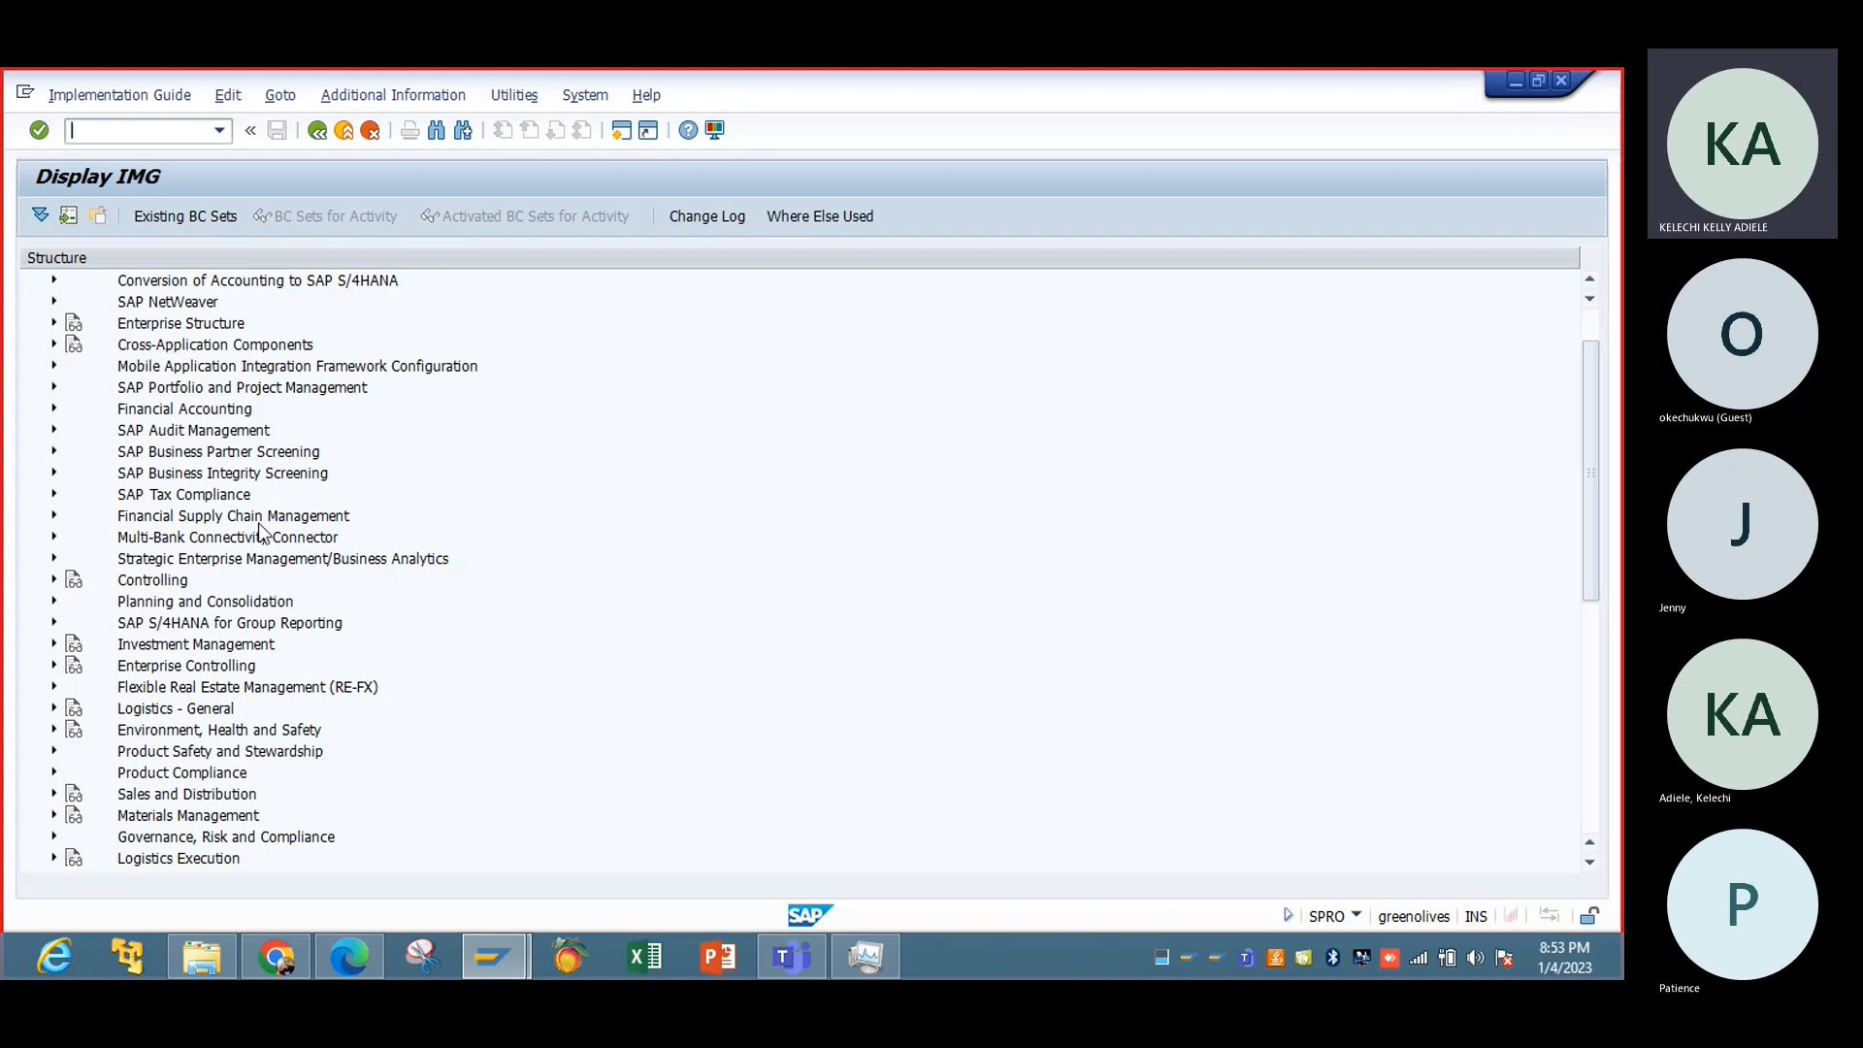
Step: Expand Controlling and its General Controlling node in the implementation guide structure
click(53, 579)
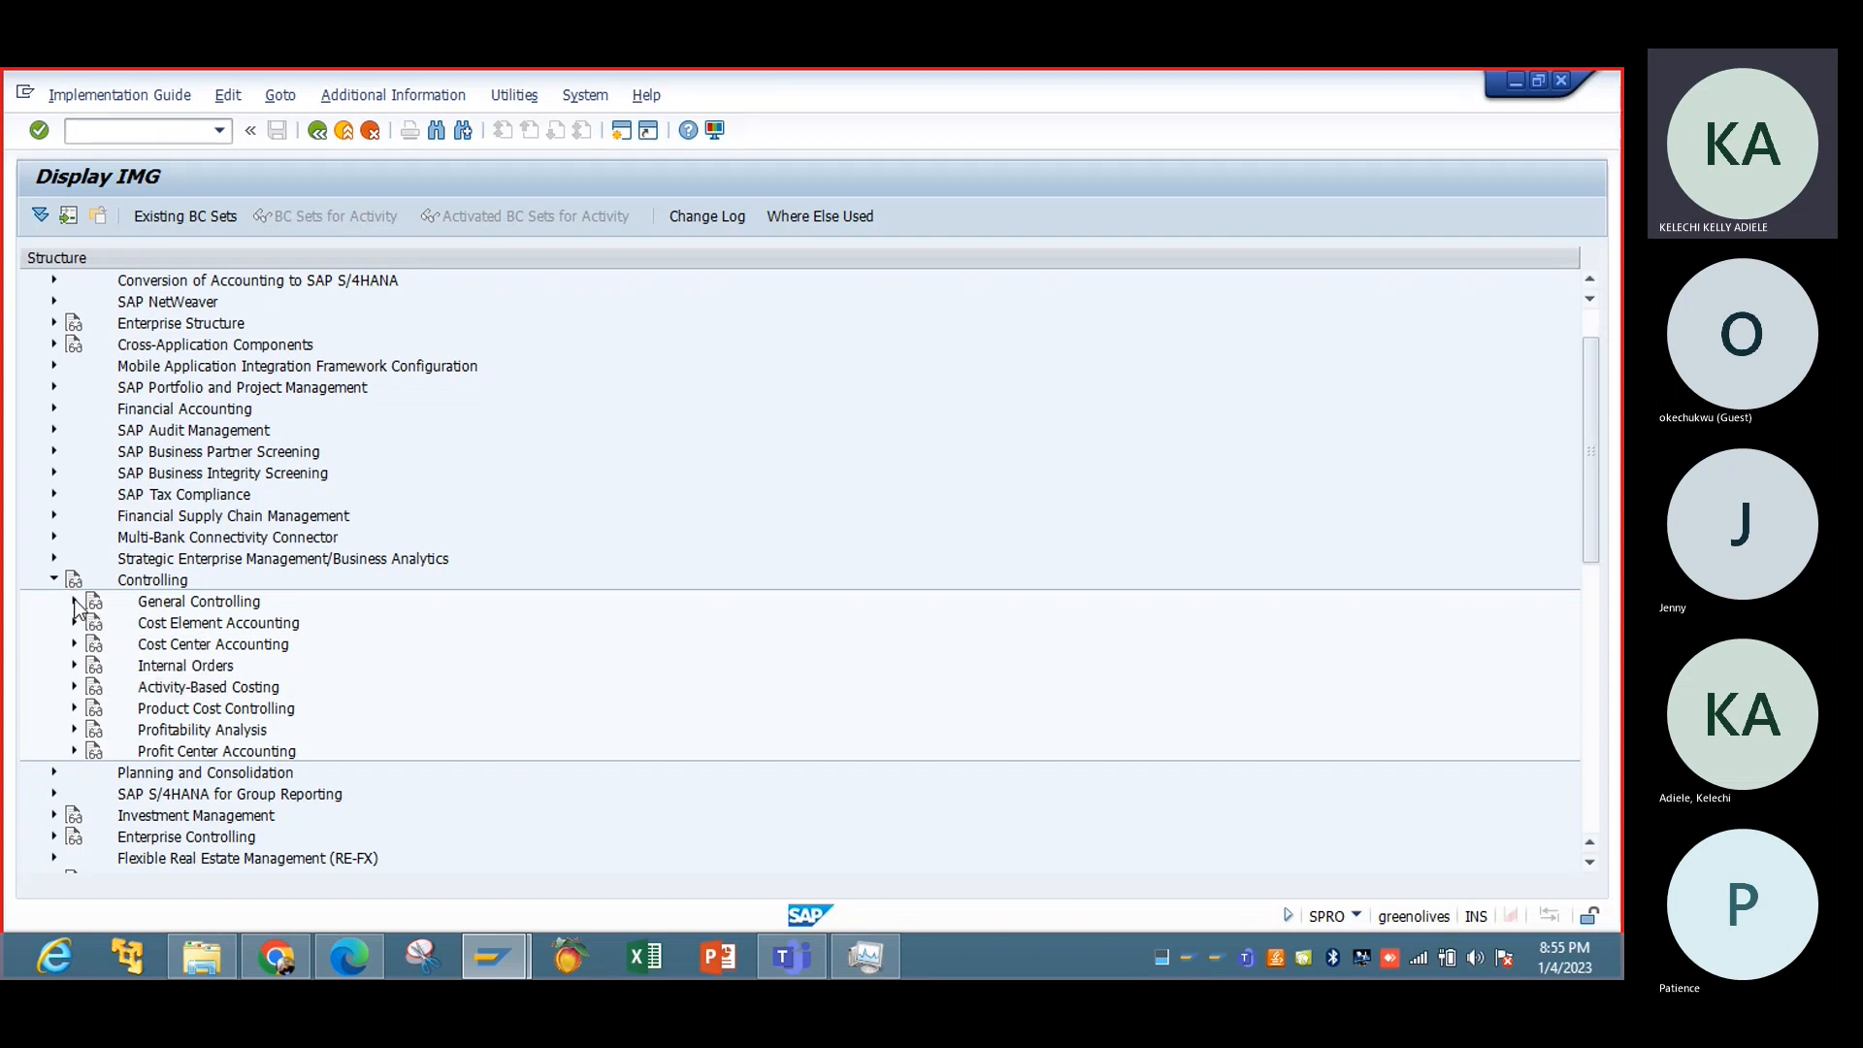
click(75, 604)
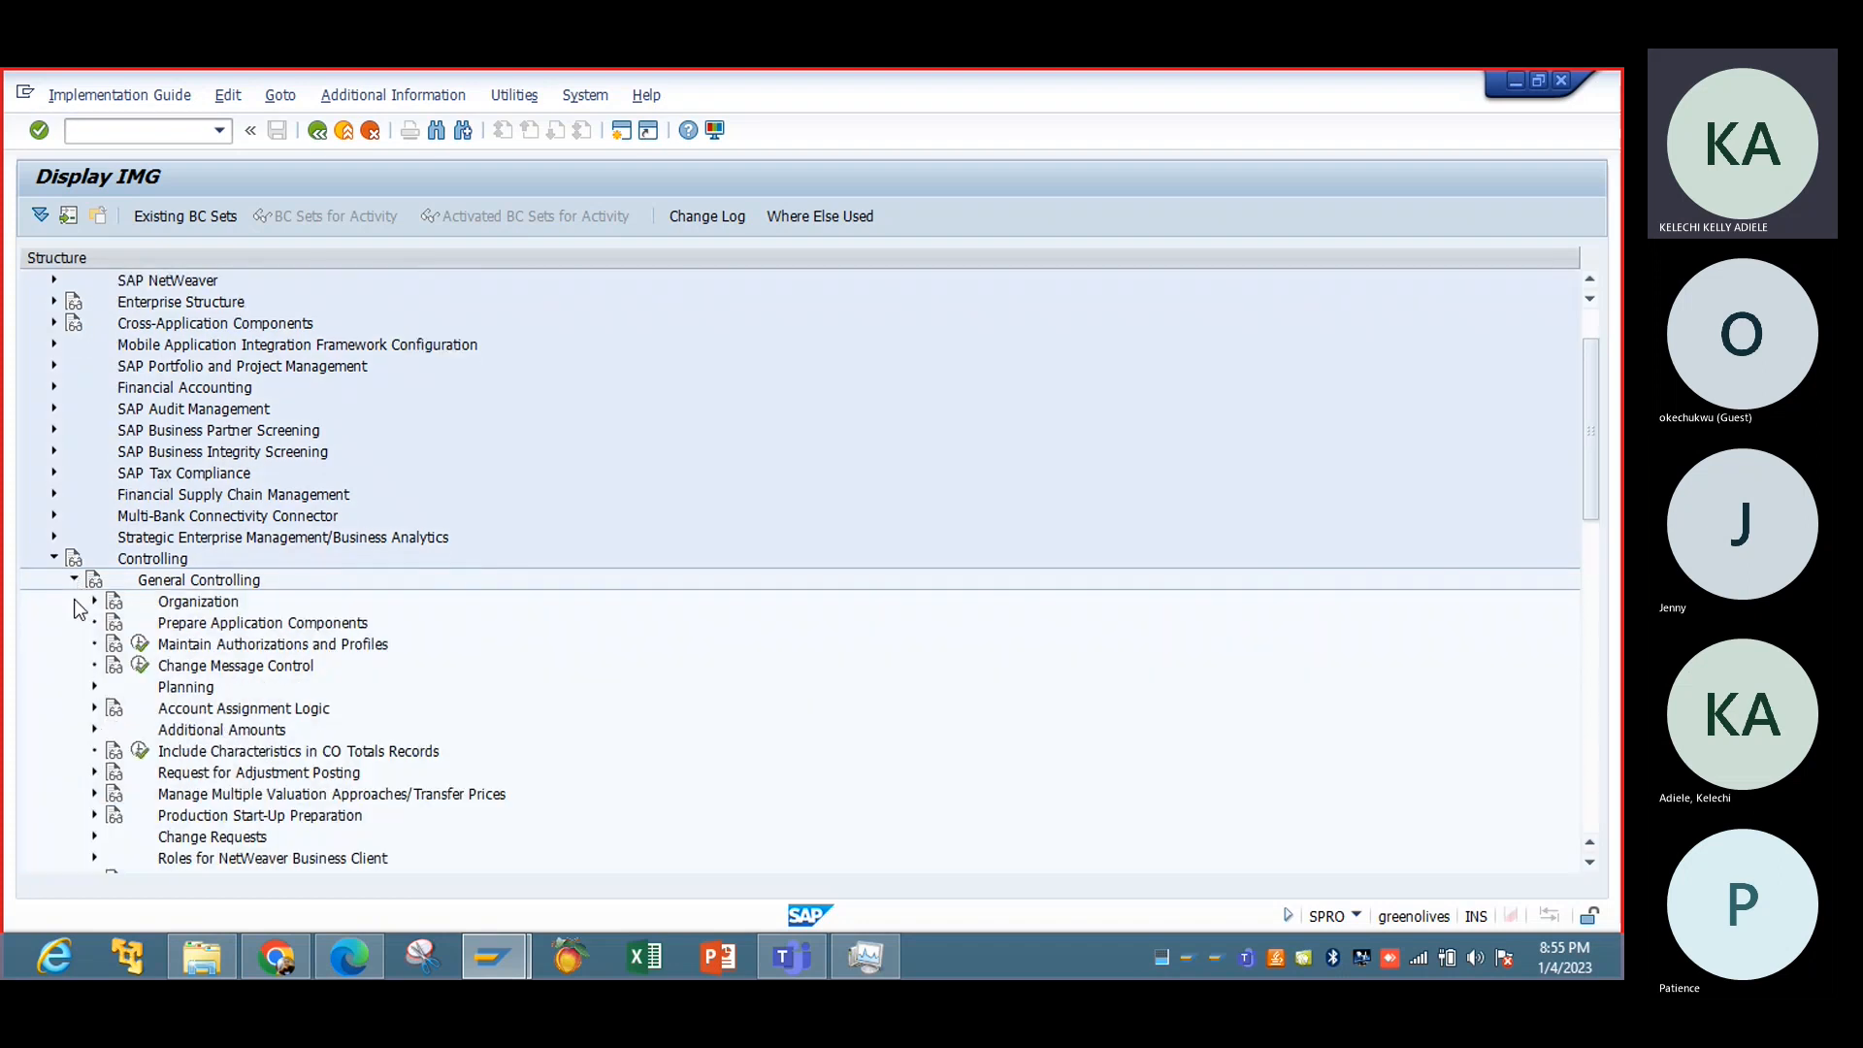
click(784, 961)
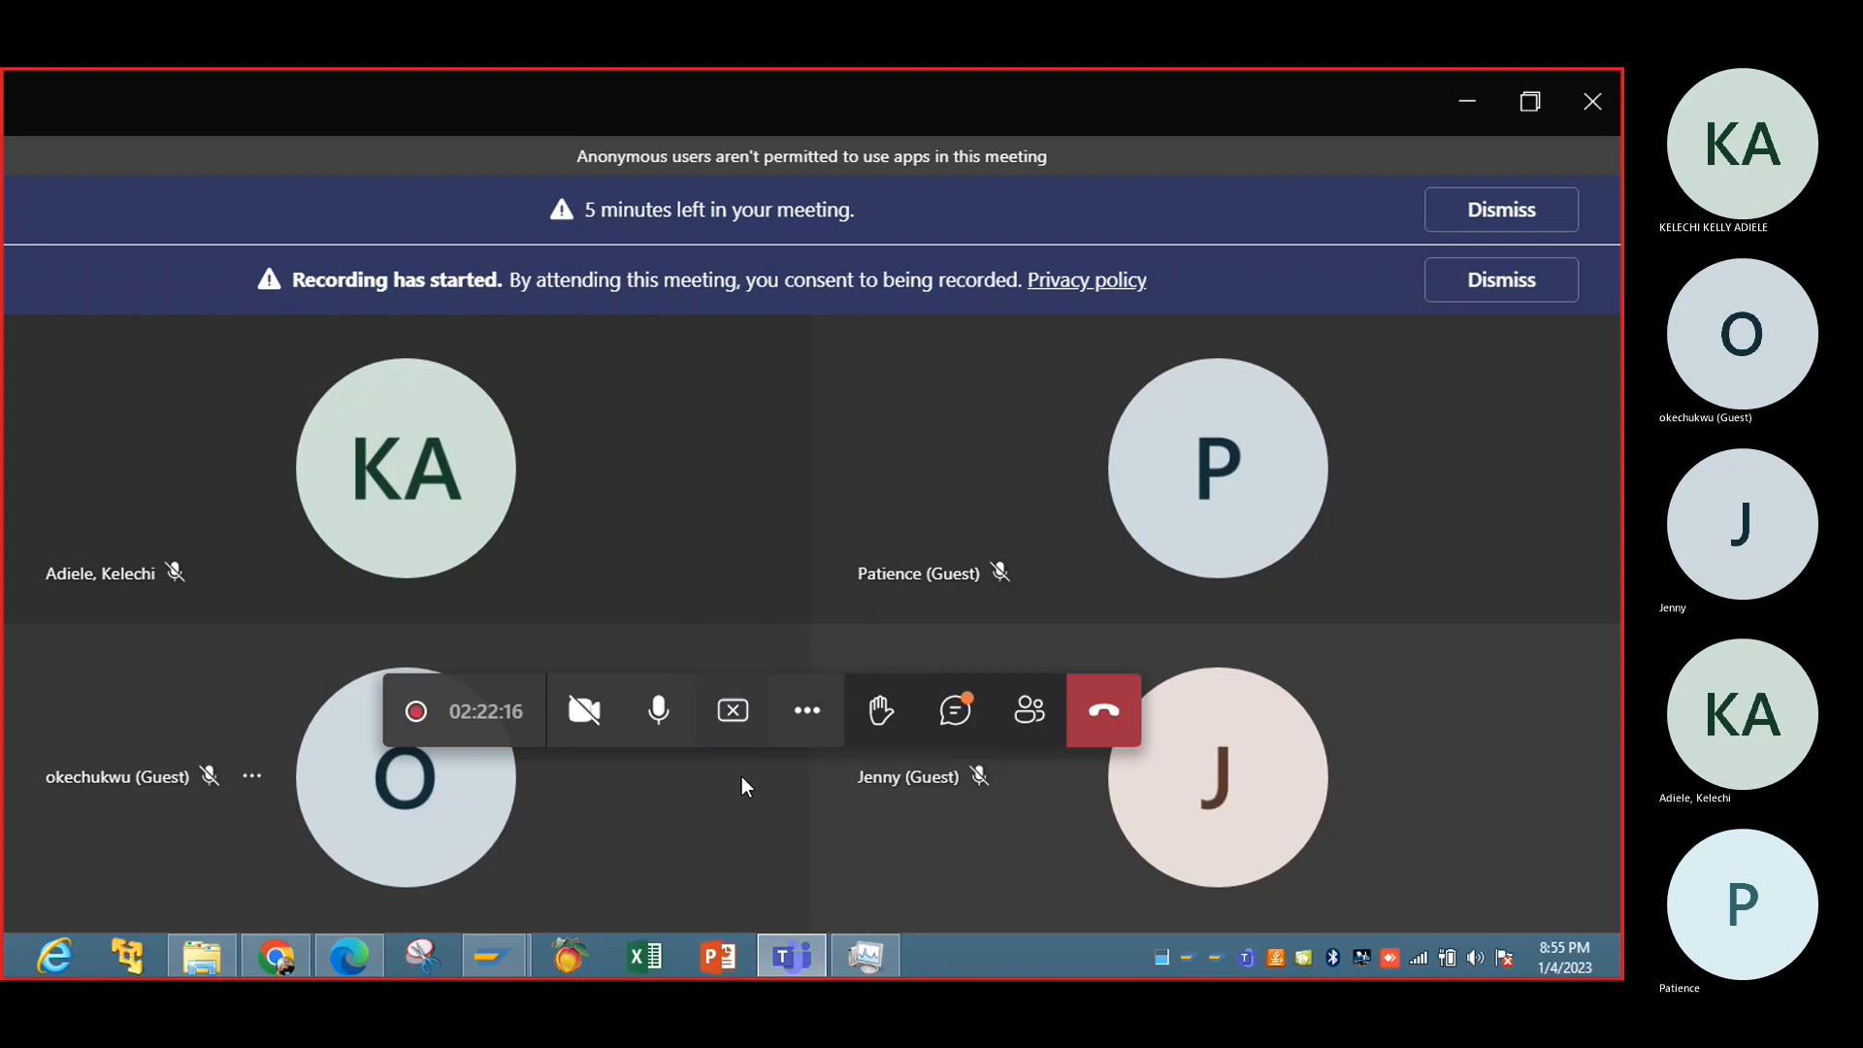
mouse_move(494, 964)
click(601, 889)
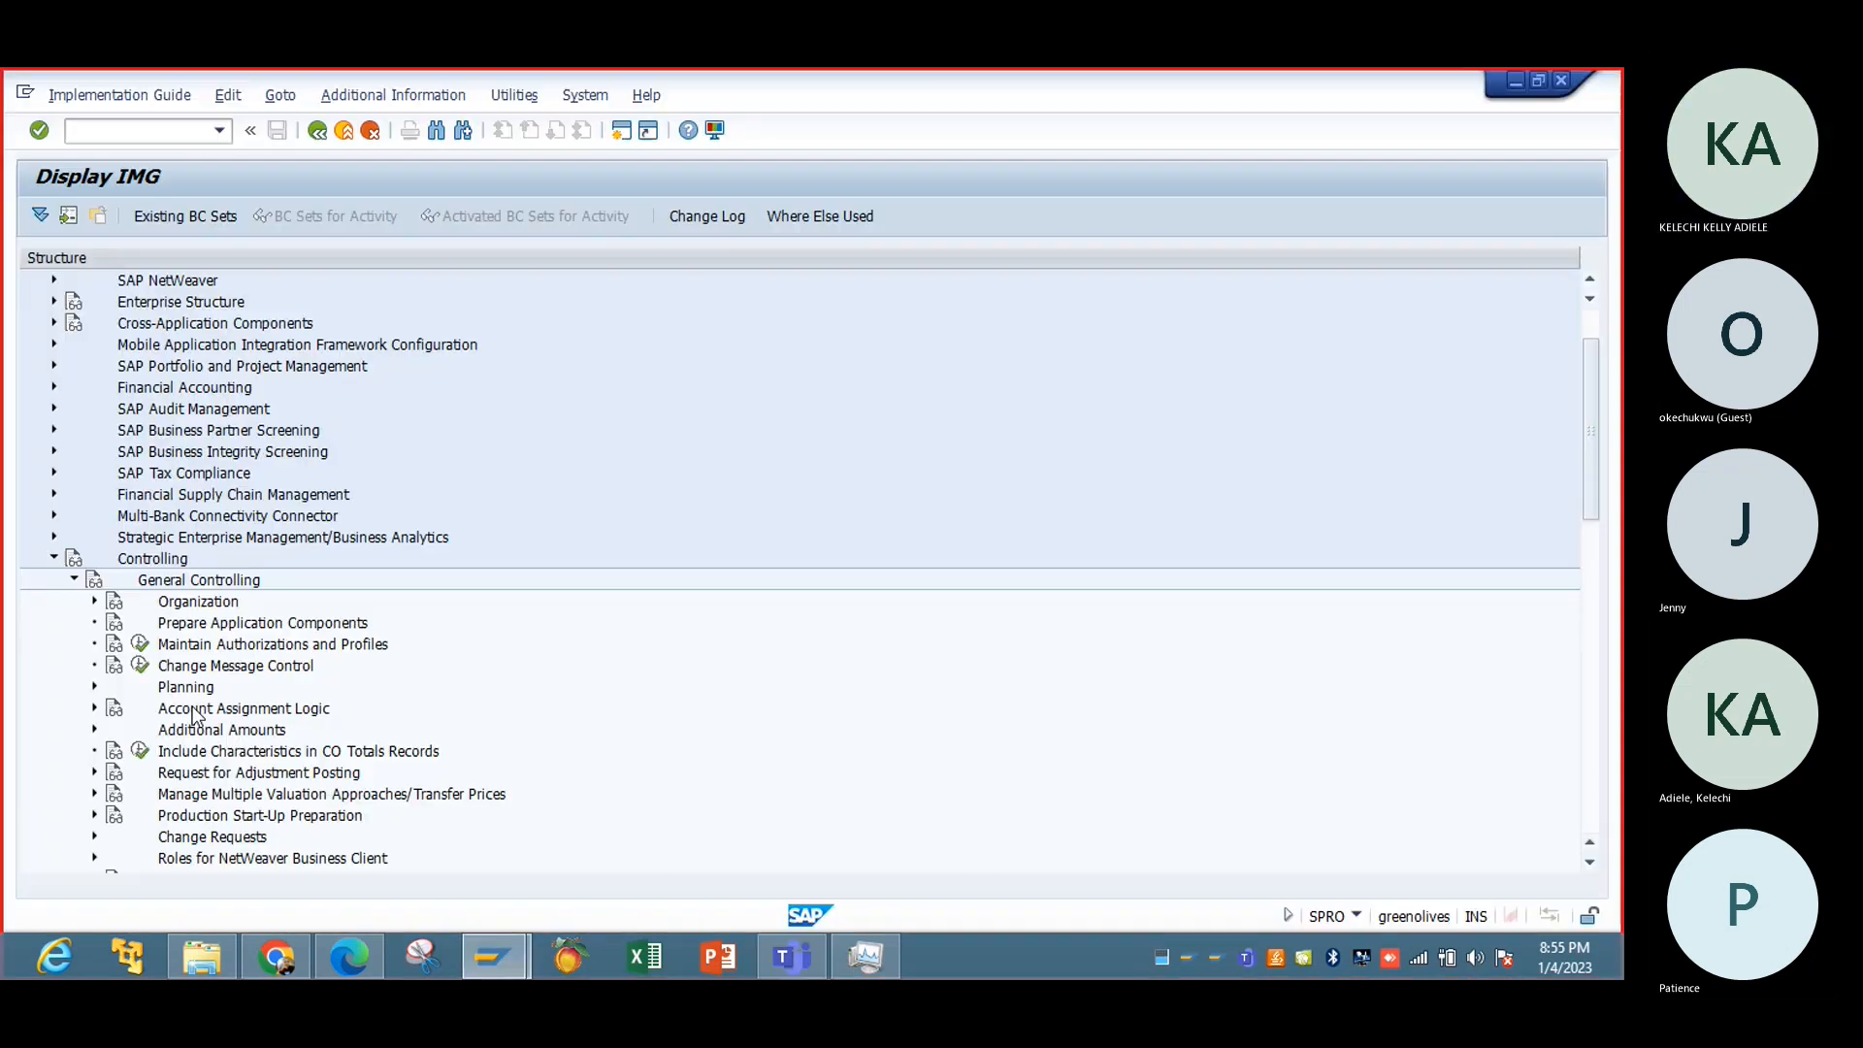
Step: Open the Maintain Controlling Area activity under Organization in General Controlling
click(95, 602)
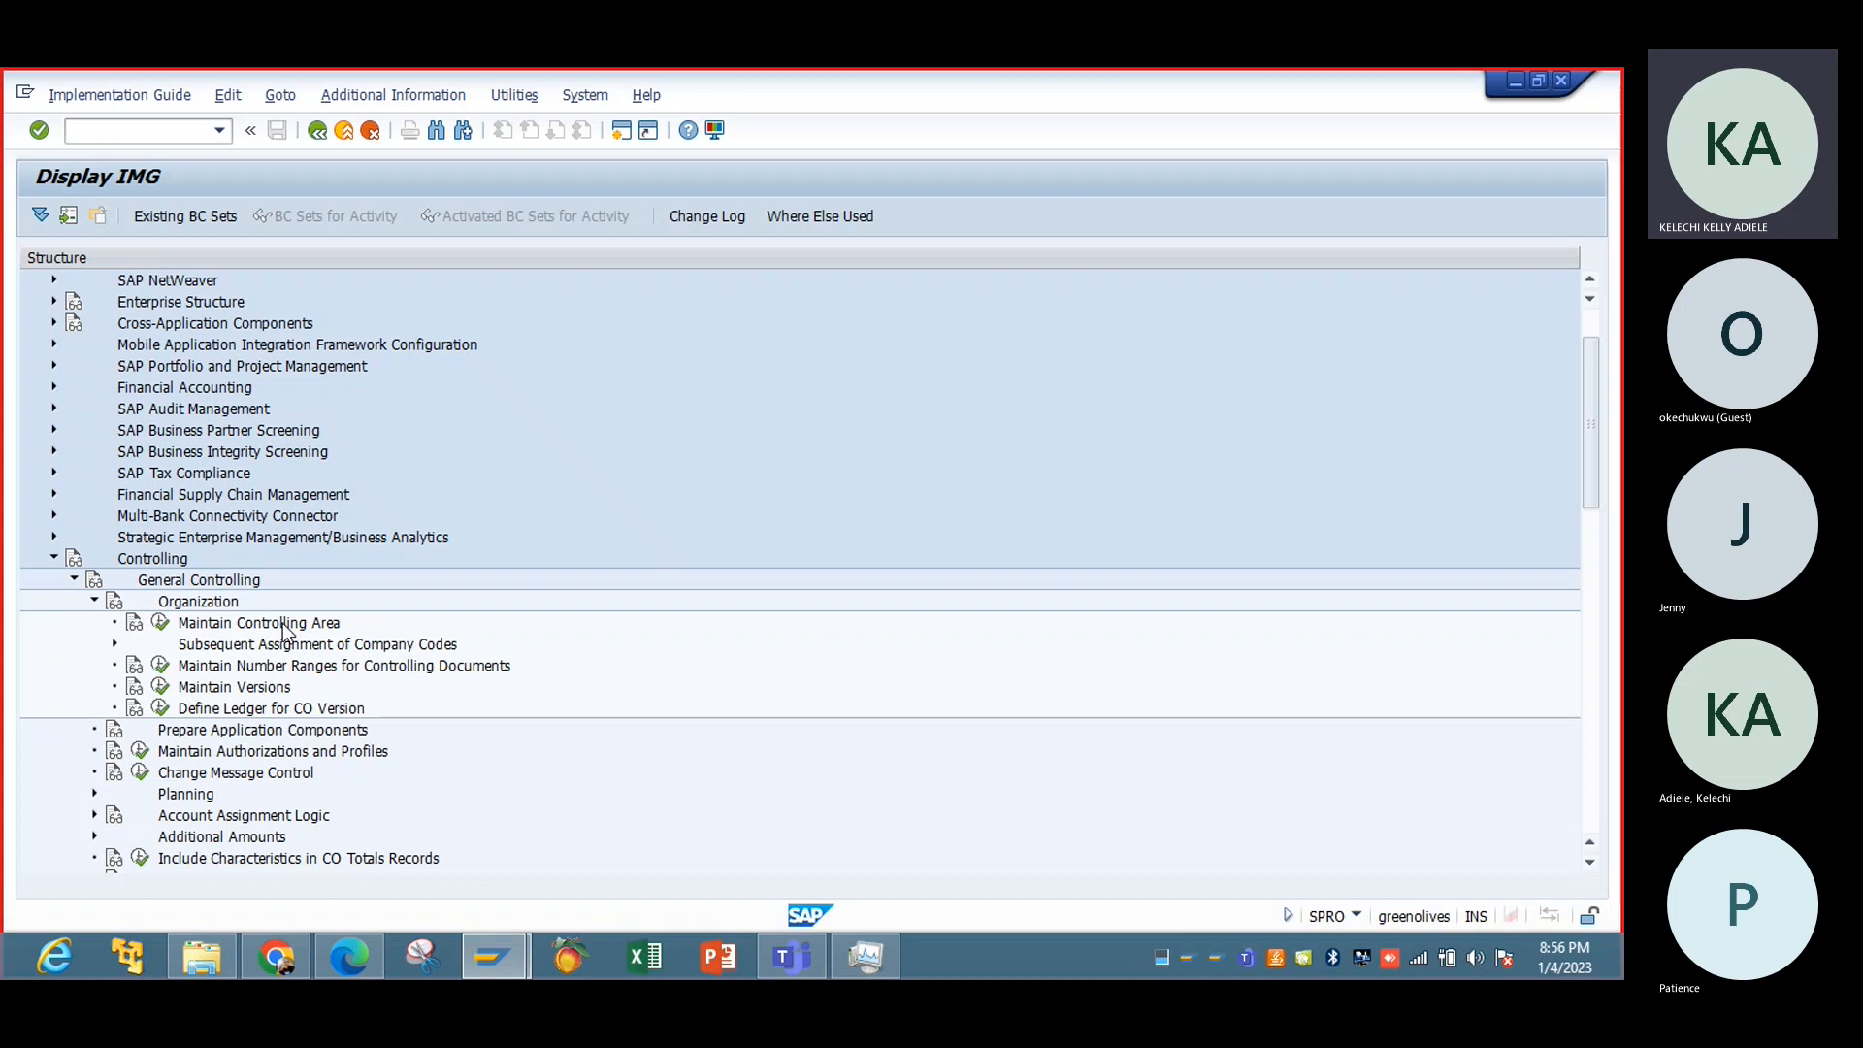
click(159, 624)
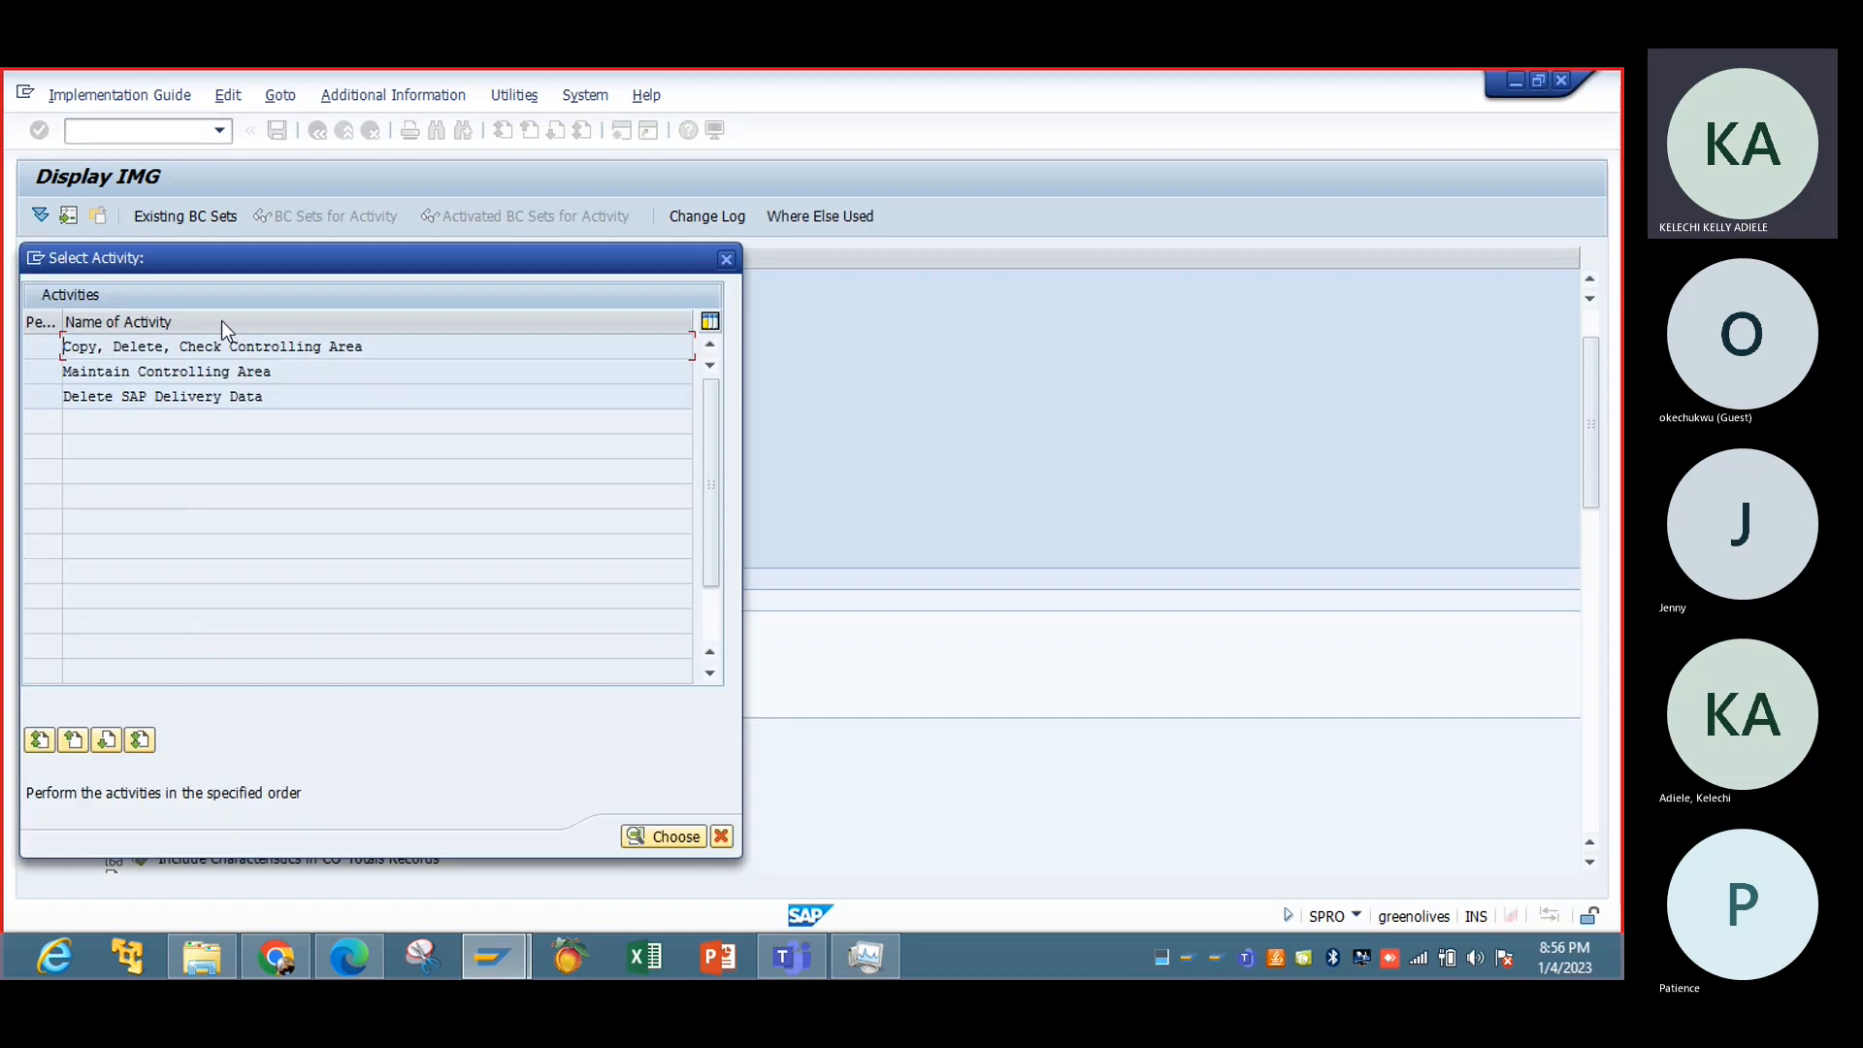
drag(253, 260, 741, 272)
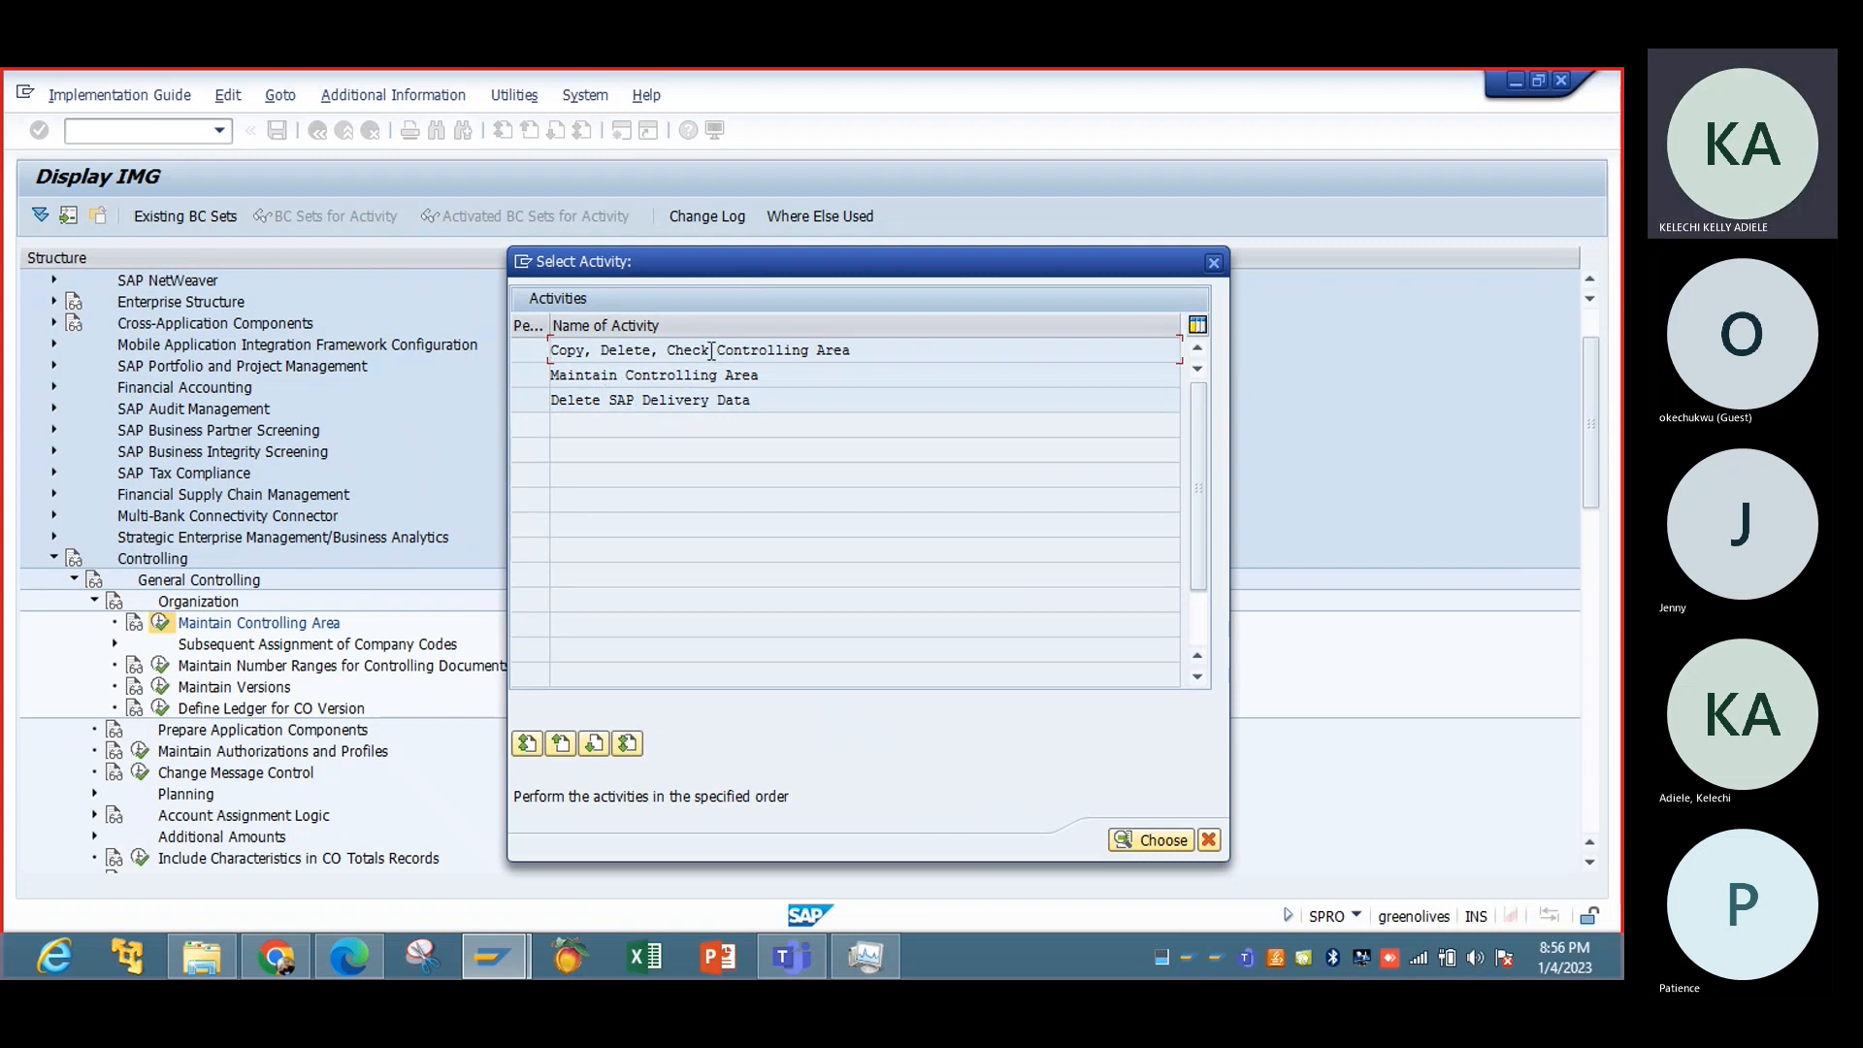
double_click(633, 378)
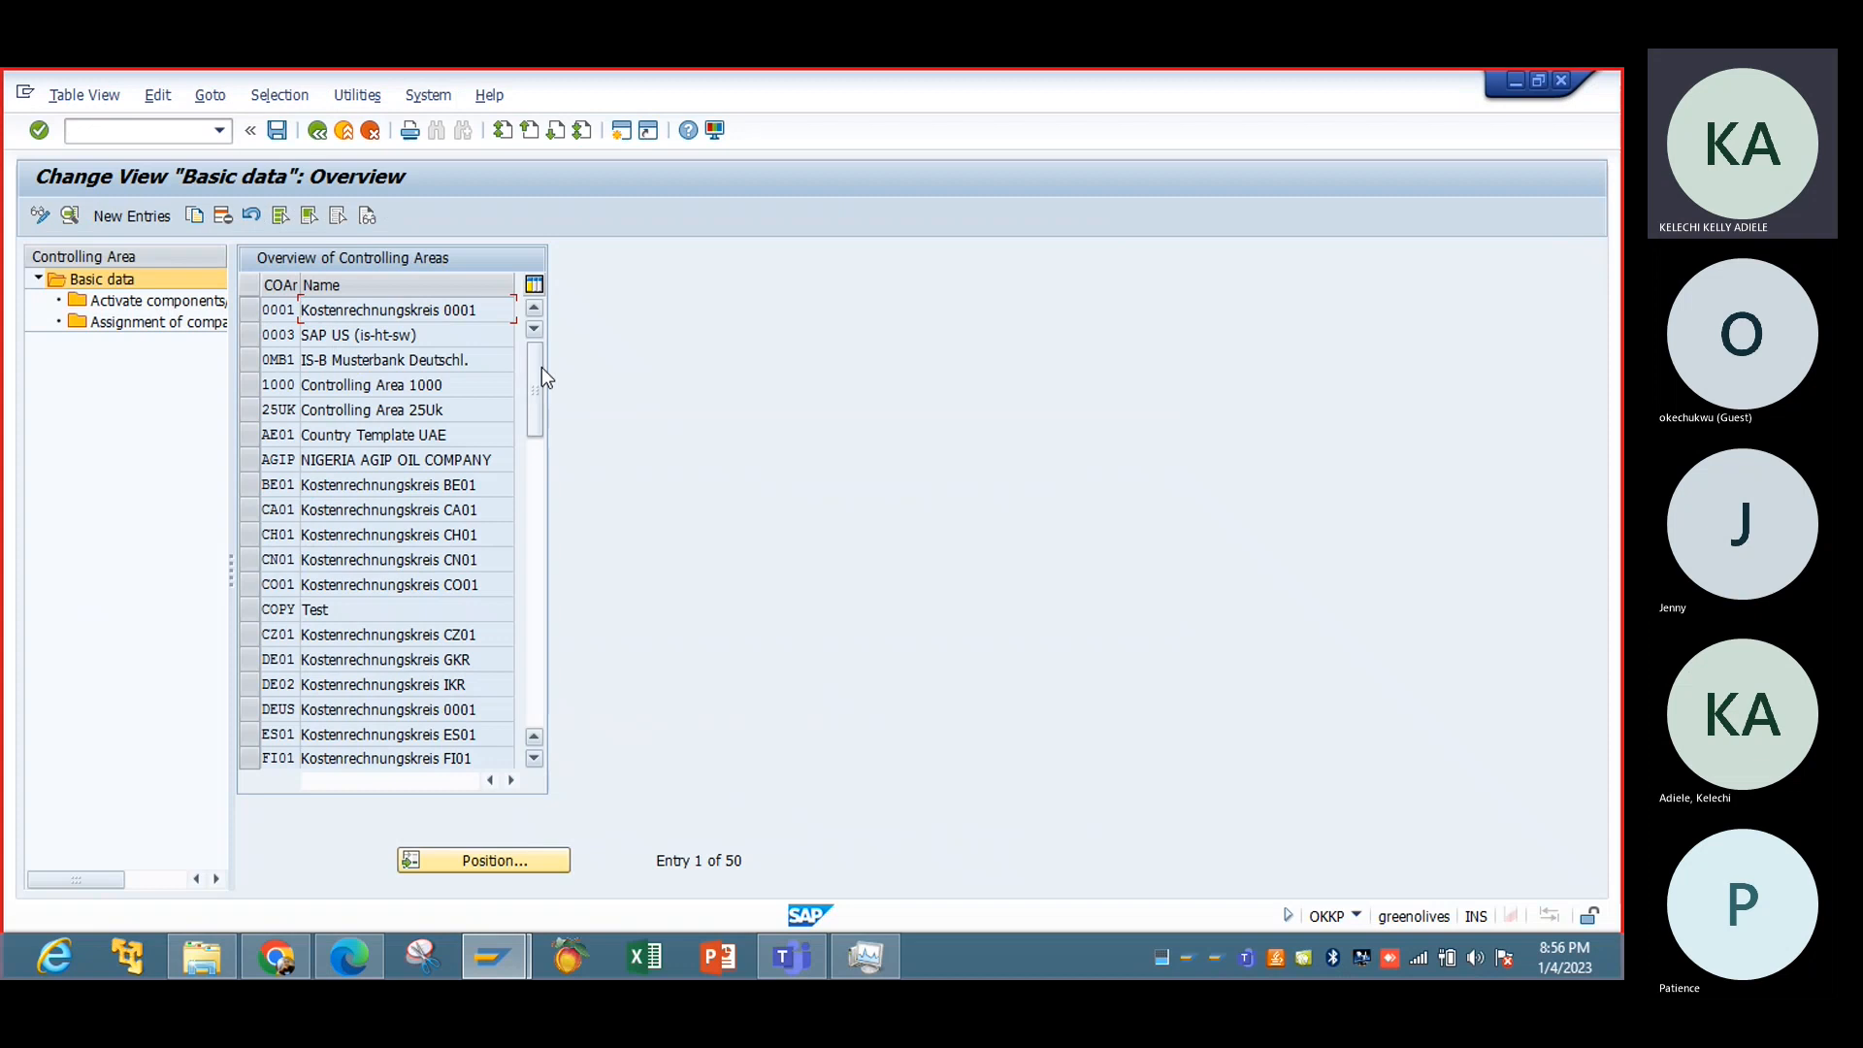
Step: Start a new controlling area entry that takes over its code and settings from company code IBTC
drag(537, 367, 489, 646)
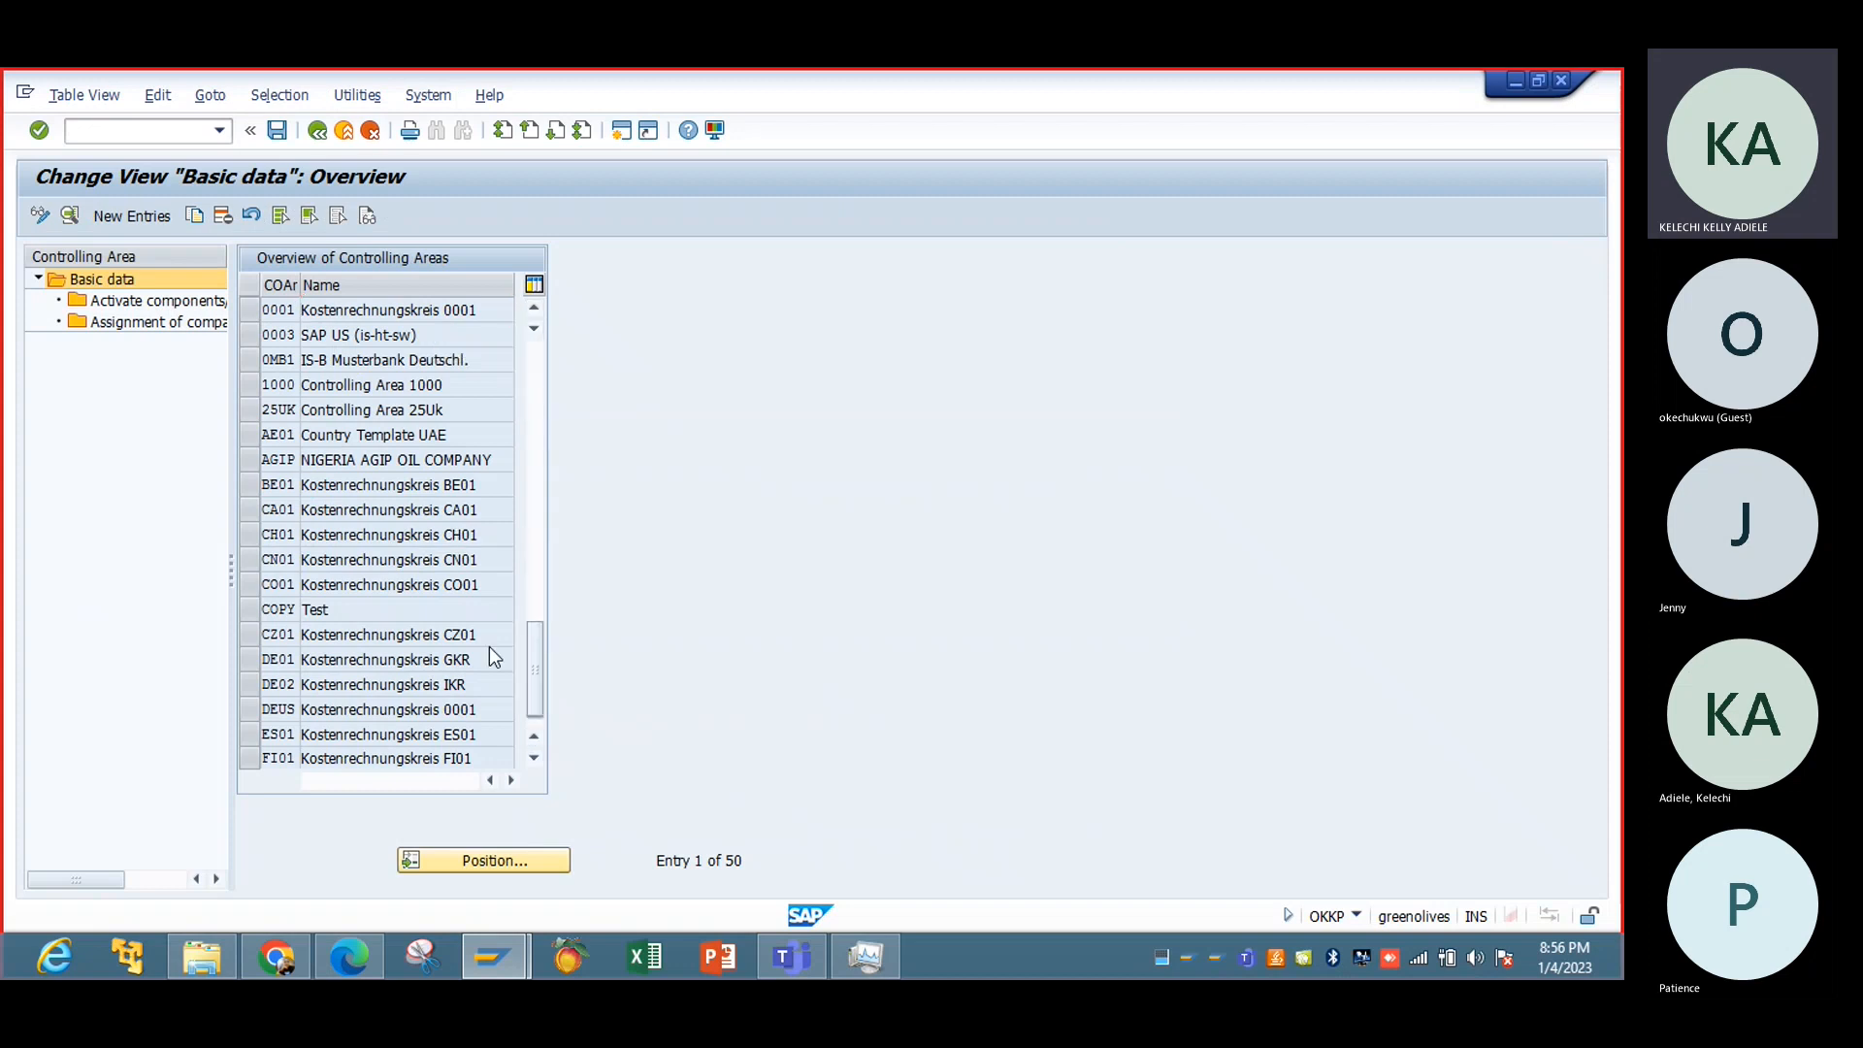
click(537, 380)
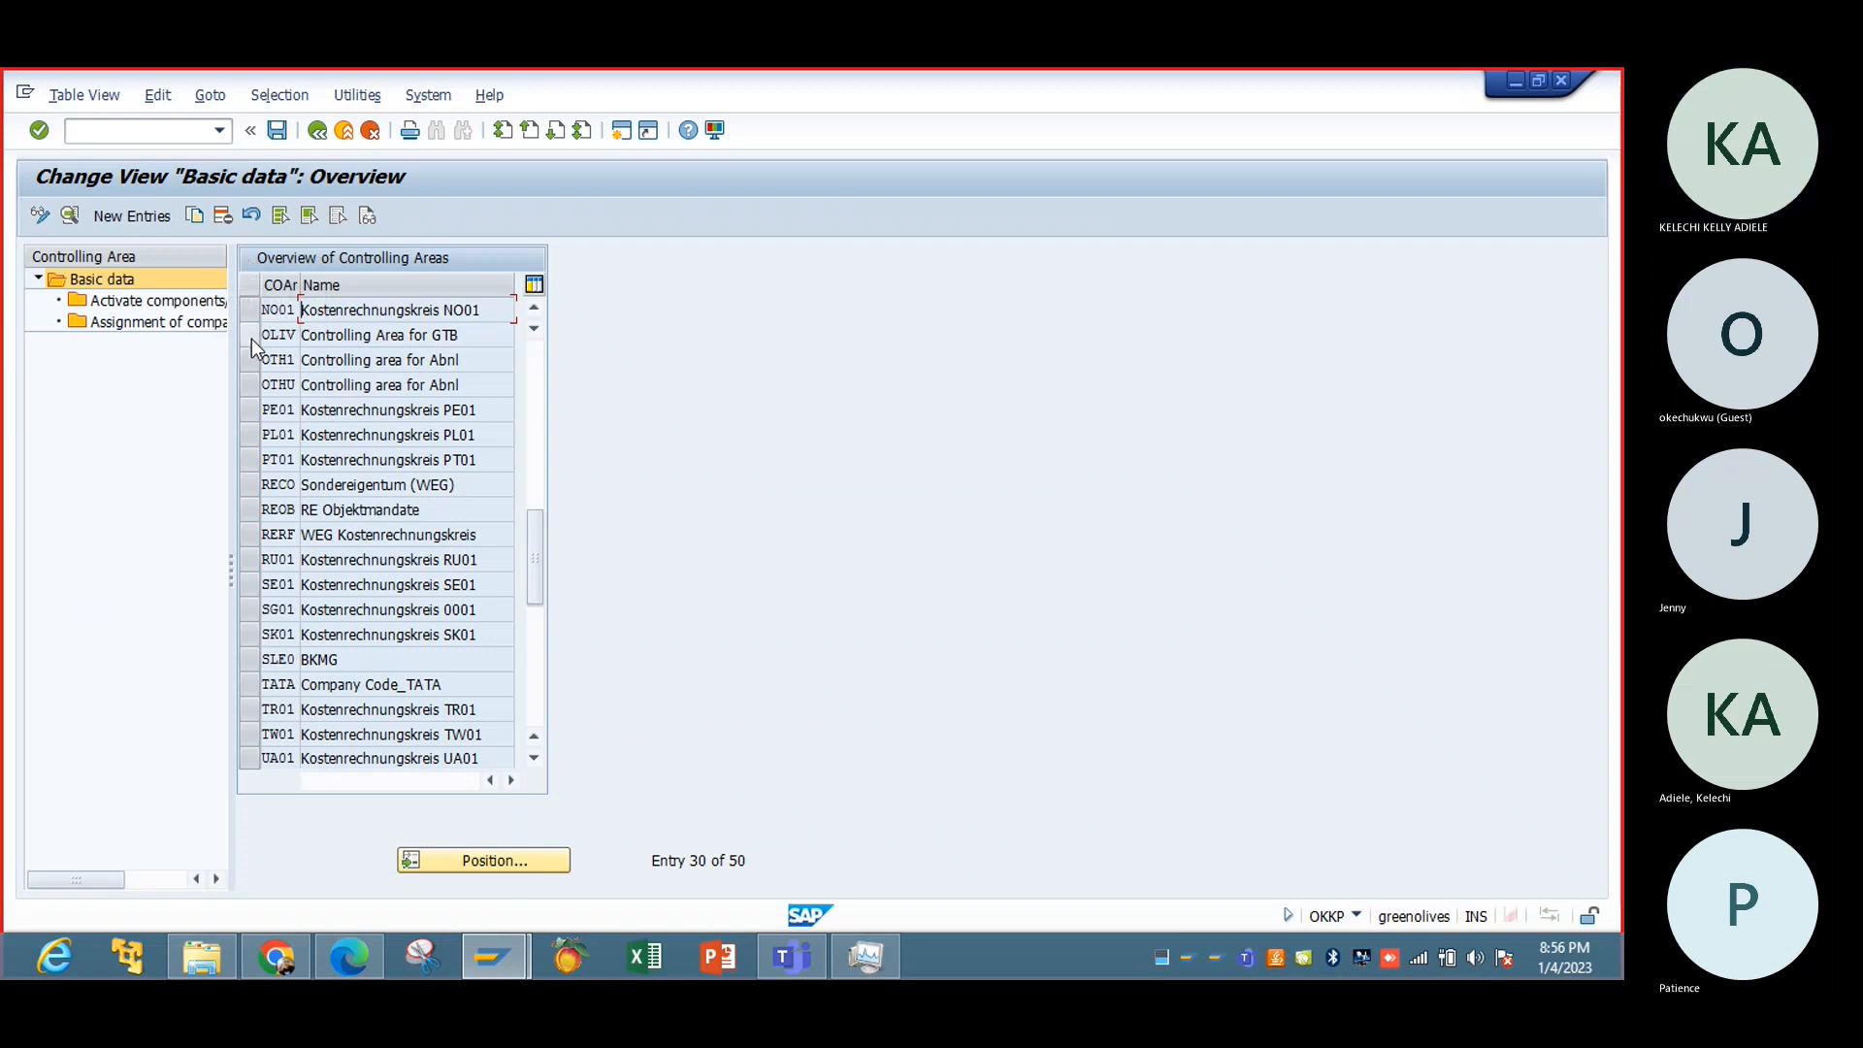
click(136, 215)
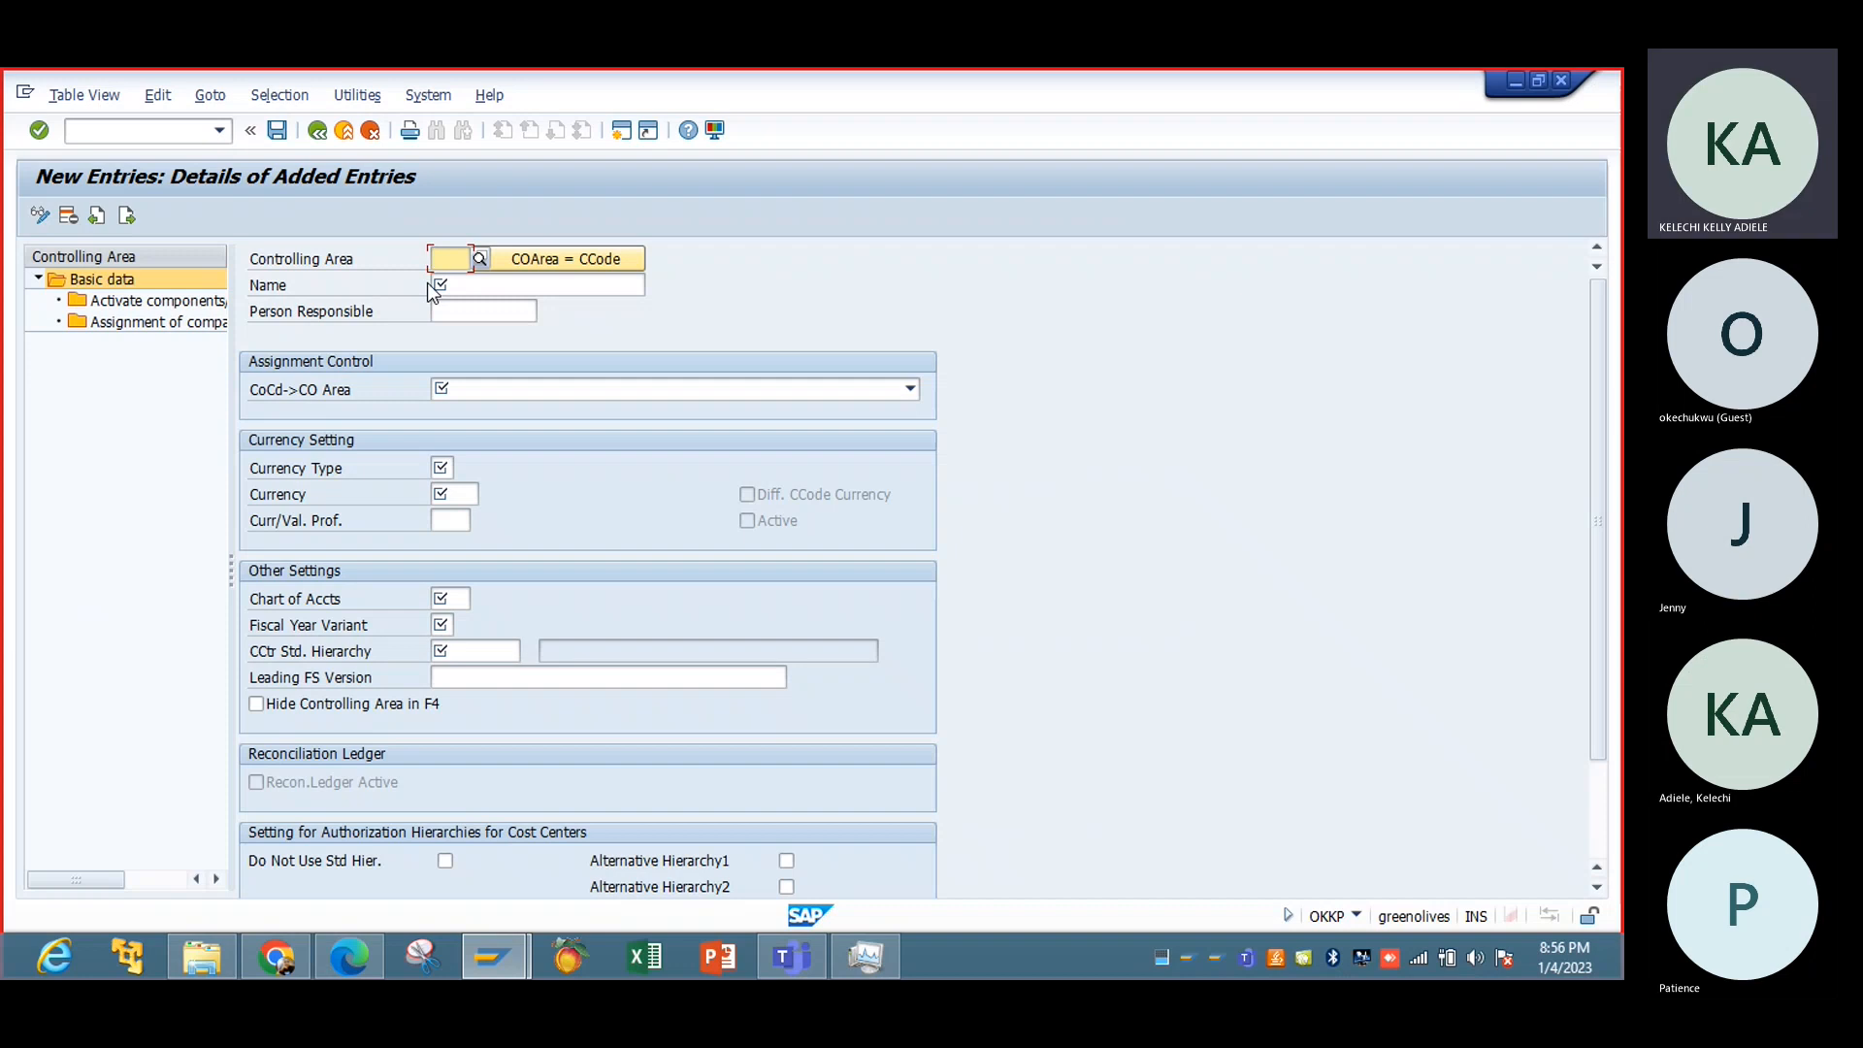
click(536, 260)
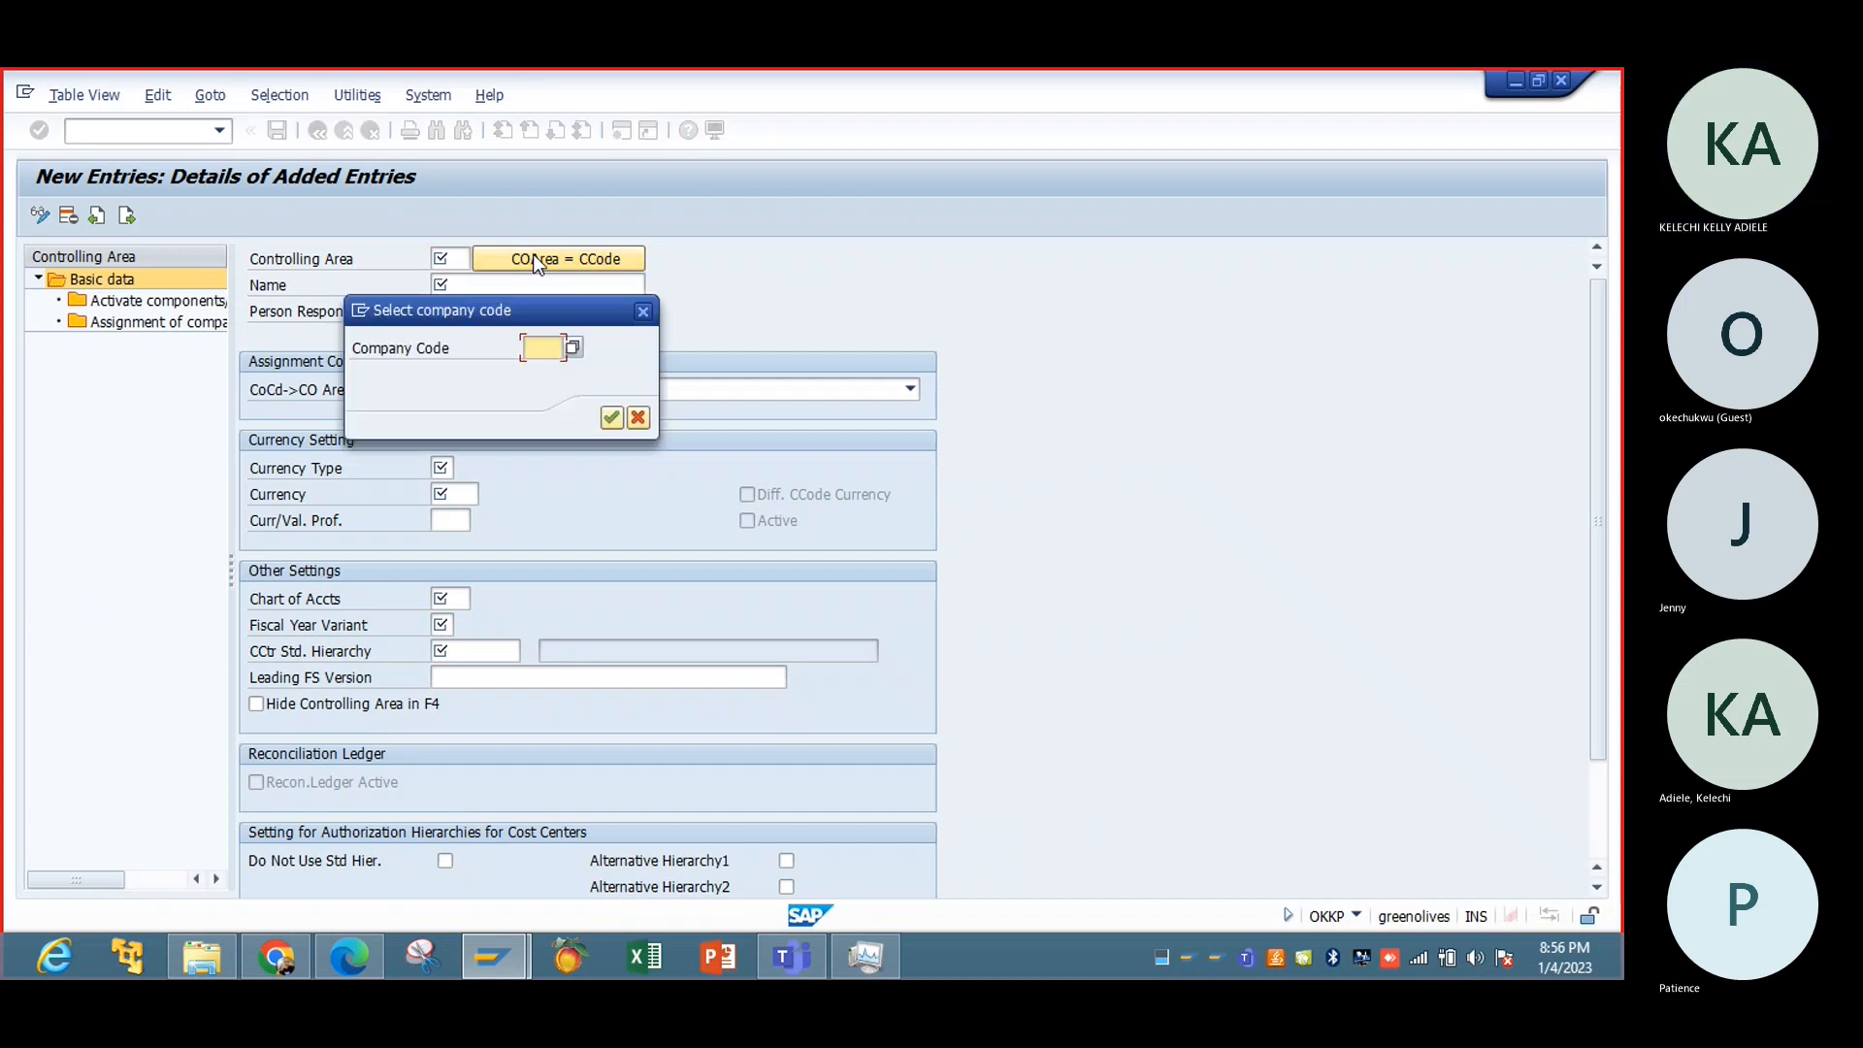
text(ibtc)
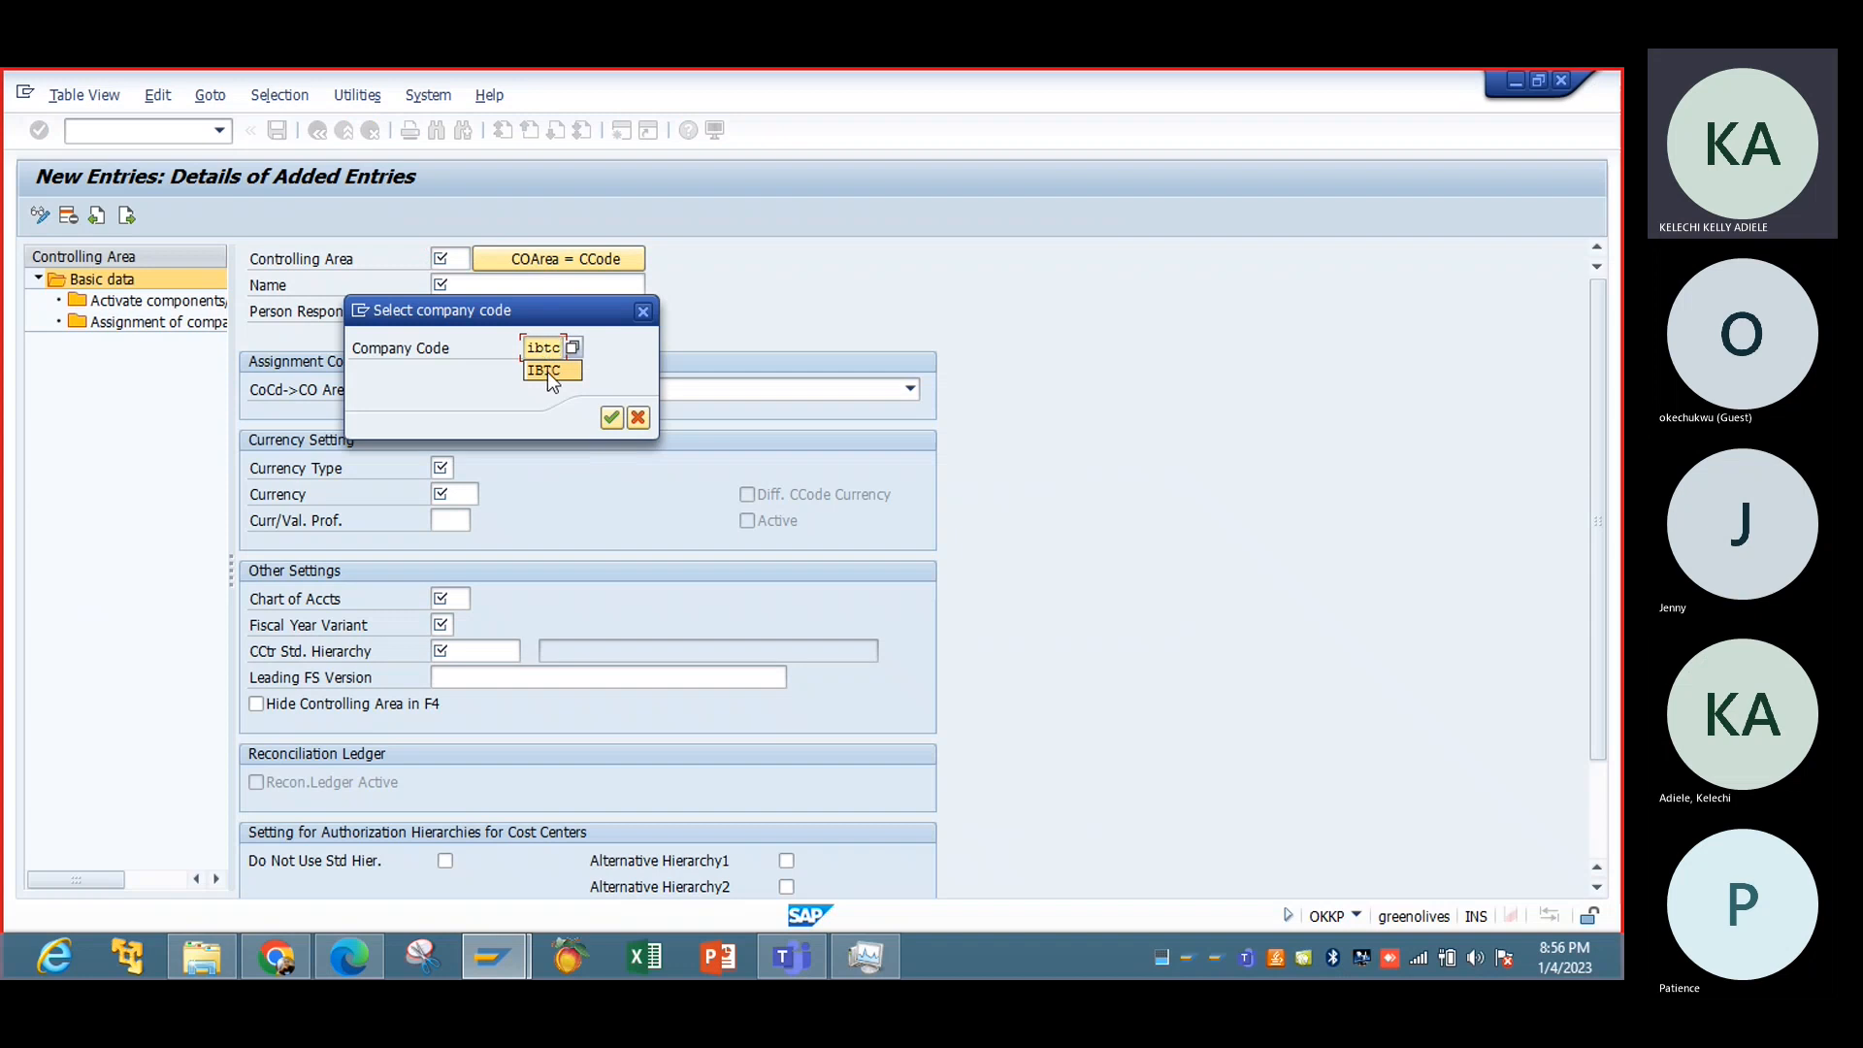
click(547, 371)
key(Return)
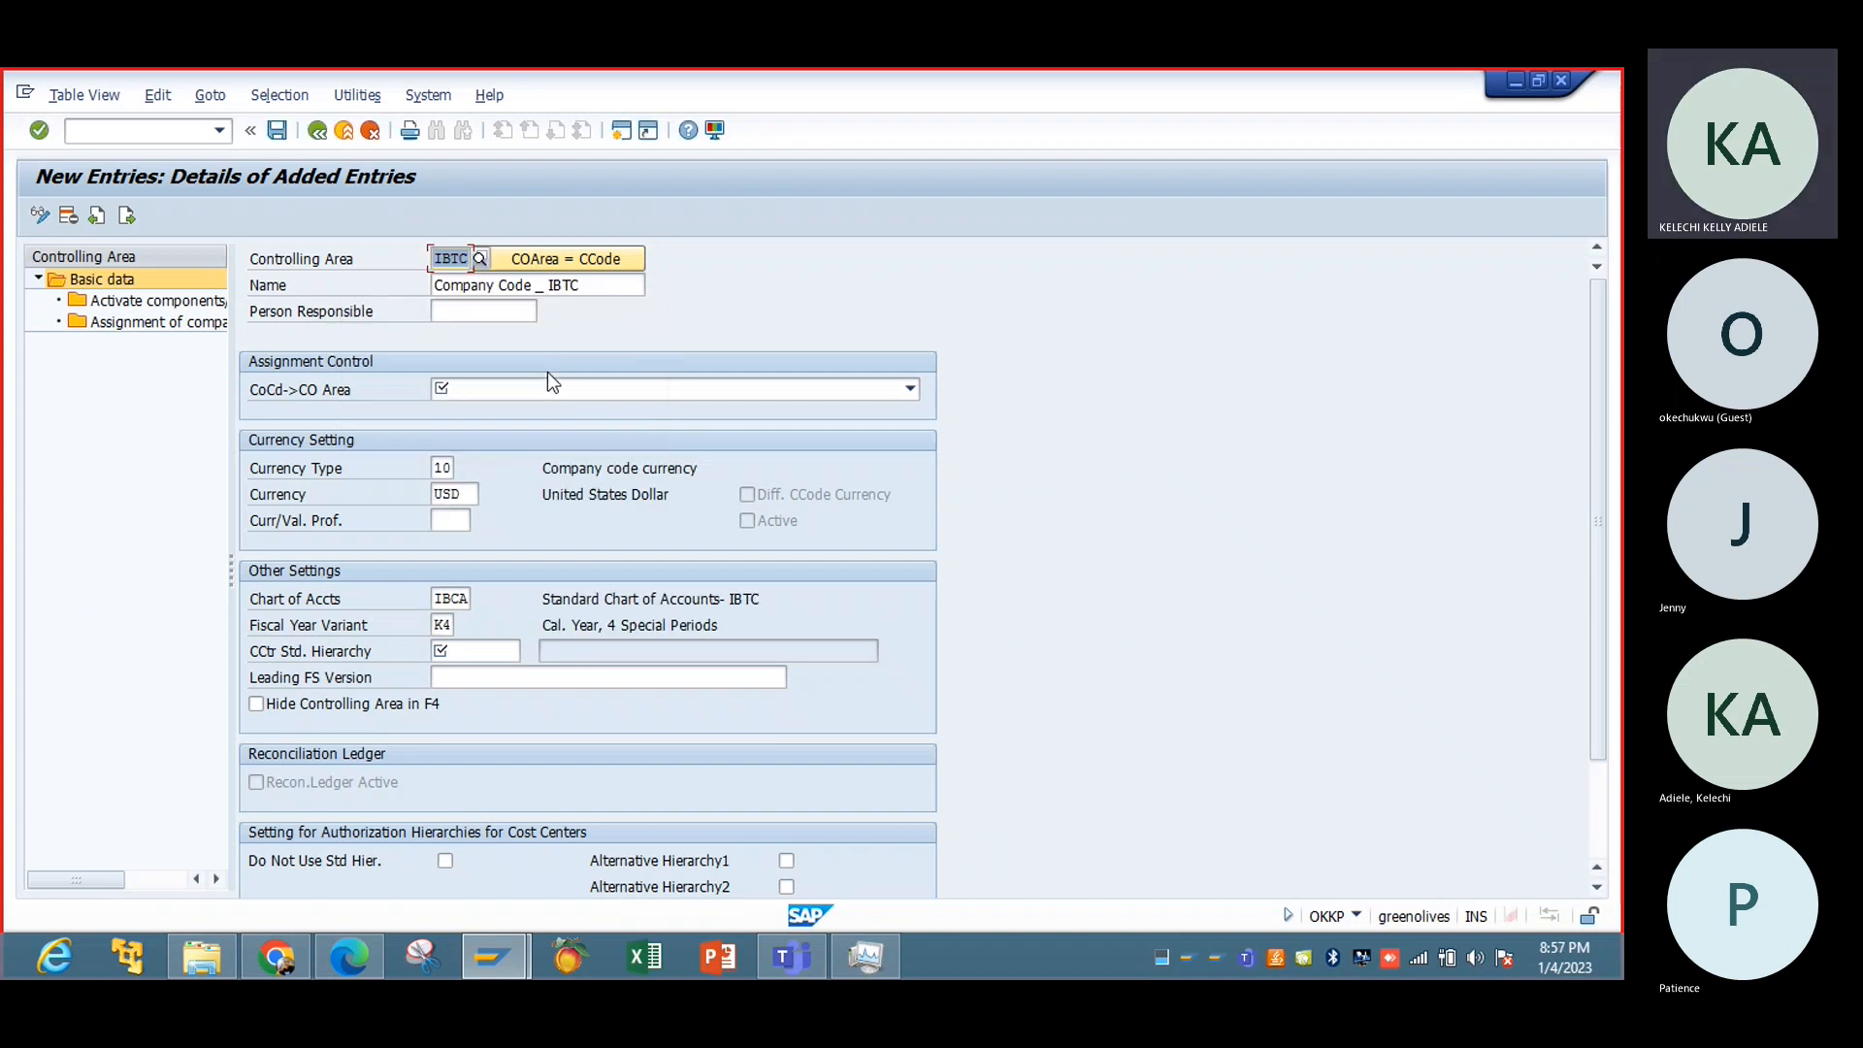
Step: Set the assignment control to Controlling area same as company code and the cost center standard hierarchy to IBTC001
click(912, 389)
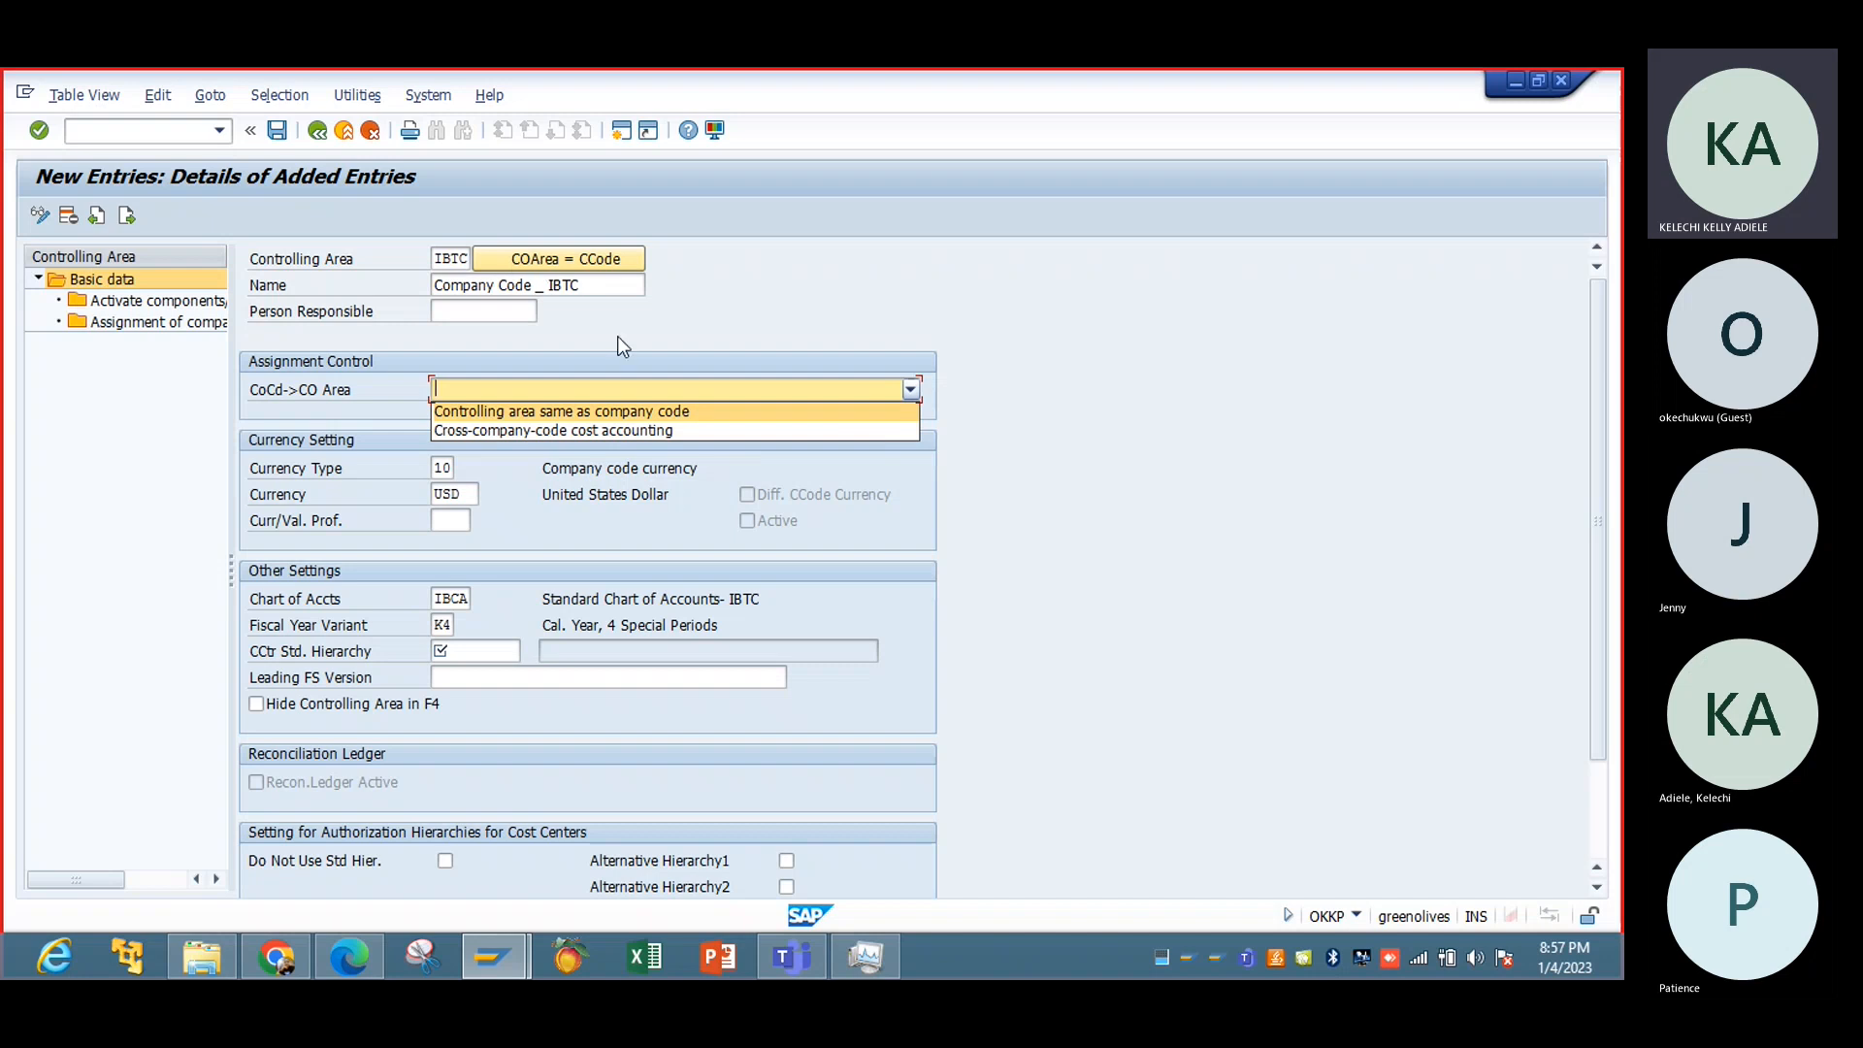
click(669, 409)
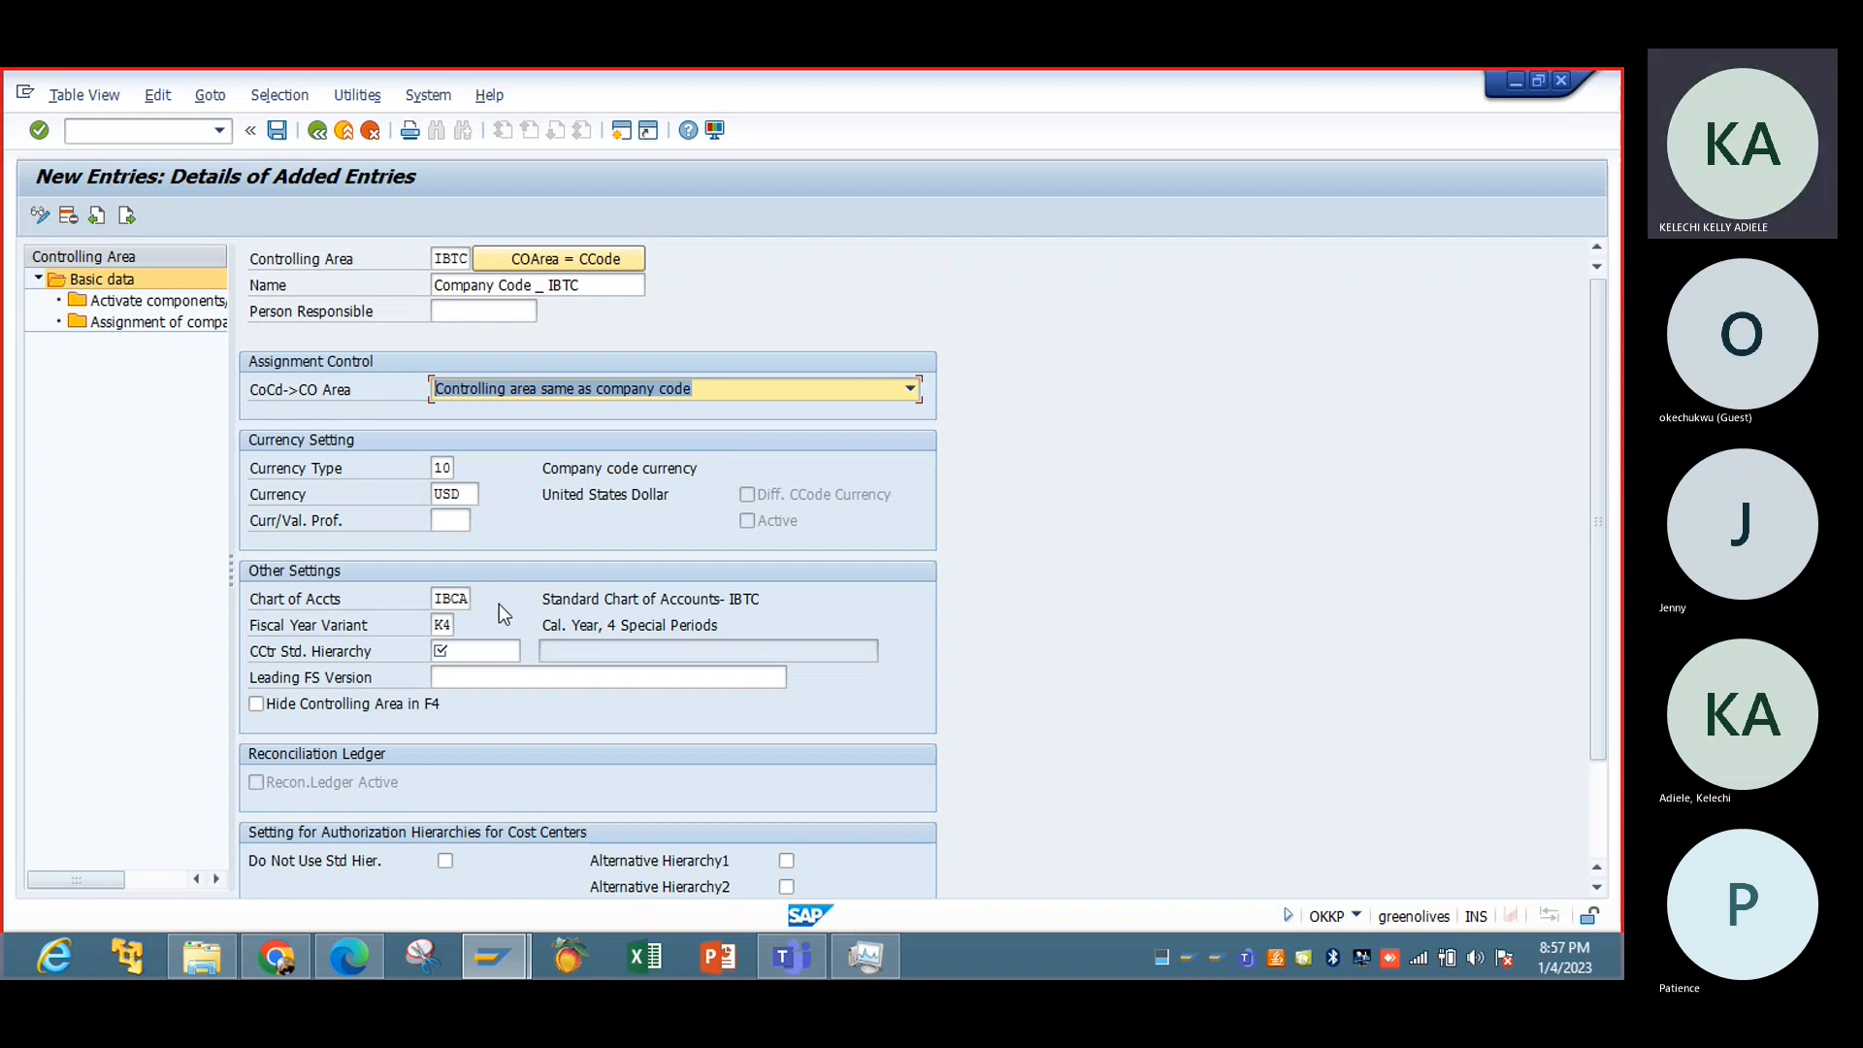
click(486, 652)
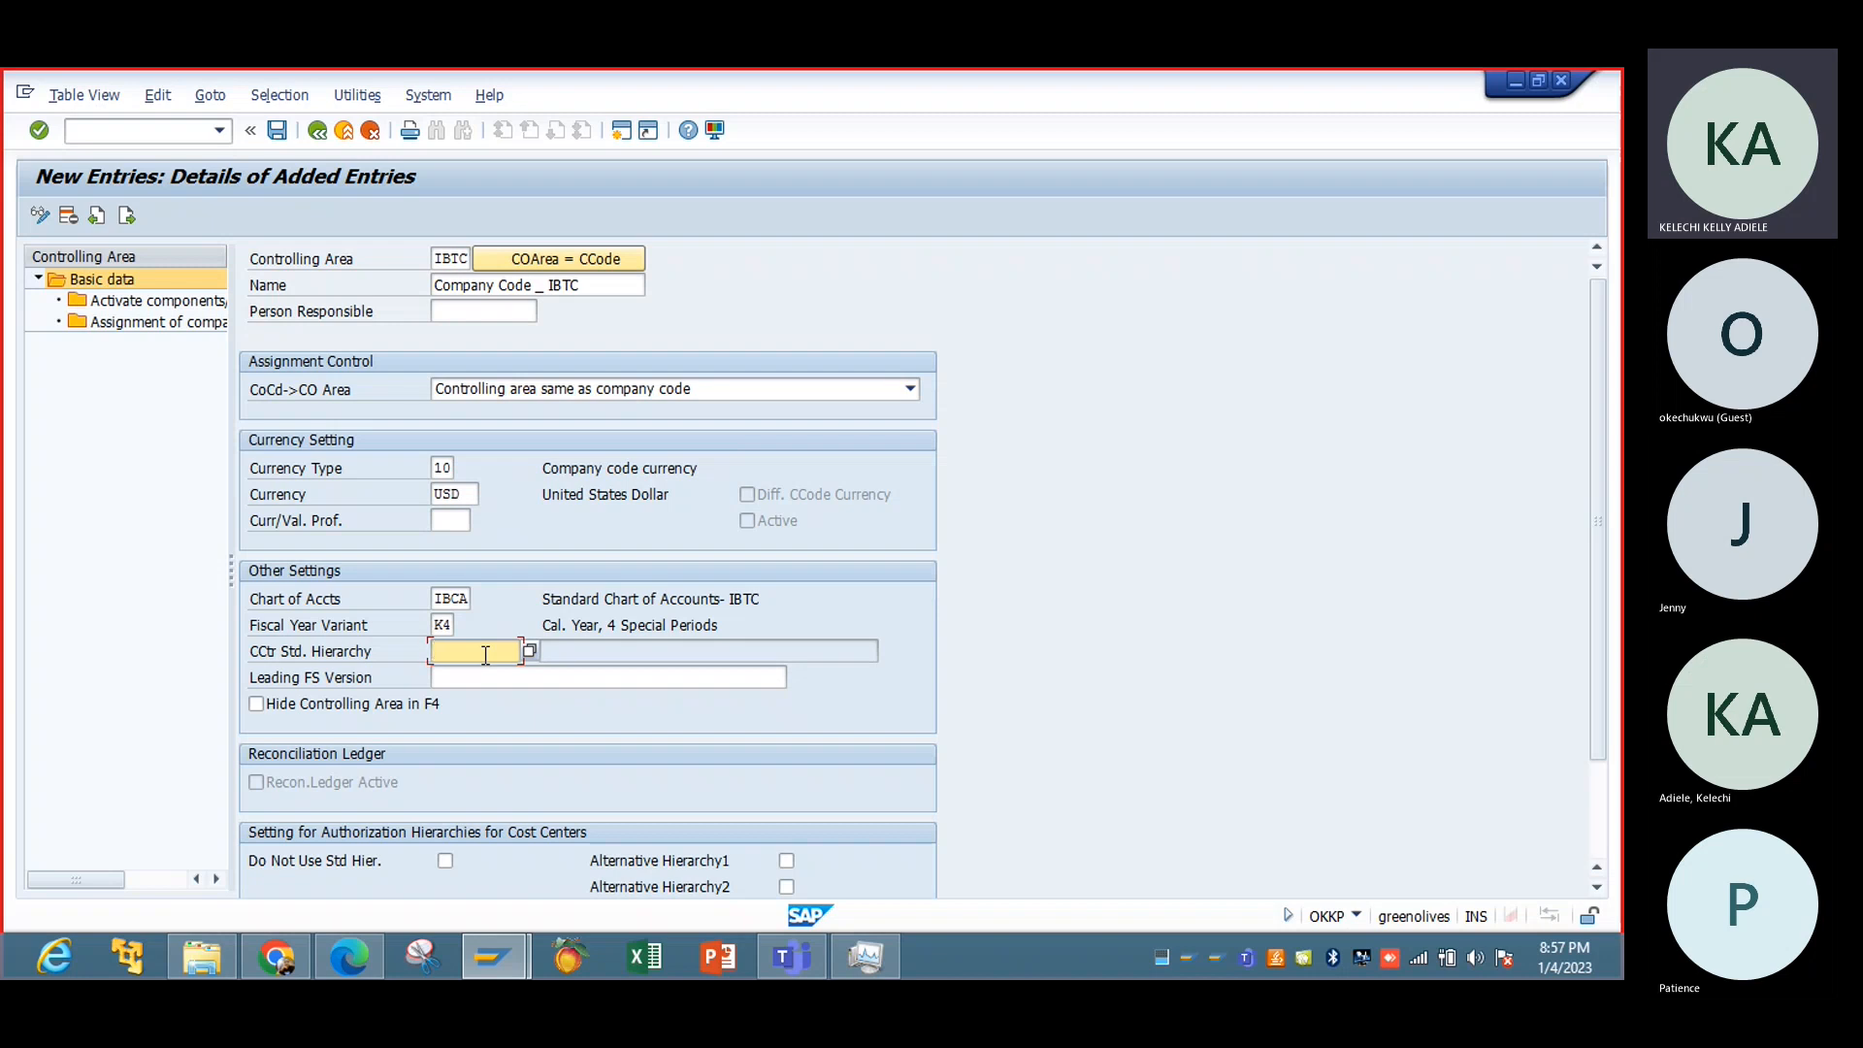
text(IBTC001)
click(494, 696)
click(487, 682)
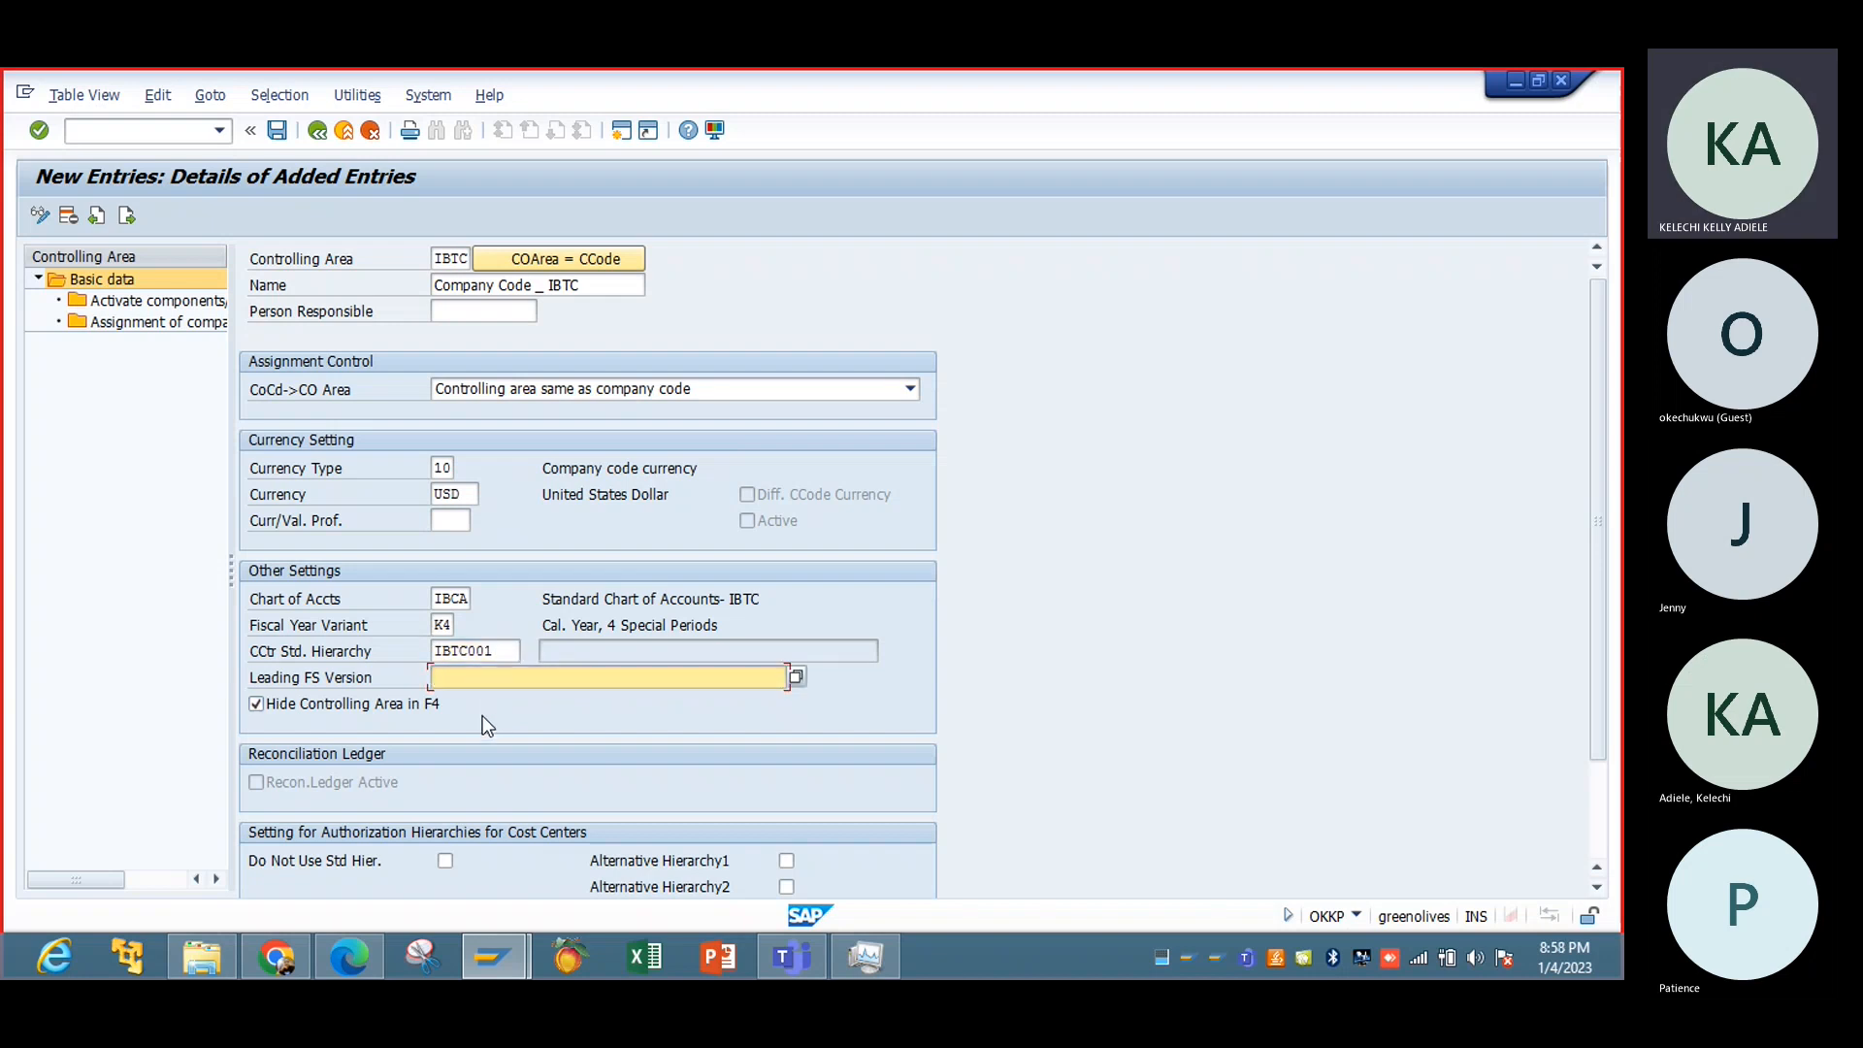
click(412, 711)
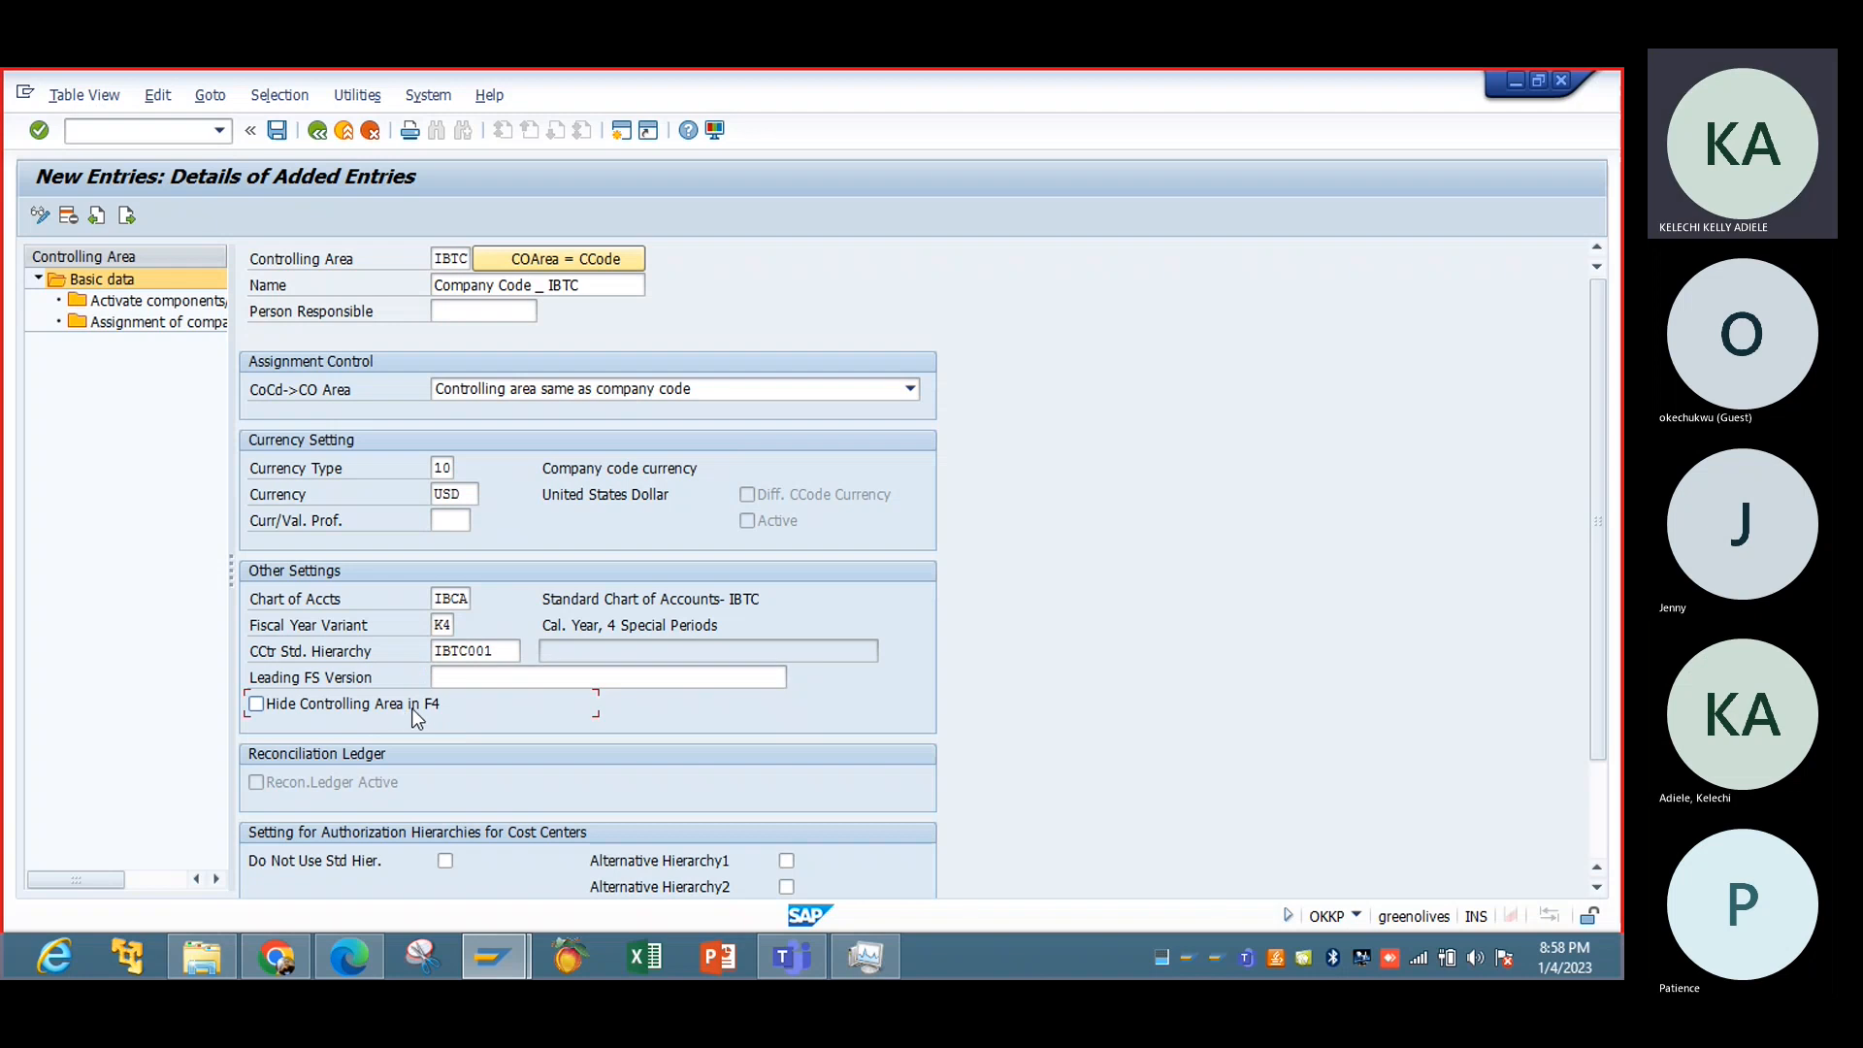
Step: Review the remaining controlling area settings and approve creating IBTC001 as a standard hierarchy
drag(1595, 689, 1598, 788)
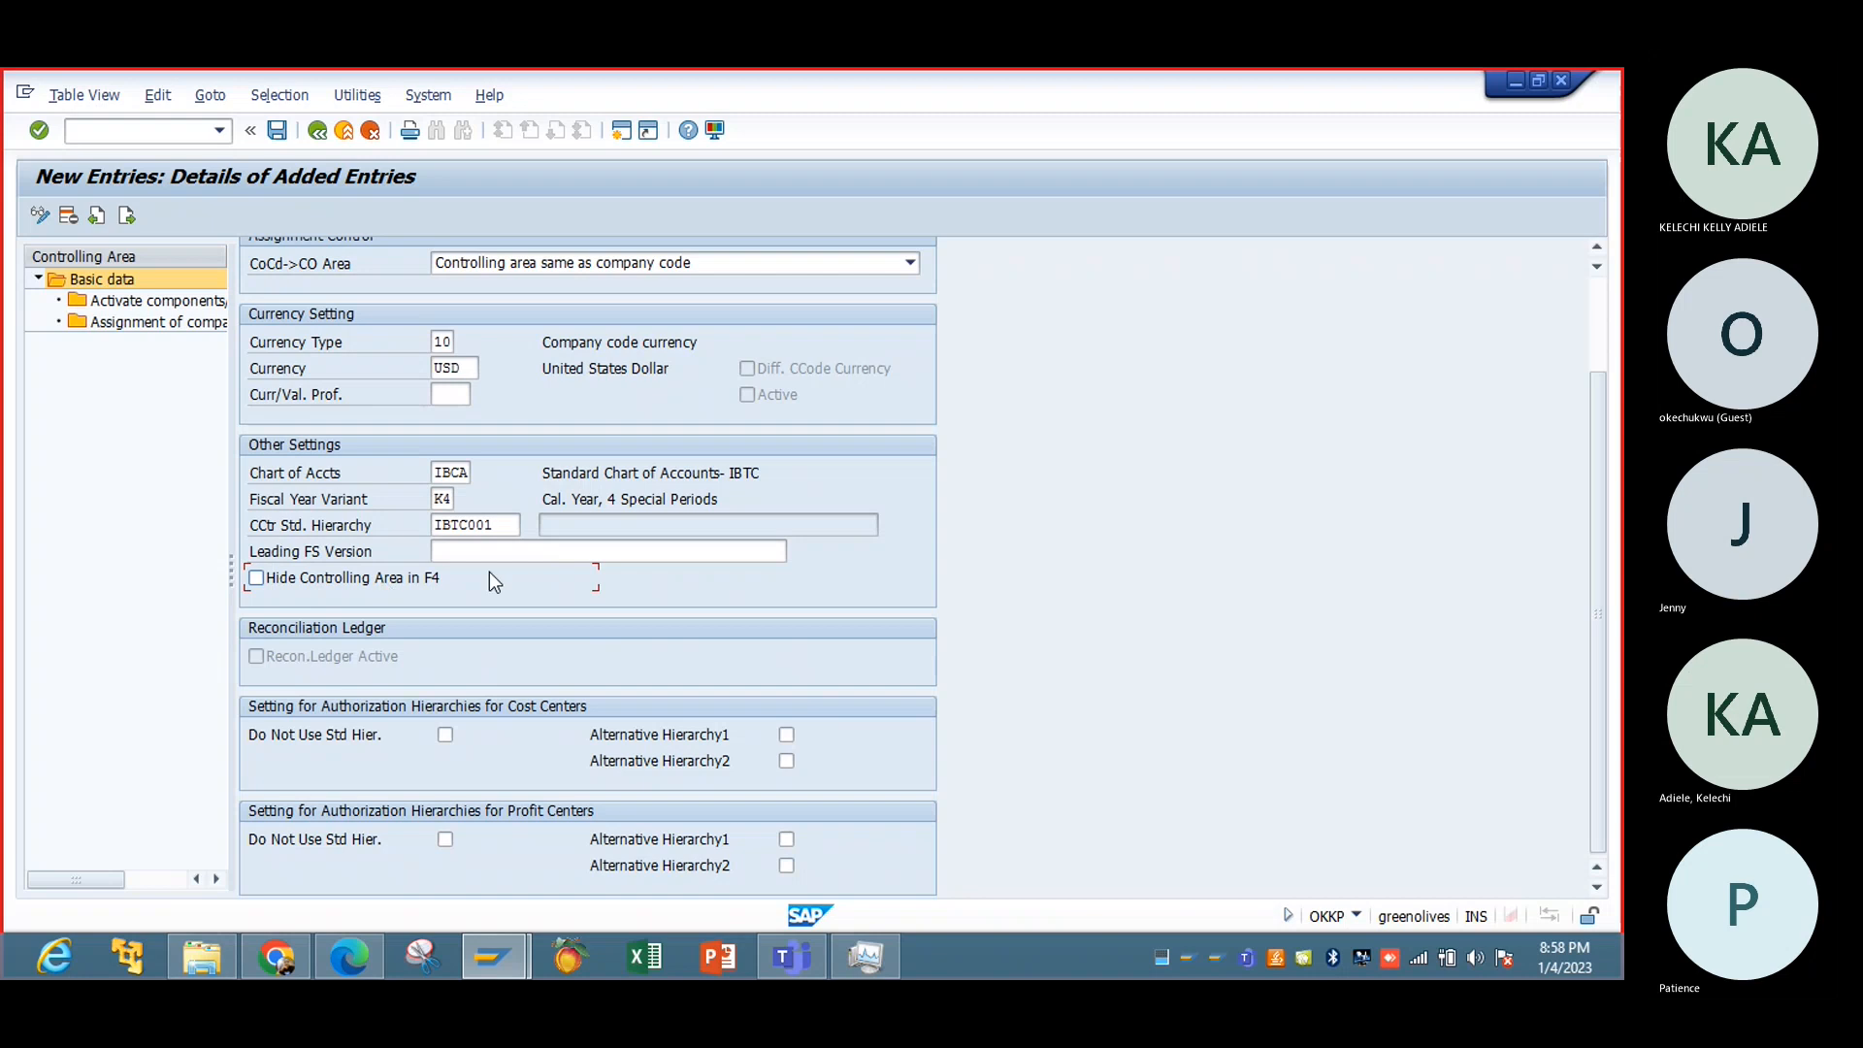
drag(1596, 621, 1597, 456)
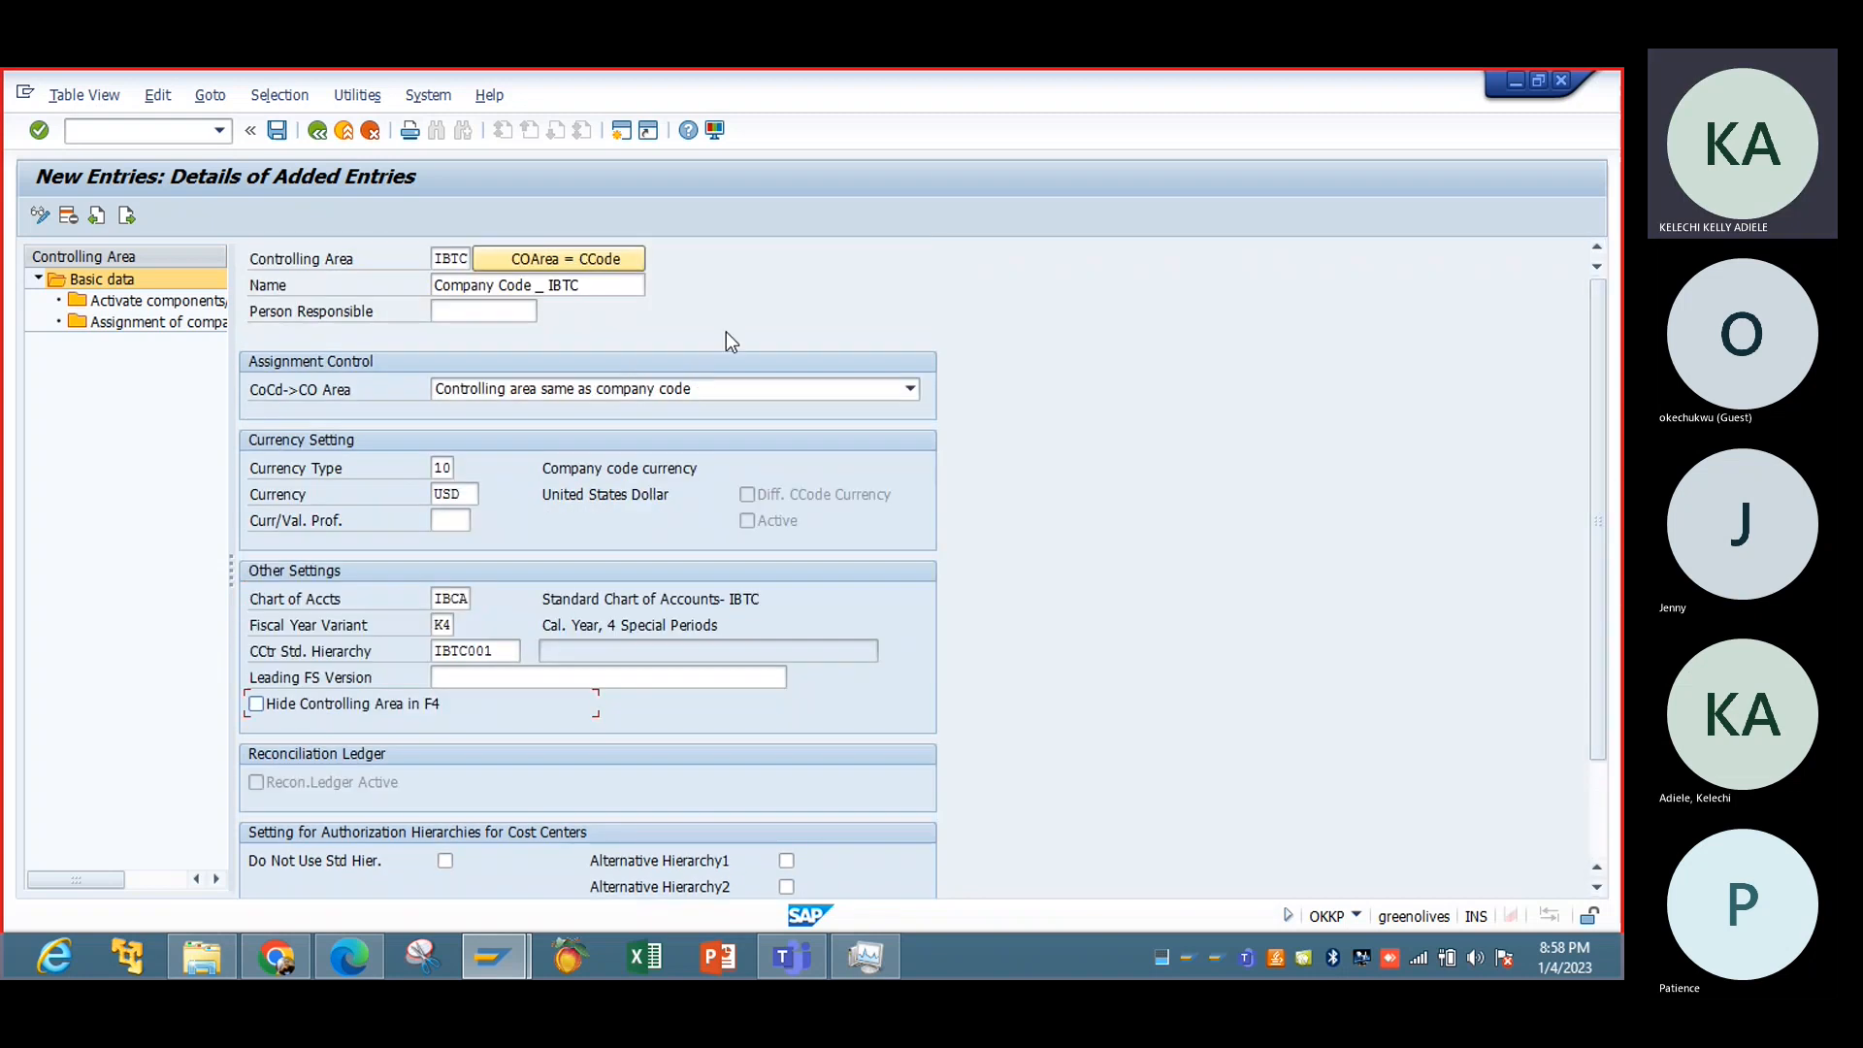
key(Return)
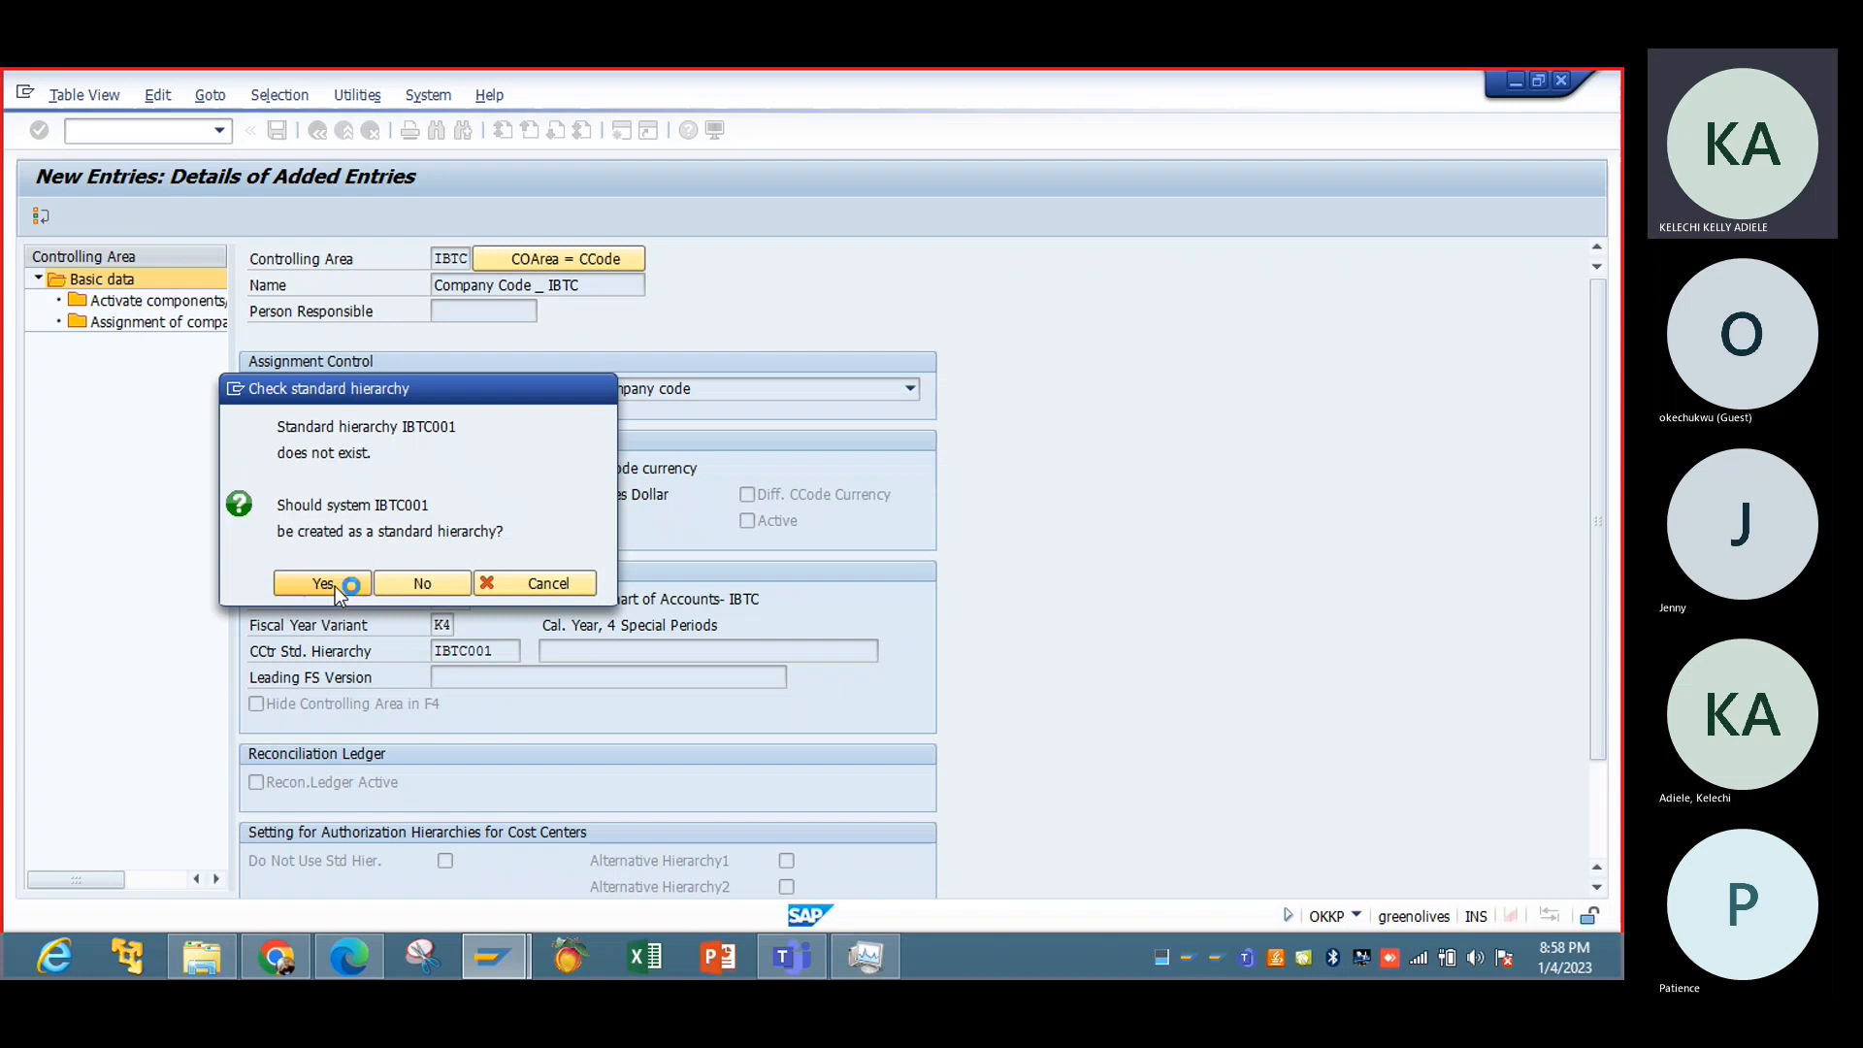
click(334, 586)
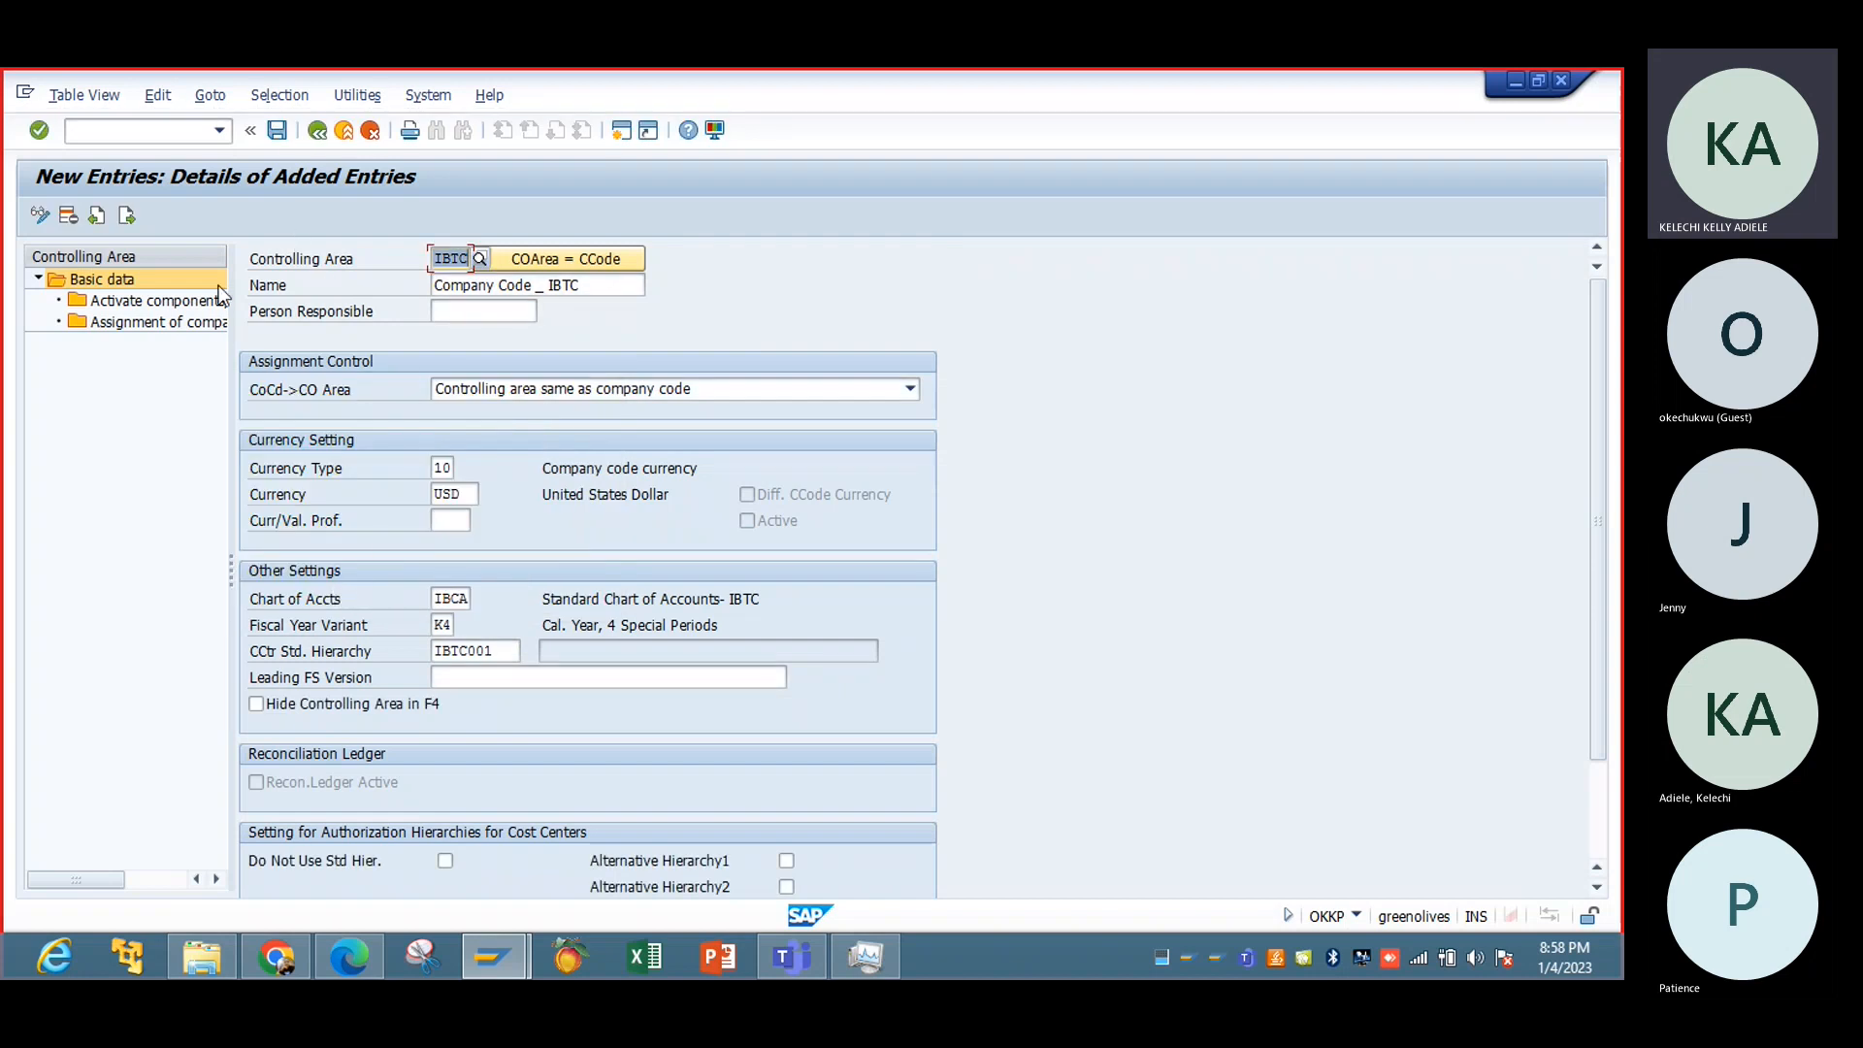
Step: Assign company code IBTC to the new controlling area, approving the standard hierarchy again, and save the entries
click(182, 323)
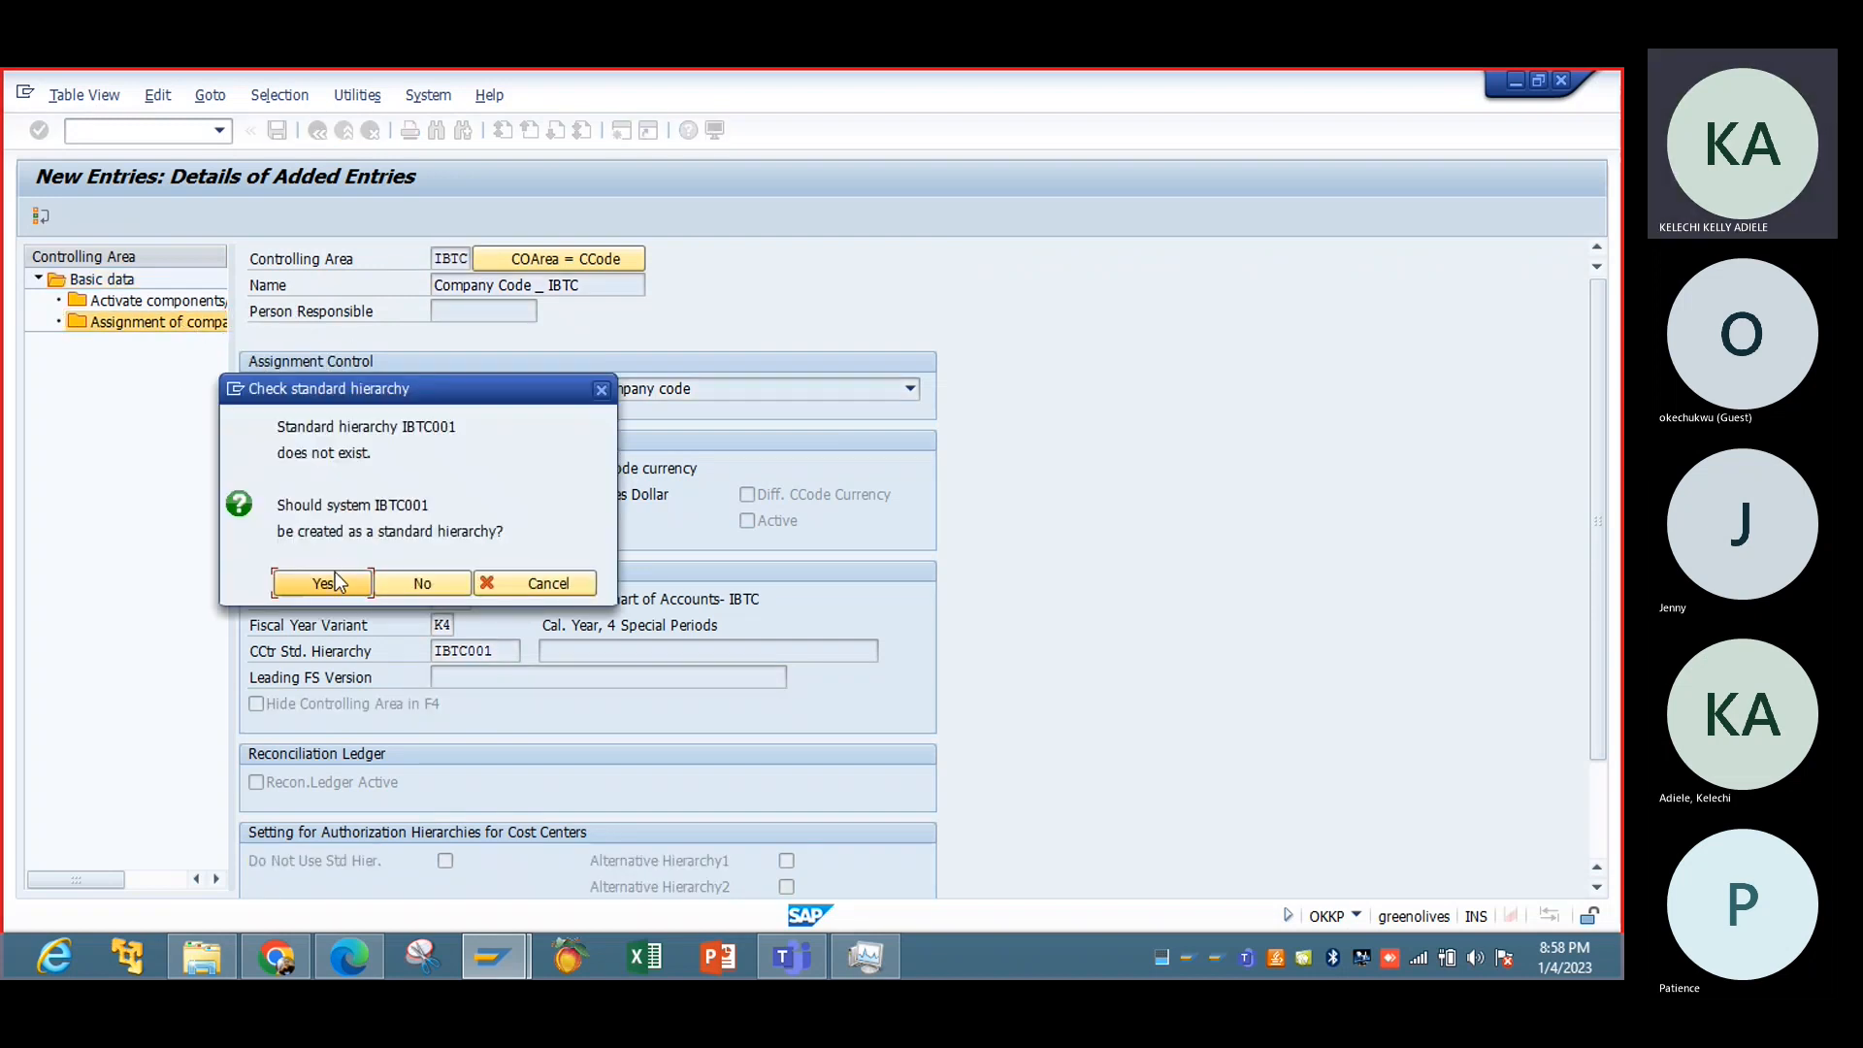
click(337, 583)
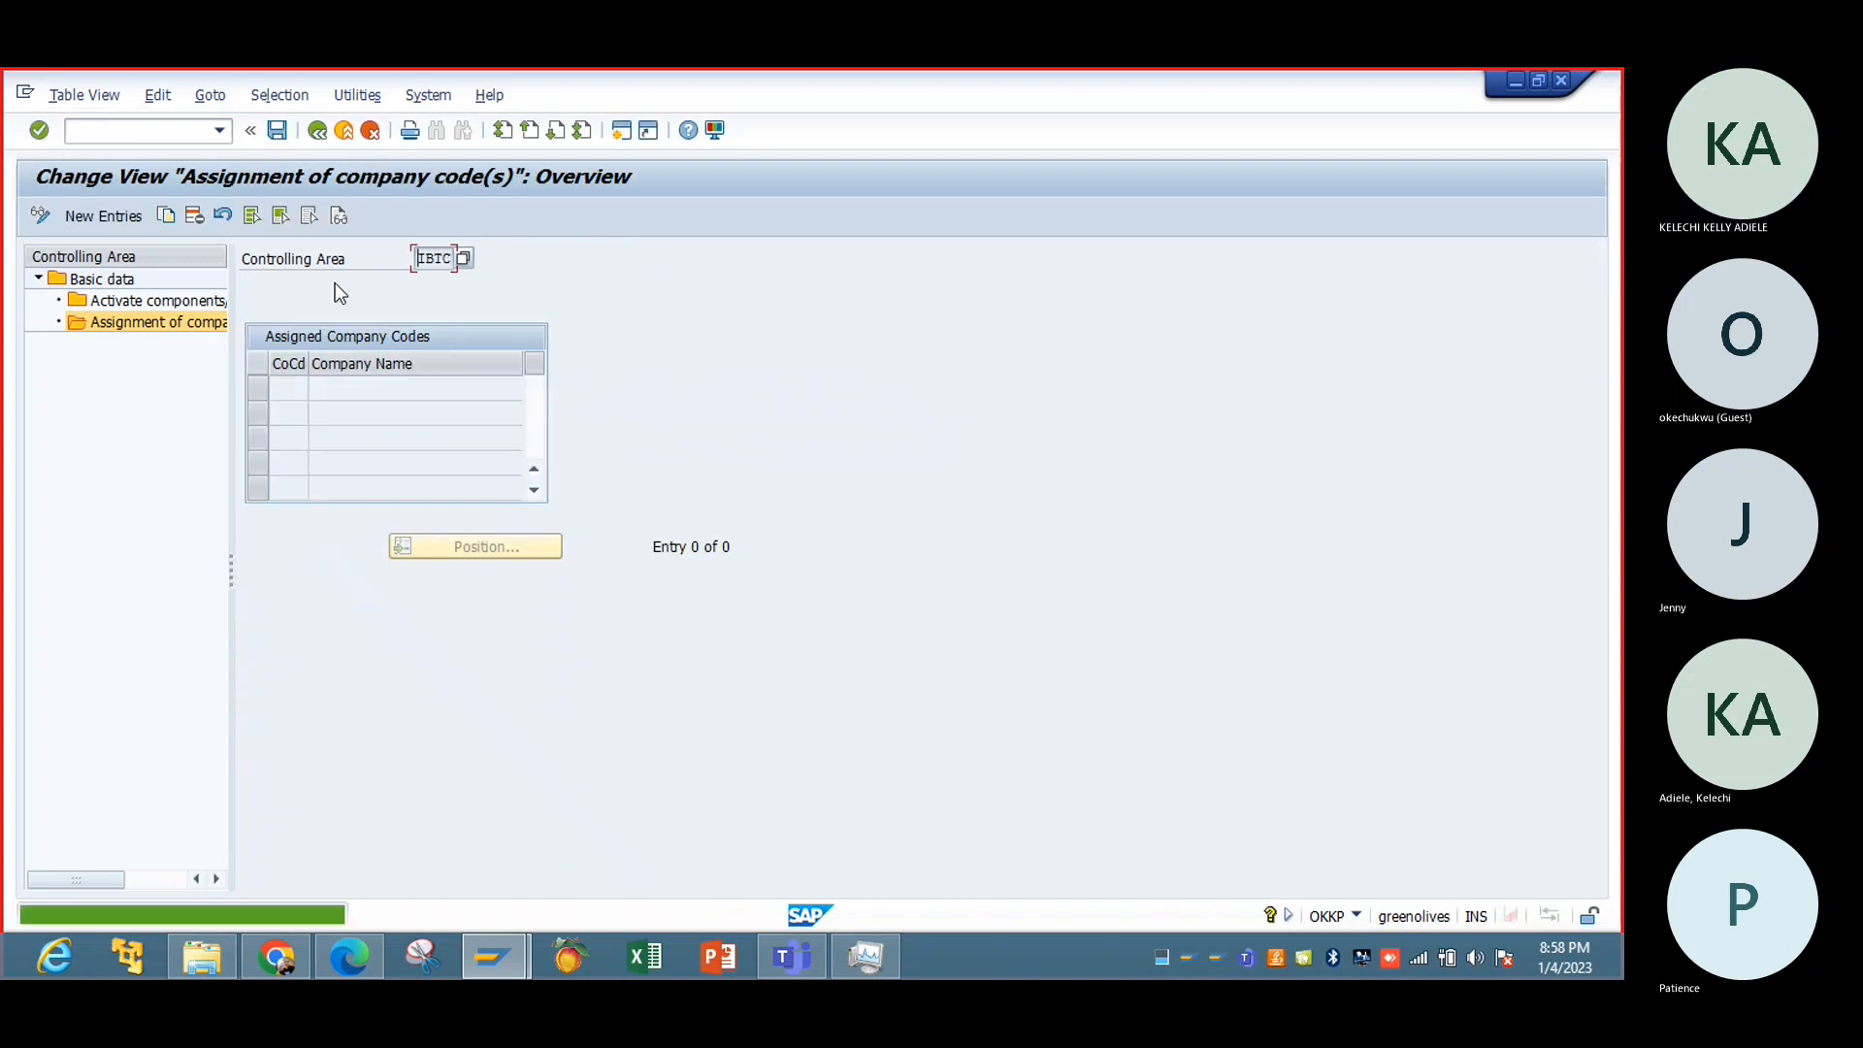
click(105, 217)
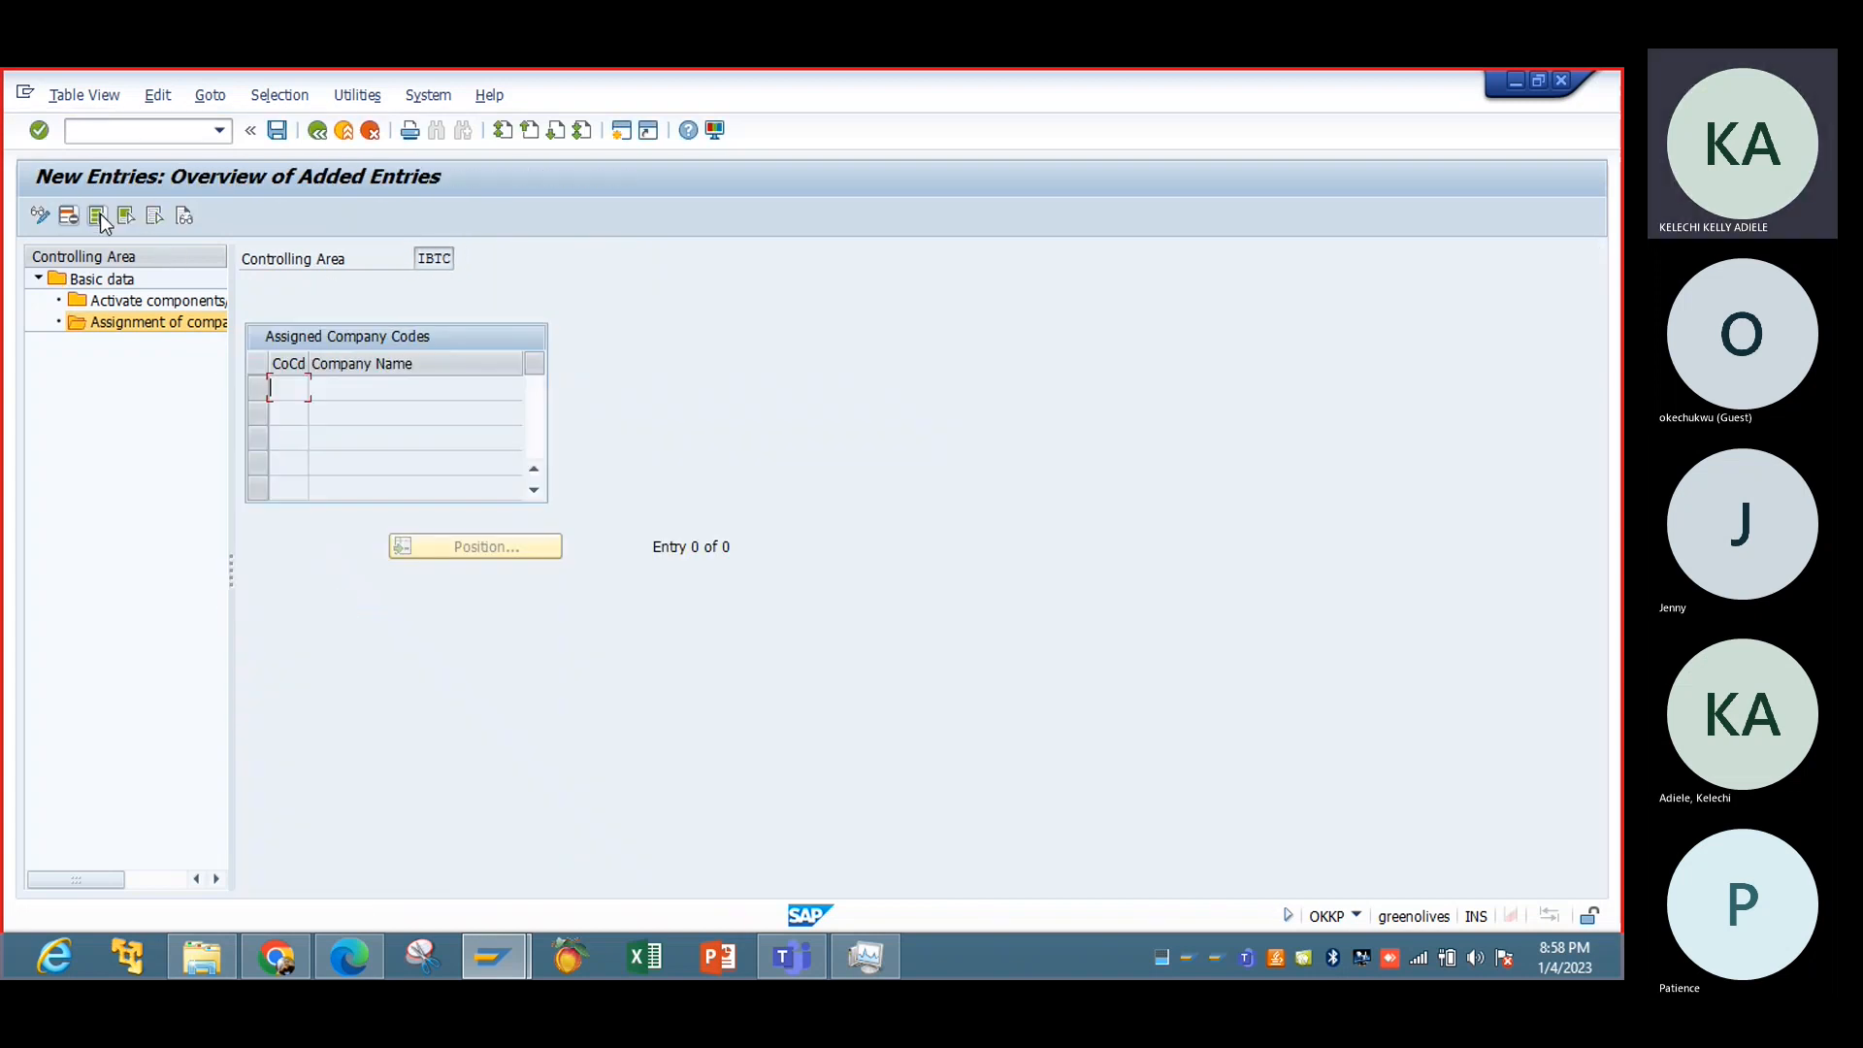
text(IBTC)
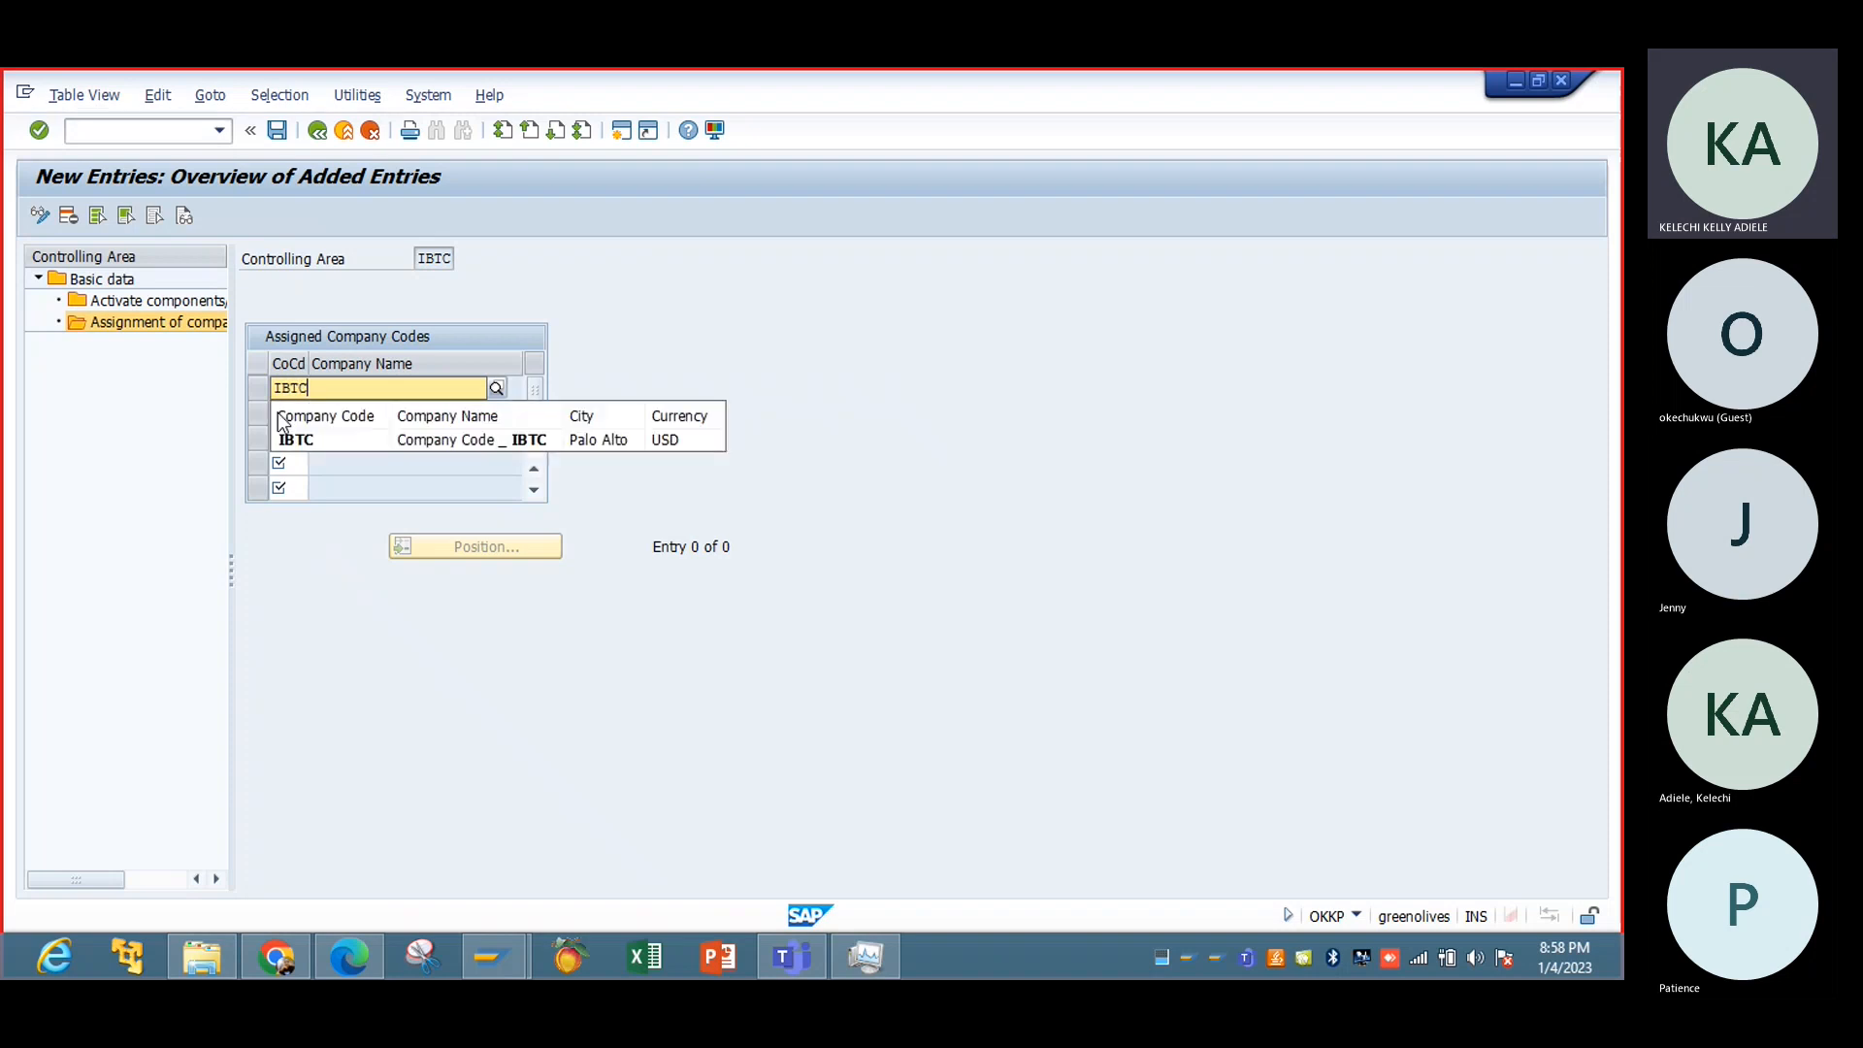
key(Return)
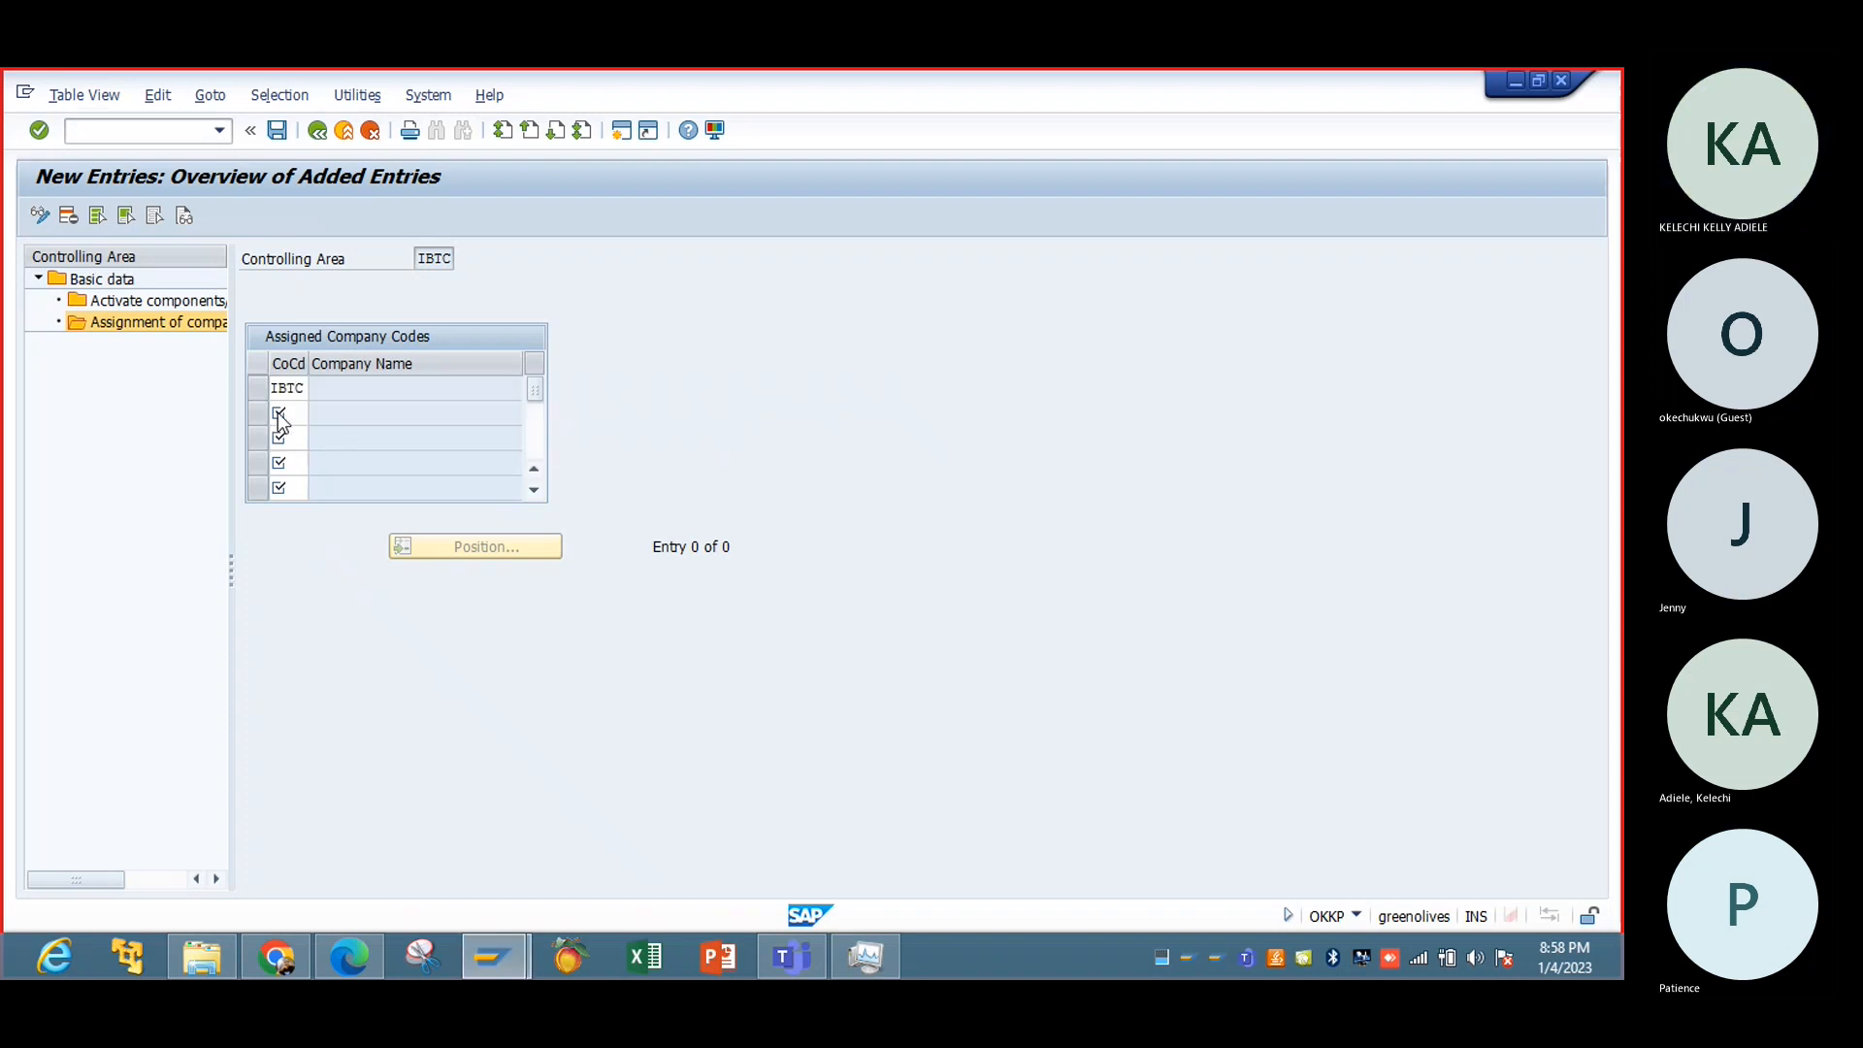
click(278, 132)
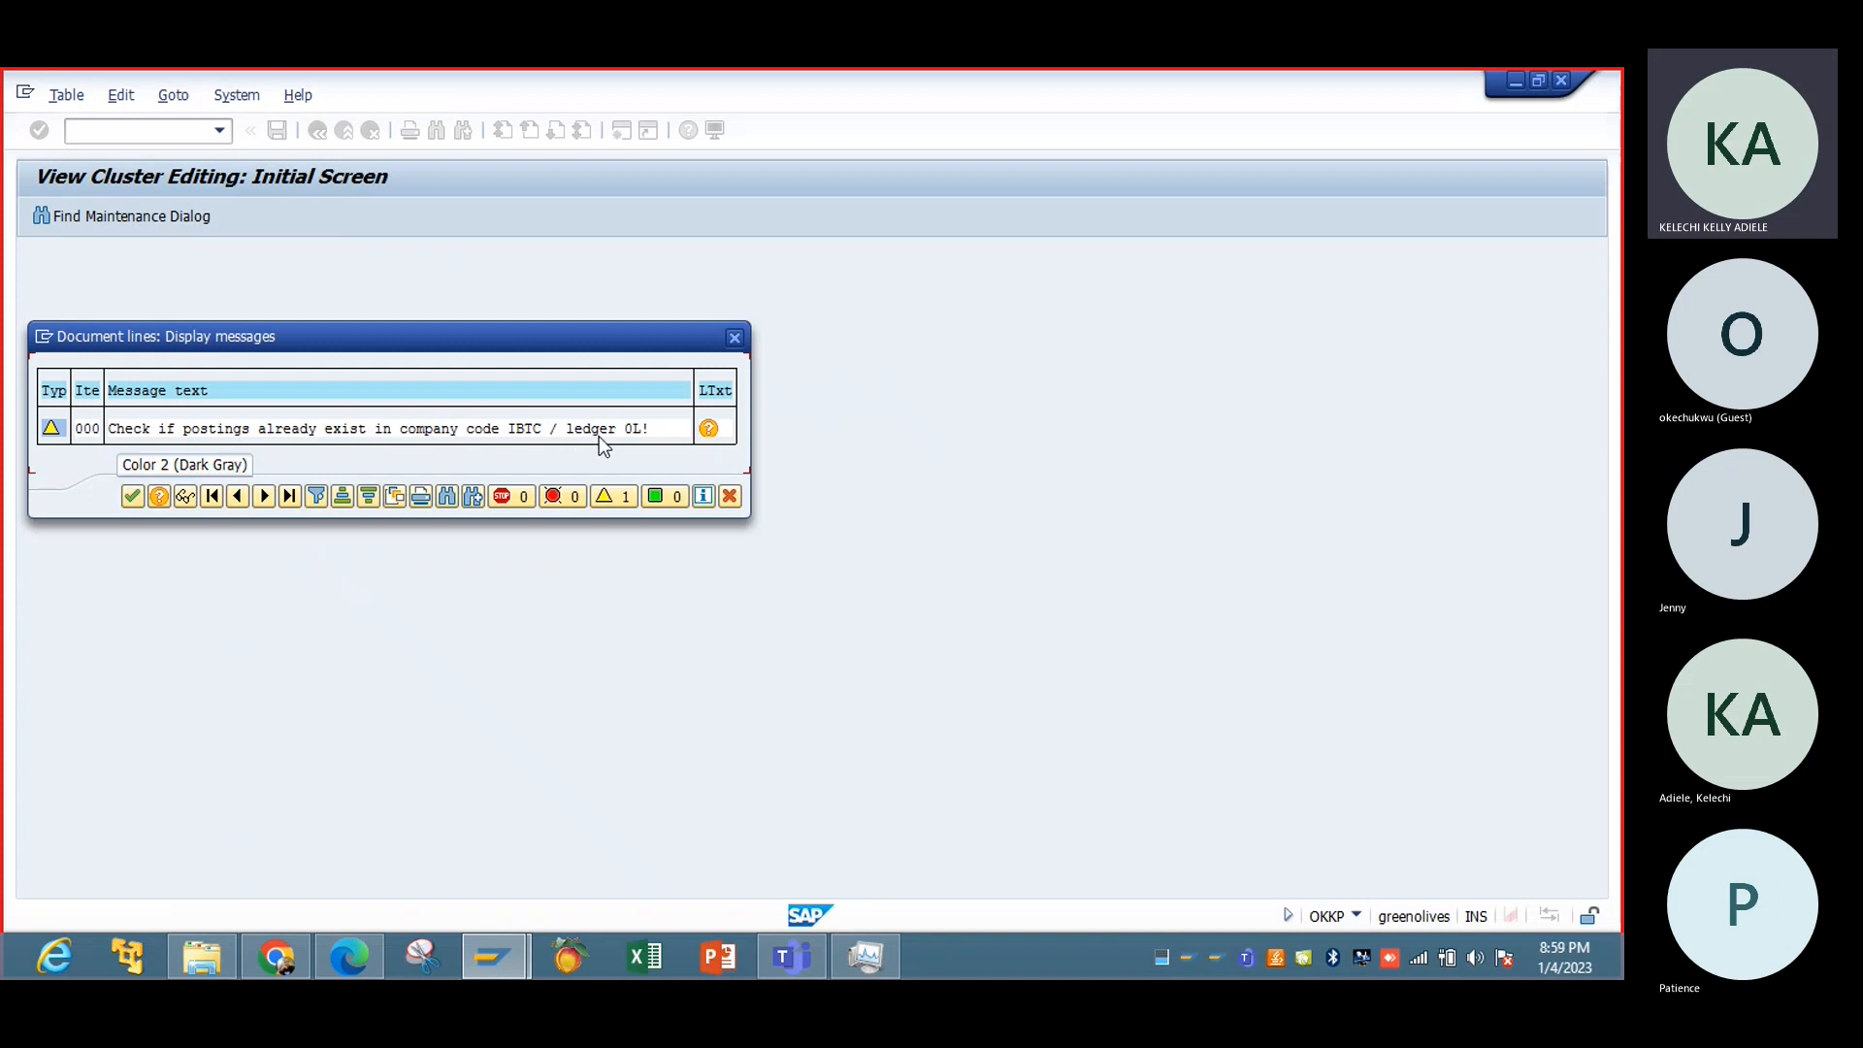
Step: Accept the ledger message and create a journal entry update project with ID IBTC and description IBTC
click(133, 496)
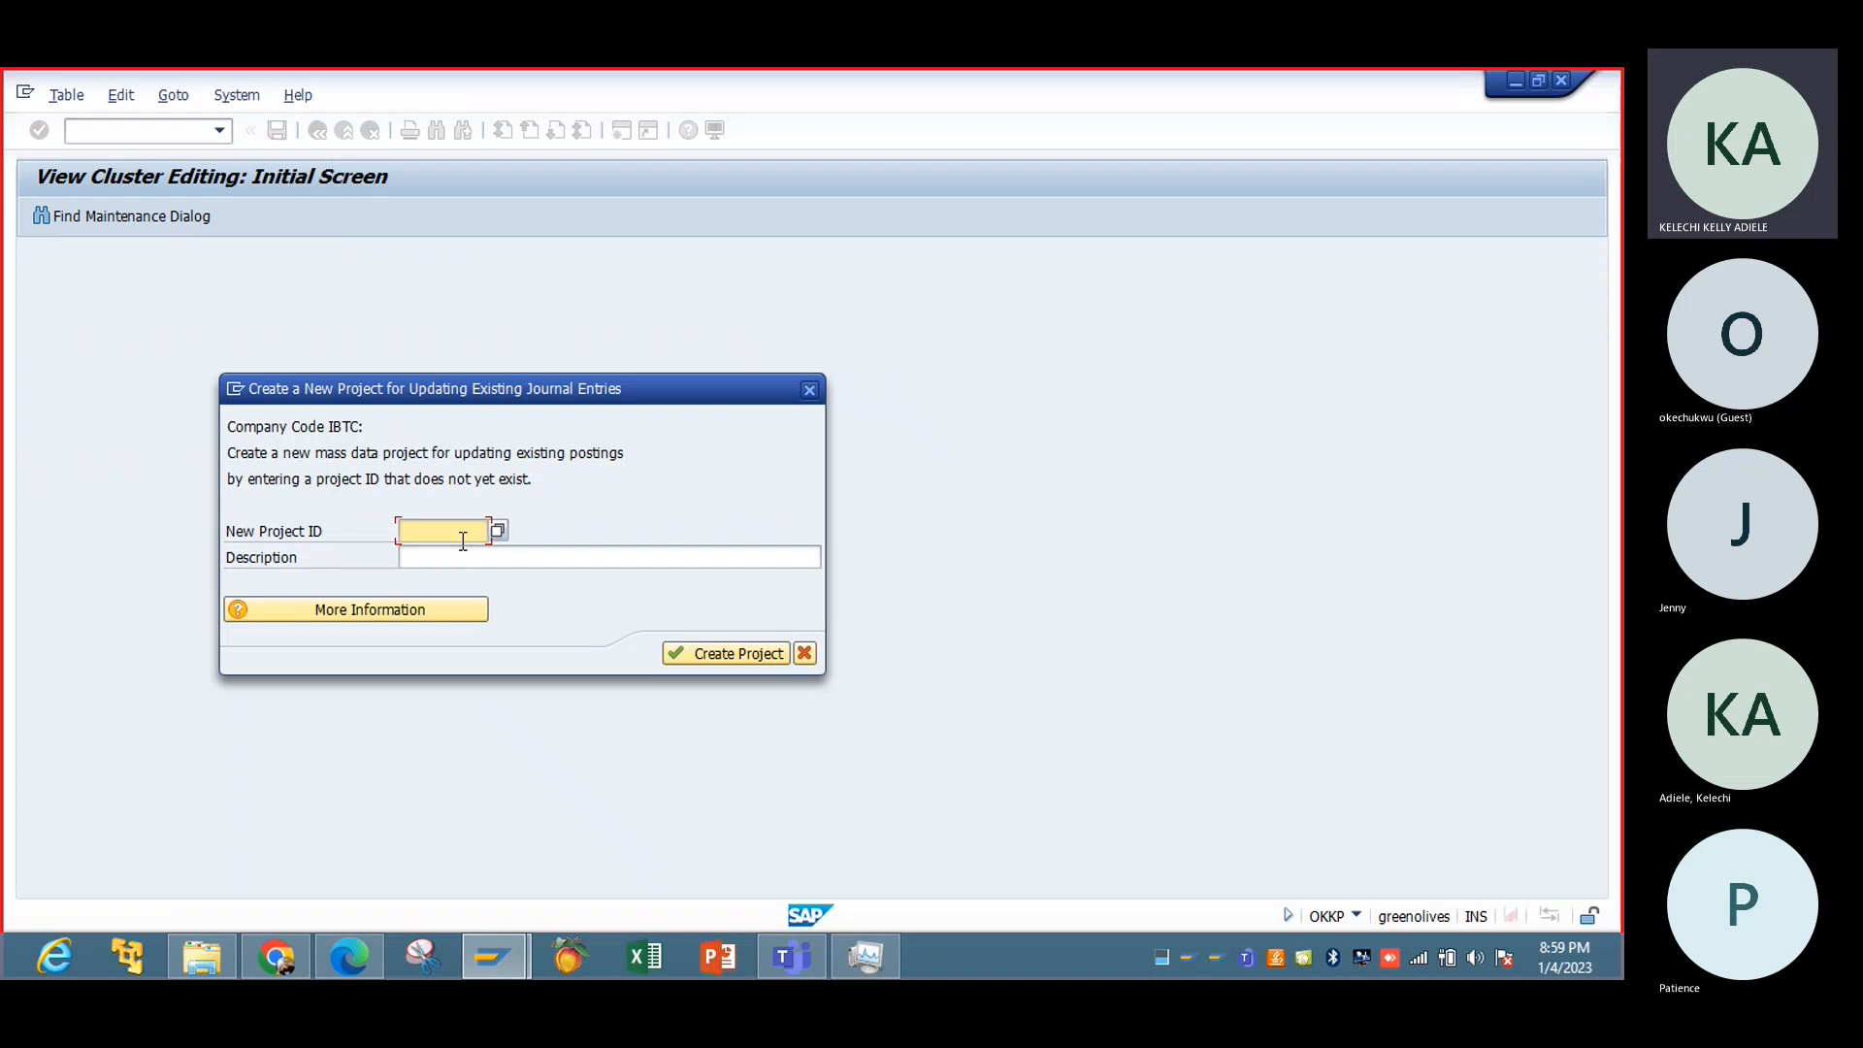
text(IBTC)
click(461, 560)
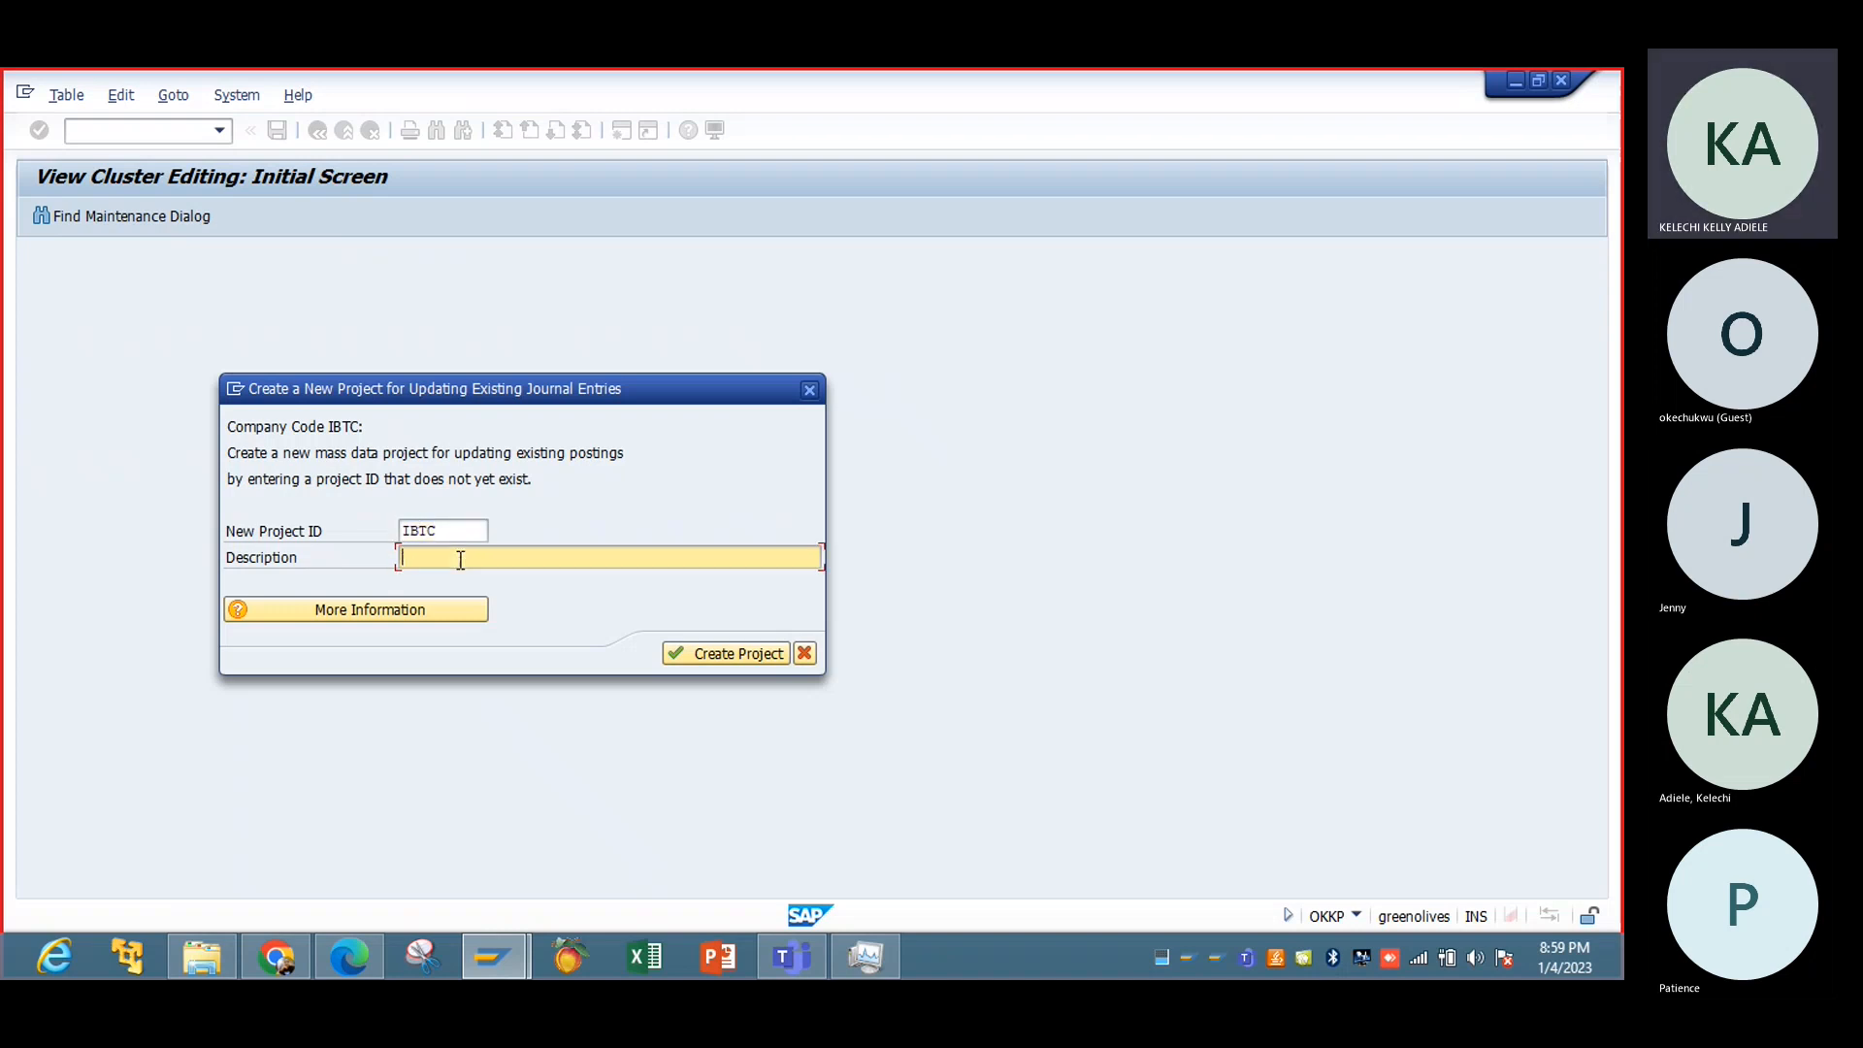
text(IBTC)
drag(550, 390, 801, 332)
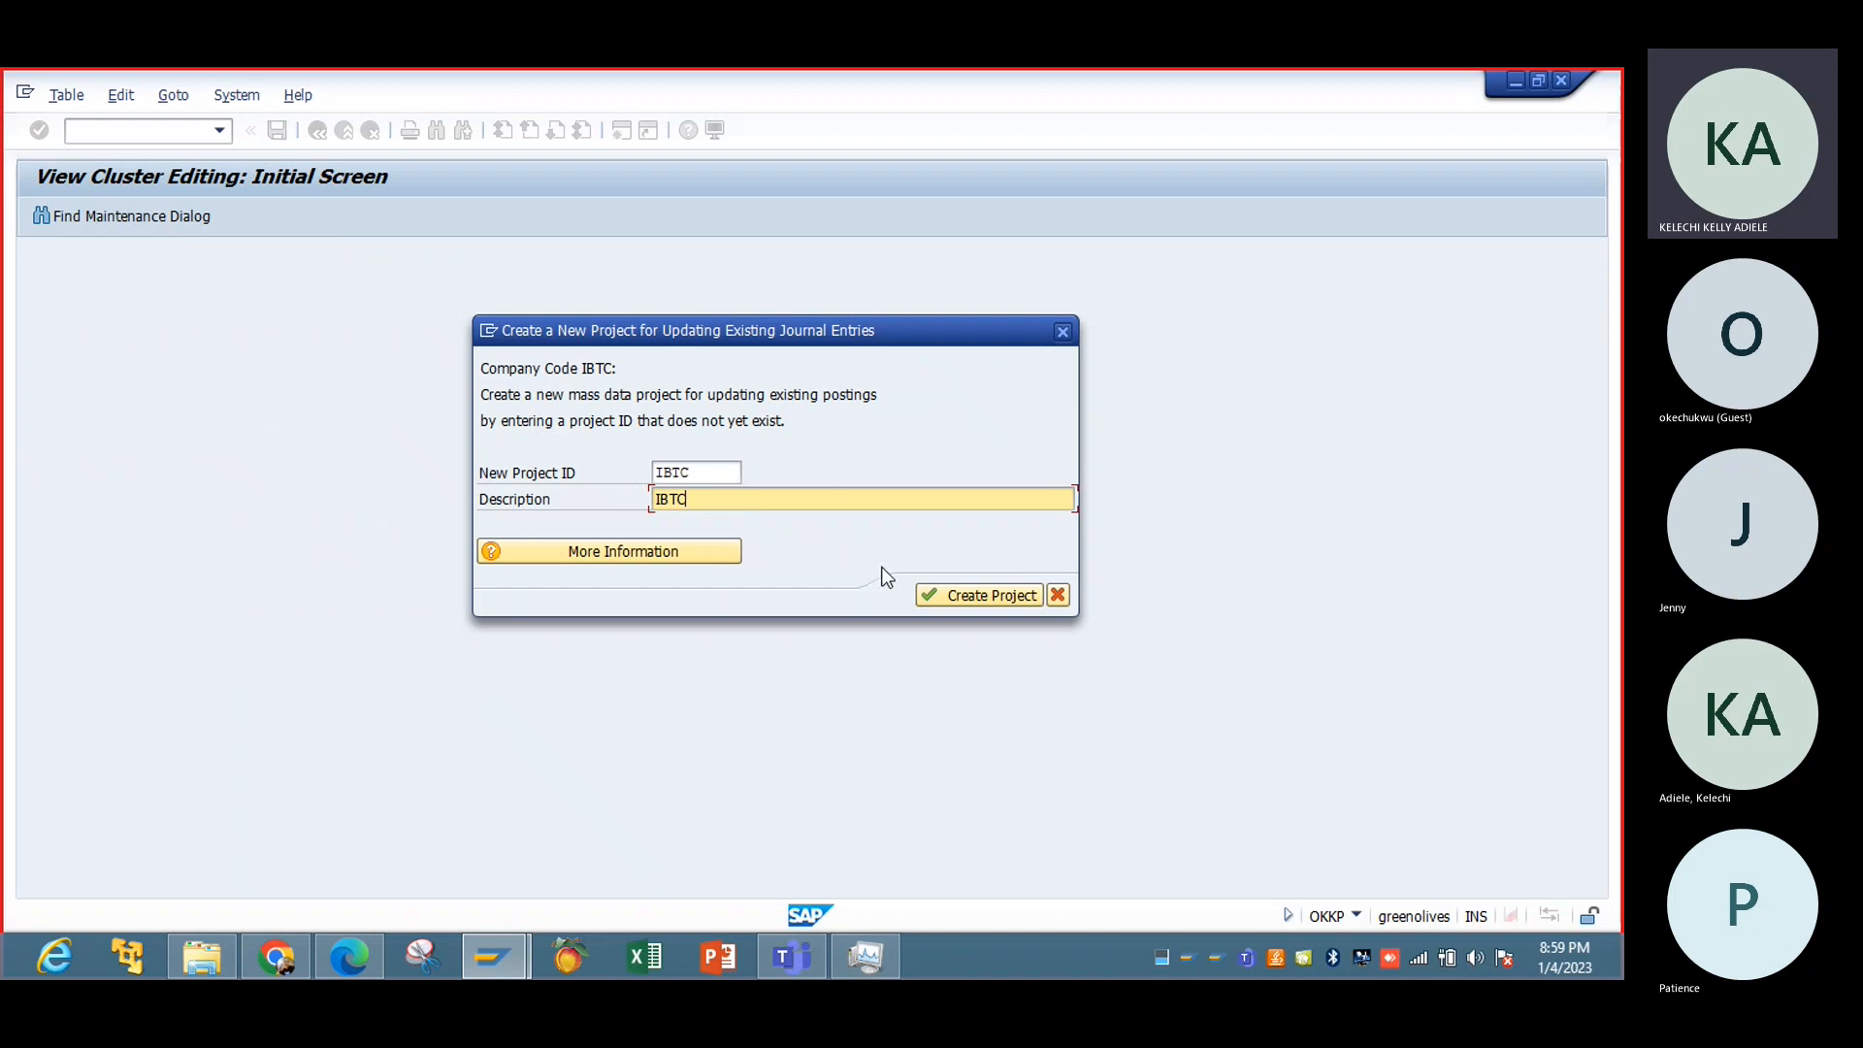
click(980, 596)
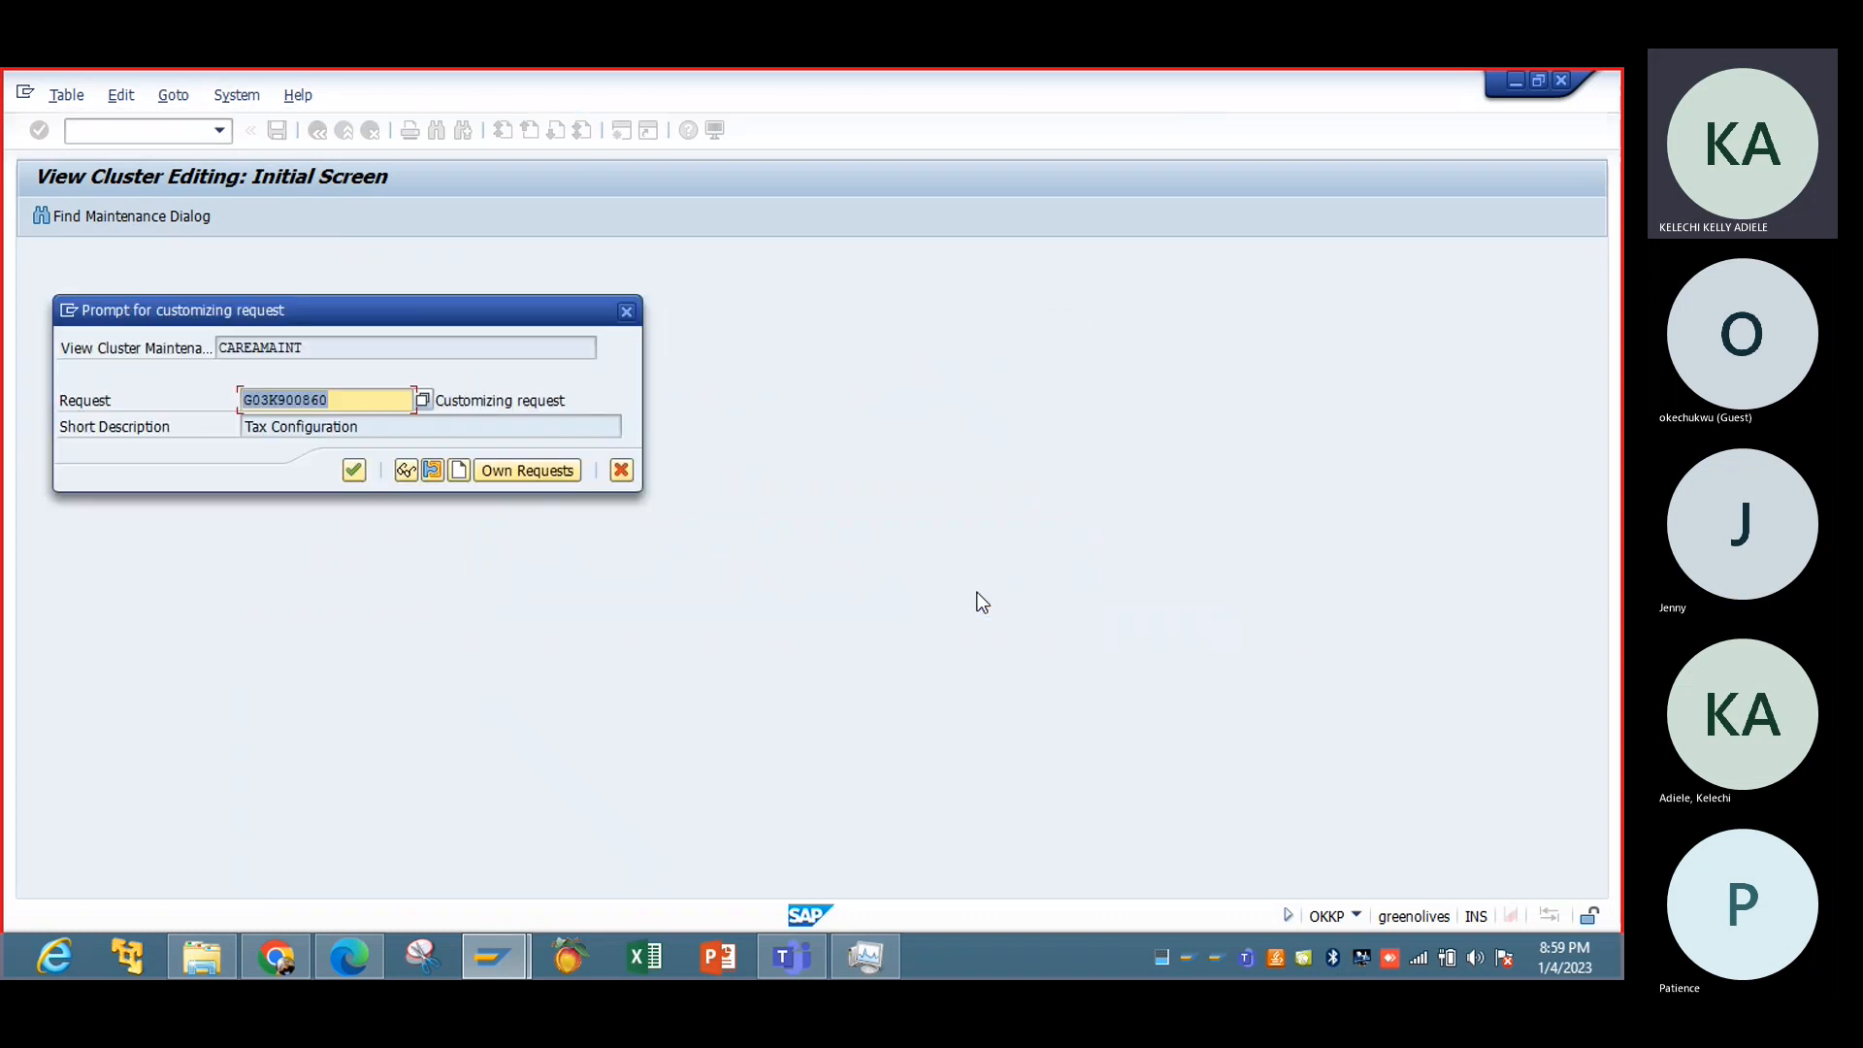
Step: Create a customizing request described as CO Configuragtion, save the controlling area configuration in it, and dismiss the resulting messages
click(464, 472)
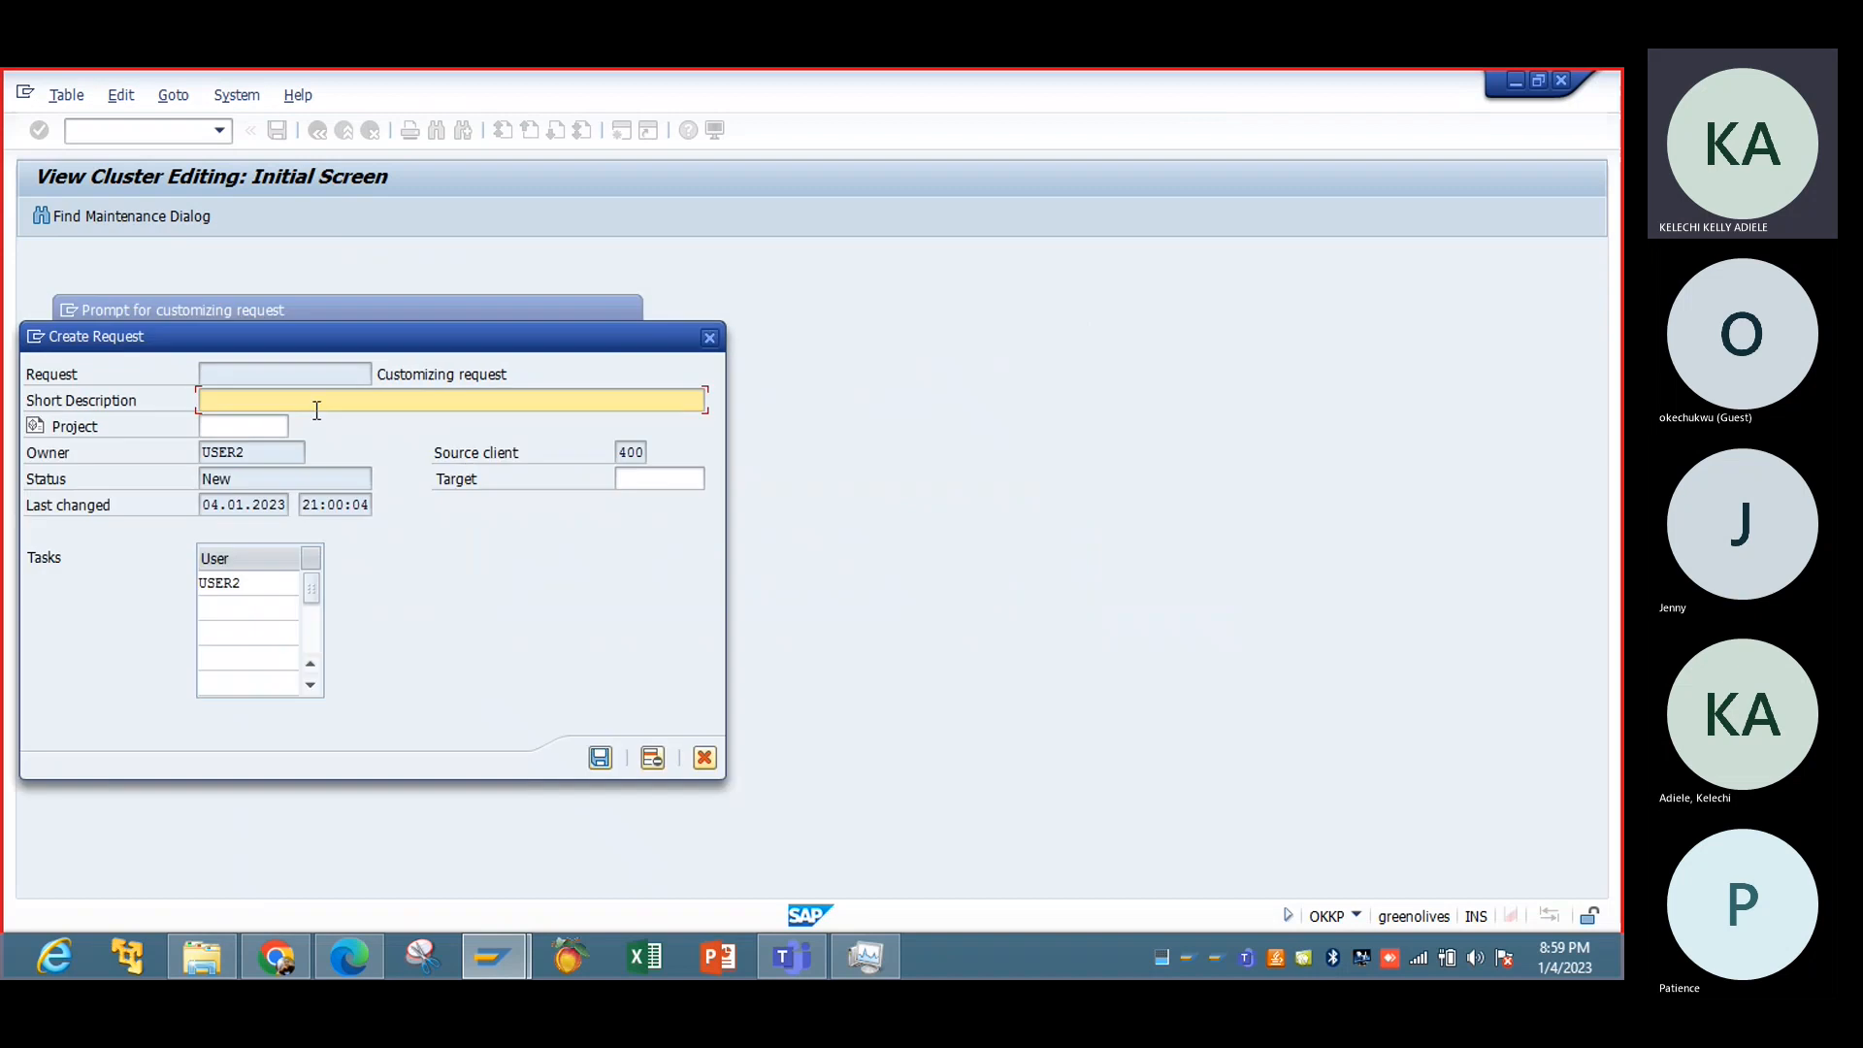
text(CO Configuragtion)
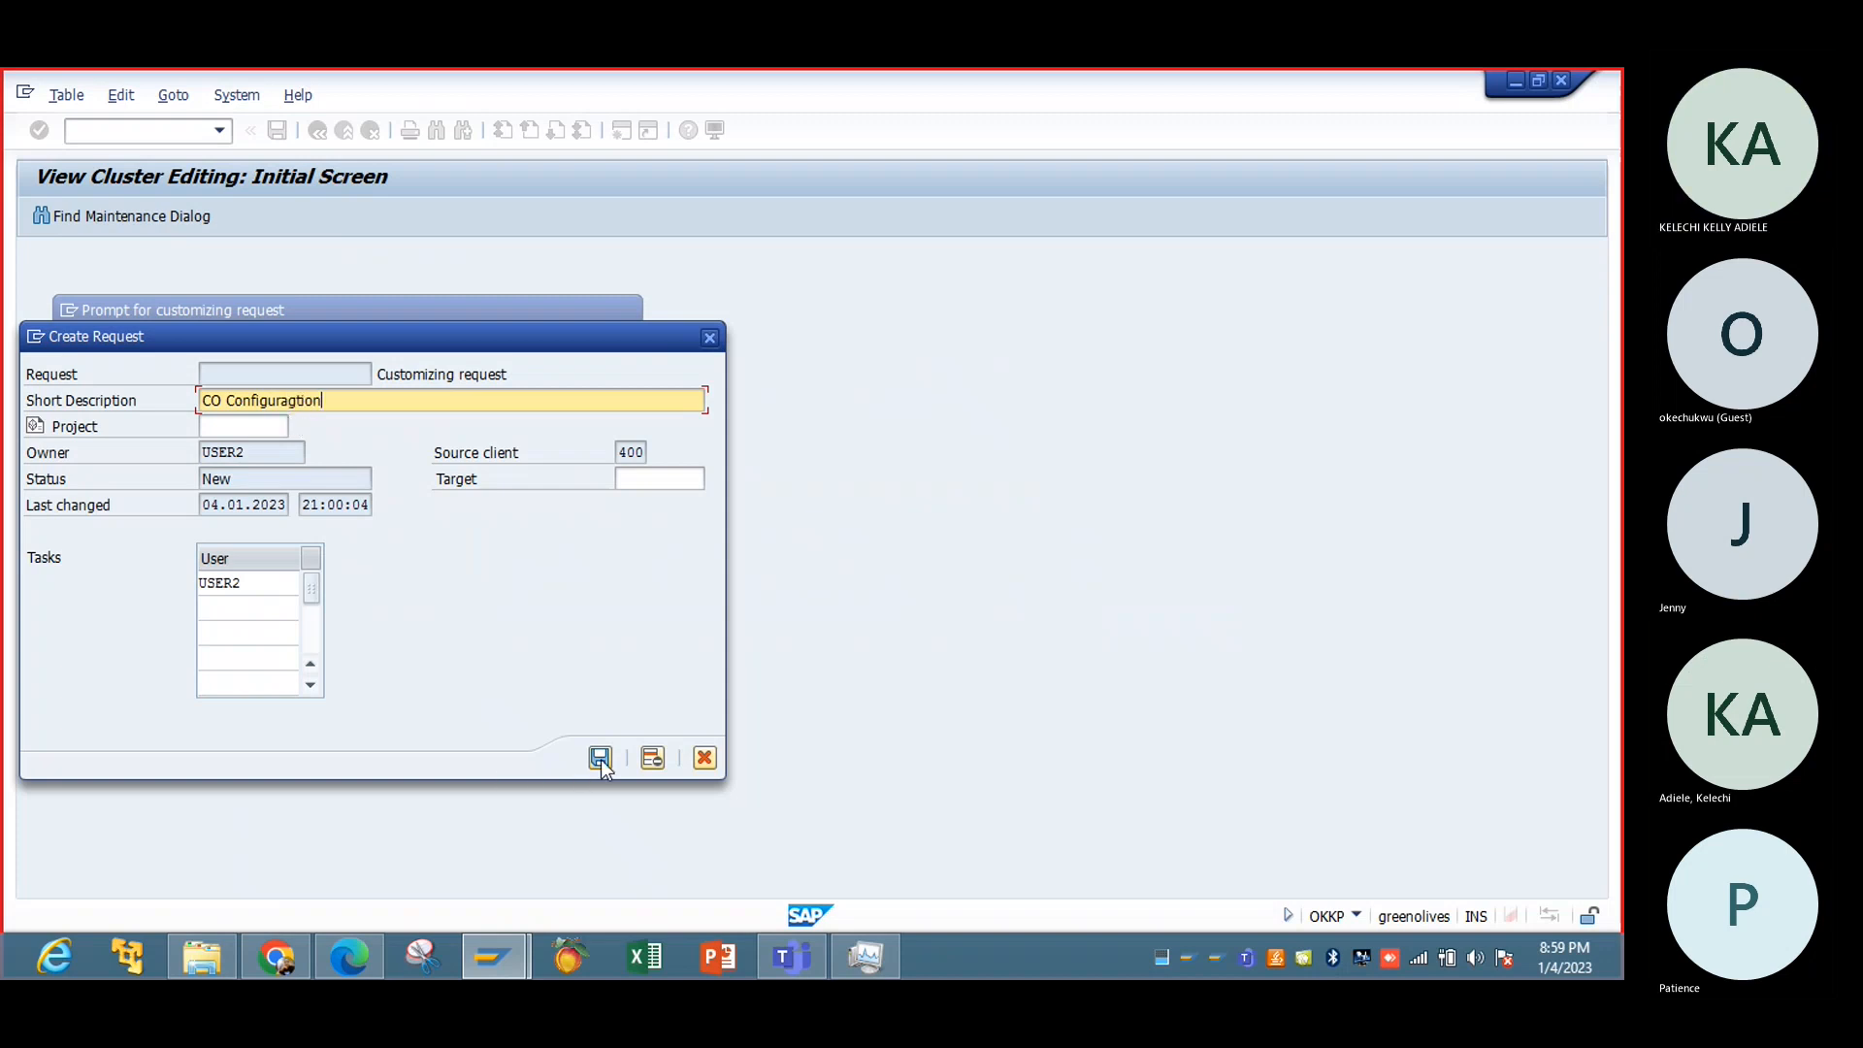
click(601, 758)
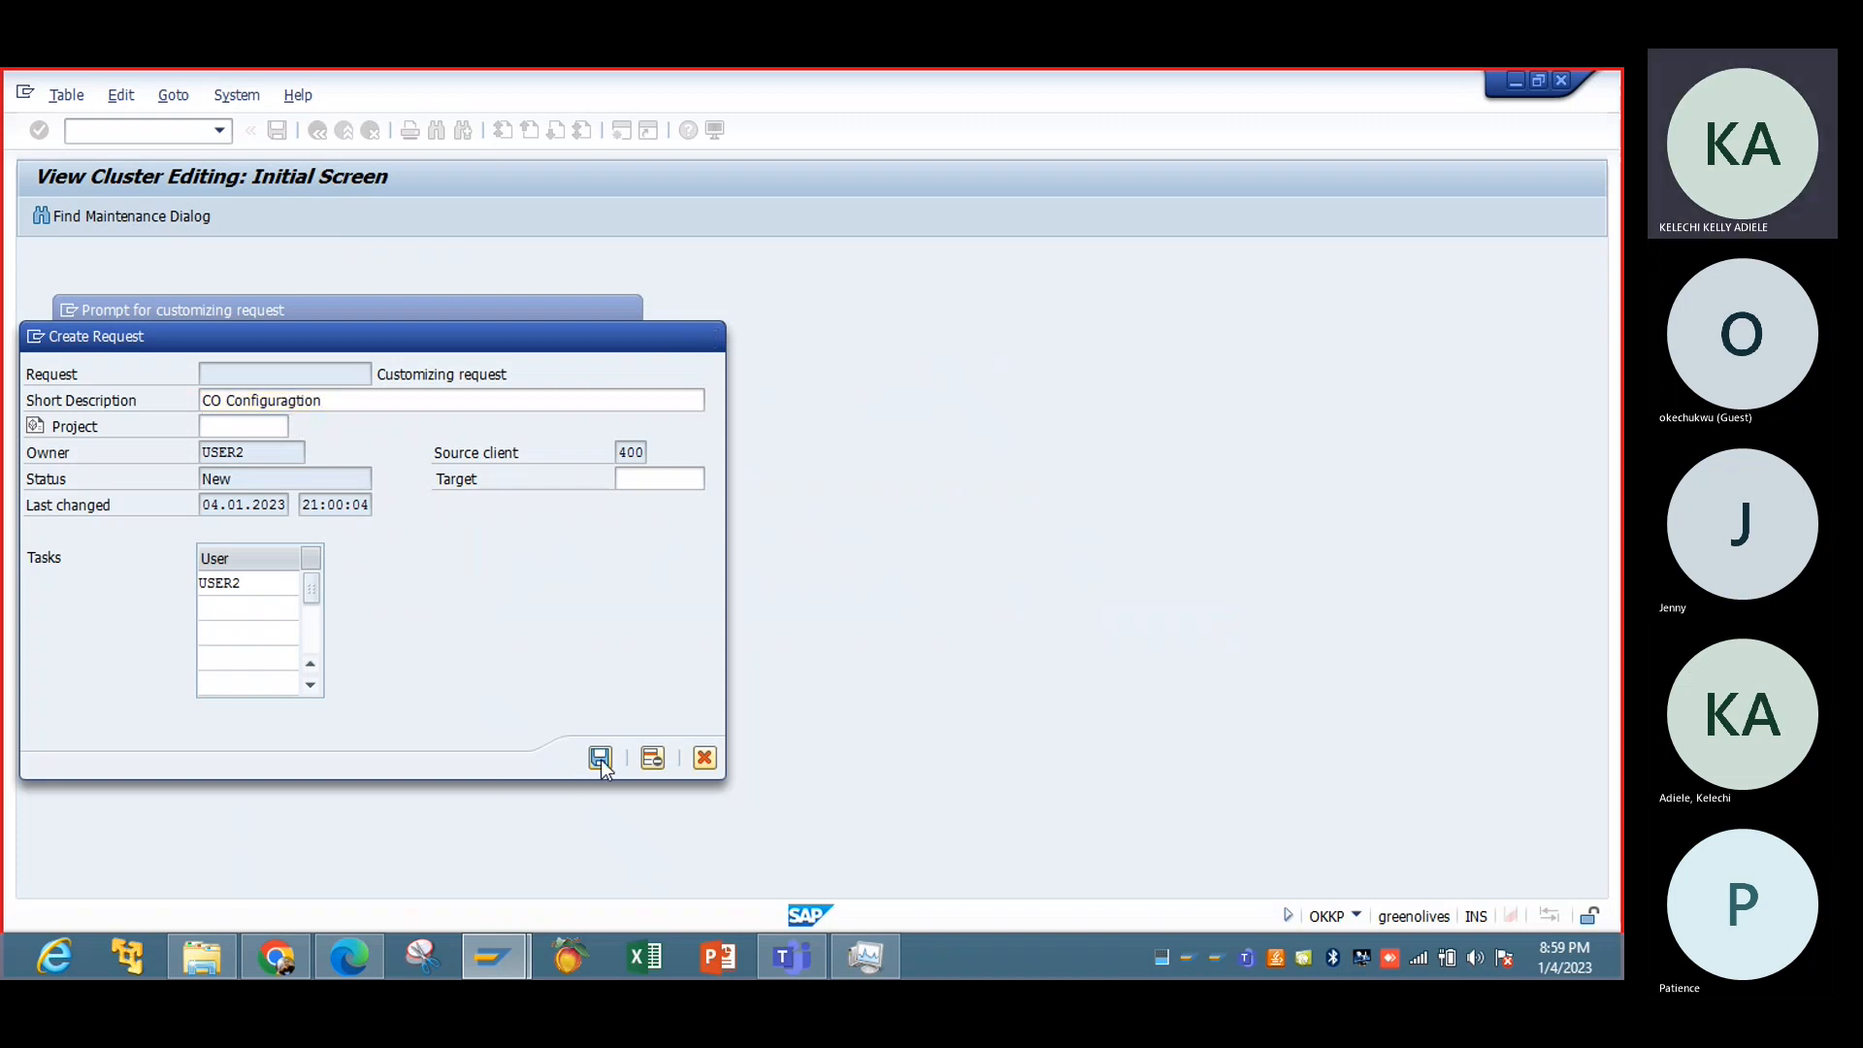
click(355, 470)
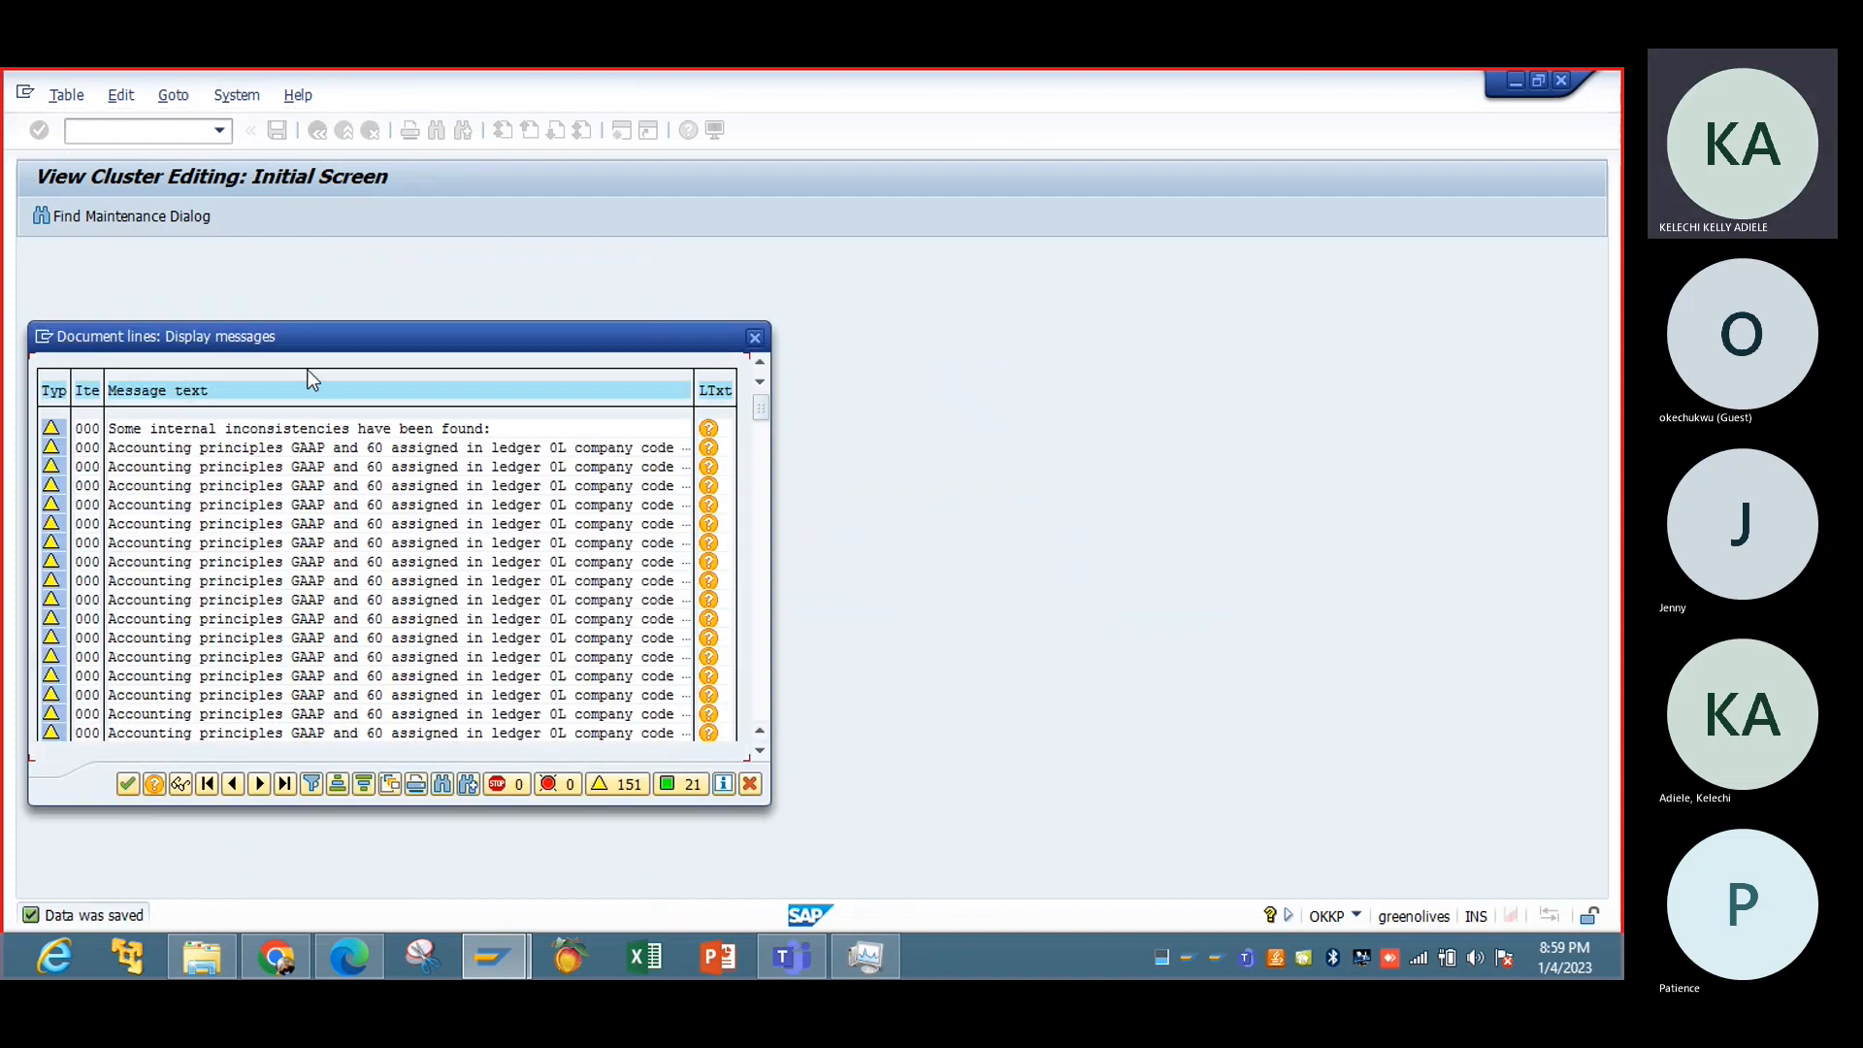
drag(310, 336, 720, 286)
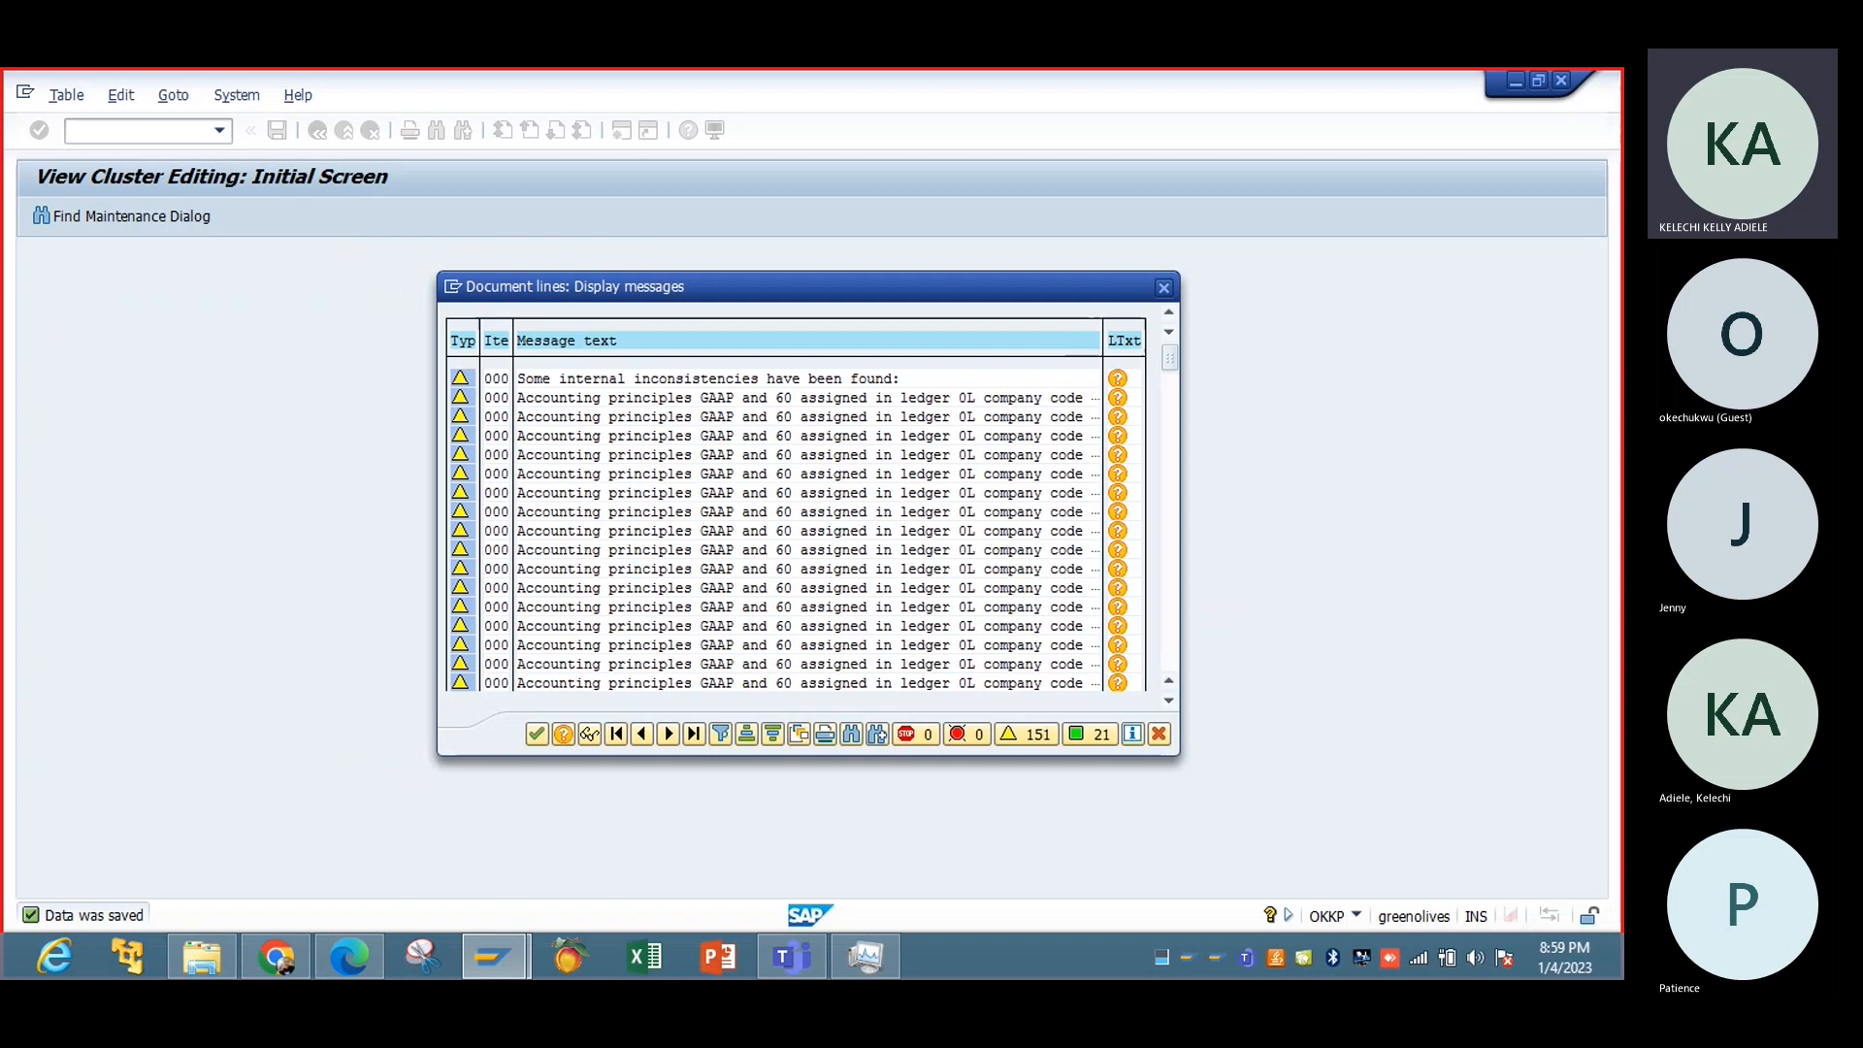
click(538, 735)
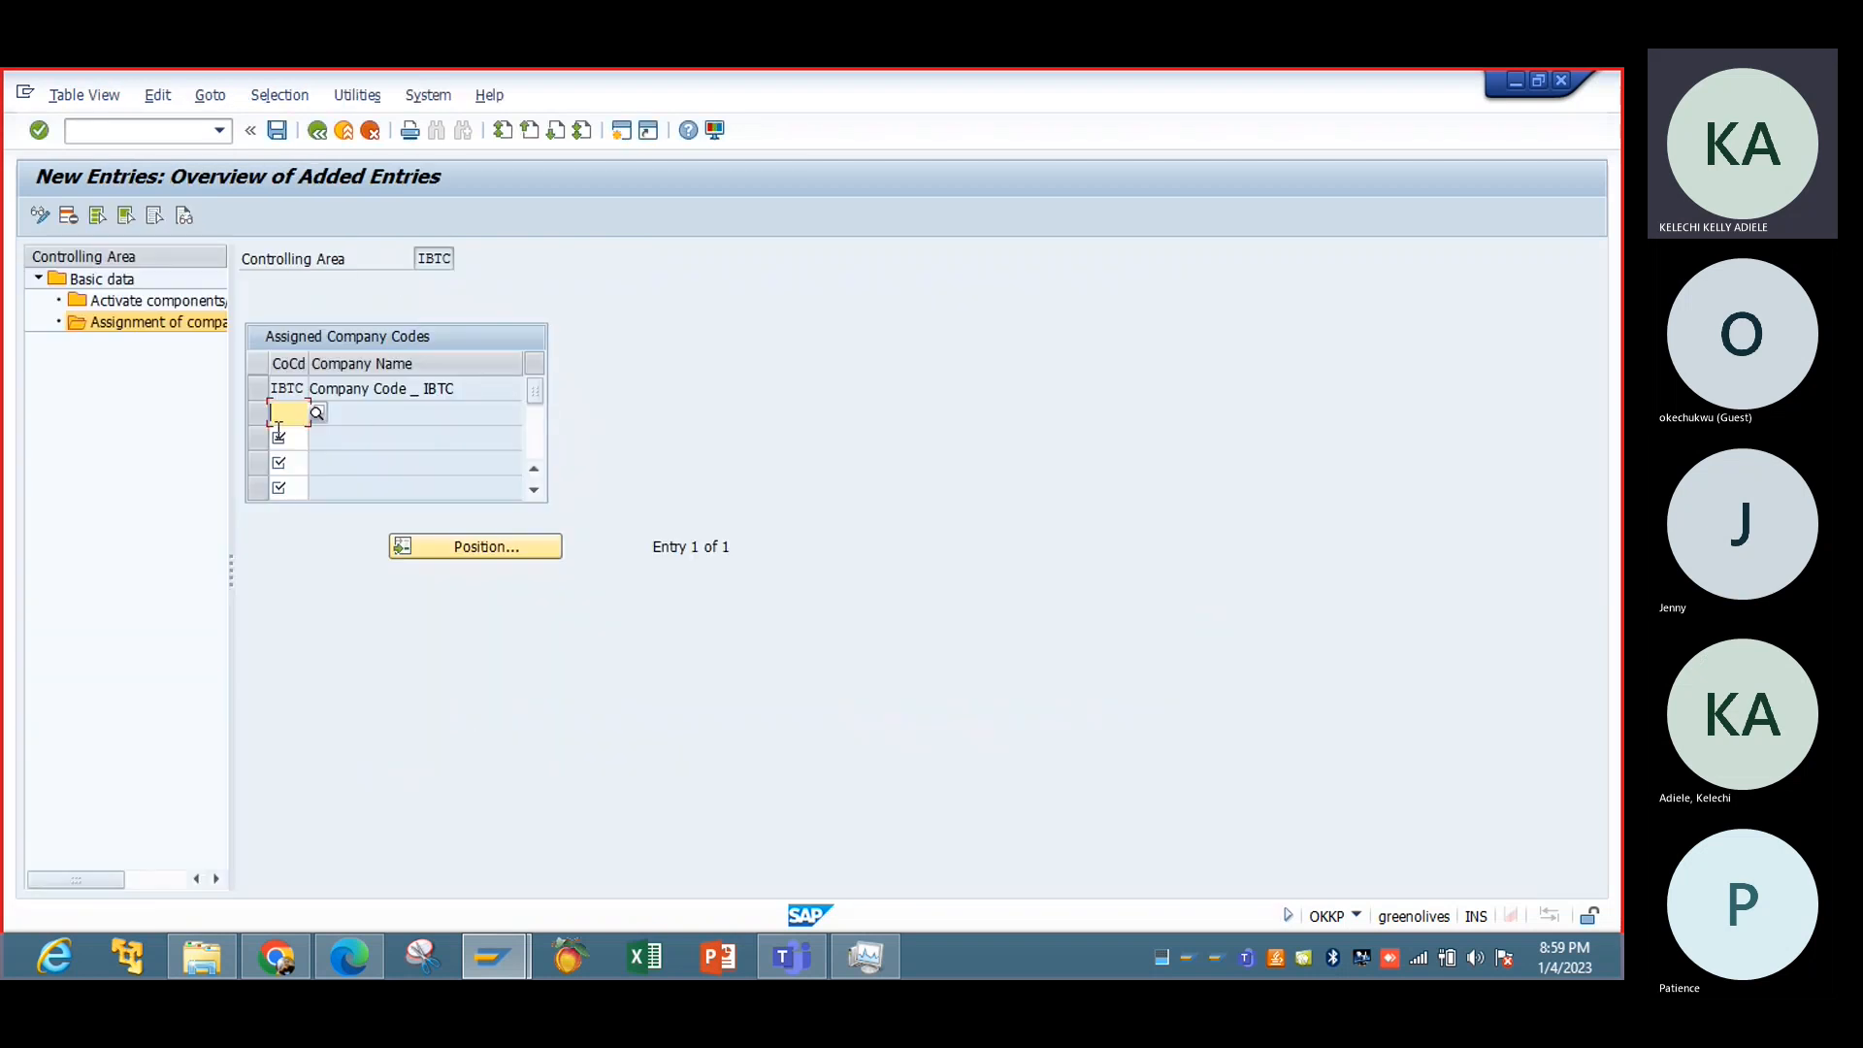
Step: Add a new components and control indicators entry for controlling area IBTC, starting in fiscal year 2023
double_click(179, 309)
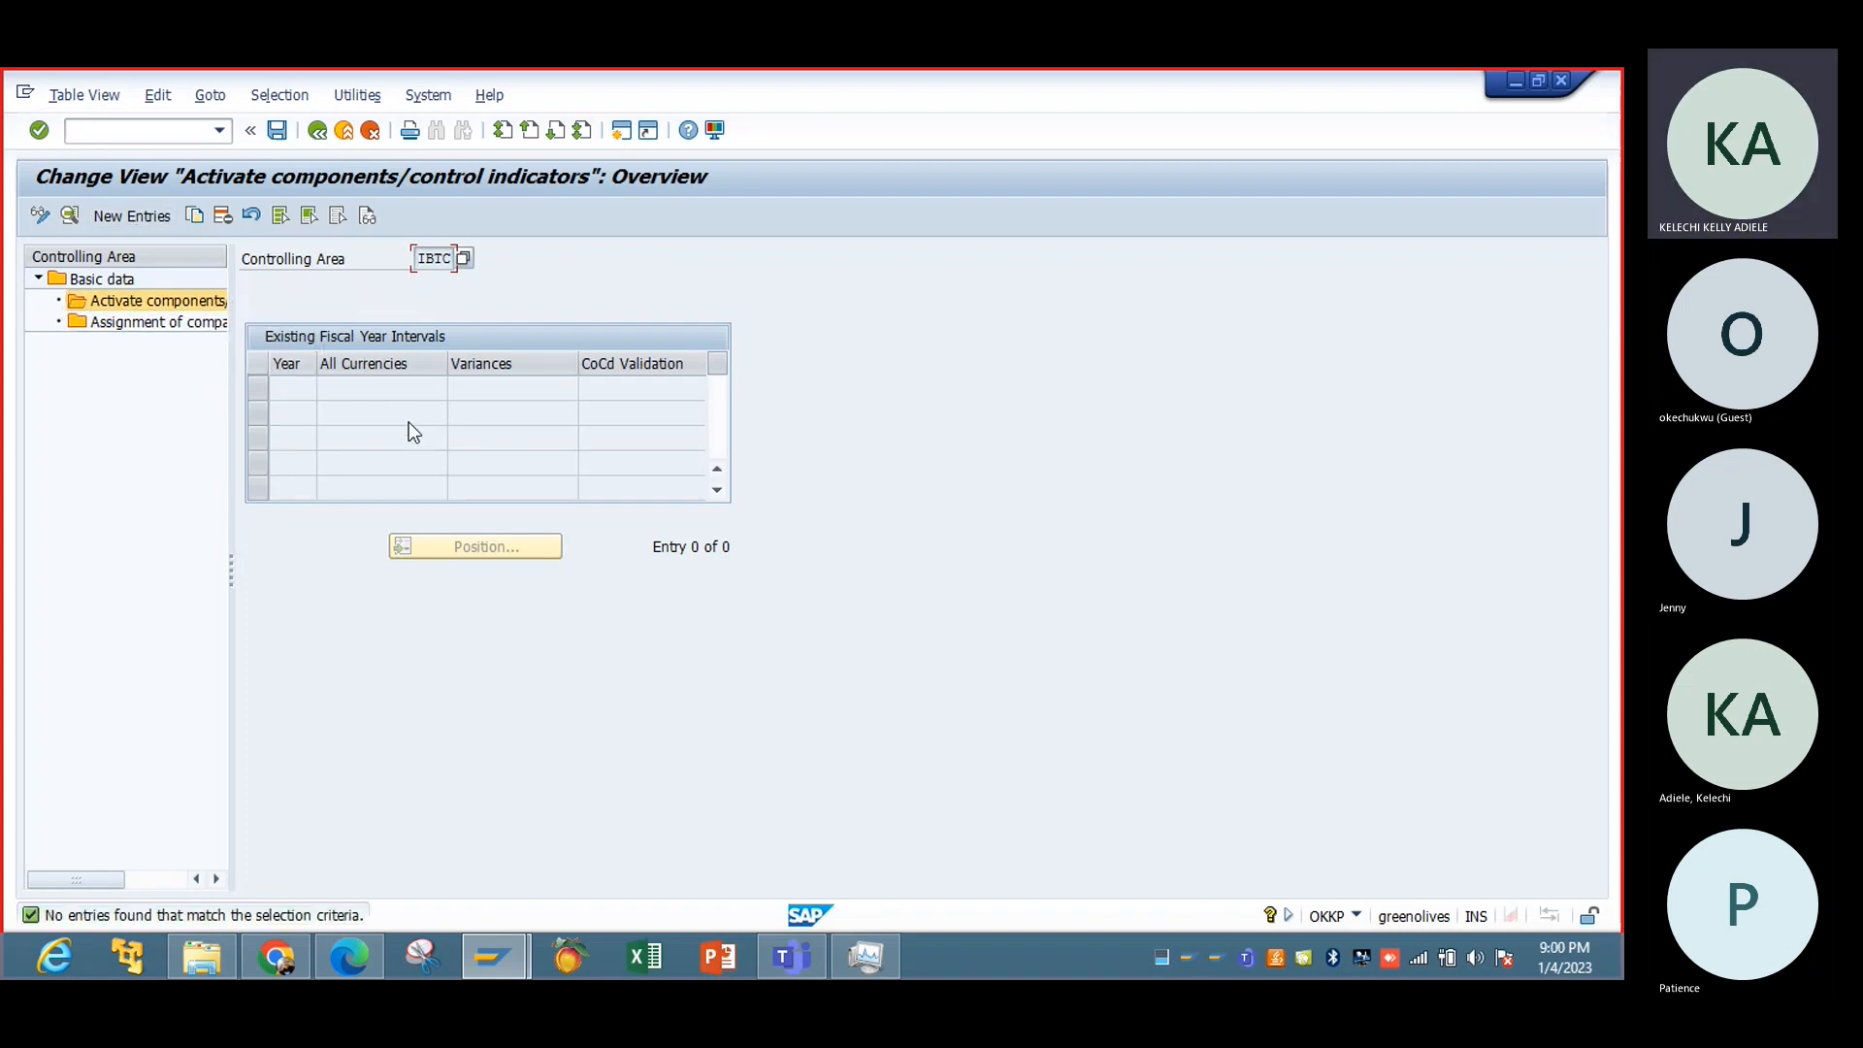
click(150, 218)
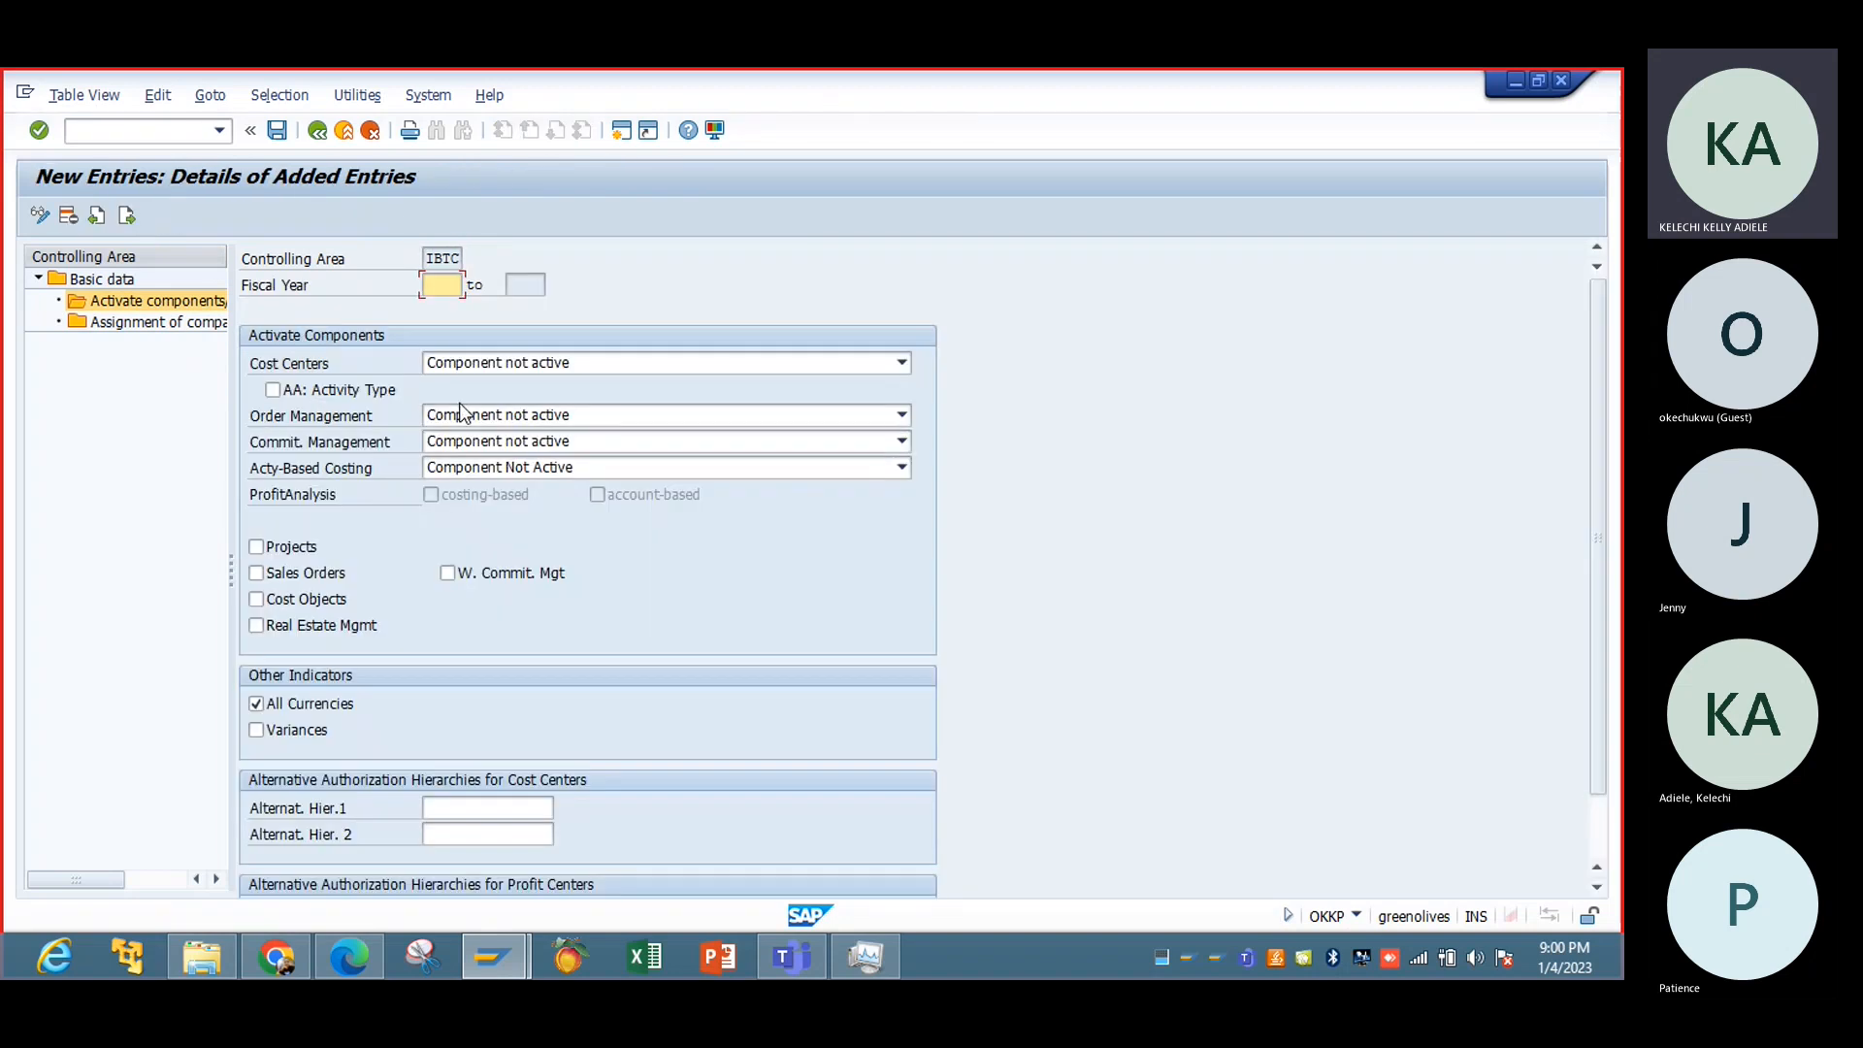
text(20)
text(23)
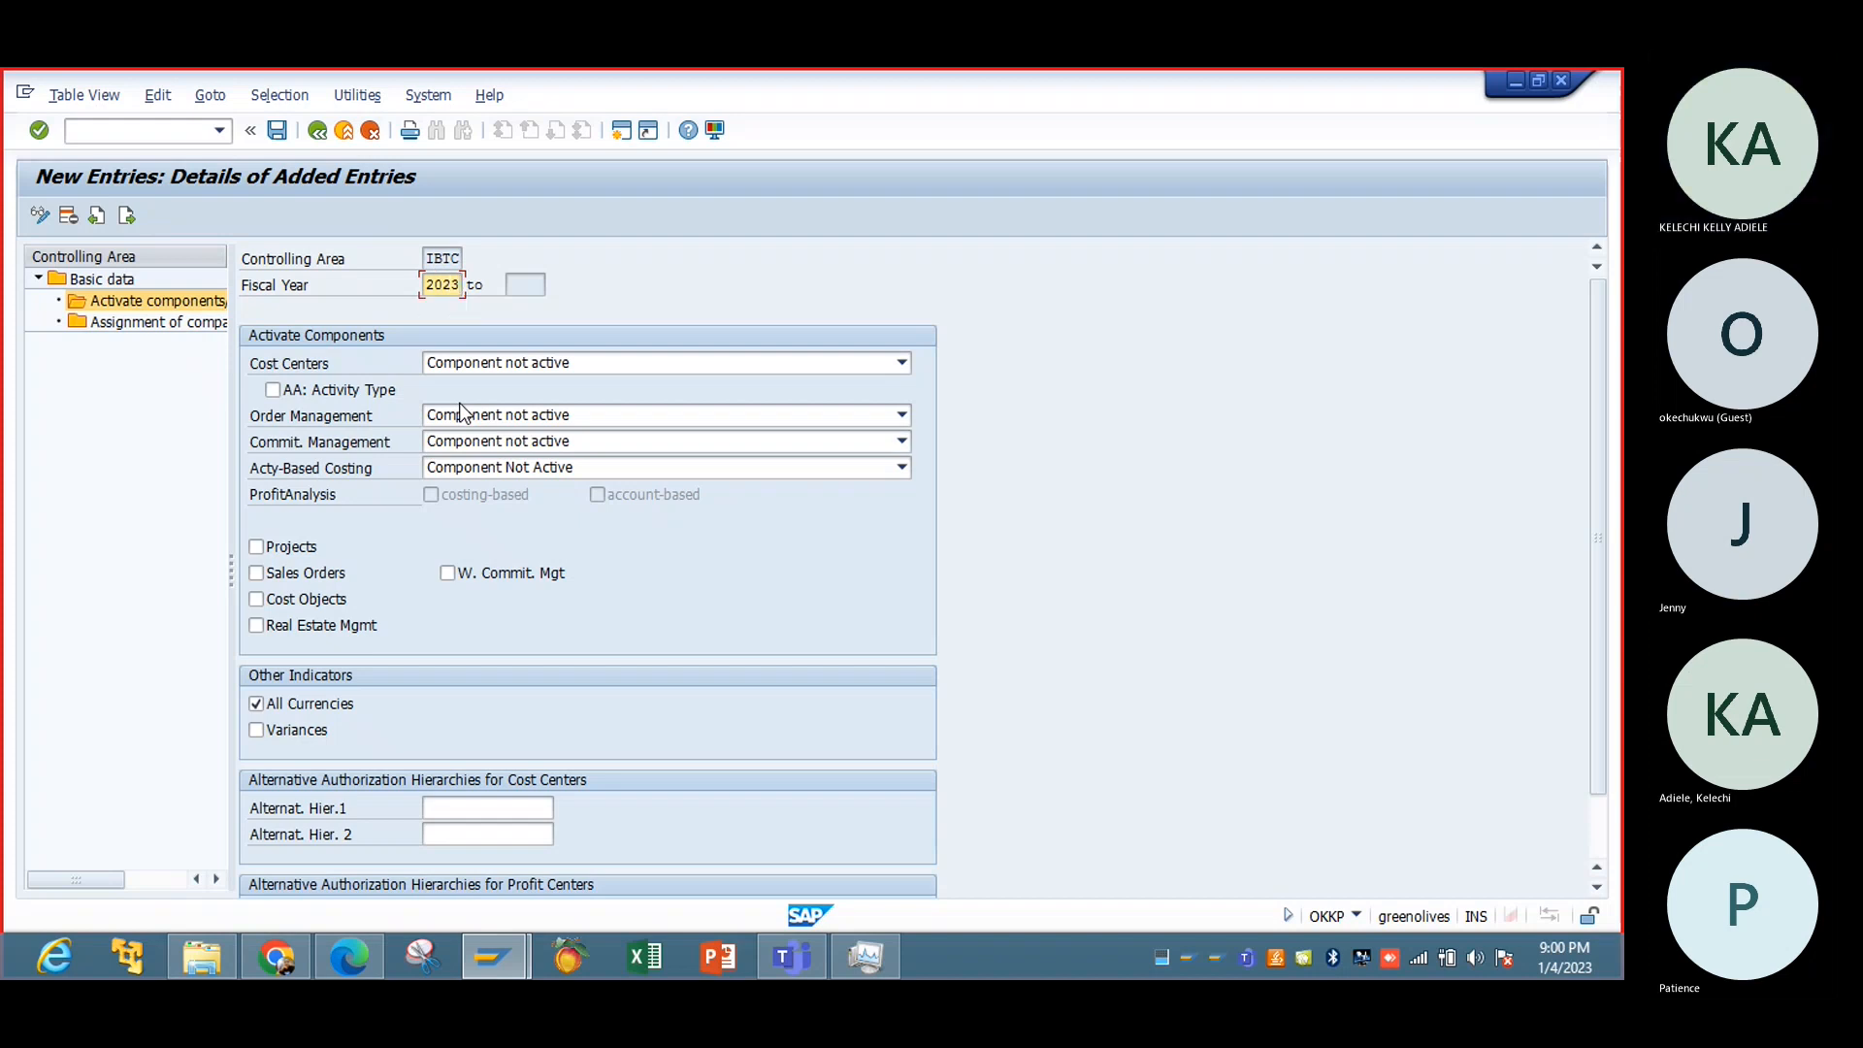
key(Return)
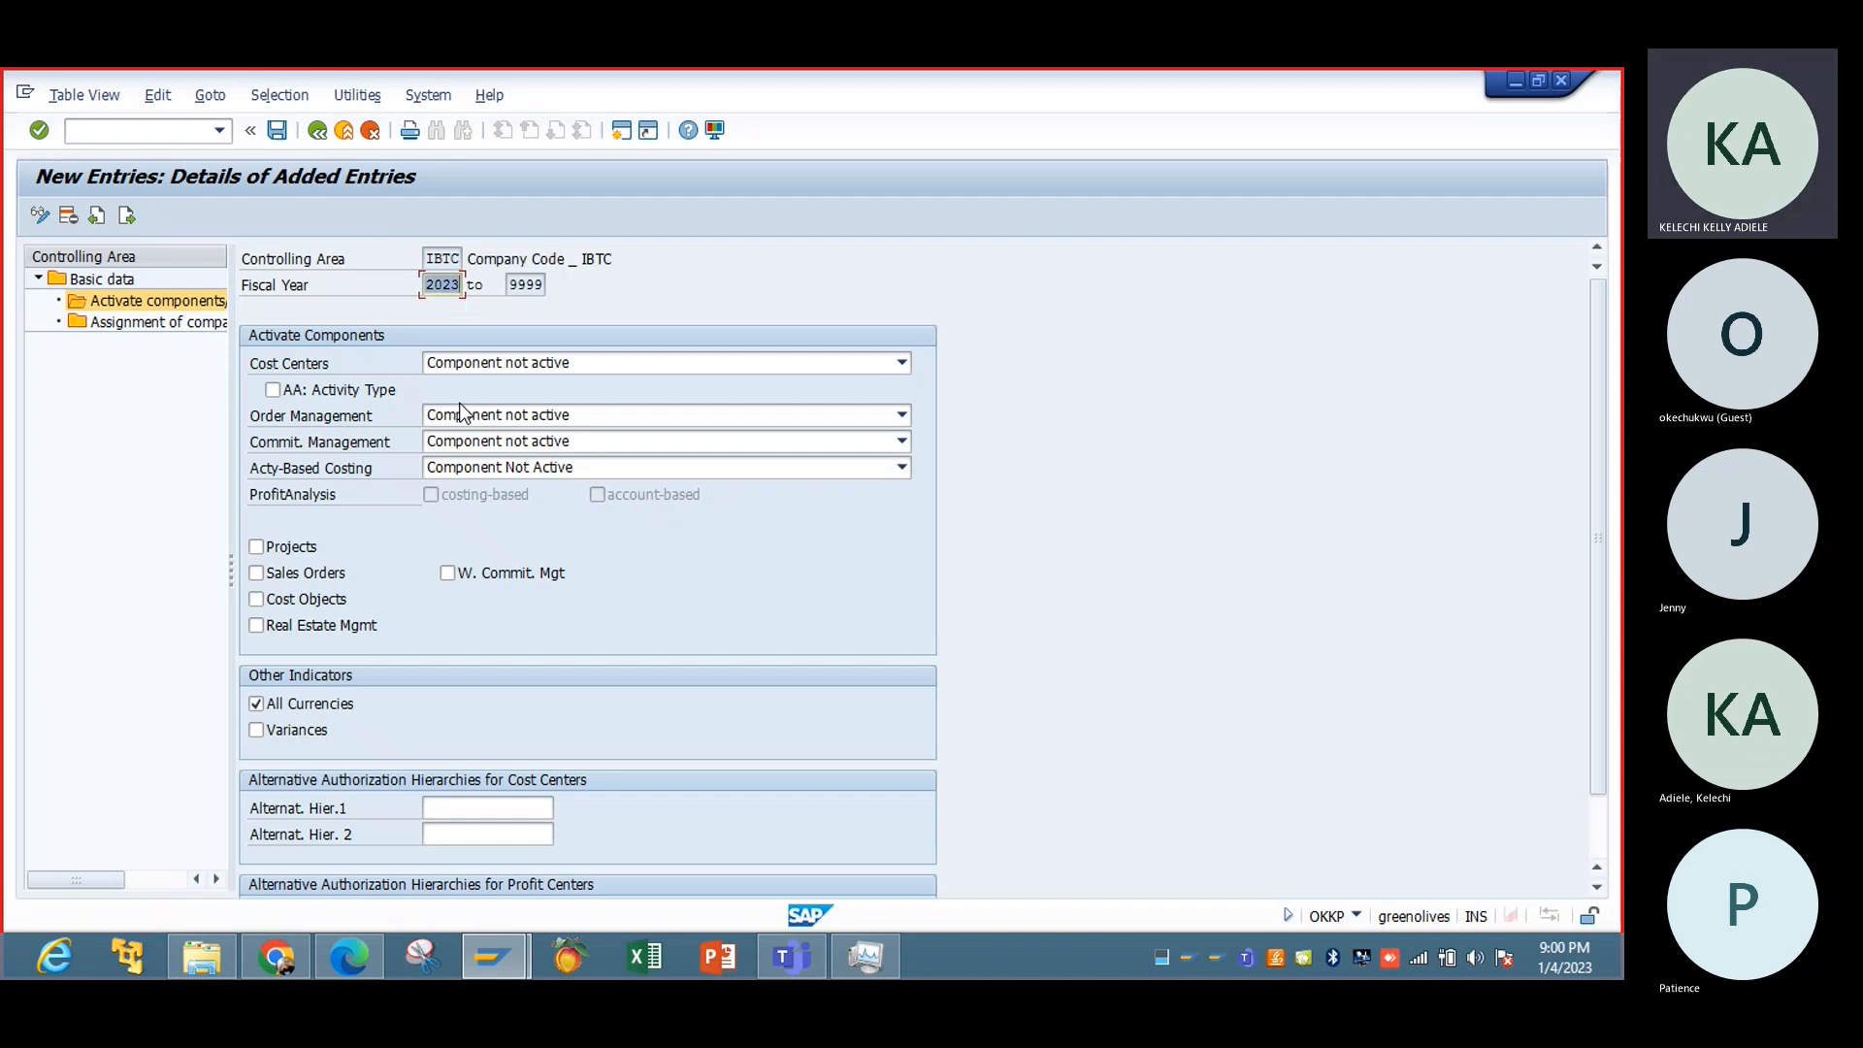
Step: Set Cost Centers to Component active and enable Cost Objects, Projects, Sales Orders, AA: Activity Type and Variances
click(906, 363)
click(813, 404)
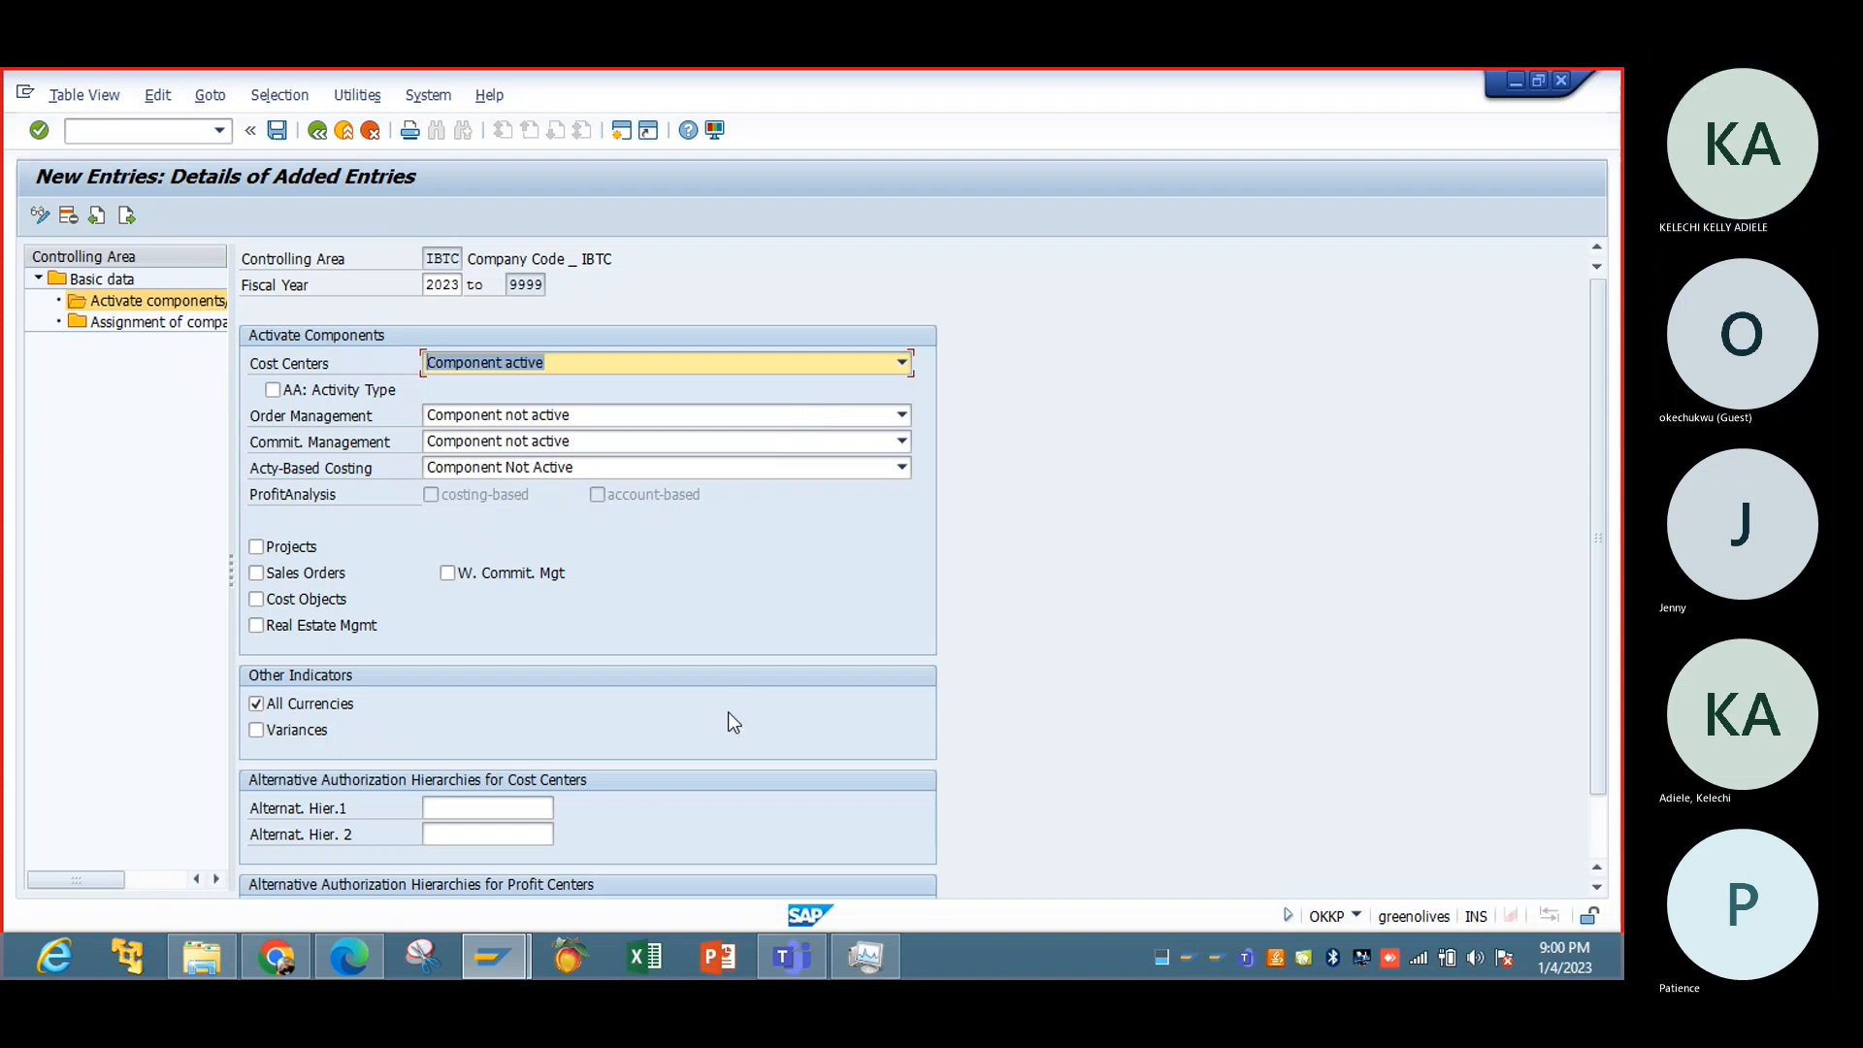
click(281, 602)
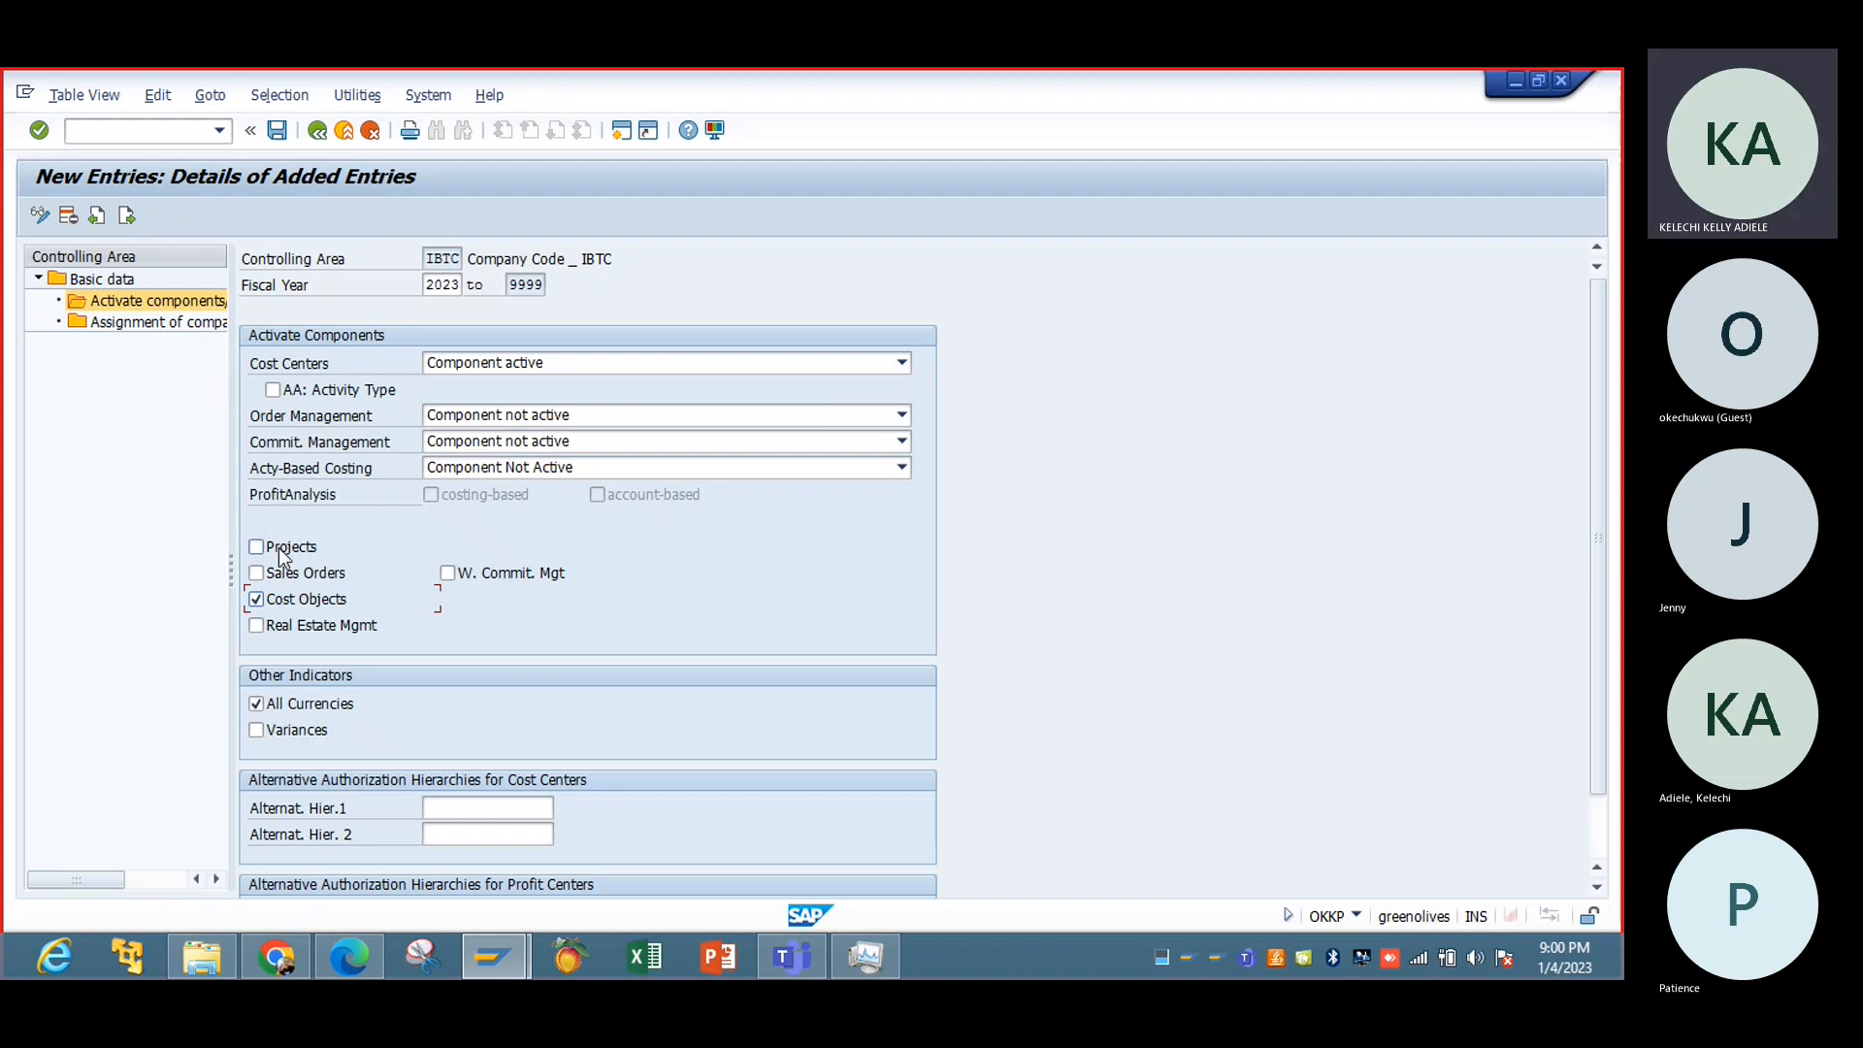
click(276, 547)
click(309, 579)
click(381, 392)
click(313, 733)
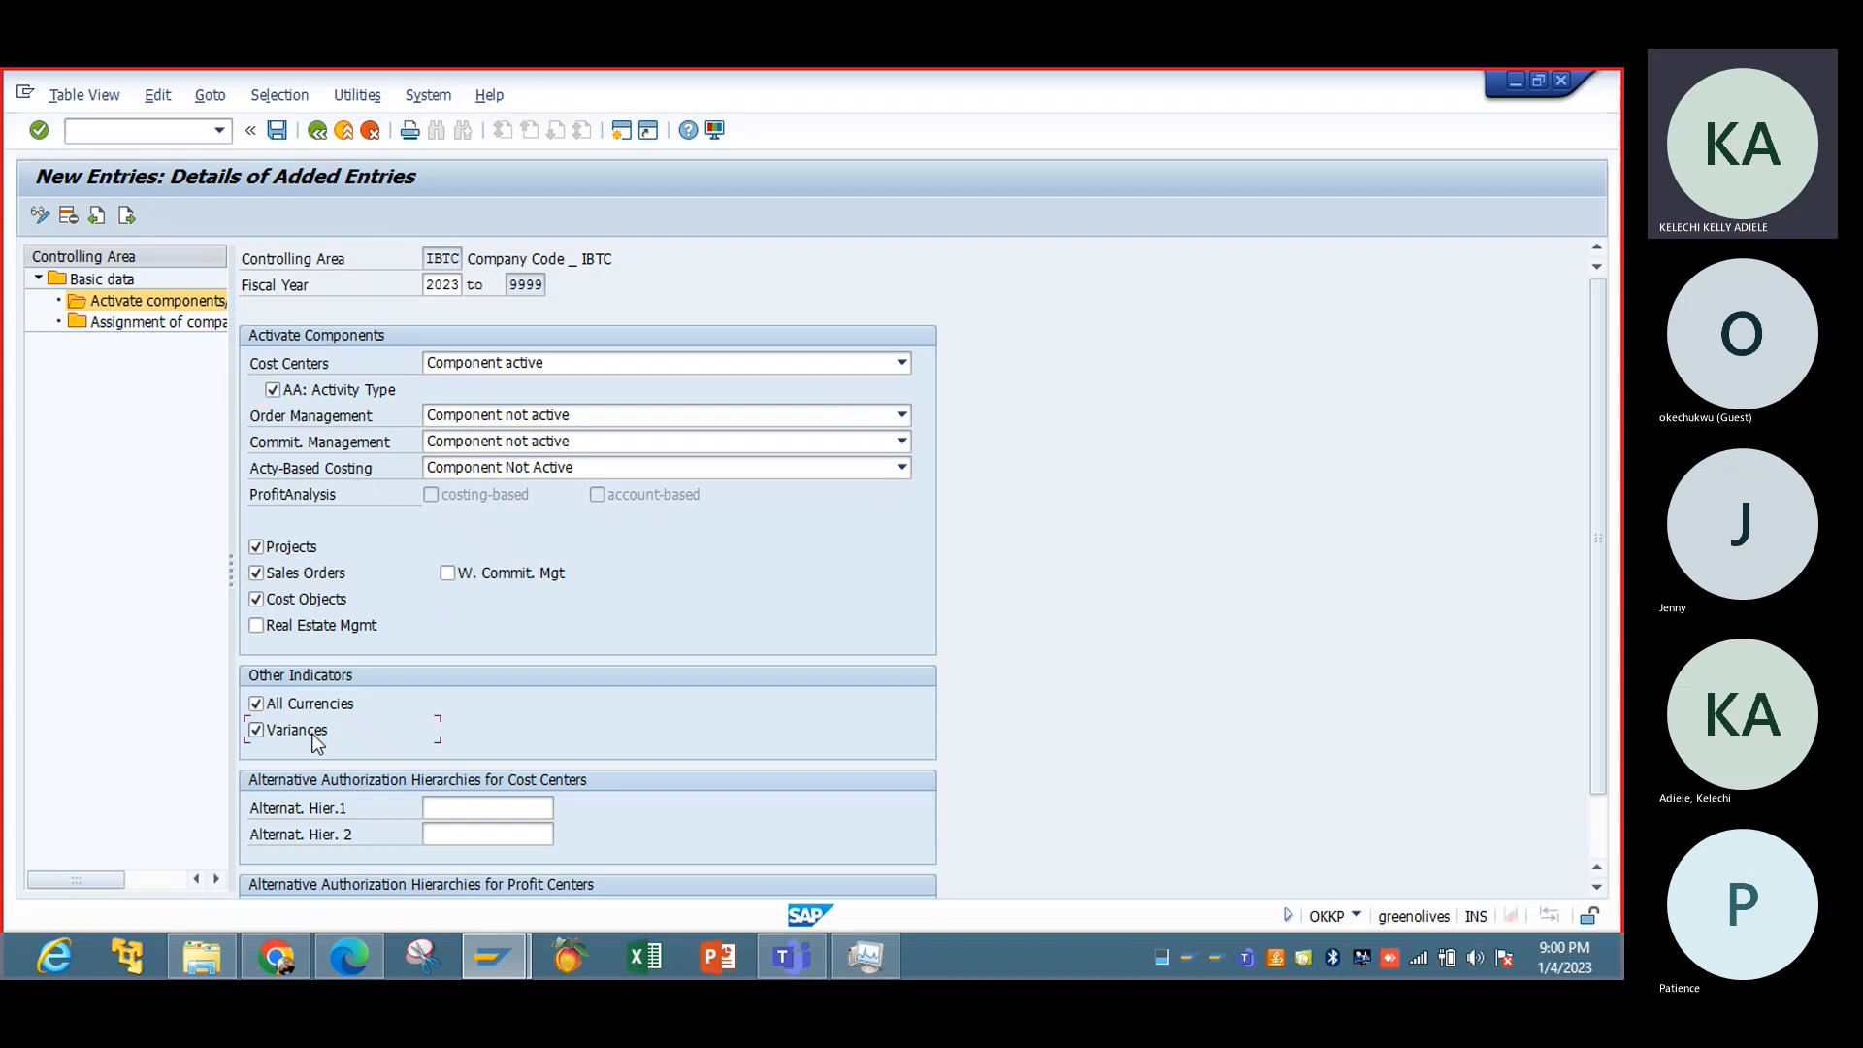
Step: Save the control indicators, acknowledging the critical transport notice and the document line messages
click(278, 130)
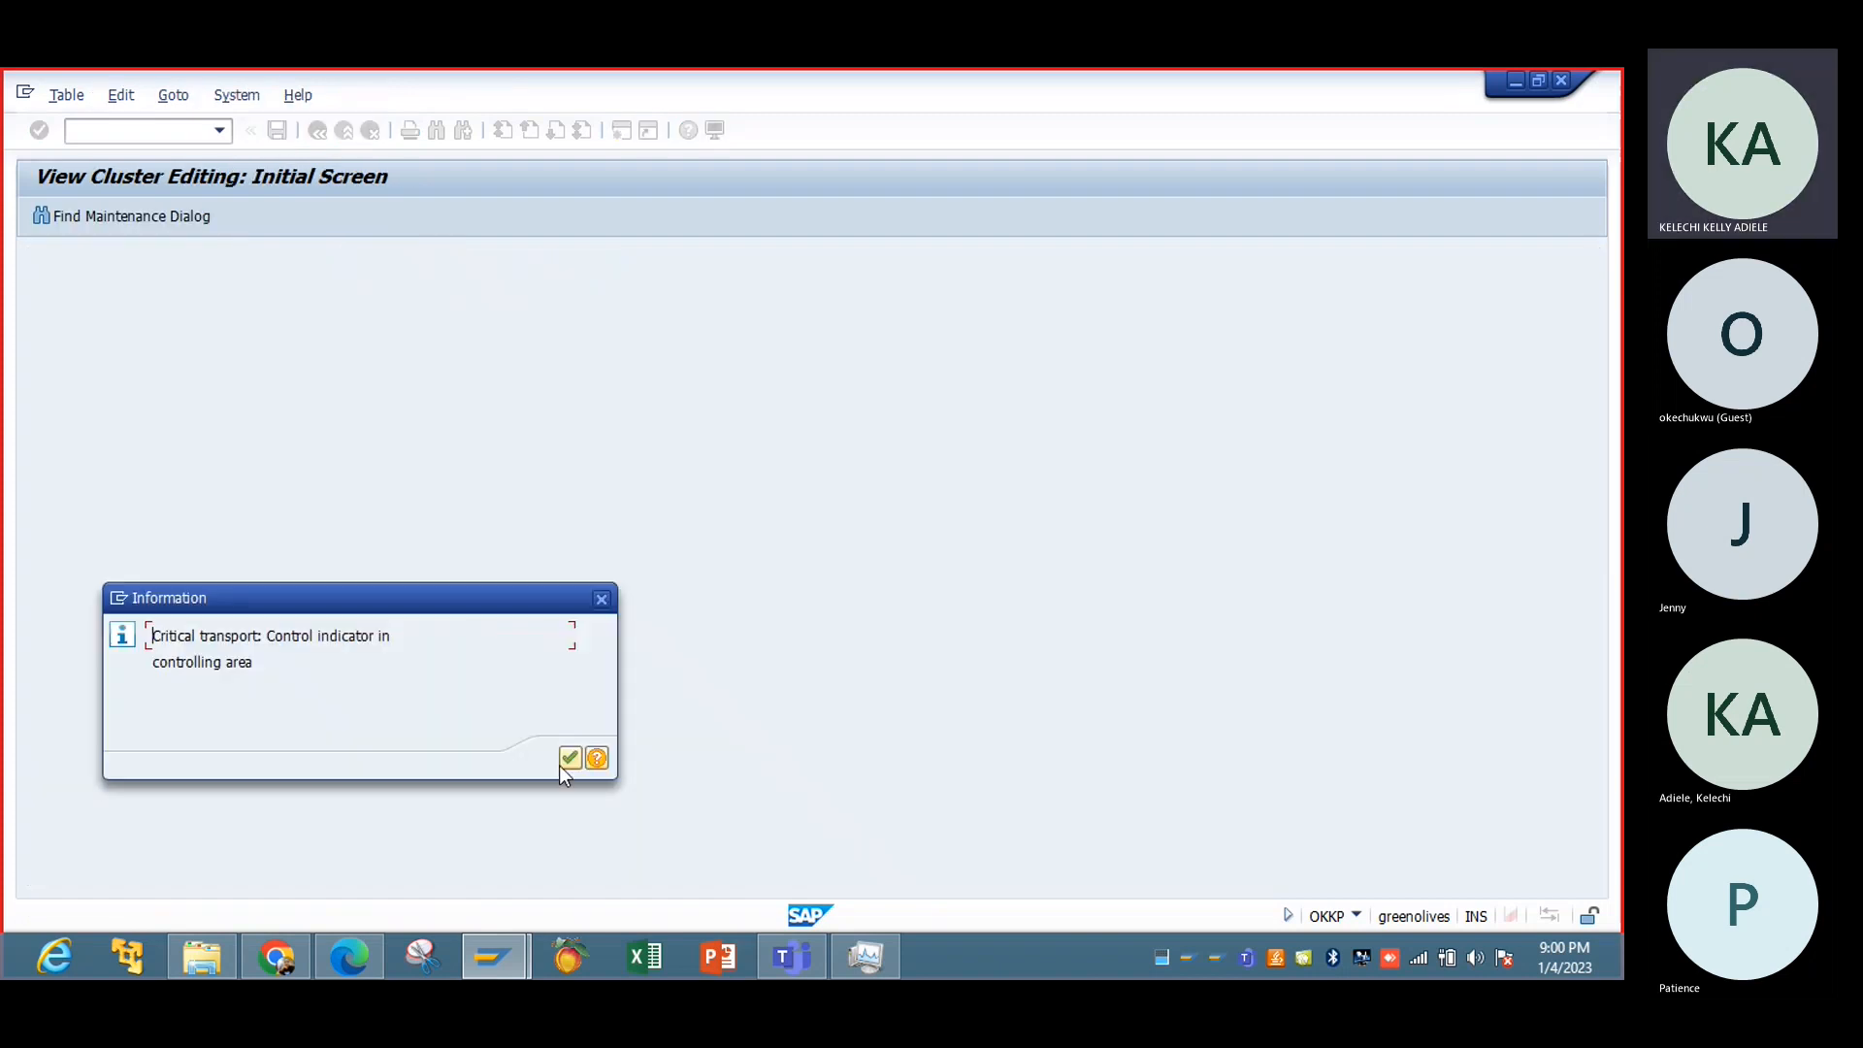
click(568, 756)
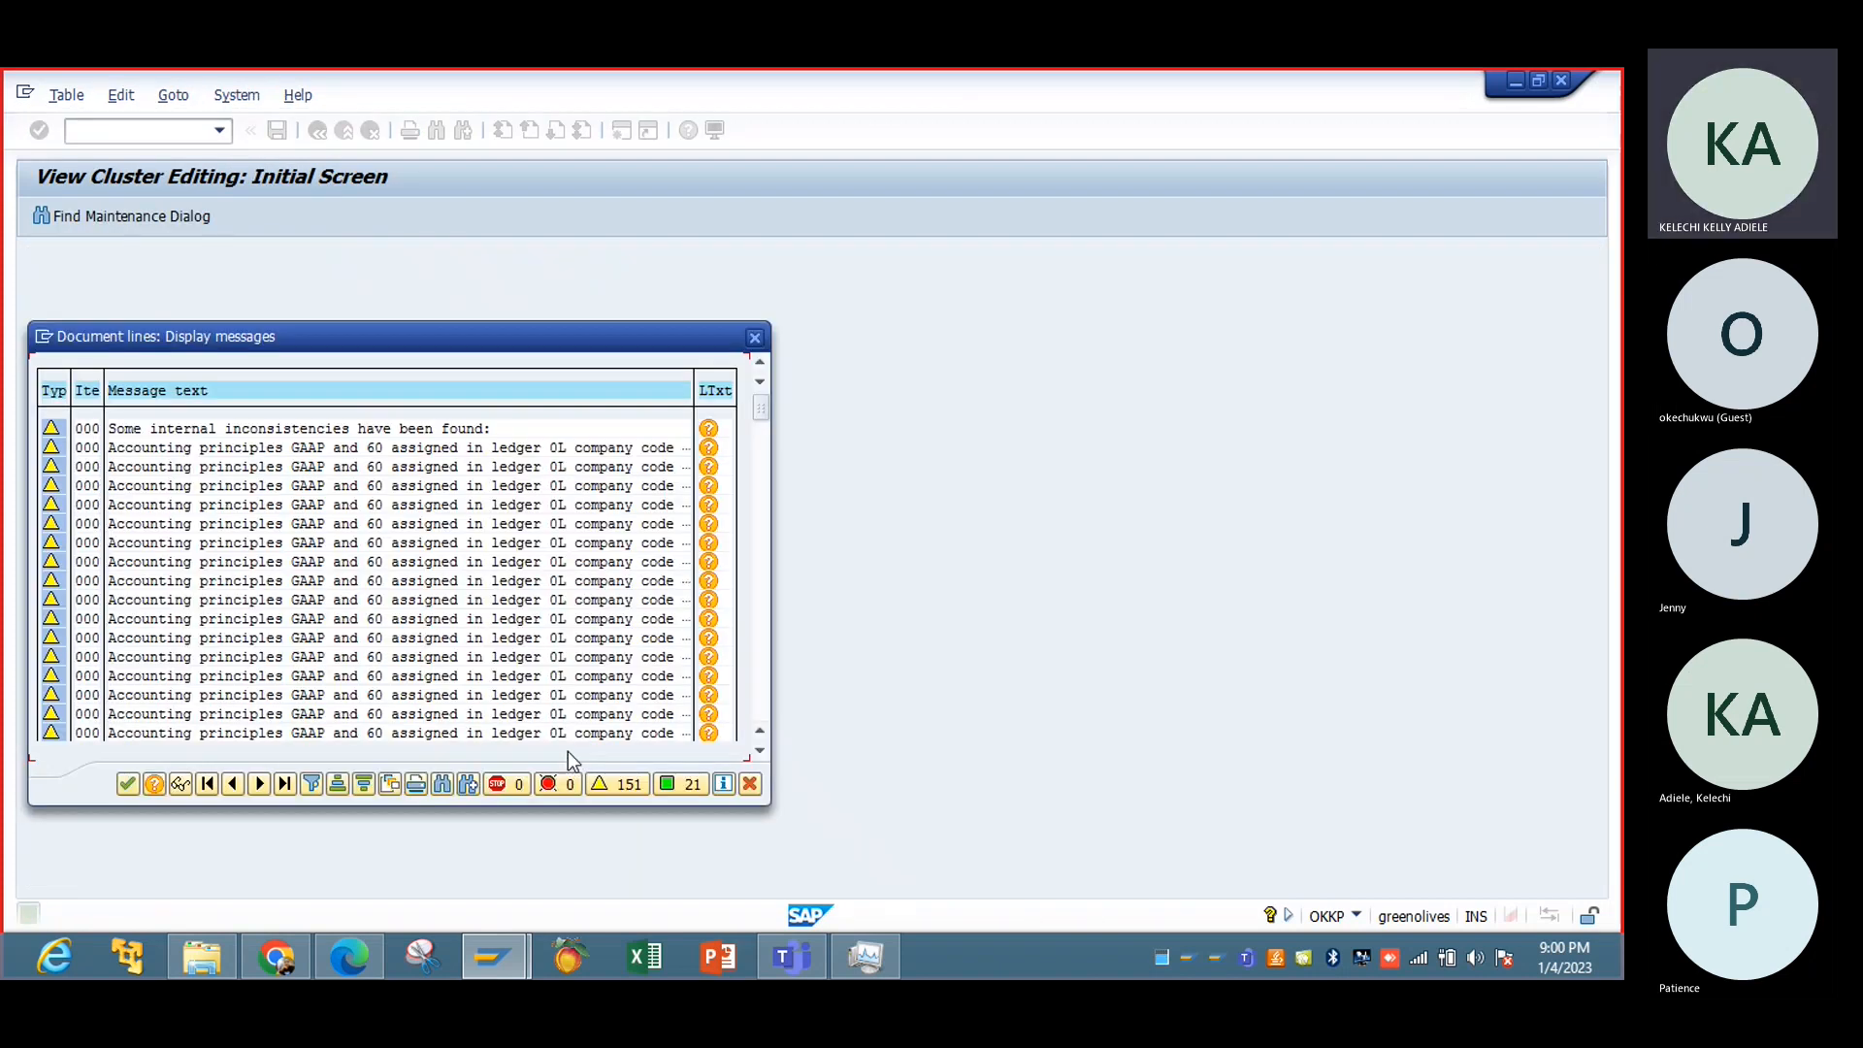
click(129, 784)
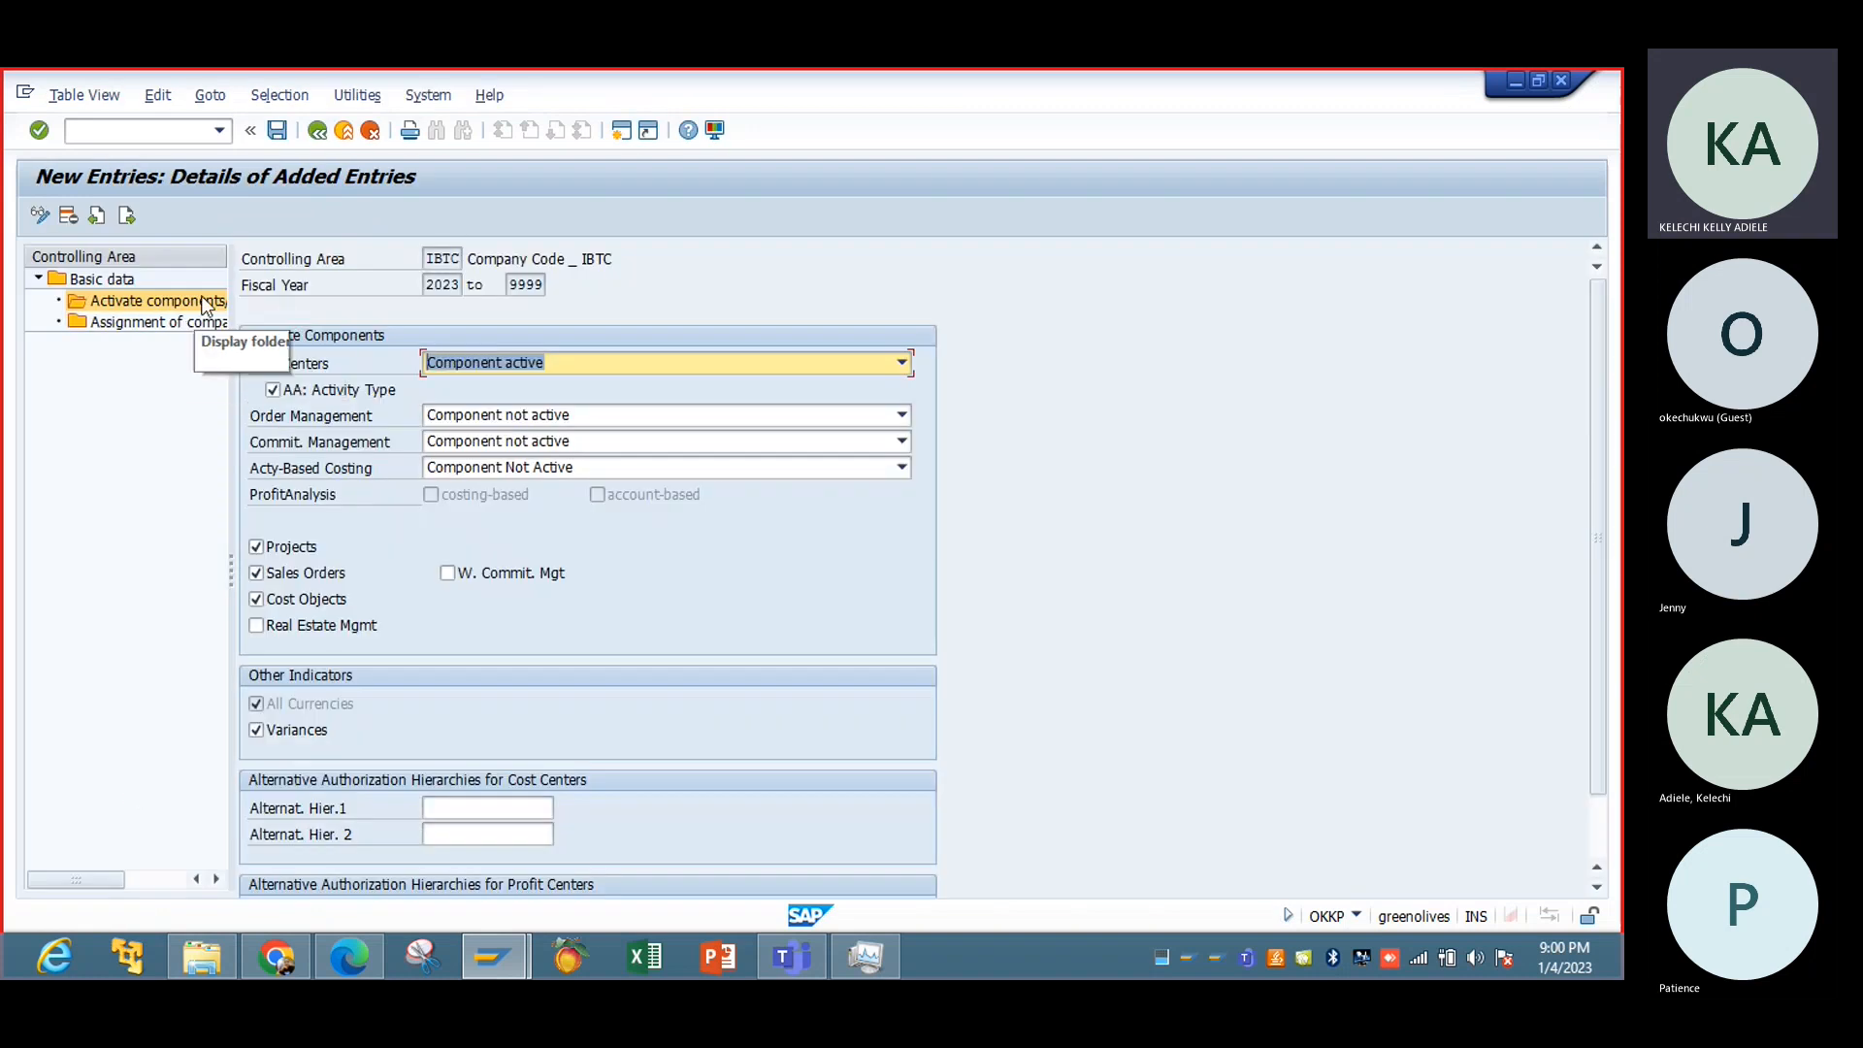
Step: Leave controlling area maintenance and close the activity selection to return to the implementation guide
click(316, 133)
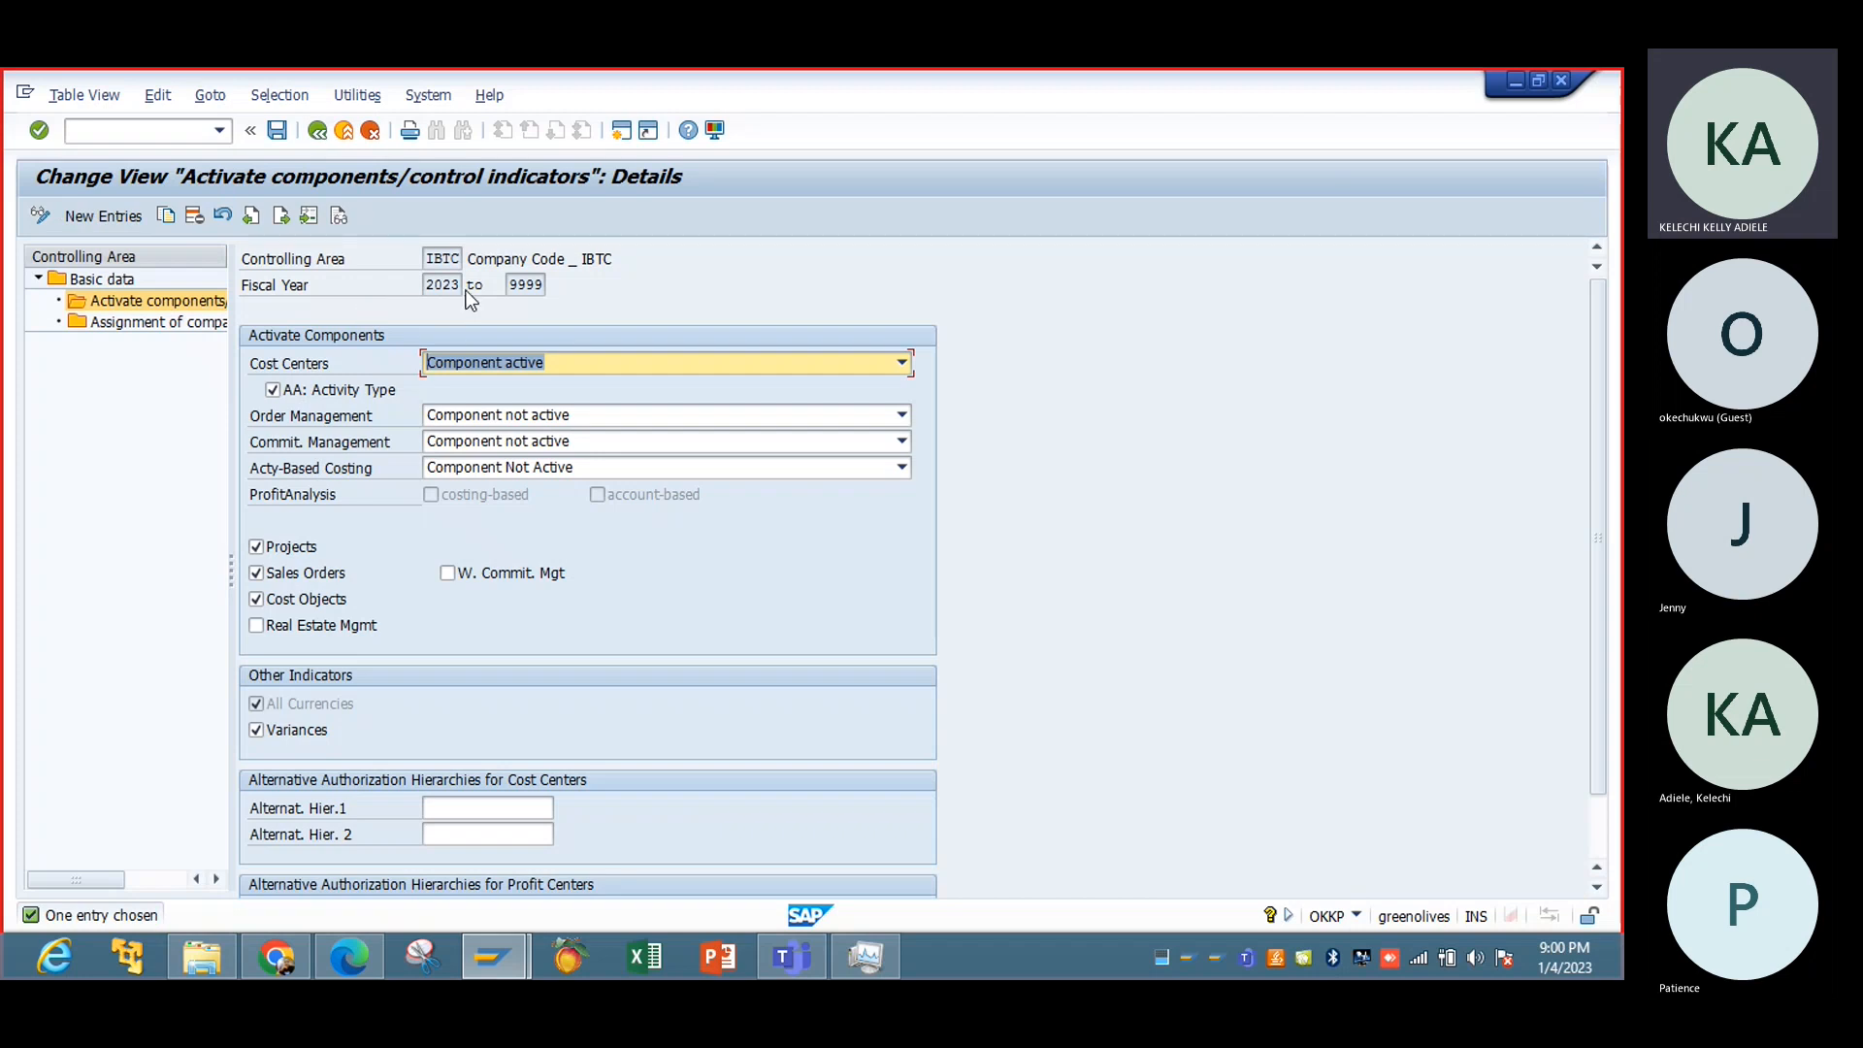
click(317, 130)
click(317, 130)
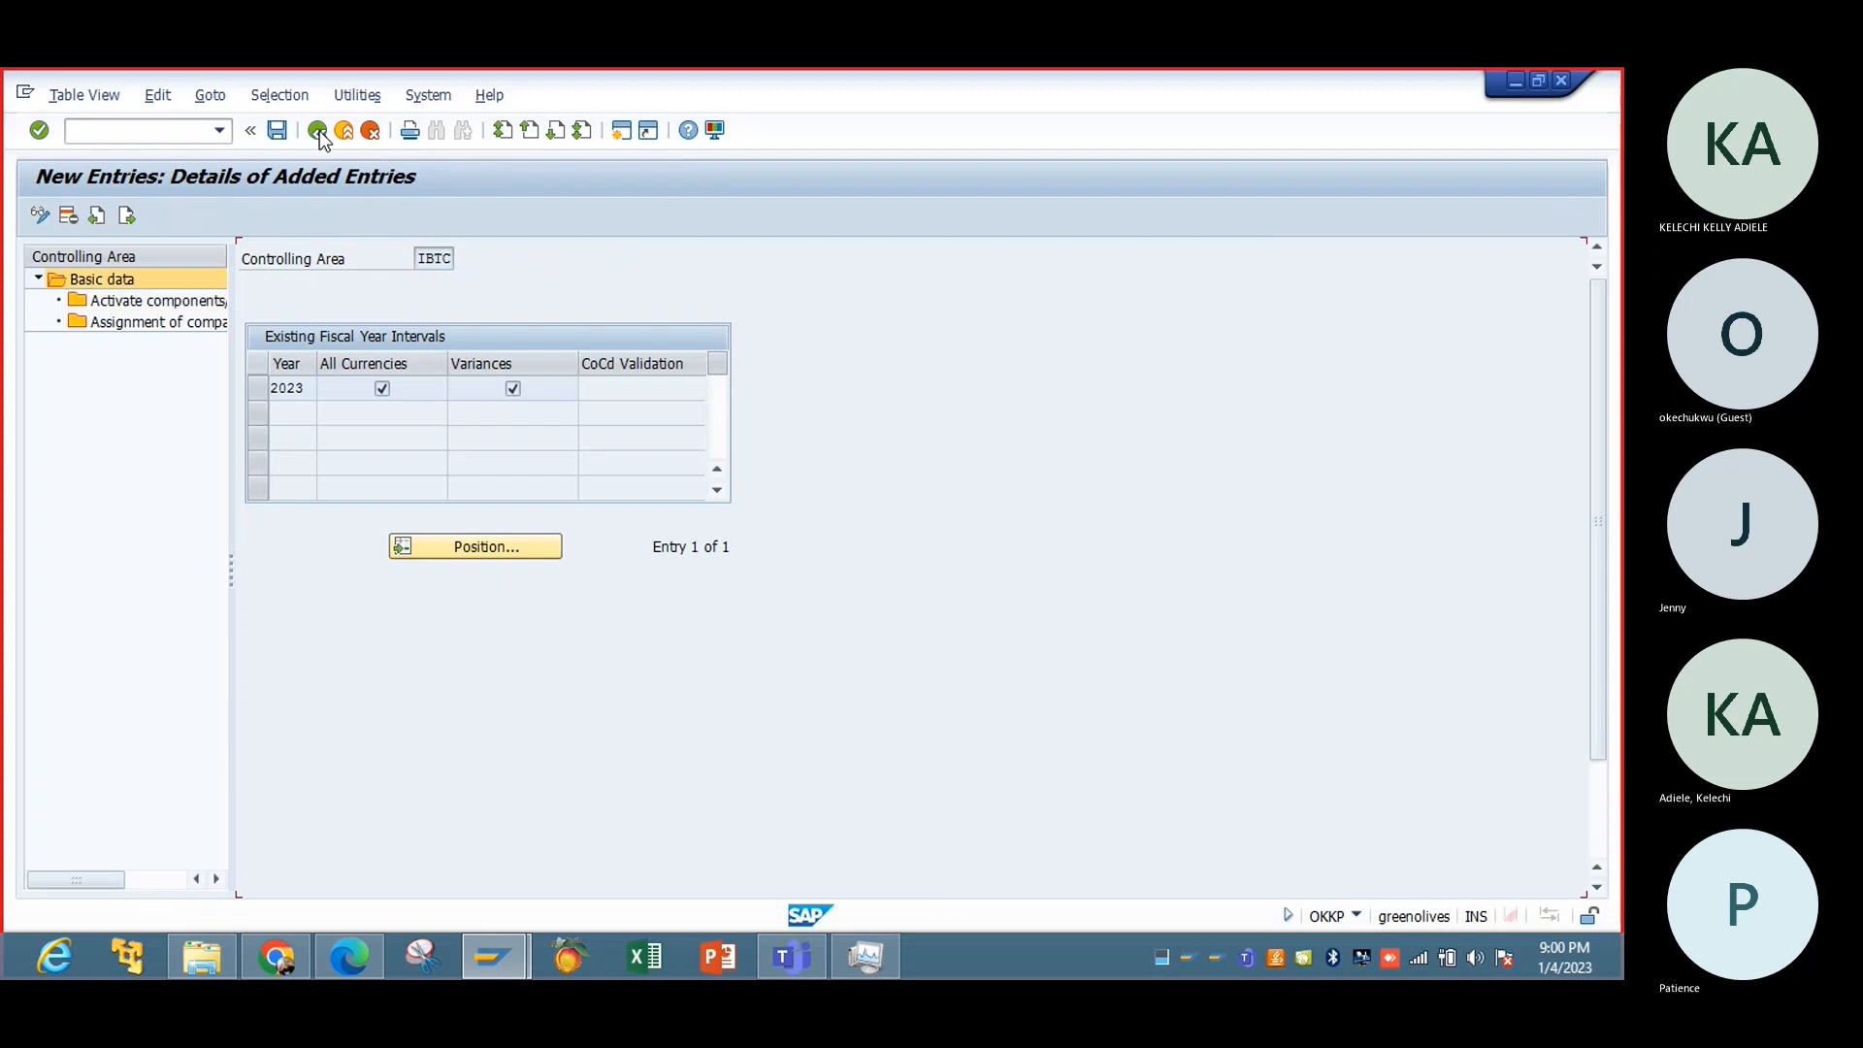
click(317, 130)
click(317, 130)
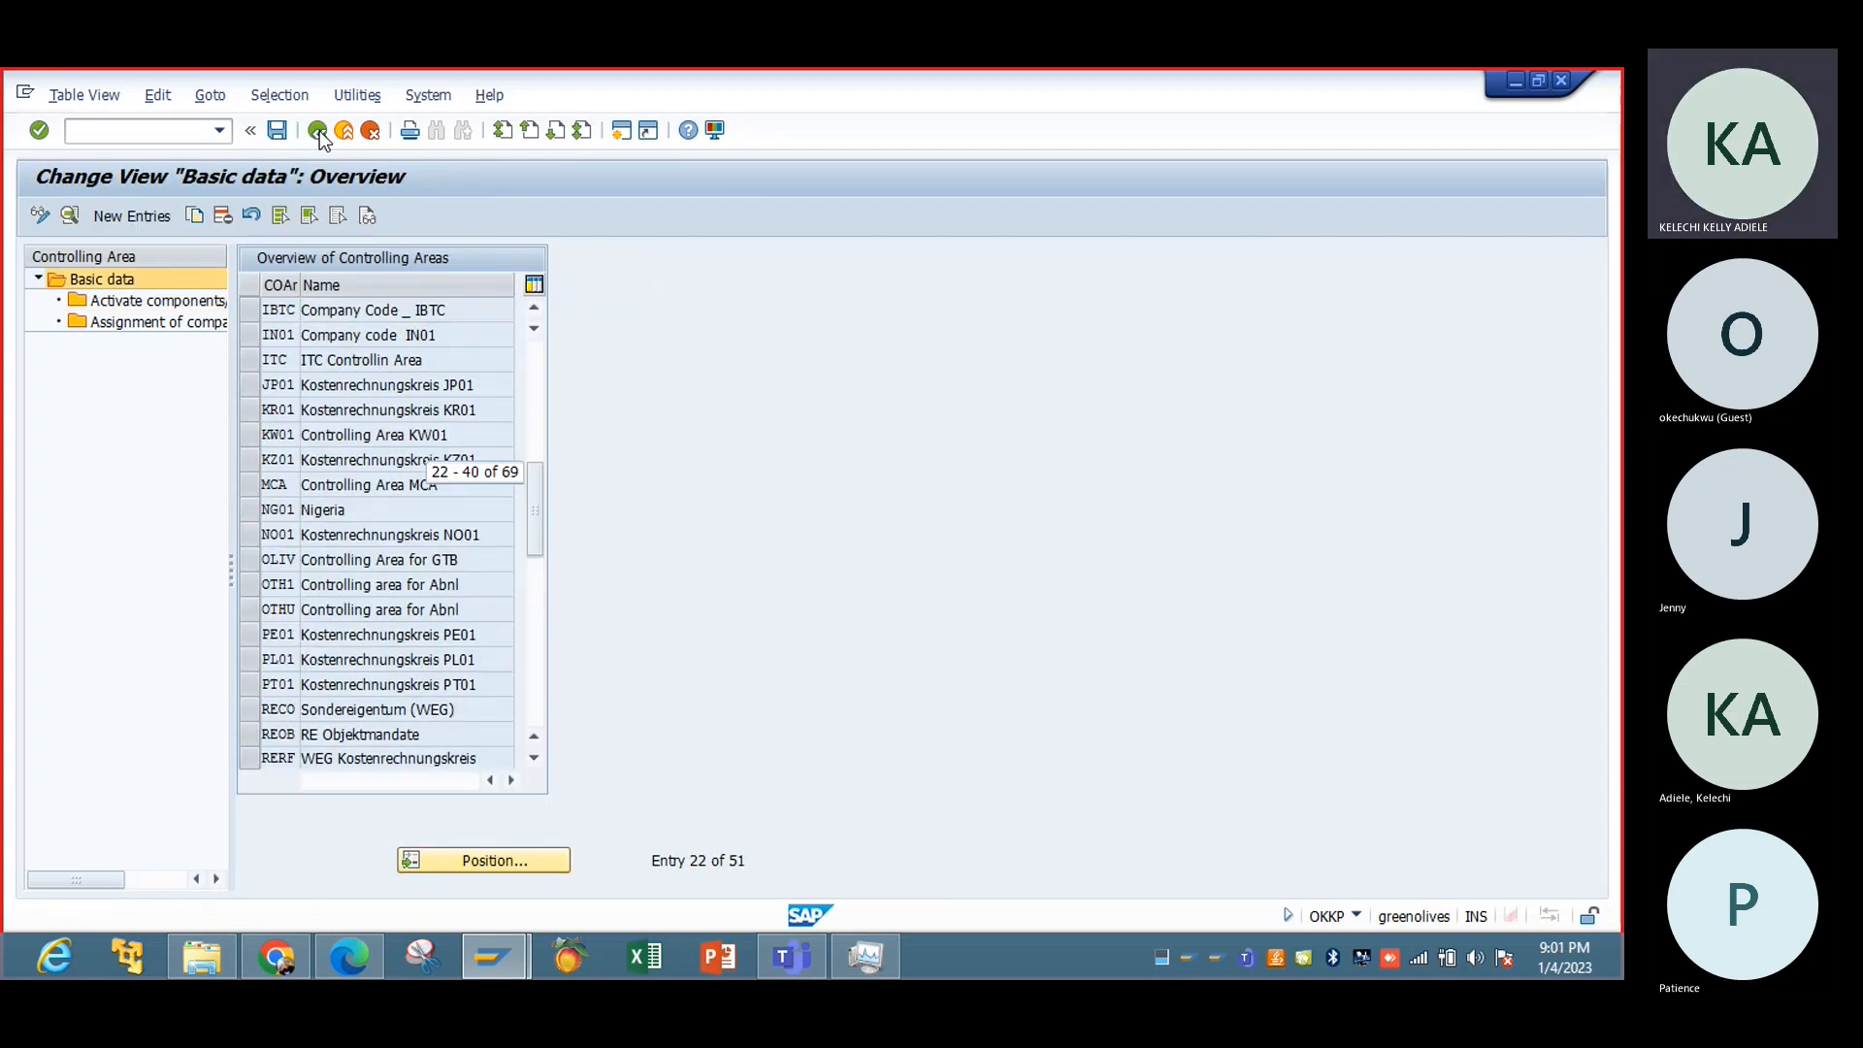
click(317, 130)
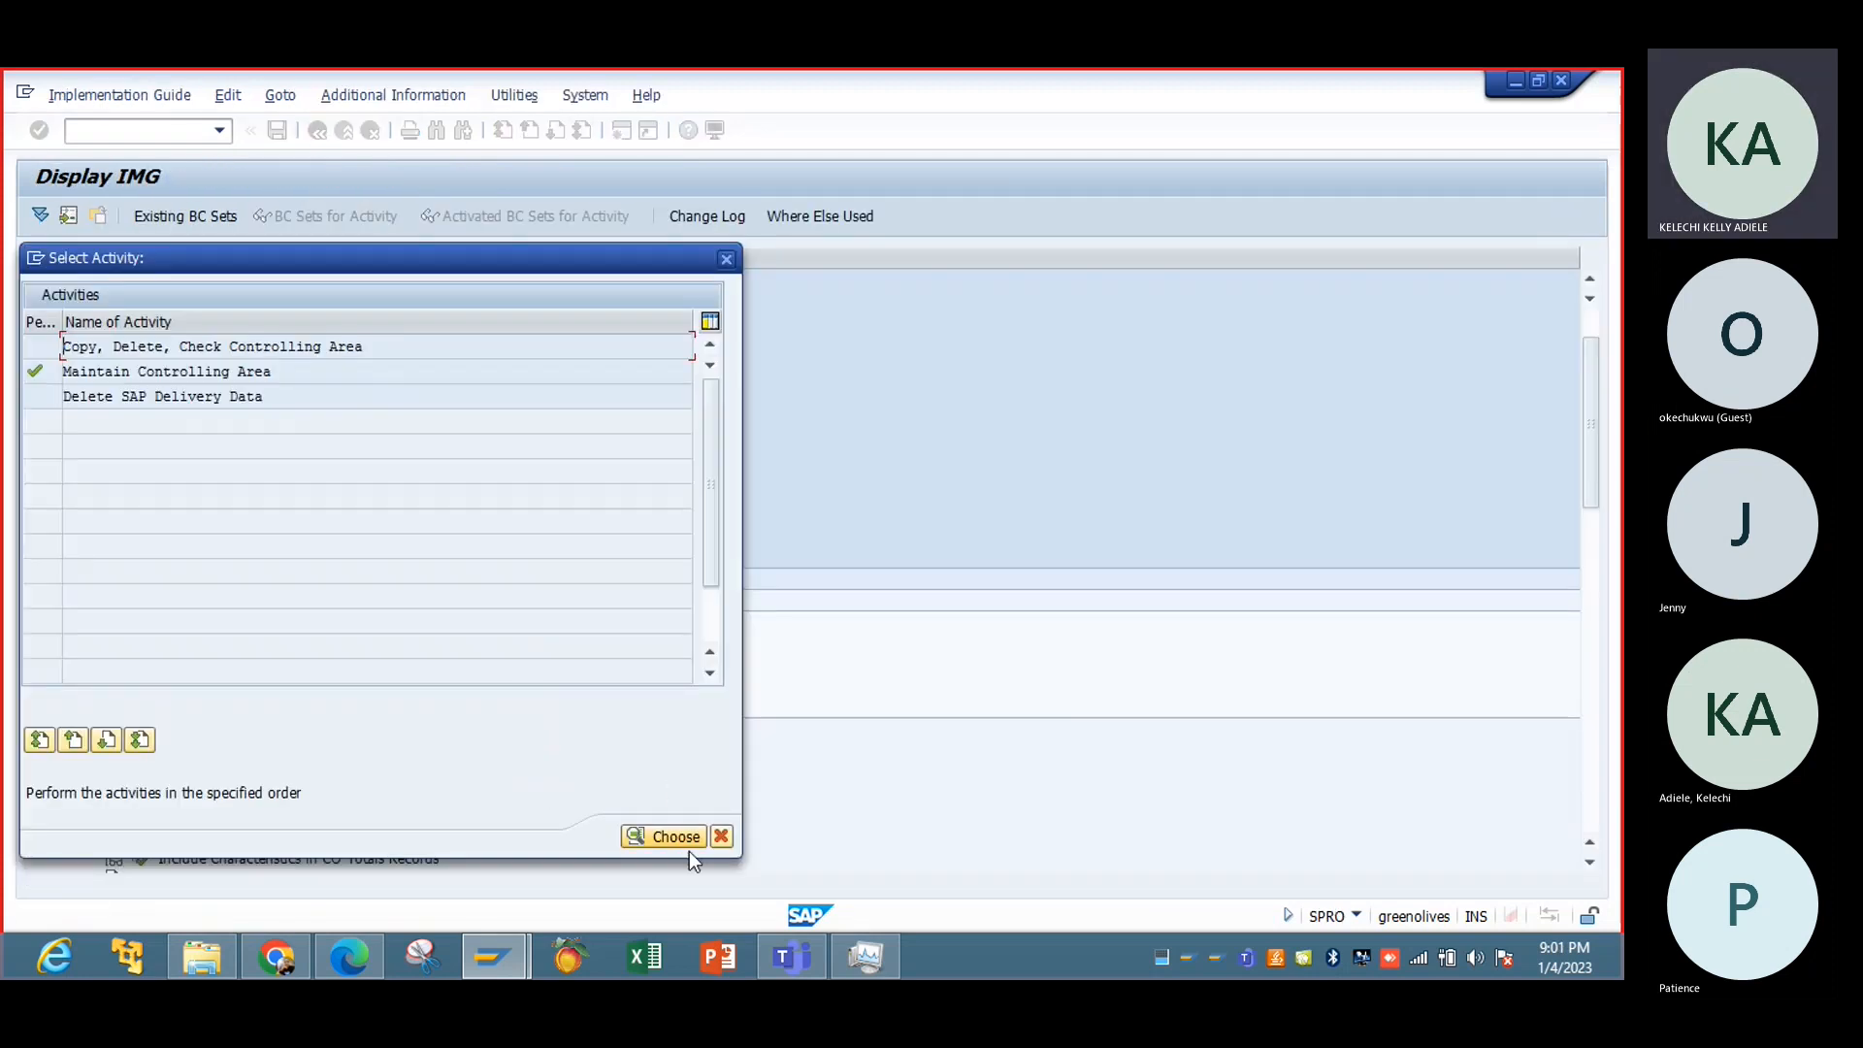
click(726, 259)
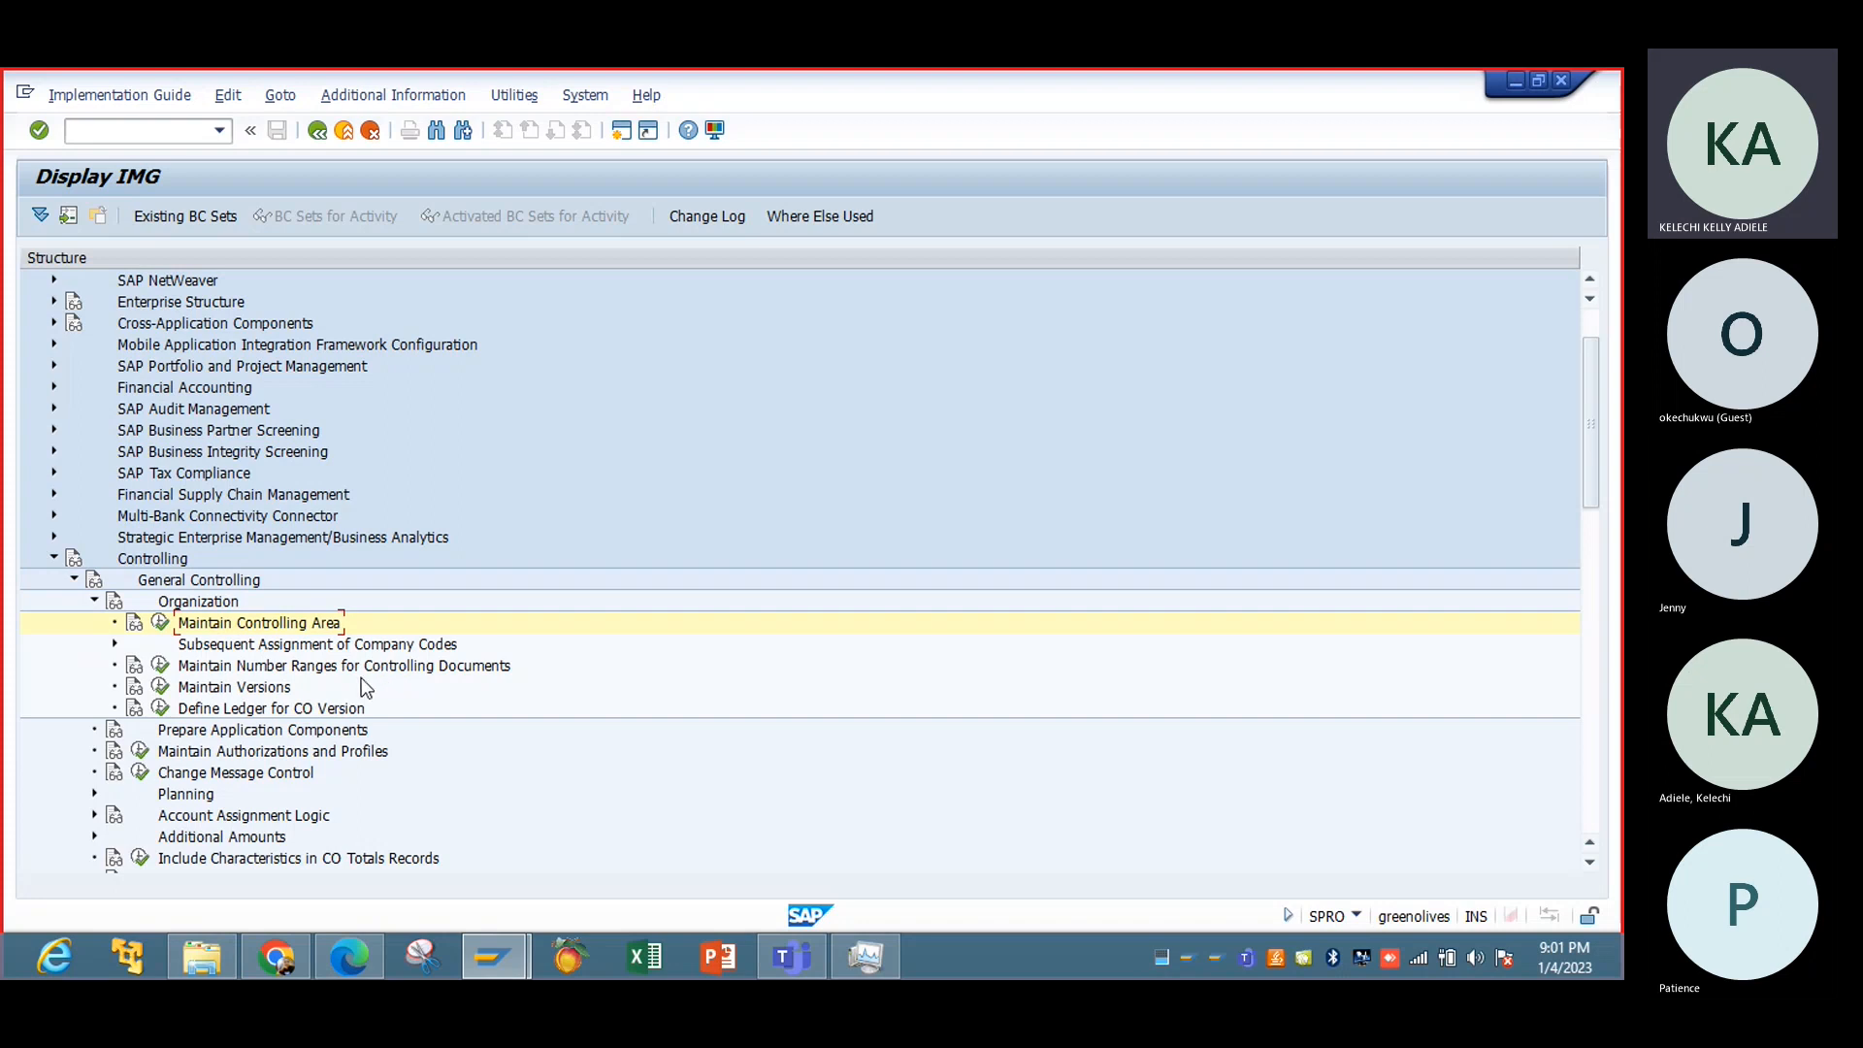
Step: Open Maintain Number Ranges for Controlling Documents and check CO area IBTC for existing intervals
click(160, 669)
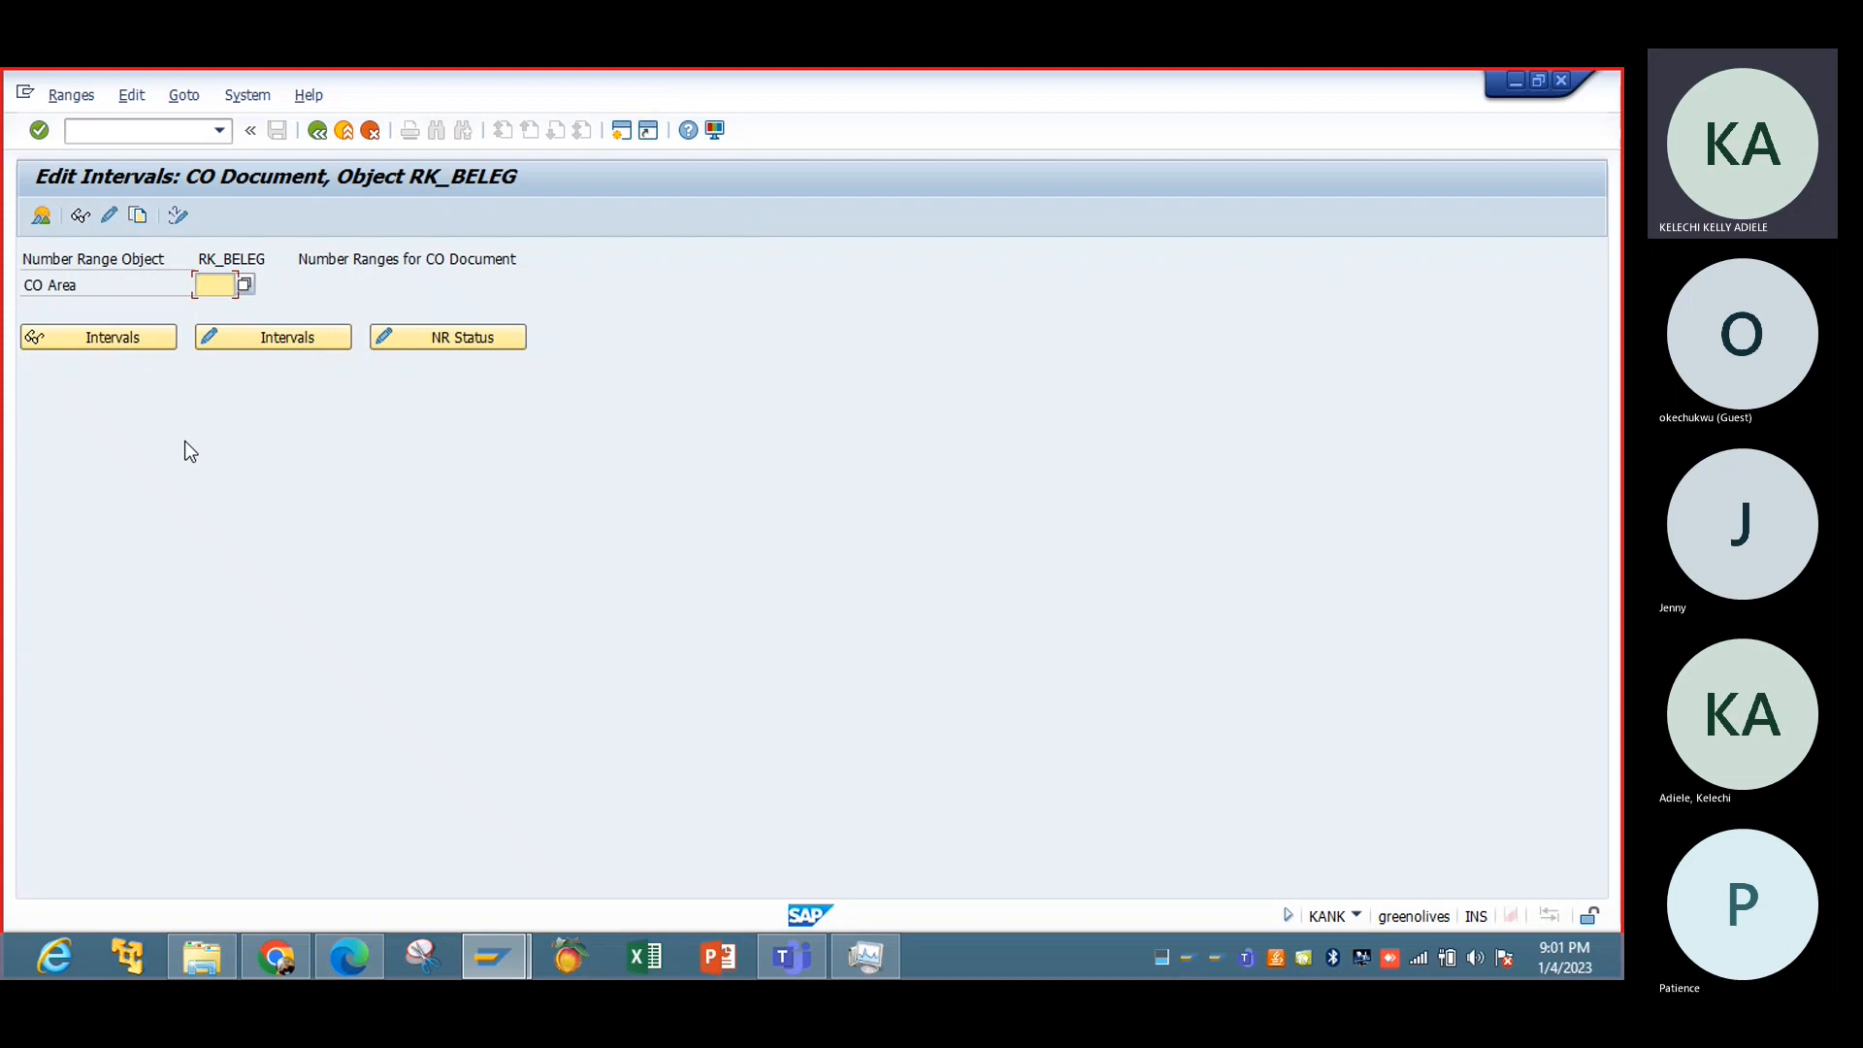
click(157, 340)
text(ib t)
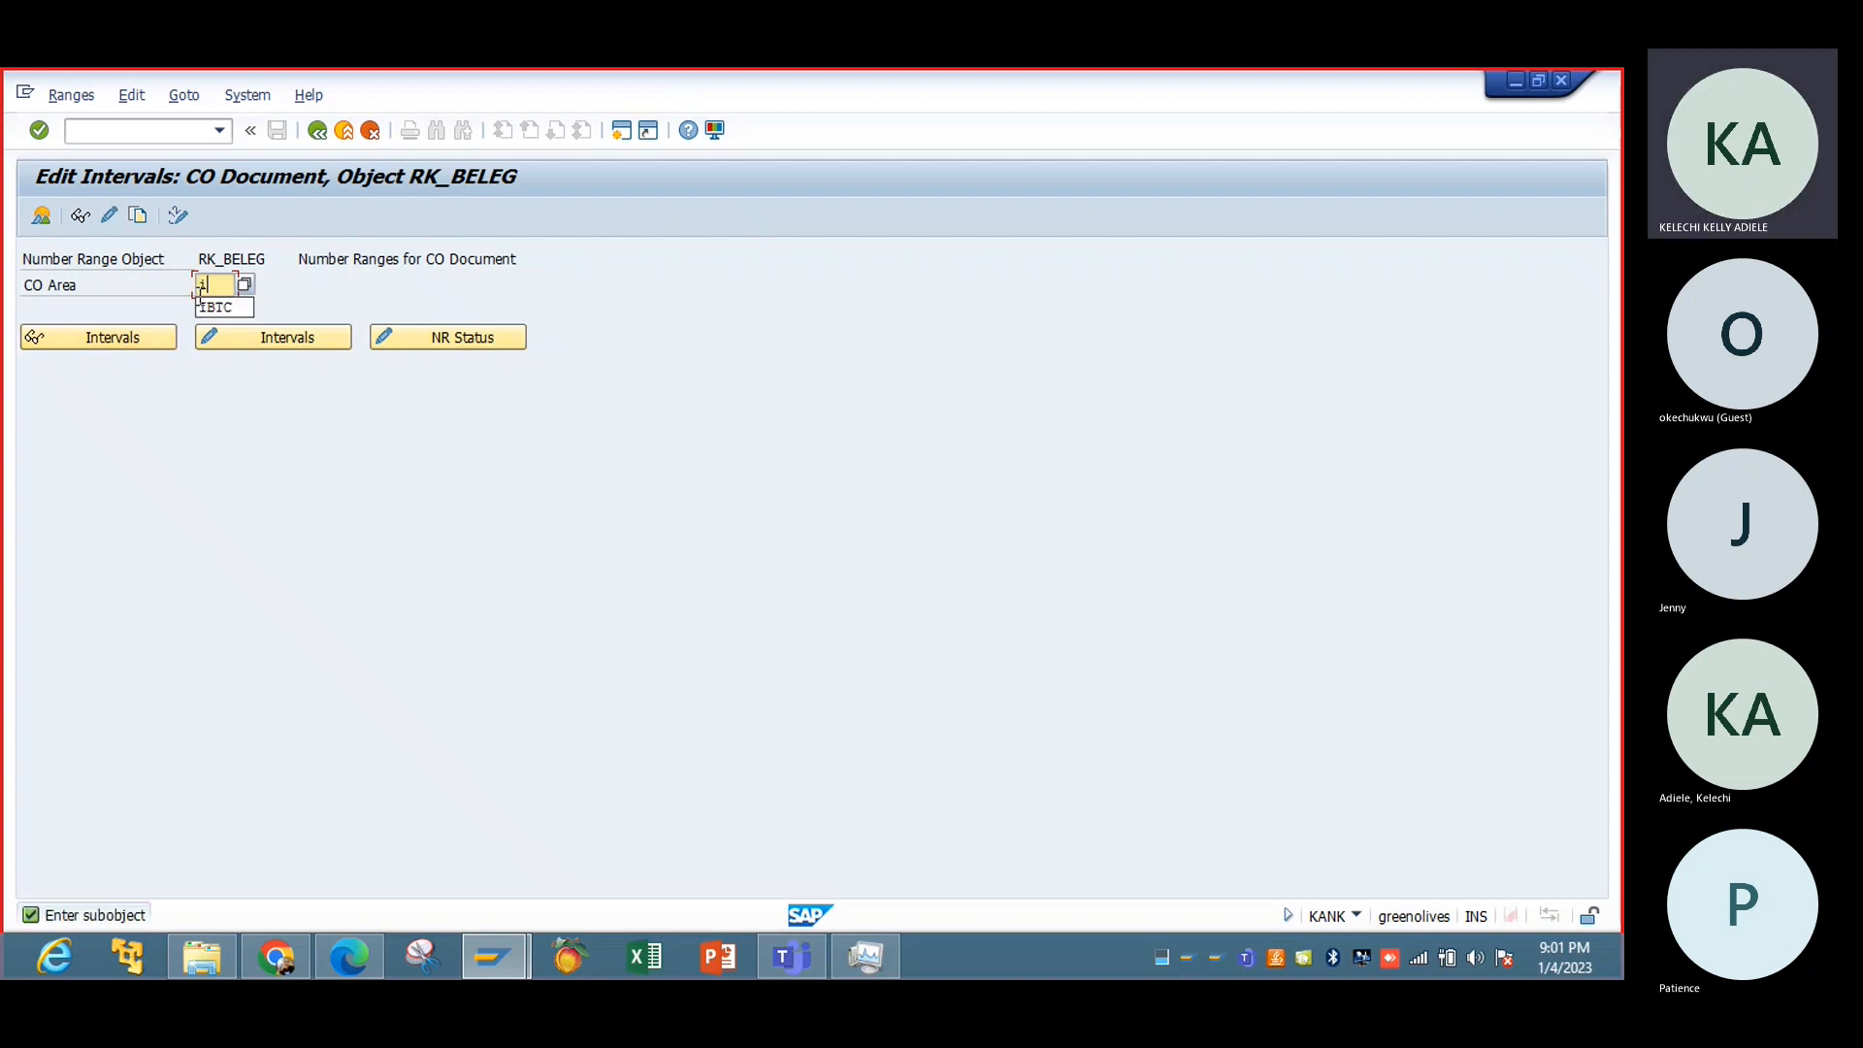
key(BackSpace)
key(BackSpace)
key(BackSpace)
key(BackSpace)
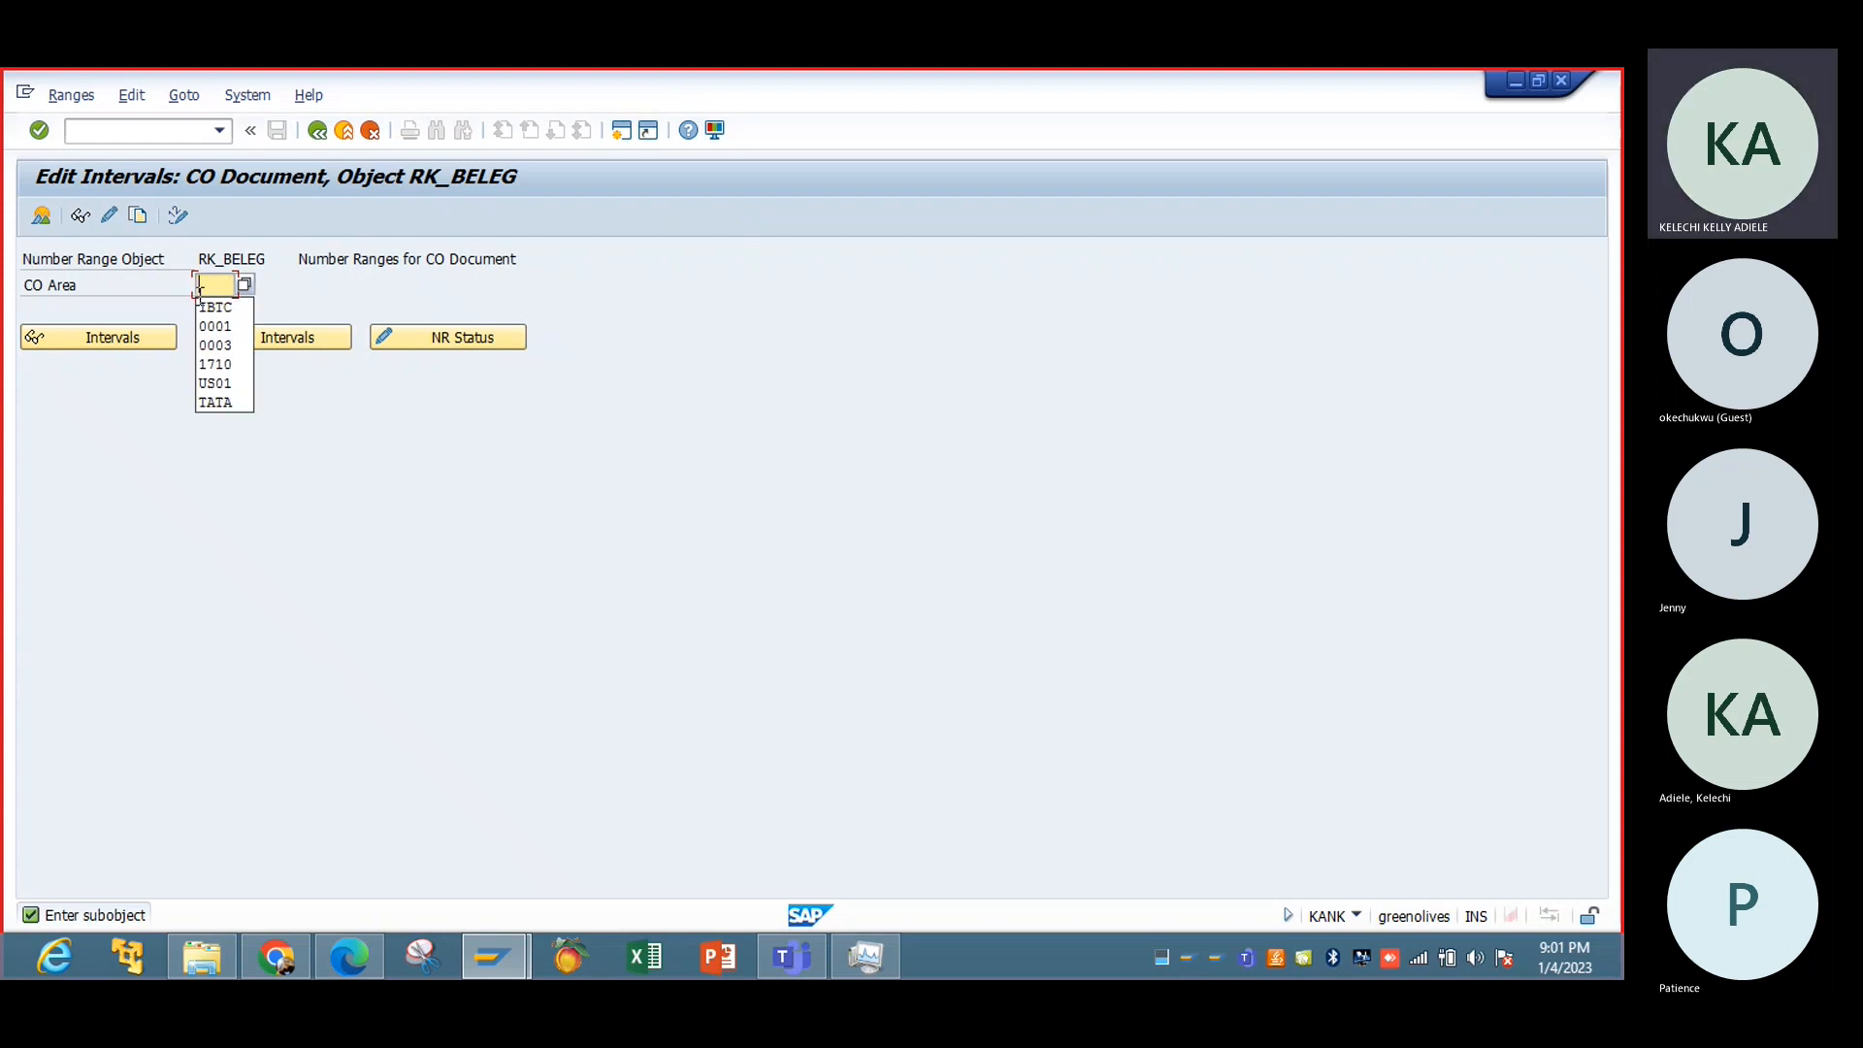
click(208, 306)
click(137, 336)
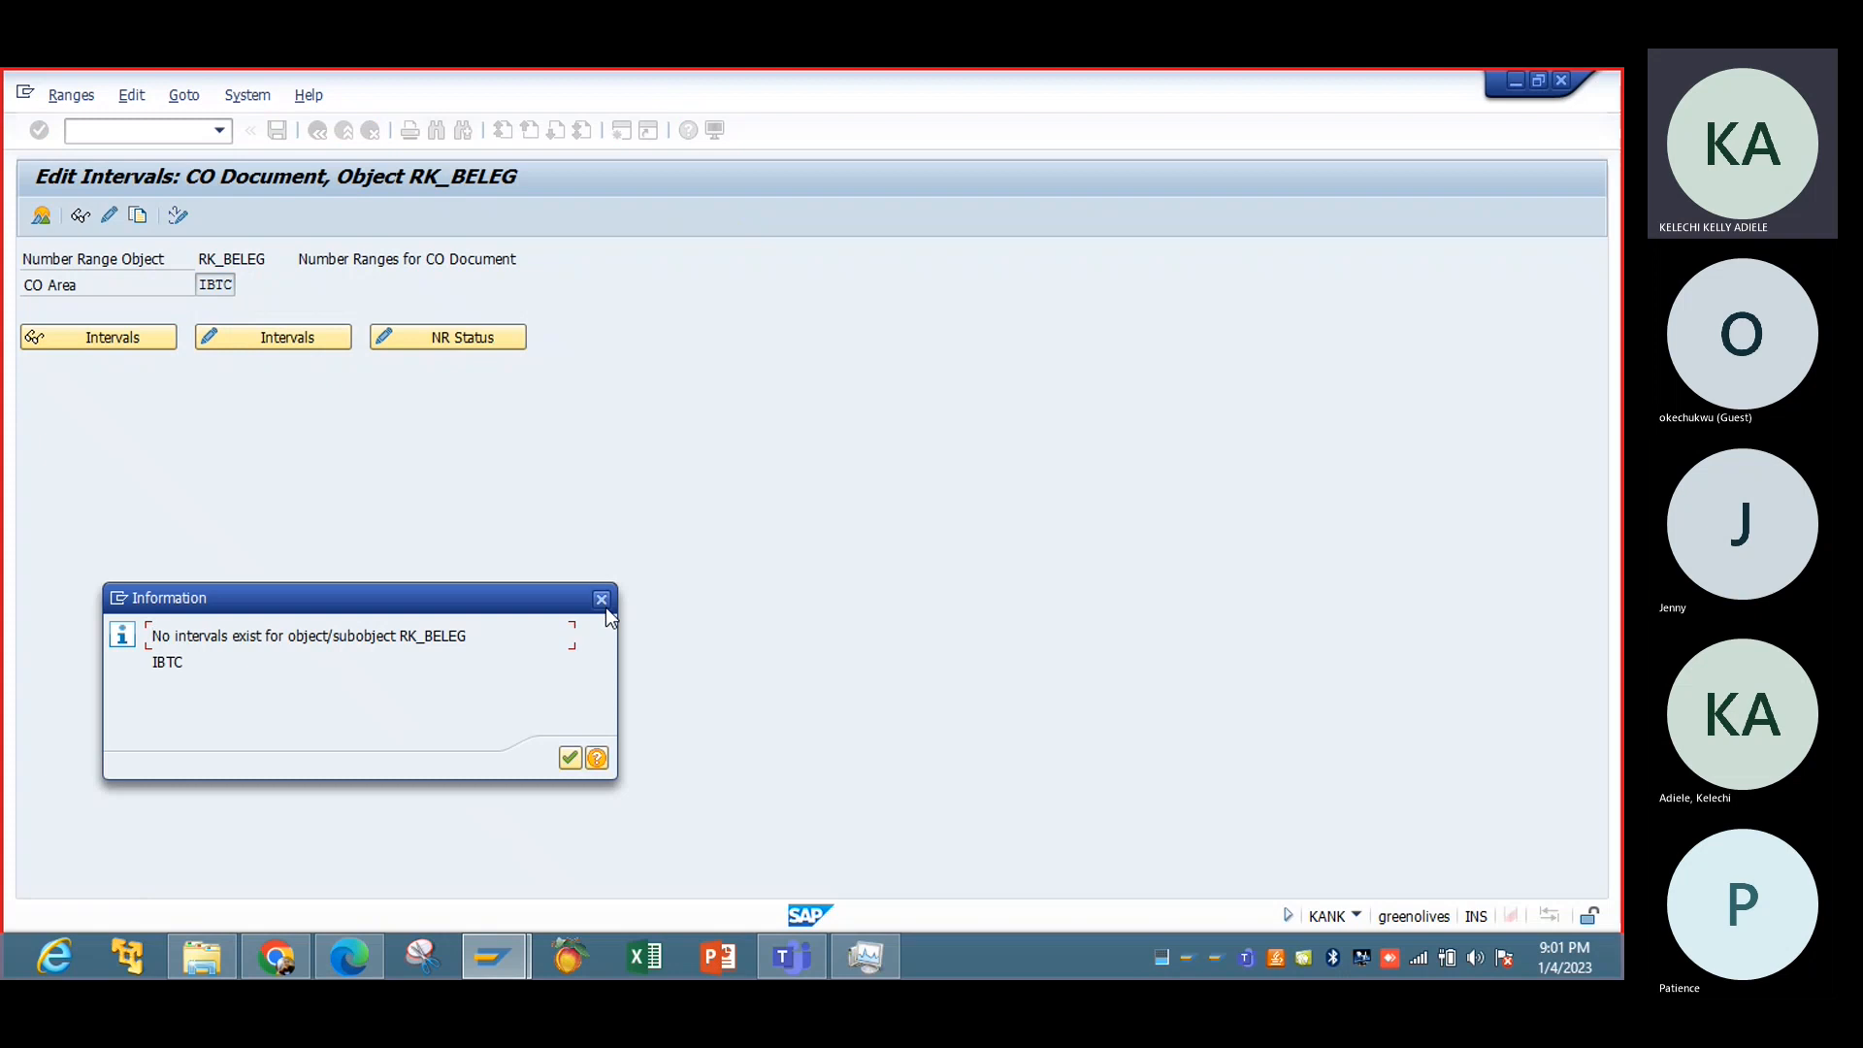
click(602, 602)
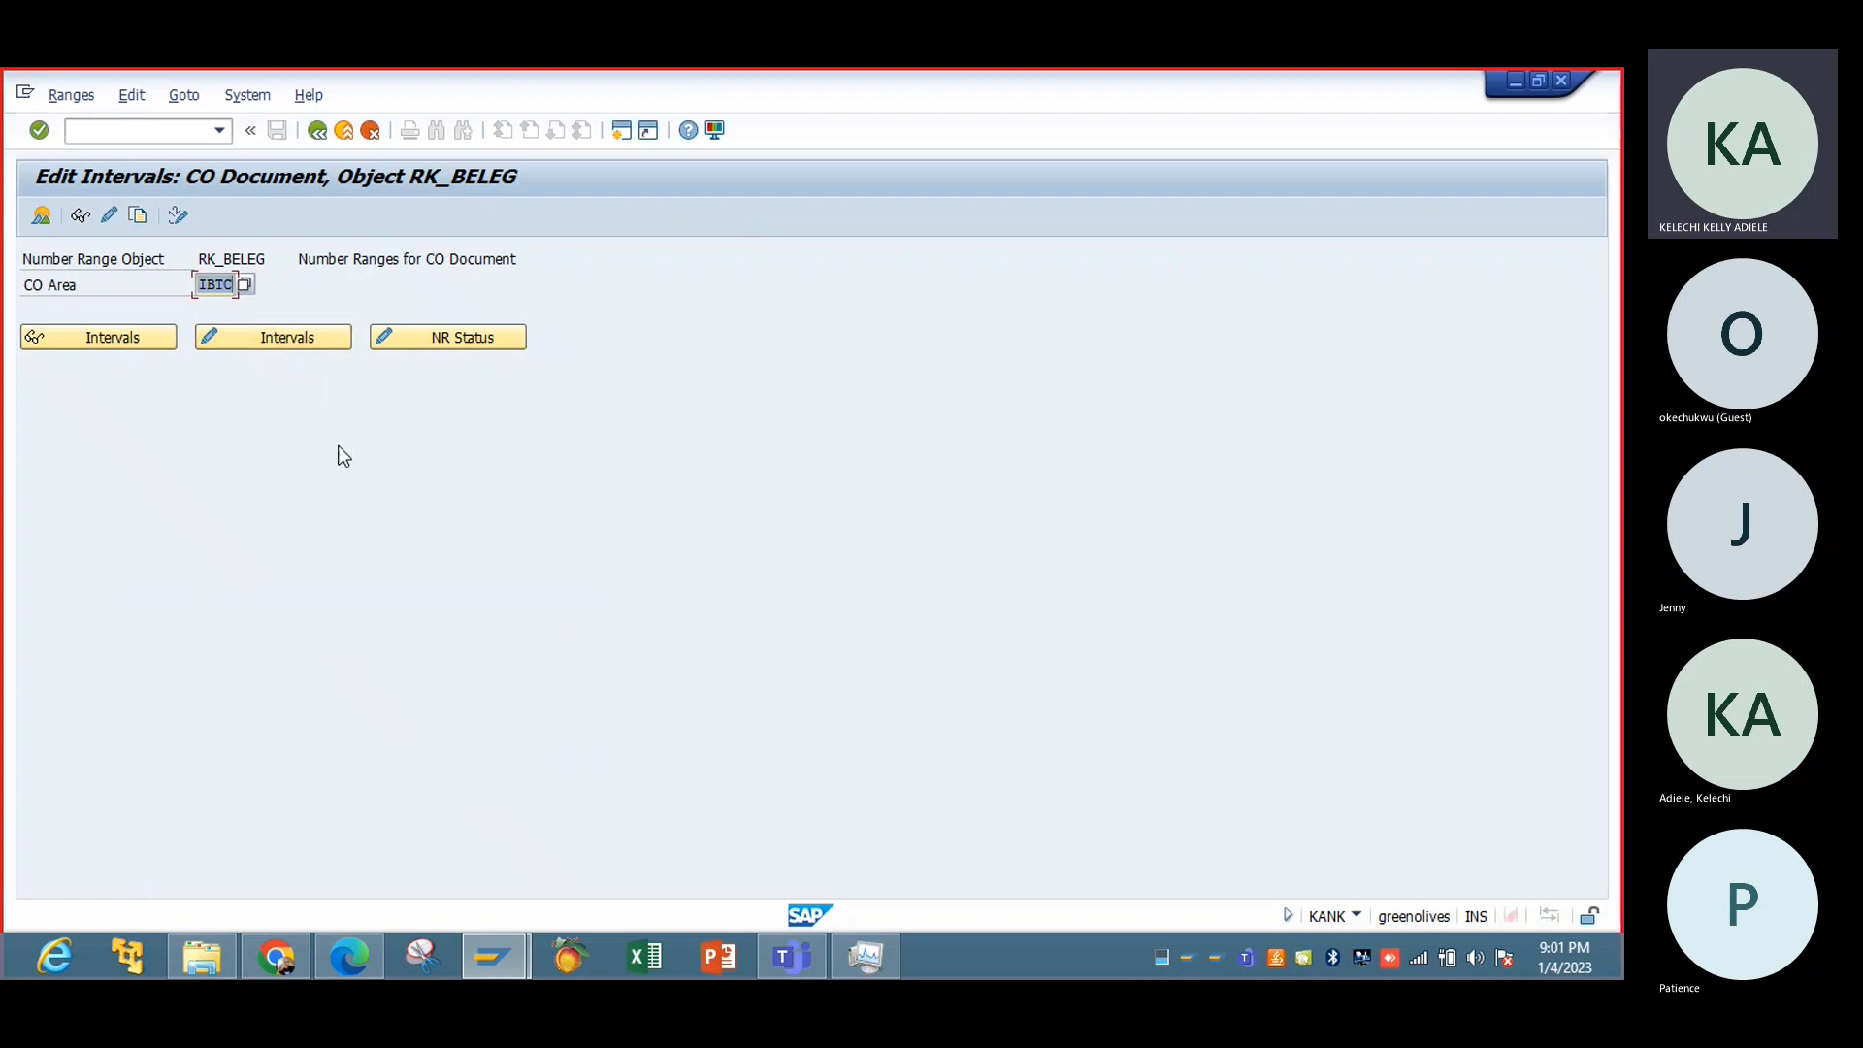
Step: Copy the CO document number range intervals from CO area 0001 to IBTC and acknowledge the transport notice
click(137, 215)
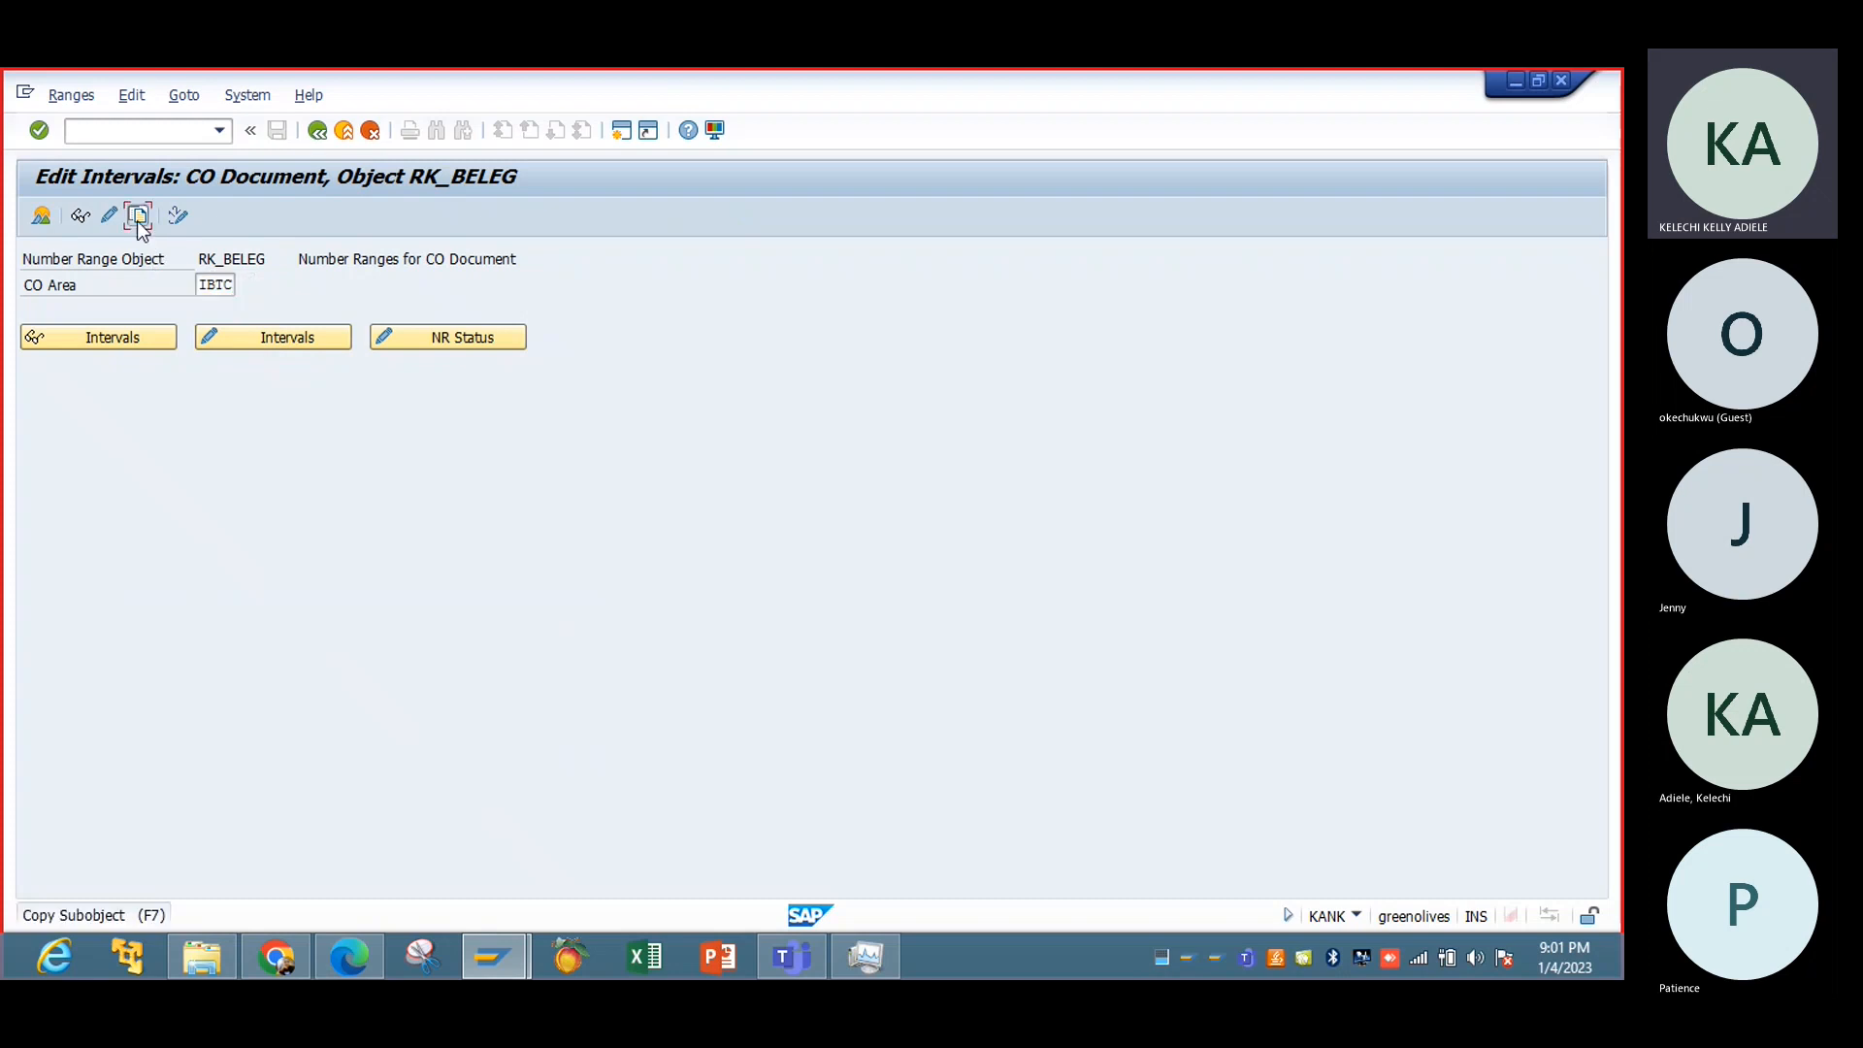
click(226, 454)
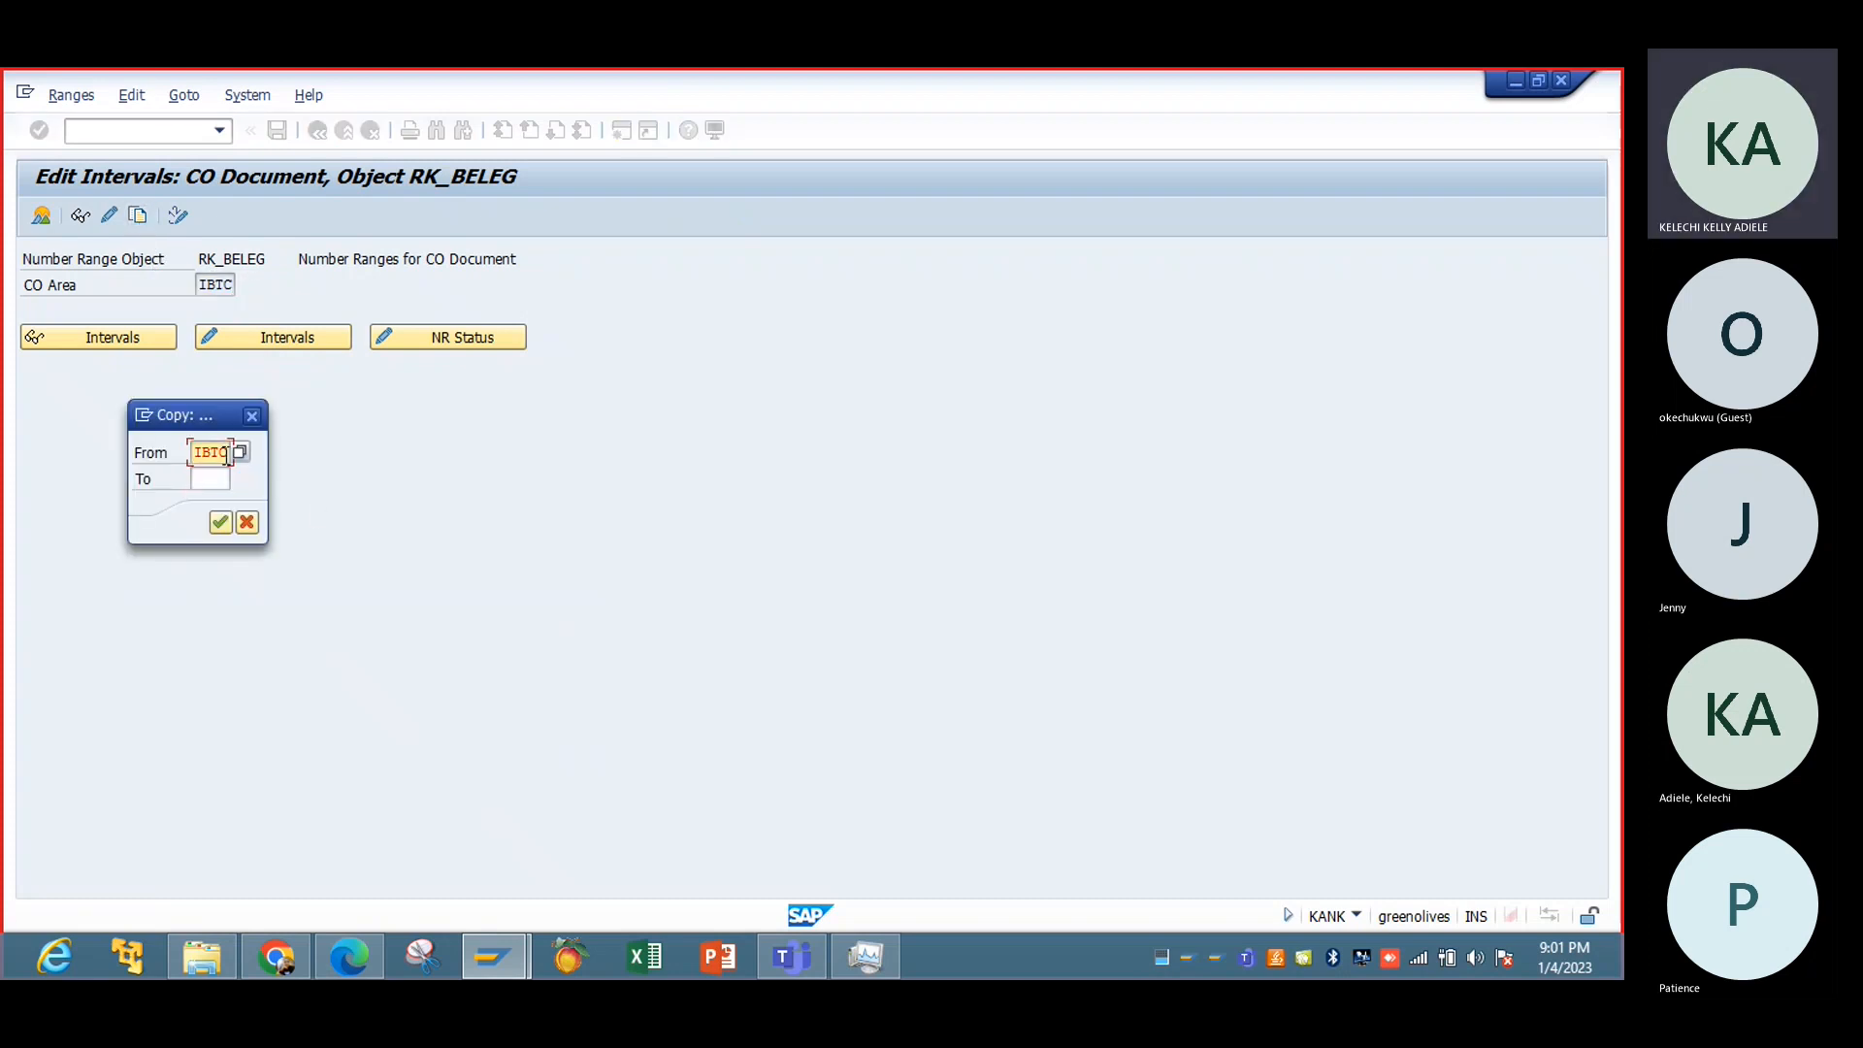
key(BackSpace)
key(BackSpace)
key(BackSpace)
key(BackSpace)
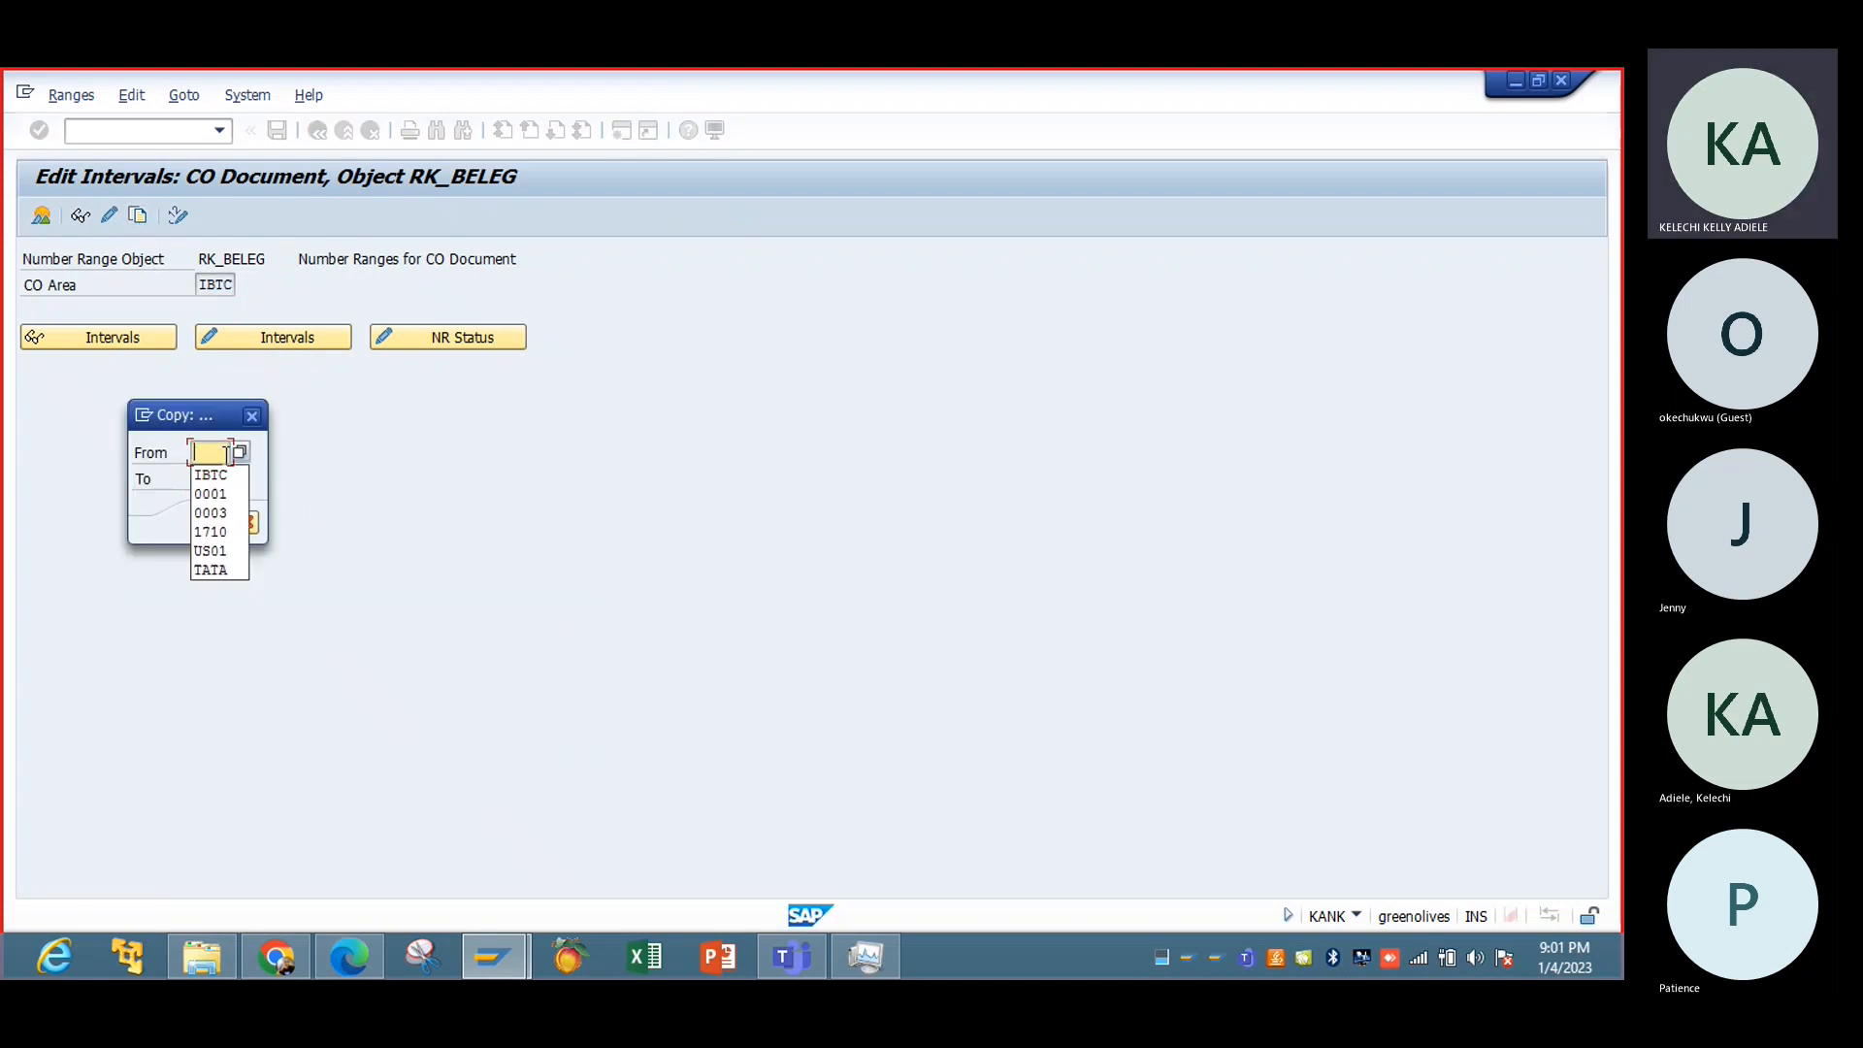
click(231, 496)
click(221, 482)
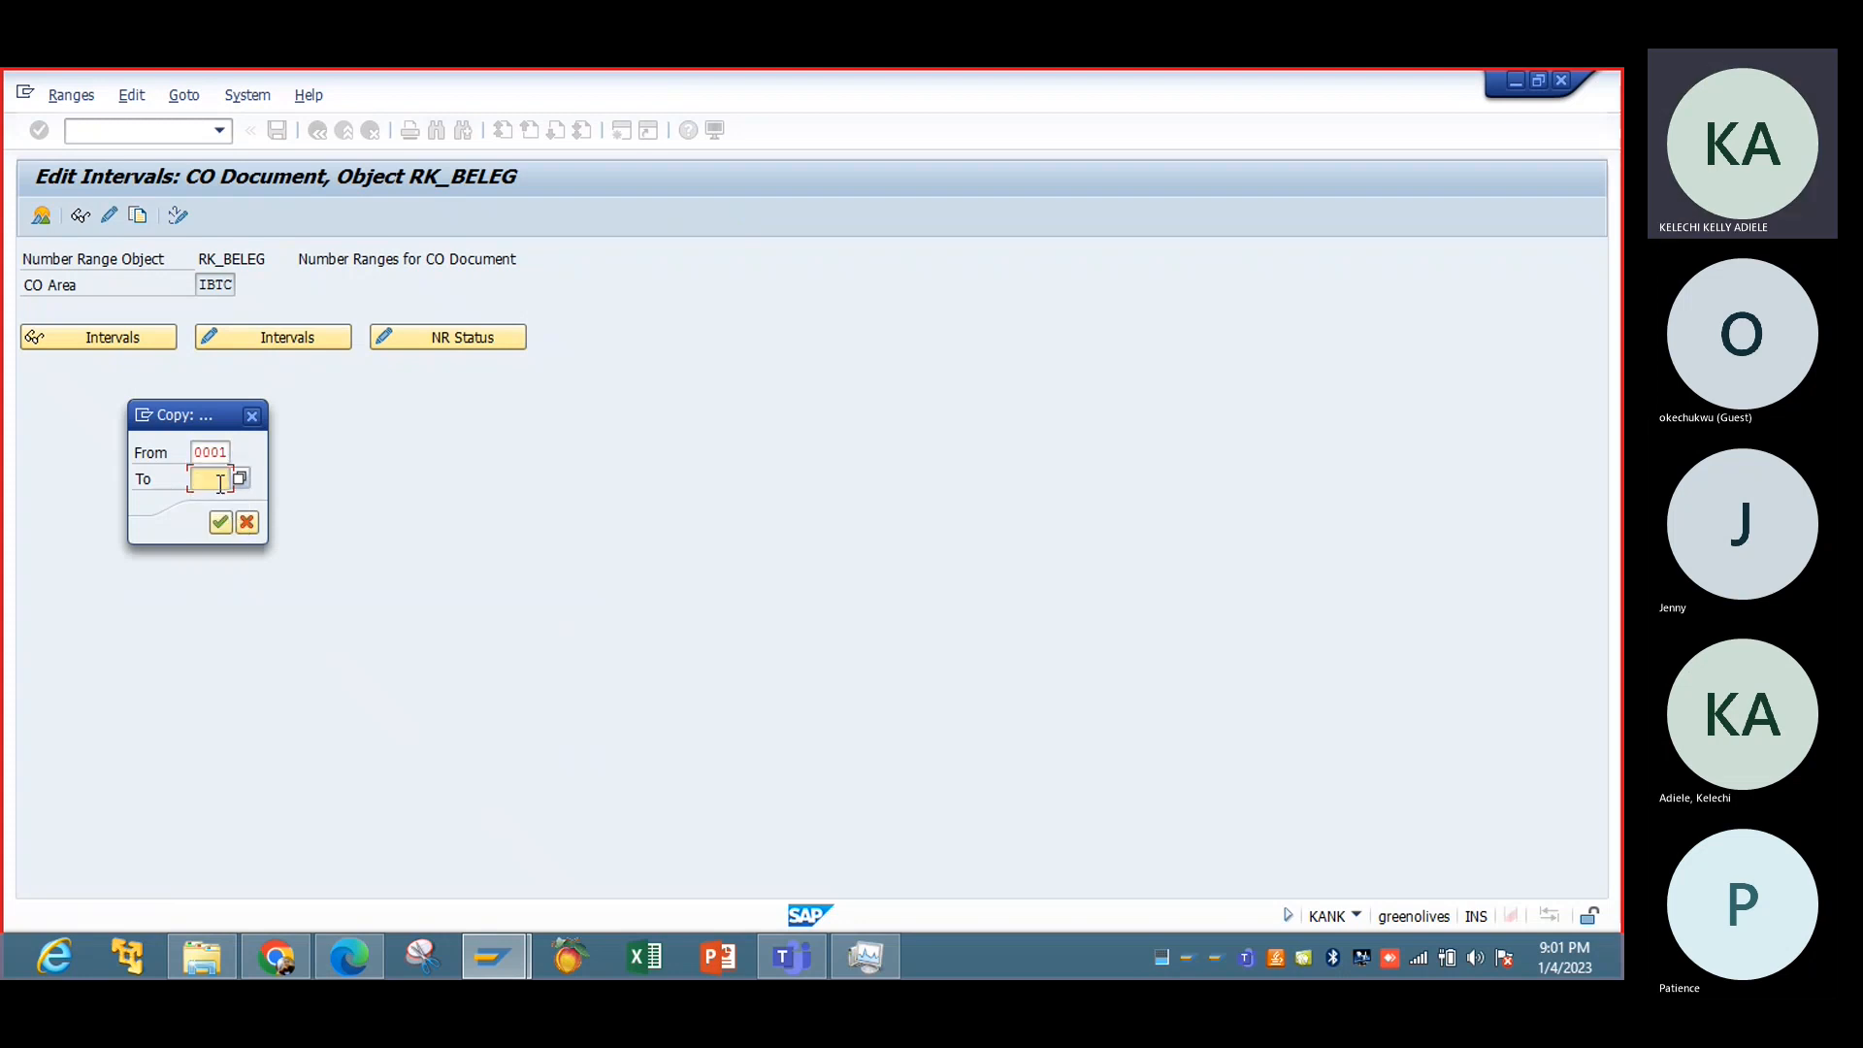
text(ibtc)
key(Return)
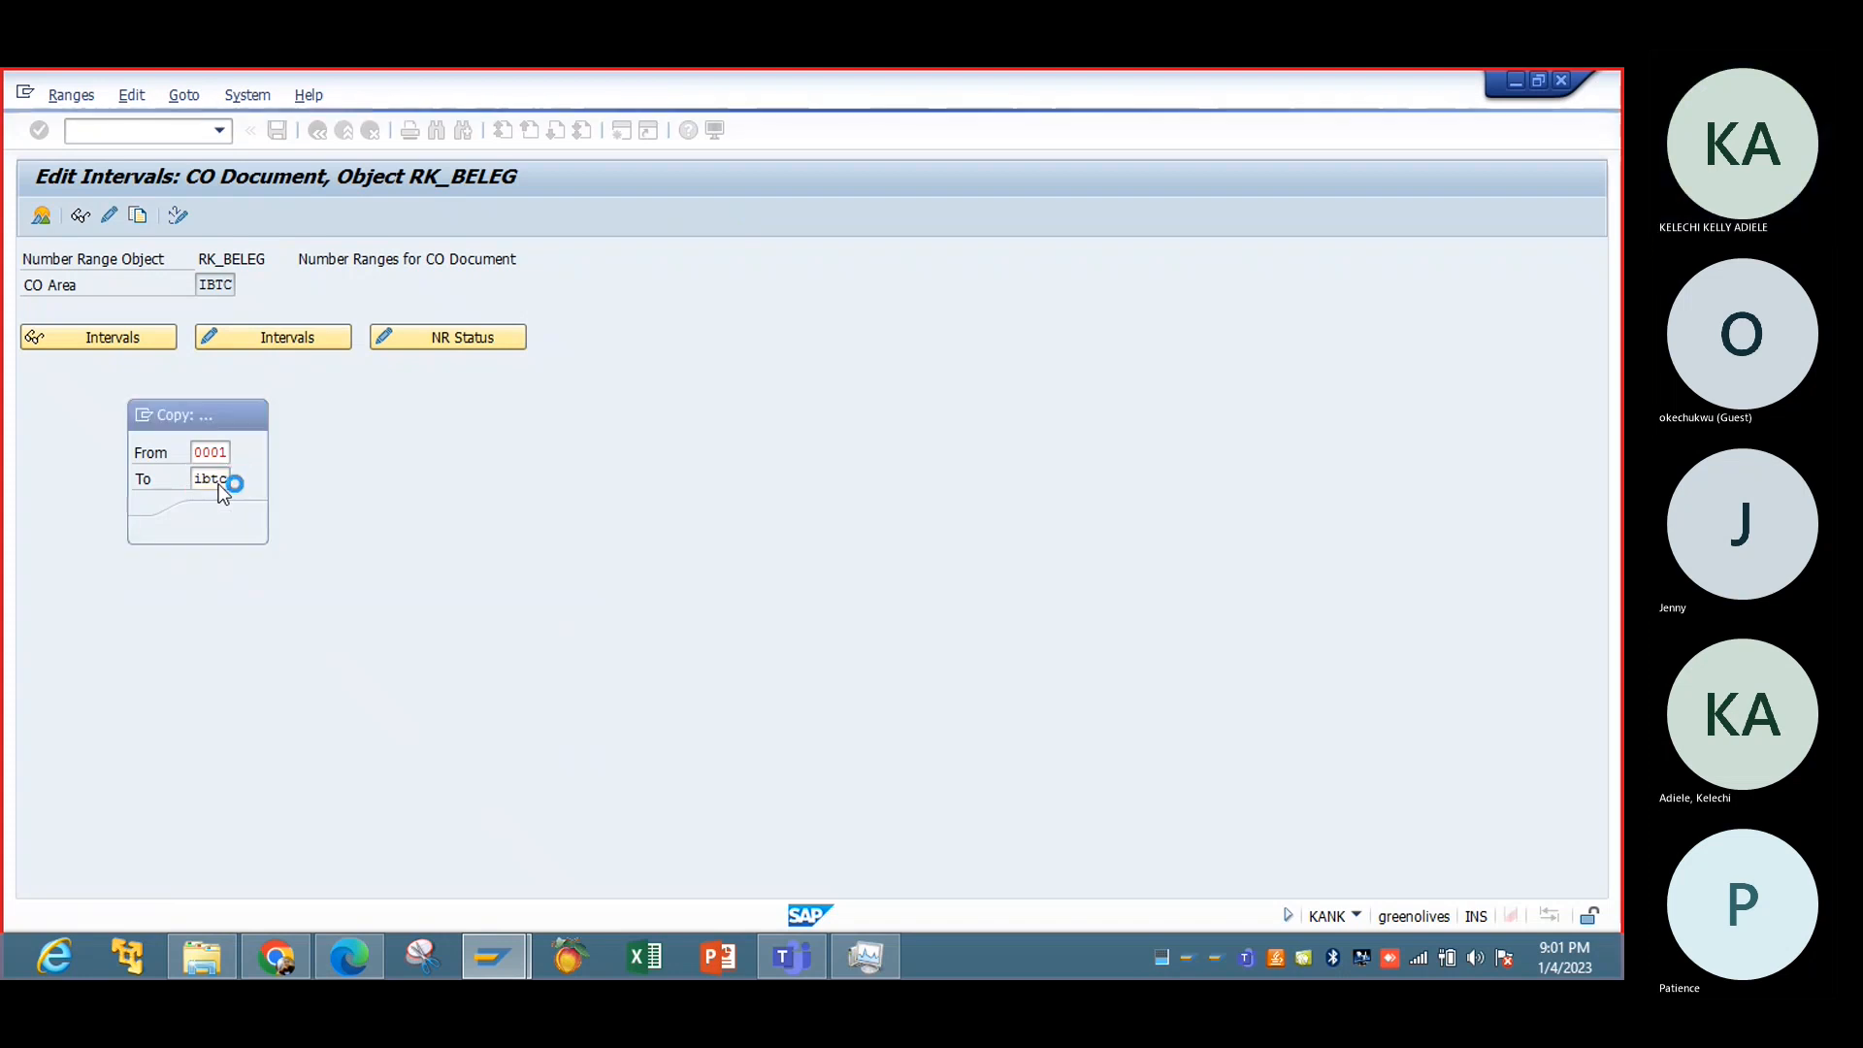
click(668, 784)
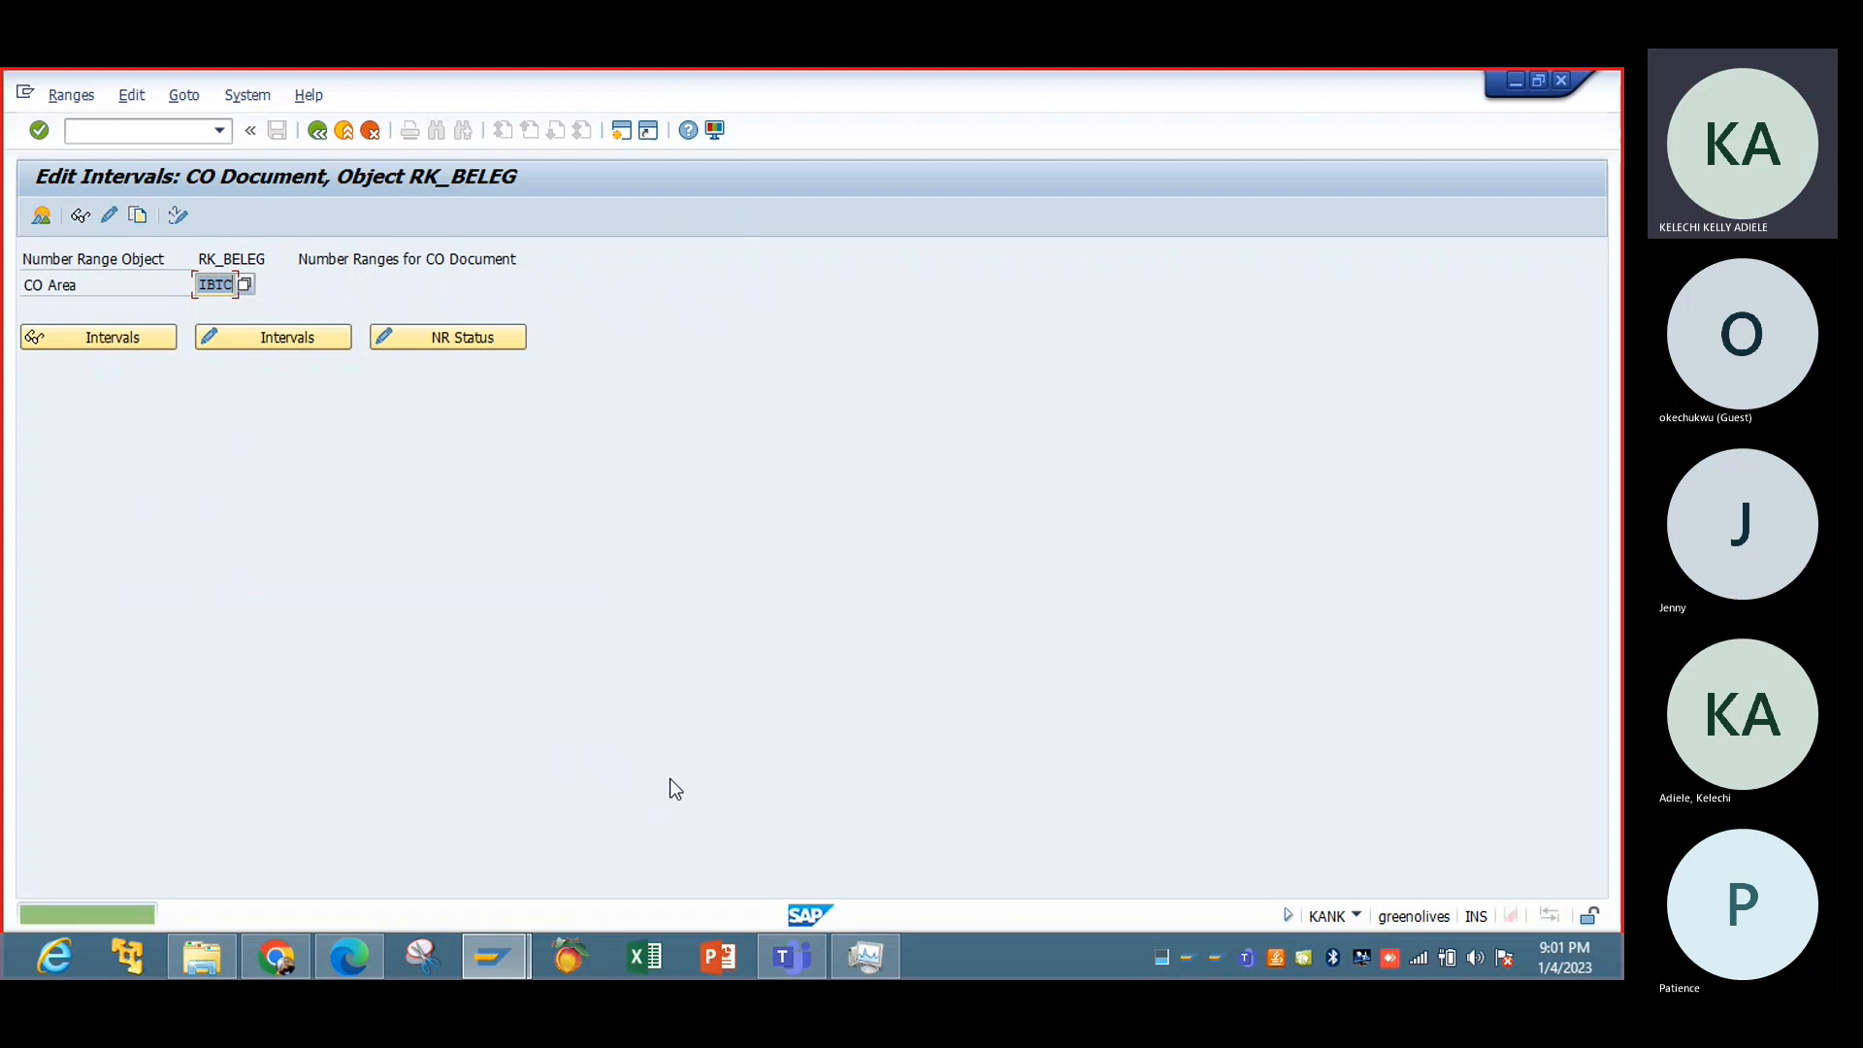
Step: Display the number range intervals of CO area IBTC and return to the implementation guide
click(163, 339)
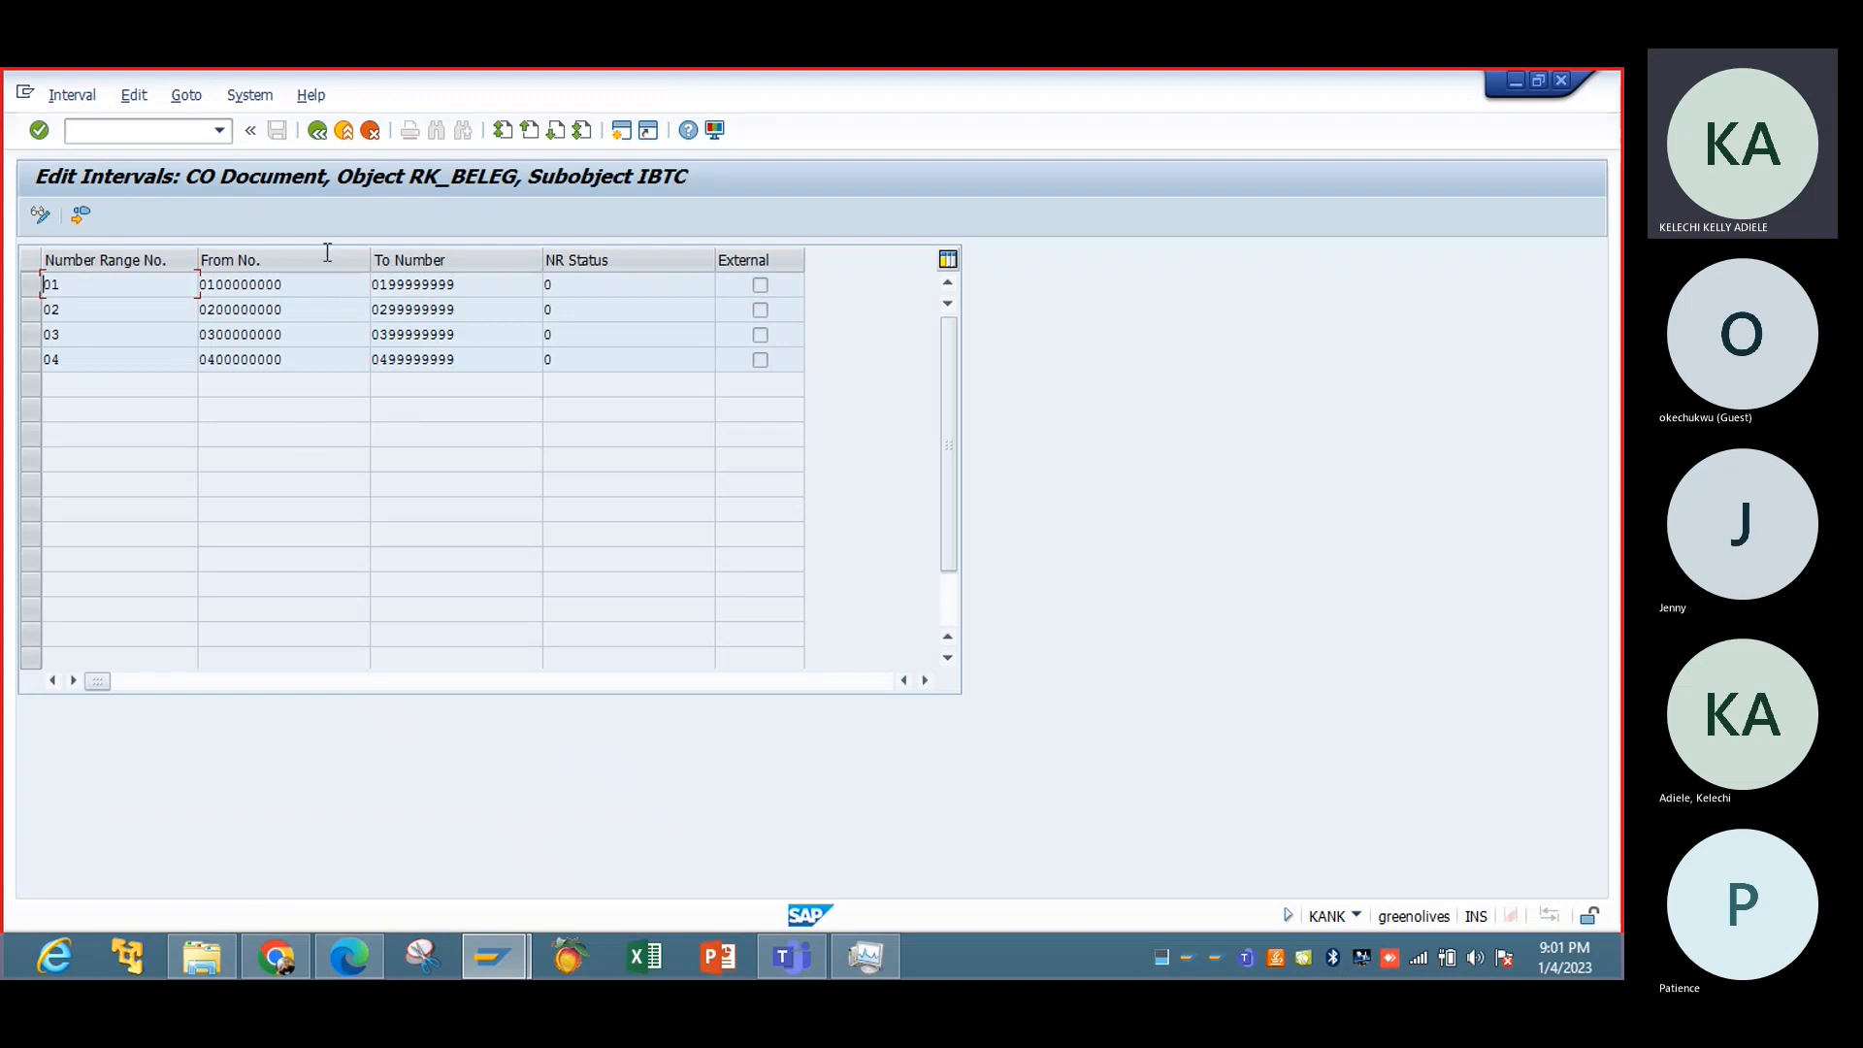
click(319, 130)
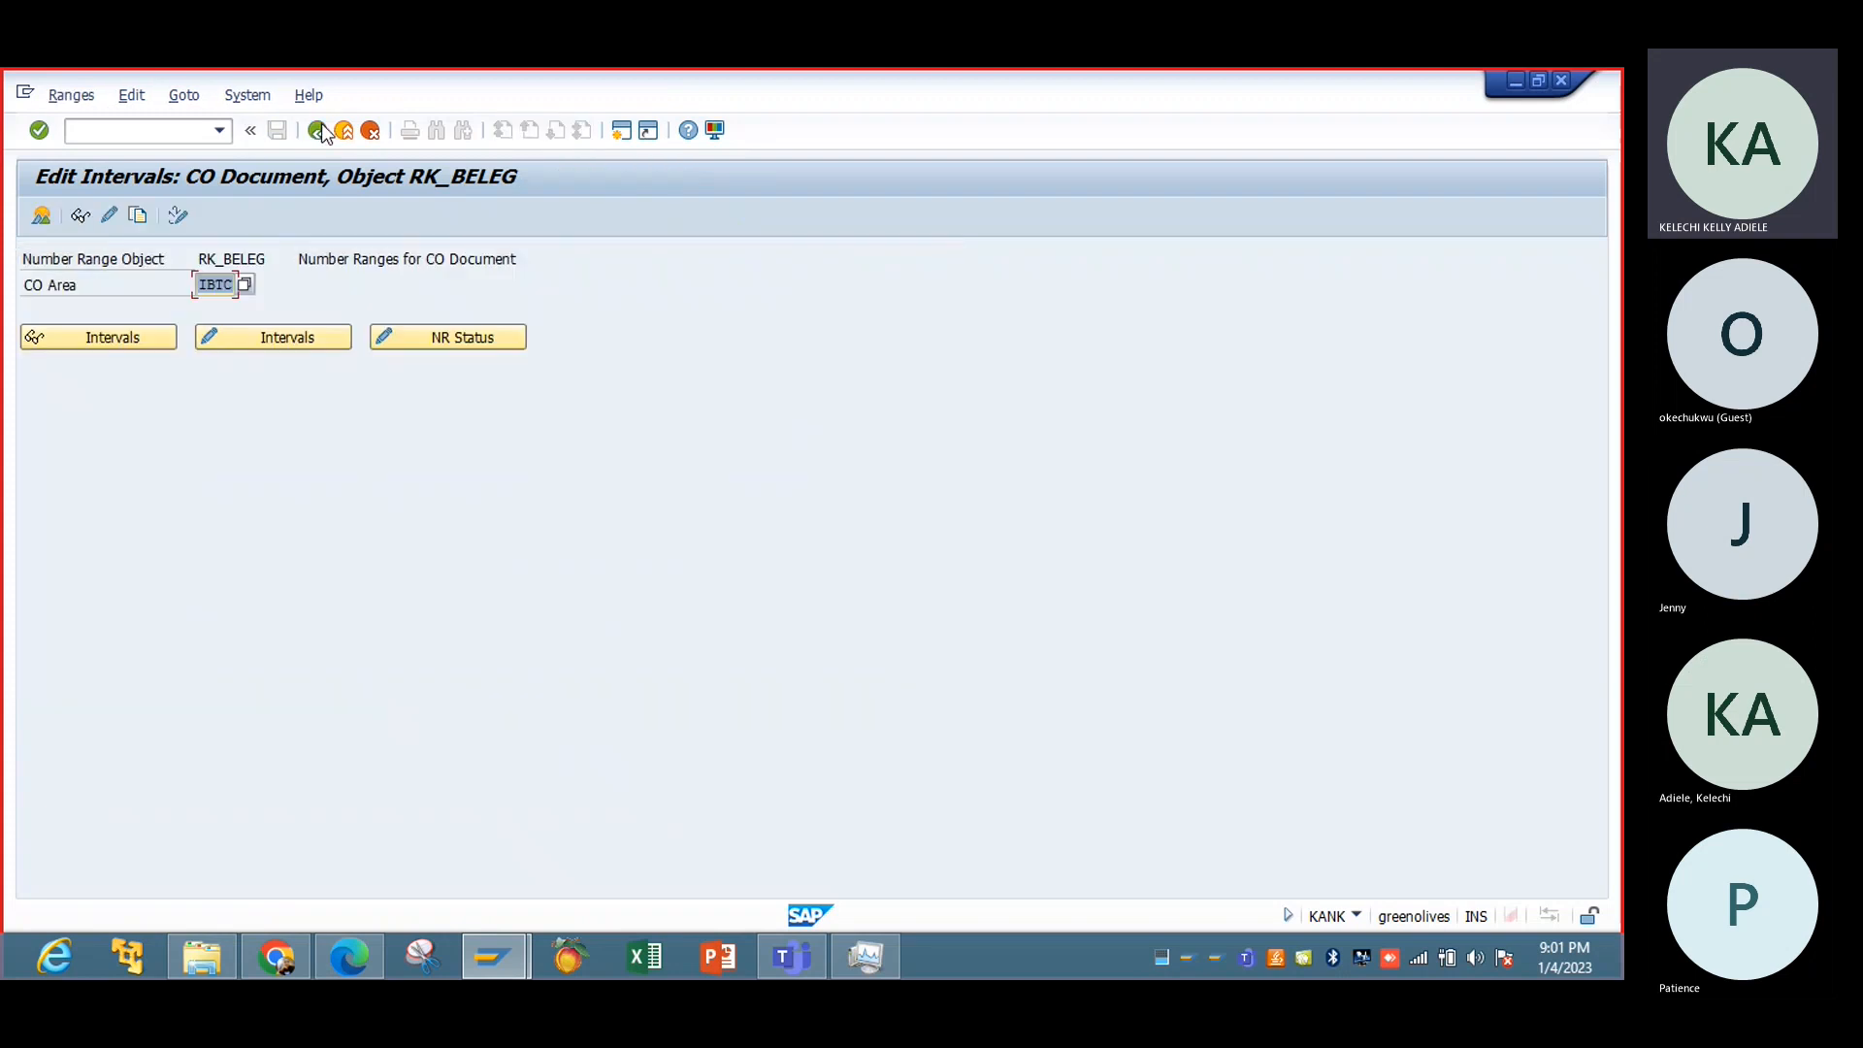
click(319, 130)
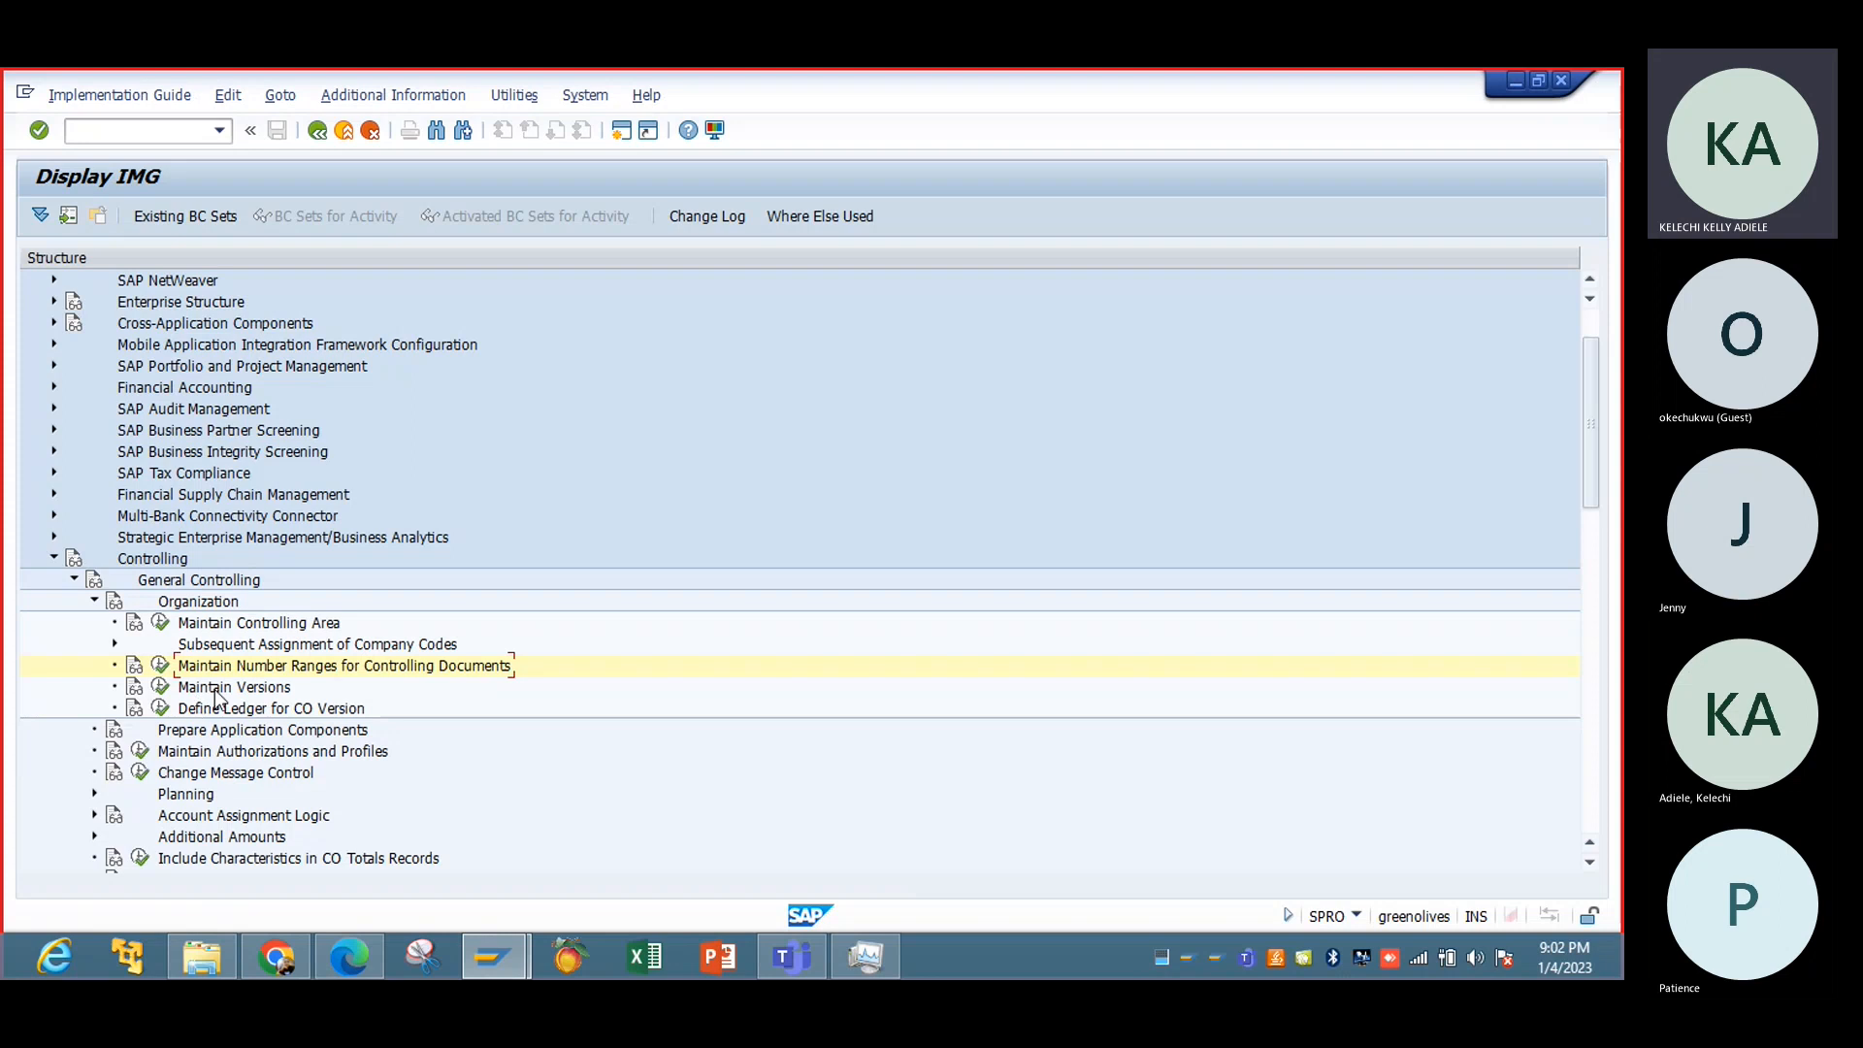
Step: Open Maintain Versions and display the controlling area settings of version 0 for controlling area IBTC
click(160, 687)
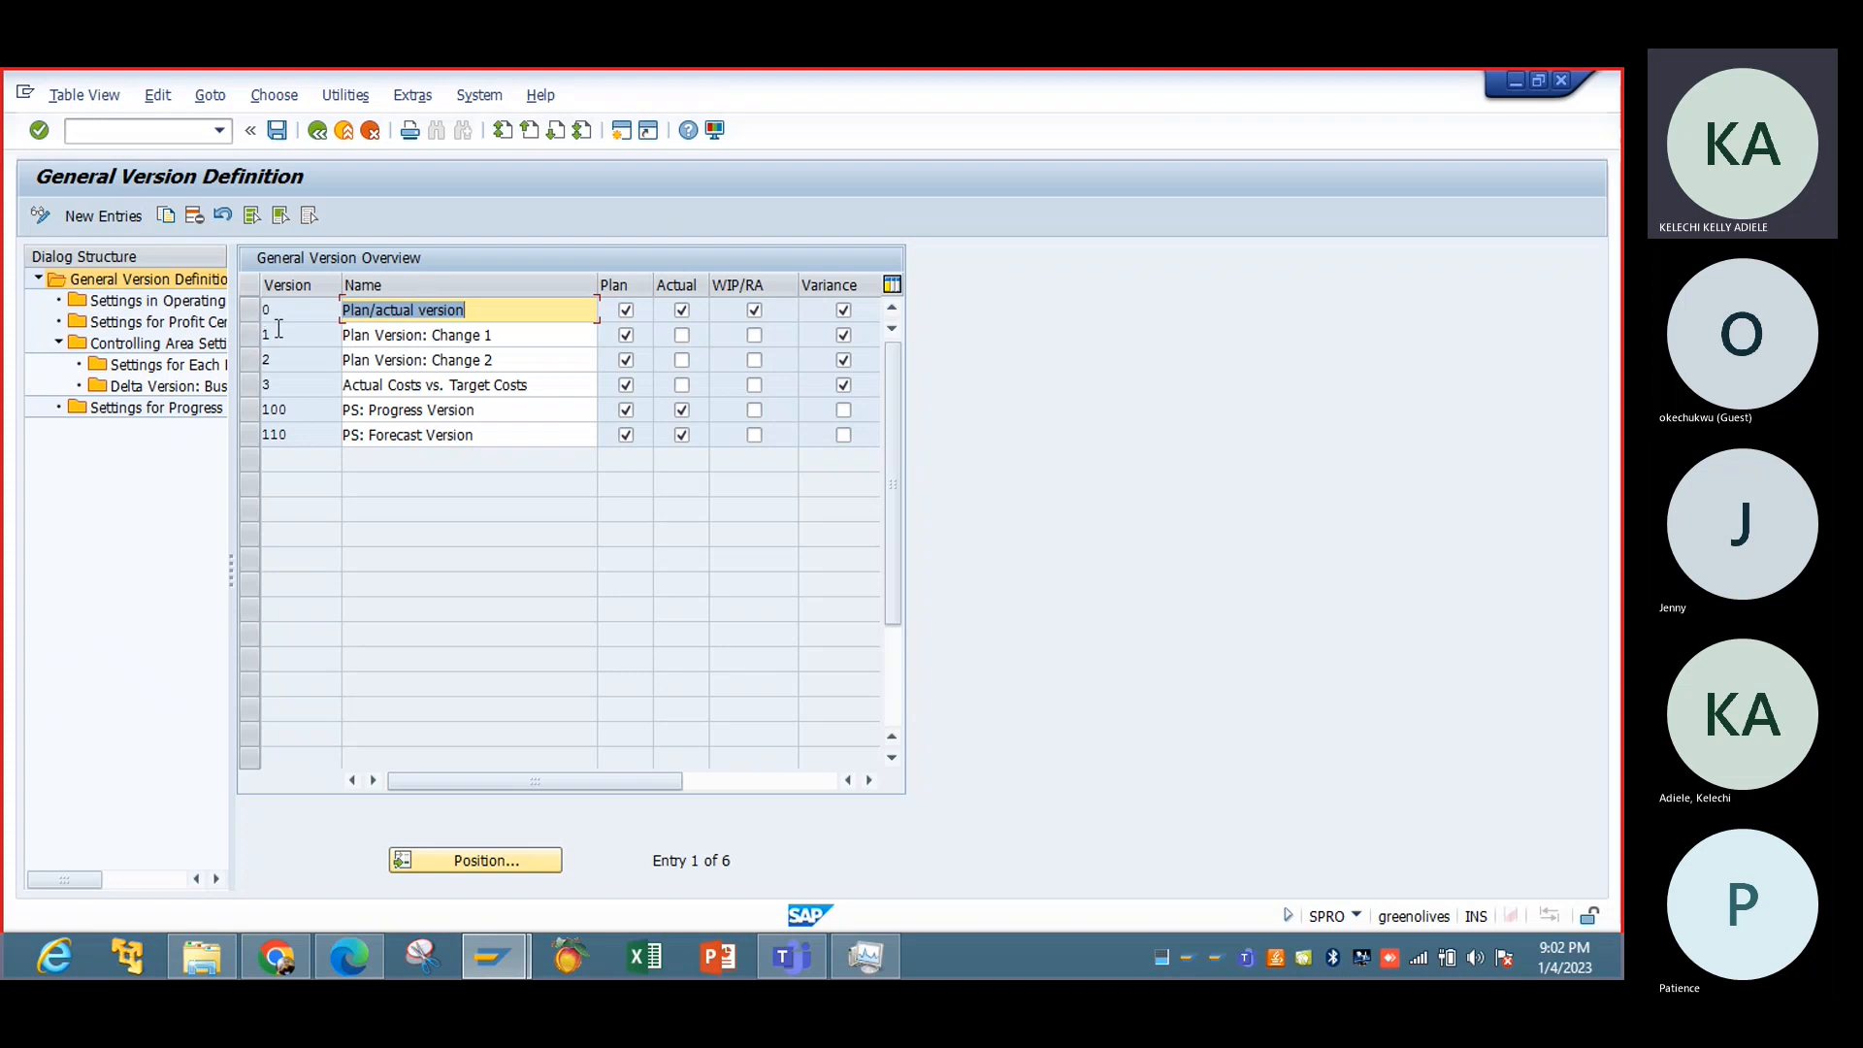
click(248, 312)
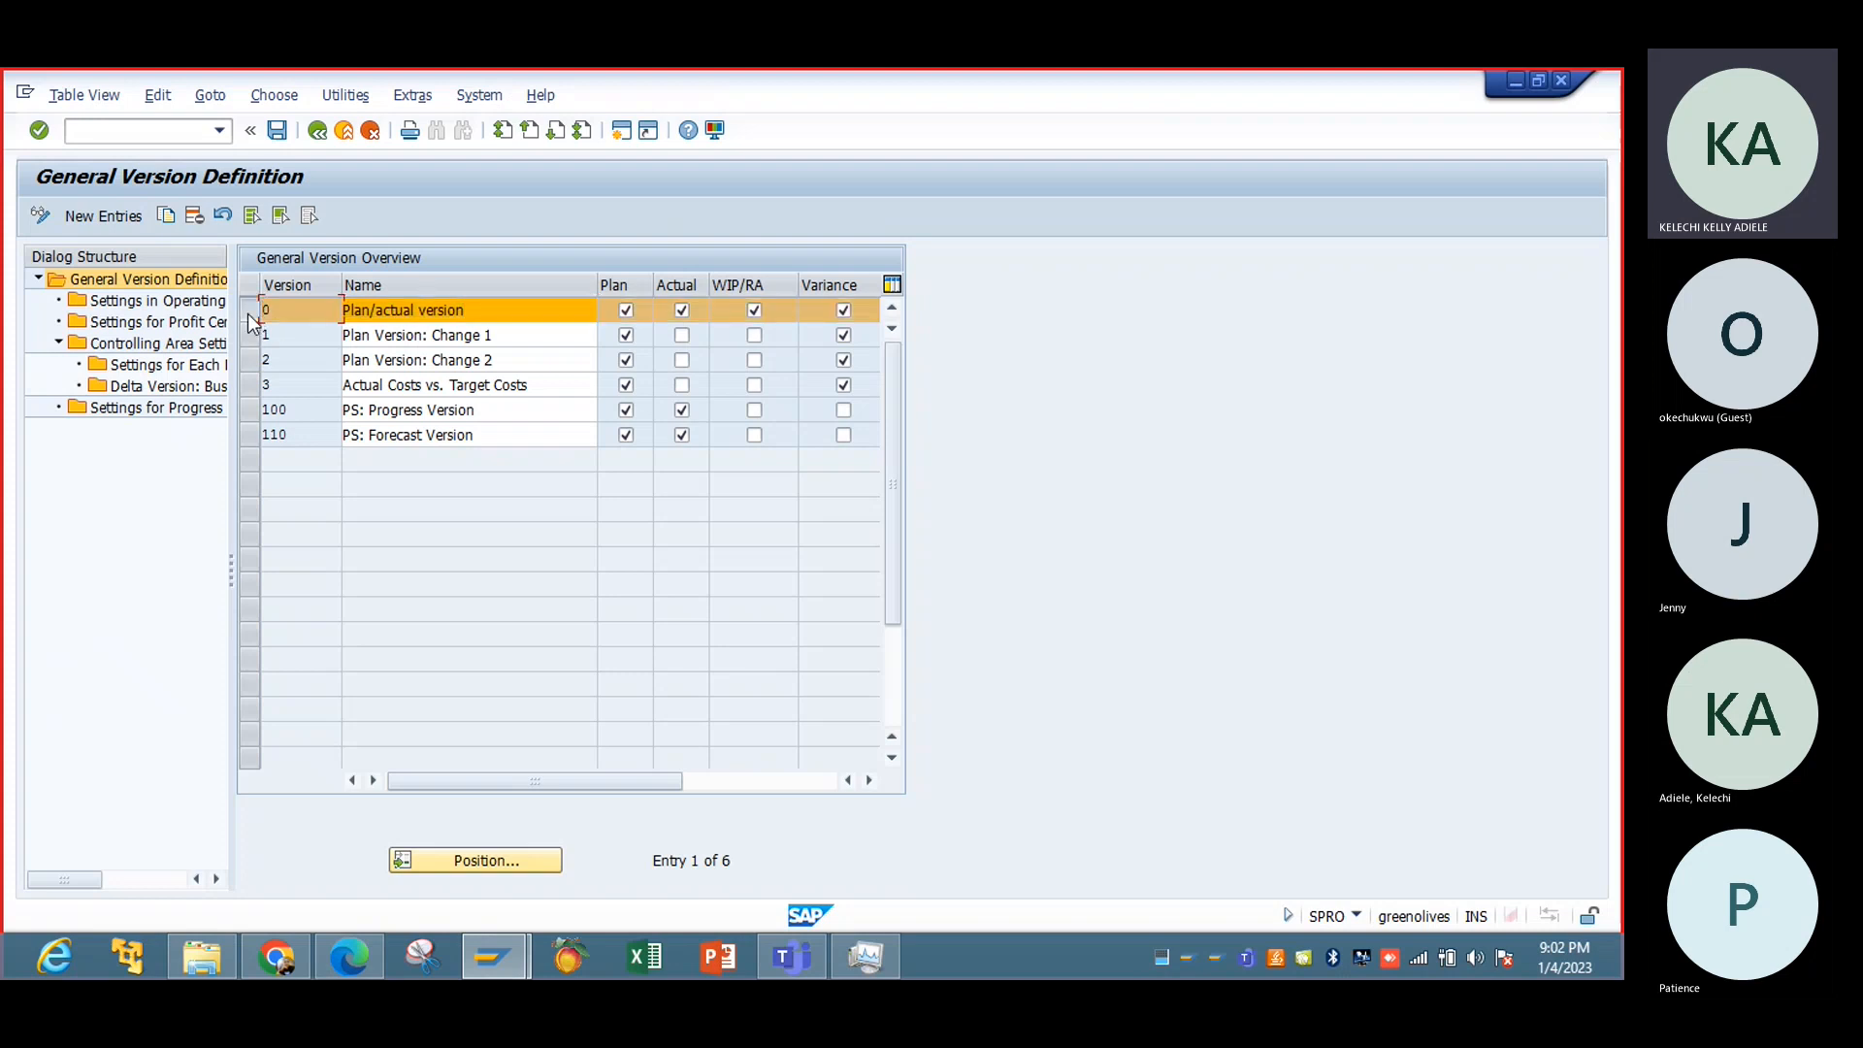
double_click(171, 355)
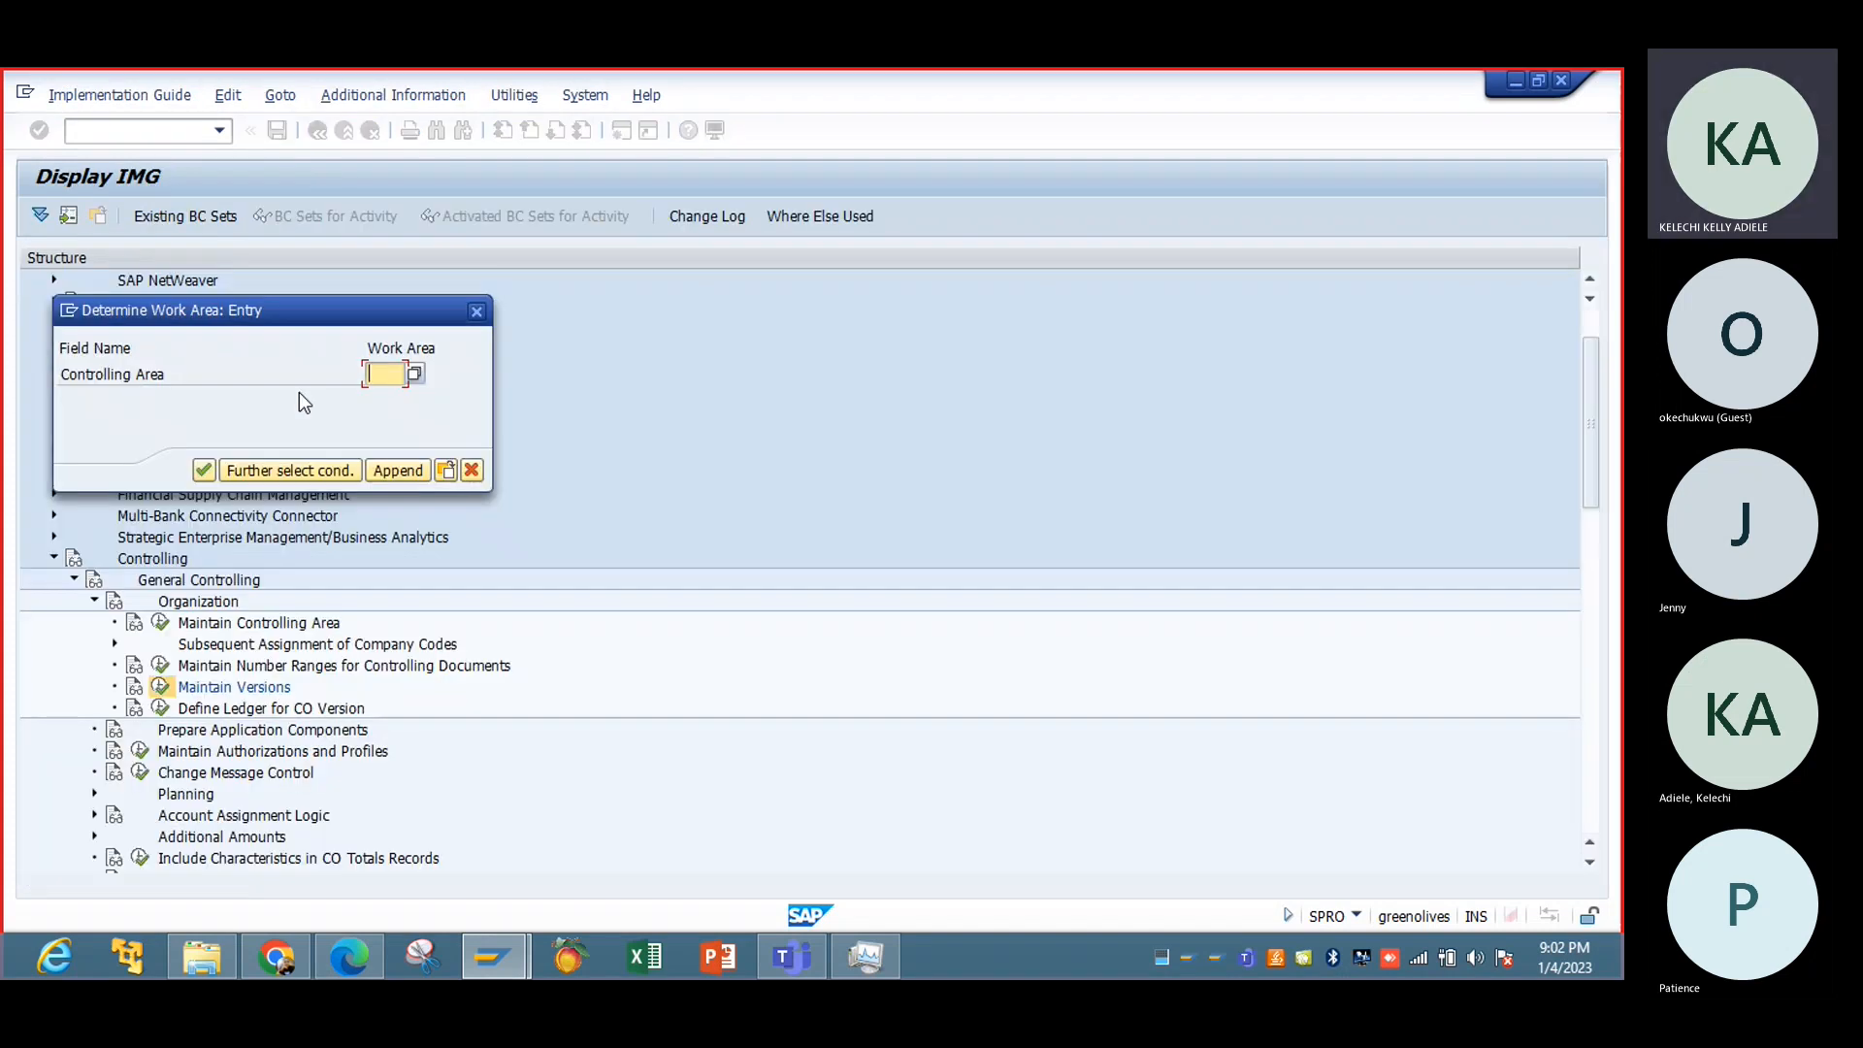
text(ibtc)
key(Return)
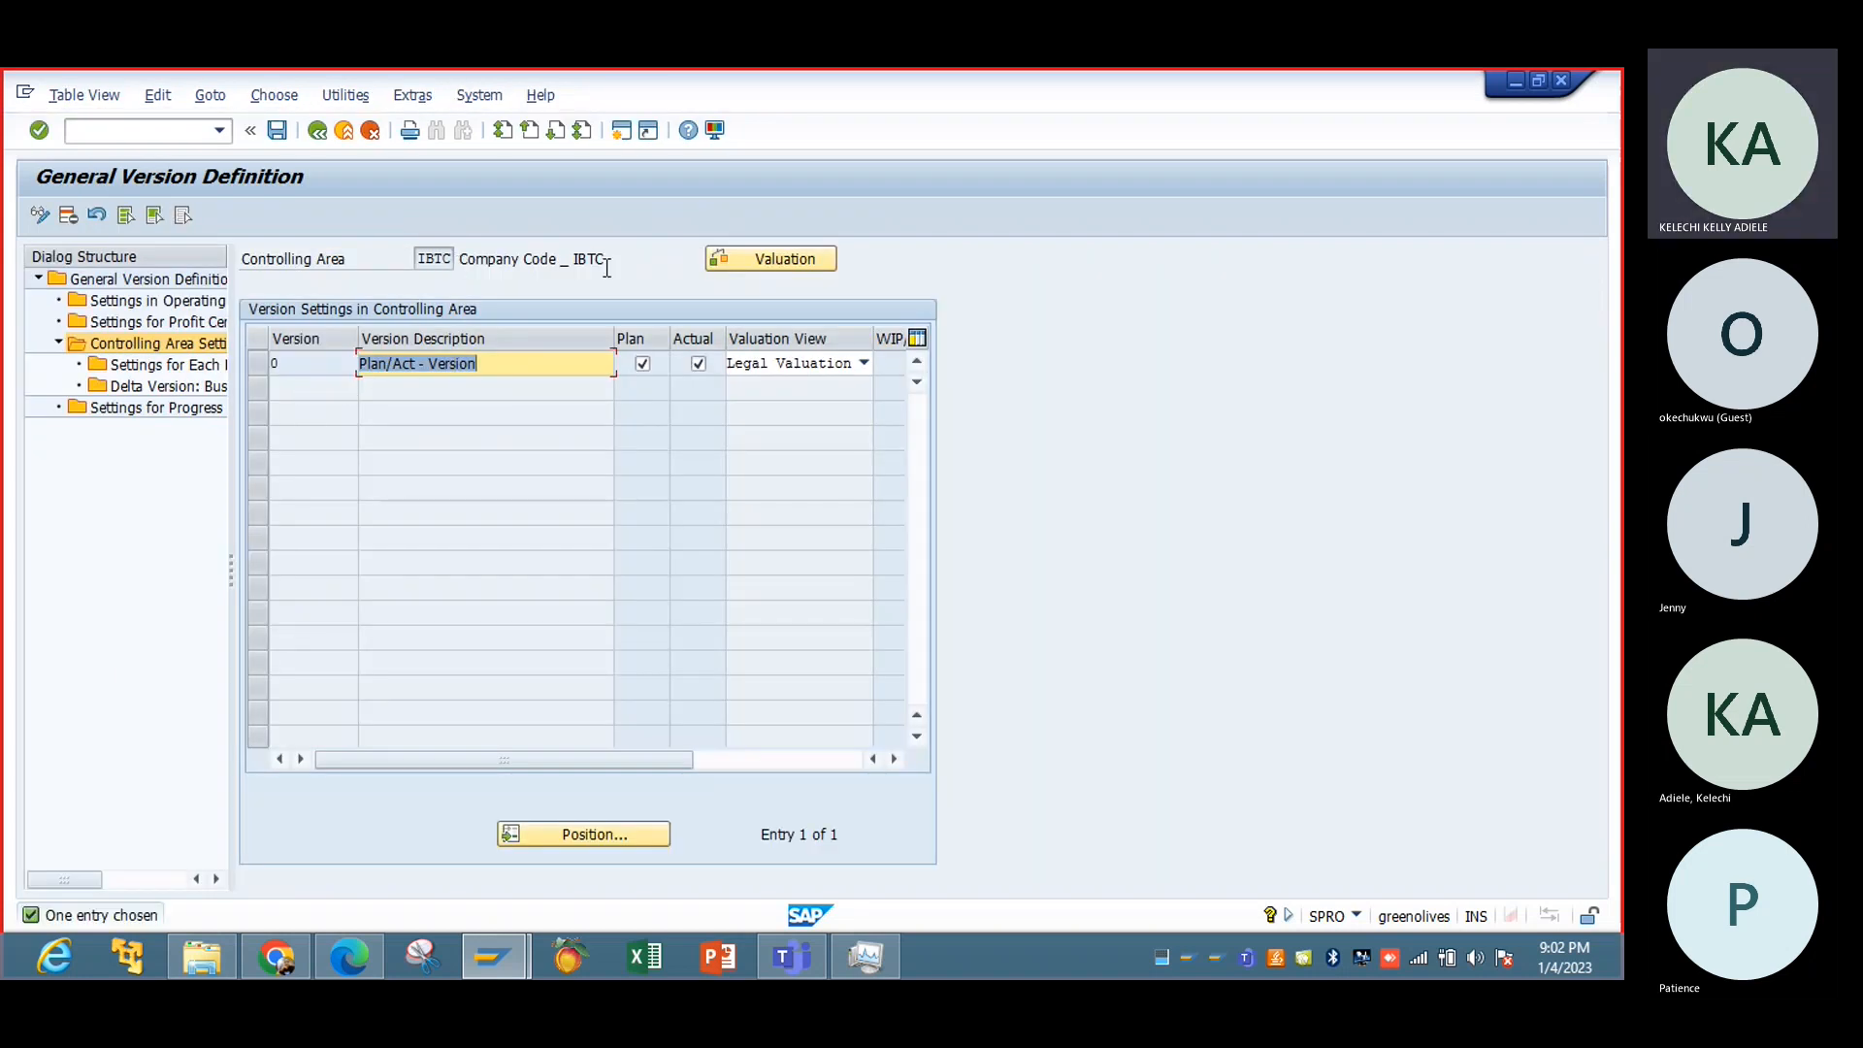
Step: Save the version 0 settings of controlling area IBTC to customizing request G03K900862
click(276, 363)
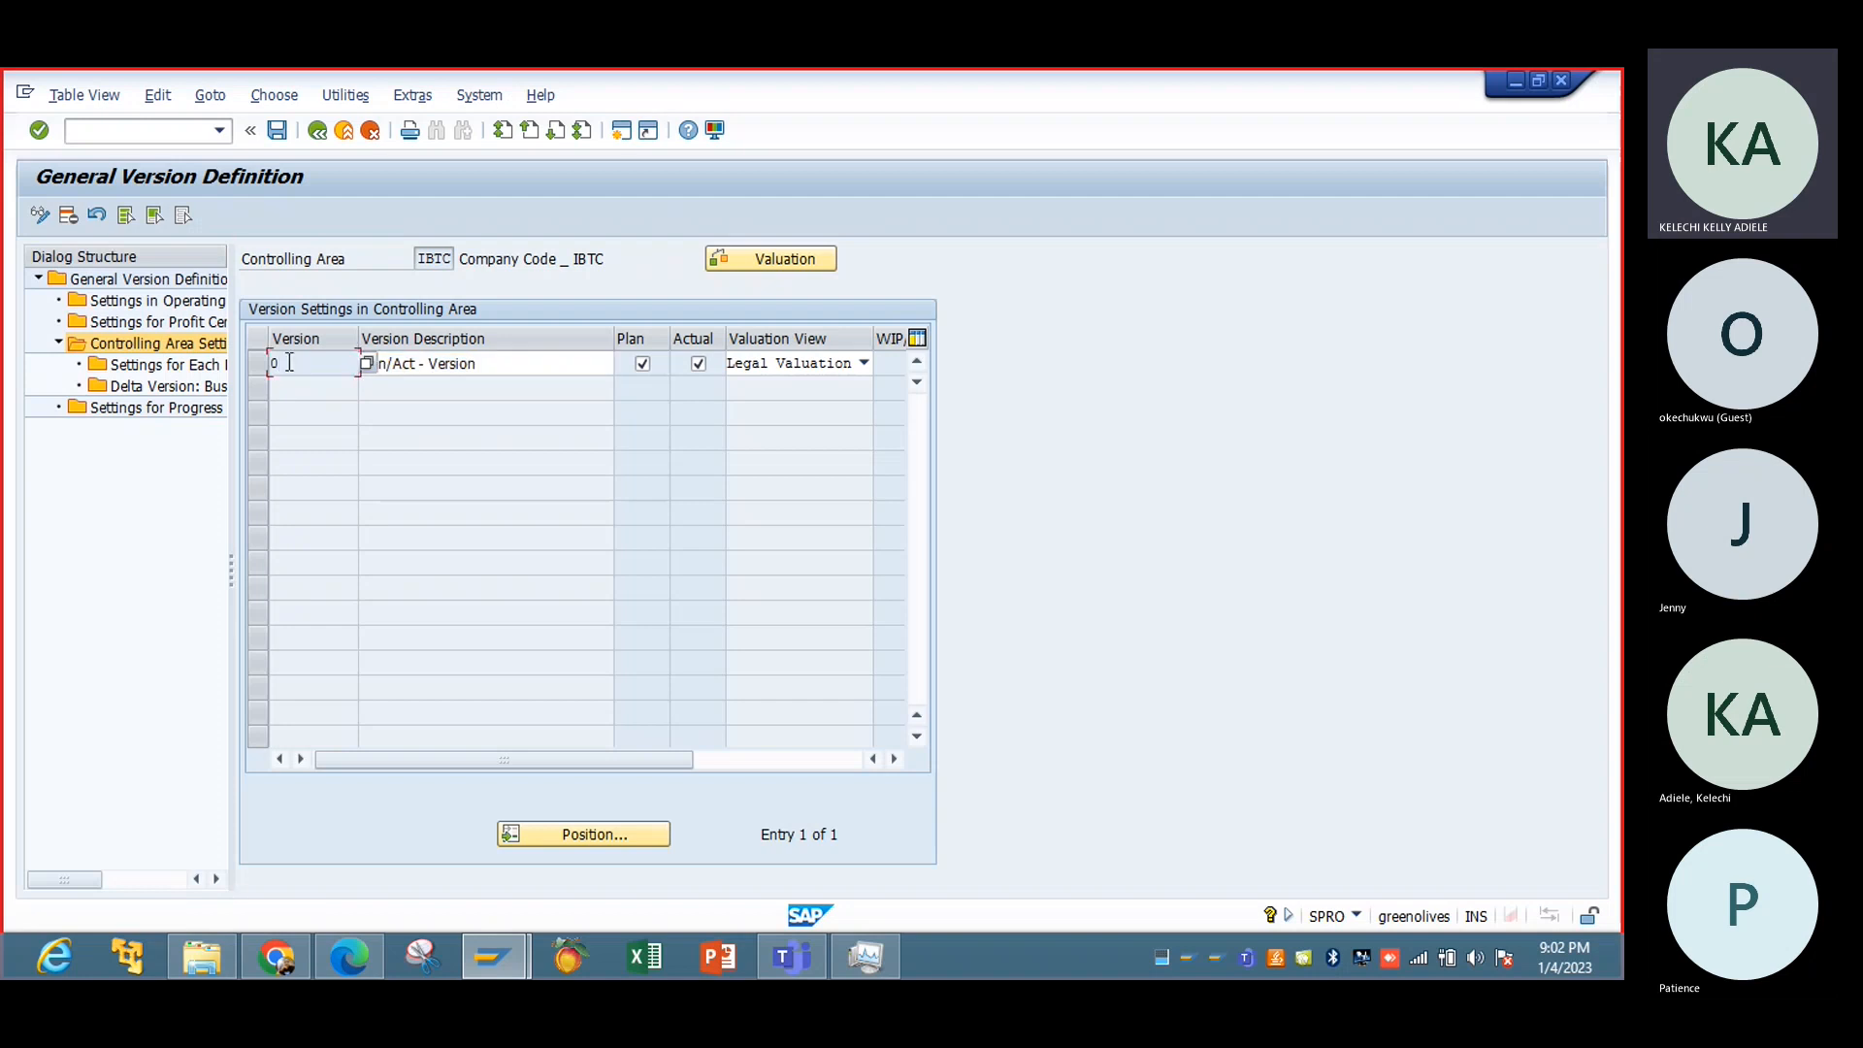
double_click(289, 363)
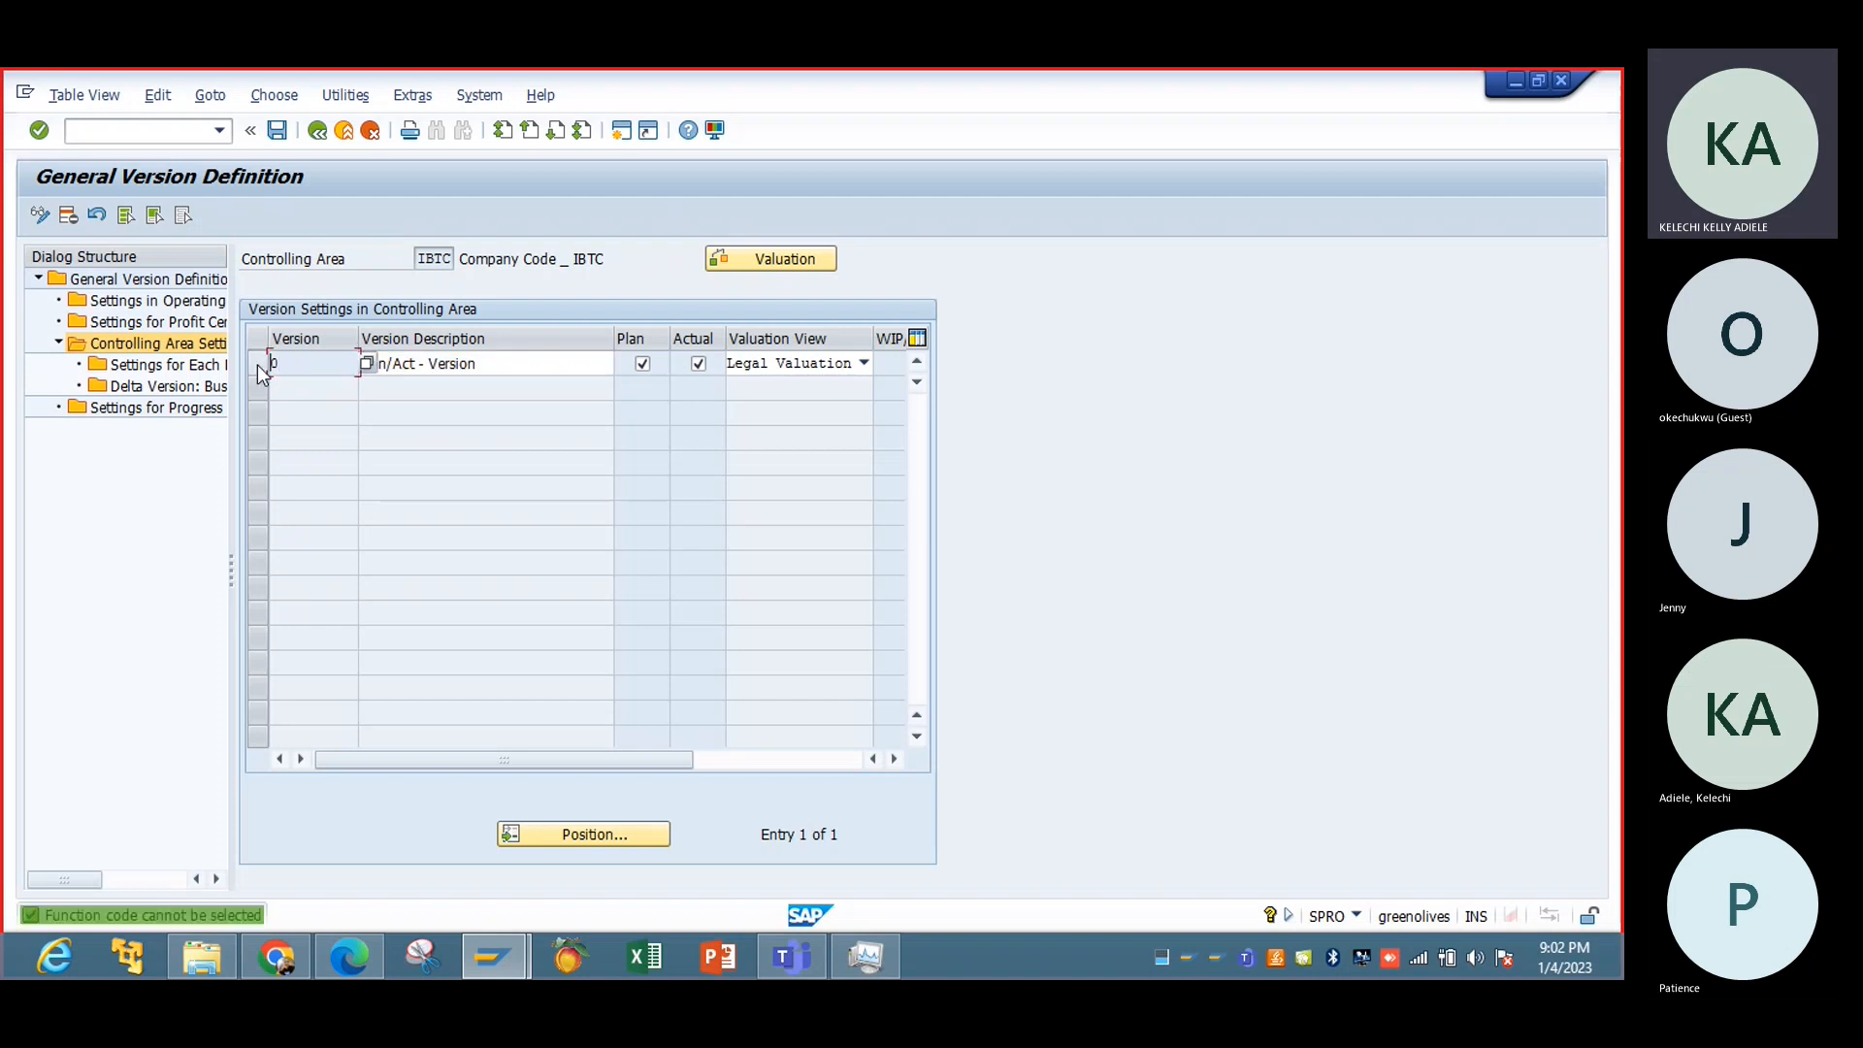
click(277, 130)
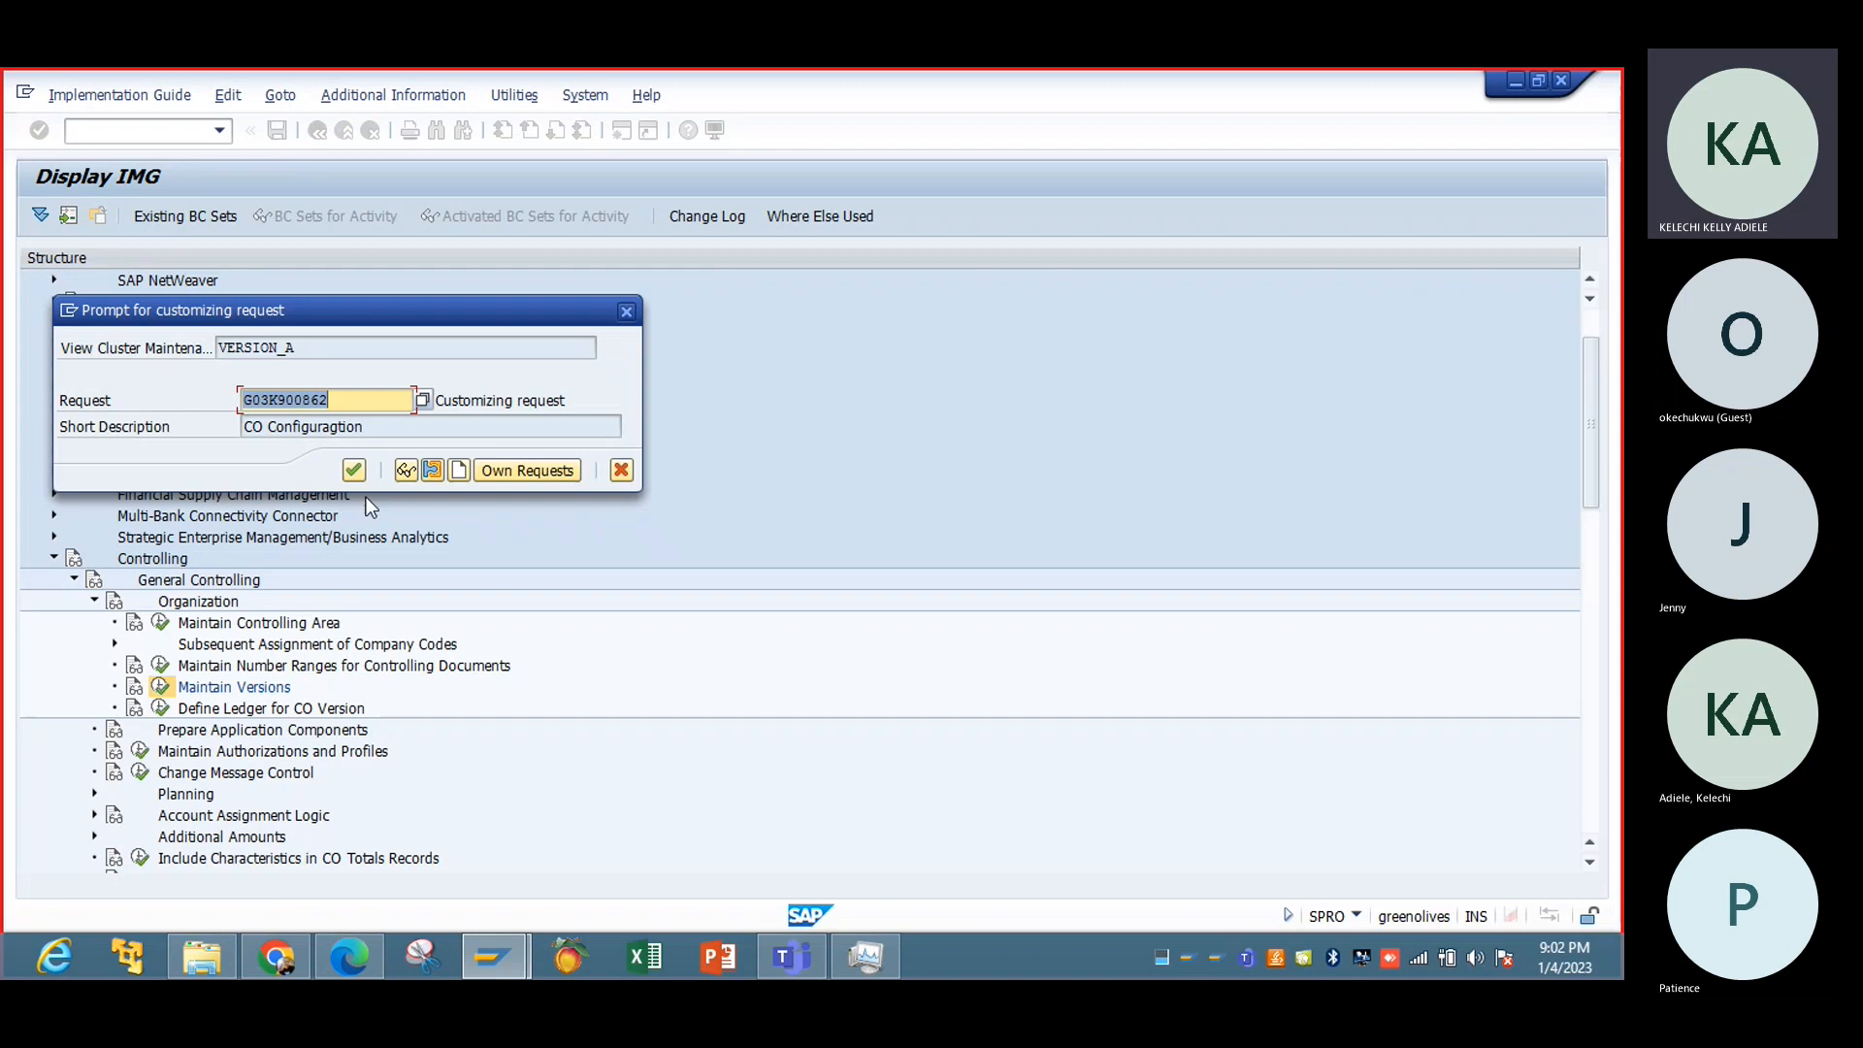
click(355, 471)
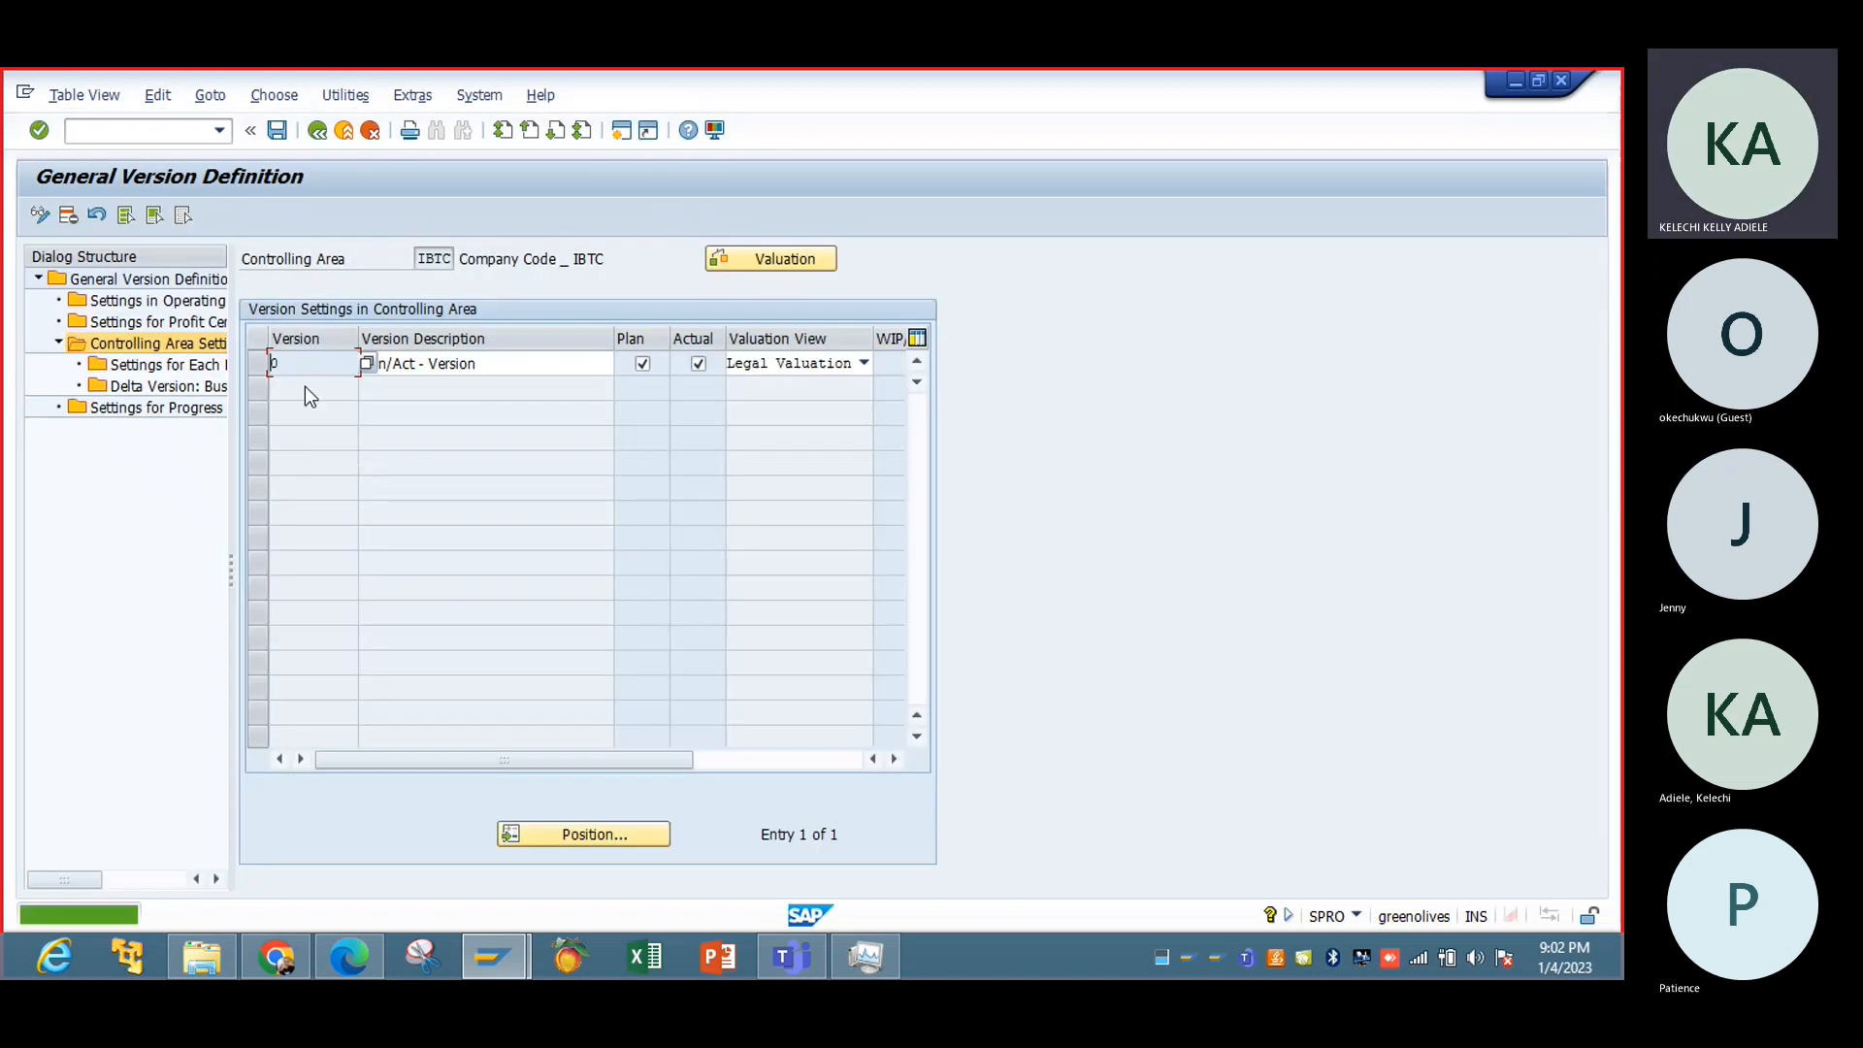
Step: Open the 2023 details in the fiscal year settings of version 0, accepting background processing and dismissing the print dialog
click(258, 363)
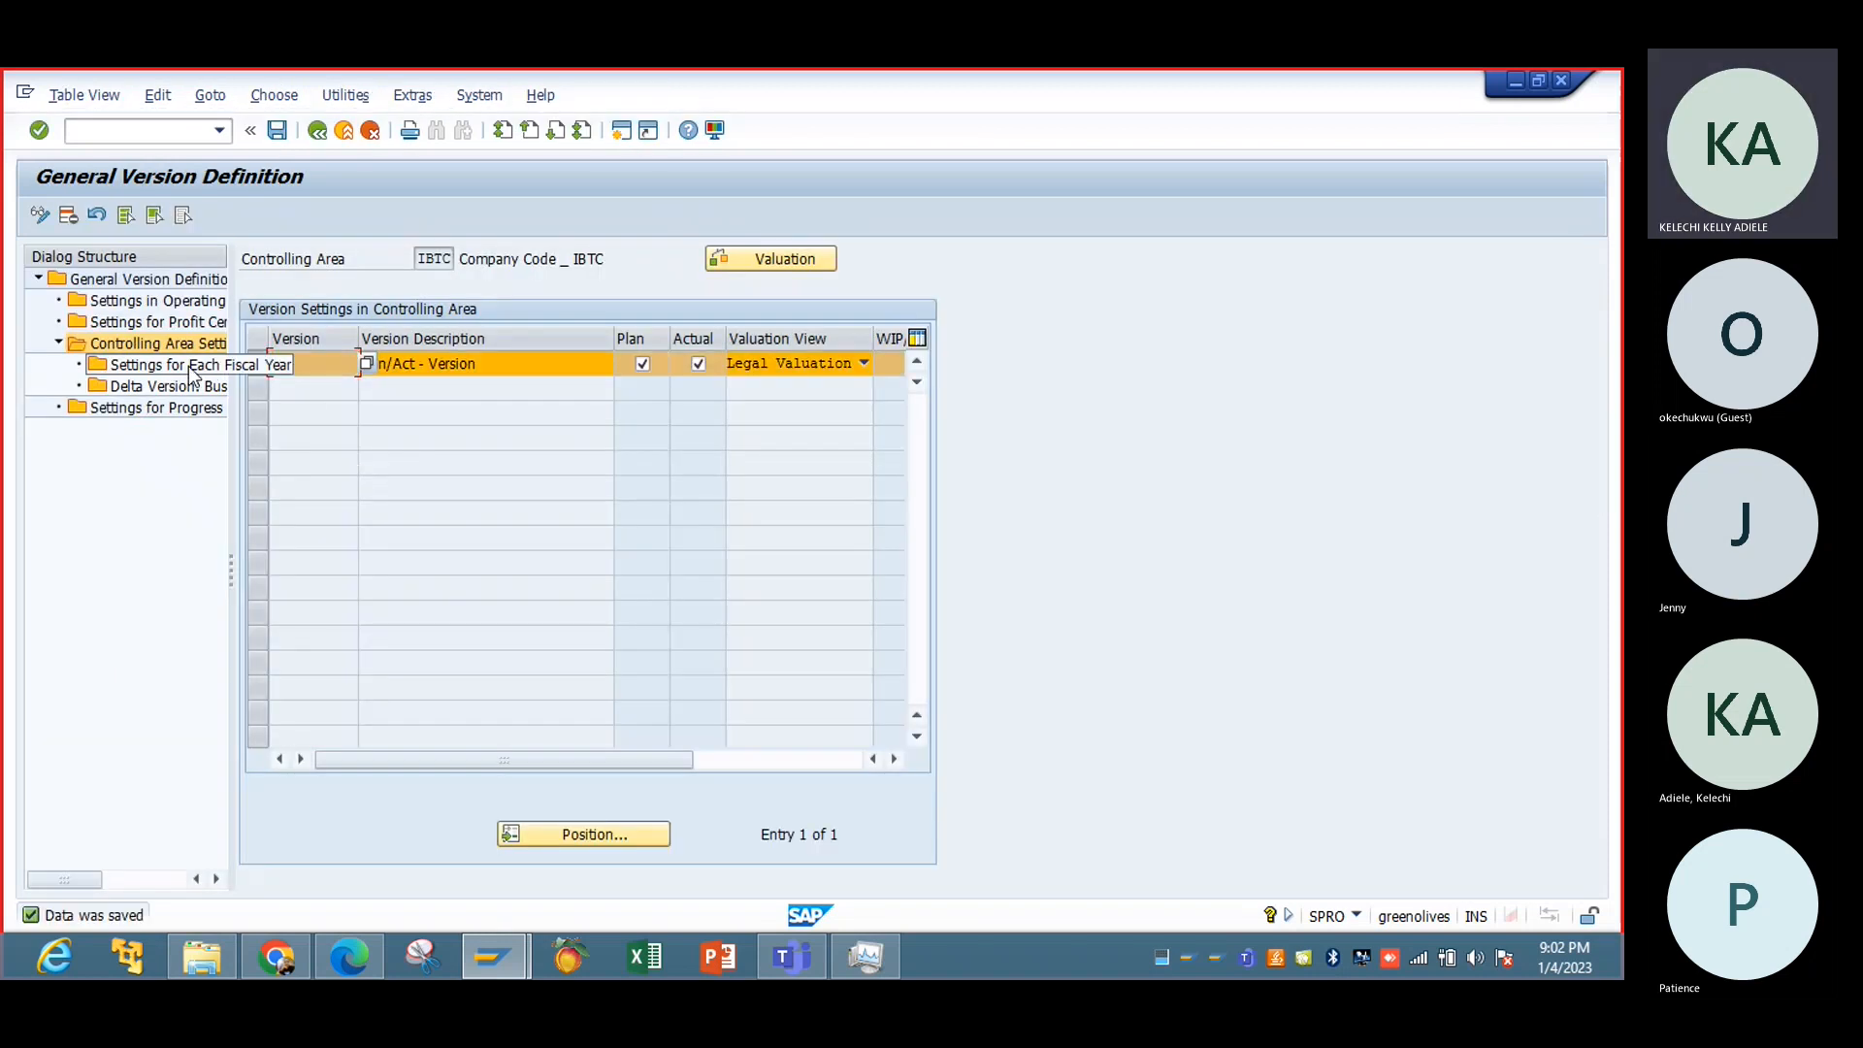
double_click(191, 369)
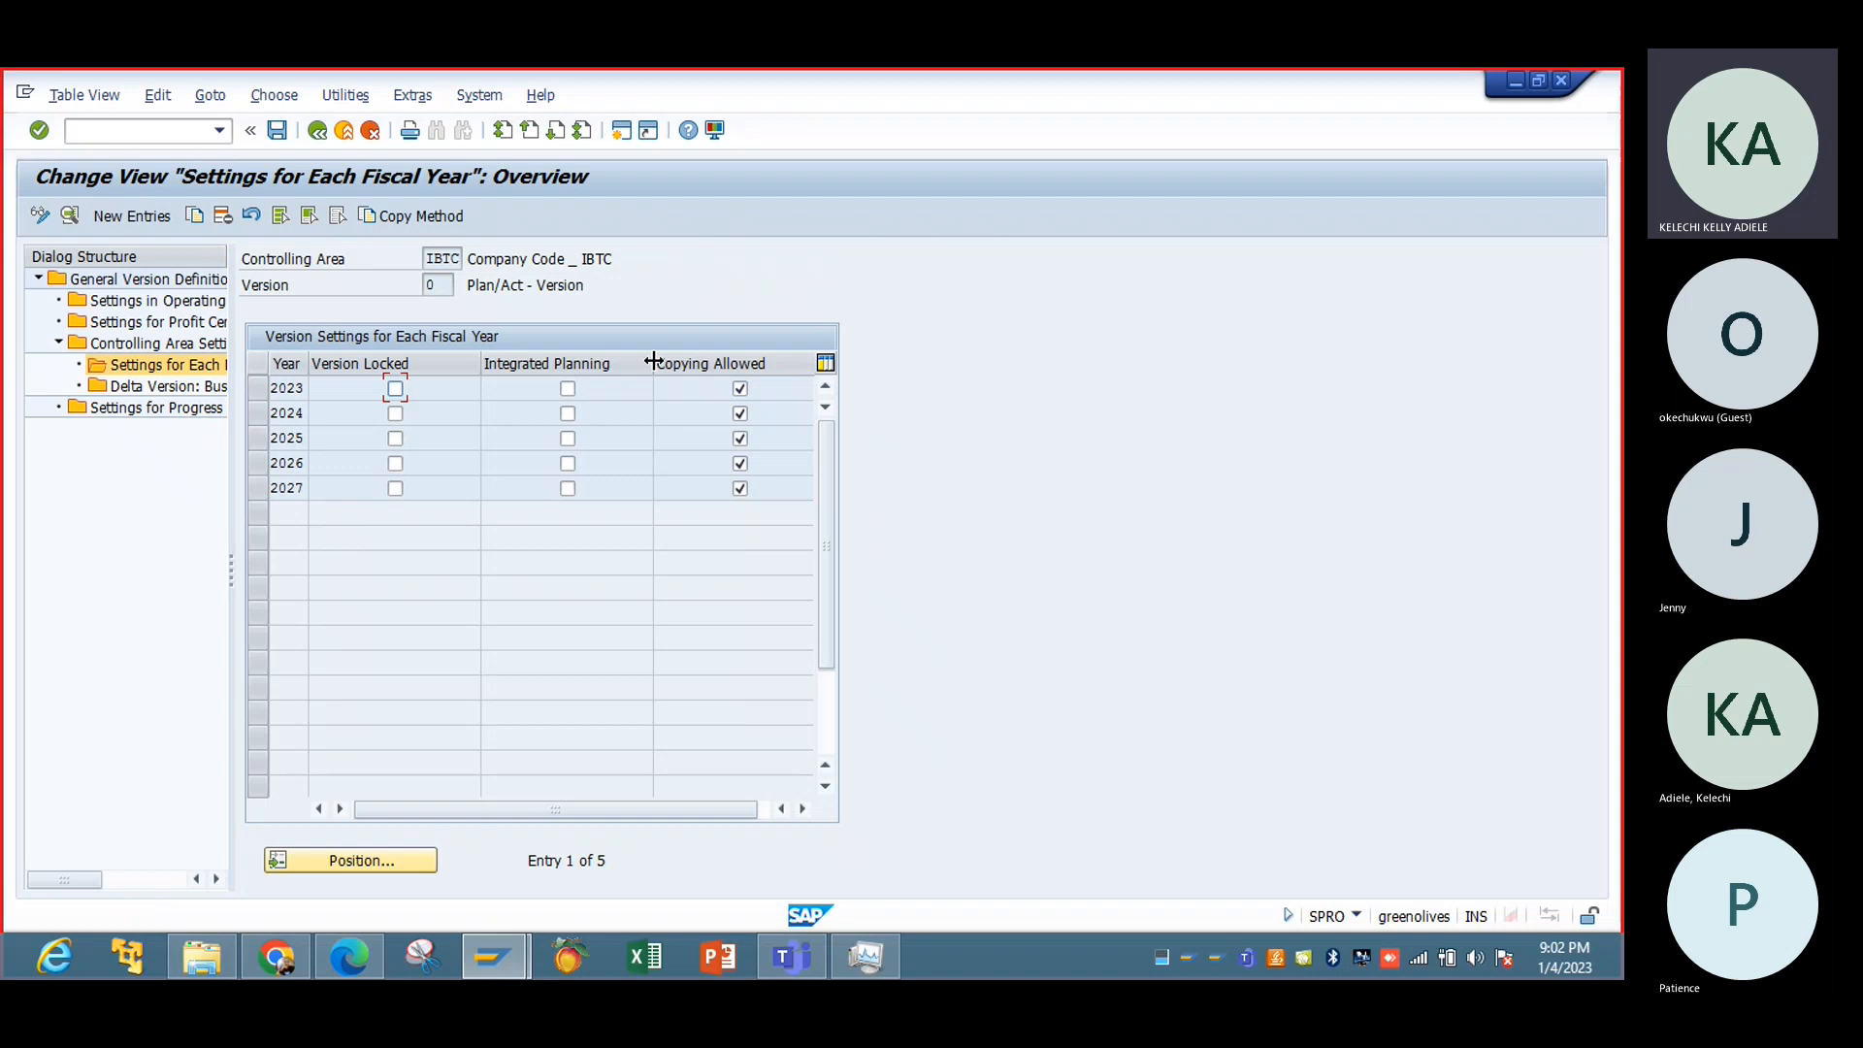
click(568, 391)
double_click(286, 394)
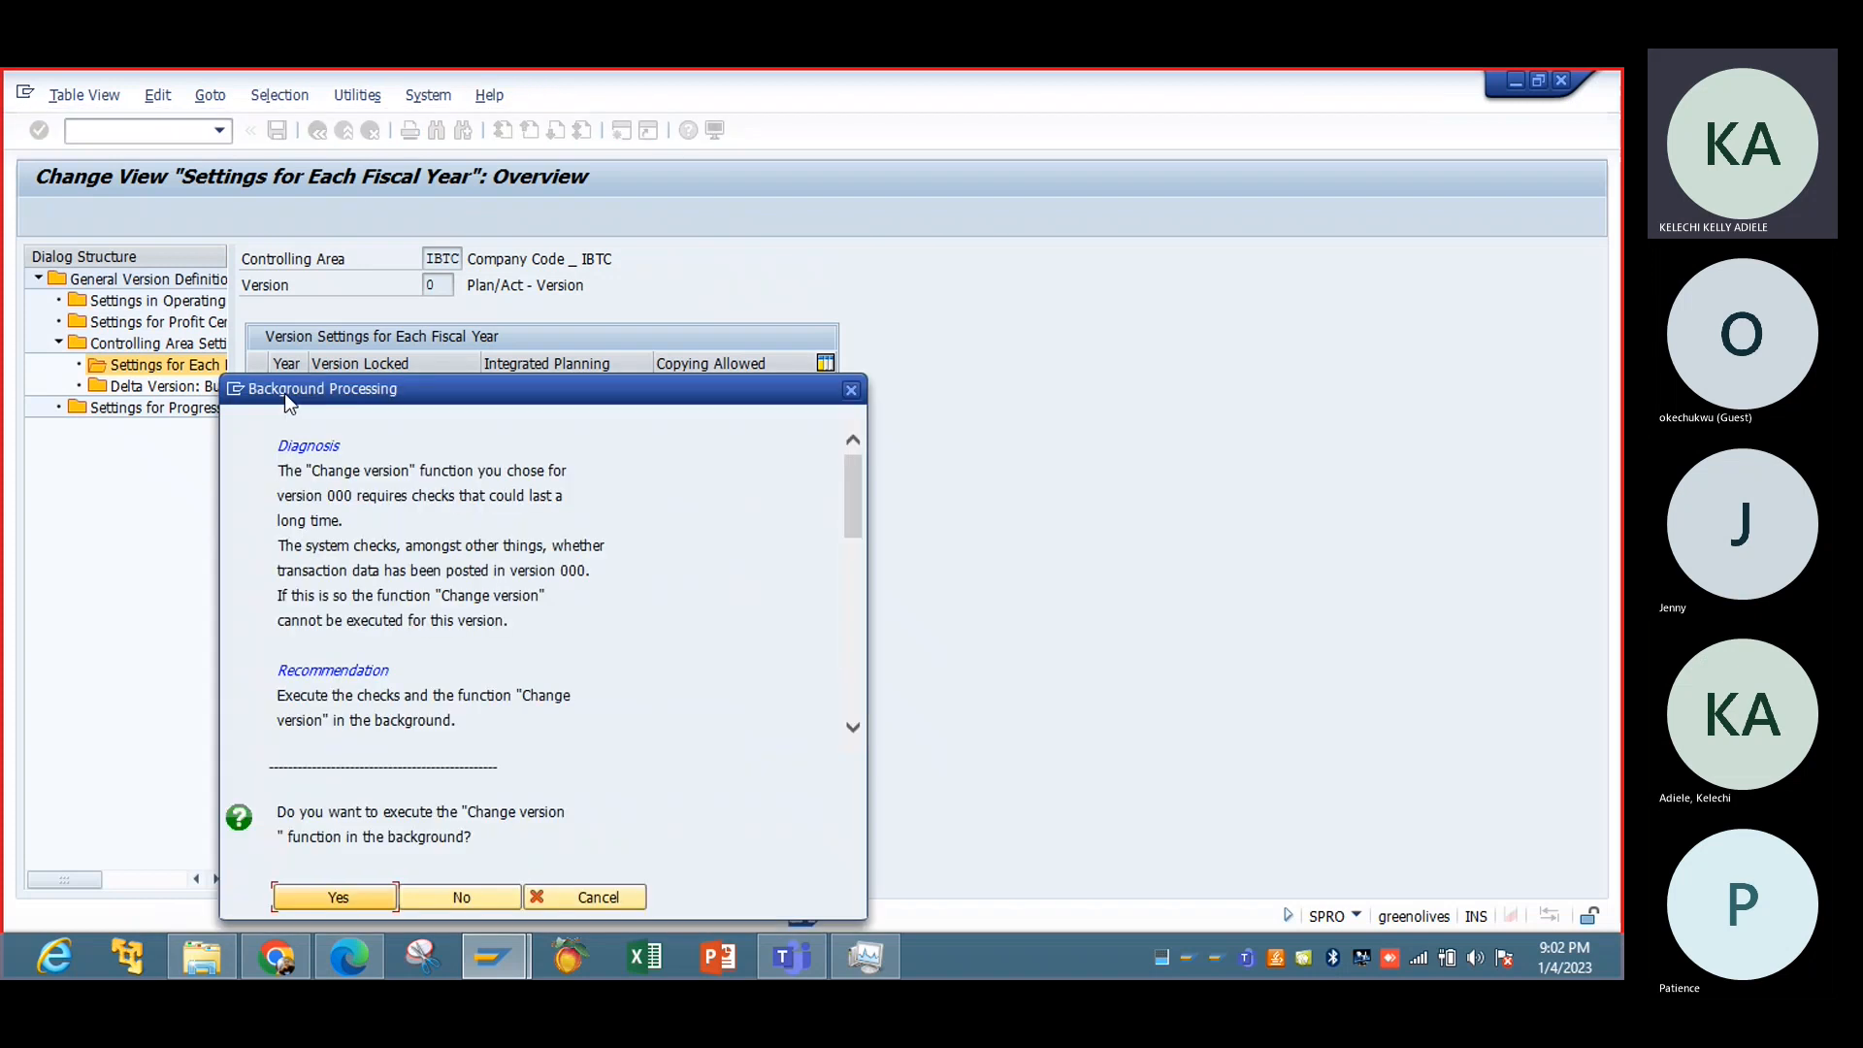
click(361, 889)
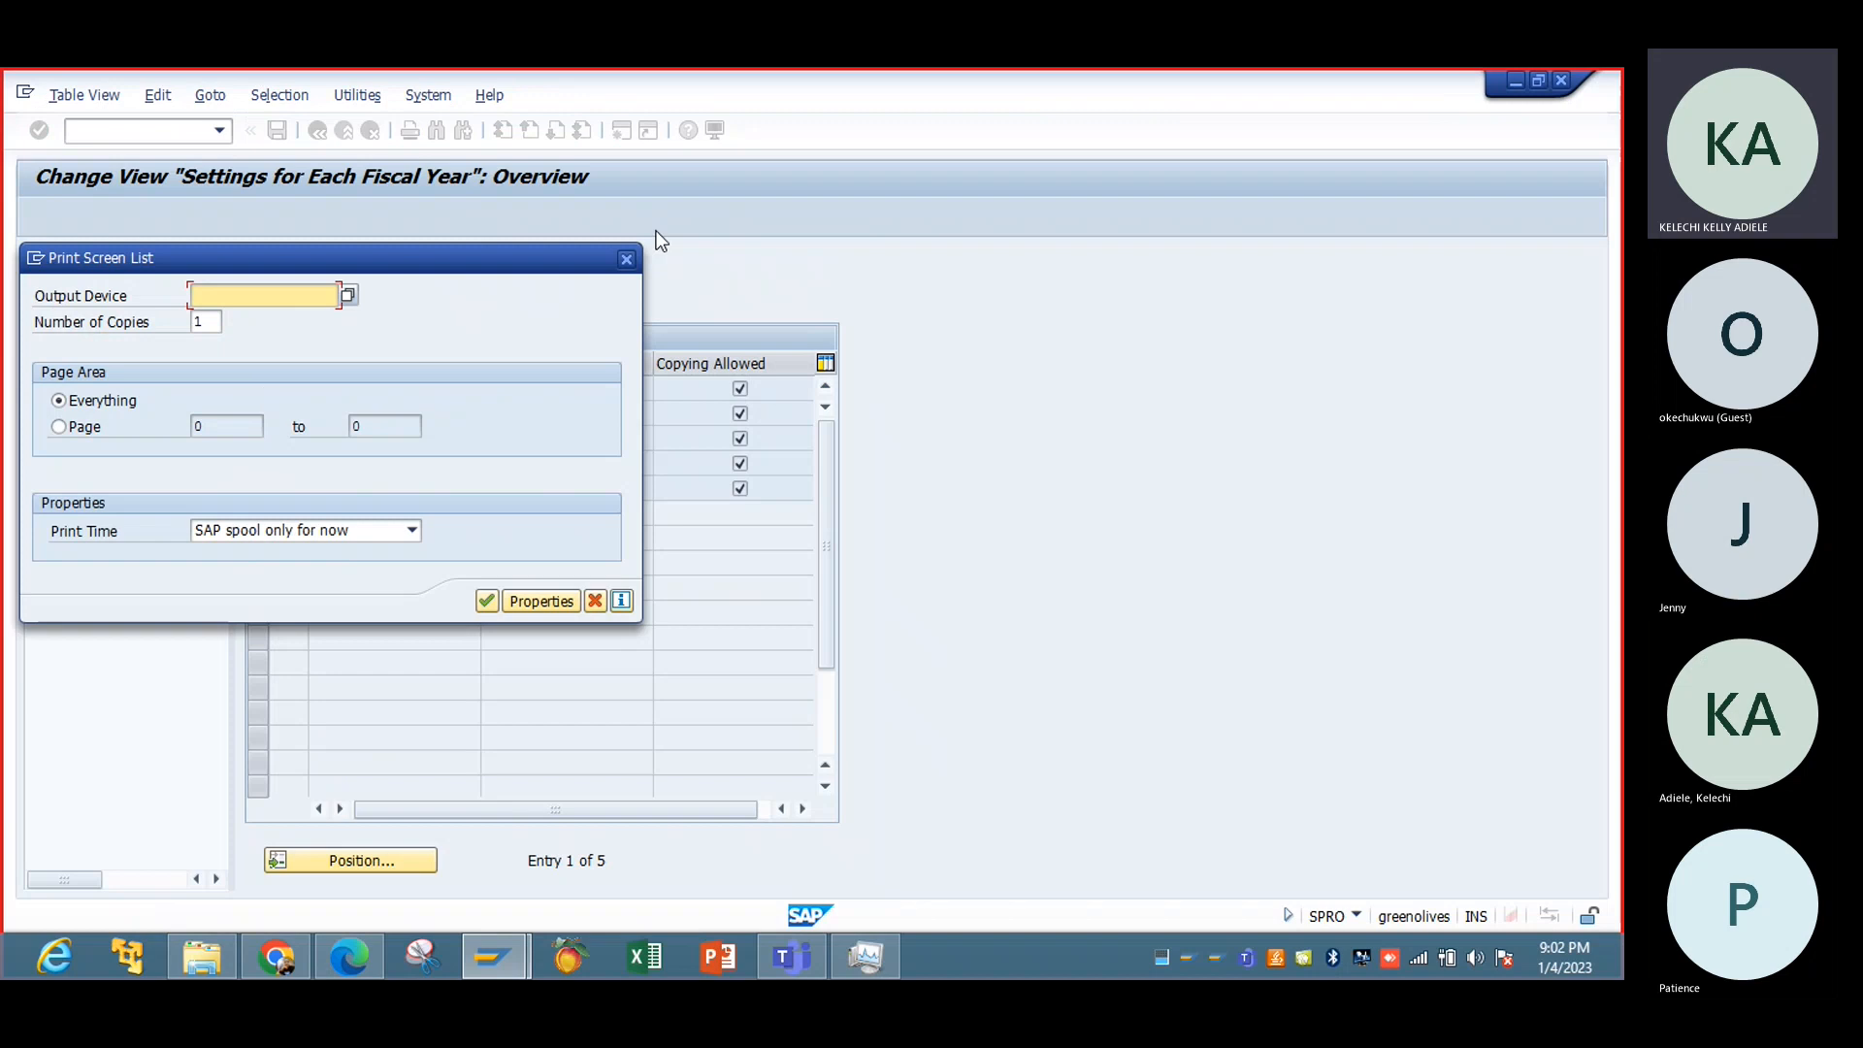
click(626, 260)
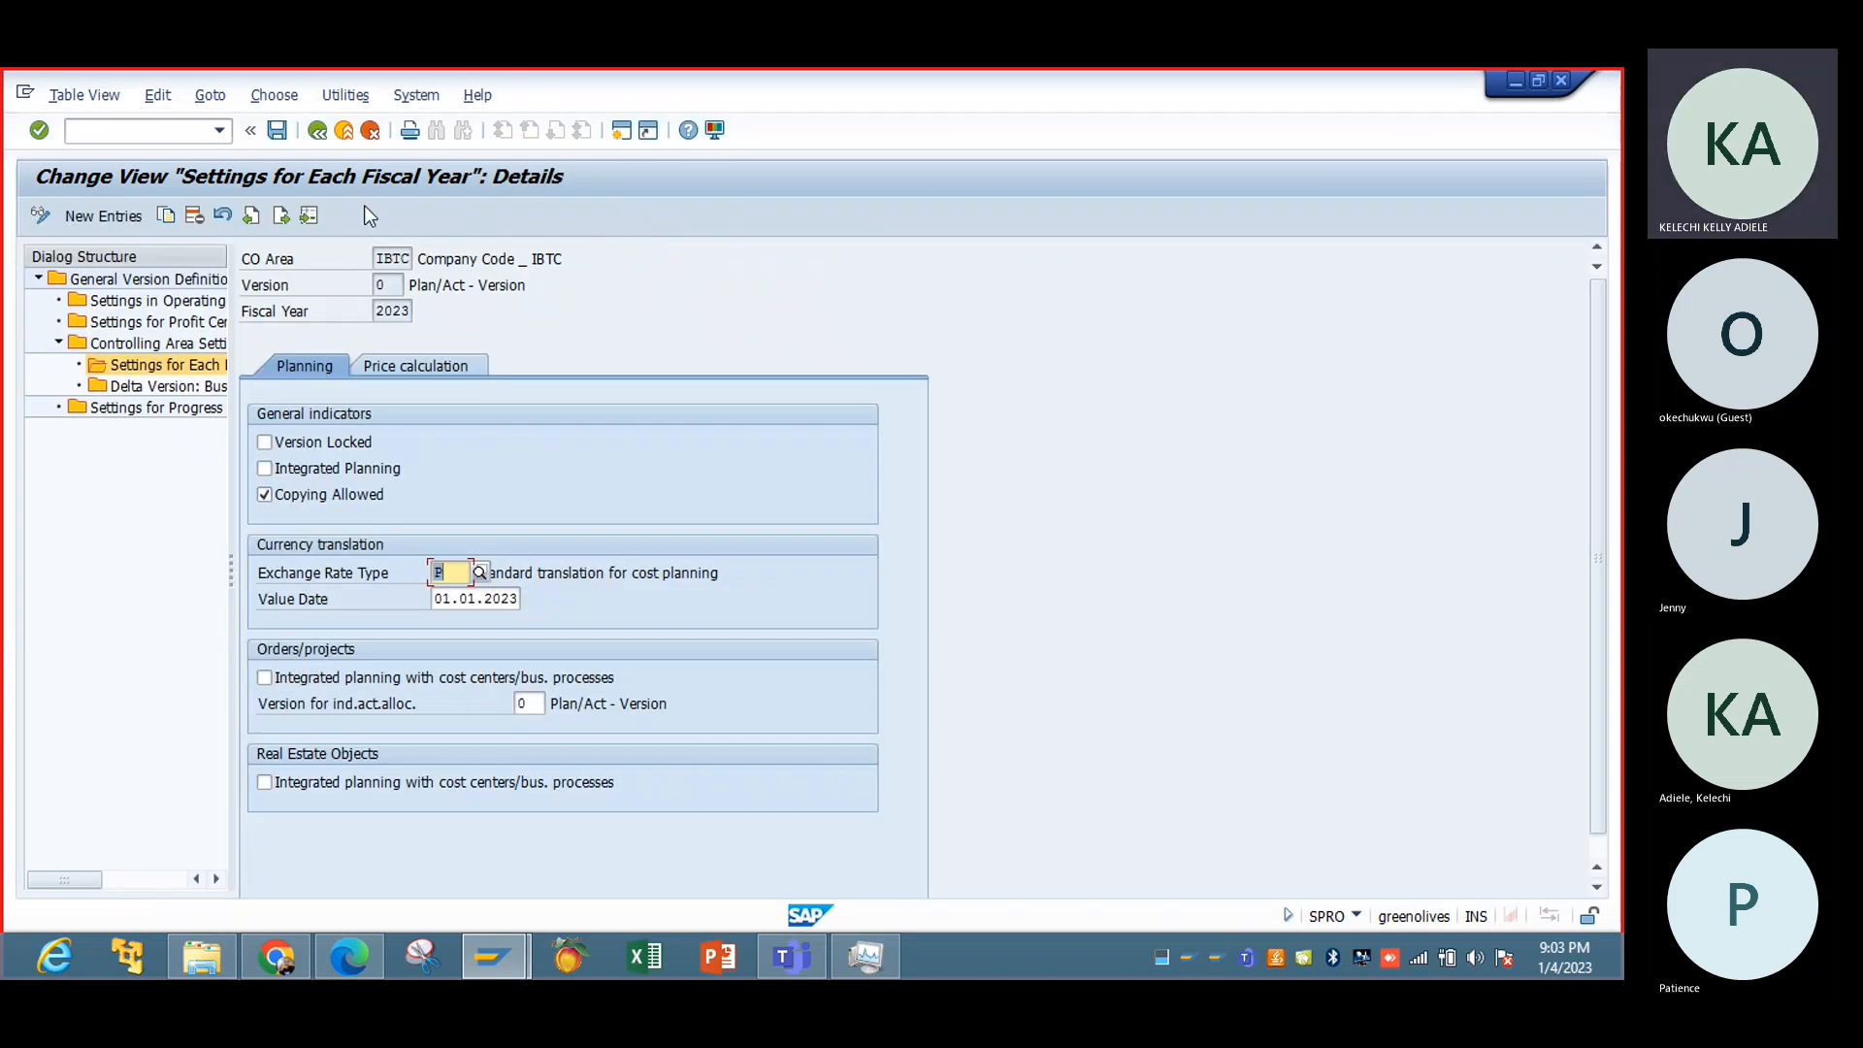
Step: Enable Integrated Planning and the orders/projects integrated planning with cost centers for fiscal year 2023, and save the settings
click(333, 471)
click(439, 683)
click(278, 130)
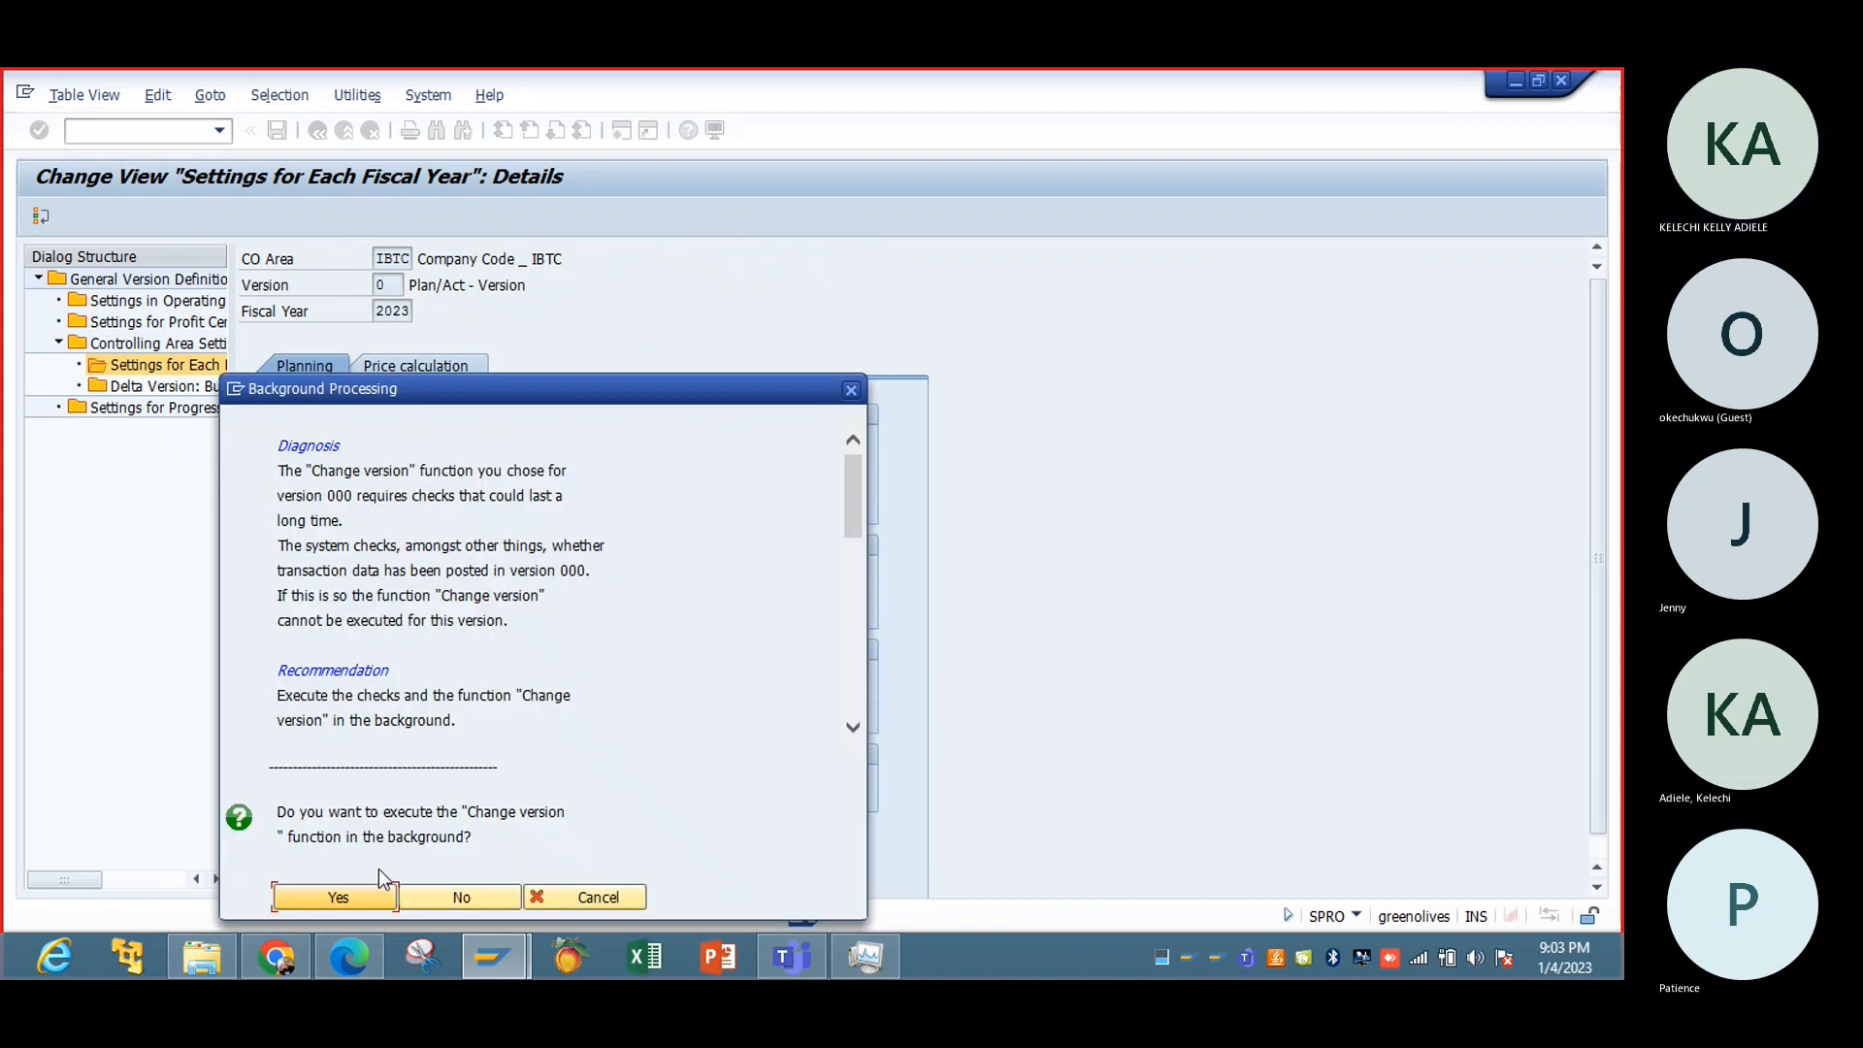
Step: Execute the version change in the background, using lp01 as the output device for the print list
click(369, 889)
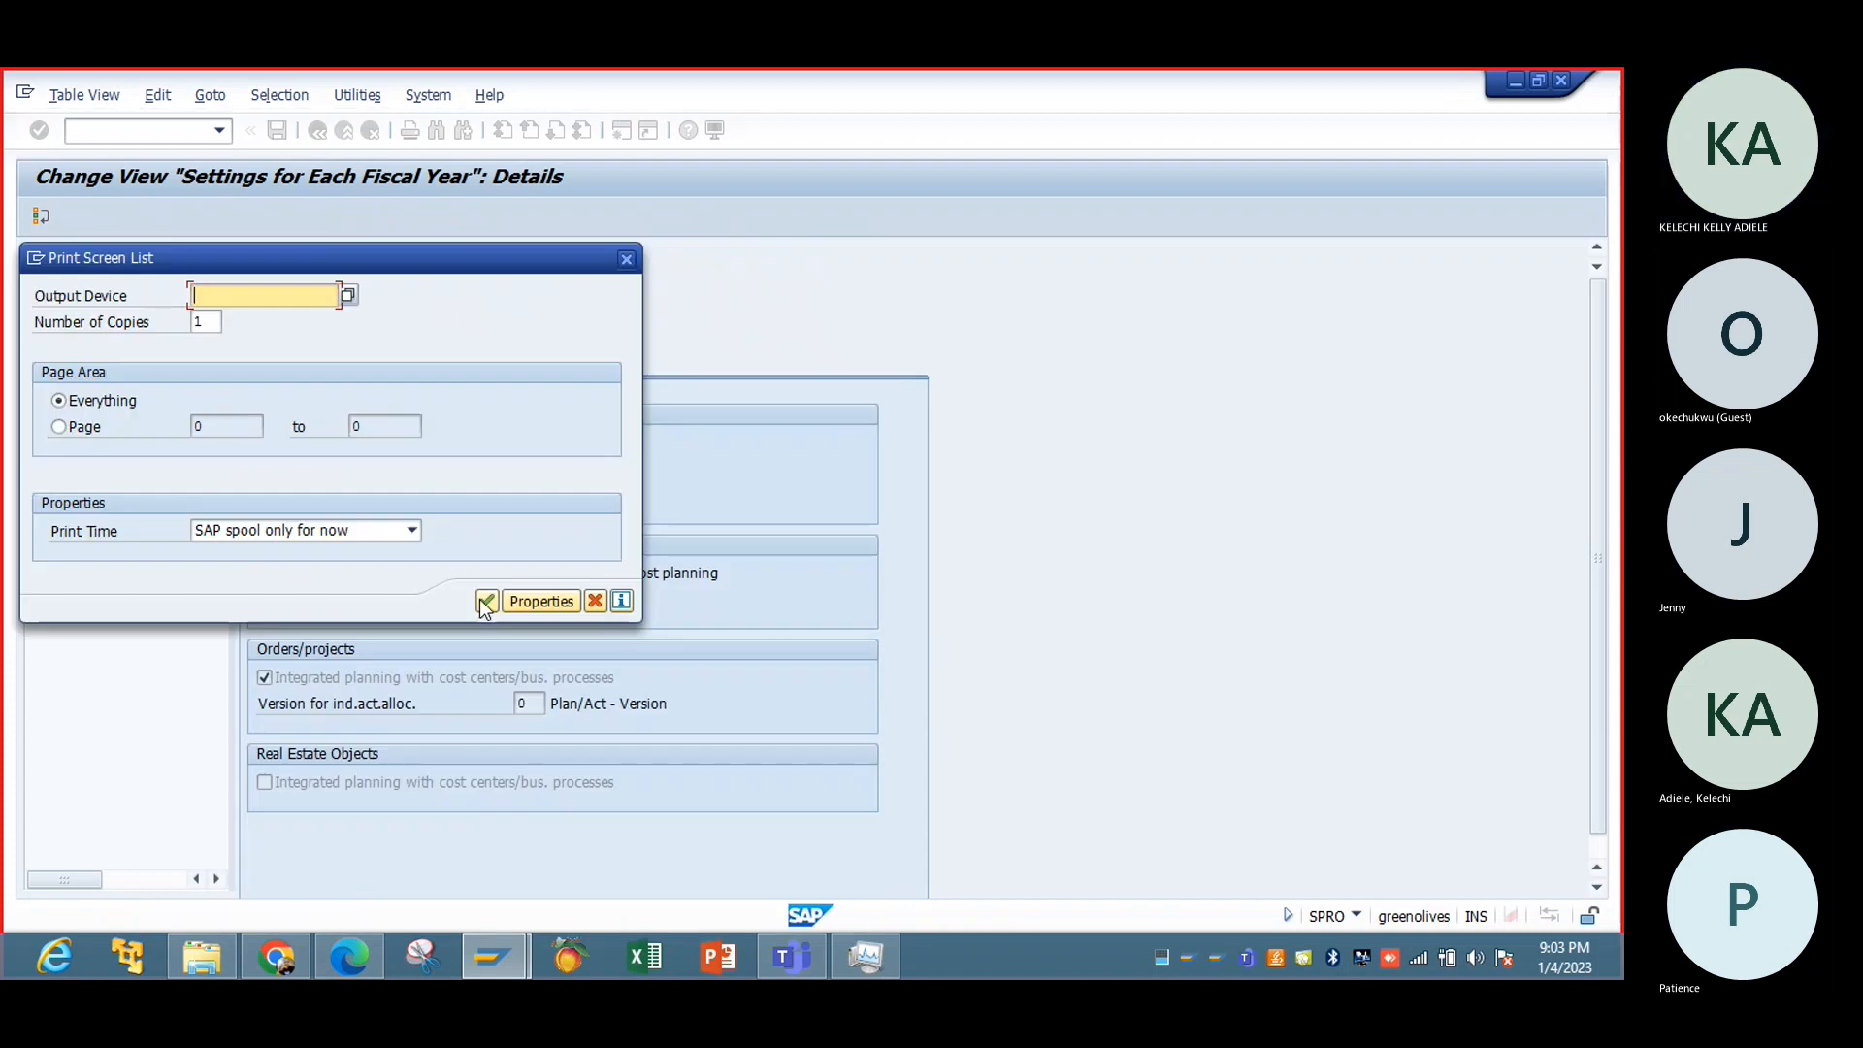
click(486, 603)
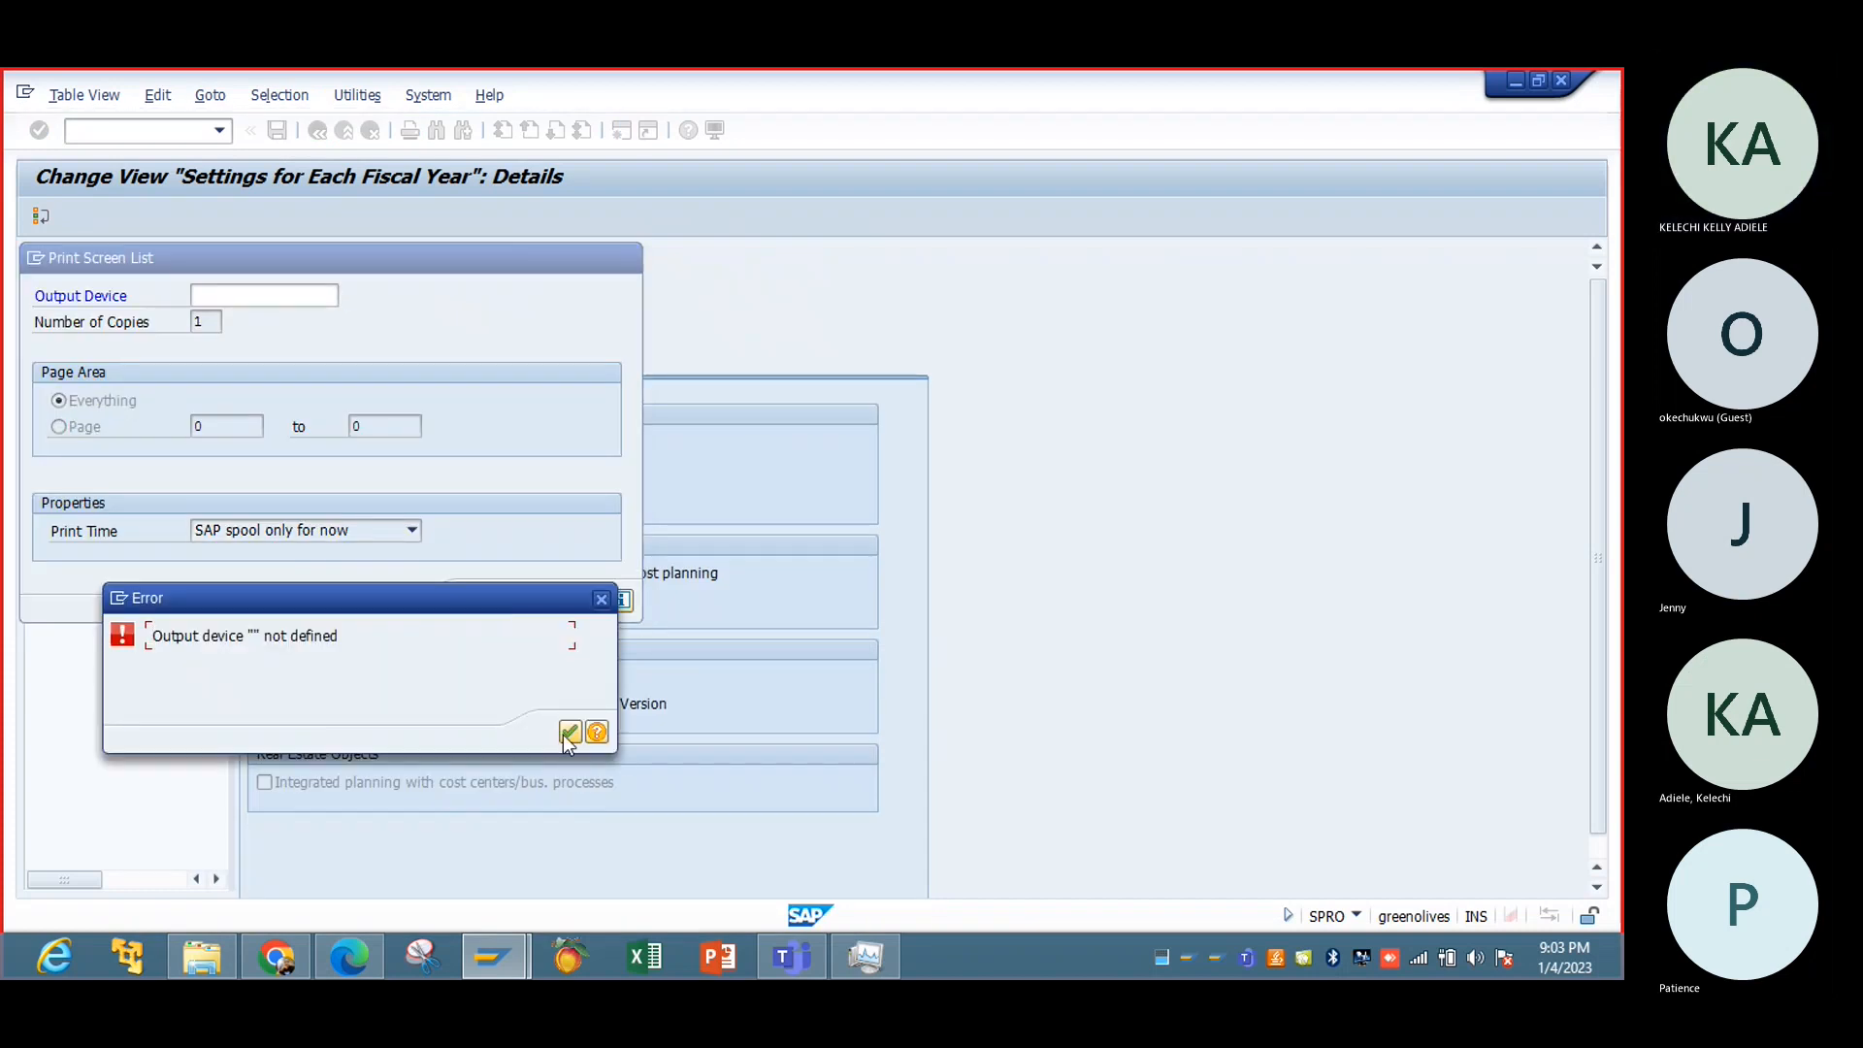
click(570, 734)
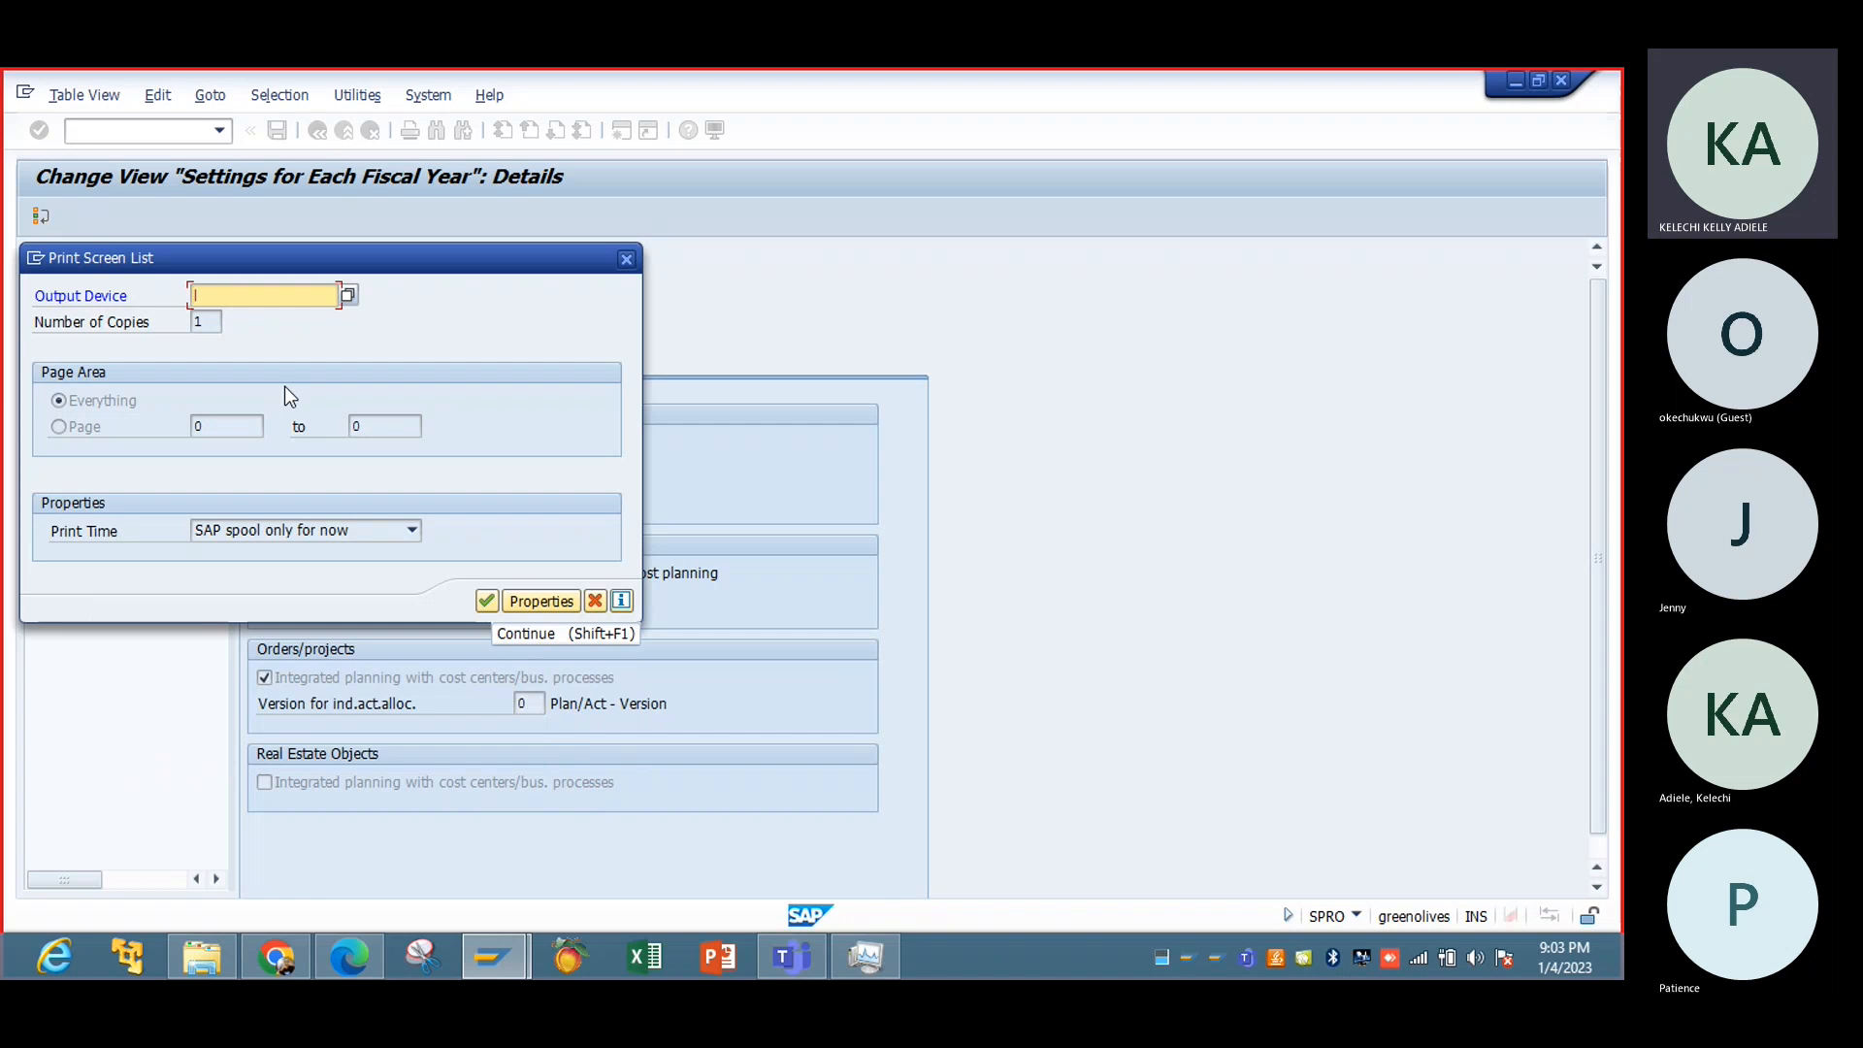
text(lp01)
key(Return)
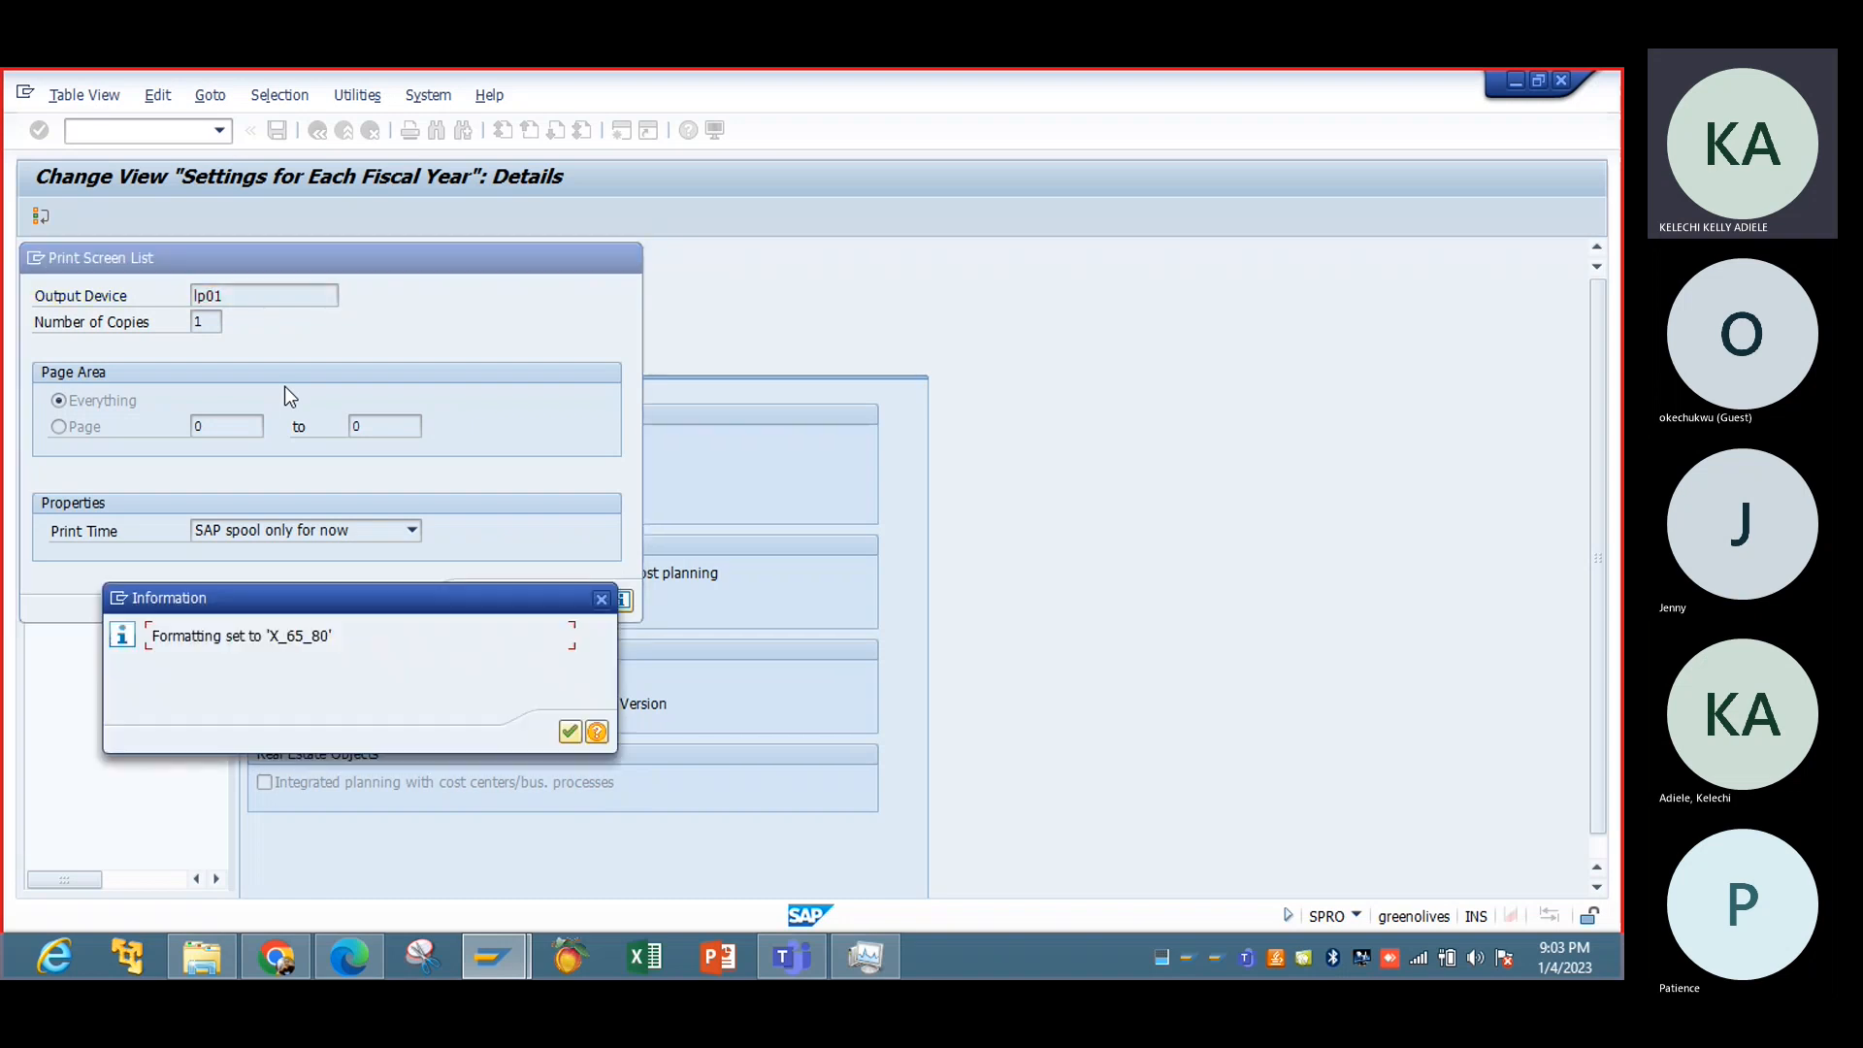
click(578, 735)
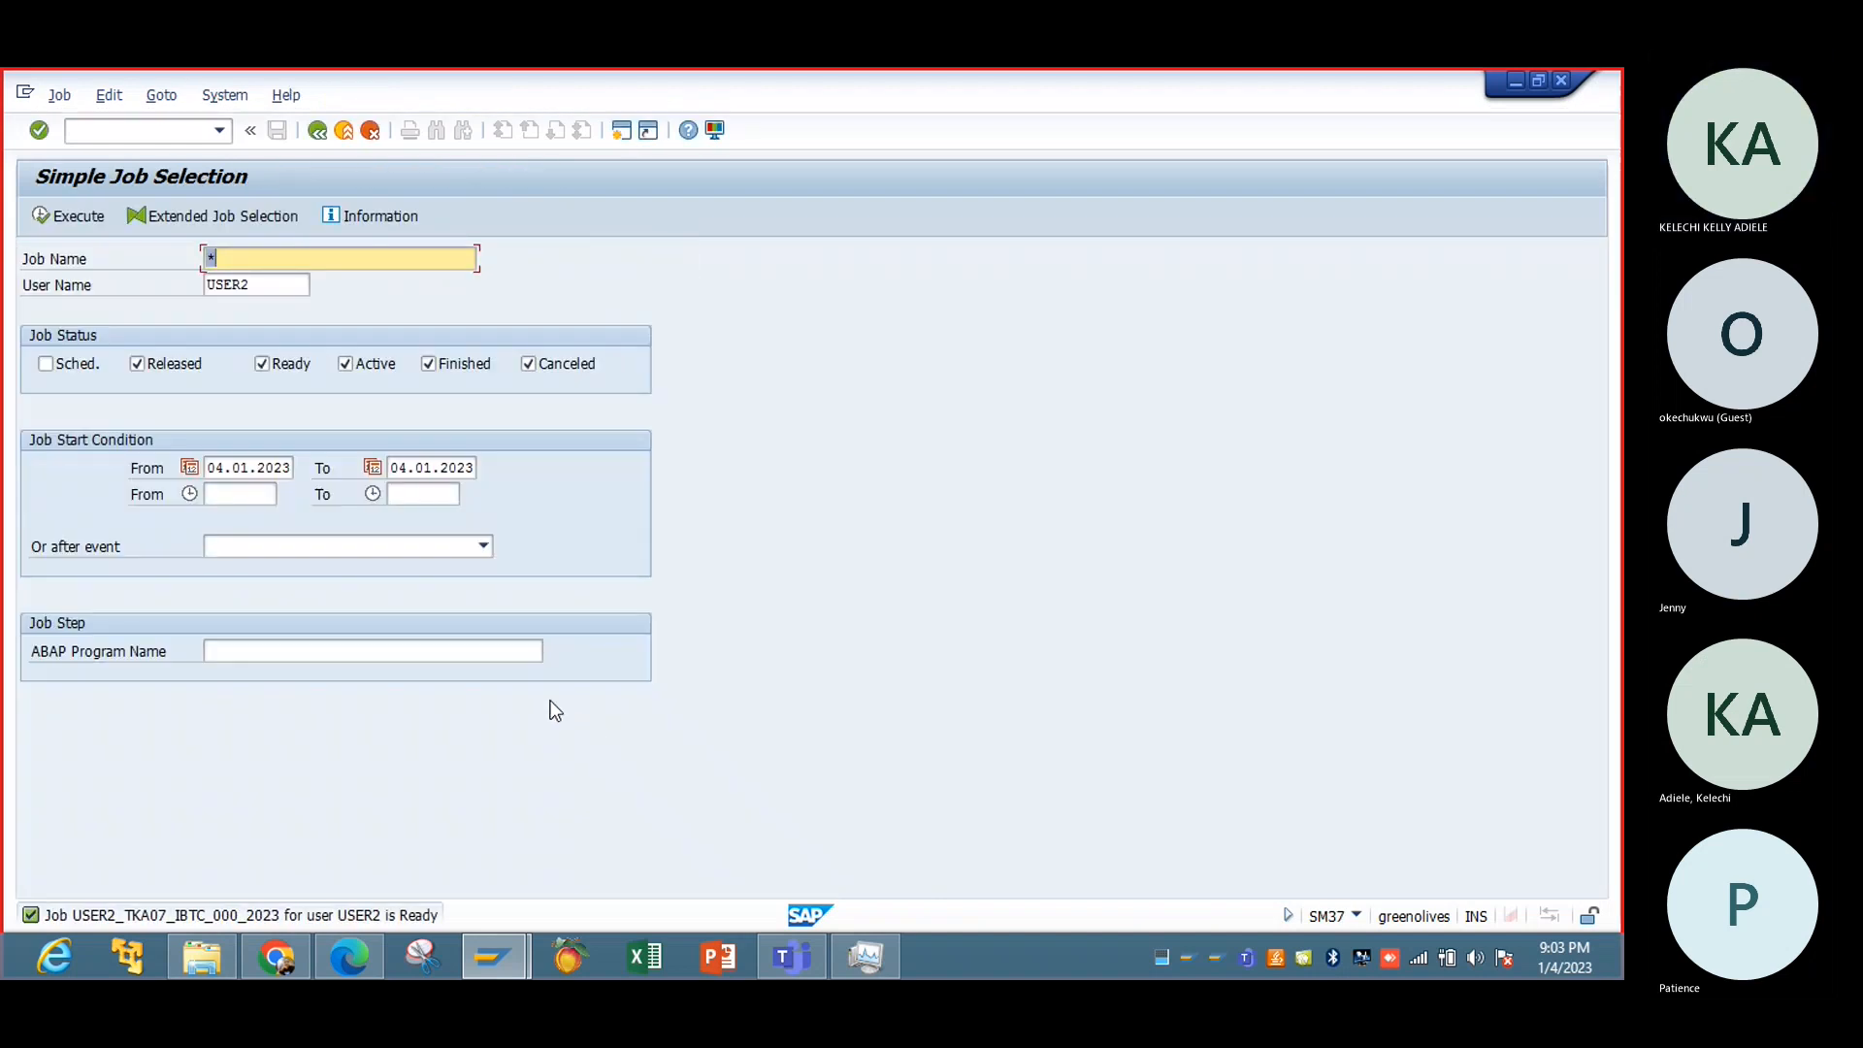
Step: Leave the job selection and reopen the implementation guide through transaction SPRO
click(319, 131)
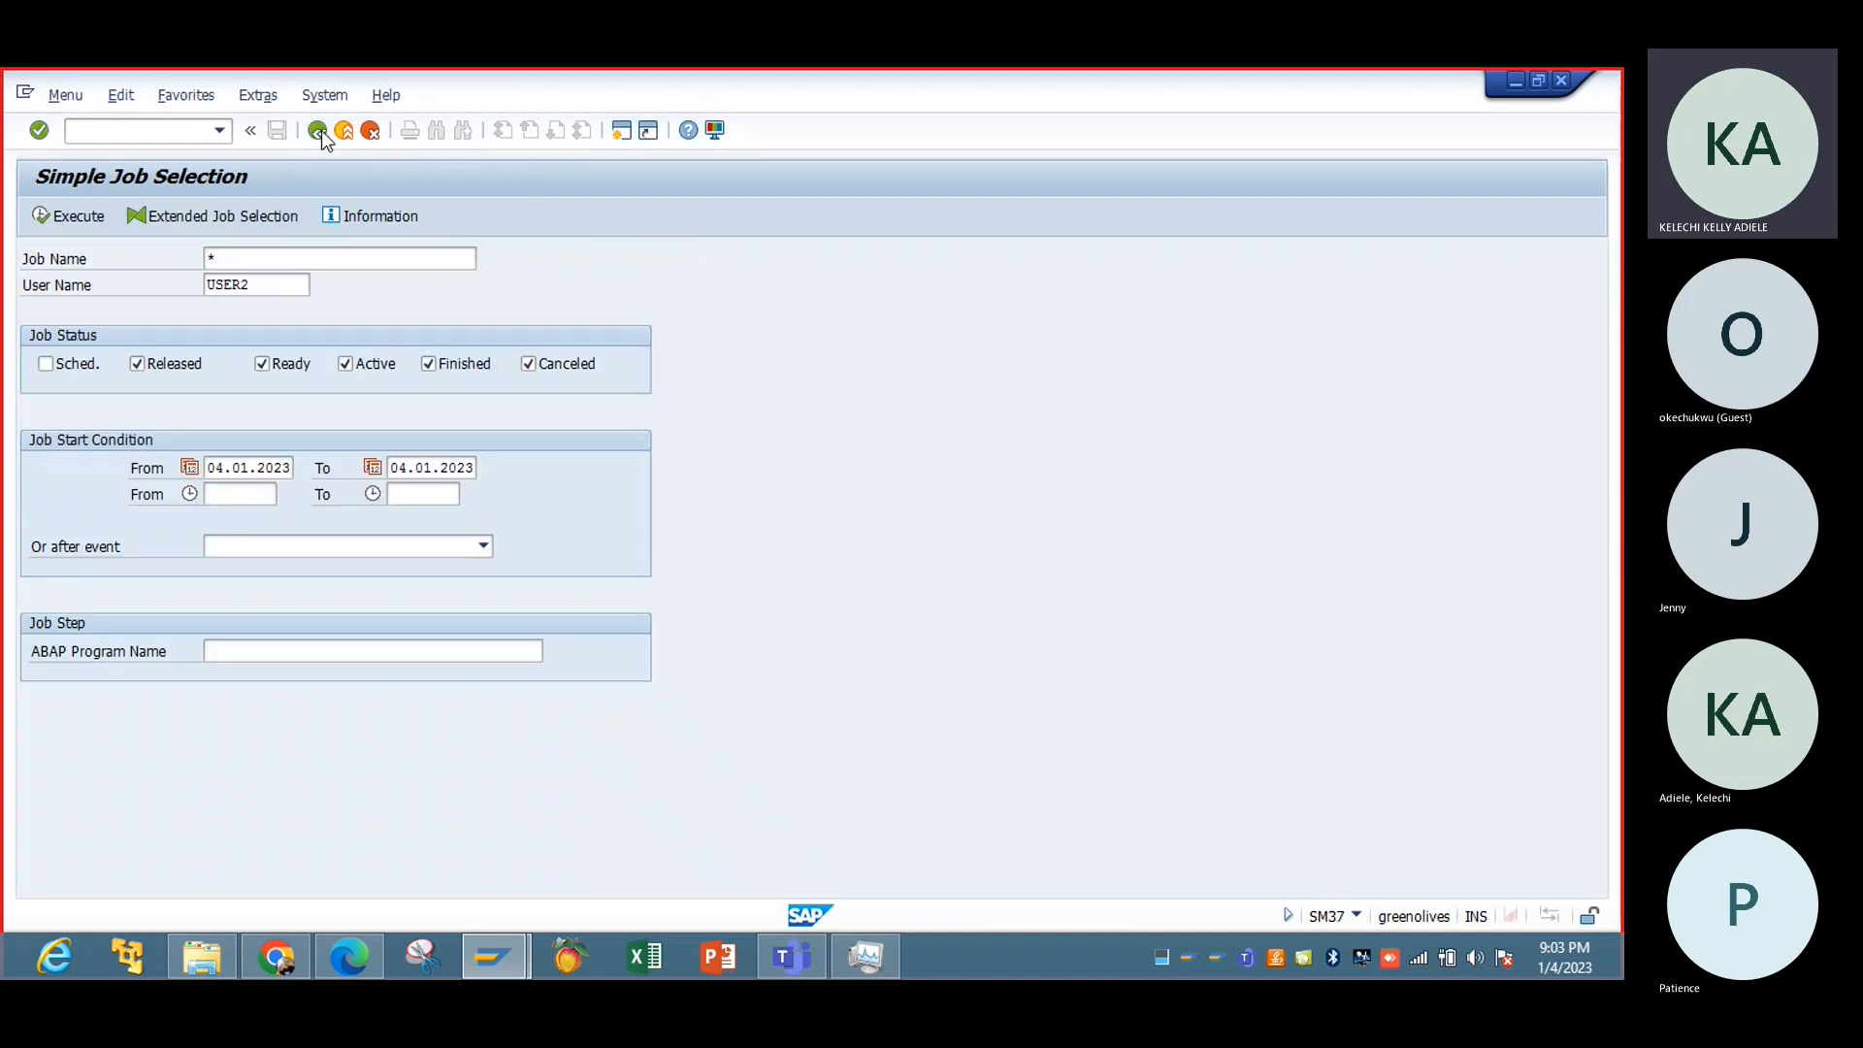
text(s)
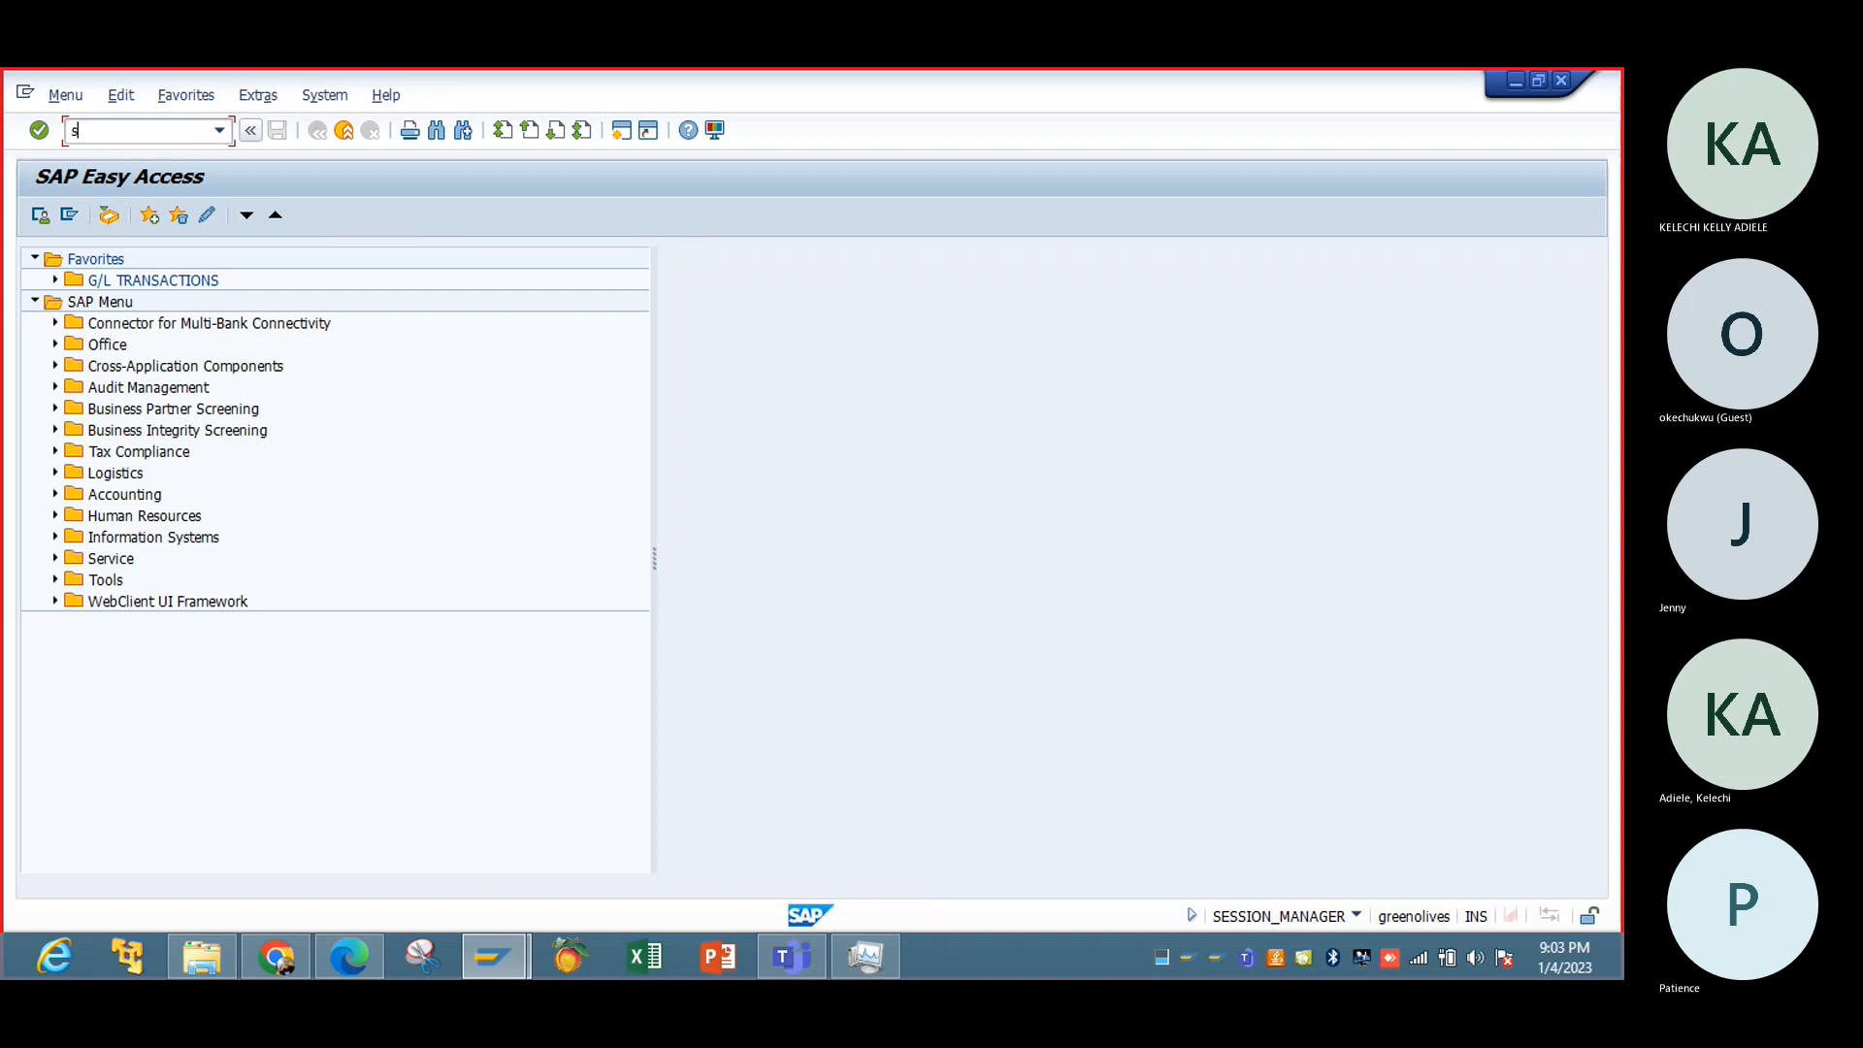
text(pro)
key(Return)
click(141, 215)
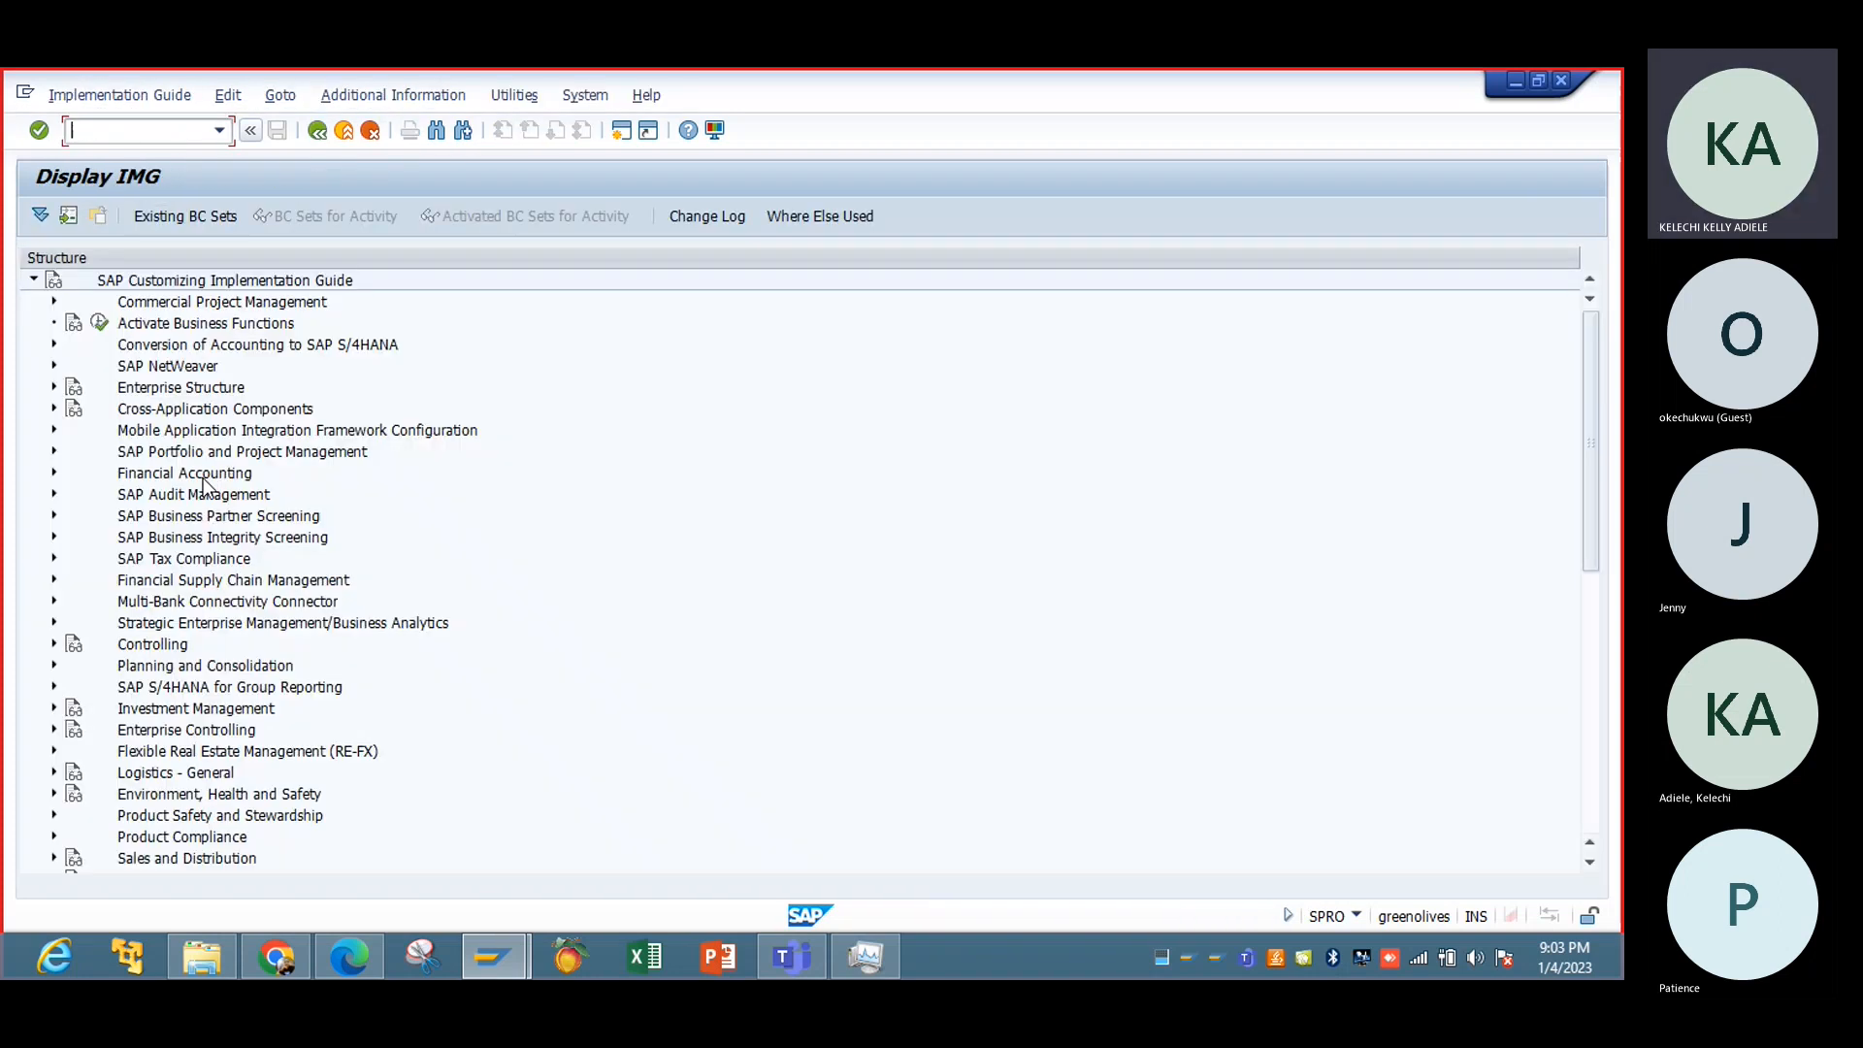
Step: Expand Controlling, General Controlling and Organization in the implementation guide
click(55, 644)
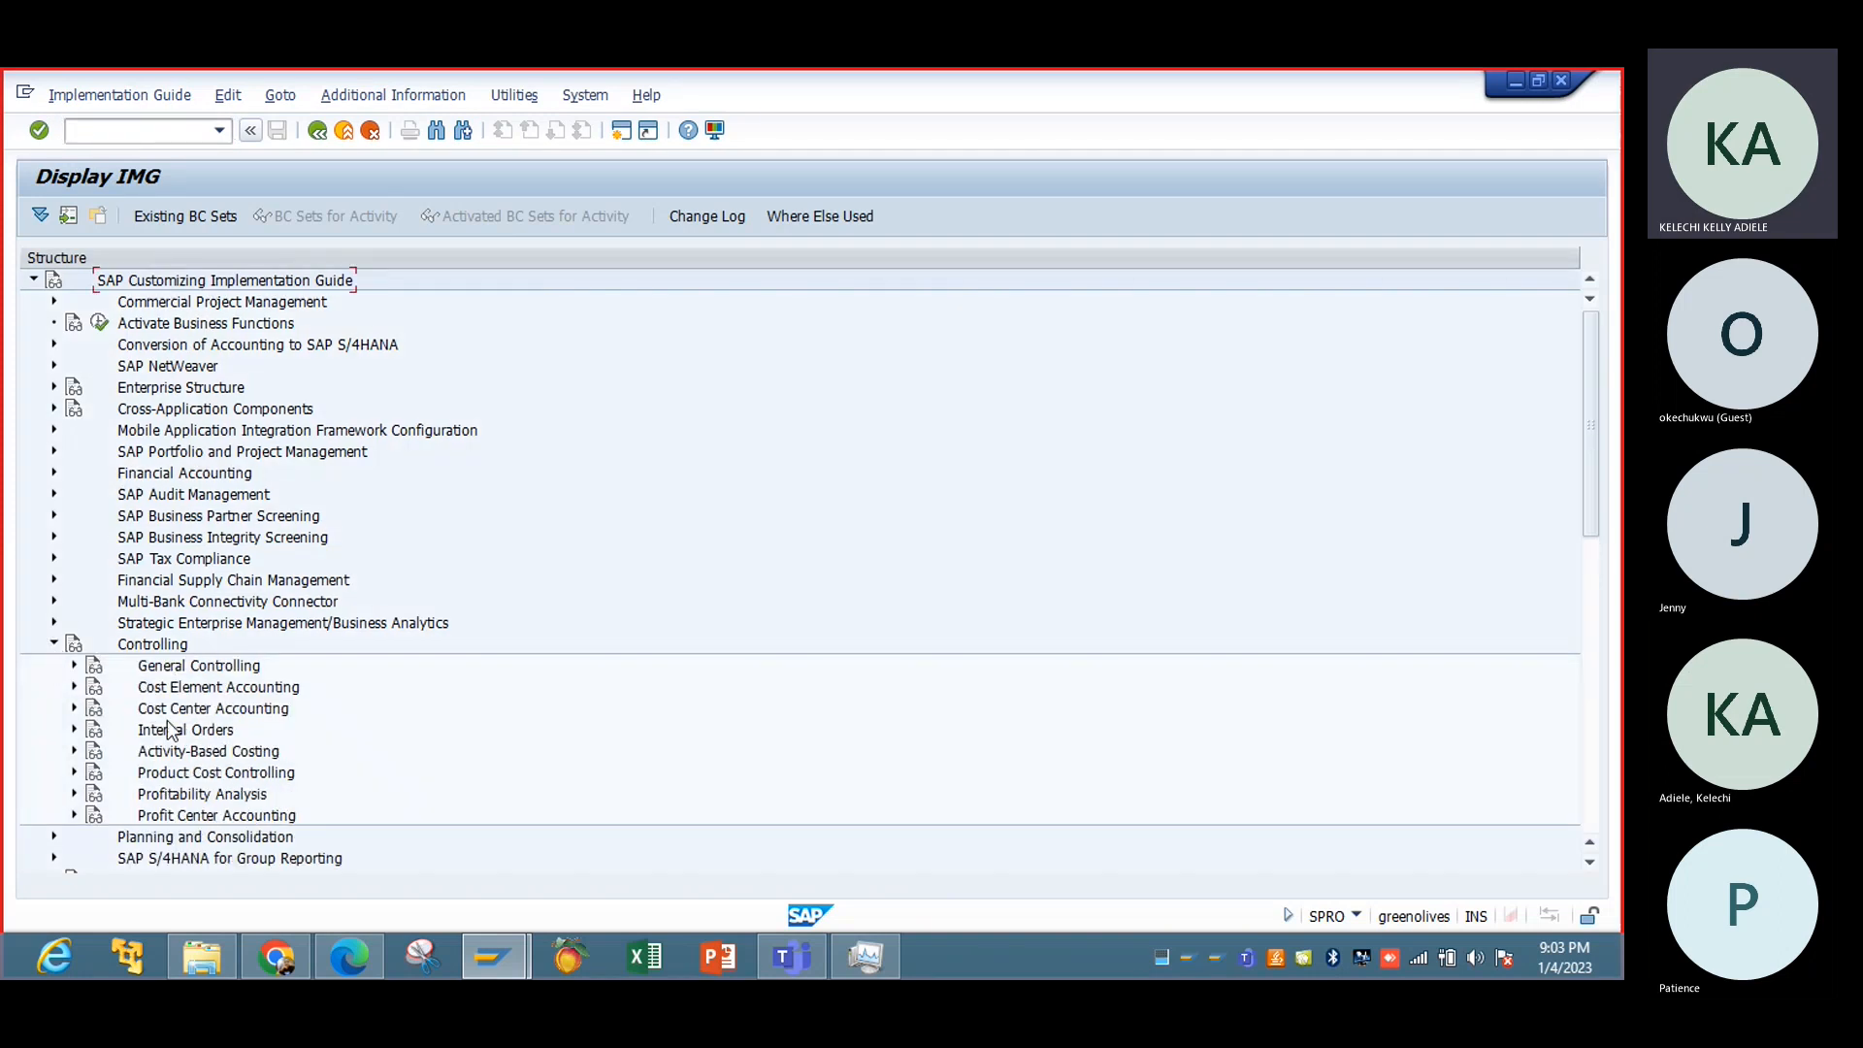
click(72, 664)
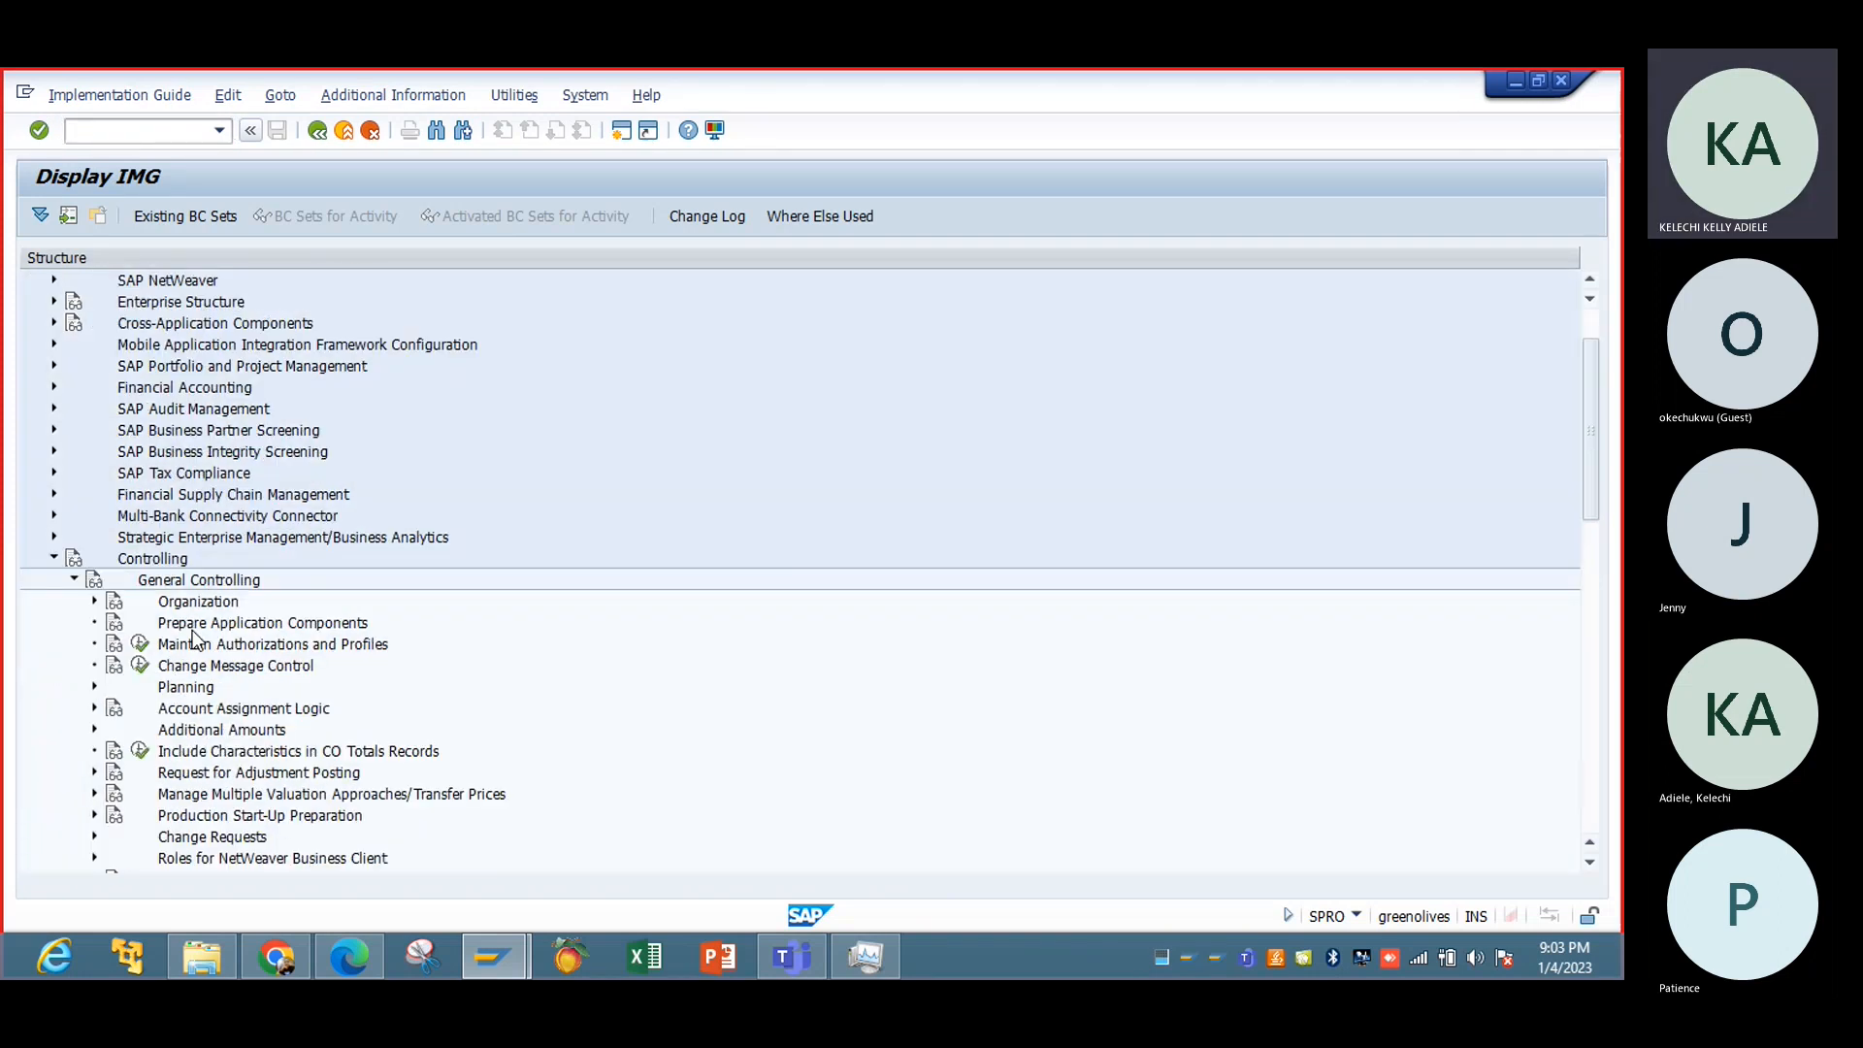
click(94, 601)
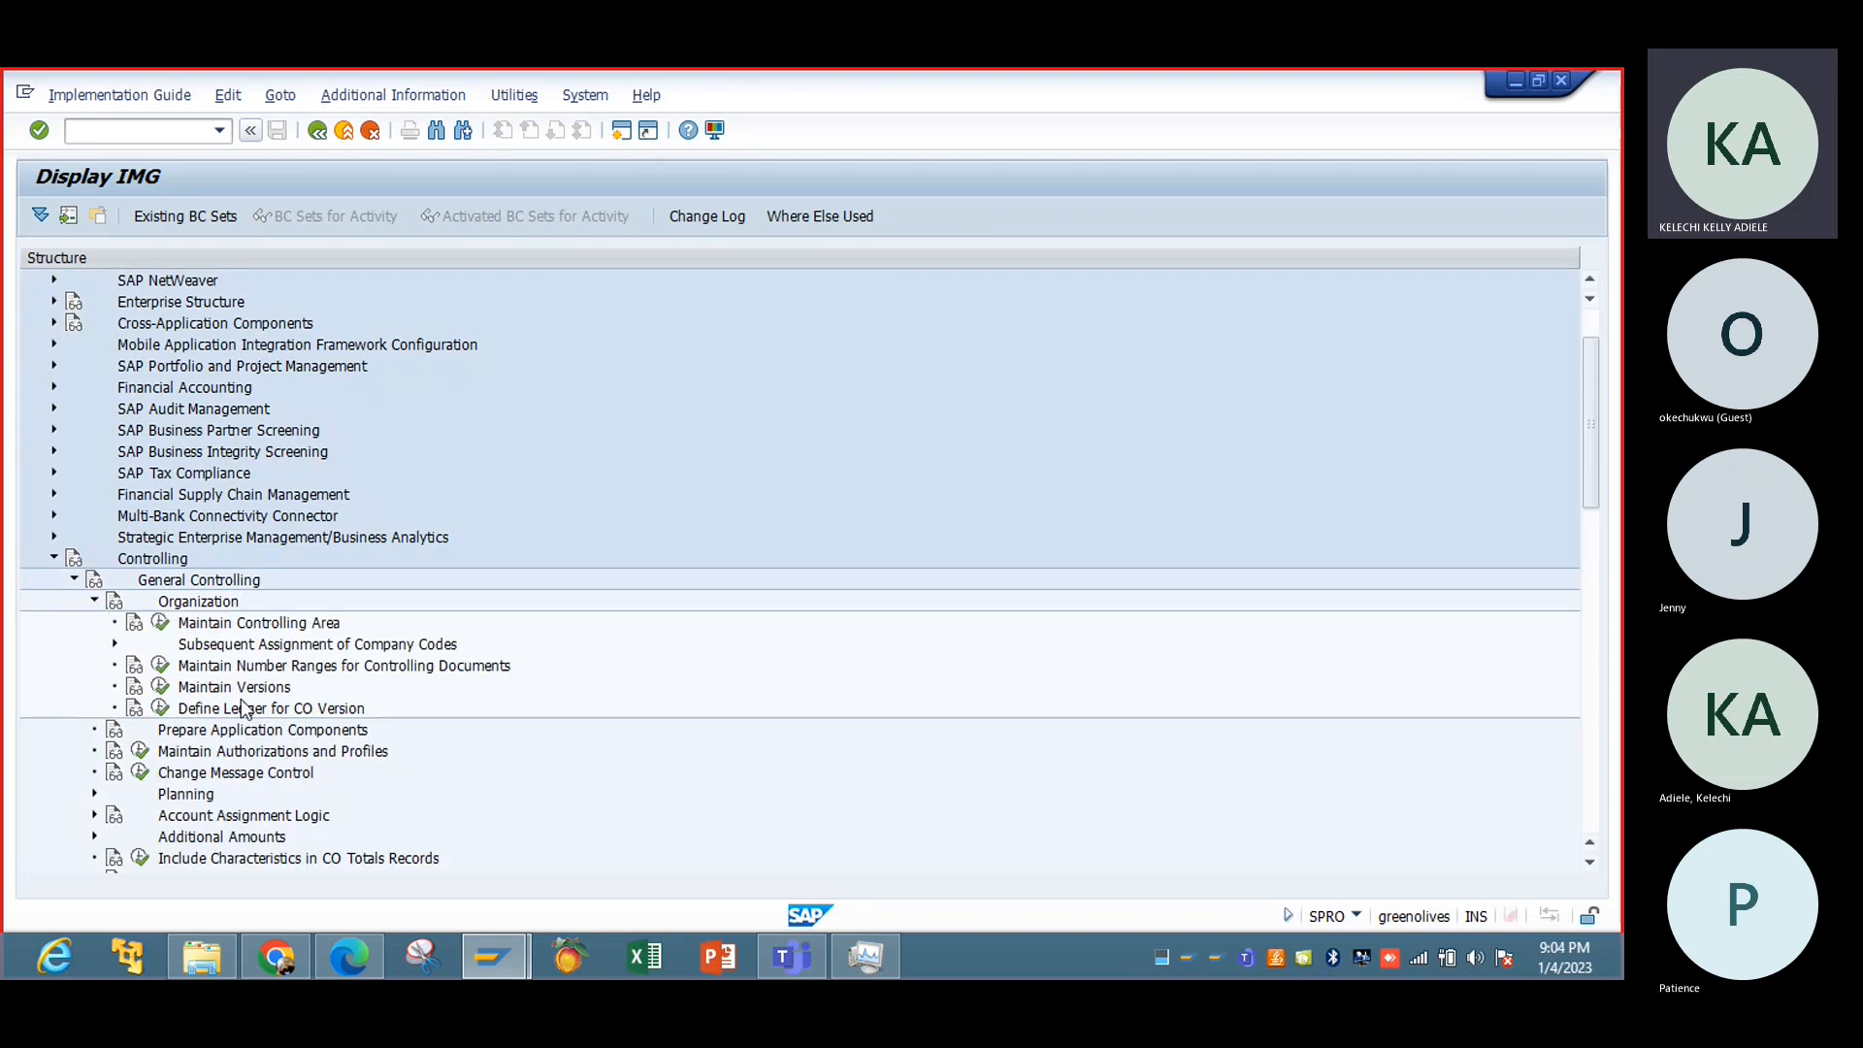
Step: Examine the technical information of the Maintain Versions activity and return to the implementation guide
right_click(161, 689)
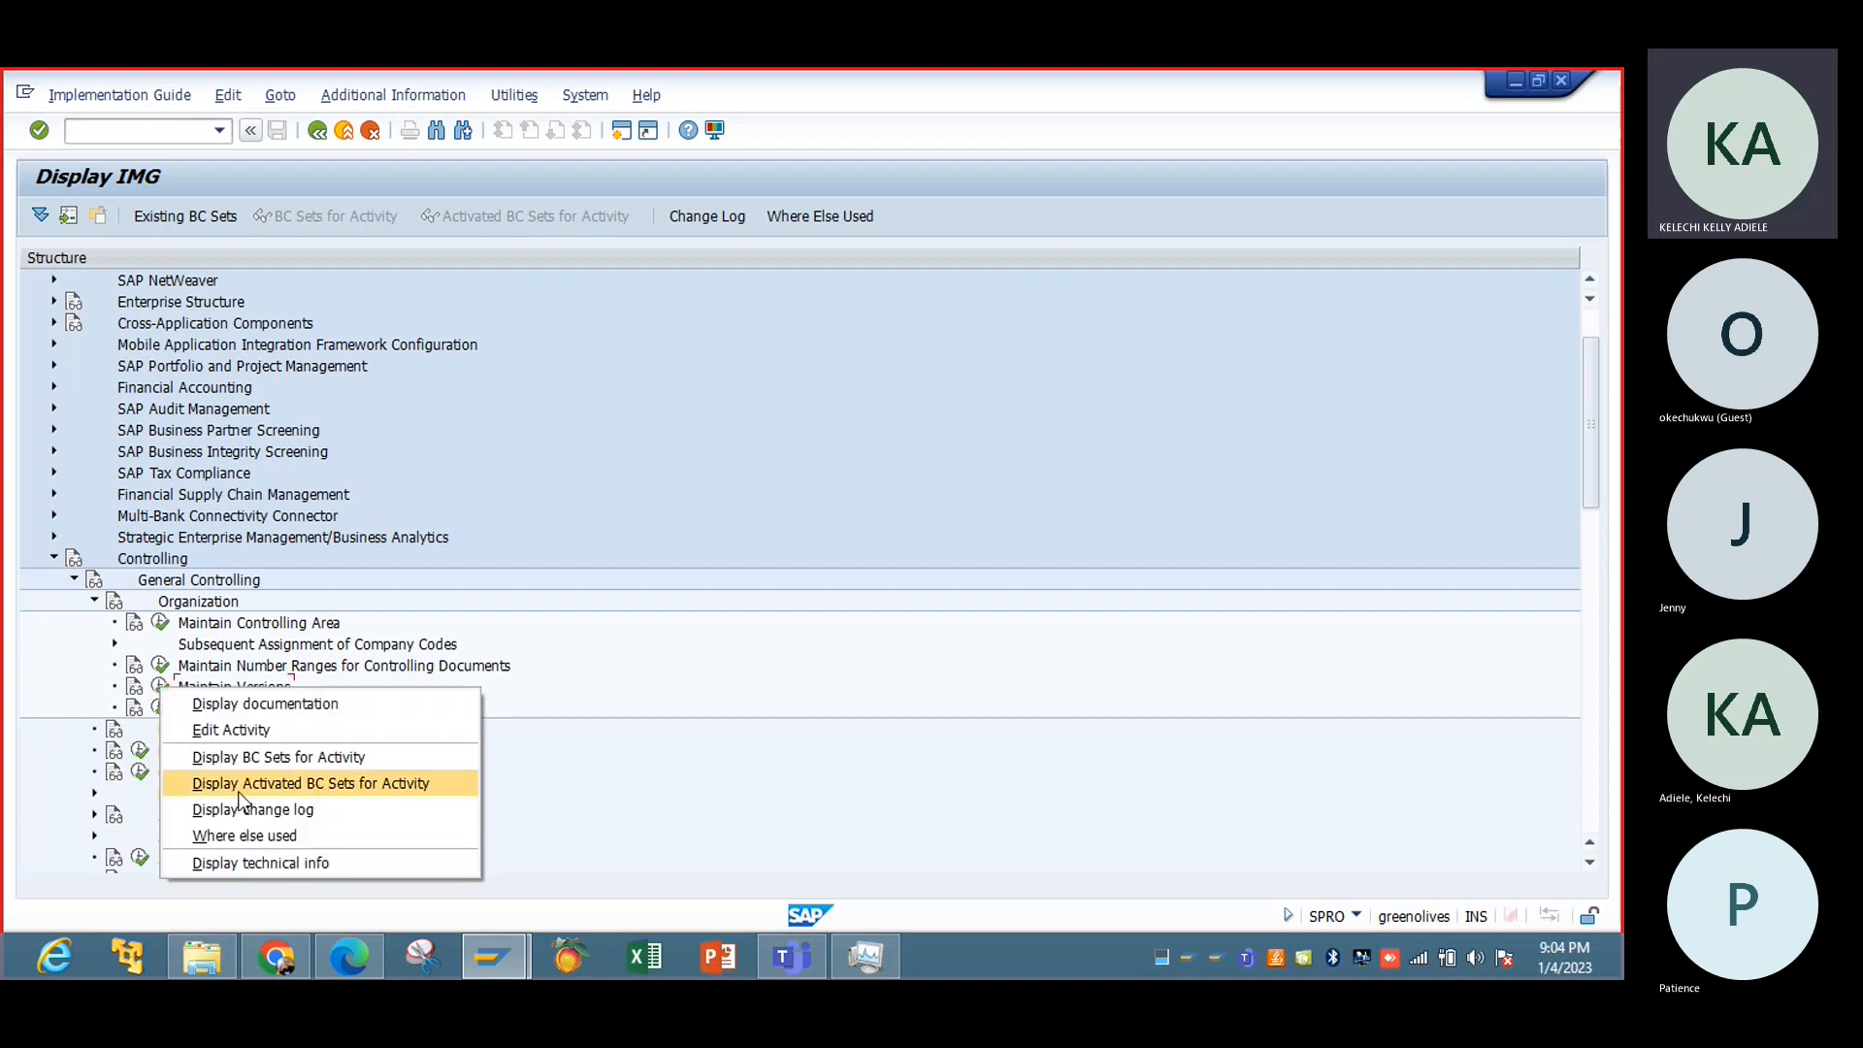
click(262, 860)
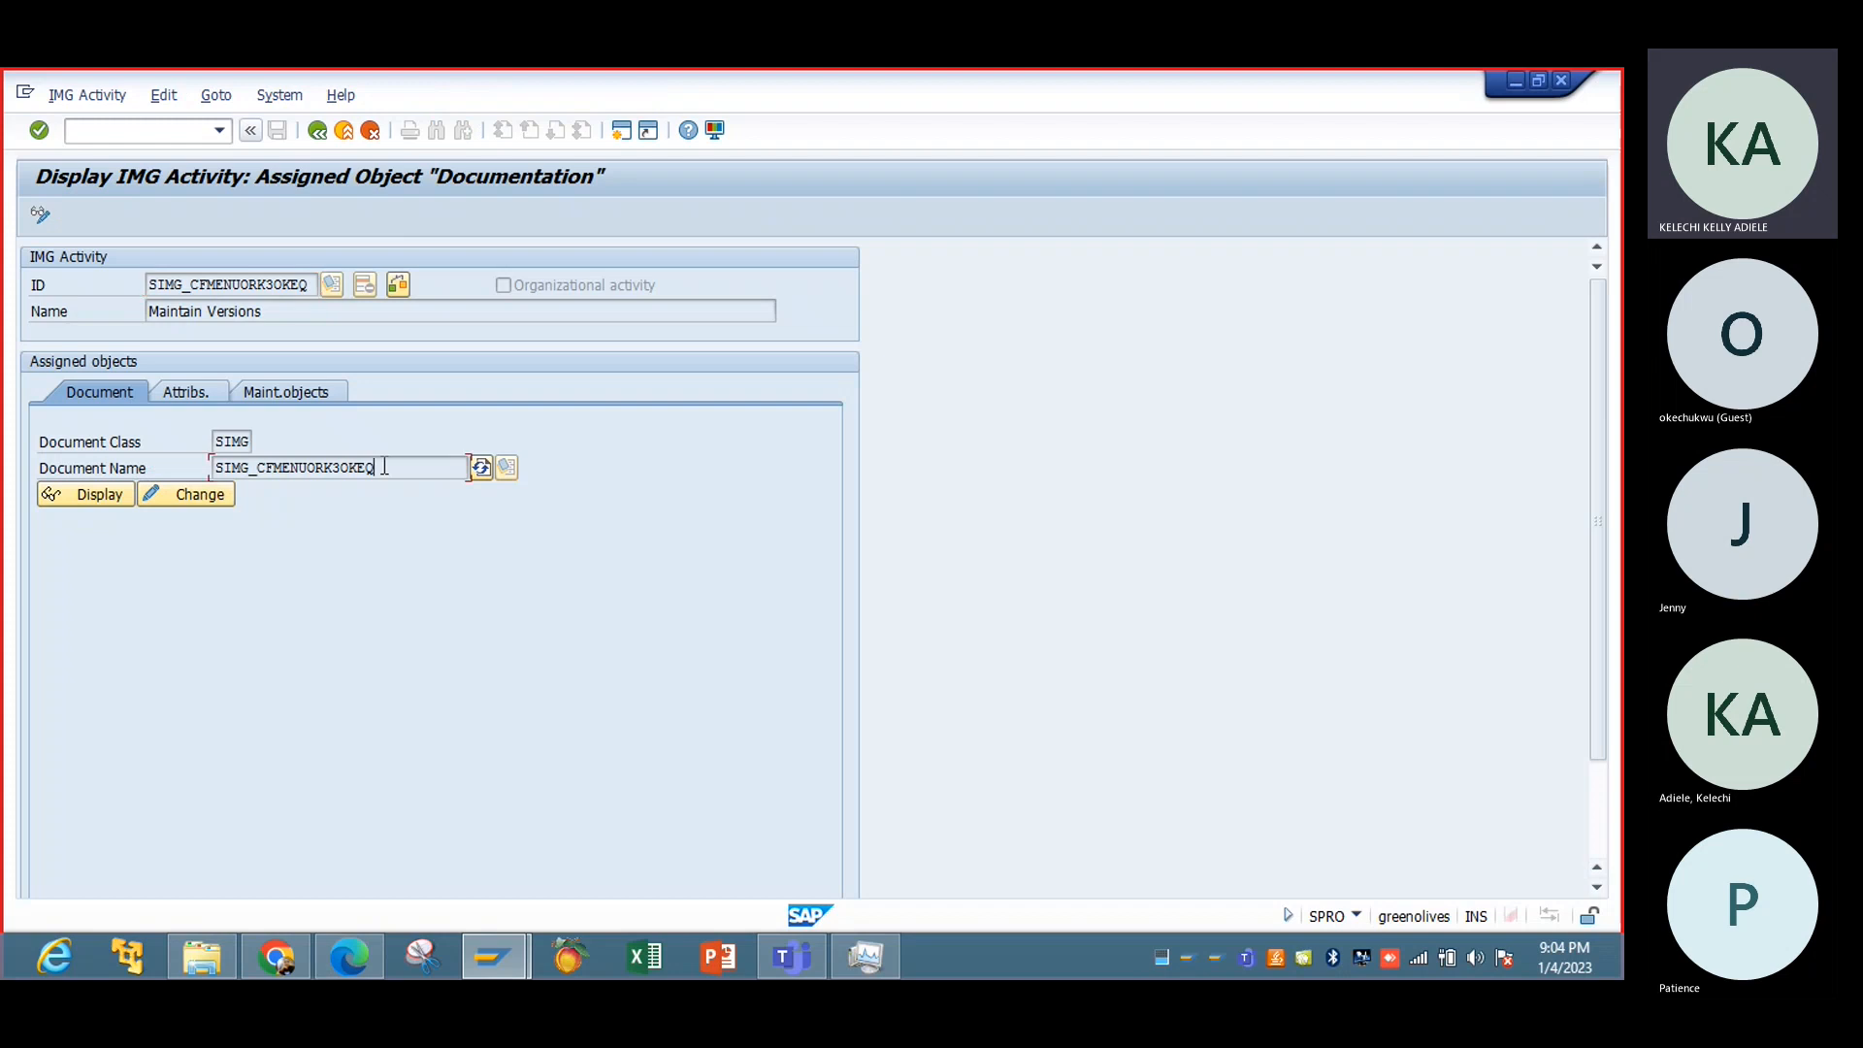
drag(384, 467, 340, 473)
click(316, 130)
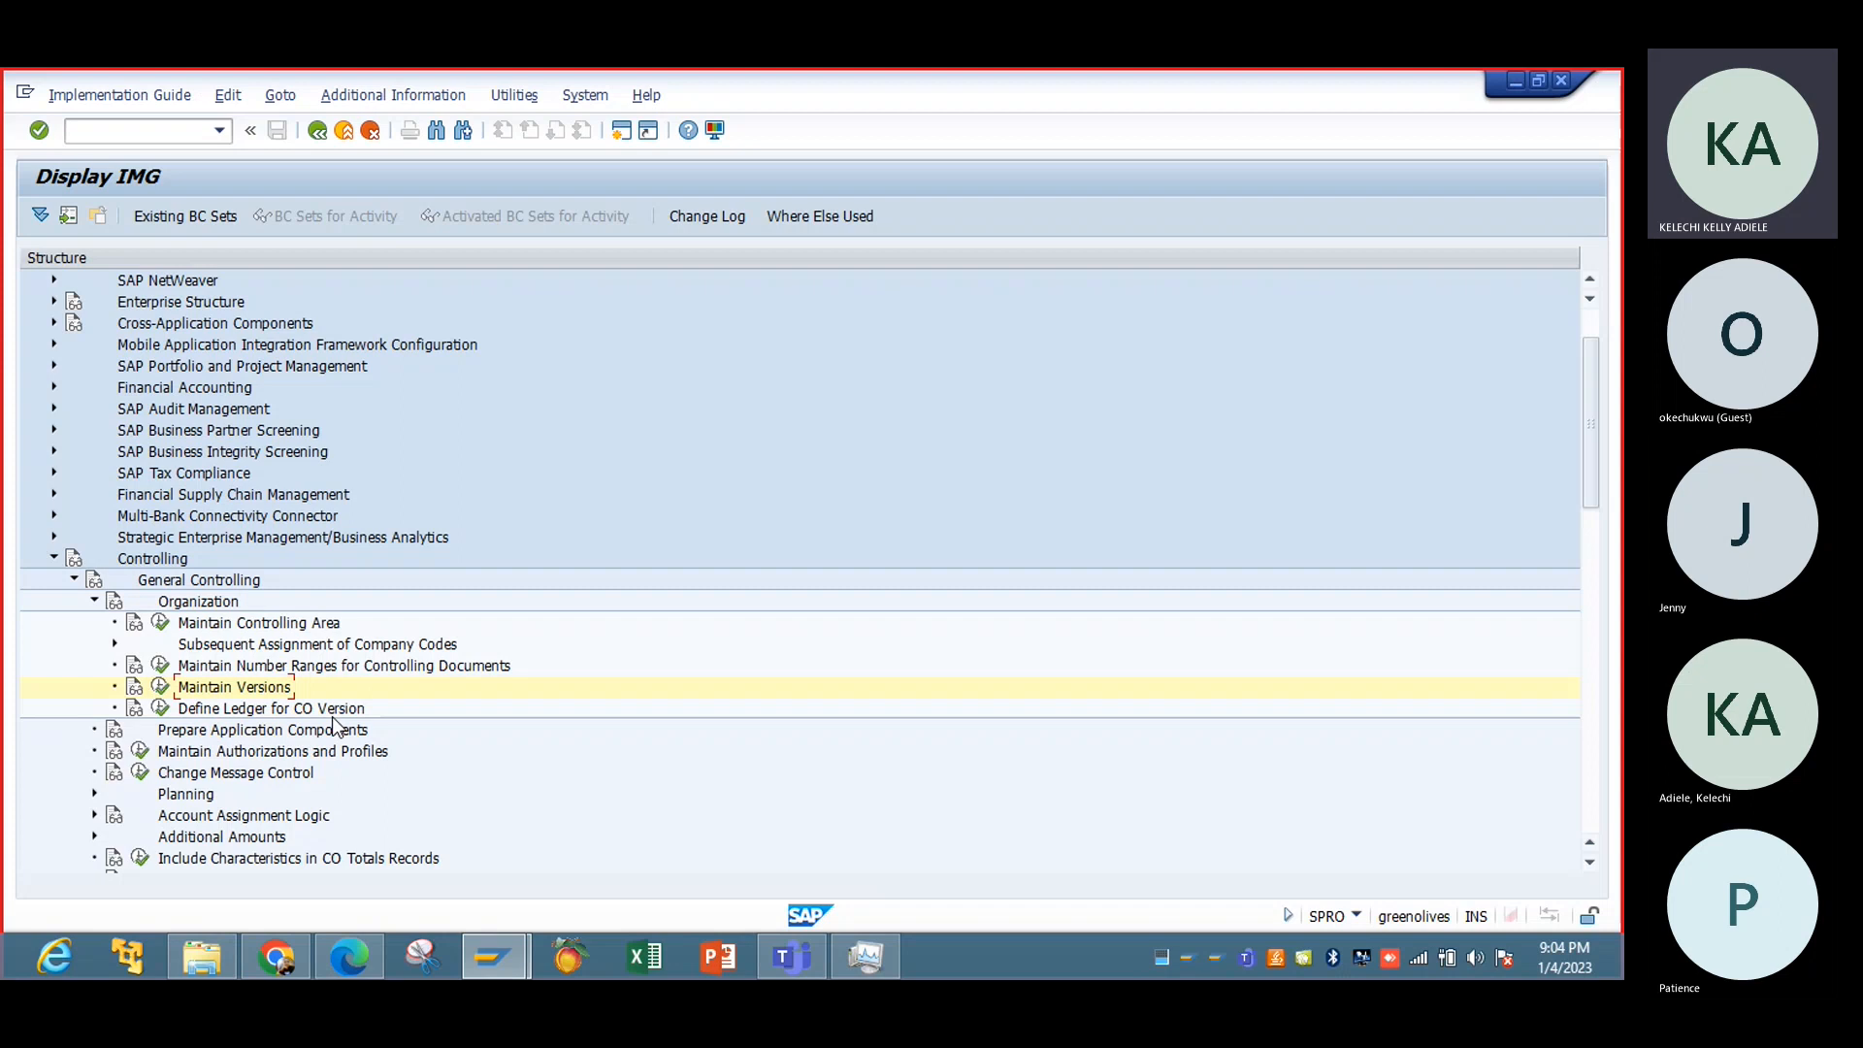
Step: Open Define Ledger for CO Version and look for an entry of CO area IBTC
click(159, 708)
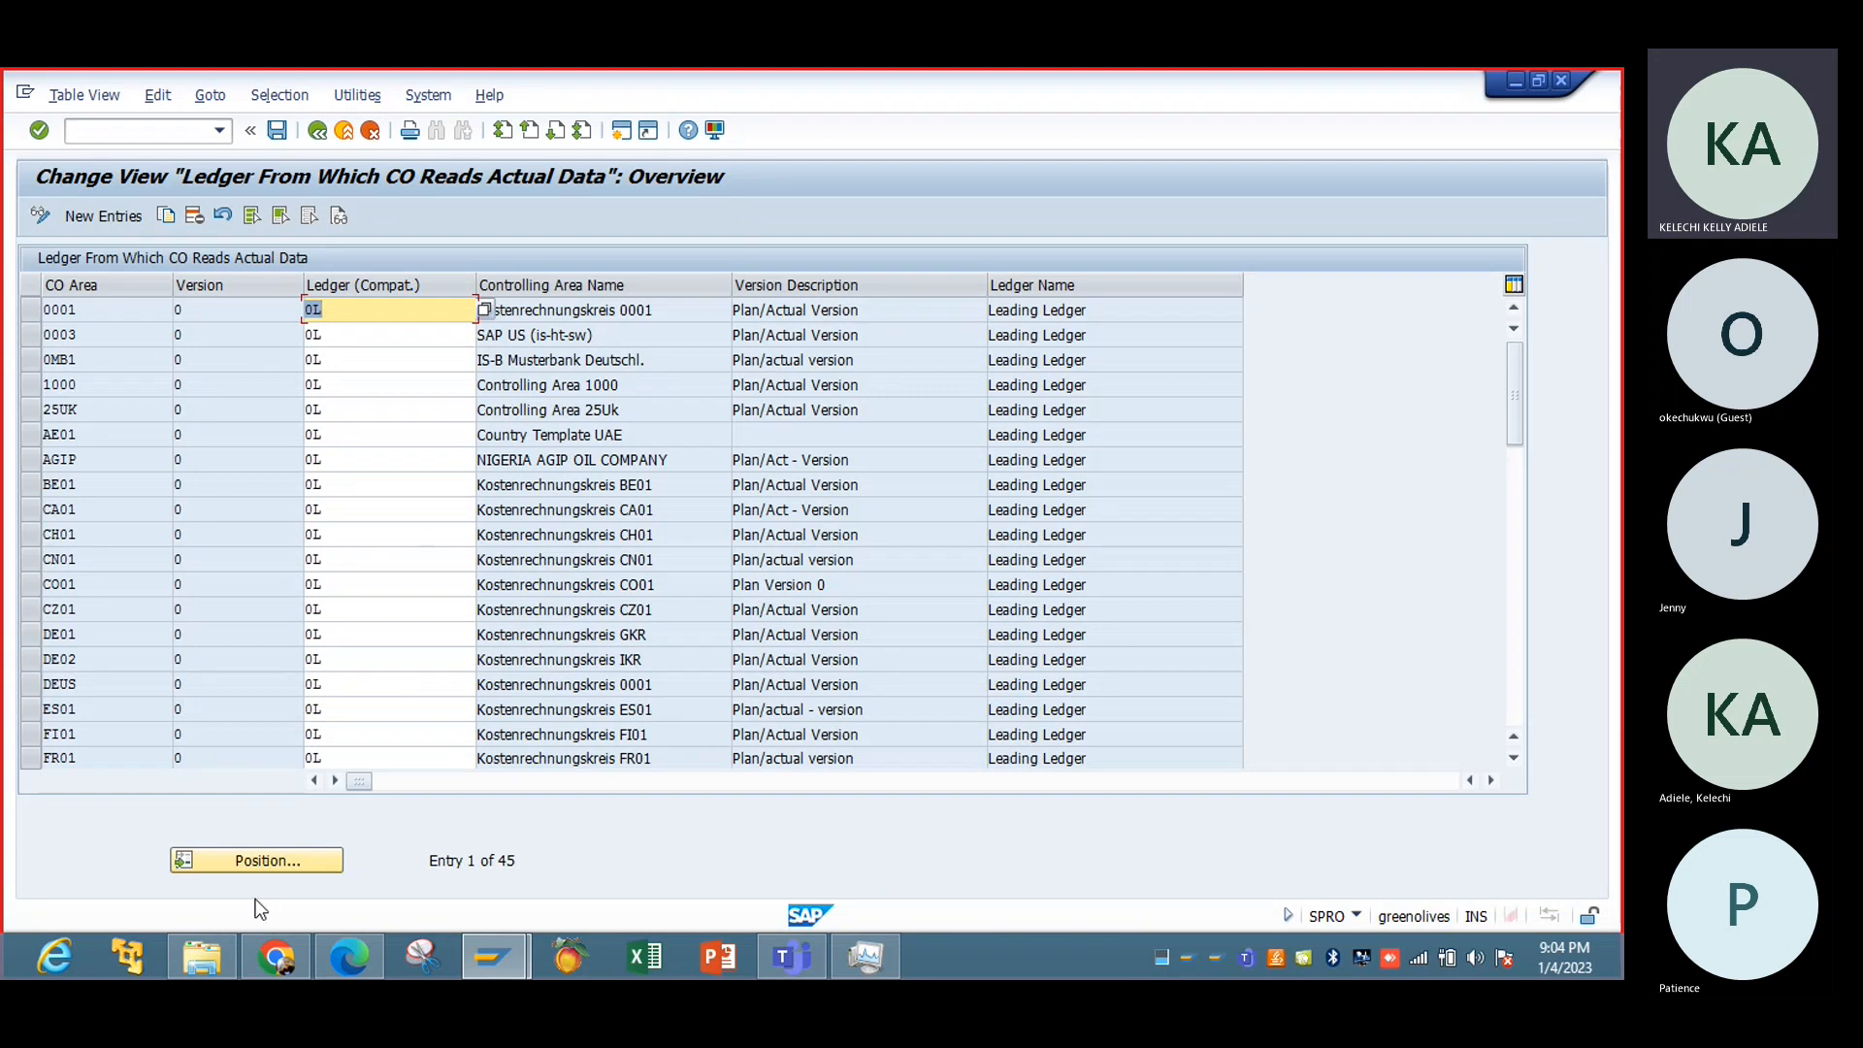
click(295, 858)
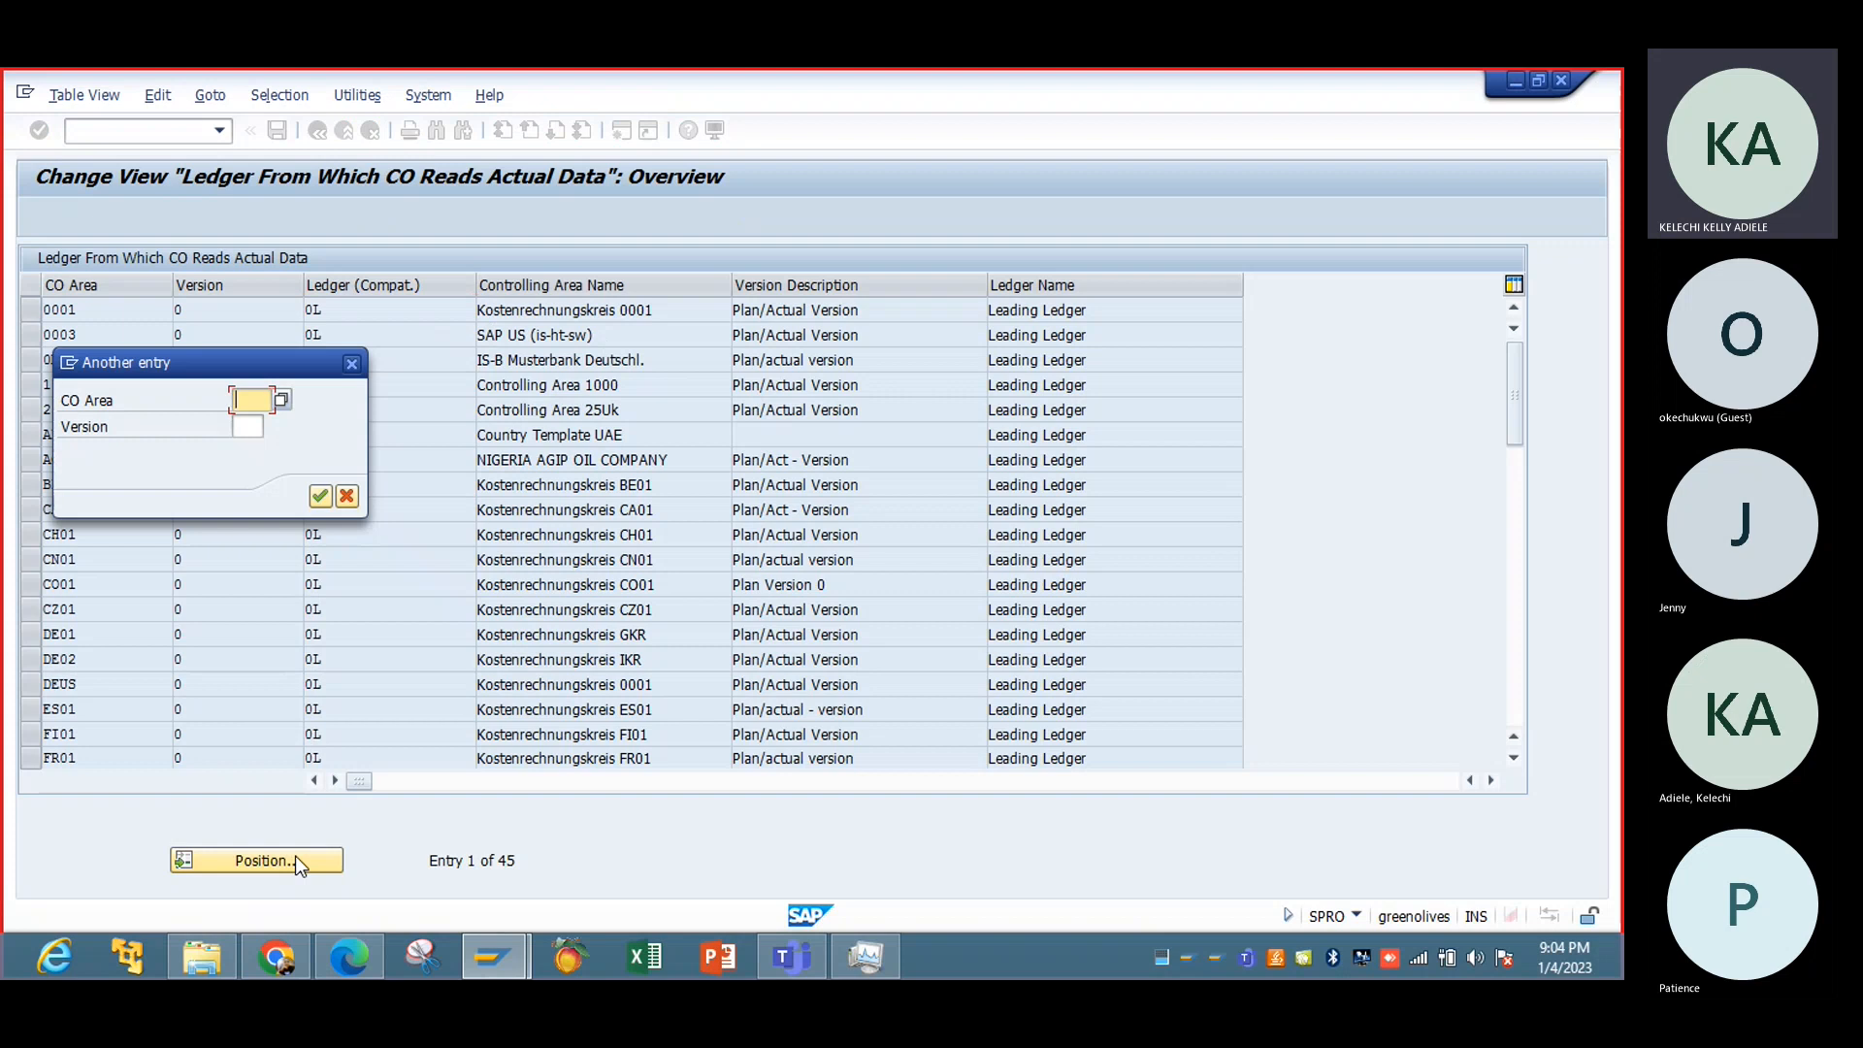
text(i)
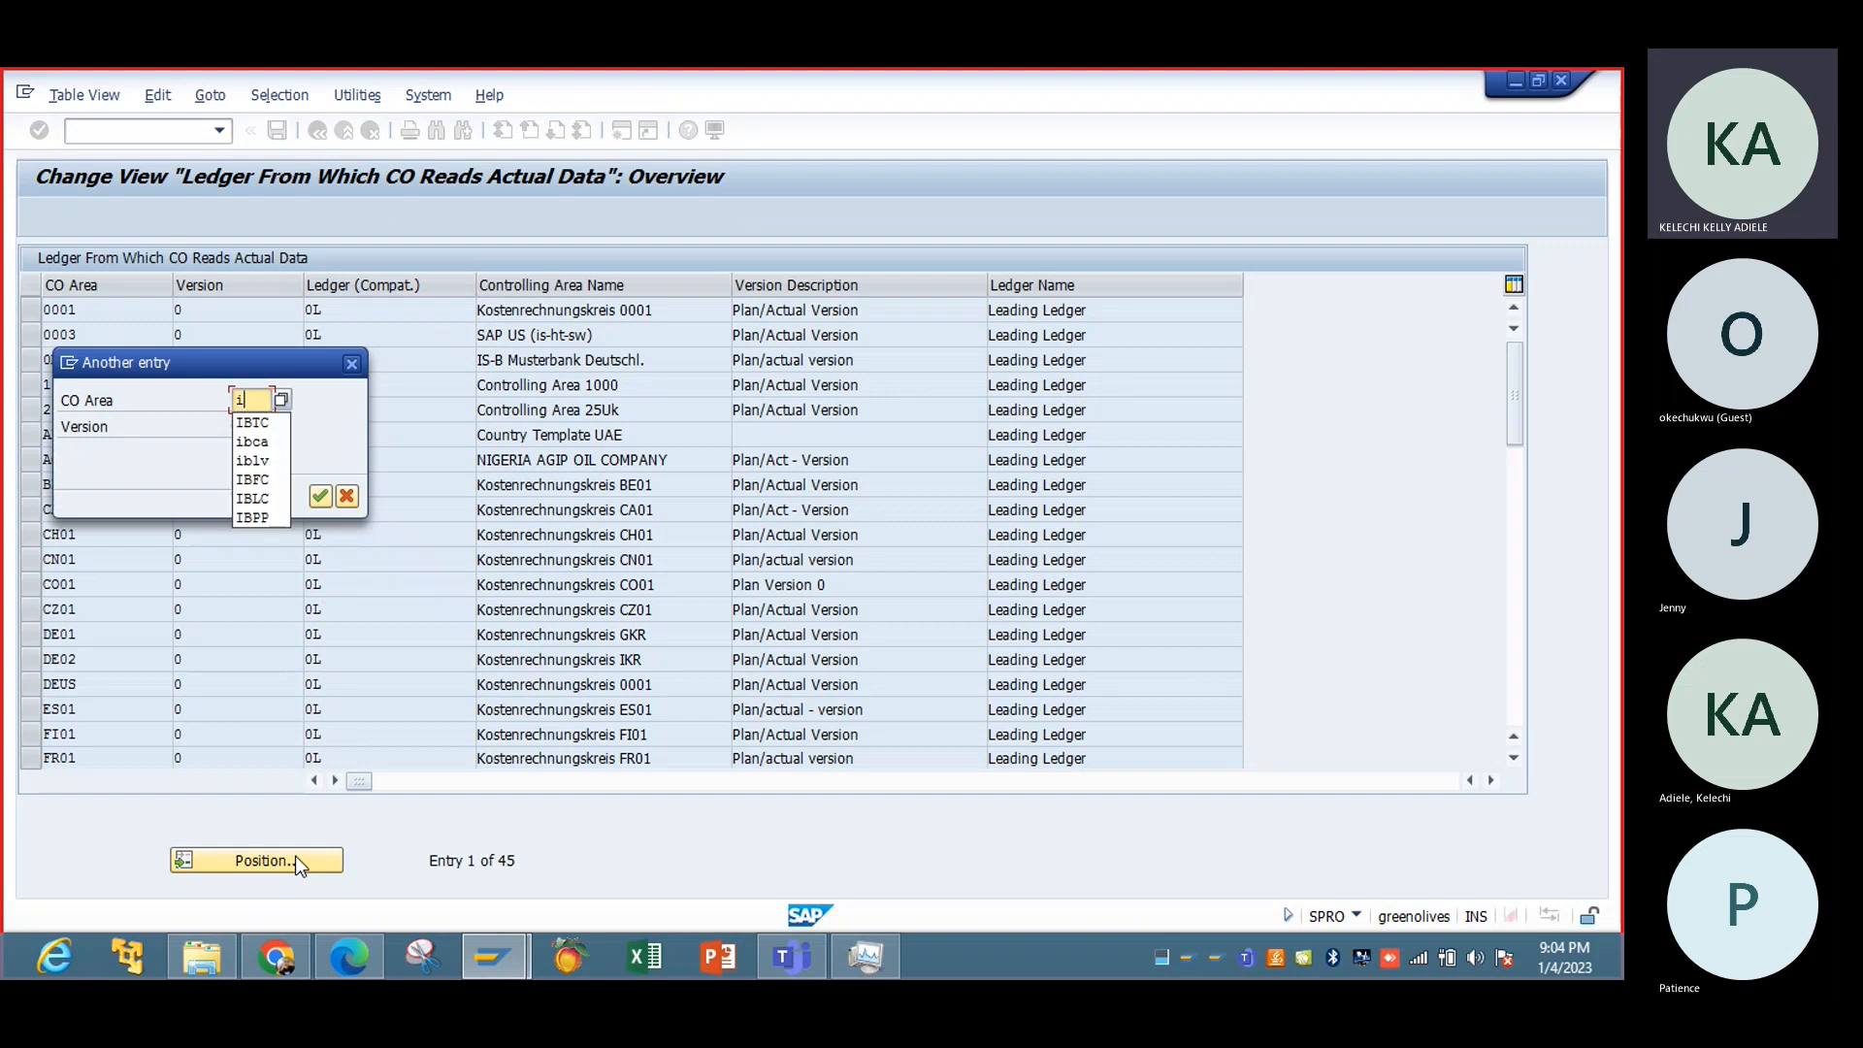
click(271, 424)
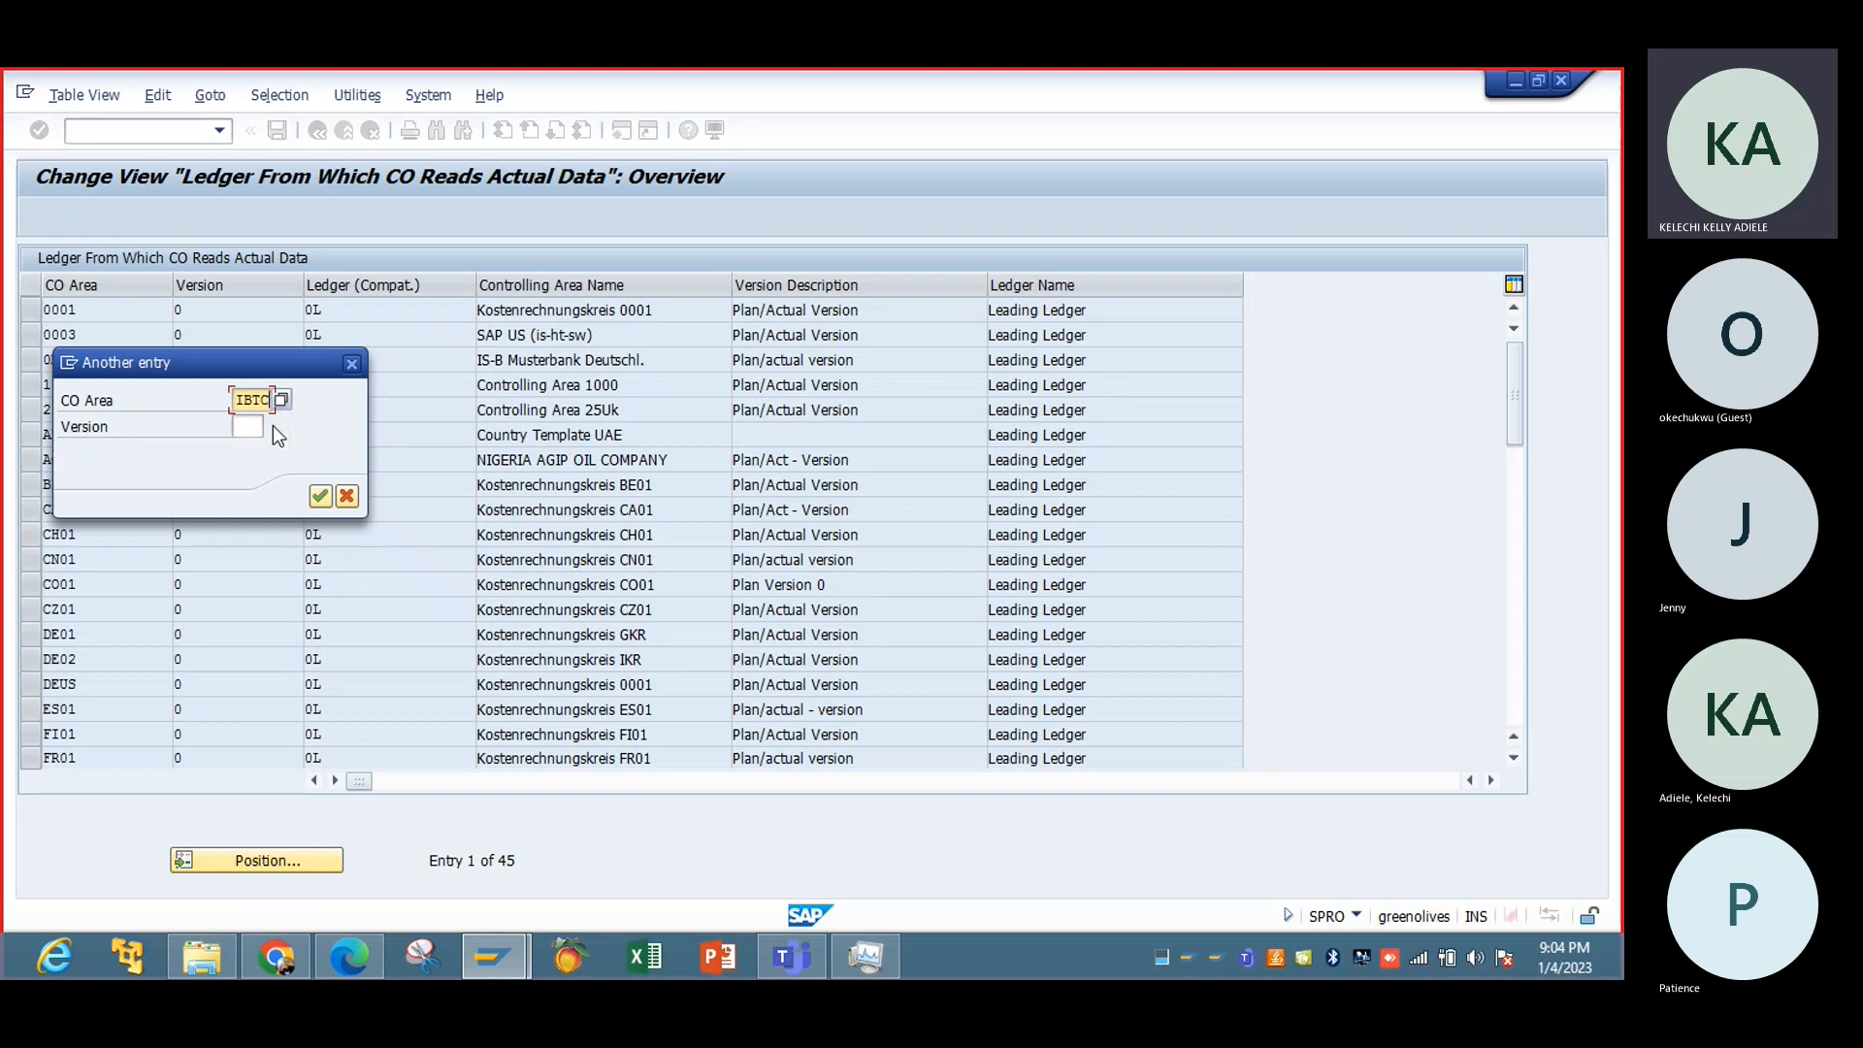
click(320, 497)
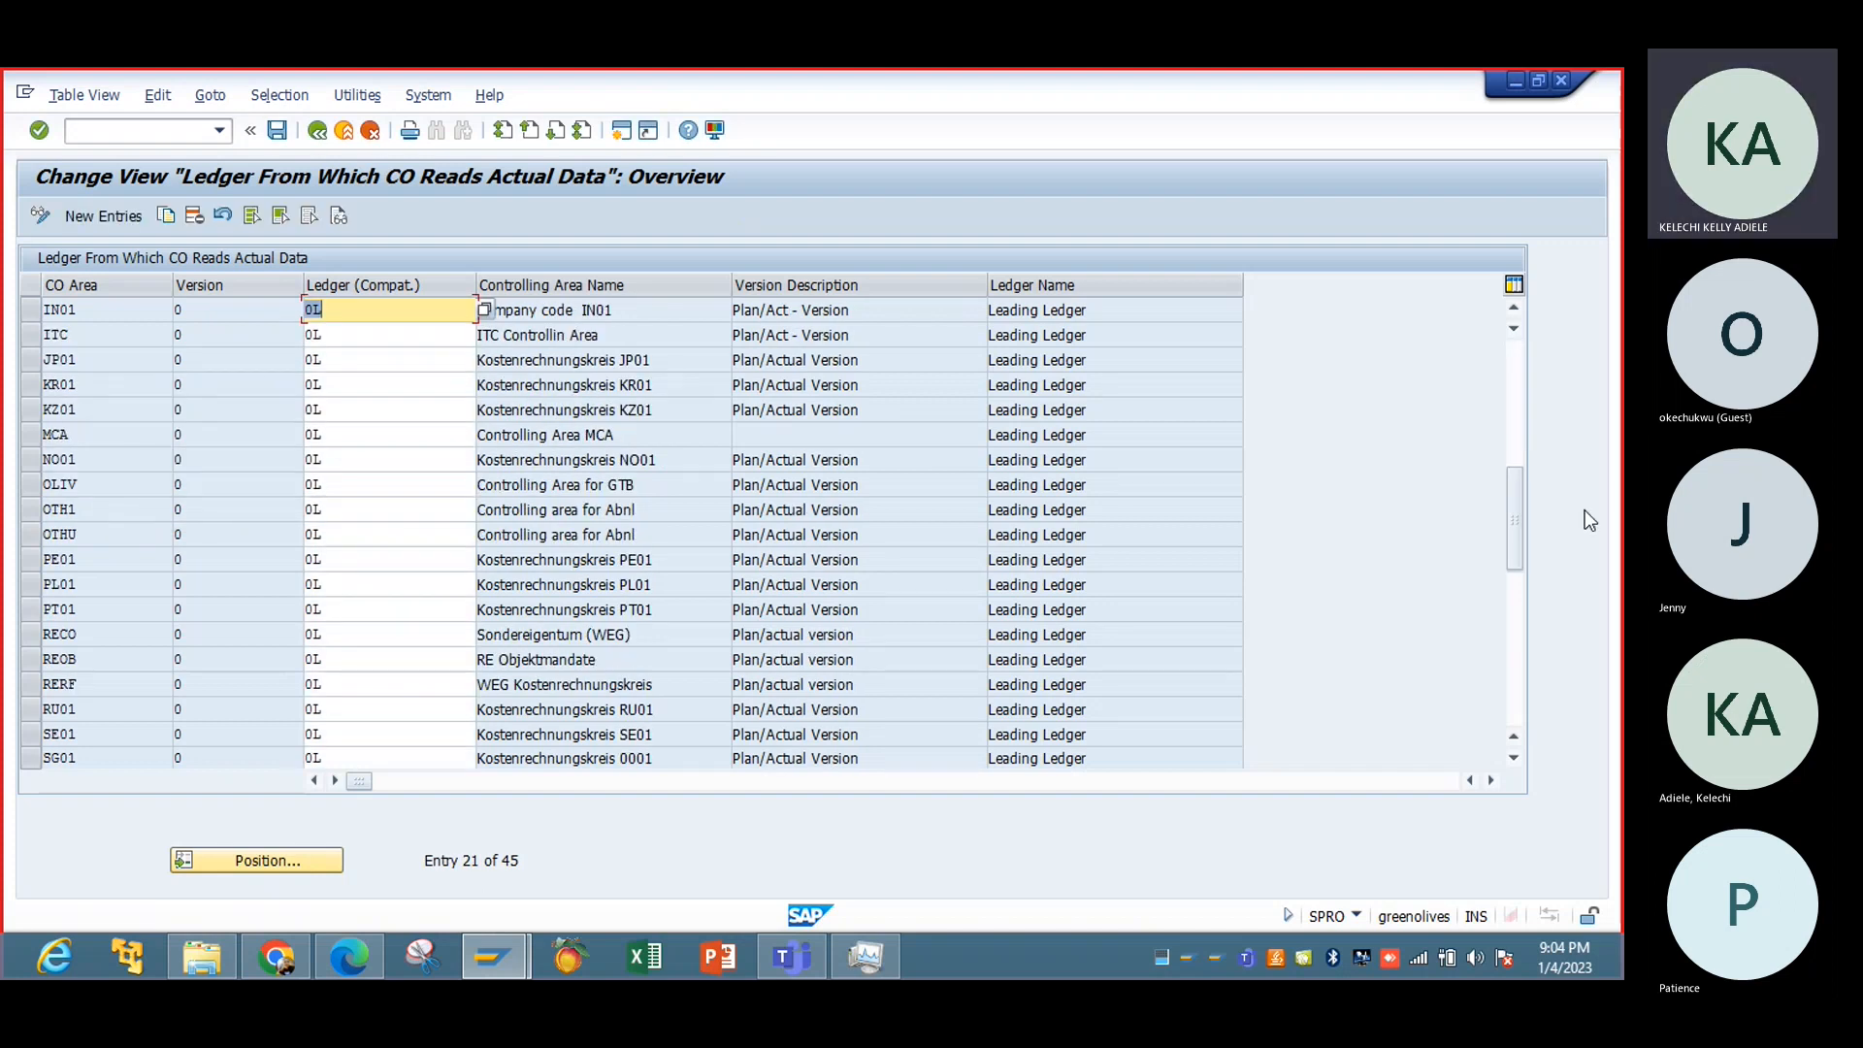
Step: Copy the CO area 0001 ledger entry to a new entry for CO area IBTC with version 0 and ledger 0L
drag(1517, 534, 1524, 381)
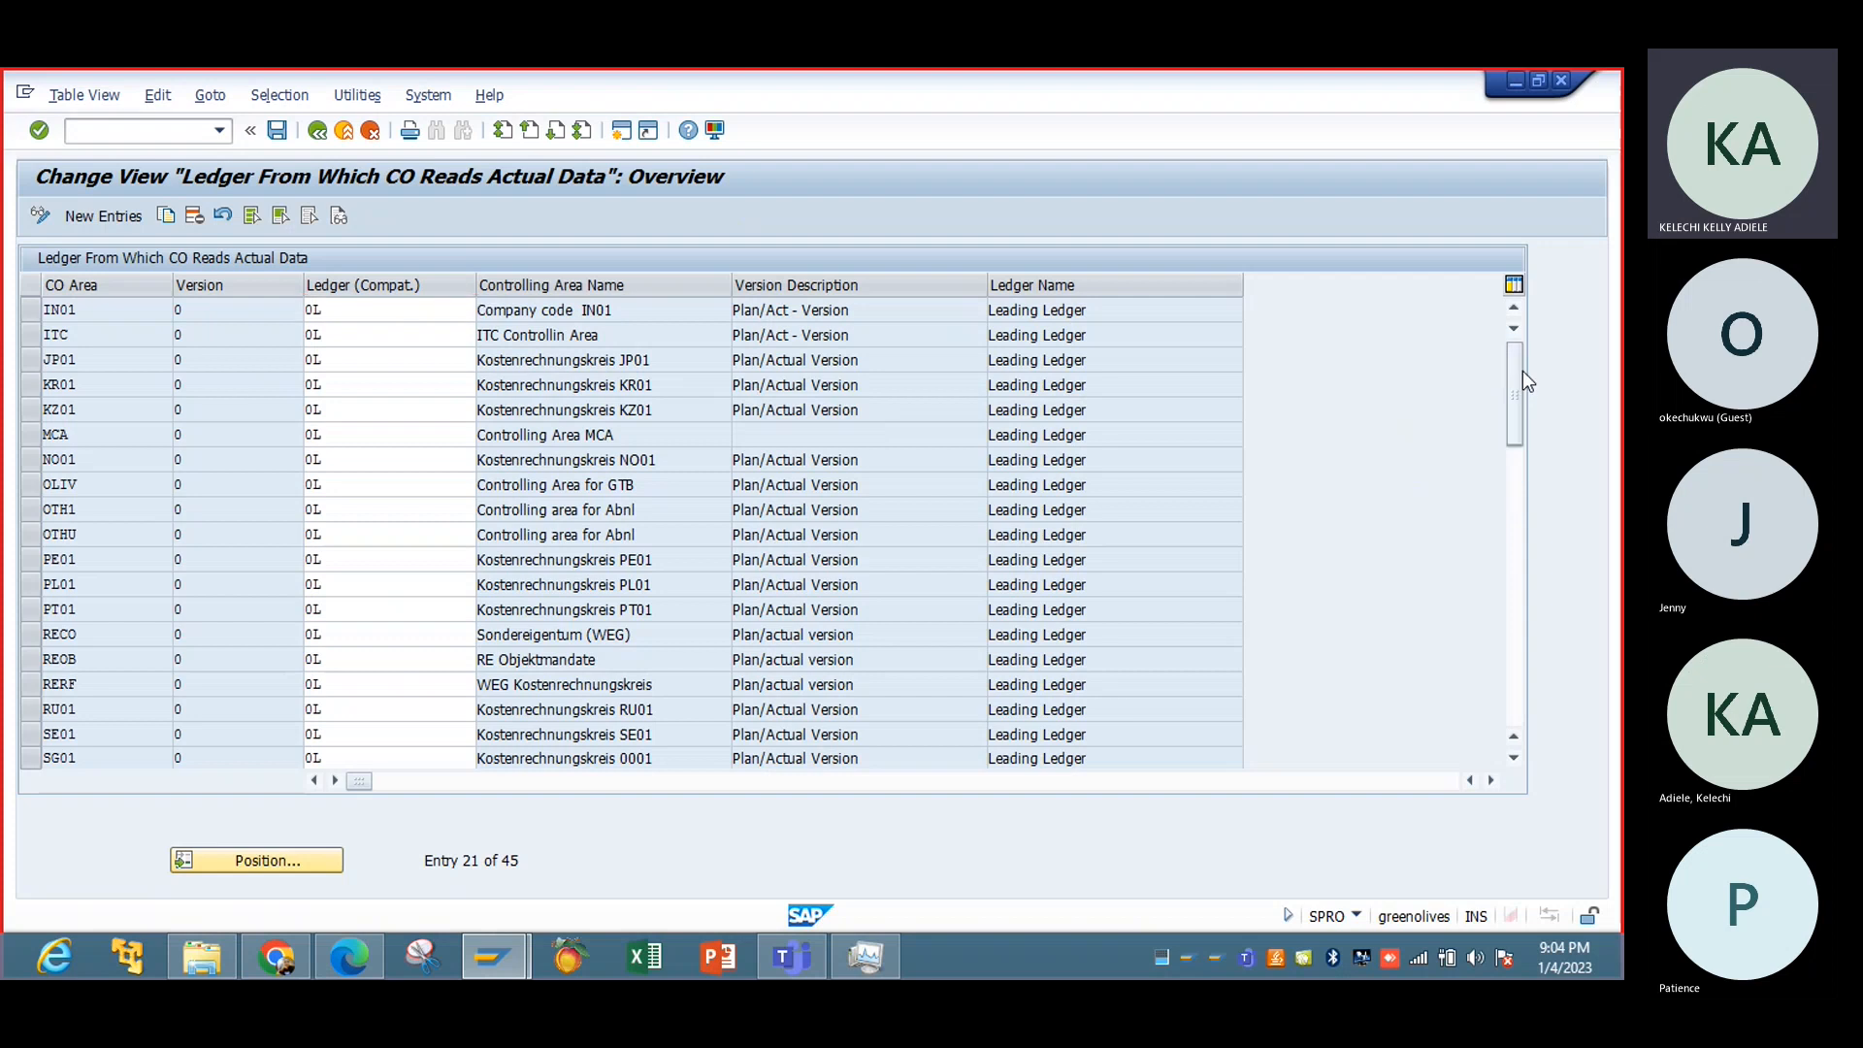
click(29, 311)
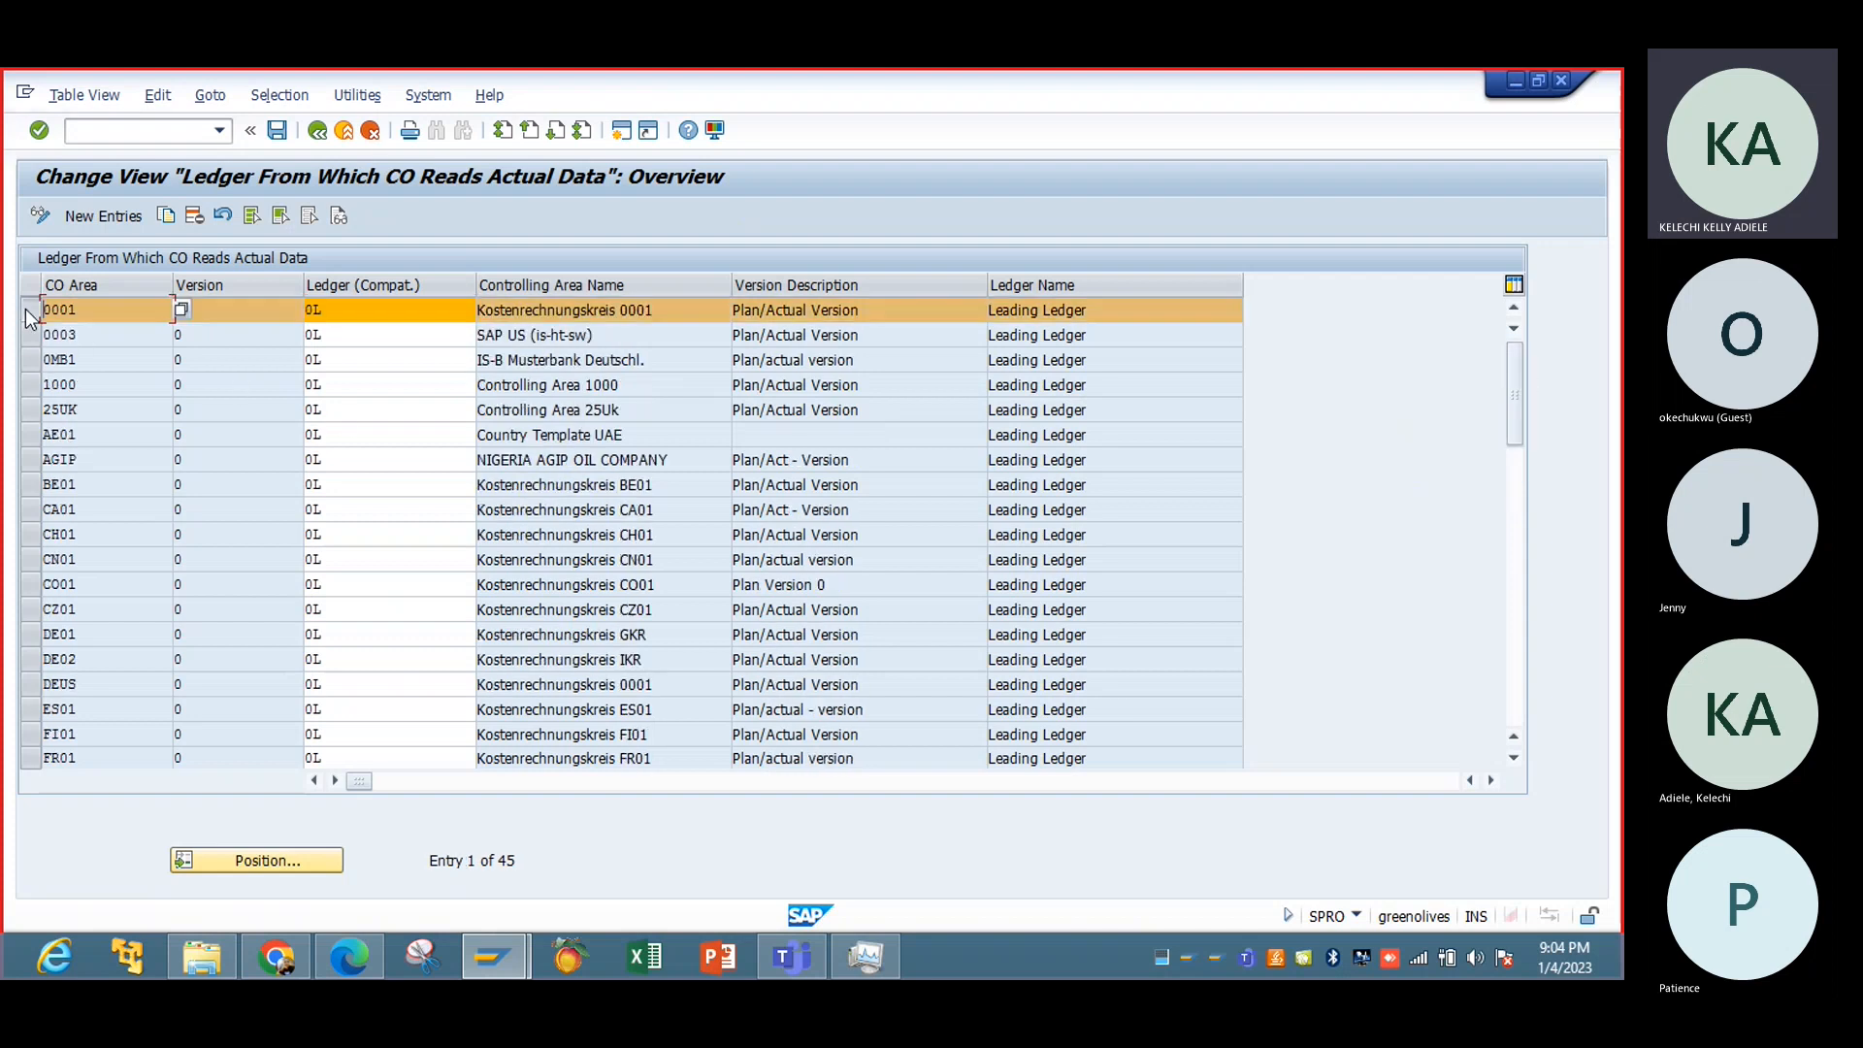
click(171, 208)
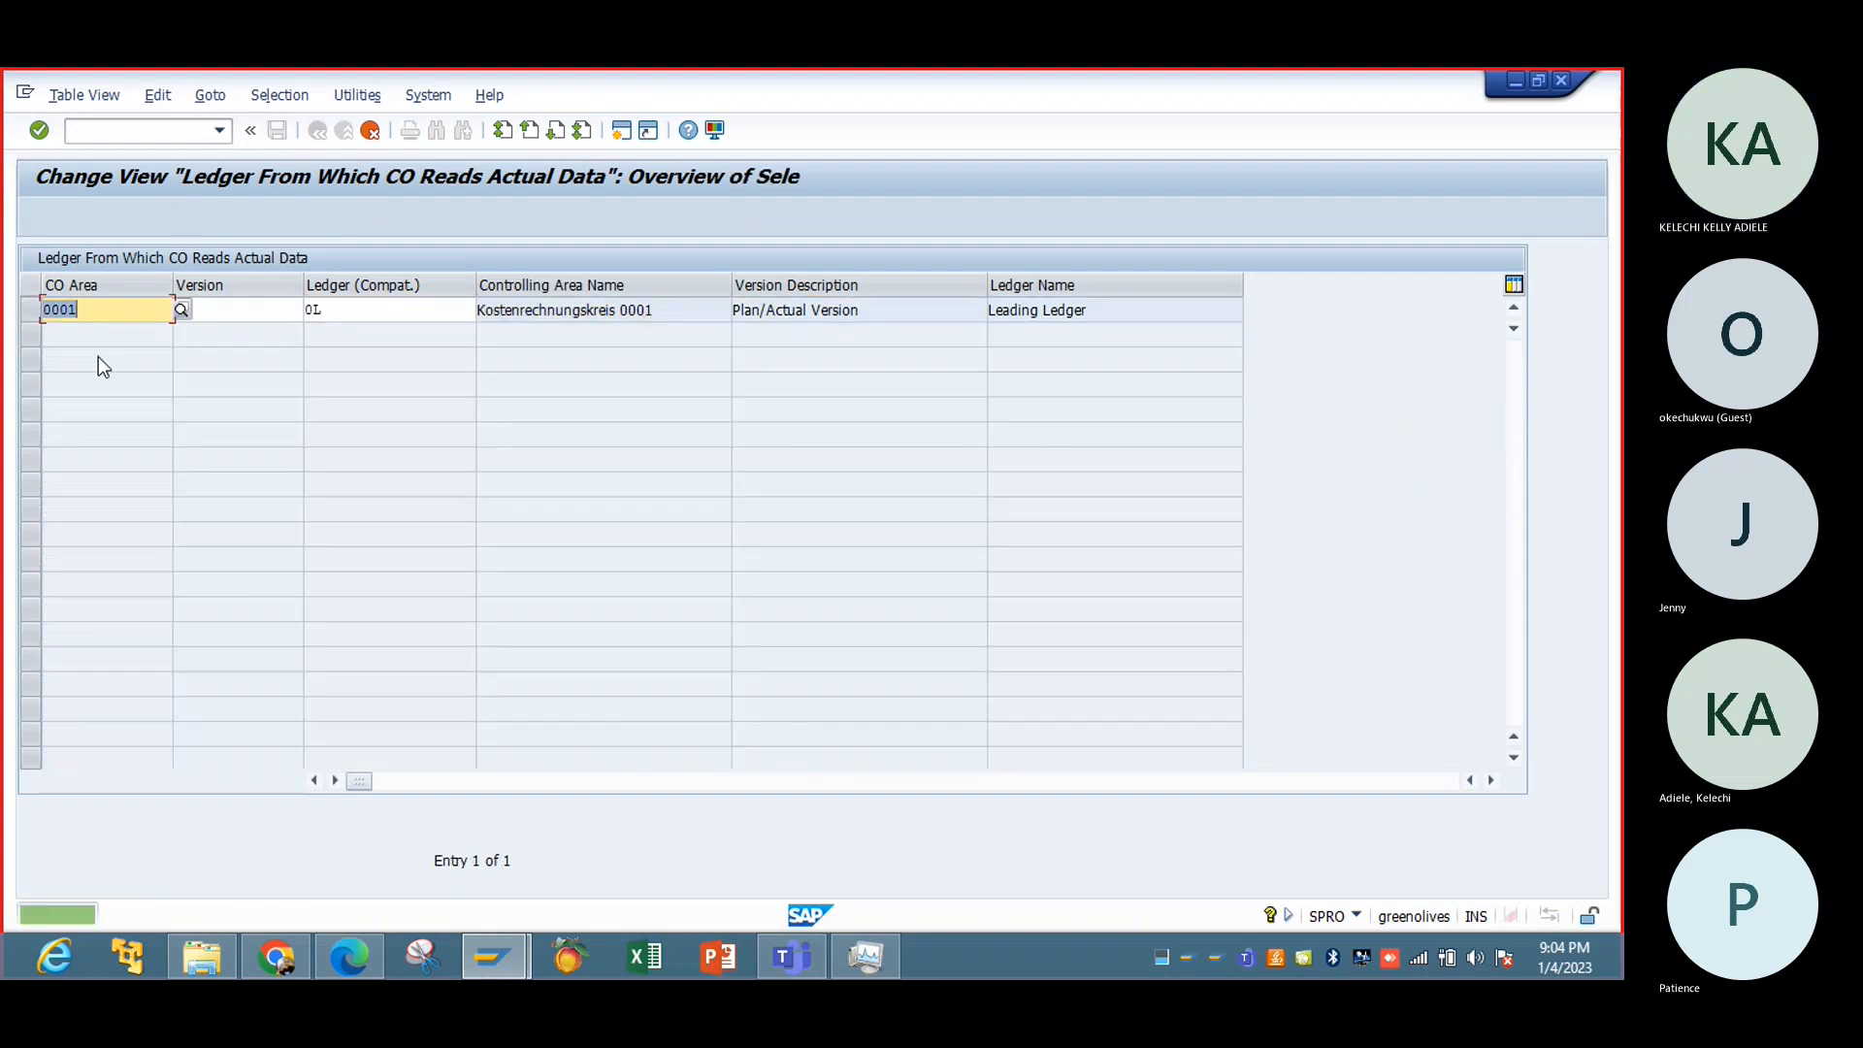
key(BackSpace)
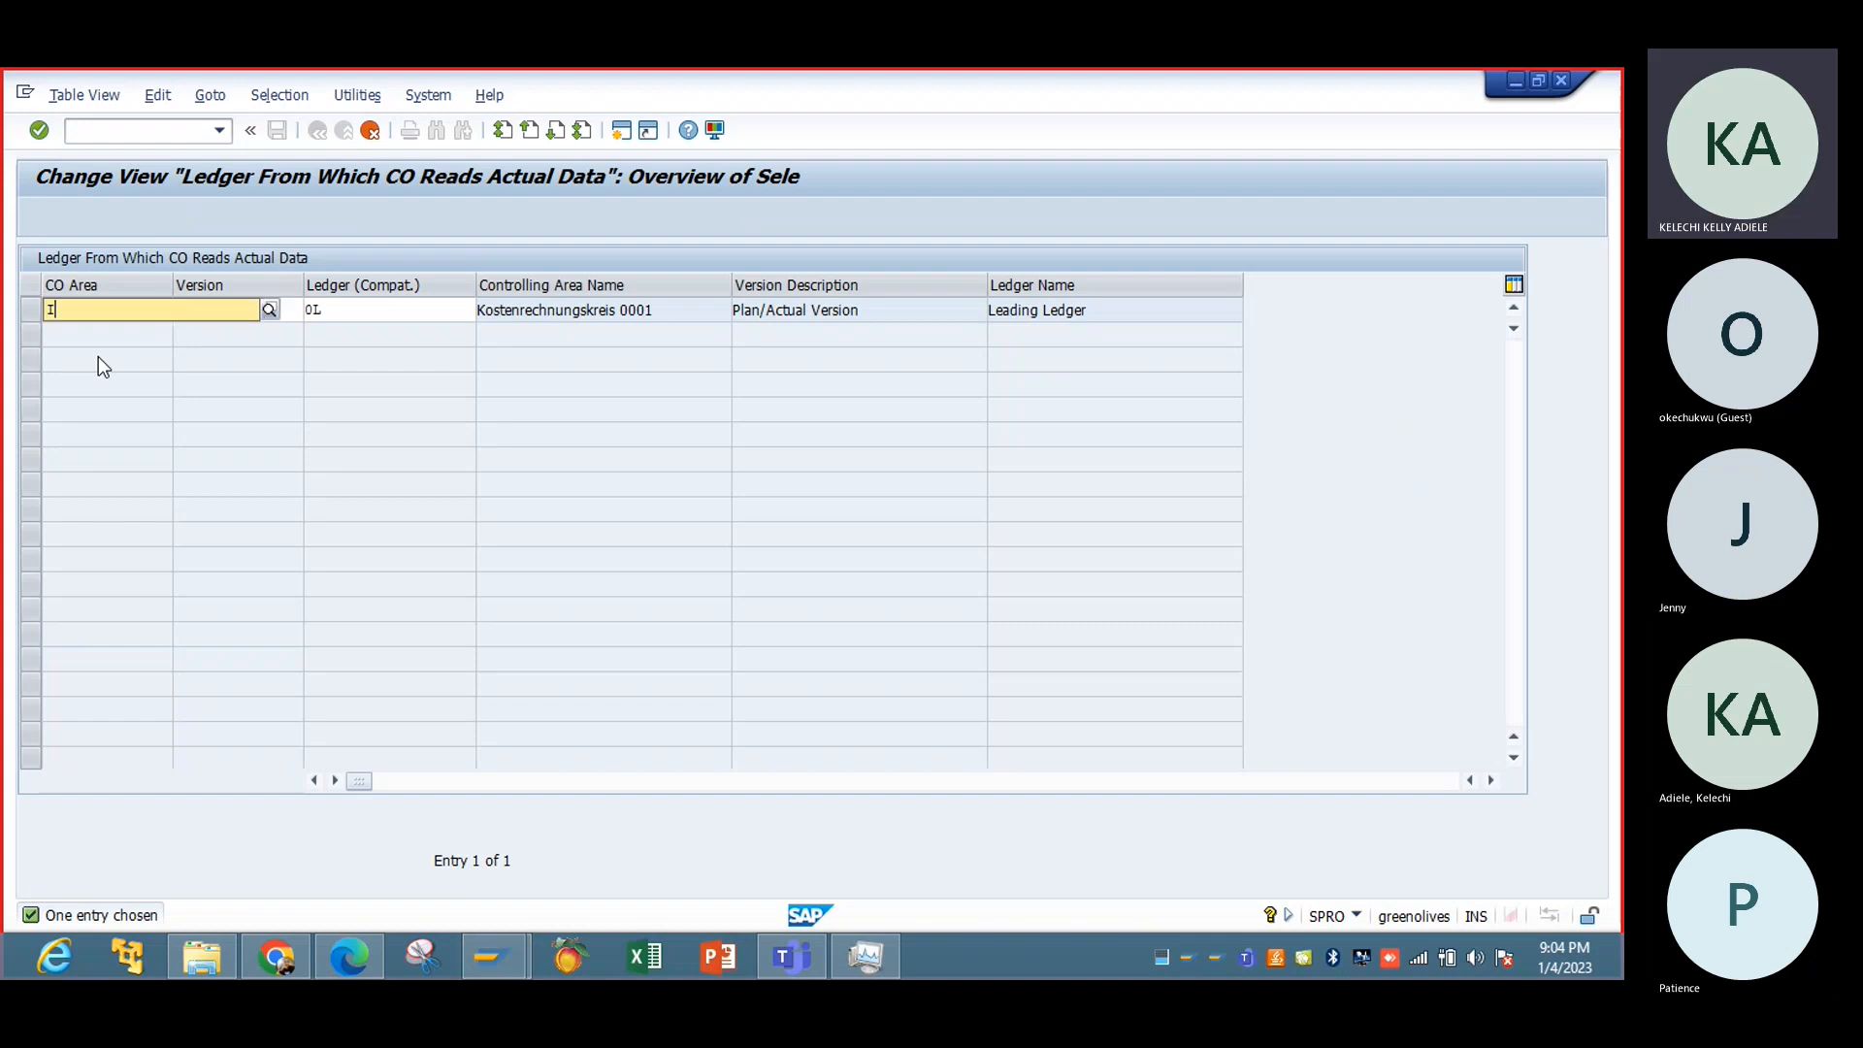
text(IBTC)
key(Tab)
text(0)
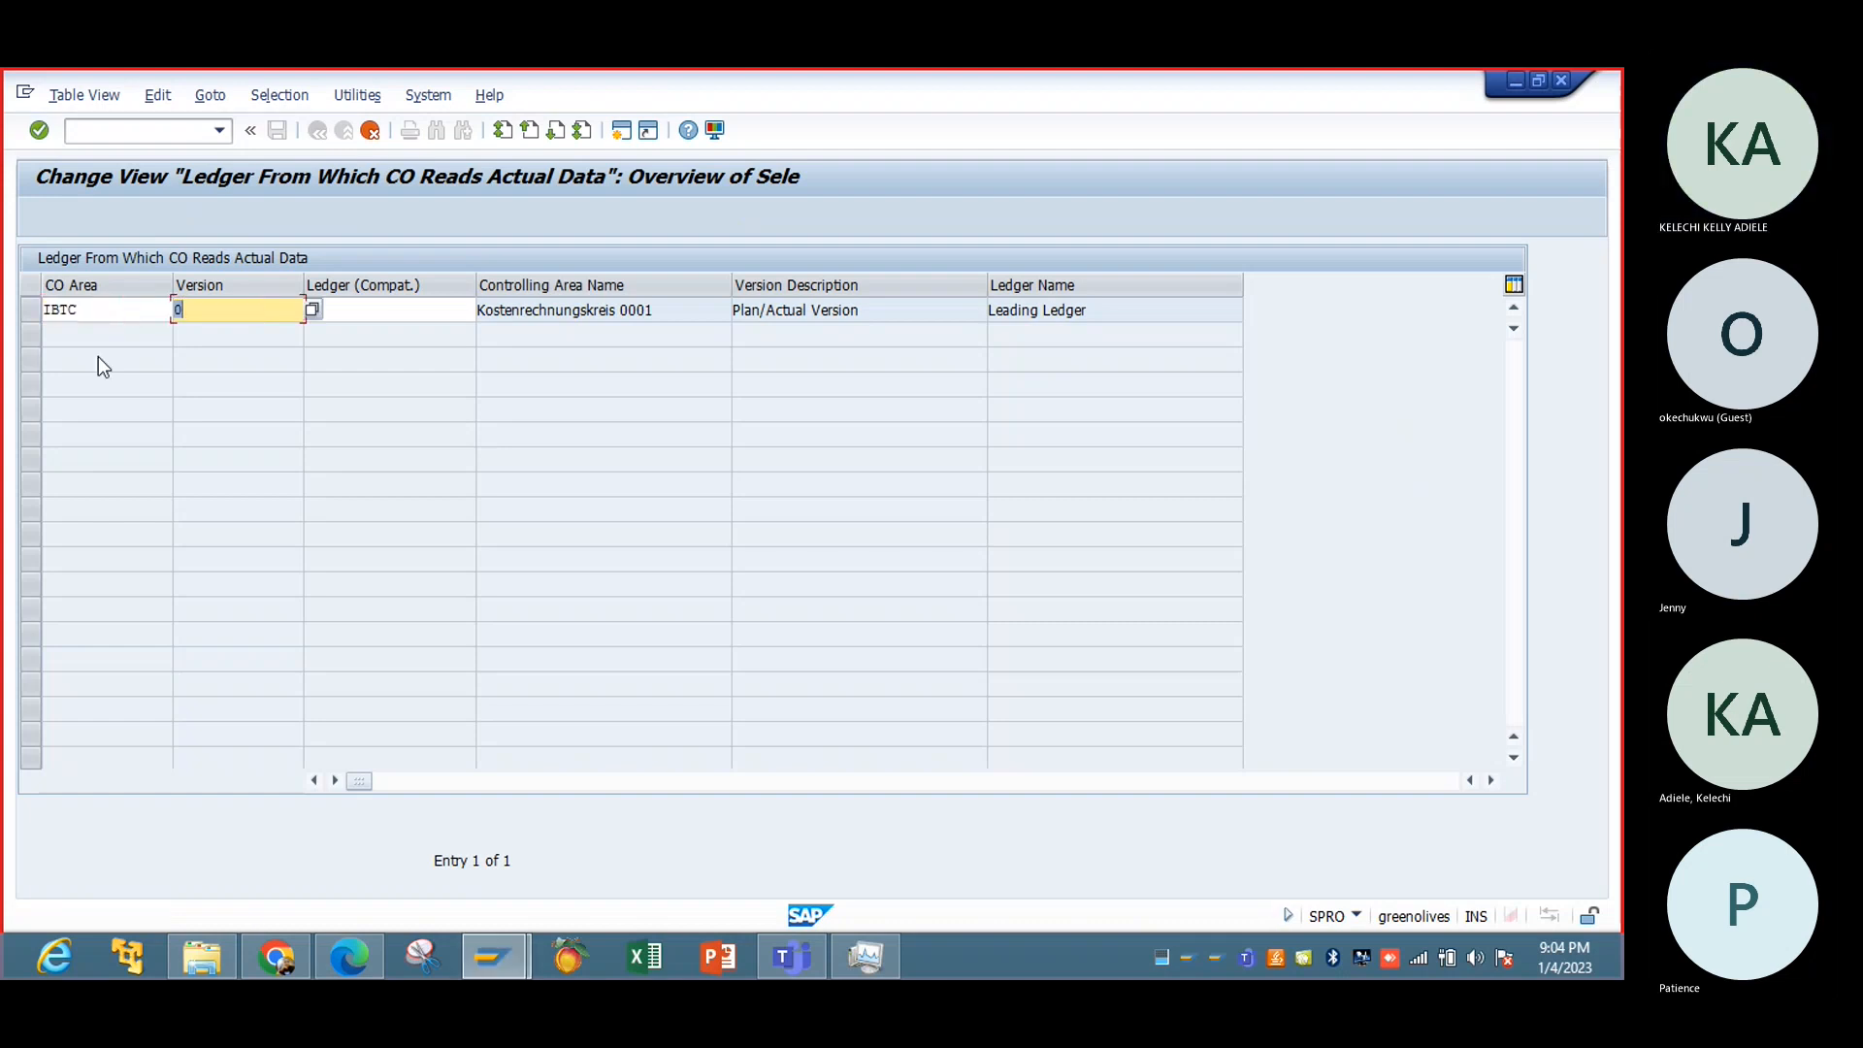
key(Tab)
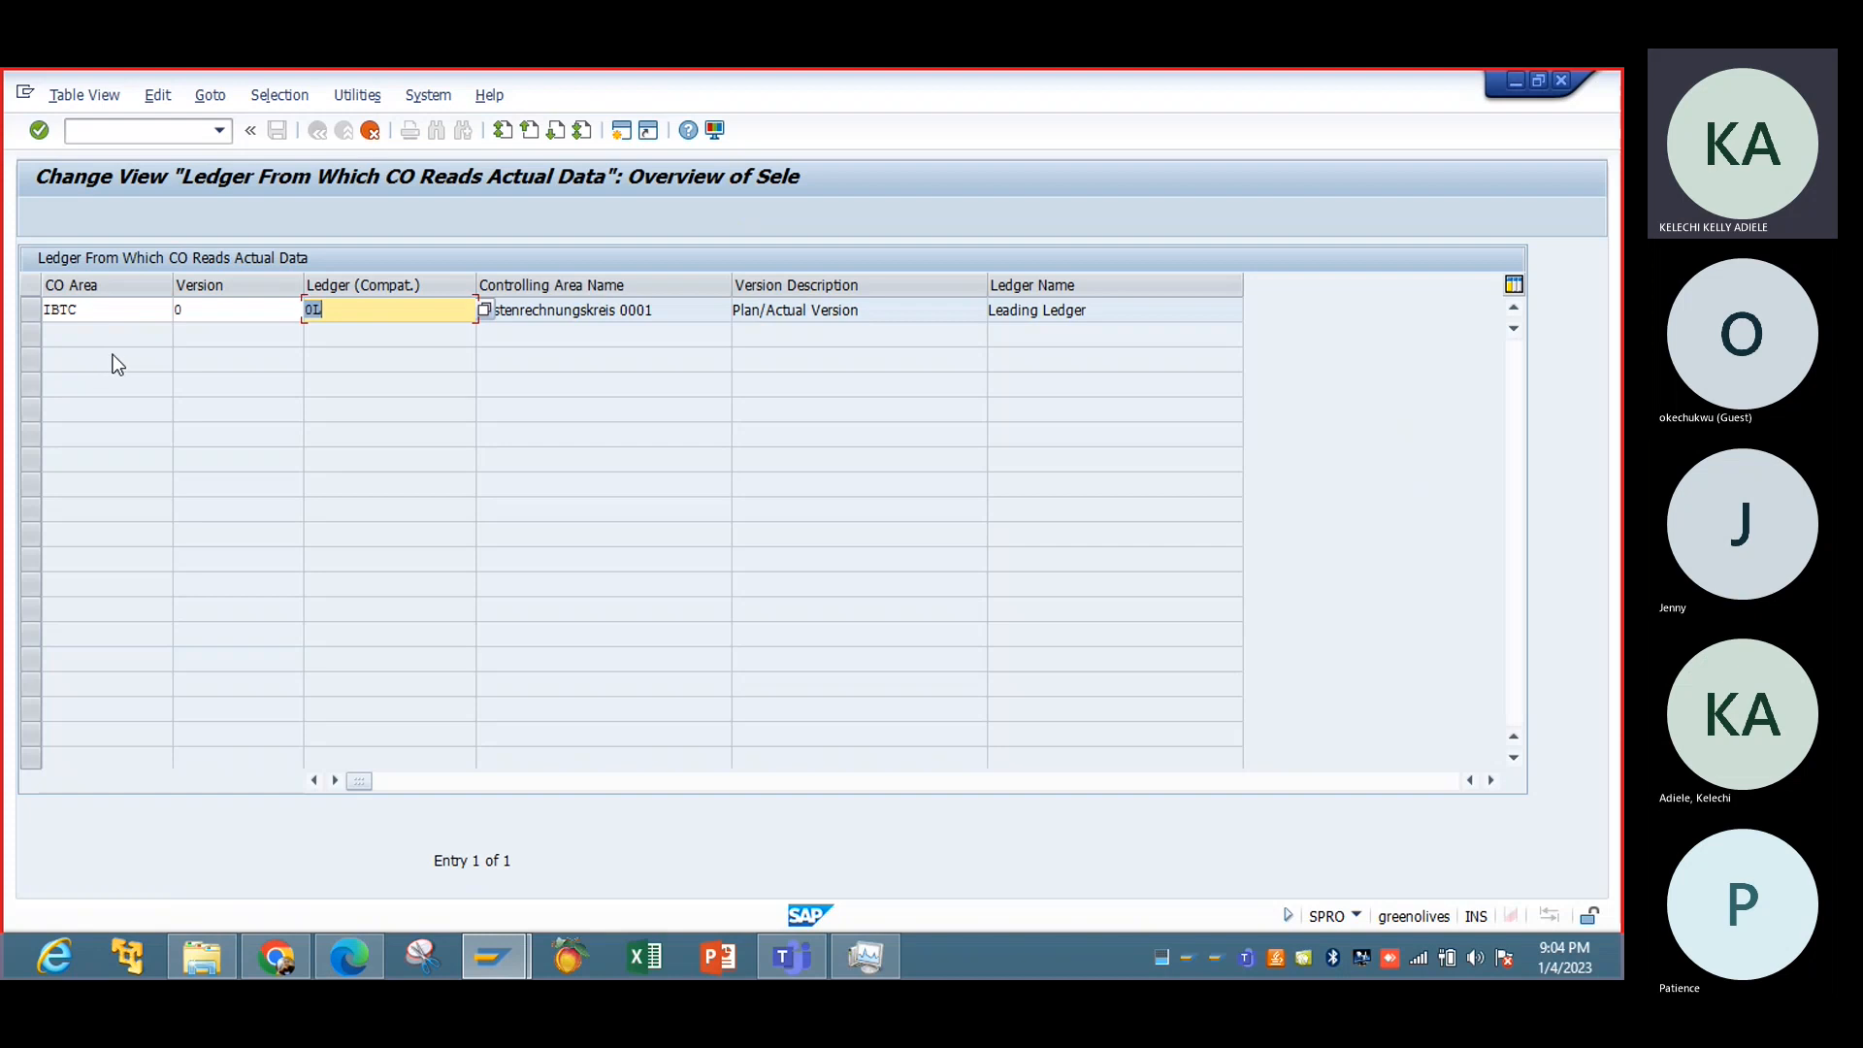
key(Return)
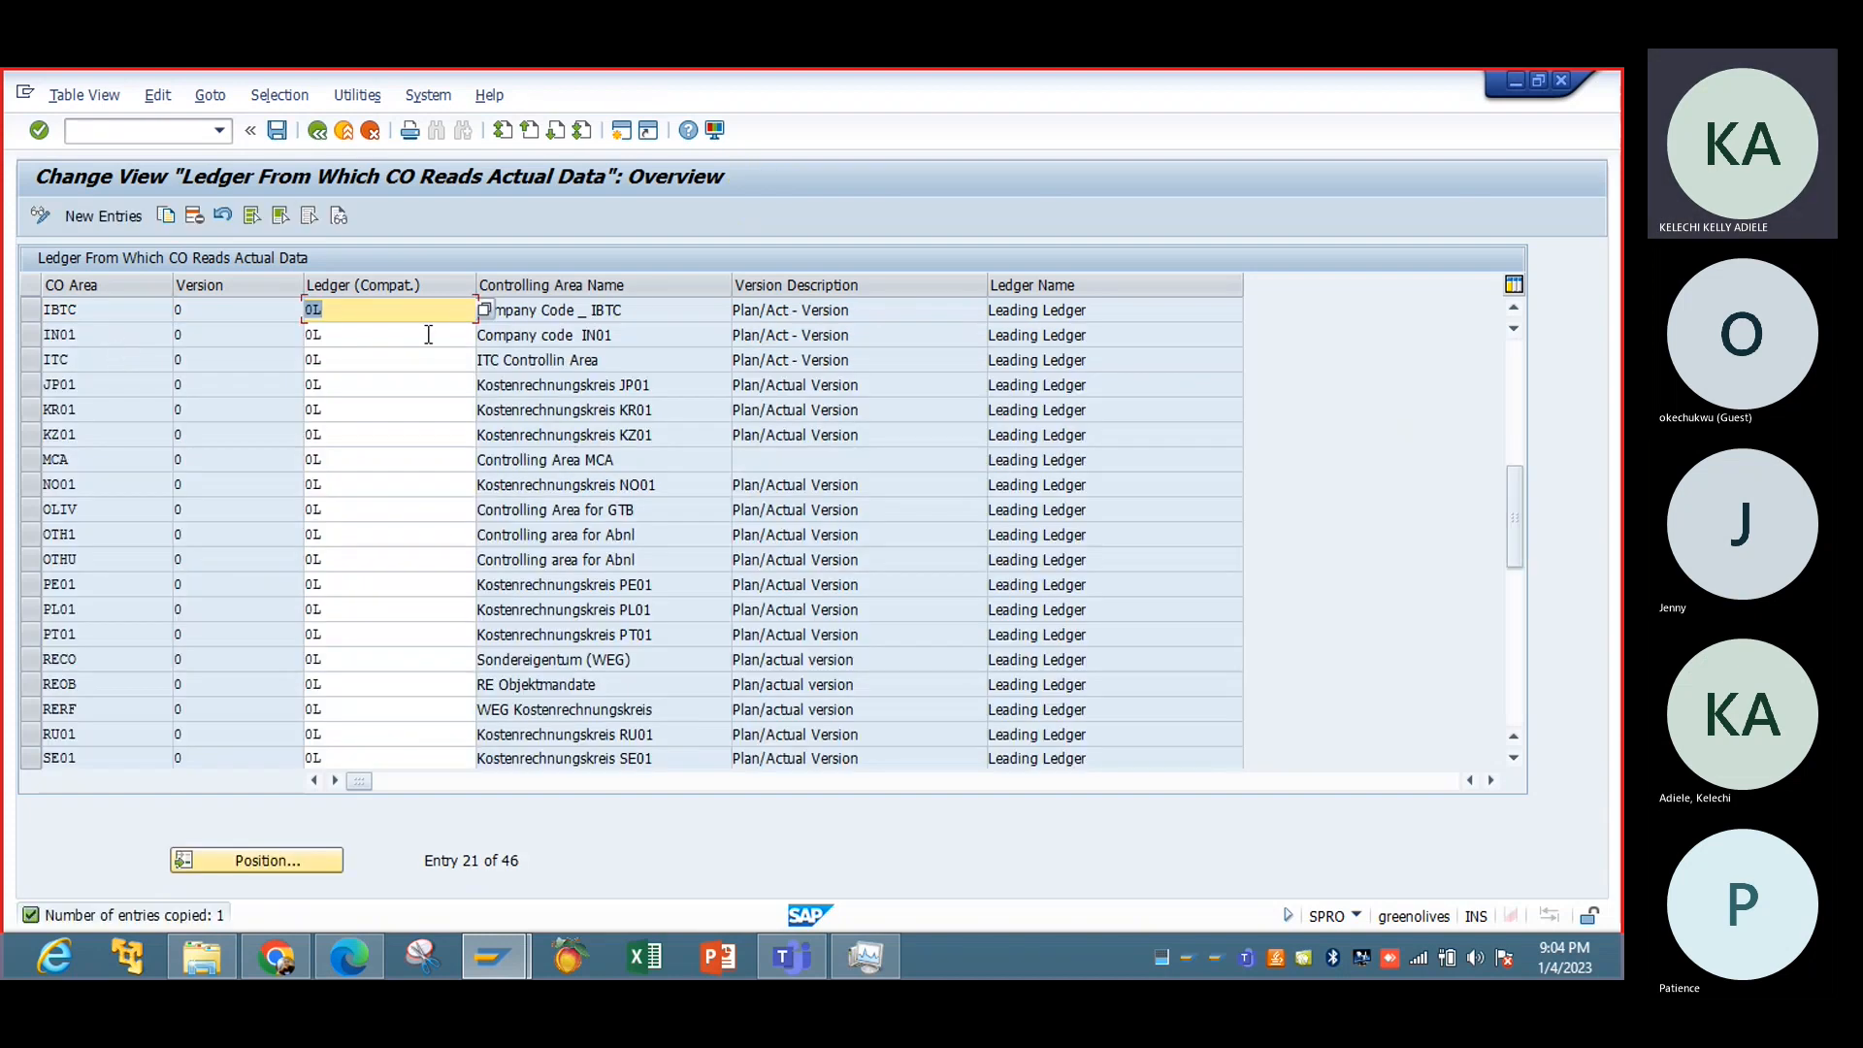
click(535, 307)
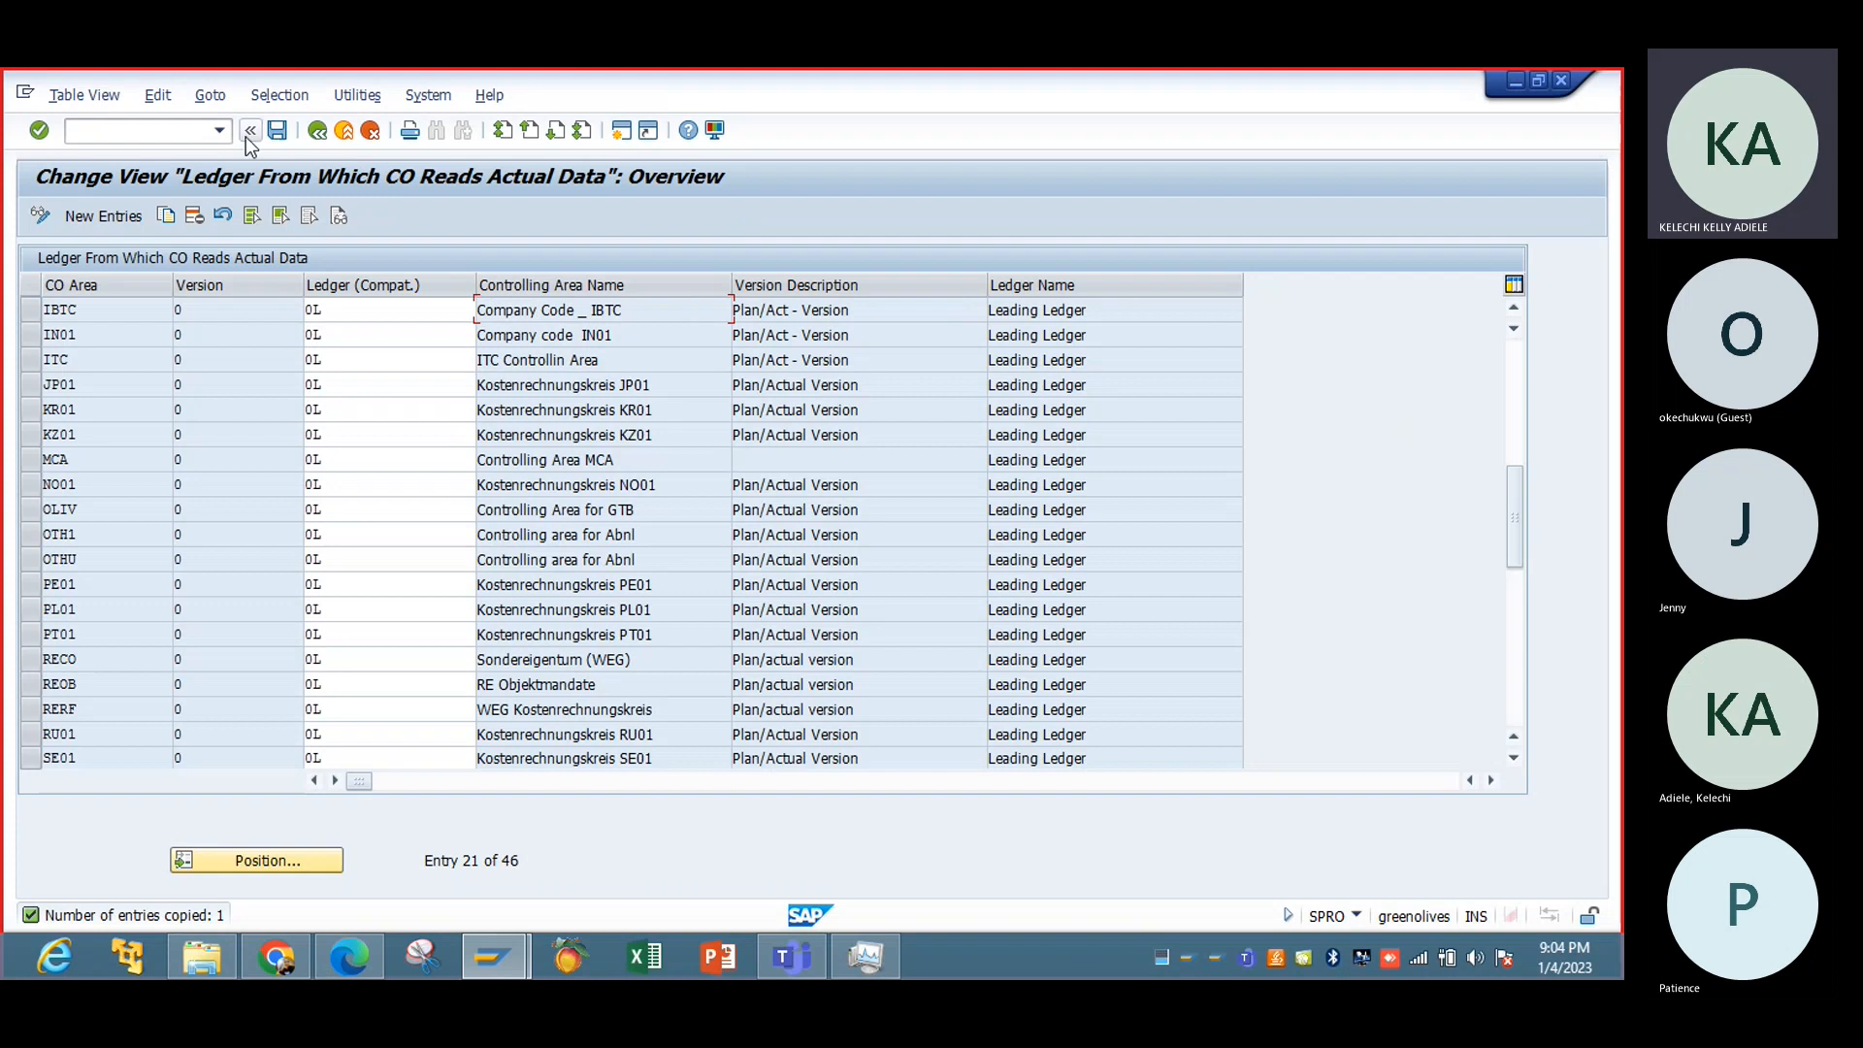
Step: Save the CO version ledger entry, accept the check messages and customizing request, and return to the implementation guide
click(276, 130)
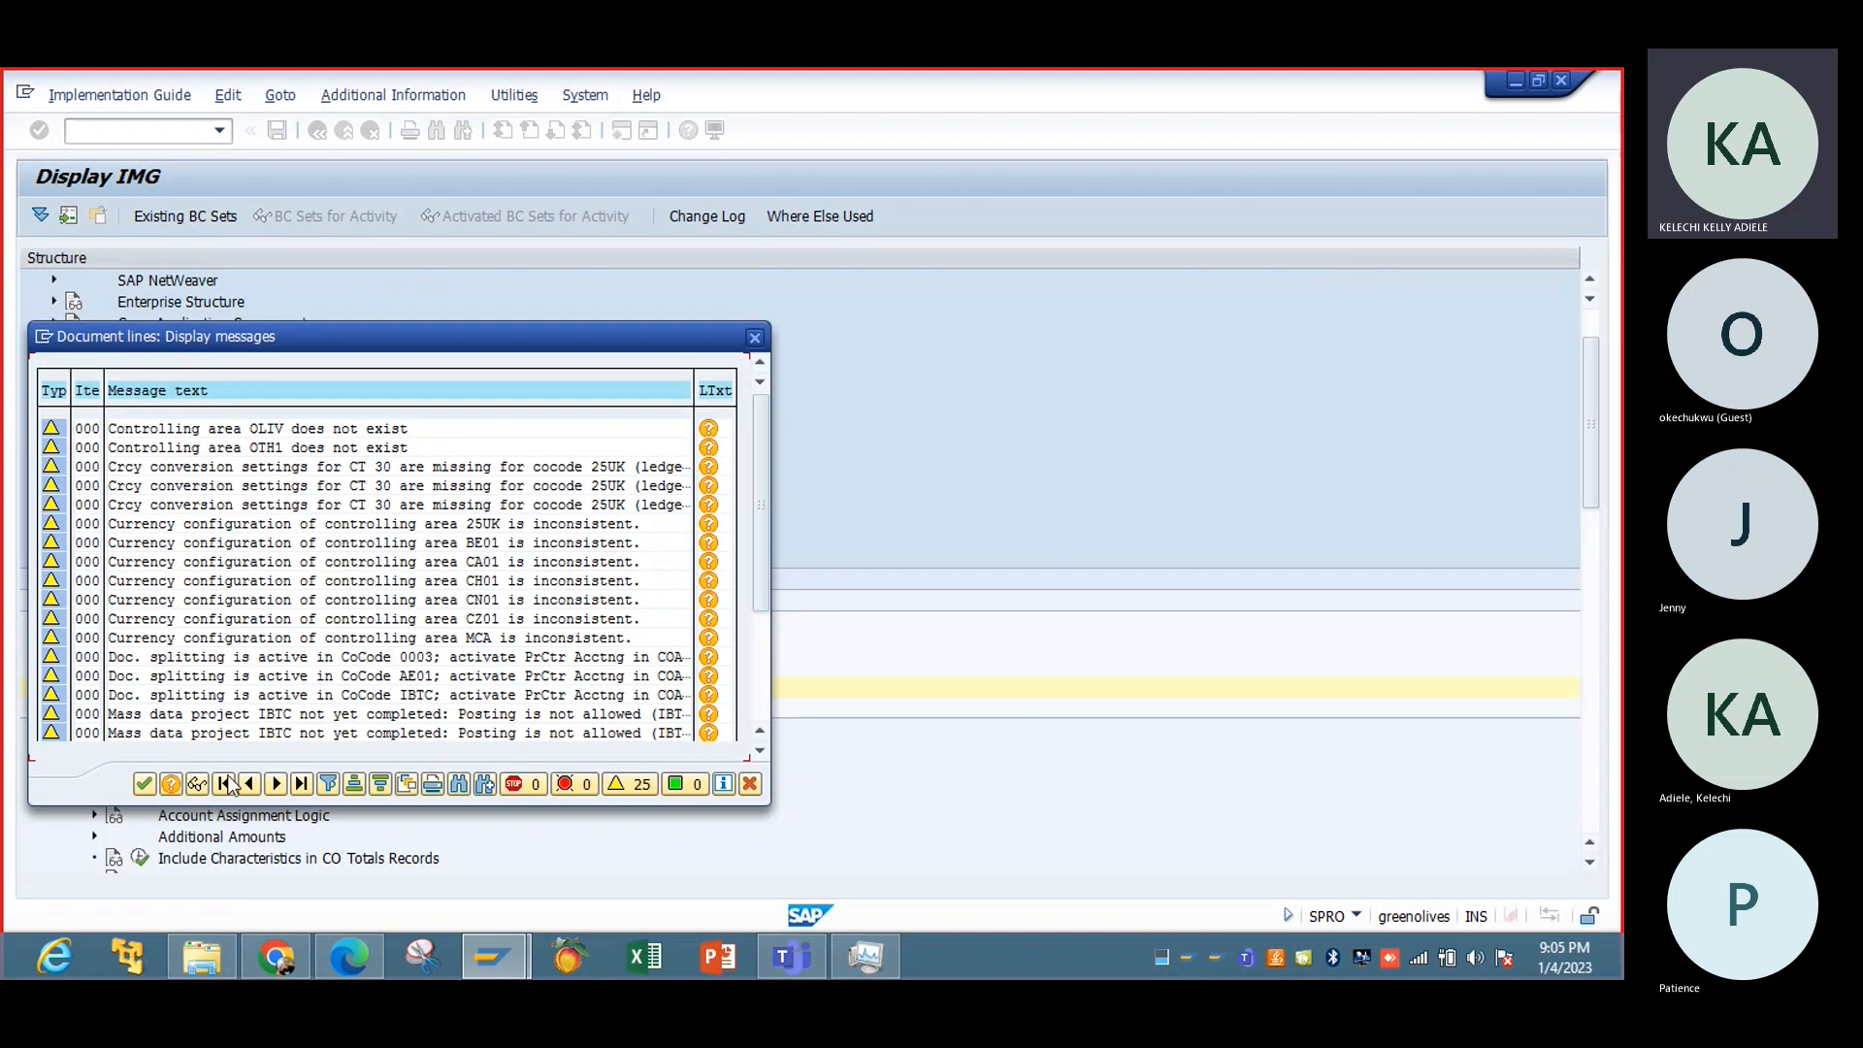
click(145, 786)
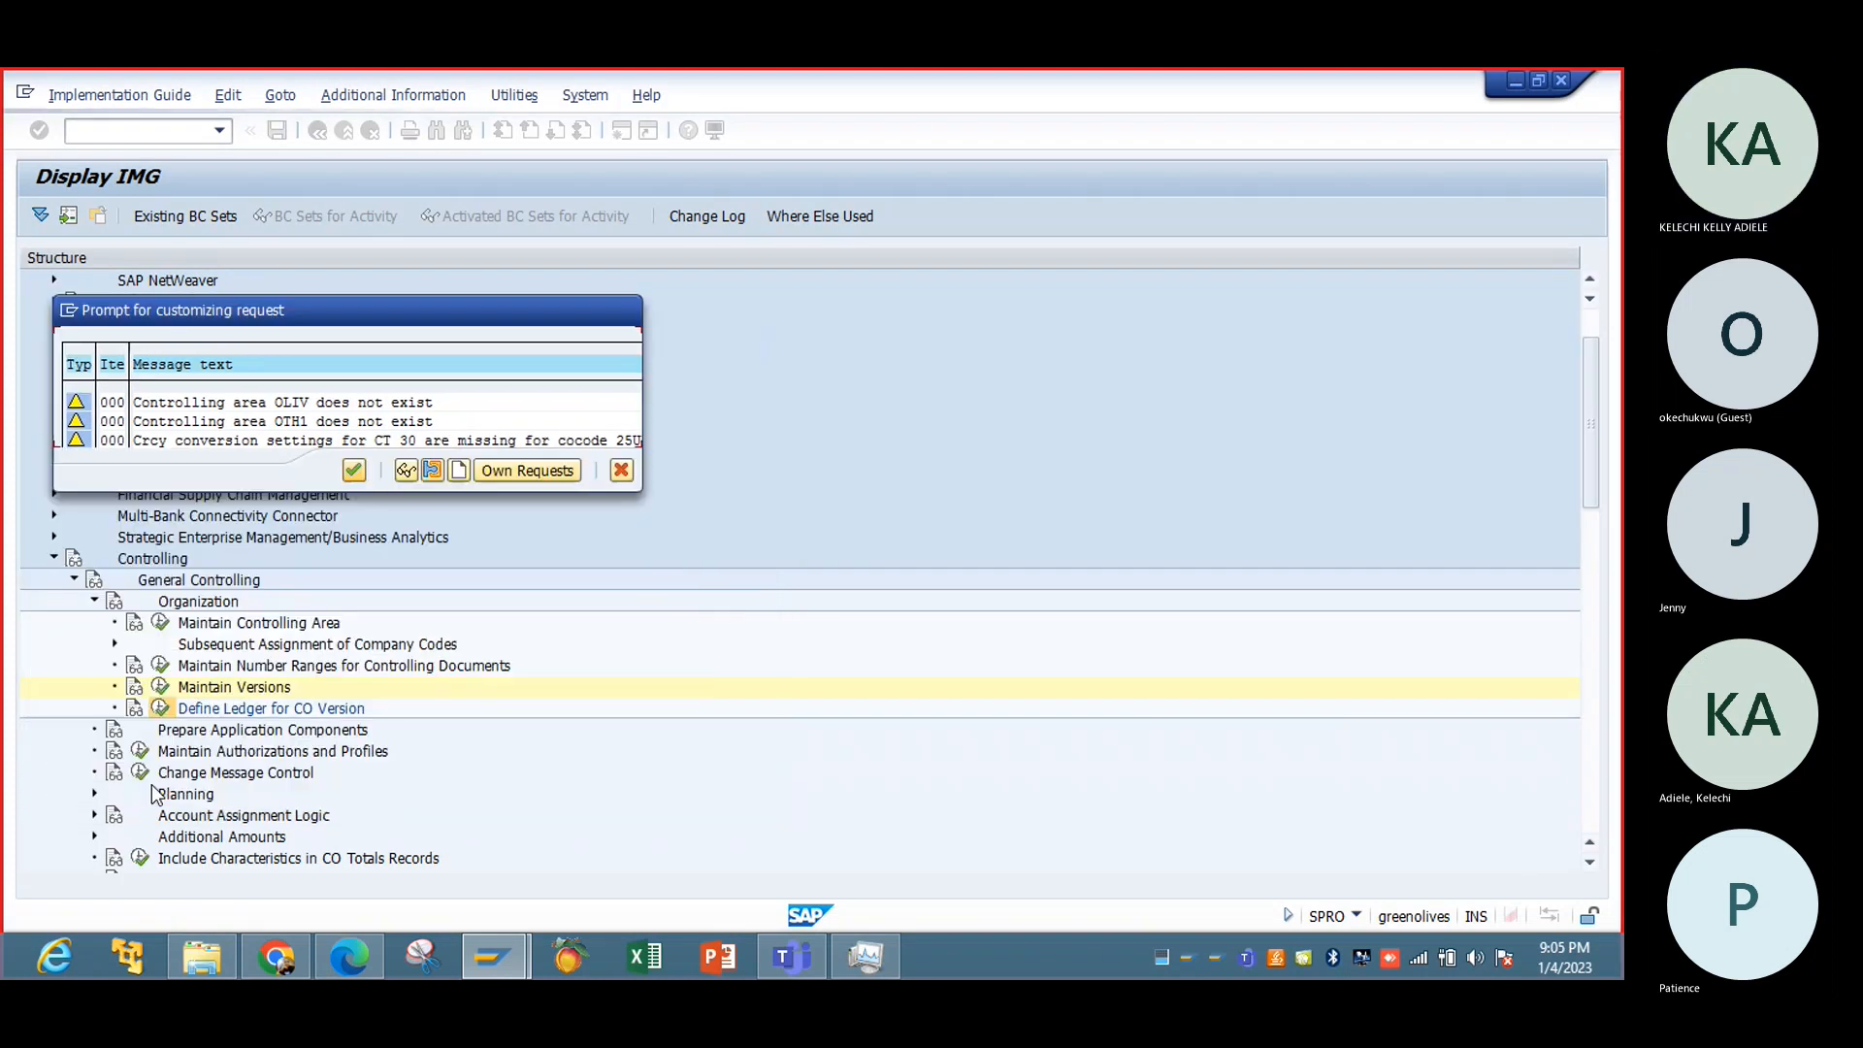
click(355, 474)
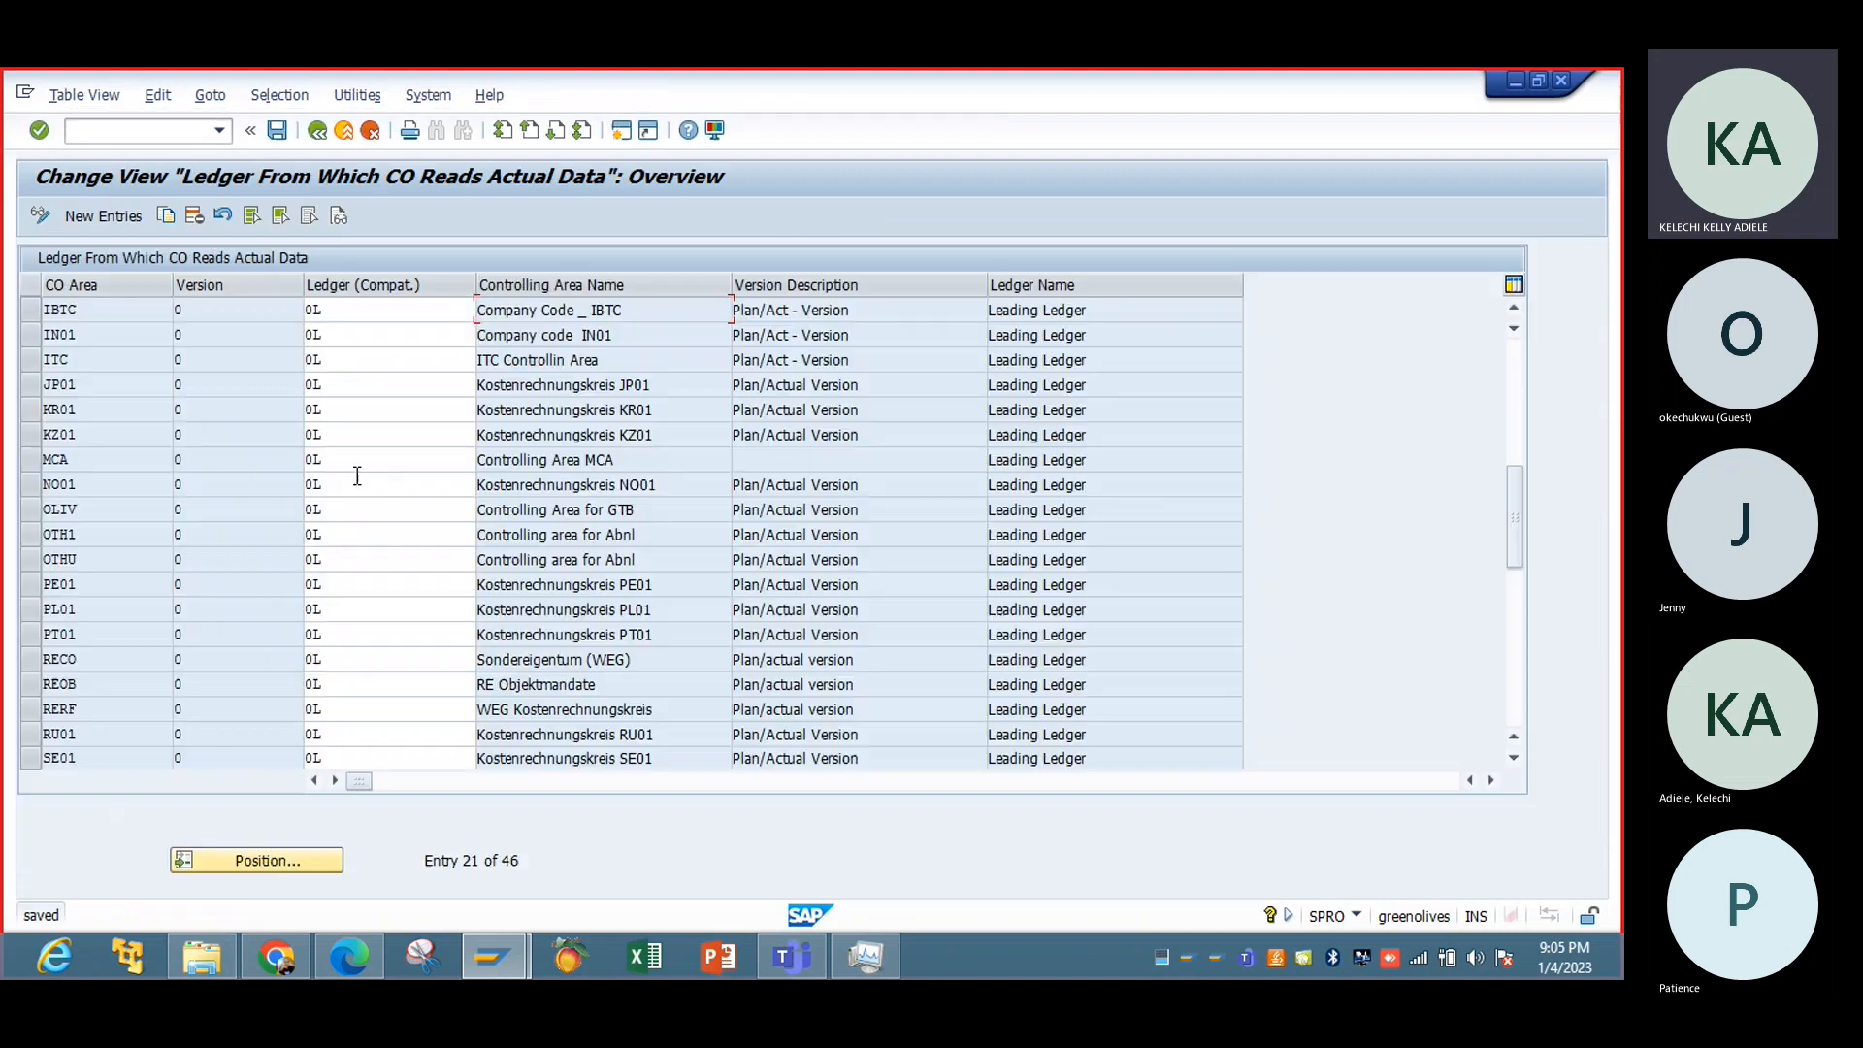
click(318, 138)
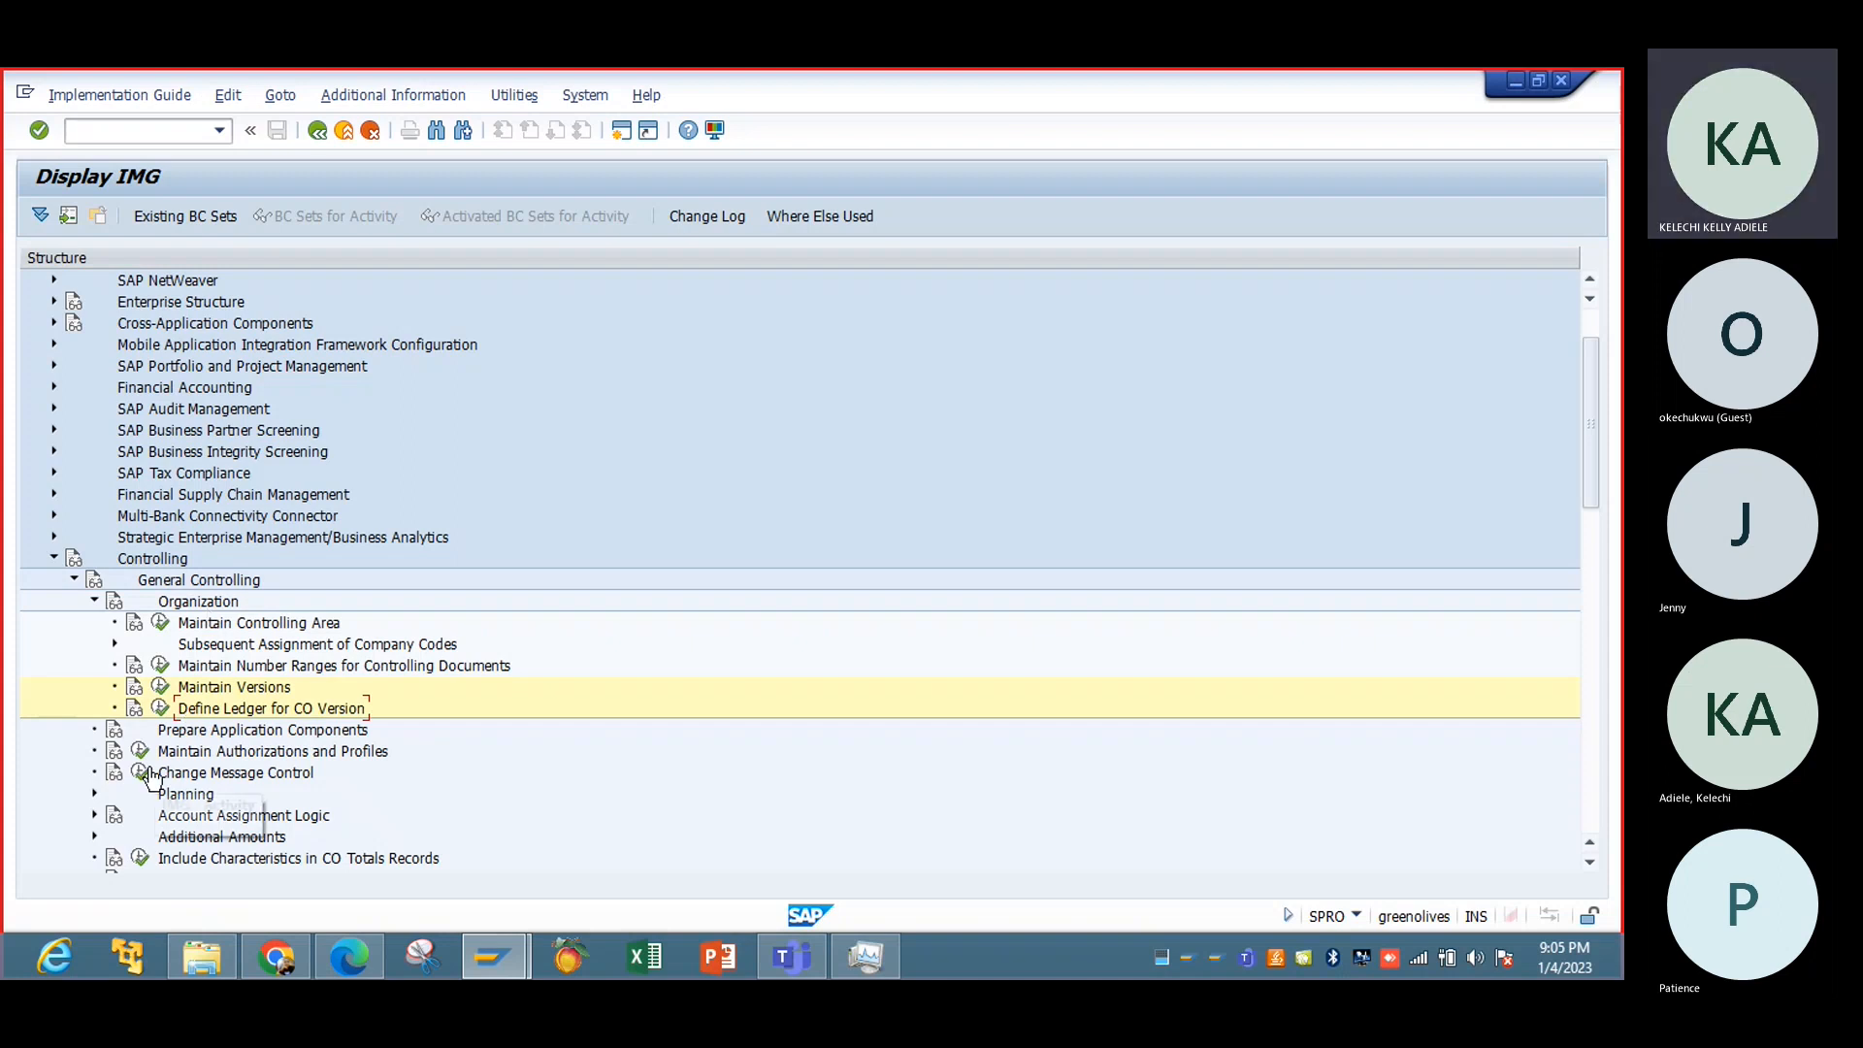
Step: Collapse the Organization and General Controlling nodes under Controlling in the implementation guide
click(93, 600)
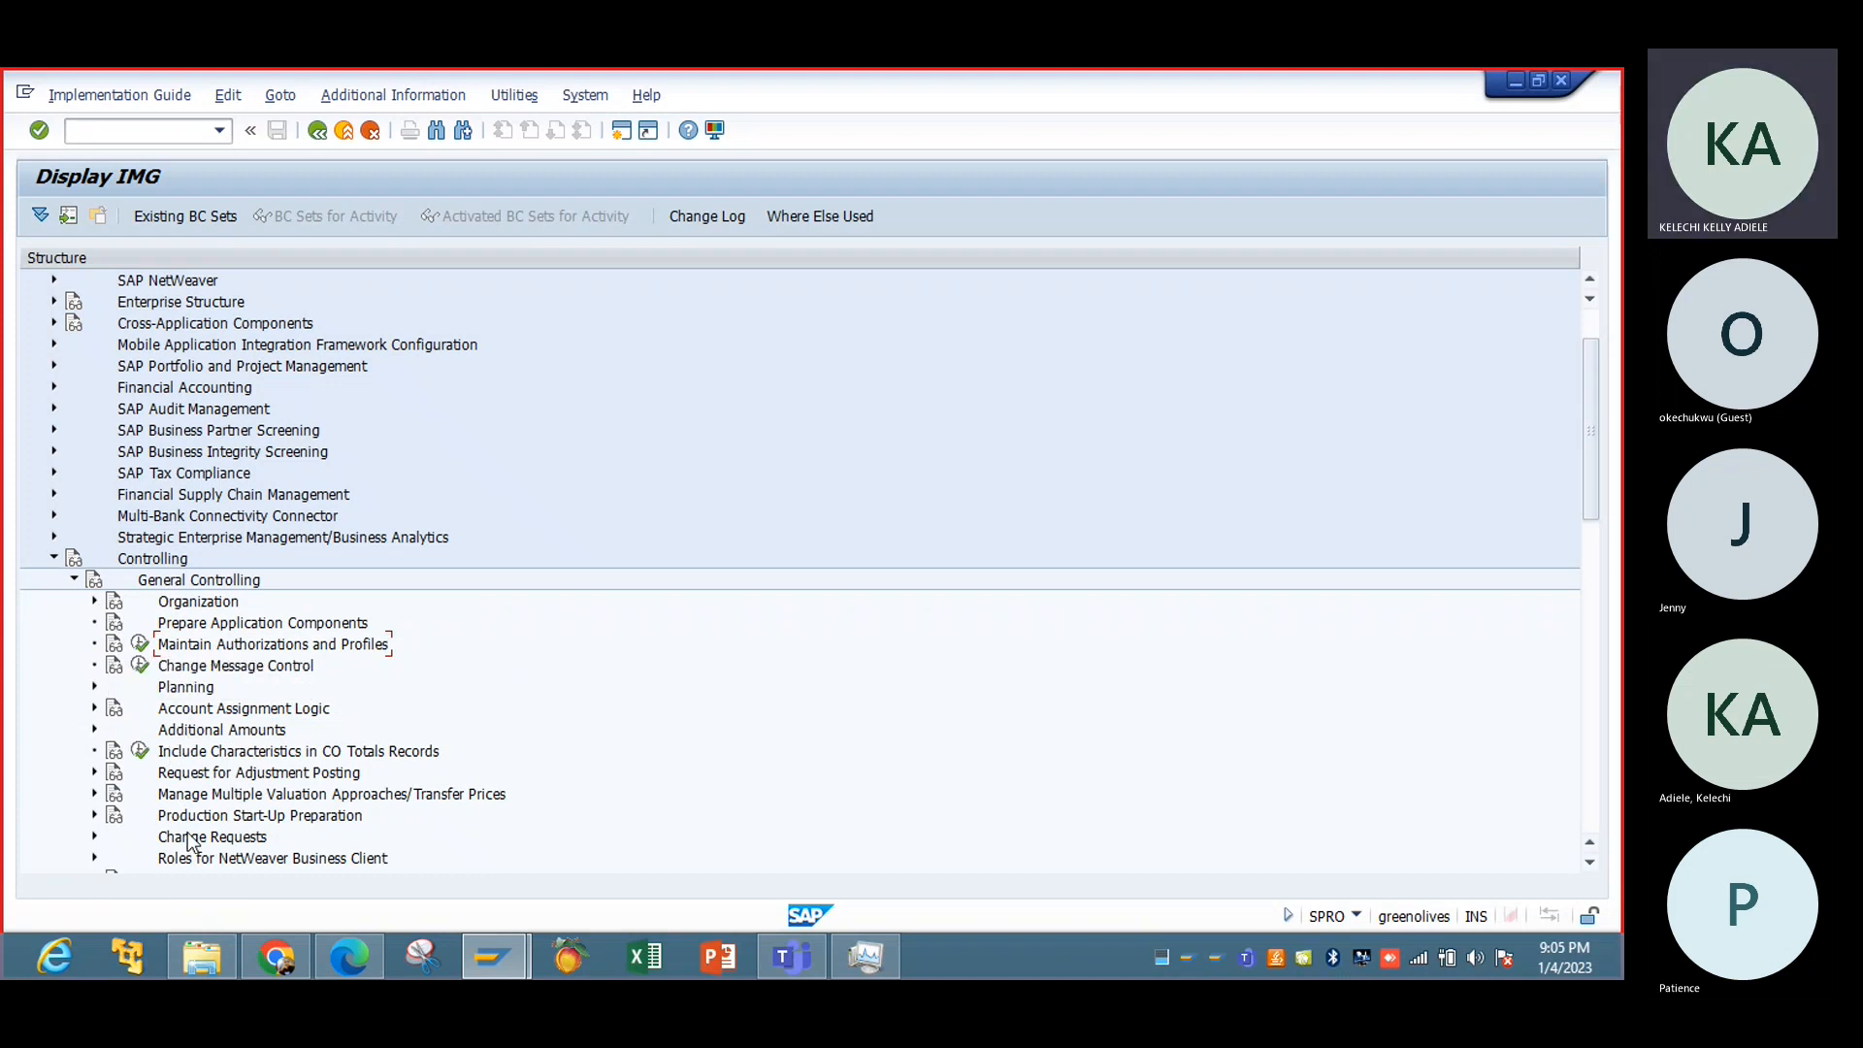
click(74, 580)
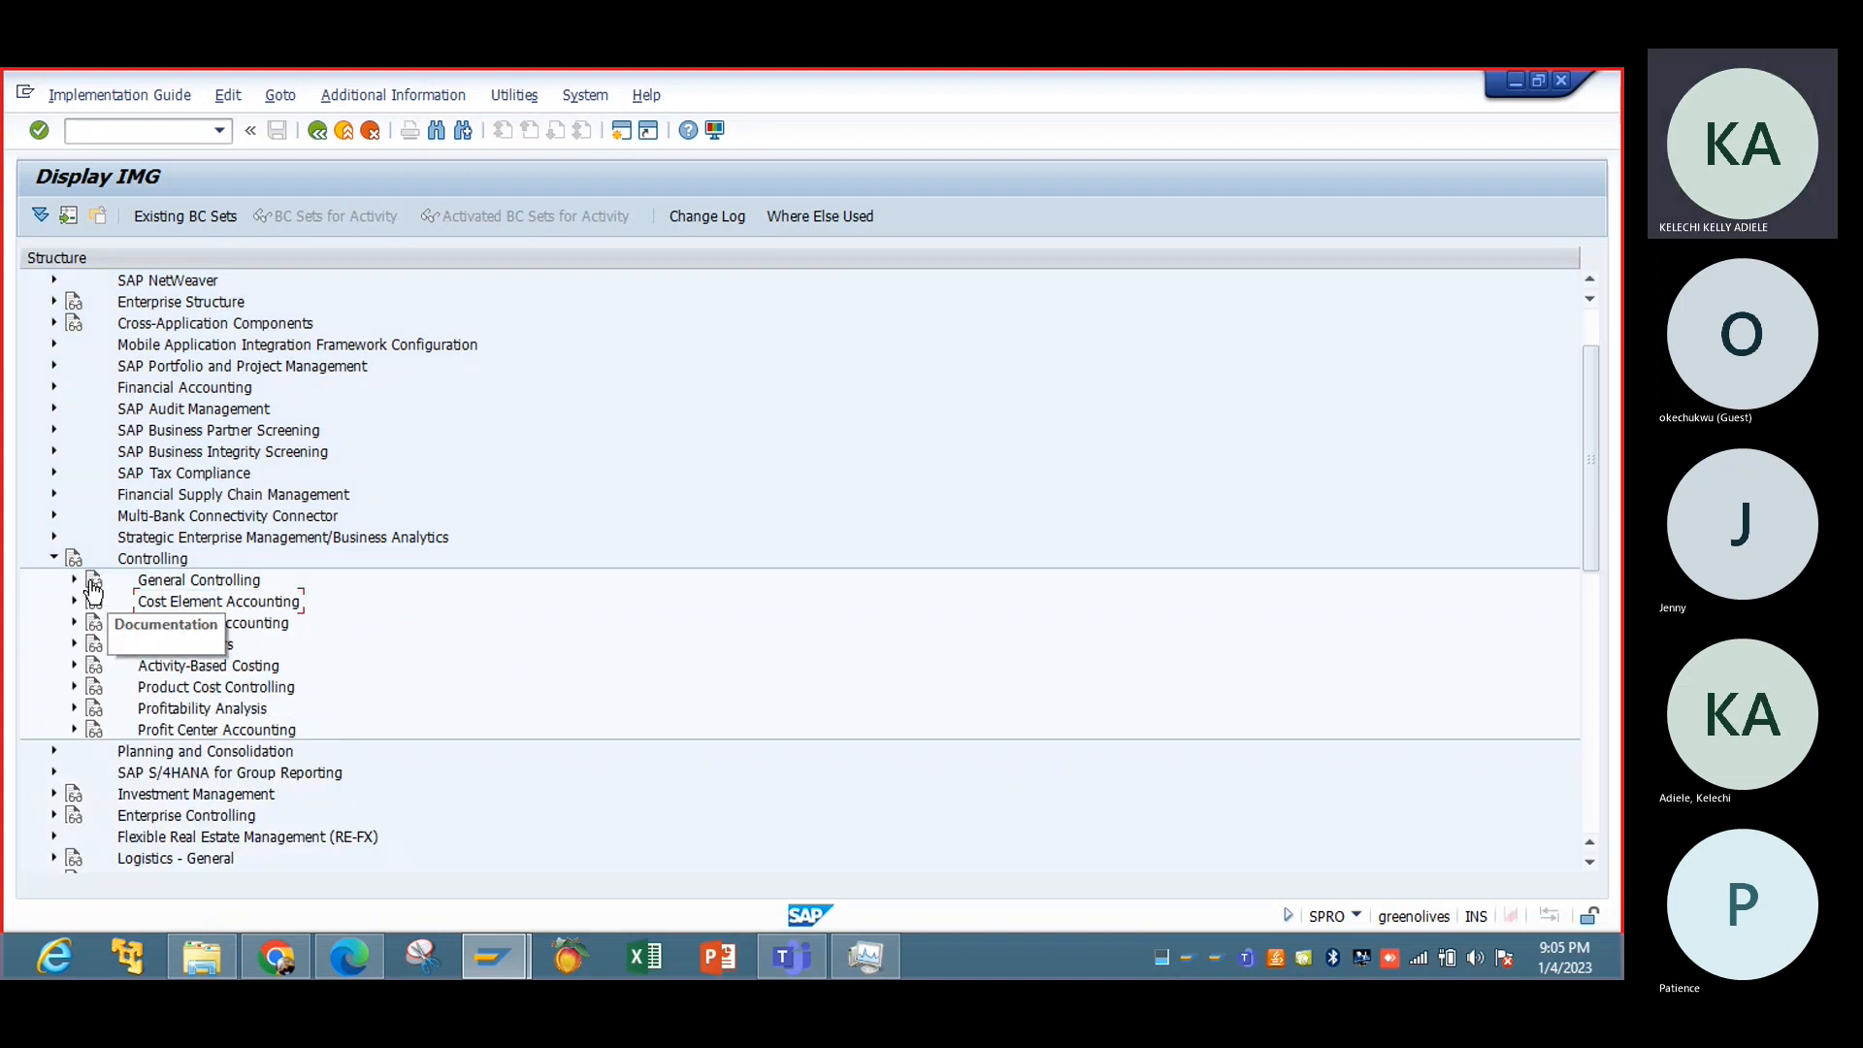
click(74, 582)
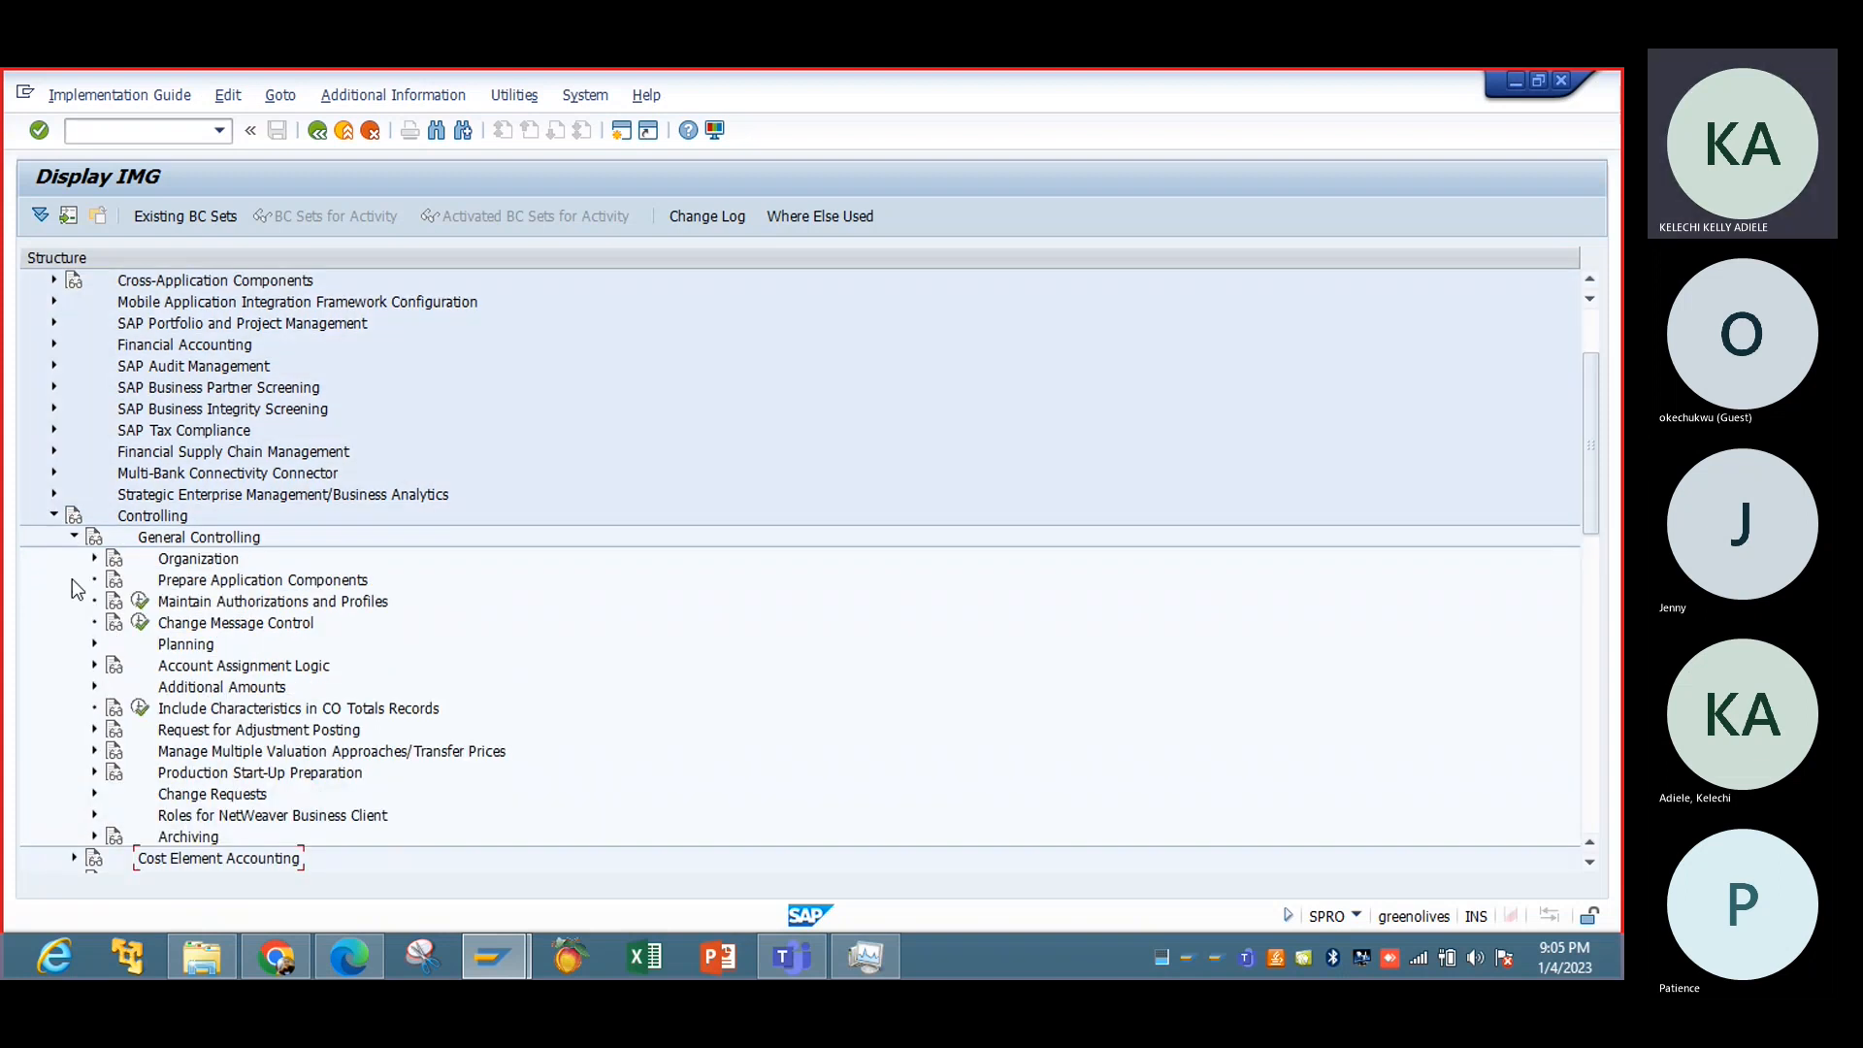
click(75, 540)
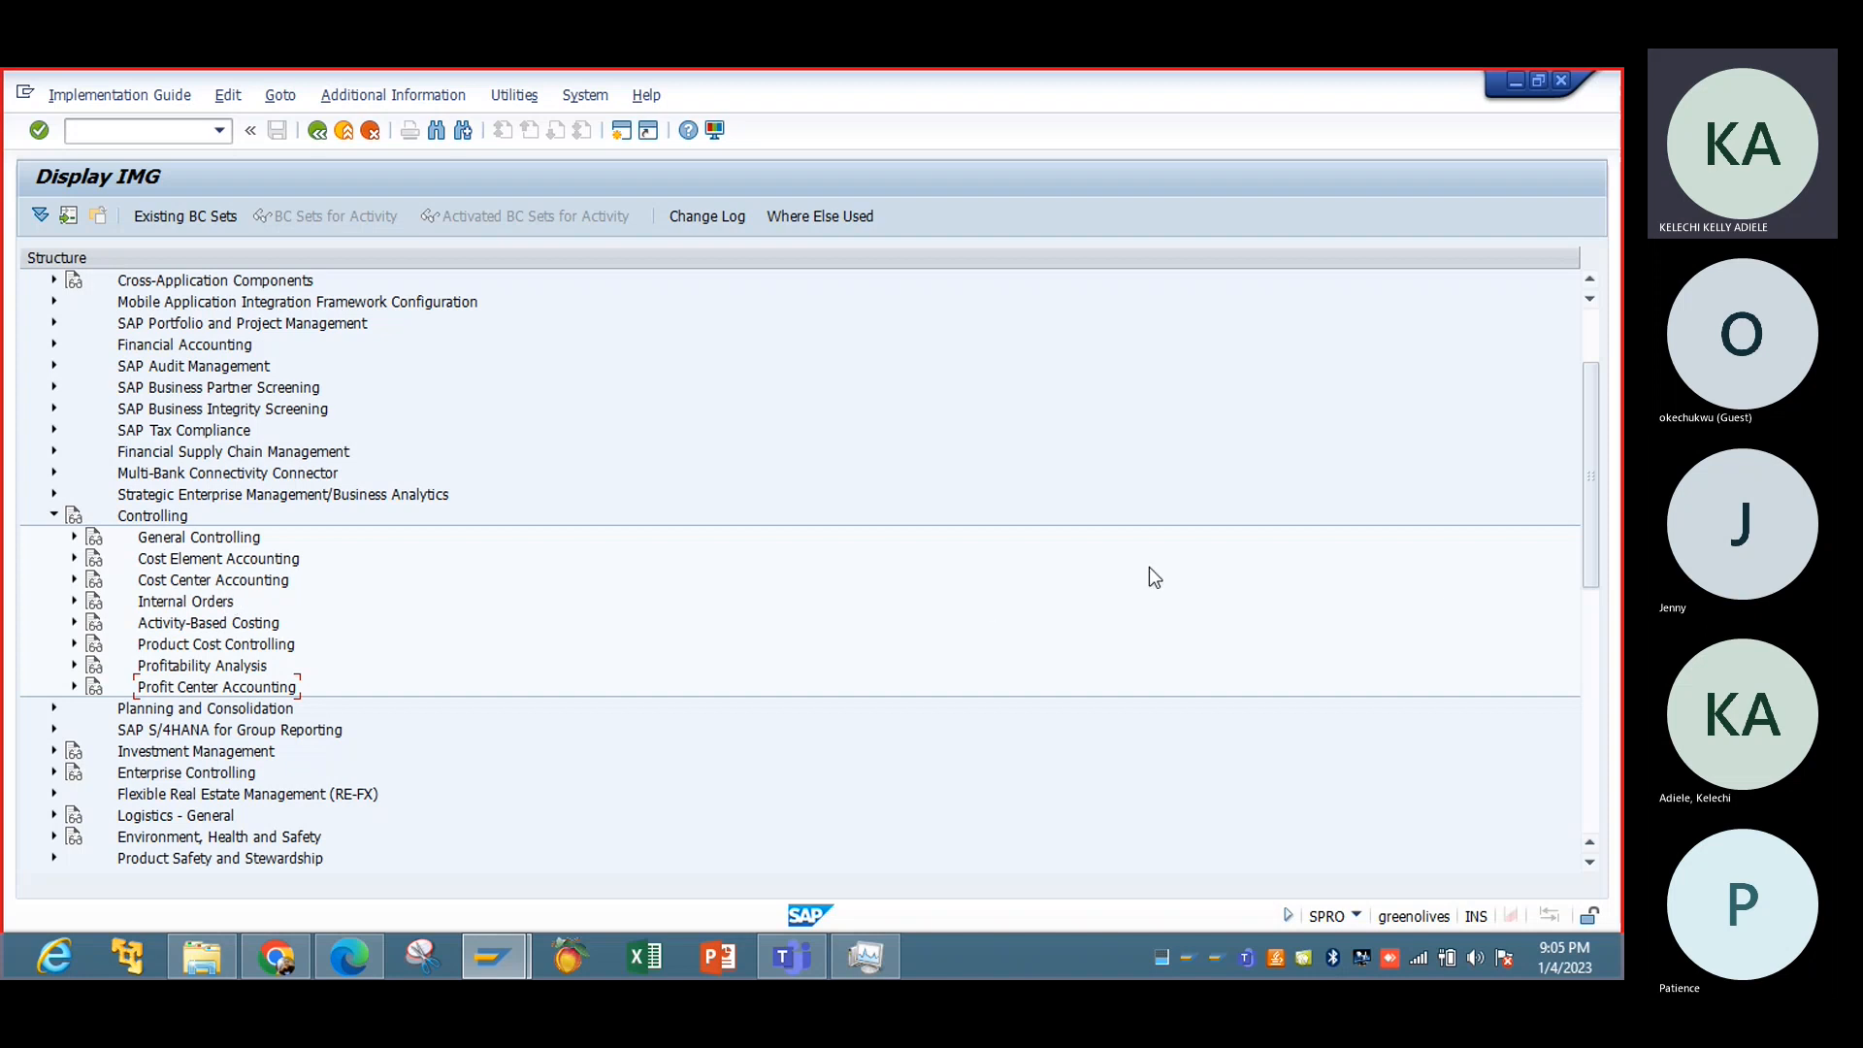
Step: Expand Enterprise Structure, Assignment and its Controlling node in the implementation guide
drag(1589, 556, 1587, 482)
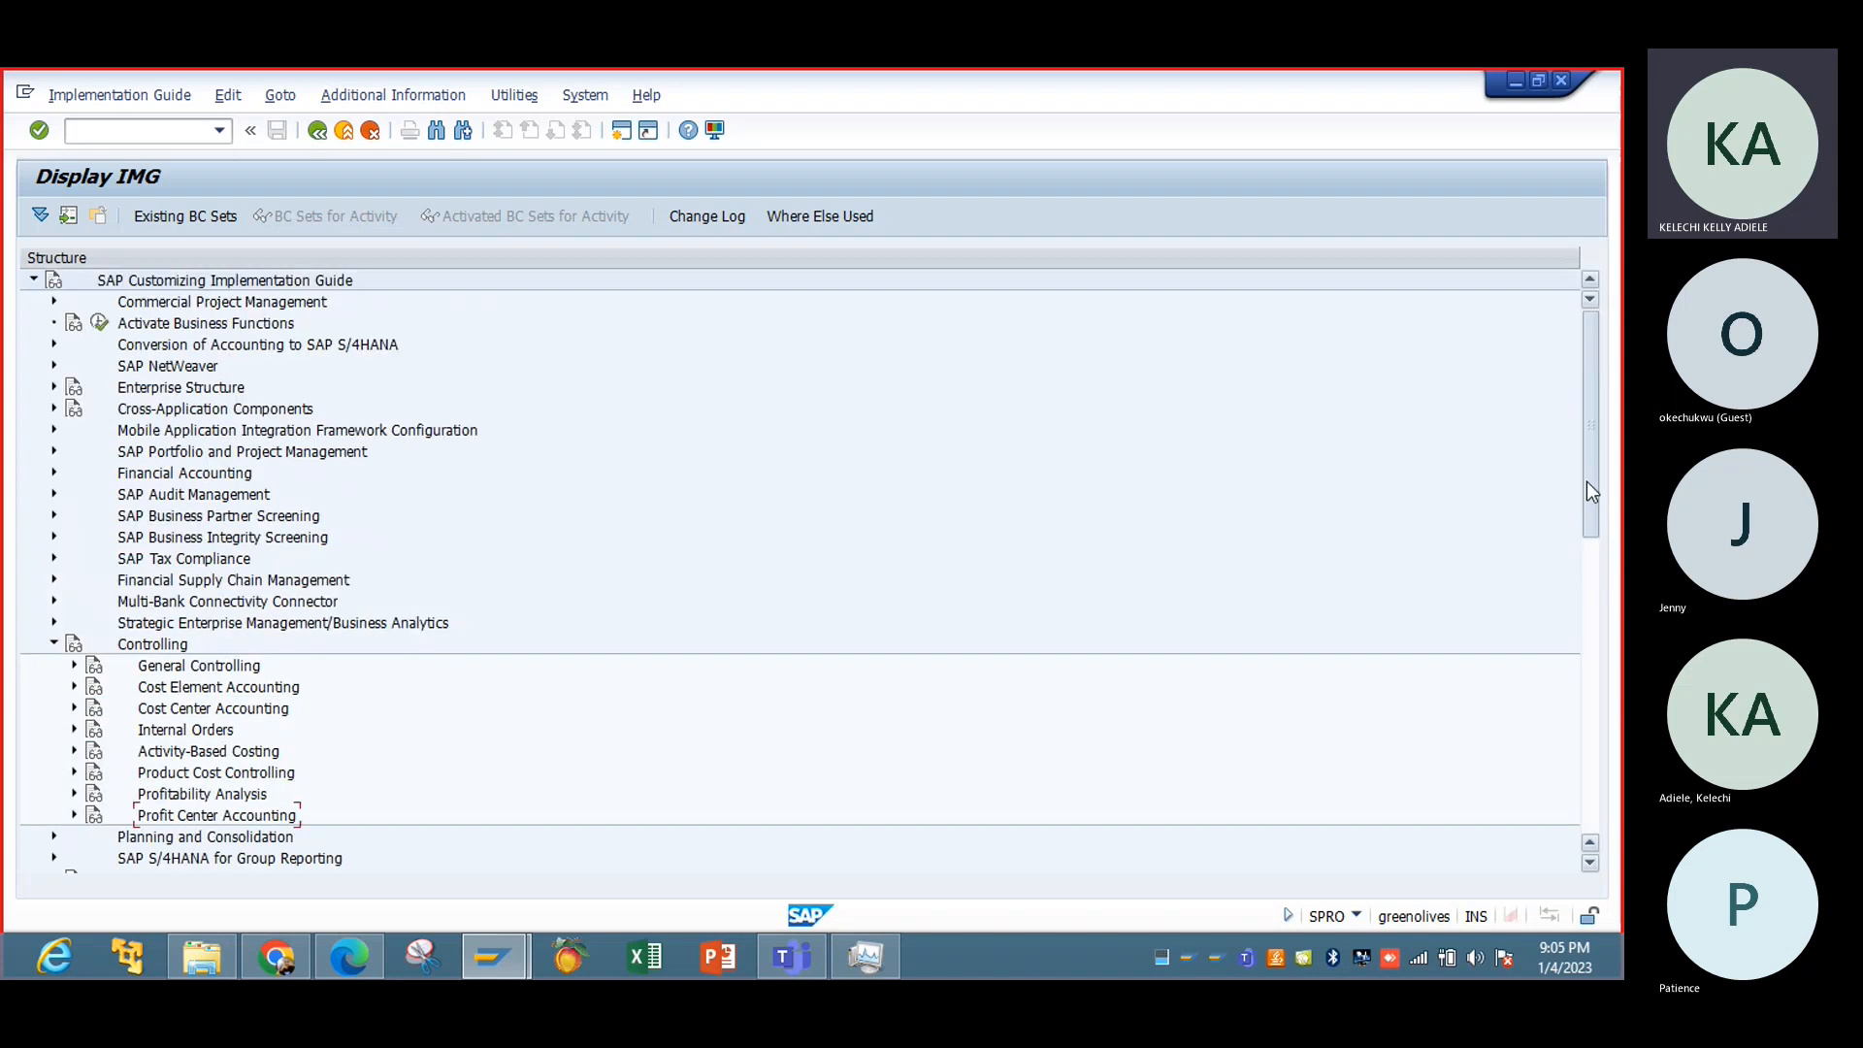
click(54, 389)
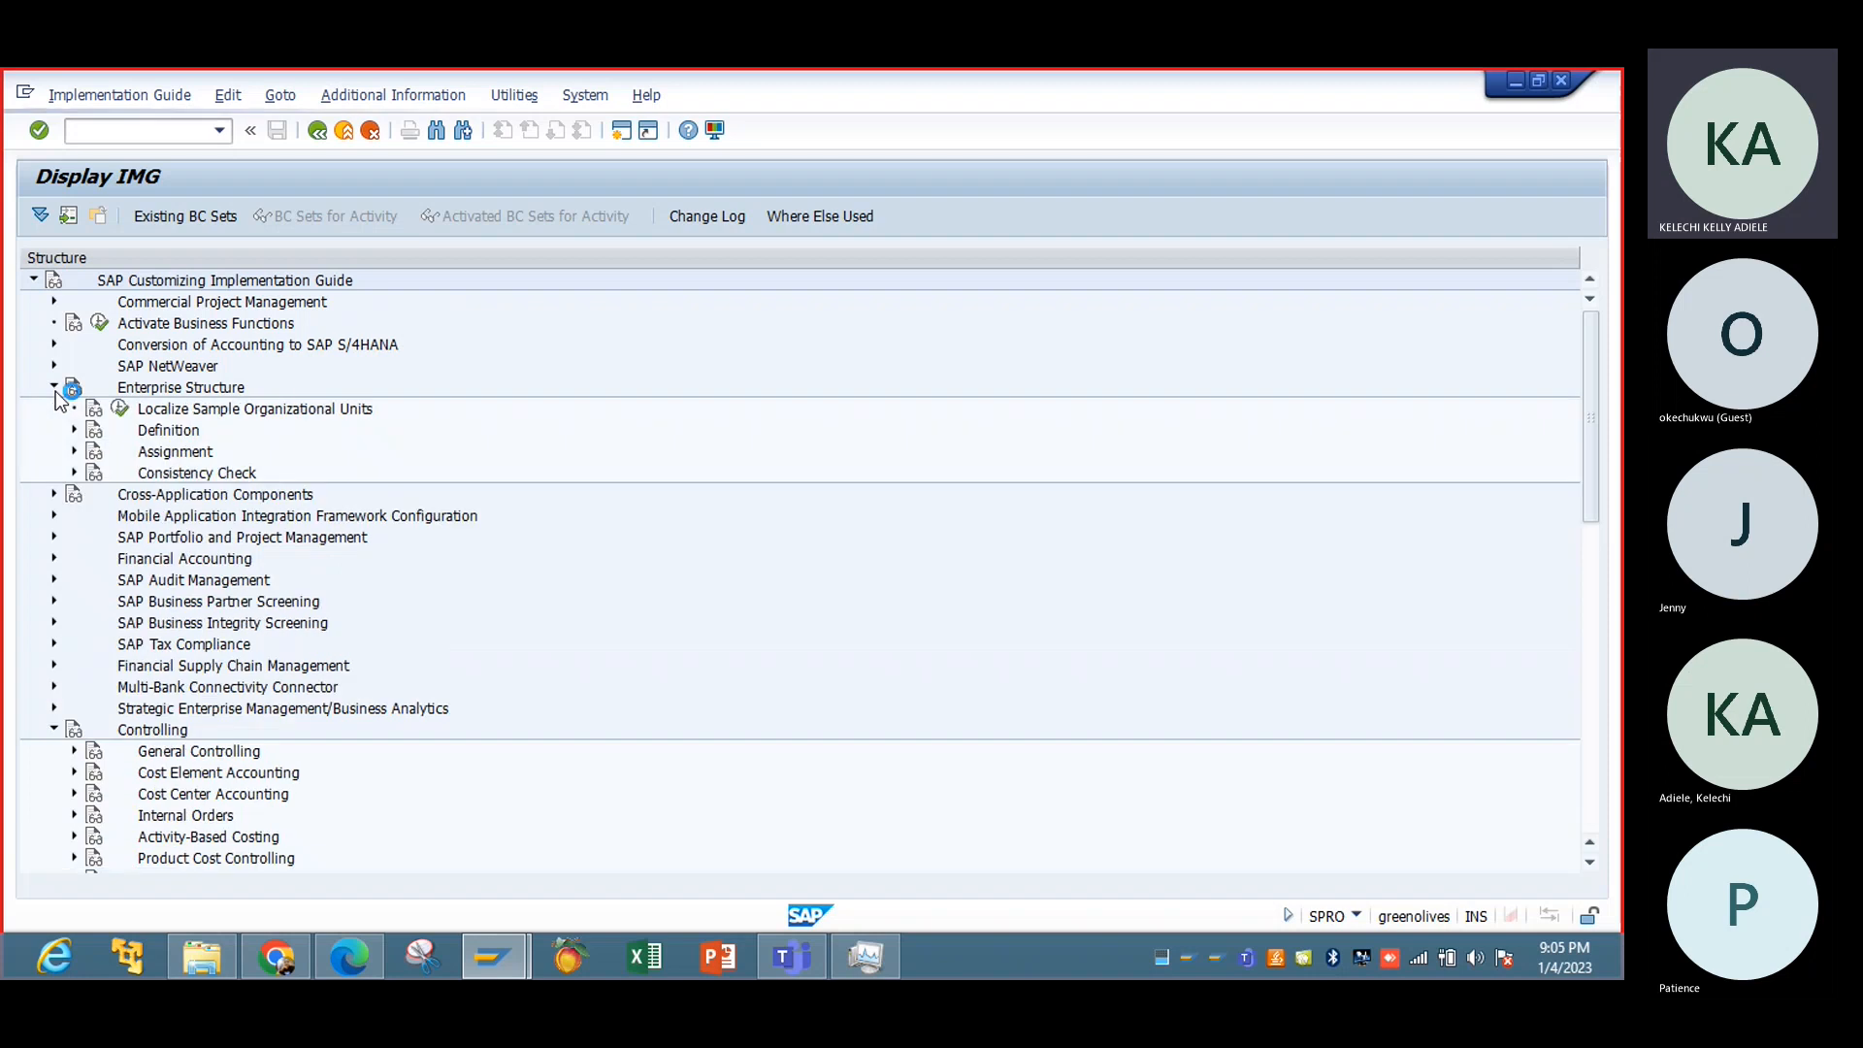
click(74, 430)
click(75, 430)
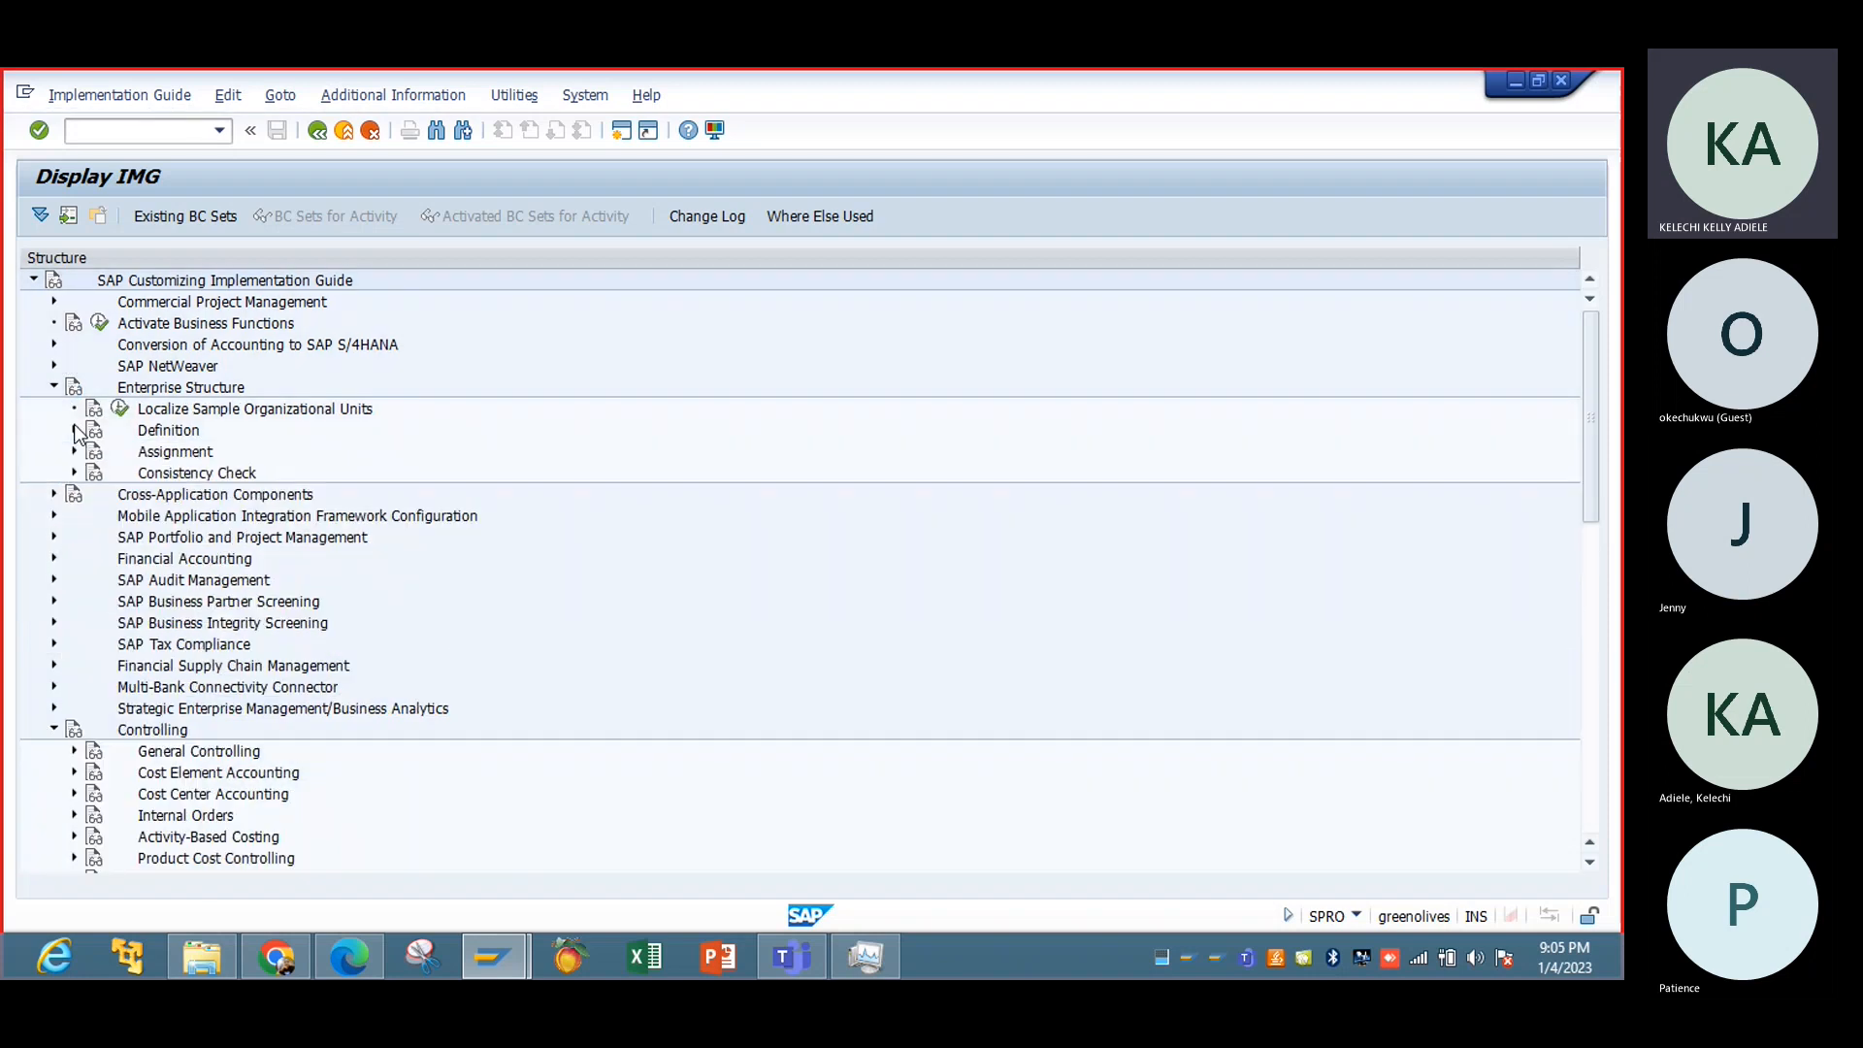
click(75, 451)
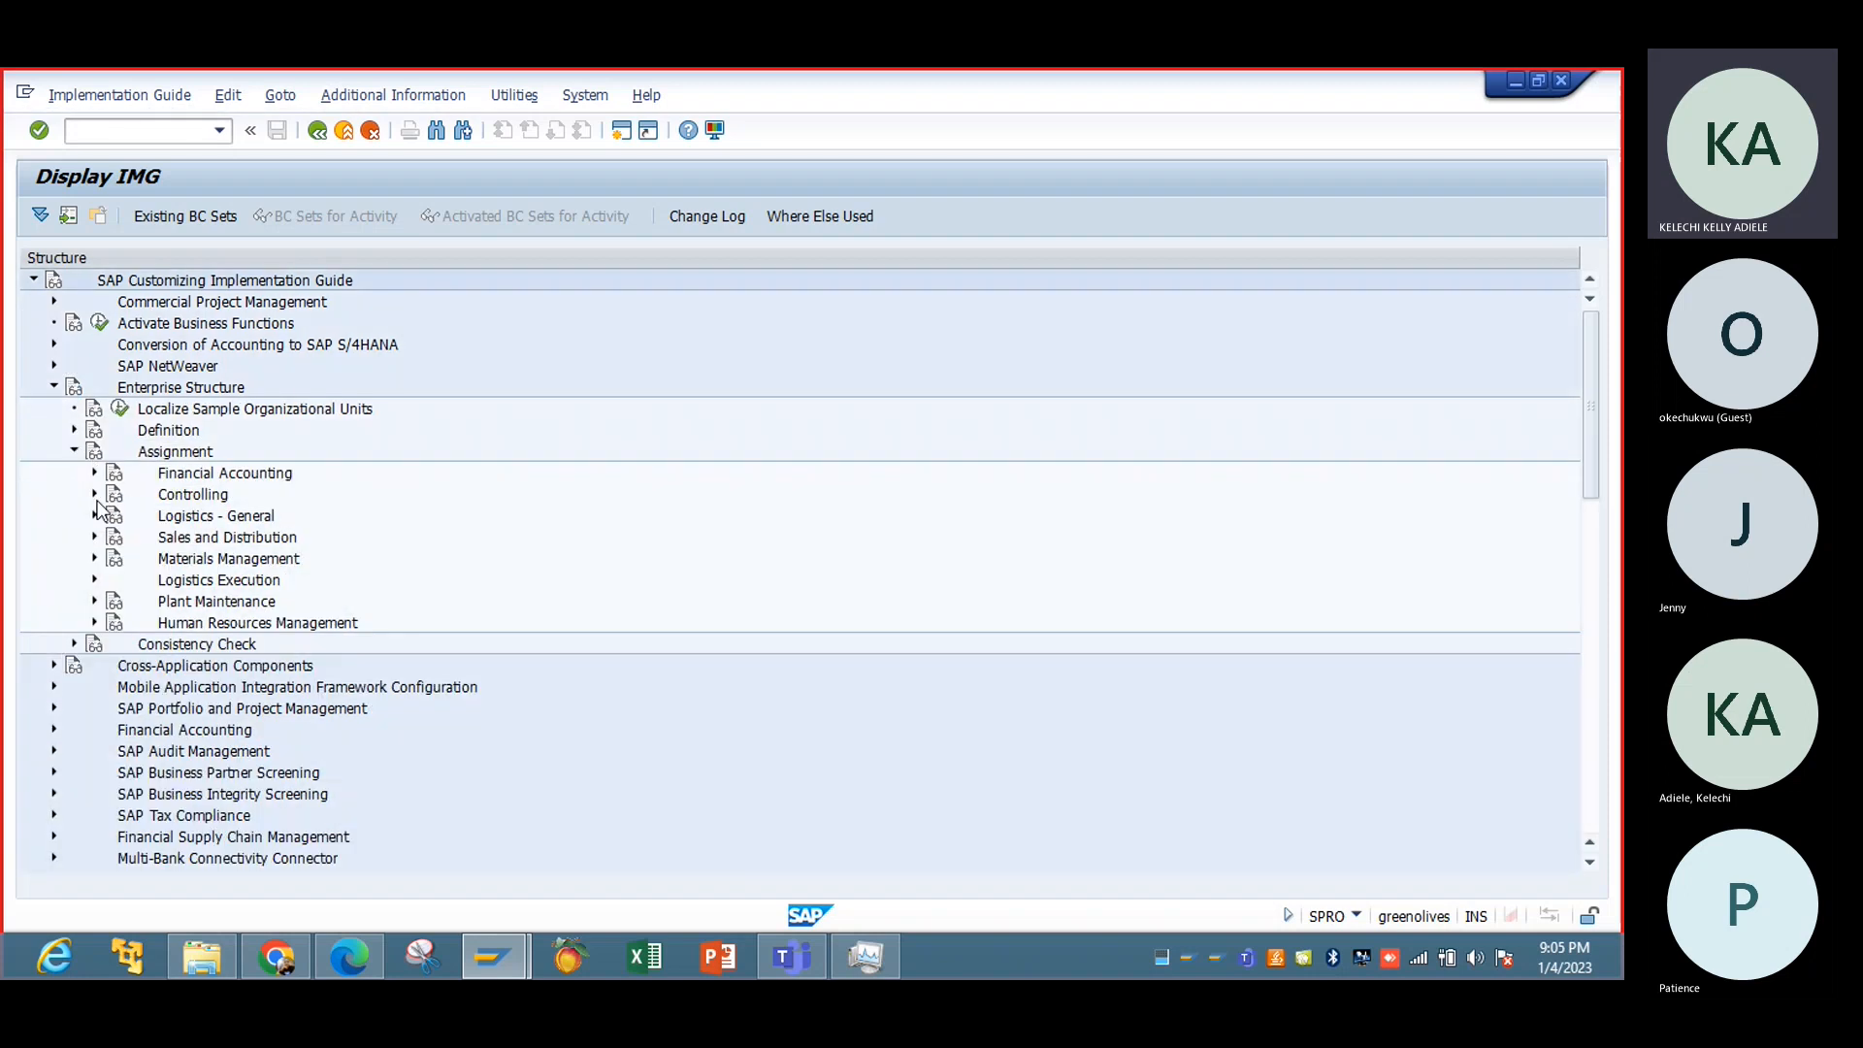
click(95, 494)
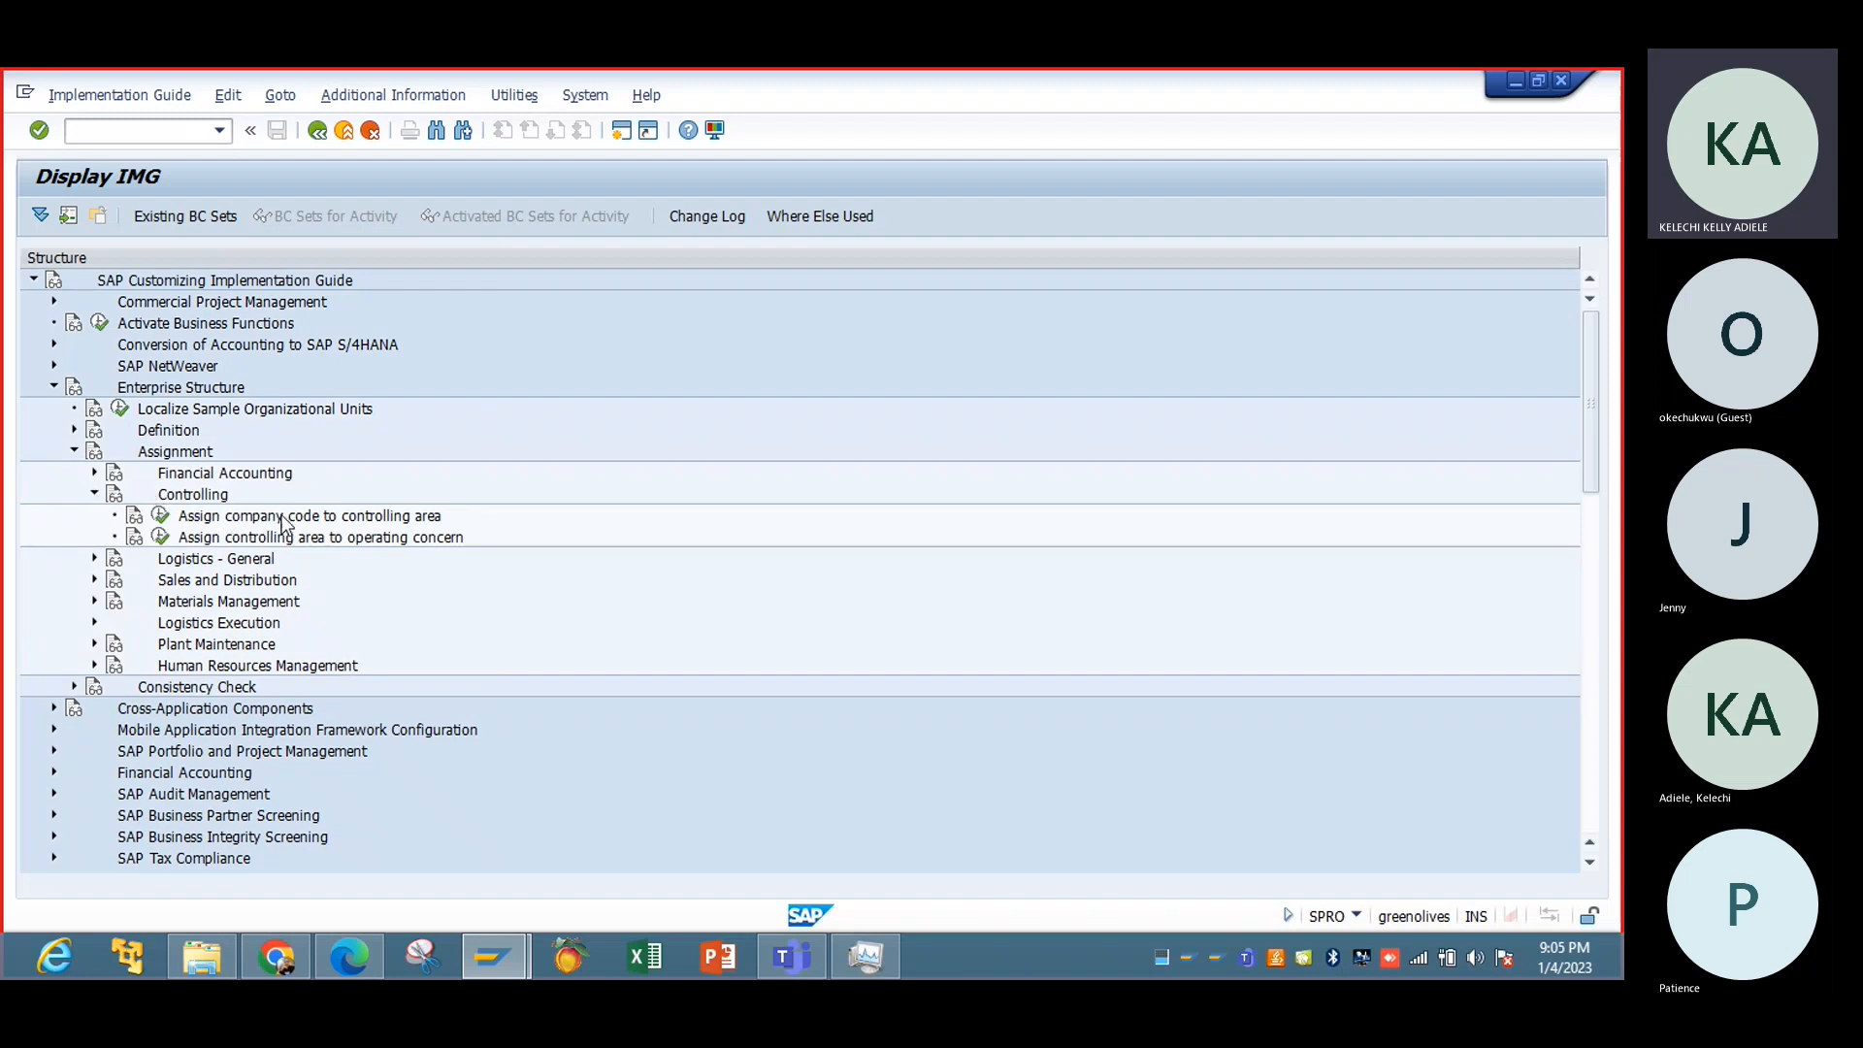
Step: Look up controlling area IBTC in Assign company code to controlling area and return to the implementation guide
click(161, 517)
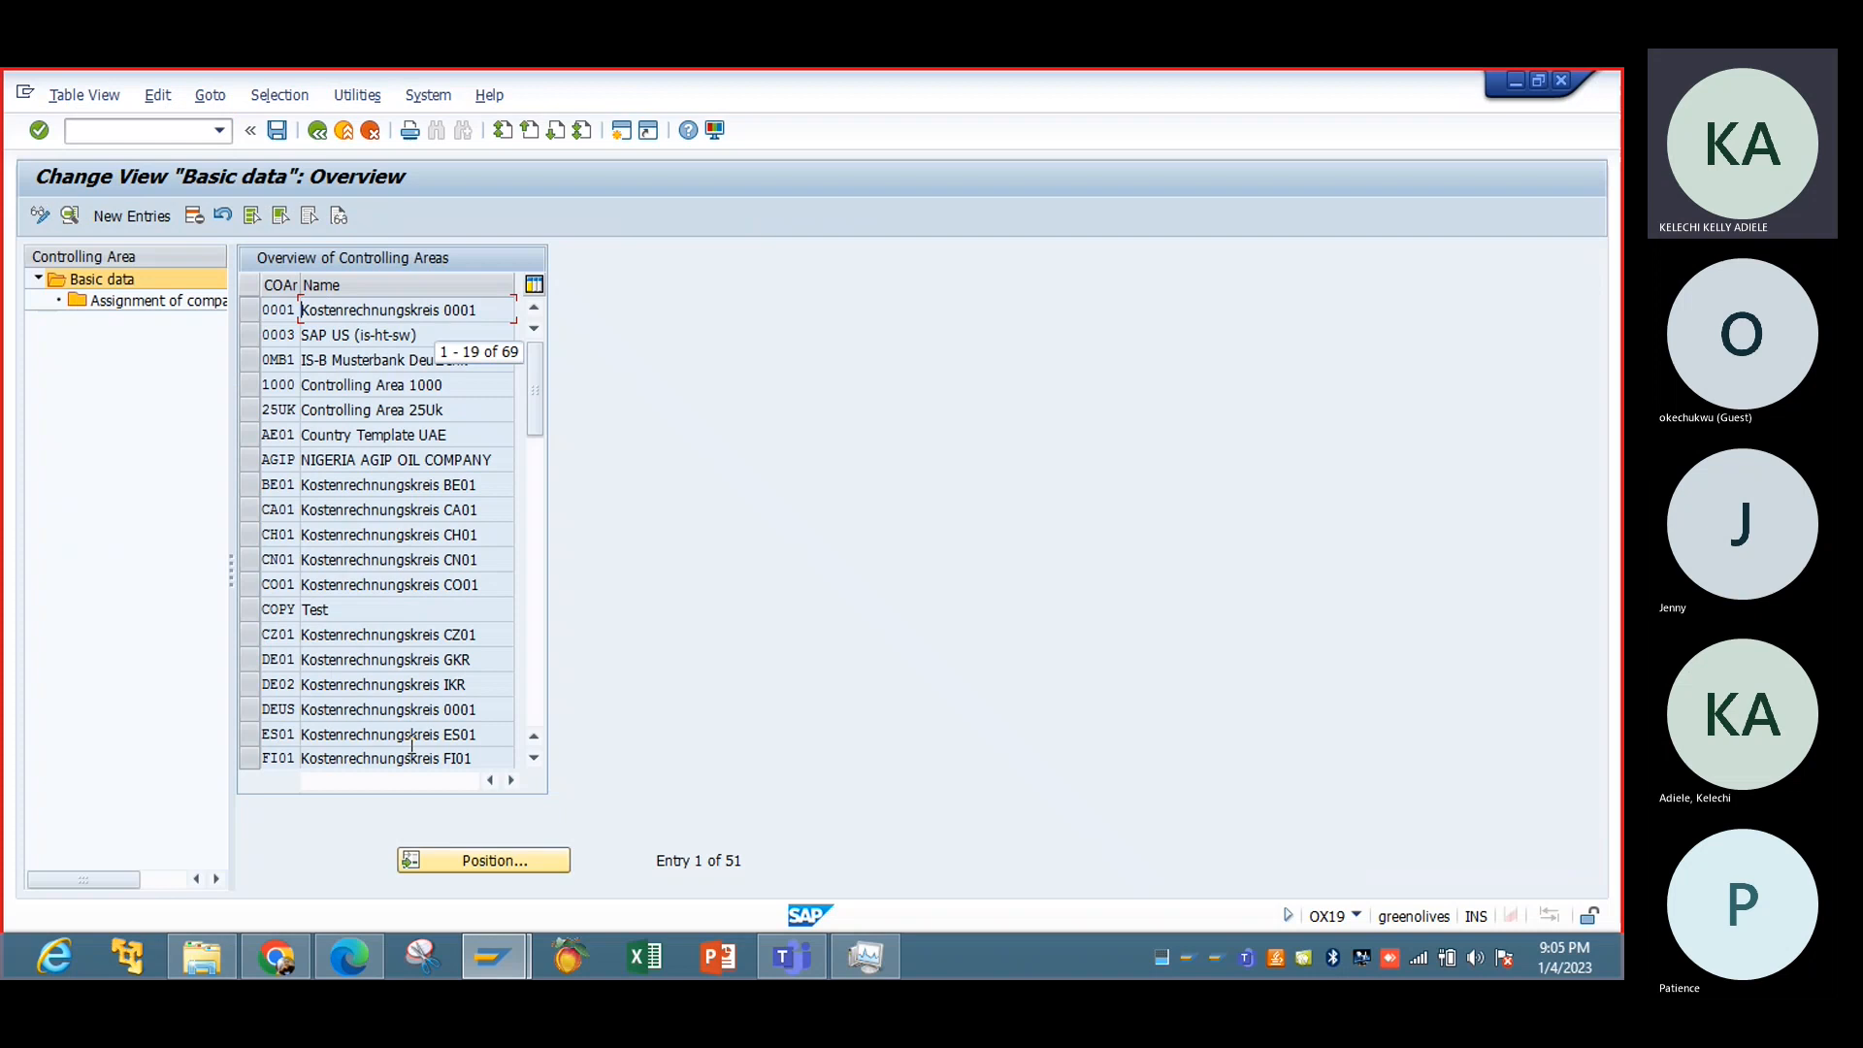
click(504, 865)
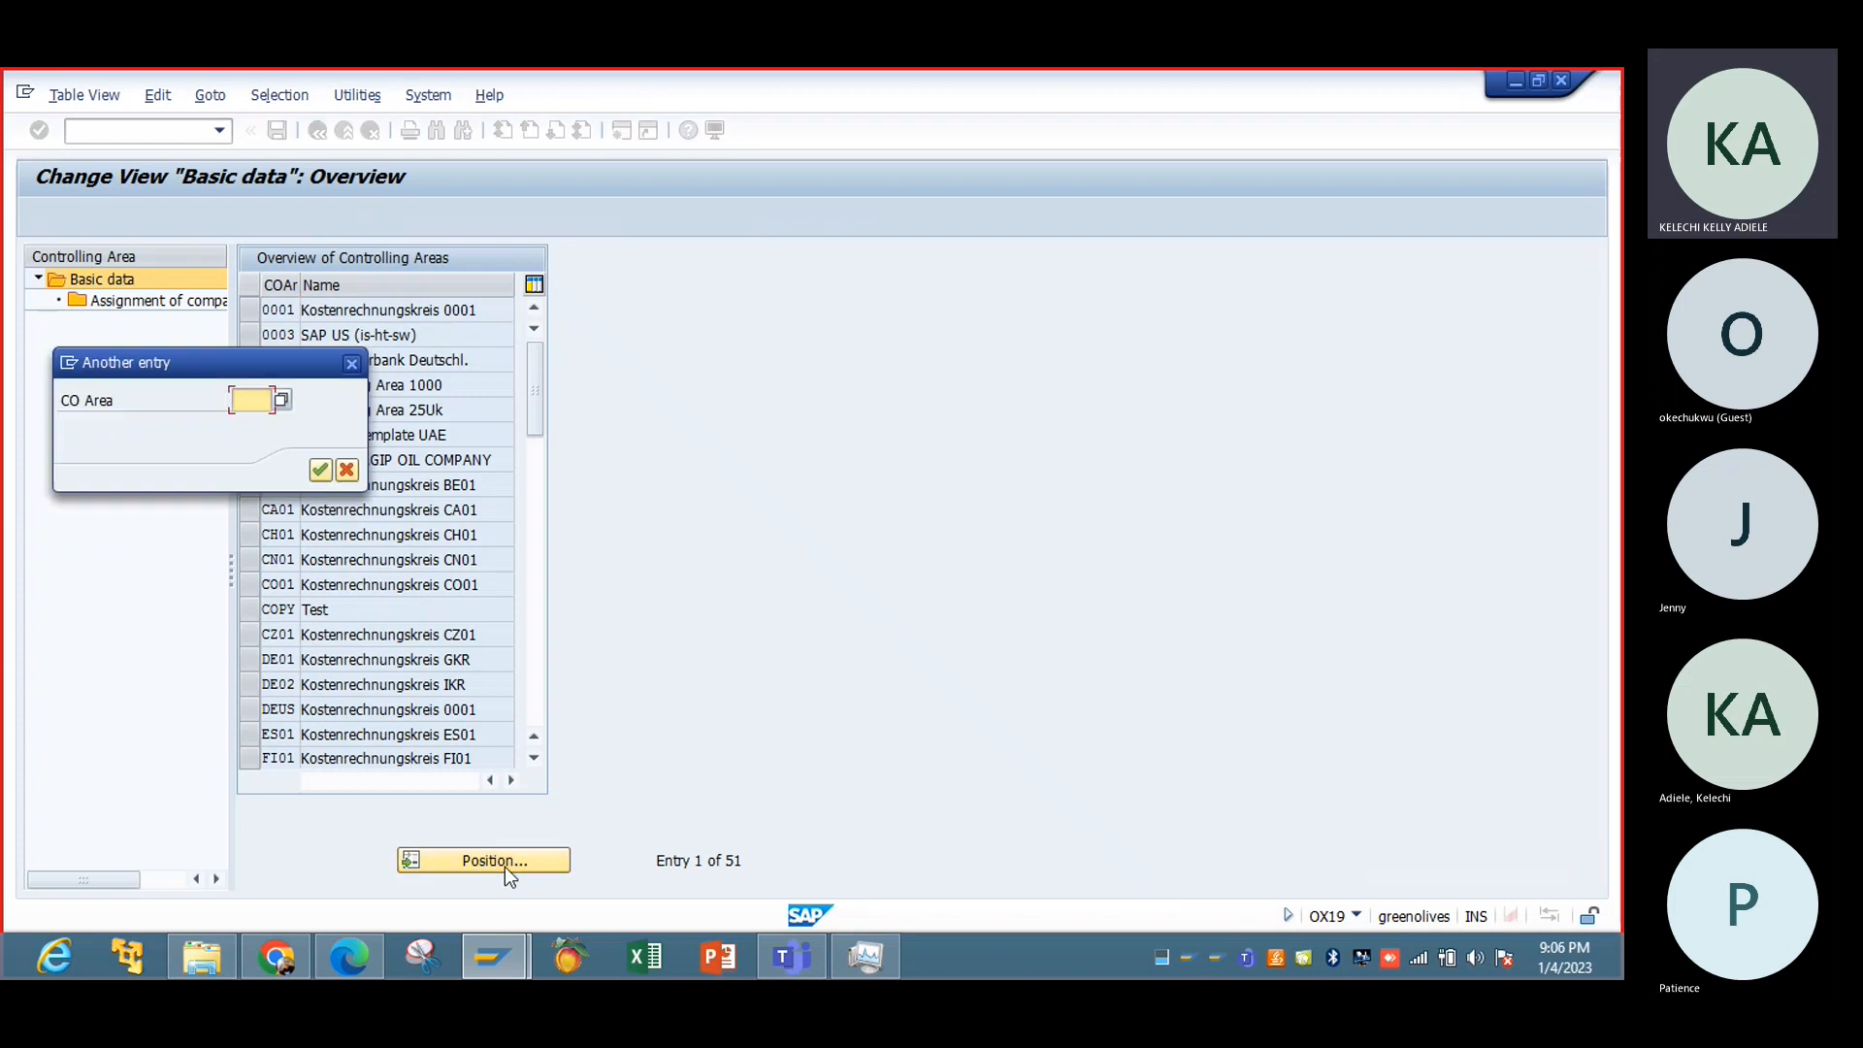
text(IBTC)
key(Return)
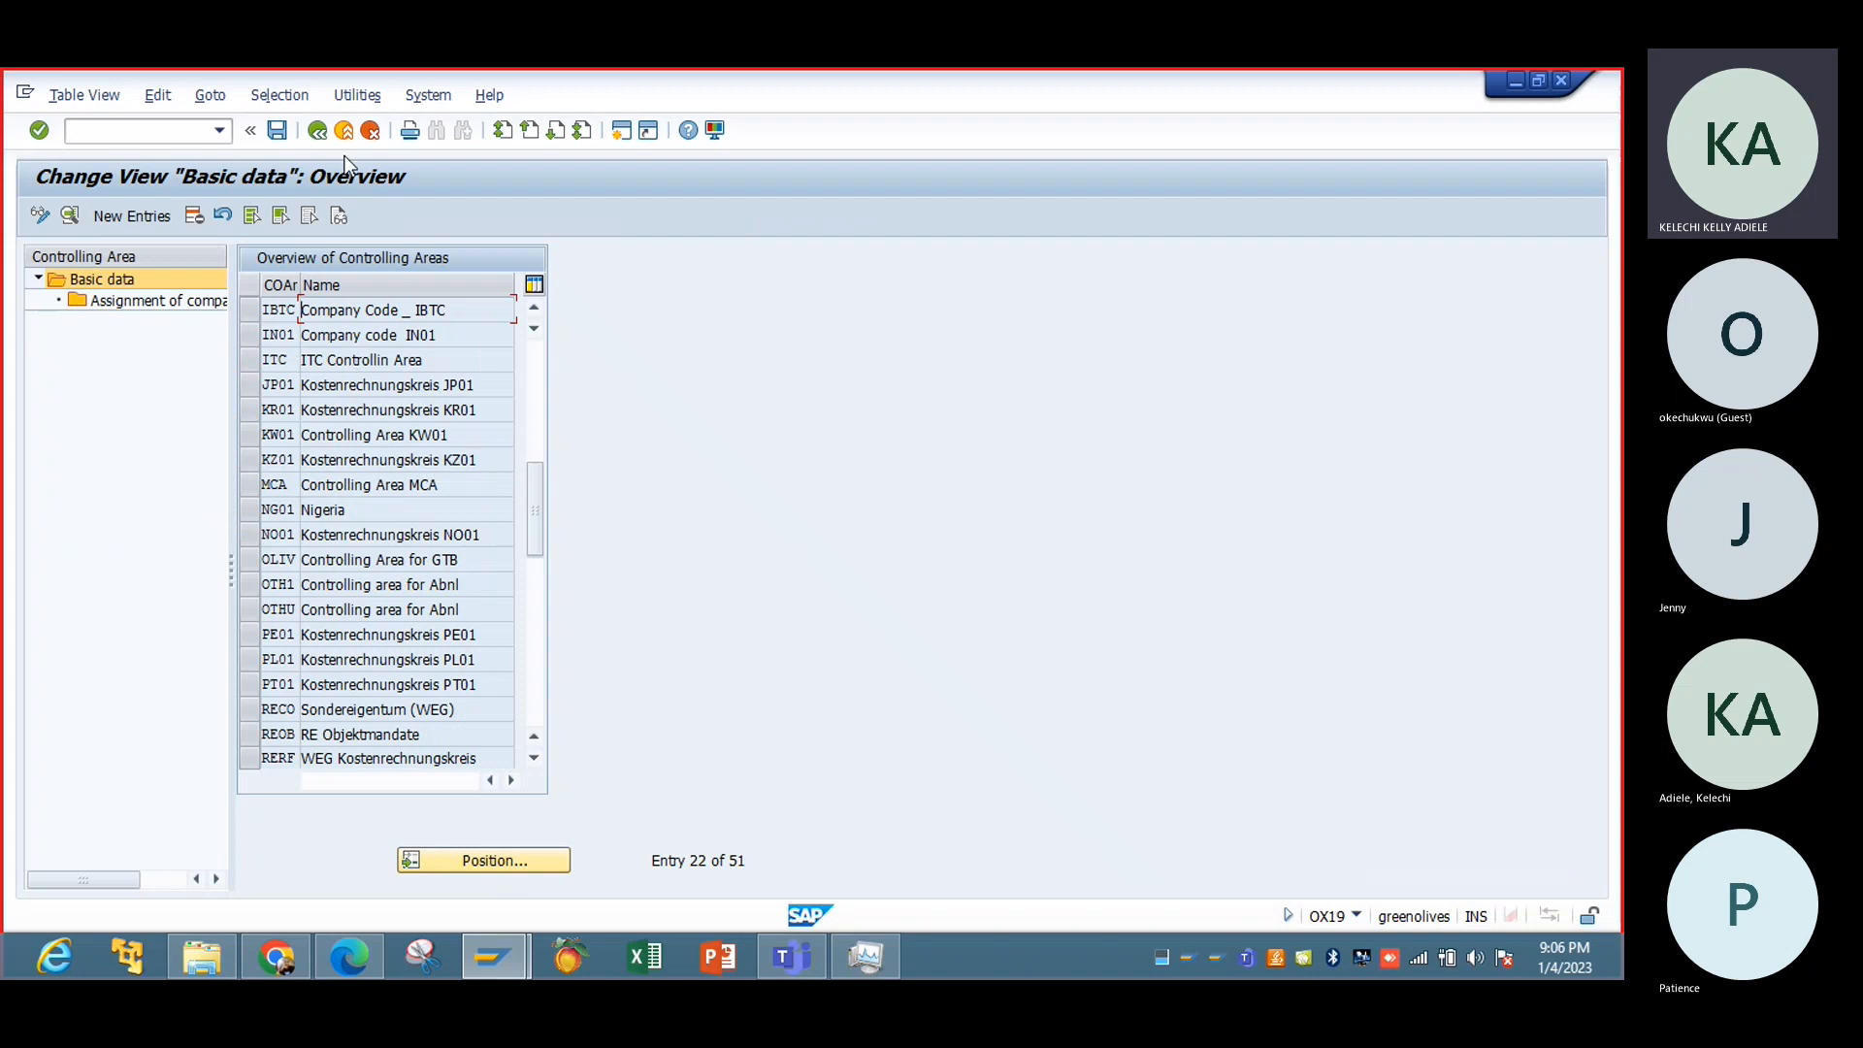
click(317, 132)
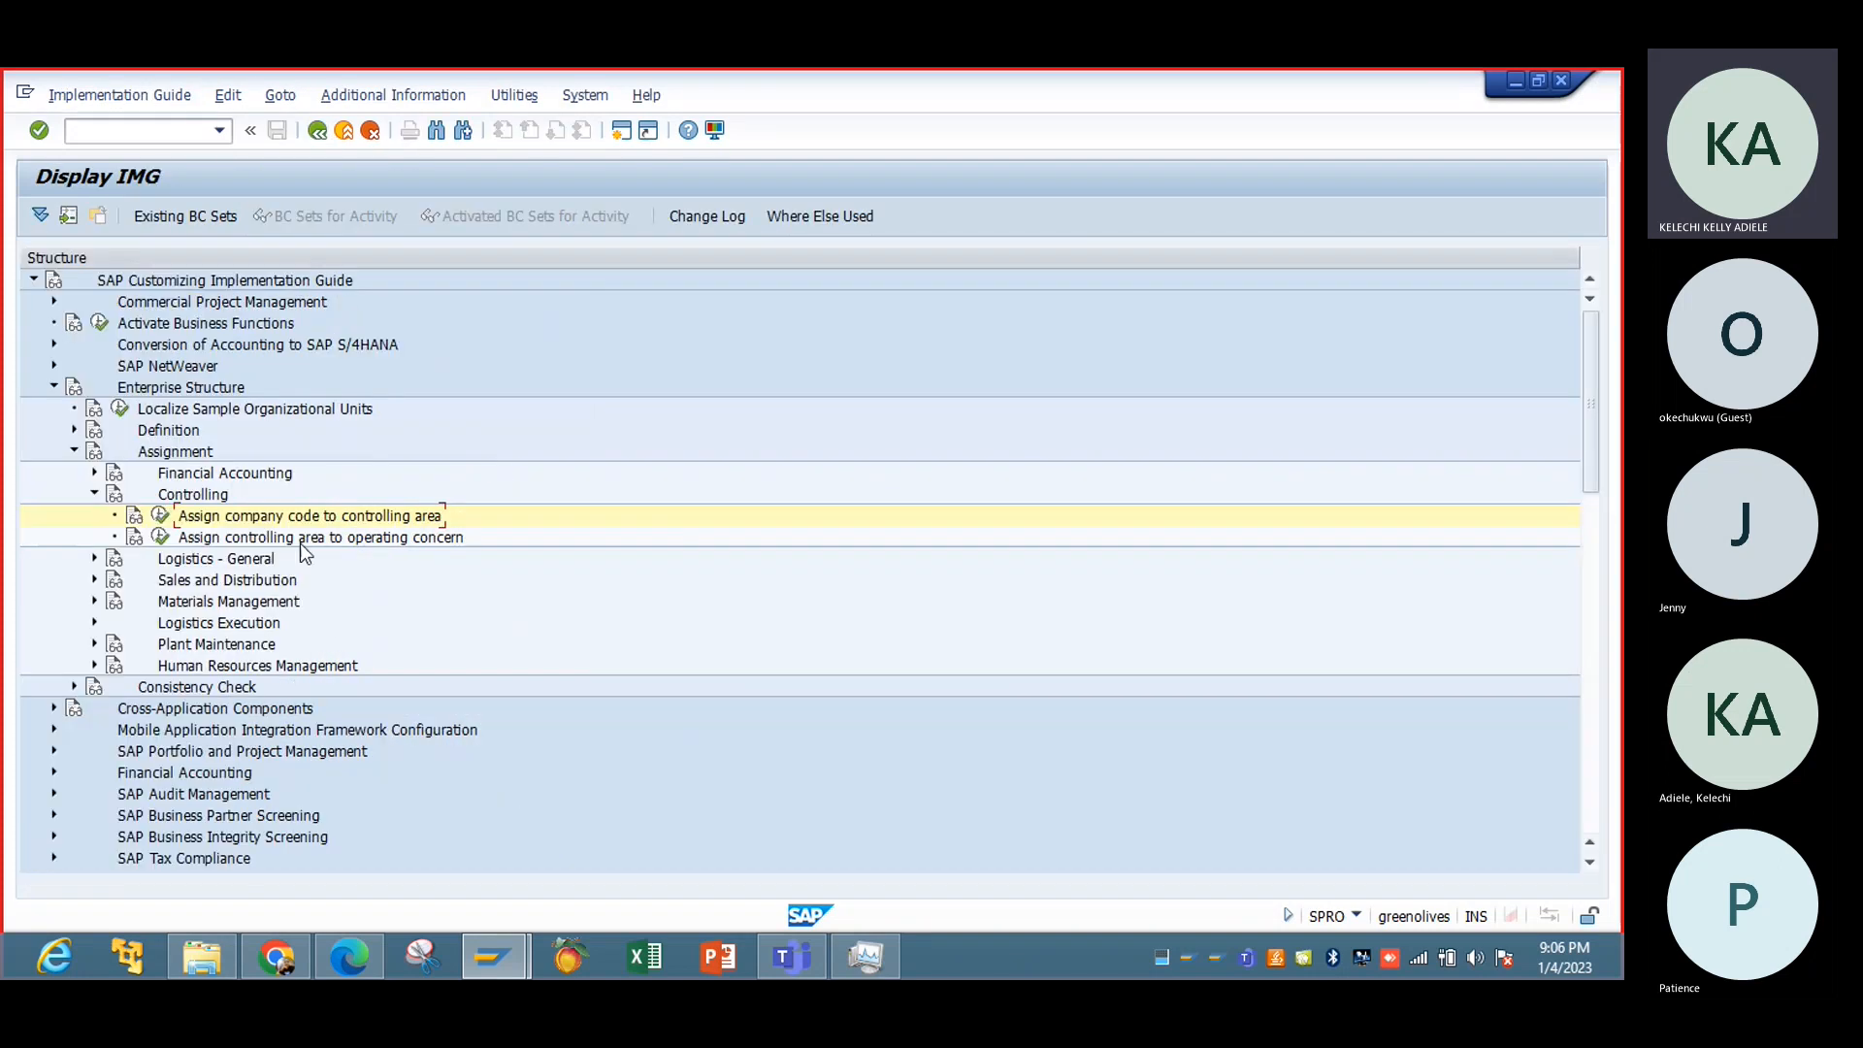
Step: Open Assign controlling area to operating concern and position the list on CO area IBTC
click(159, 537)
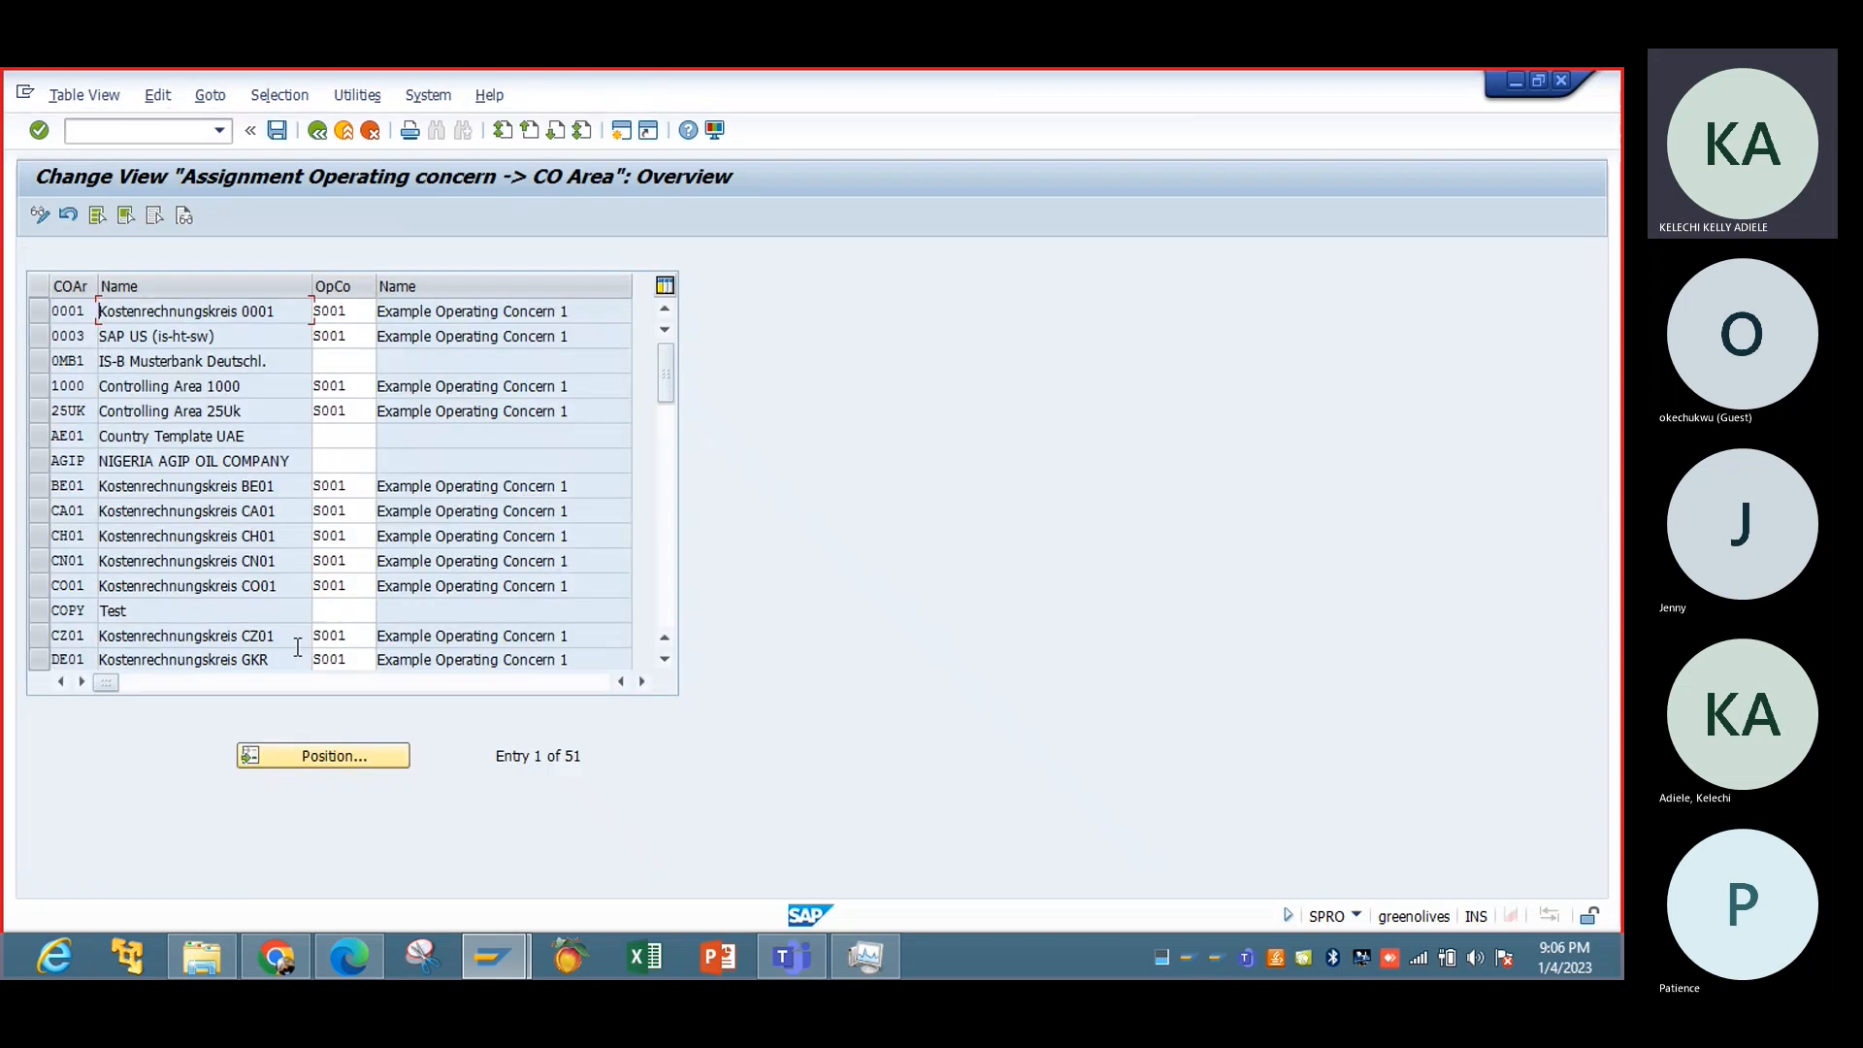
click(330, 756)
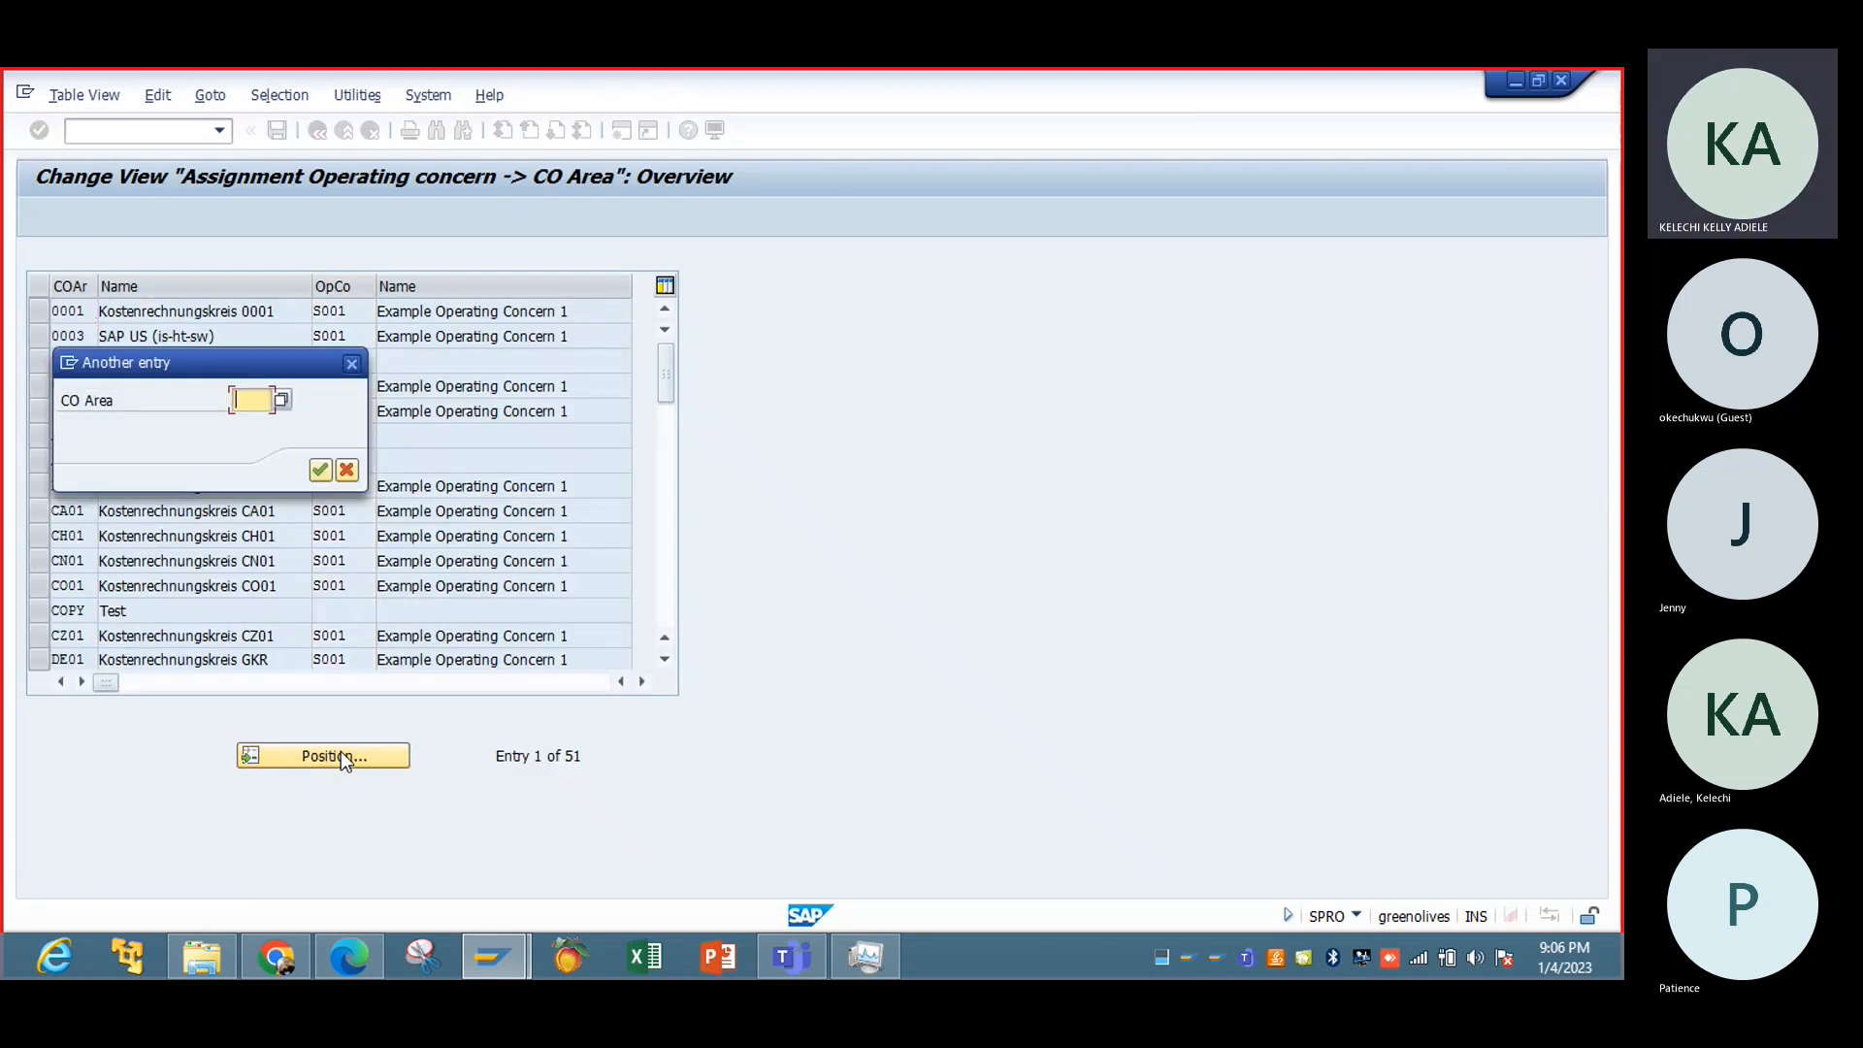
text(1857)
key(Return)
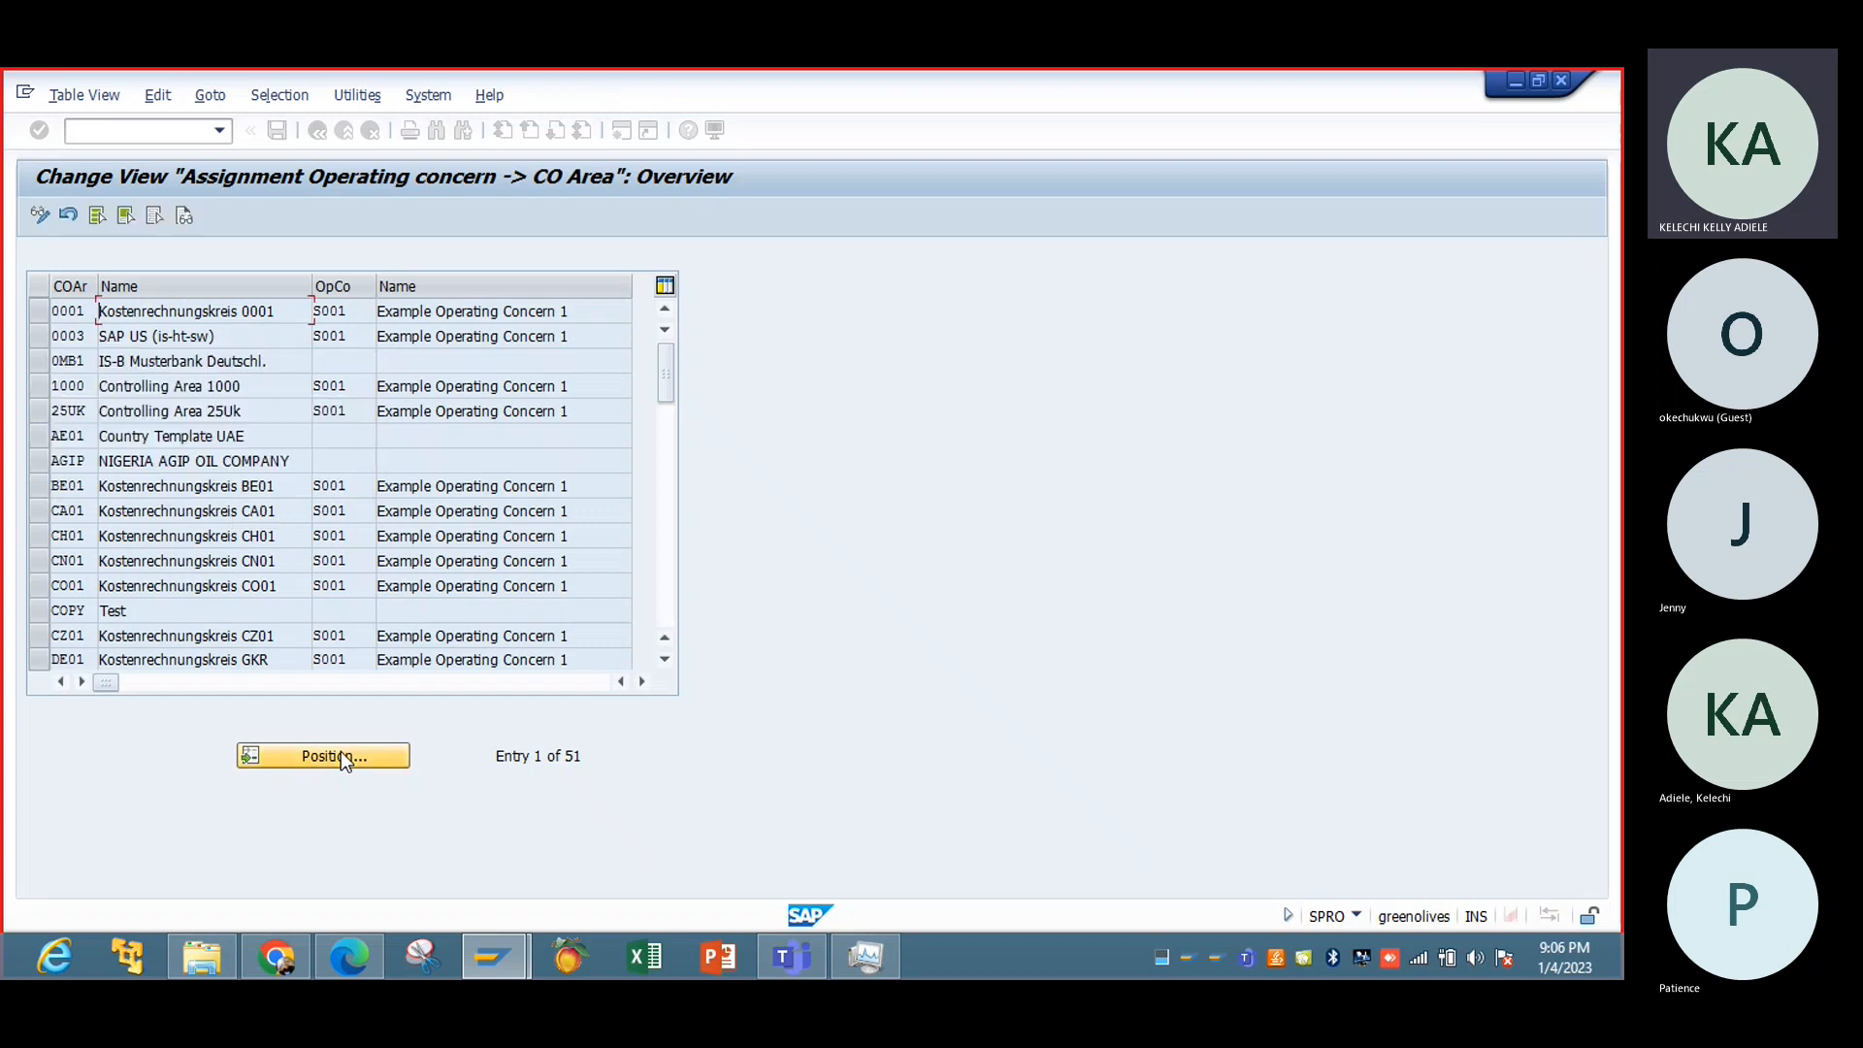
Step: Look up the available operating concerns for CO area IBTC and cancel the prompts without editing entries
click(341, 311)
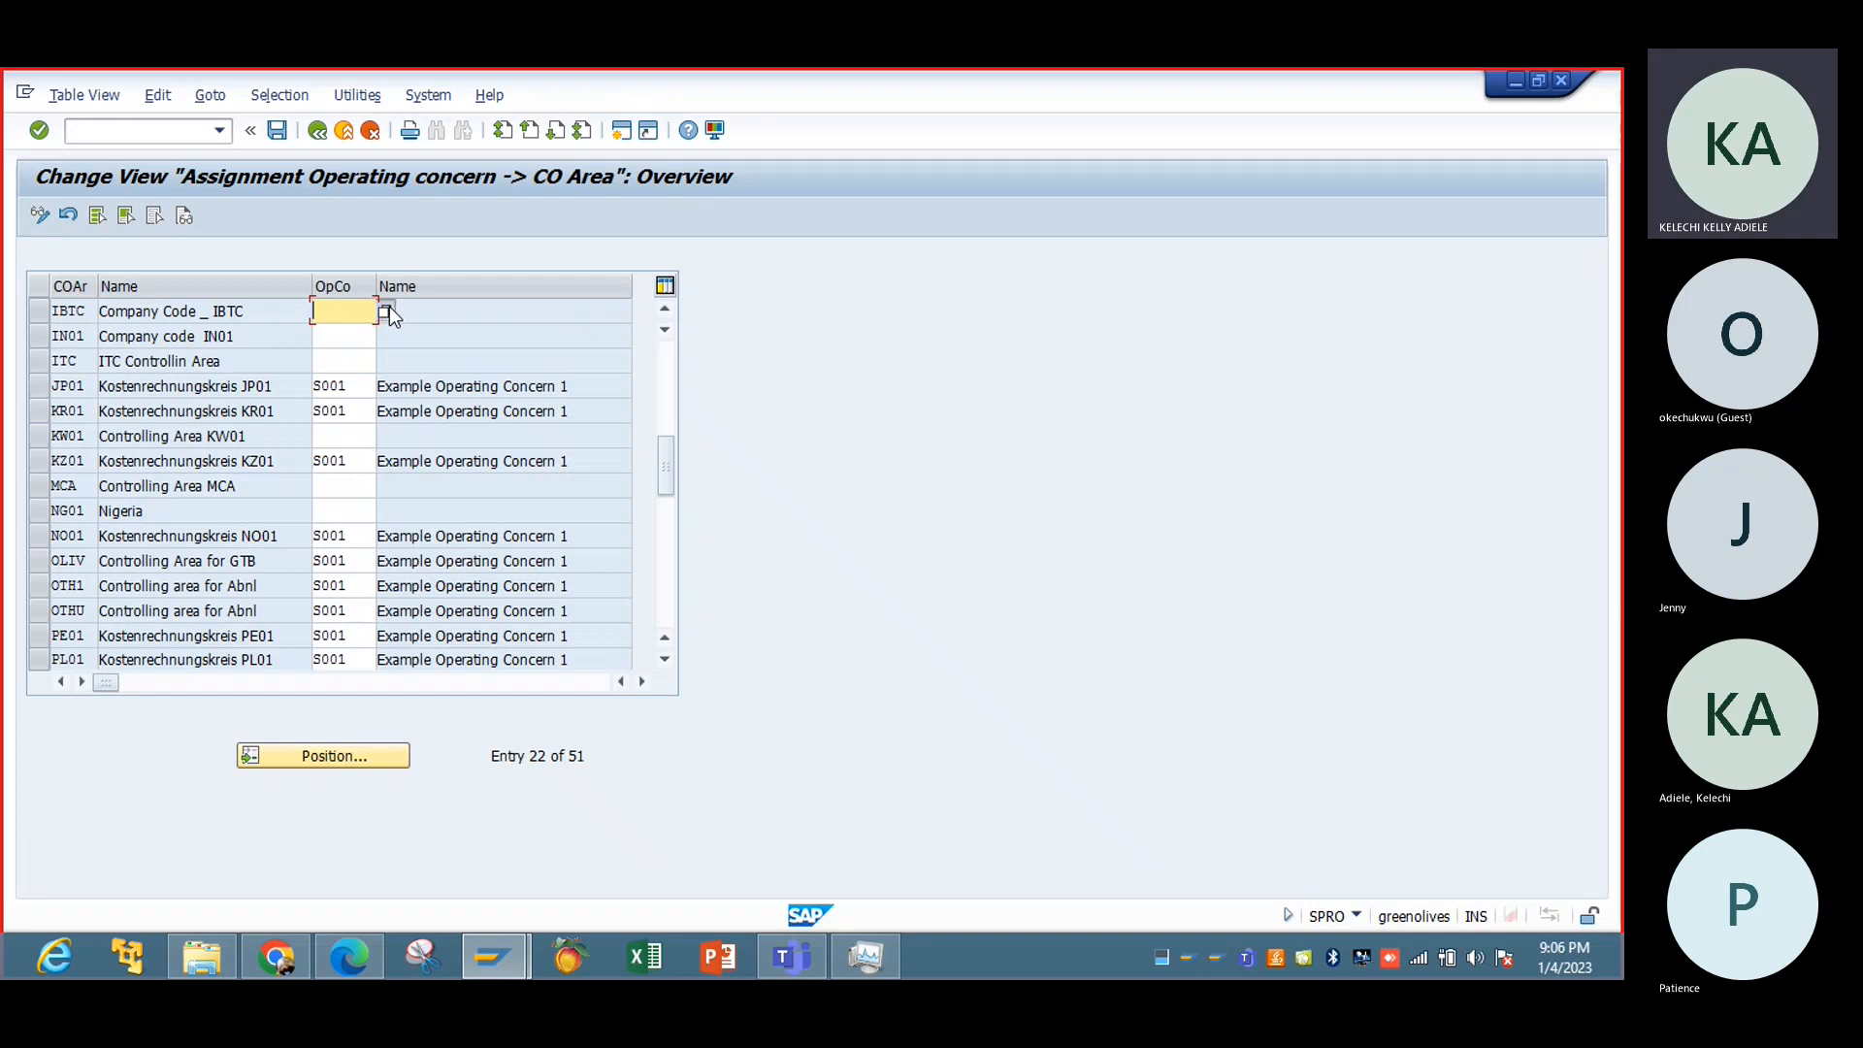
click(387, 309)
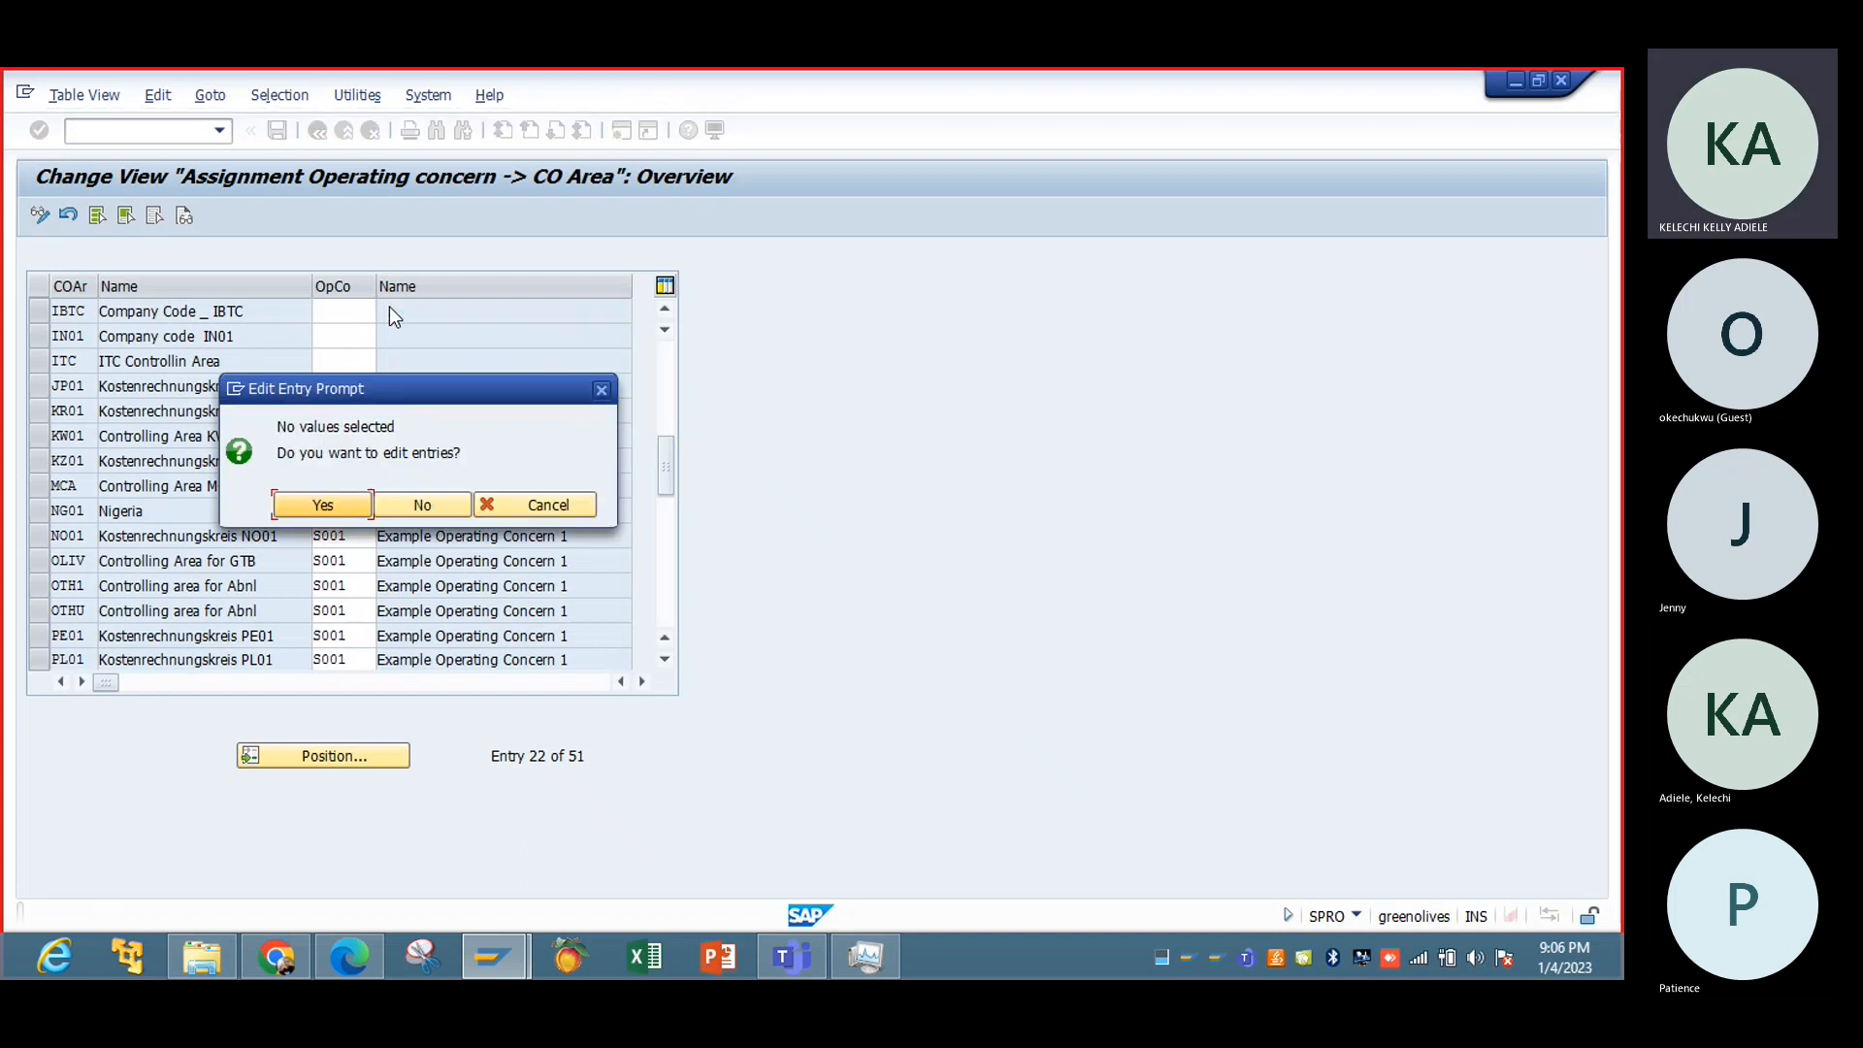
click(352, 504)
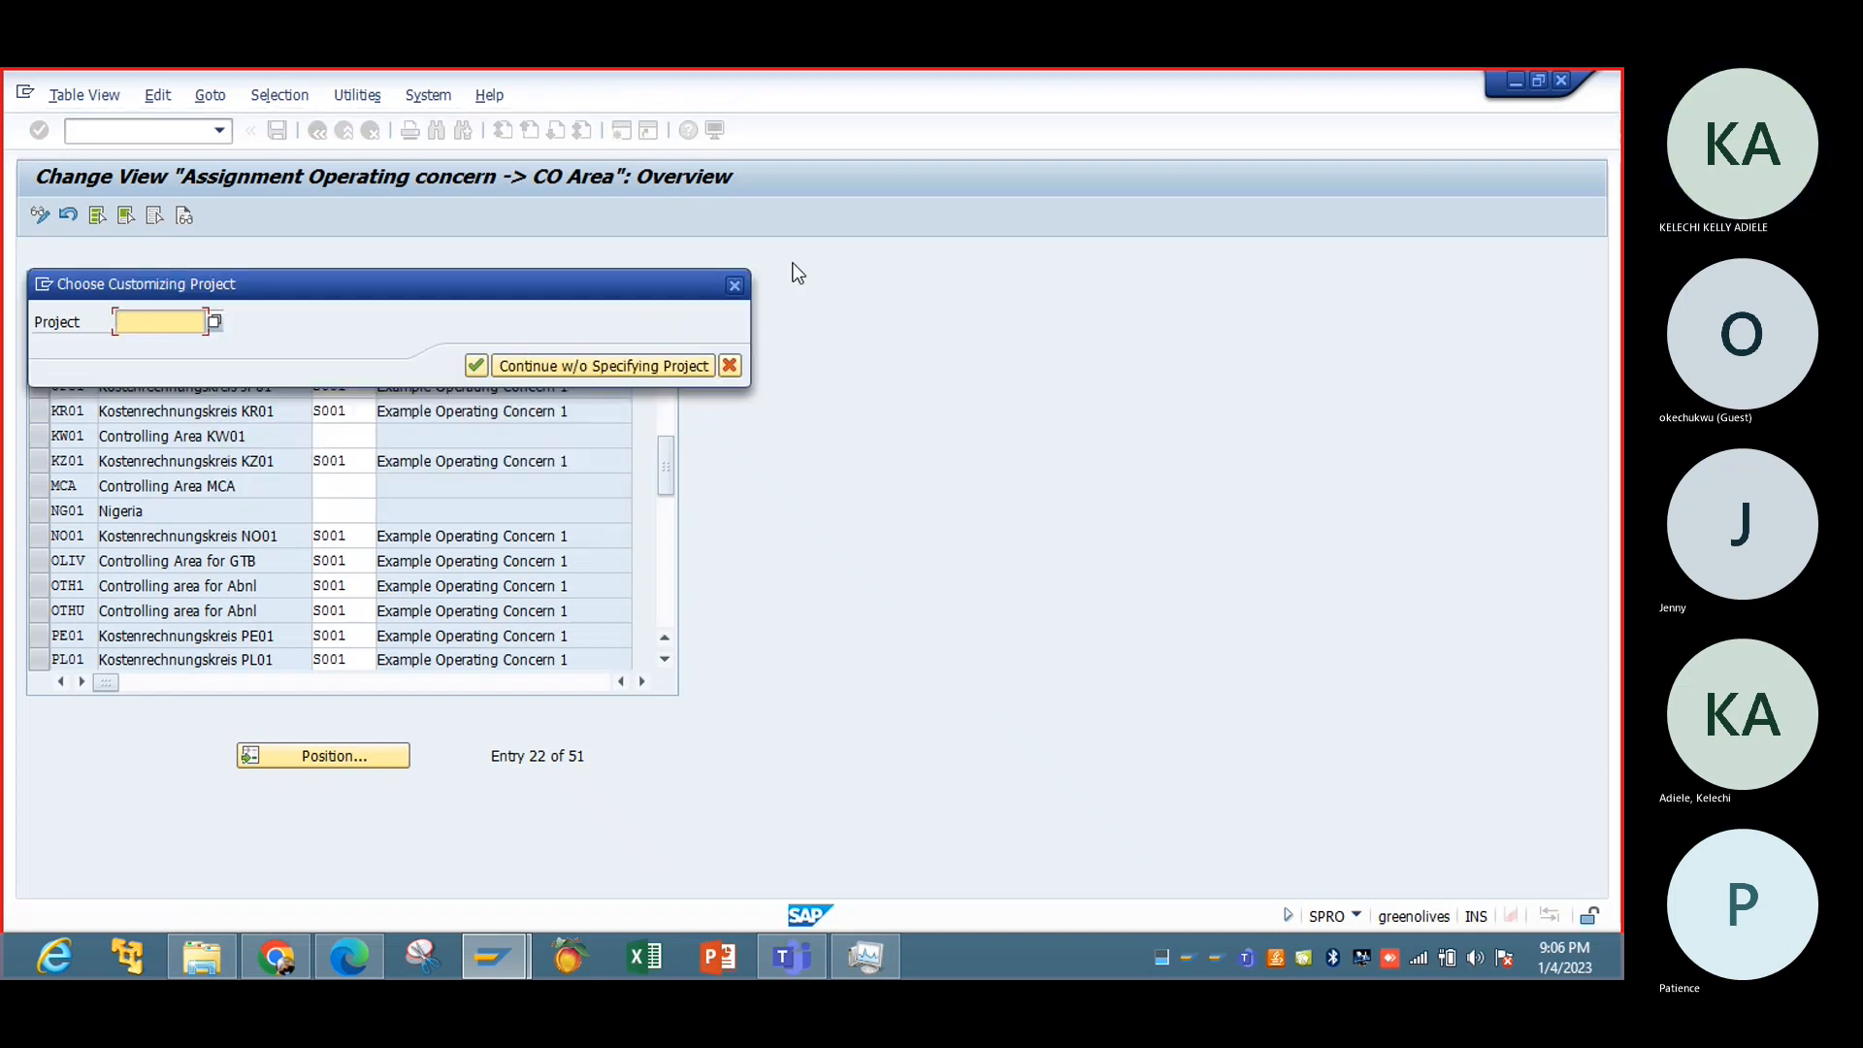
click(730, 288)
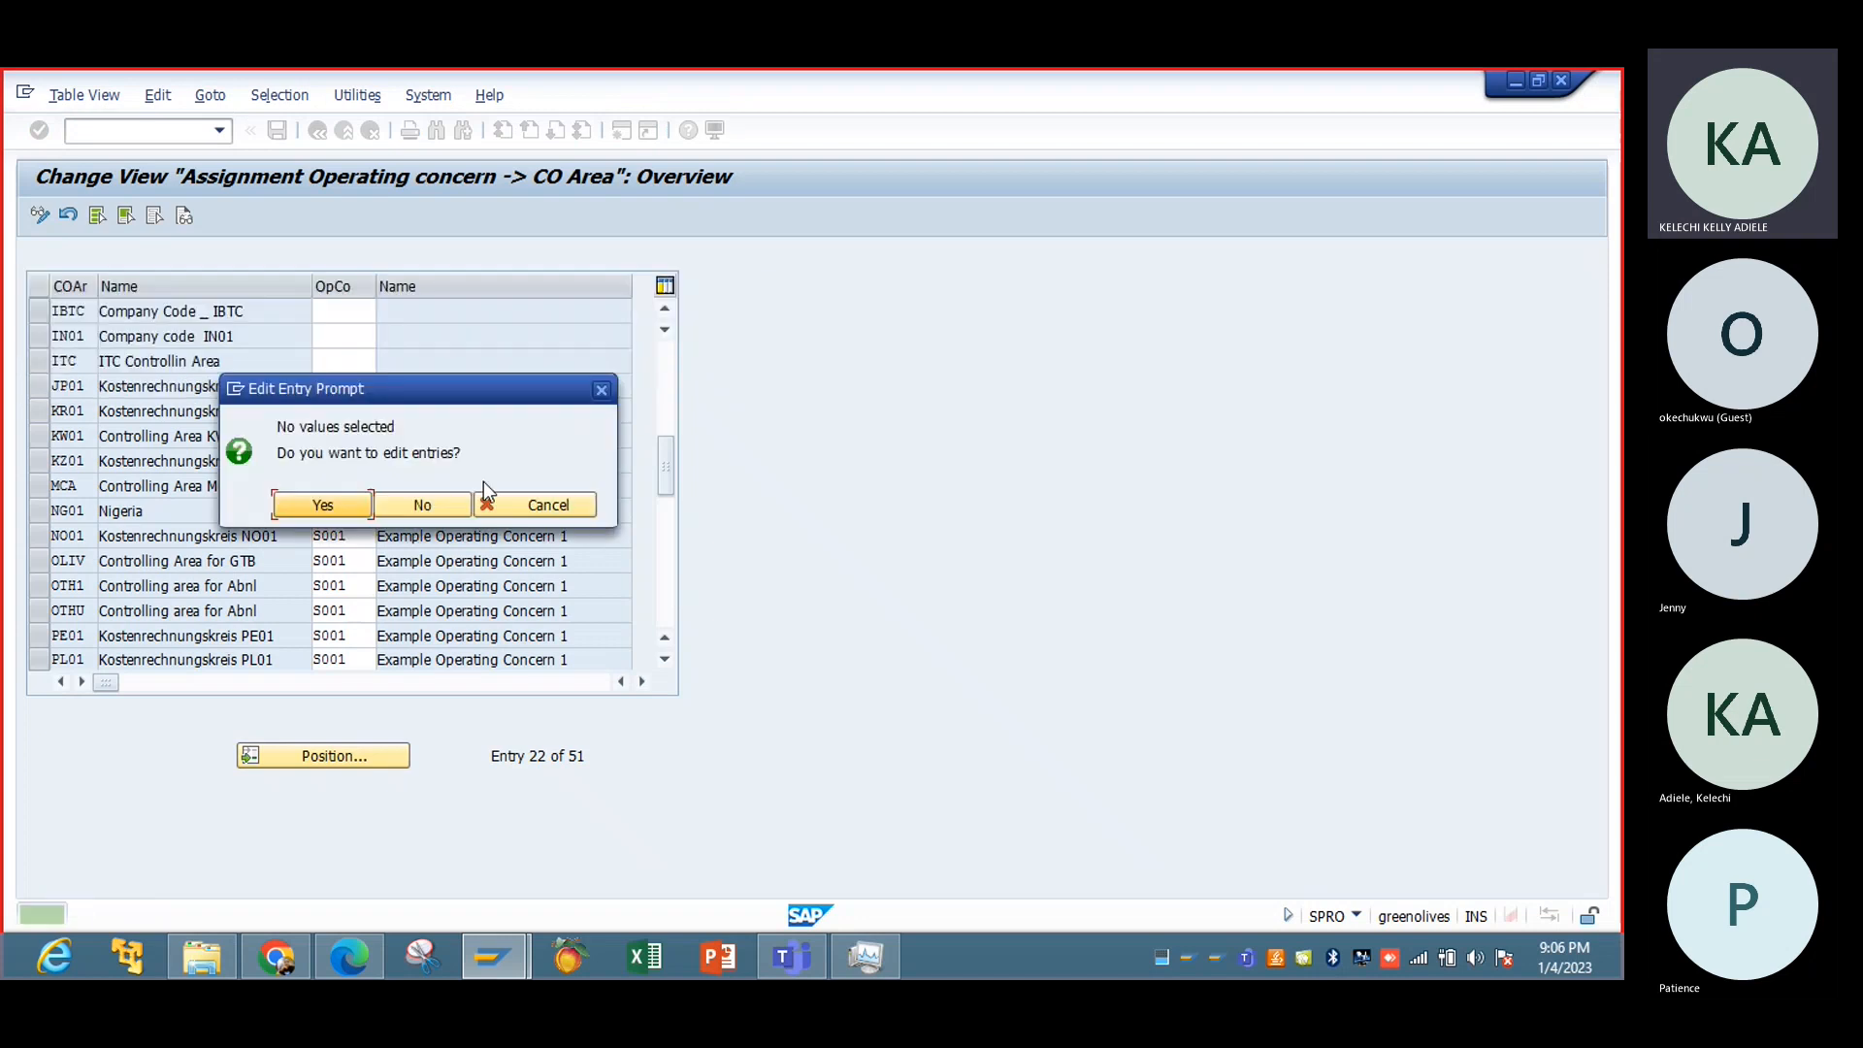
click(519, 502)
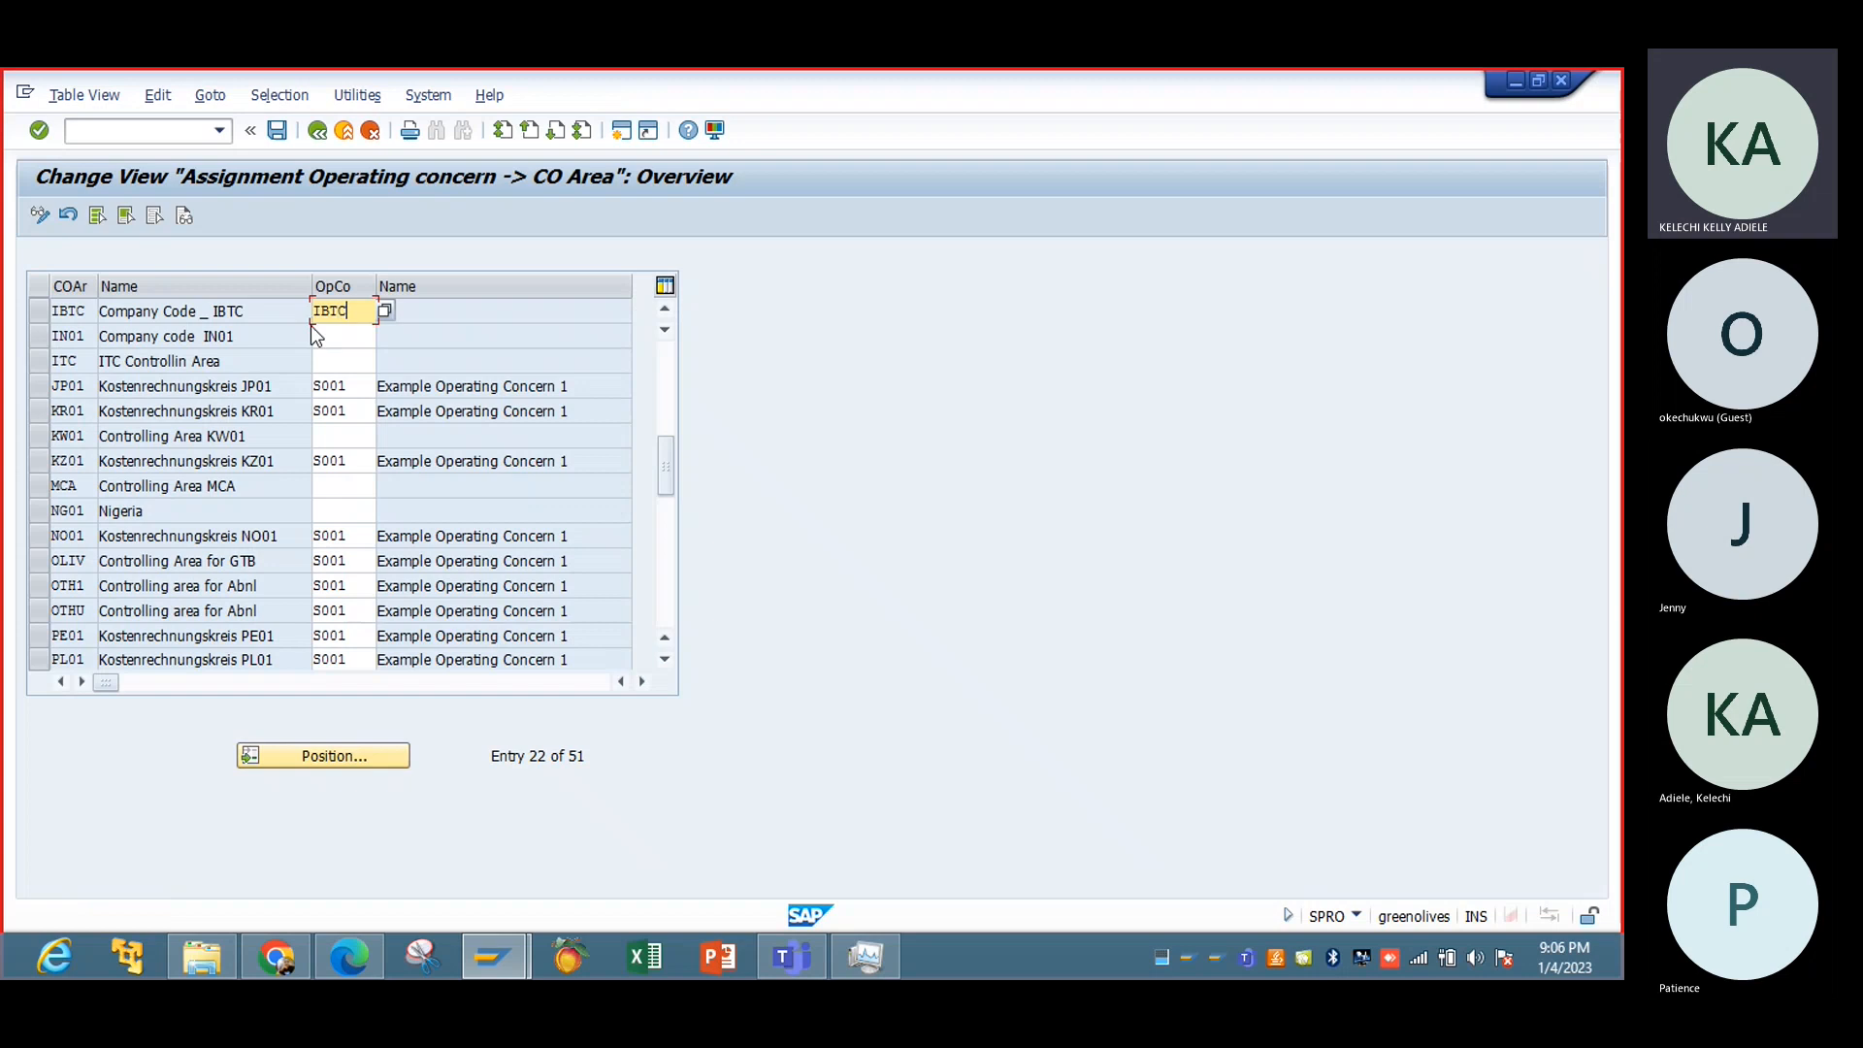
Step: Try to assign operating concern IBTC to CO area IBTC, discard the entry and return to the implementation guide
key(Return)
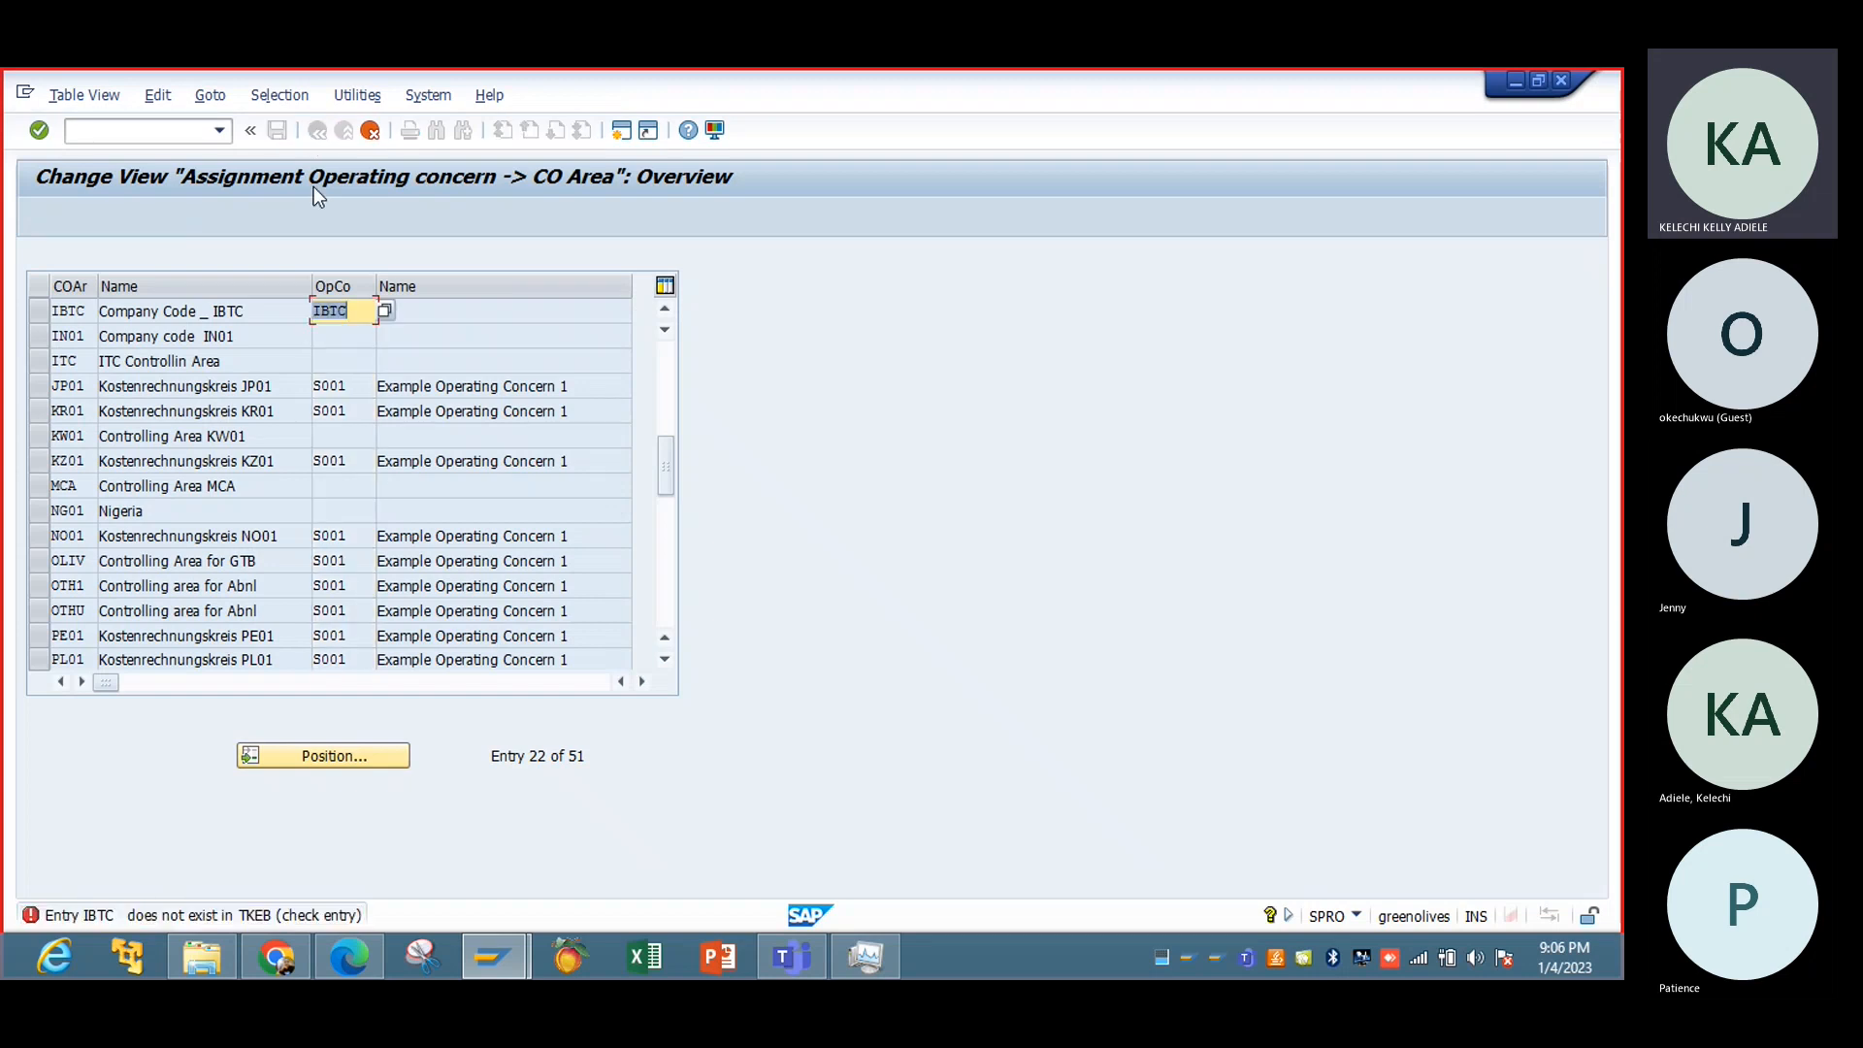
click(369, 130)
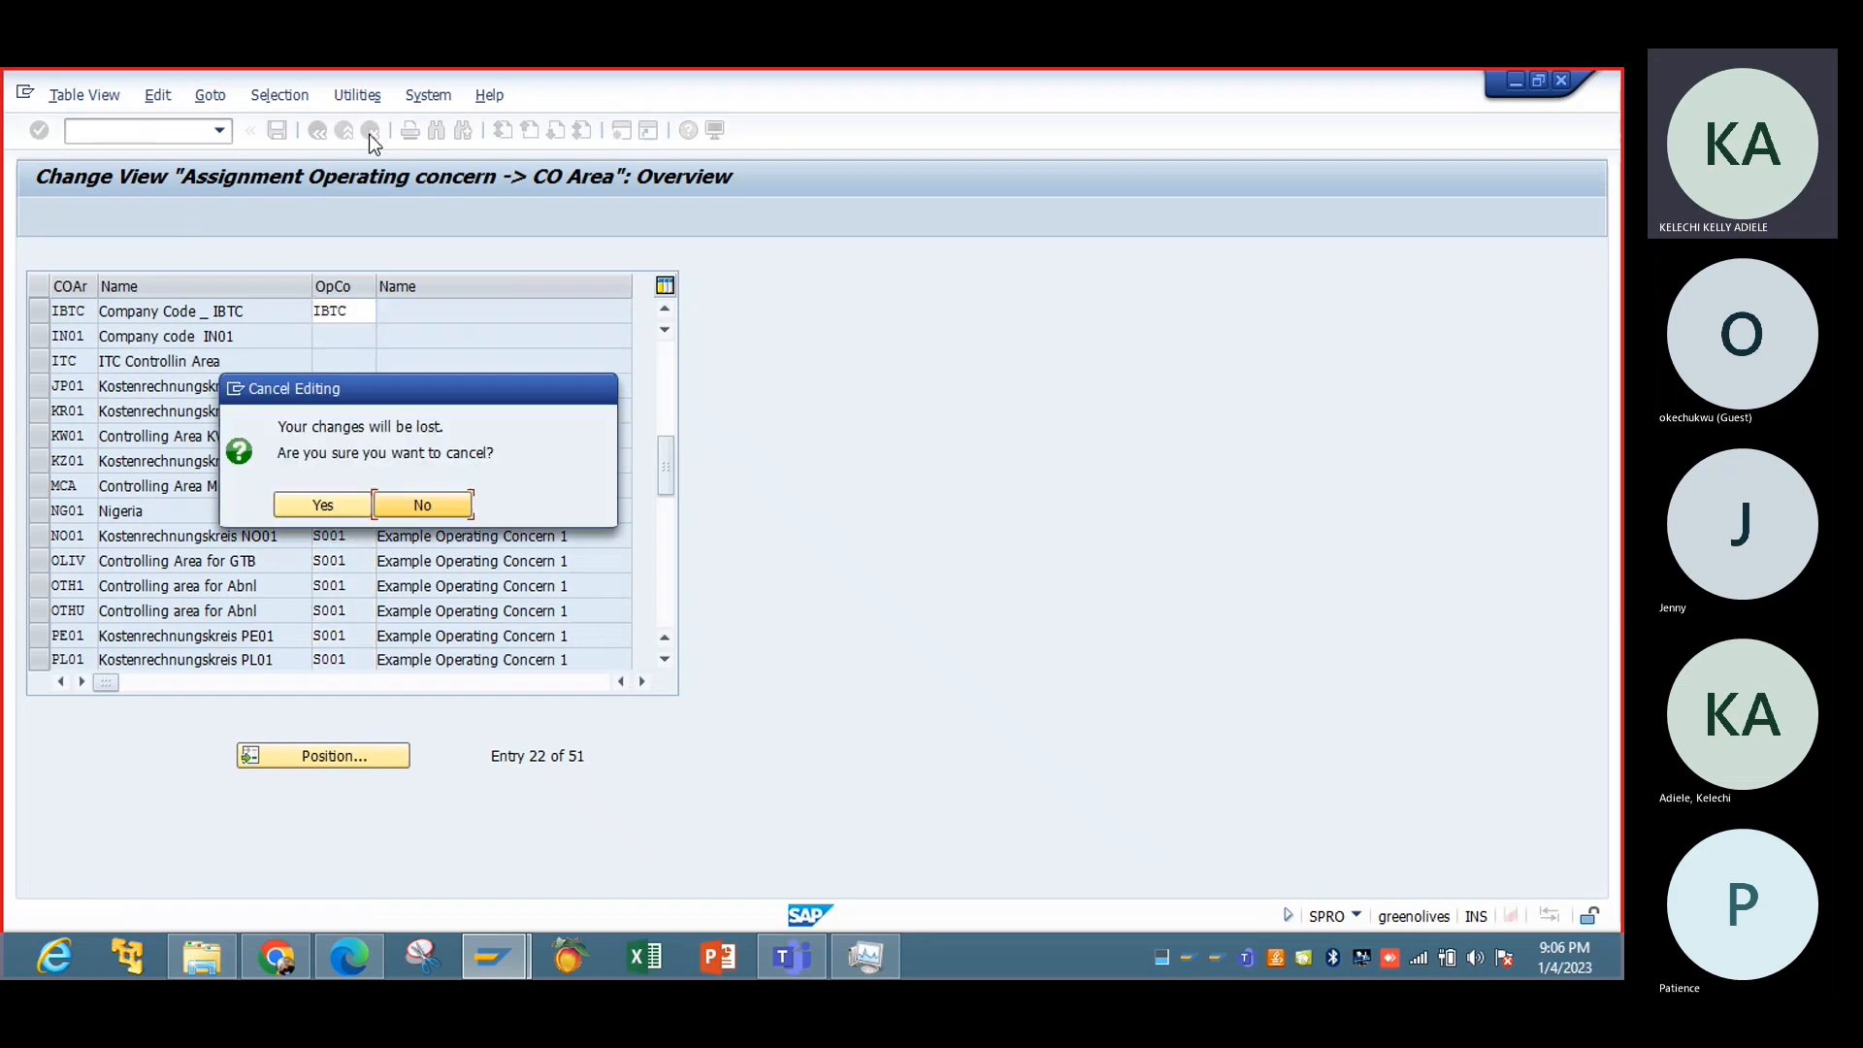
click(288, 508)
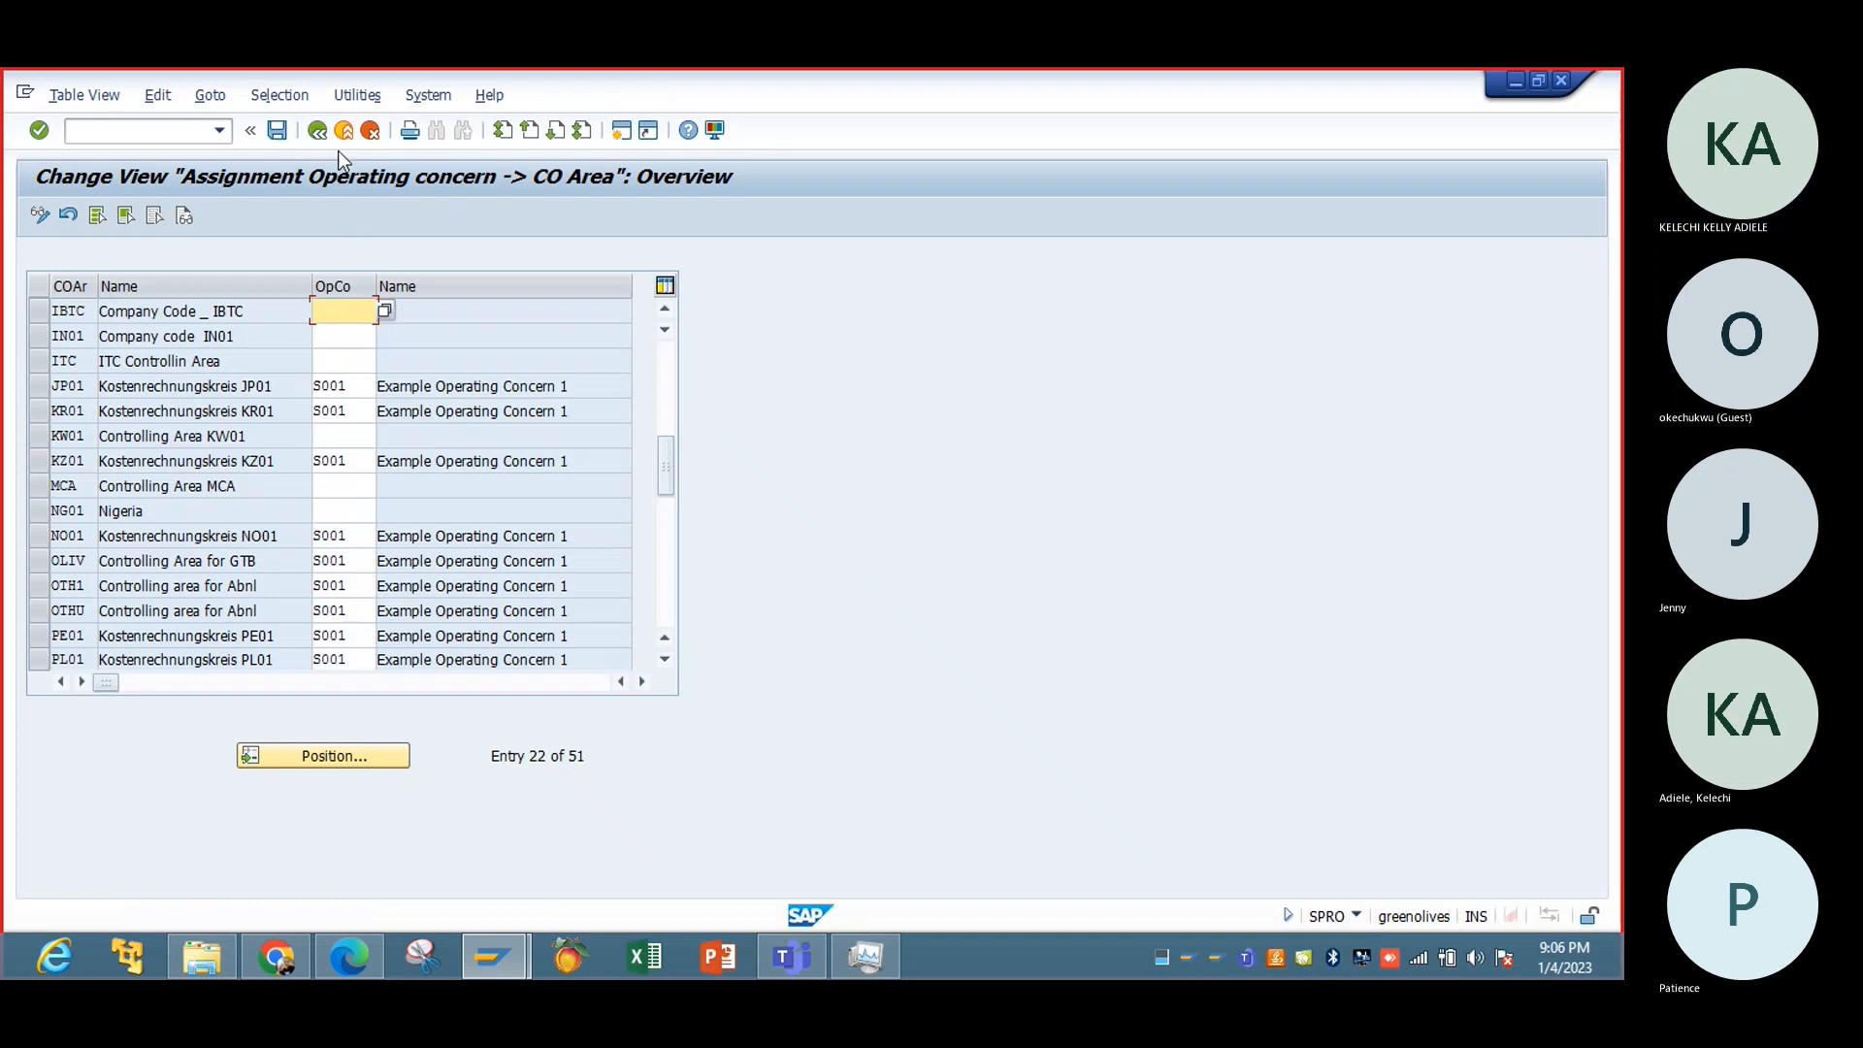
click(319, 131)
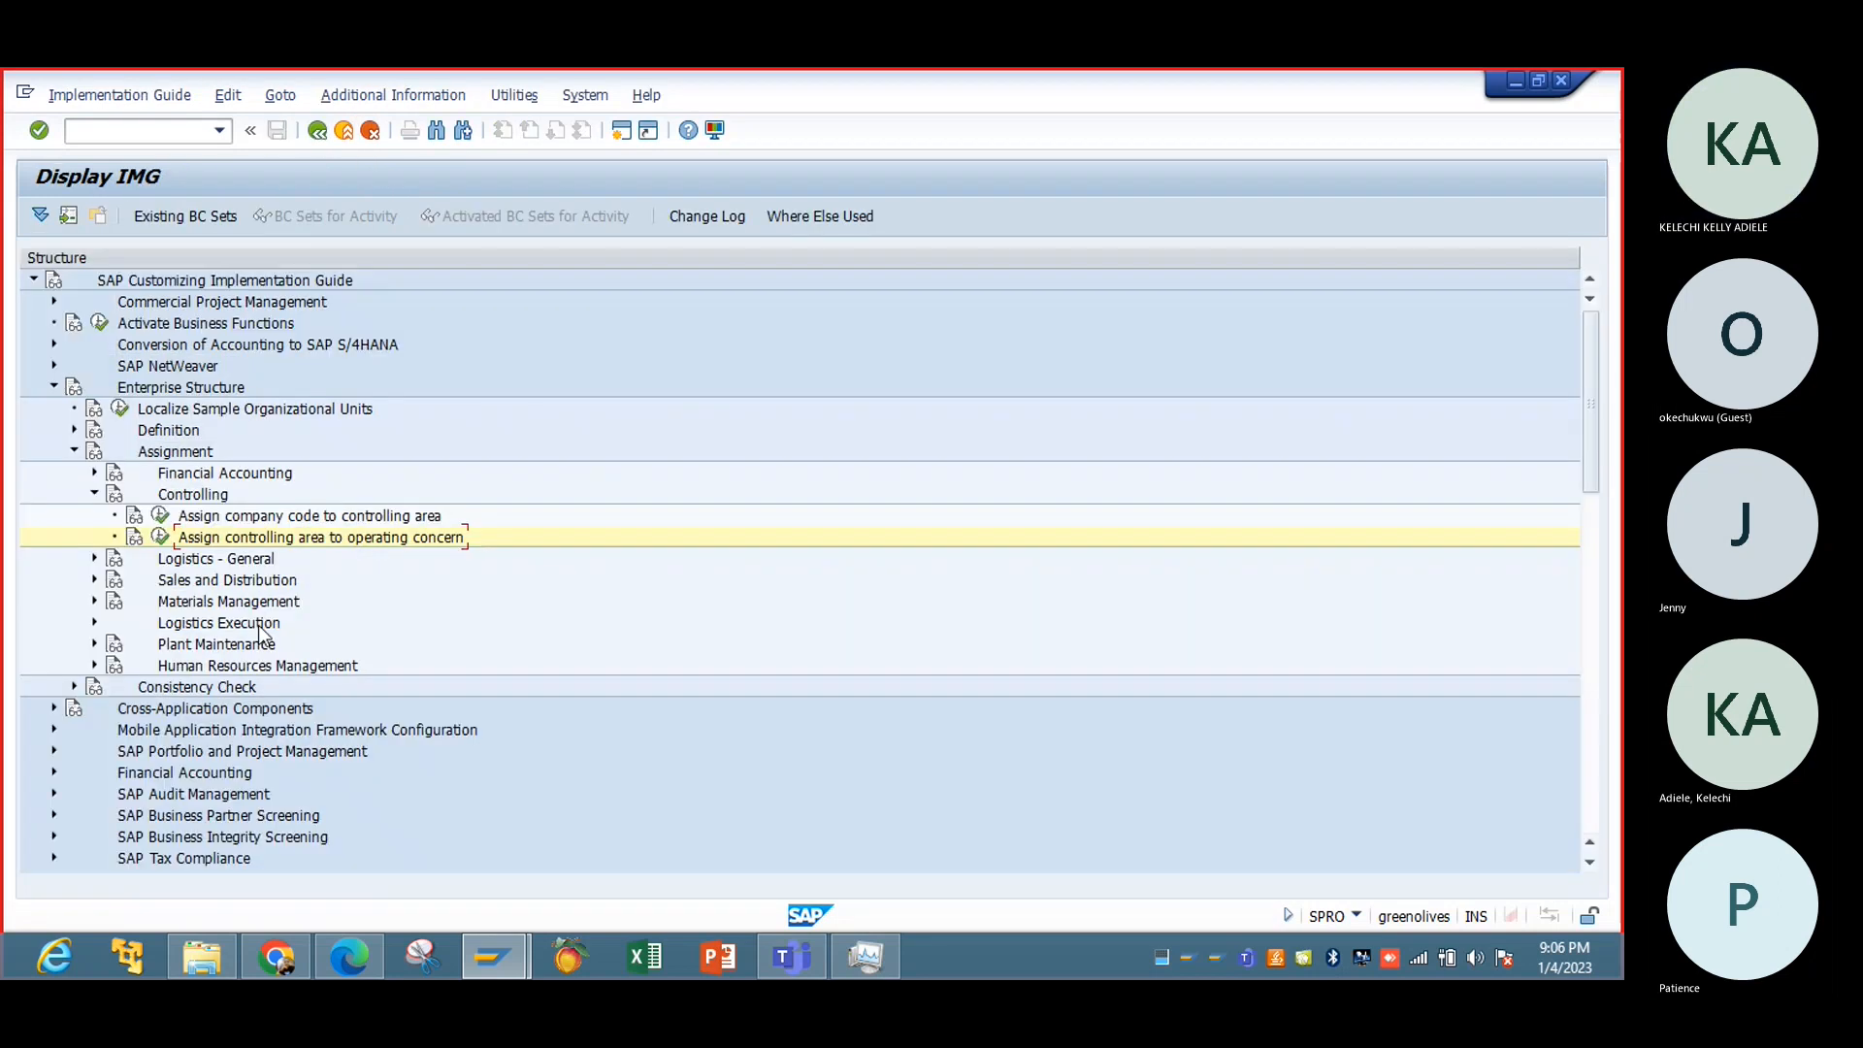
Step: Collapse Assignment under Enterprise Structure and expand Cost Element Accounting under Controlling down to Master Data and Cost Elements
click(95, 494)
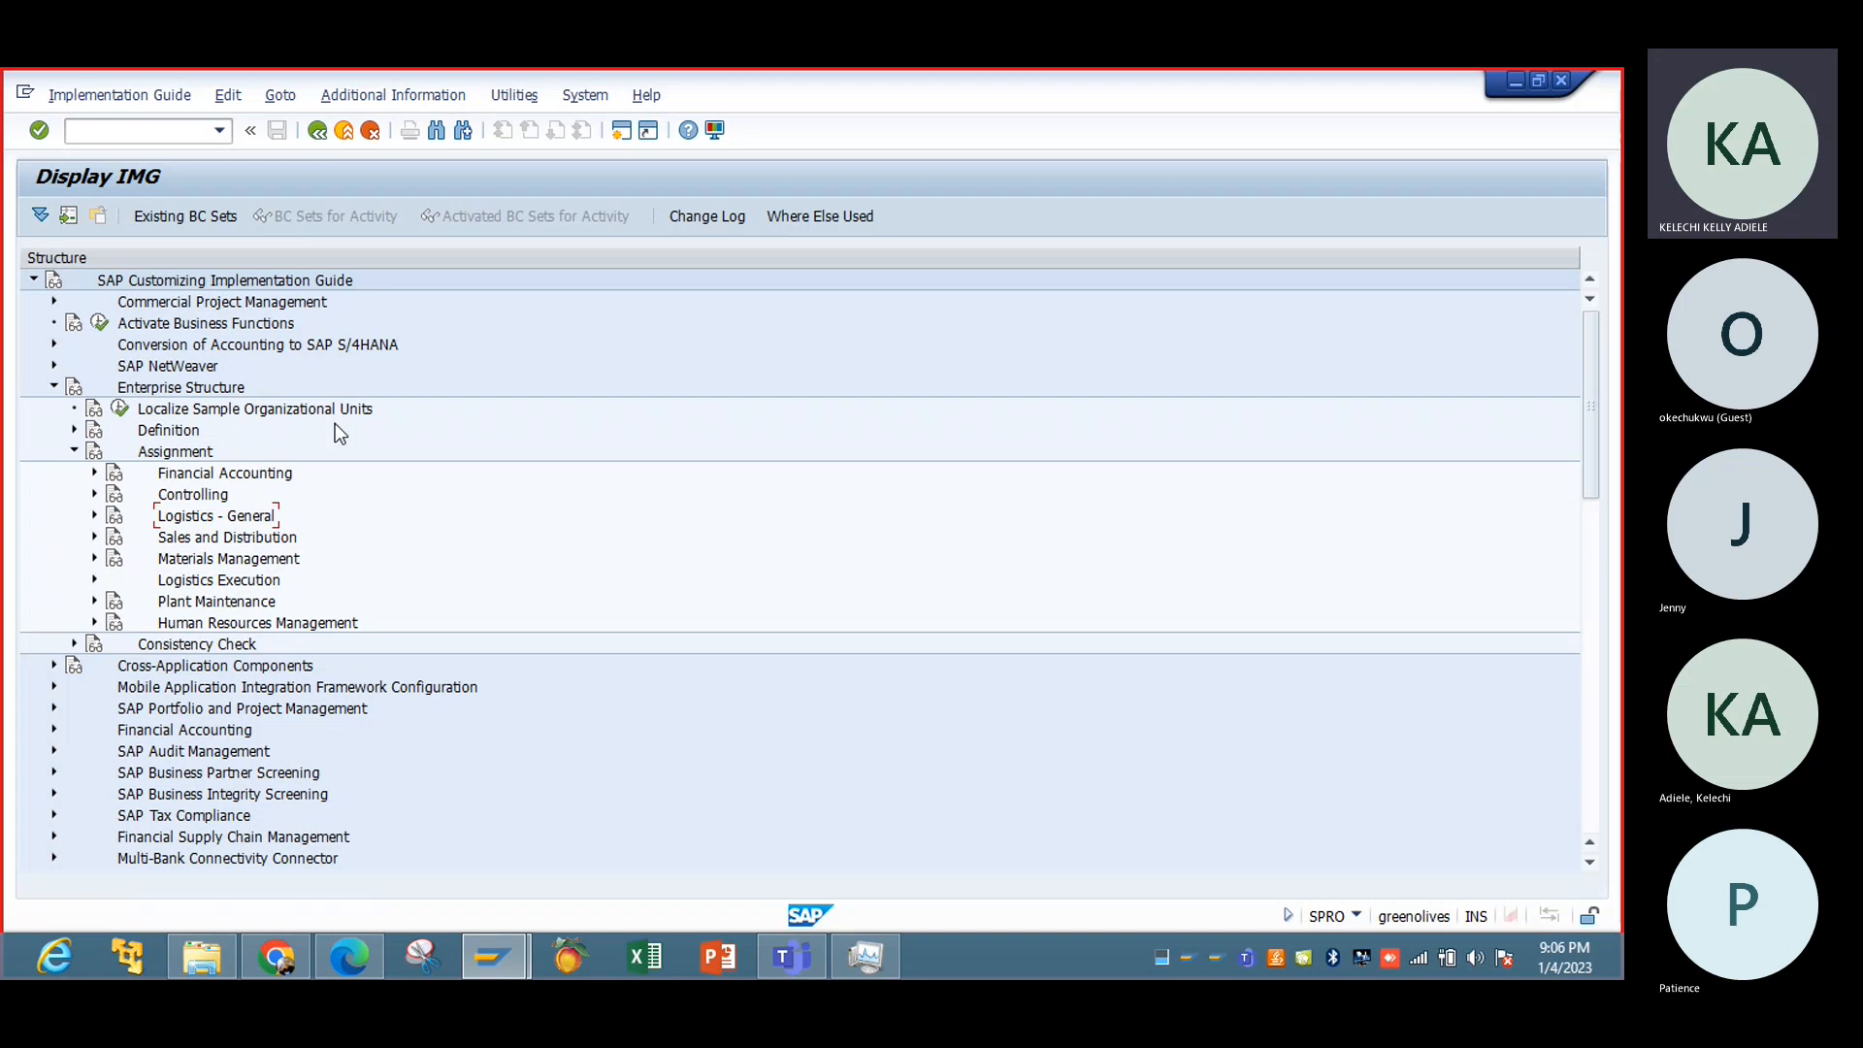
click(74, 451)
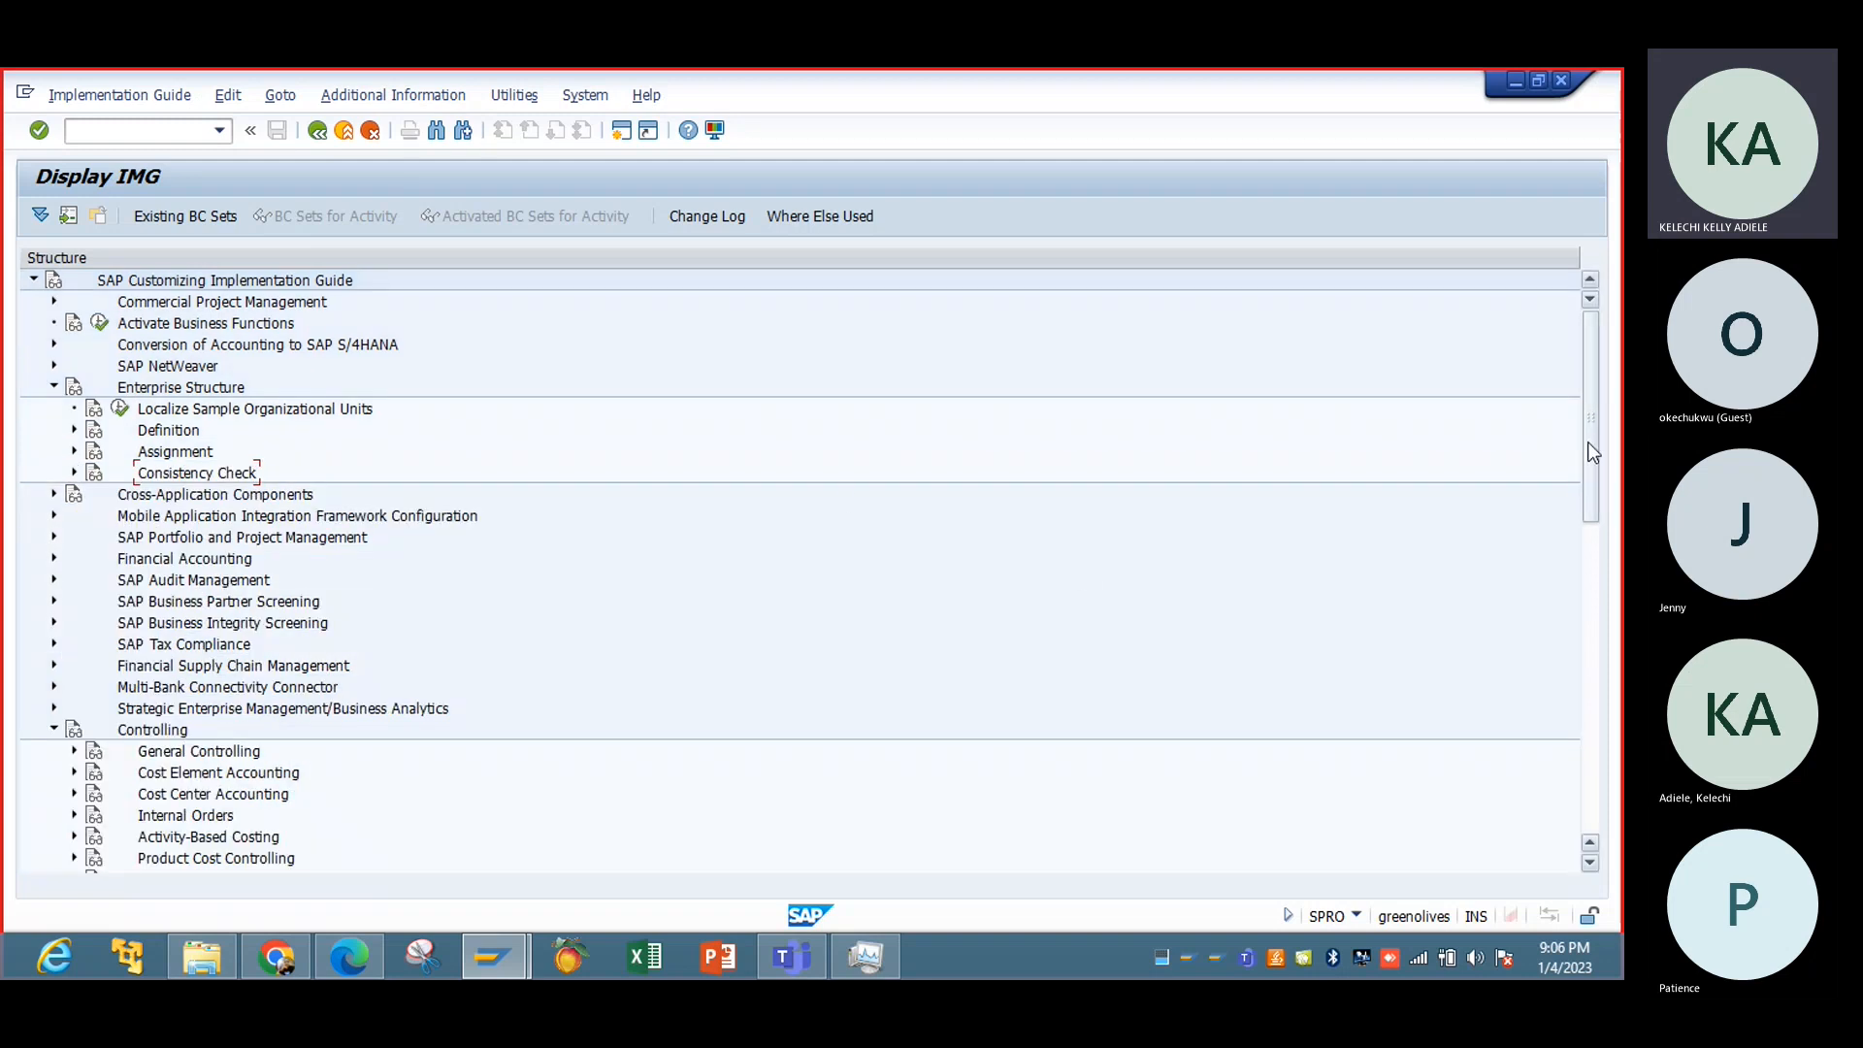
drag(1587, 440, 1592, 504)
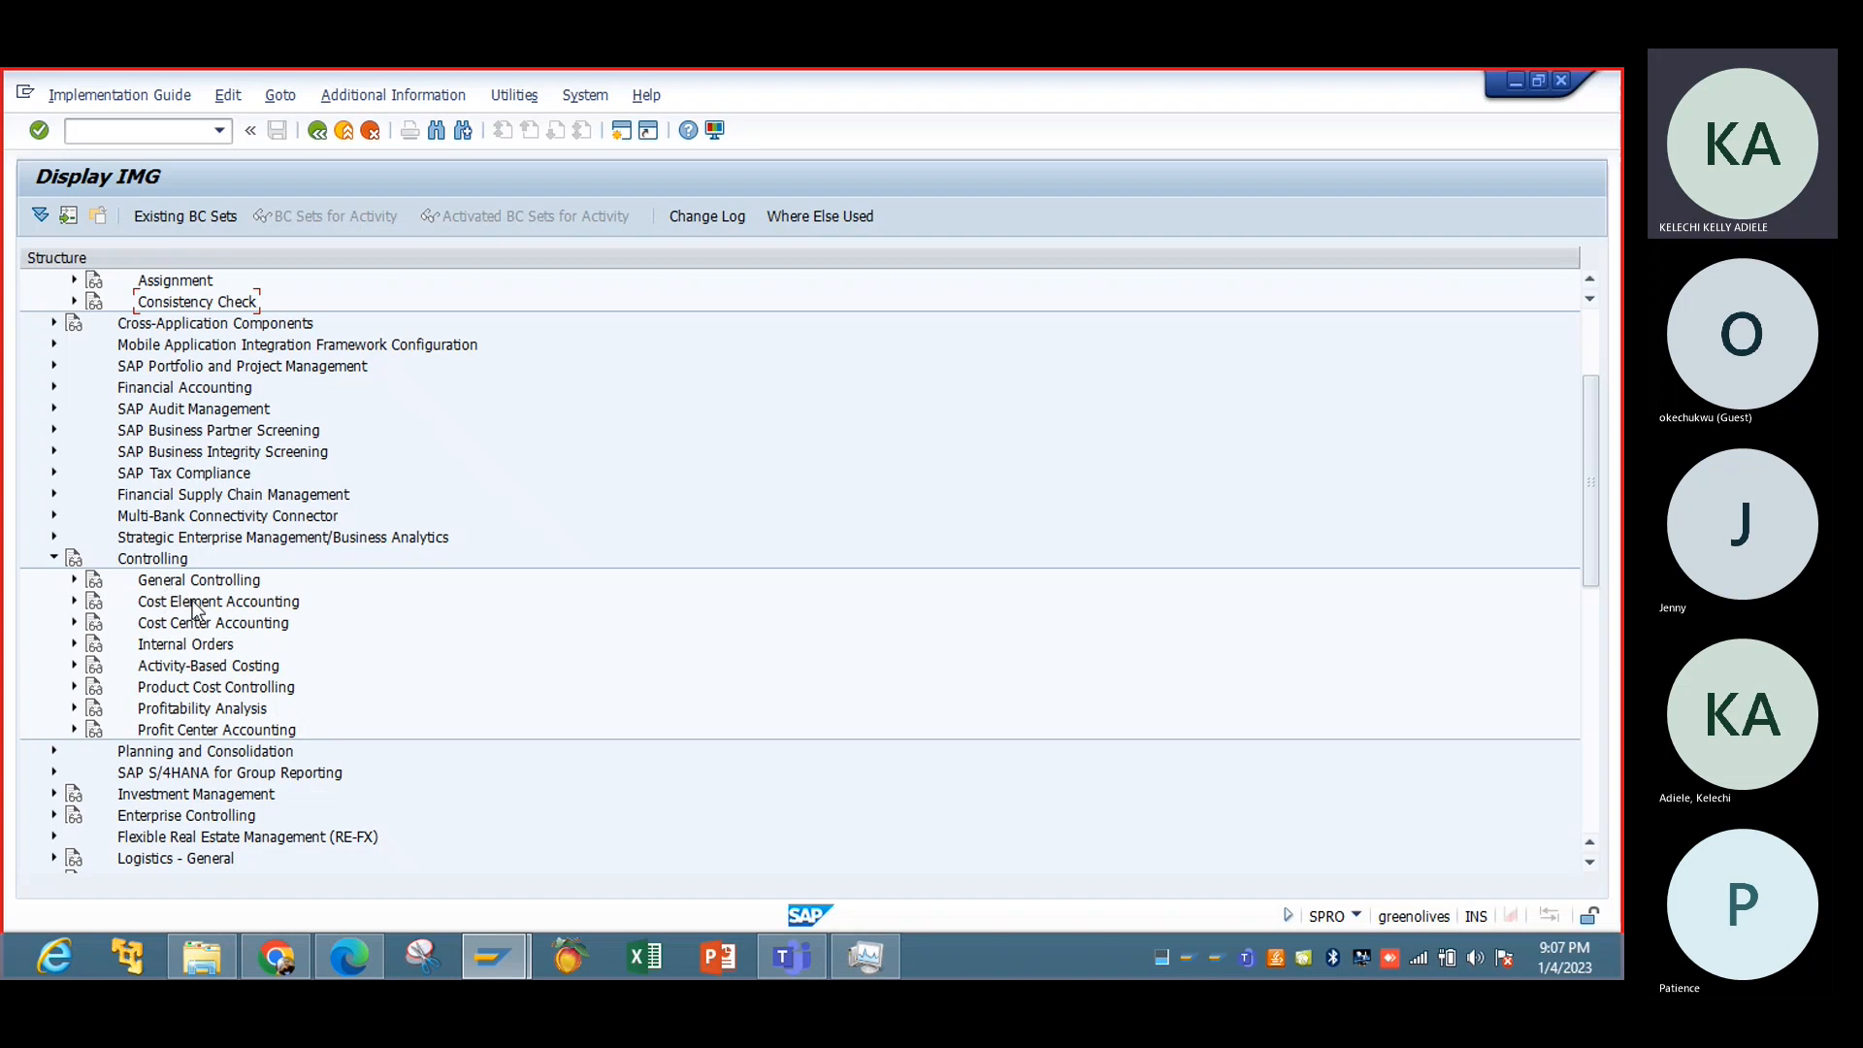
click(74, 603)
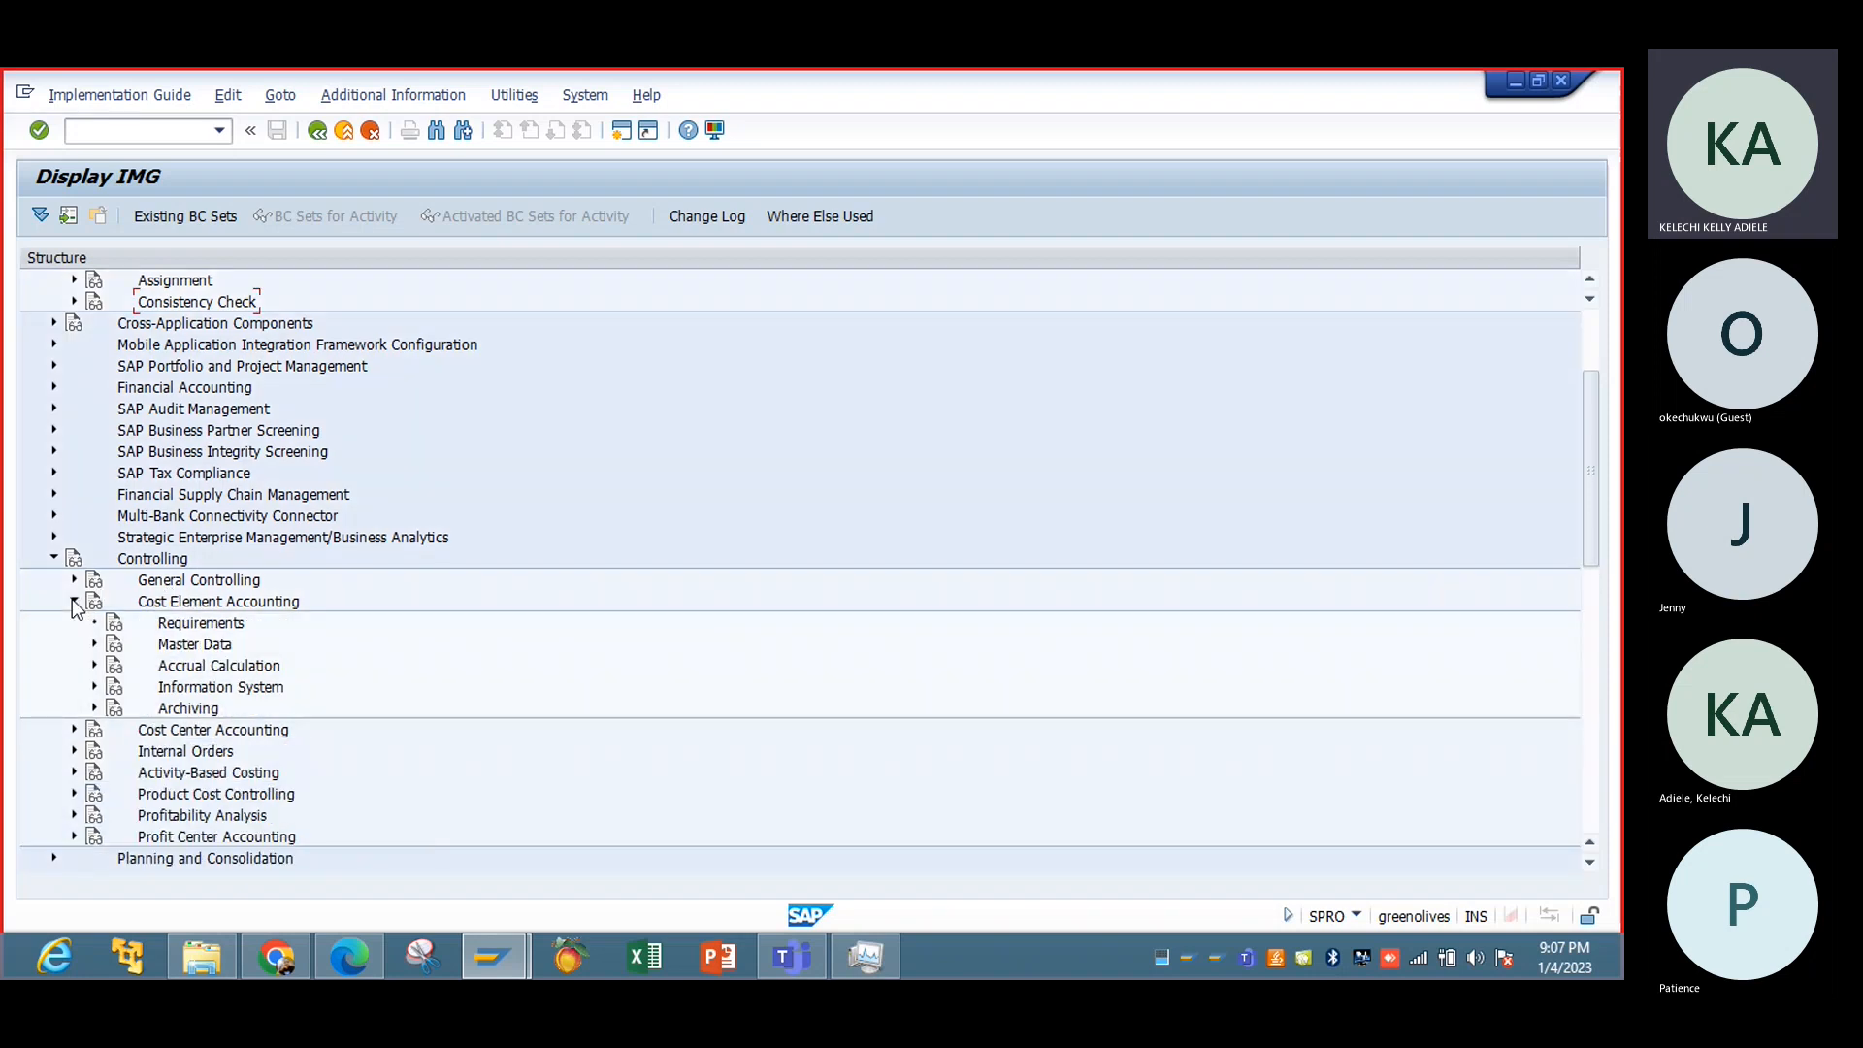
click(94, 644)
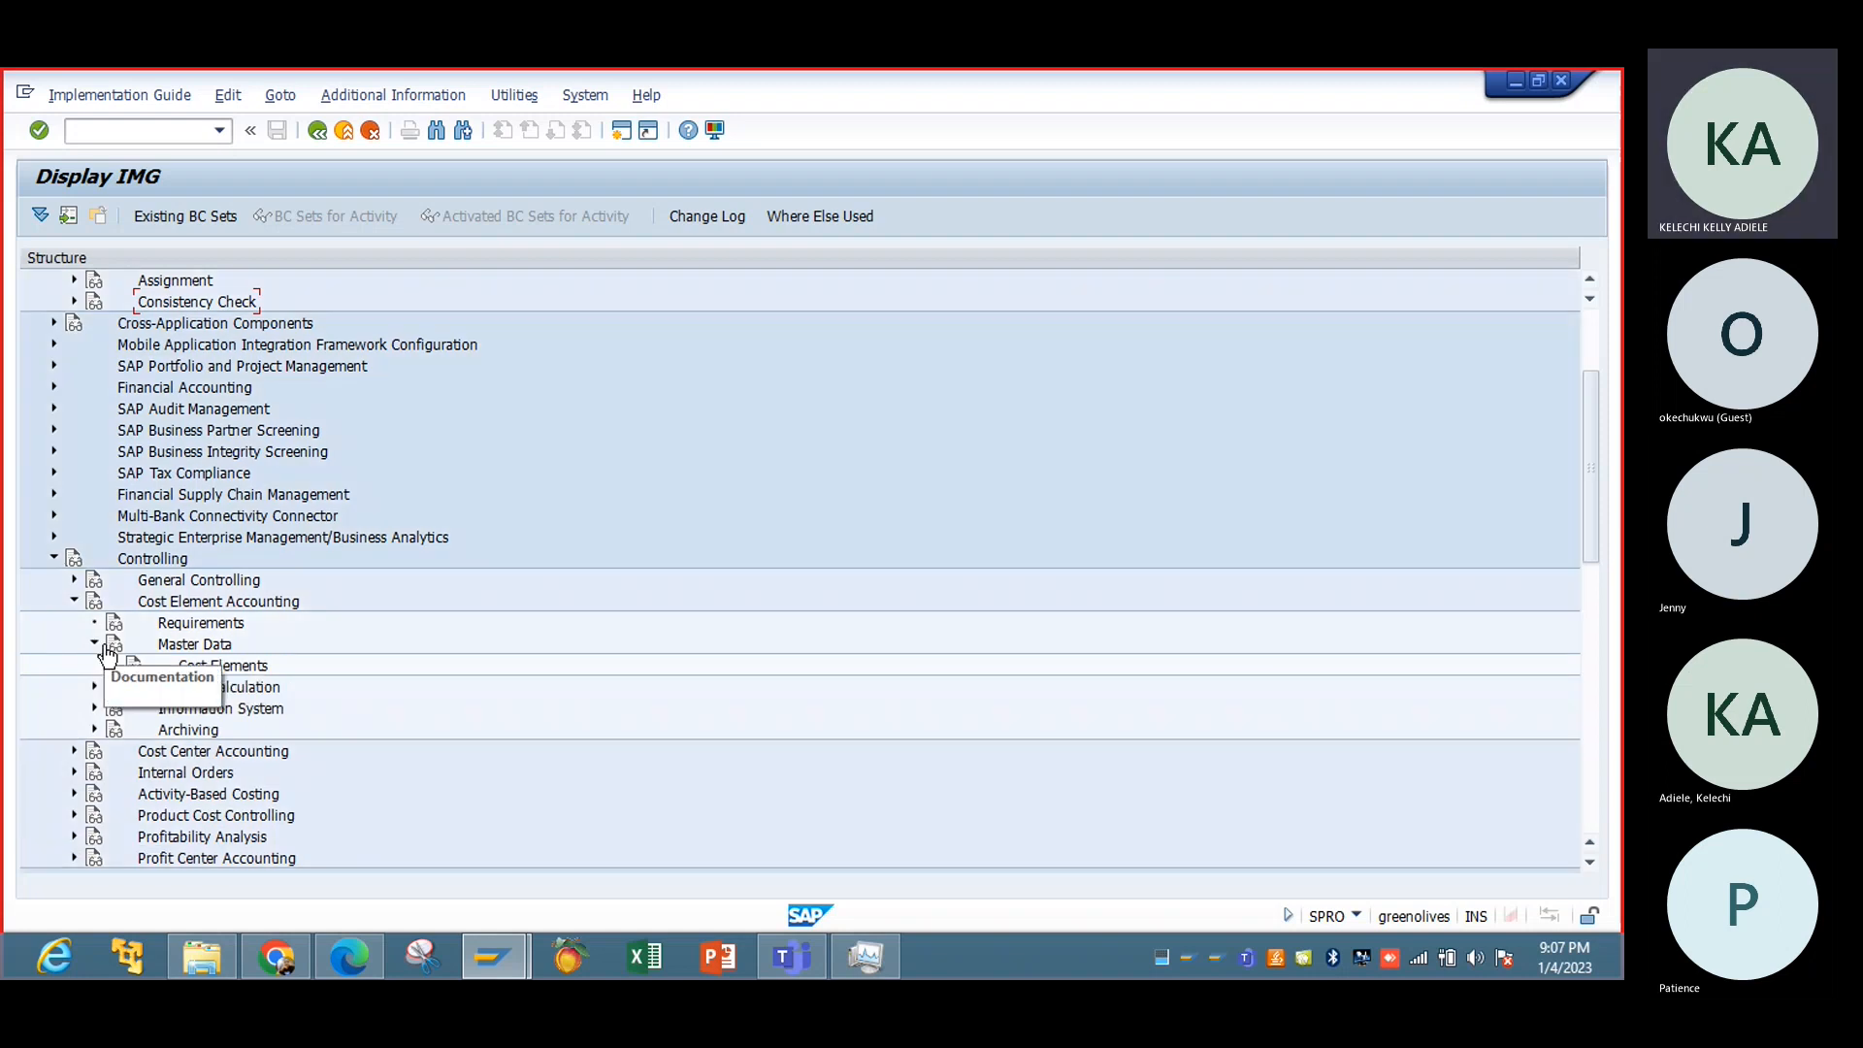
click(114, 664)
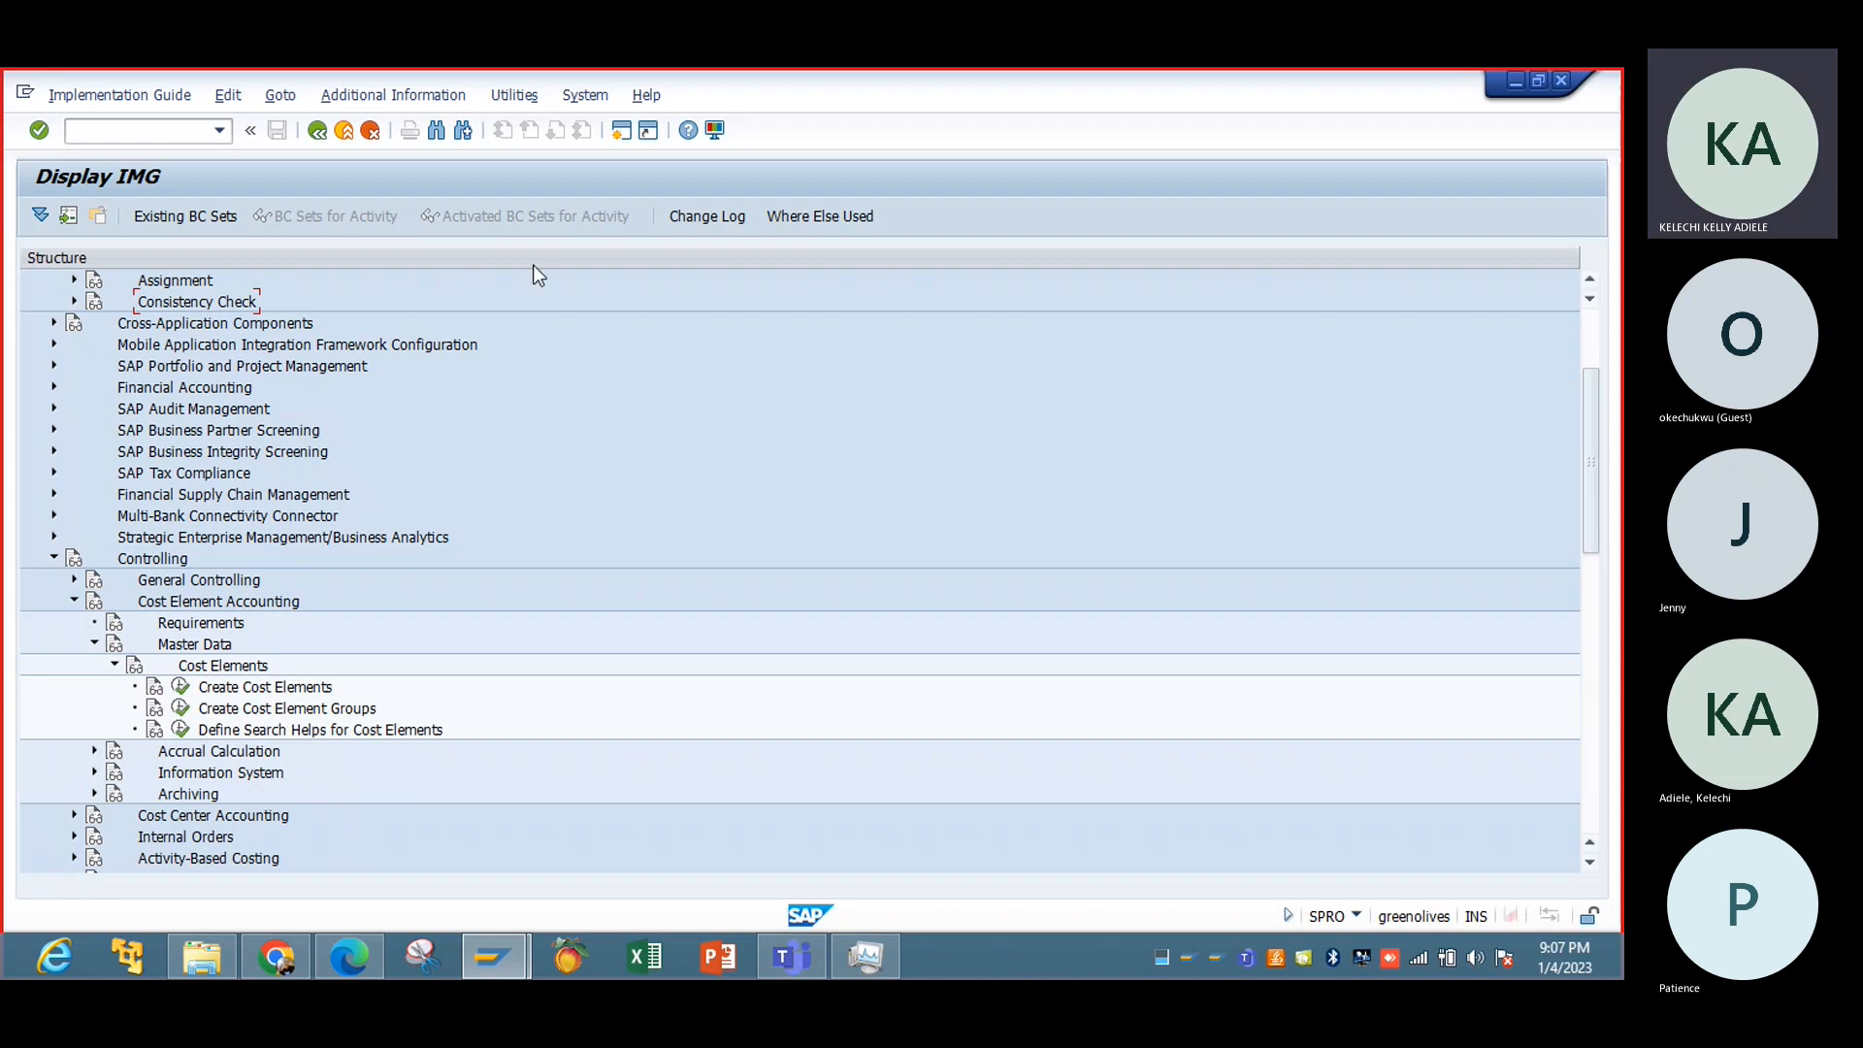
Step: Examine the G/L account type options of transaction FS00 in a new session, and switch back to the implementation guide
click(592, 95)
click(604, 122)
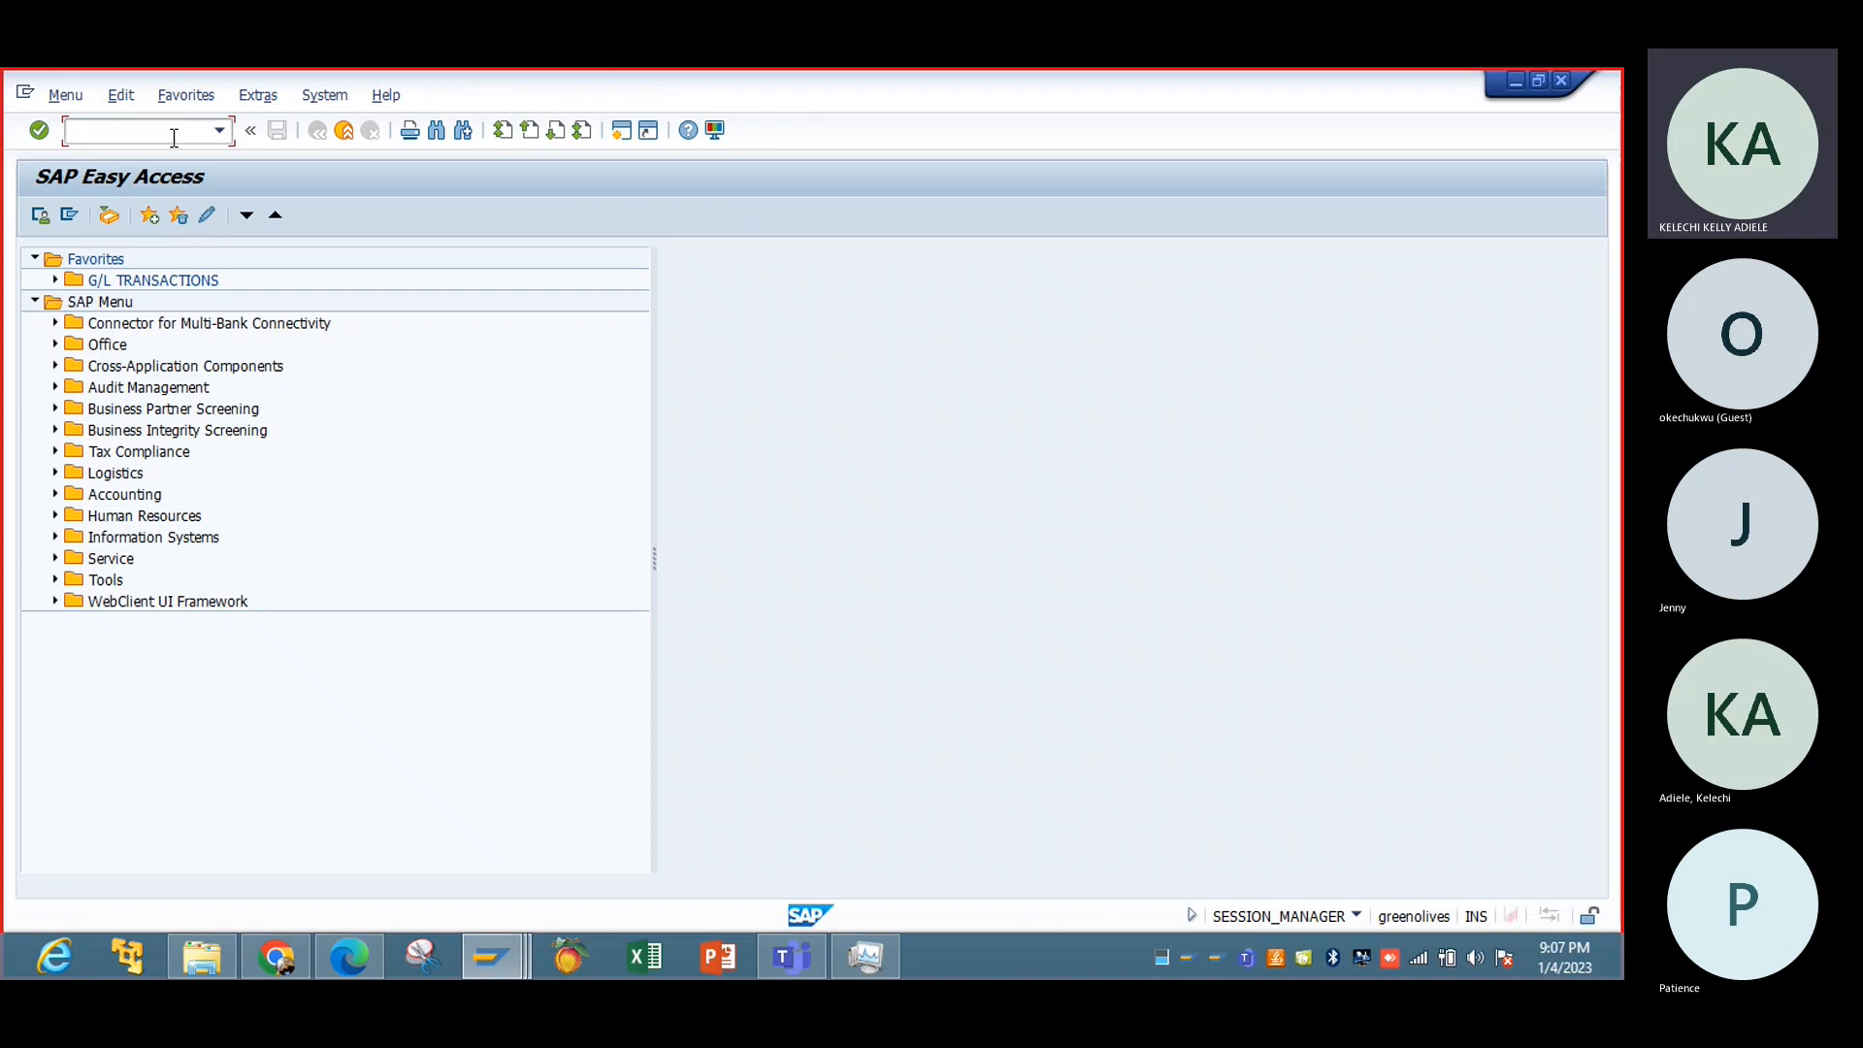
text(FS00)
key(Return)
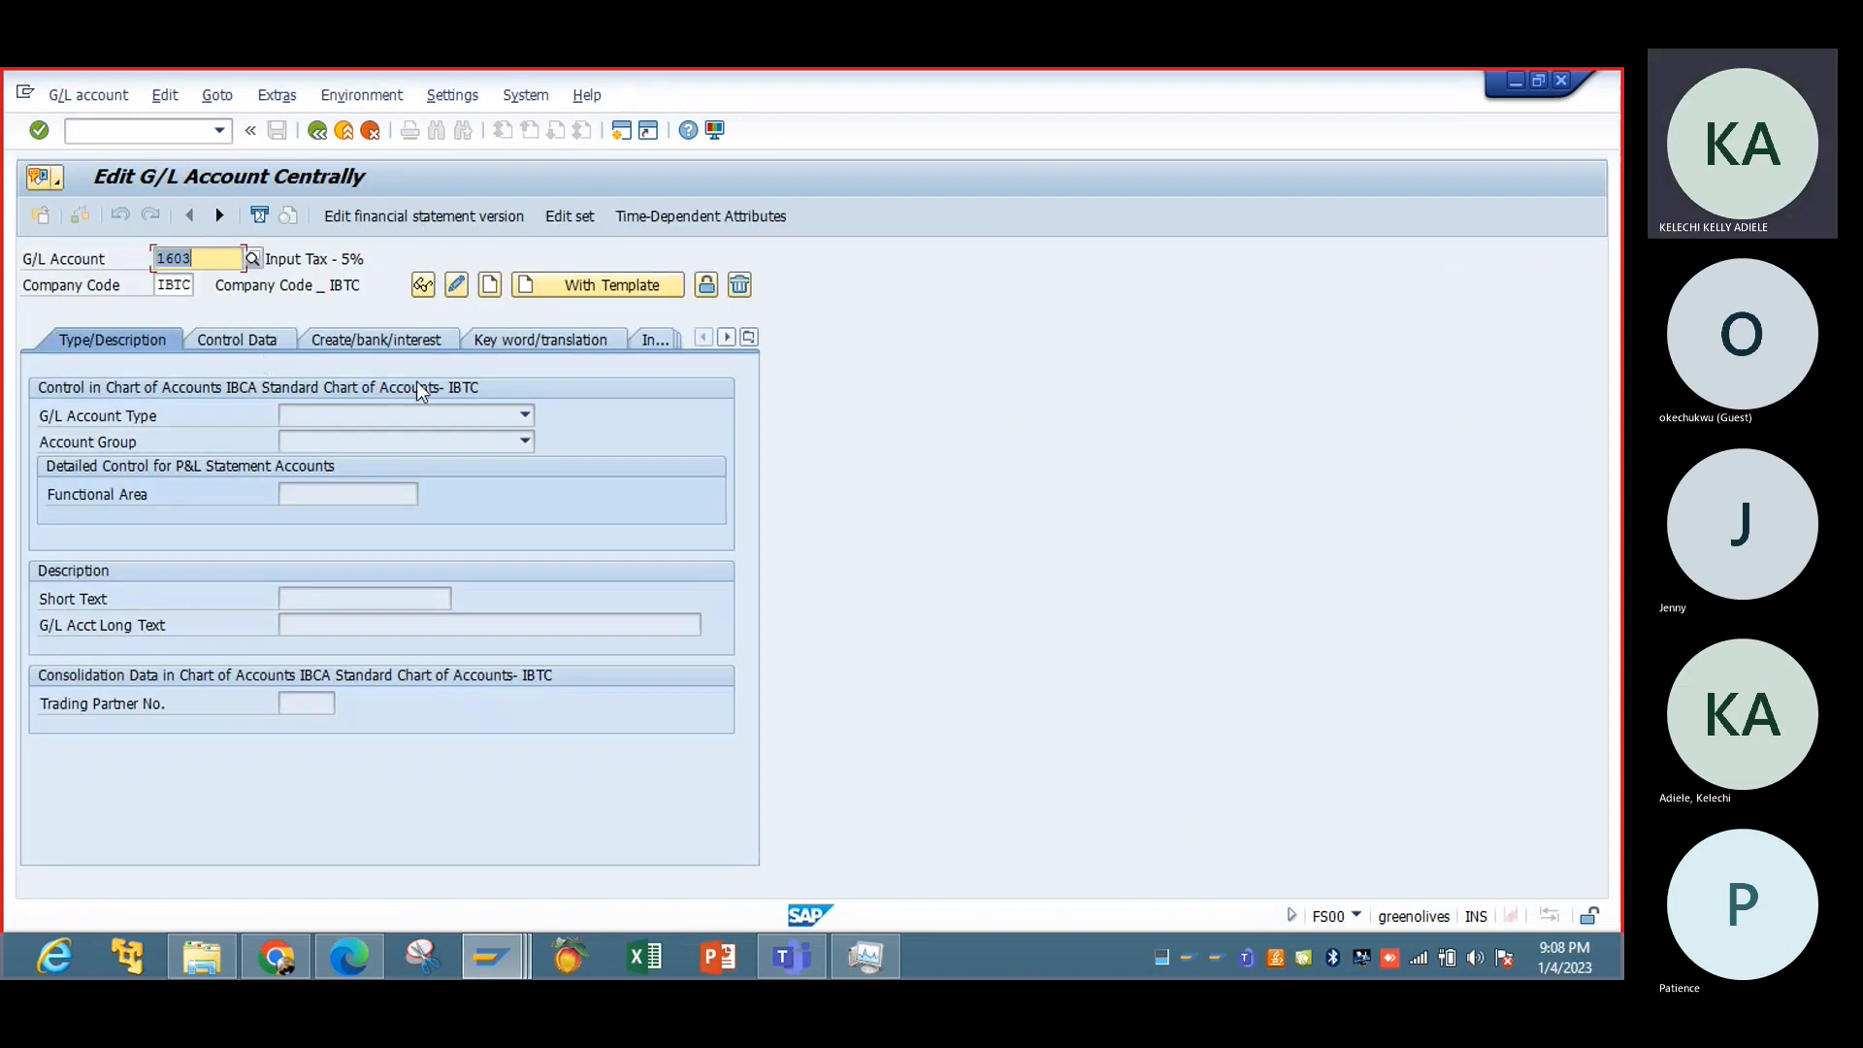
click(525, 416)
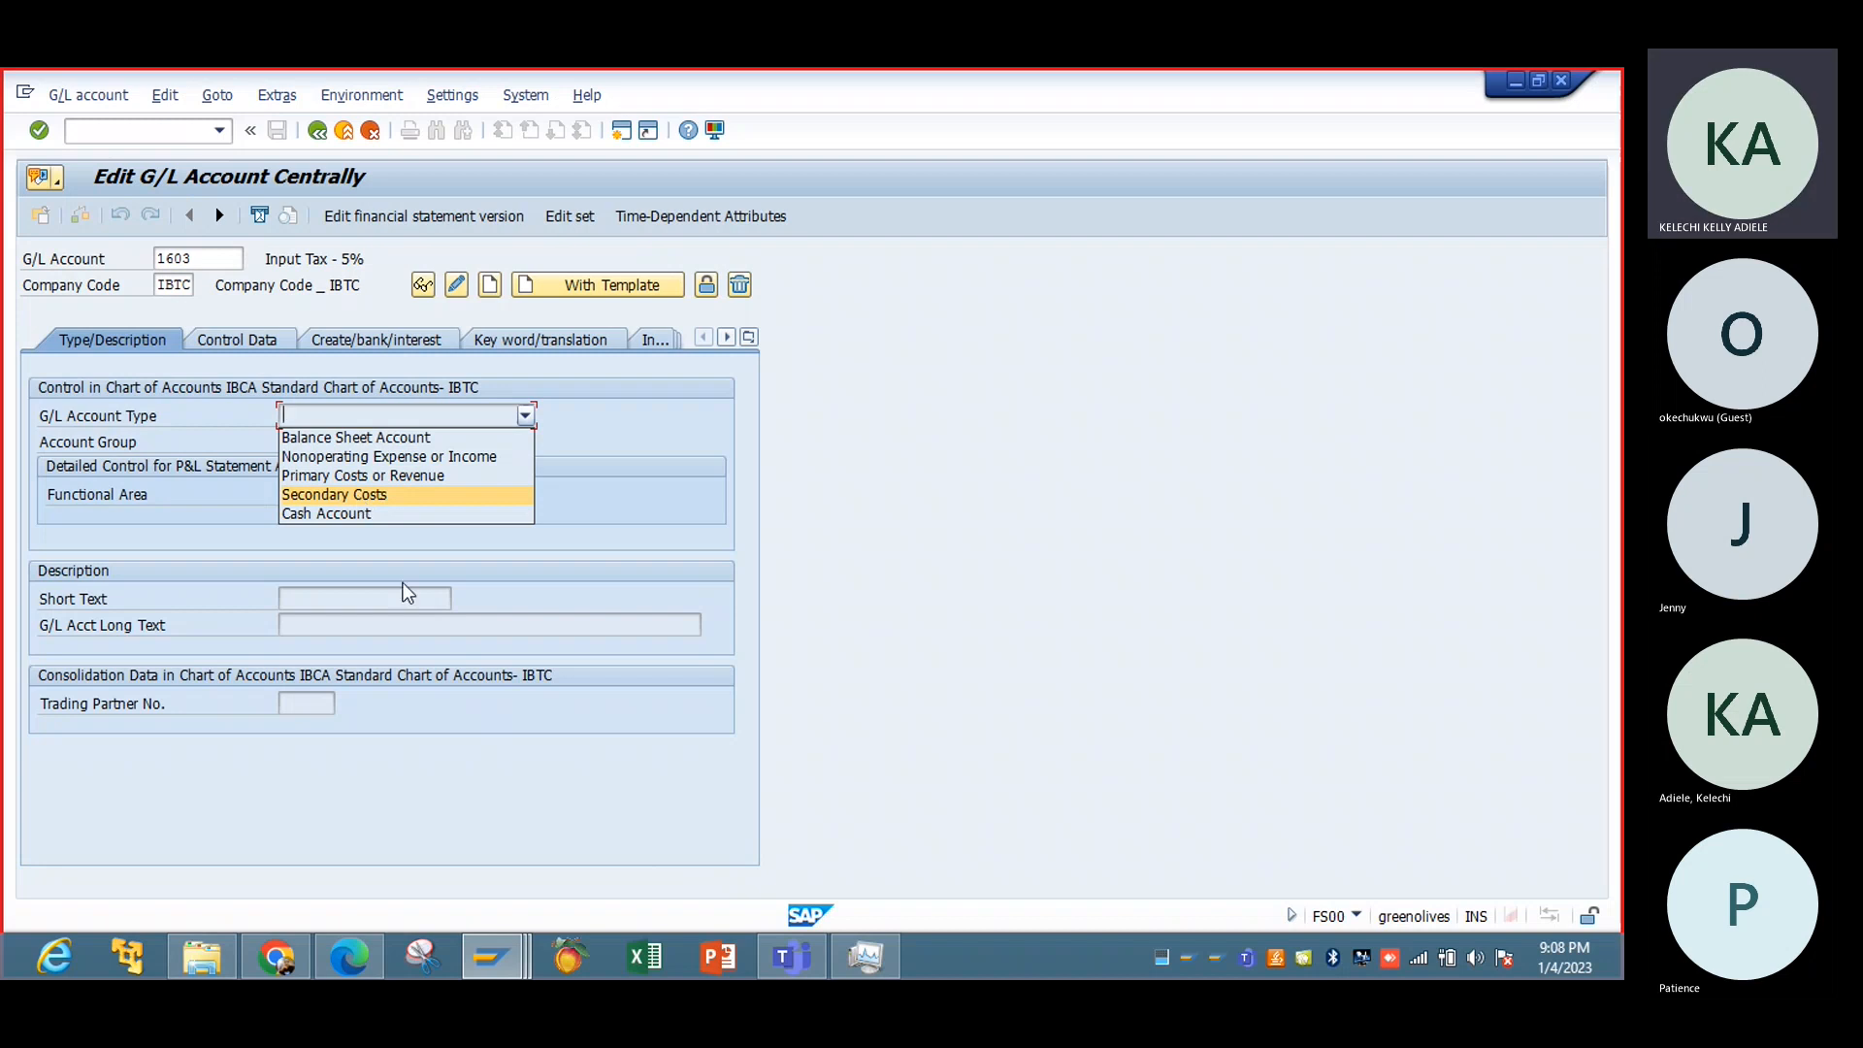
click(519, 960)
click(543, 868)
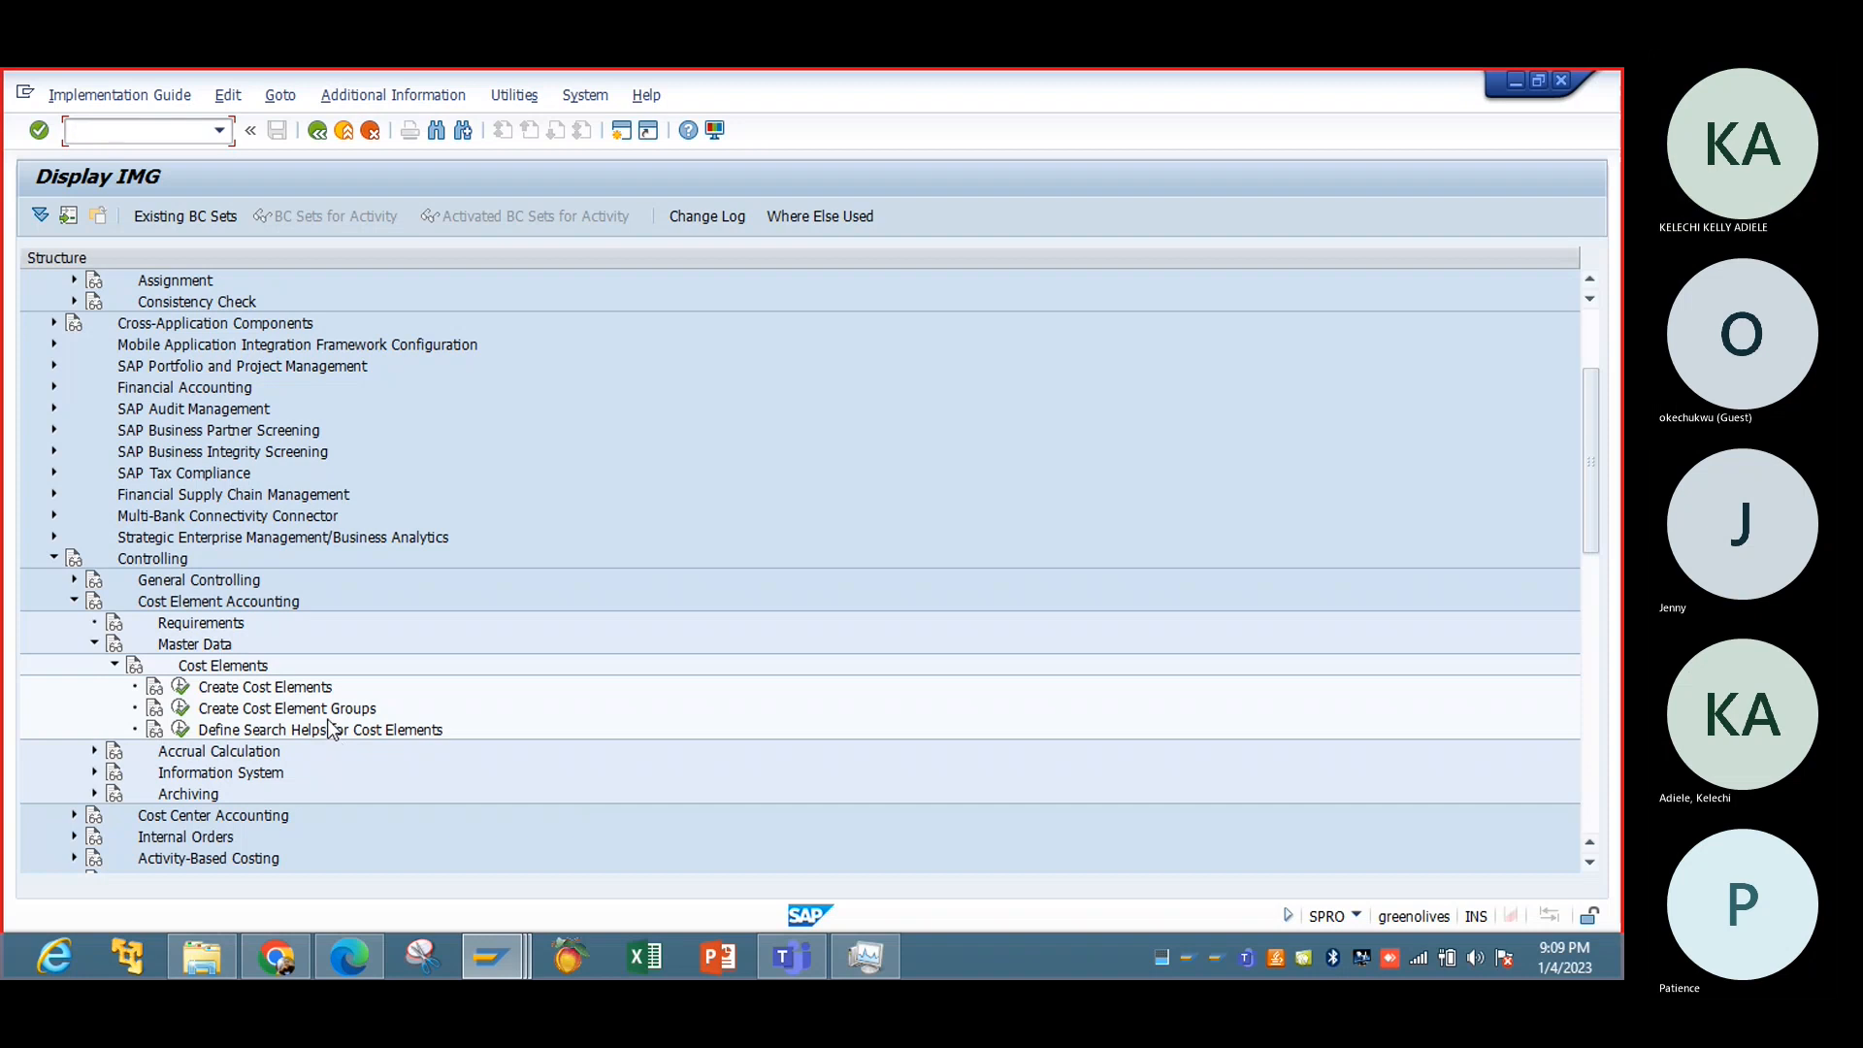
Step: View the Create Primary Cost Element activity under Create Cost Elements and return to the implementation guide
click(181, 688)
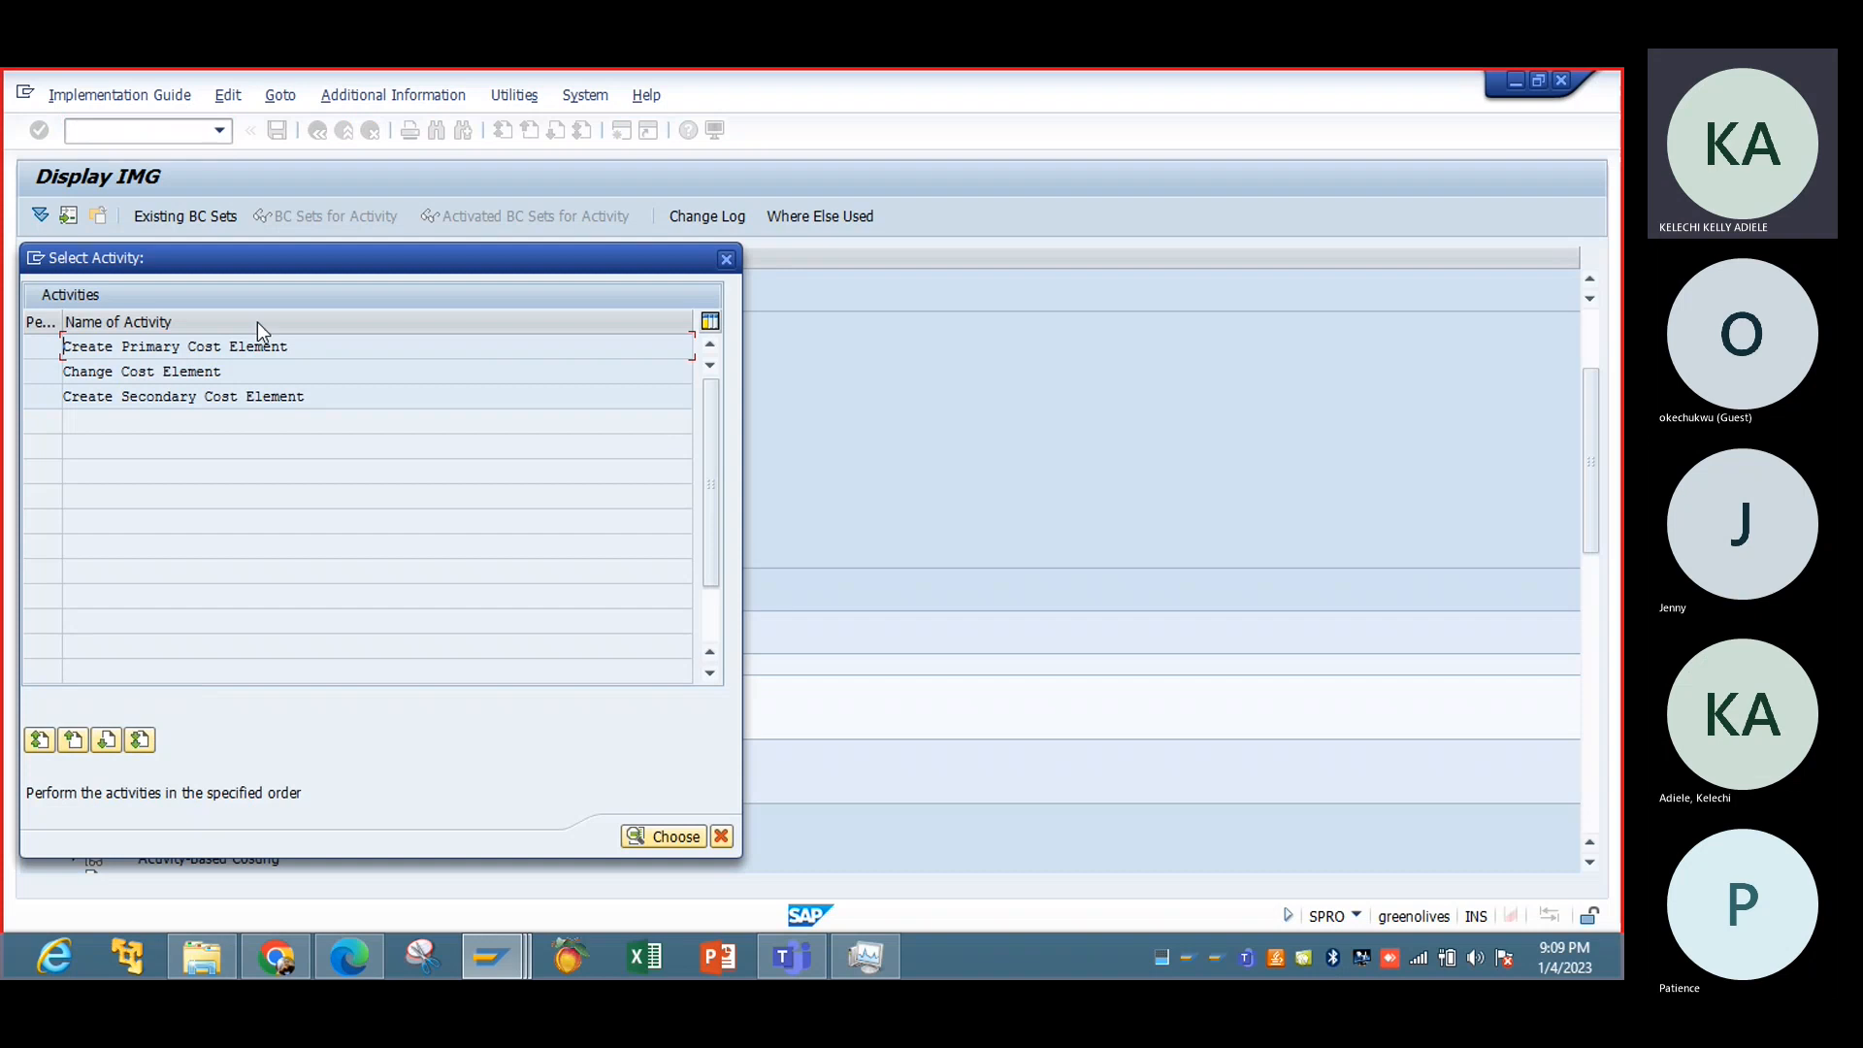
double_click(237, 348)
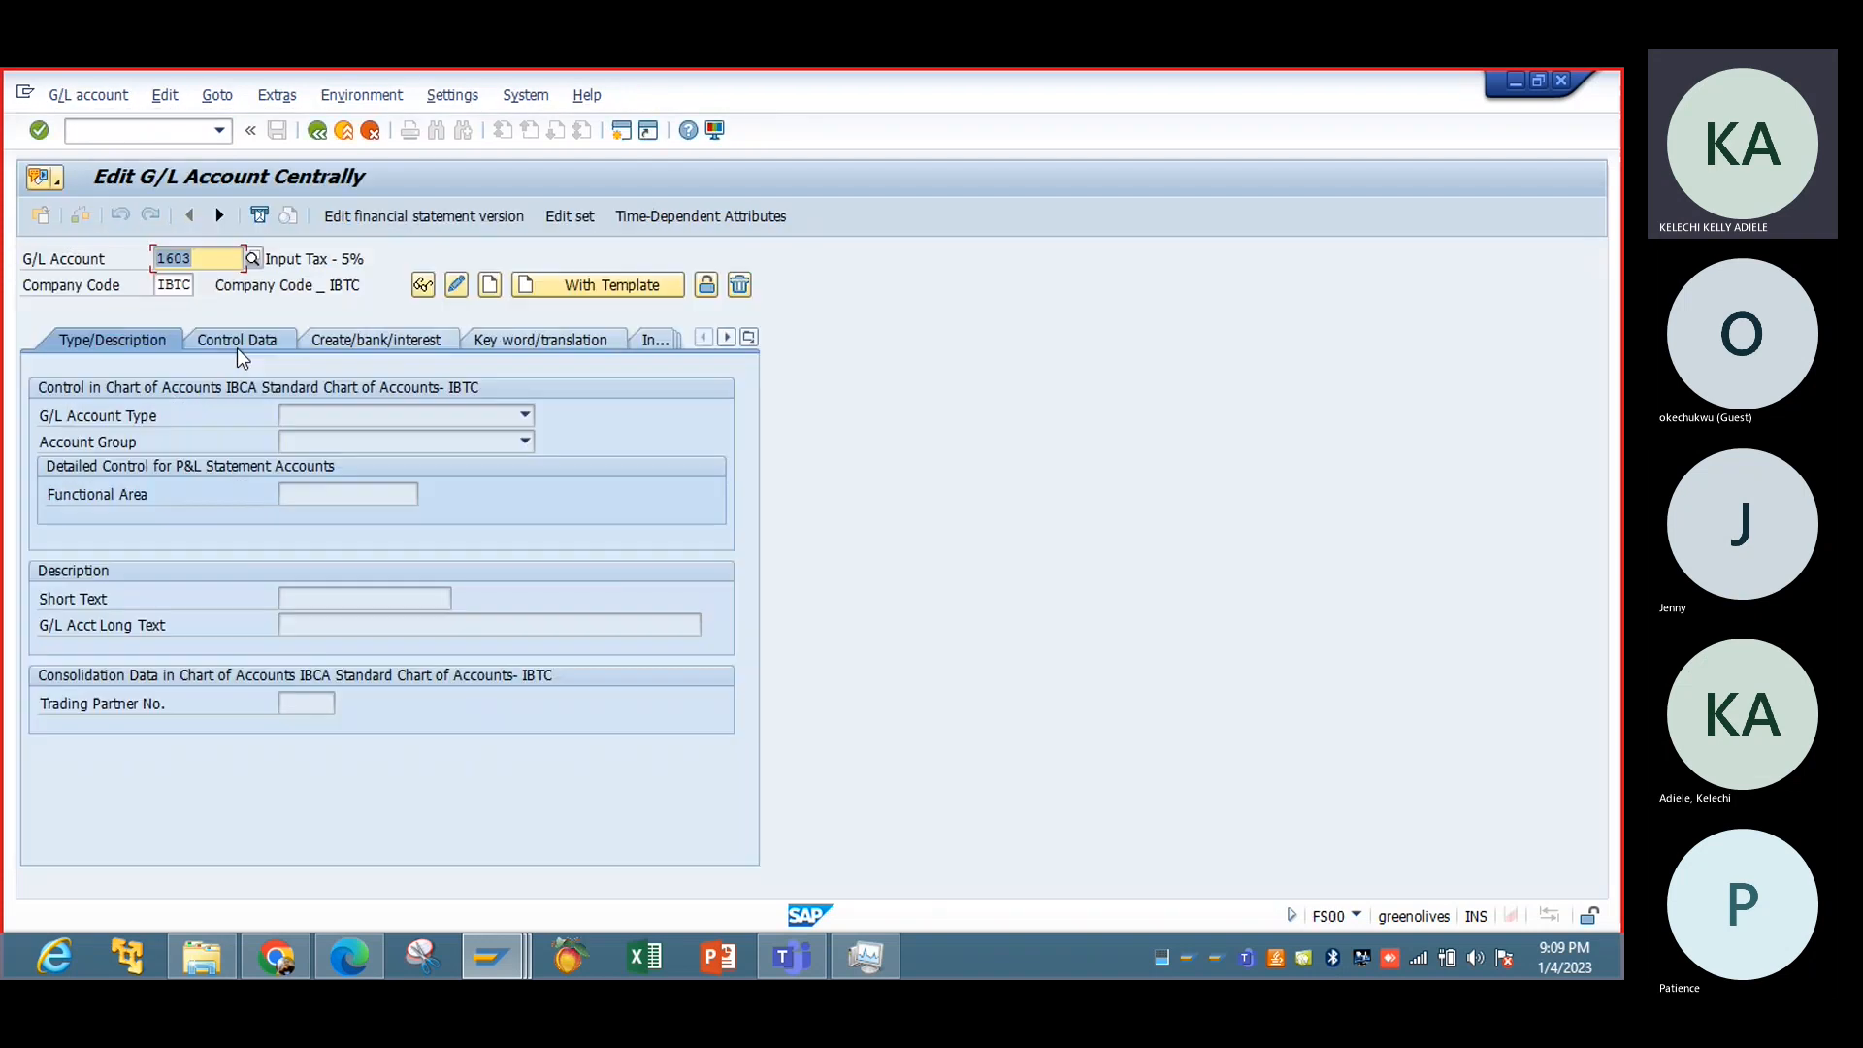
click(313, 132)
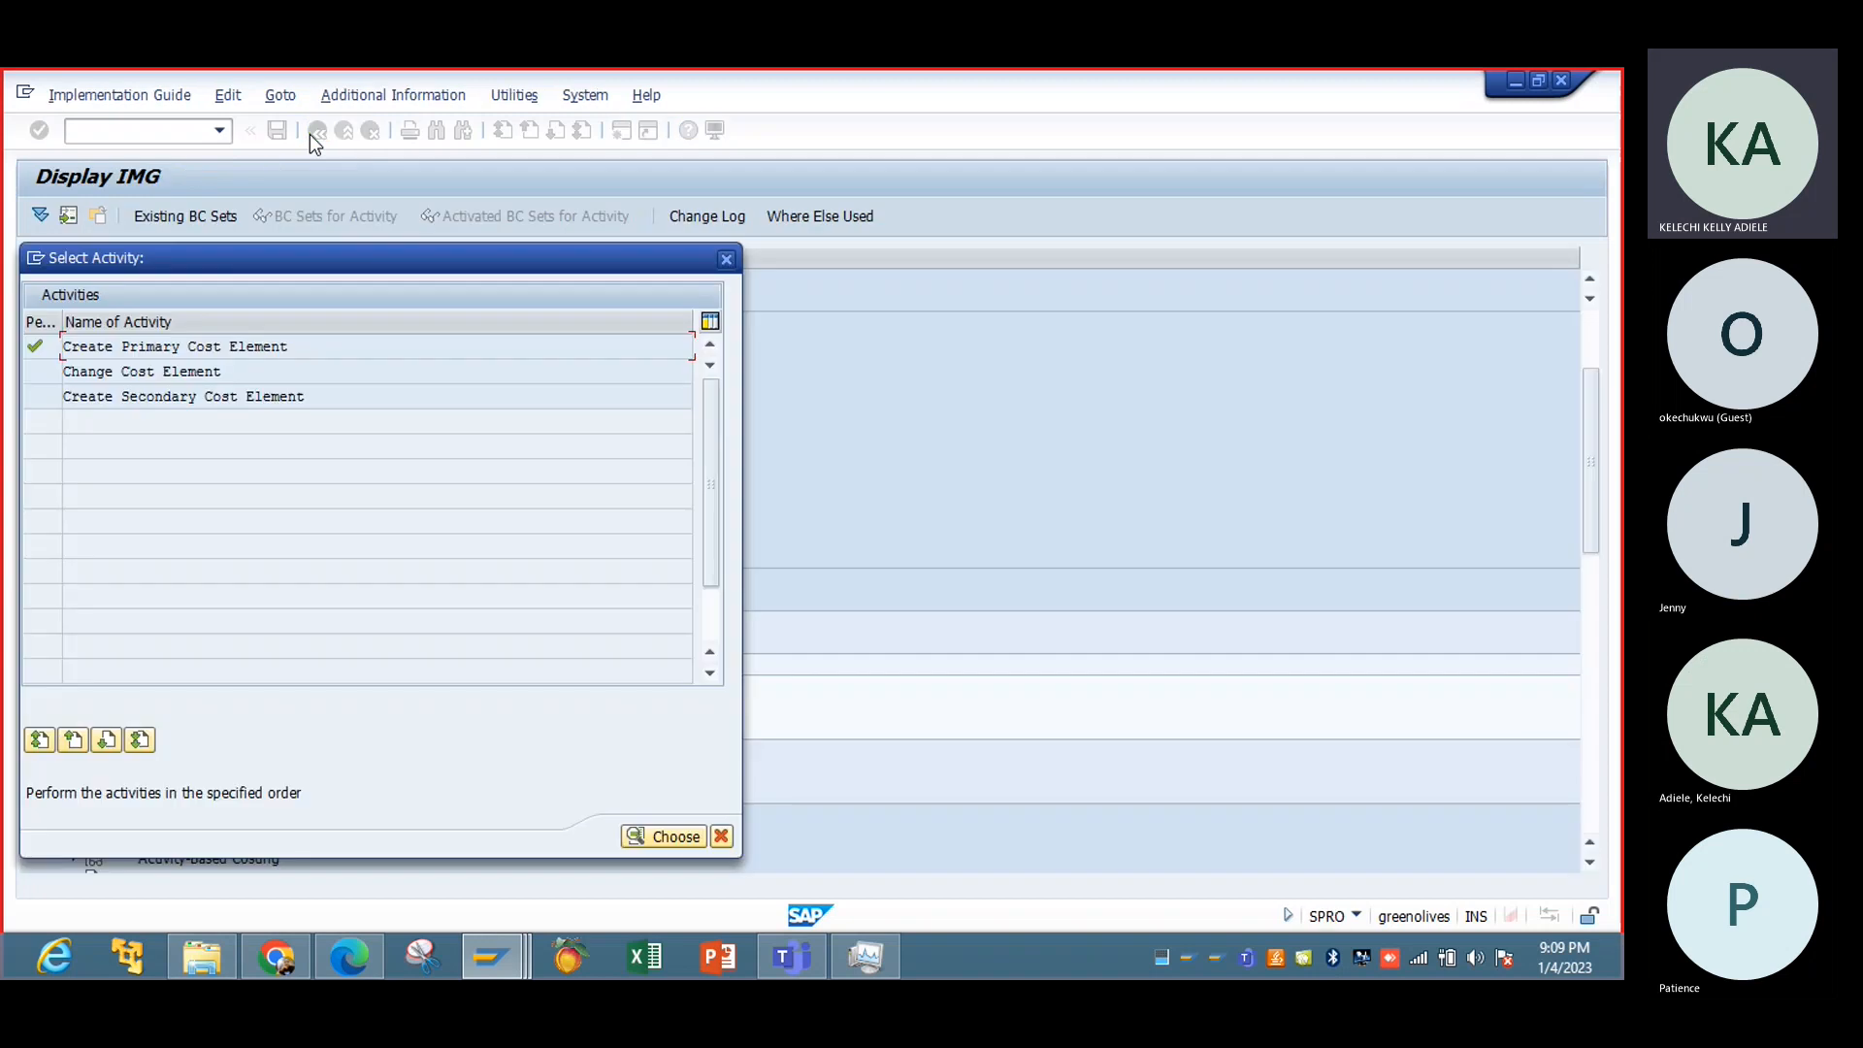
click(726, 259)
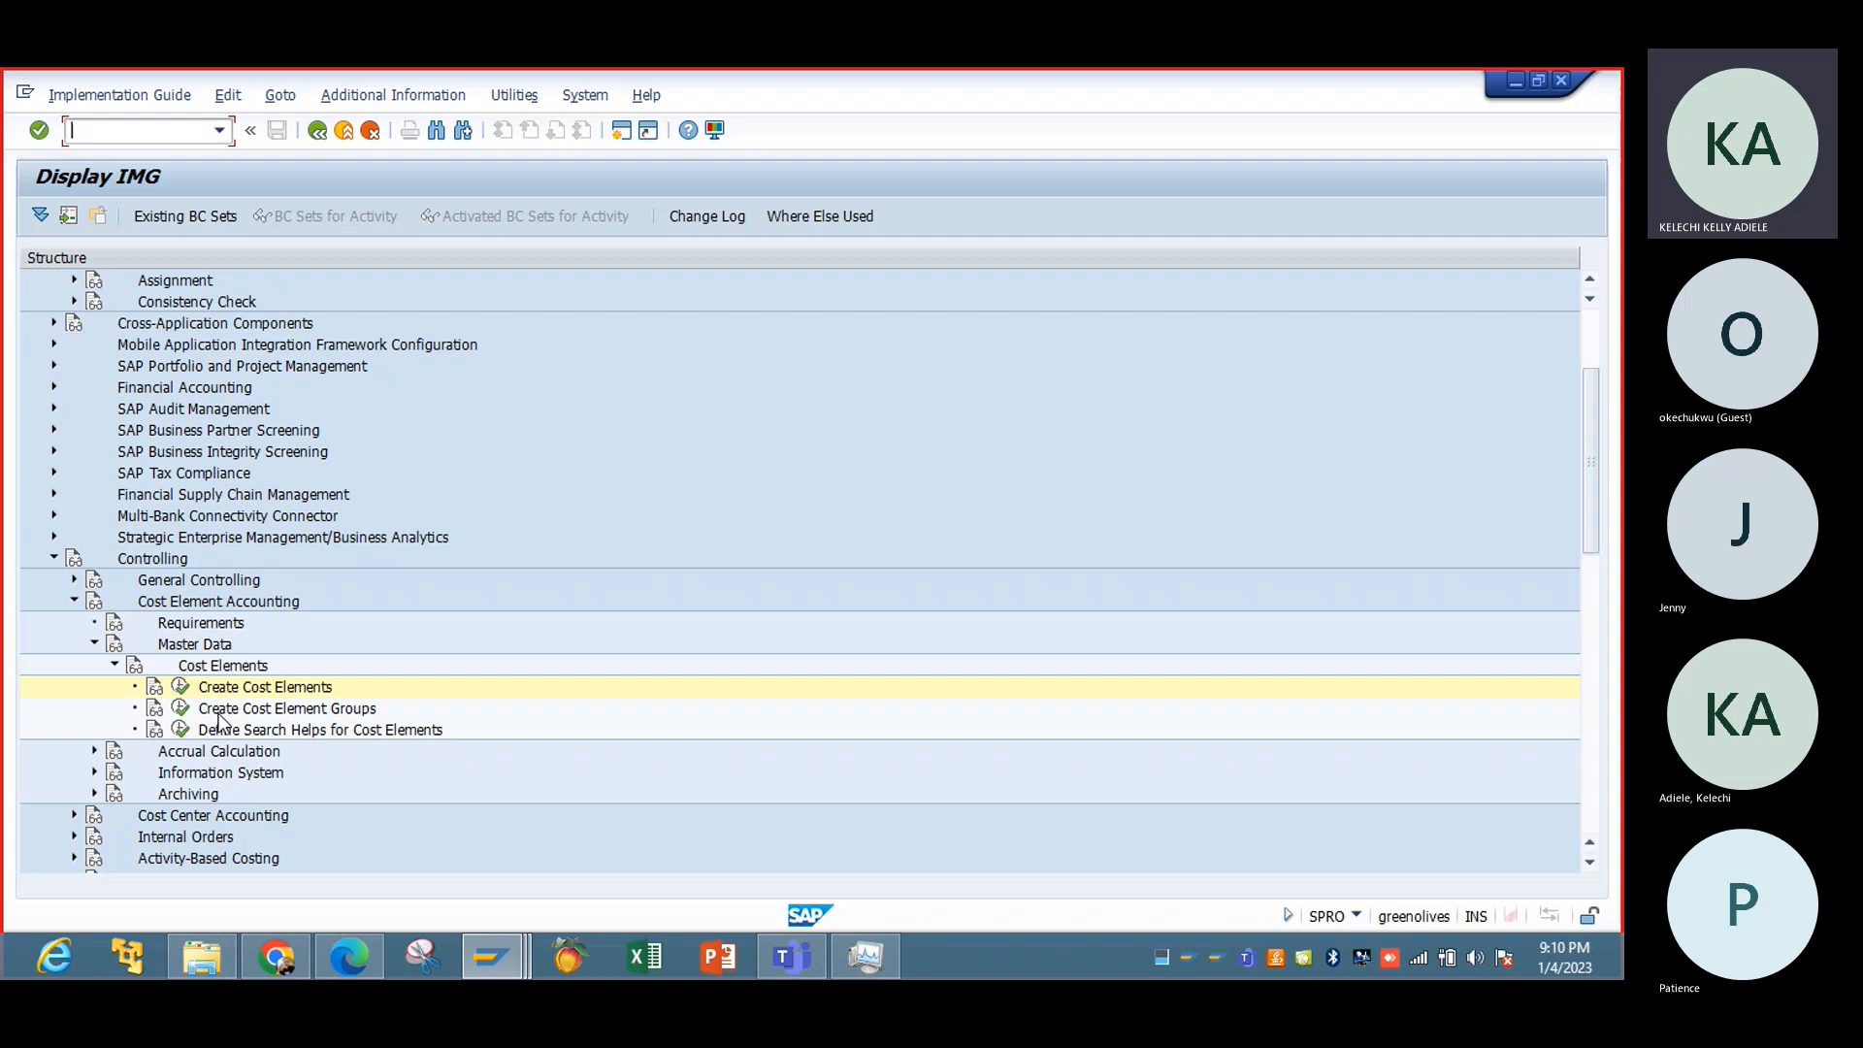
Step: Collapse the Cost Elements, Master Data and Cost Element Accounting nodes under Controlling
click(115, 666)
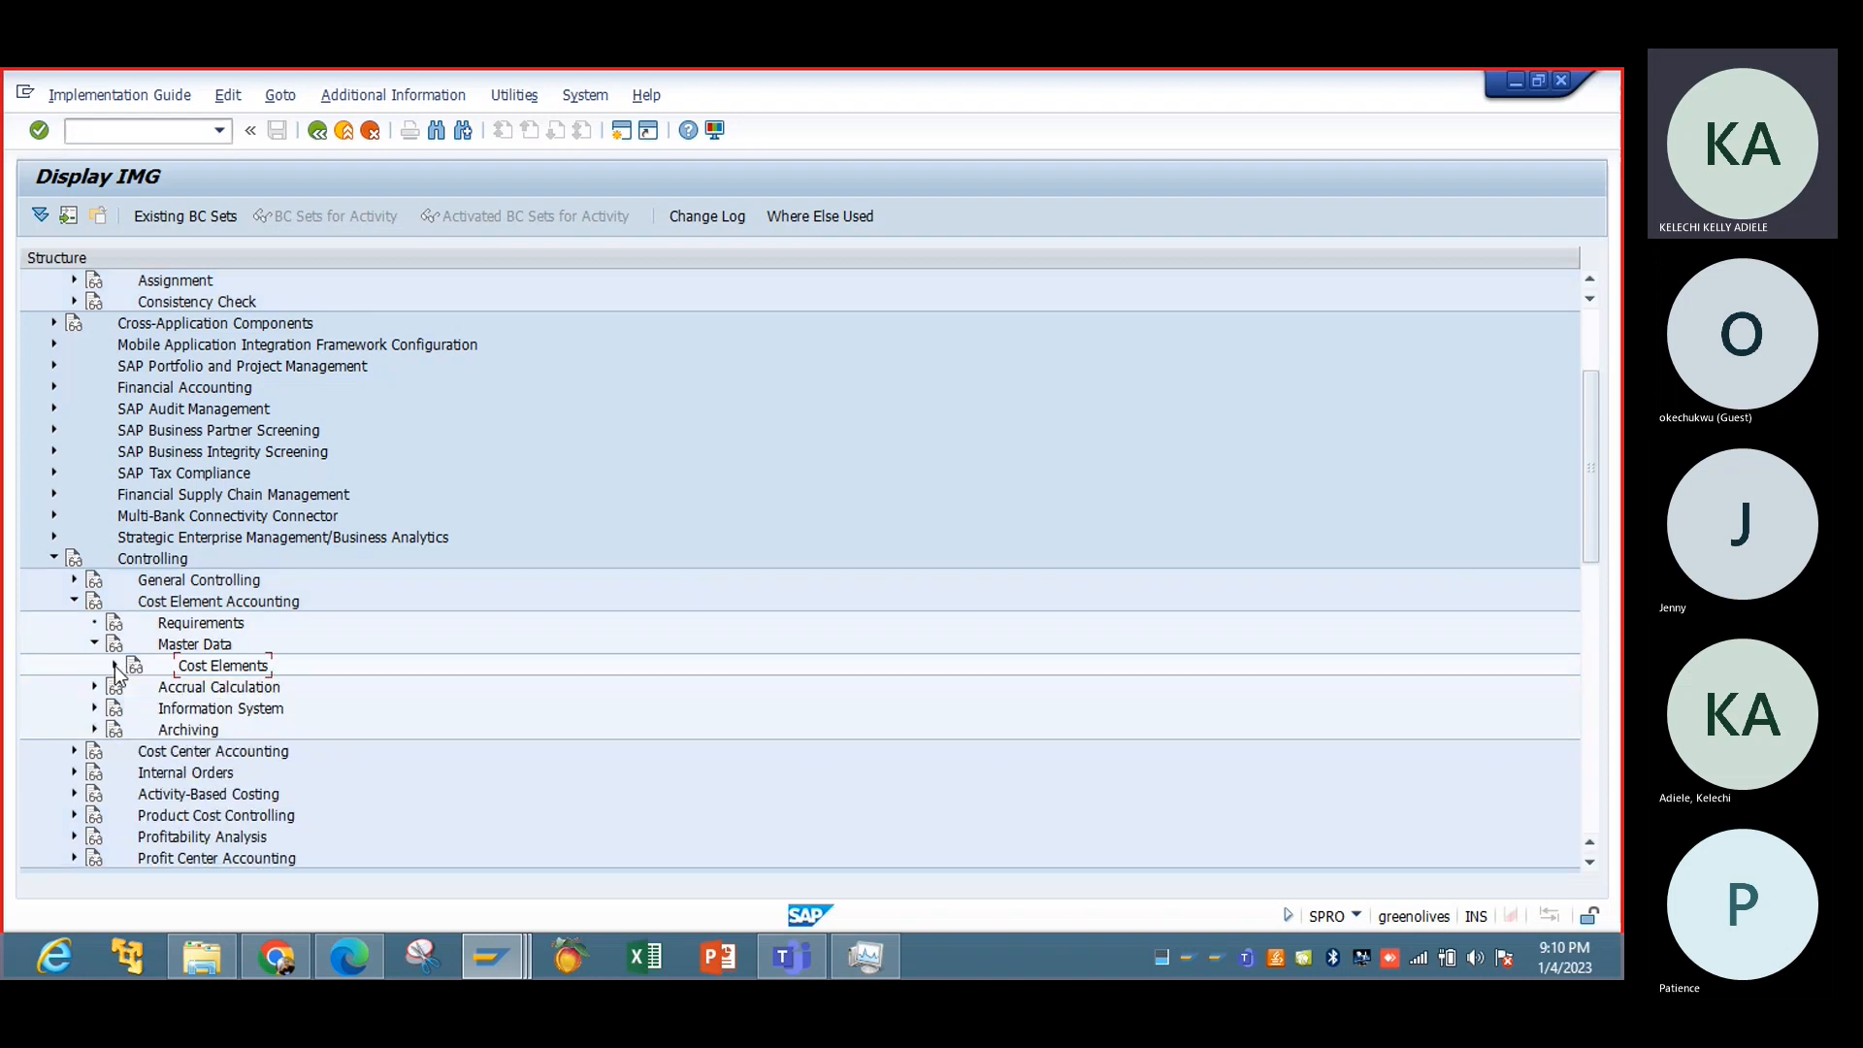
click(94, 644)
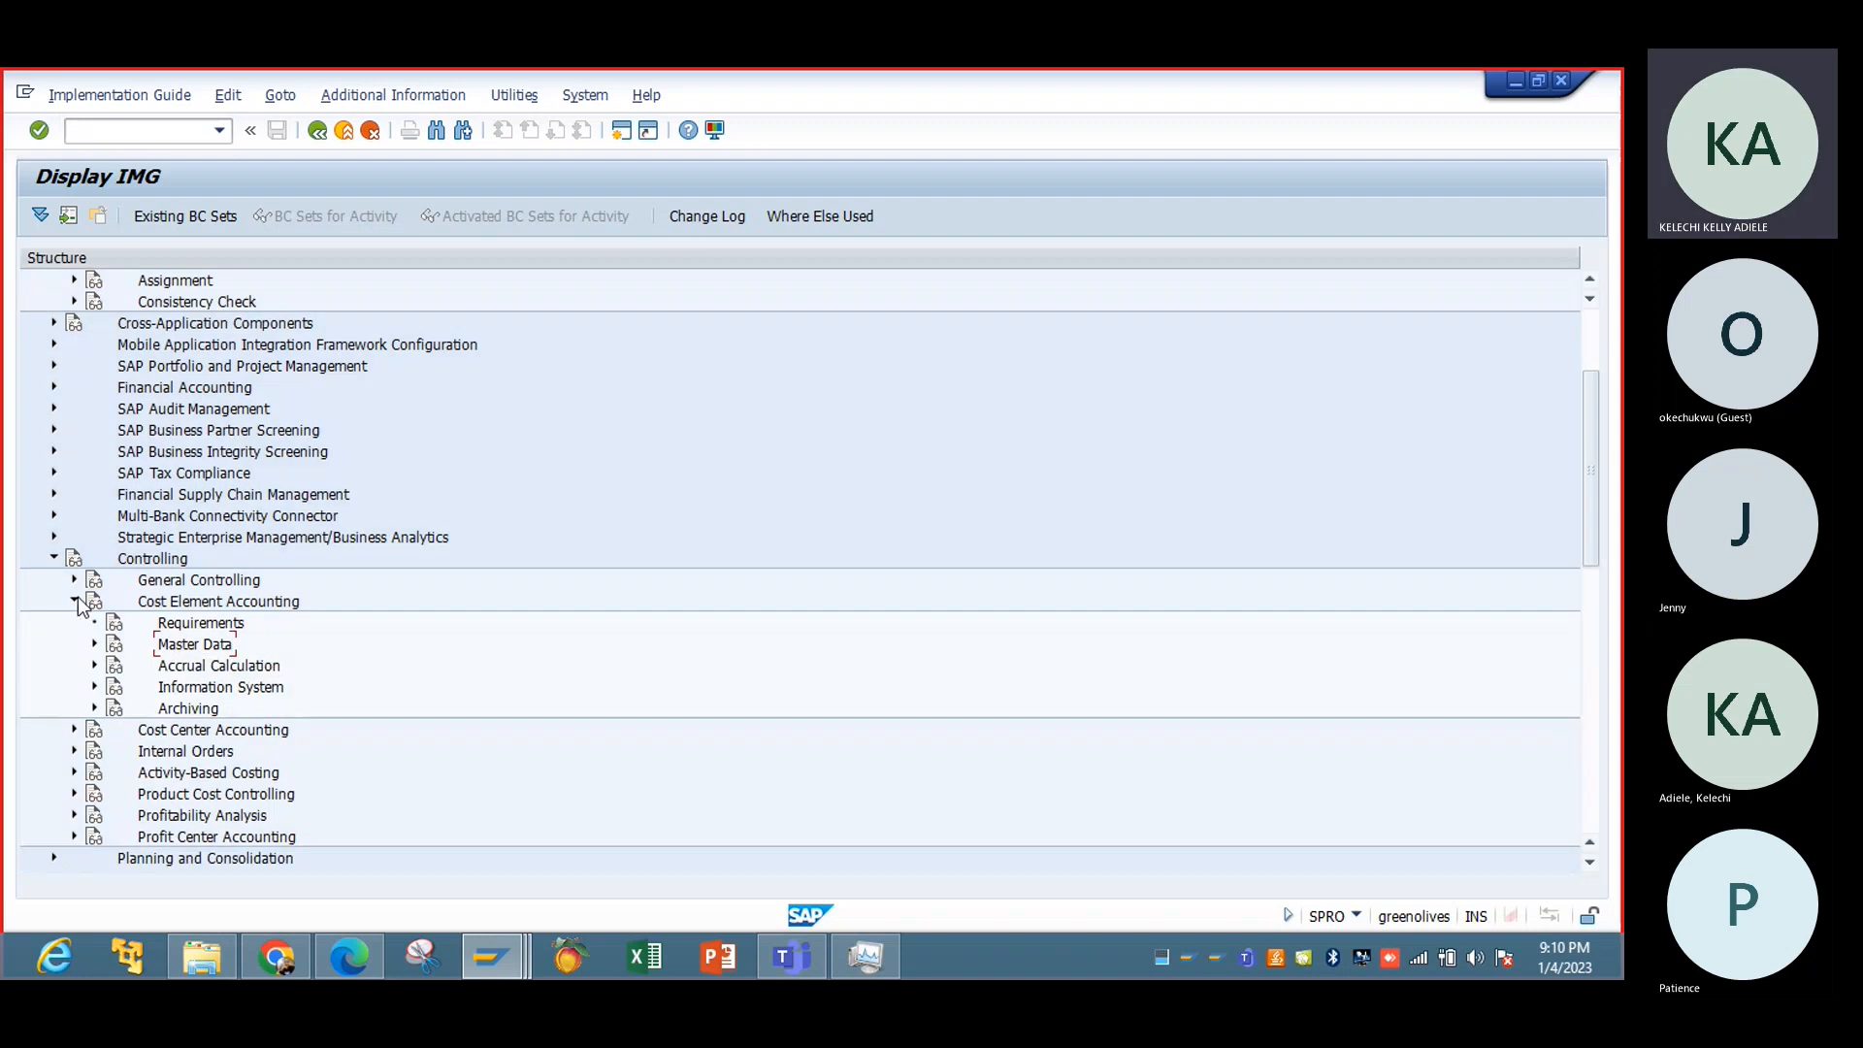
click(74, 602)
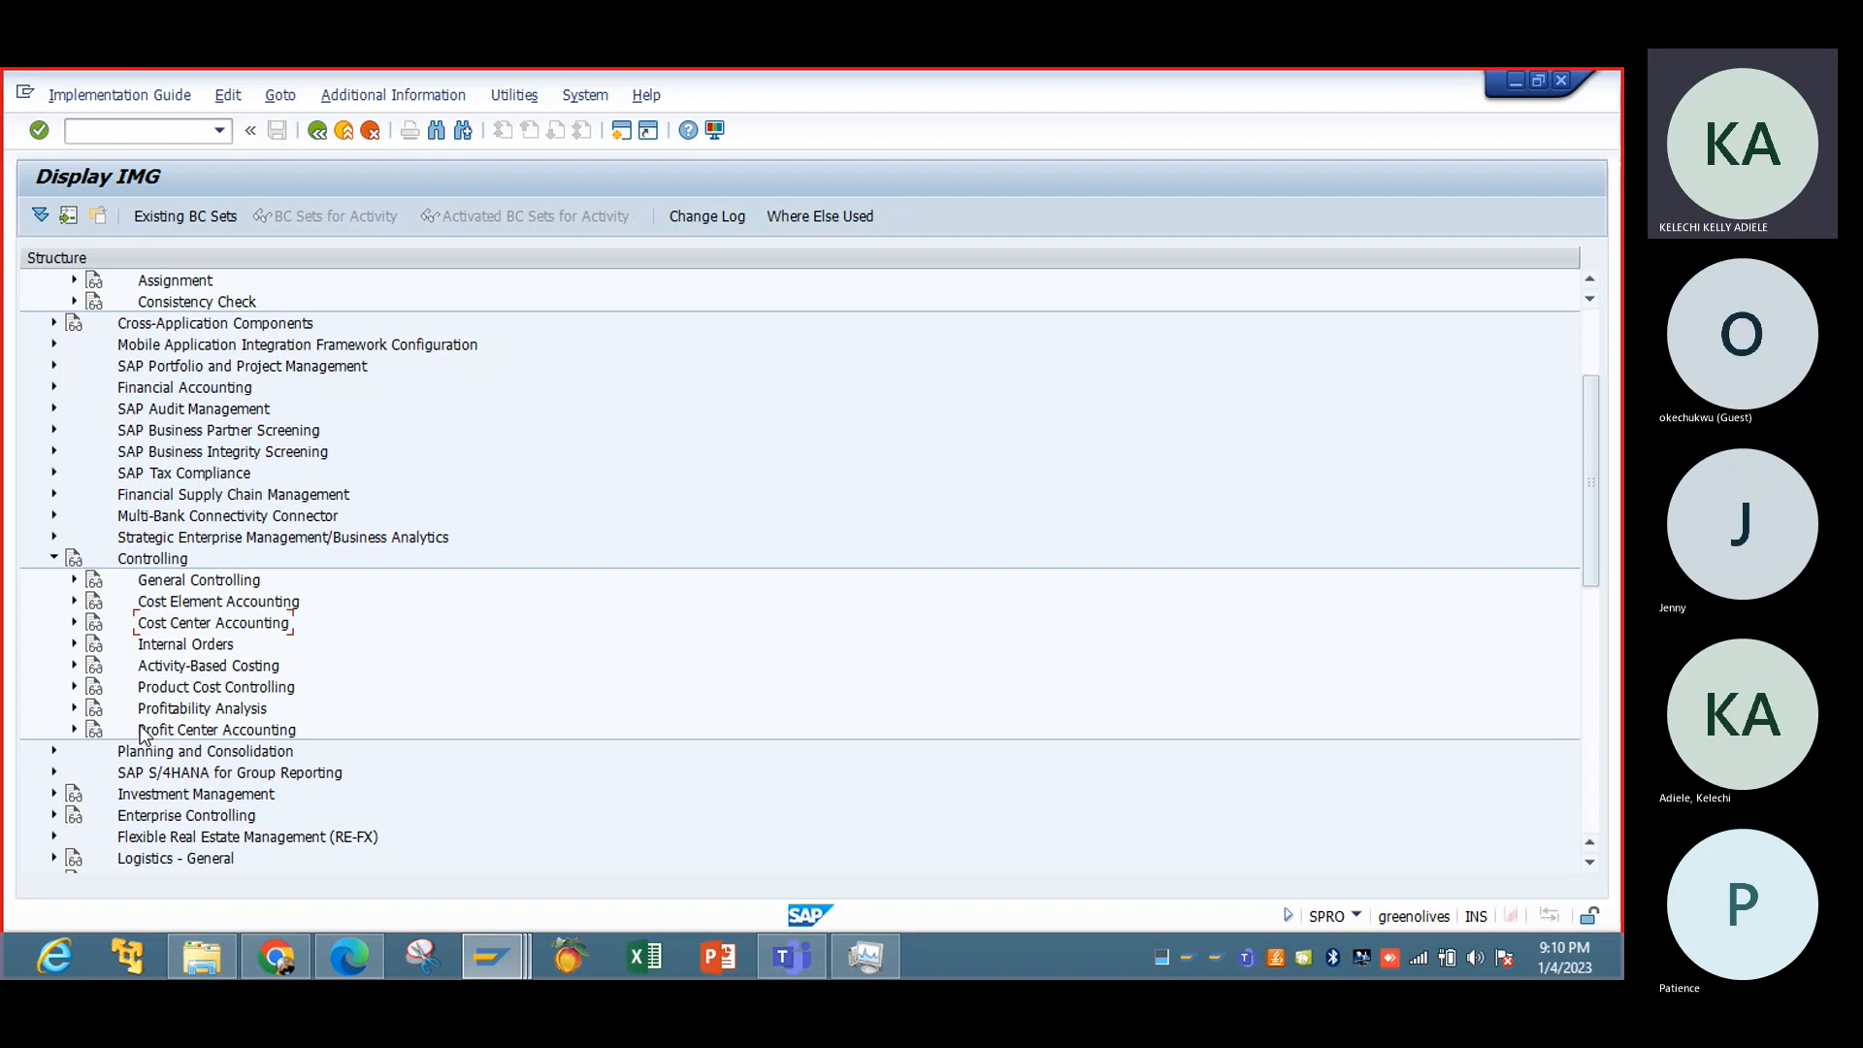
Step: Expand Profit Center Accounting and its Basic Settings, and confirm IBTC in Set Controlling Area
click(75, 729)
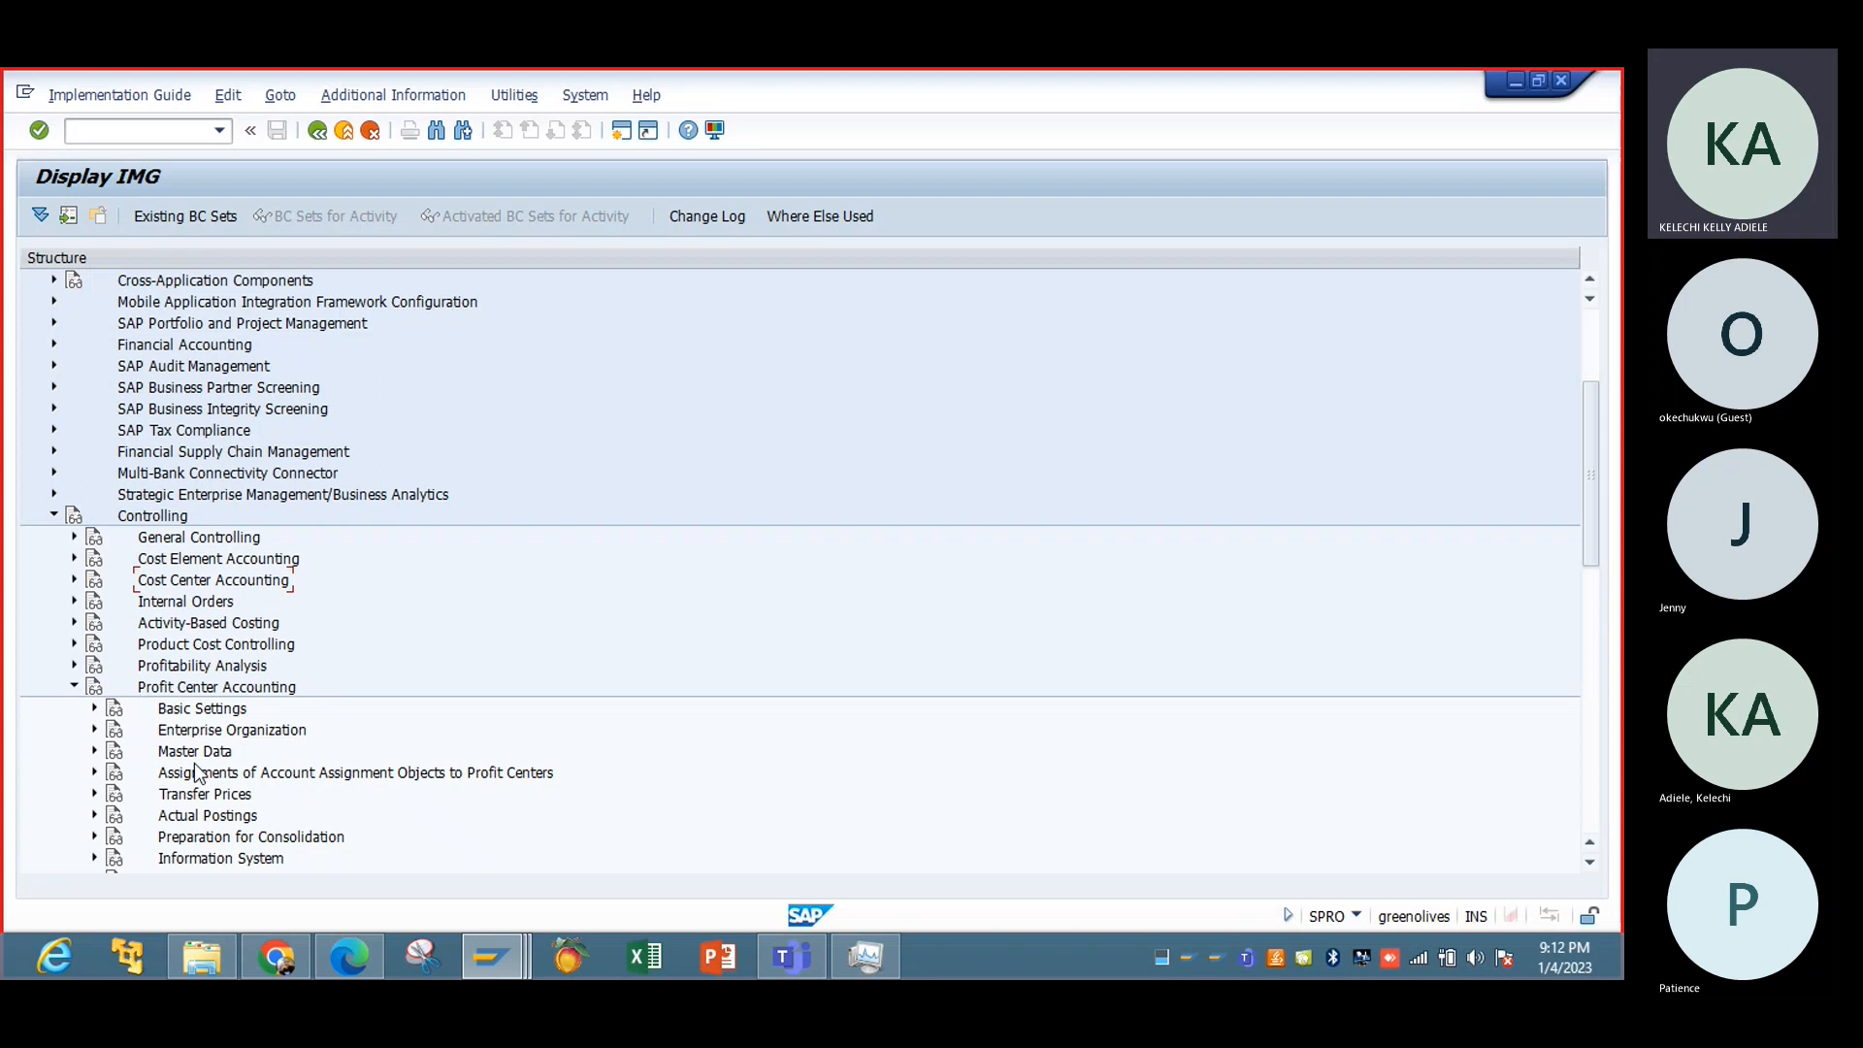
click(93, 706)
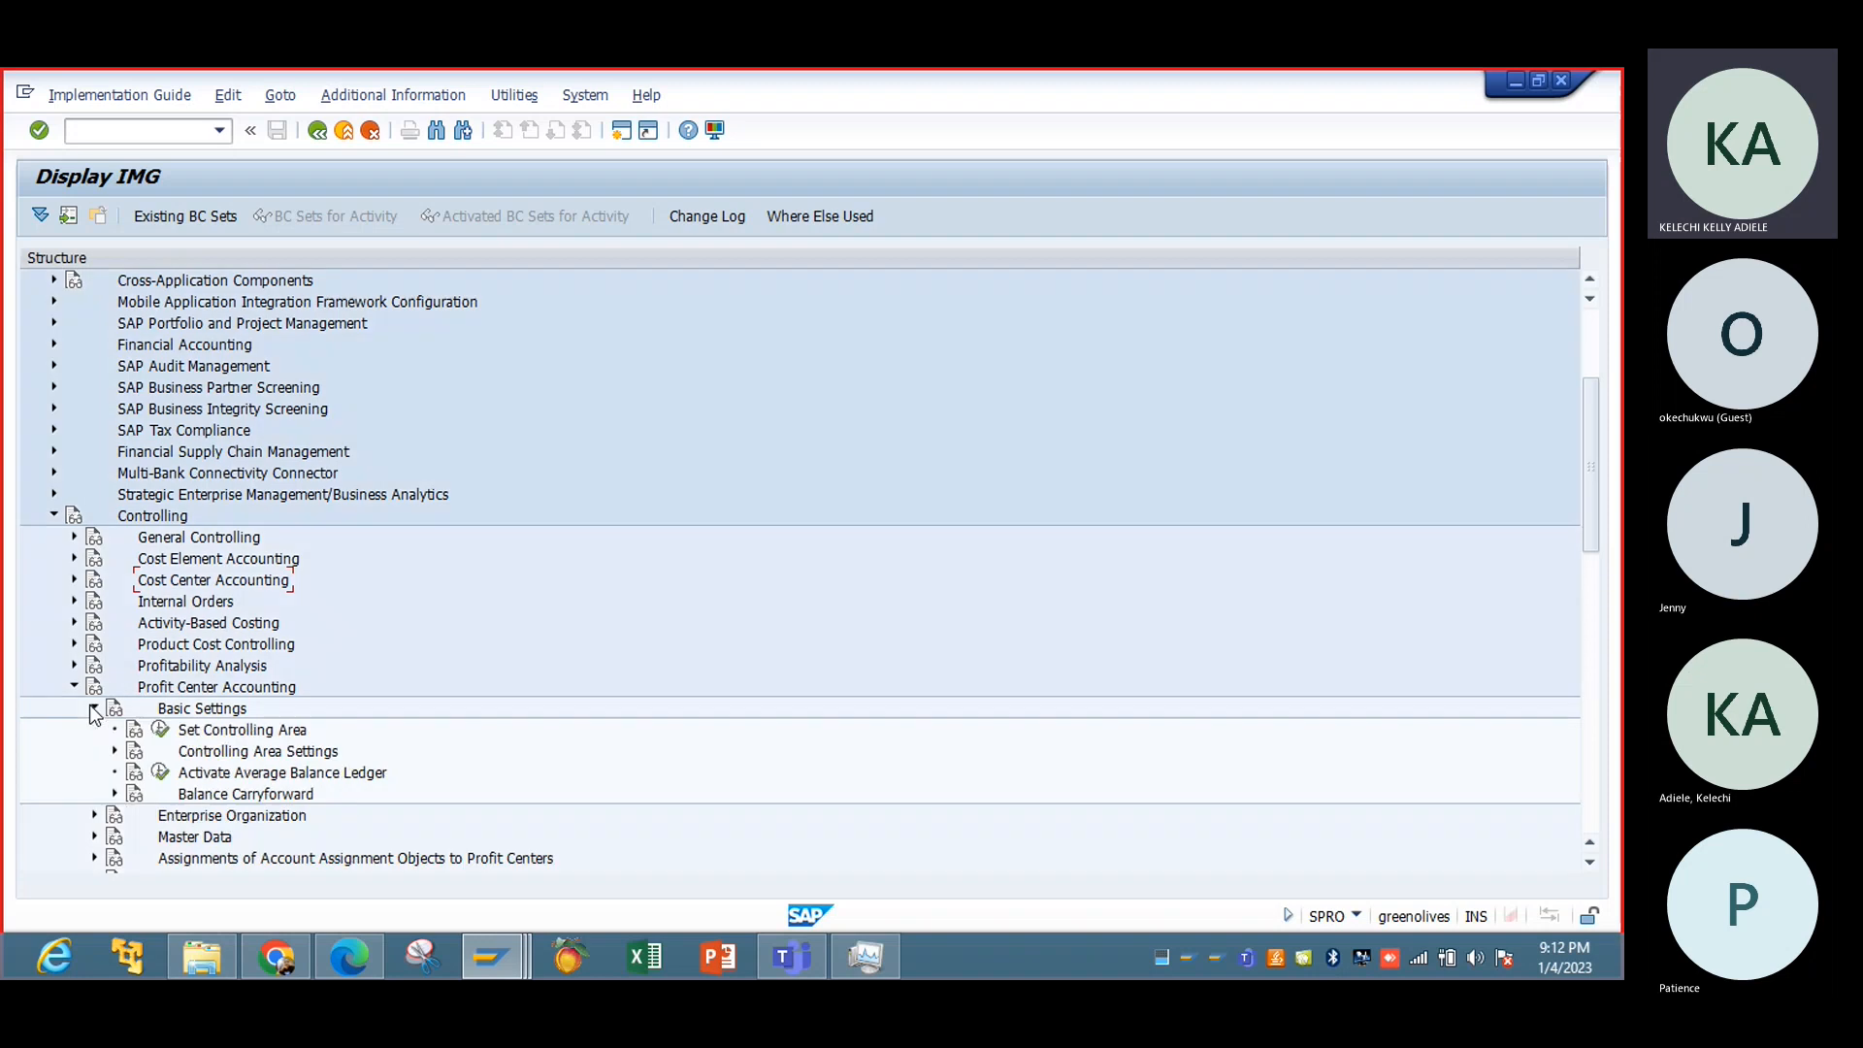
click(158, 732)
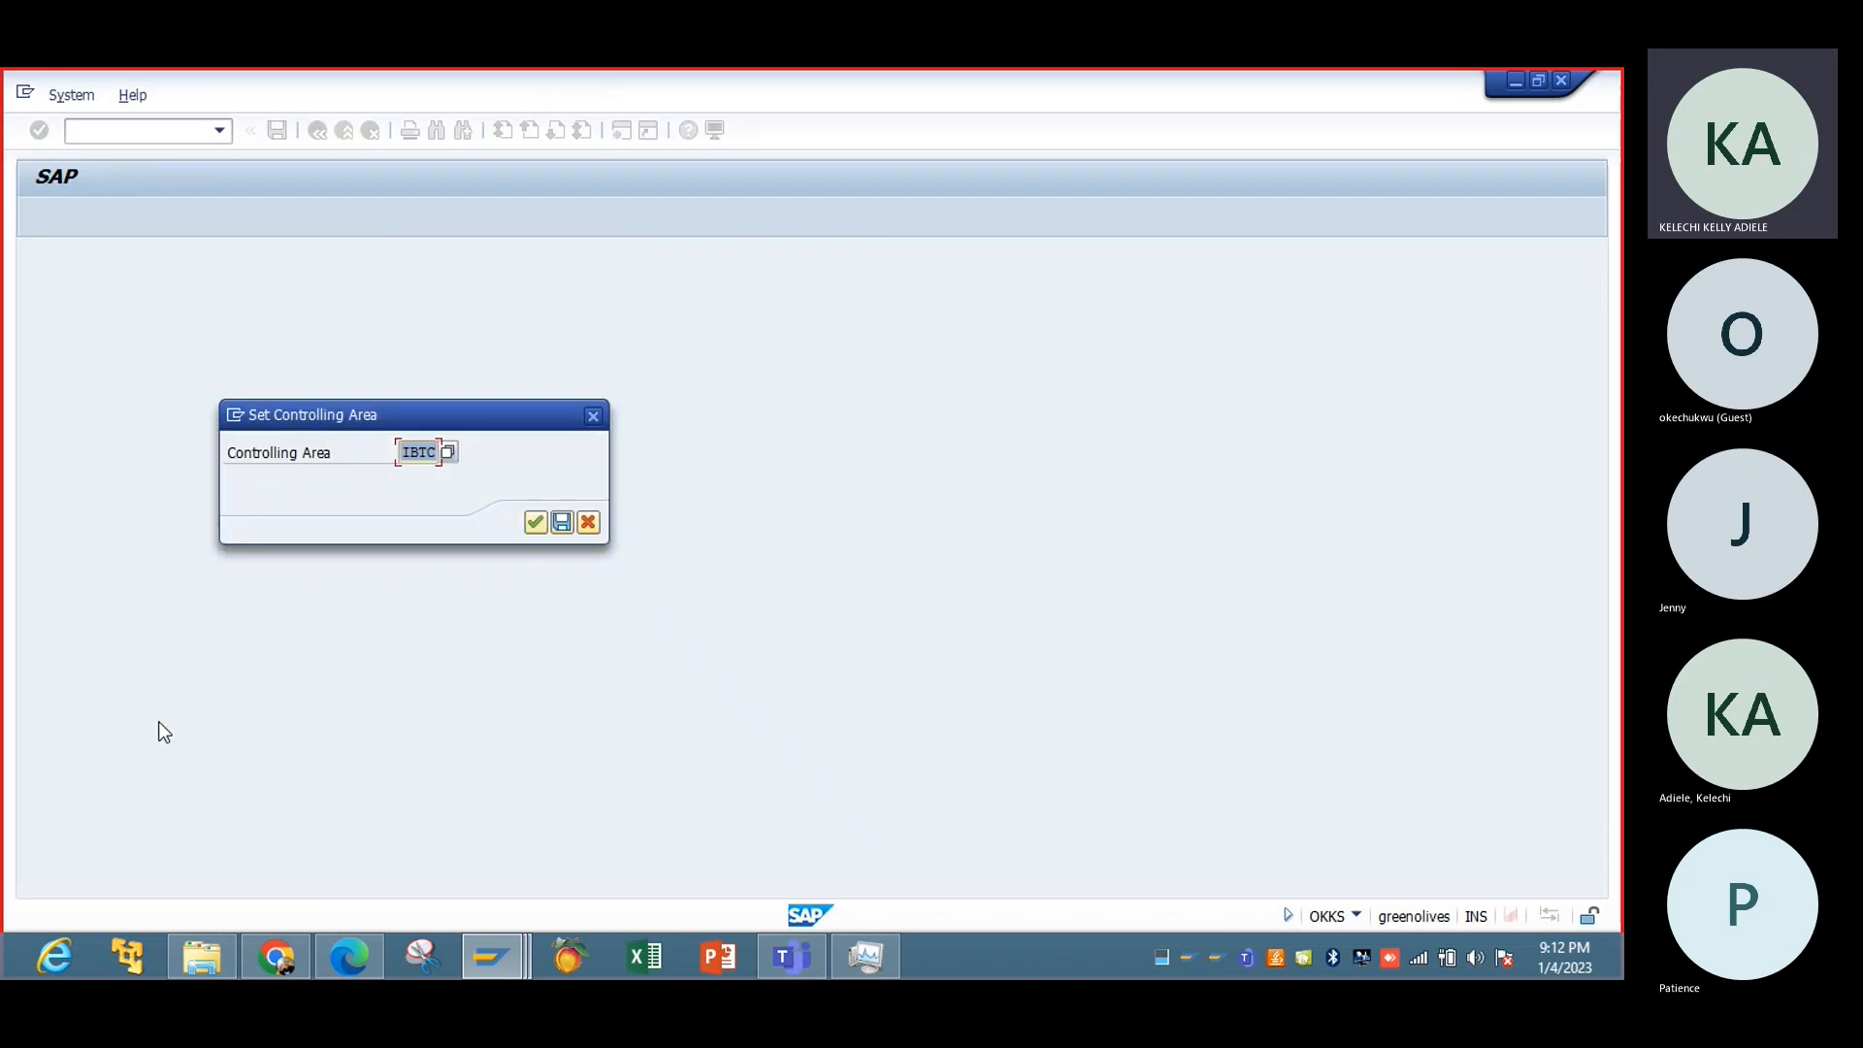
click(535, 522)
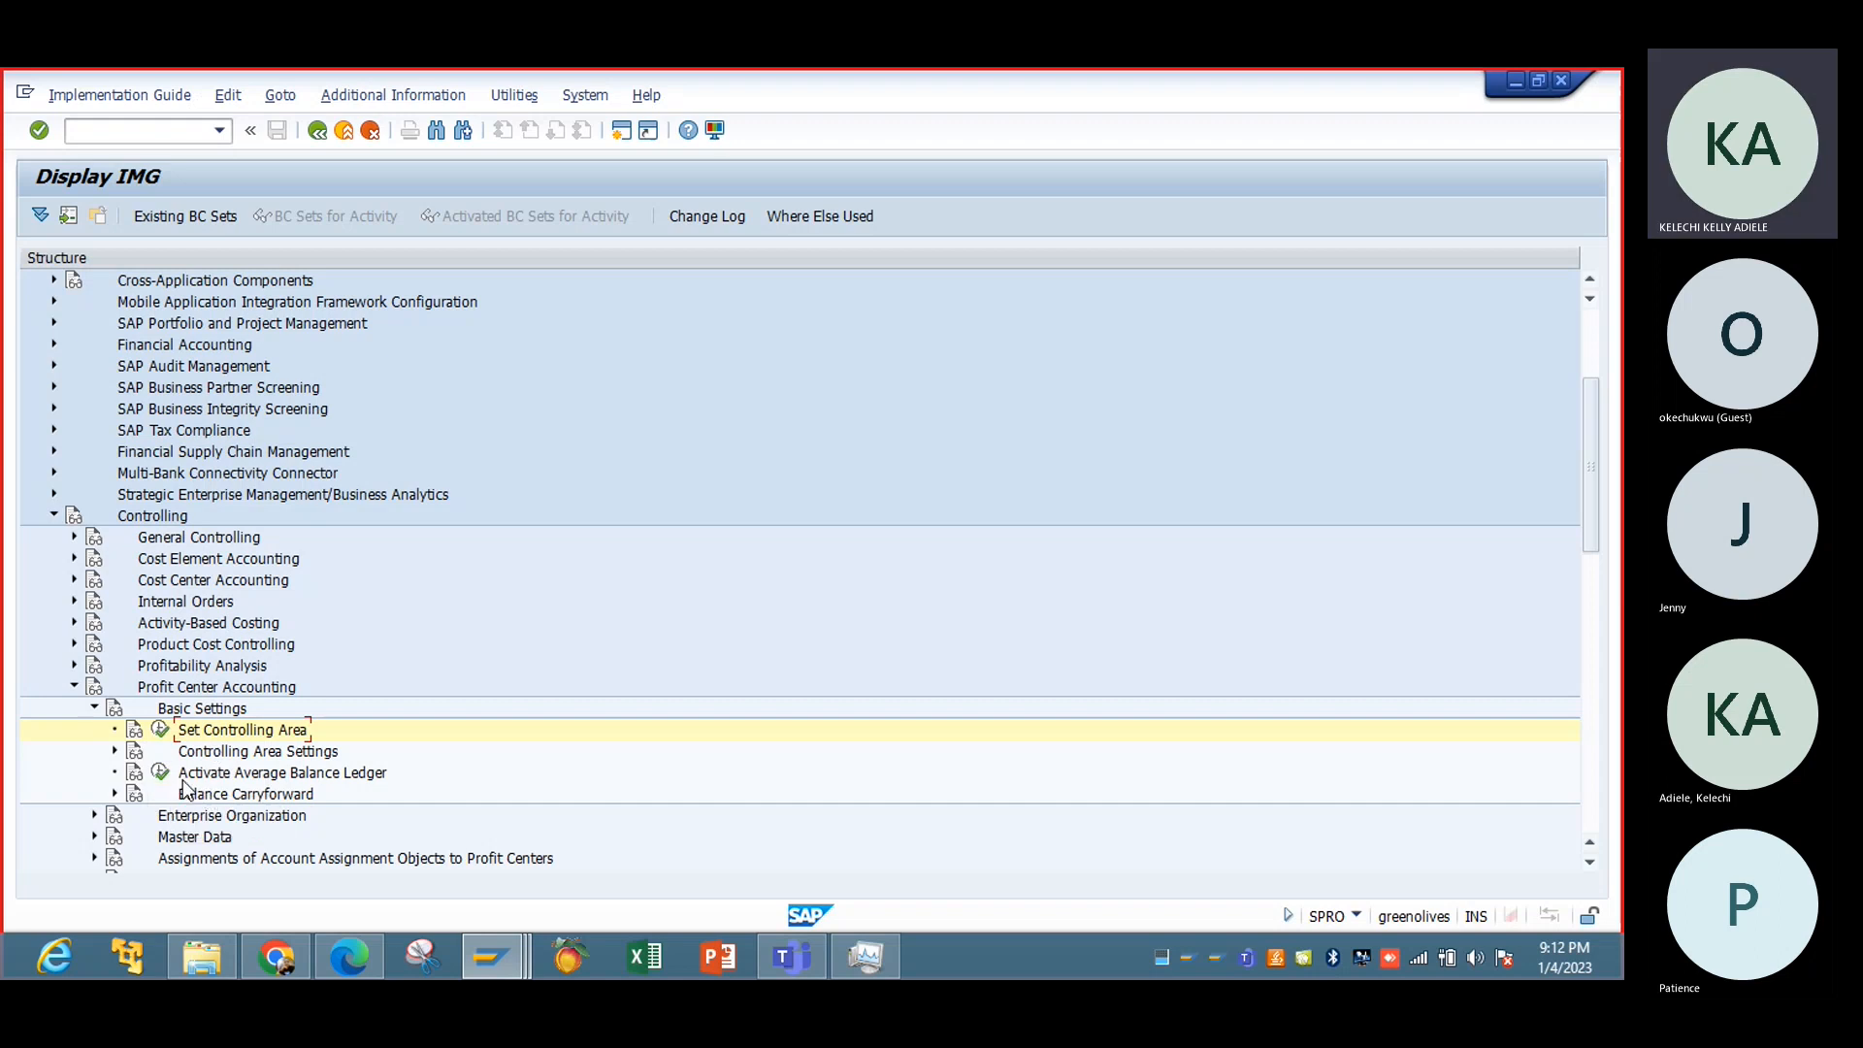
Step: Open Maintain Controlling Area Settings under Profit Center Accounting and set the standard hierarchy to IBTCPRCTR
click(114, 752)
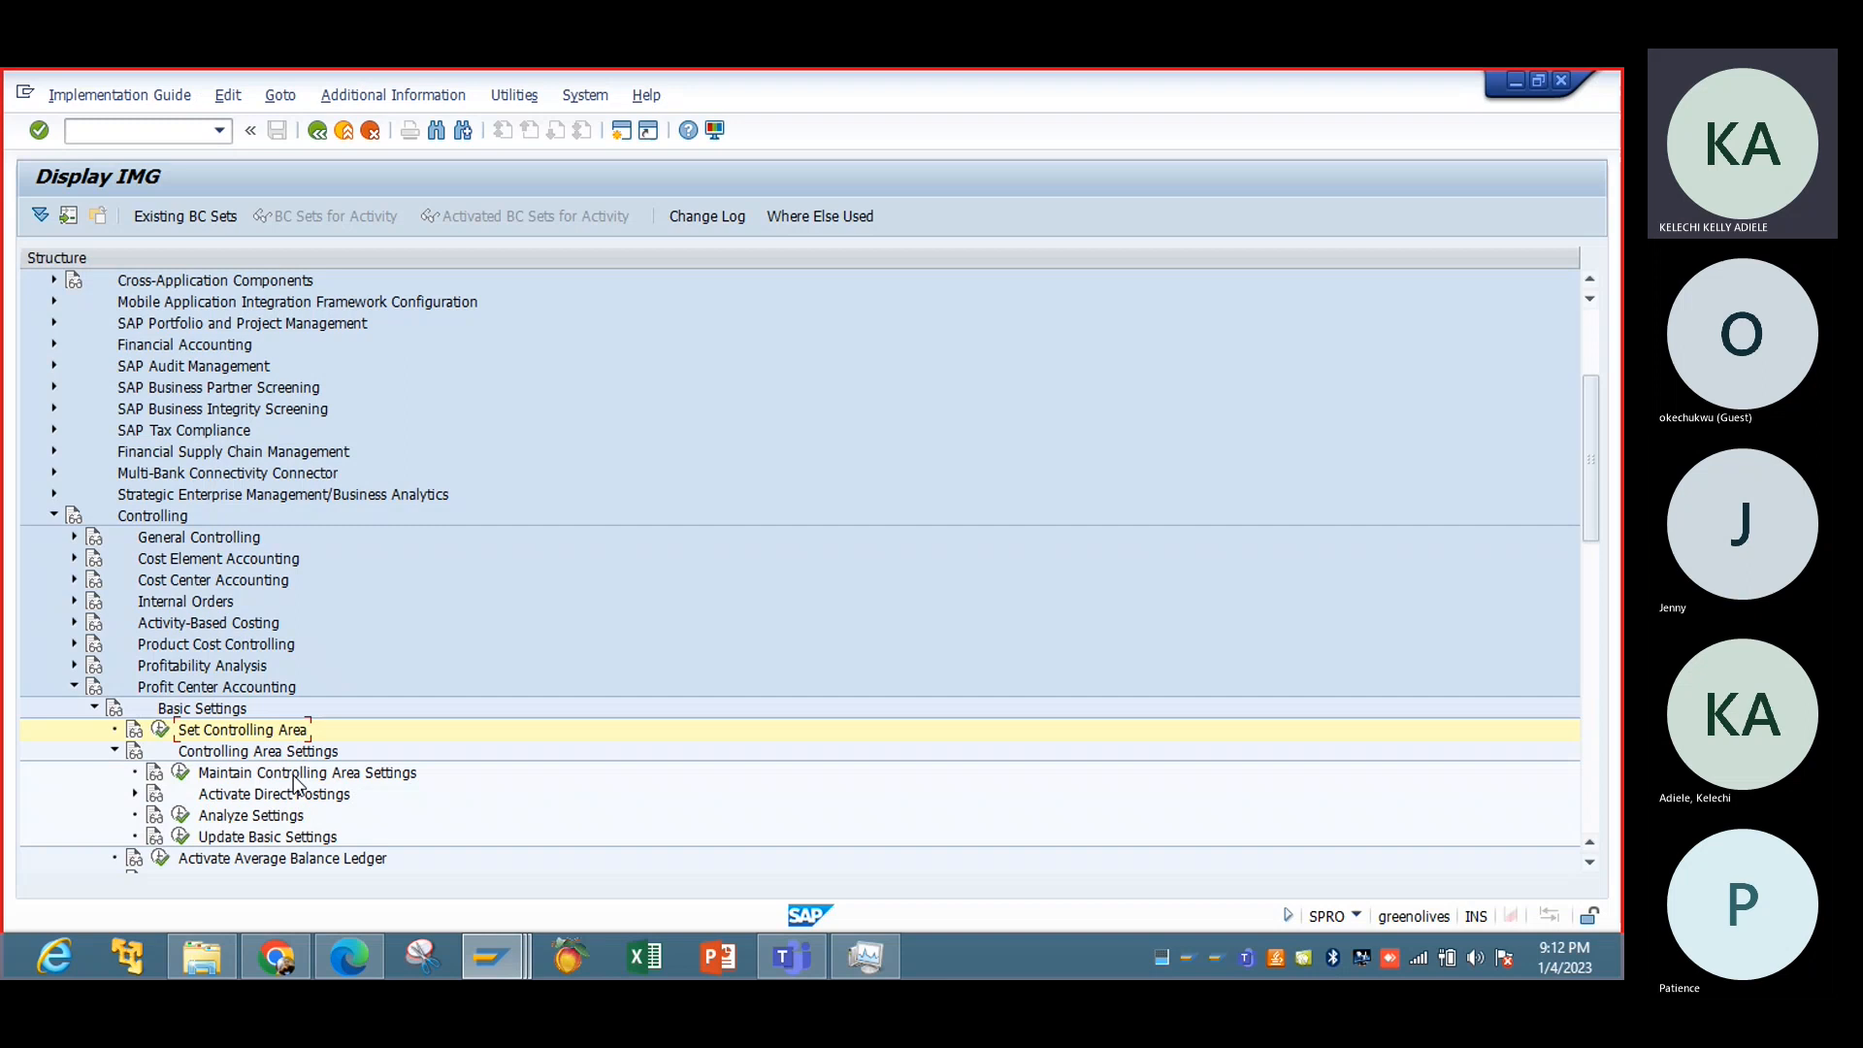
click(180, 772)
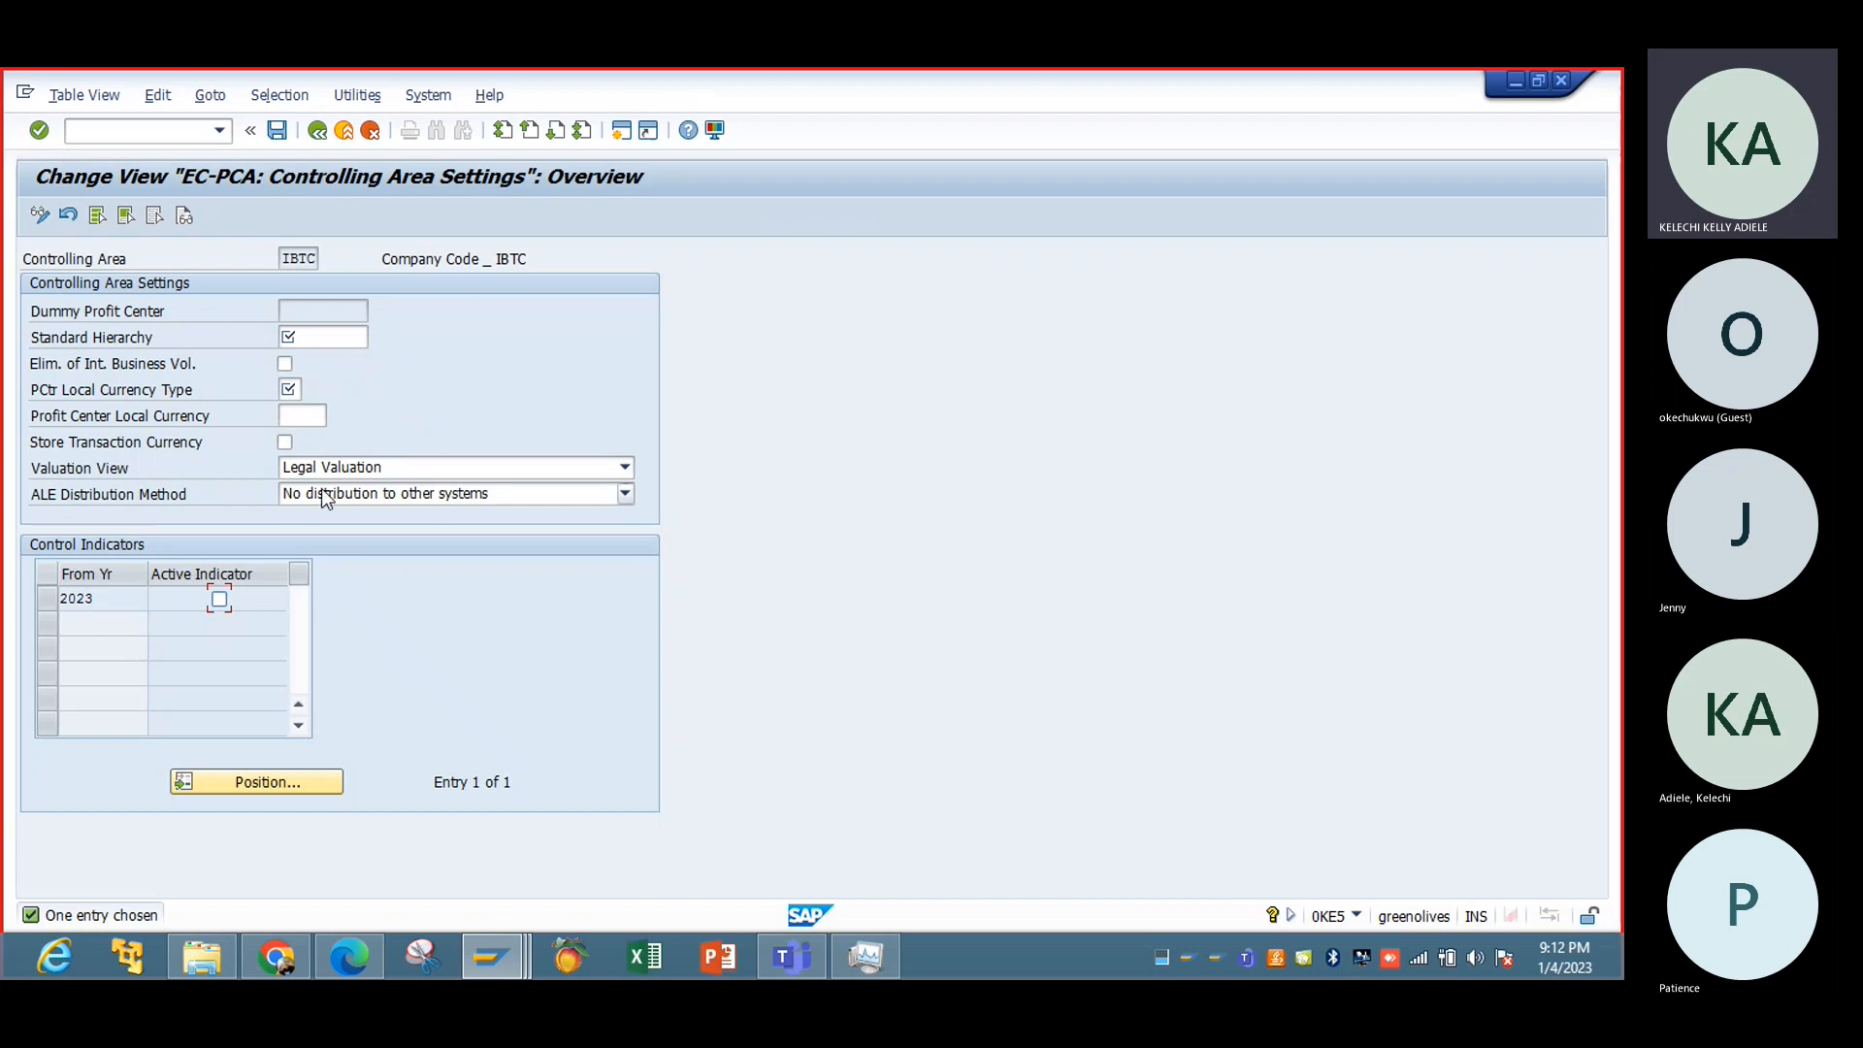
click(343, 336)
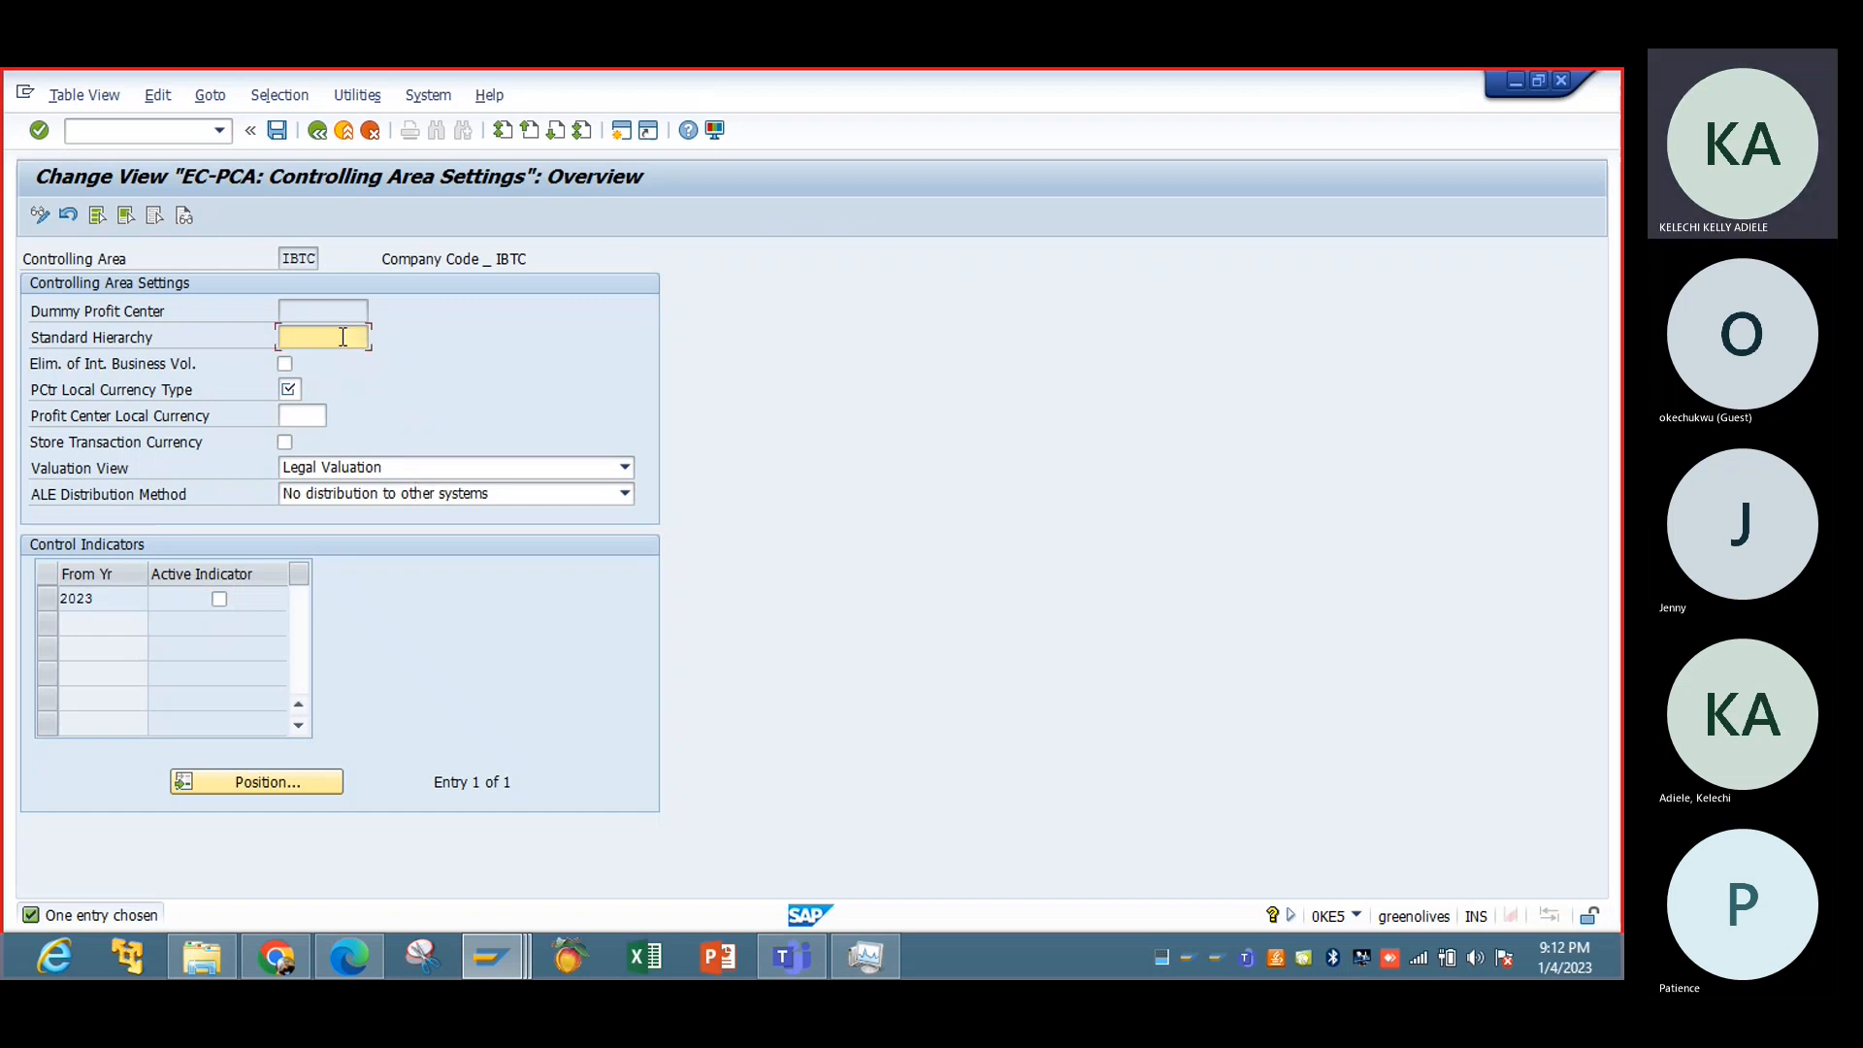
text(IBTCPRCTR)
Step: Set the profit center local currency type to 90, Profit center currency
click(294, 396)
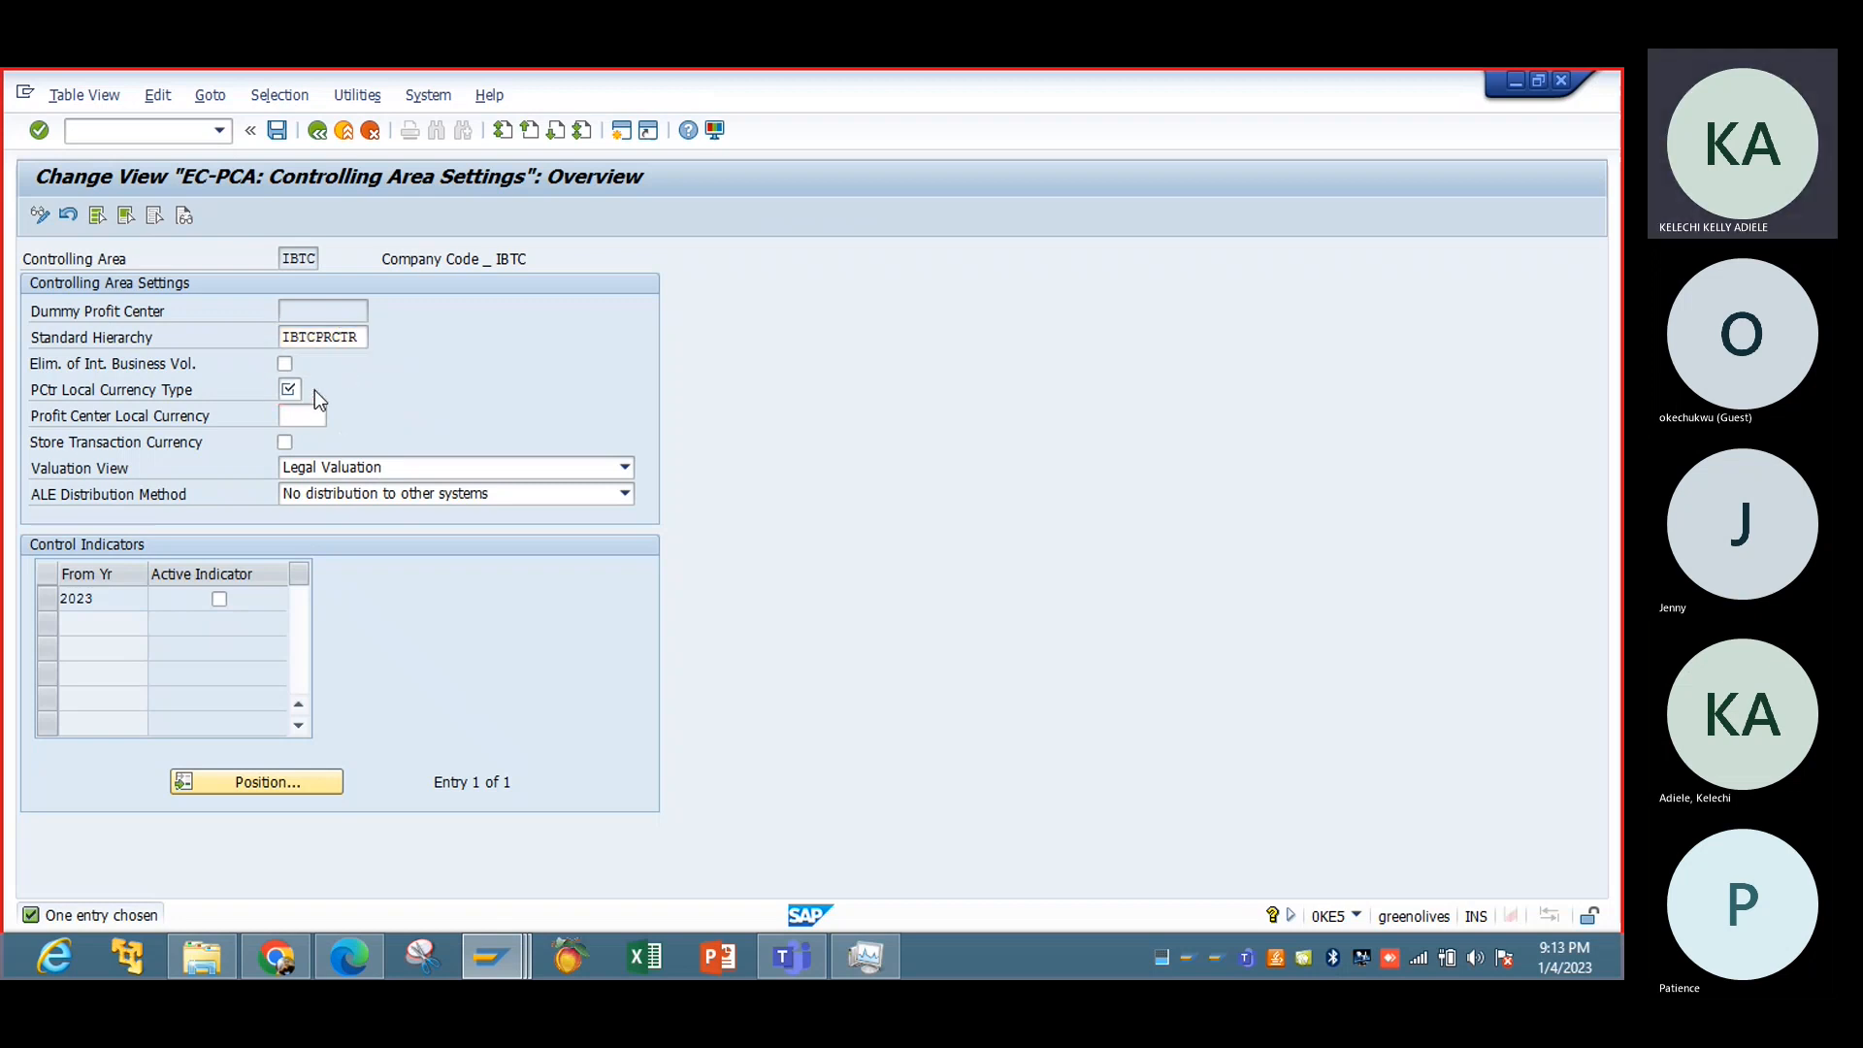
click(312, 389)
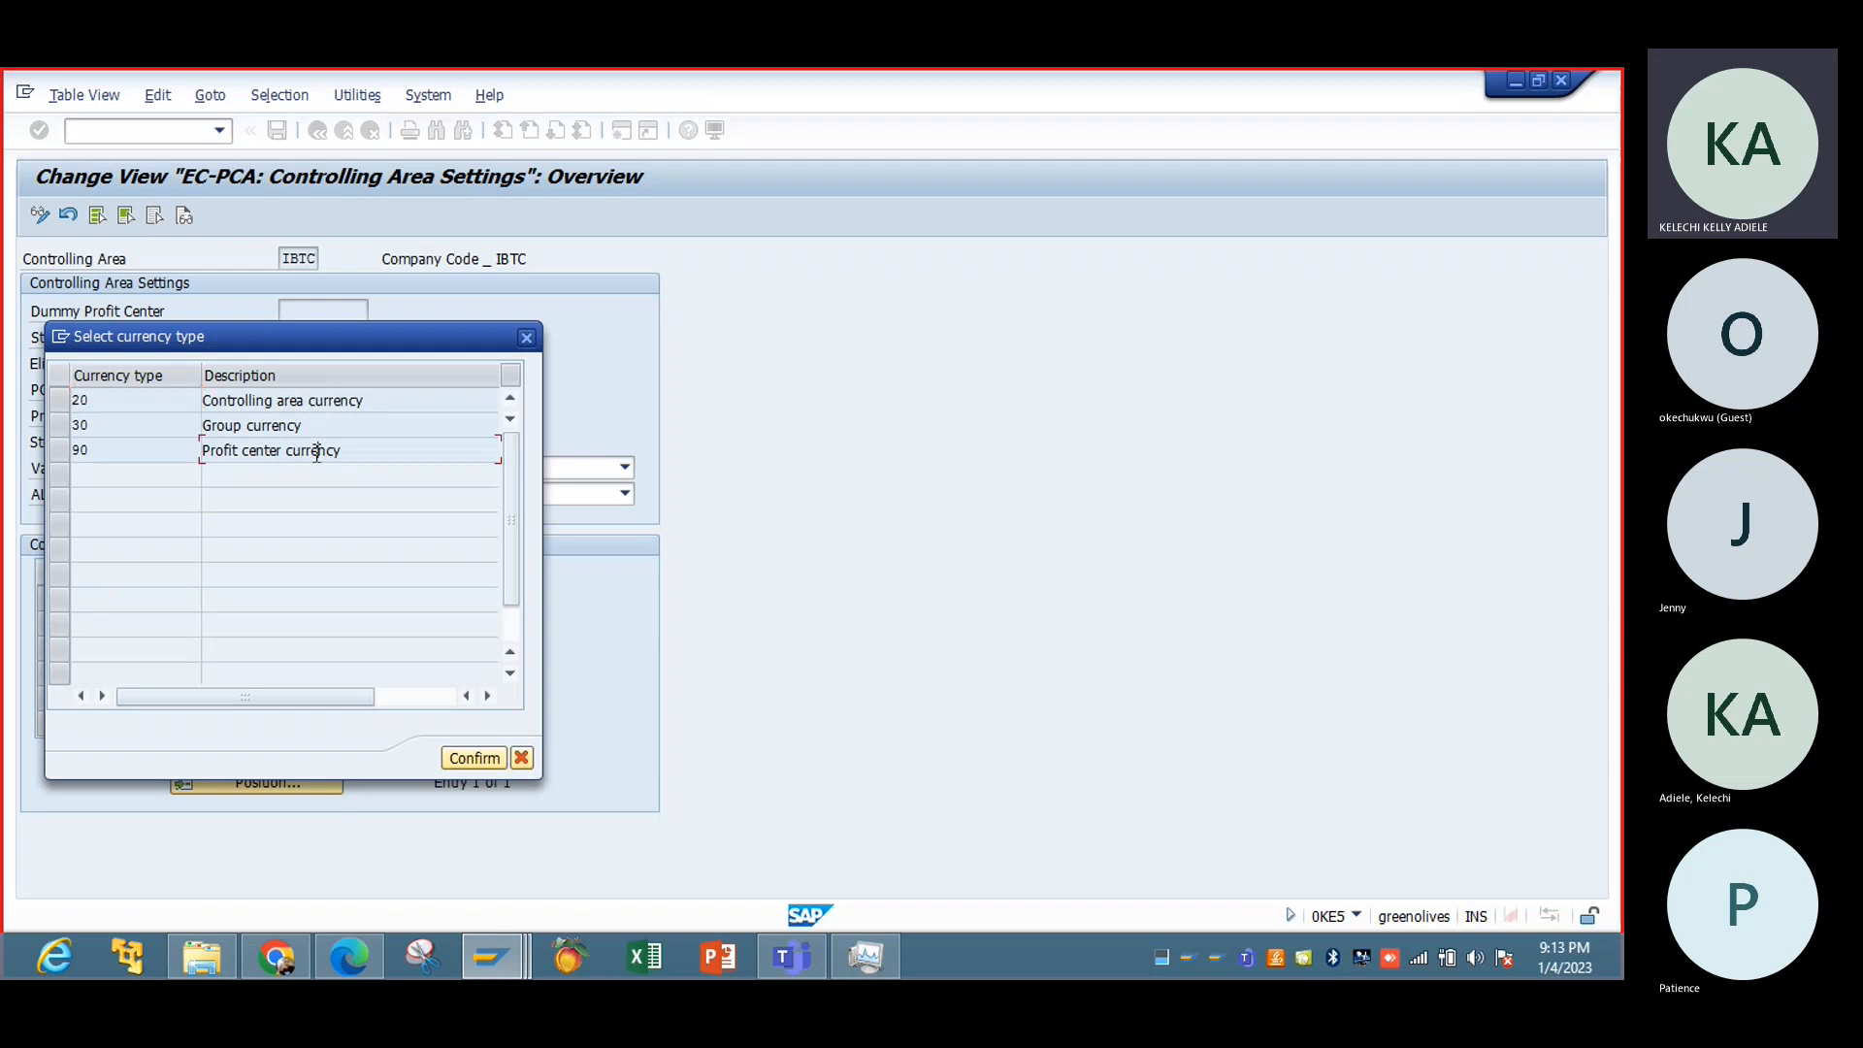
click(493, 766)
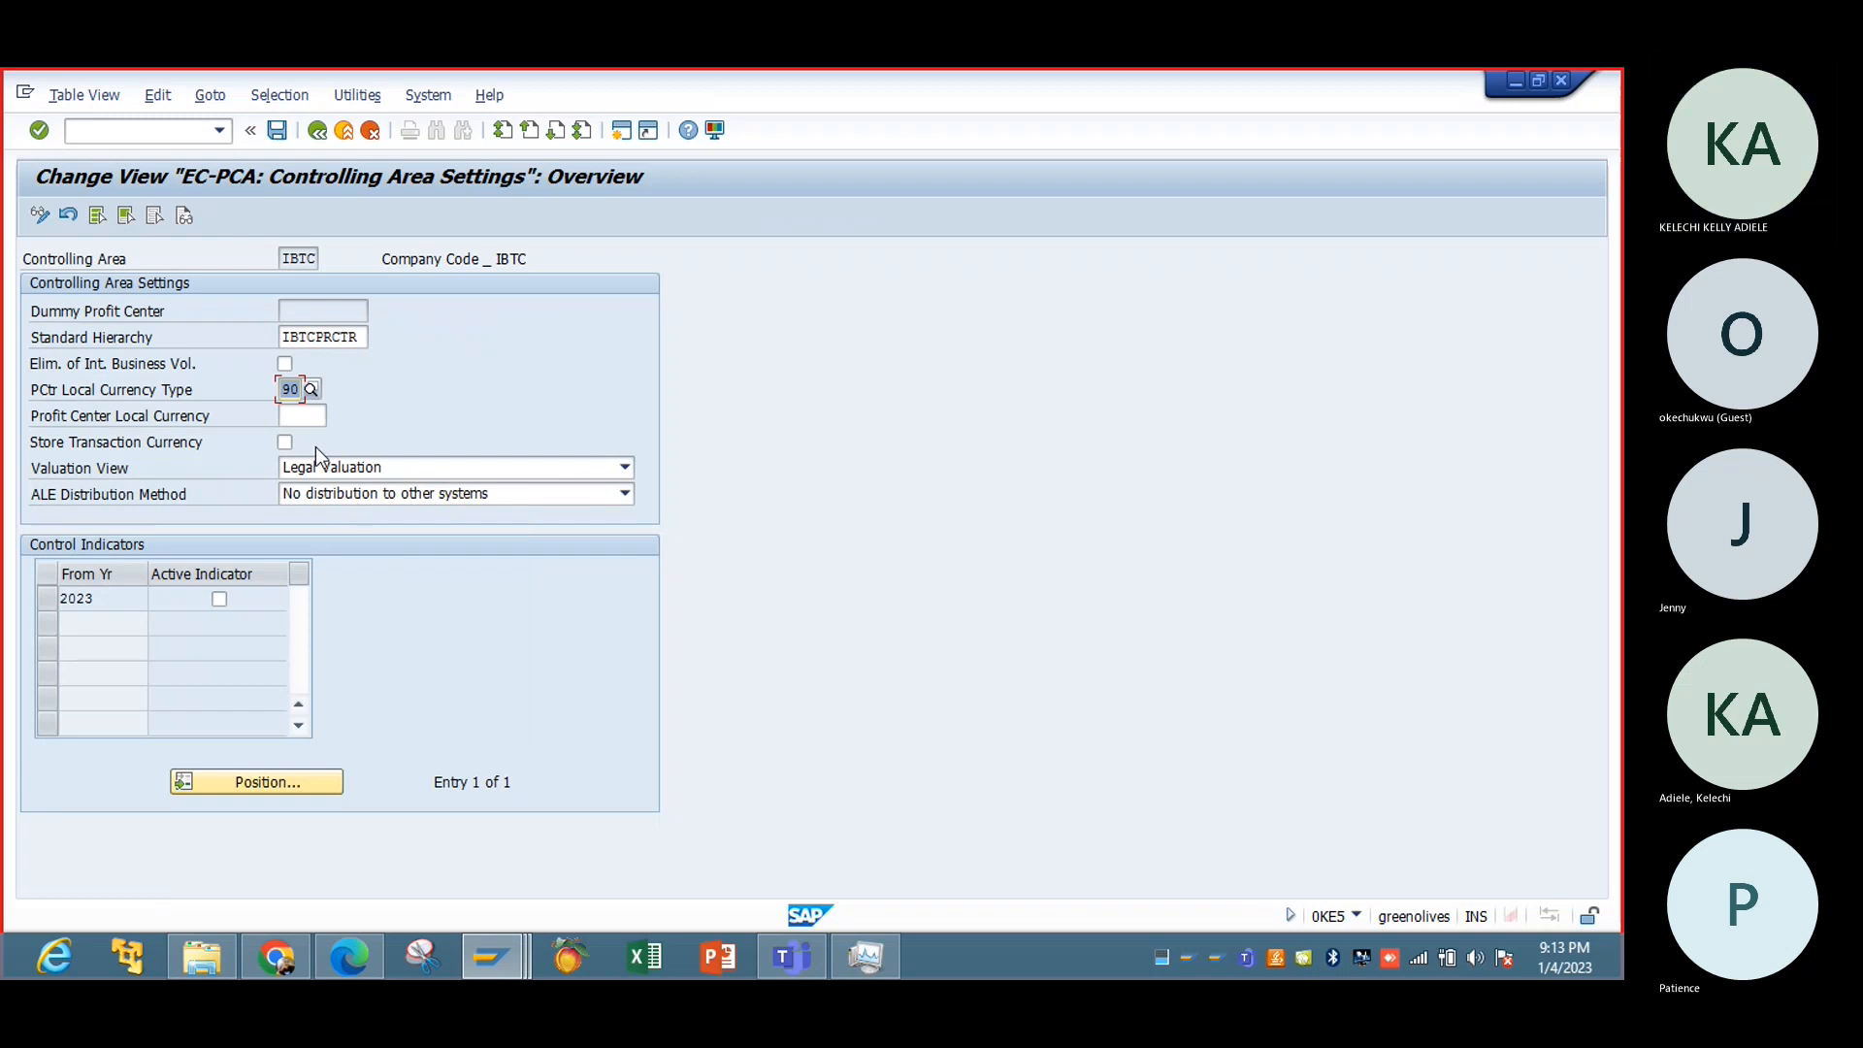
Step: Set the profit center local currency to USD
click(304, 417)
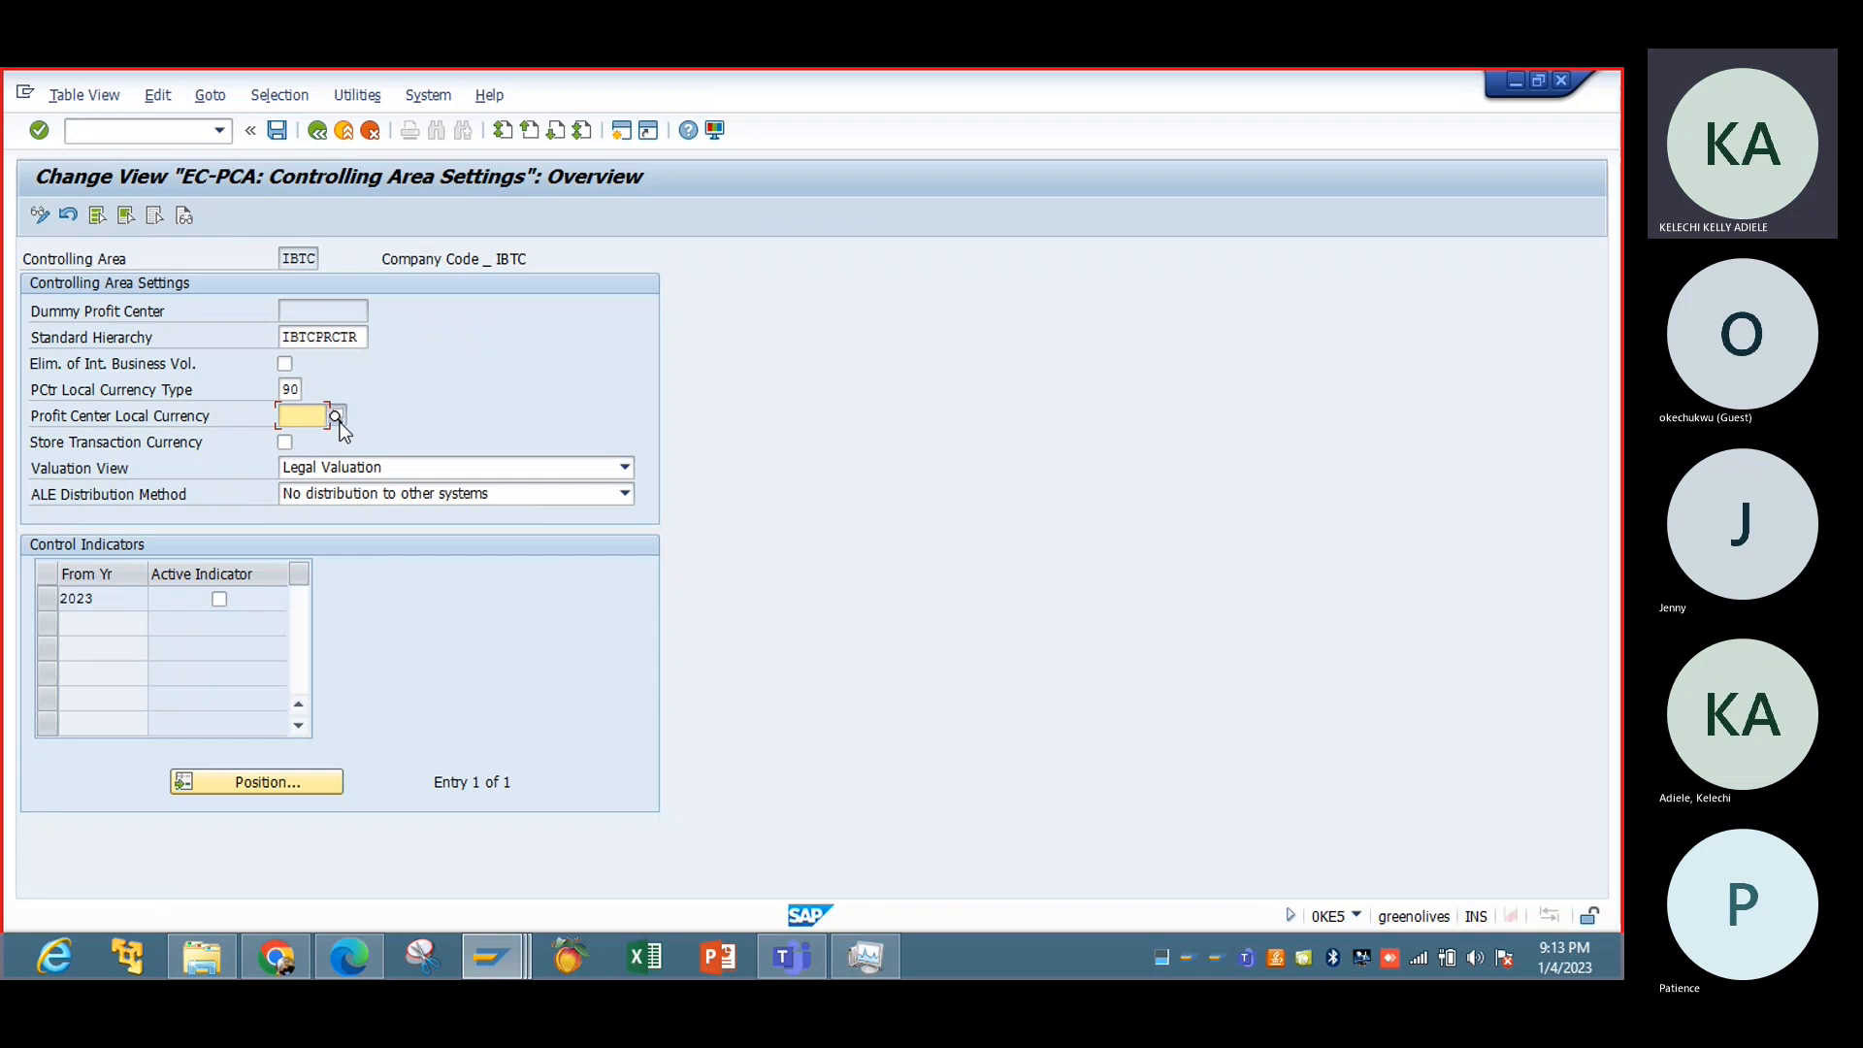
click(337, 418)
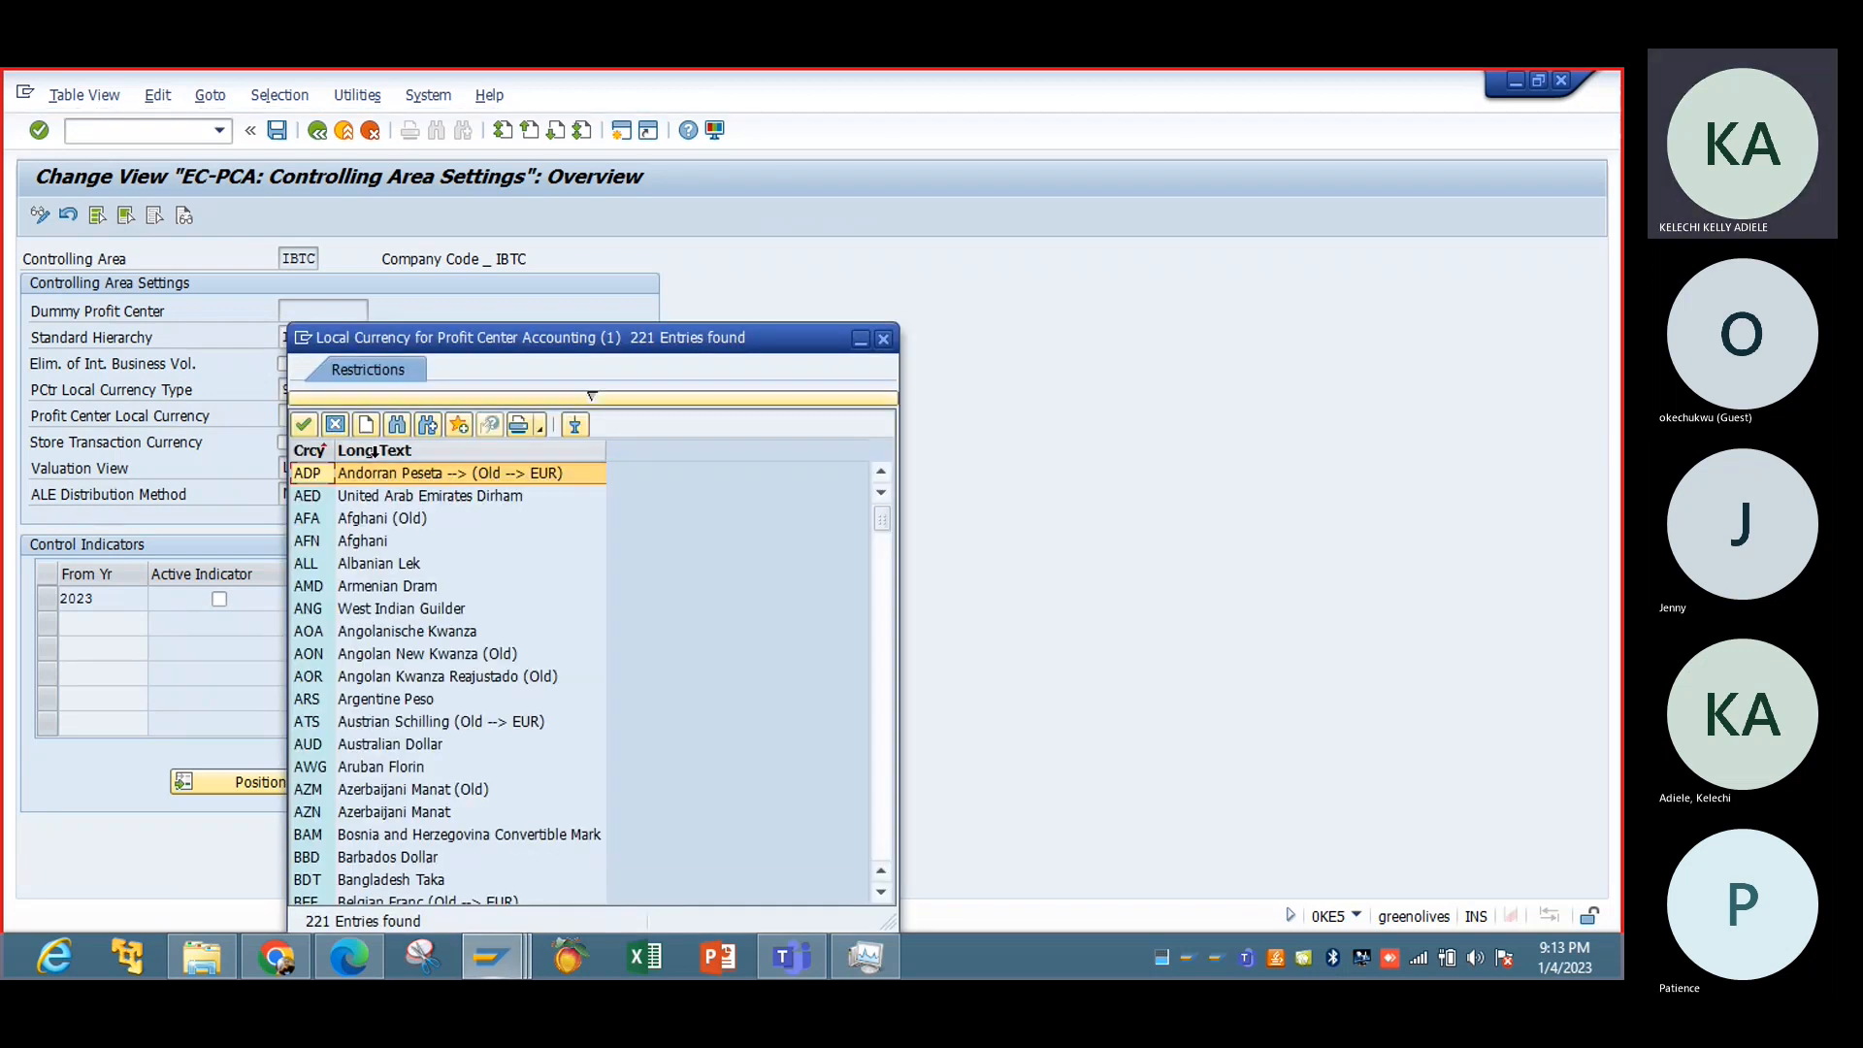
click(879, 341)
text(USD)
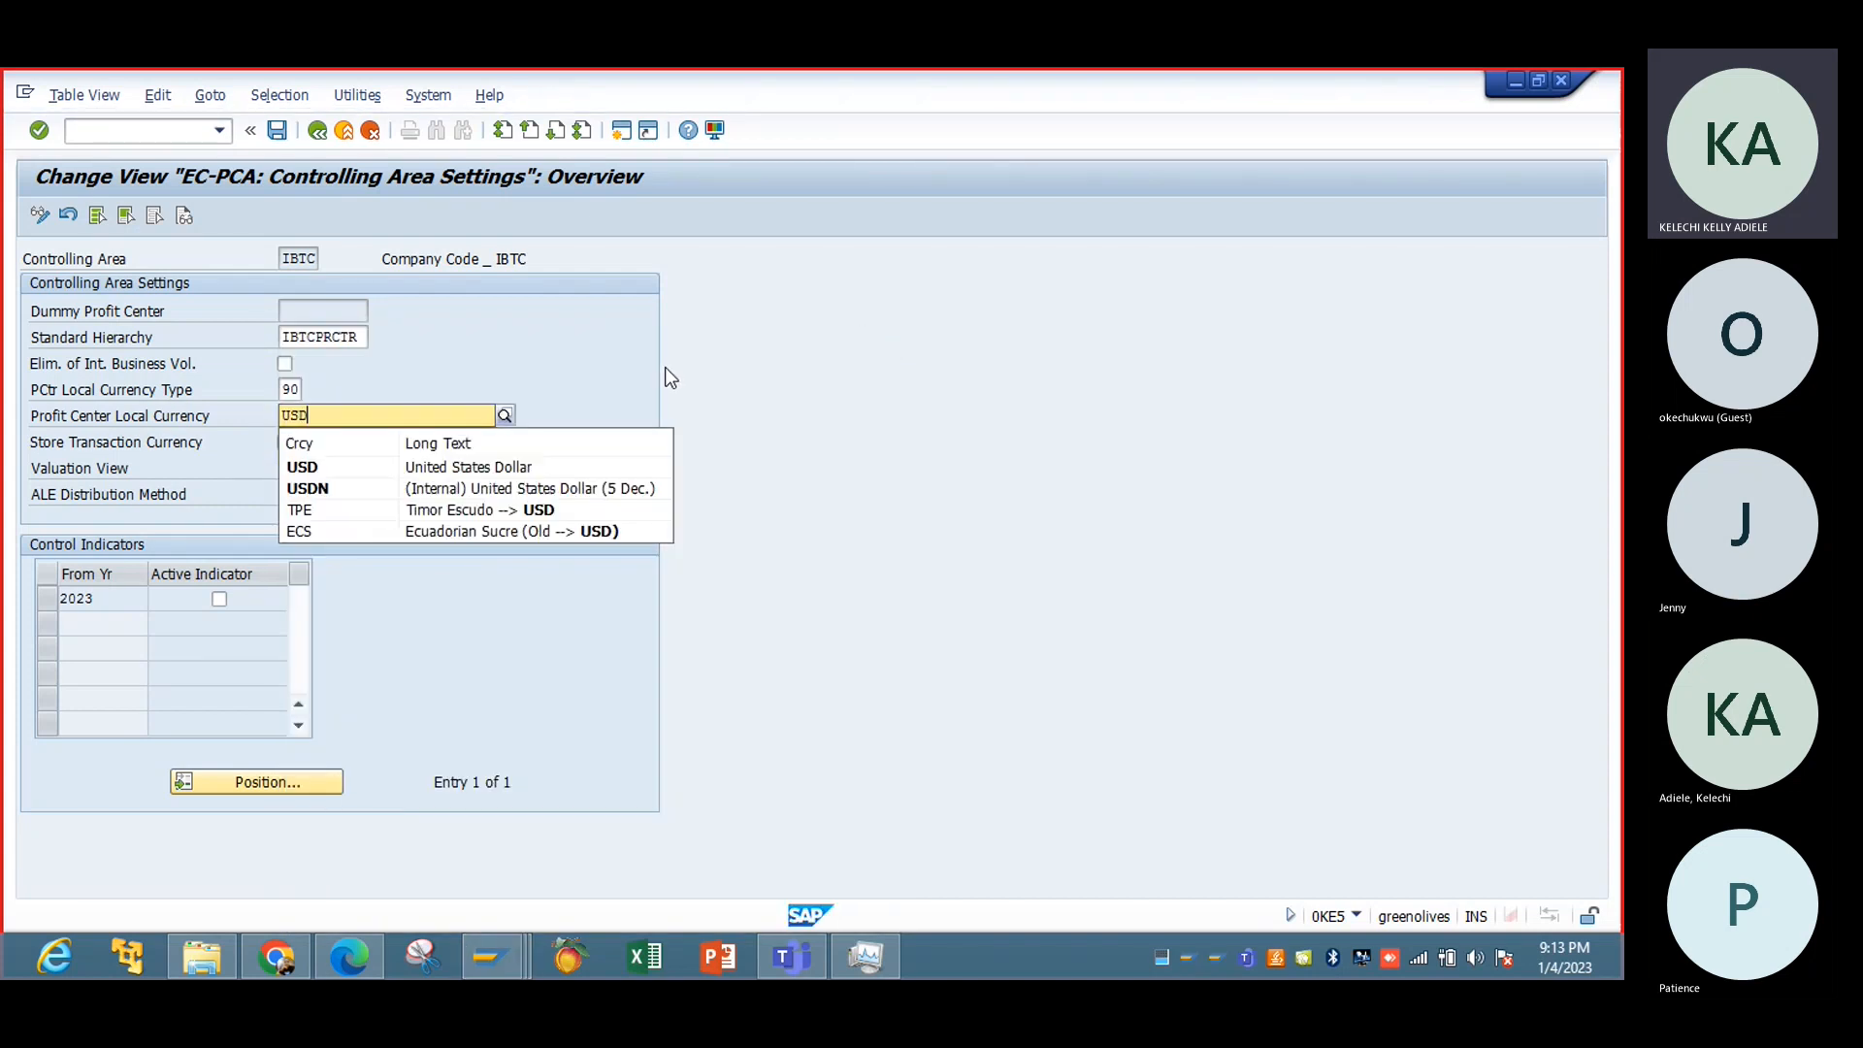
click(547, 462)
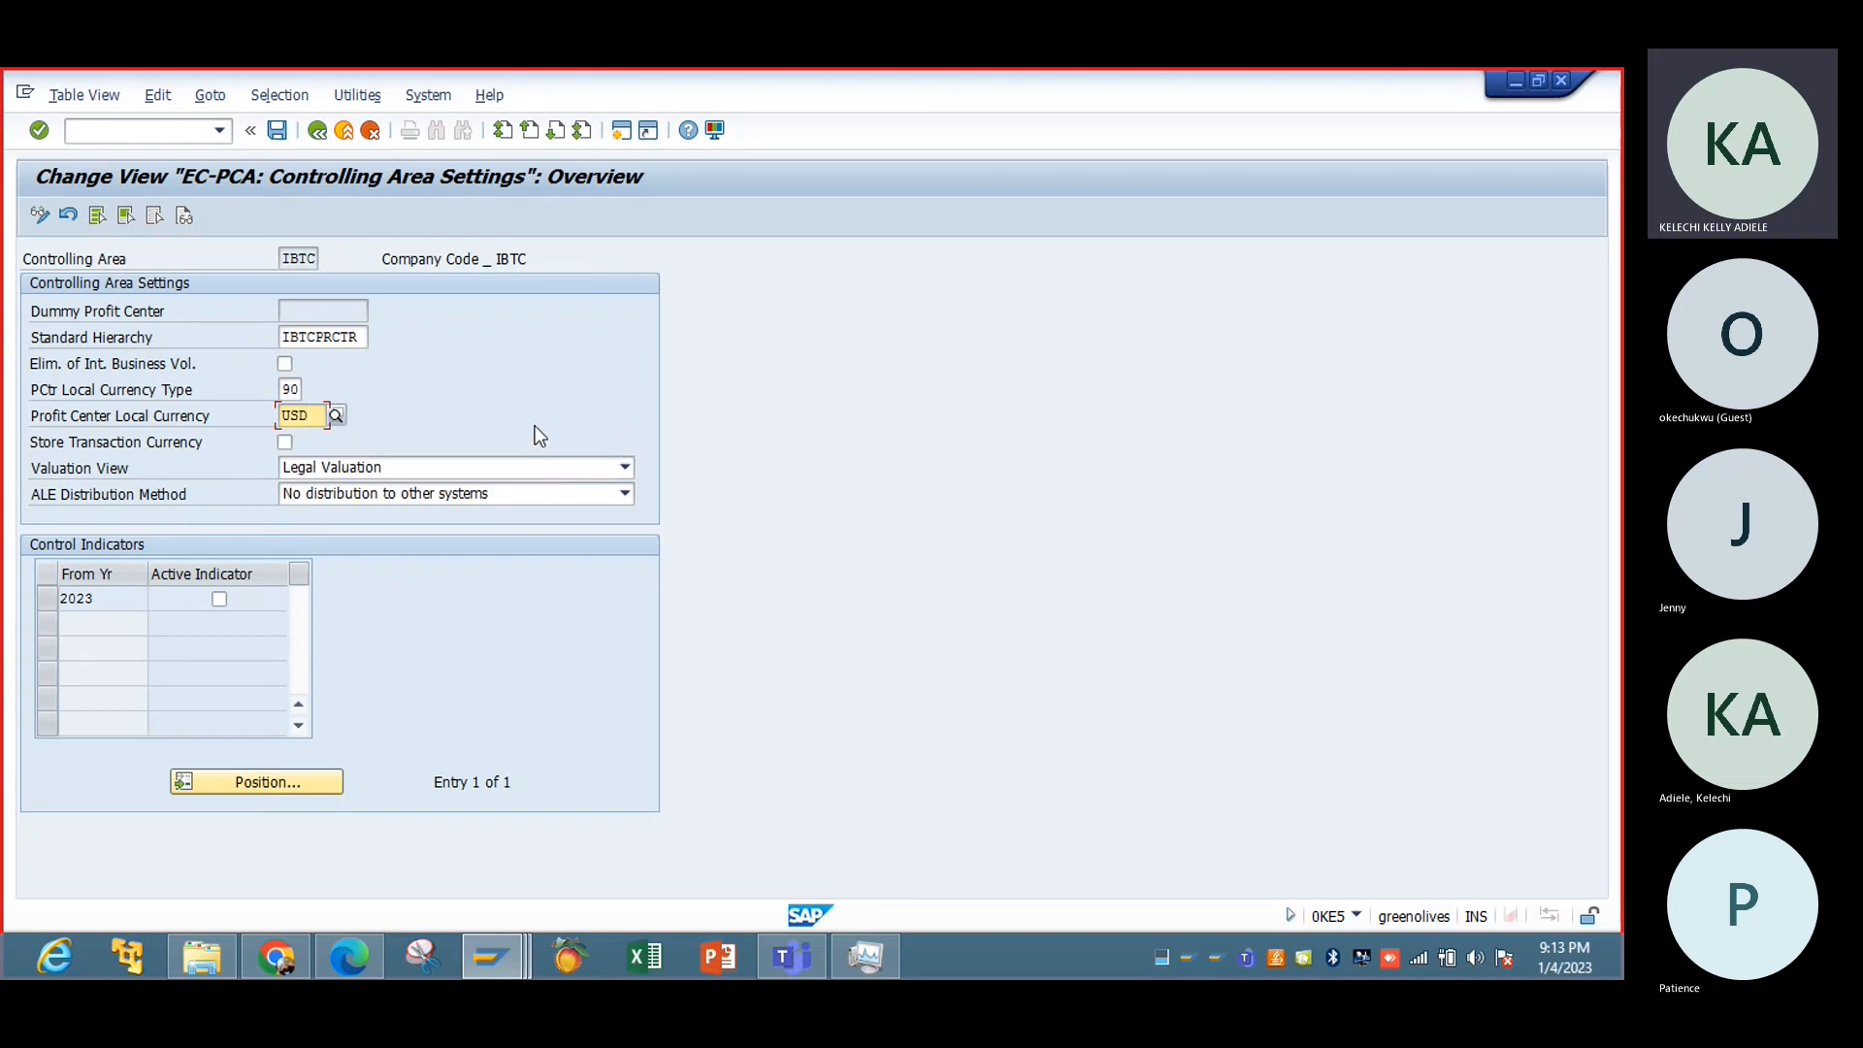
Step: Activate year 2023 and try to save, testing Profit Center Valuation before going back to Legal Valuation as the valuation view
click(220, 600)
click(278, 134)
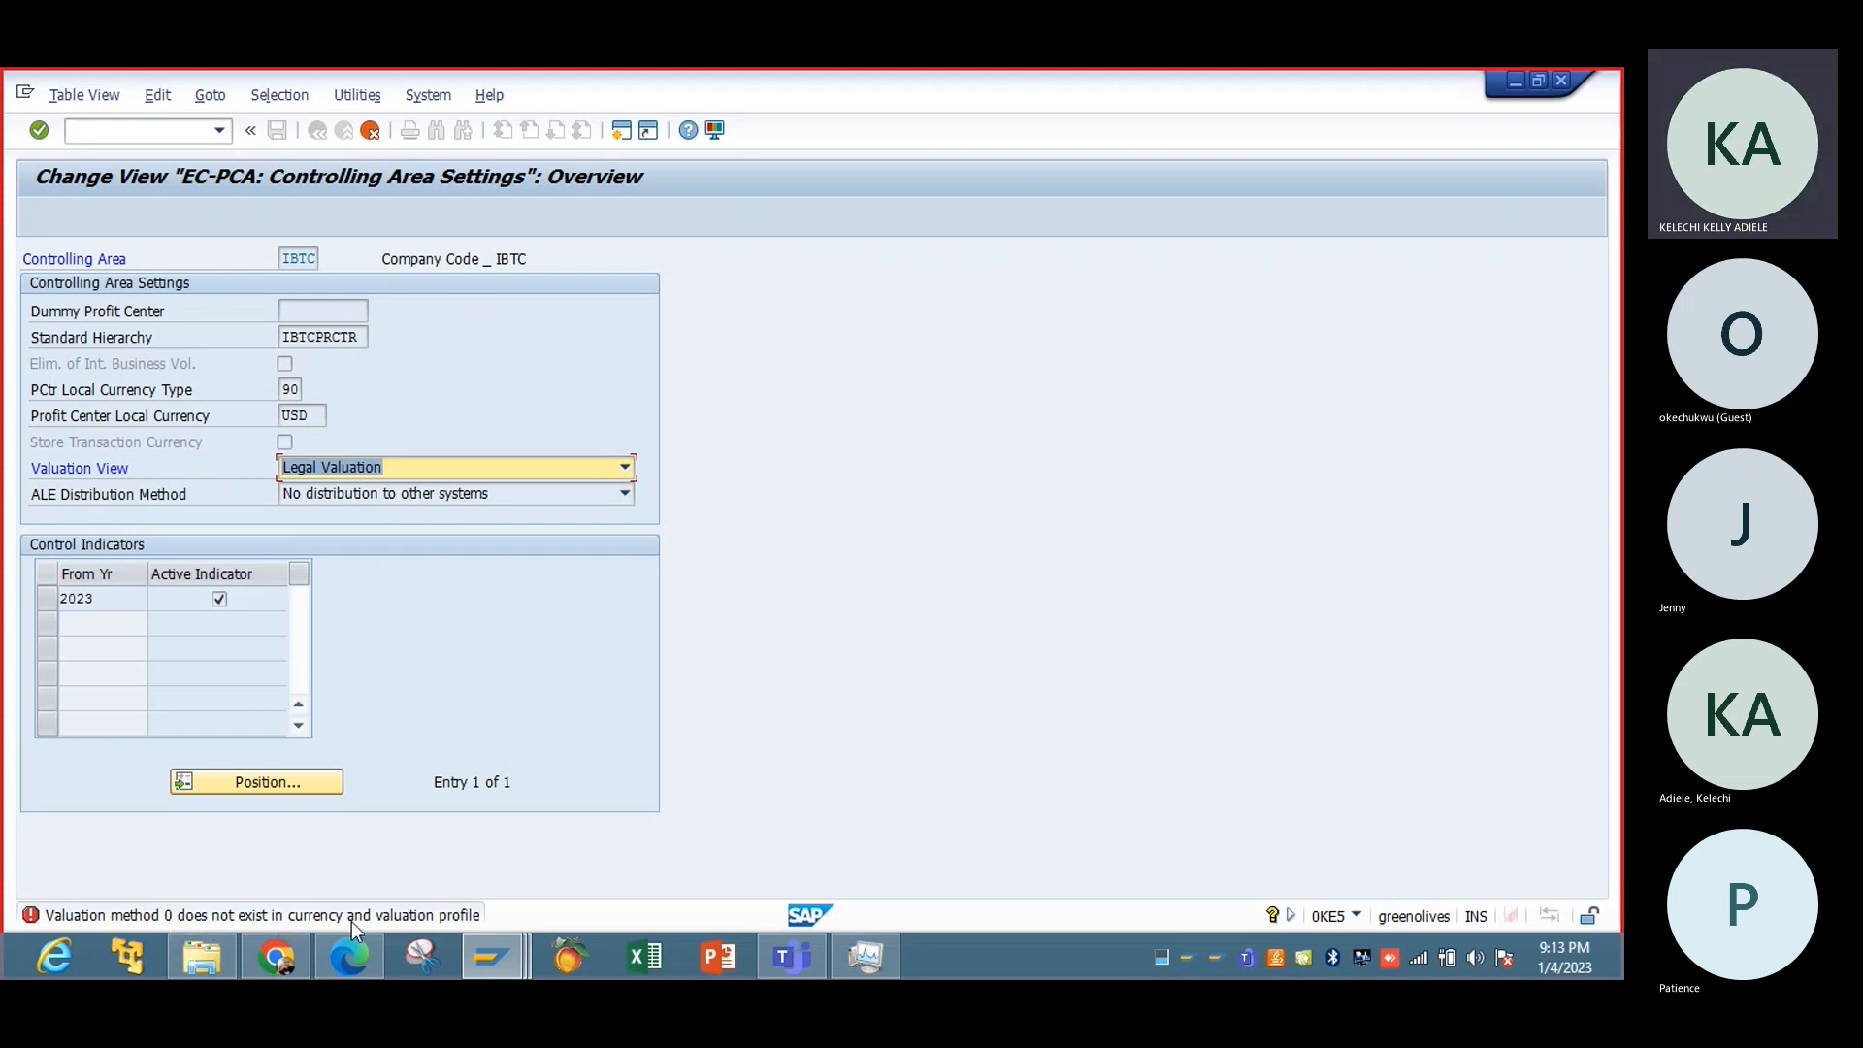
click(626, 468)
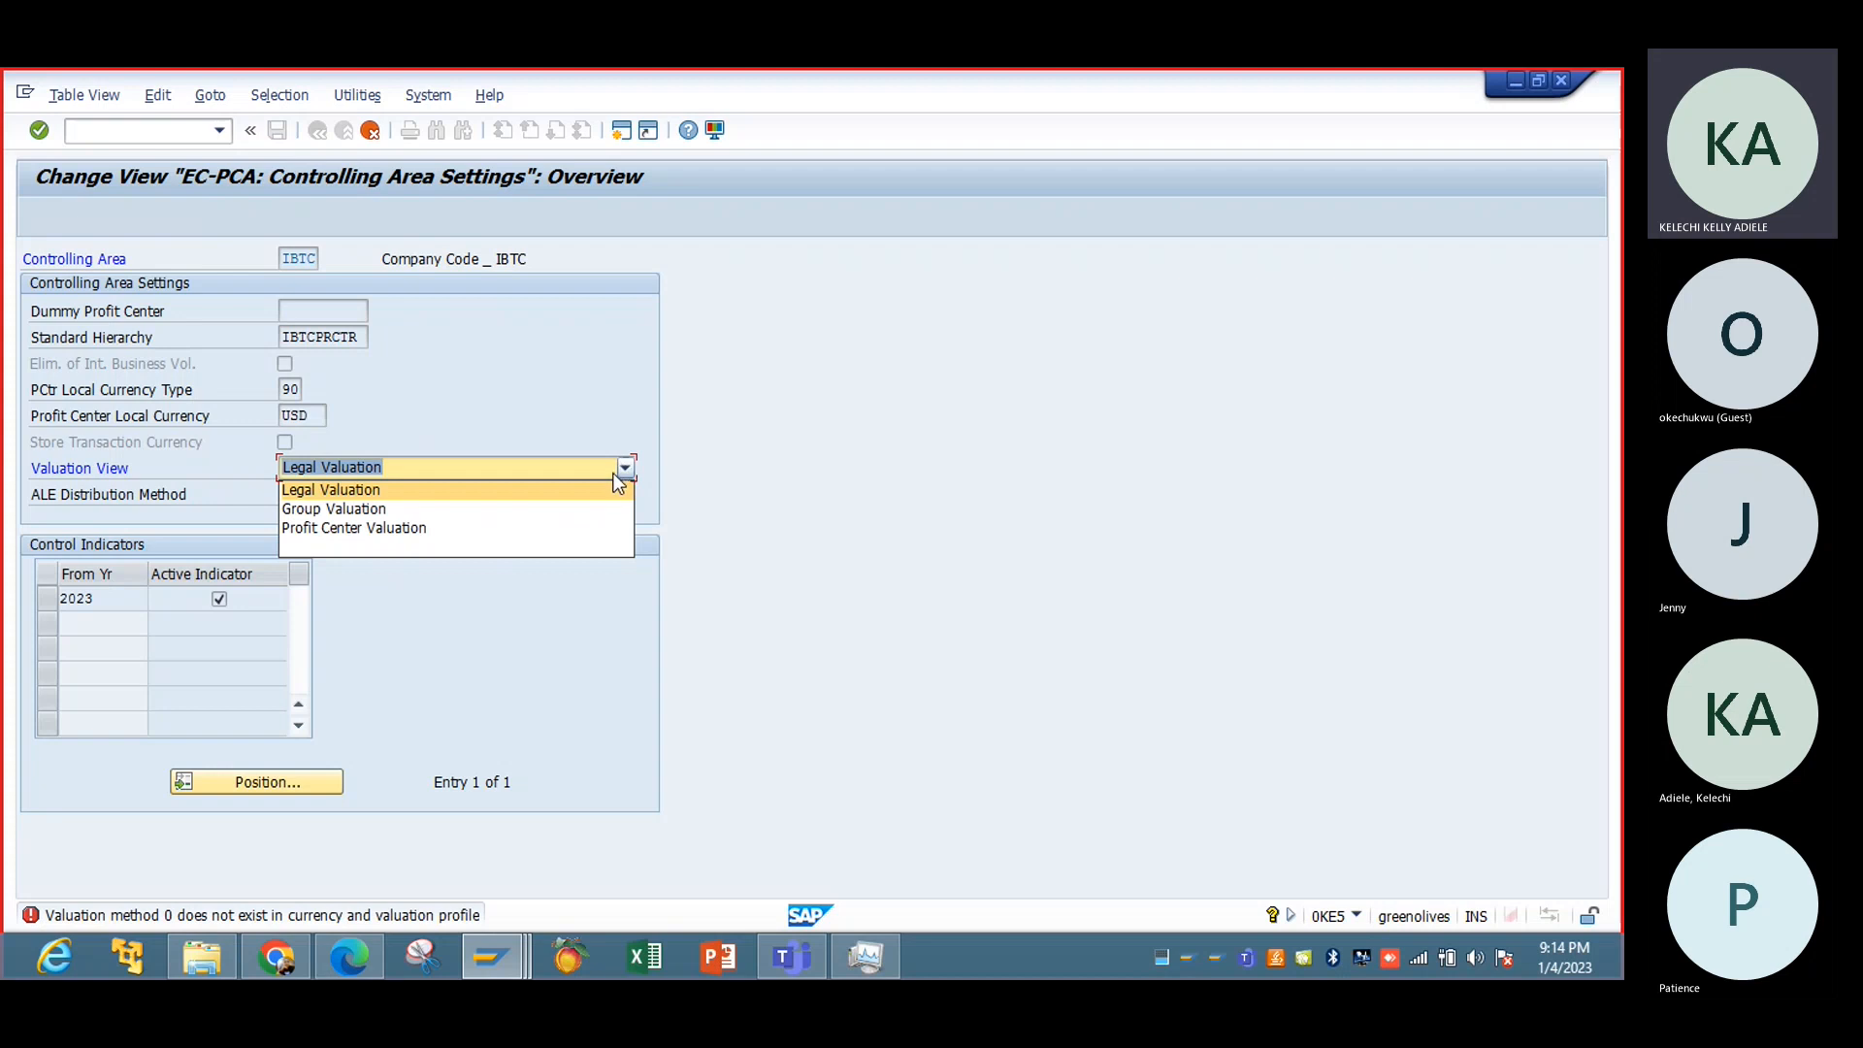
click(518, 528)
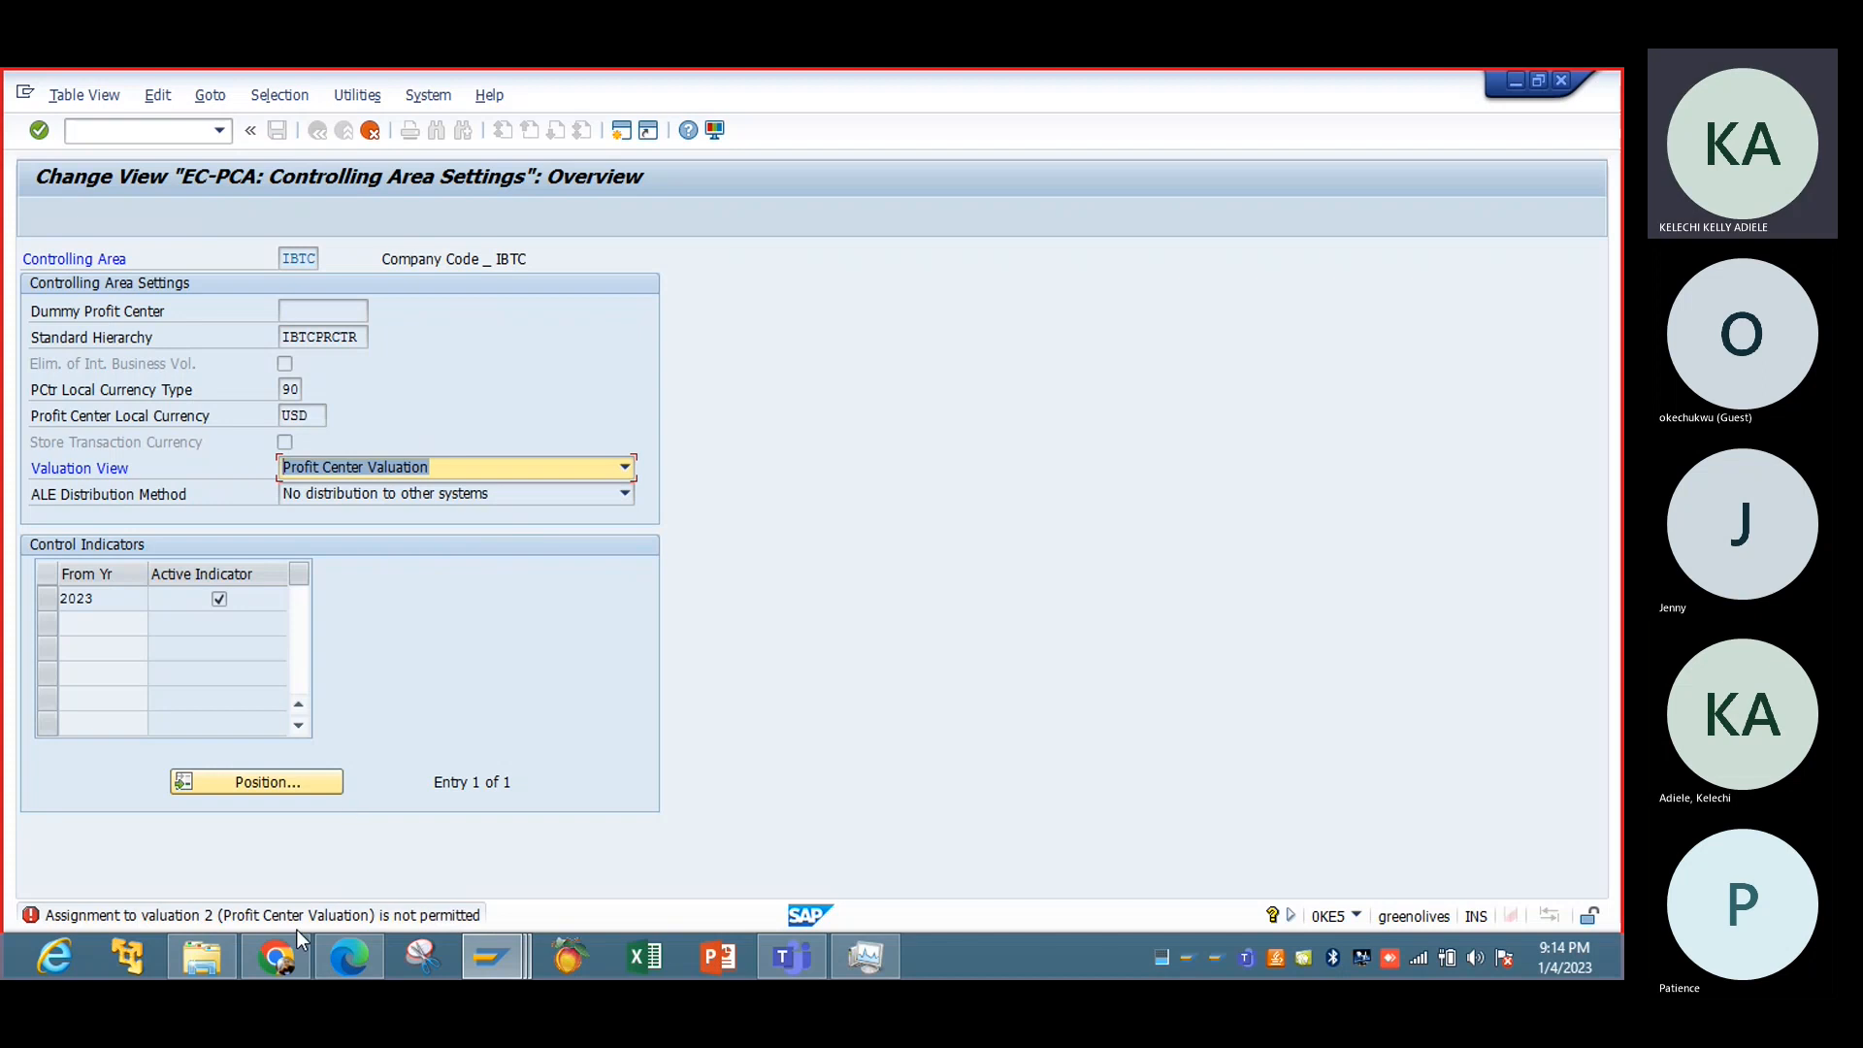
click(626, 469)
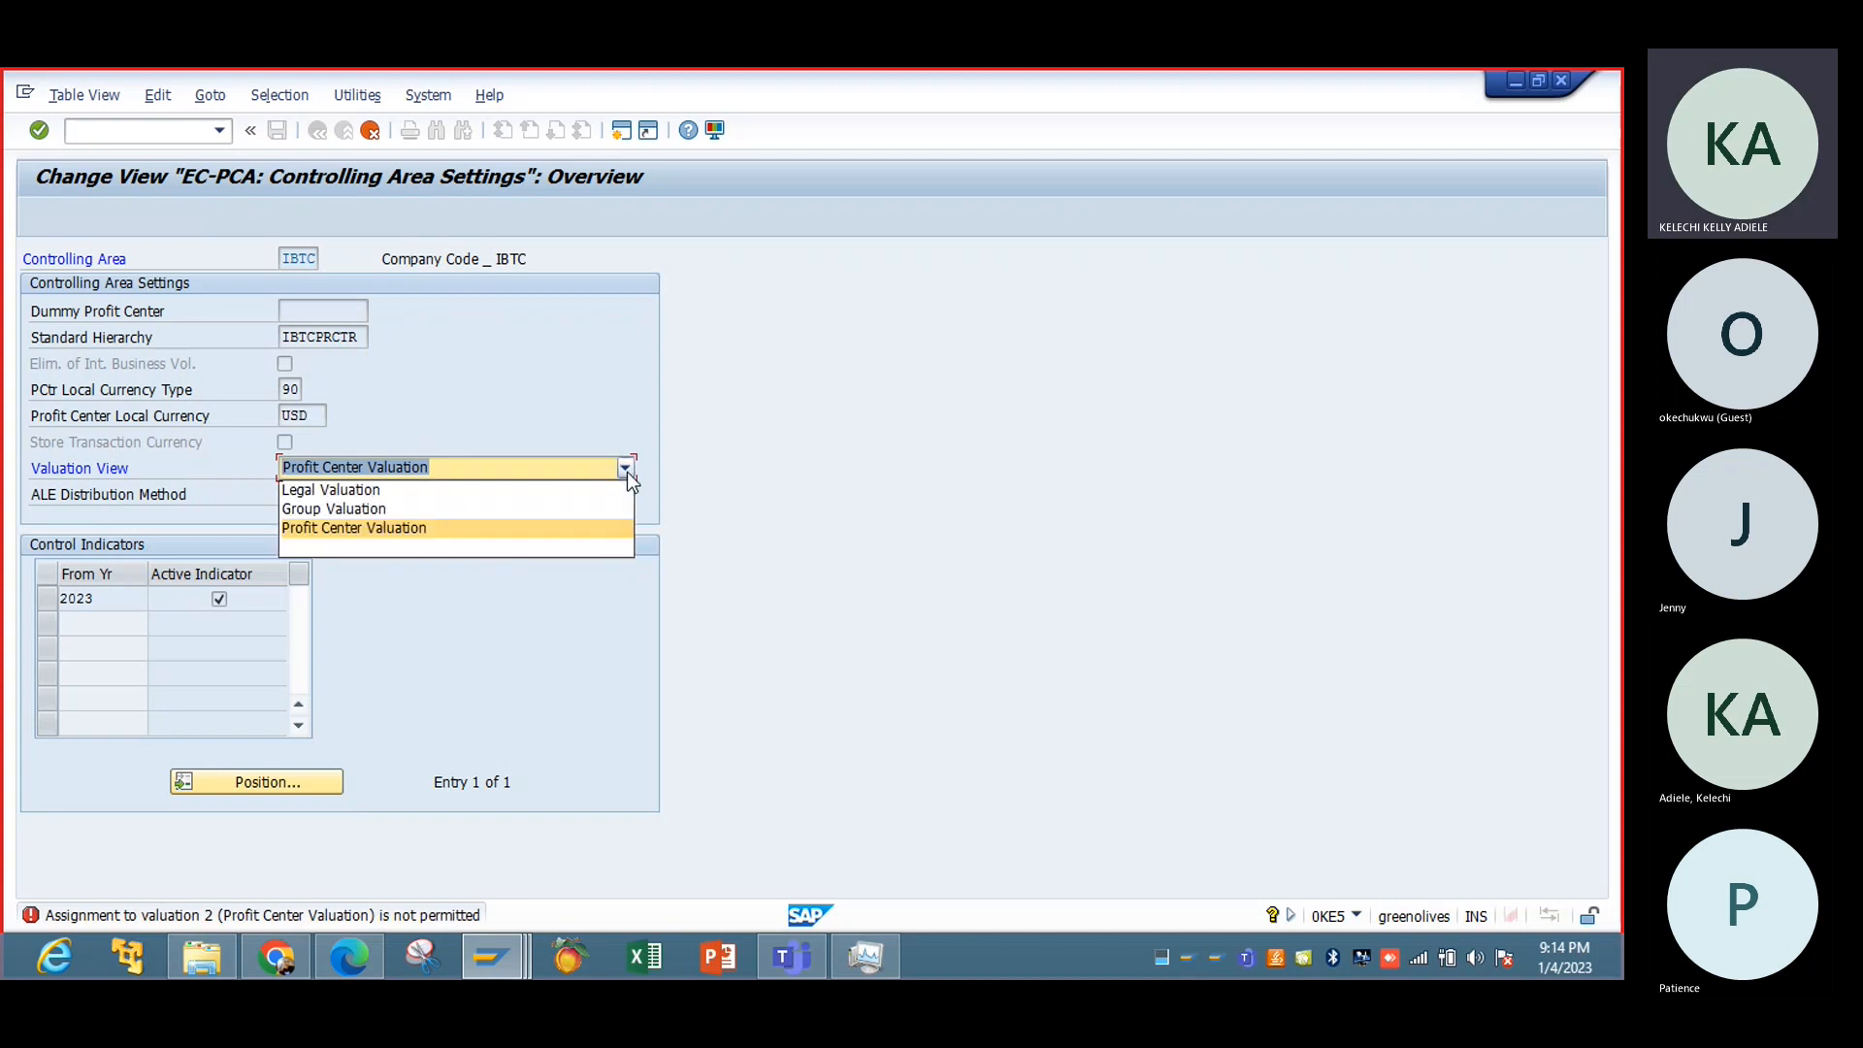
click(573, 496)
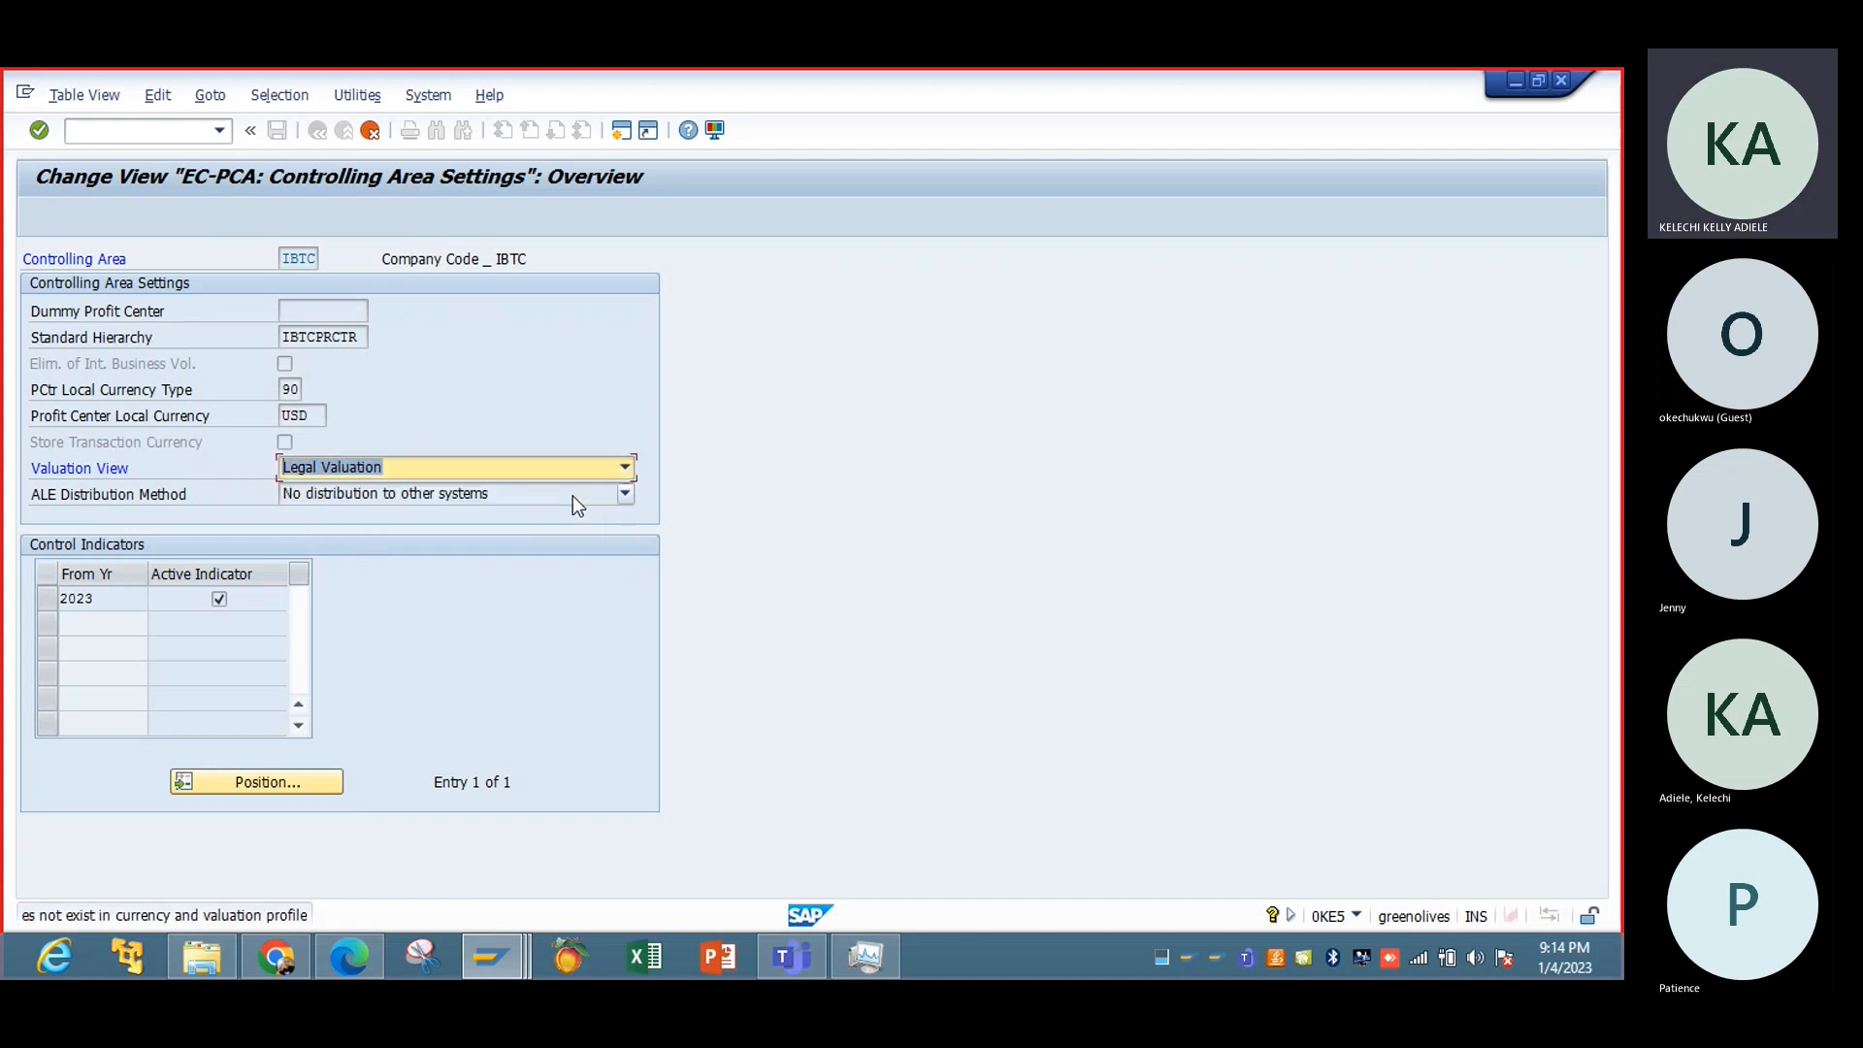
Step: Read the valuation error's help and open its currency and valuation profile maintenance, declining to display locked data in the Proceed activity
click(216, 915)
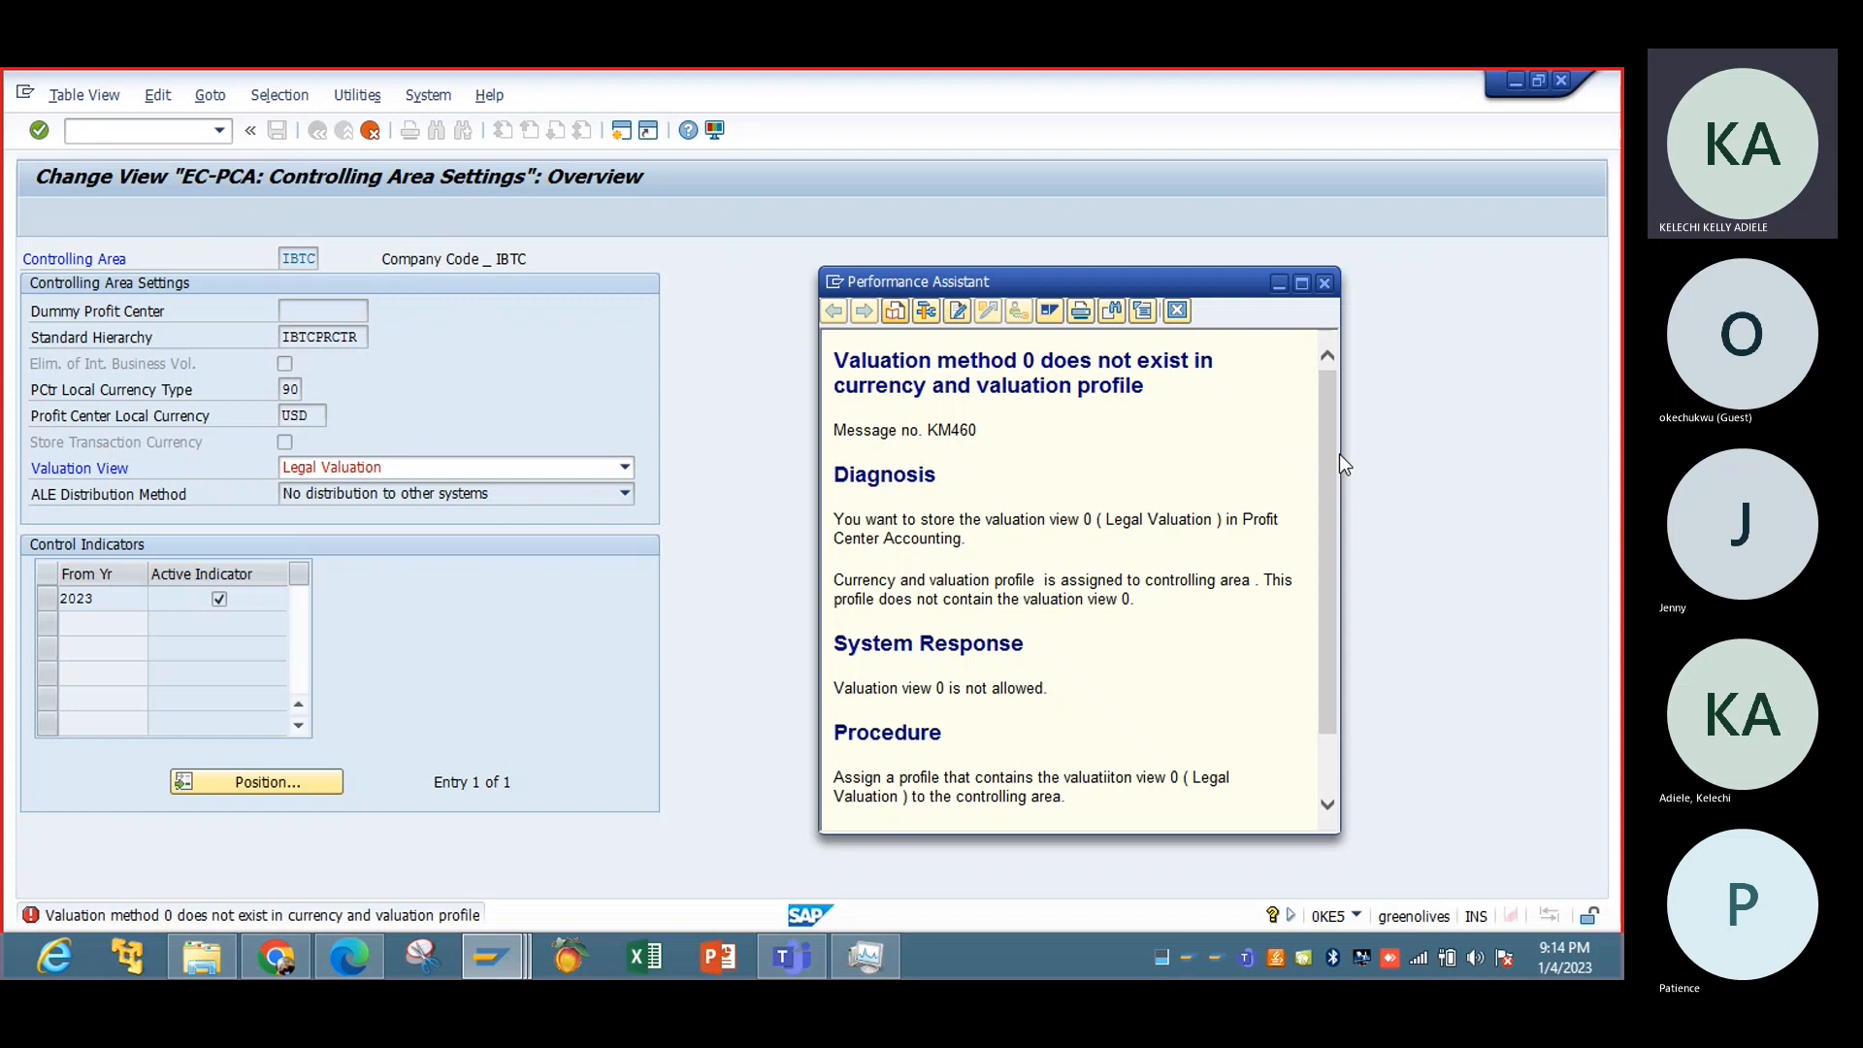
drag(1339, 453, 1339, 513)
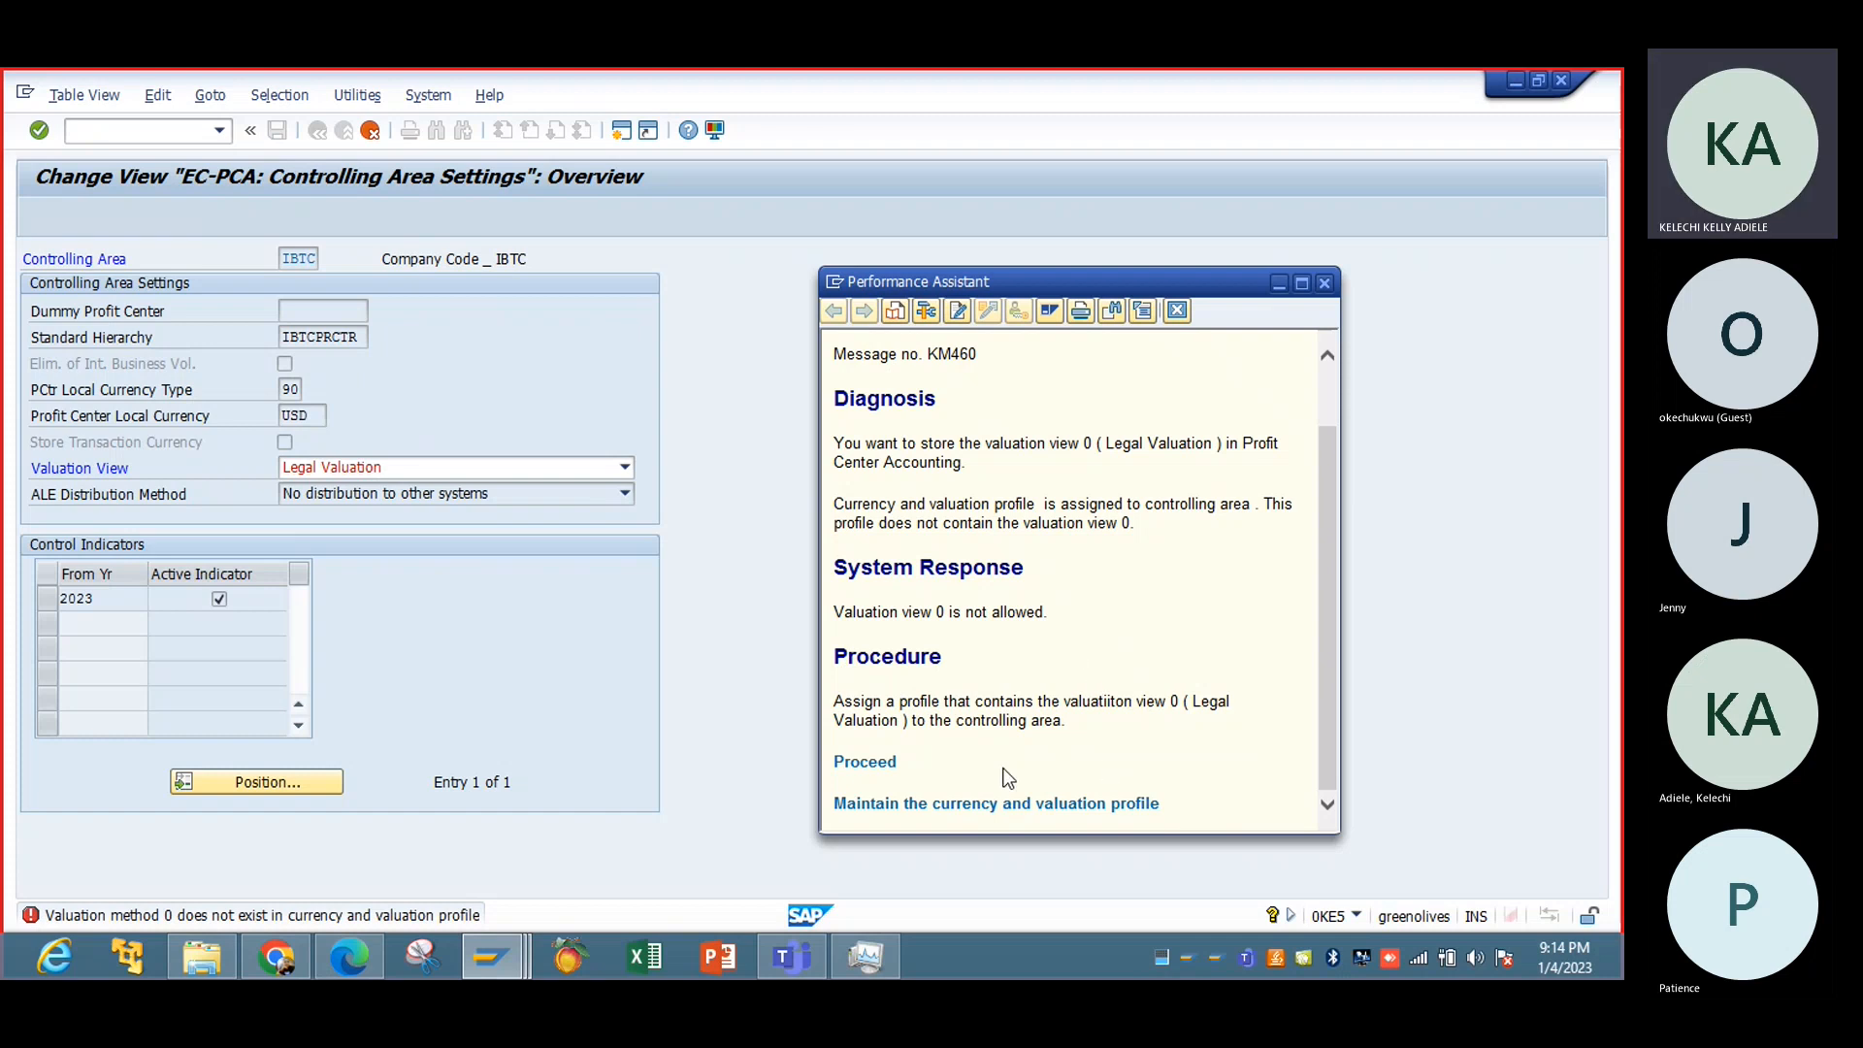
click(871, 771)
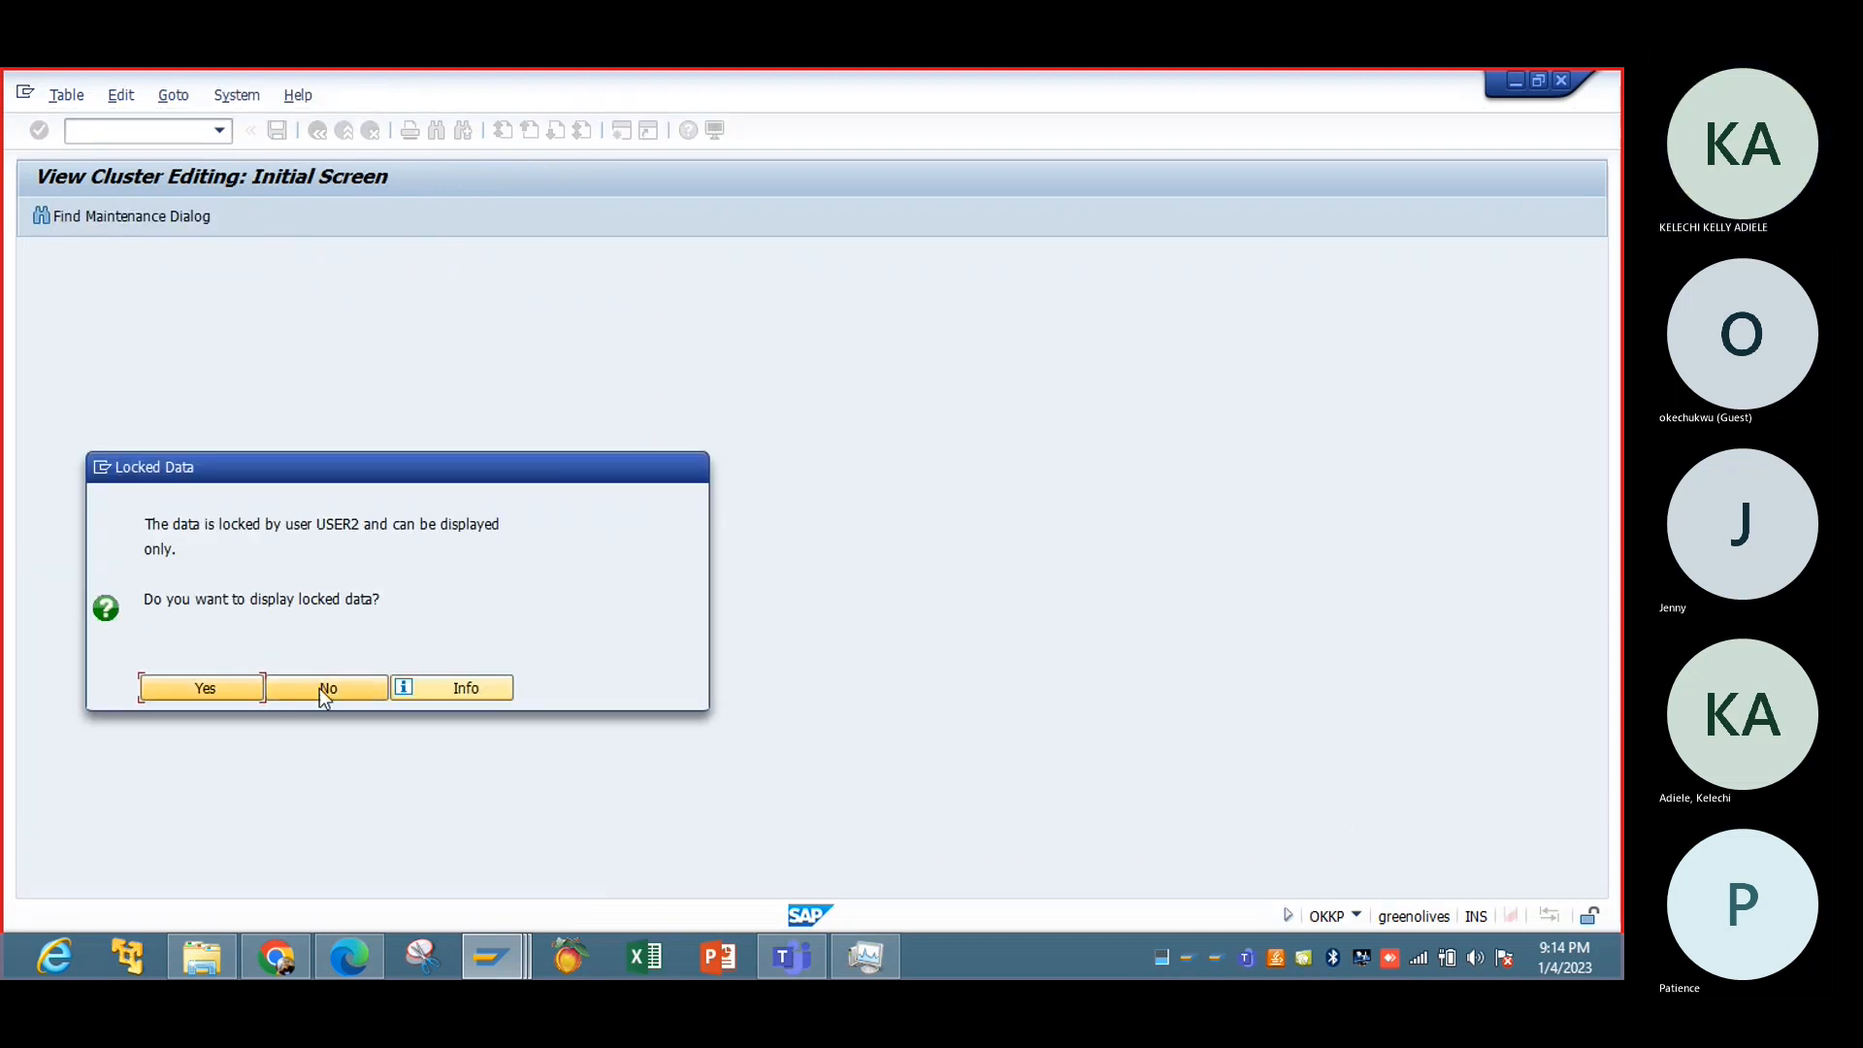
click(318, 689)
click(991, 805)
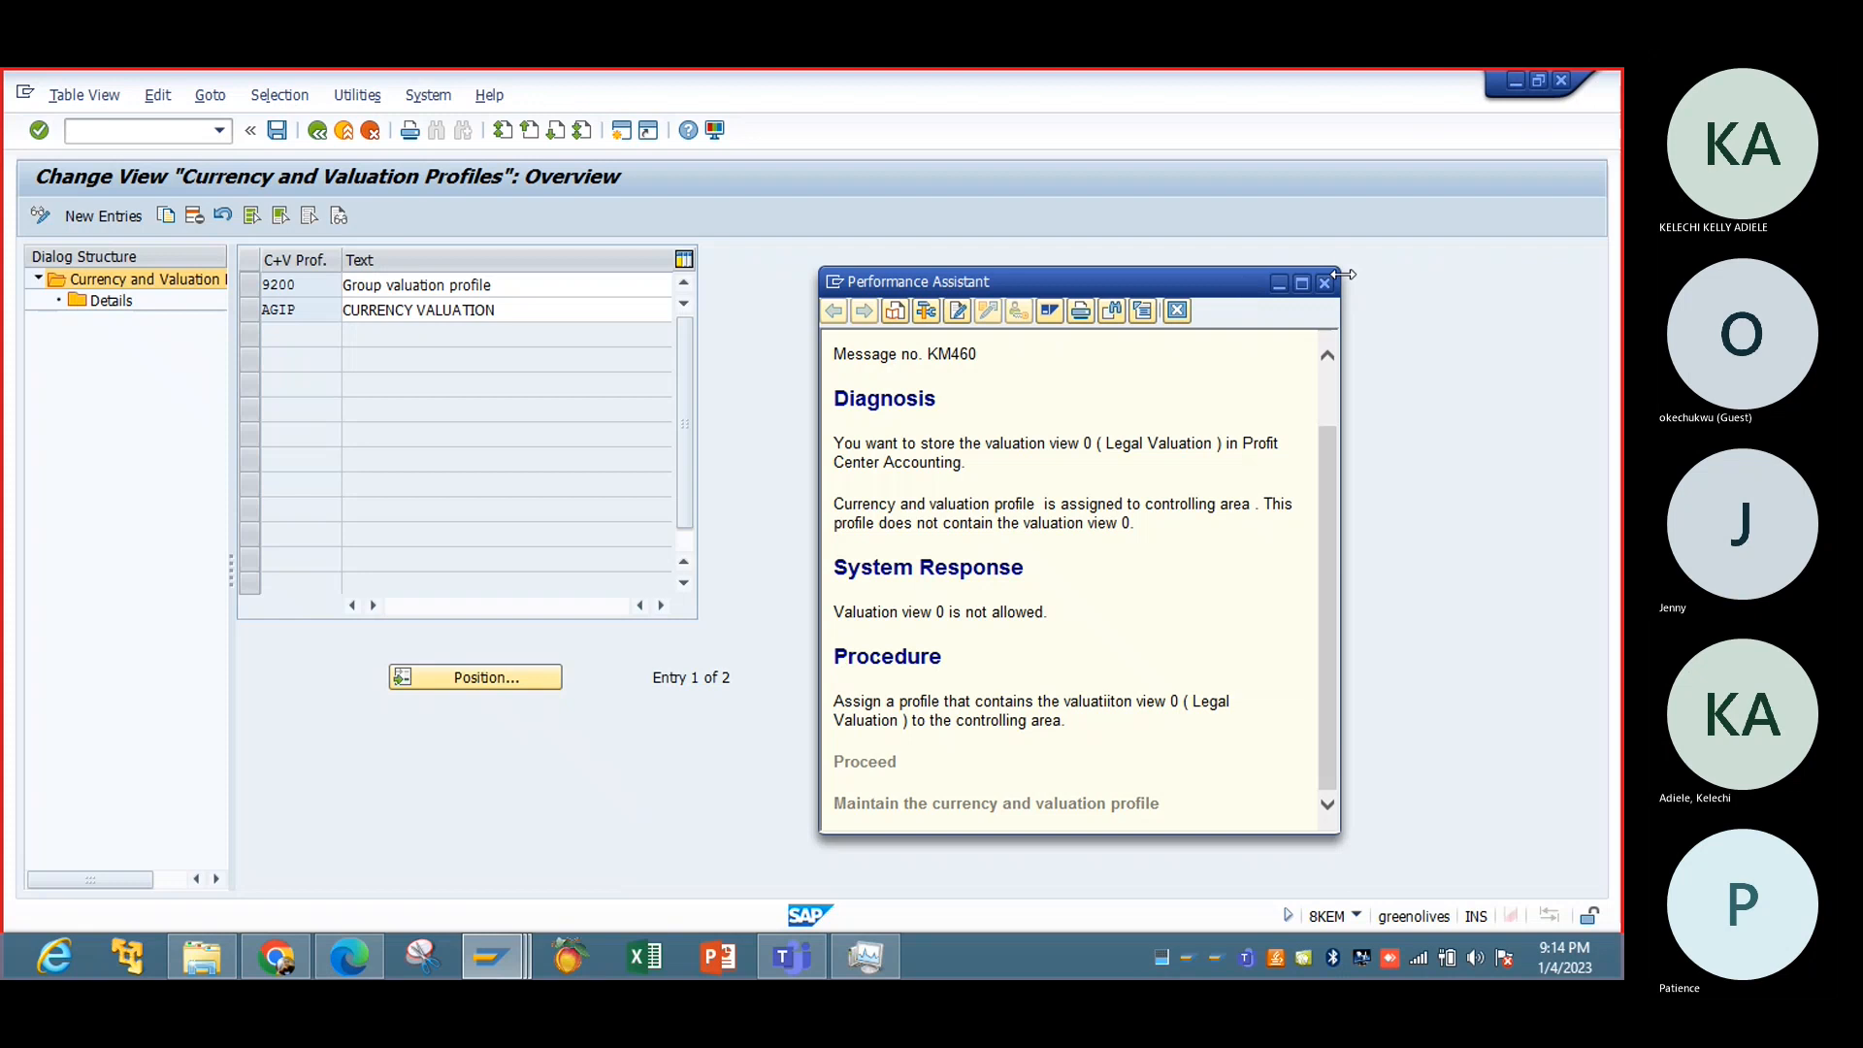
Step: Open the details of the AGIP currency and valuation profile
click(281, 311)
click(252, 312)
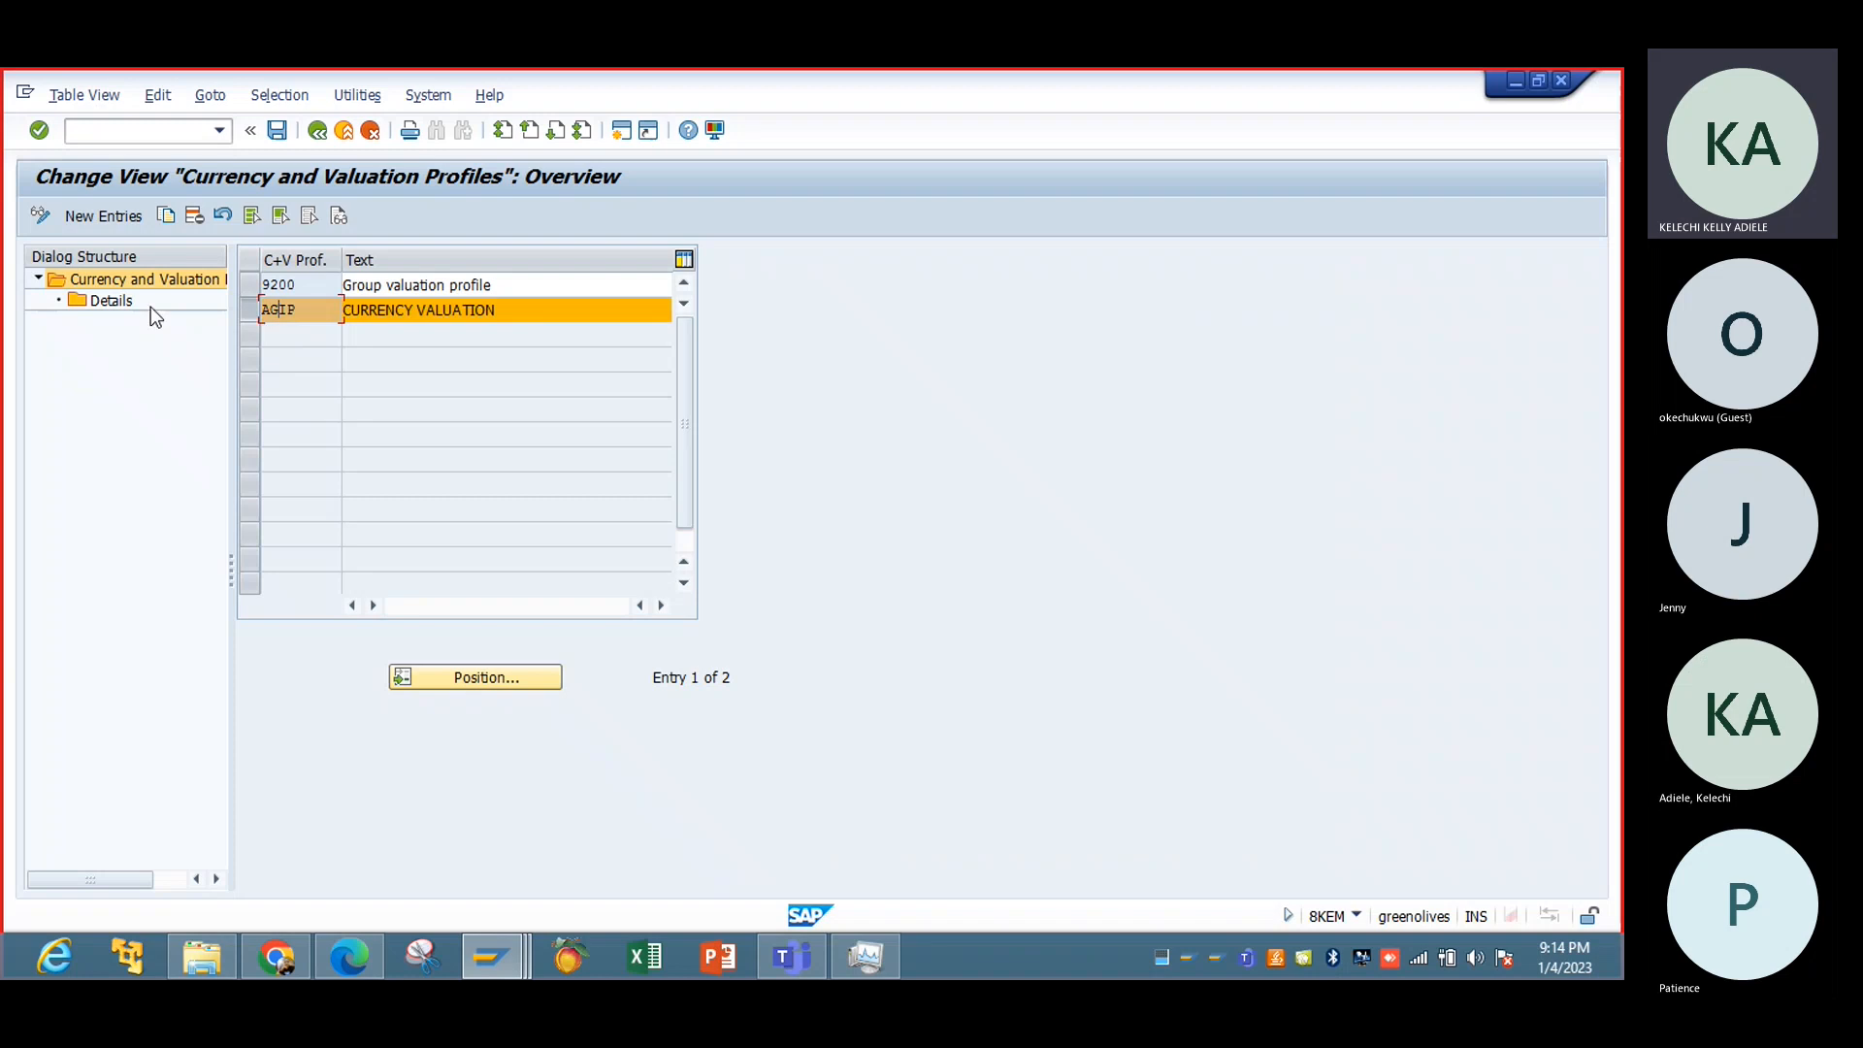
double_click(113, 301)
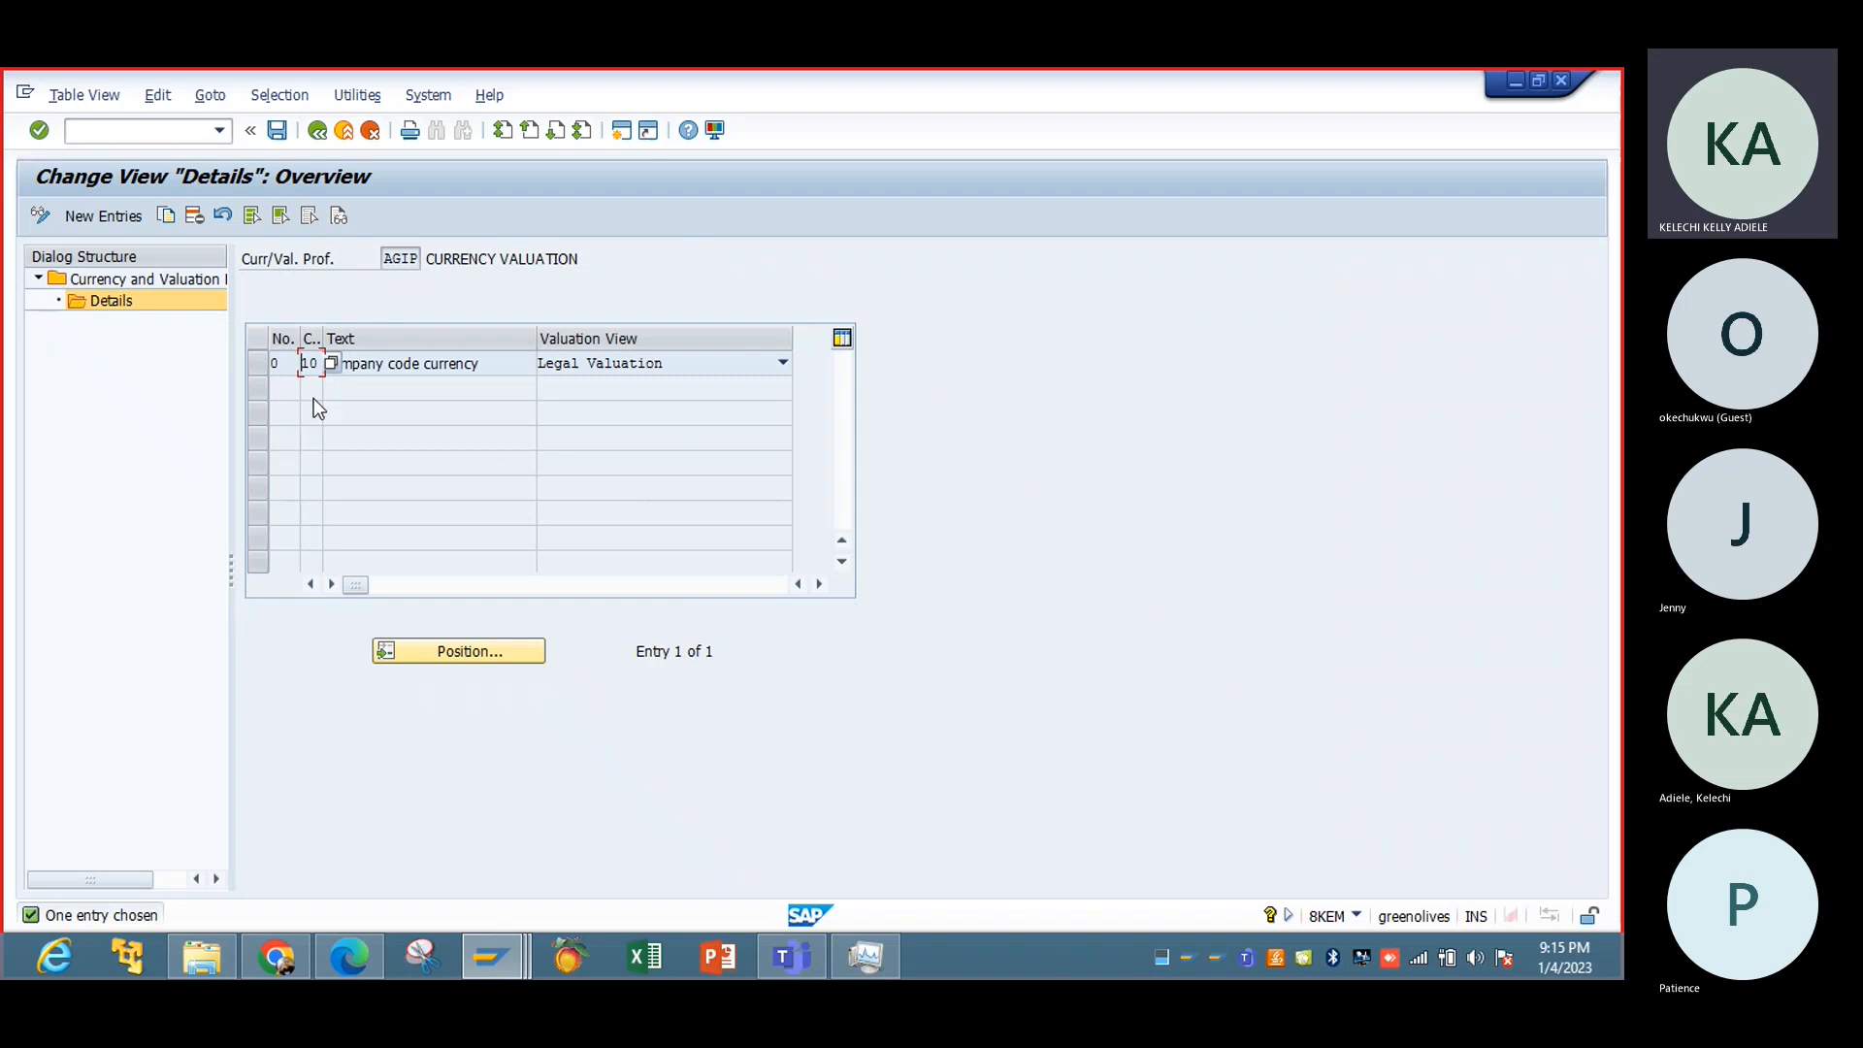
Step: Try to copy the company code currency entry in profile AGIP, and cancel the copy
click(256, 361)
click(166, 216)
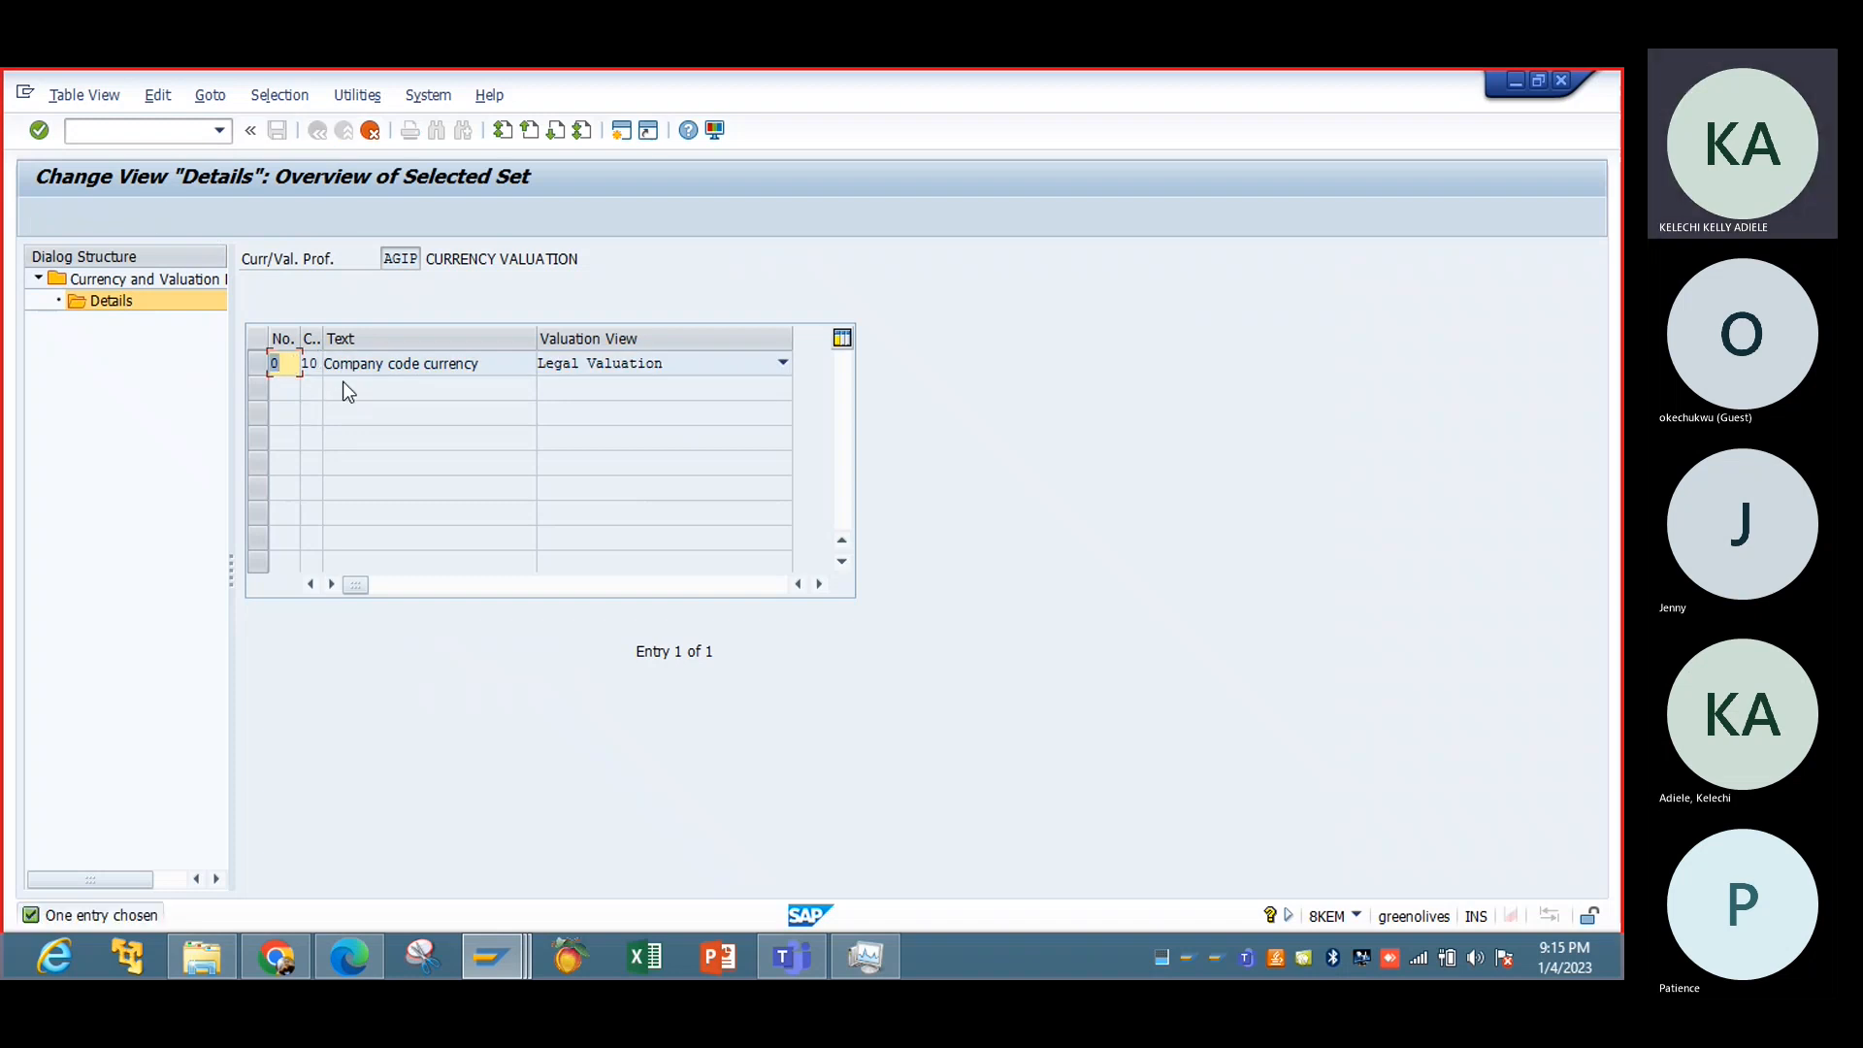
key(Return)
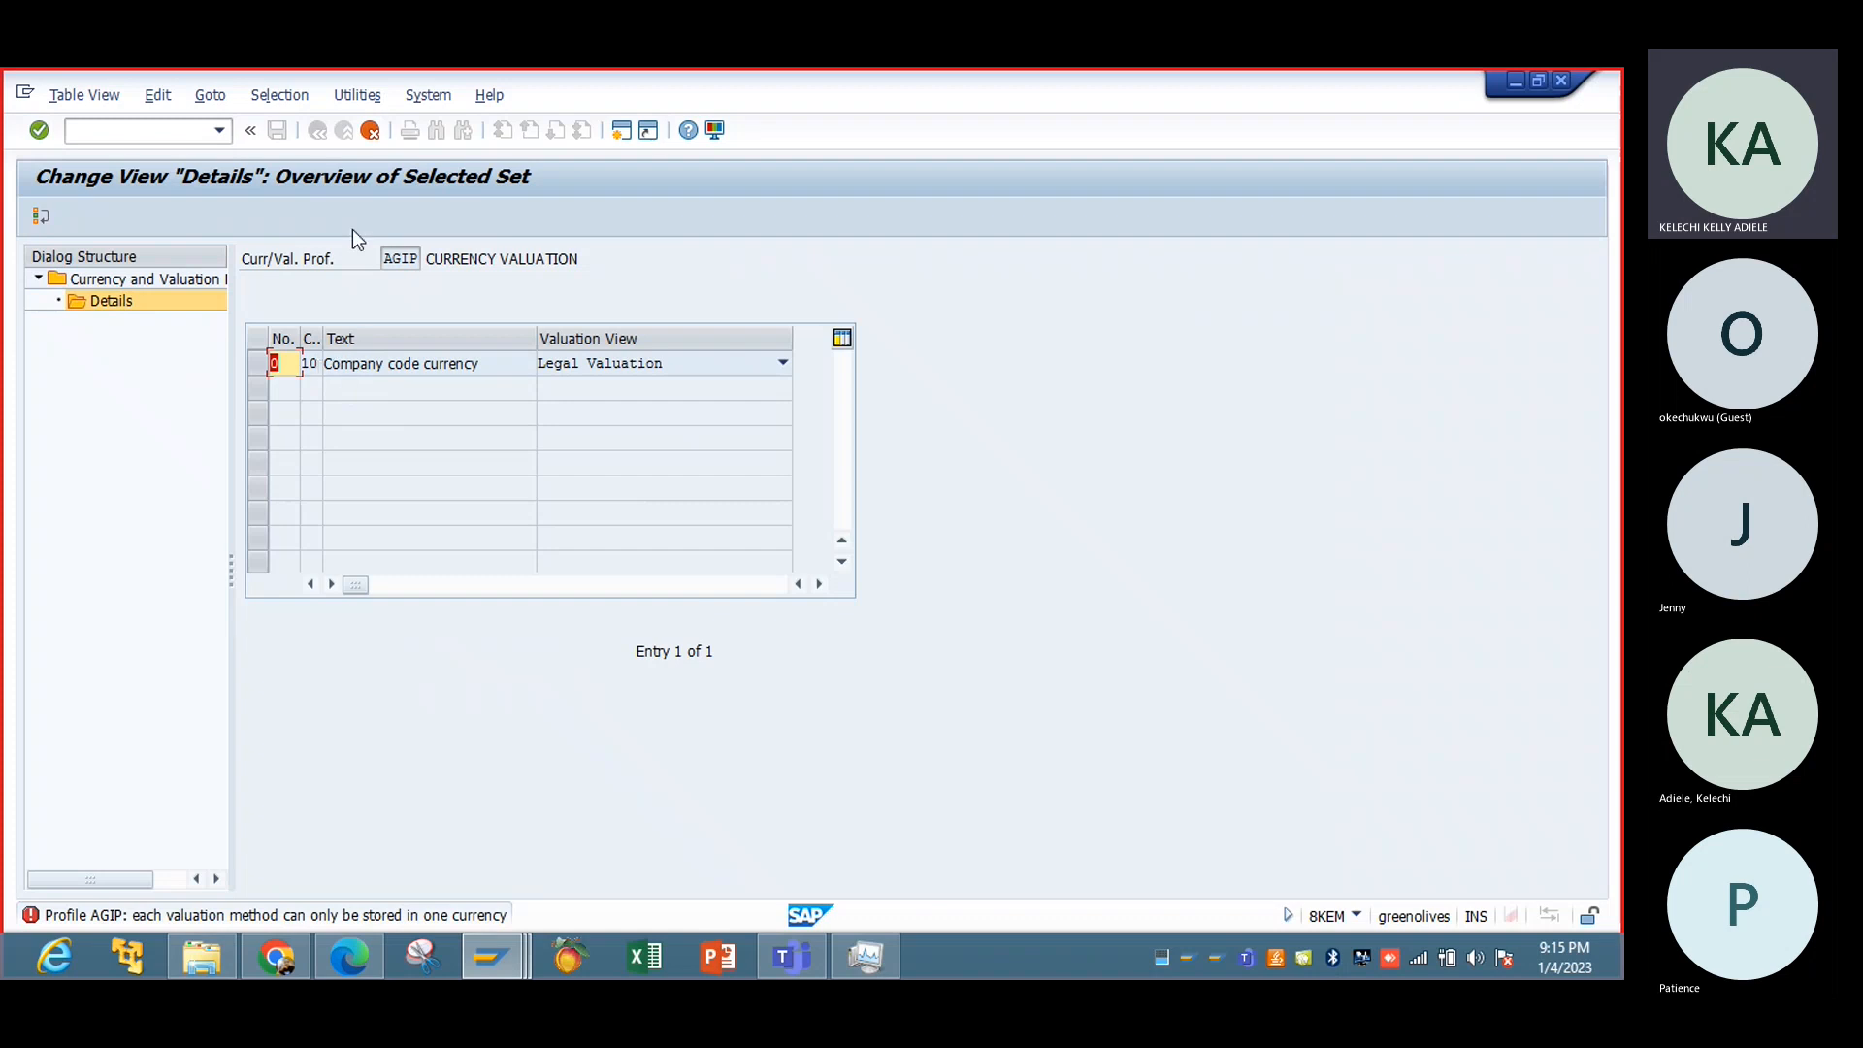
click(370, 131)
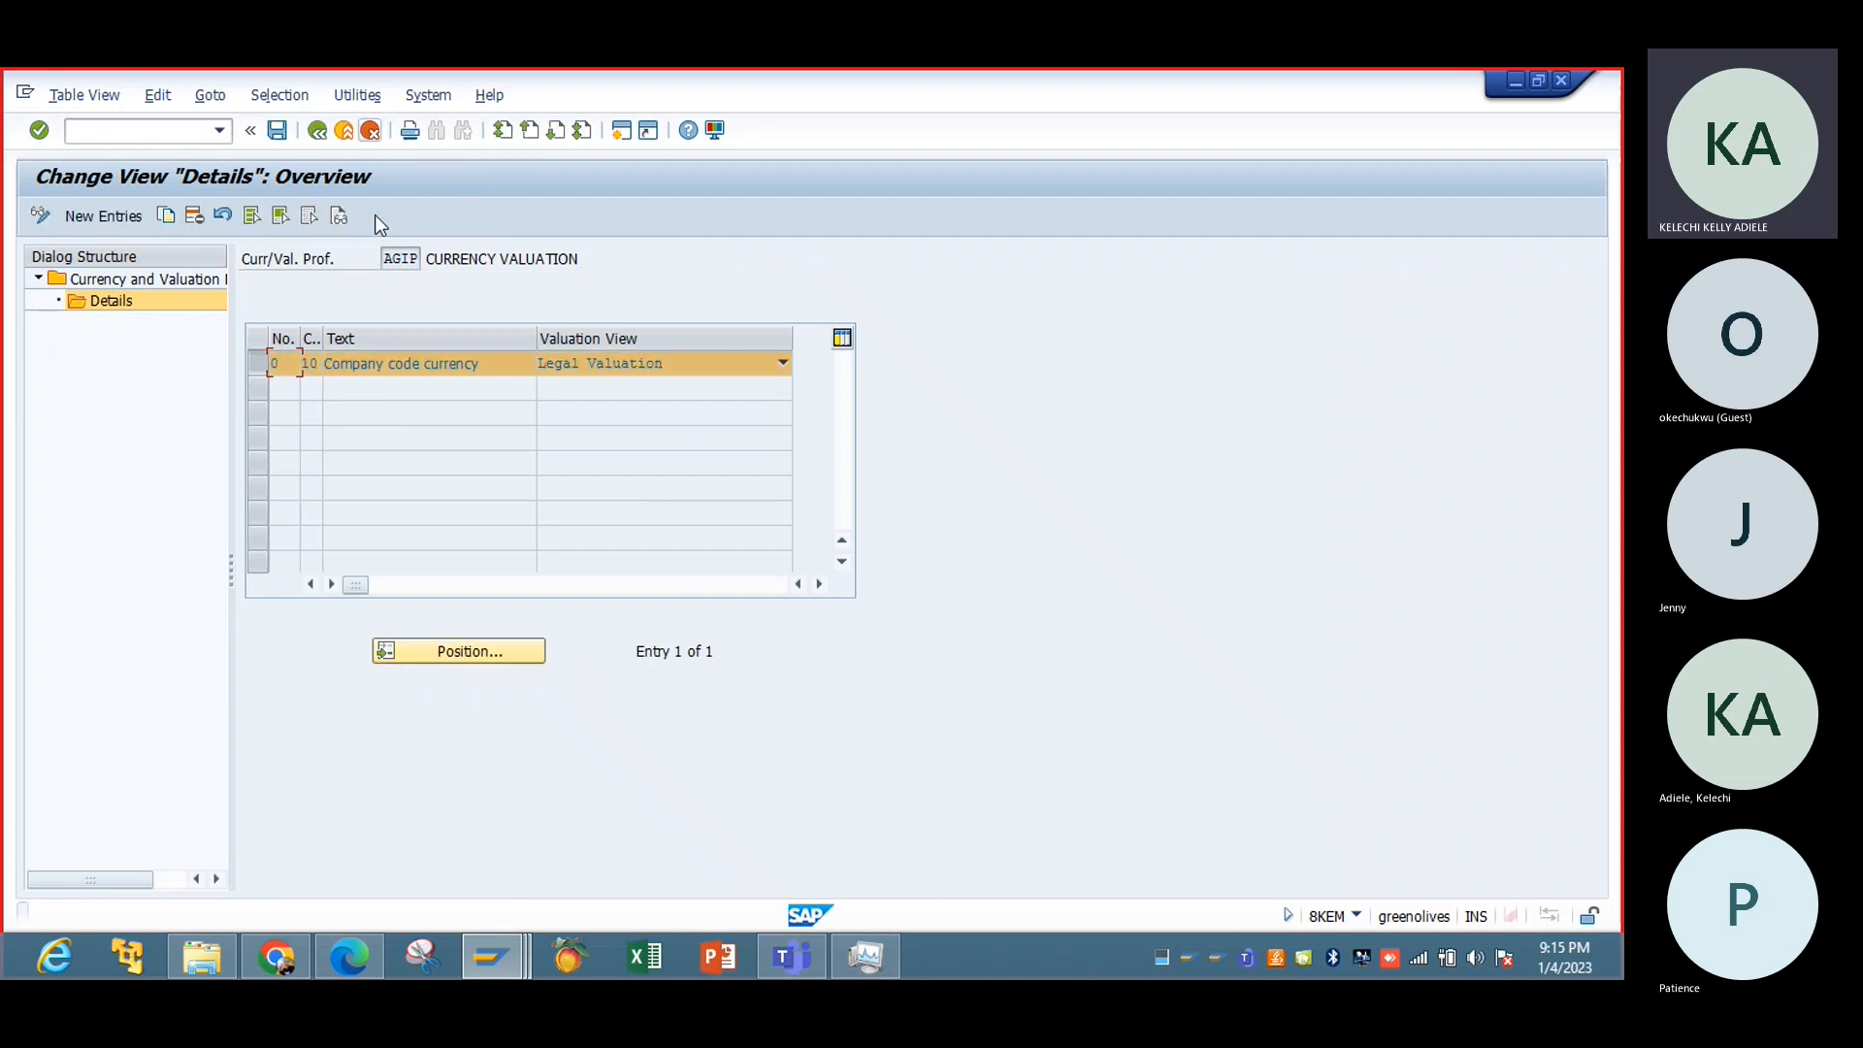
Step: Leave the valuation profiles without saving, close the error help and cancel the pending edit of the controlling area settings
click(345, 130)
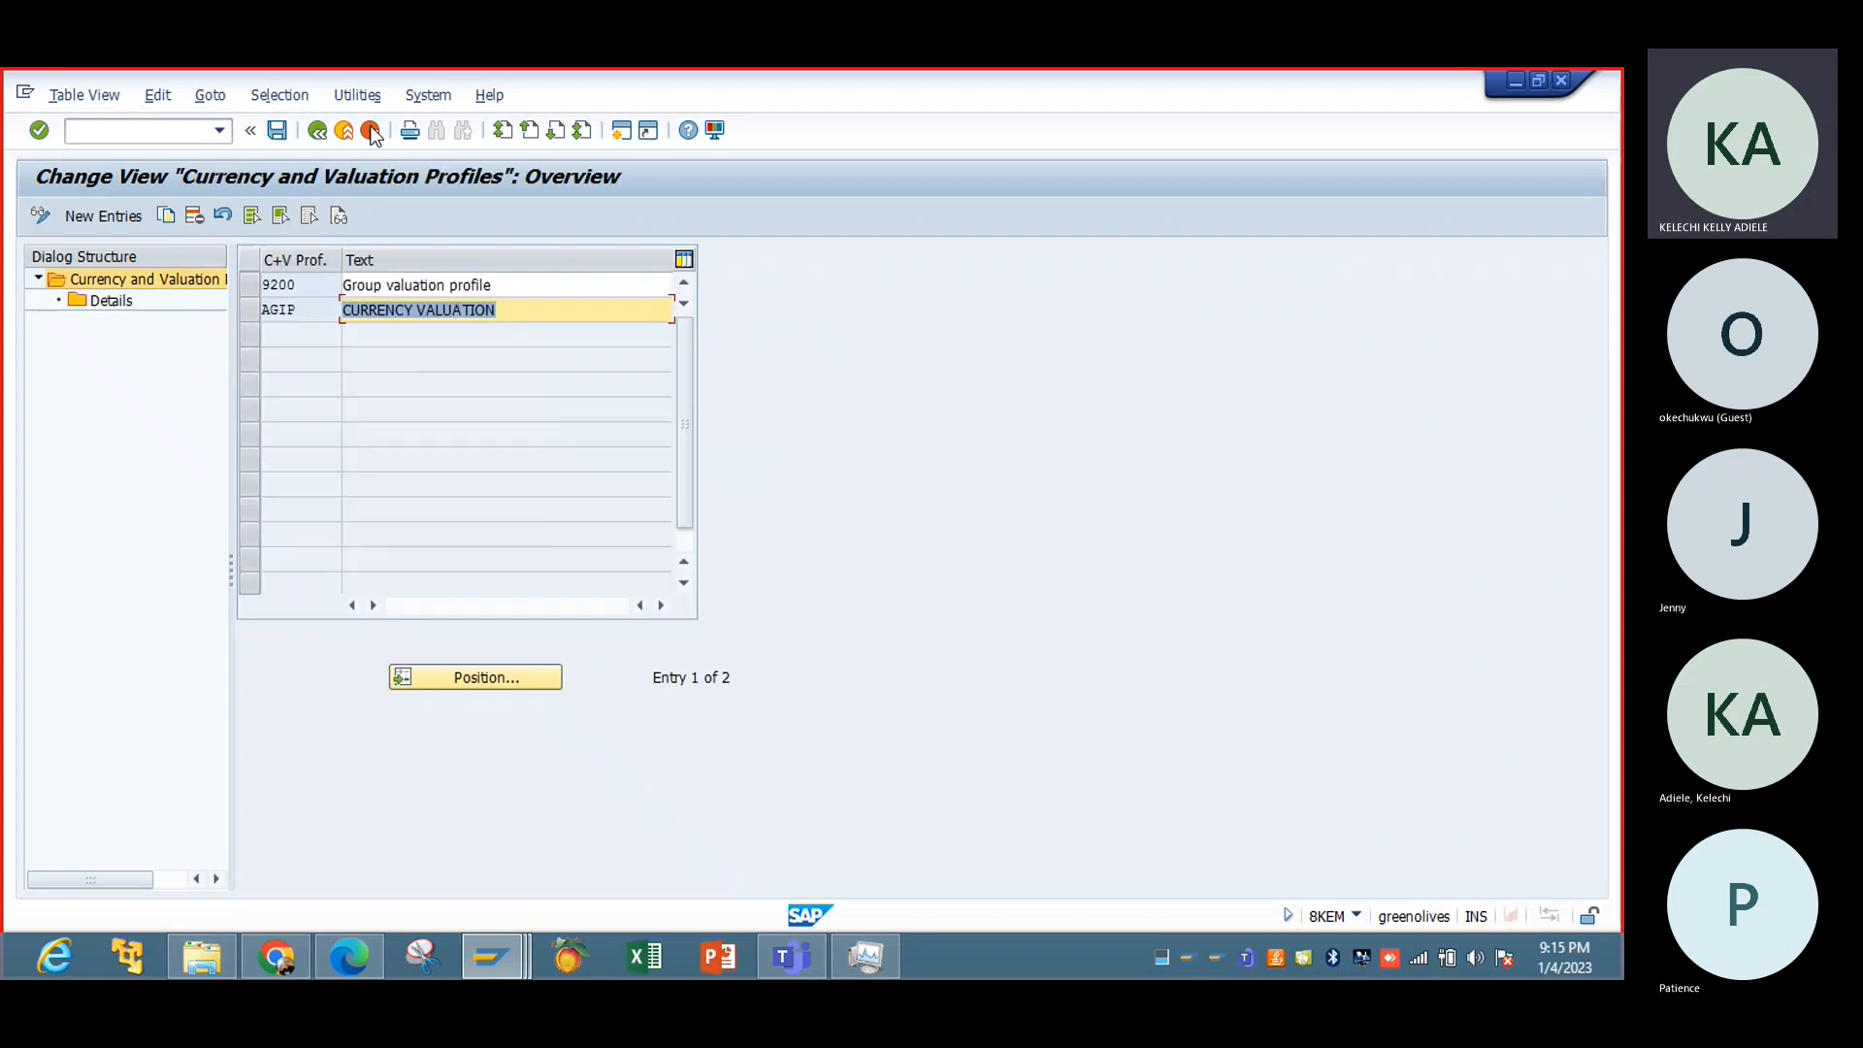
click(318, 134)
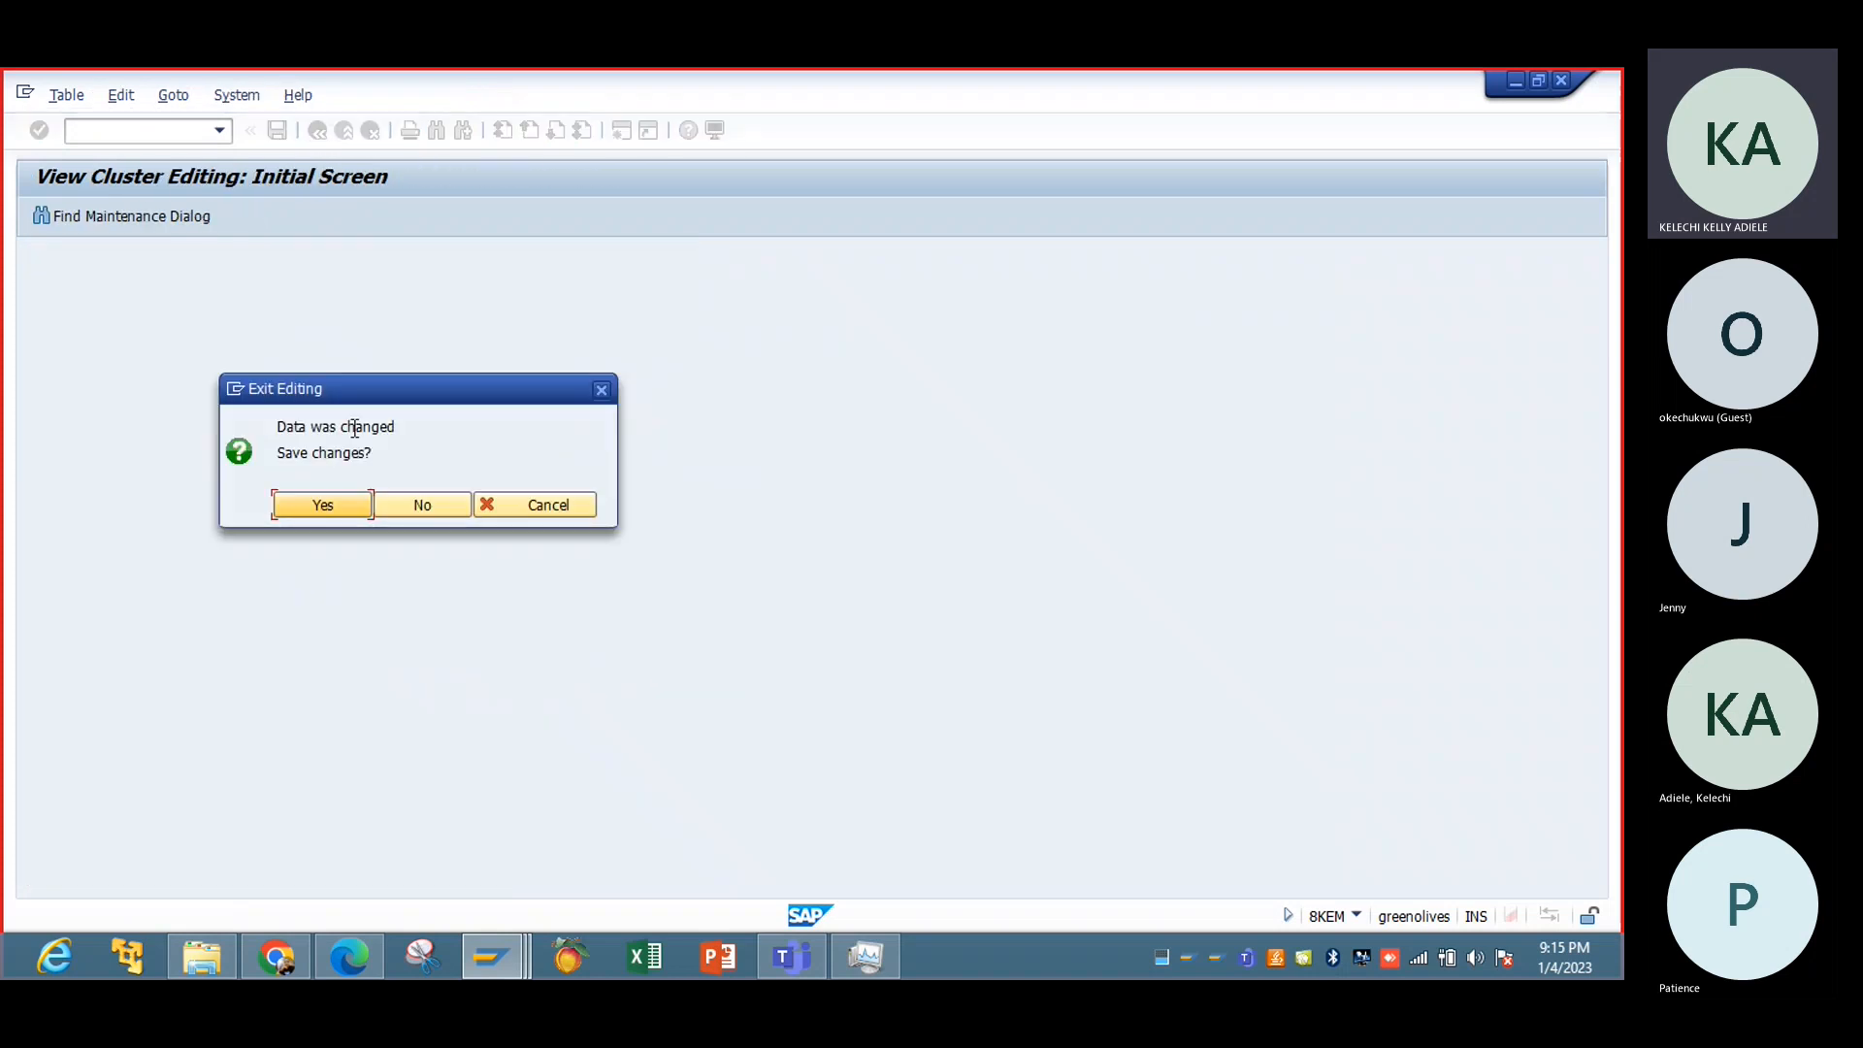
click(394, 502)
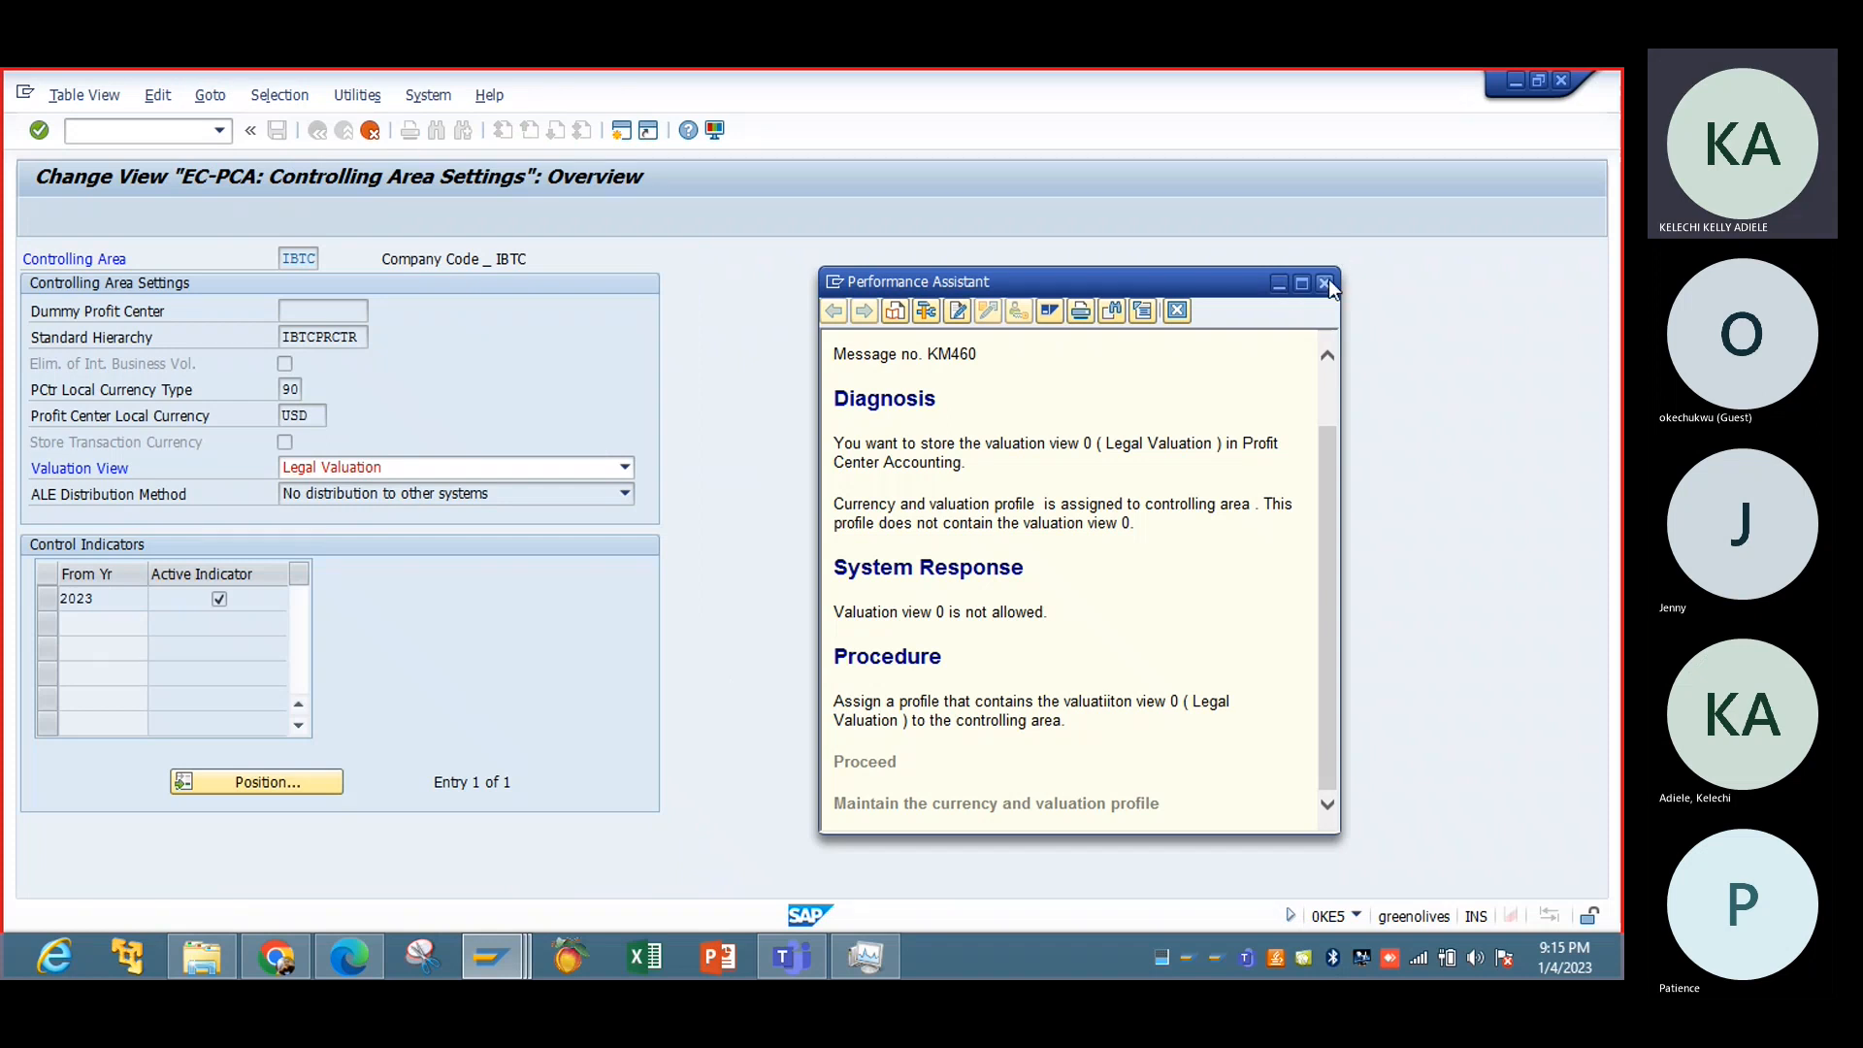
click(1176, 309)
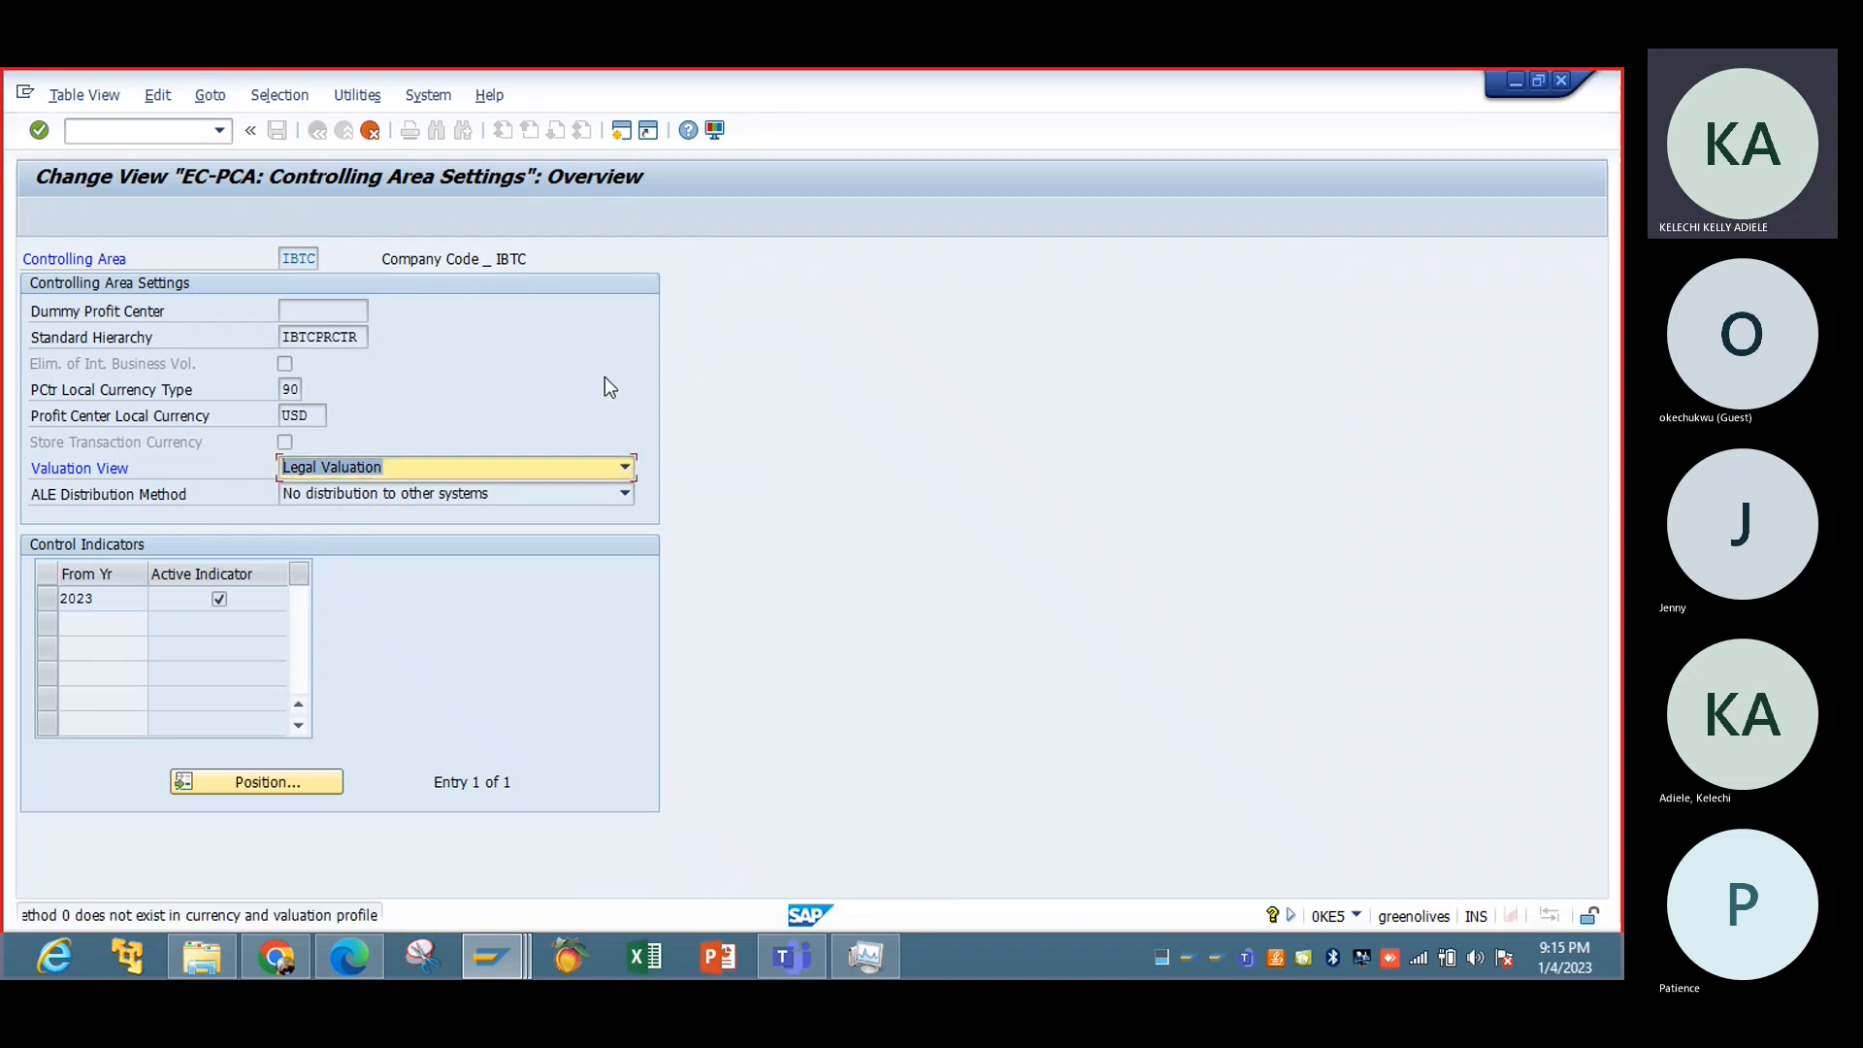
click(372, 132)
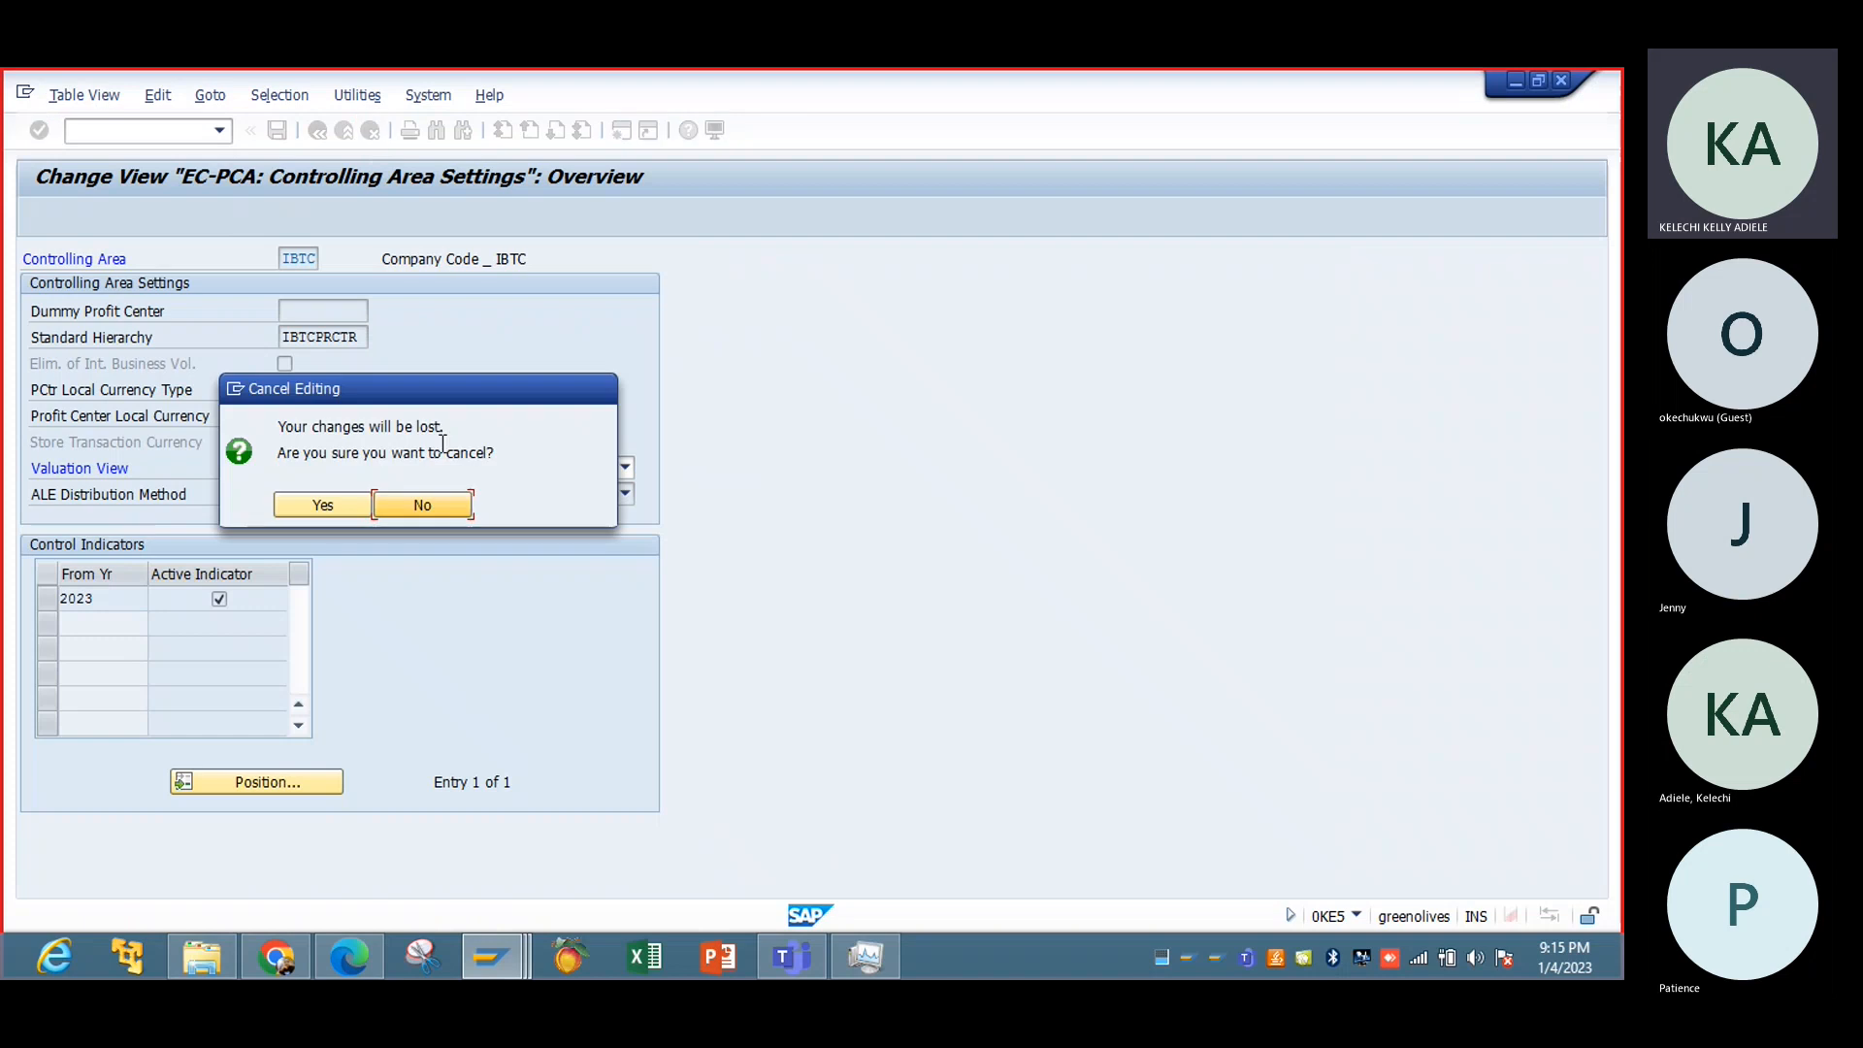
click(352, 505)
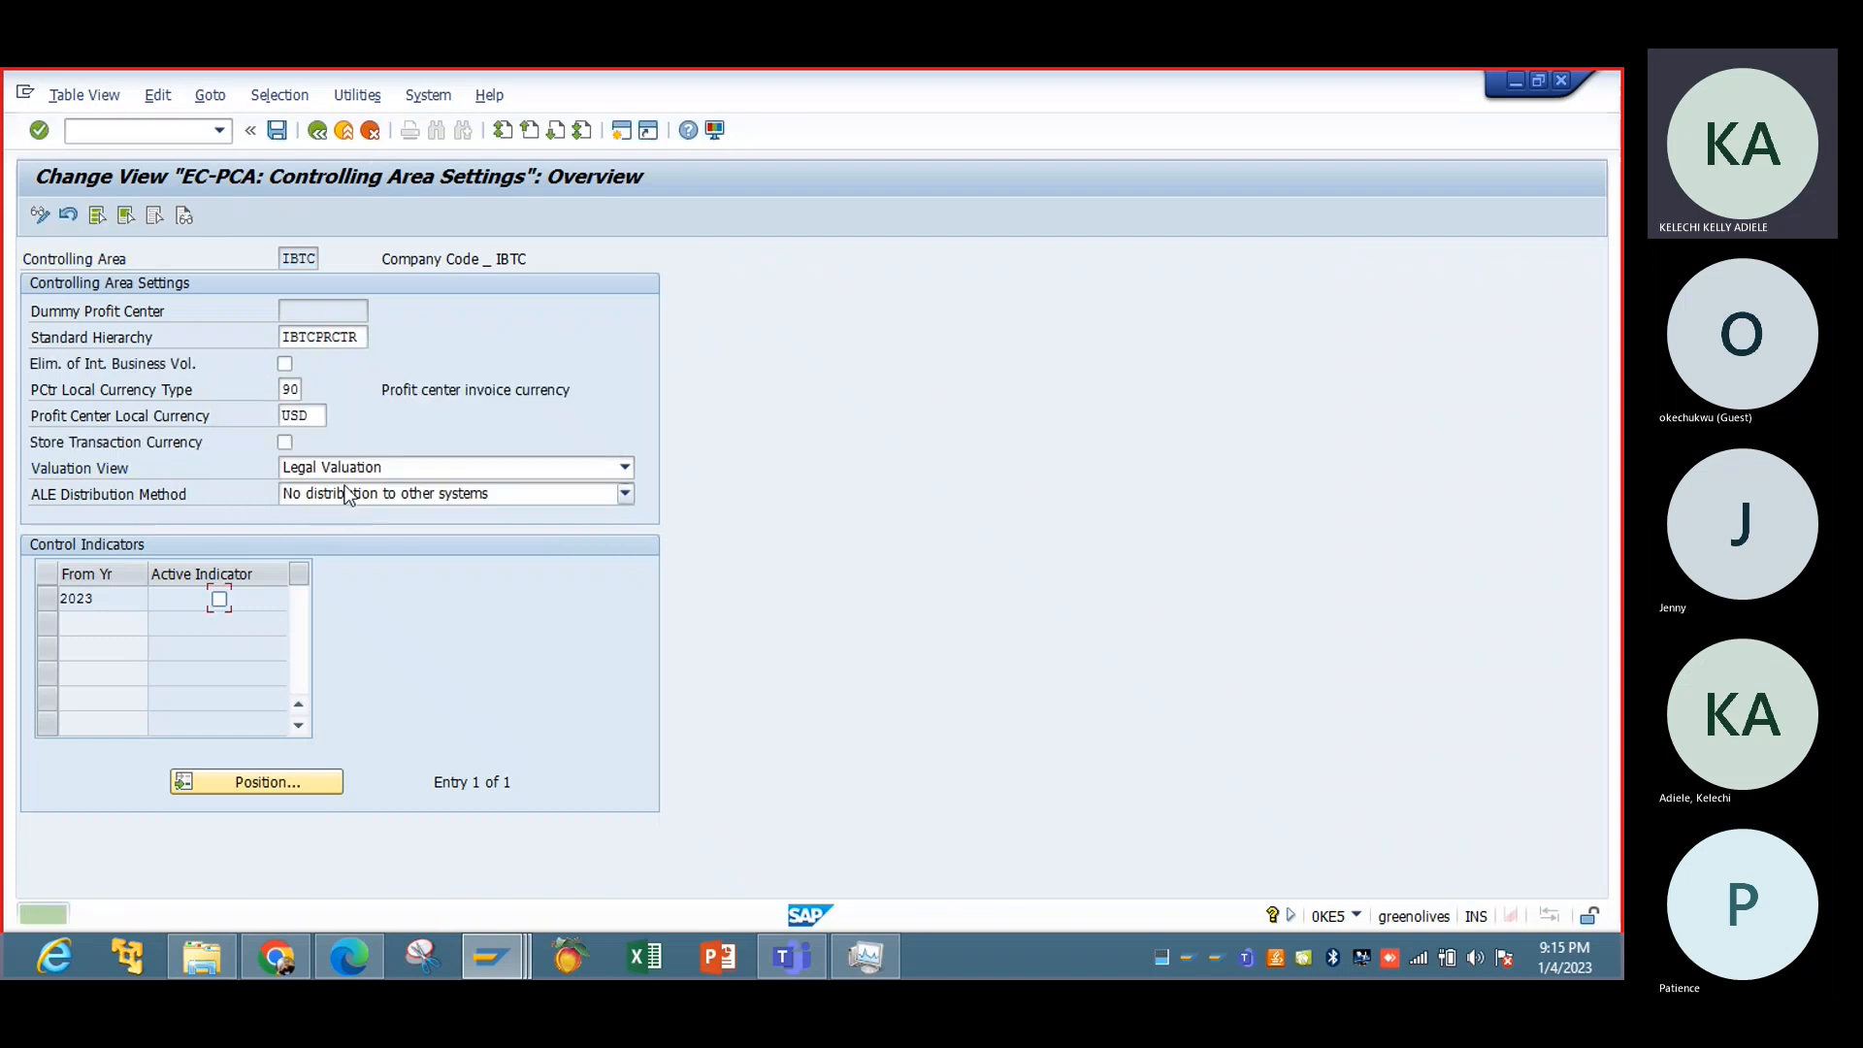
Step: Set the profit center local currency type to 20, Controlling area currency
click(302, 386)
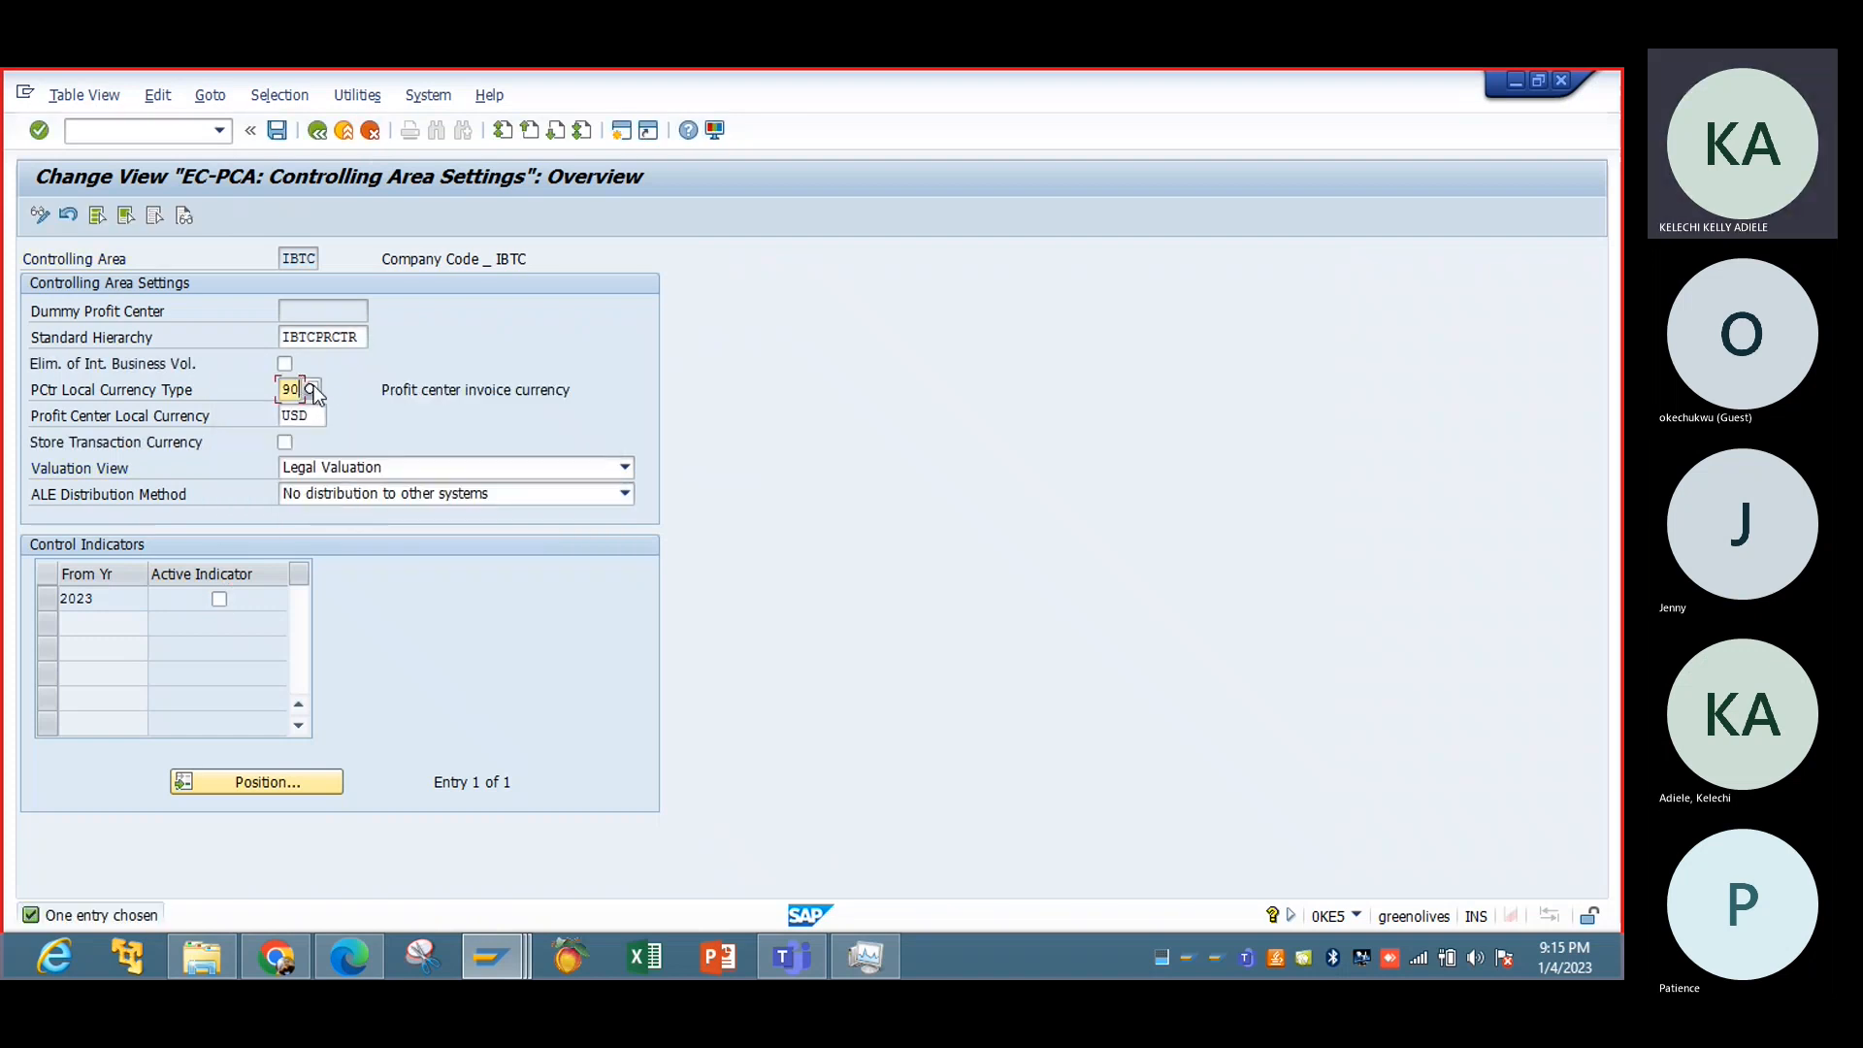
click(316, 389)
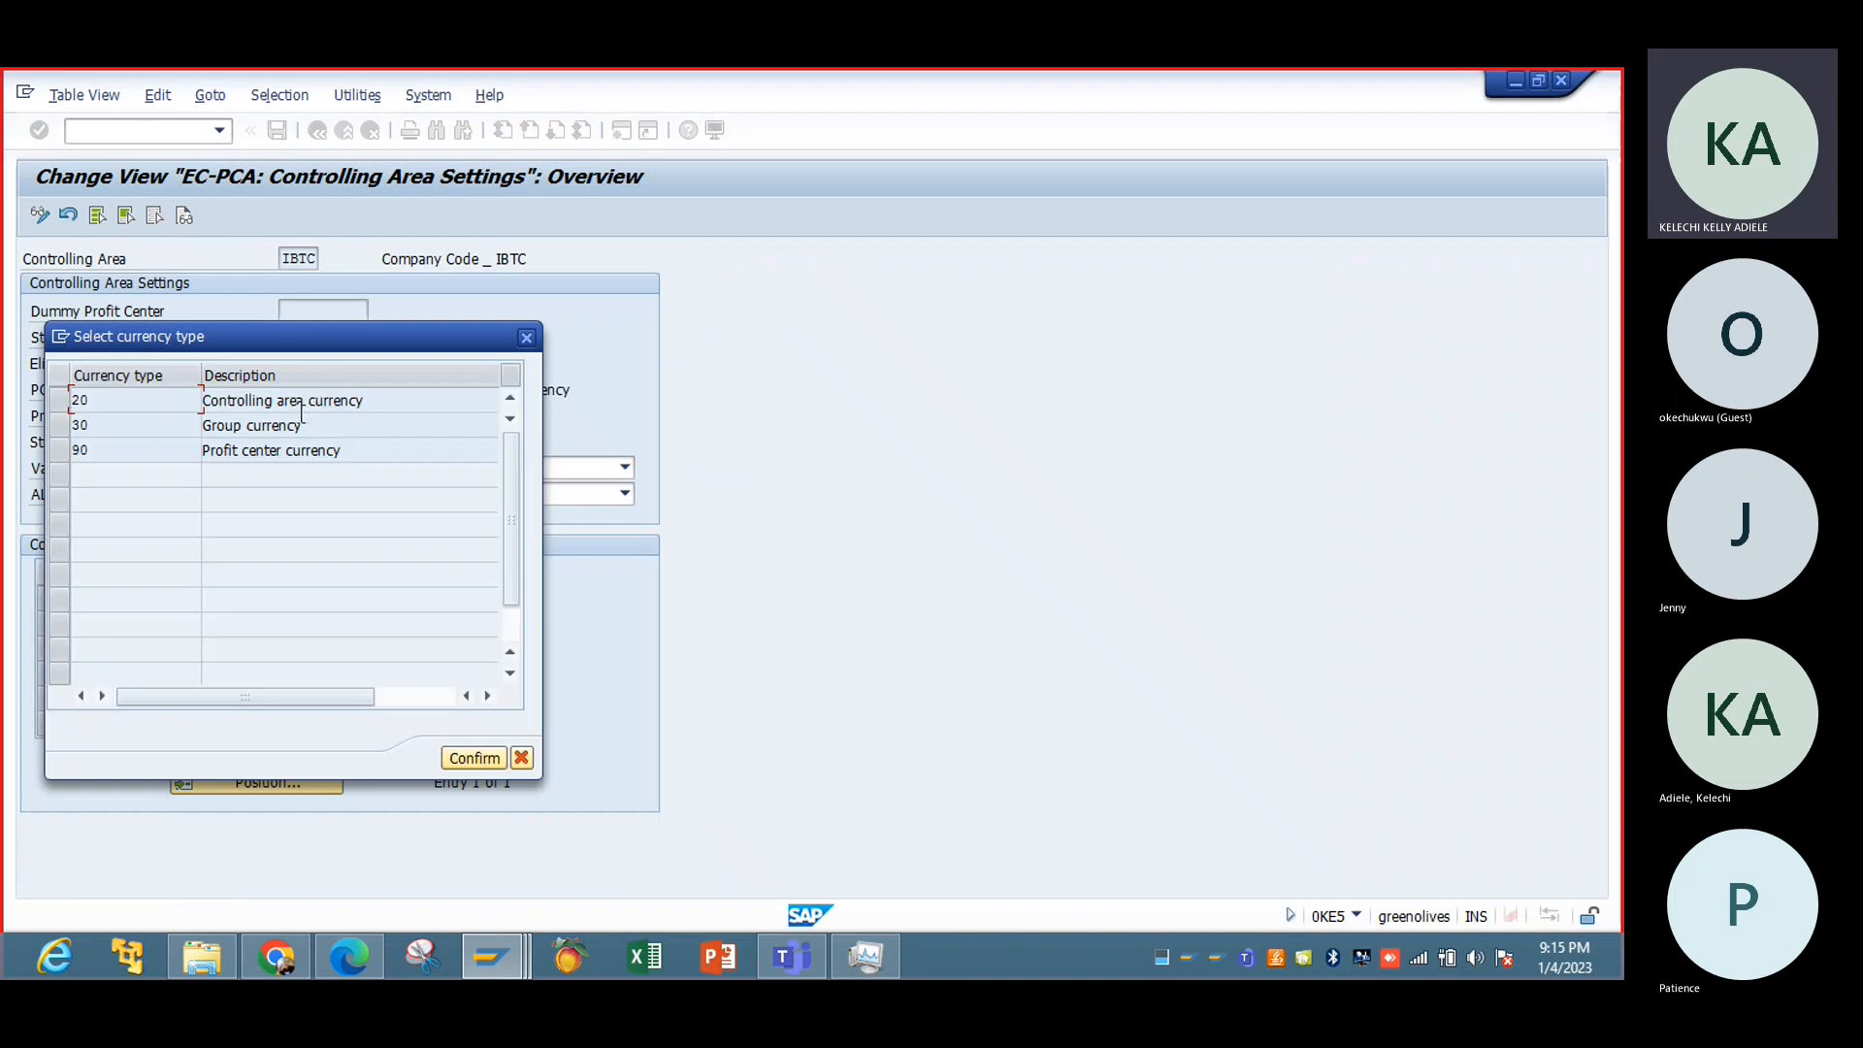
click(299, 400)
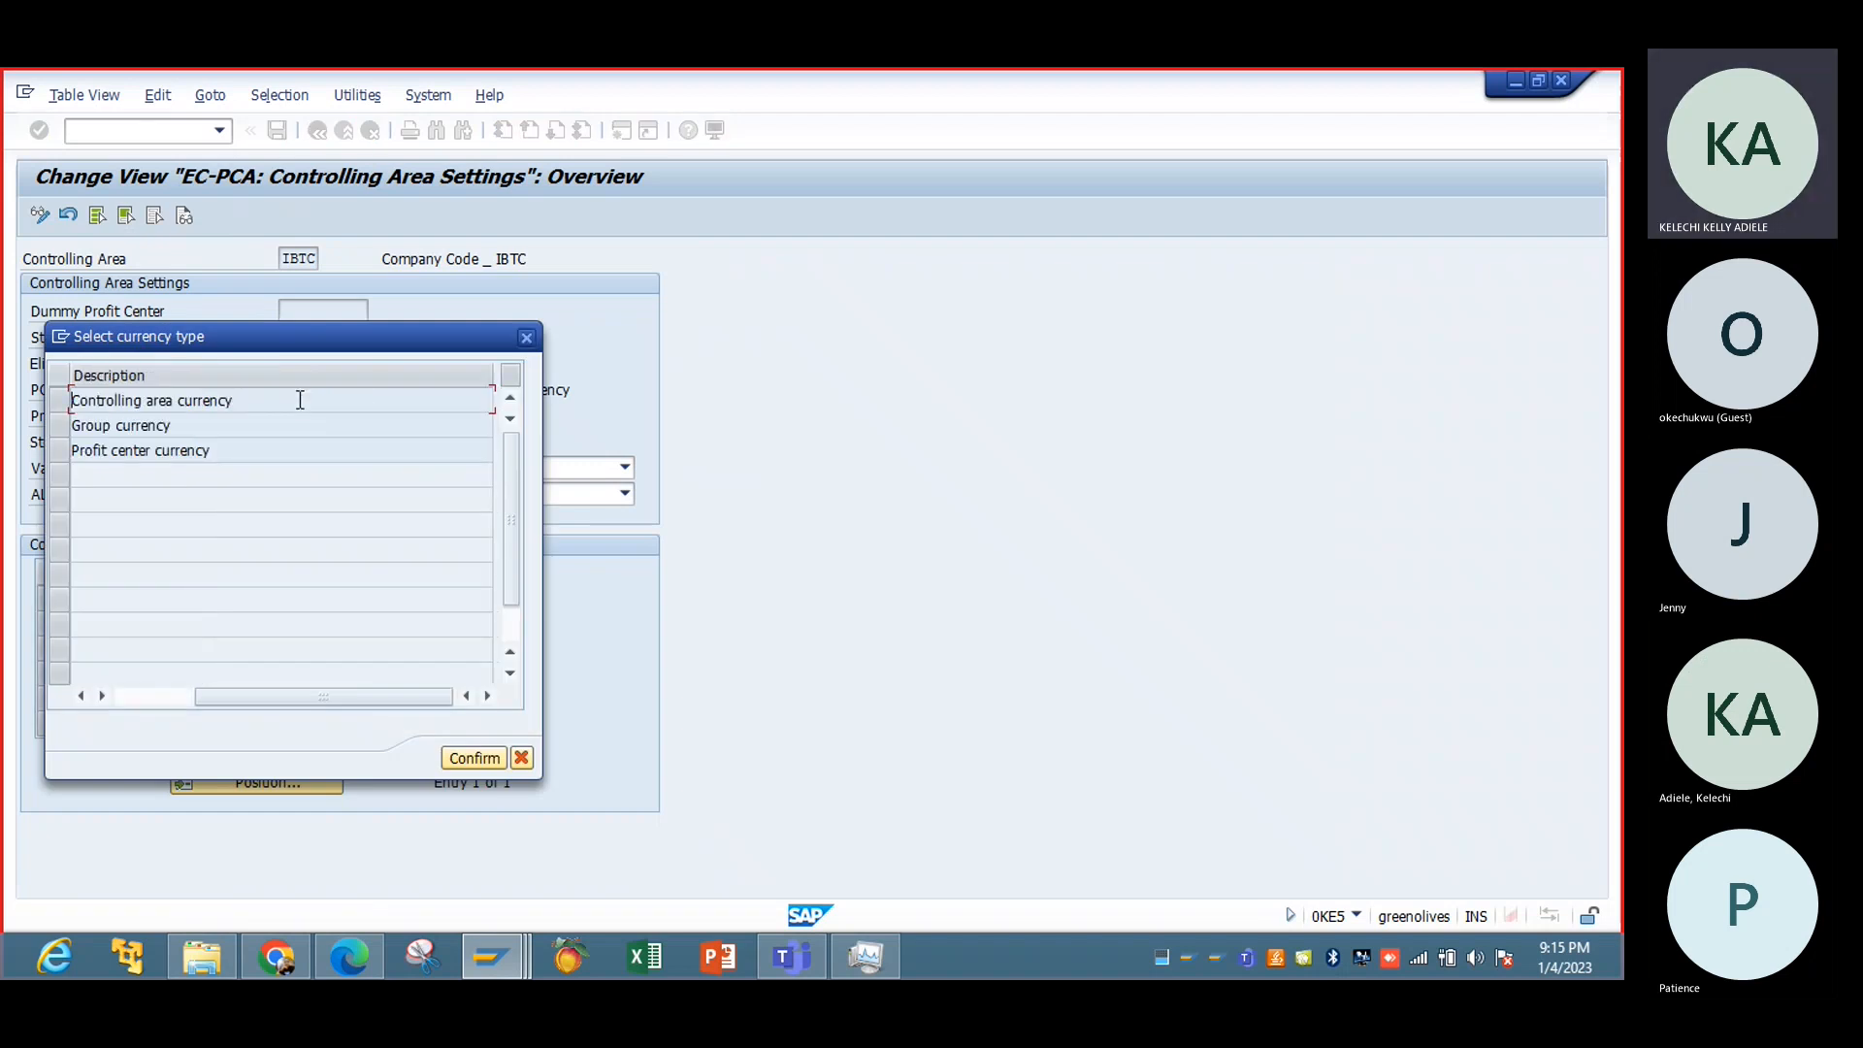
click(479, 764)
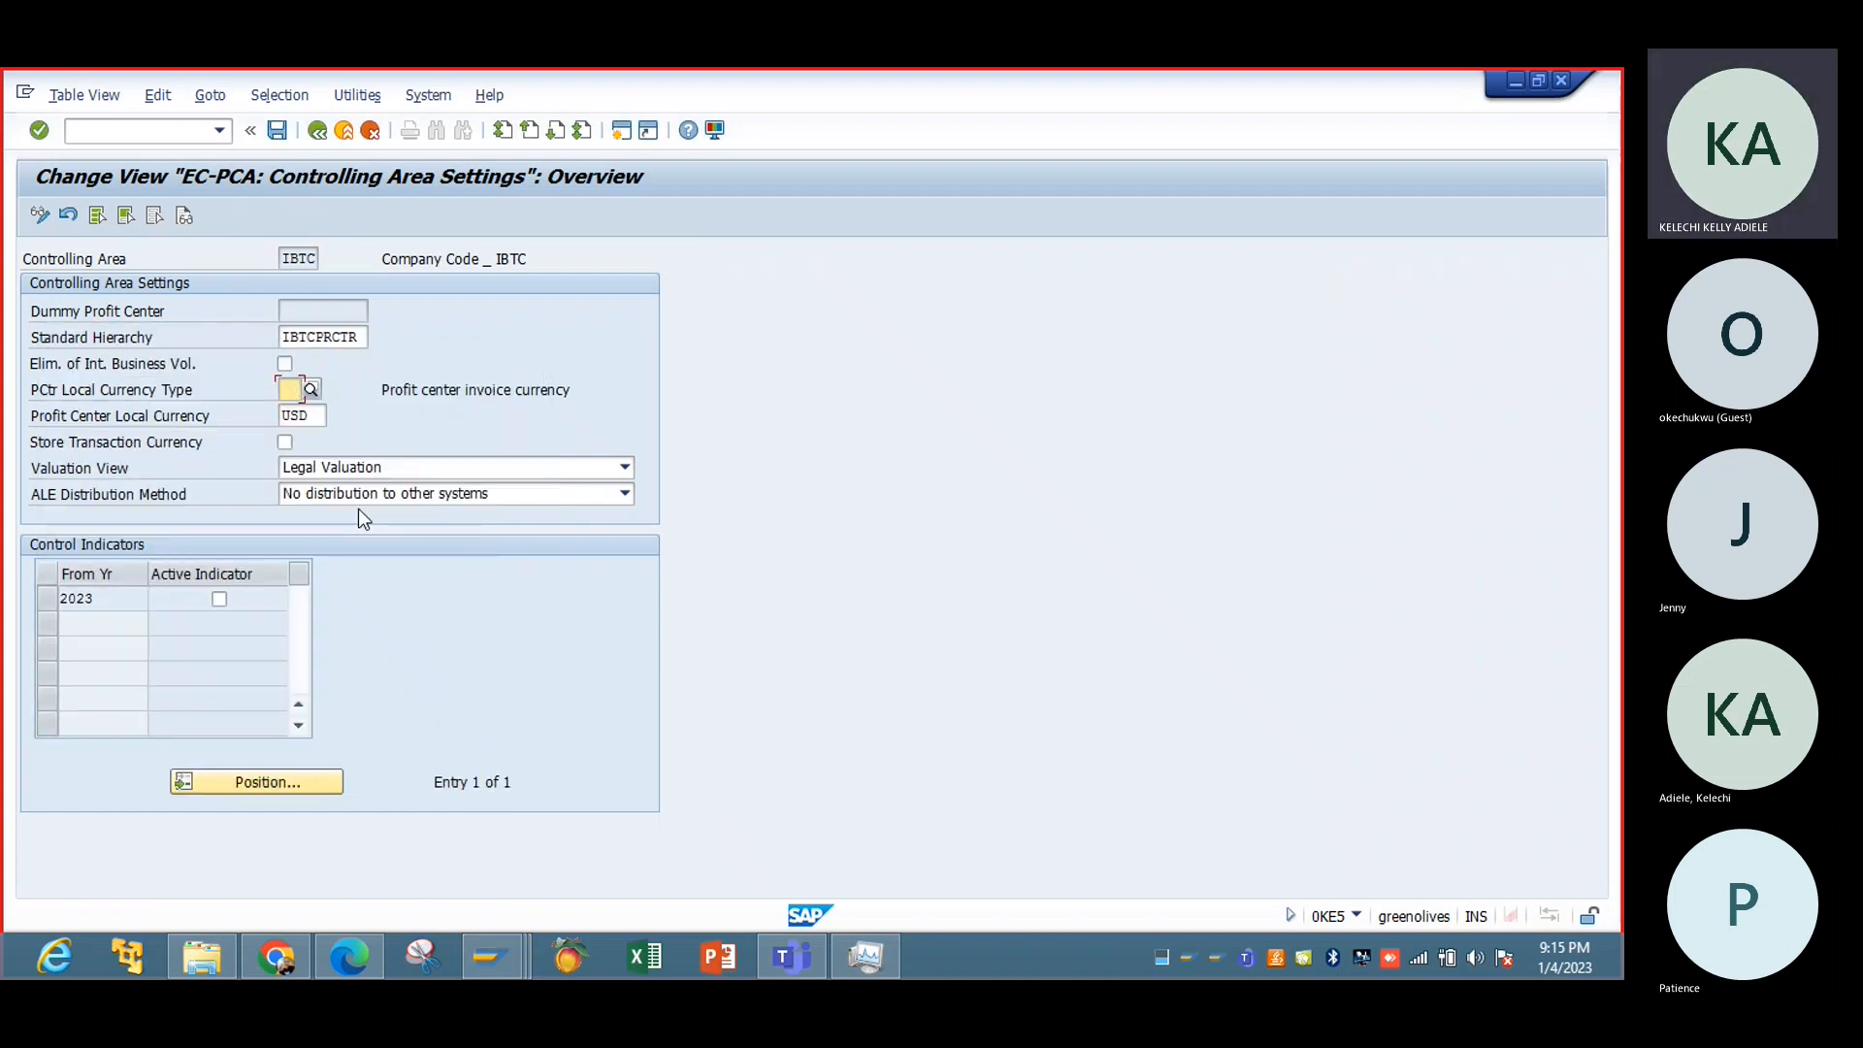
click(311, 389)
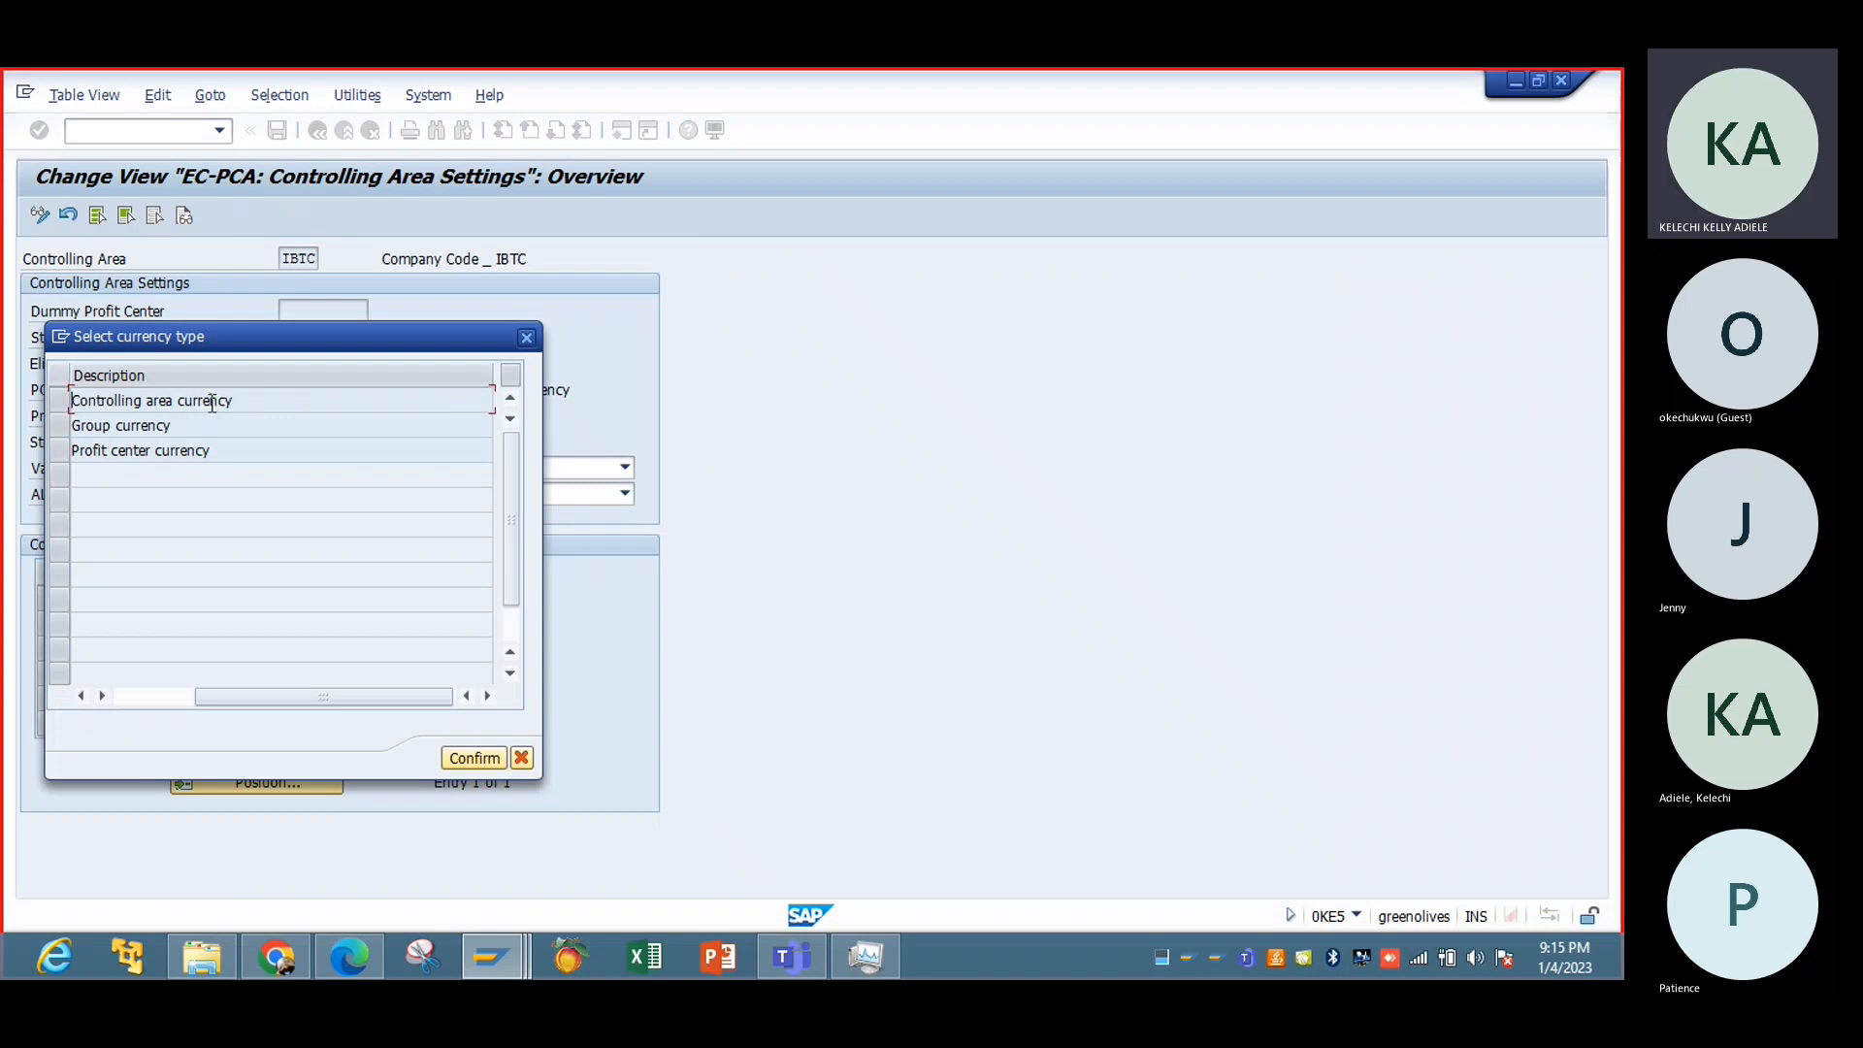
drag(256, 693, 126, 694)
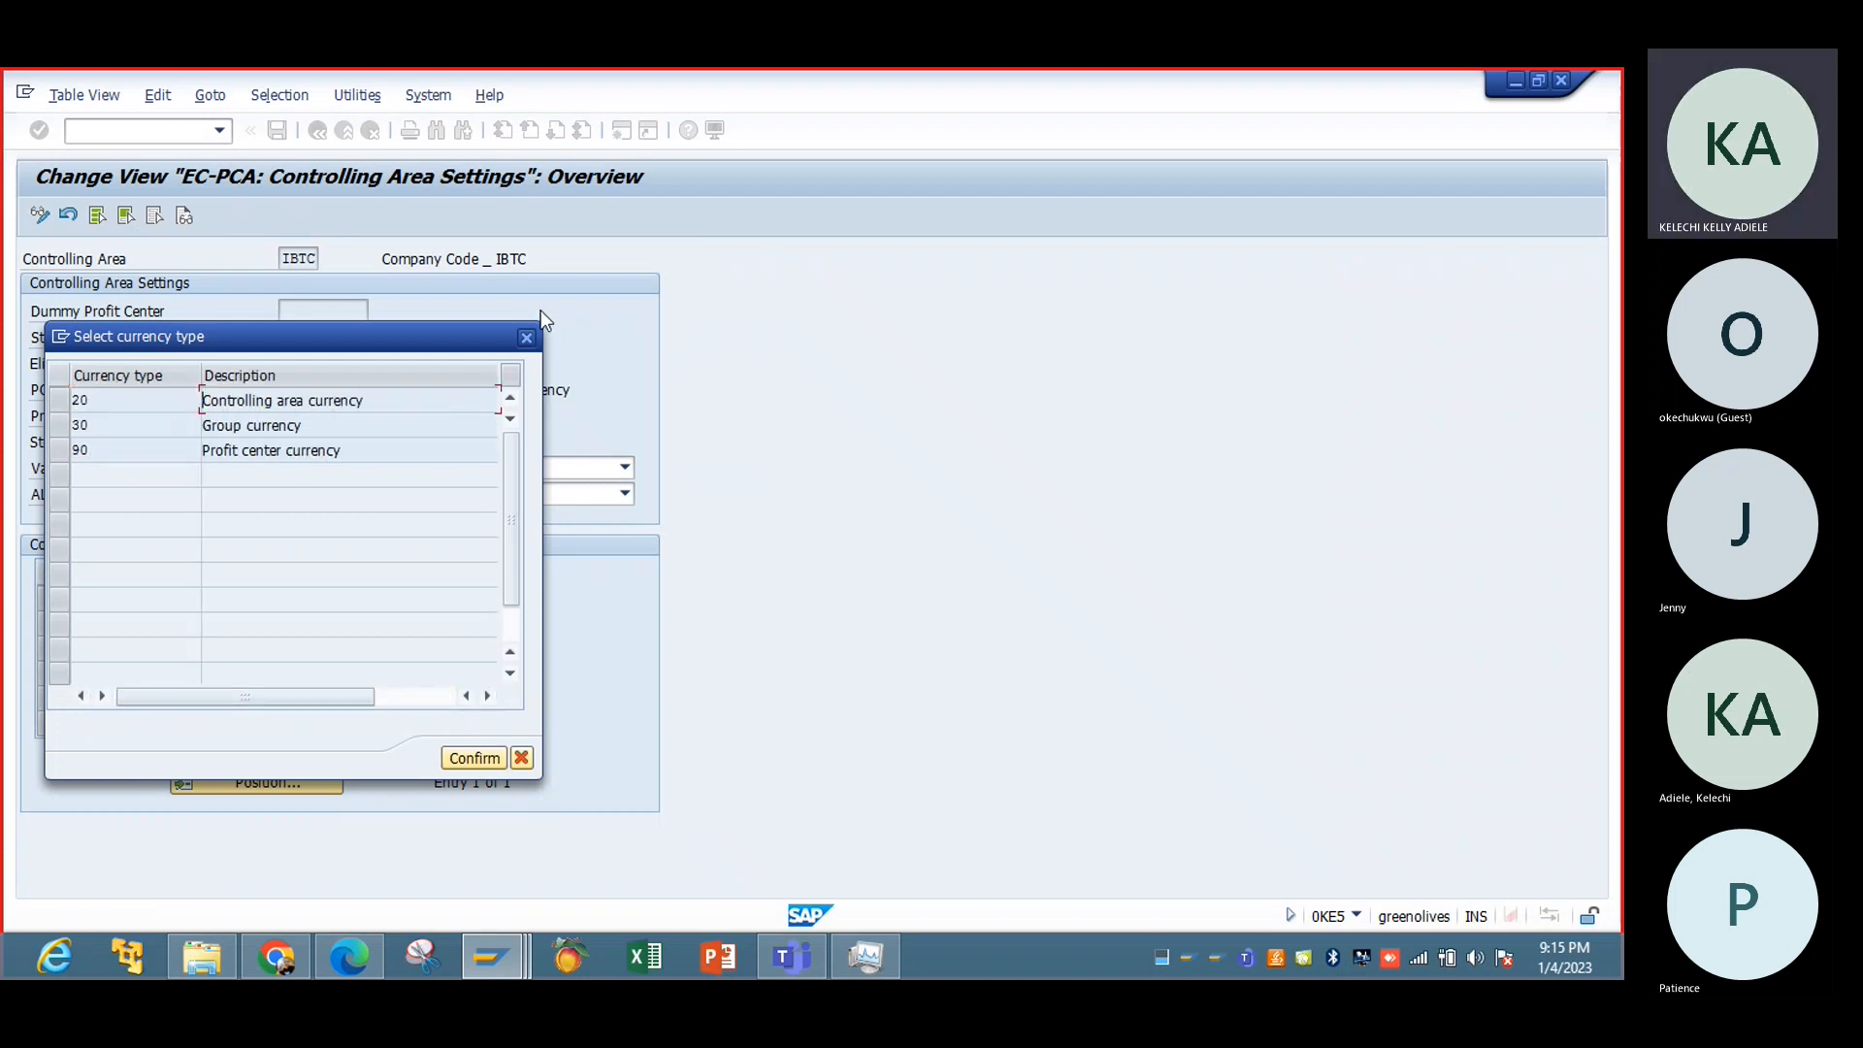
click(525, 336)
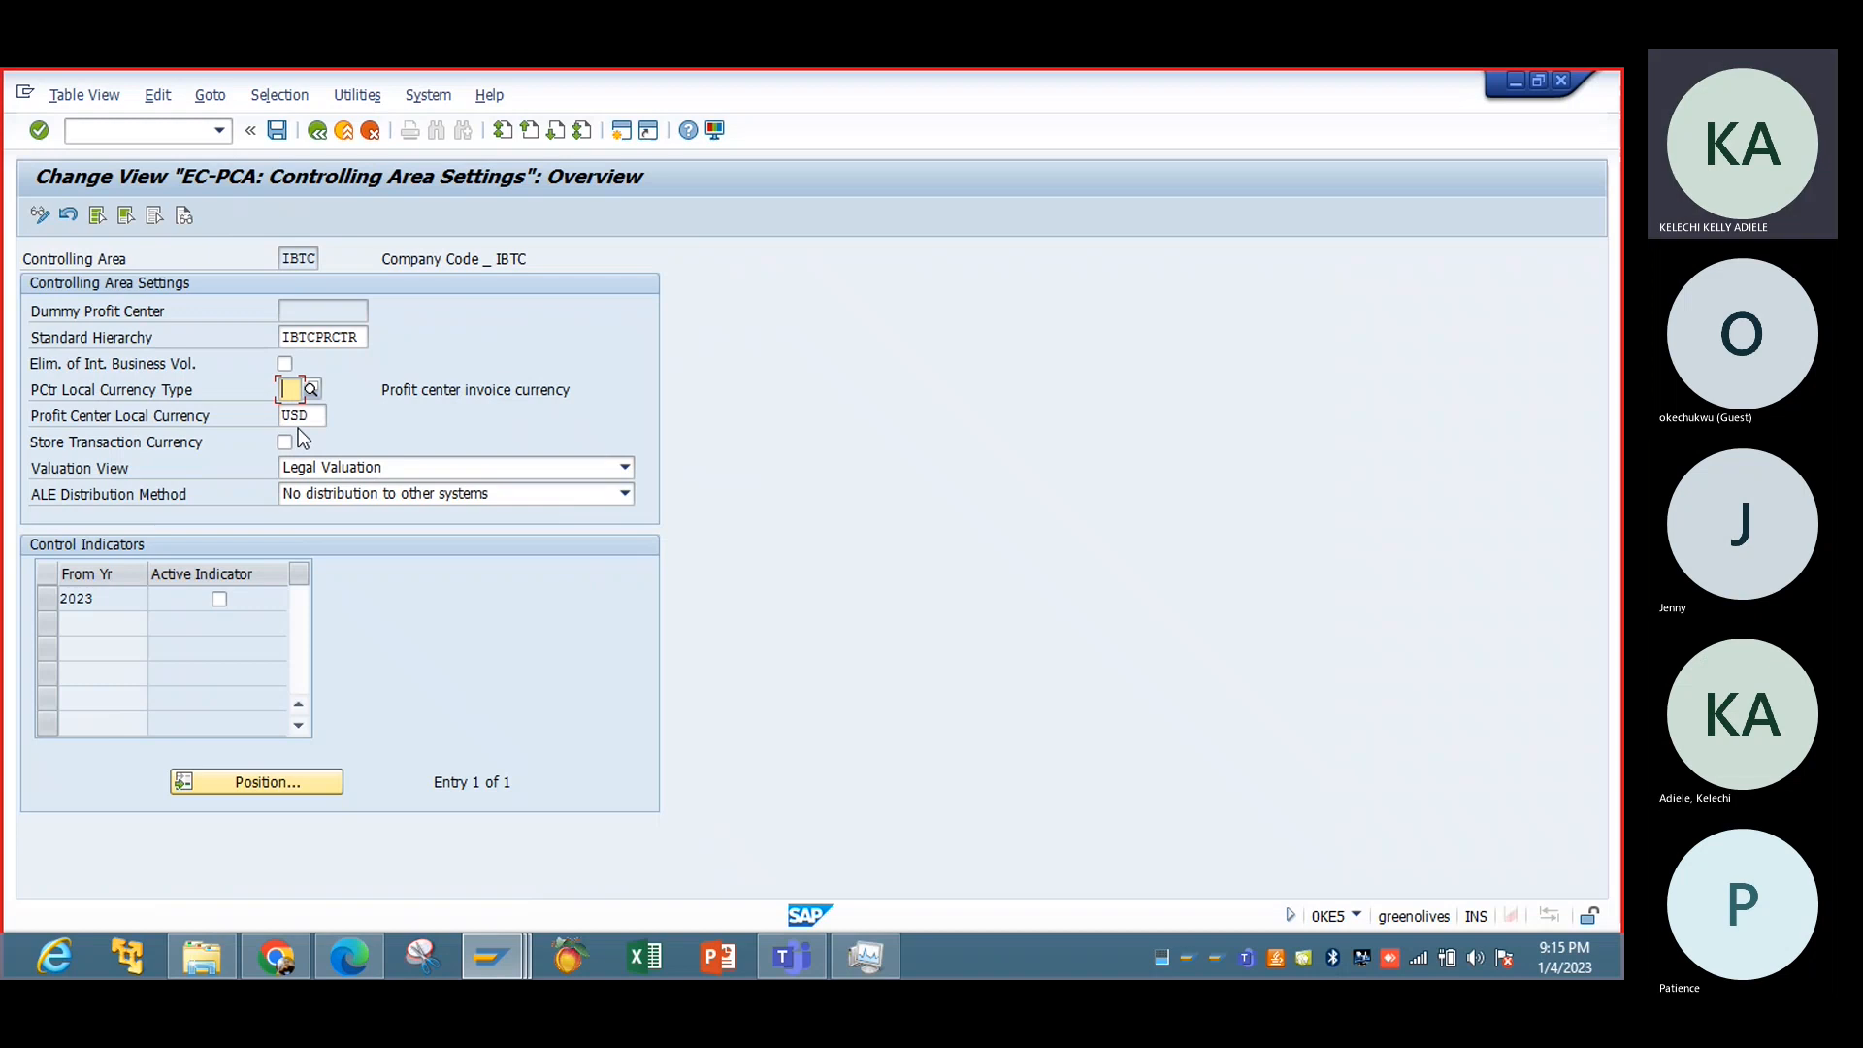
text(20)
key(Return)
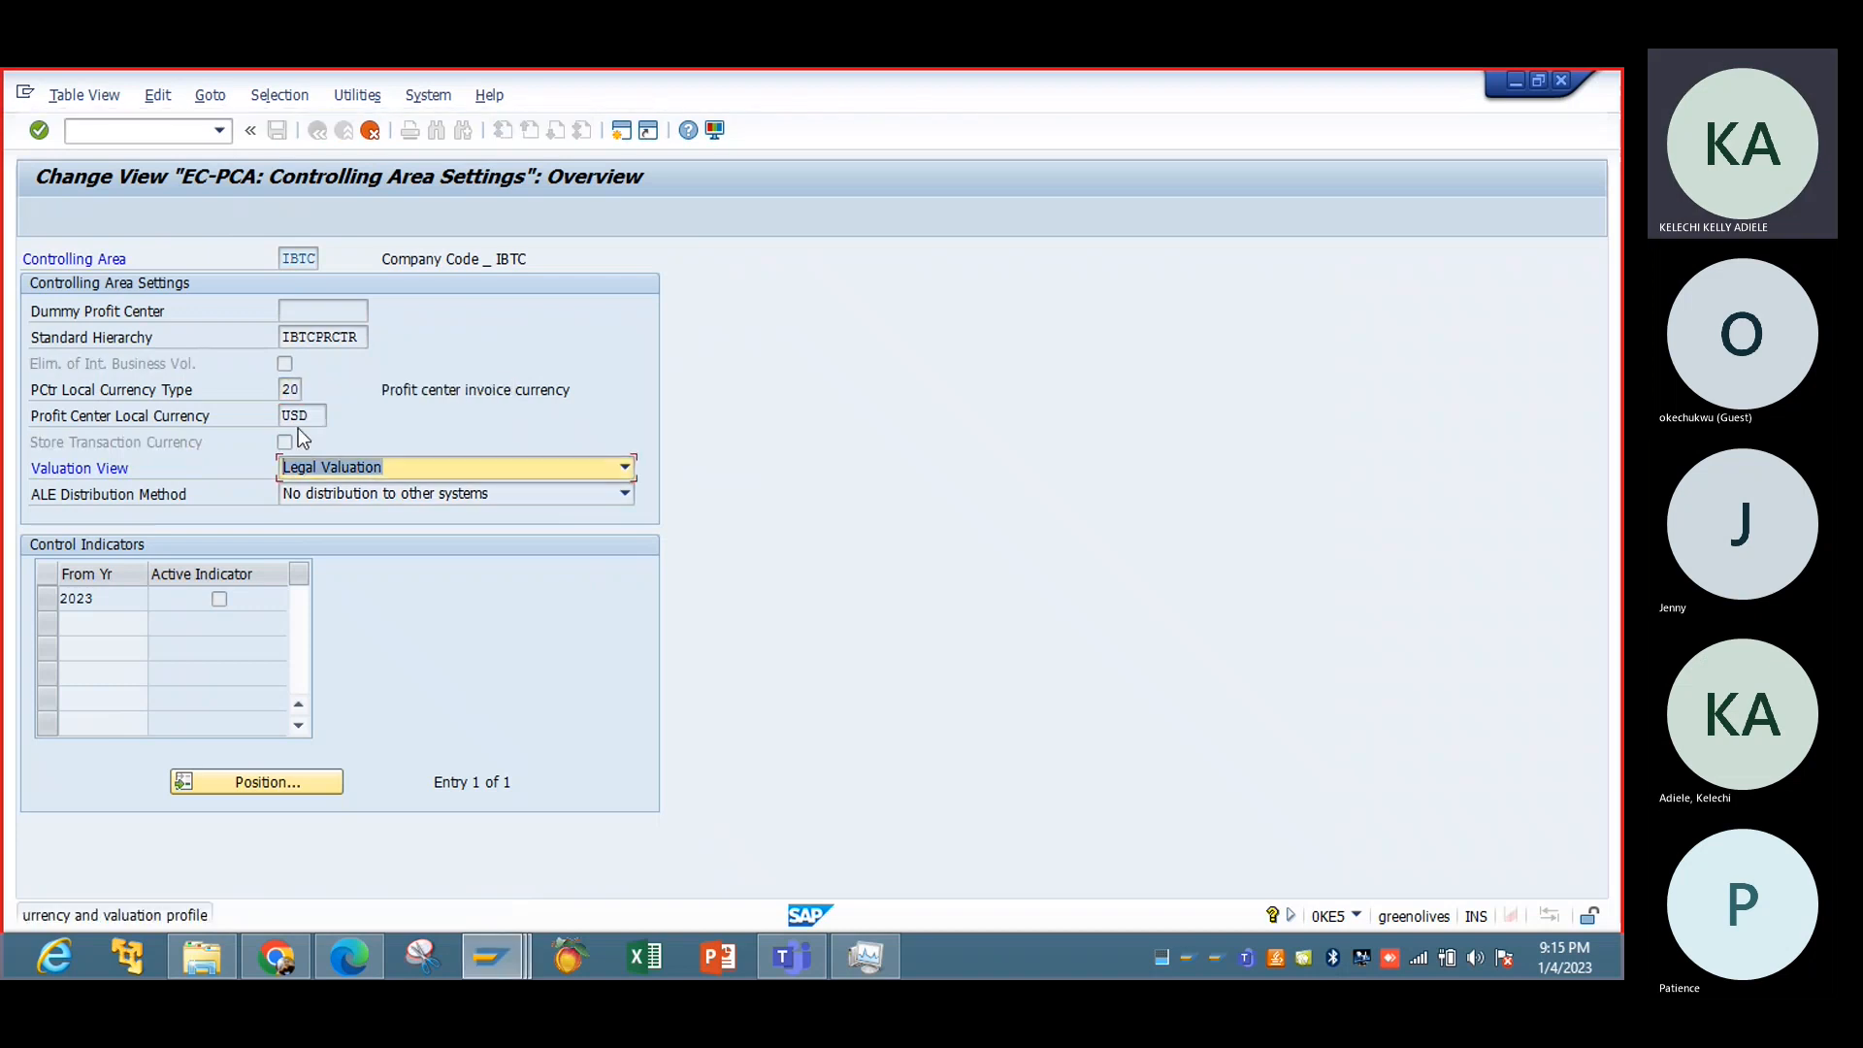
Step: Open the currency and valuation profile maintenance from the help of the valuation method error
click(380, 921)
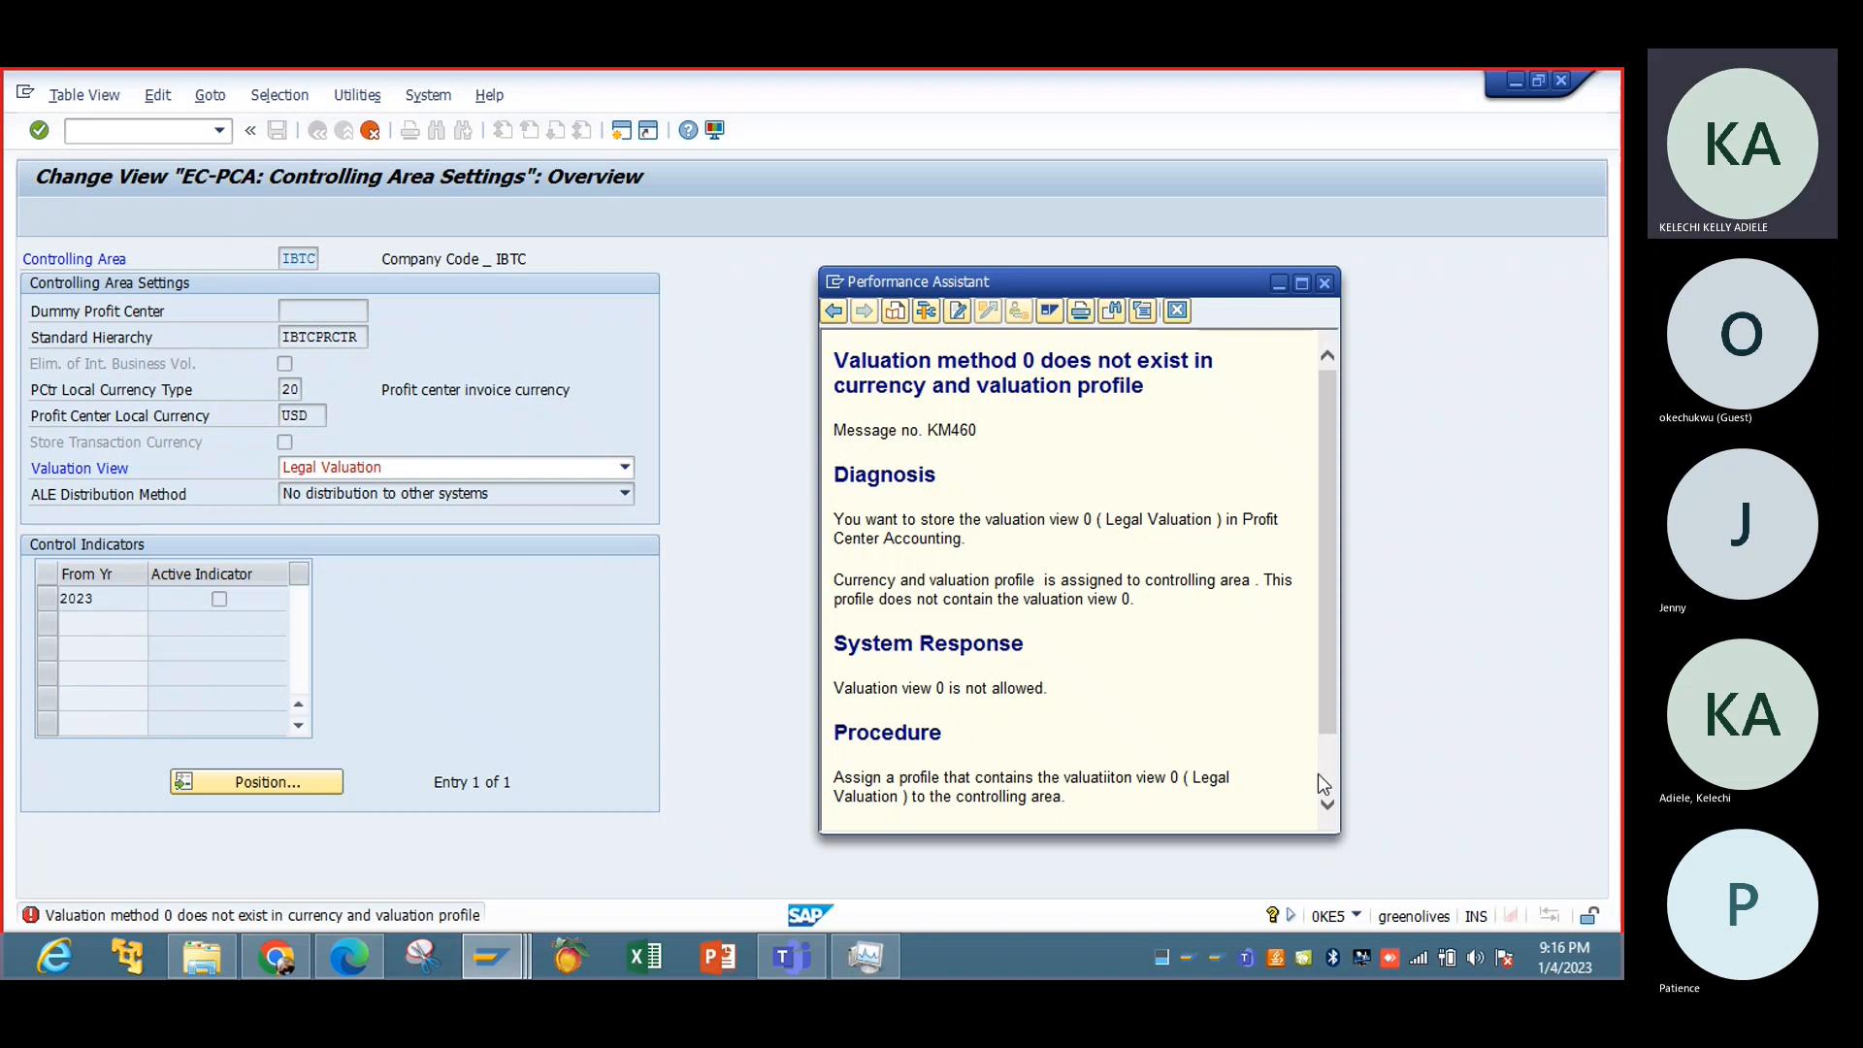
scroll(1317, 774, down, 1)
click(1055, 806)
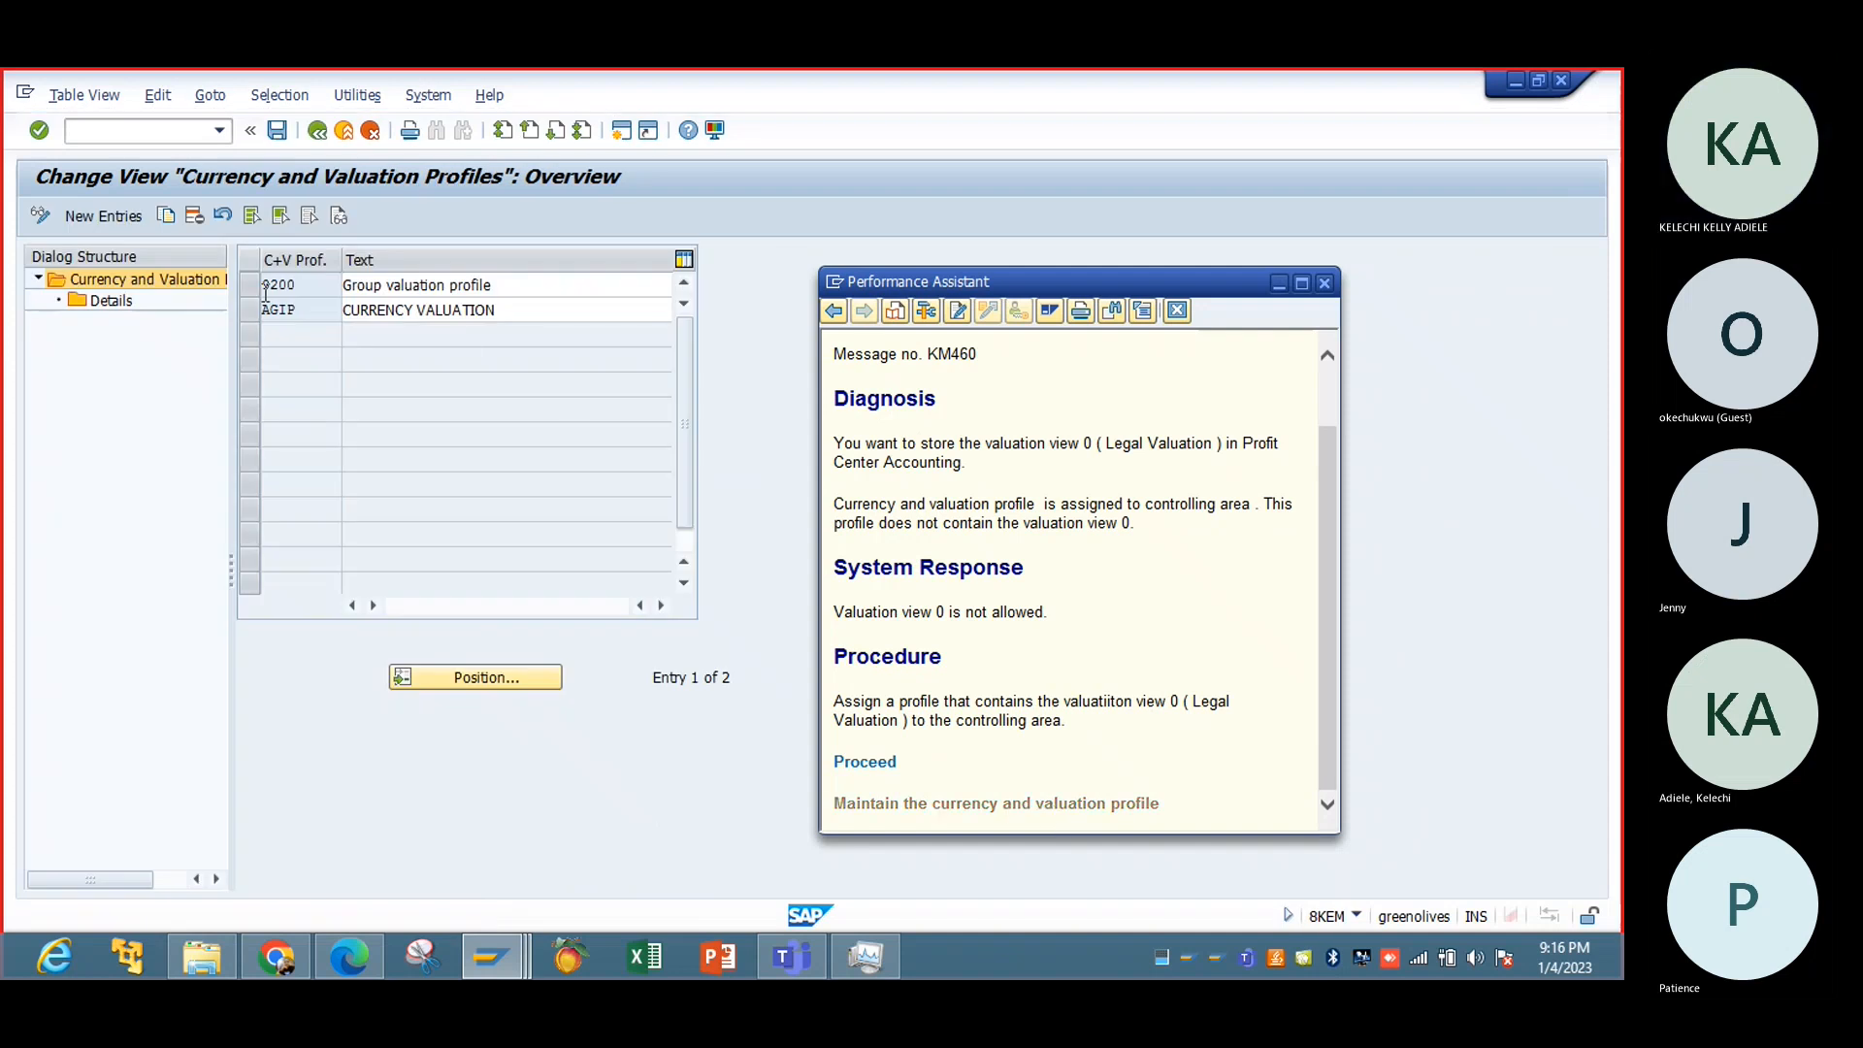
click(99, 214)
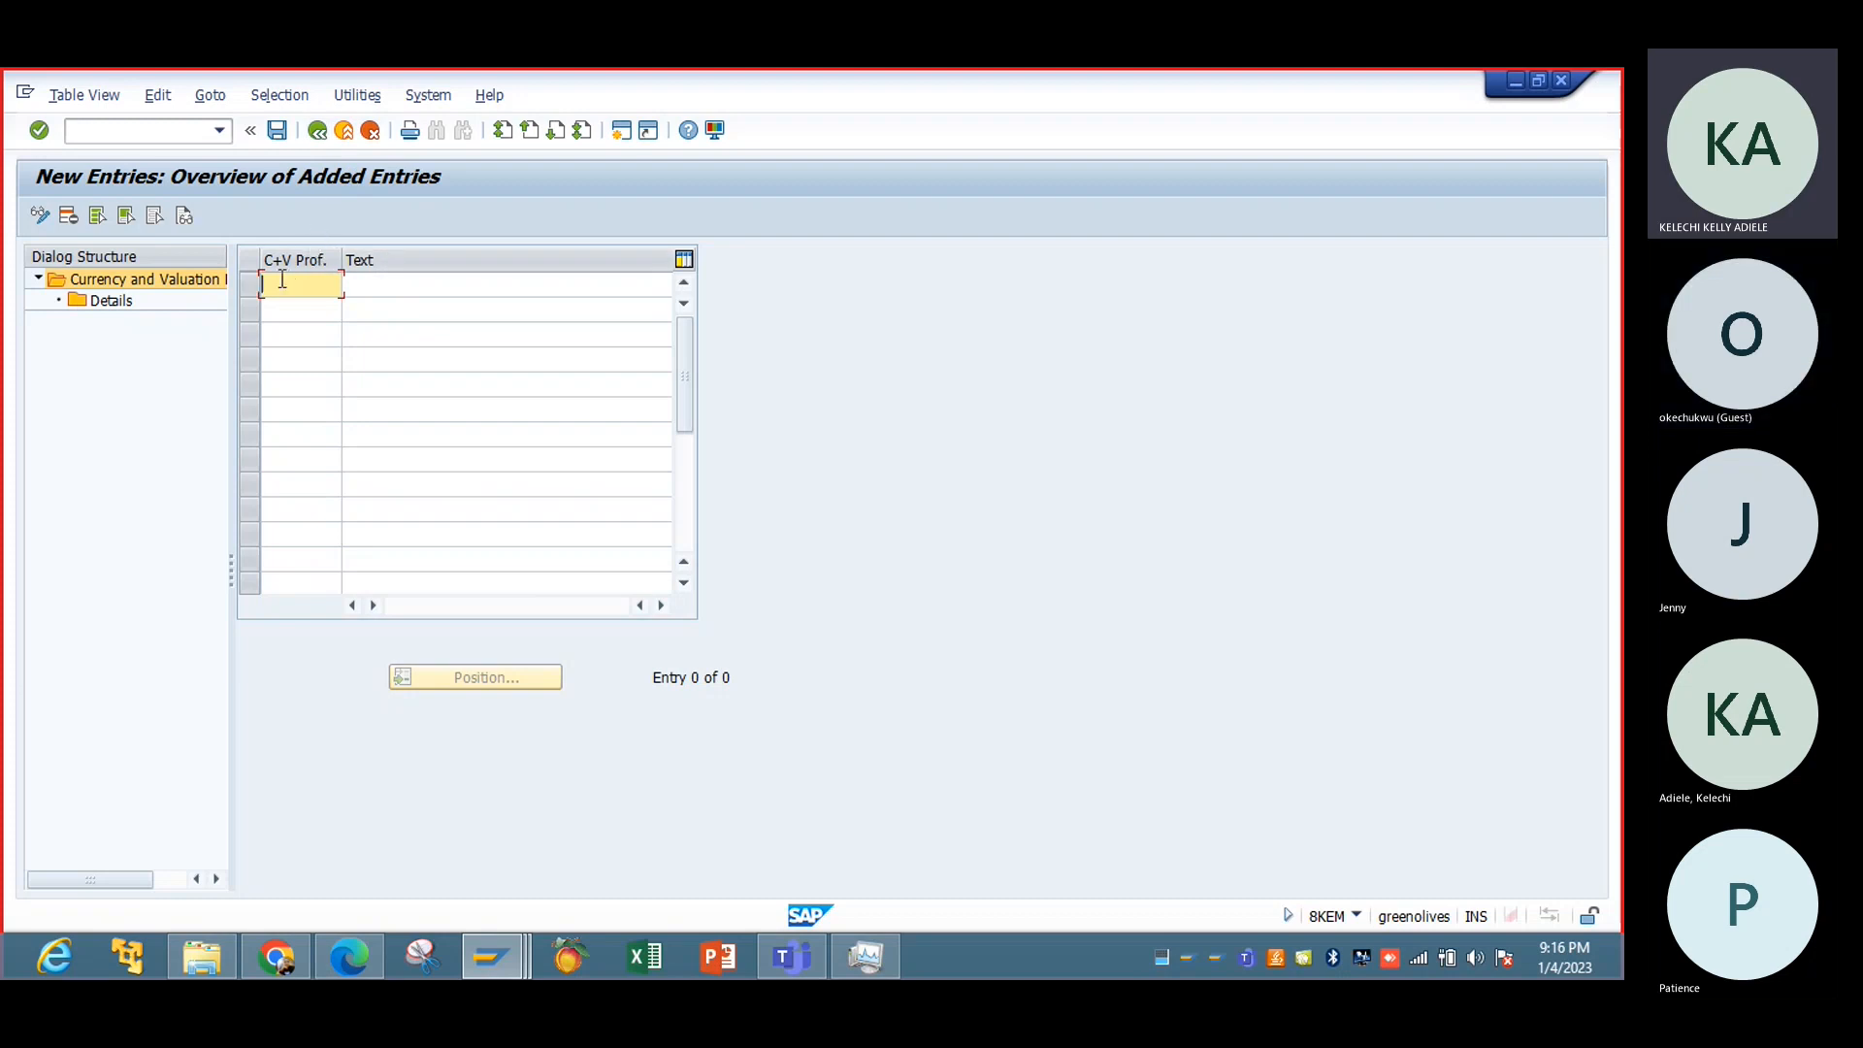
click(317, 130)
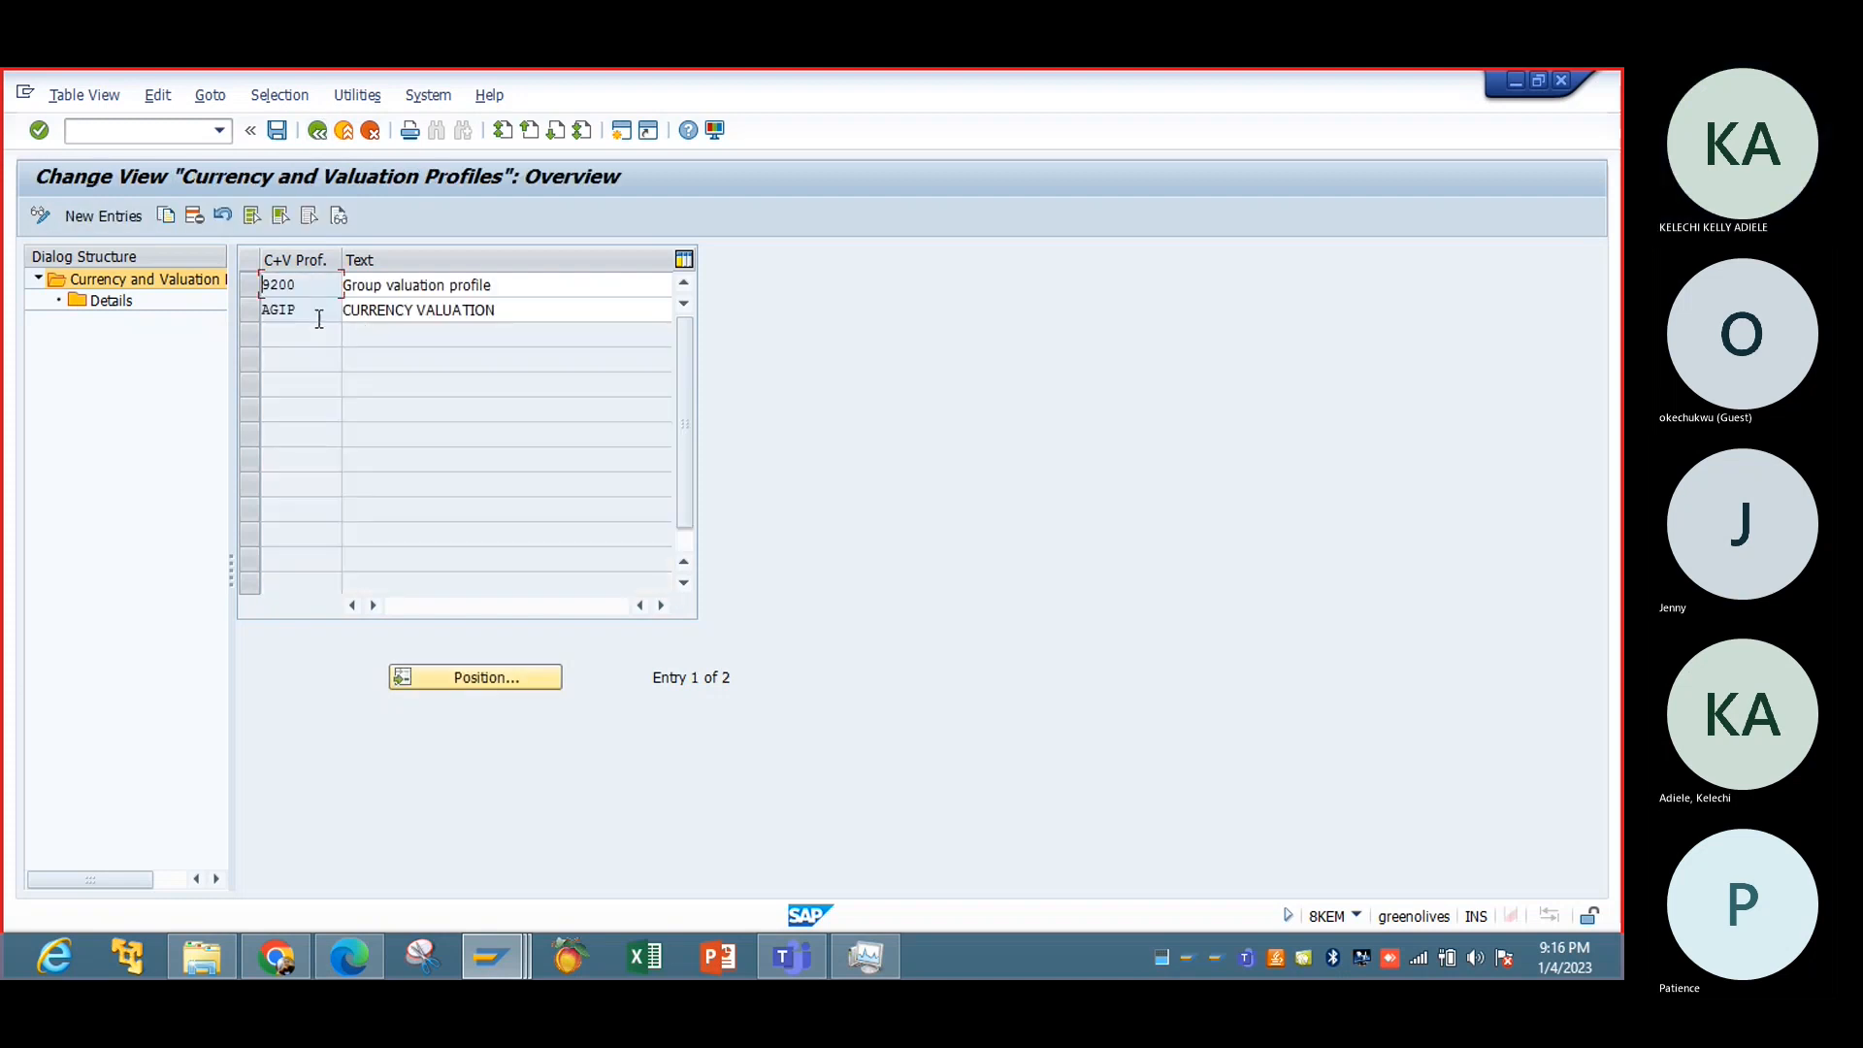
Step: Add a new currency and valuation profile IBTC with the text IBTC VAL AREA
click(101, 216)
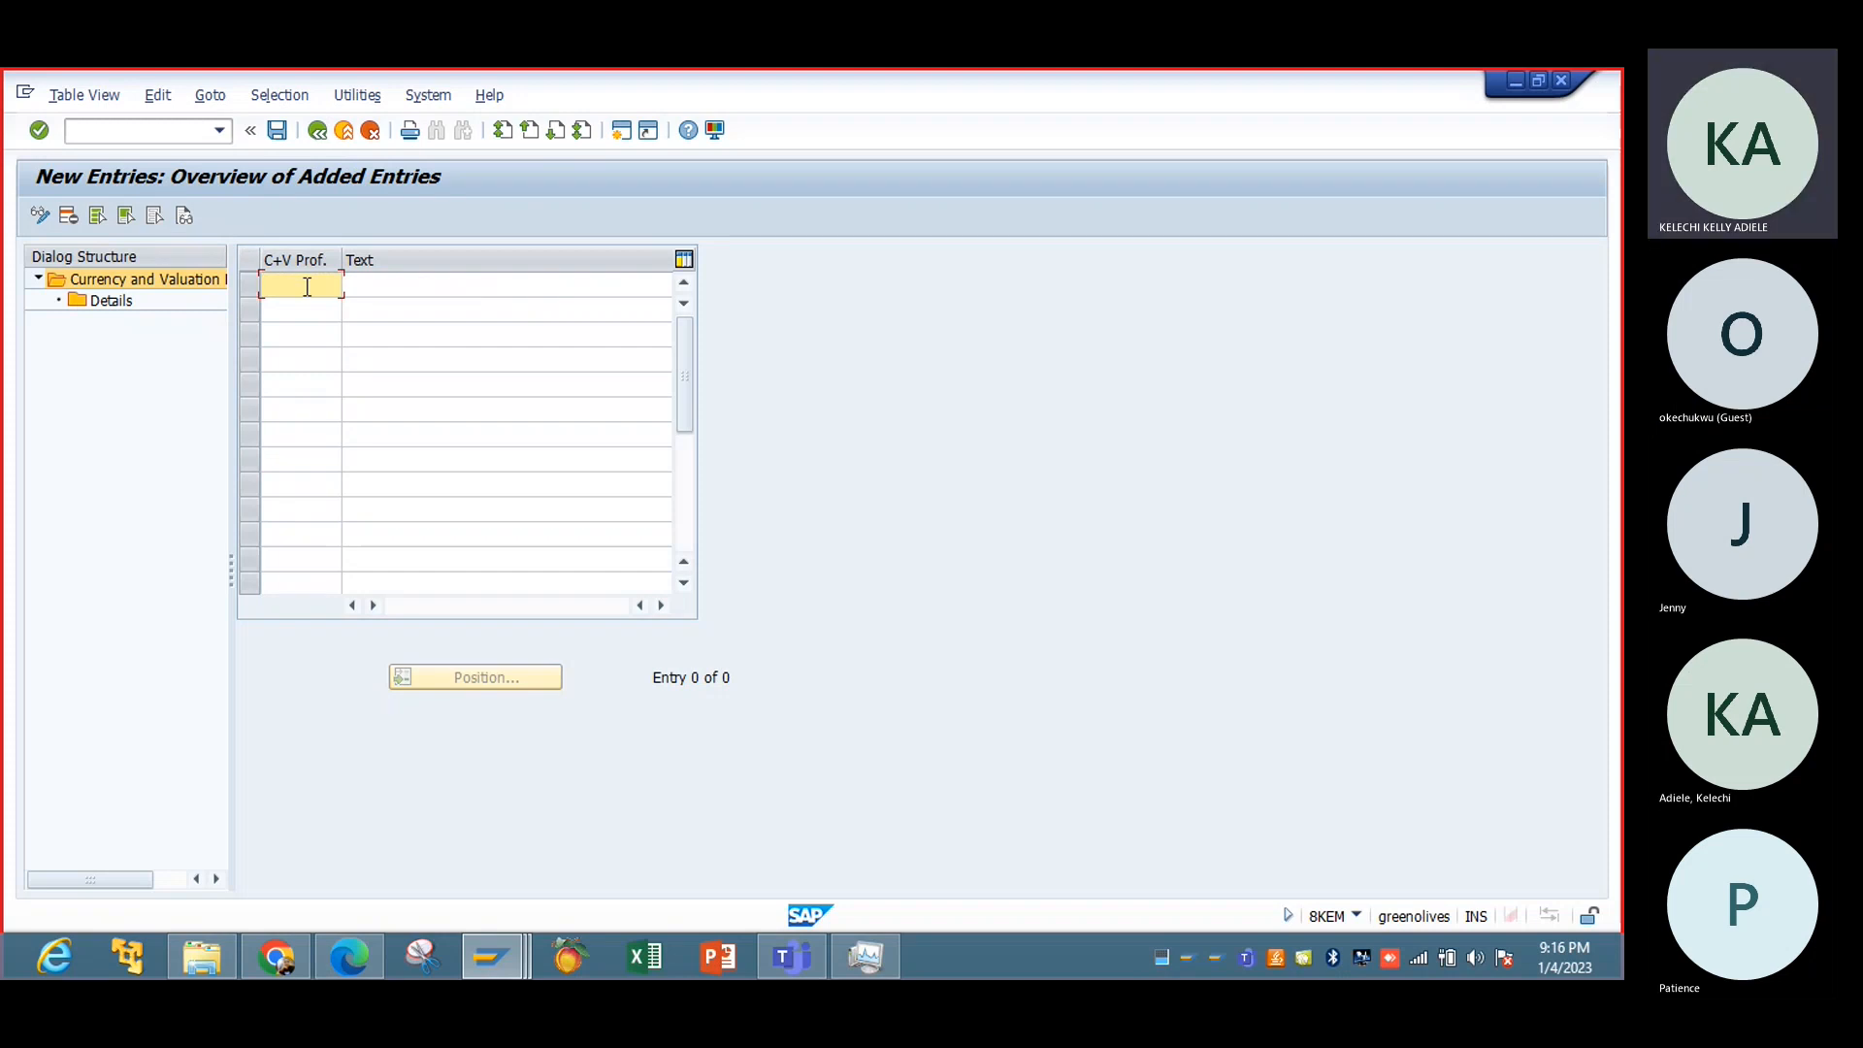
text(IBTC)
key(Tab)
text(IBTC)
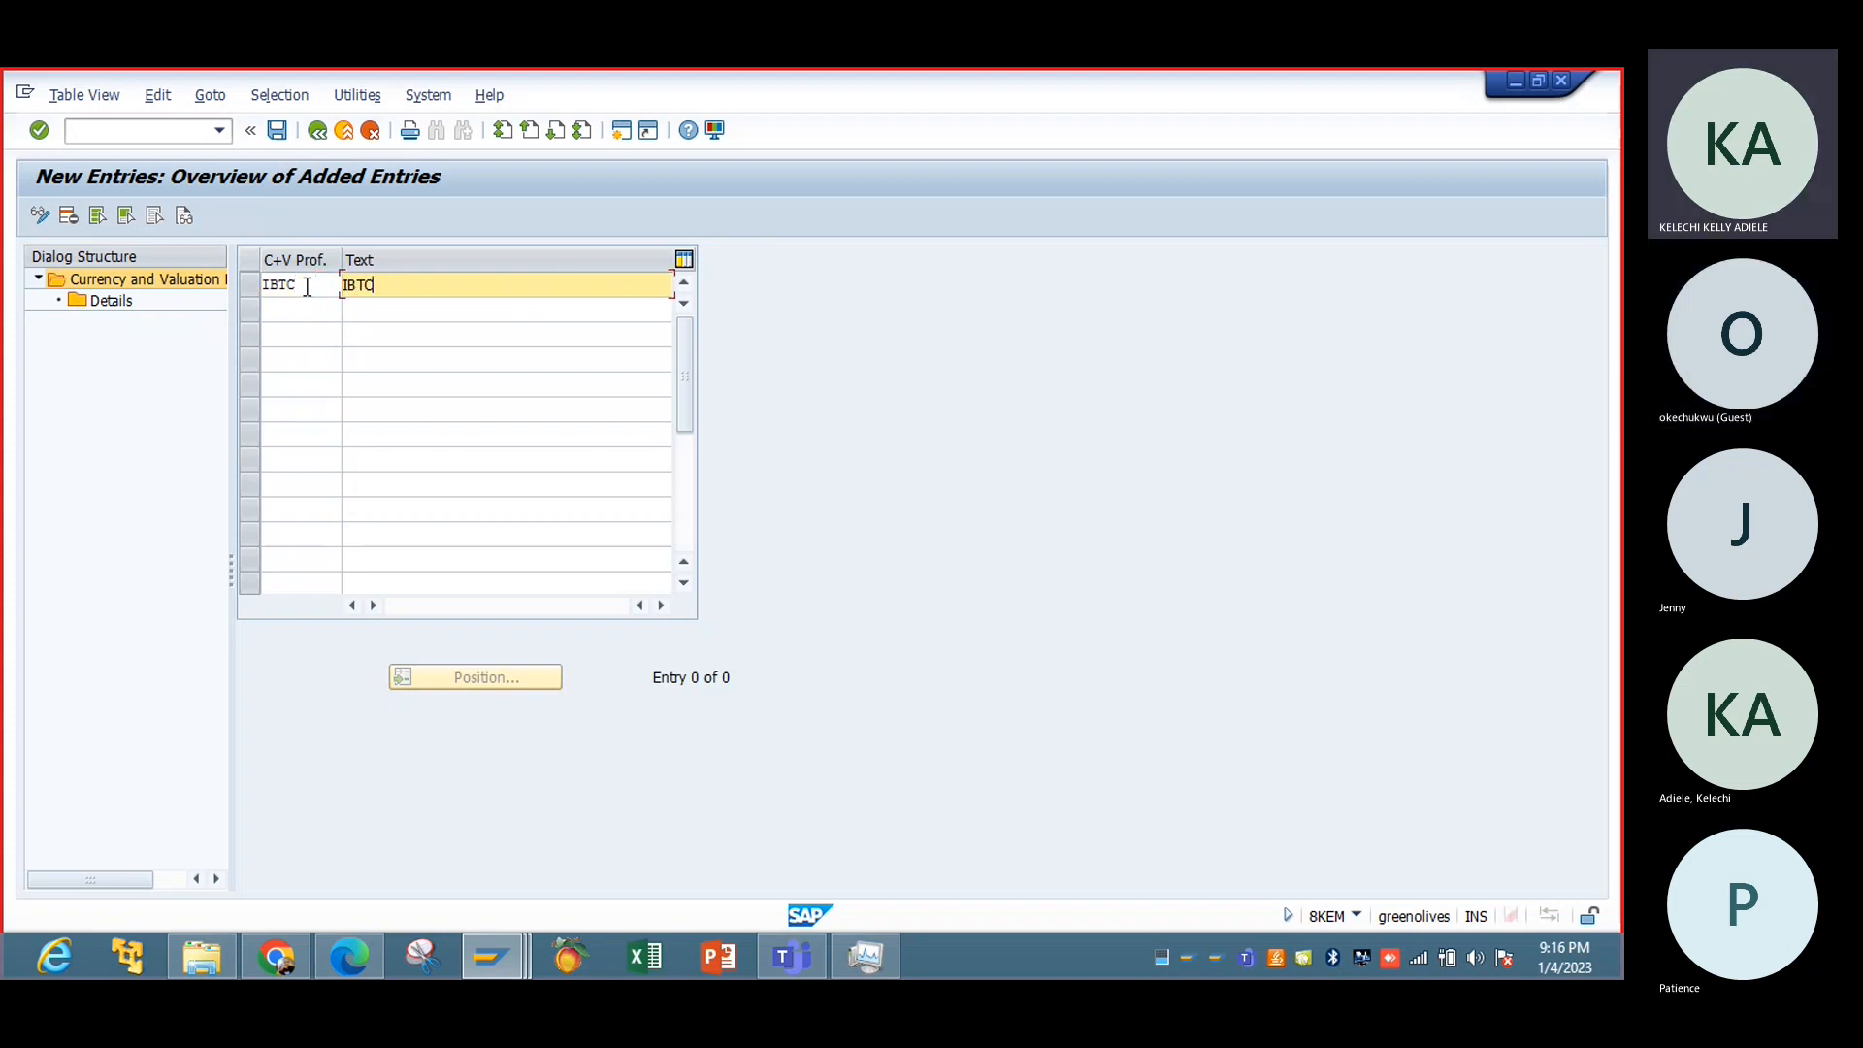
text( VAL AE)
text(AREA)
key(BackSpace)
key(BackSpace)
key(BackSpace)
key(BackSpace)
key(Return)
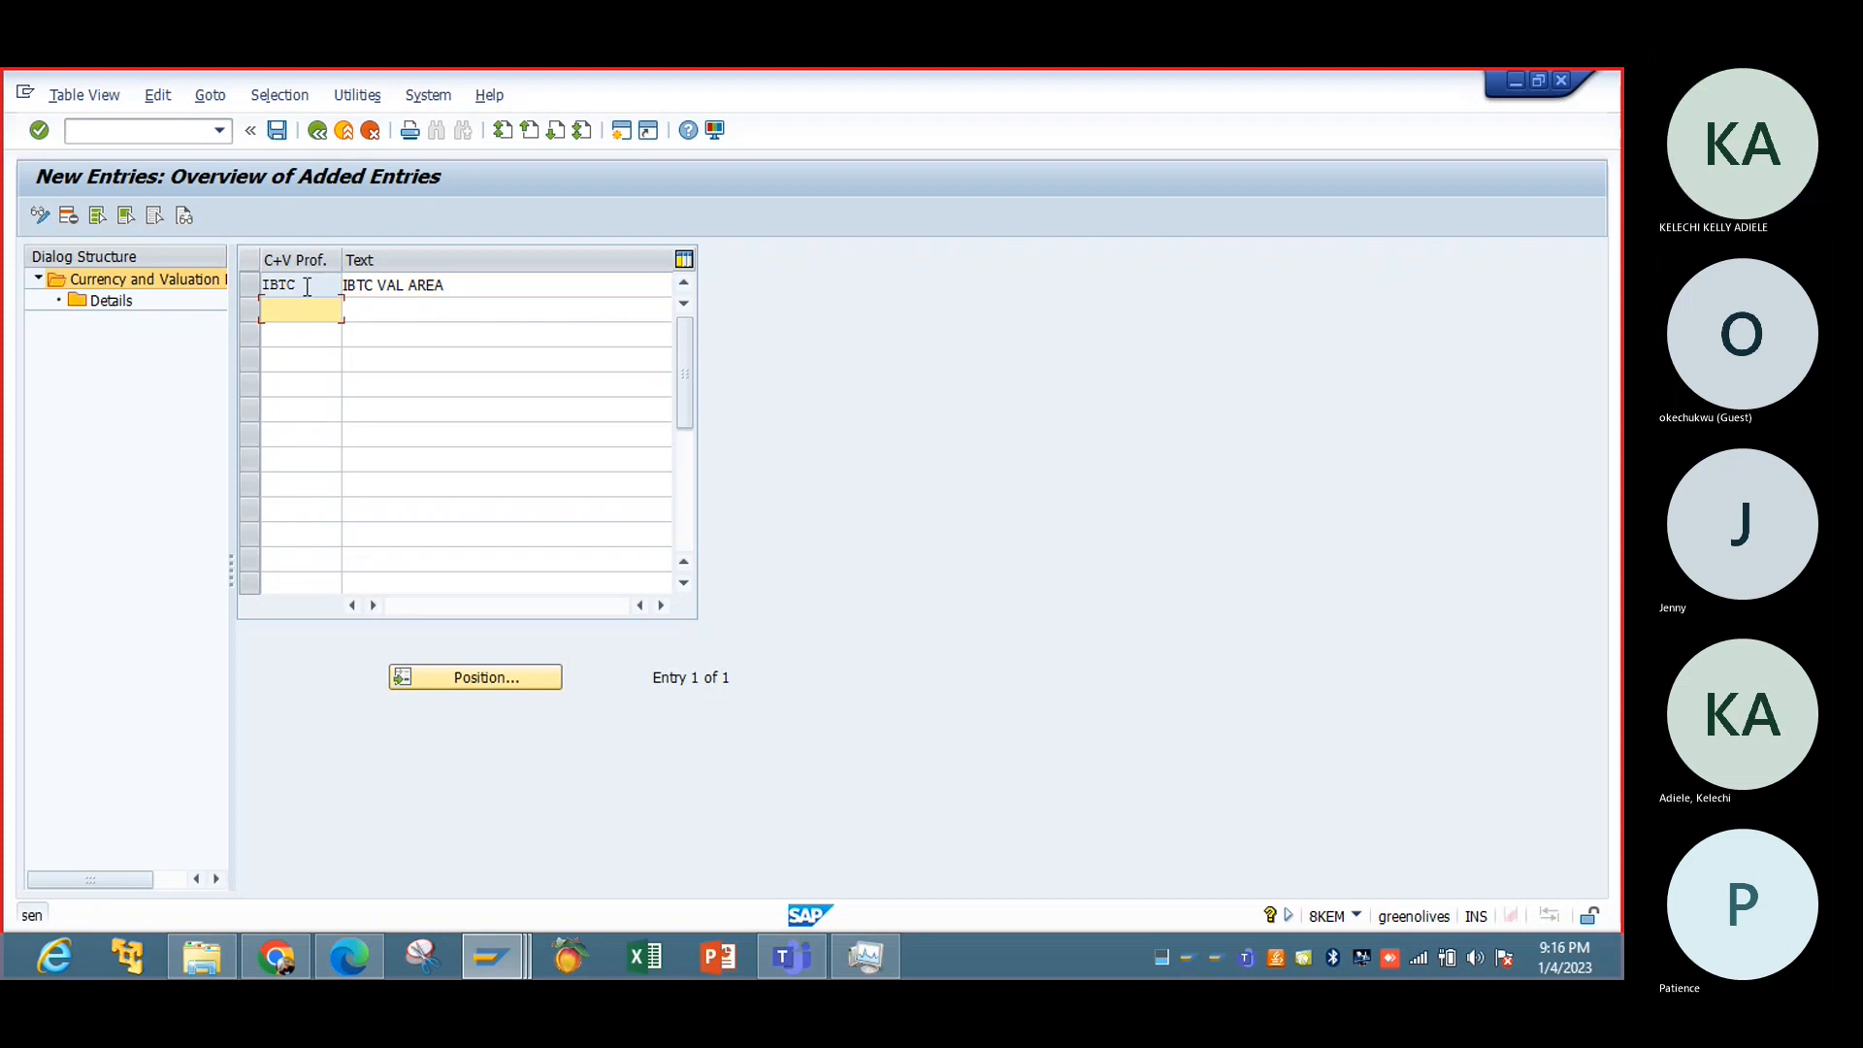
Step: Save the IBTC valuation profile in the proposed CO customizing request and return to the controlling area settings
click(278, 131)
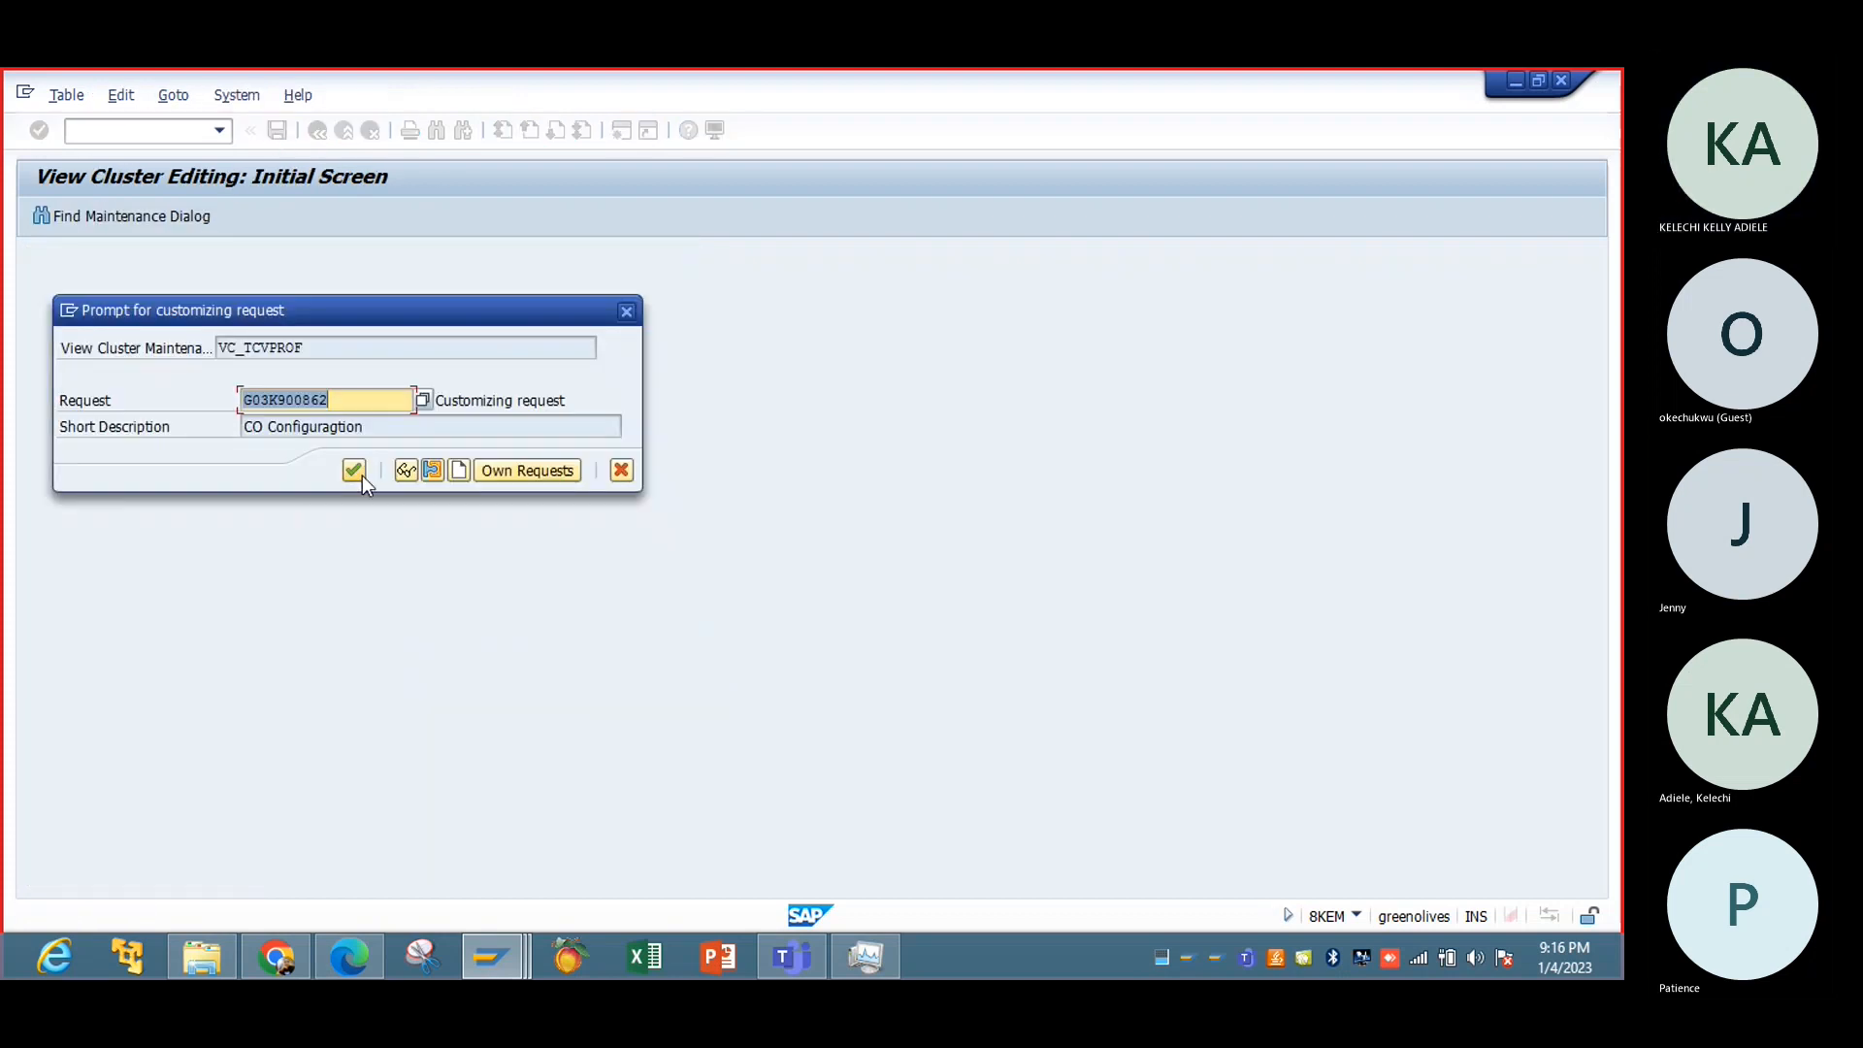
click(354, 473)
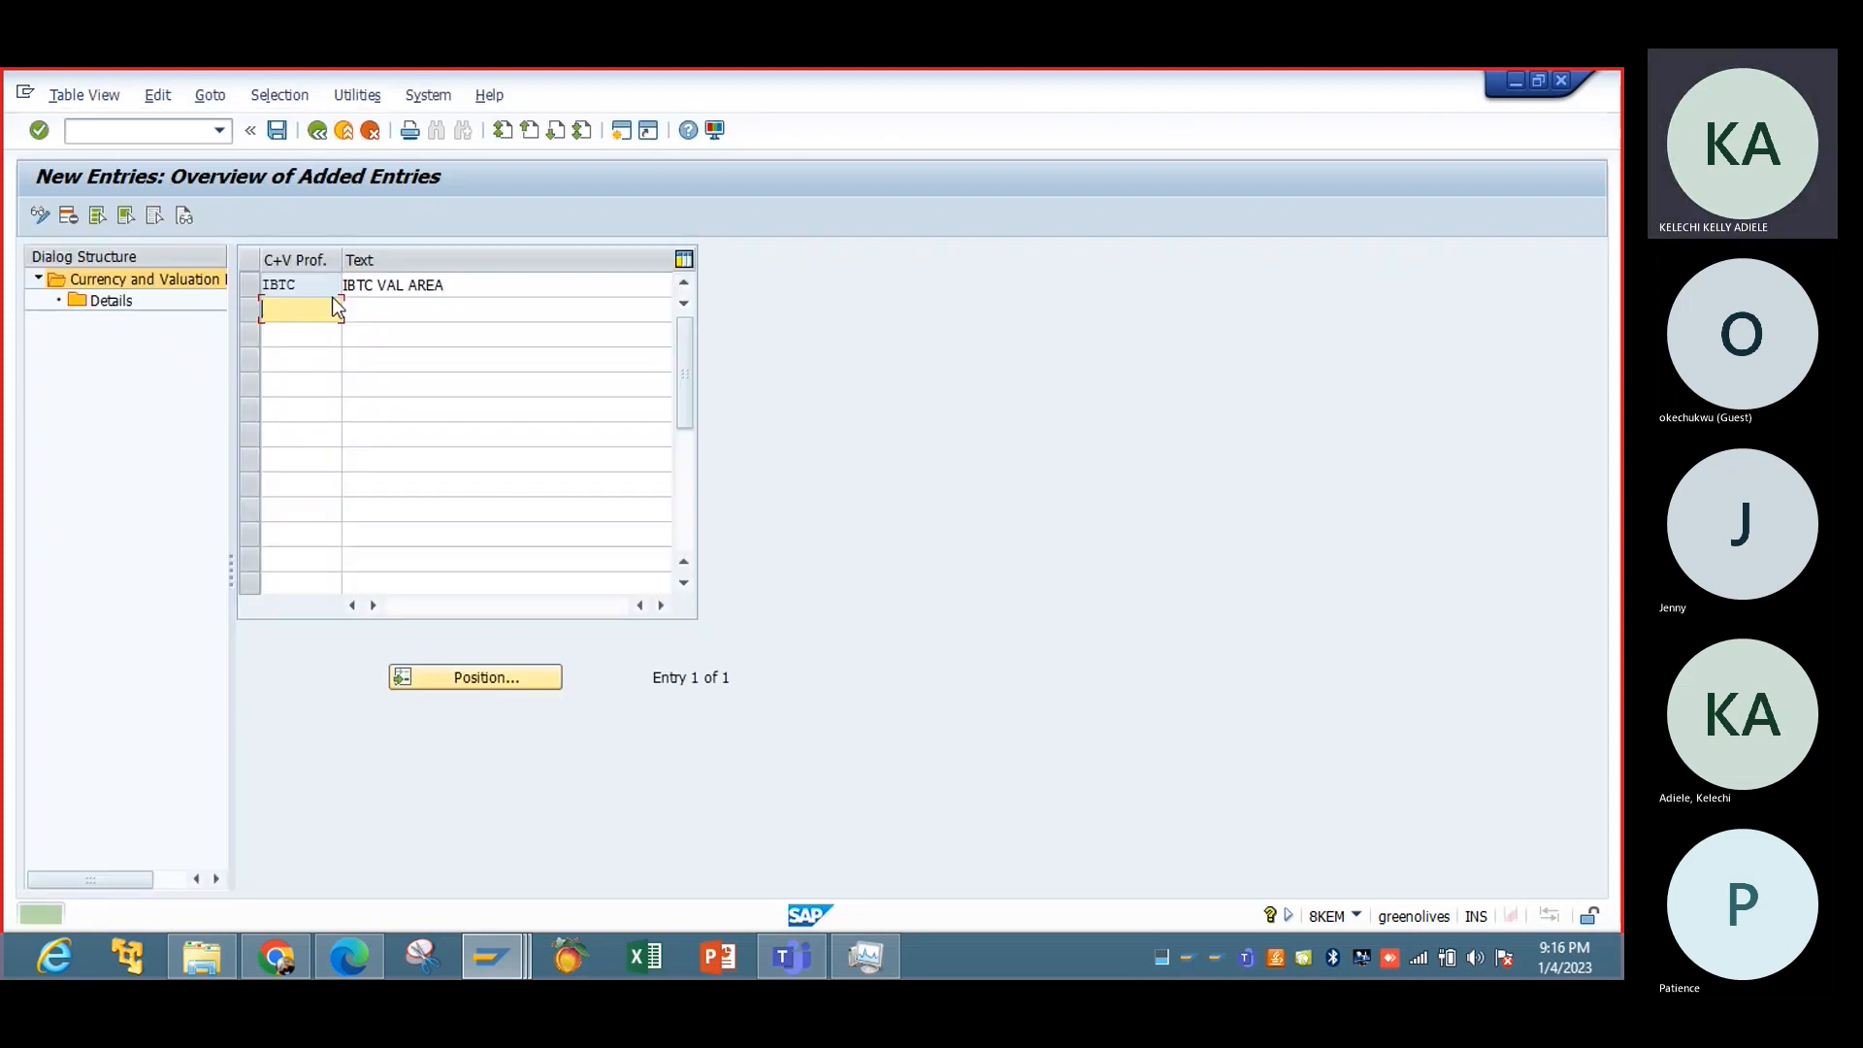
click(314, 138)
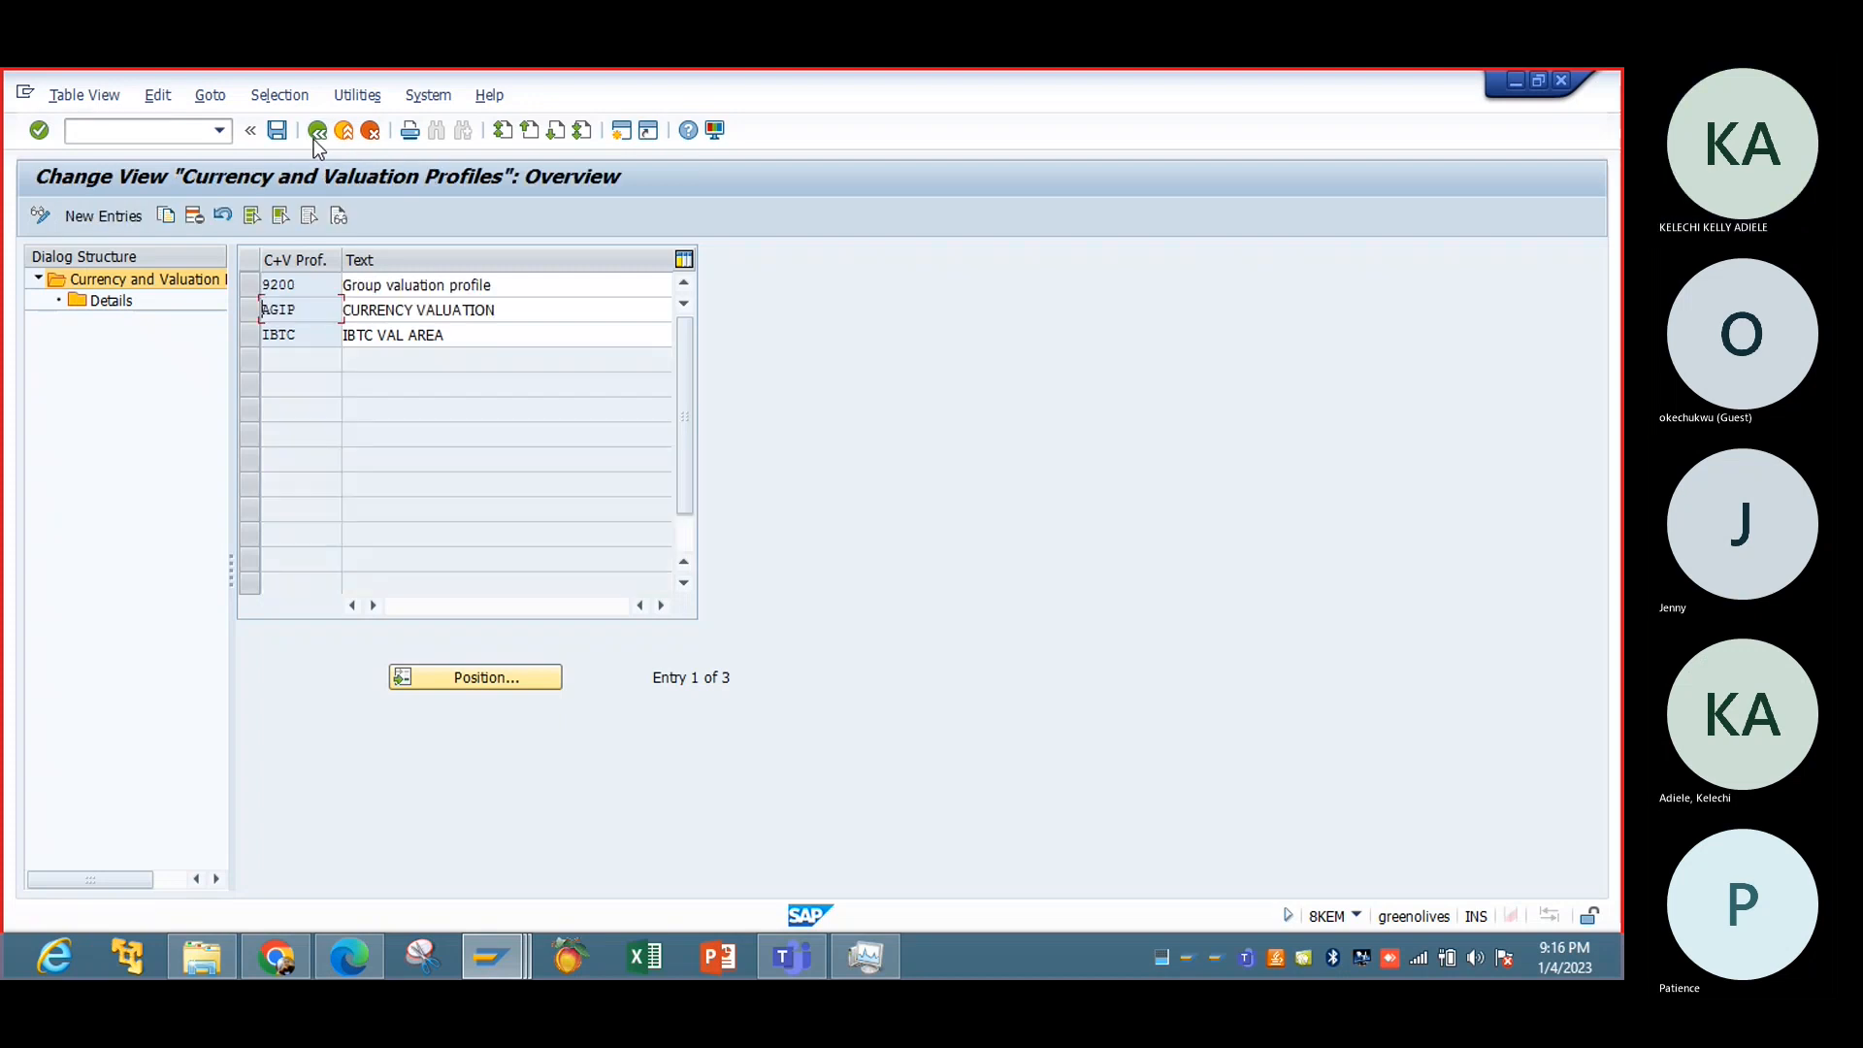
click(317, 132)
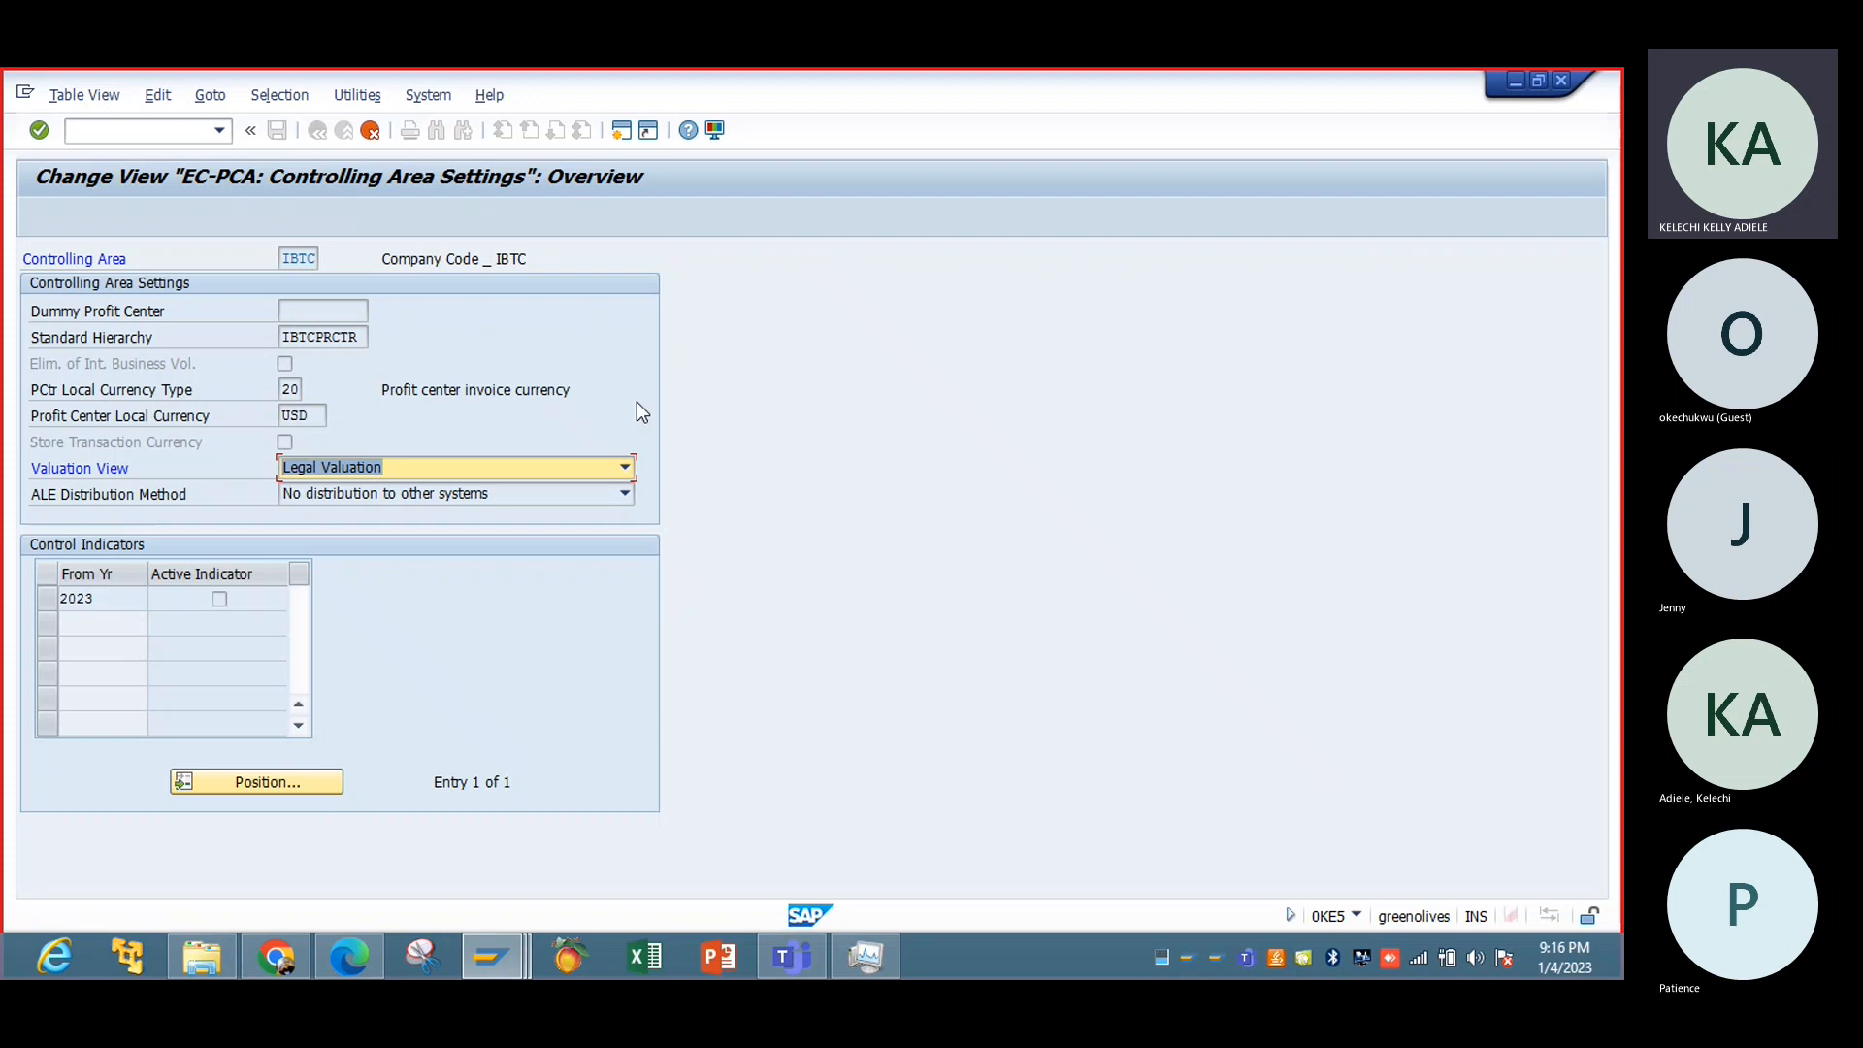
Step: Cancel the pending profit center settings, exit to the IMG and reopen Maintain Controlling Area Settings
click(370, 130)
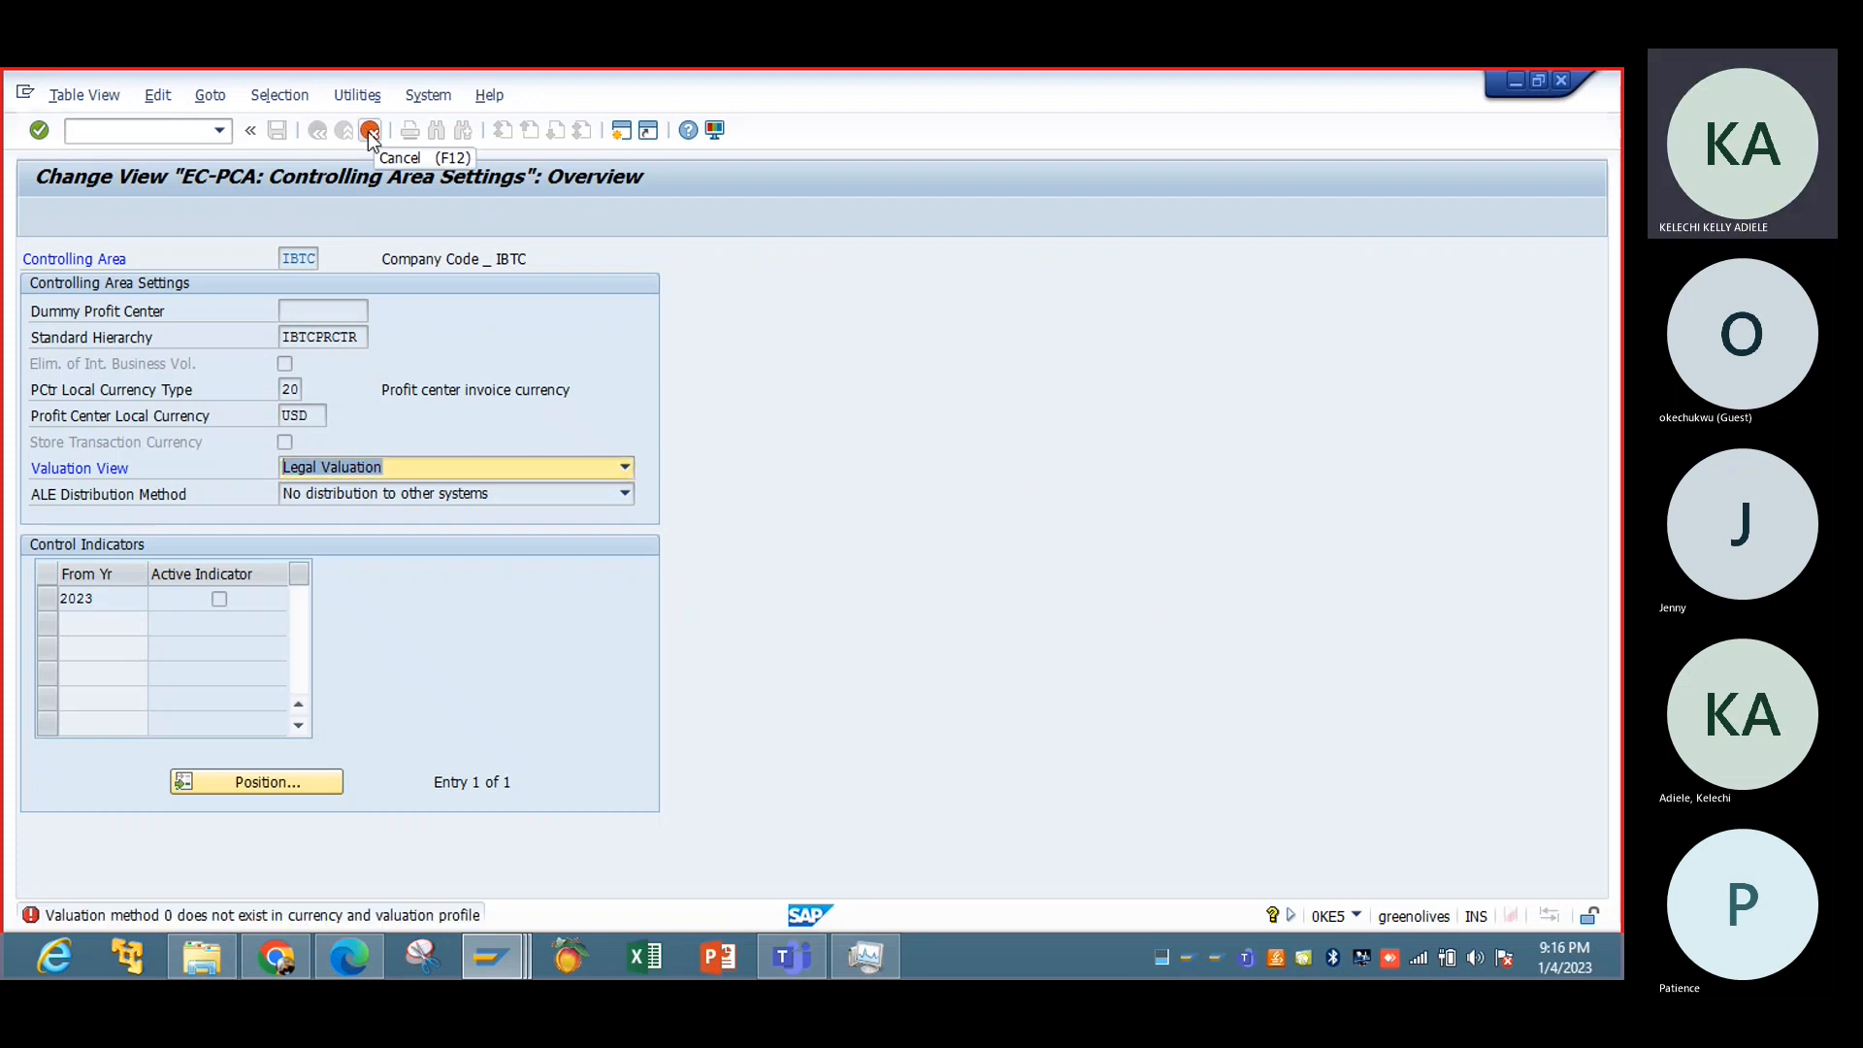
click(329, 512)
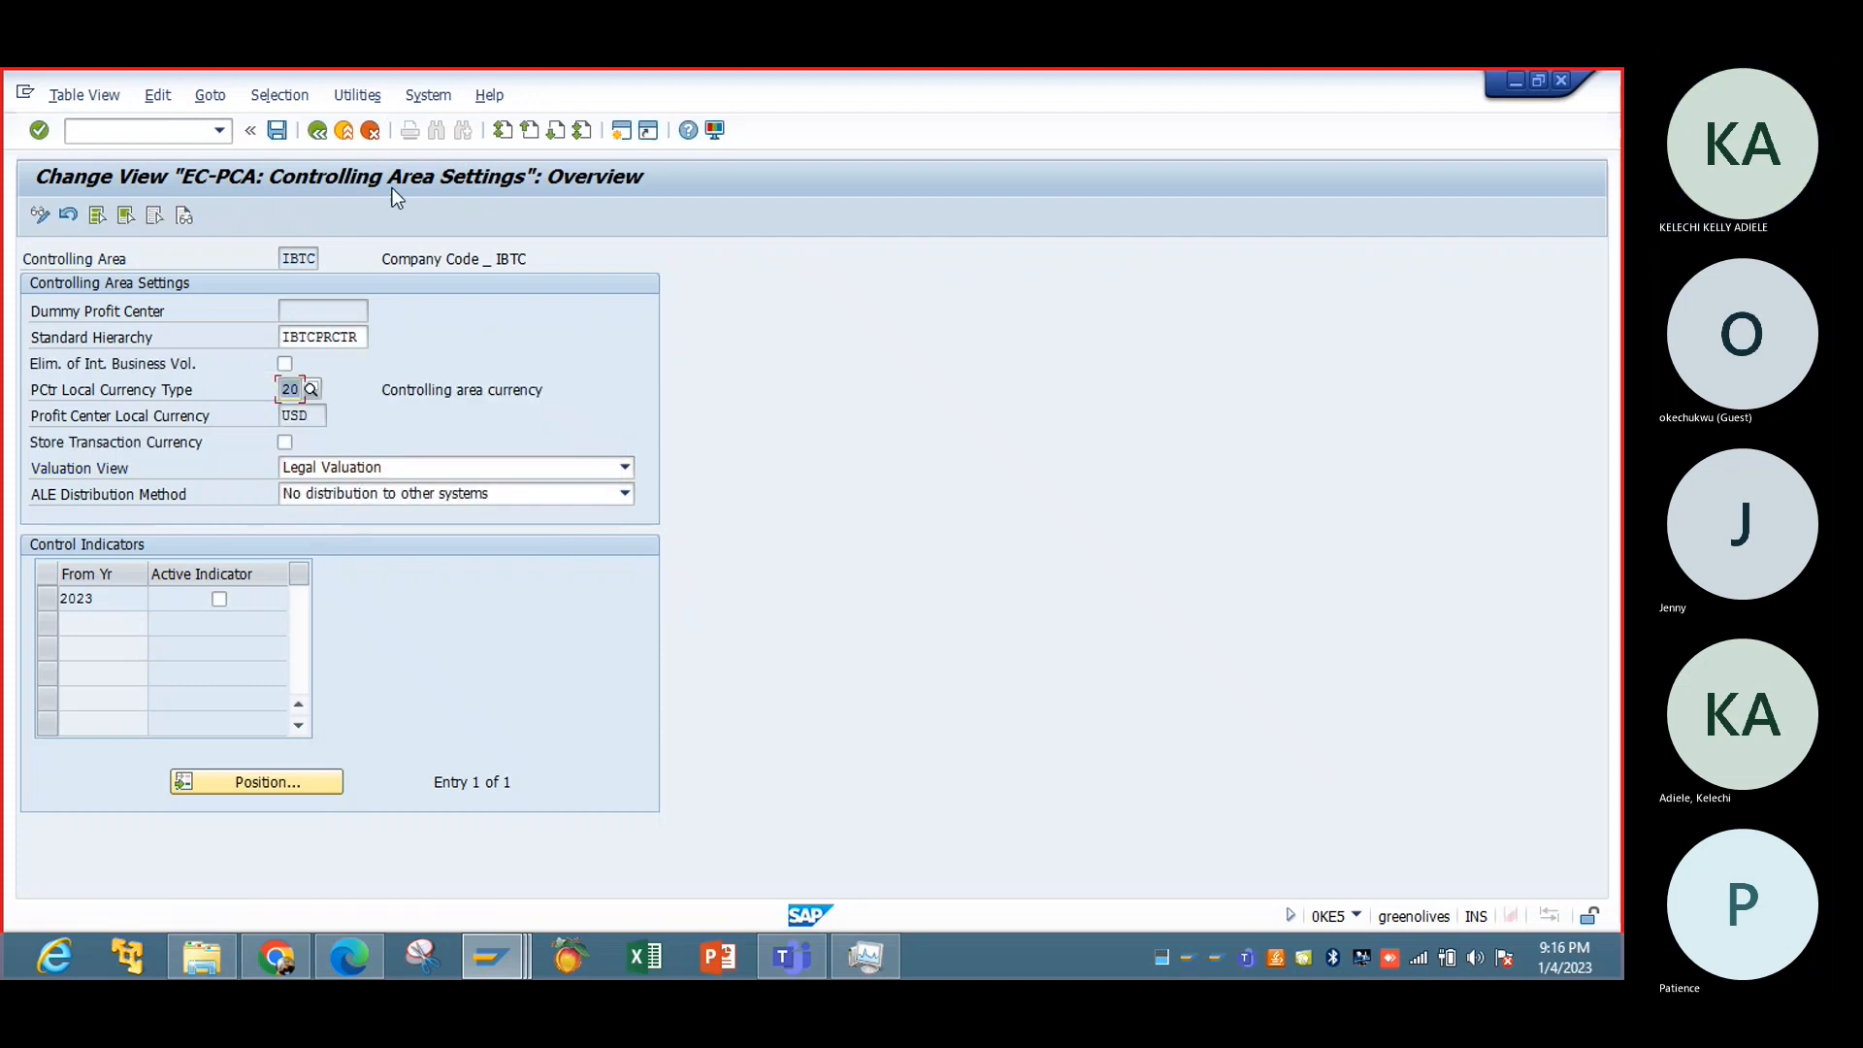
click(345, 132)
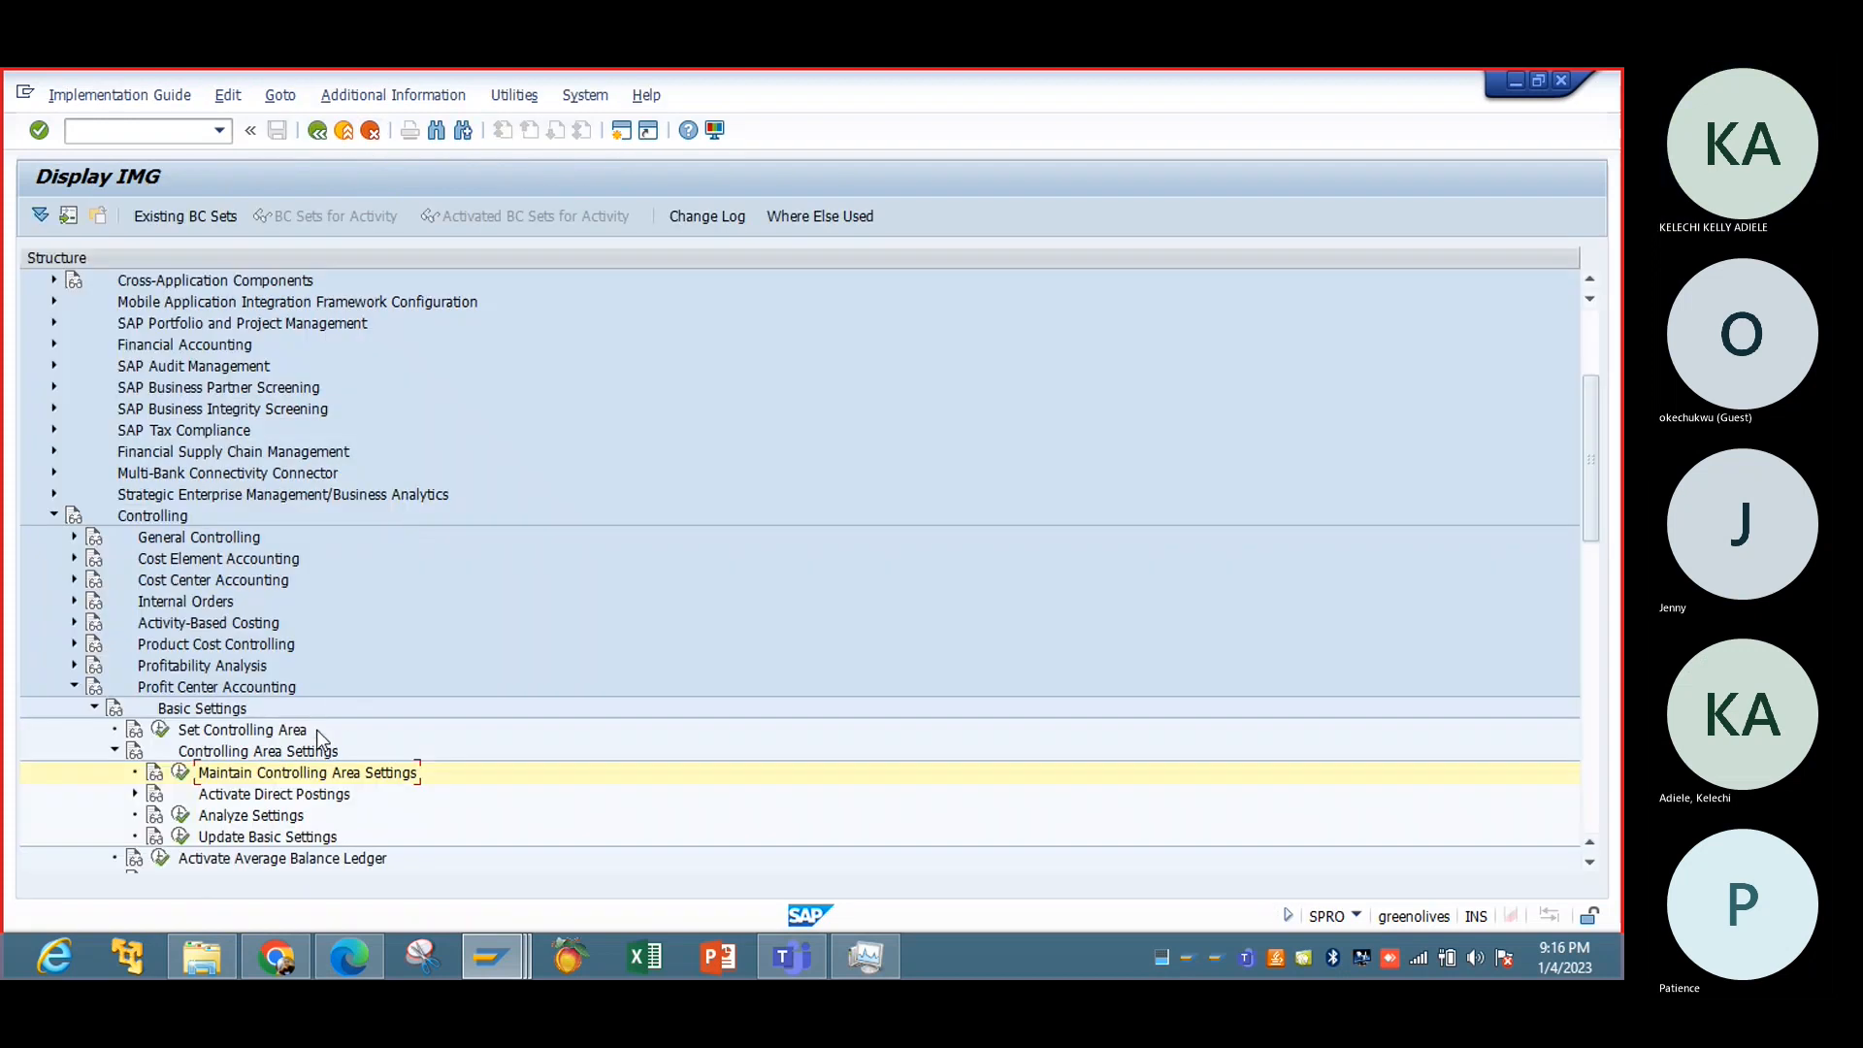
click(180, 774)
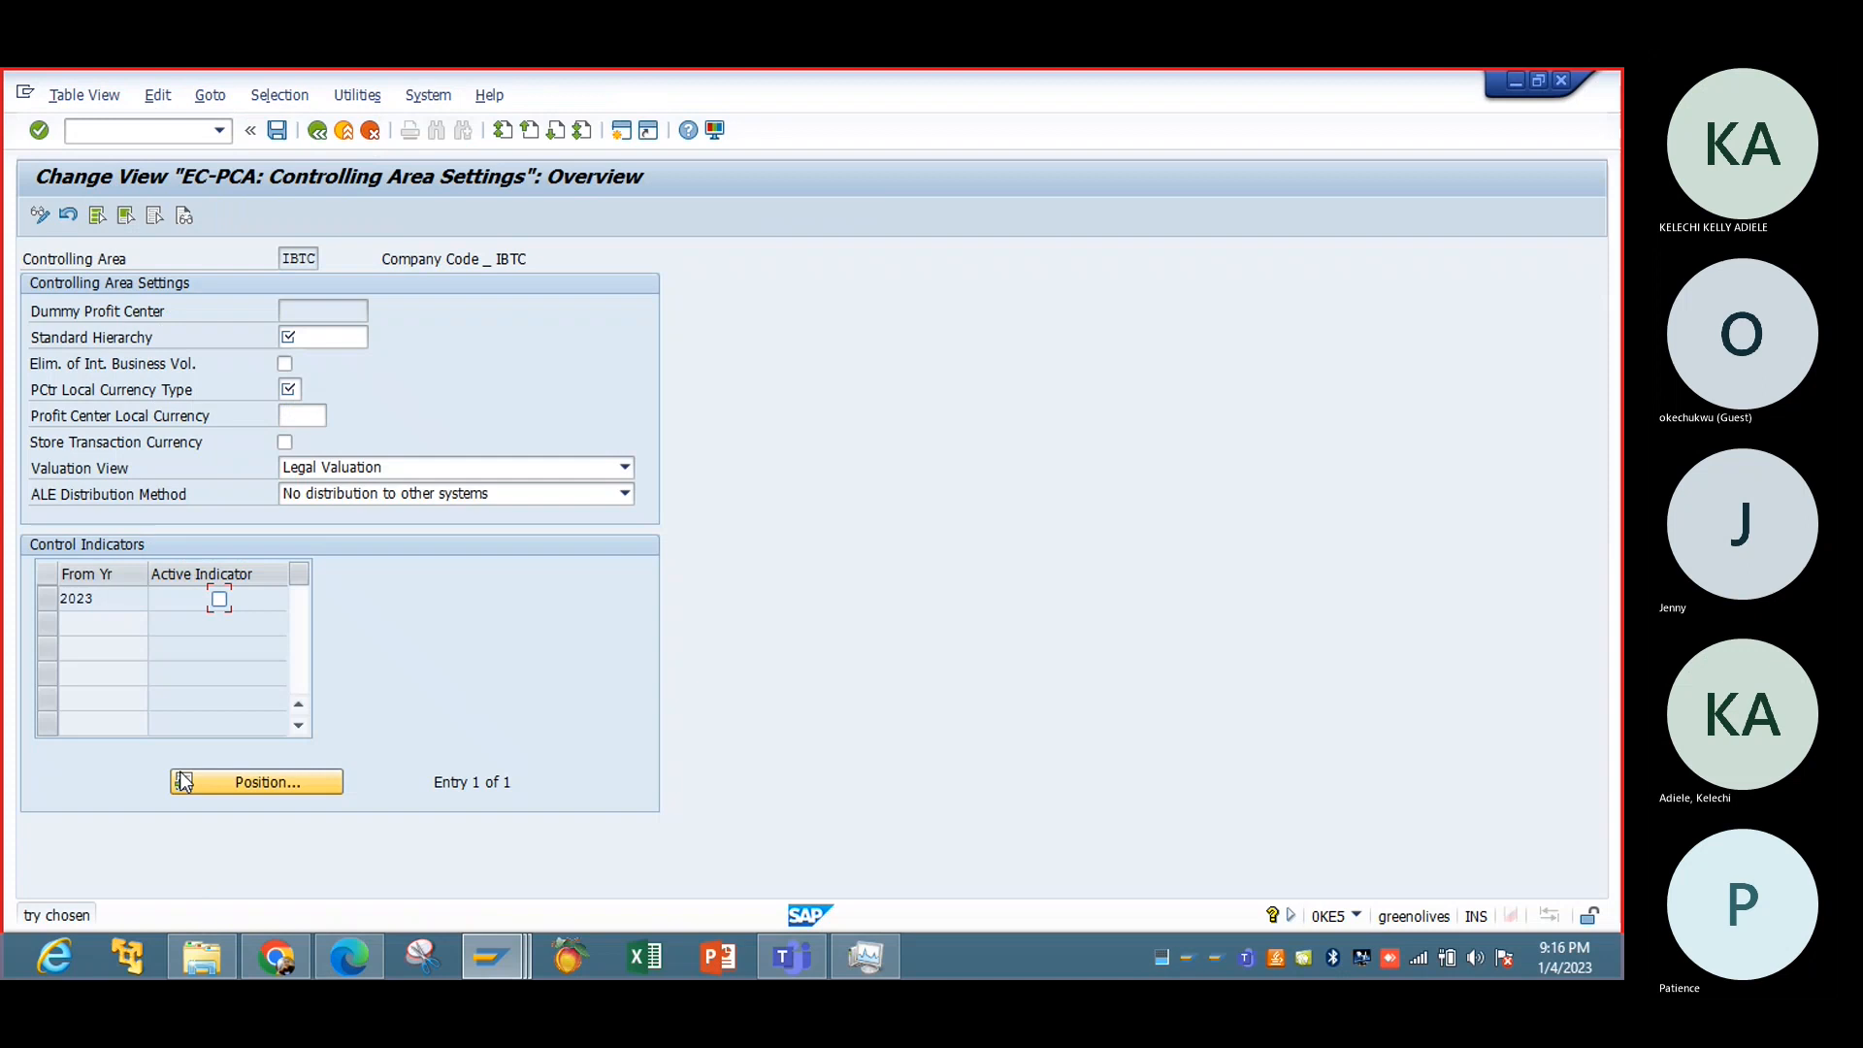
Step: Set the standard hierarchy to IBTCPRCTR and the profit center local currency type to 90, Profit center currency
click(304, 339)
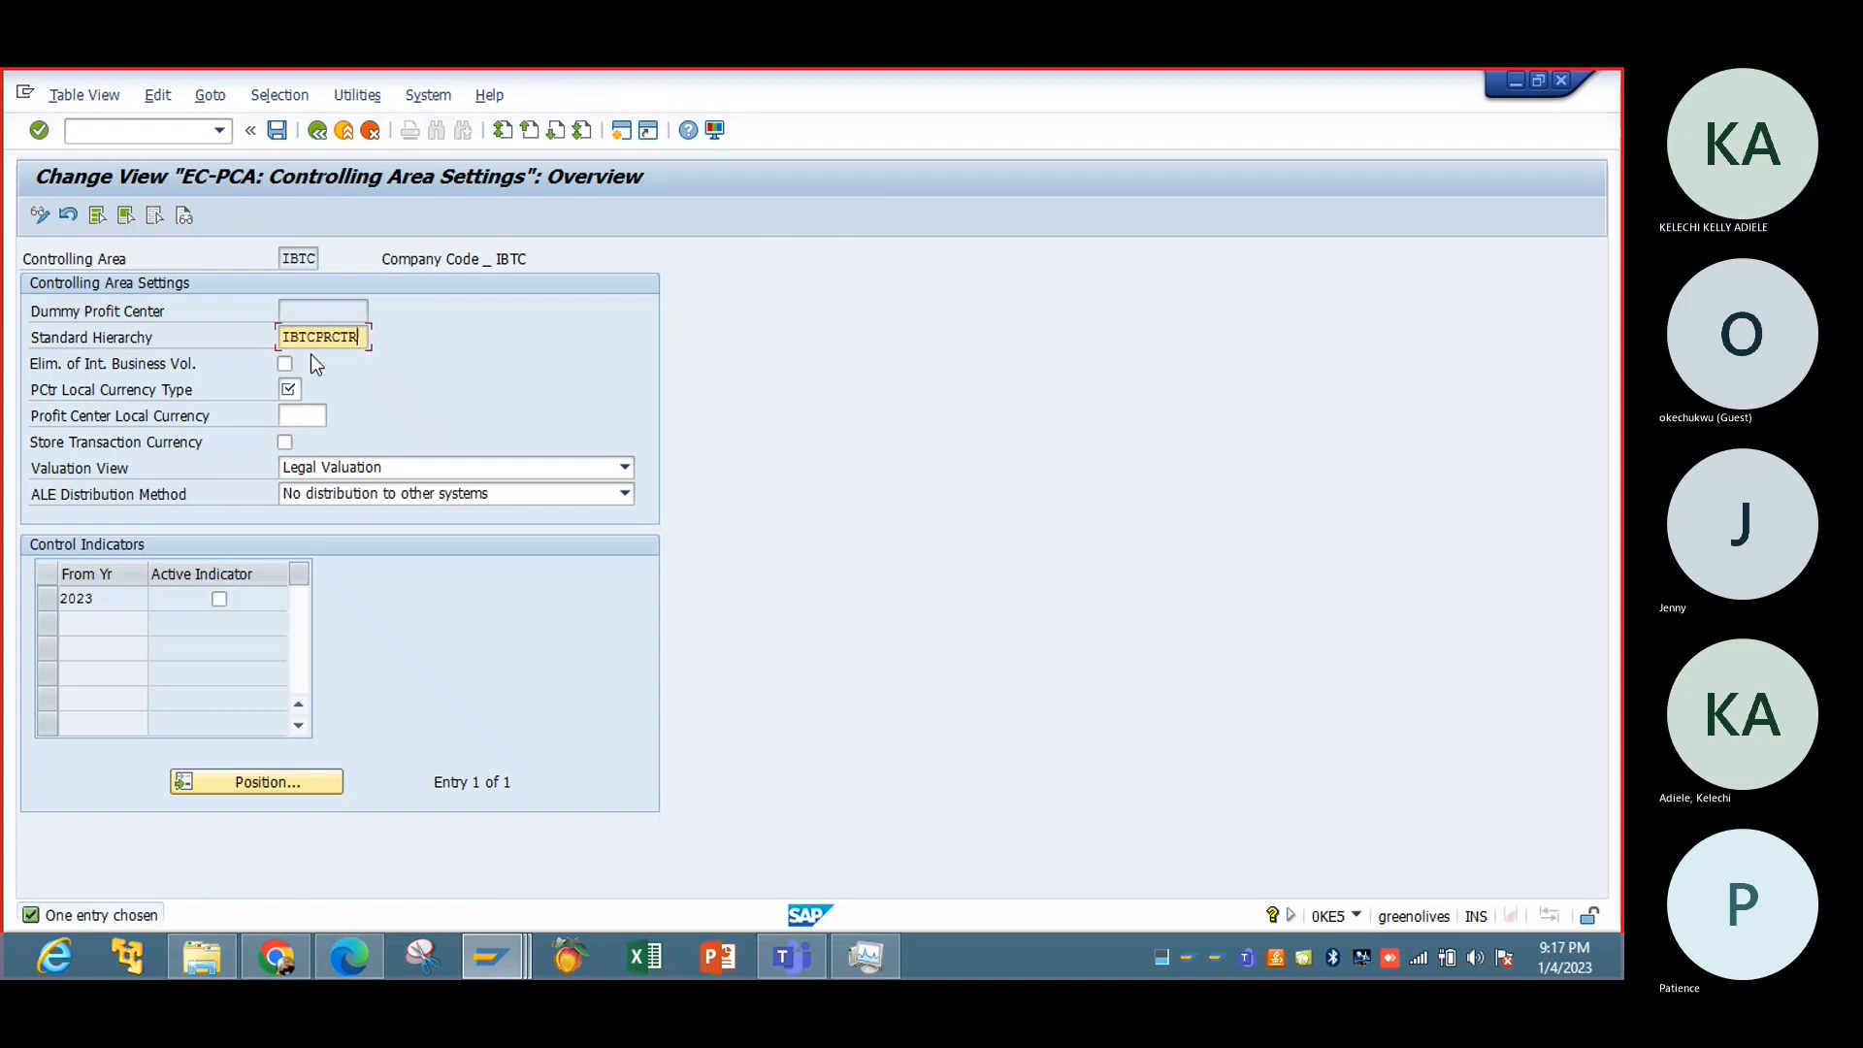
click(310, 357)
click(293, 392)
click(310, 388)
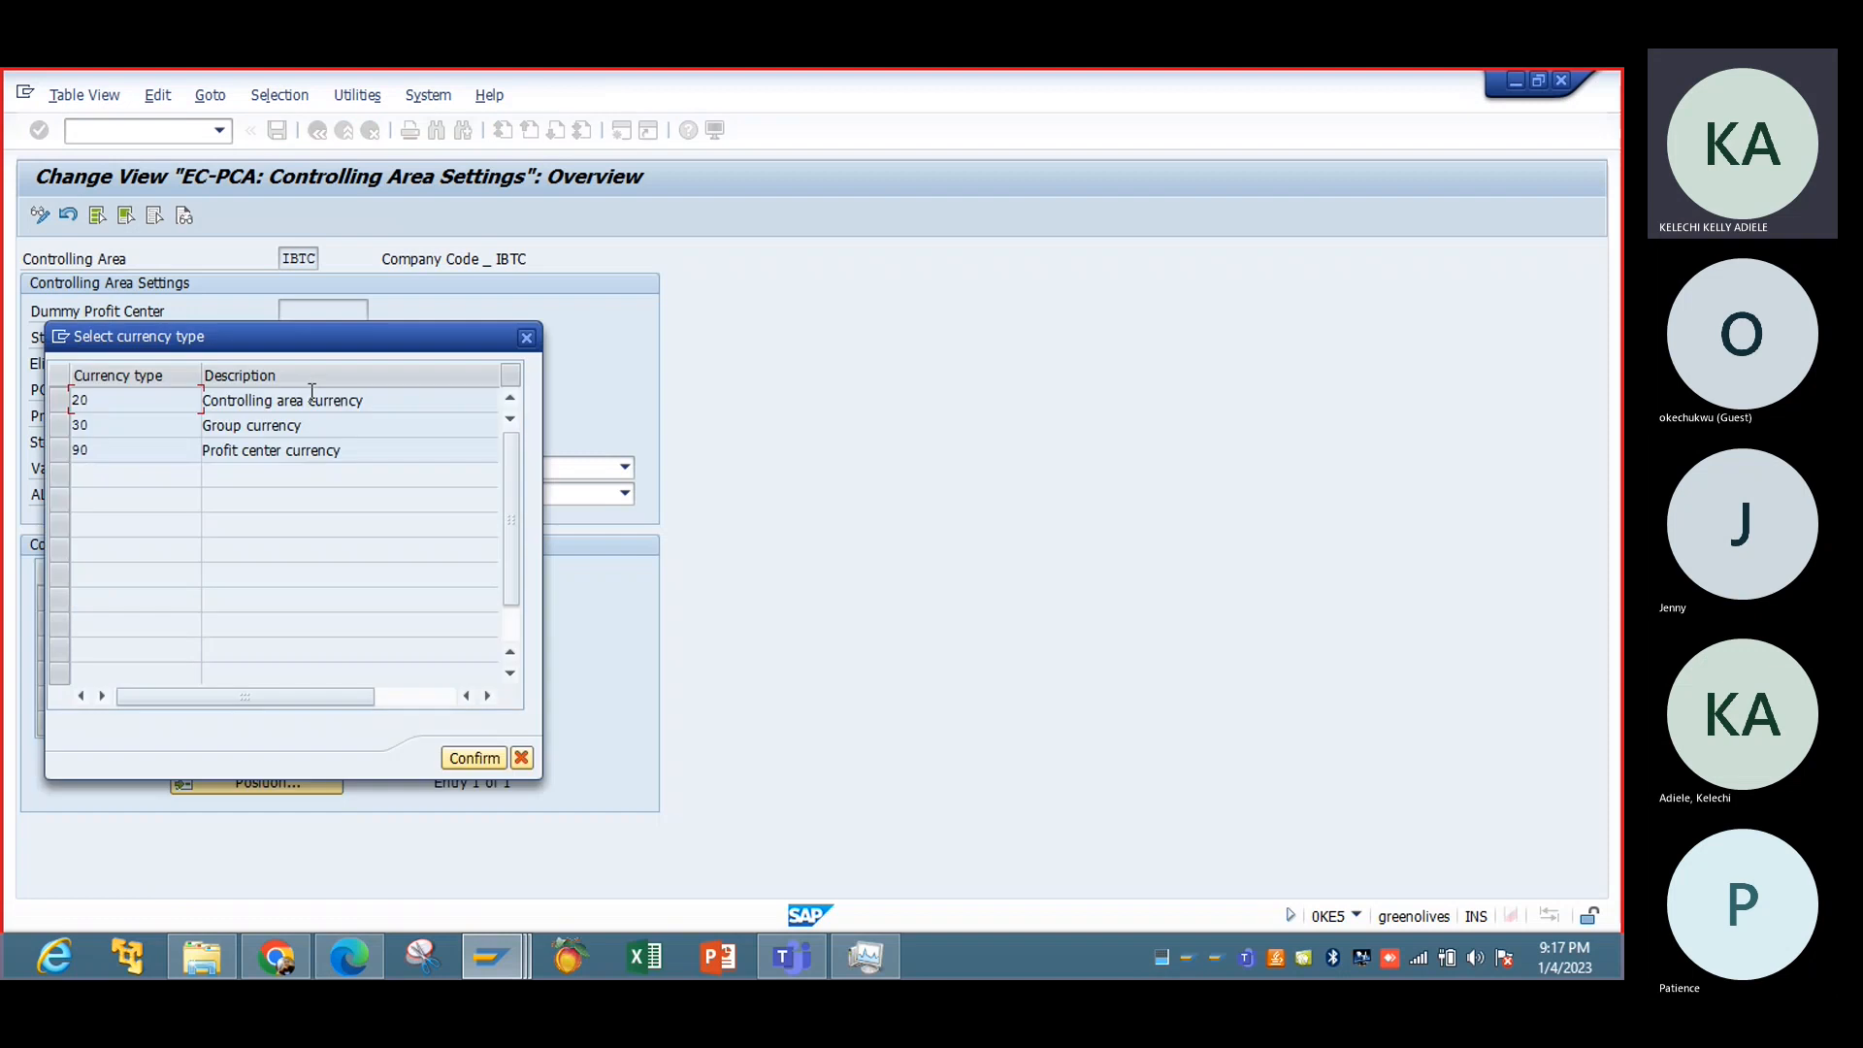
click(294, 452)
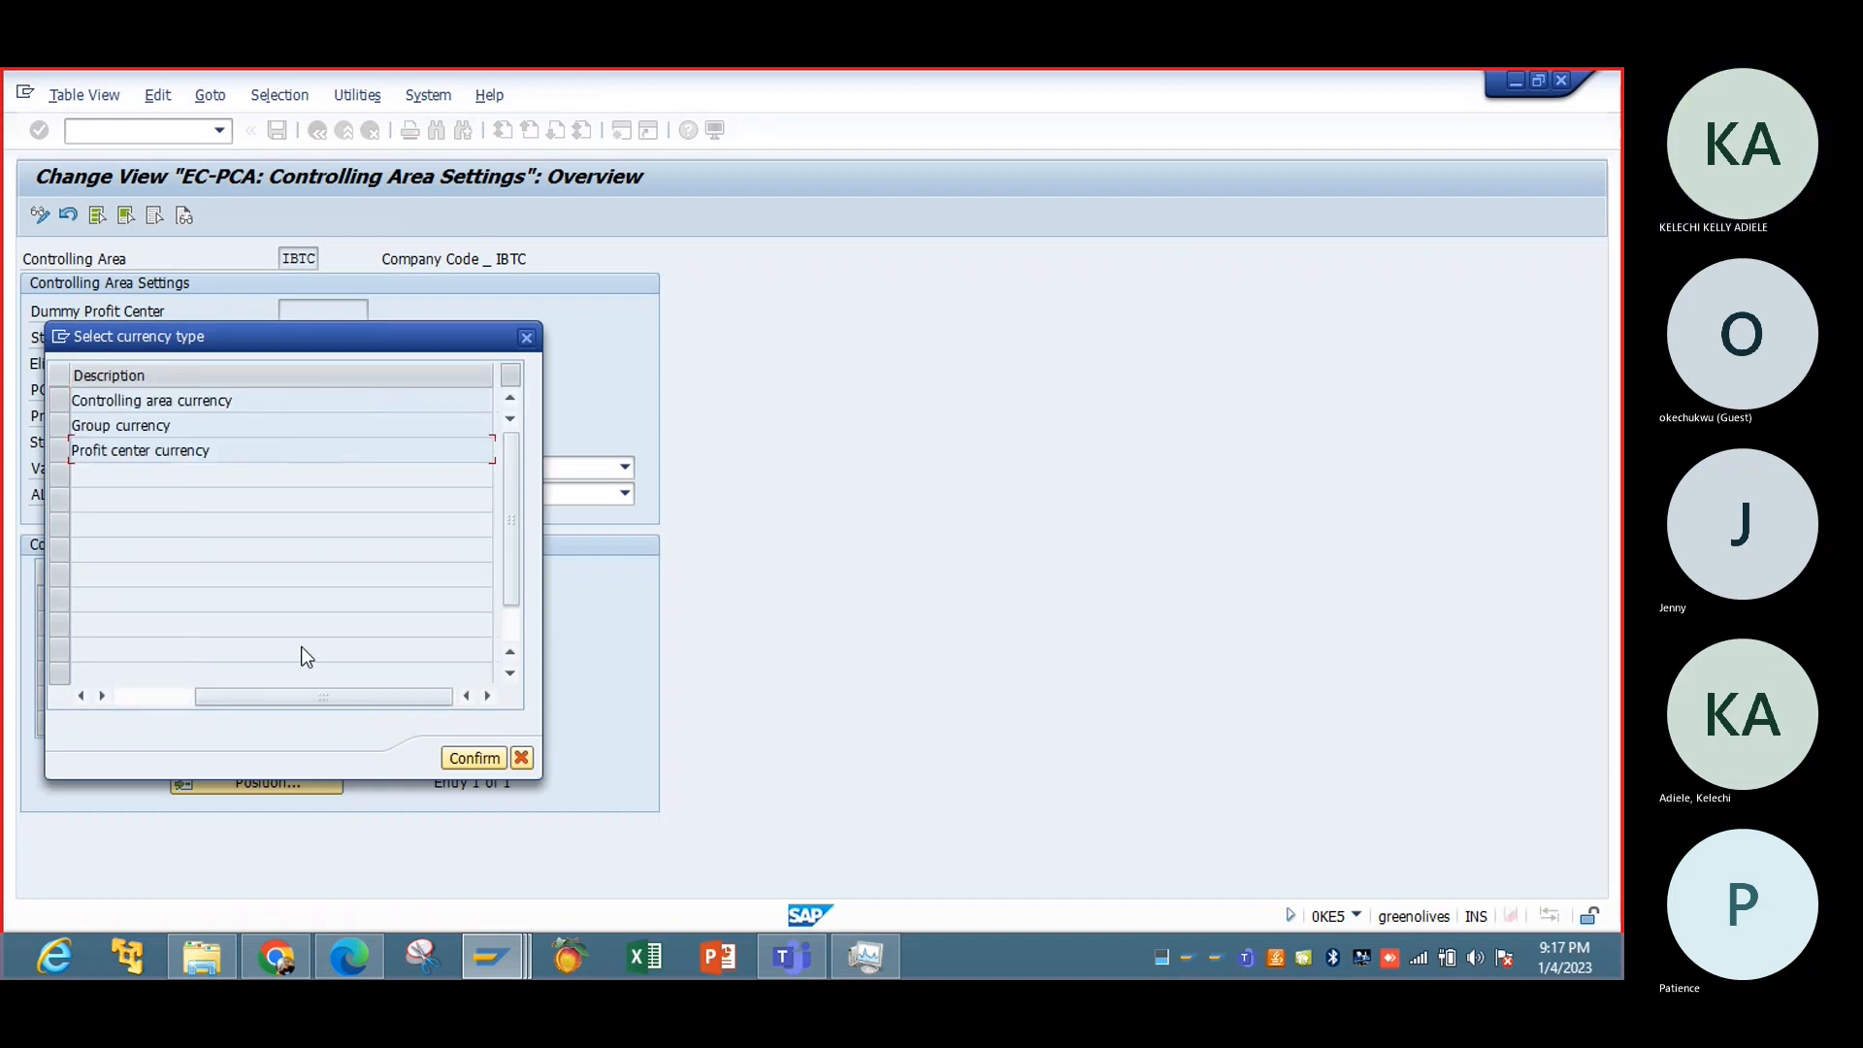
click(159, 698)
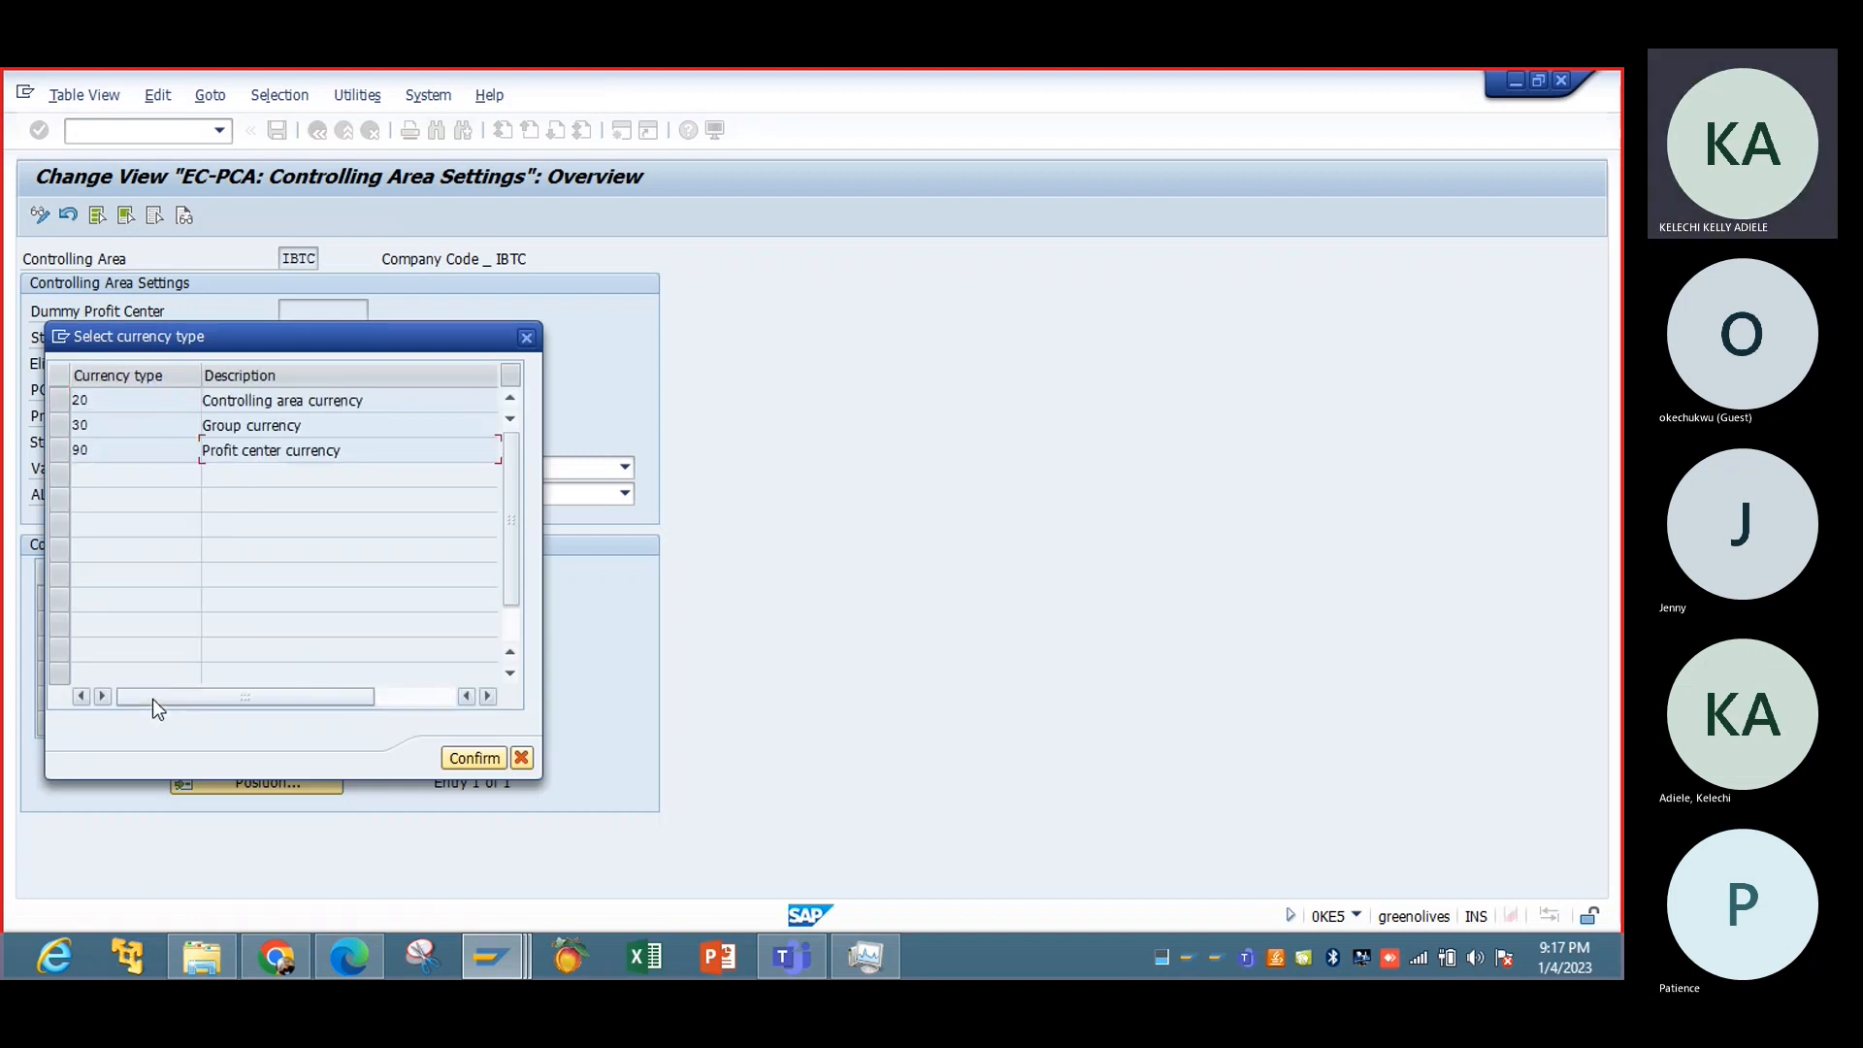
click(526, 338)
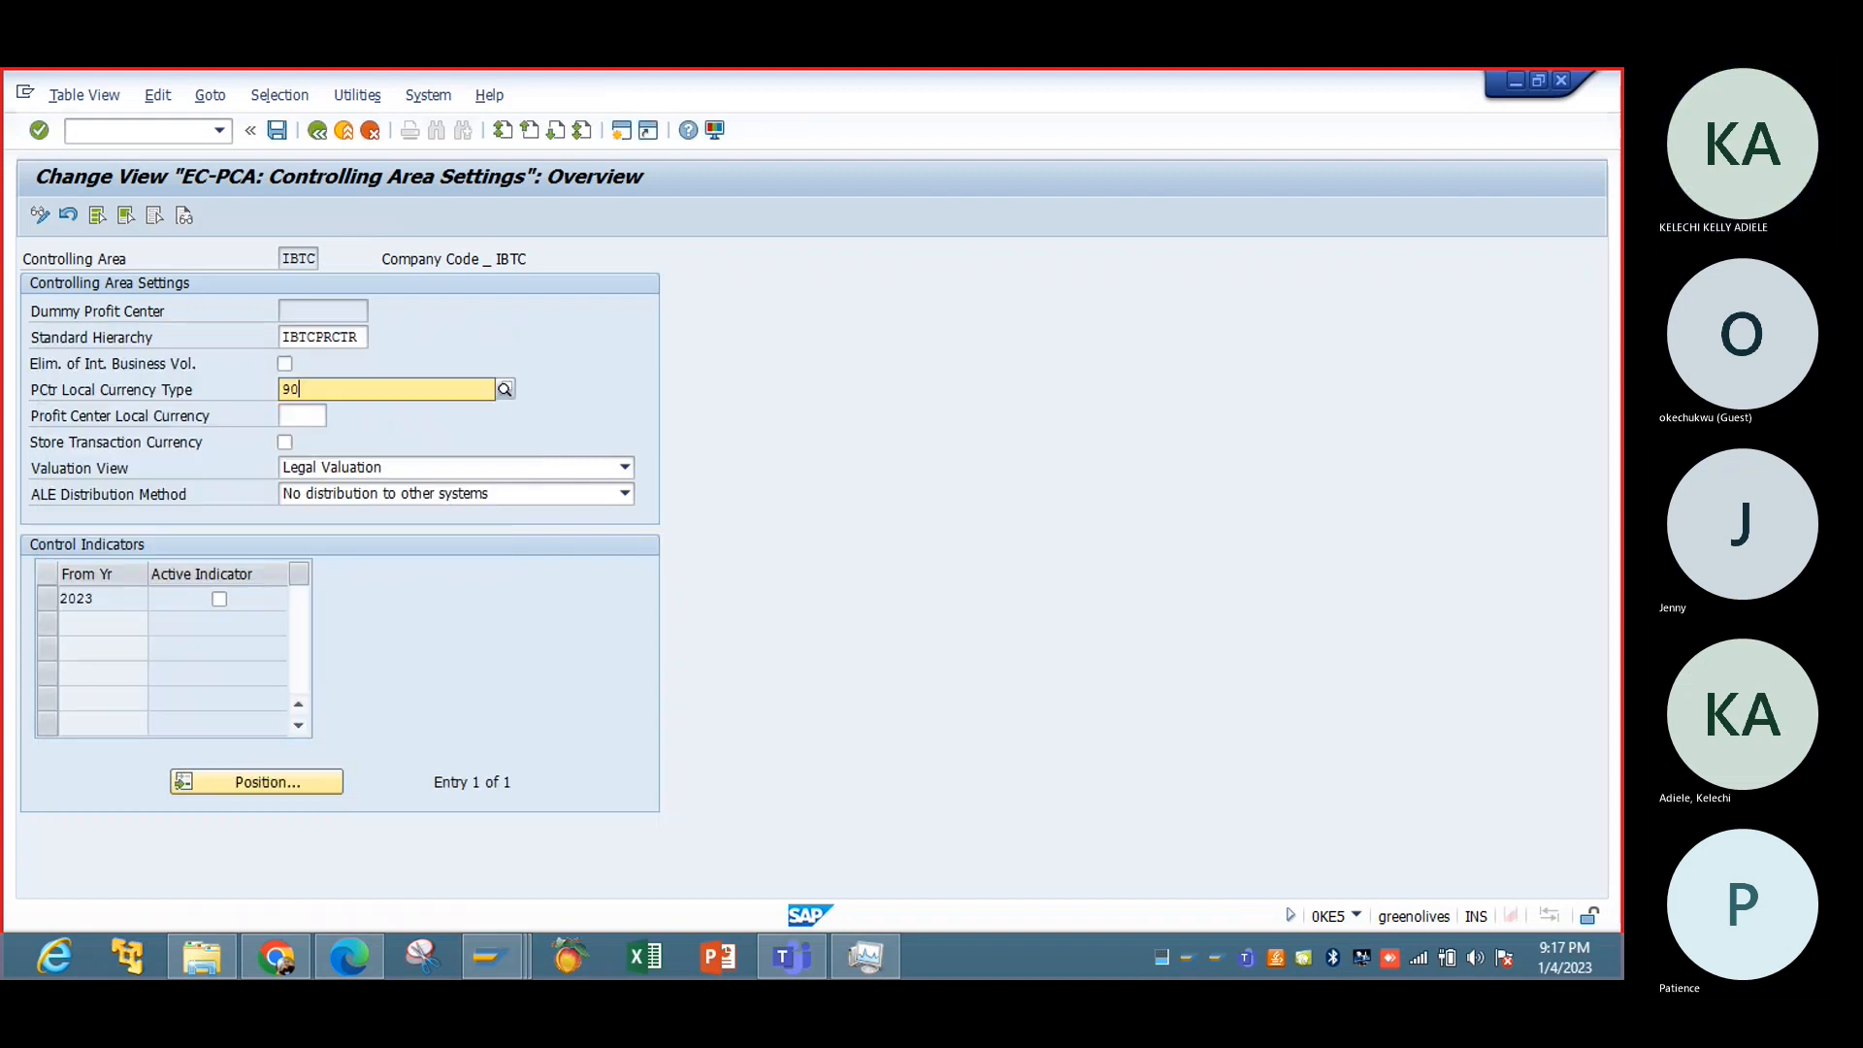
click(379, 440)
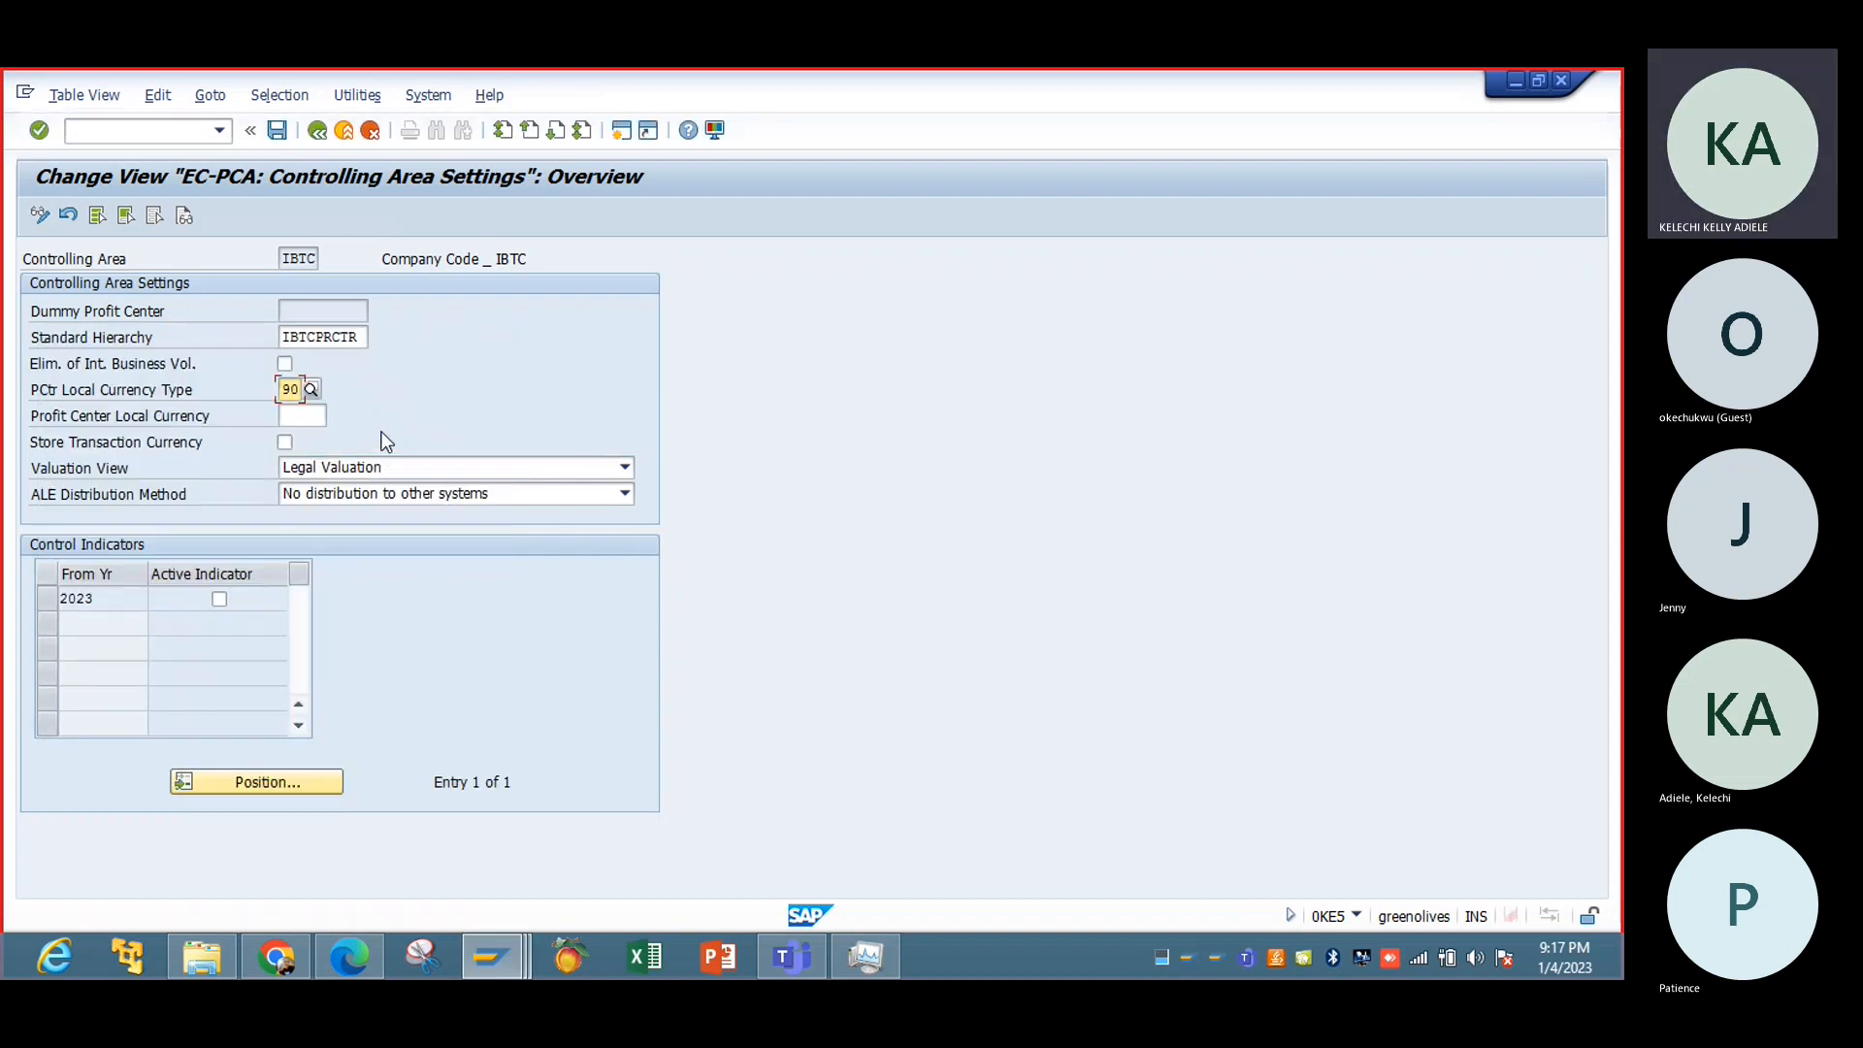
Step: Keep the valuation view as Legal Valuation, enable Store Transaction Currency and set the active indicator for 2023
click(621, 467)
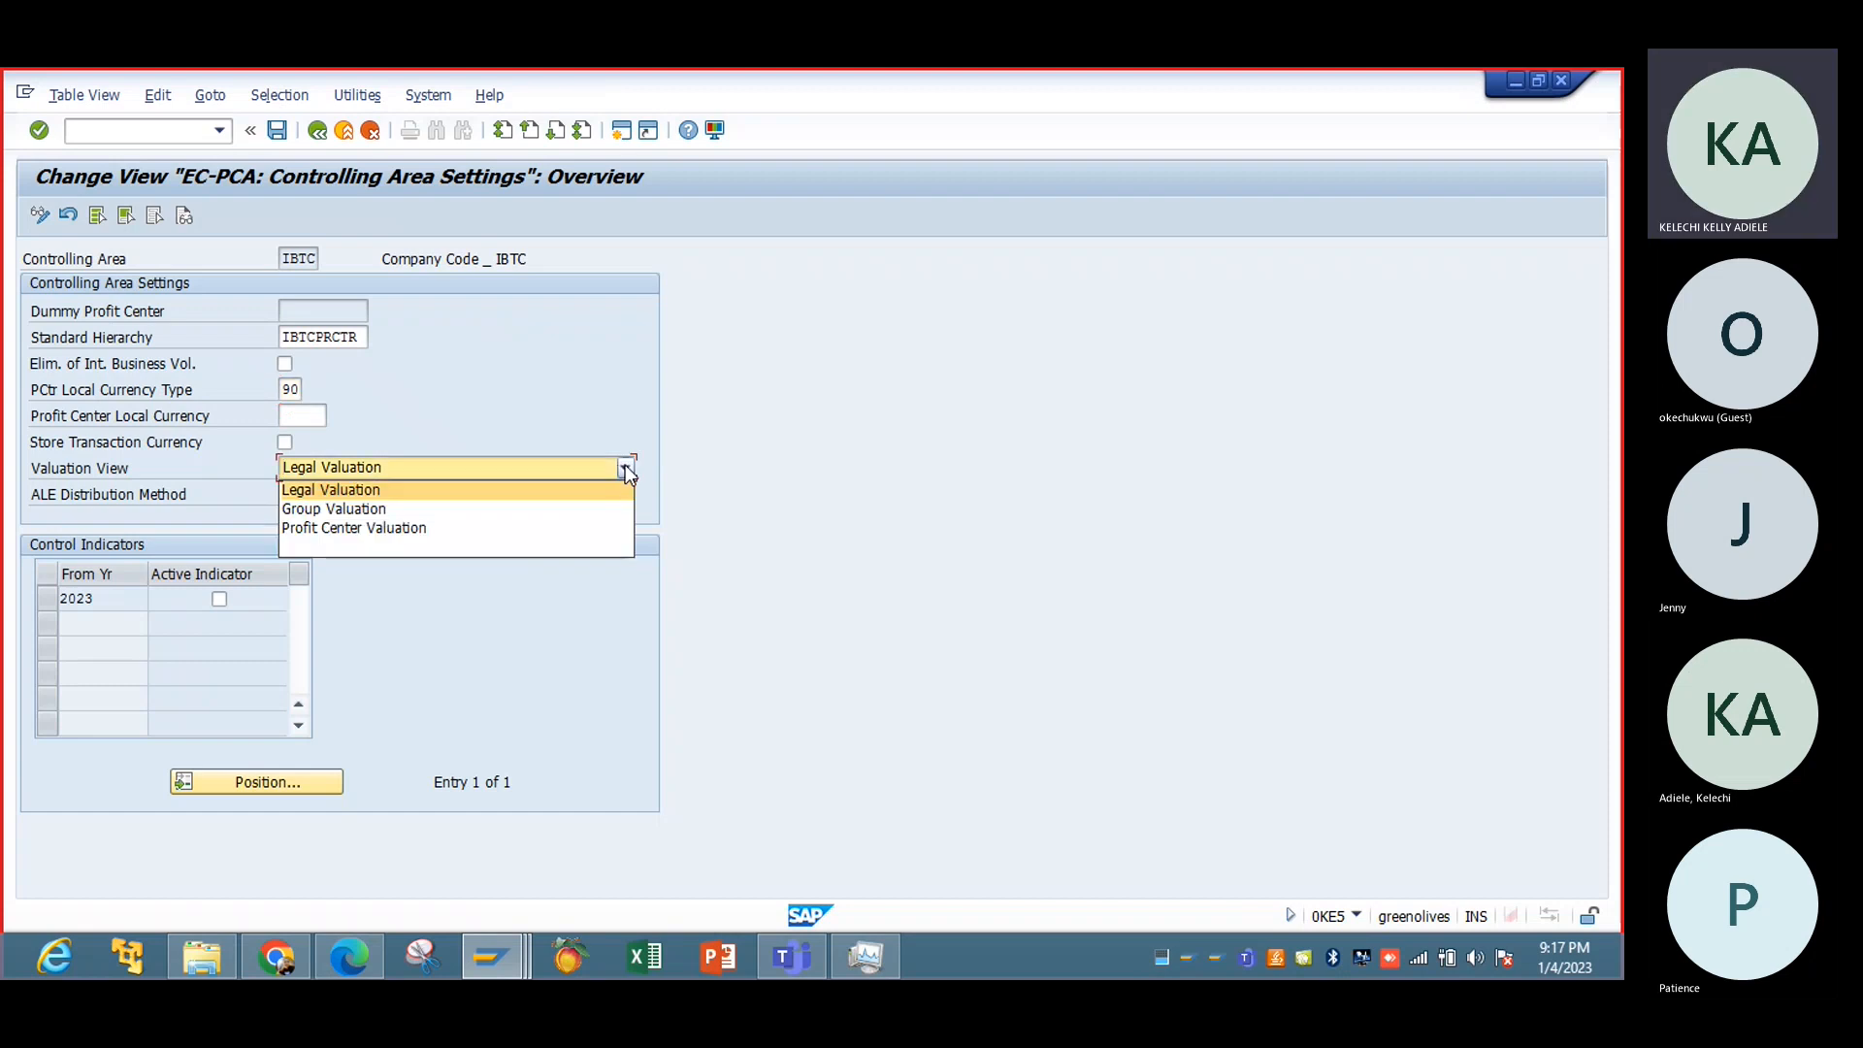
click(626, 464)
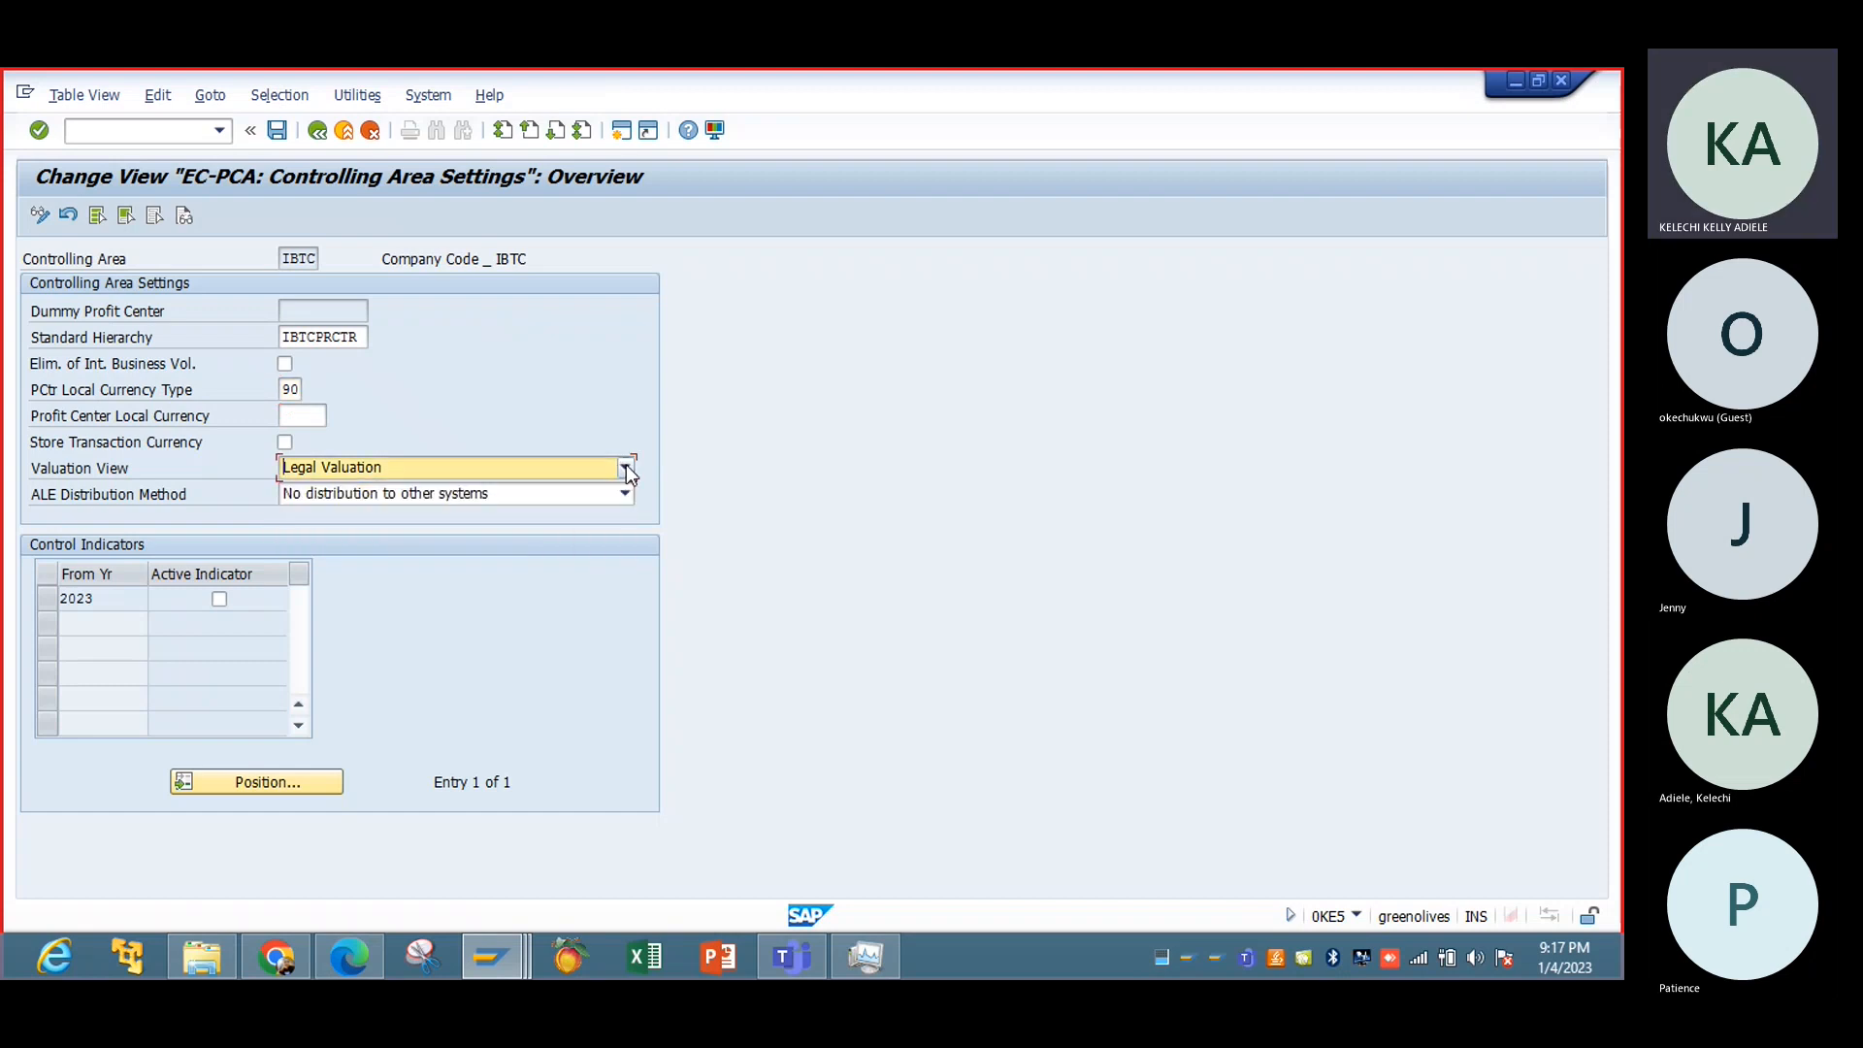
click(285, 443)
click(220, 599)
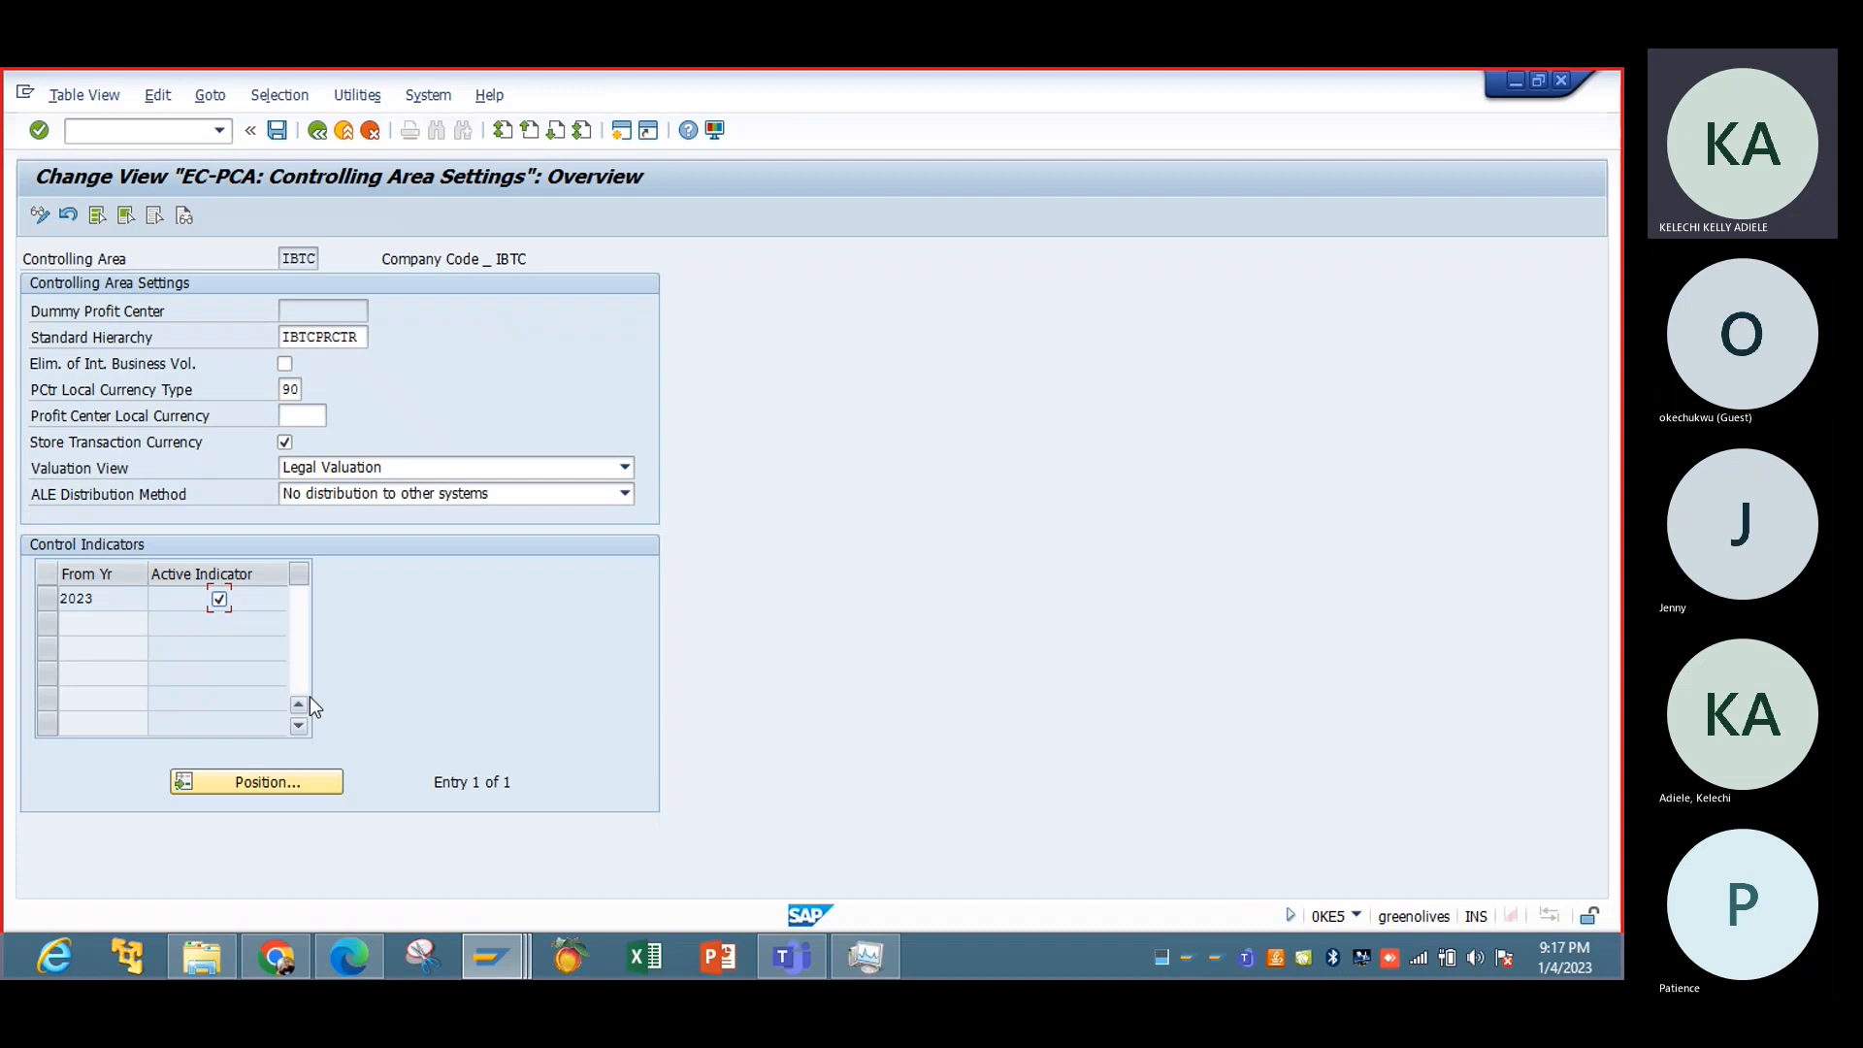
click(304, 786)
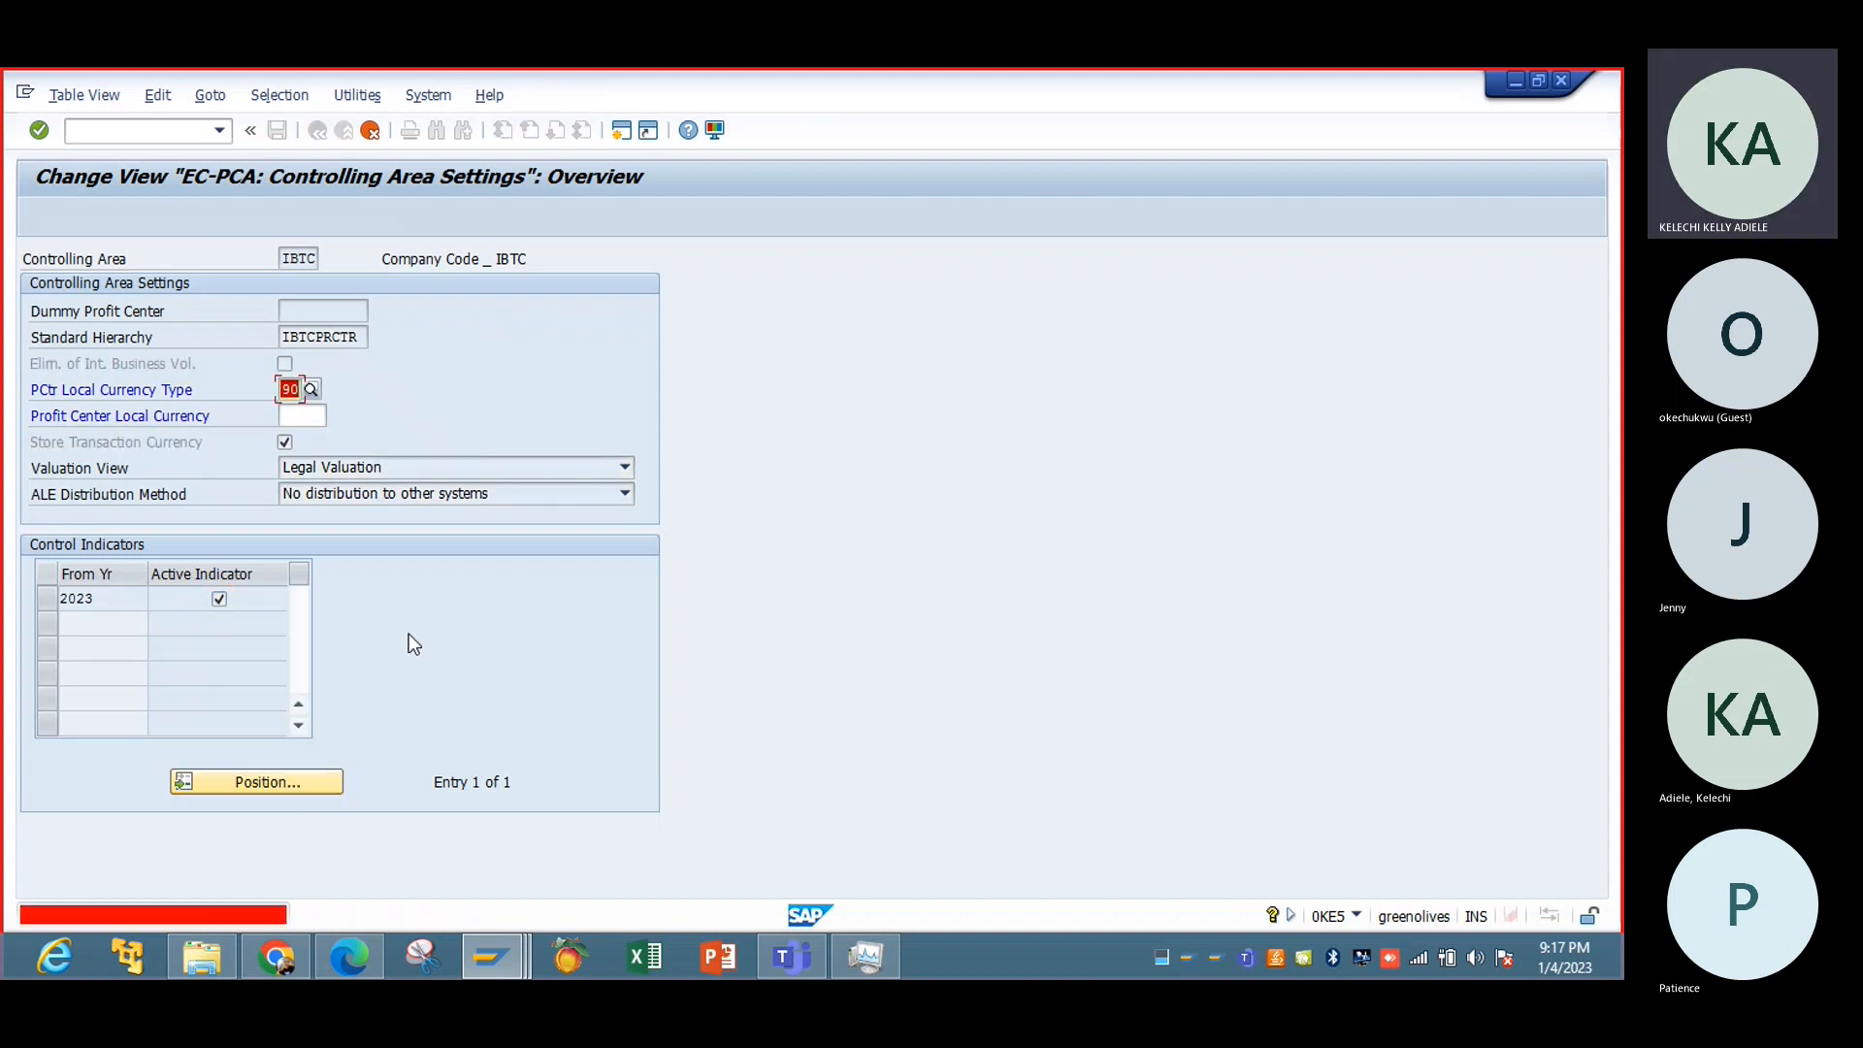
Step: Set the profit center local currency to USD and confirm the entries
click(302, 424)
text(USD)
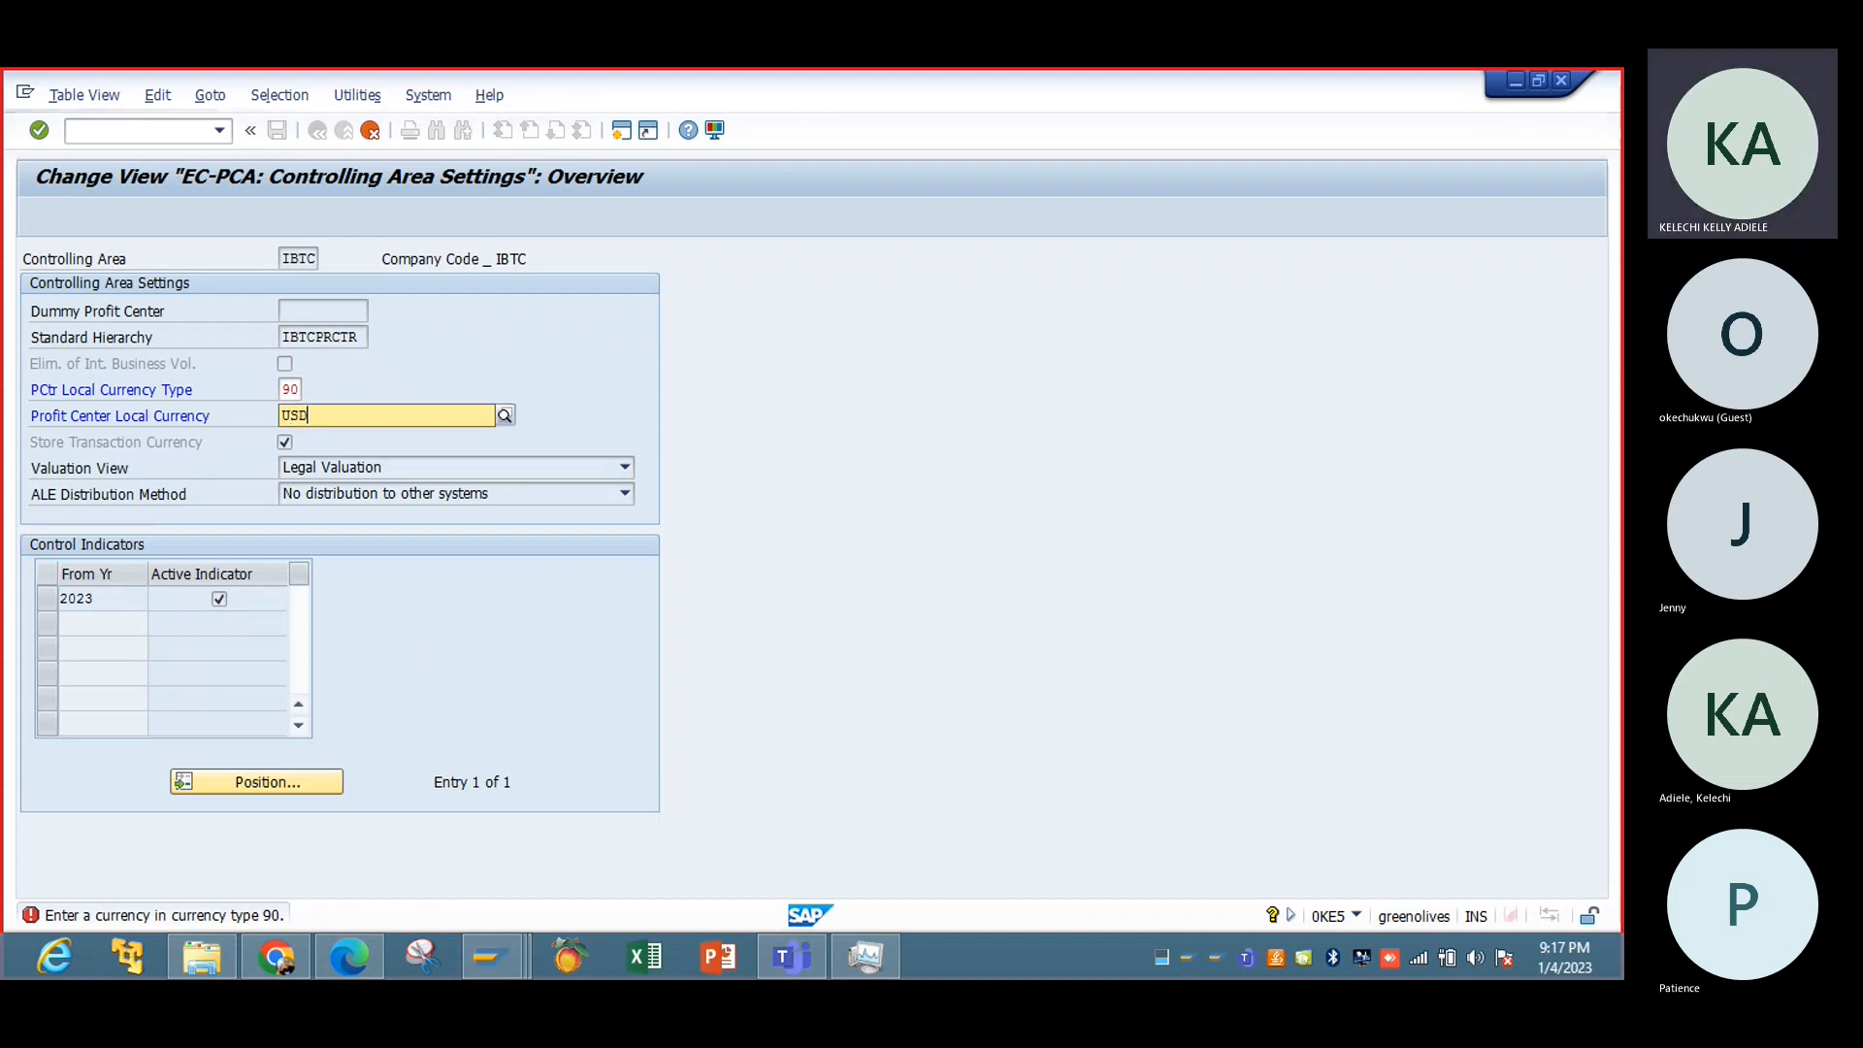
key(Return)
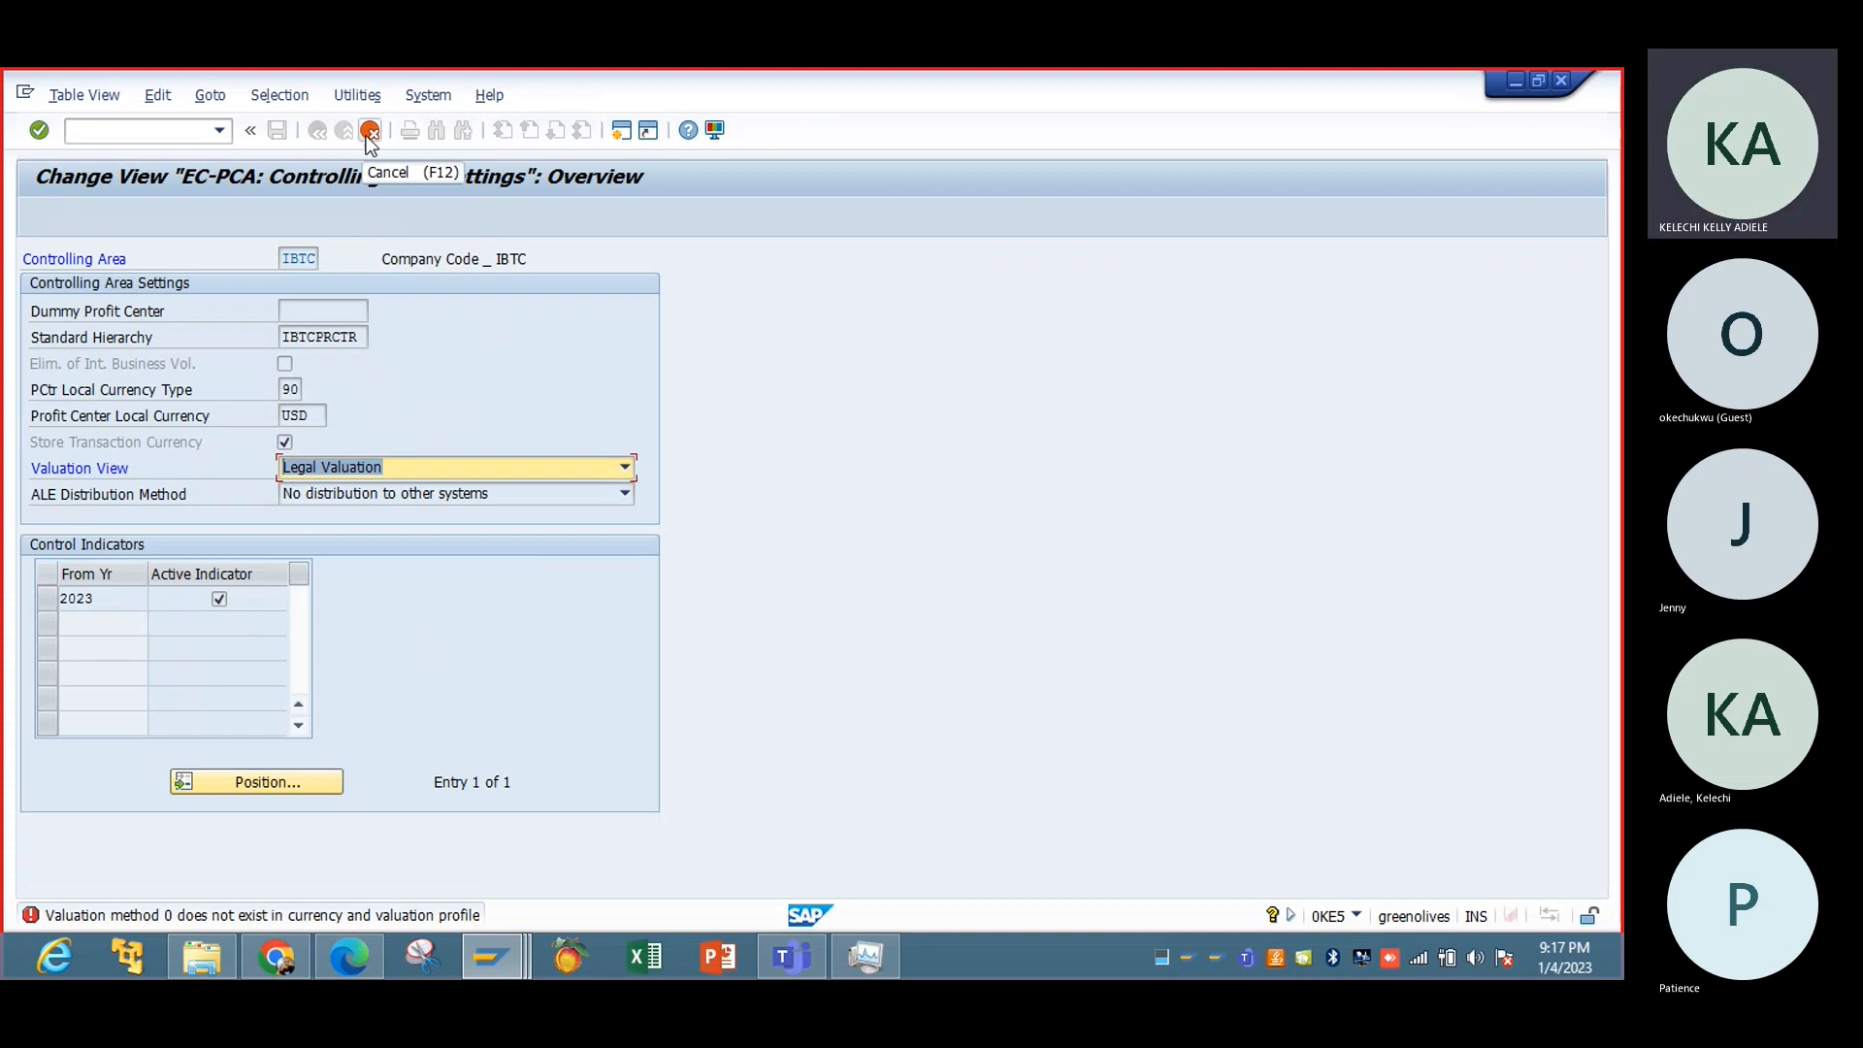
Step: Open the help for the valuation method error and proceed from it to the controlling area maintenance
double_click(389, 914)
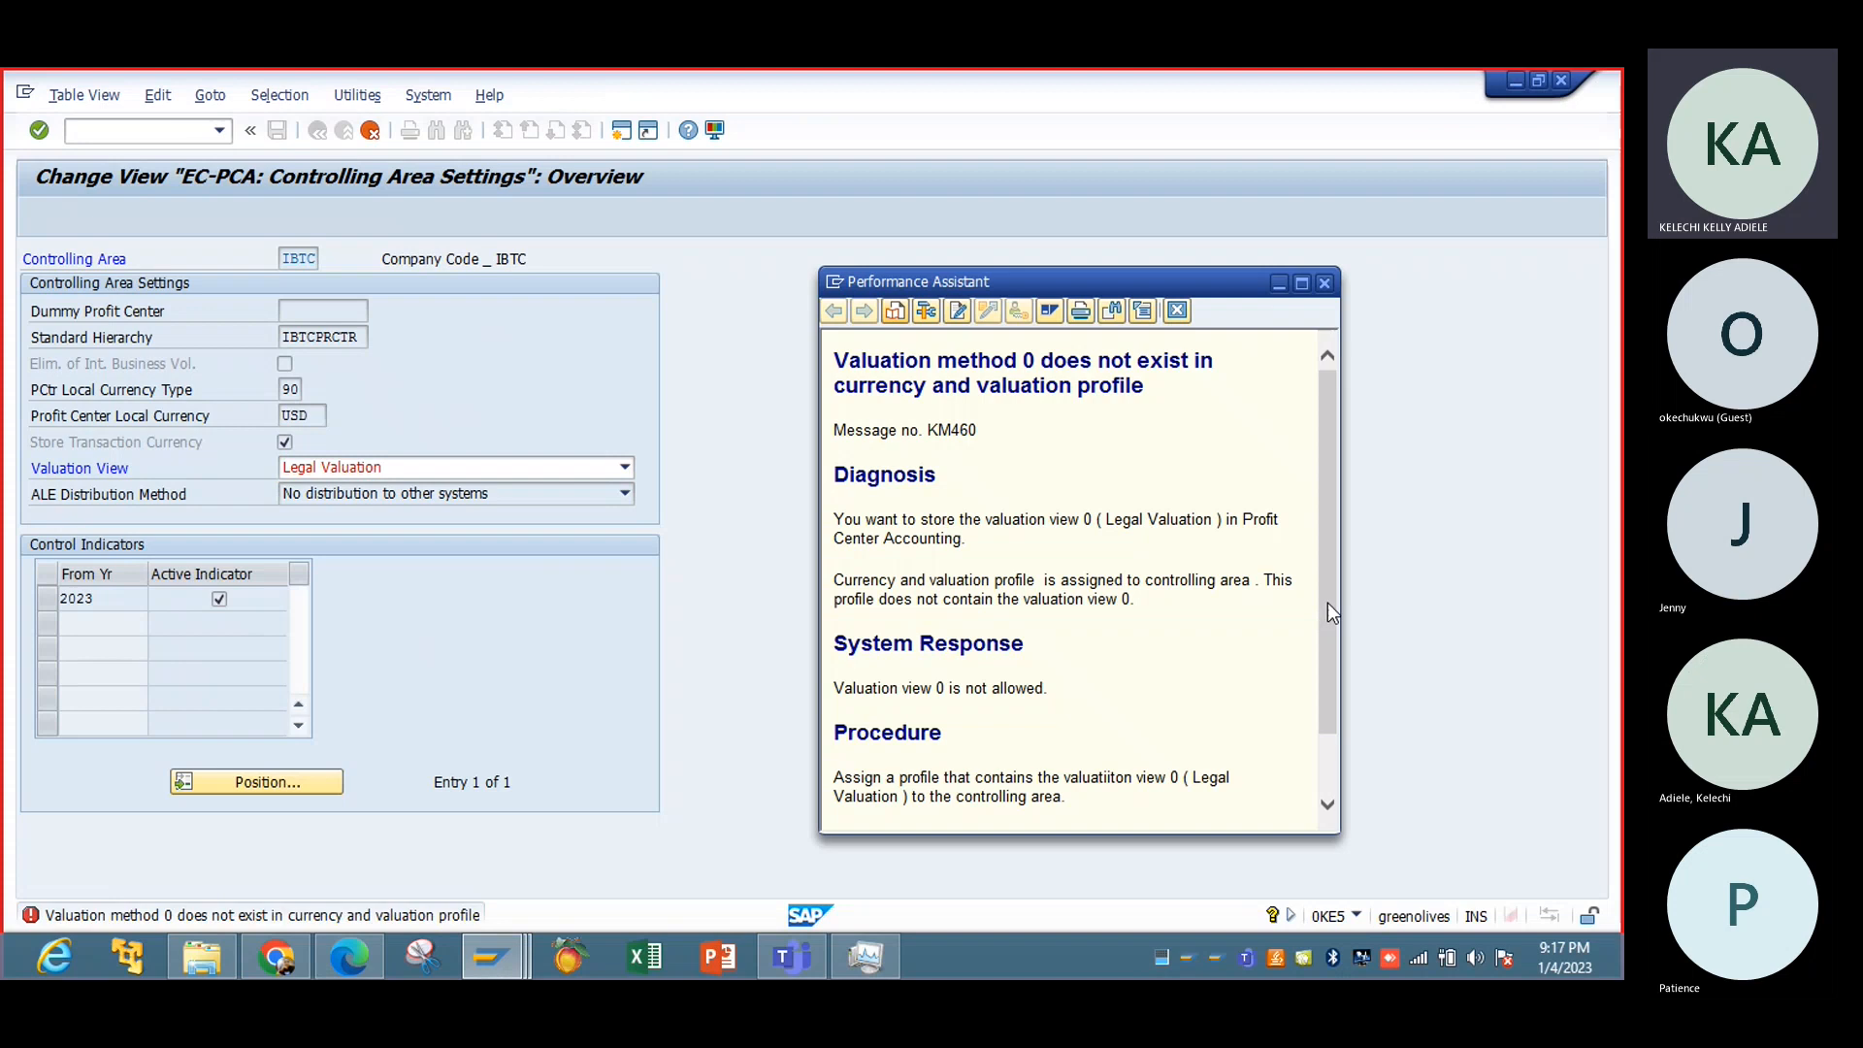
drag(1326, 602, 1326, 683)
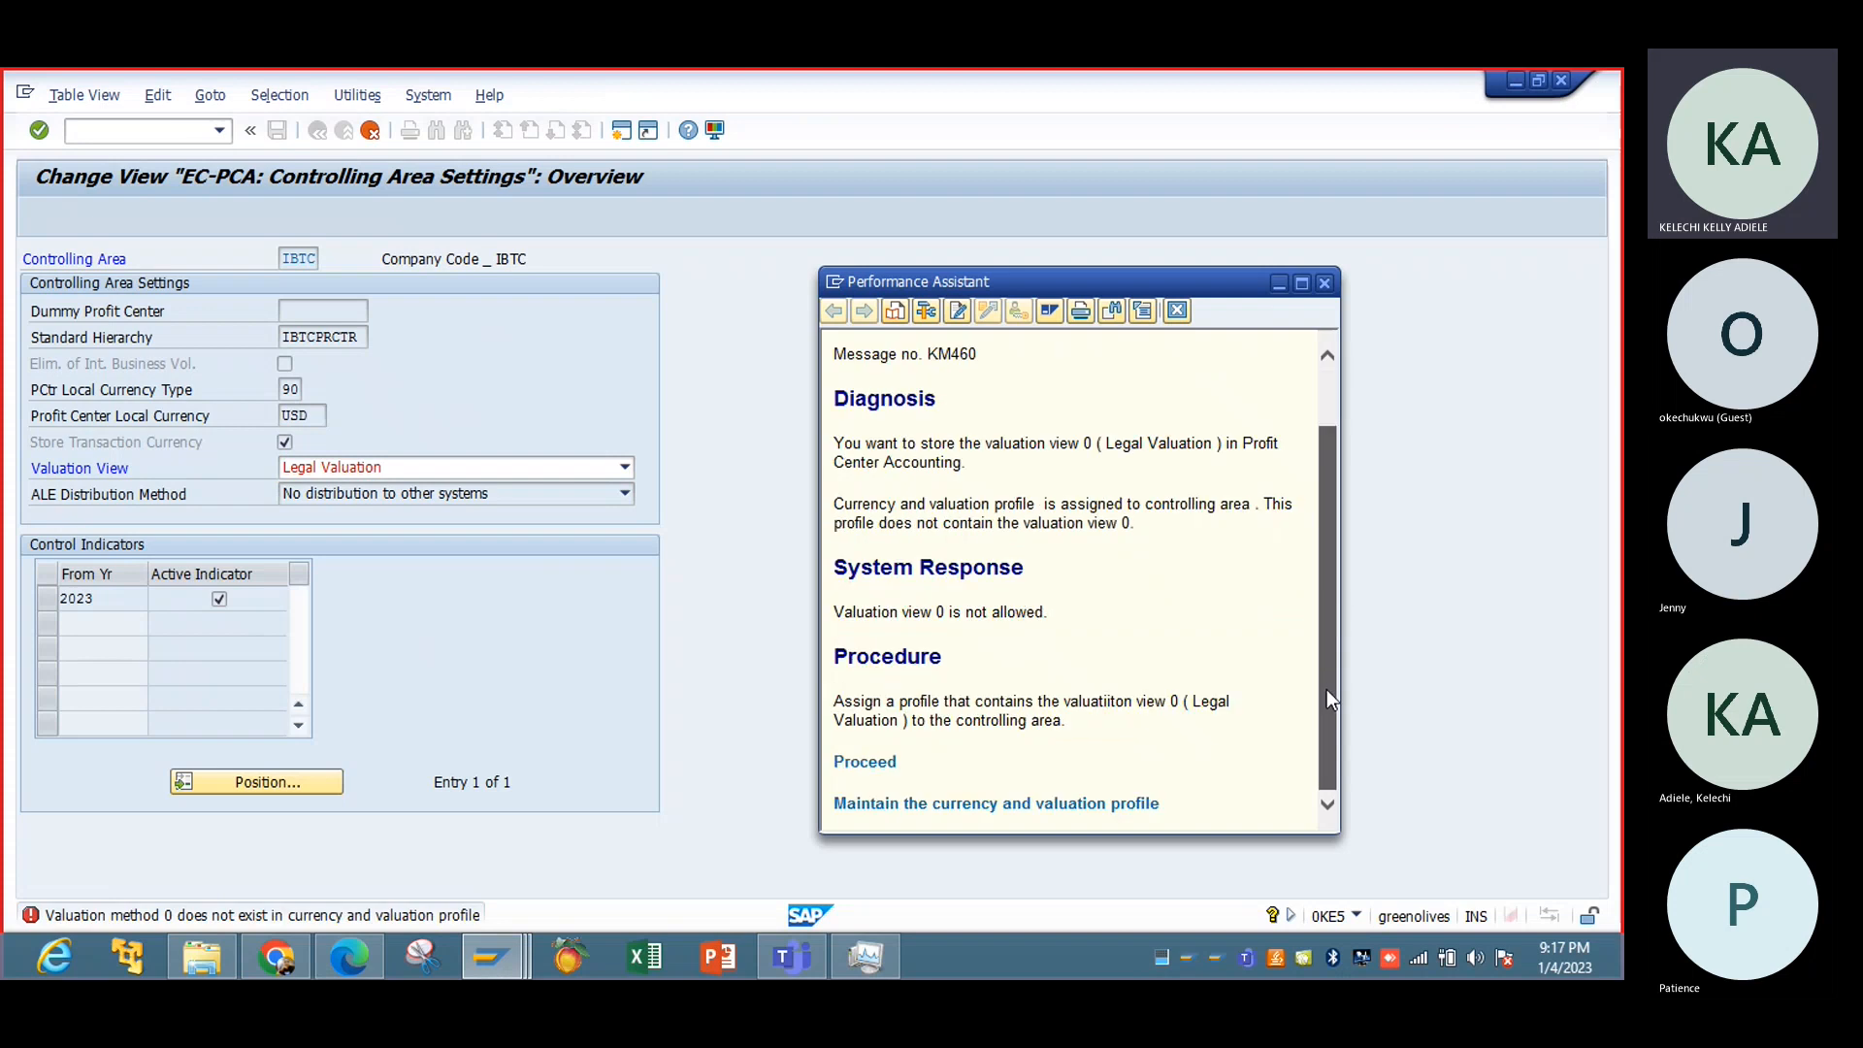
drag(1326, 690, 1326, 690)
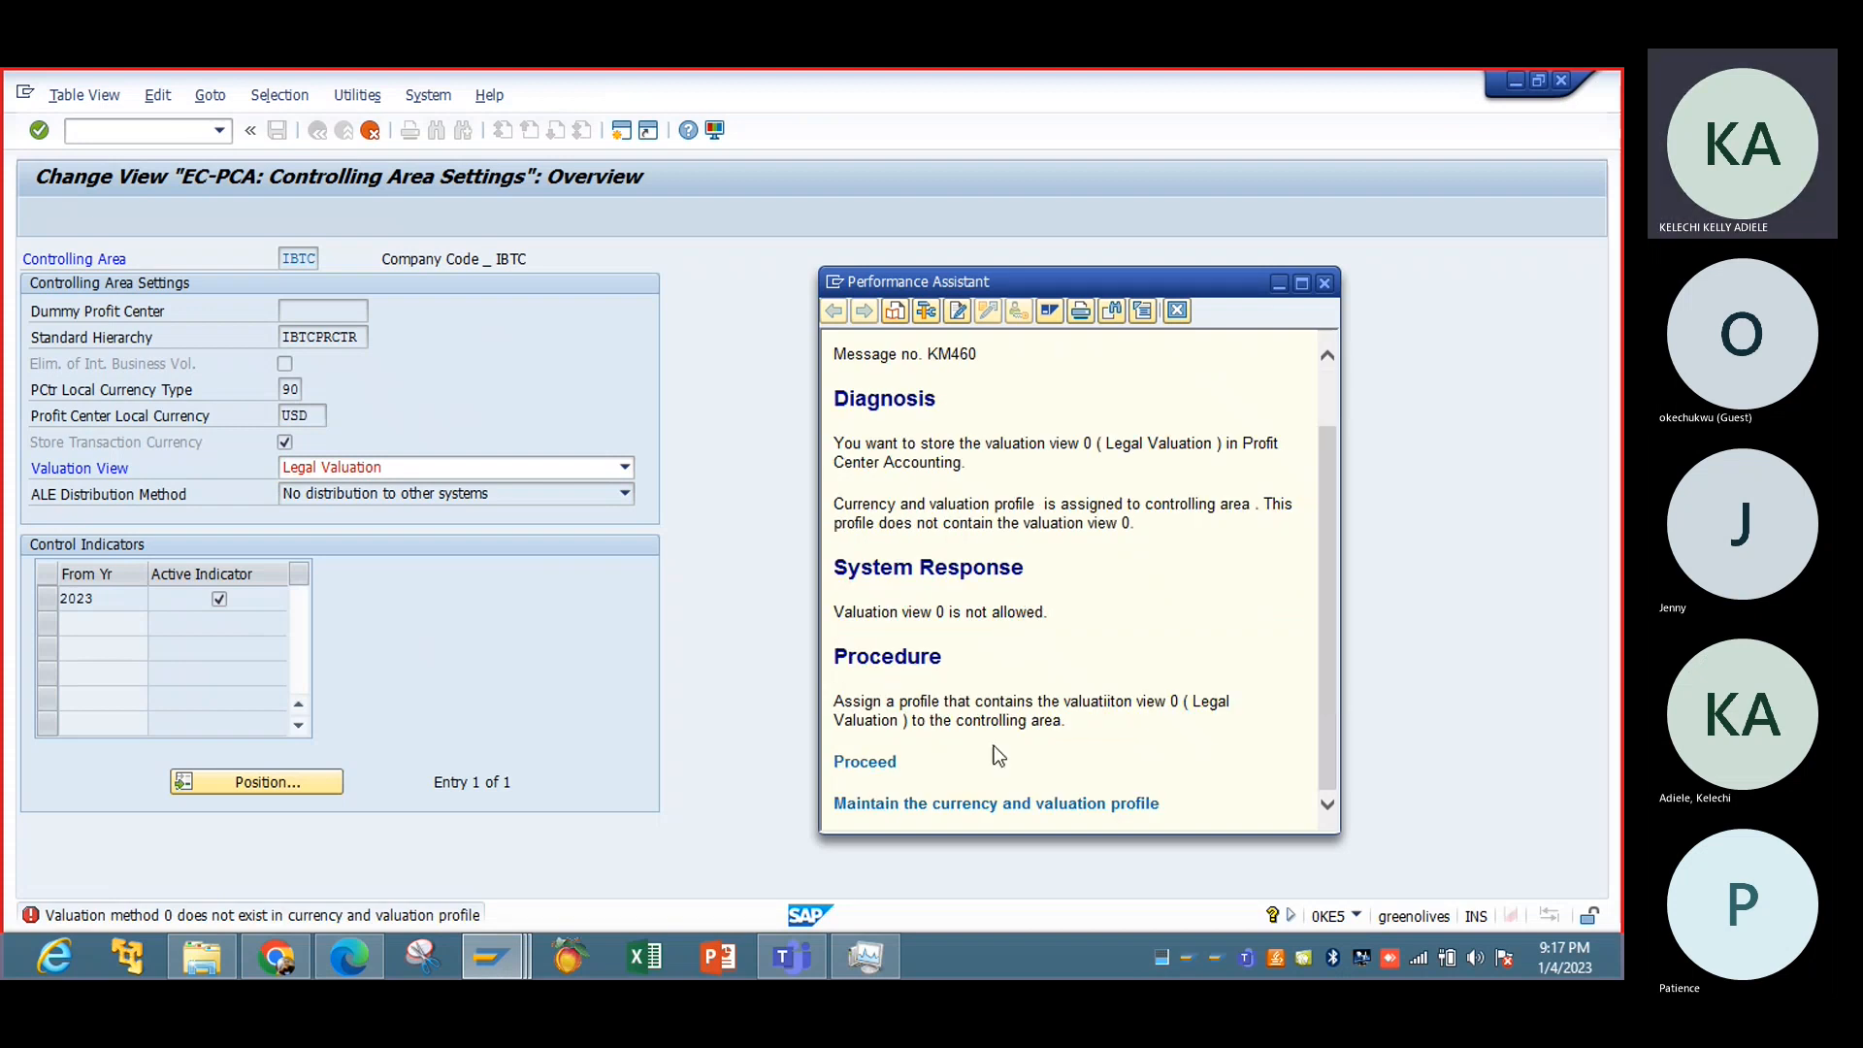
click(869, 765)
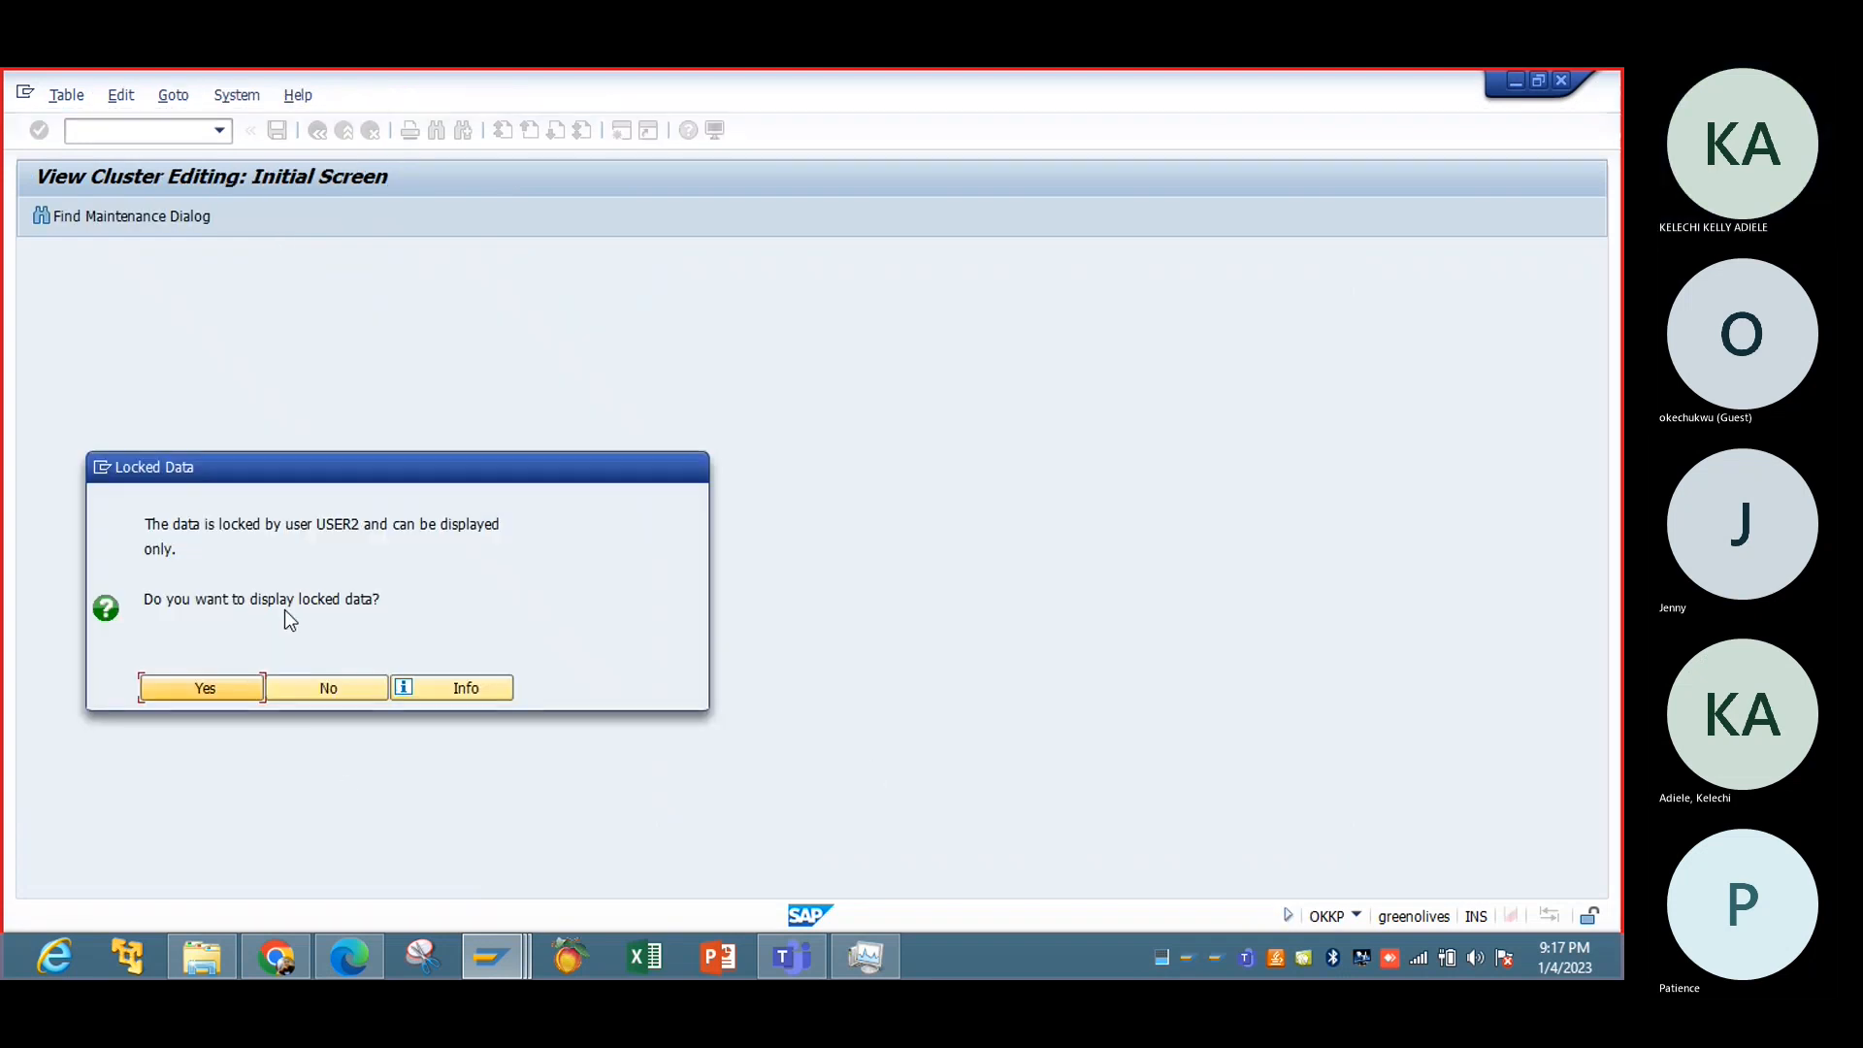
Step: Exit the central G/L account editing in the other session and return to the locked data prompt
click(492, 956)
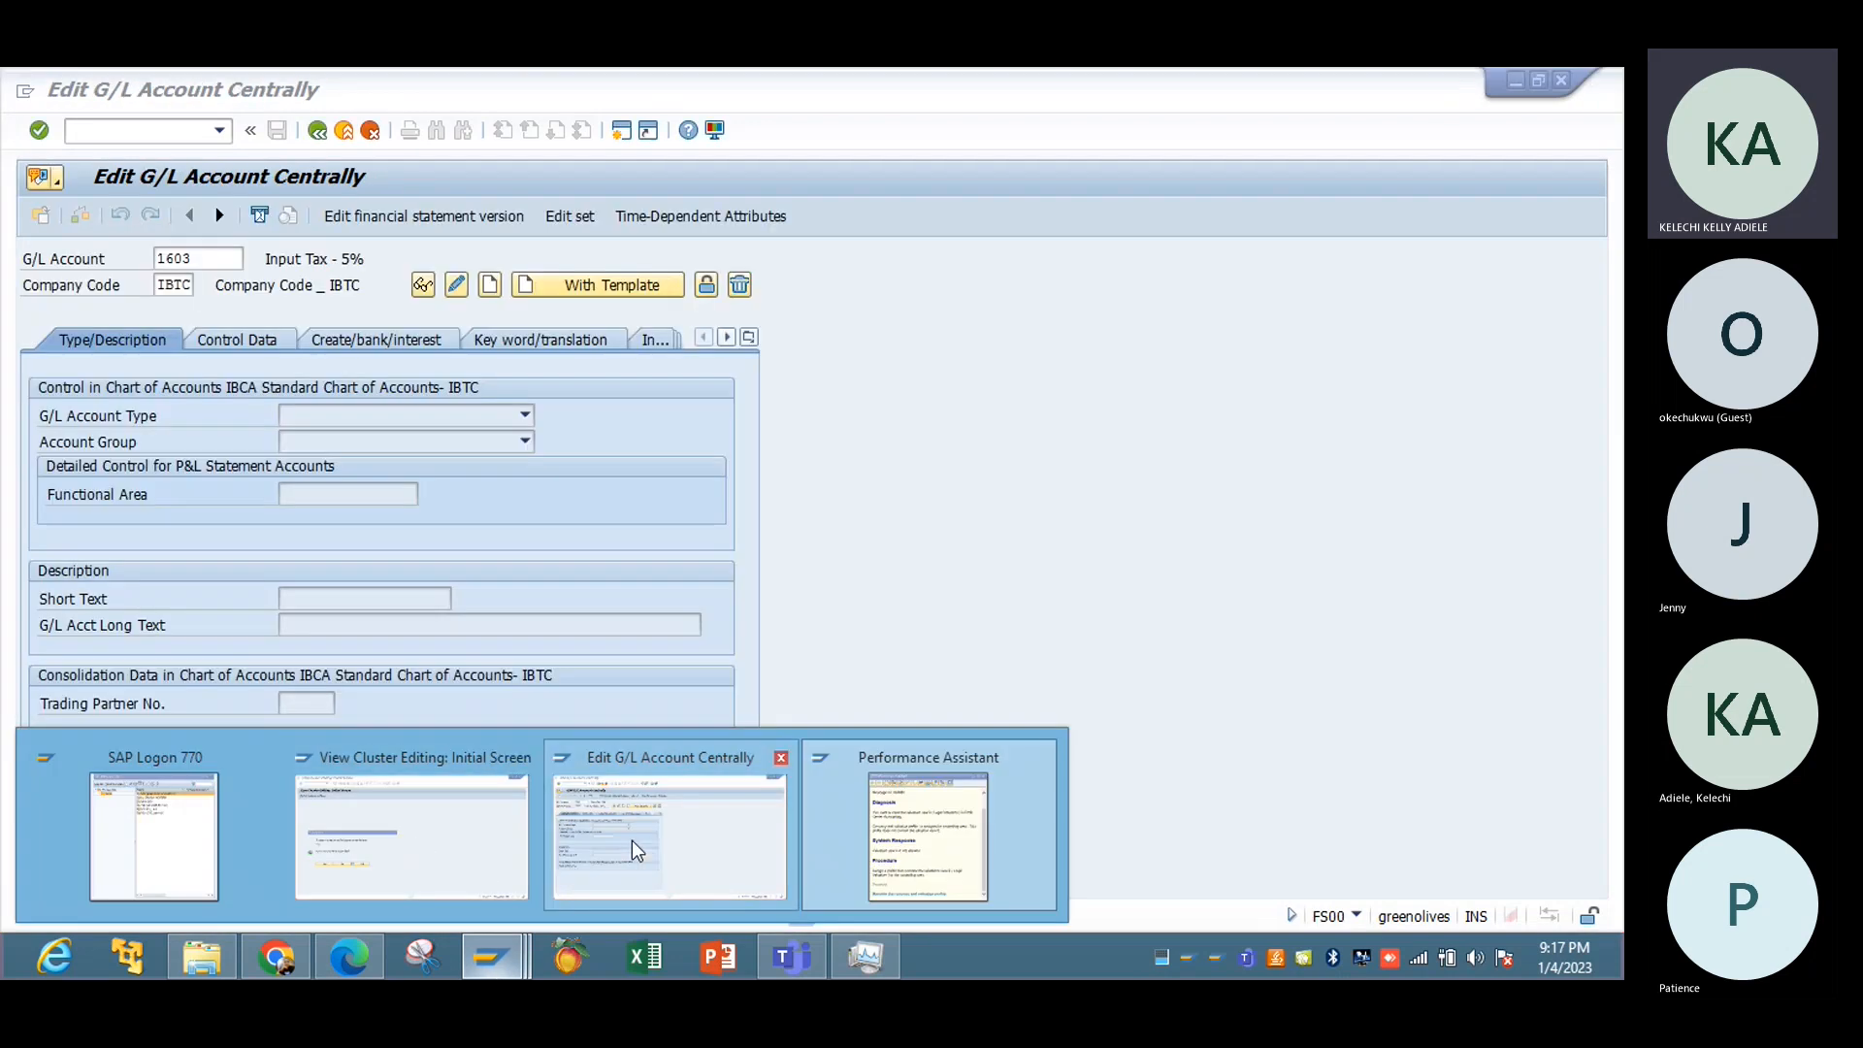
click(647, 841)
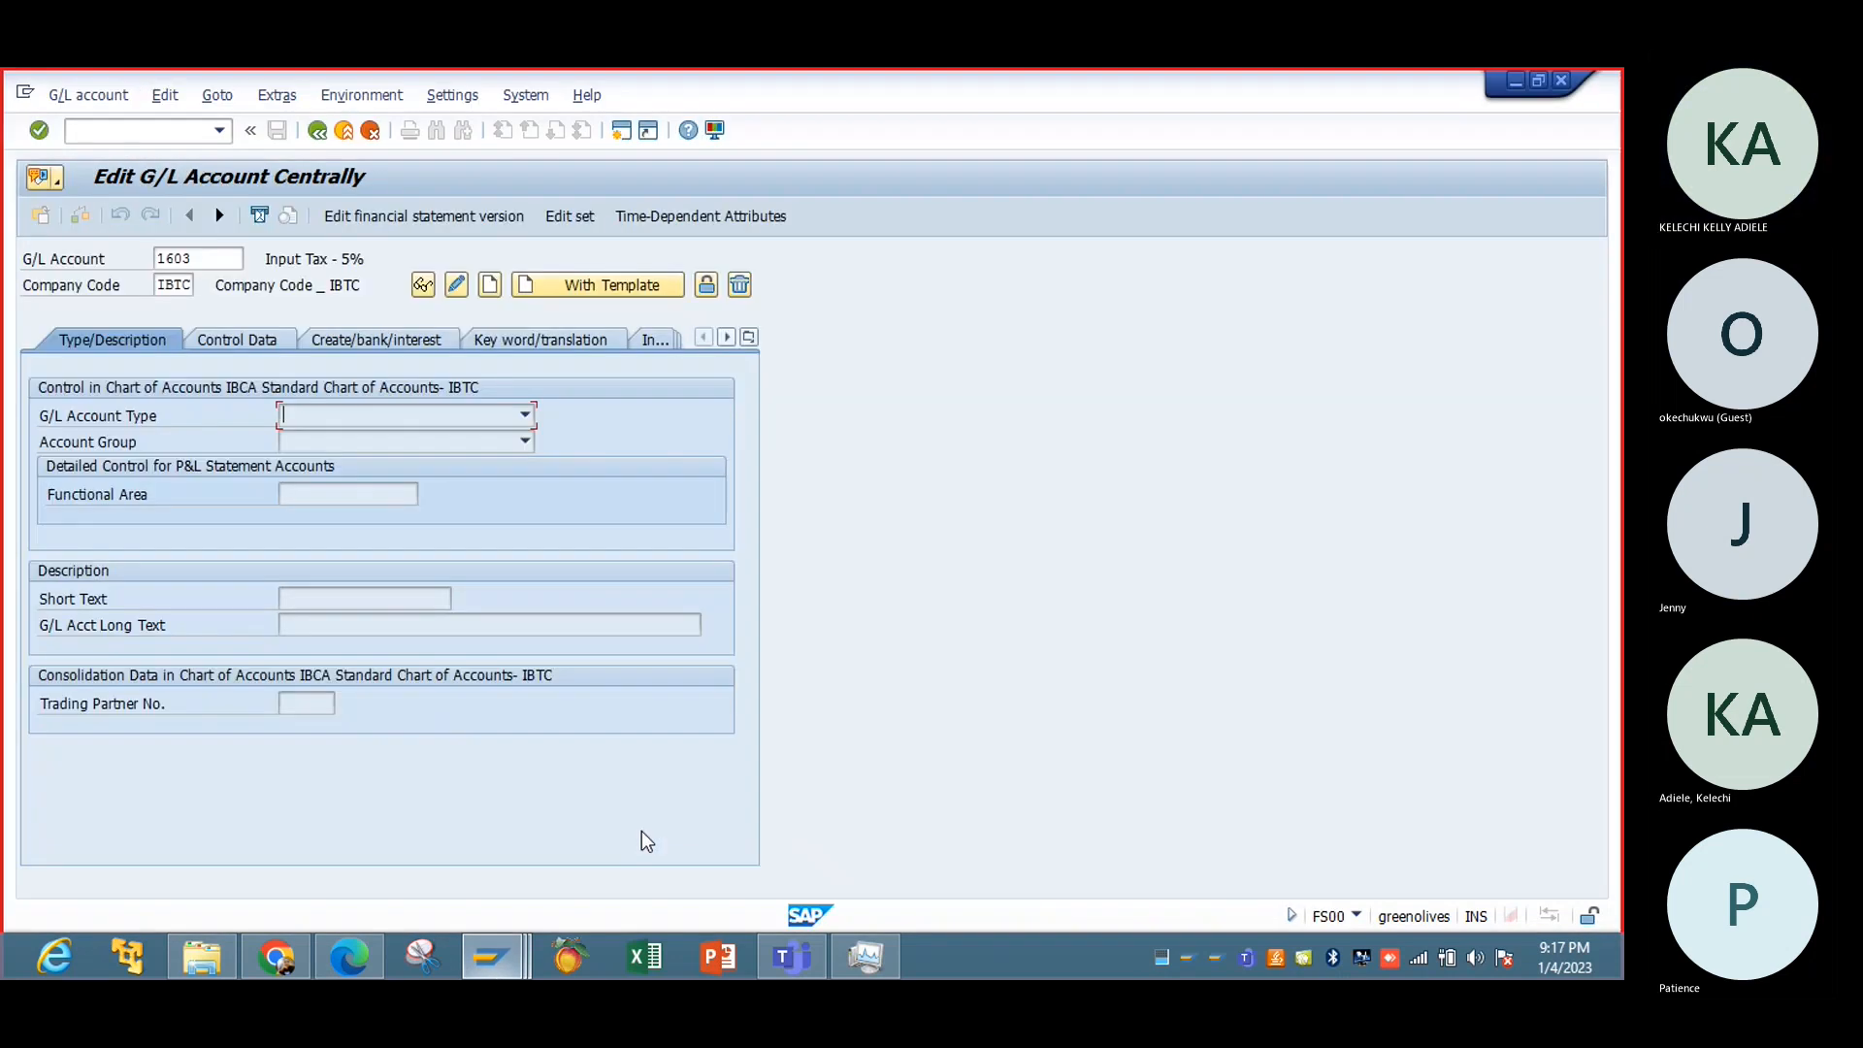
click(370, 130)
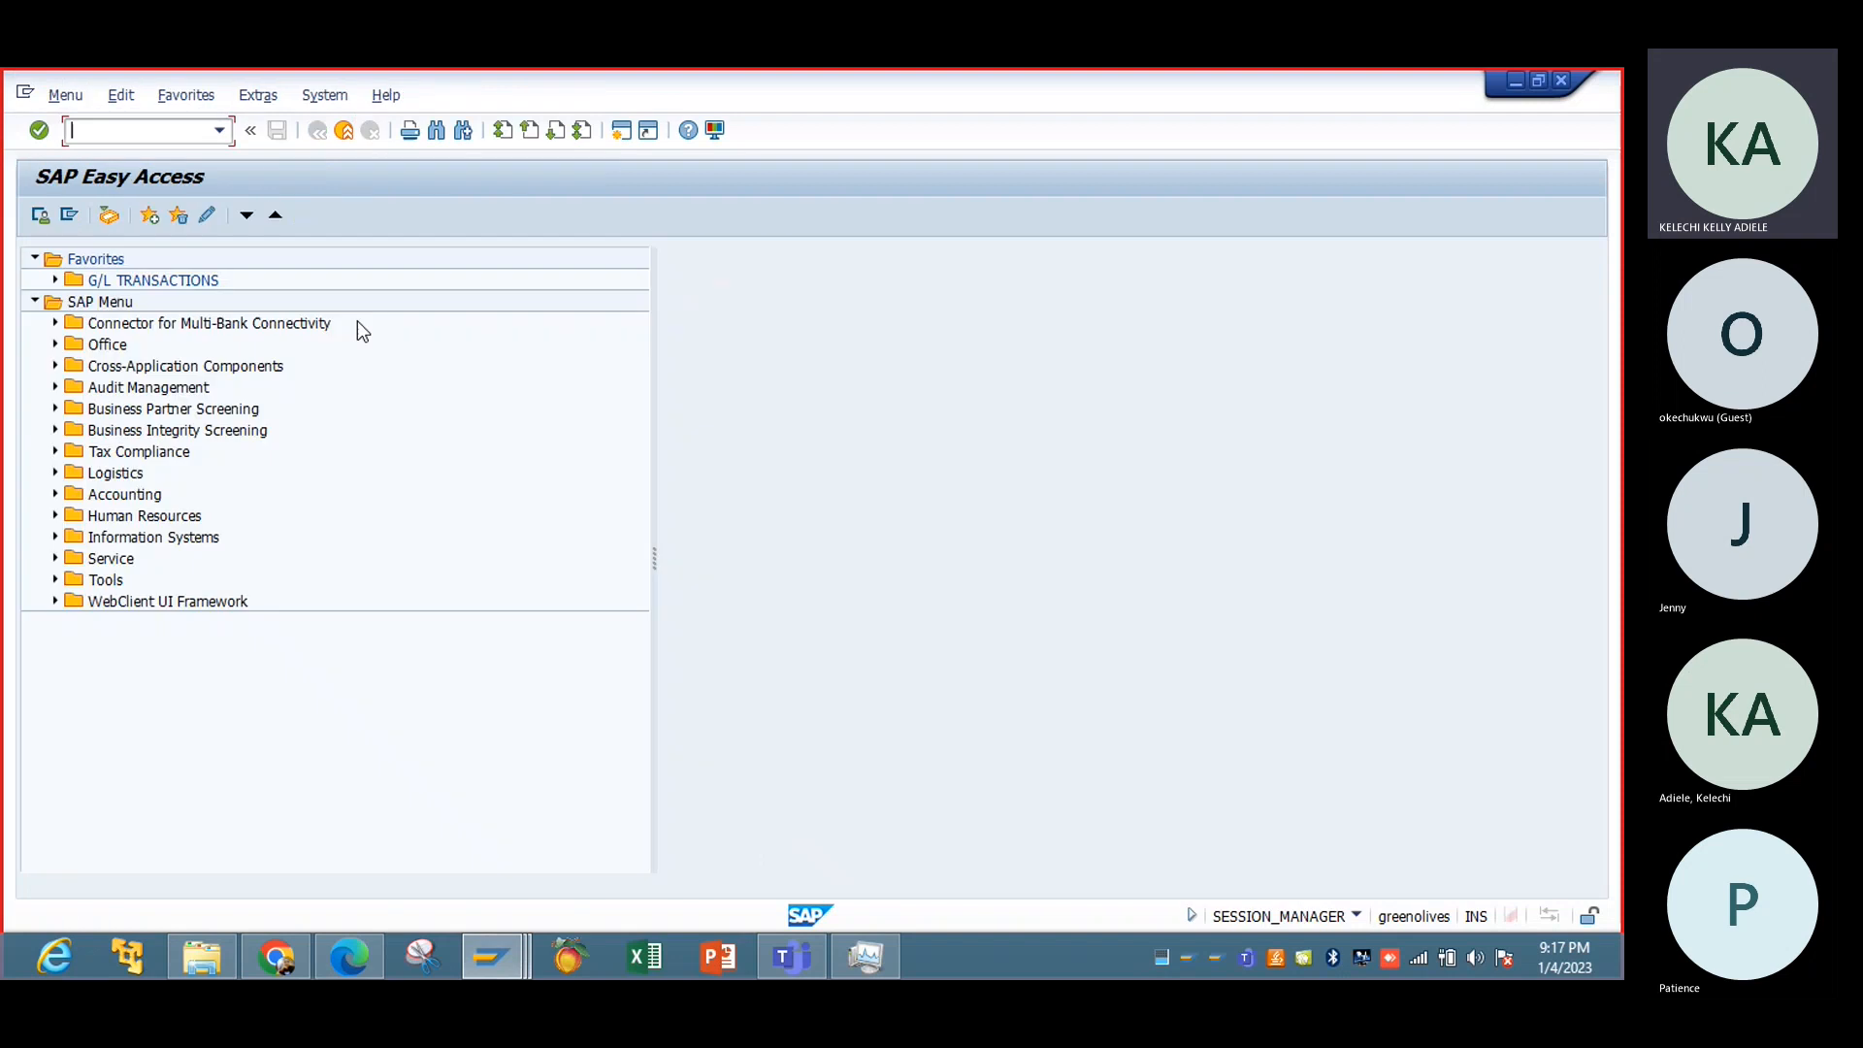
click(492, 956)
click(446, 872)
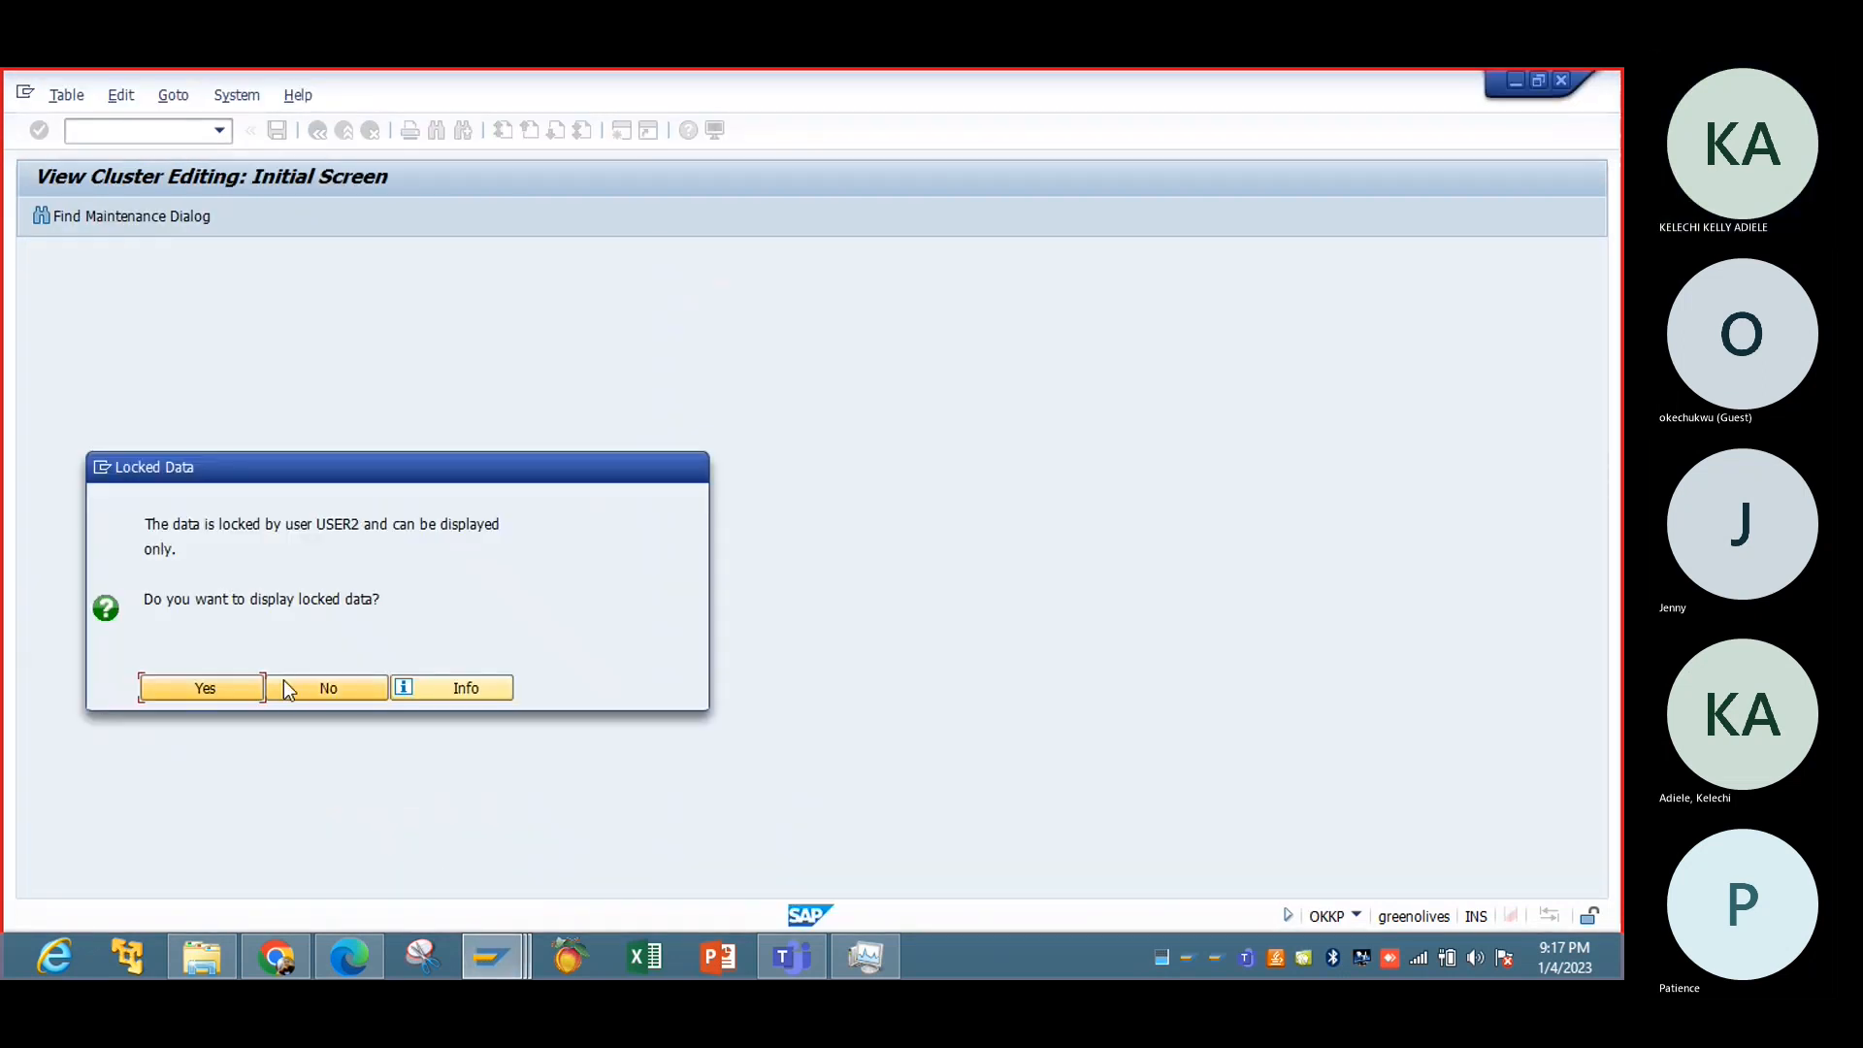
Step: Decline to display the locked data and try again to proceed from the error help to the controlling area maintenance
click(321, 689)
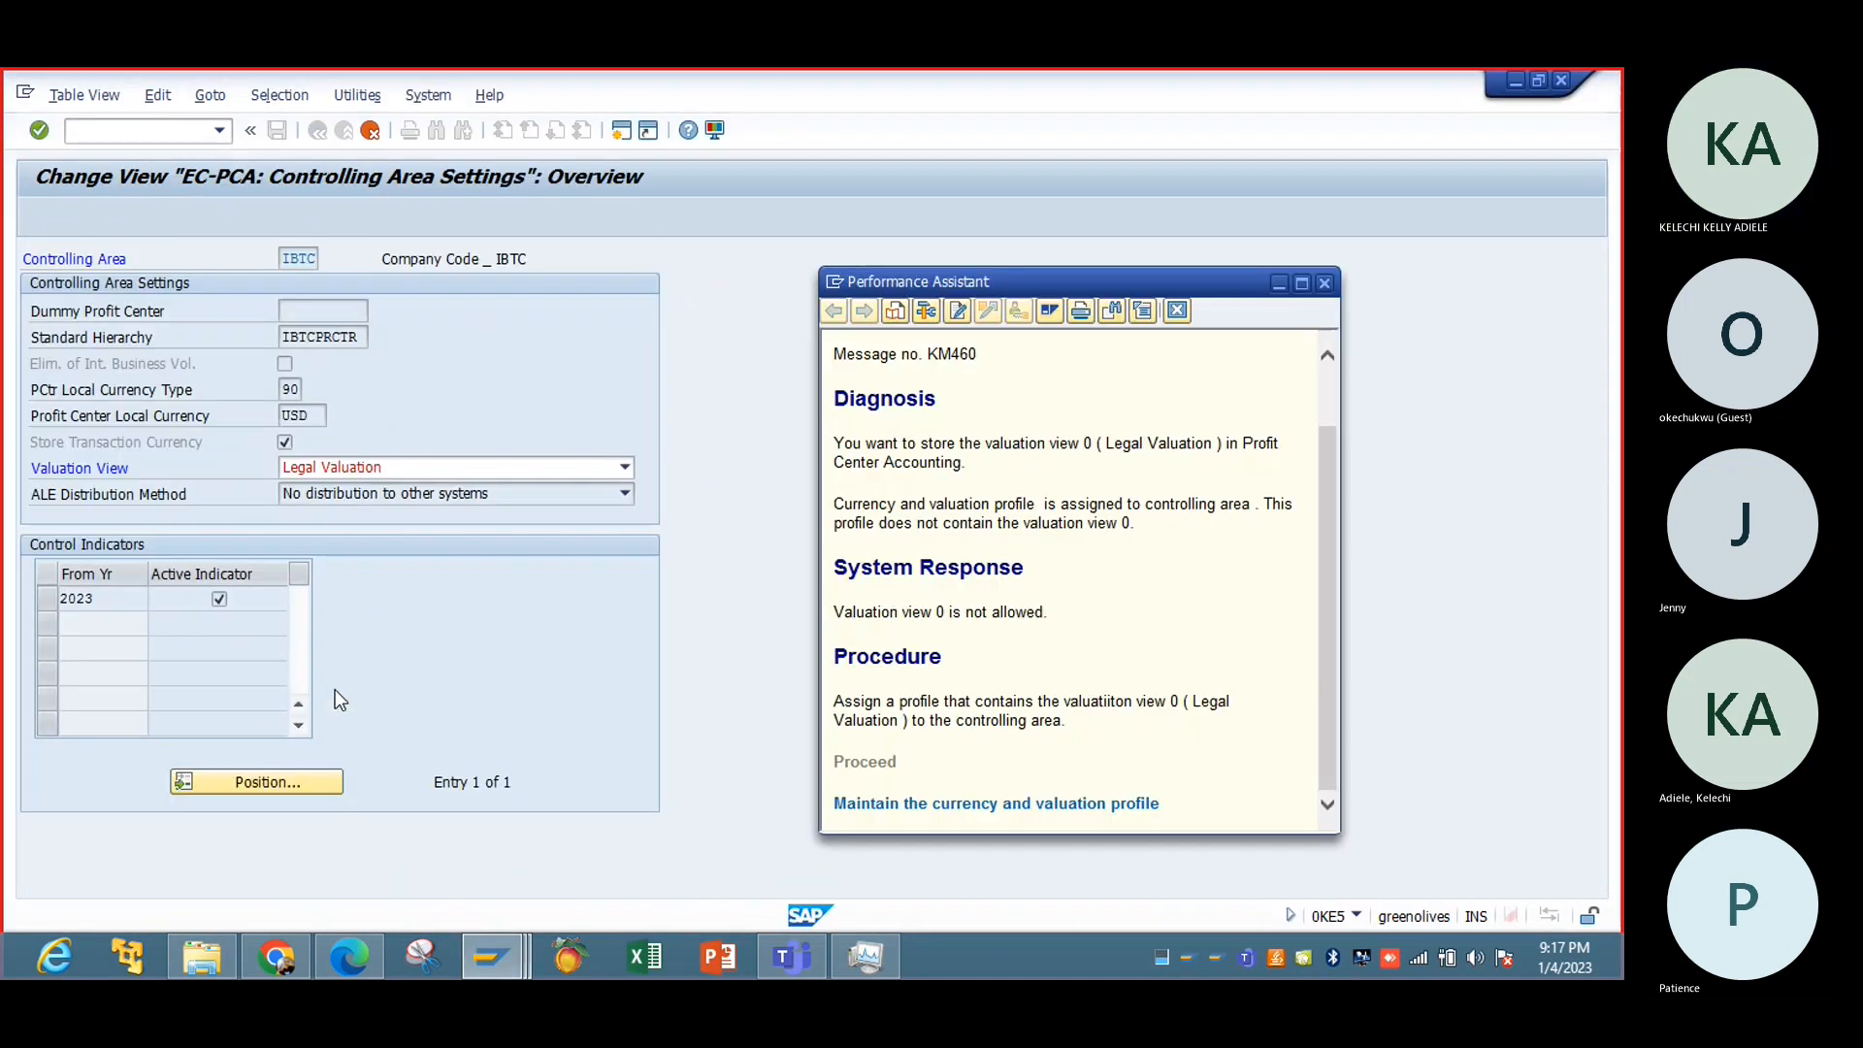
click(883, 765)
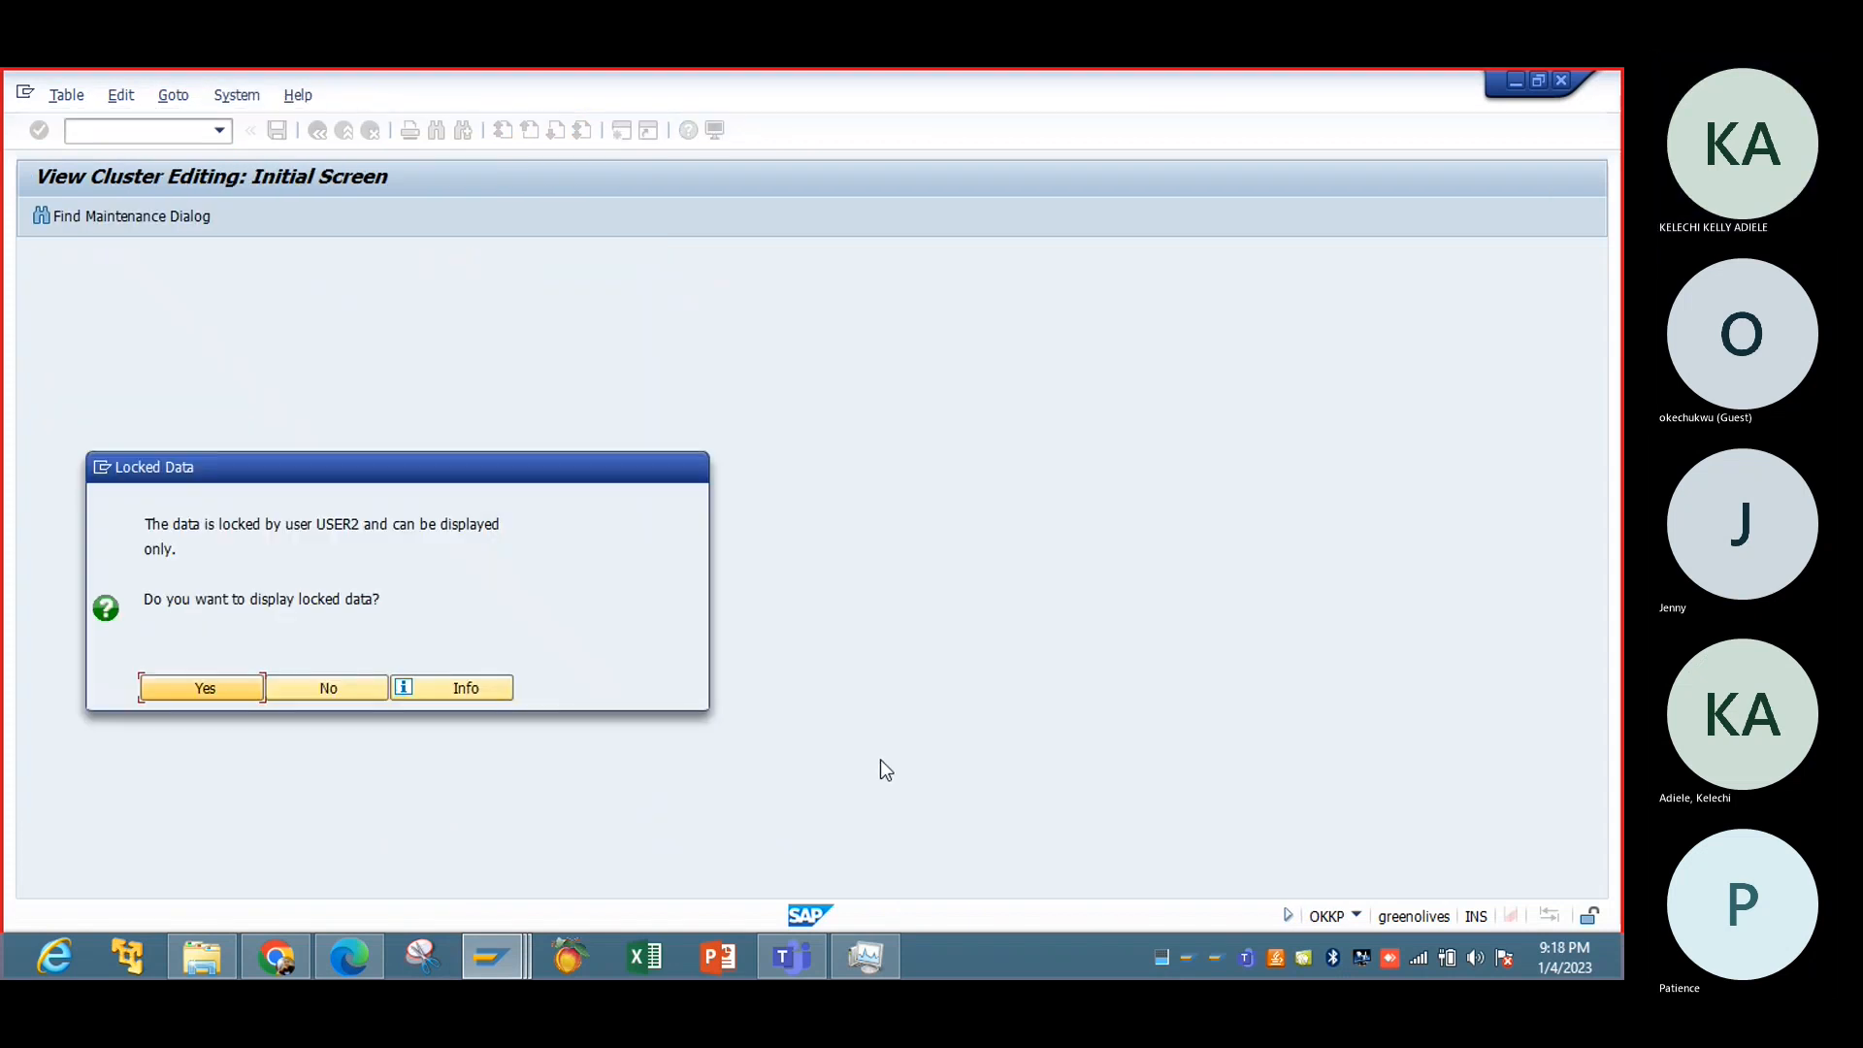
click(347, 687)
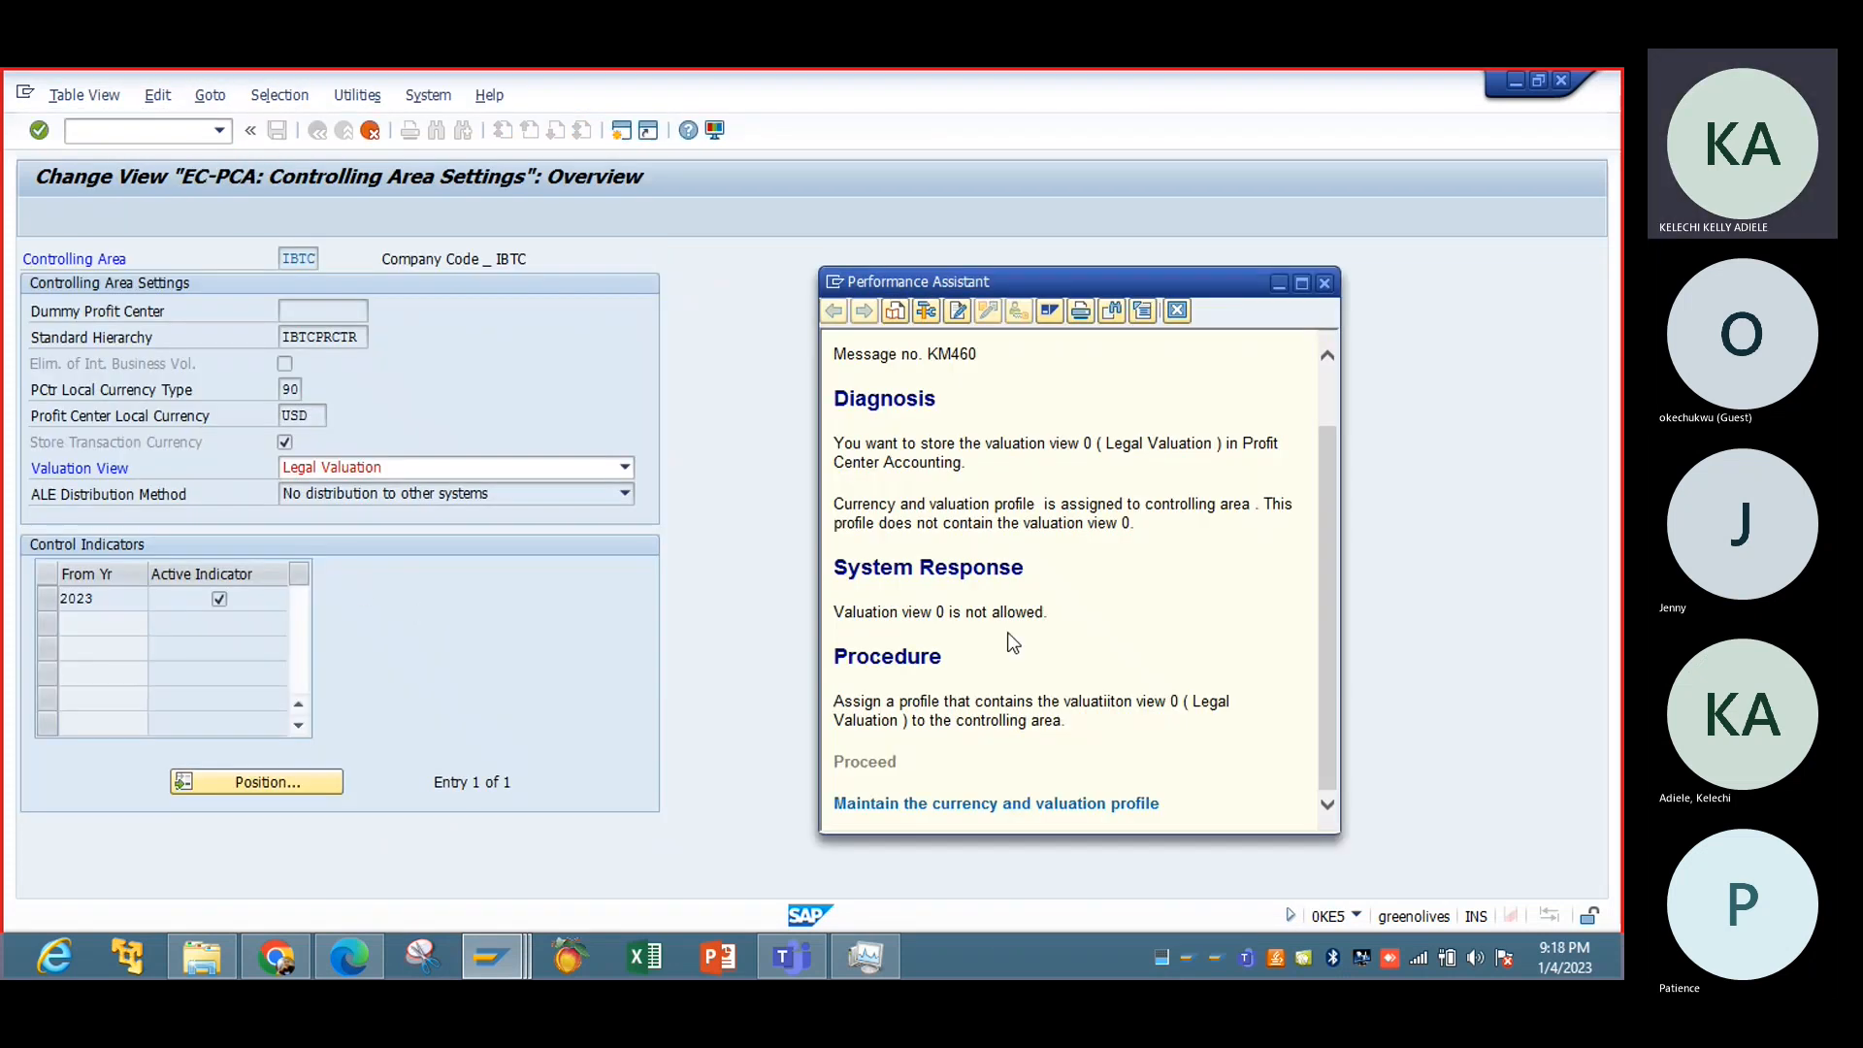
Step: Open the currency and valuation profile maintenance from the error help and display the details of profile IBTC
click(1116, 805)
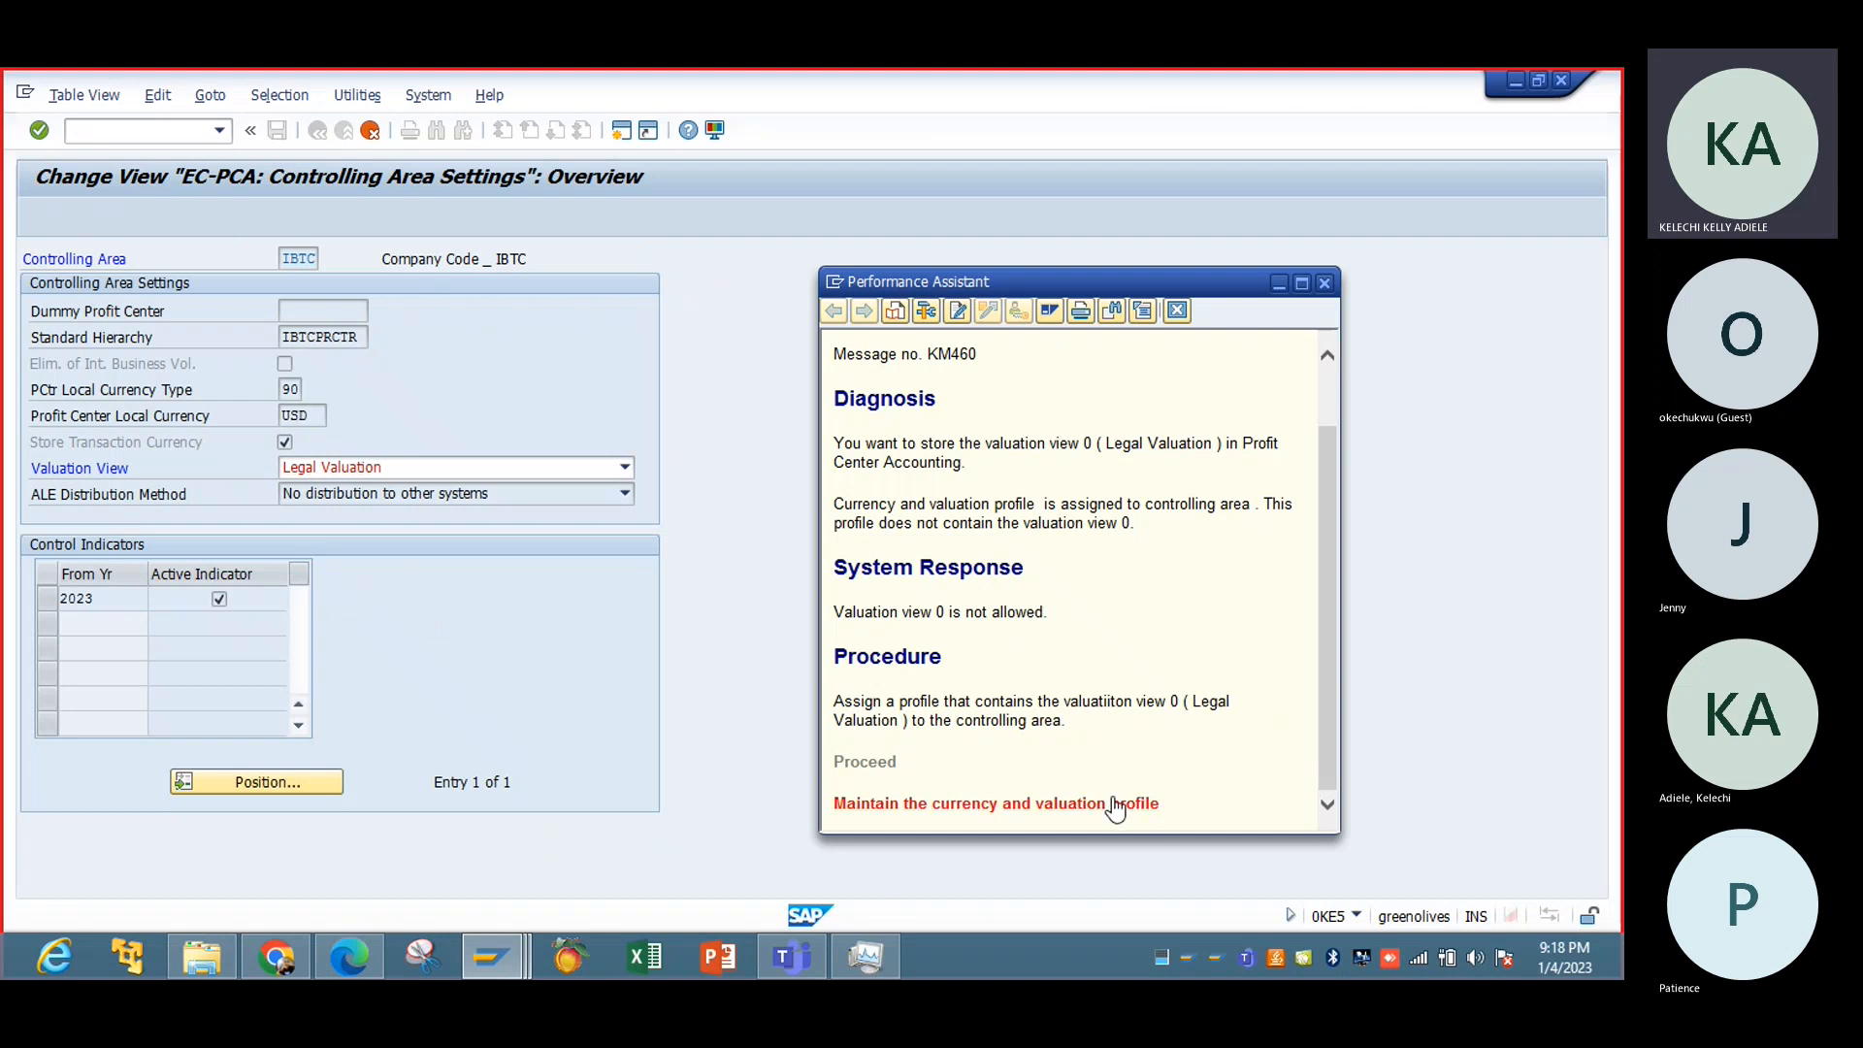
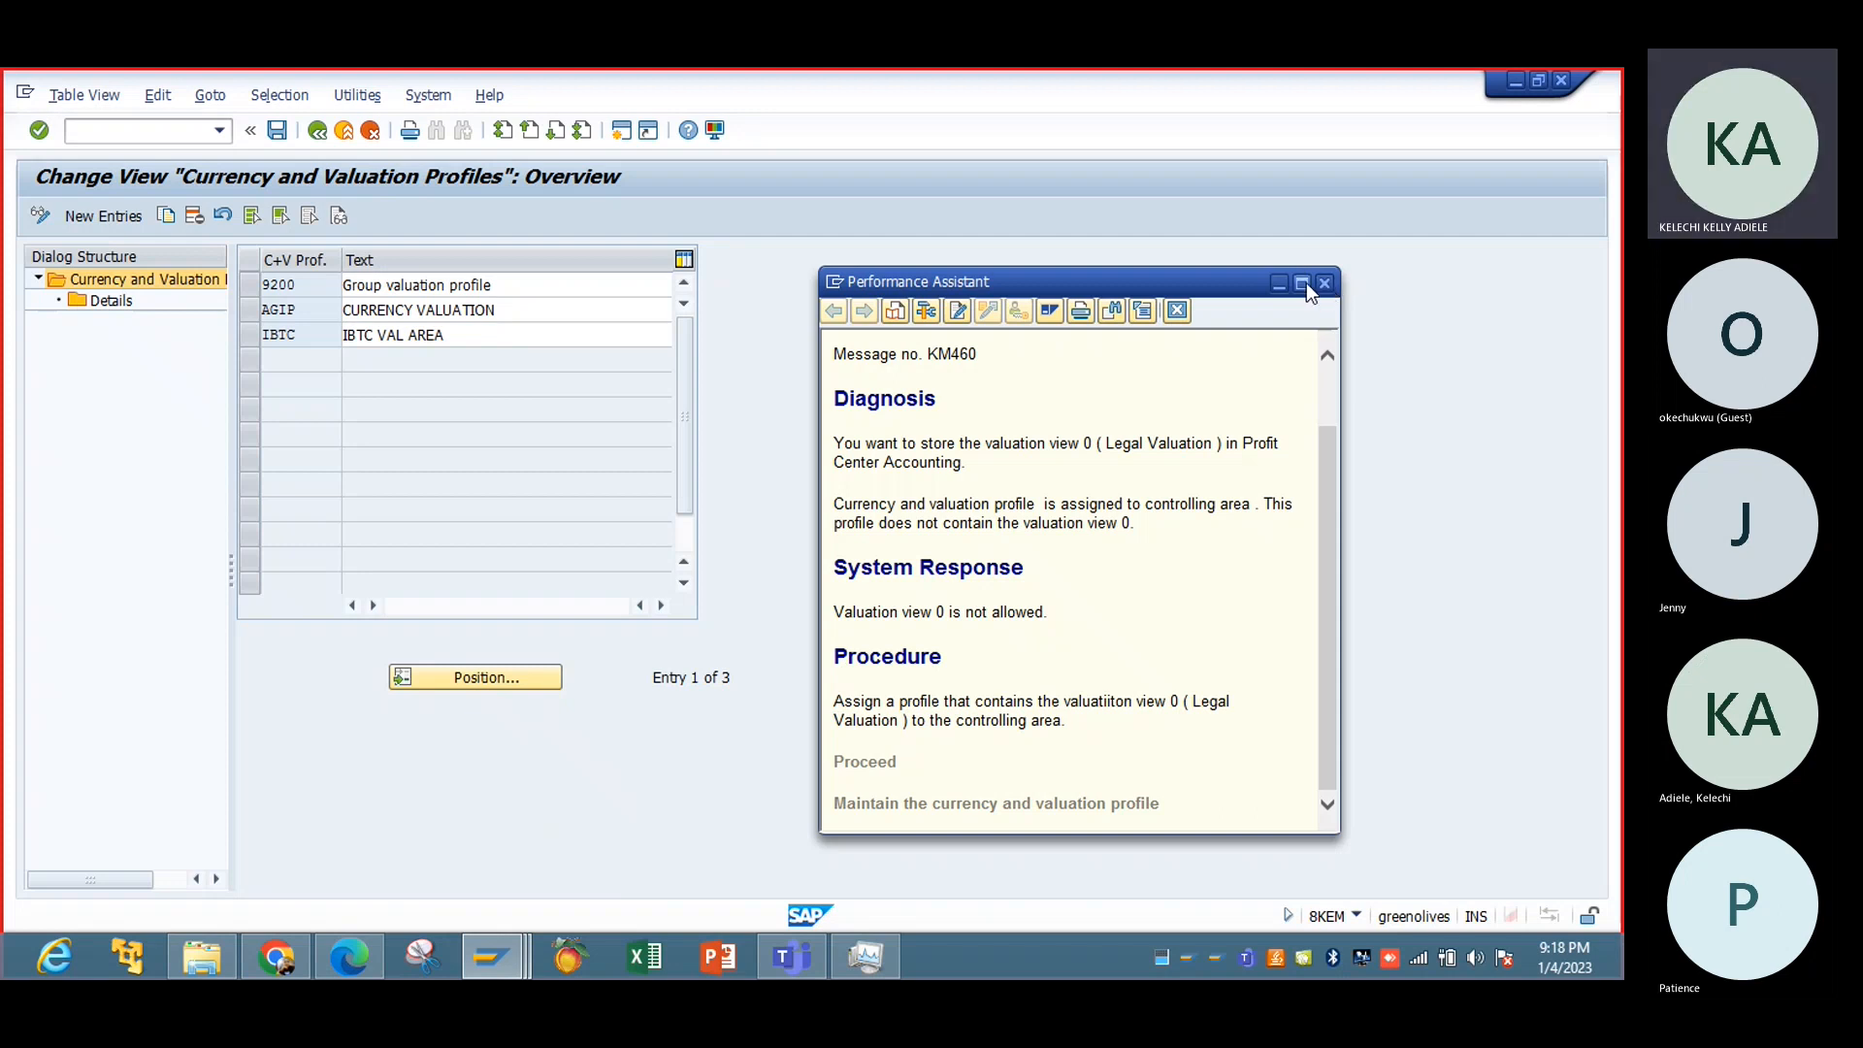
click(1279, 283)
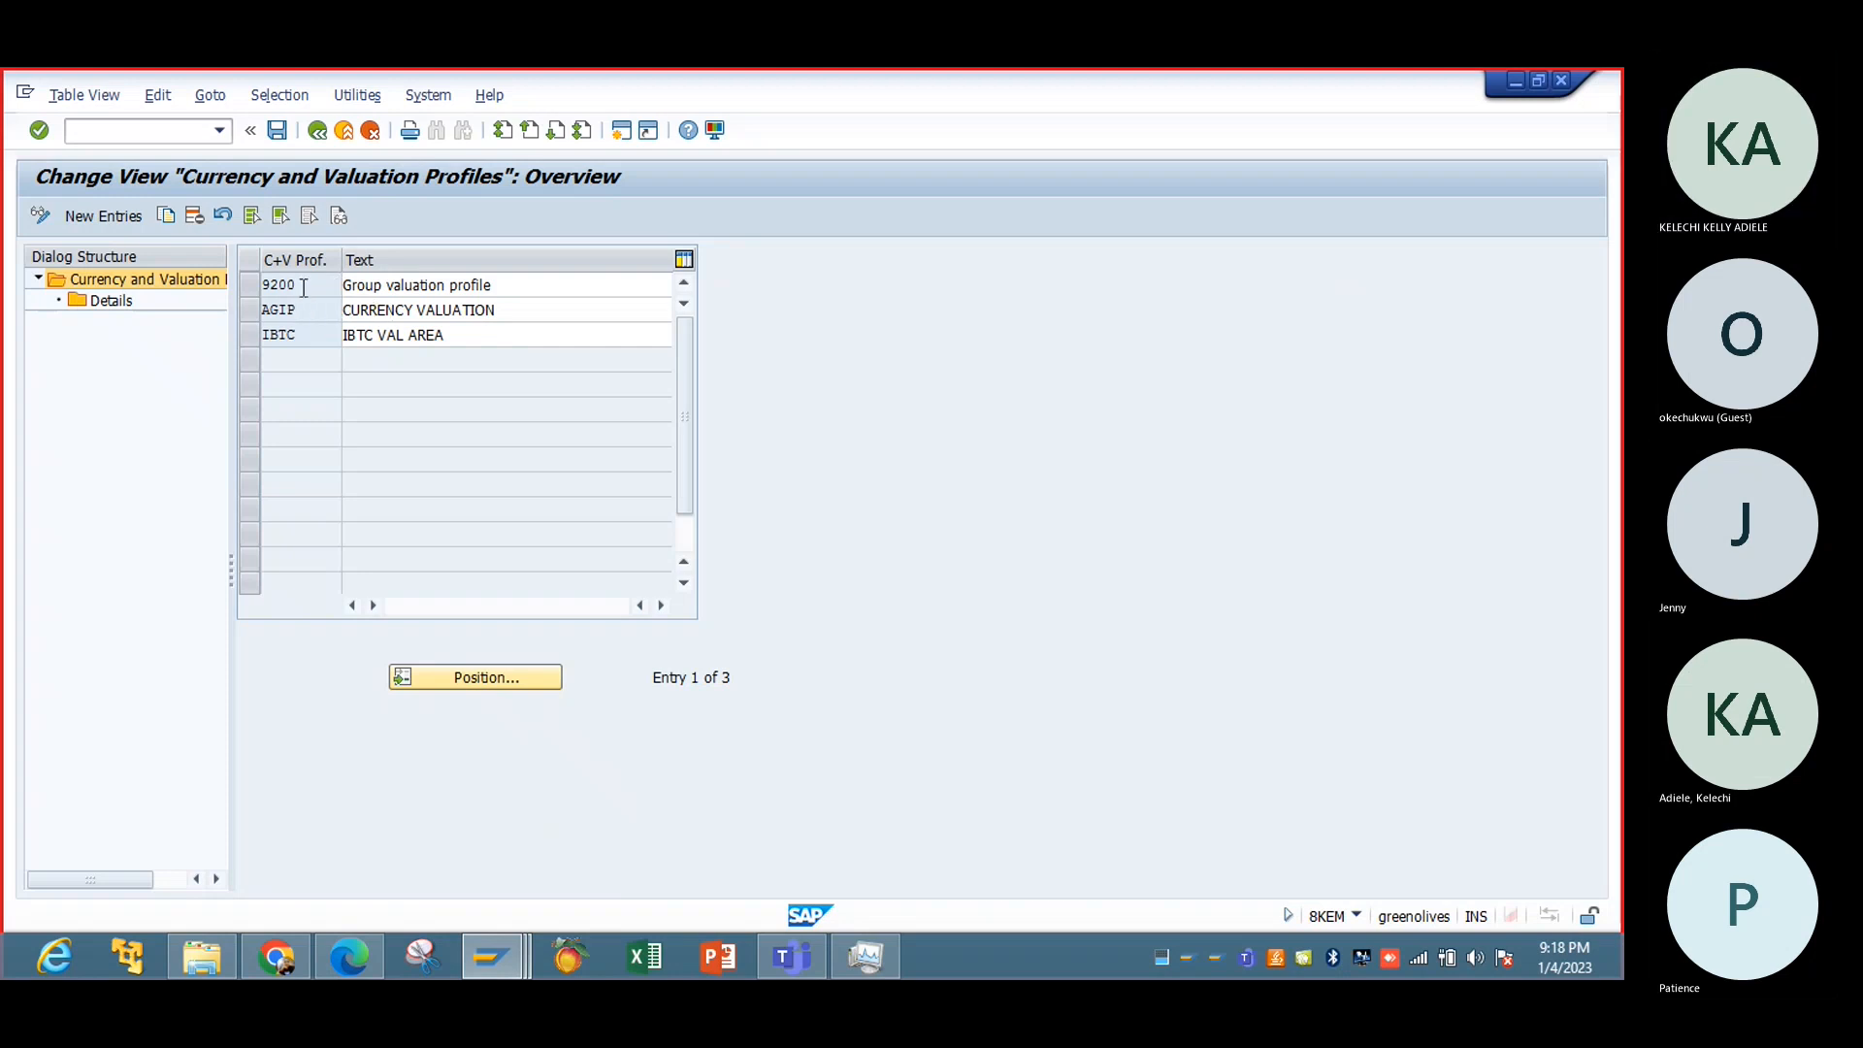
click(247, 339)
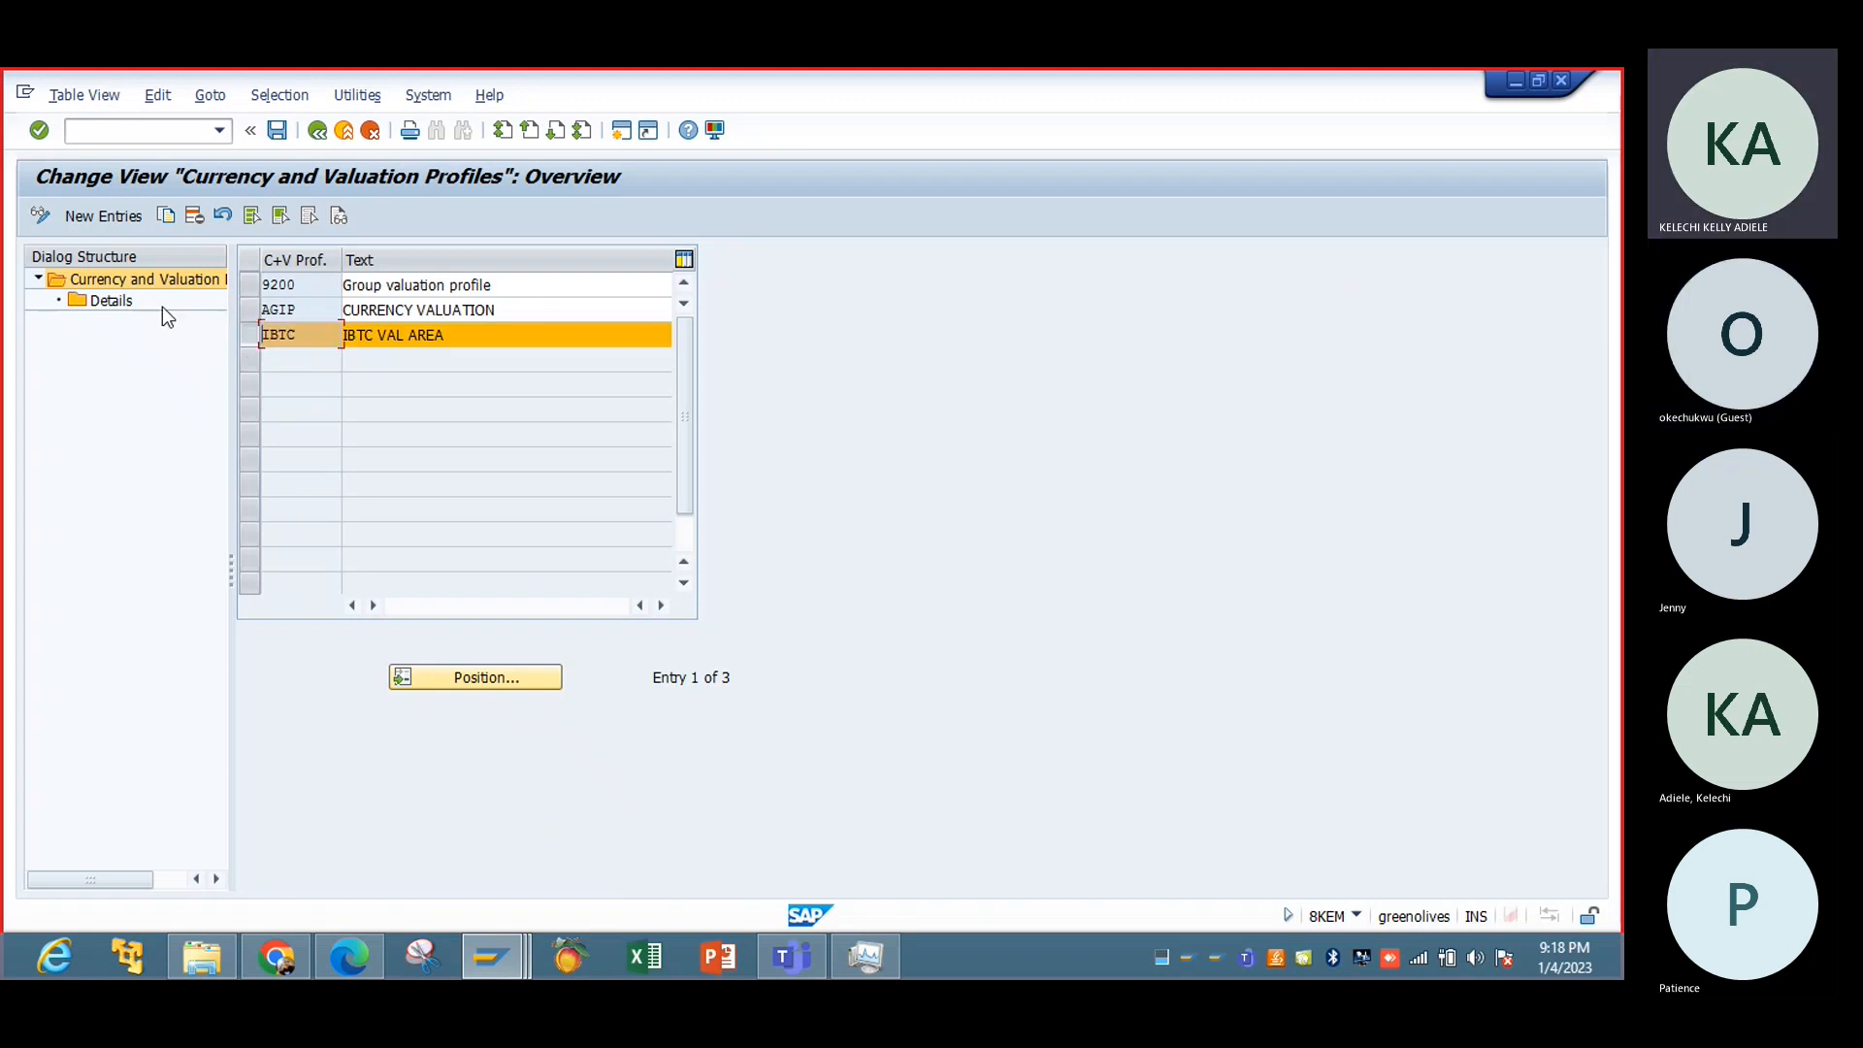
double_click(109, 302)
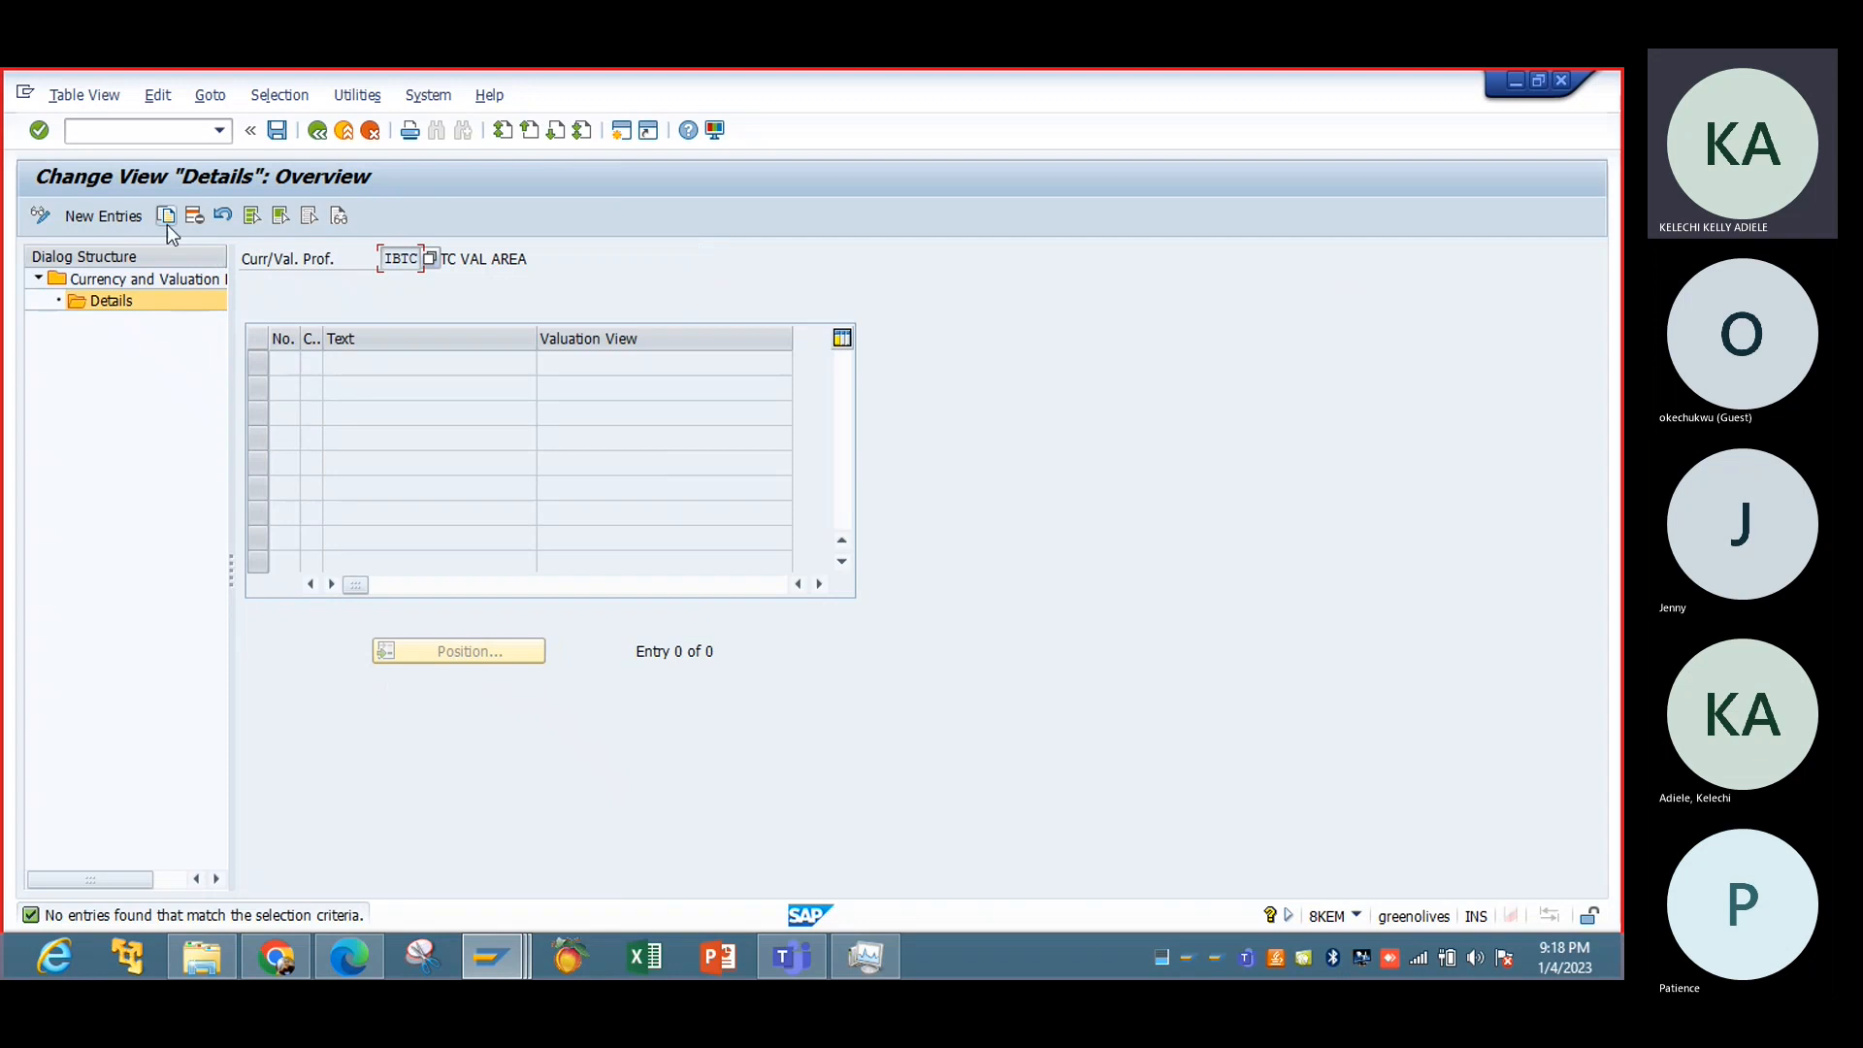
Step: Add entry 0 with currency type 30 (Group currency) and Legal Valuation to the IBTC profile details and save it
click(131, 219)
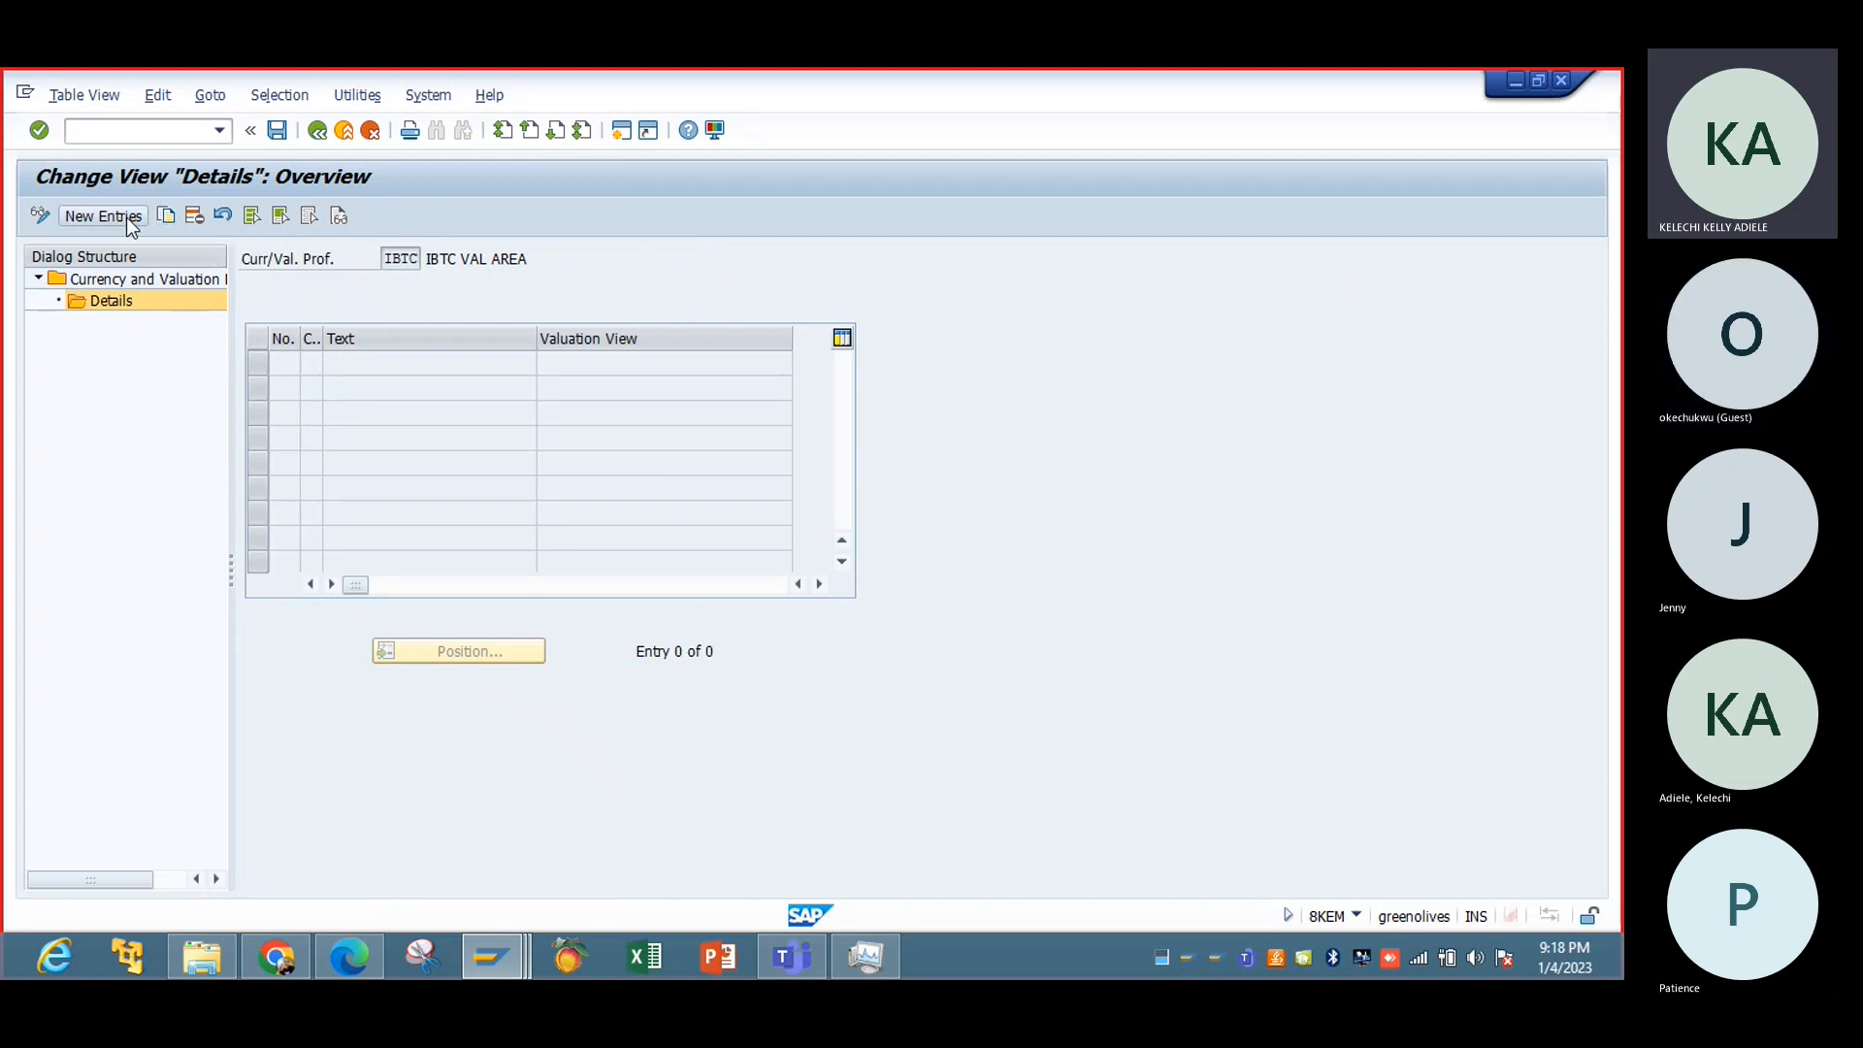
text(0)
key(Tab)
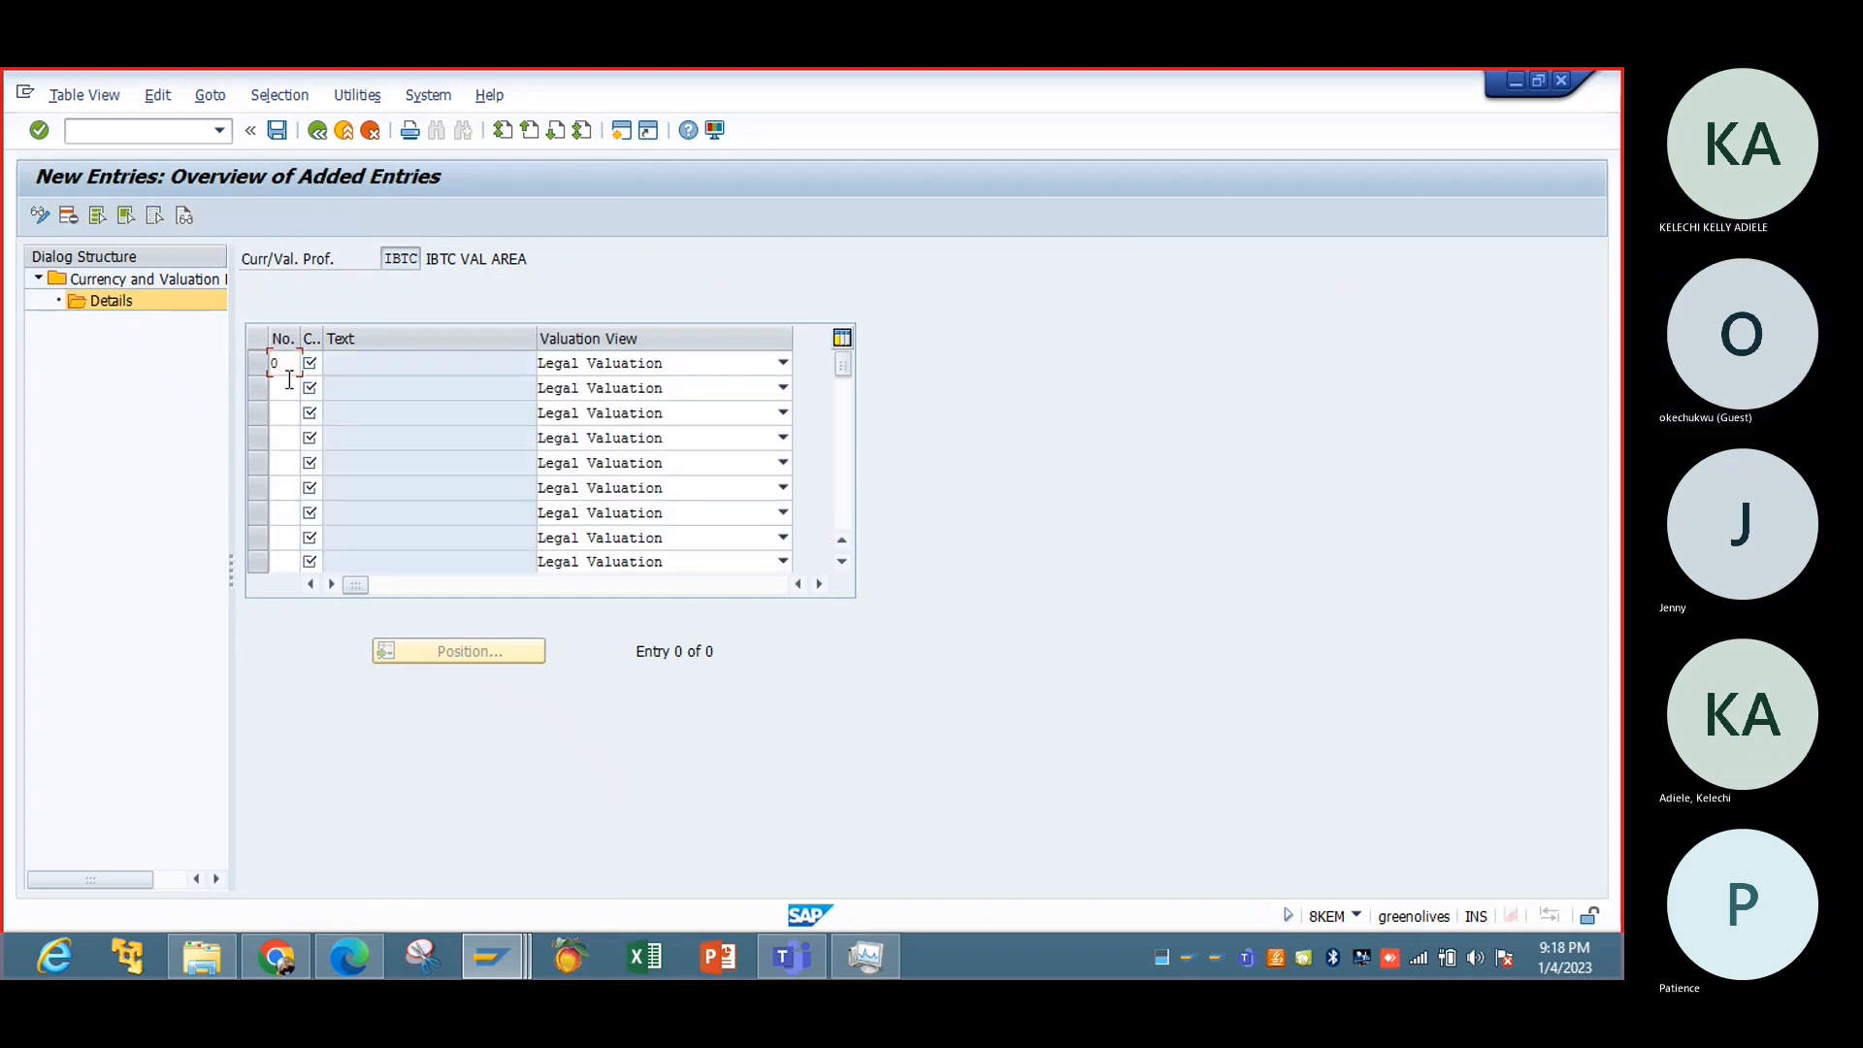
click(332, 361)
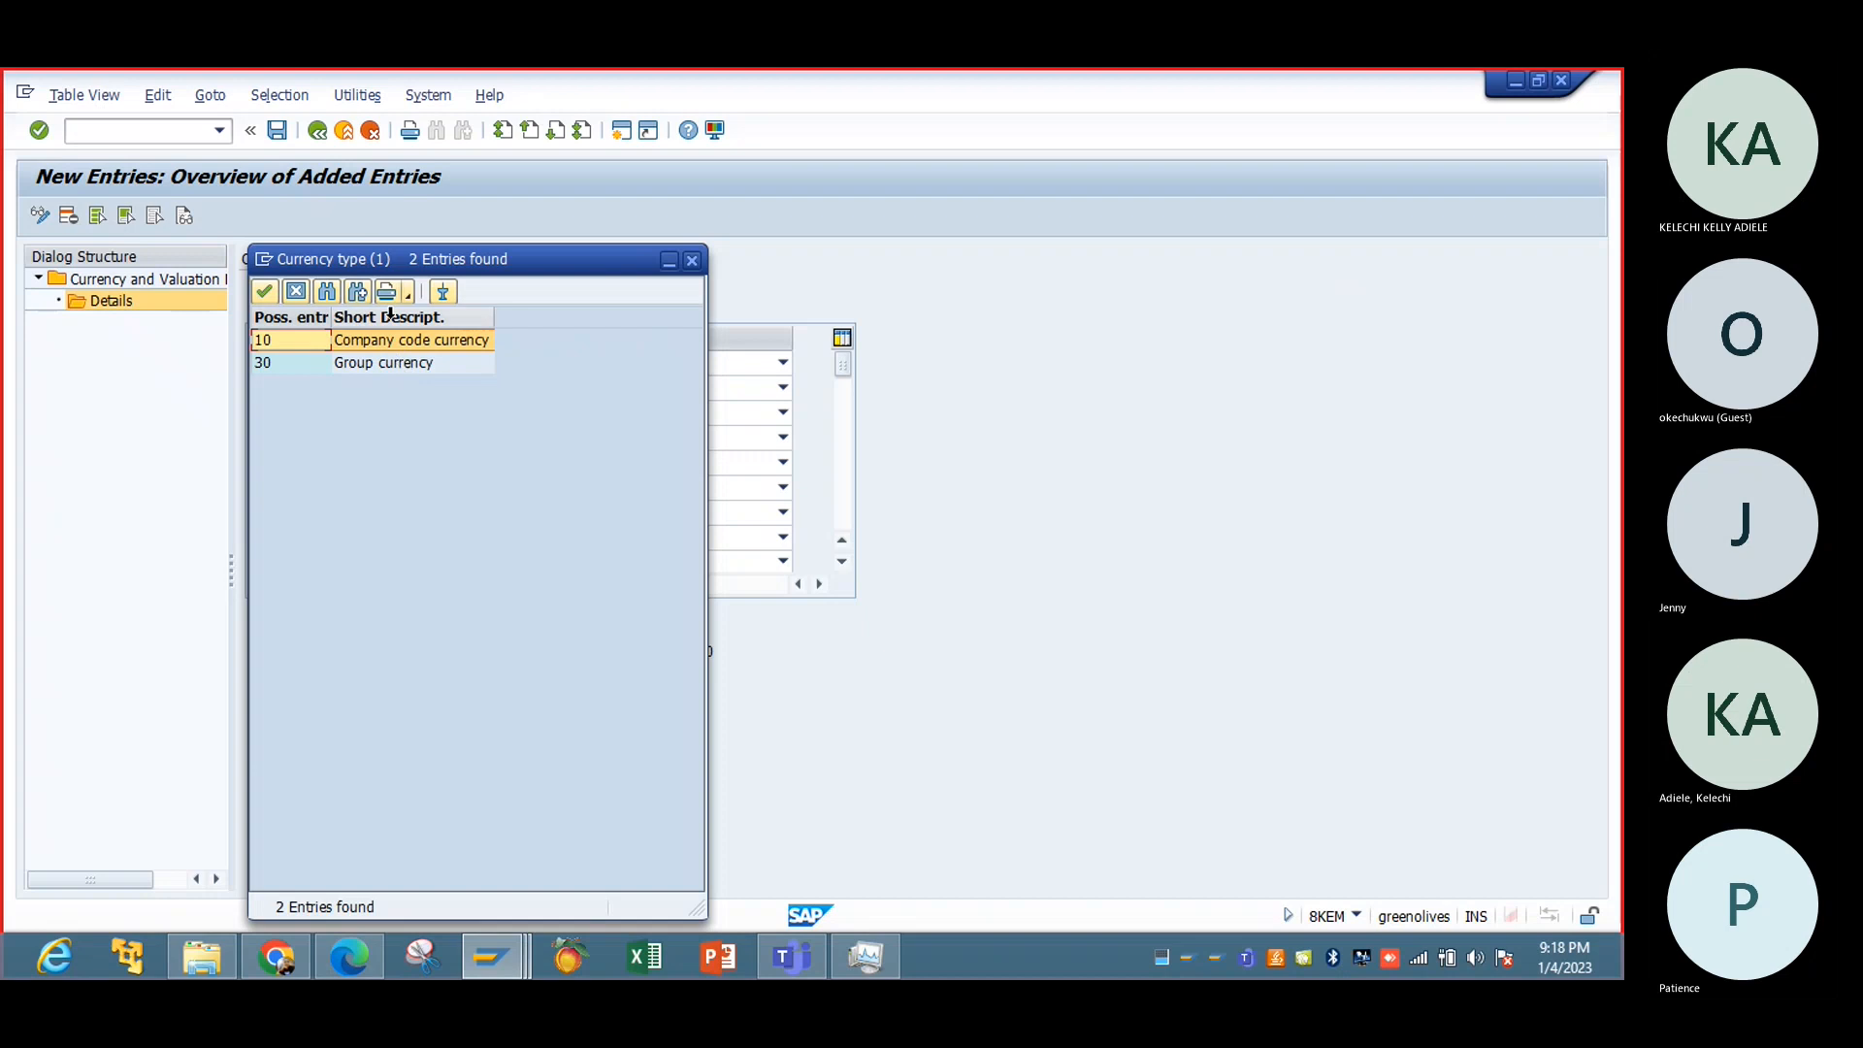
drag(419, 266, 995, 238)
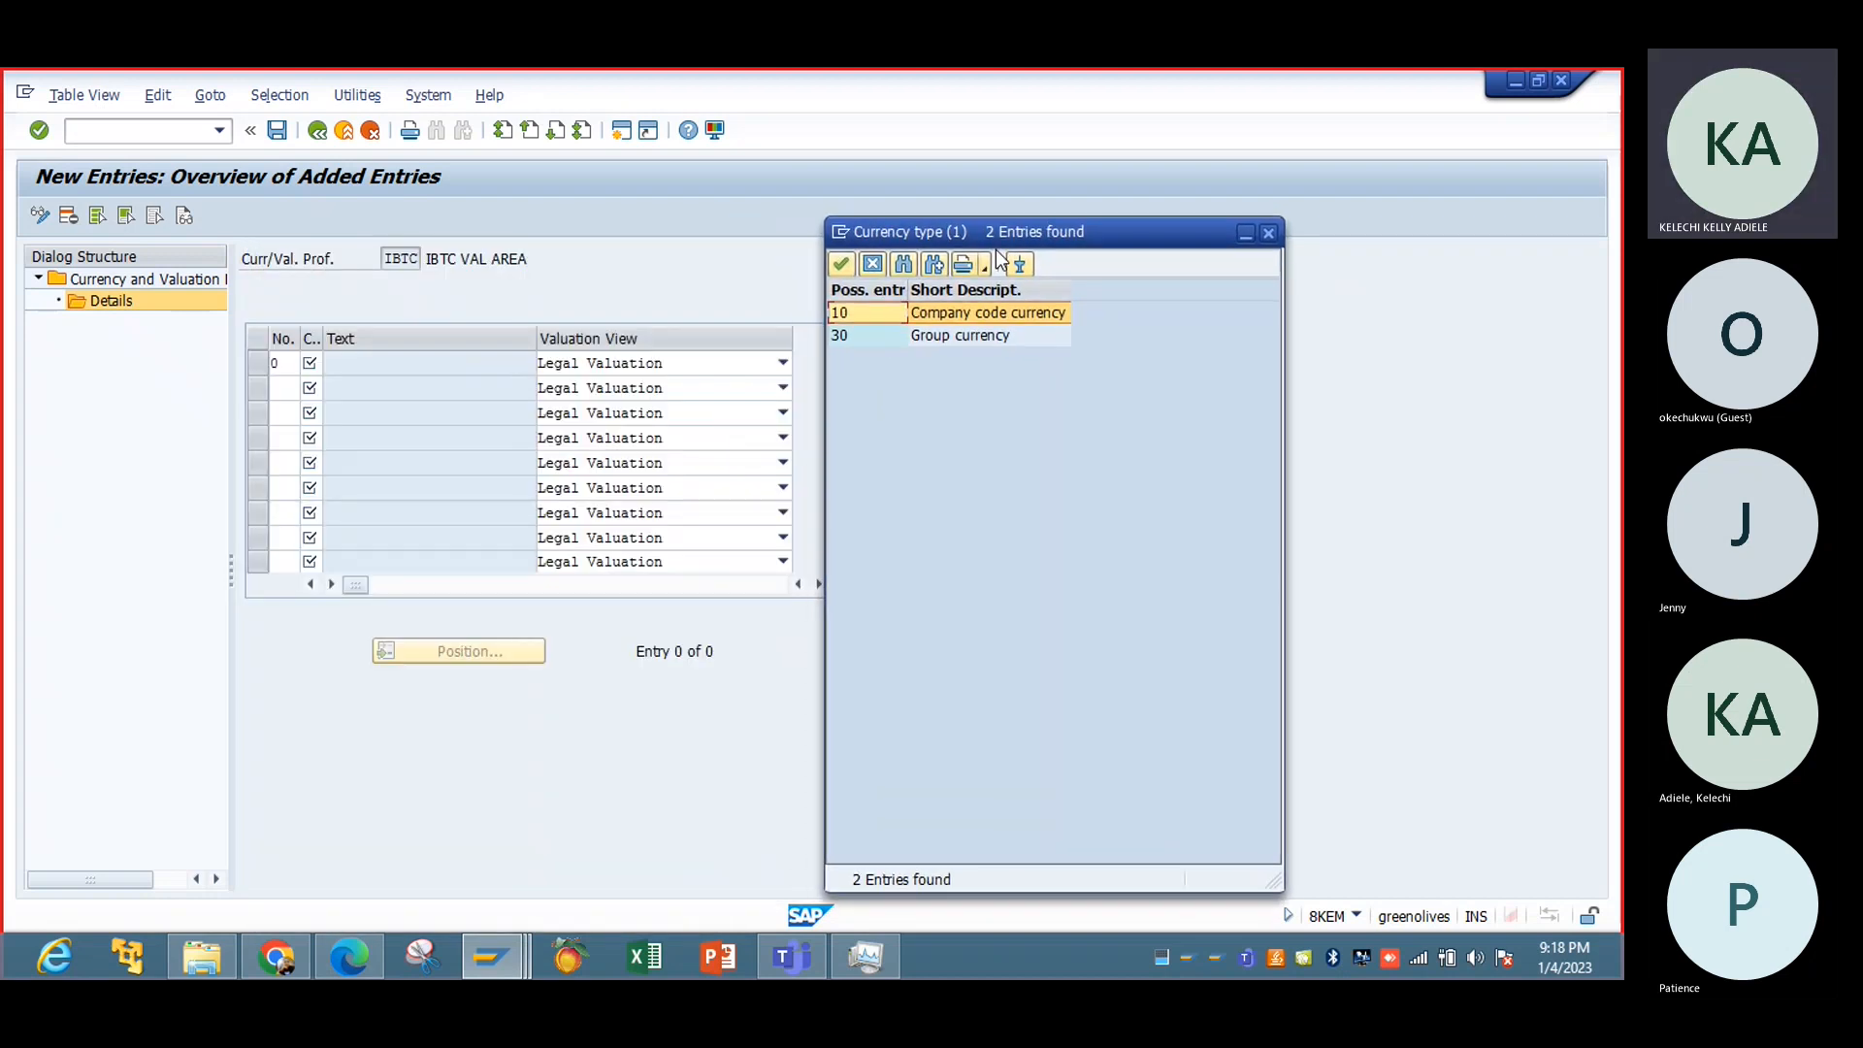
click(984, 338)
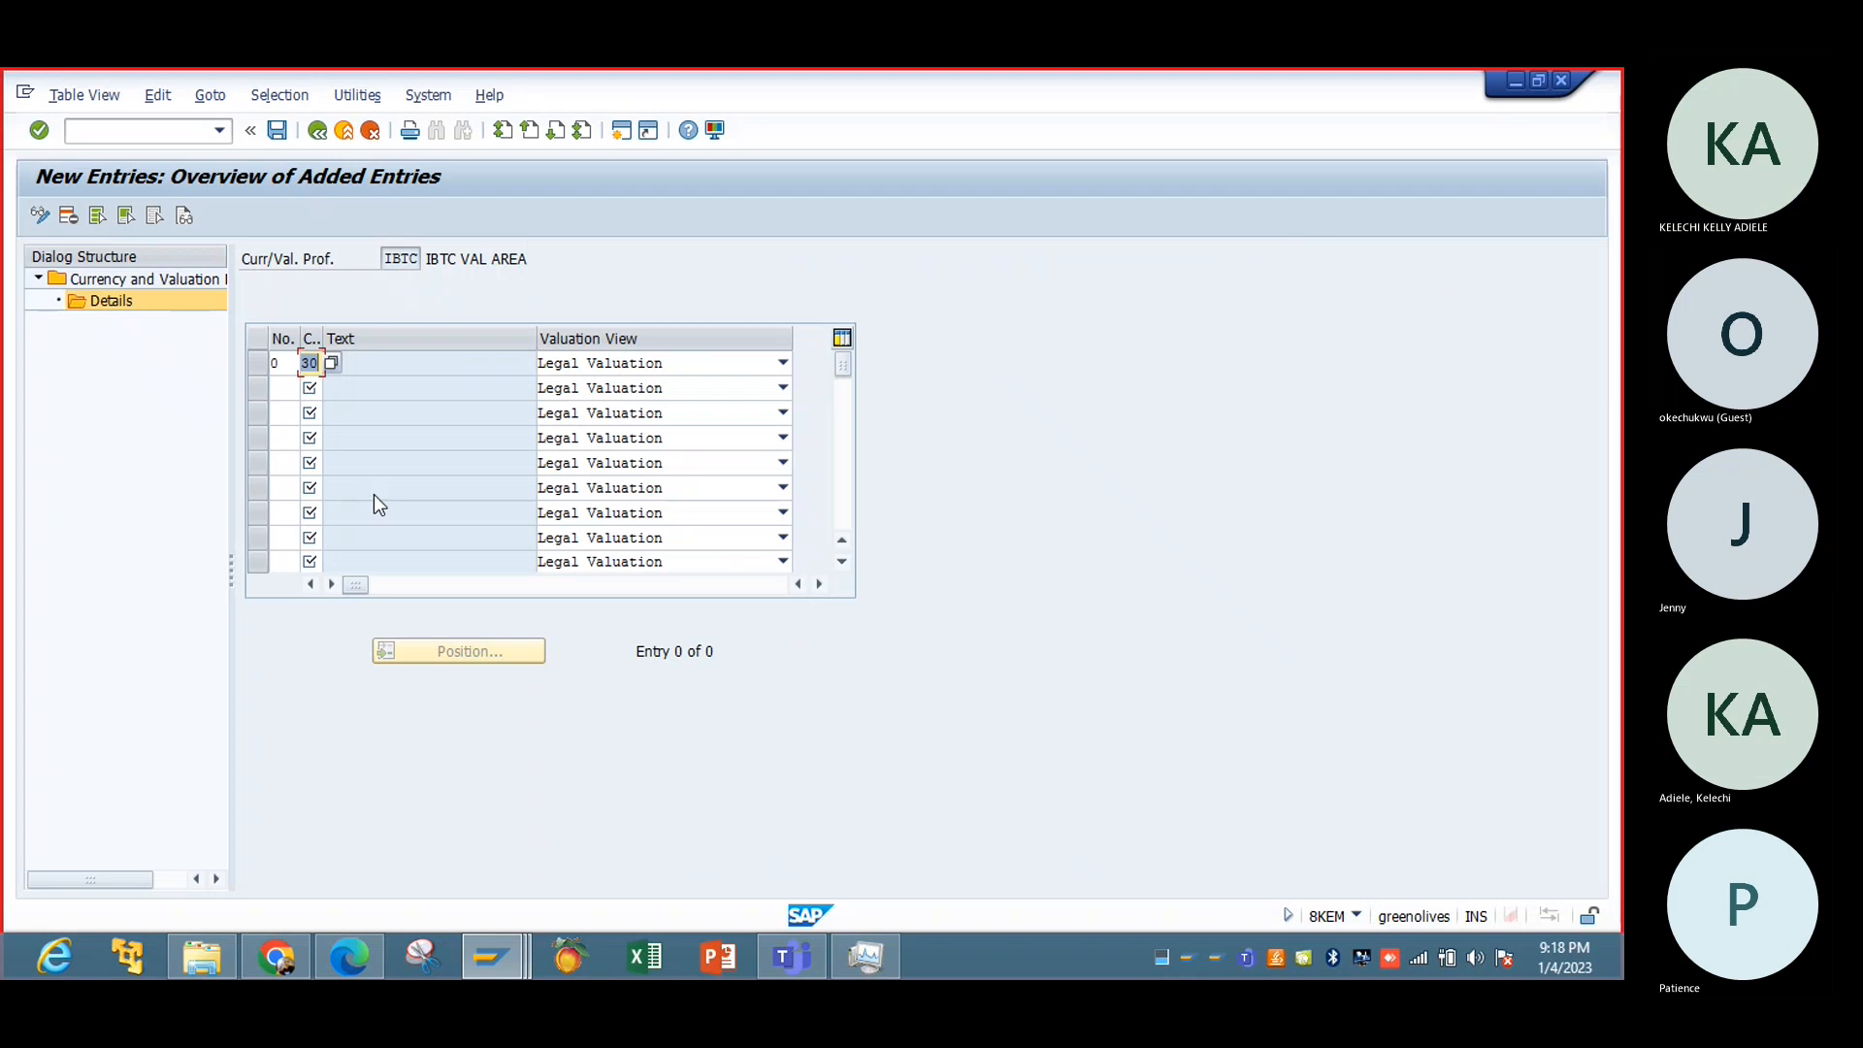
key(Return)
click(278, 131)
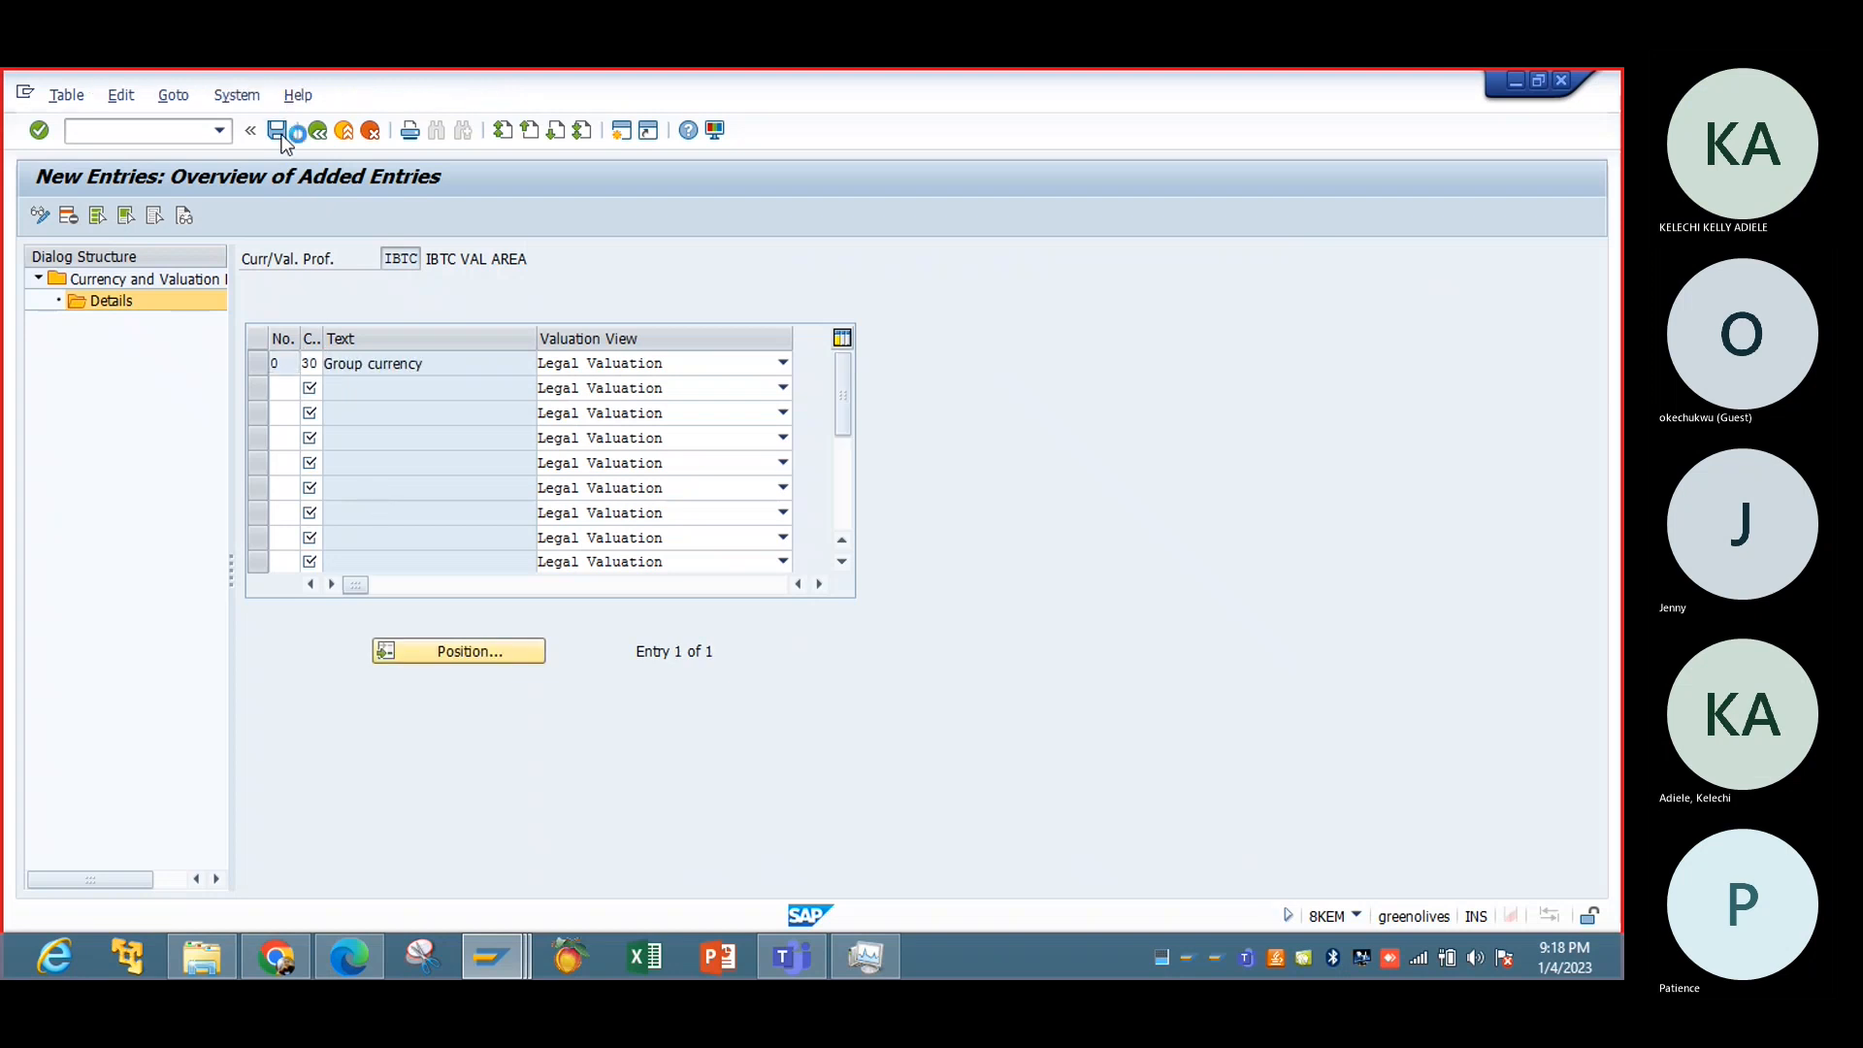
Step: Continue past the table lock warning and go back from the profile details to the controlling area settings
click(354, 471)
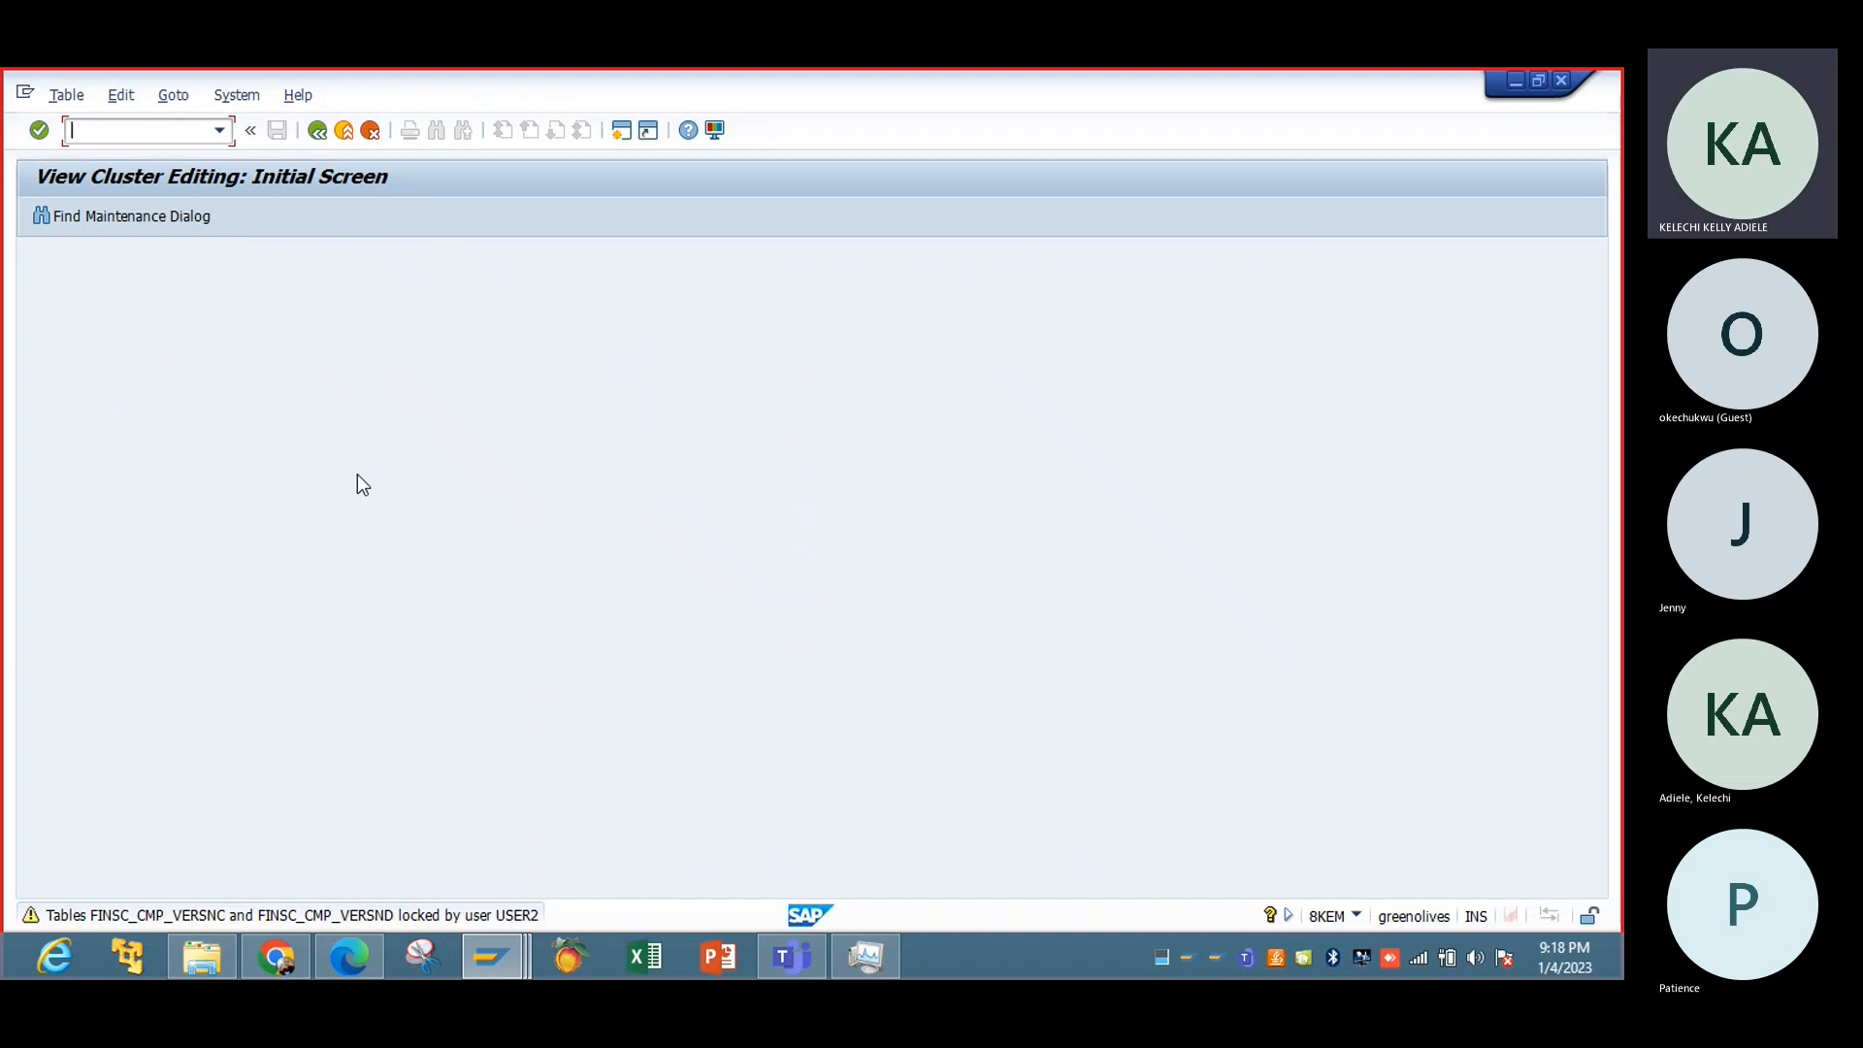
click(505, 962)
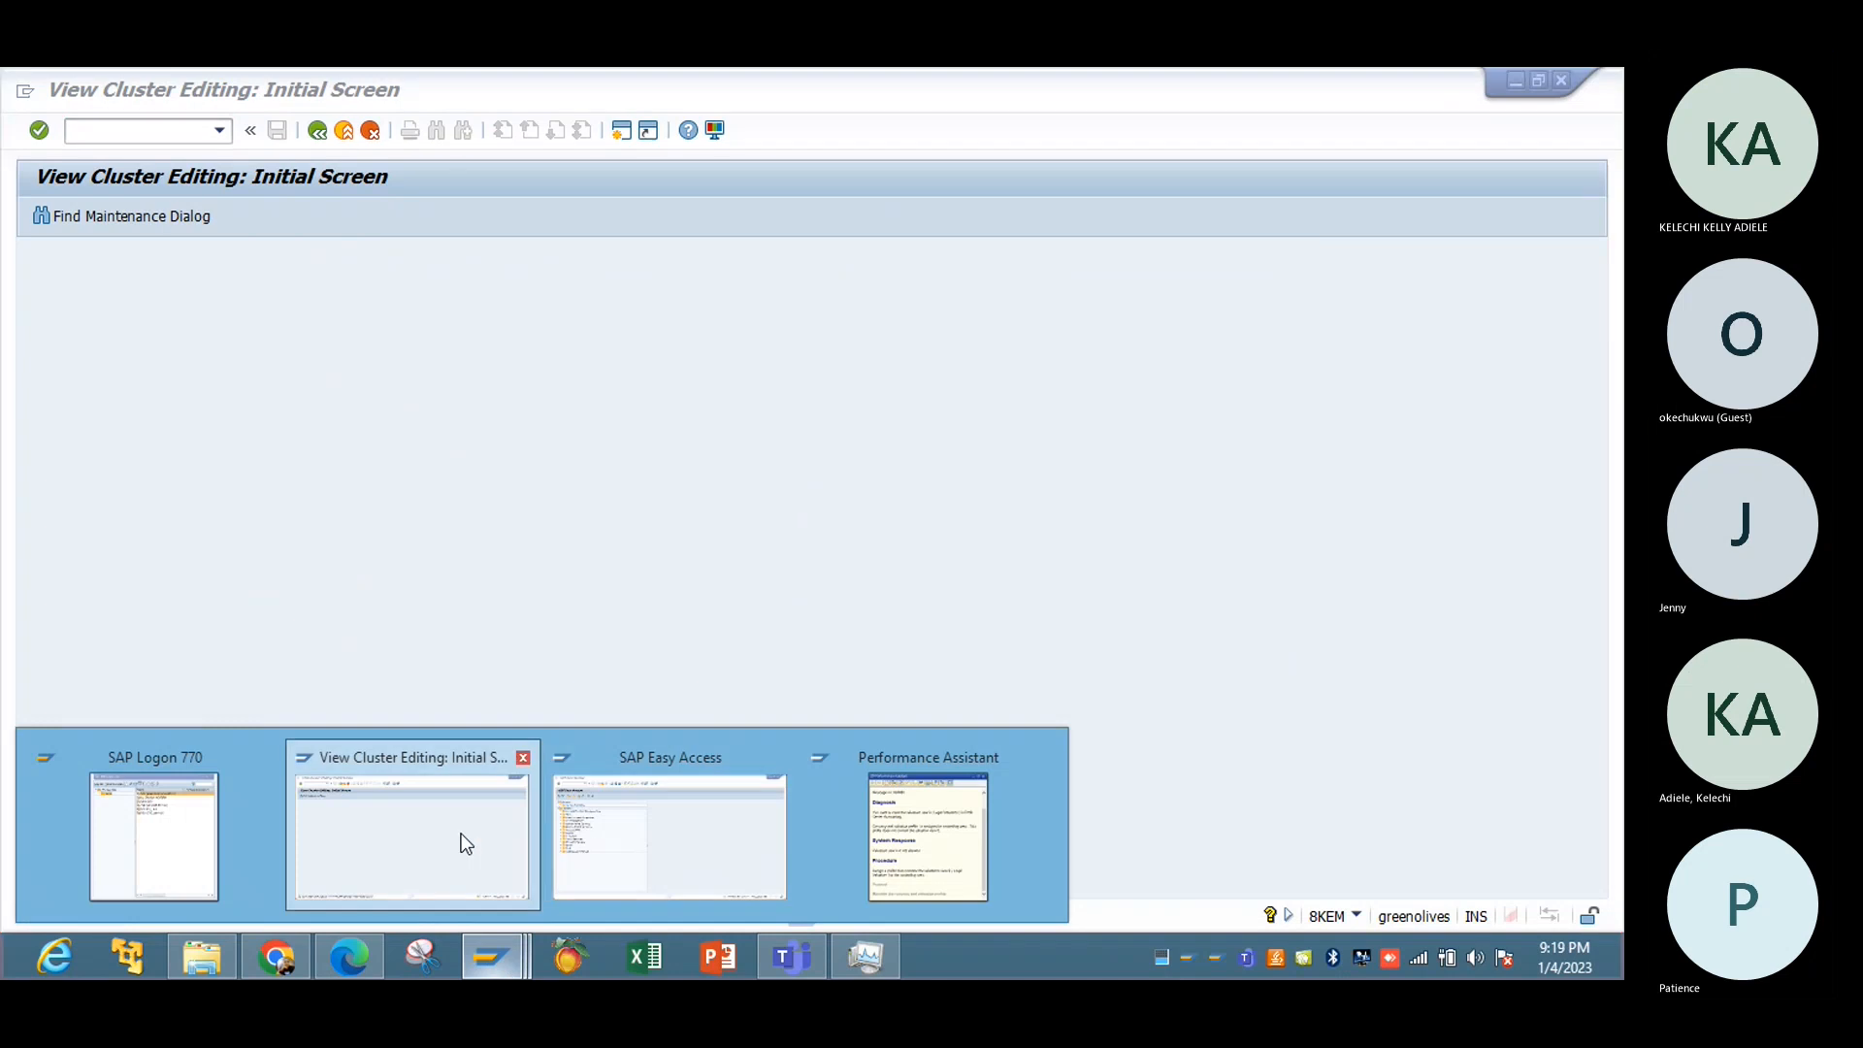
click(413, 846)
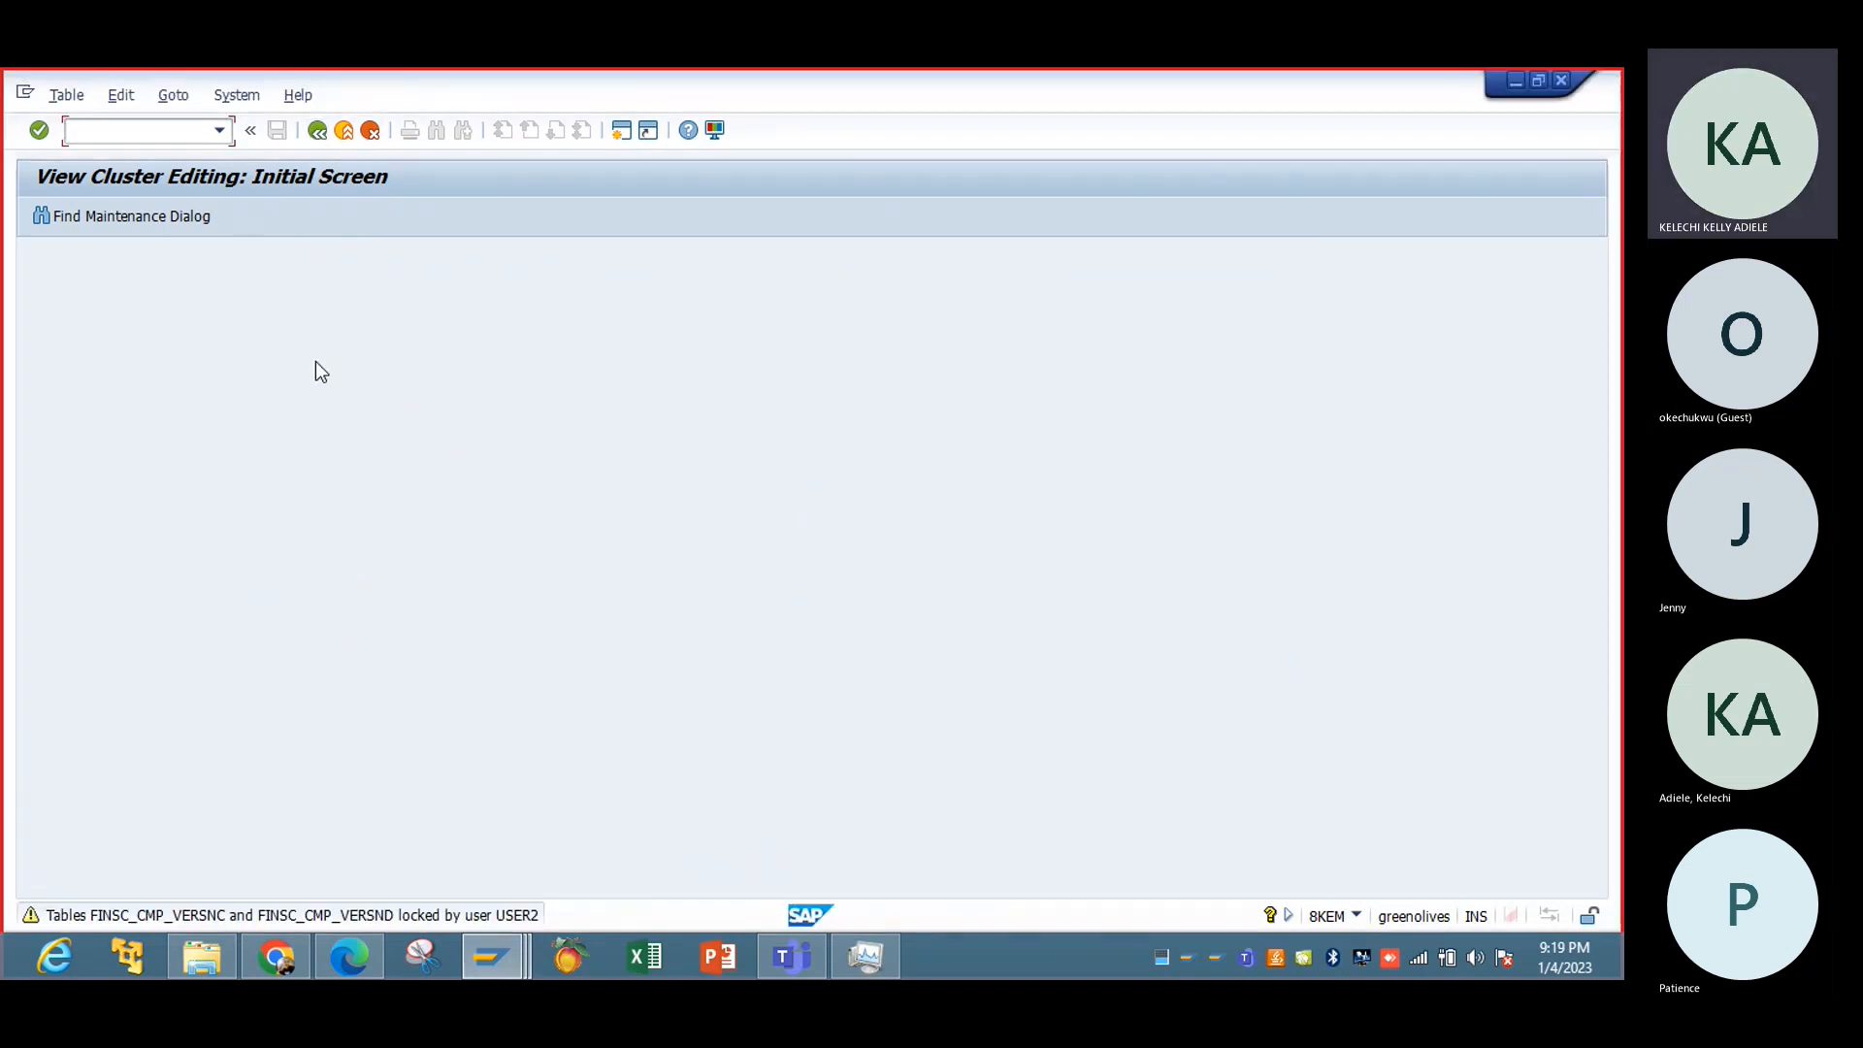
key(Return)
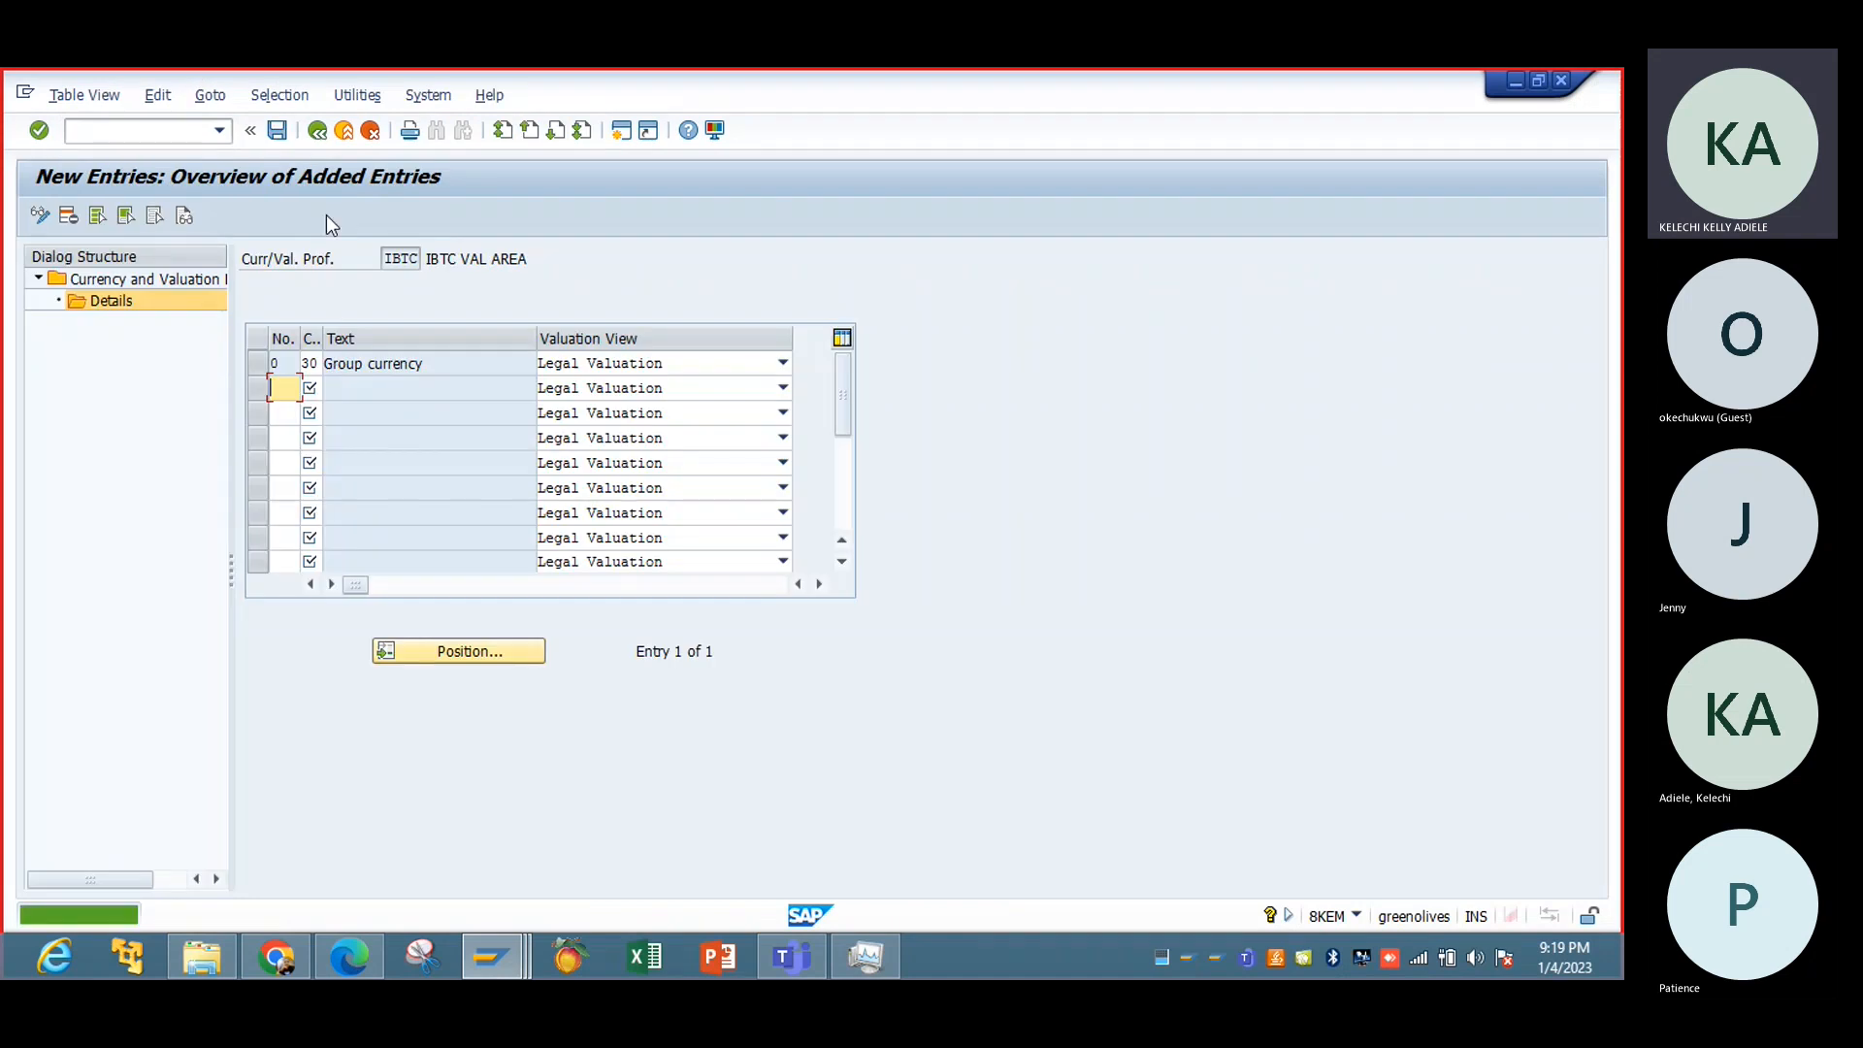
click(321, 138)
click(324, 137)
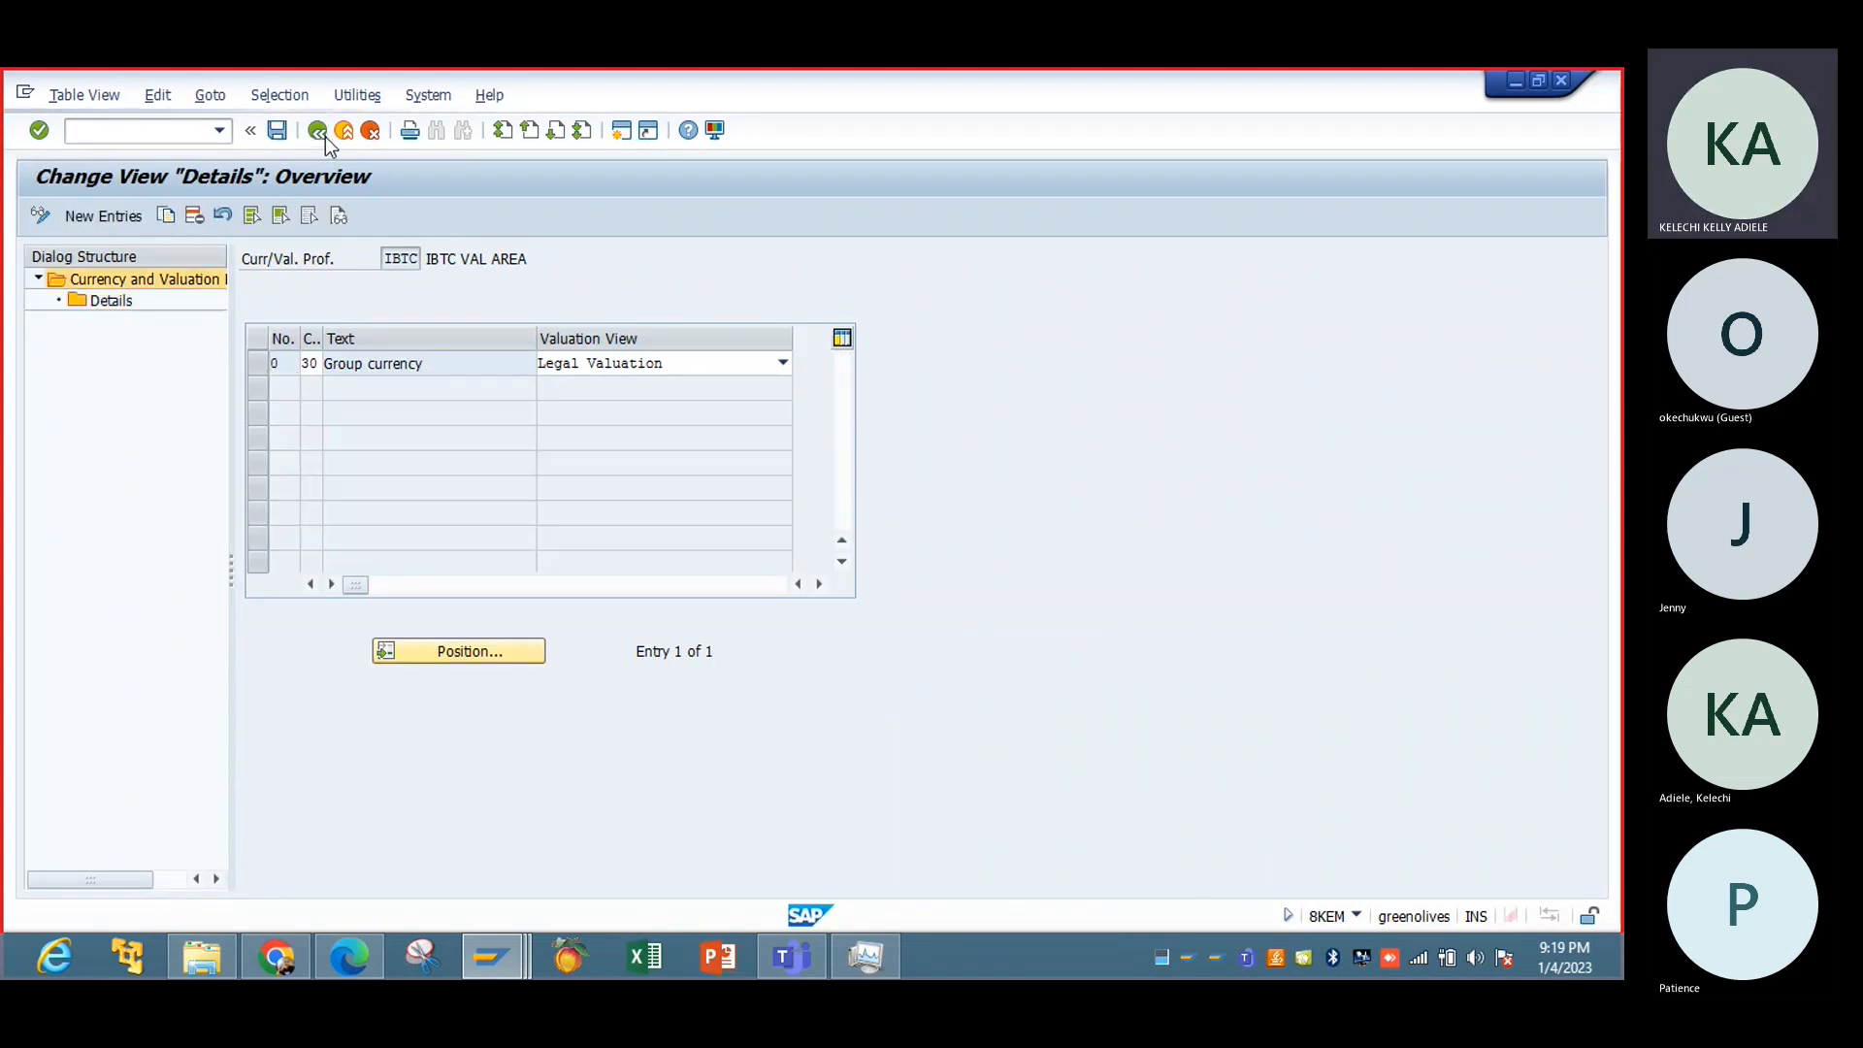
click(324, 137)
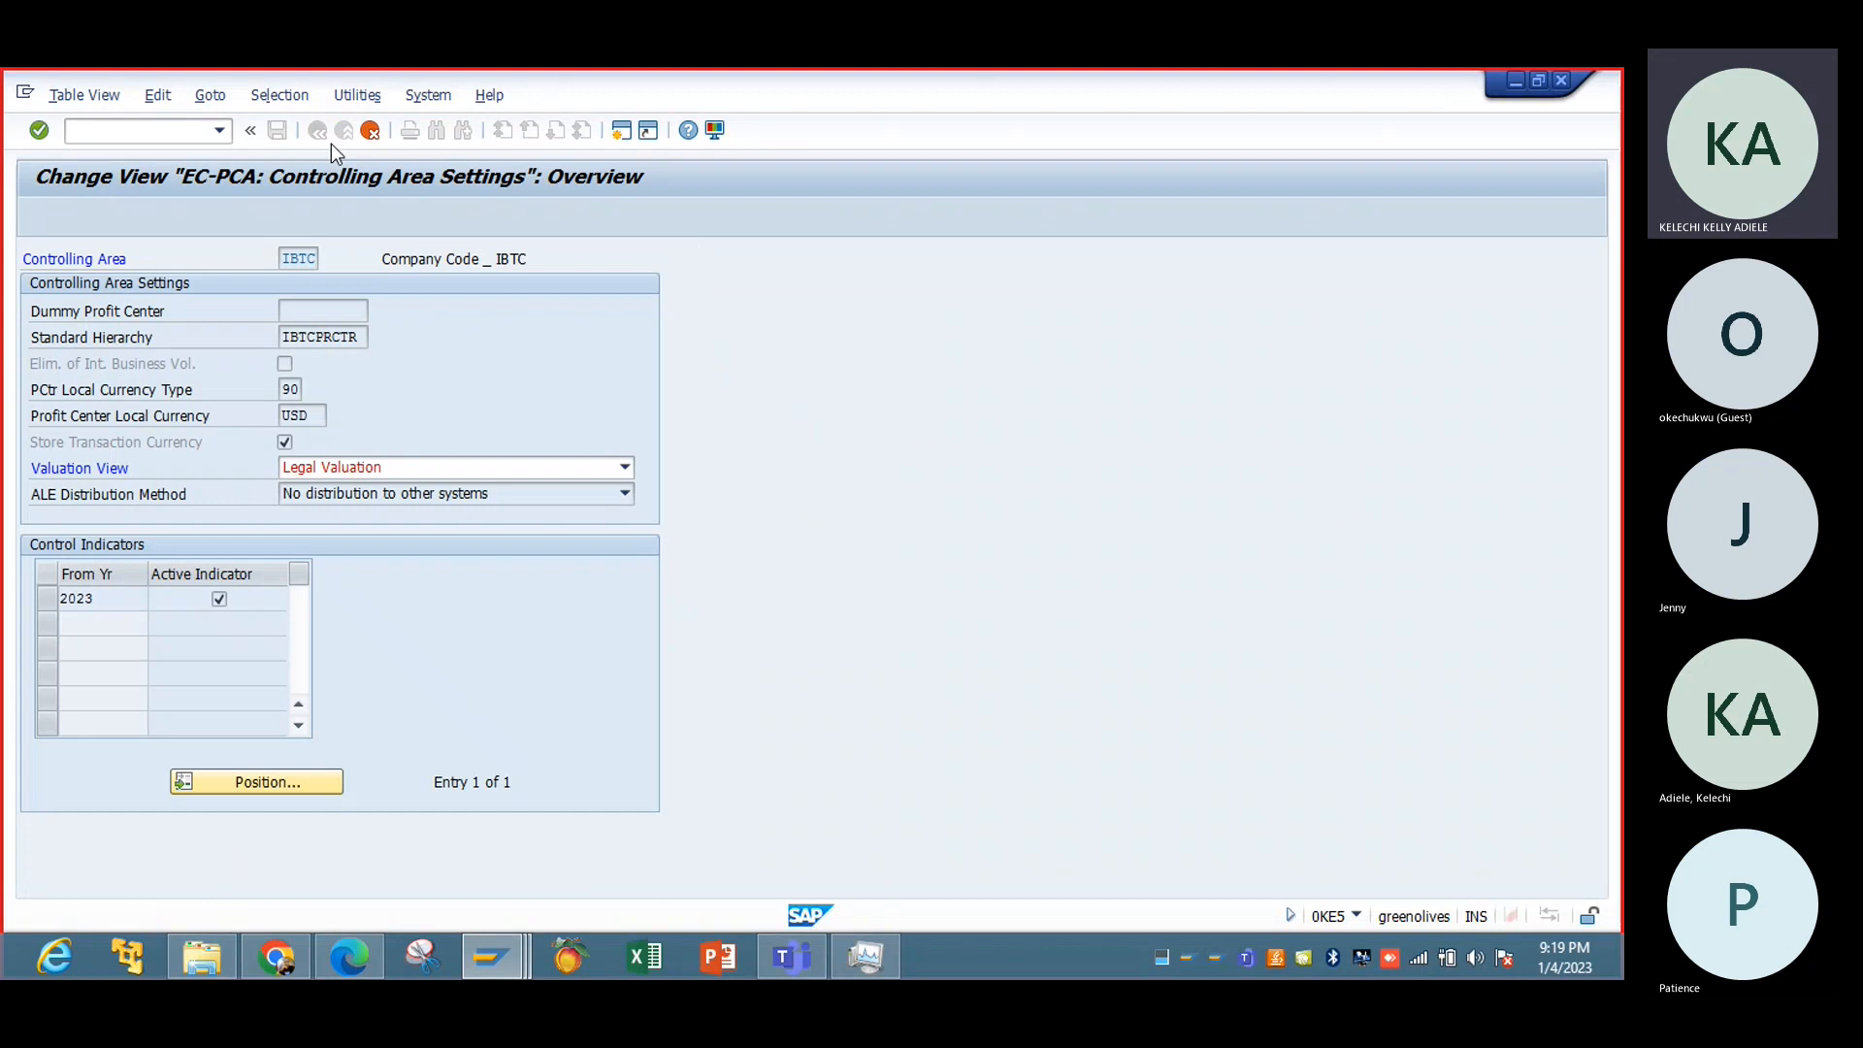
Step: Recheck the controlling area settings with Legal Valuation and cancel the pending entry
key(Return)
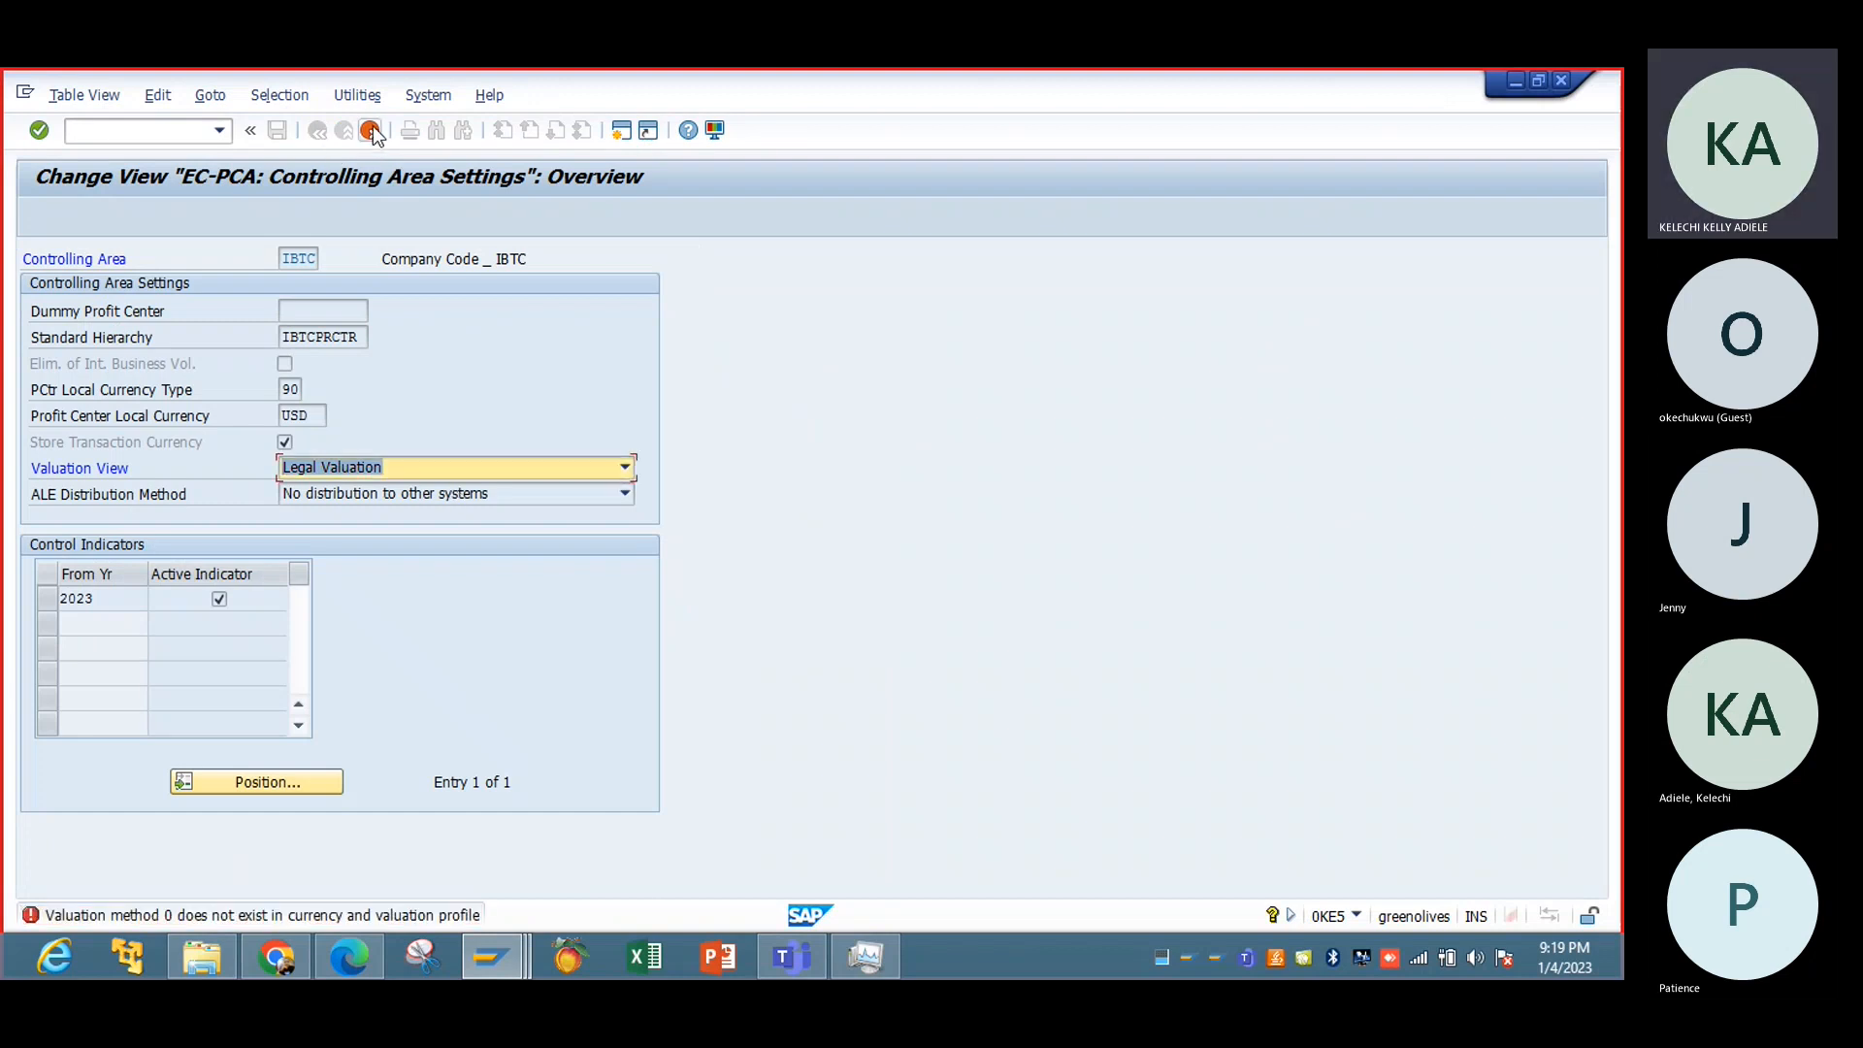
click(371, 131)
click(341, 503)
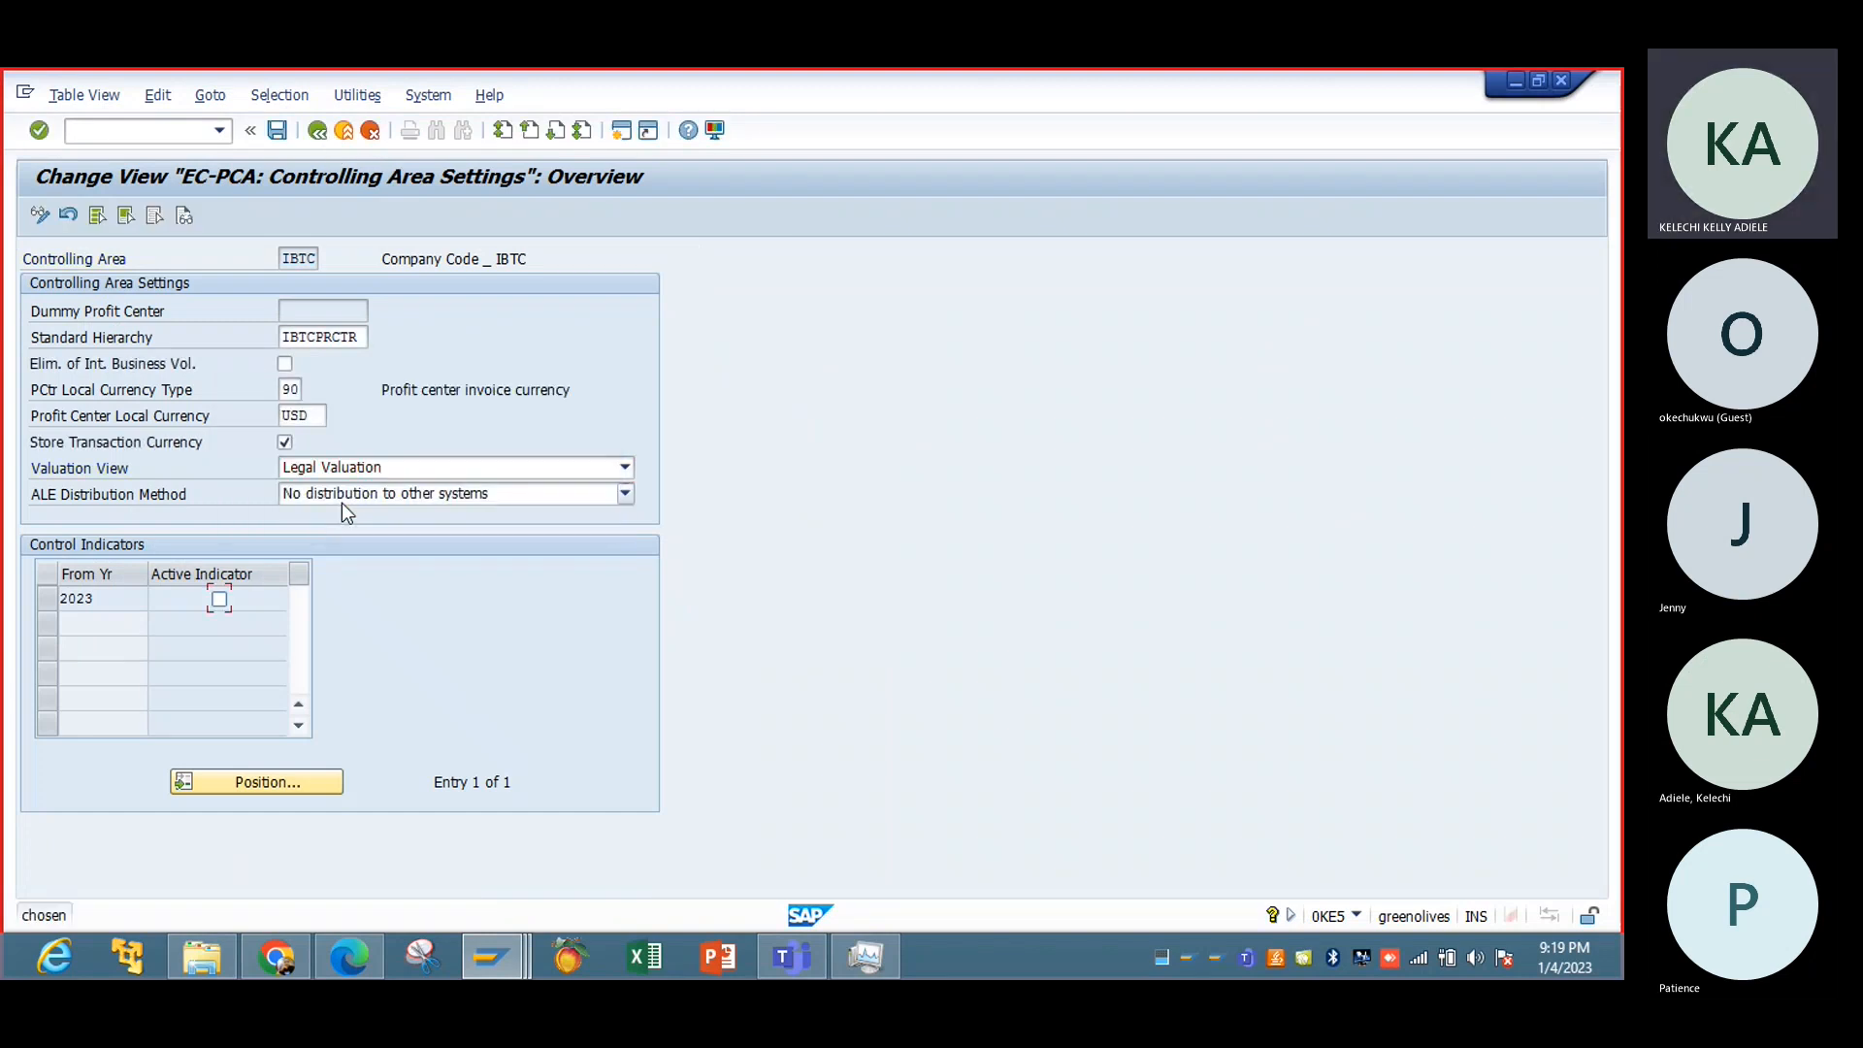
Step: Open the selection of currency types for the profit center local currency type
click(293, 390)
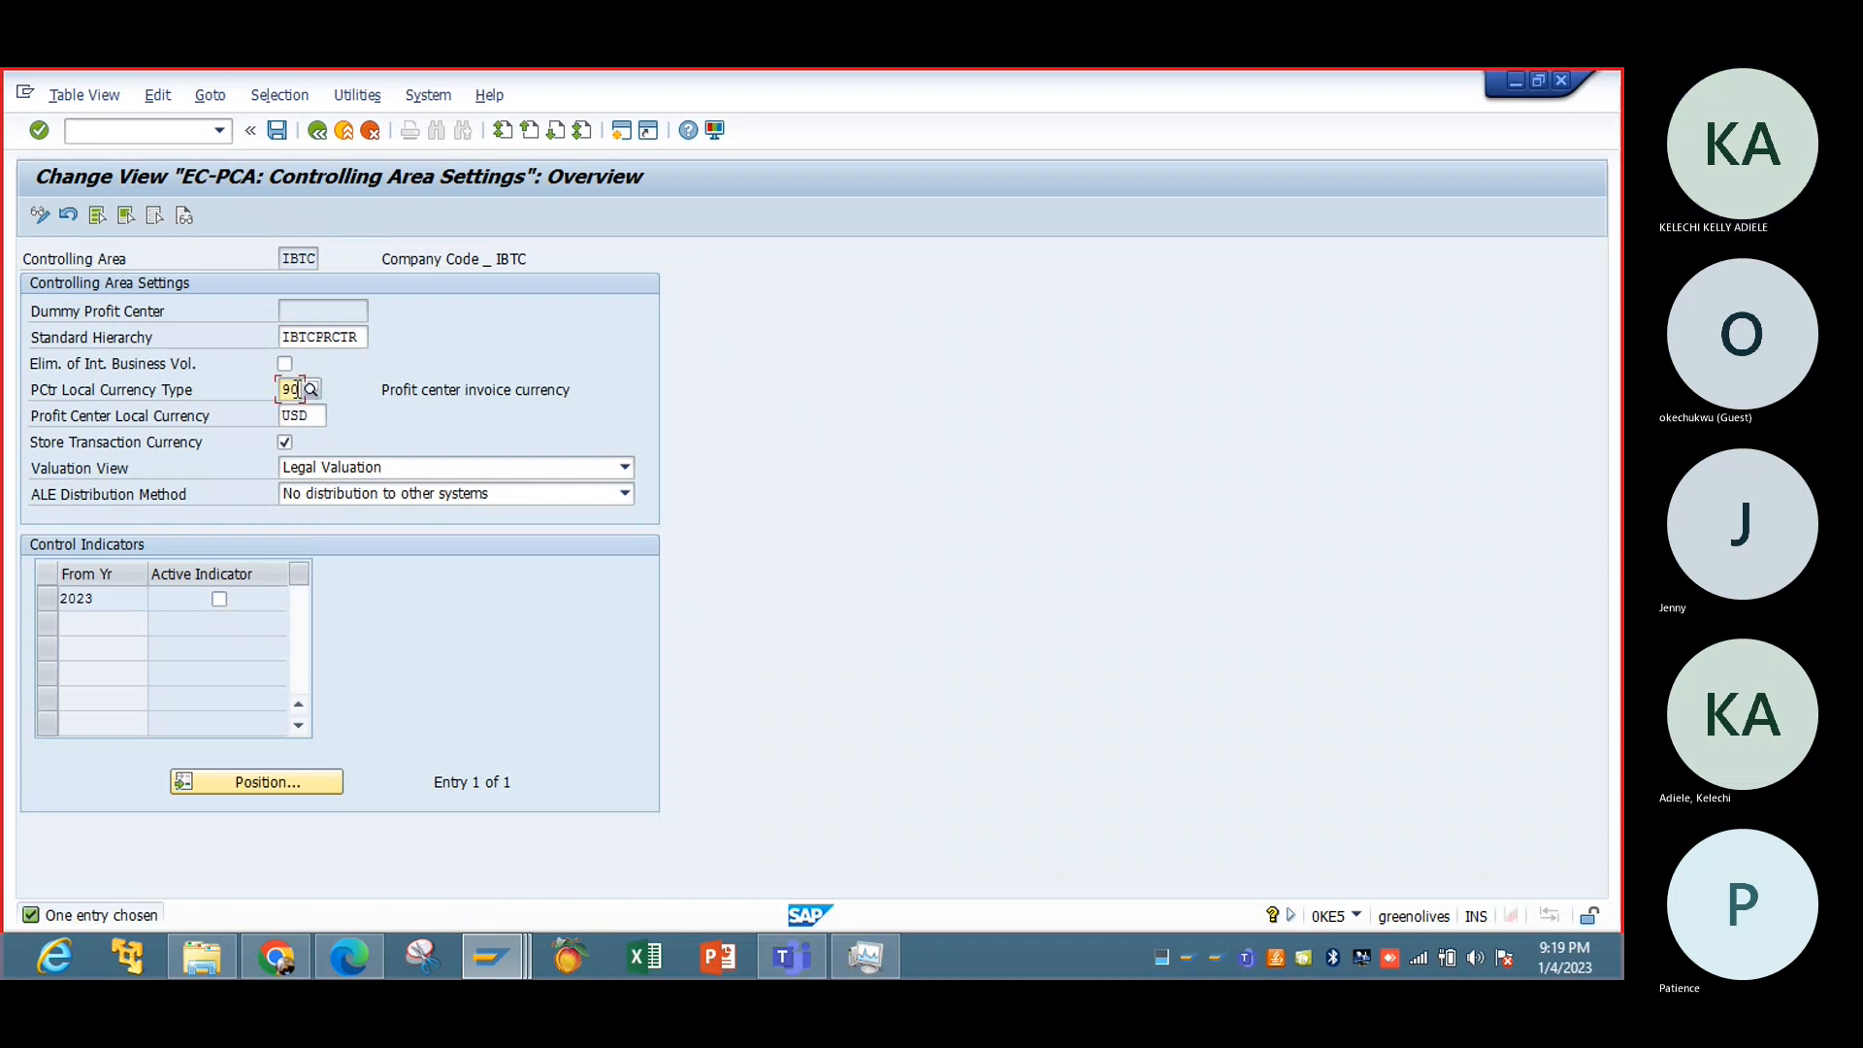
click(311, 389)
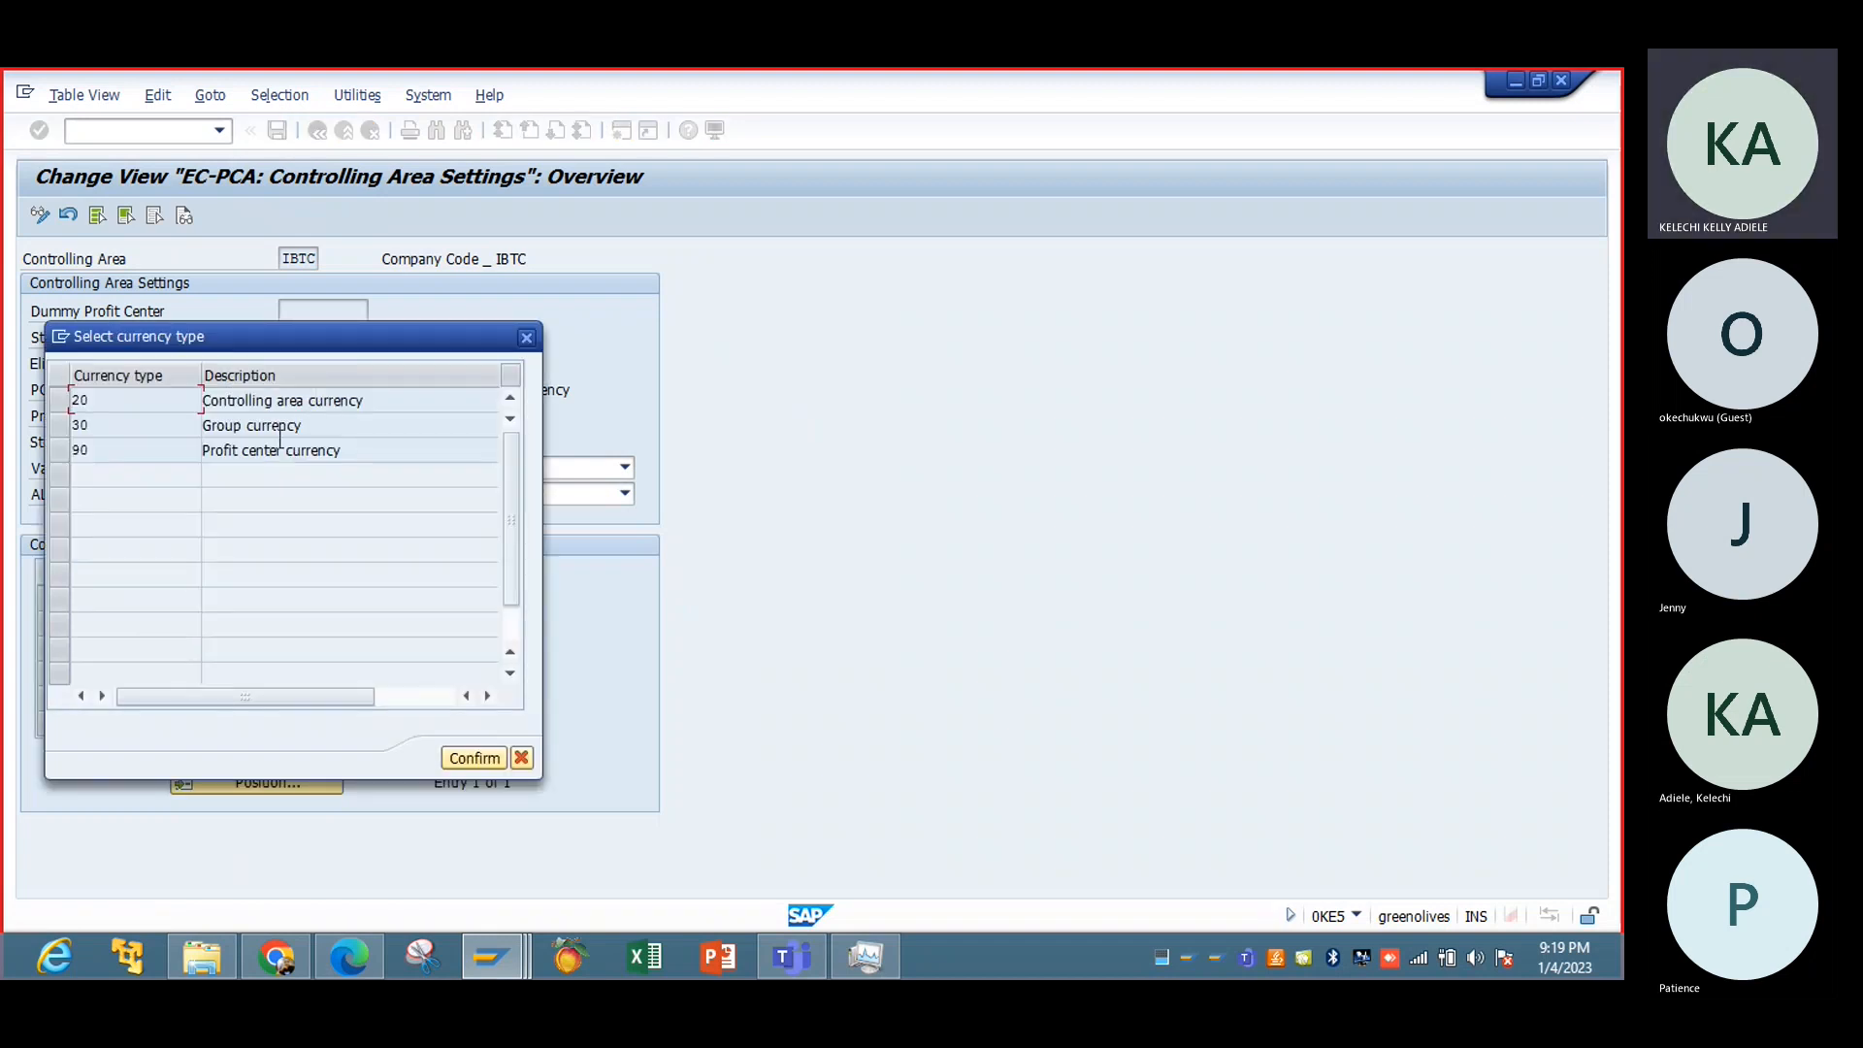
click(525, 337)
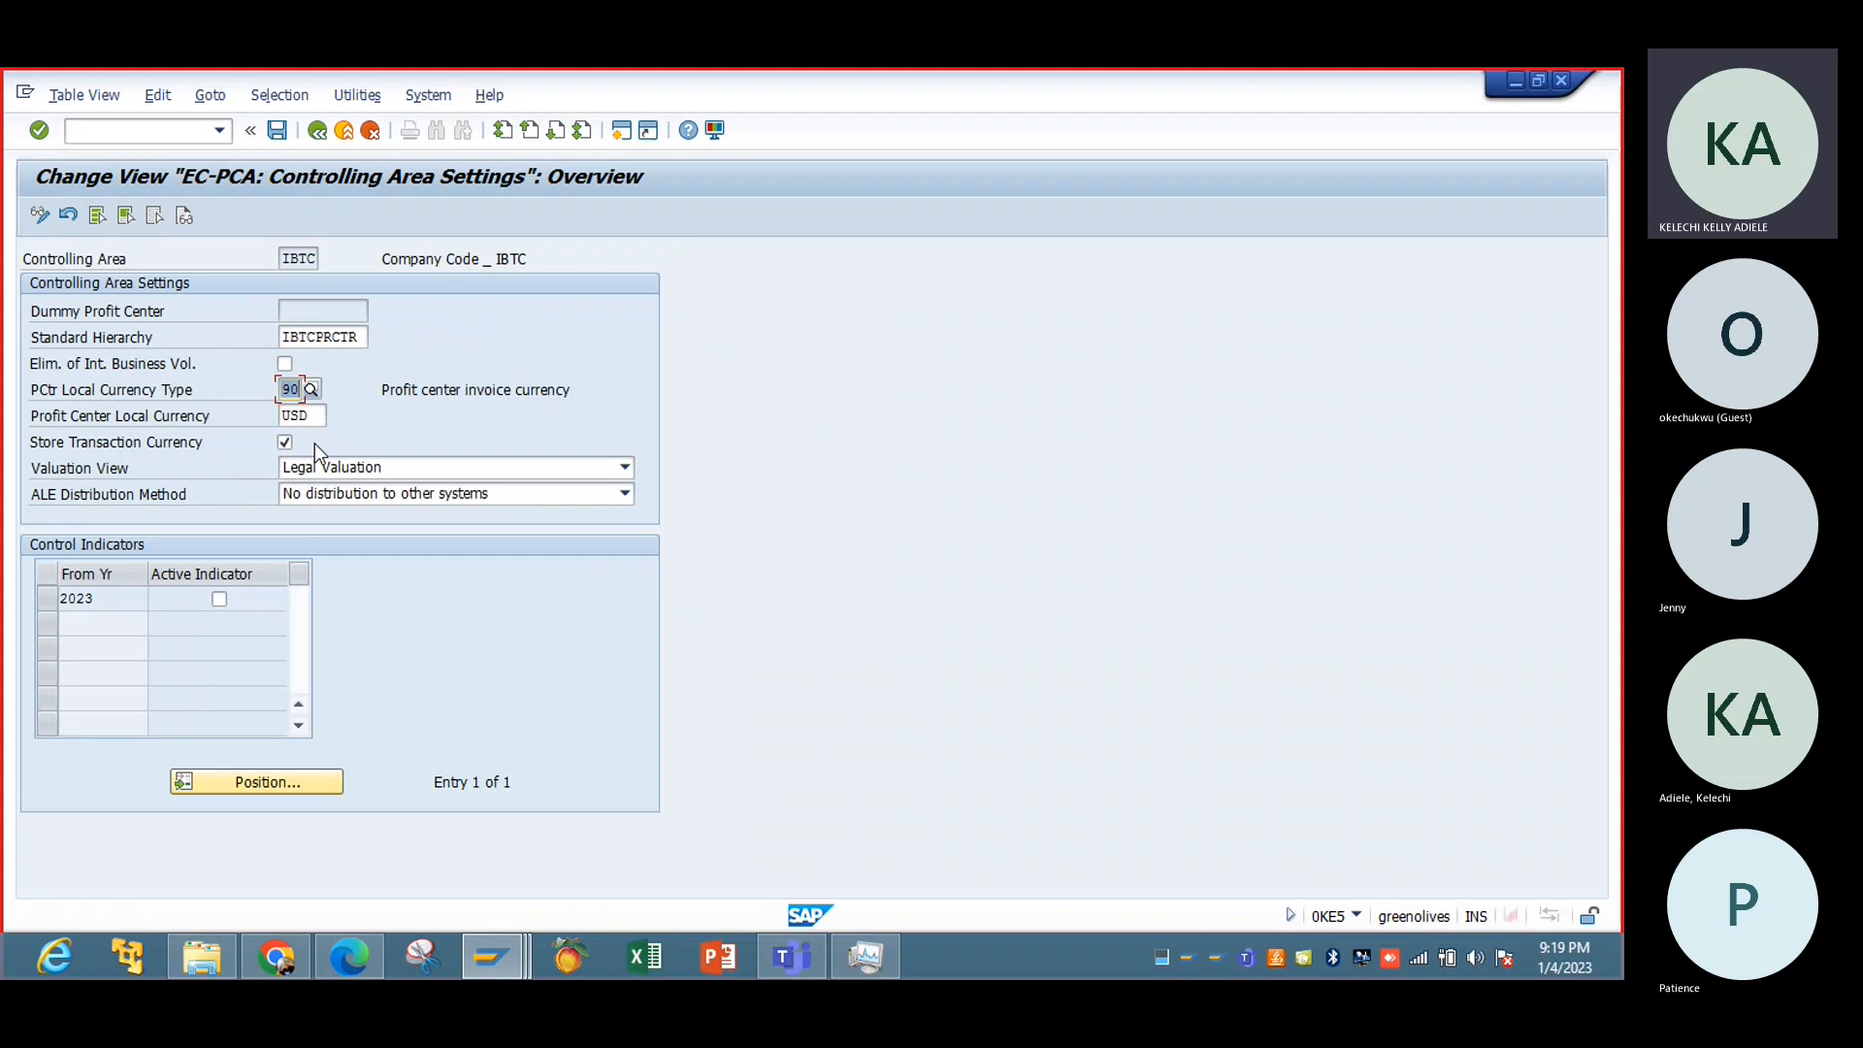
text(30)
key(Return)
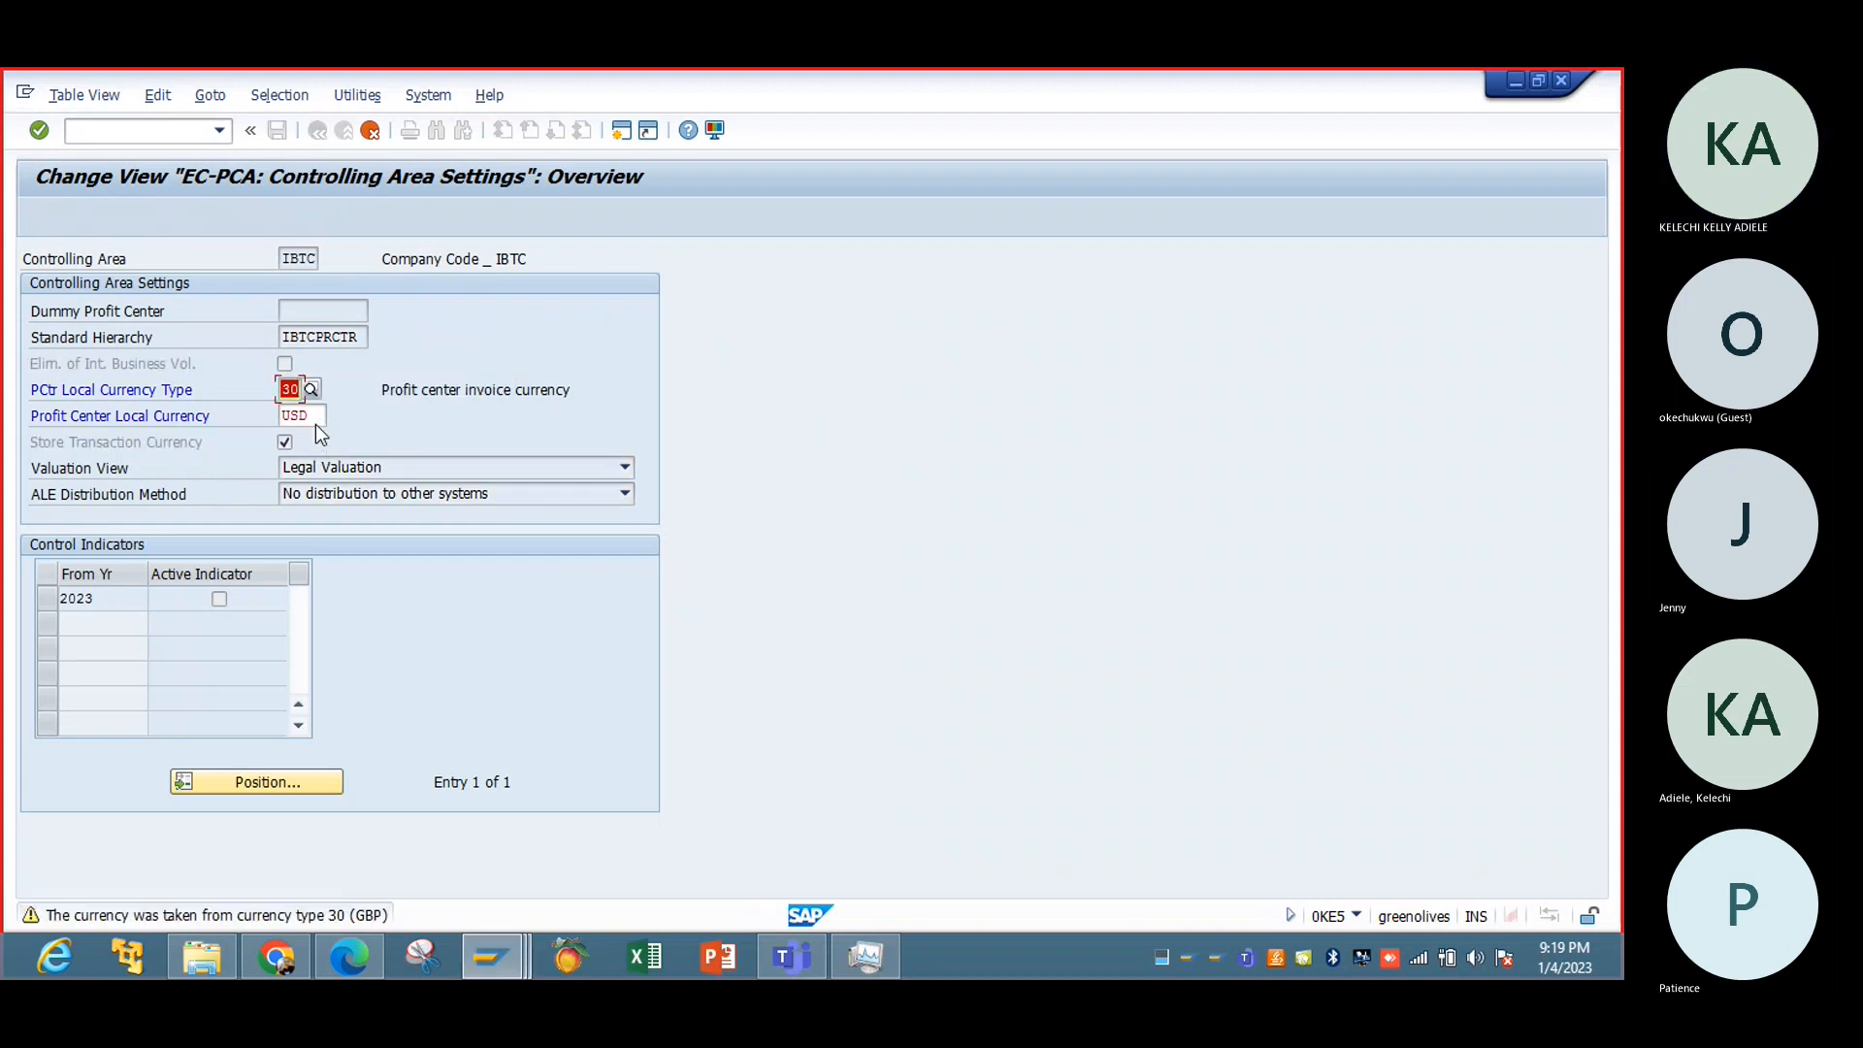
key(Return)
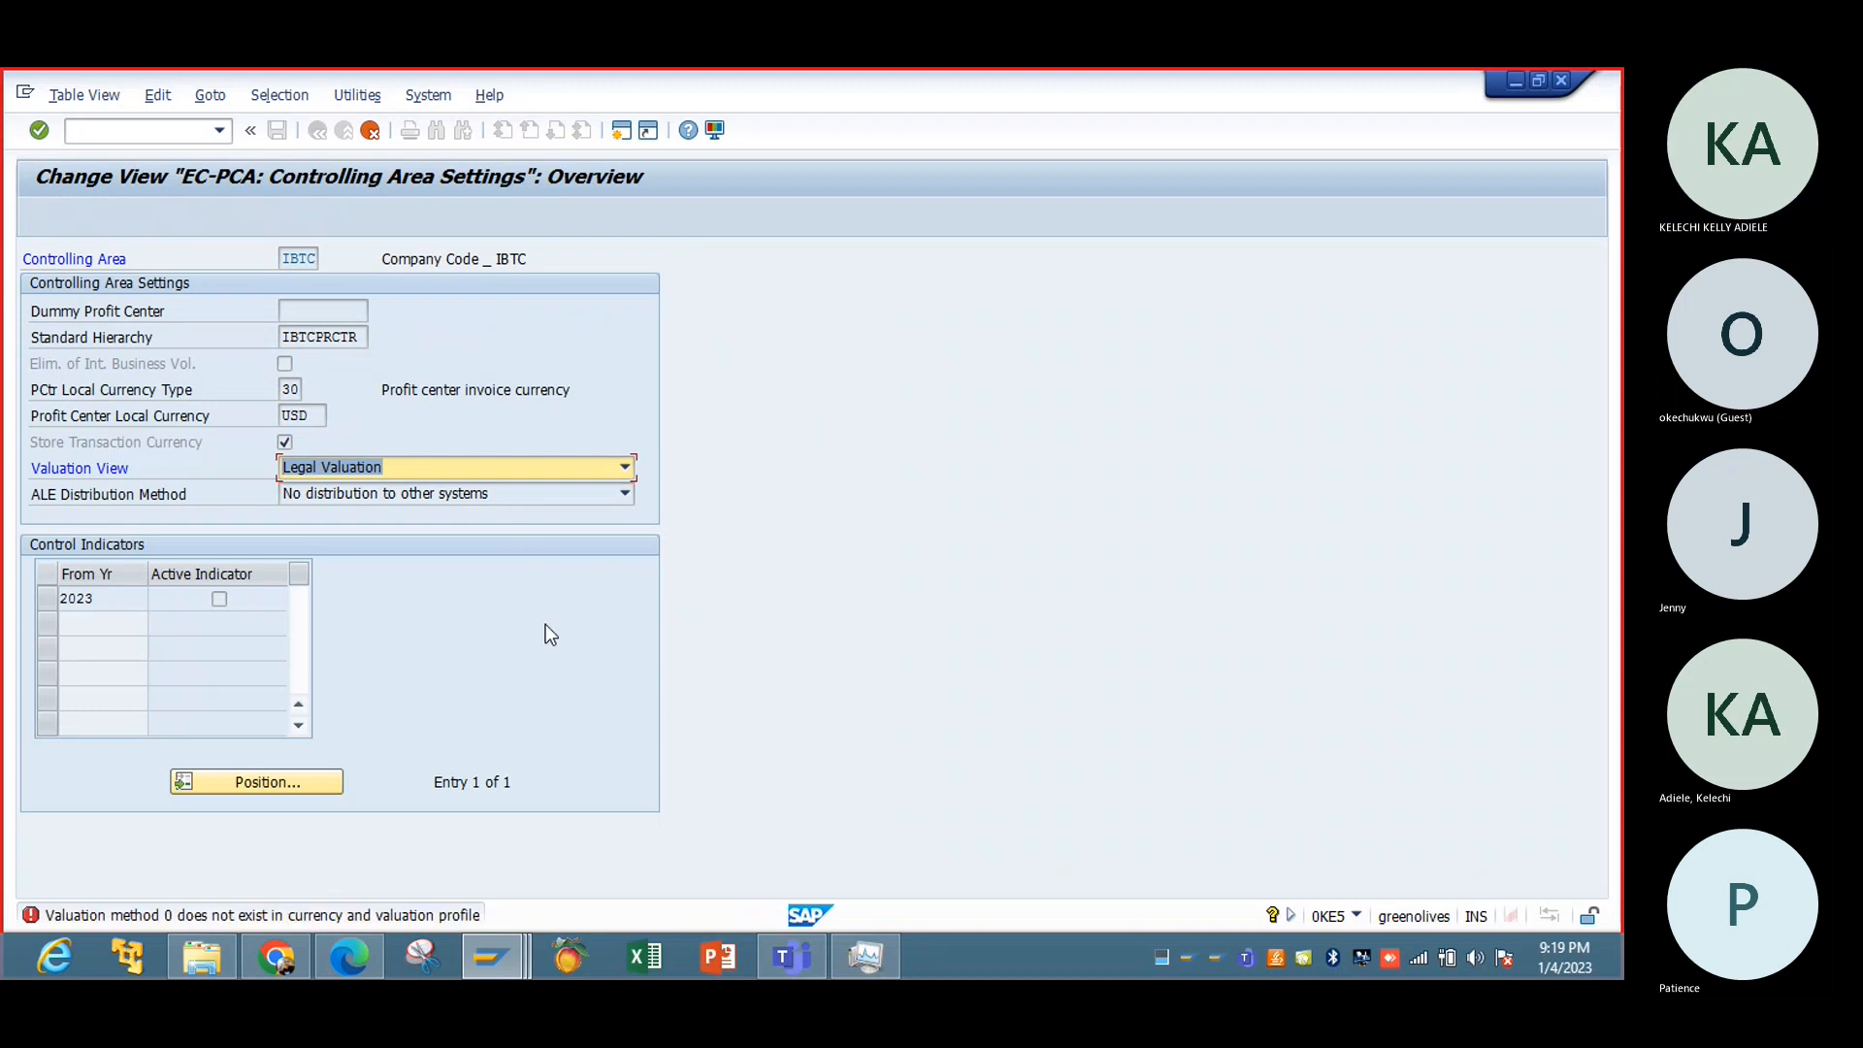
click(370, 130)
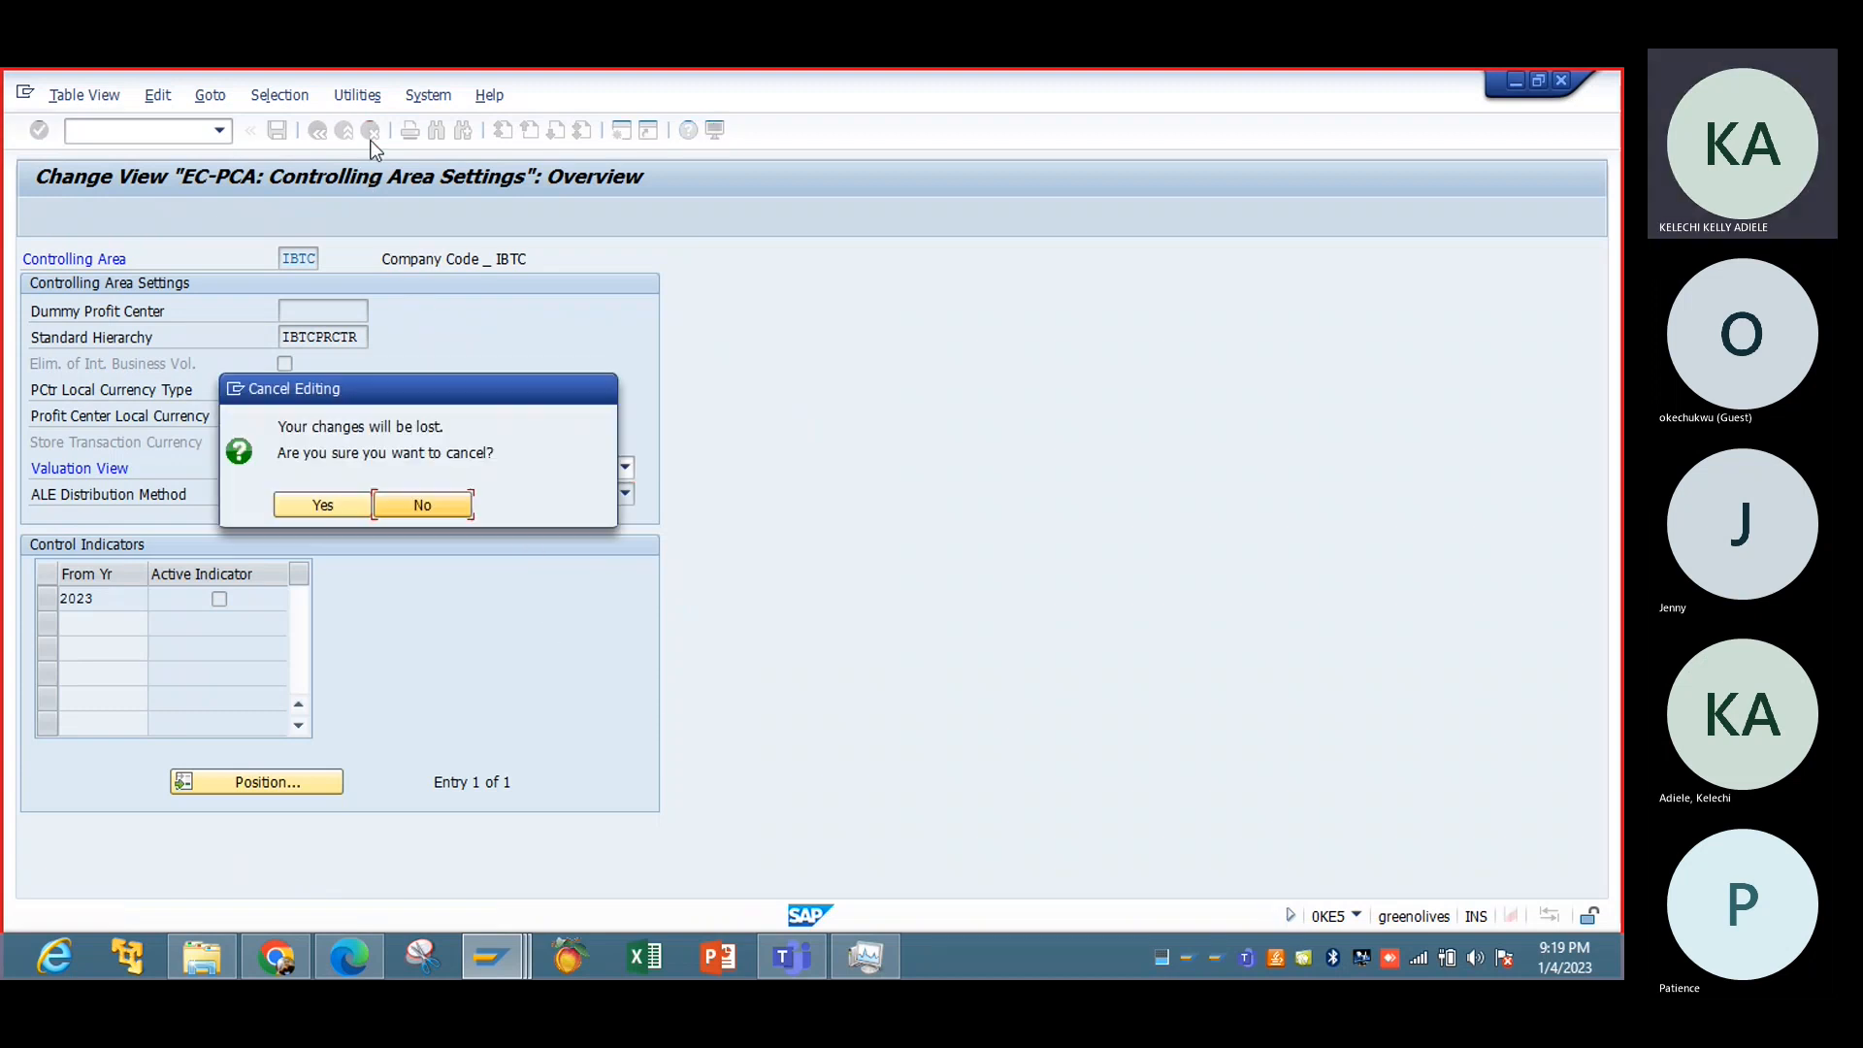
click(335, 503)
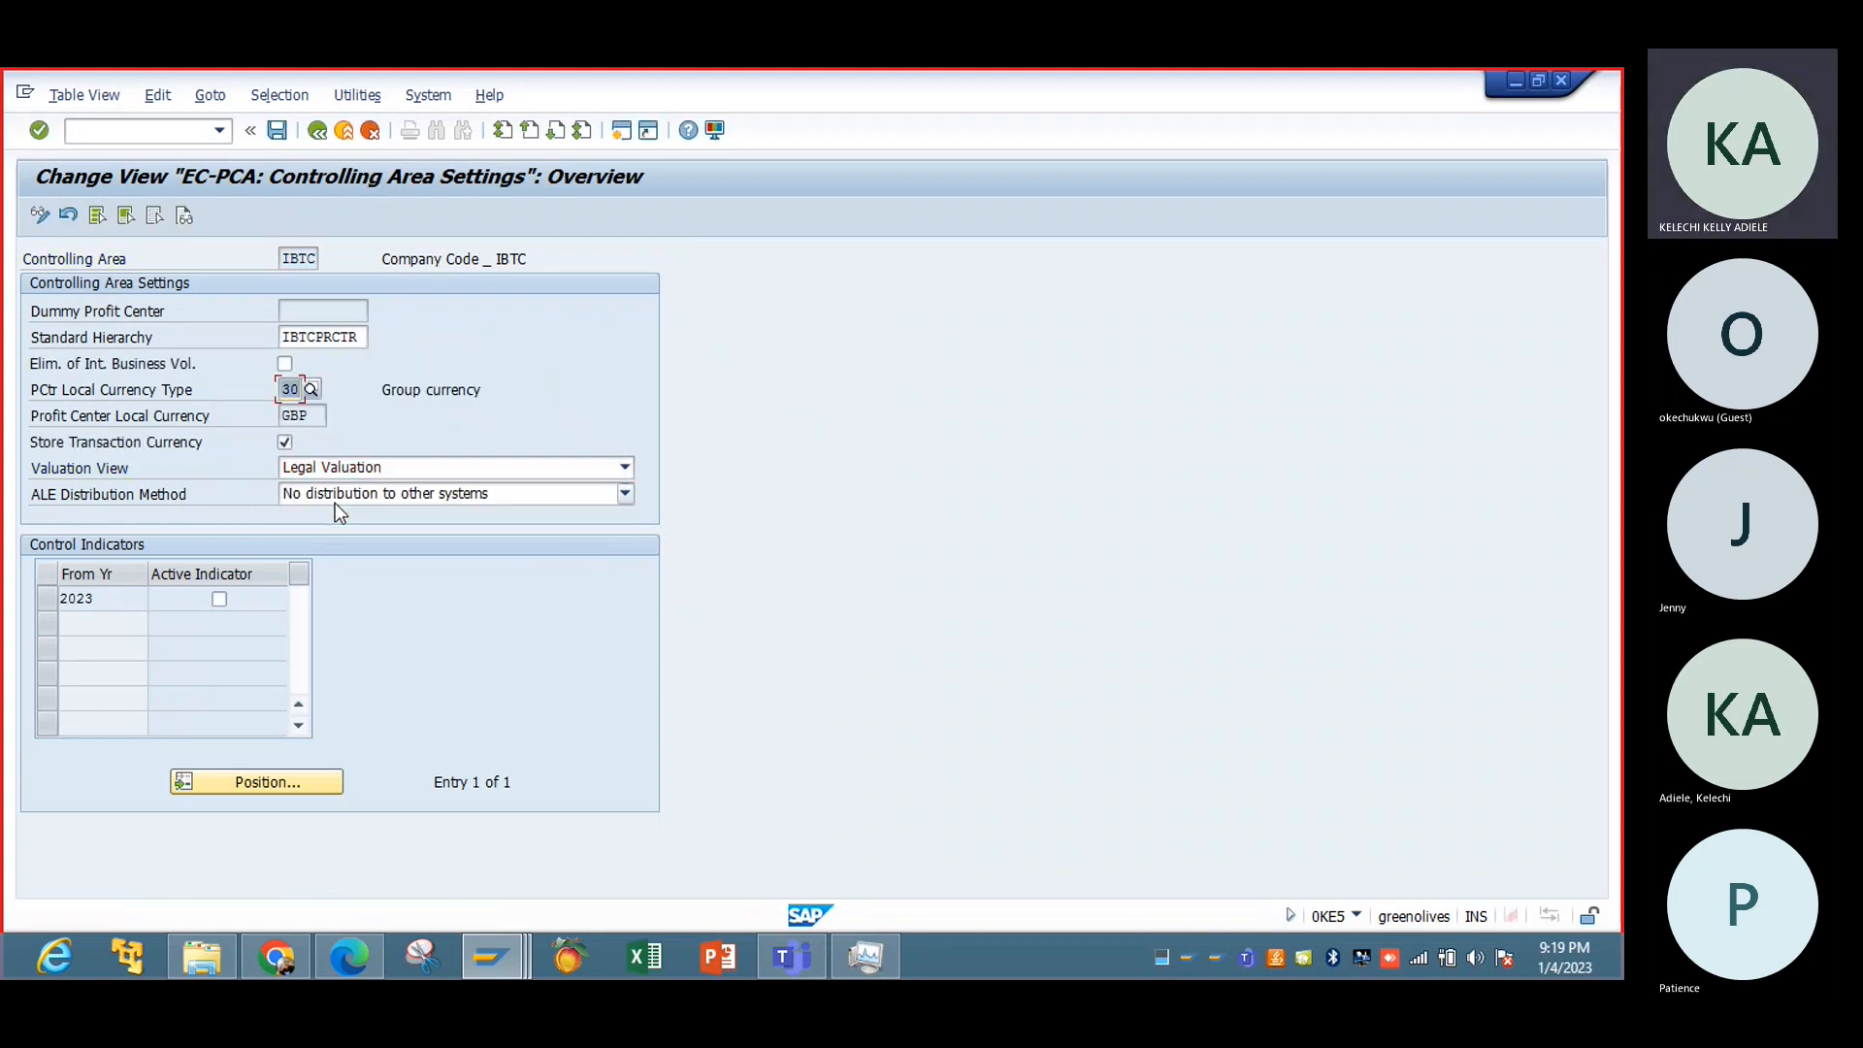
click(318, 138)
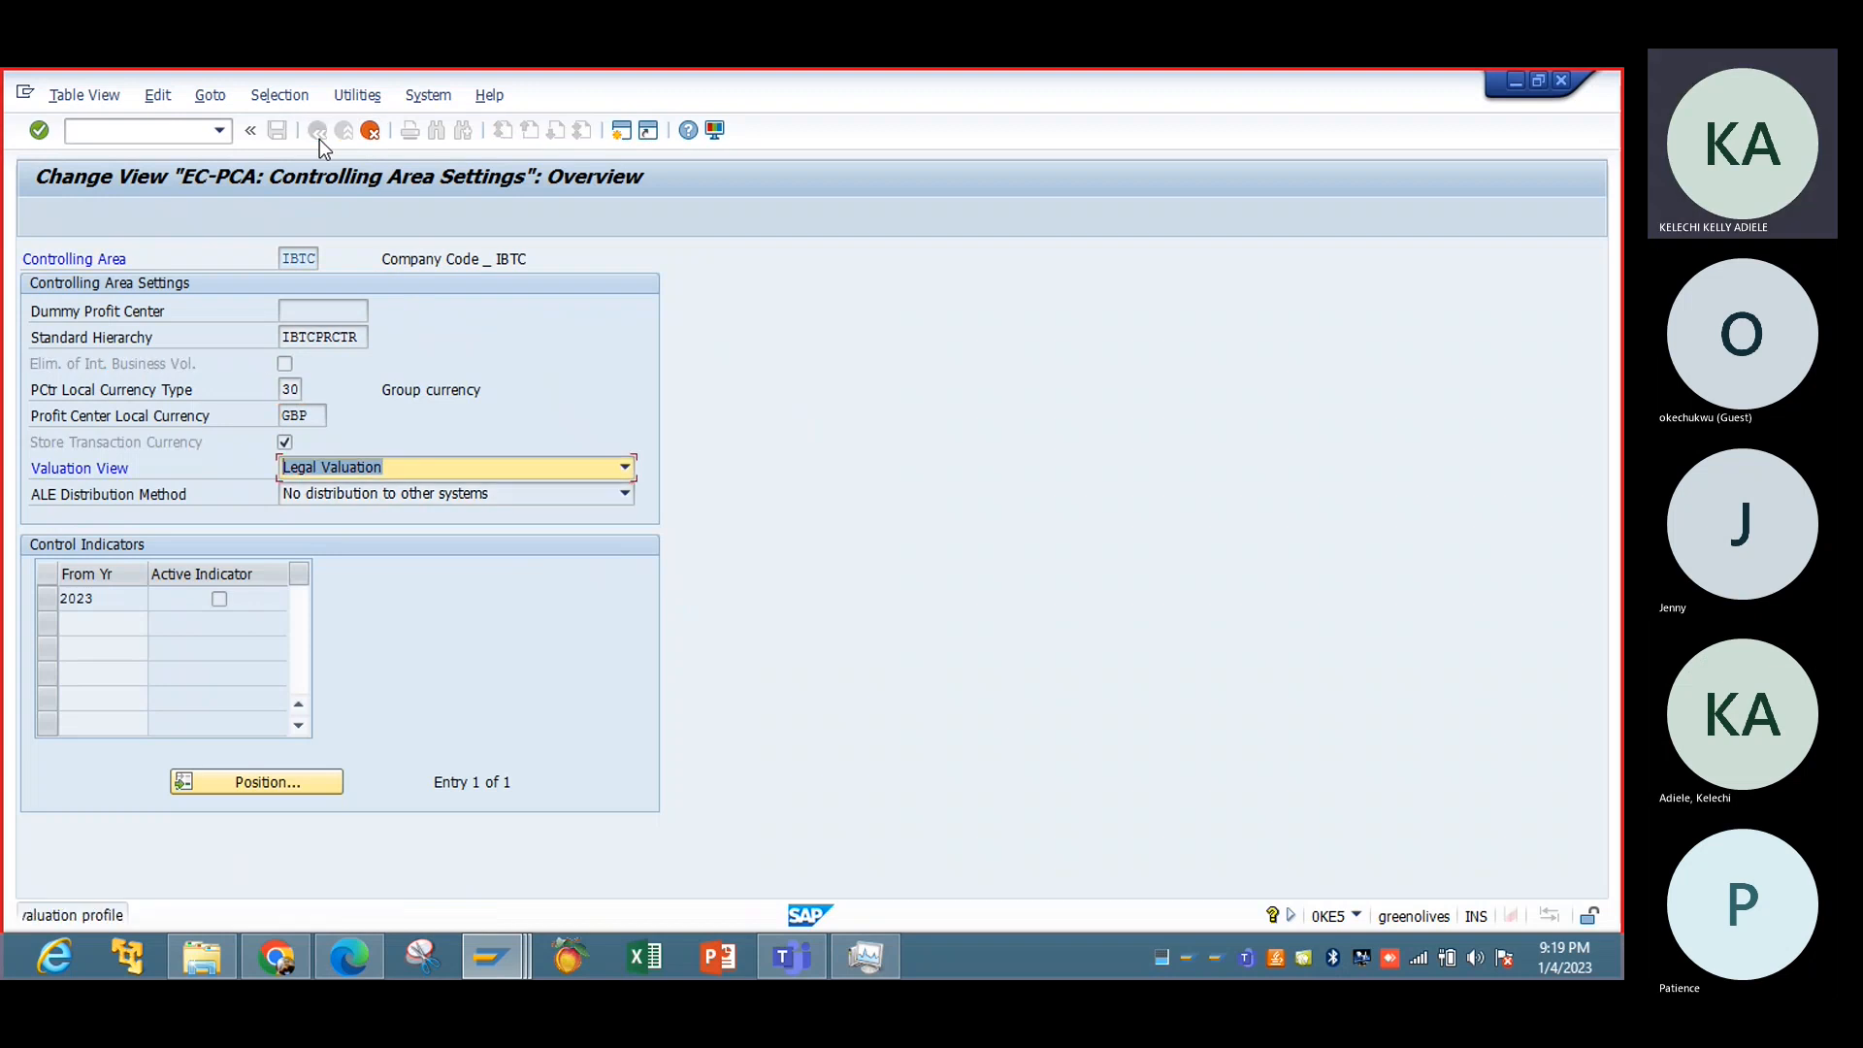
click(371, 132)
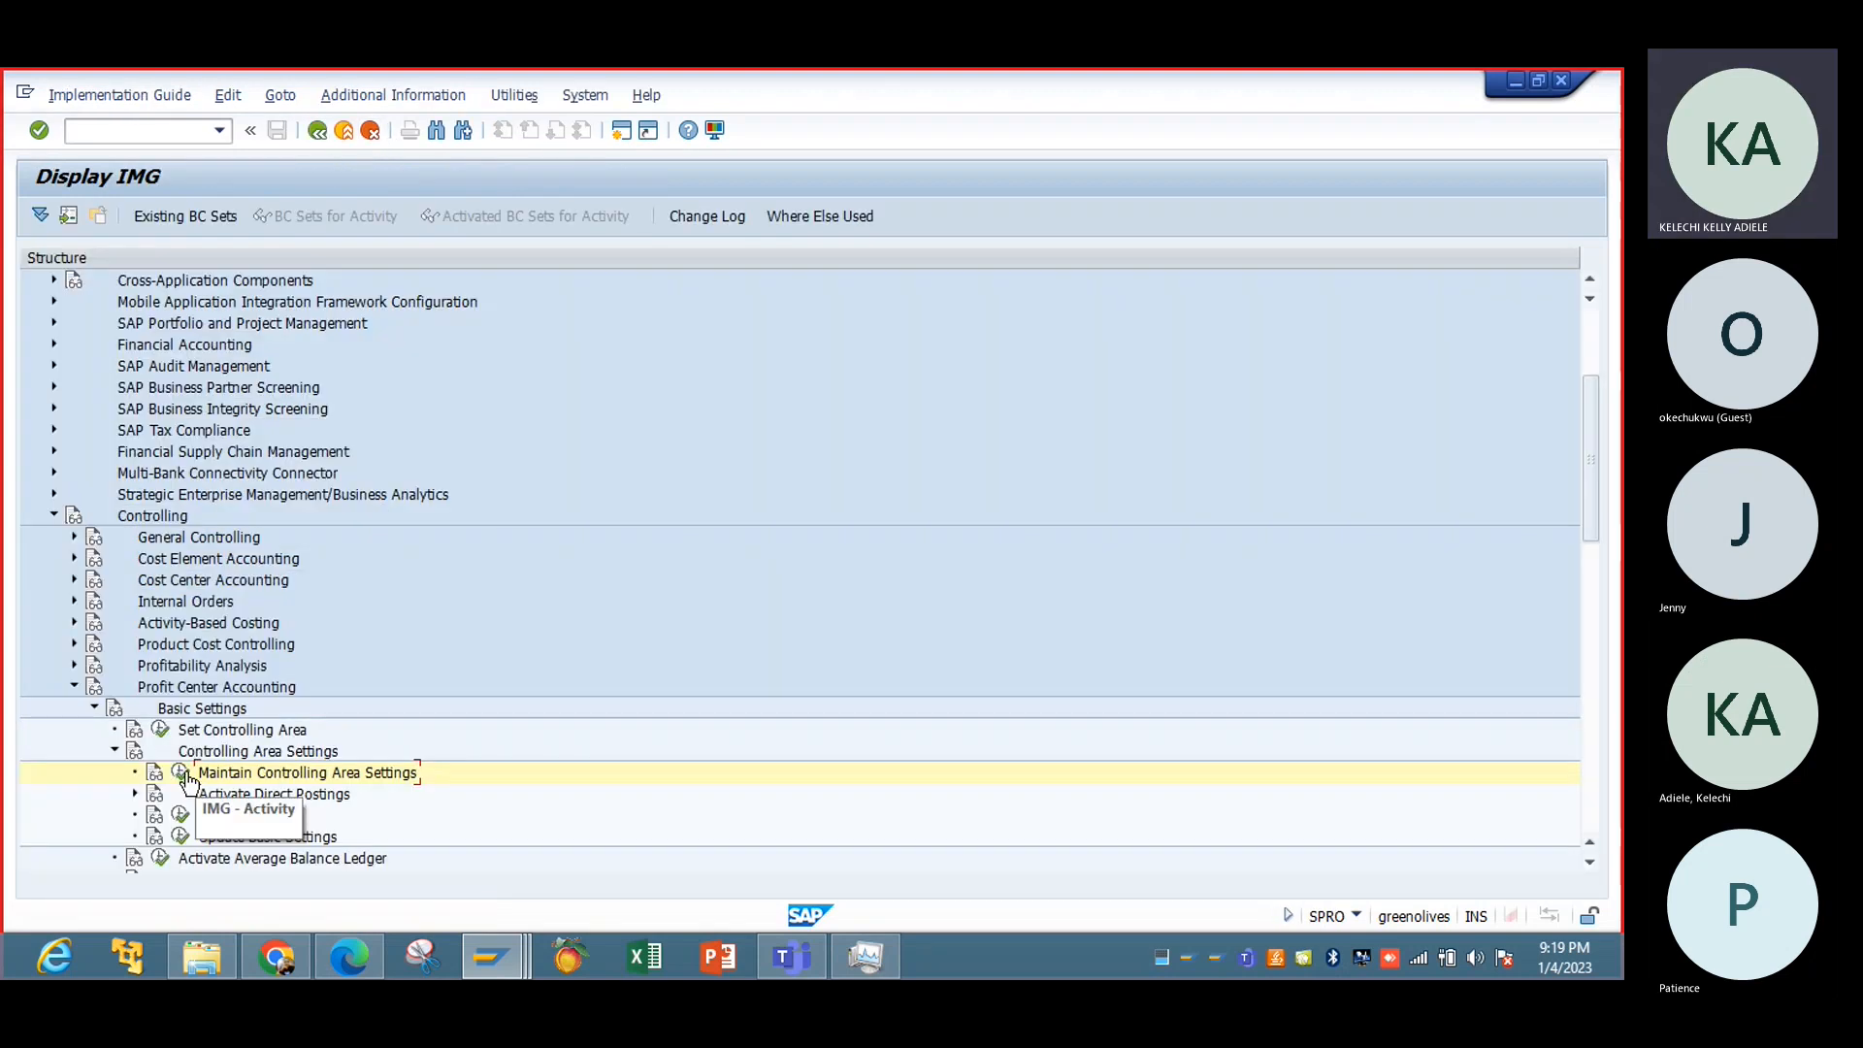
Step: Reopen Maintain Controlling Area Settings and set the standard hierarchy to IBTCPRCTR
click(181, 774)
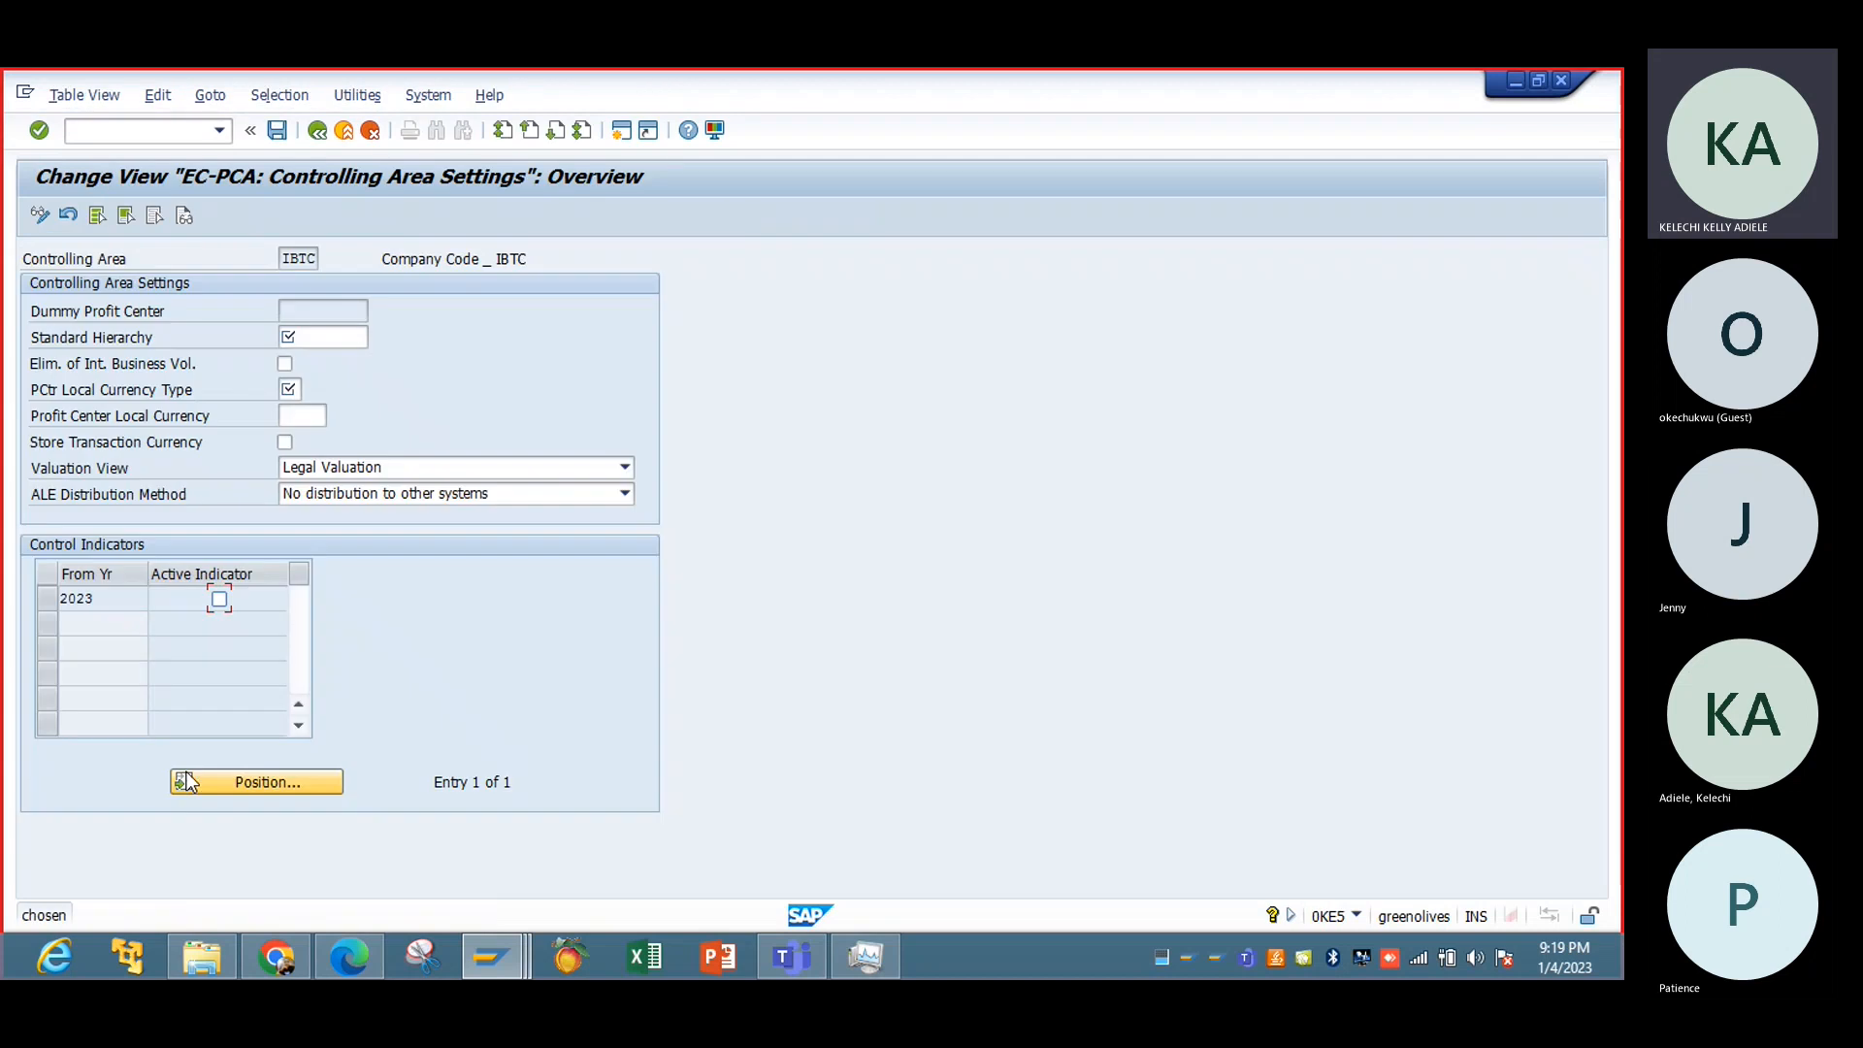
click(318, 340)
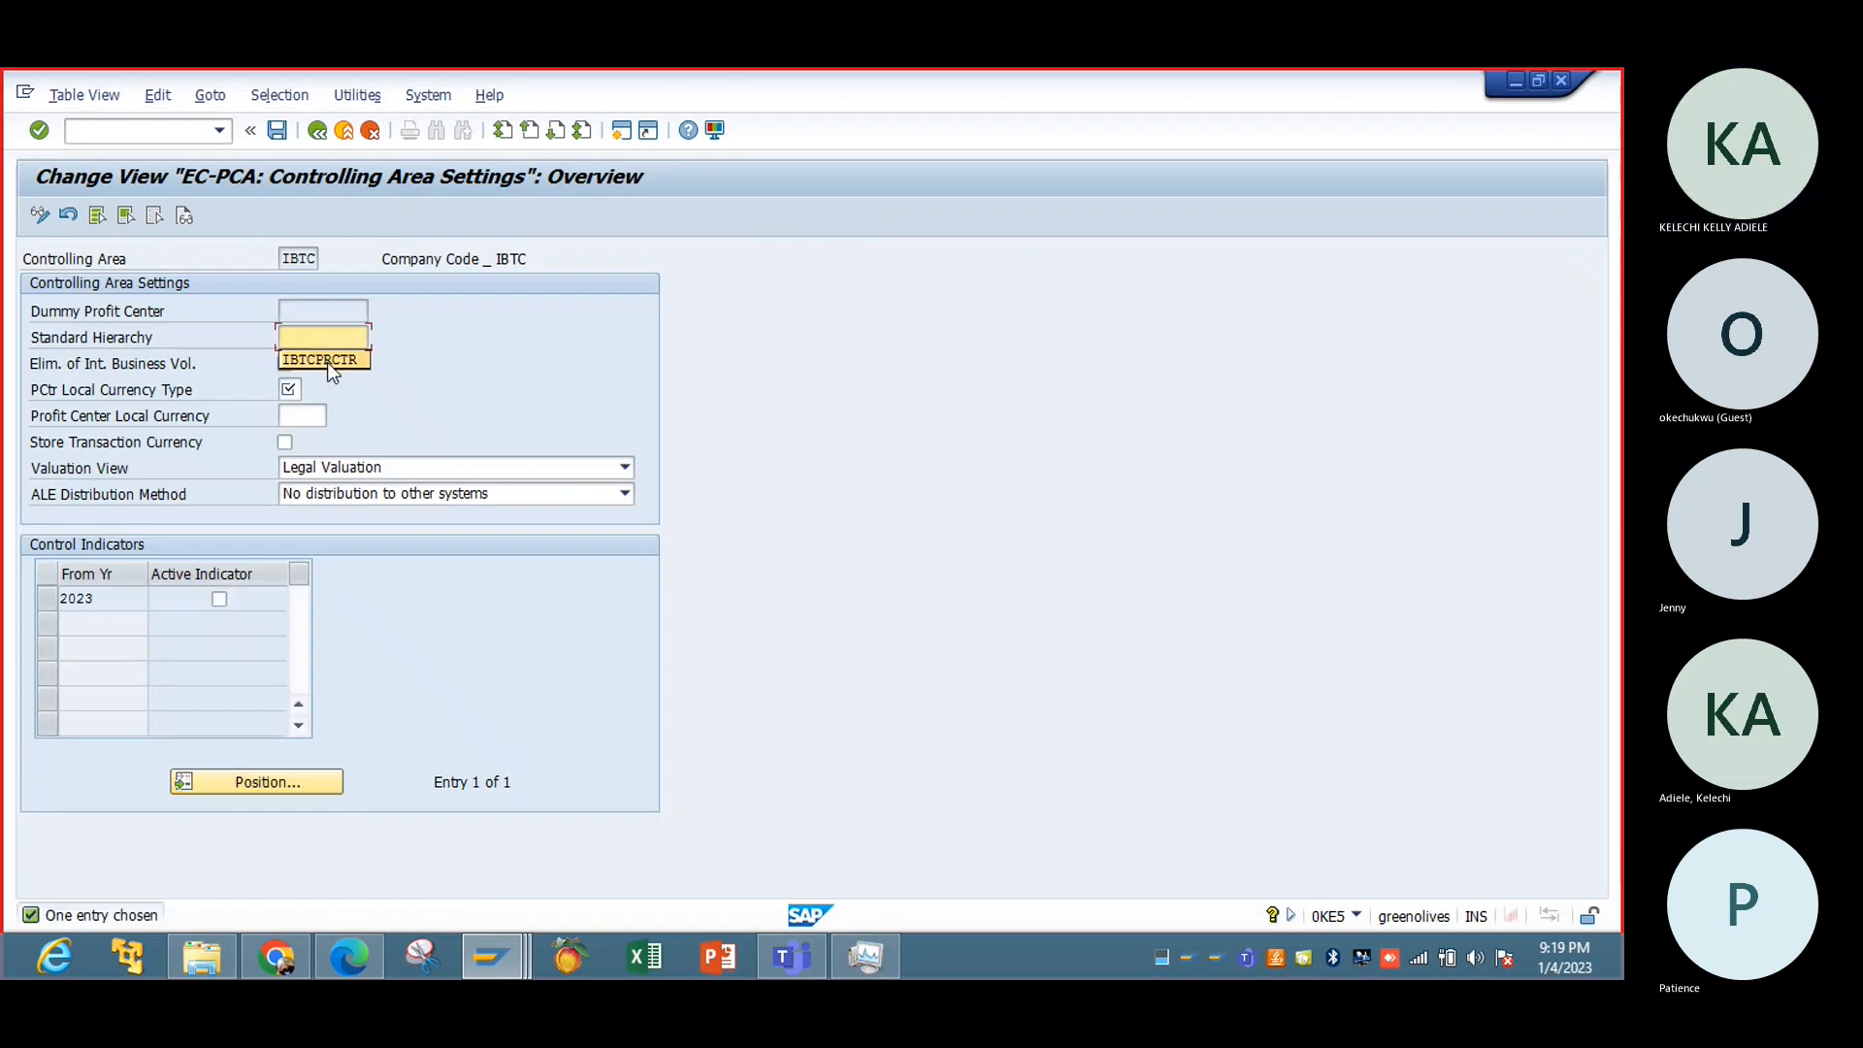
click(328, 363)
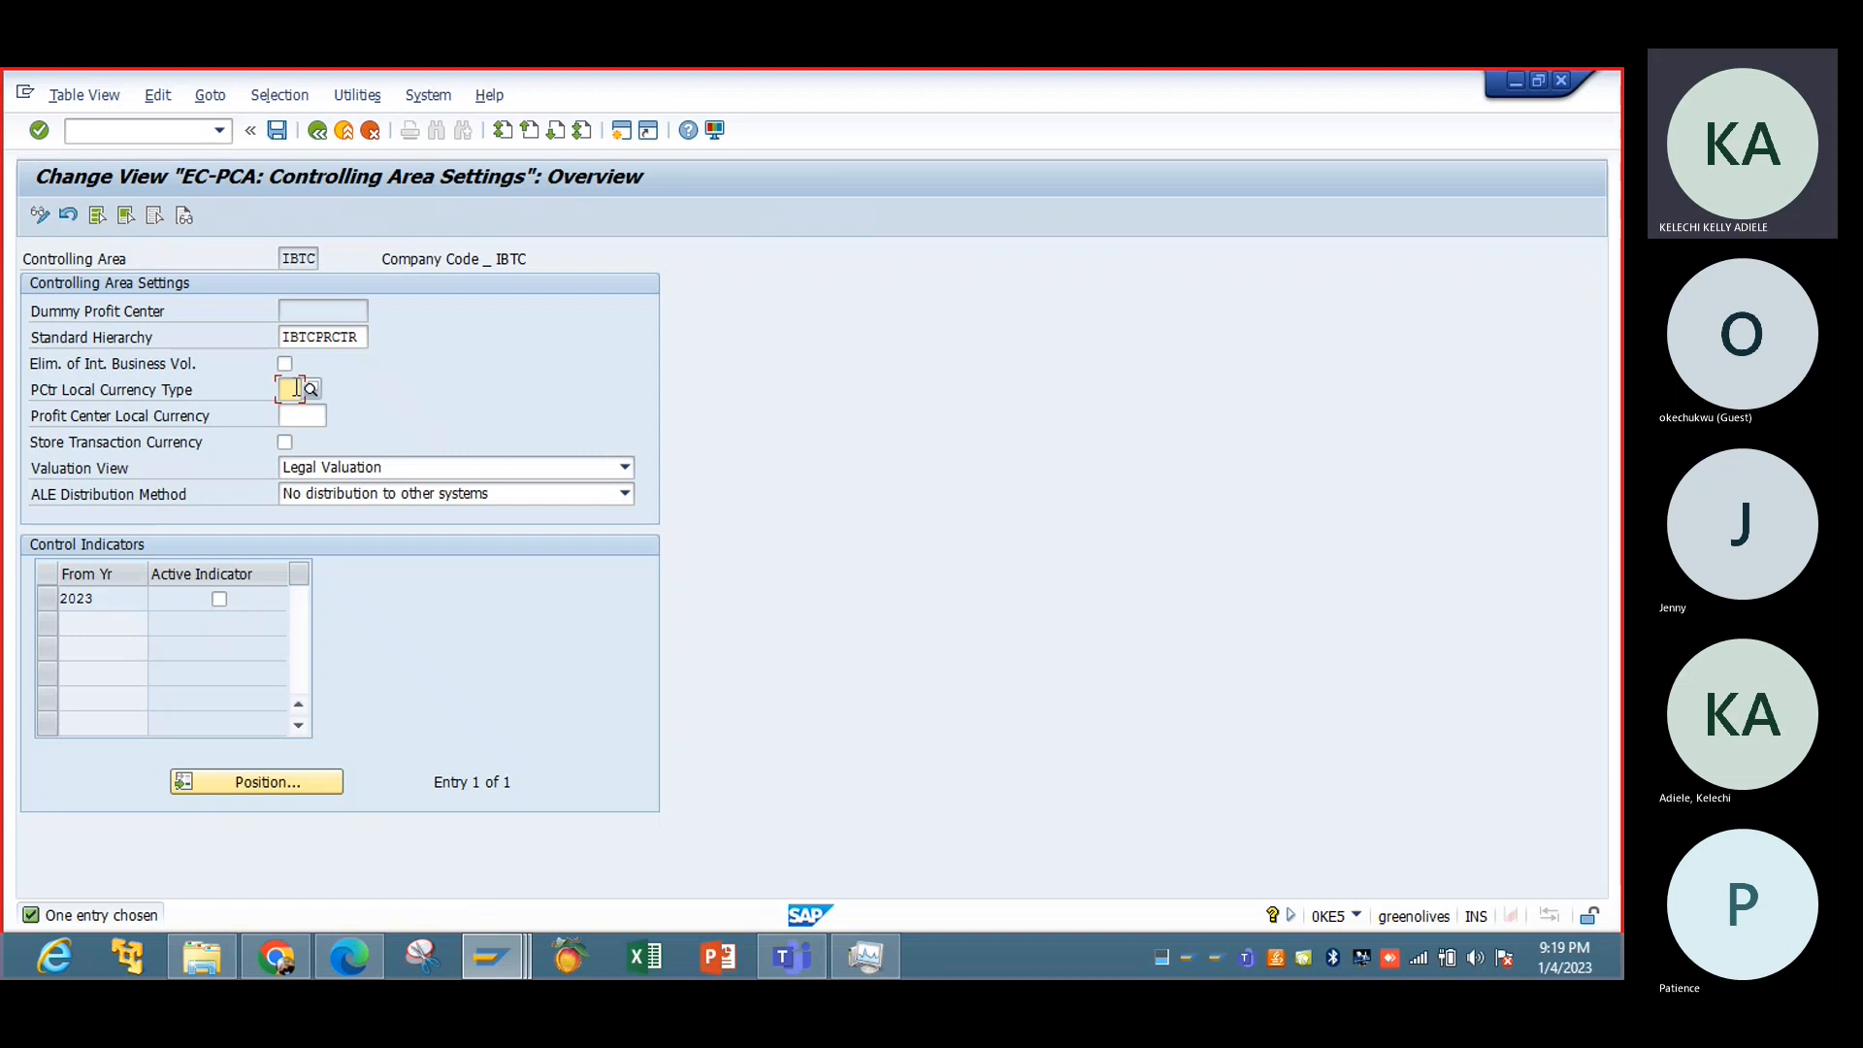
Step: Look up the available profit center local currency types and set the type to 30
click(310, 388)
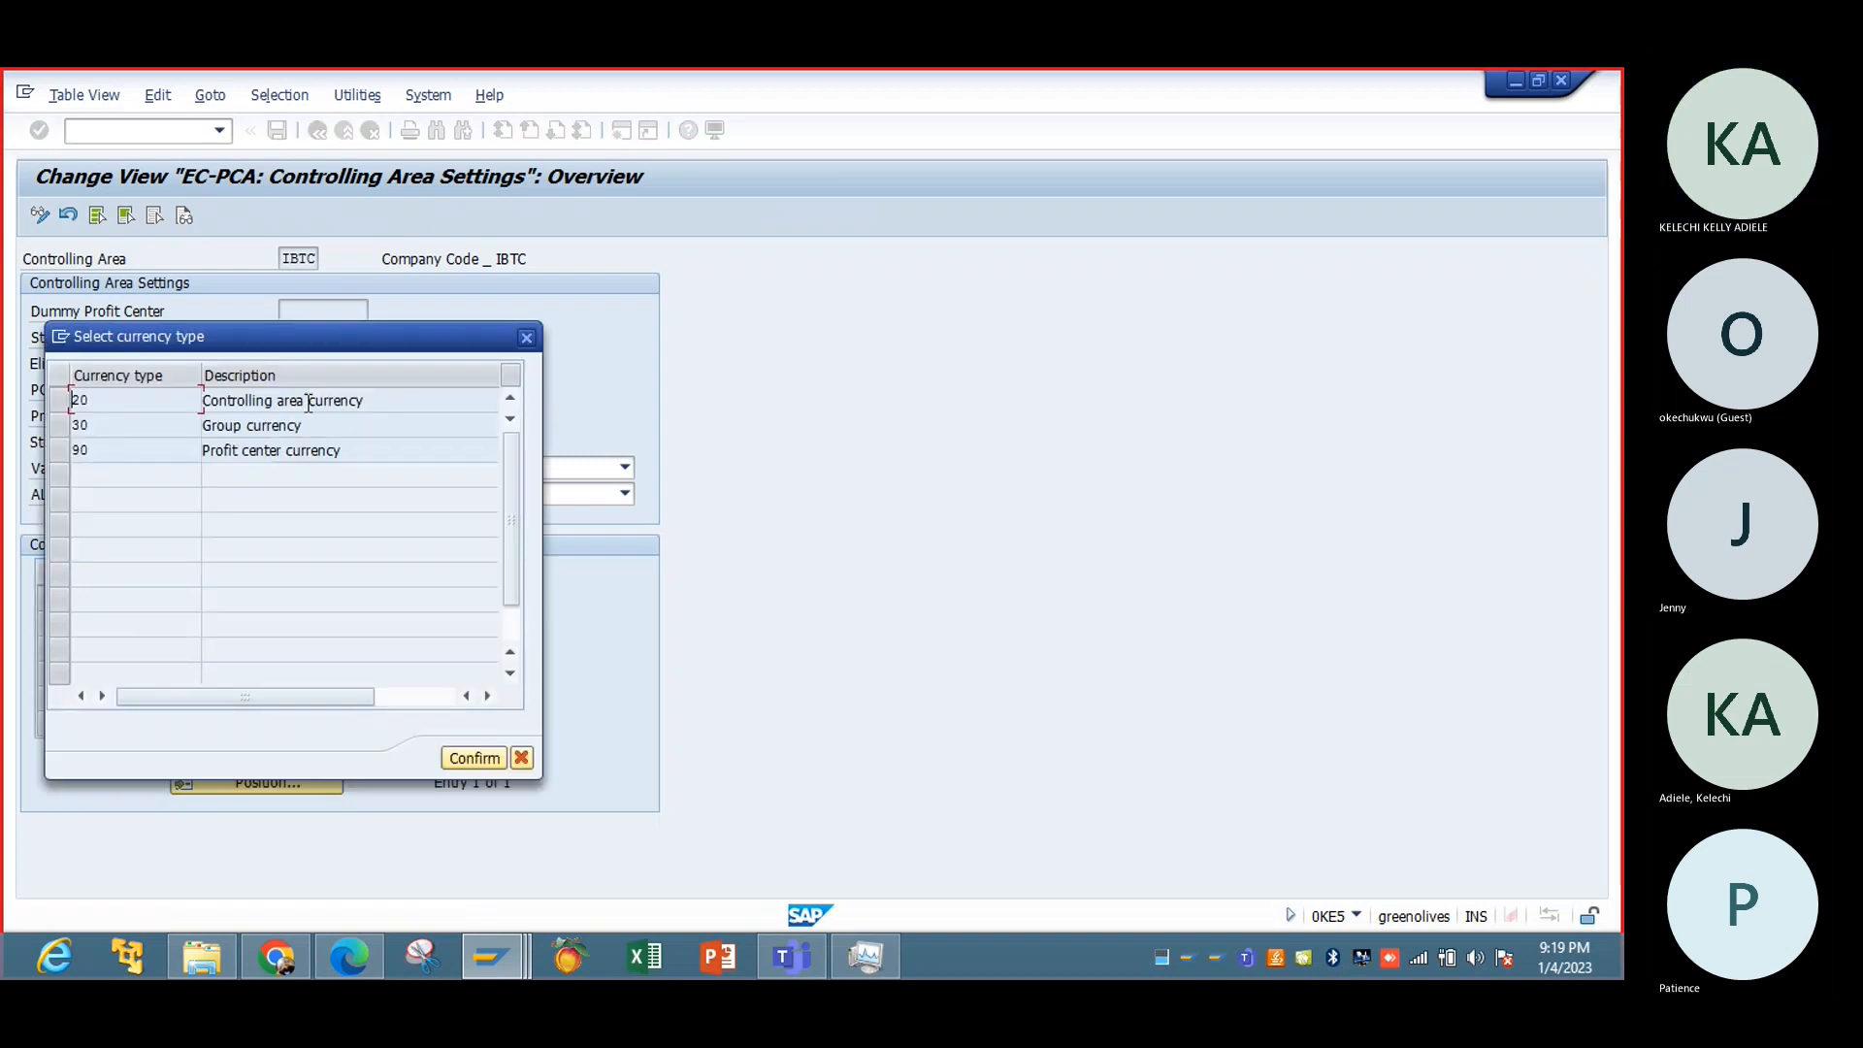
click(292, 424)
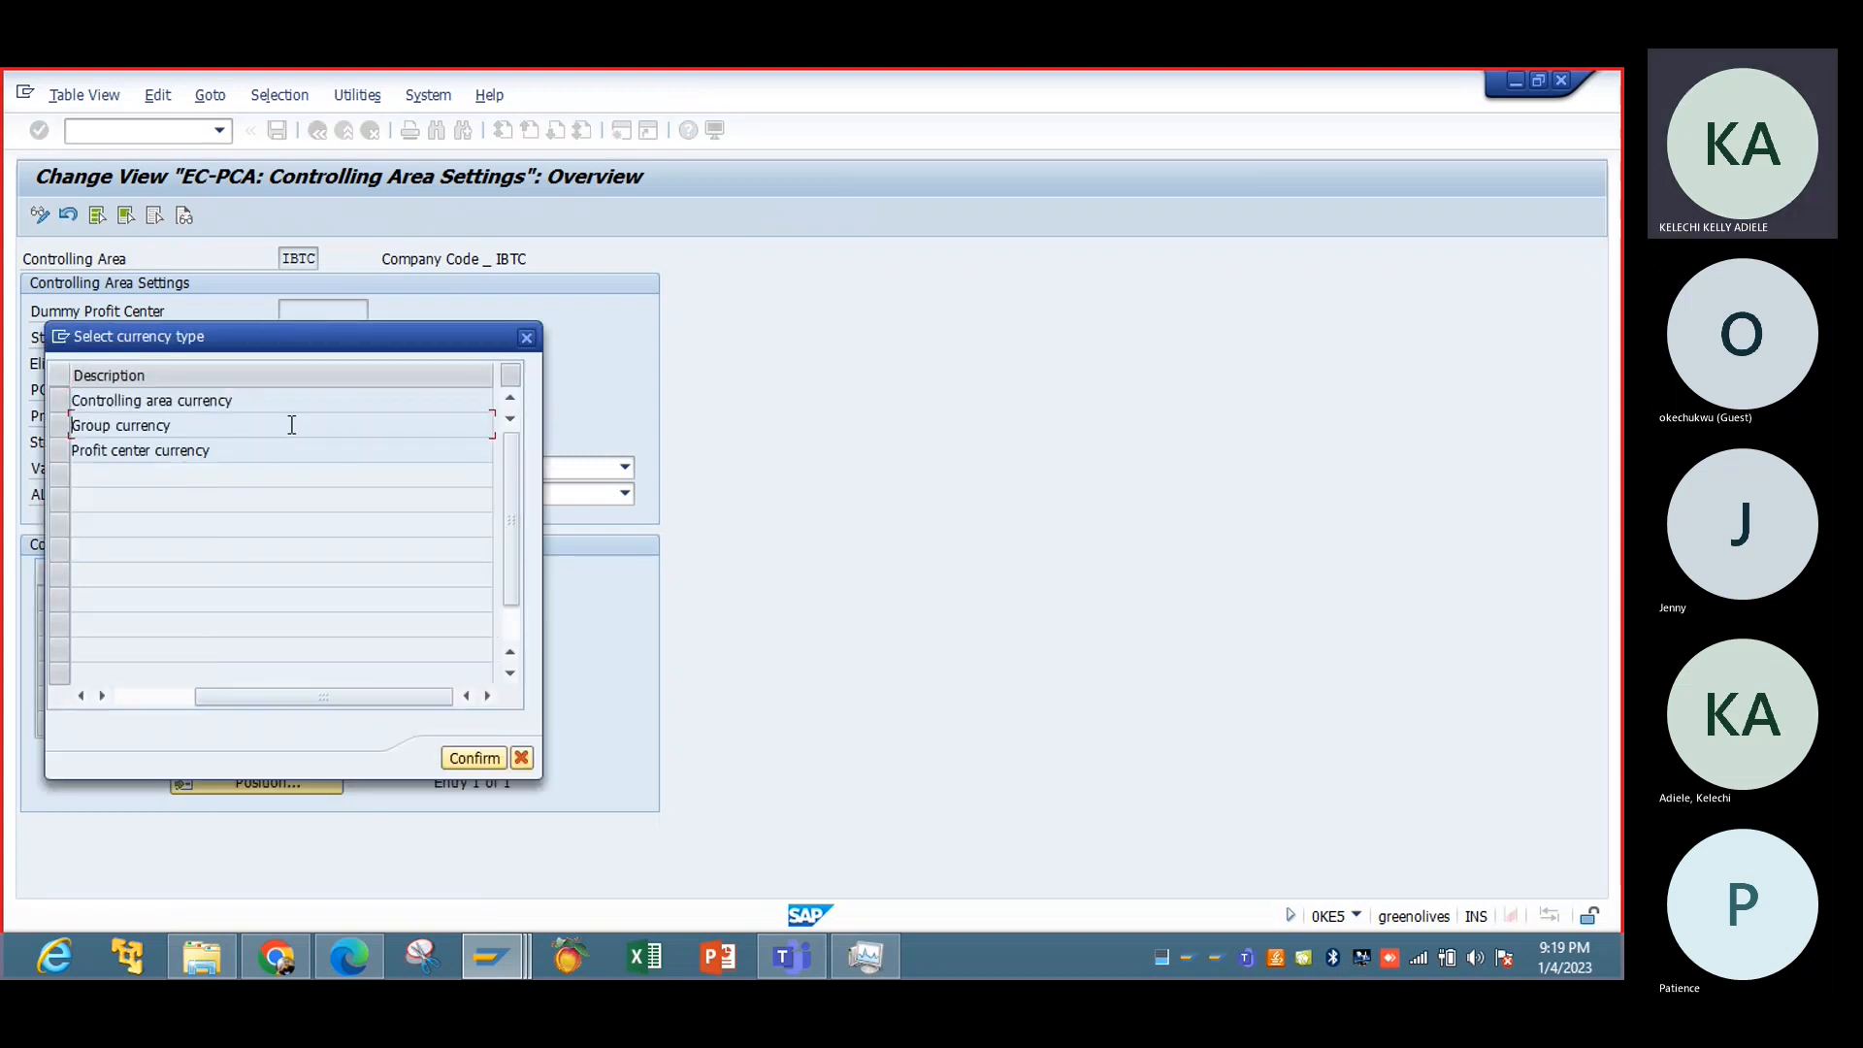
drag(218, 696, 125, 696)
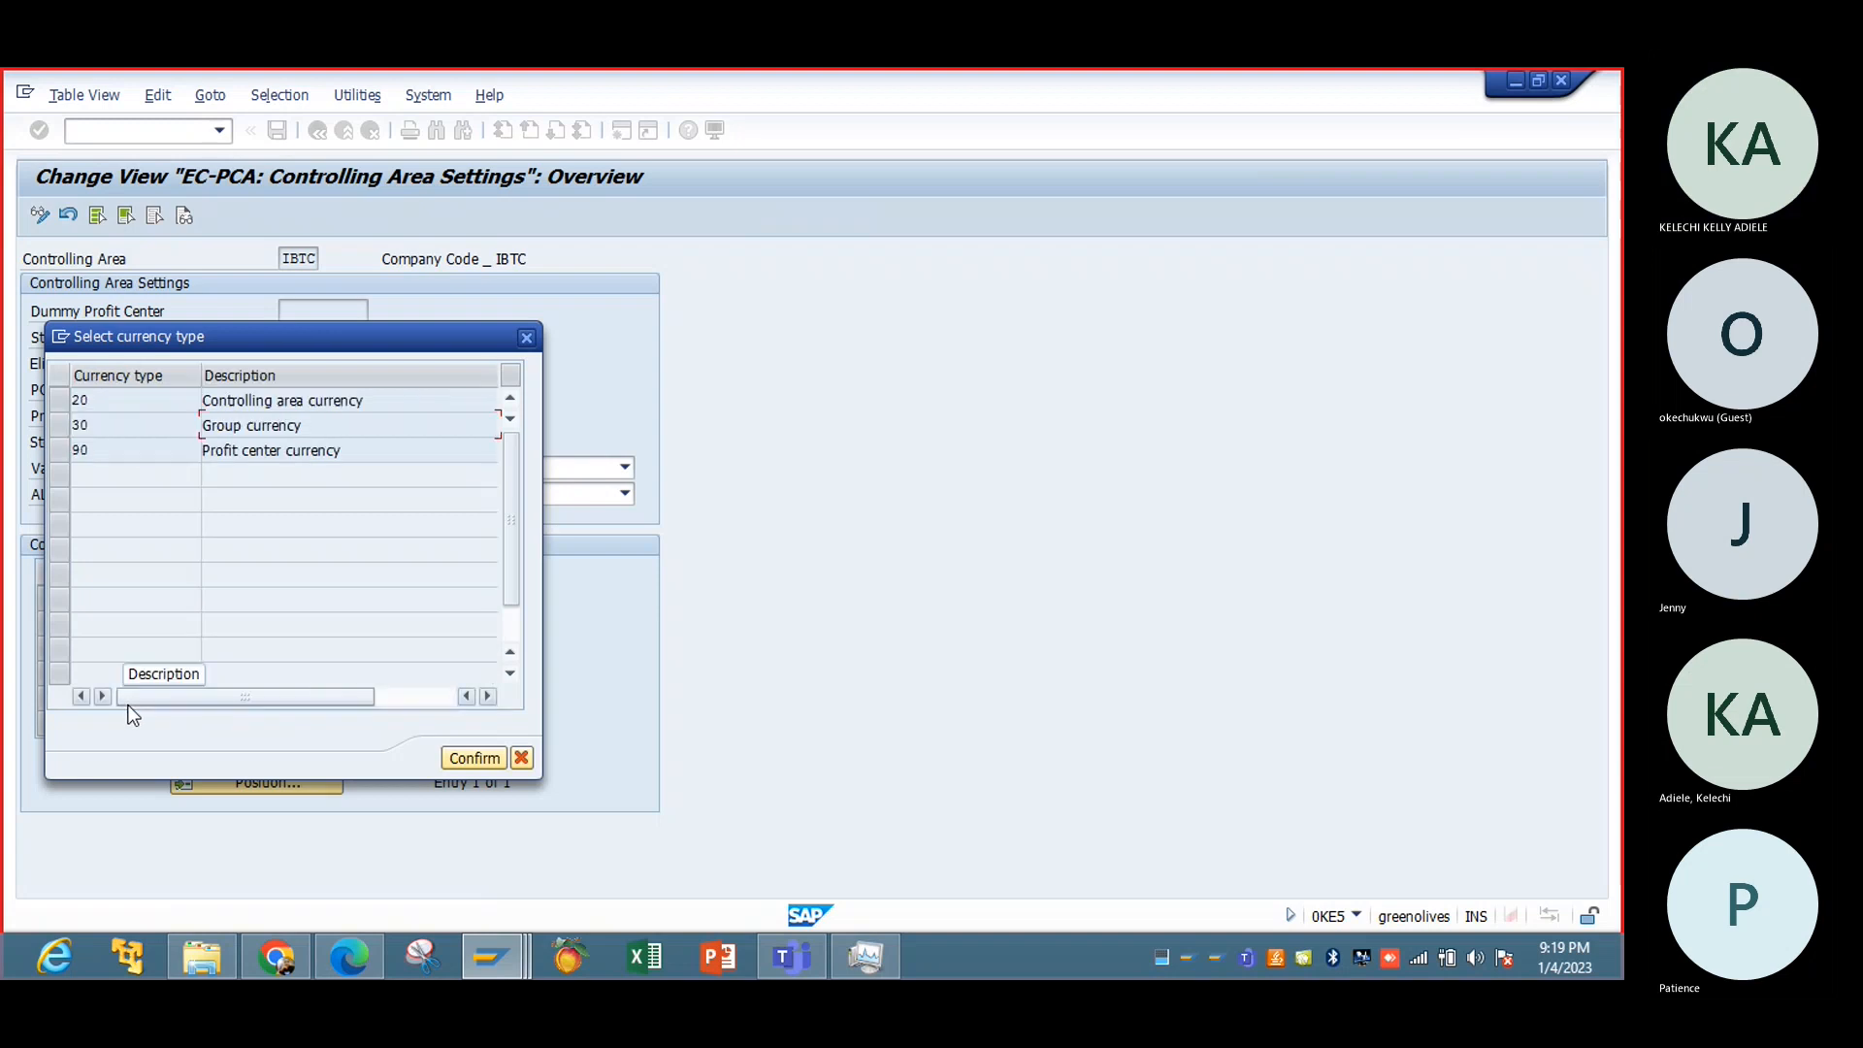
click(528, 338)
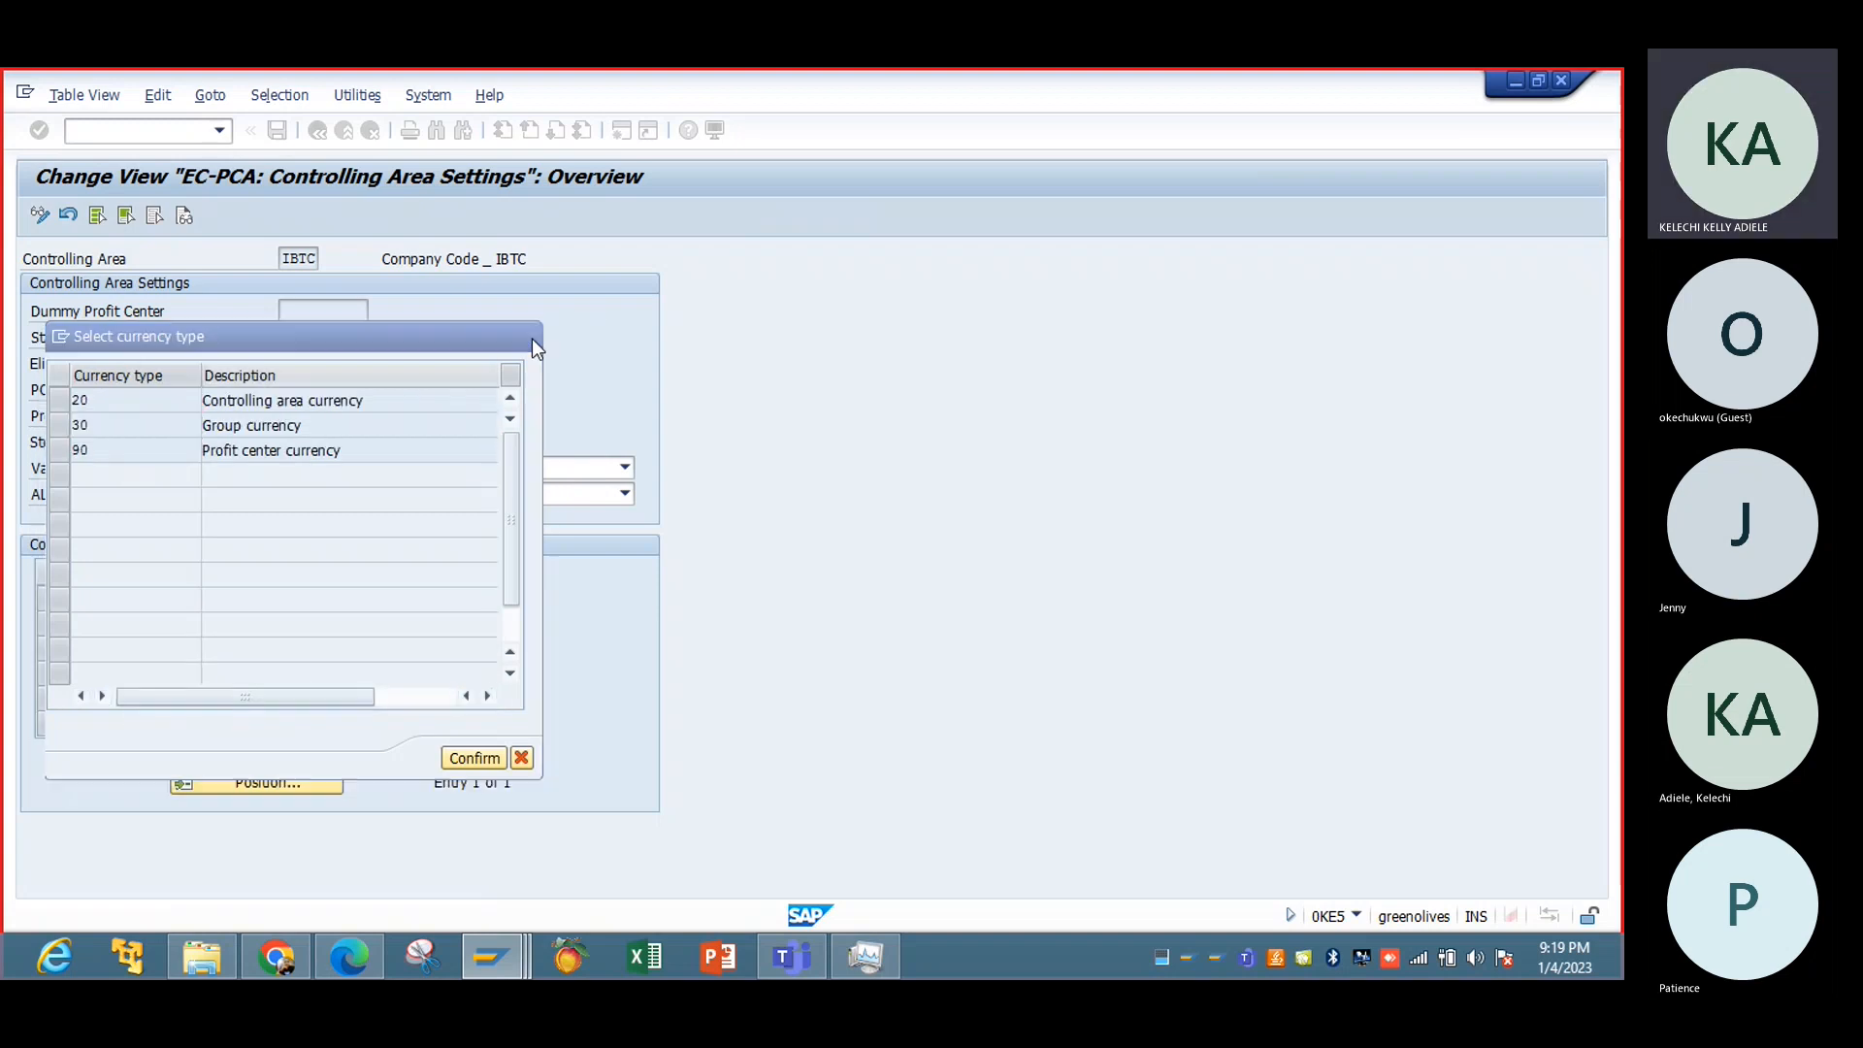
text(30)
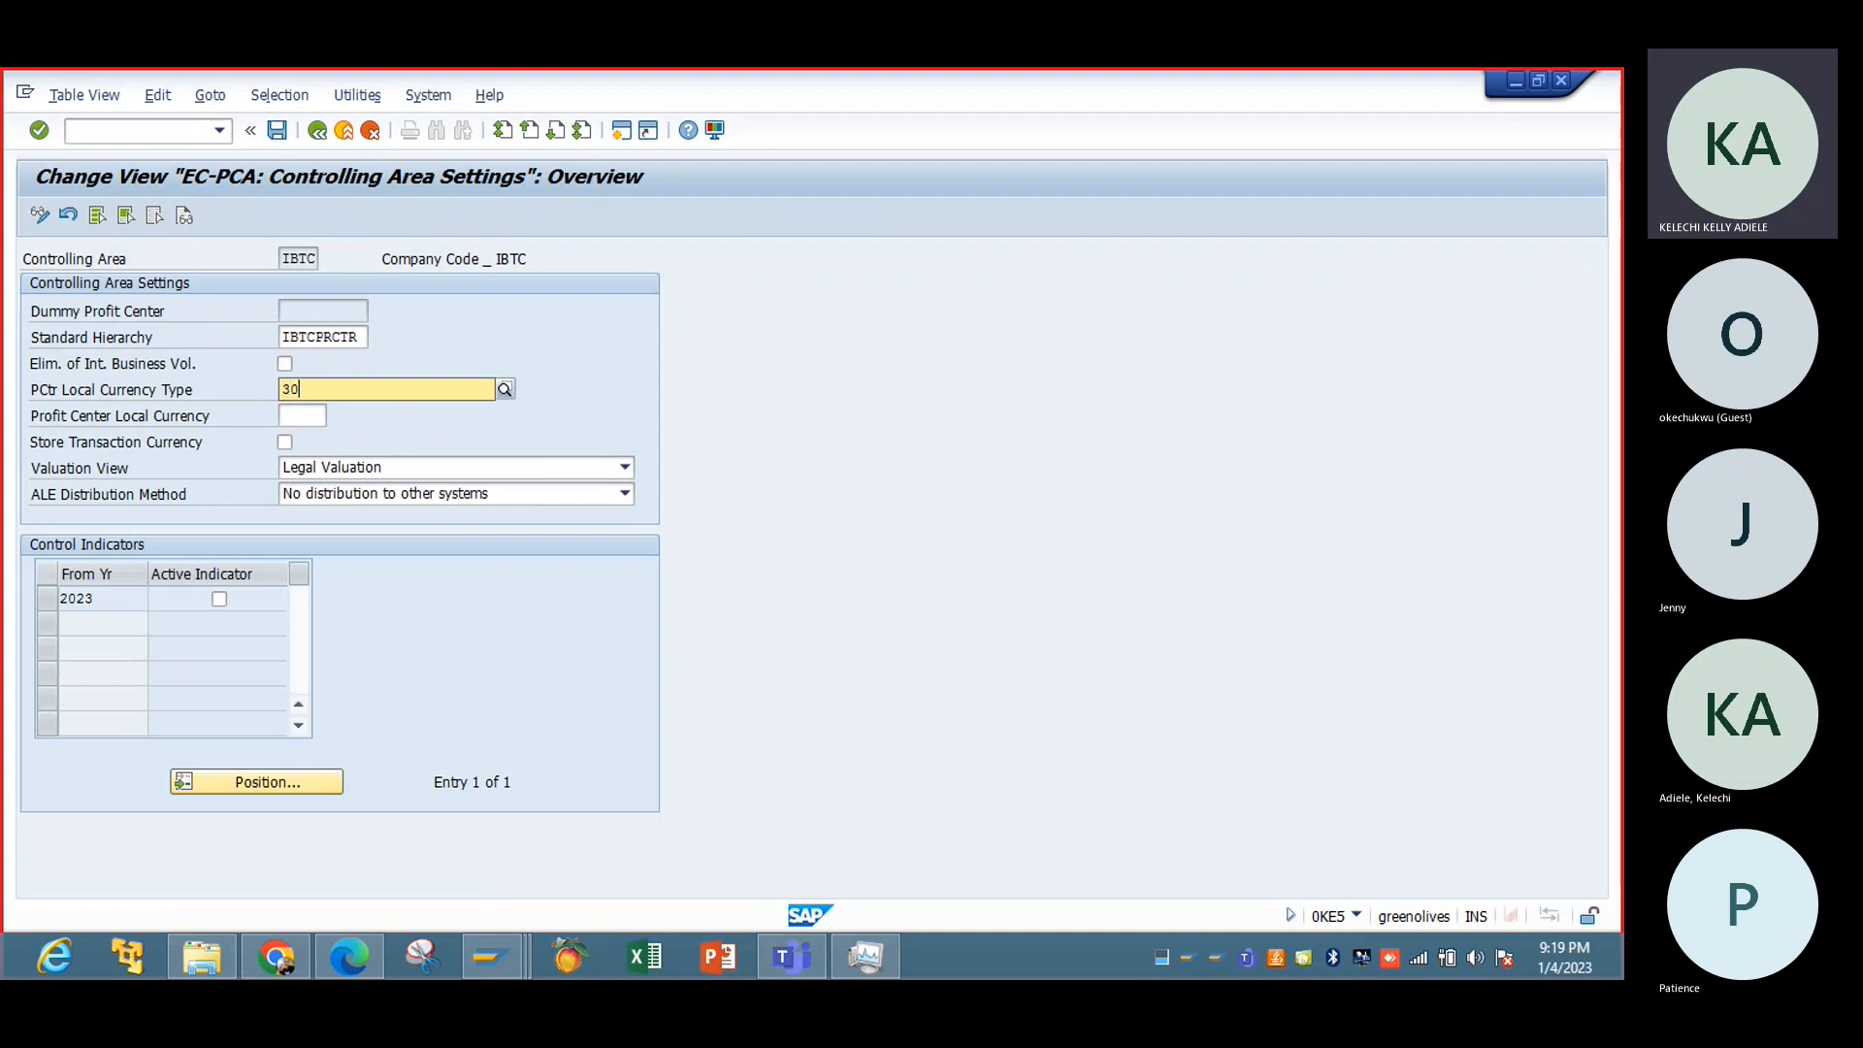
click(318, 434)
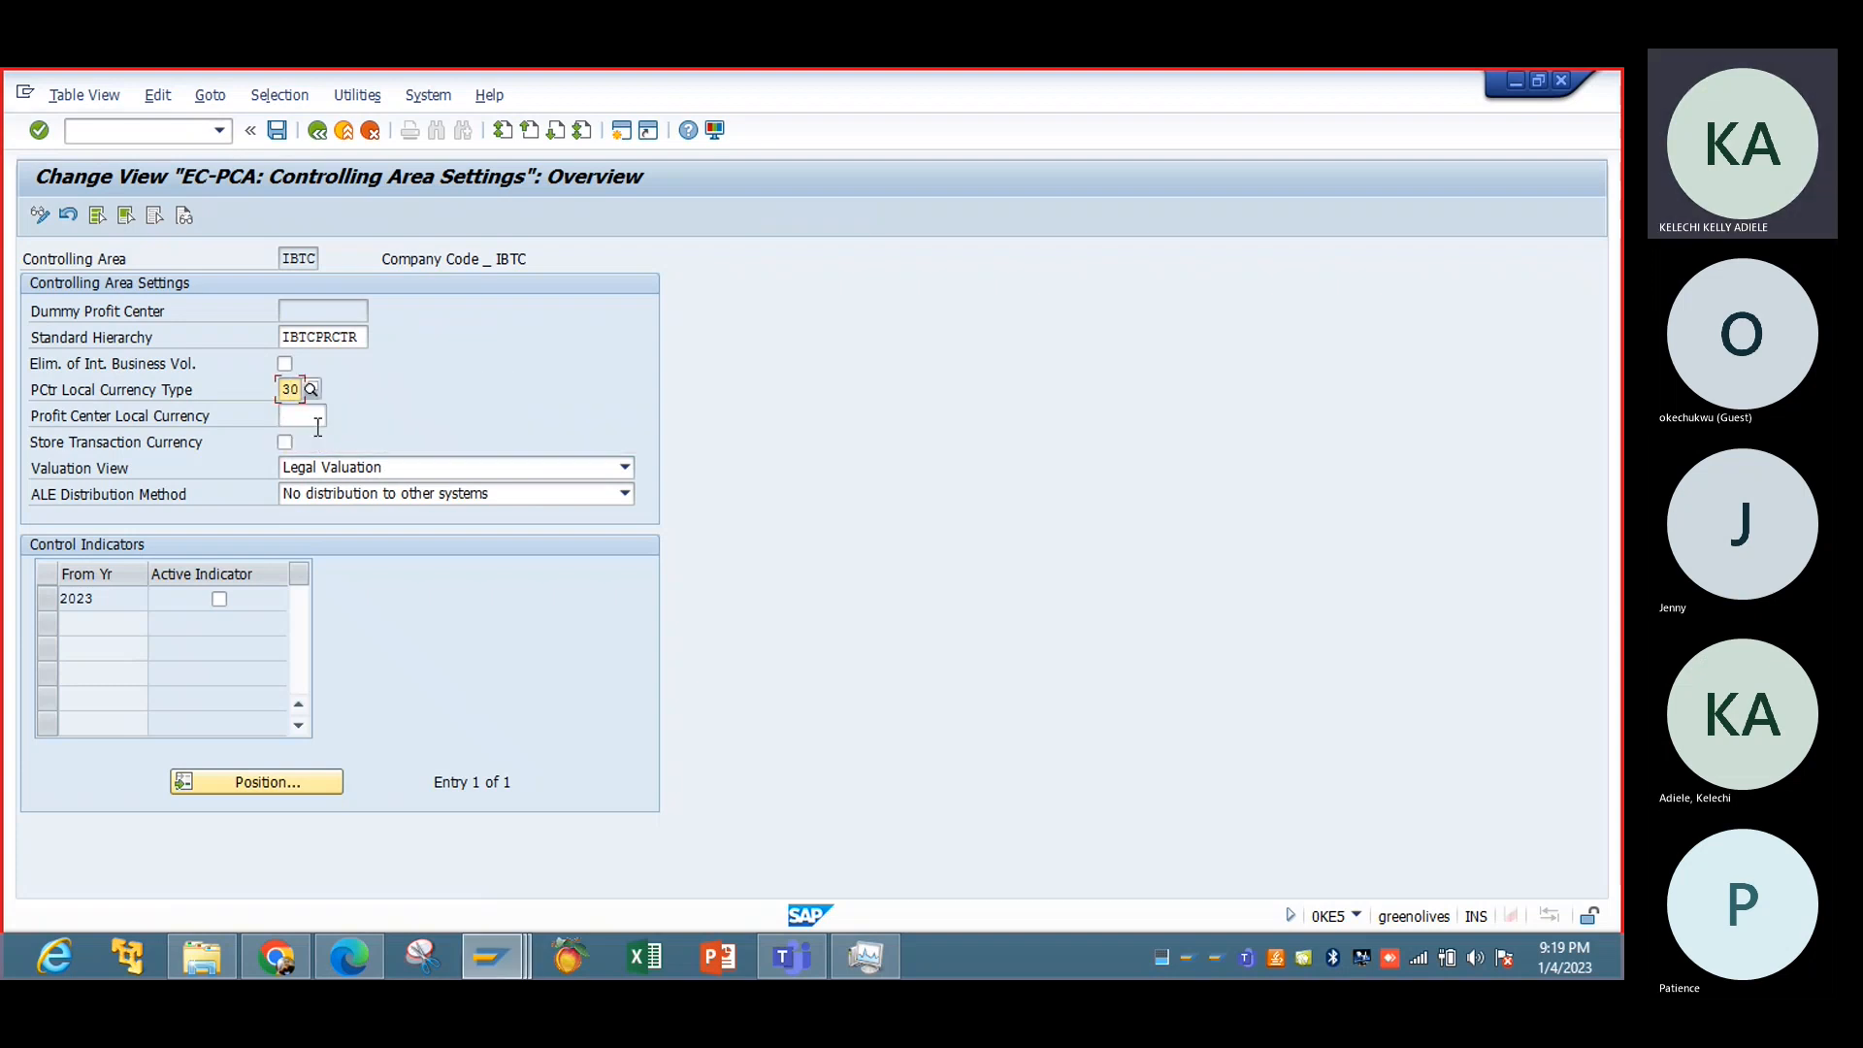
Step: Set the profit center local currency to GBP and cancel out of the error-locked entry state
click(310, 416)
click(342, 416)
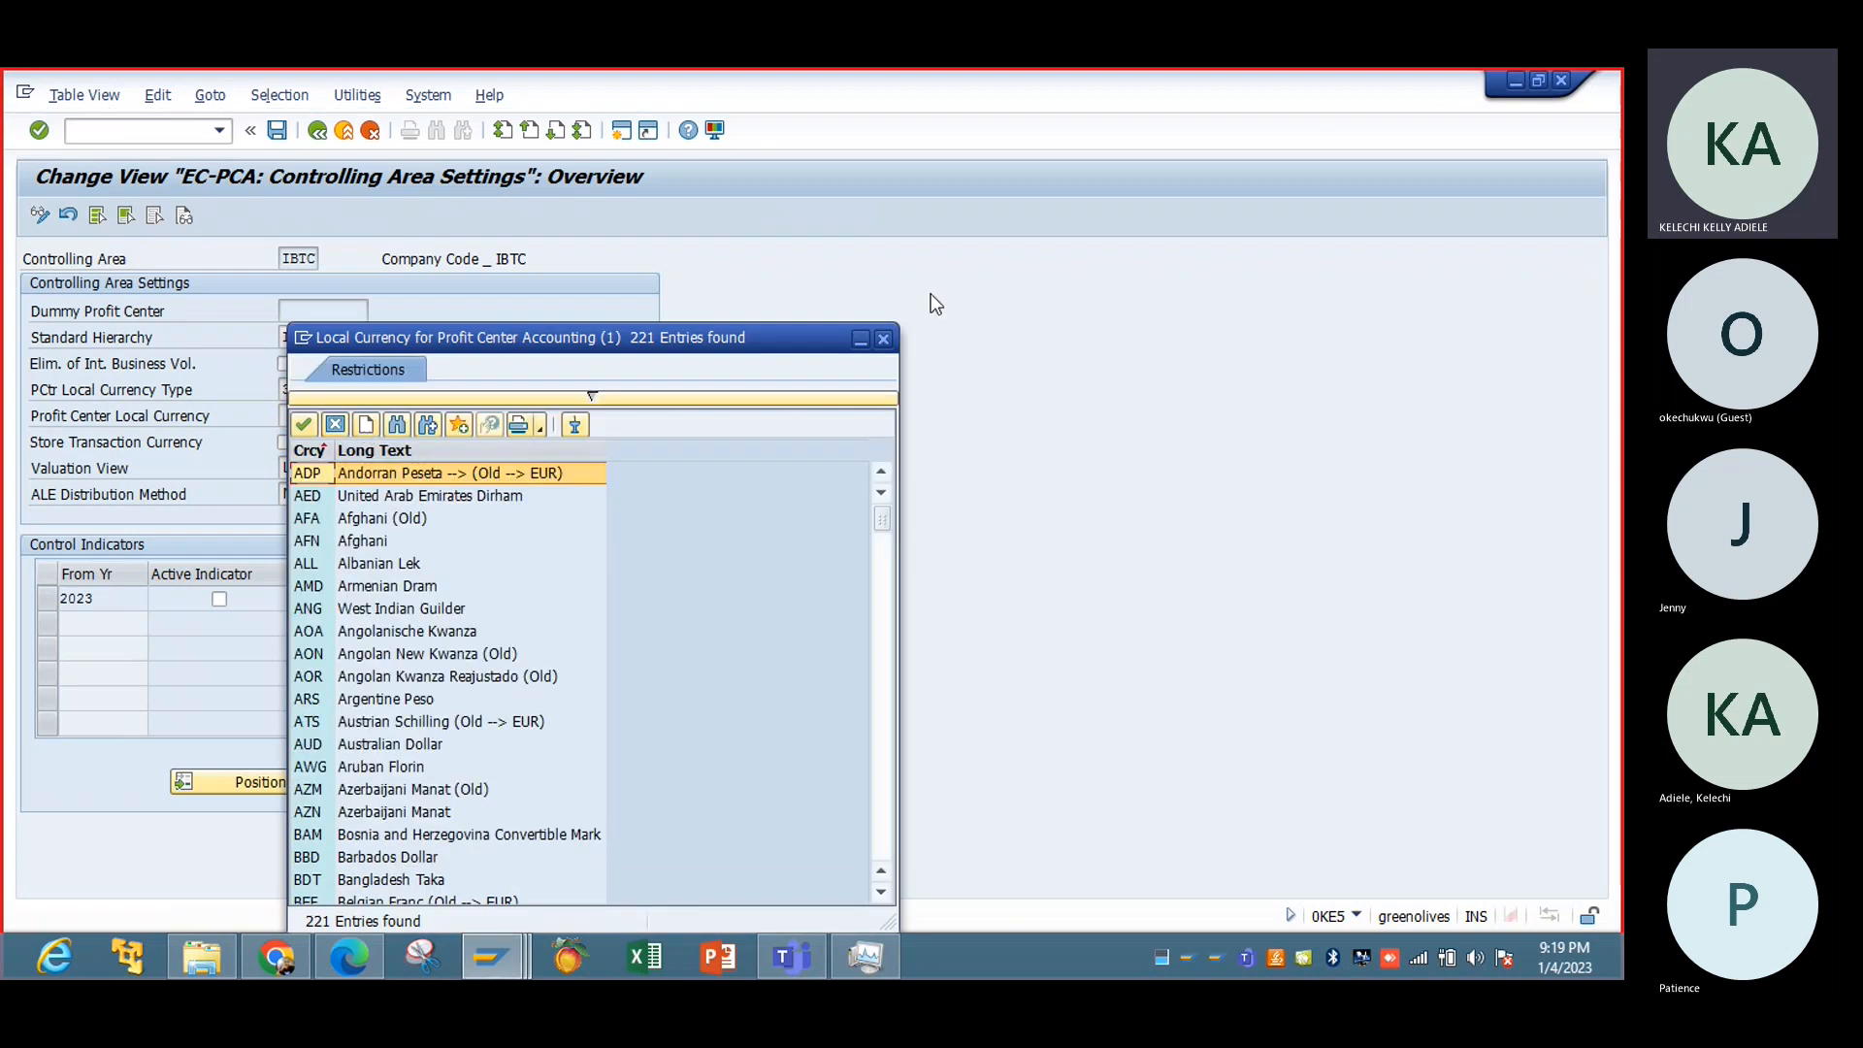
click(885, 340)
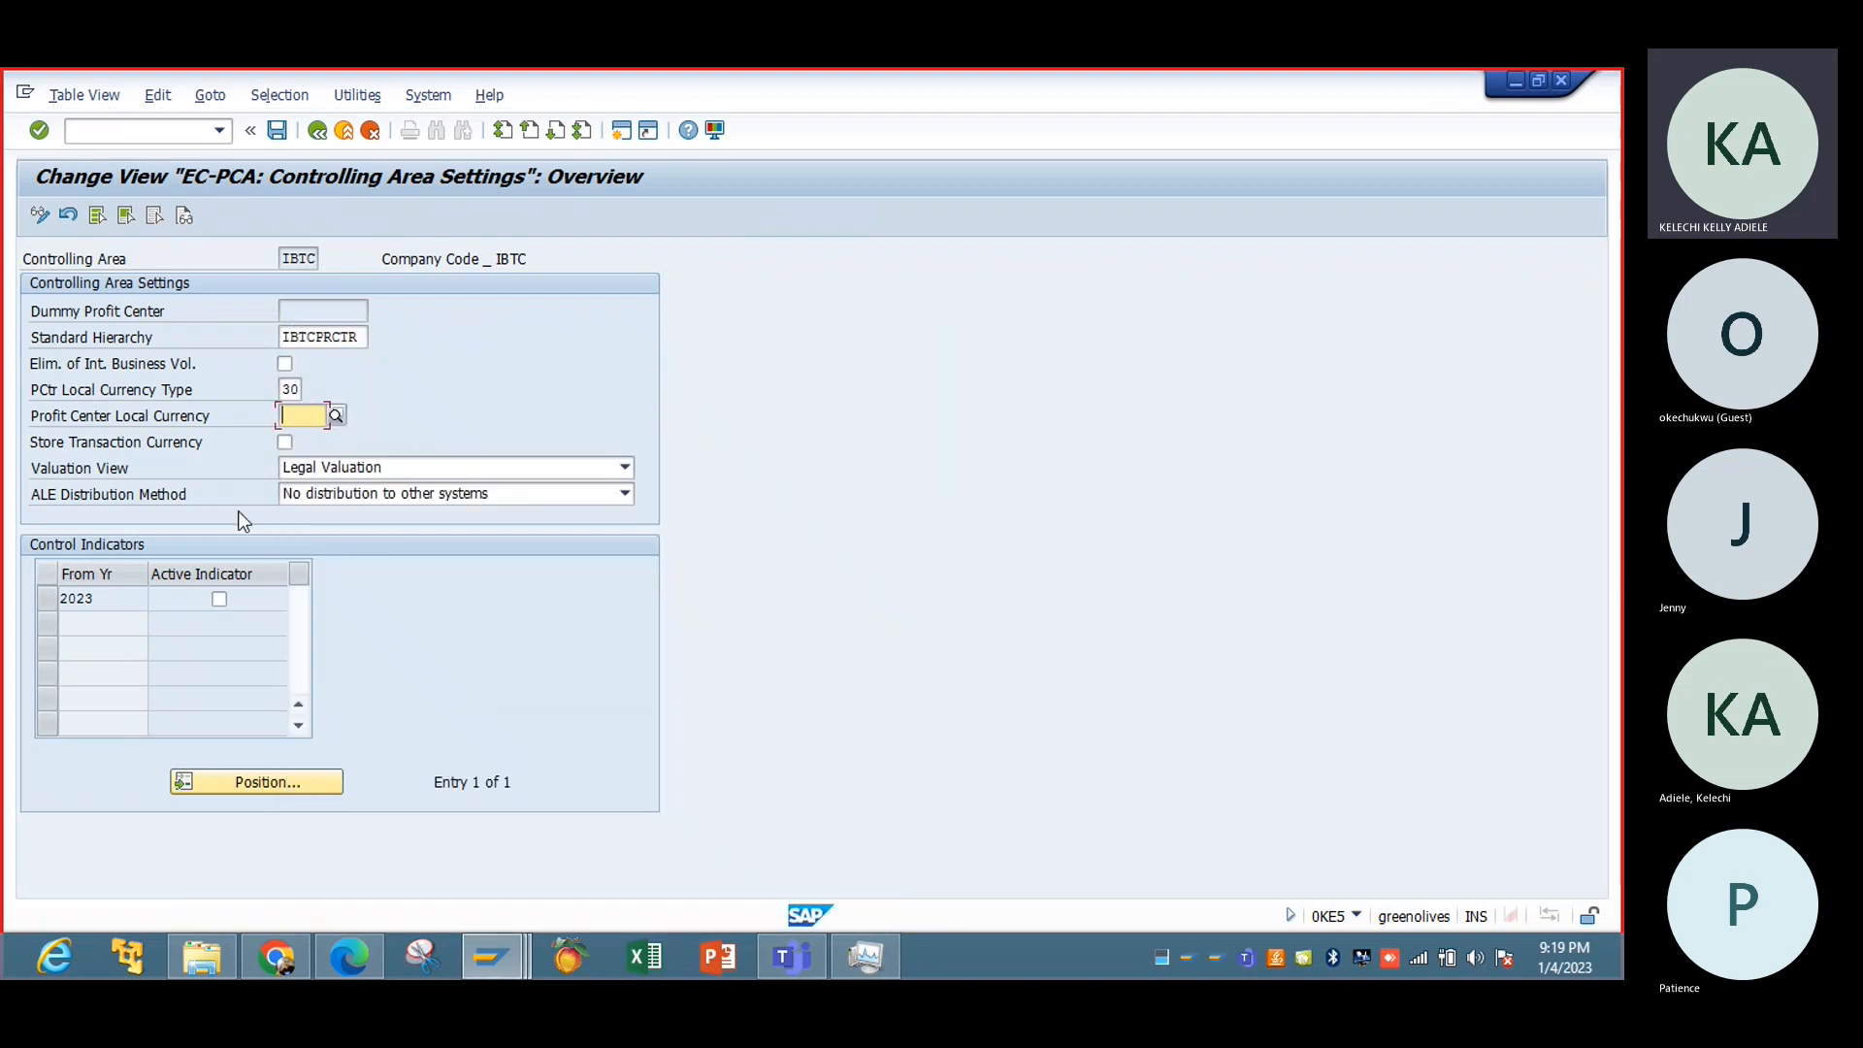
text(GBP)
key(Return)
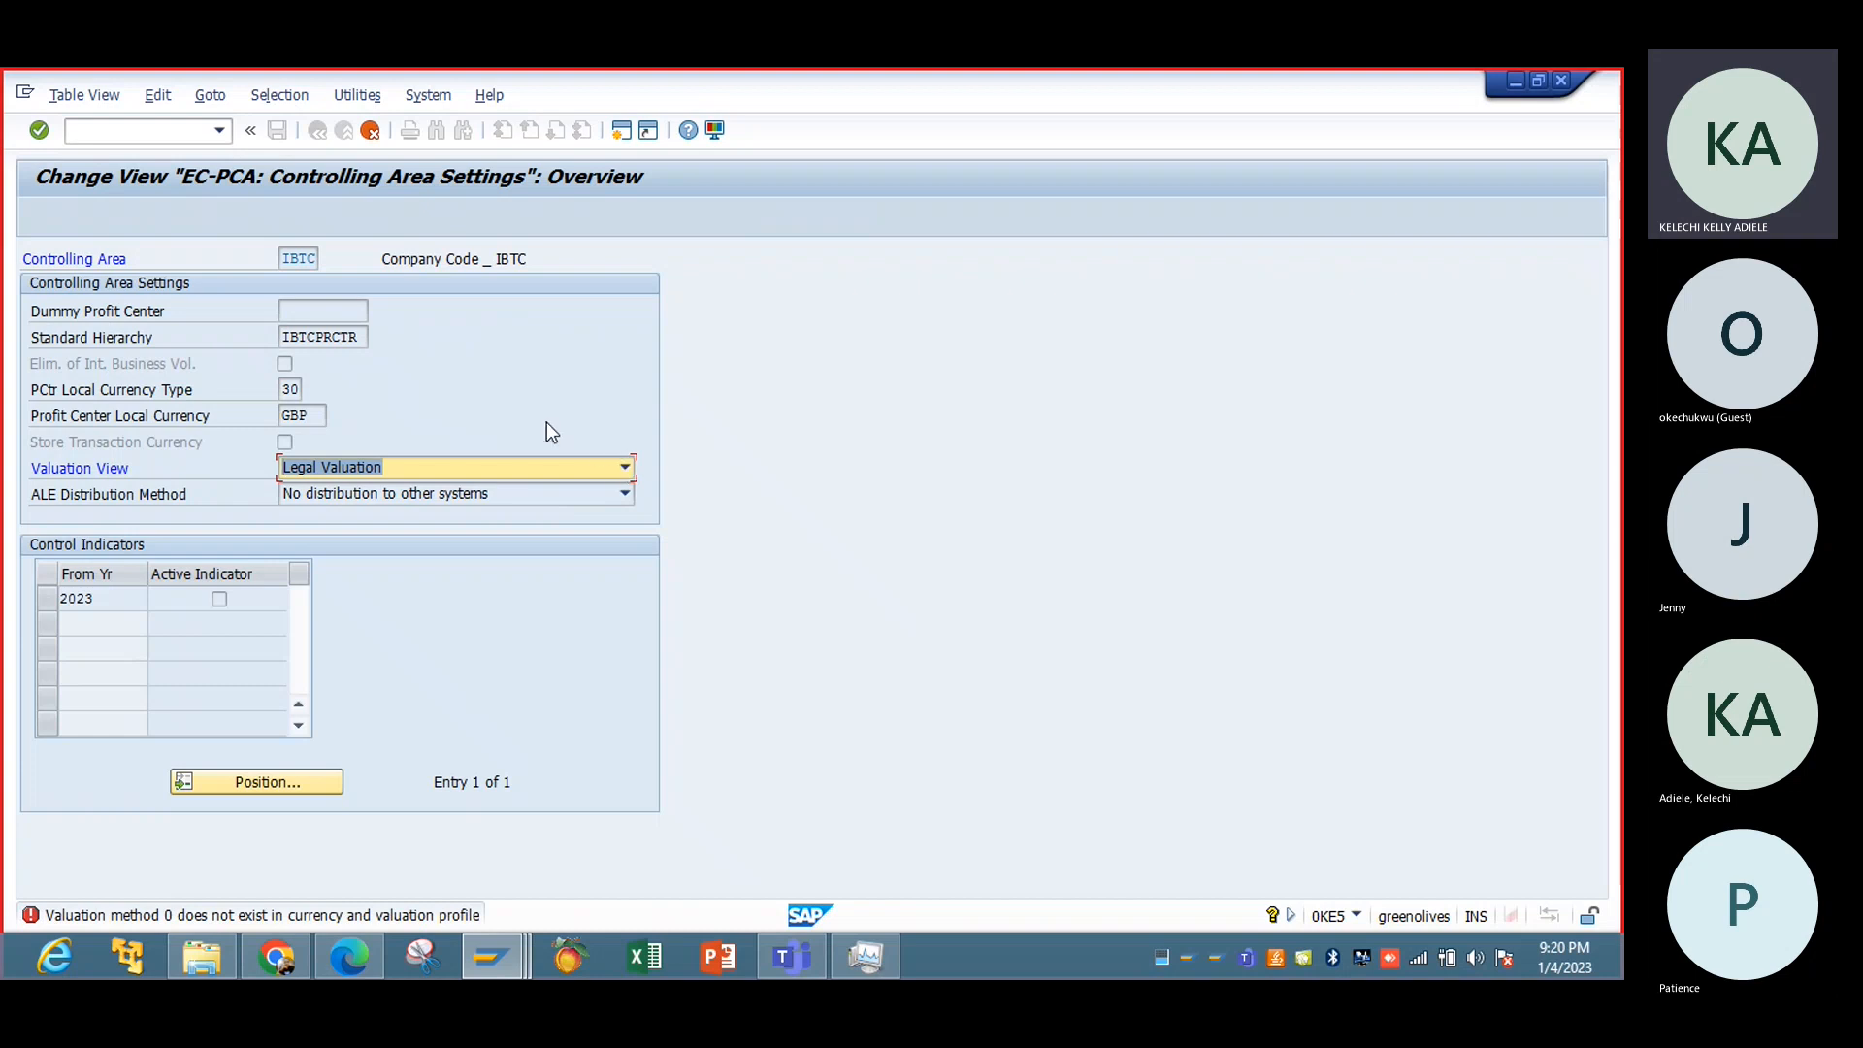
click(369, 130)
click(339, 501)
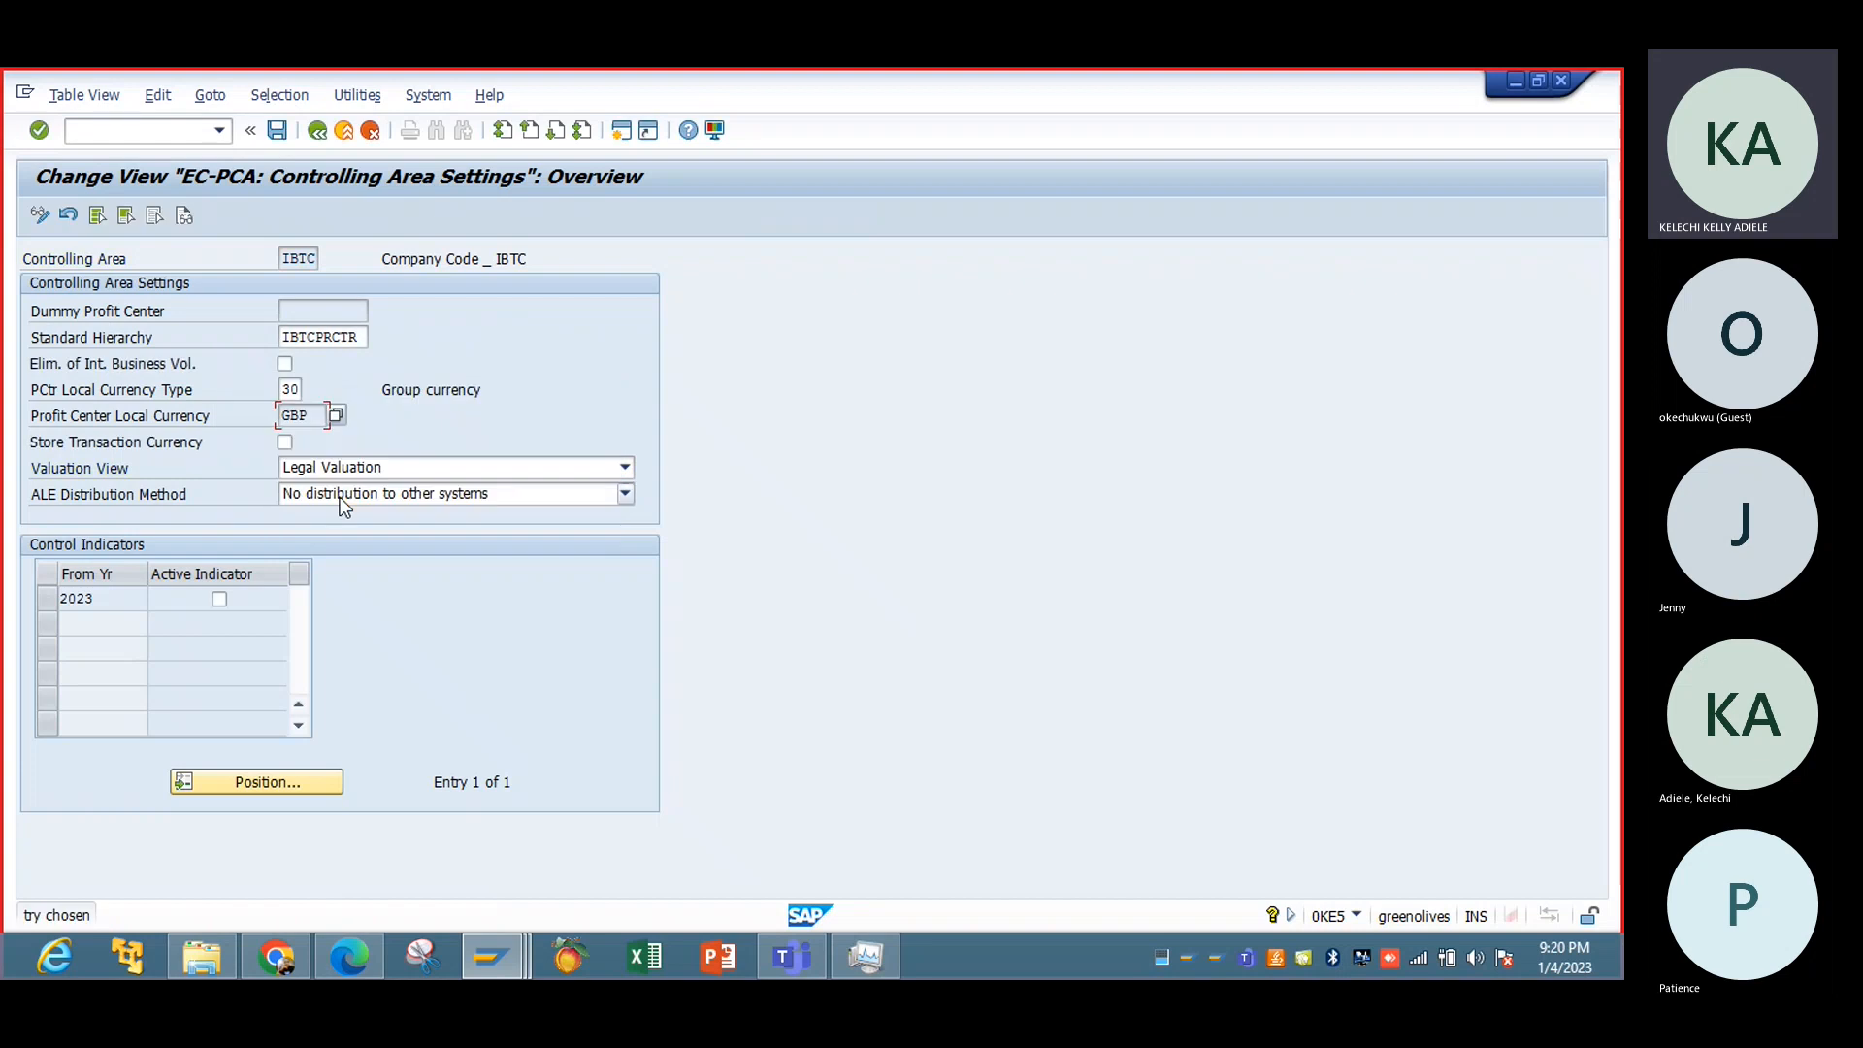
Step: Enable storing the transaction currency and the active indicator for 2023, and try to save the controlling area settings
click(285, 442)
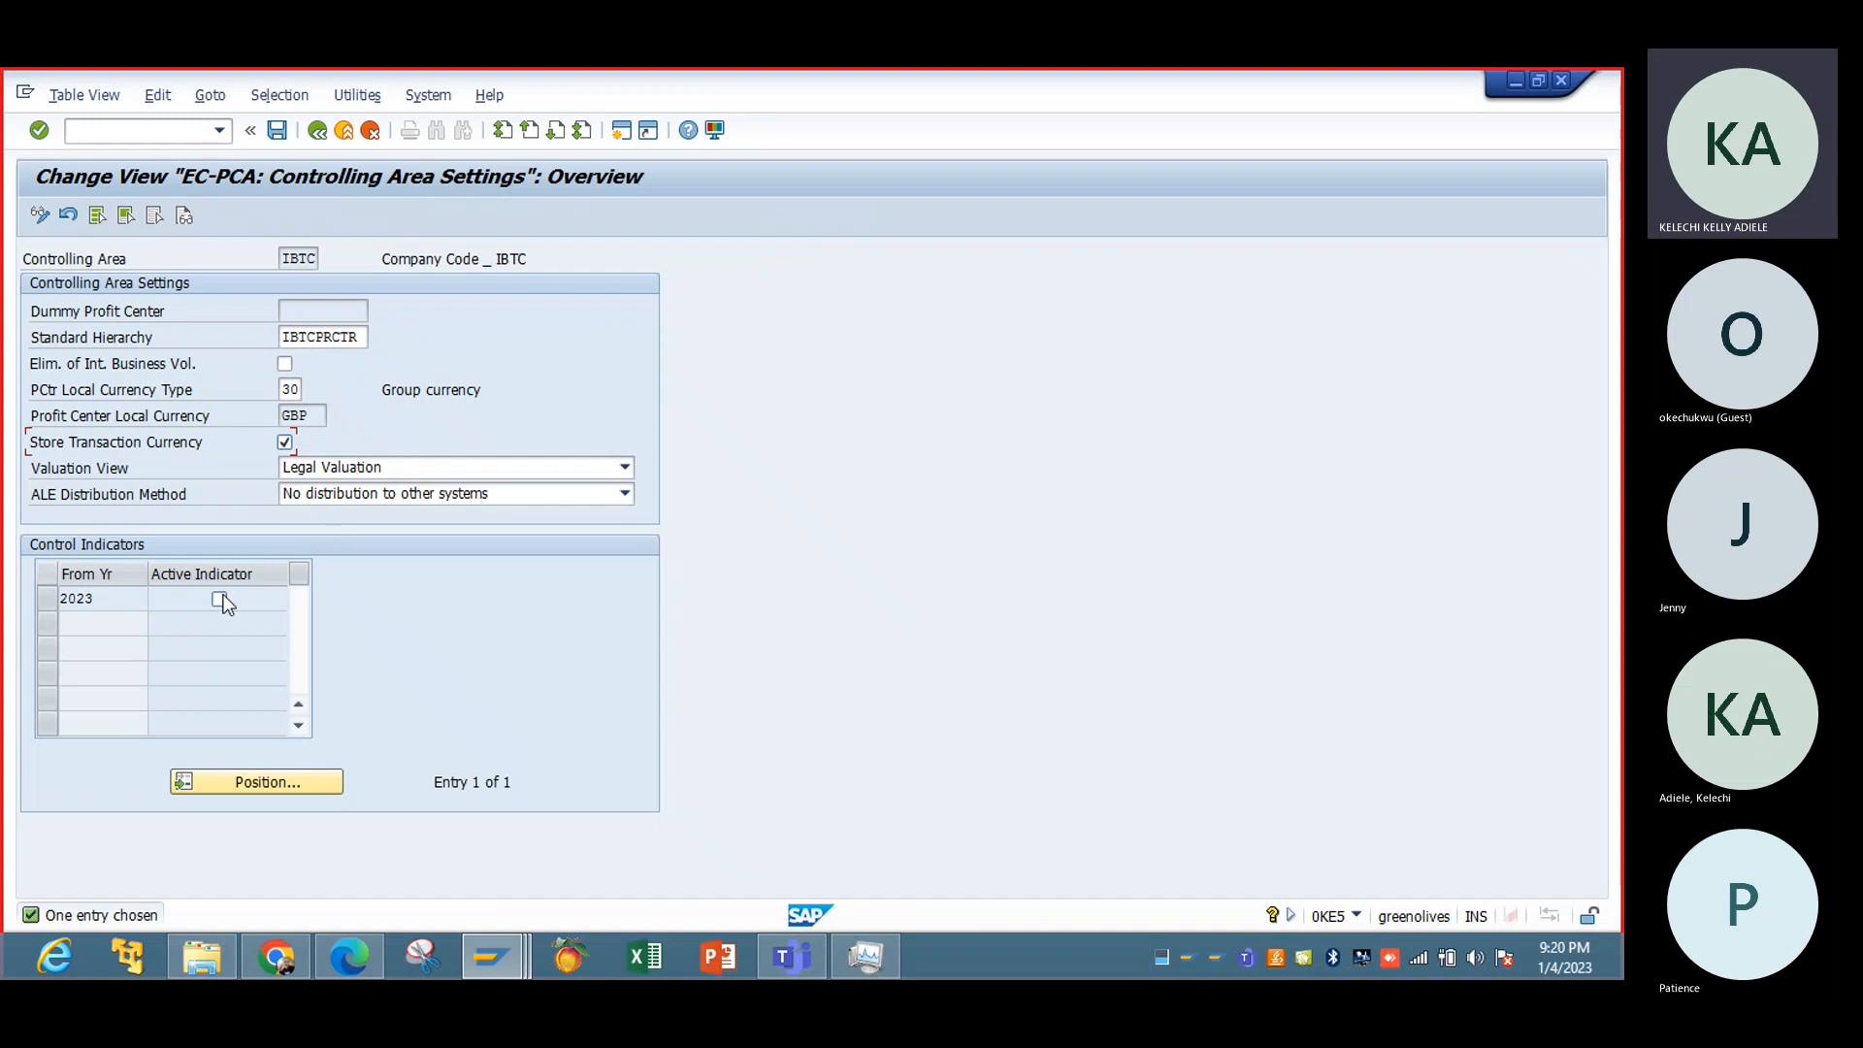
click(275, 141)
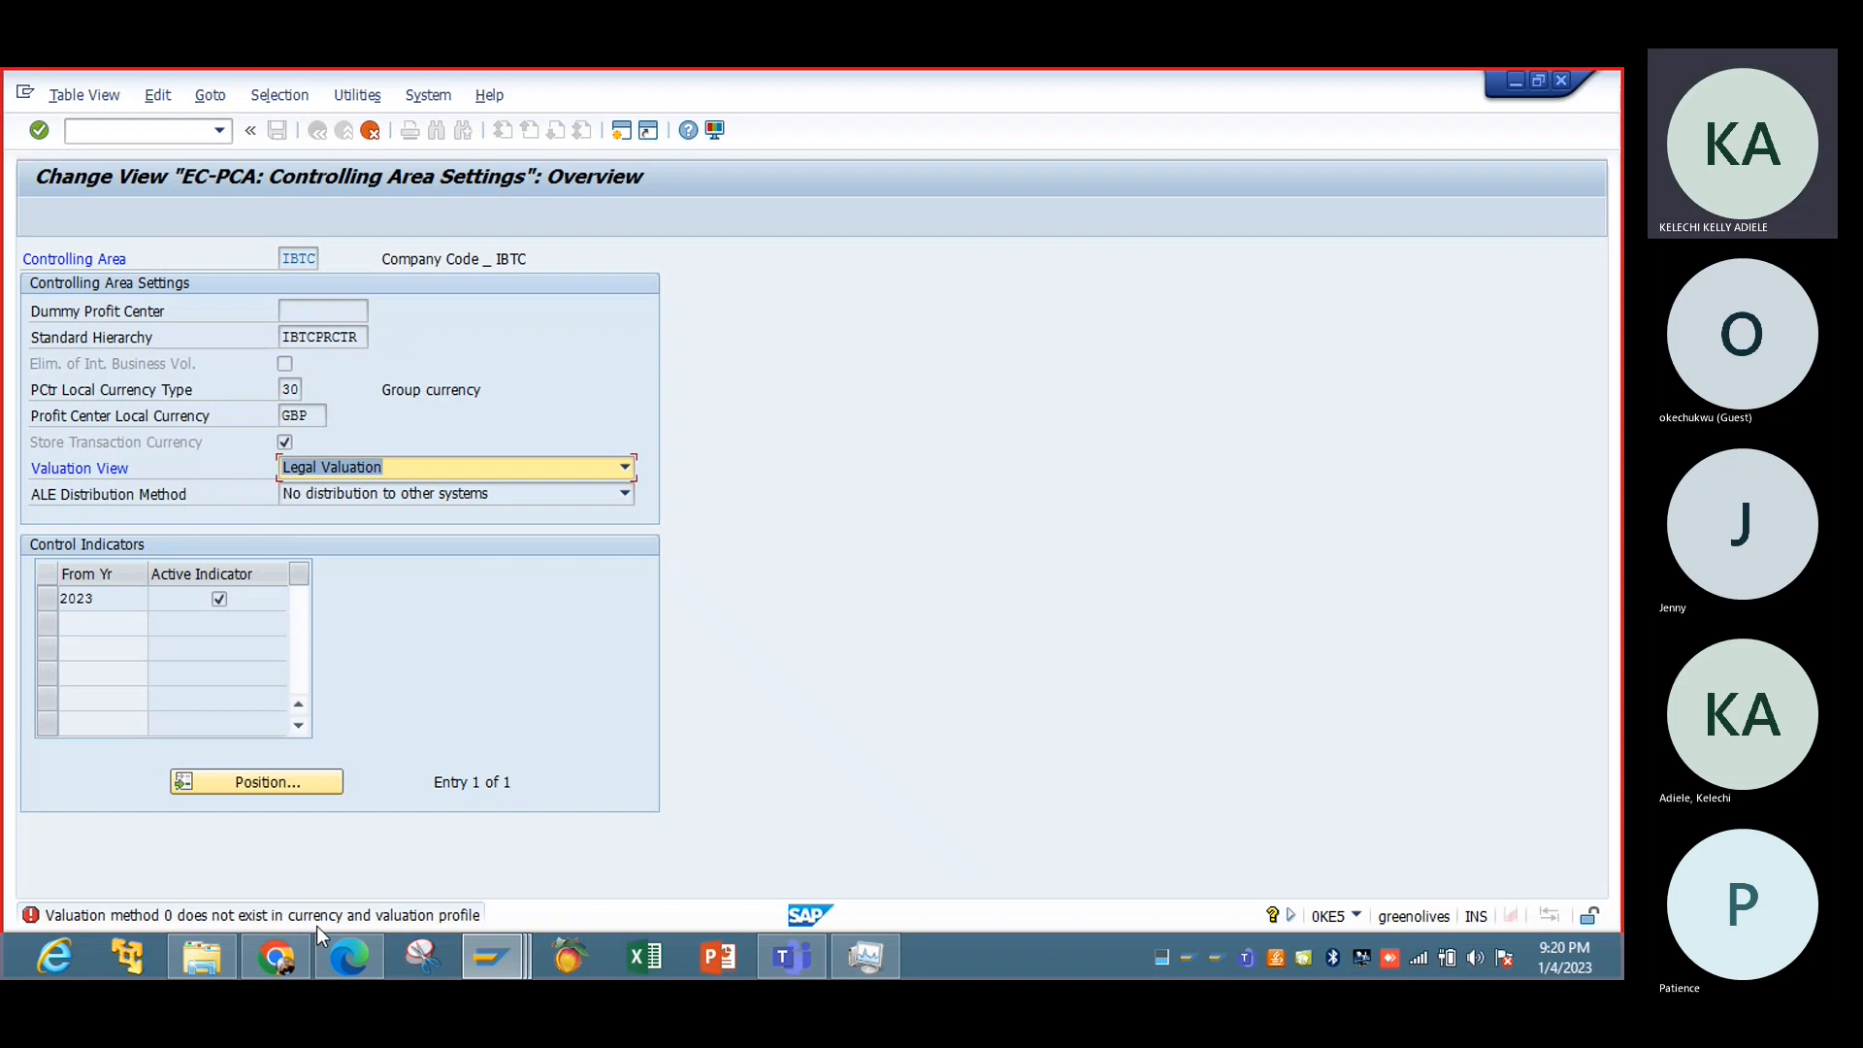
Step: Read the long text of the valuation method error and follow its link to maintain the currency and valuation profiles
double_click(345, 922)
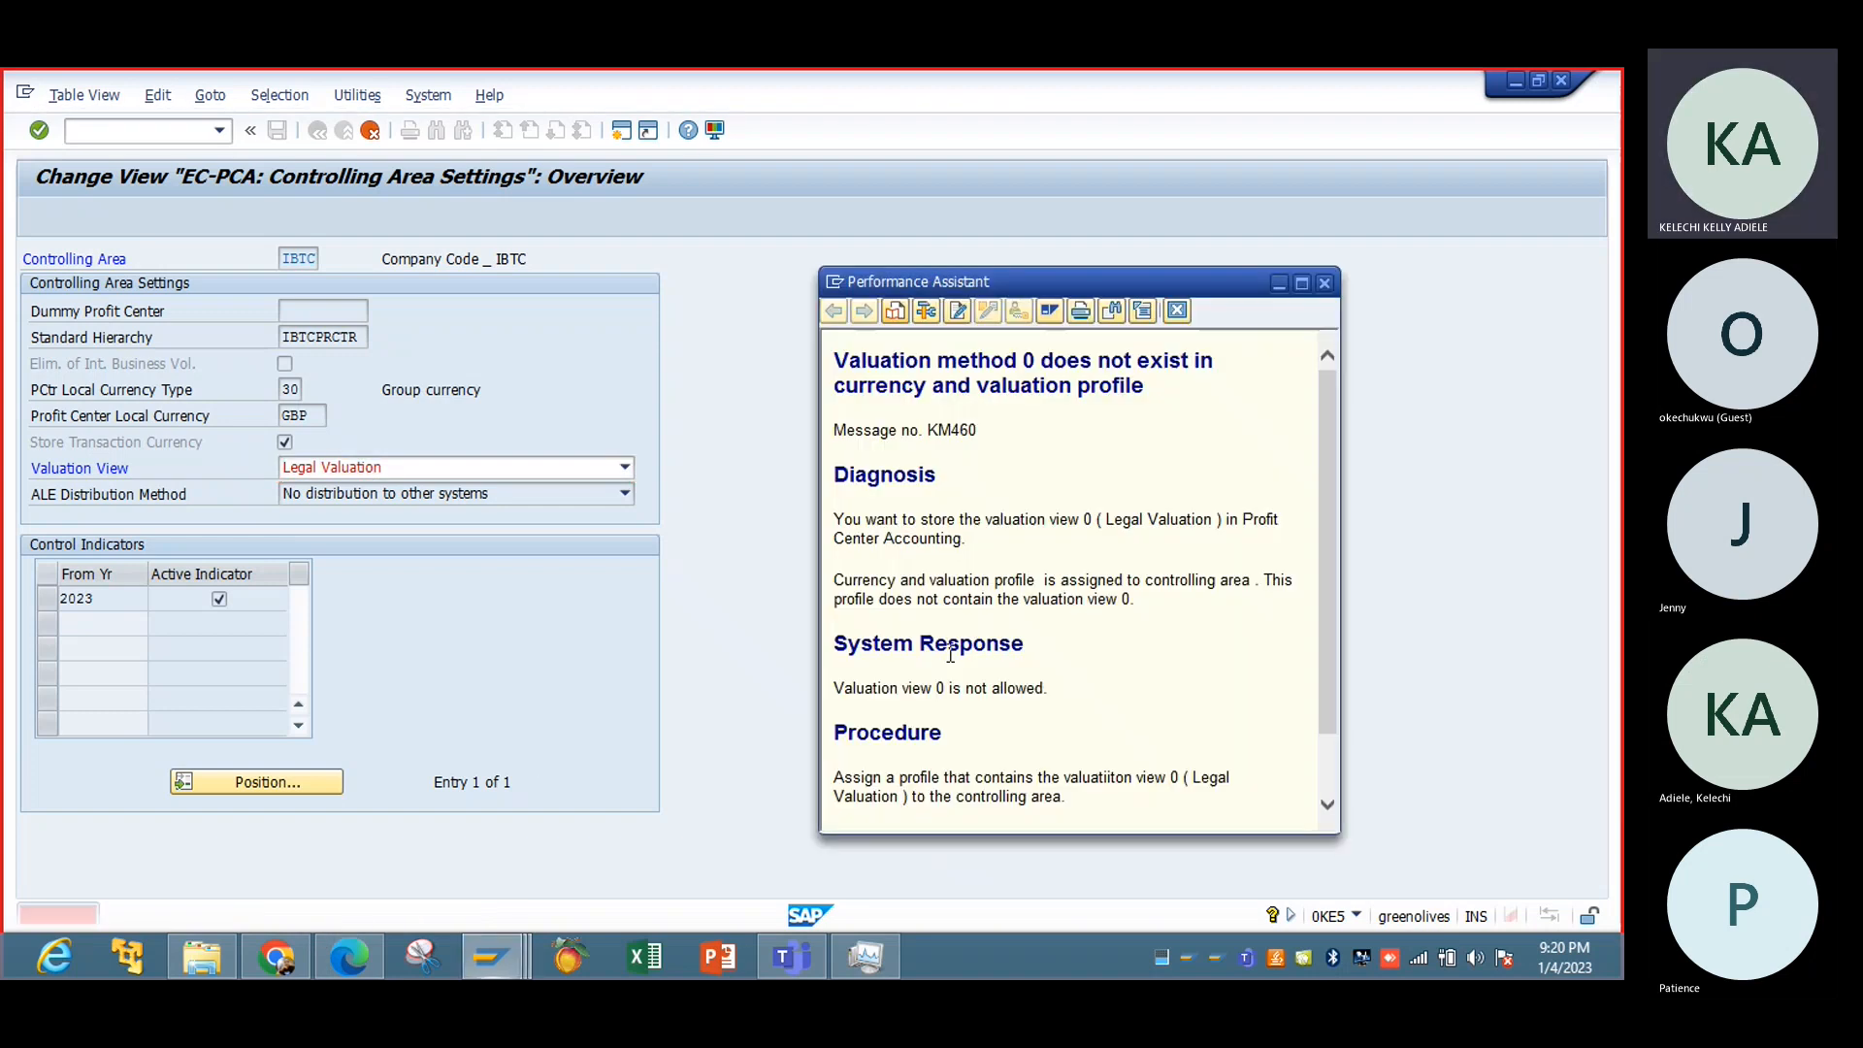
scroll(1329, 763, down, 1)
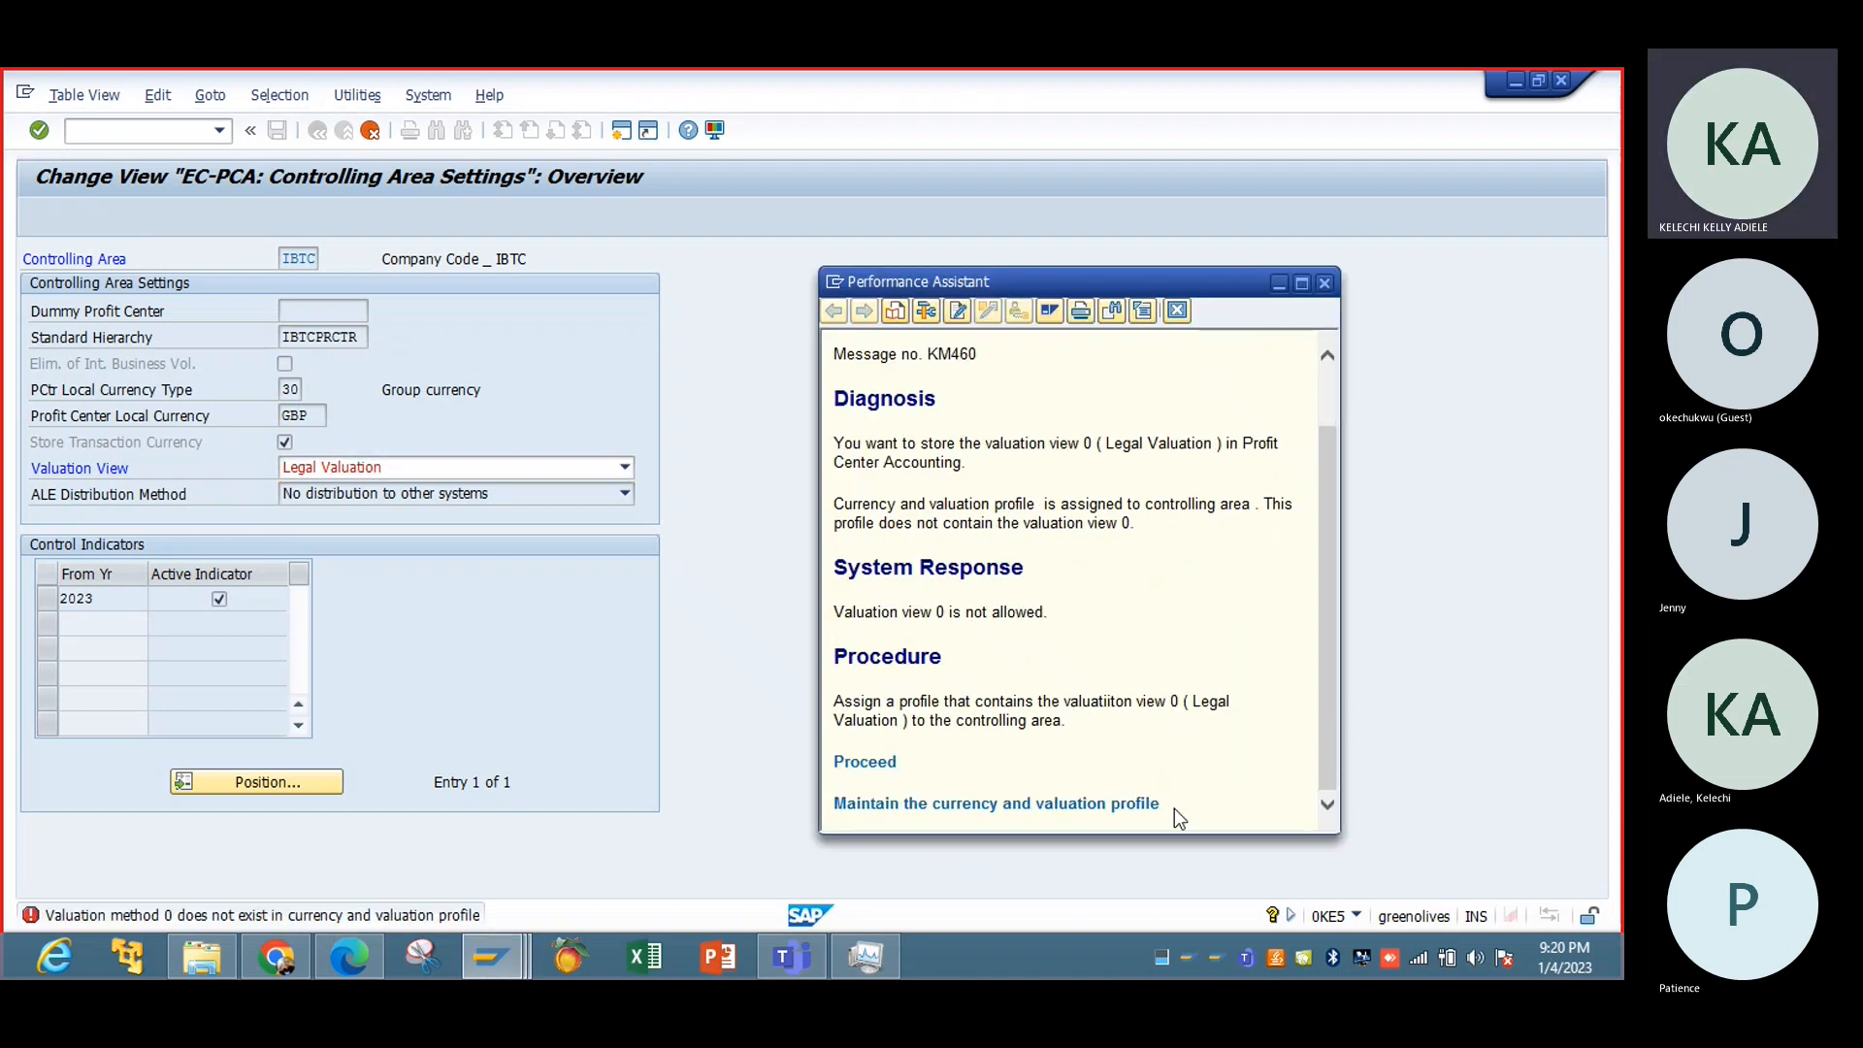
click(1119, 806)
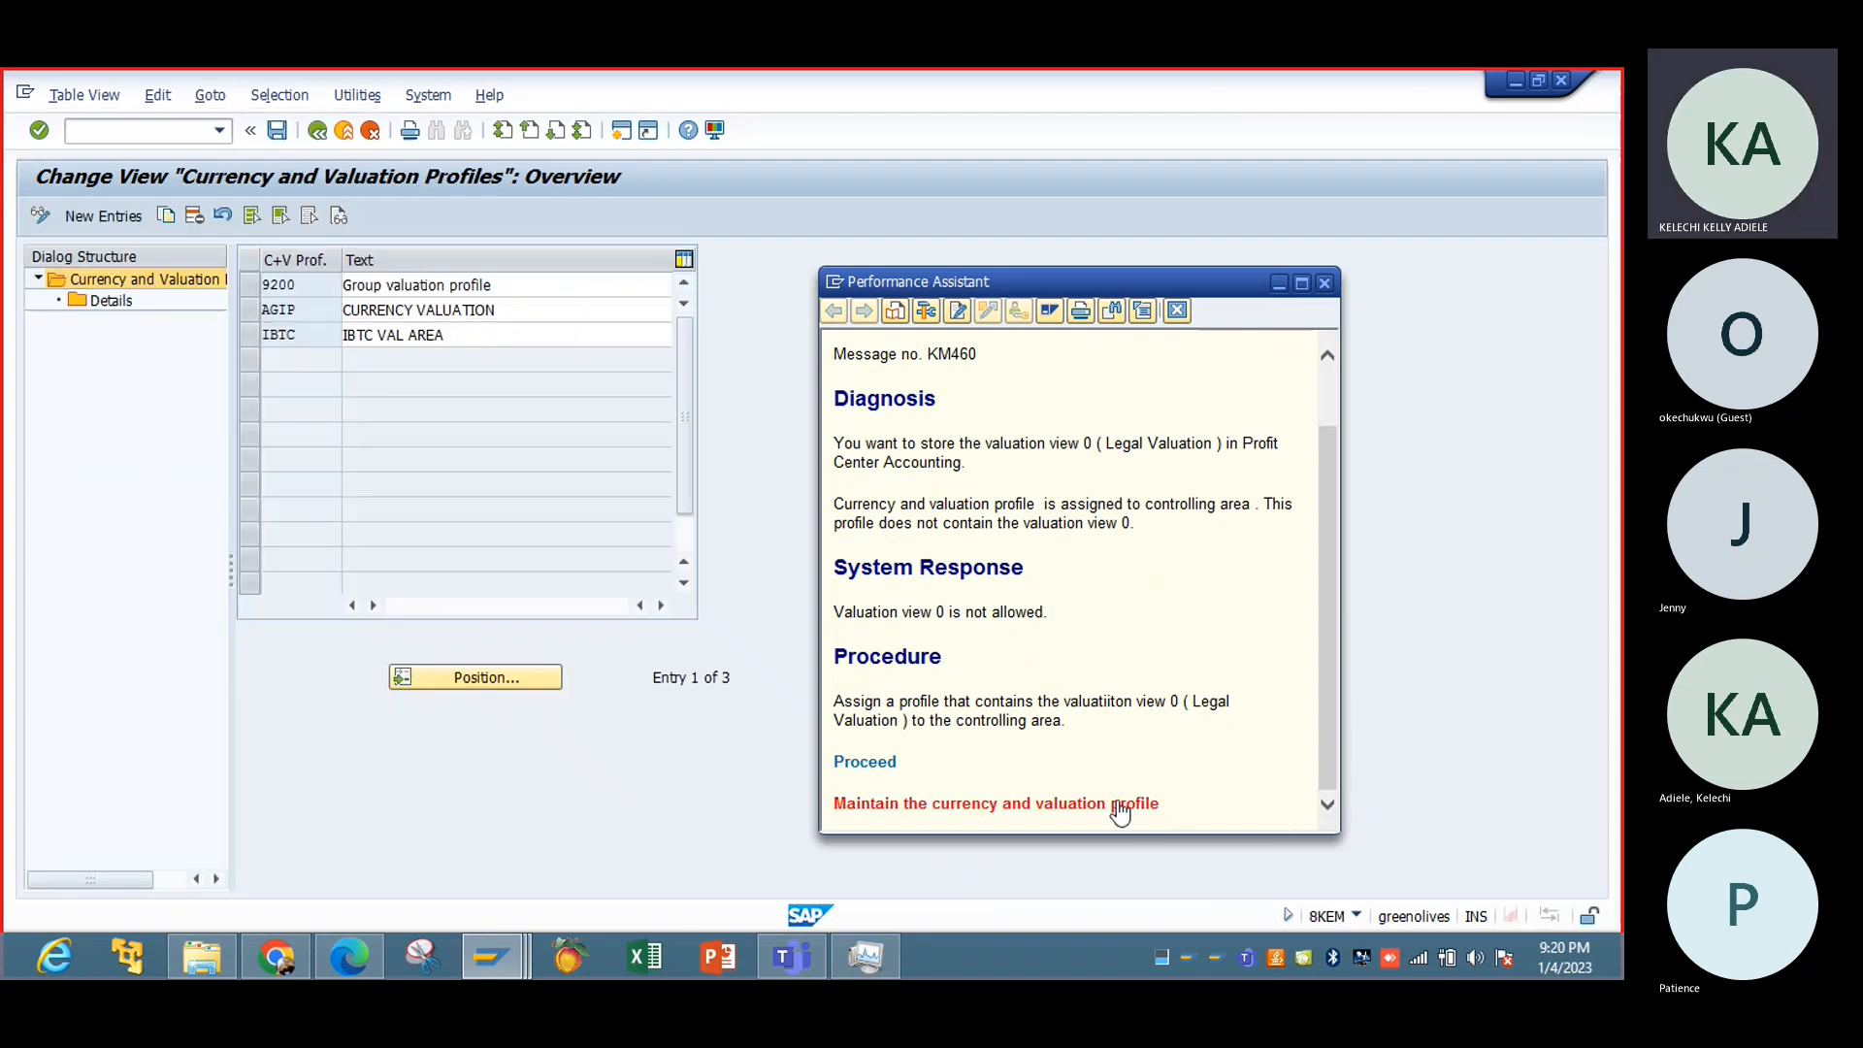
click(1324, 283)
Step: Check the details of the AGIP currency and valuation profile, and return to the profile list
click(251, 311)
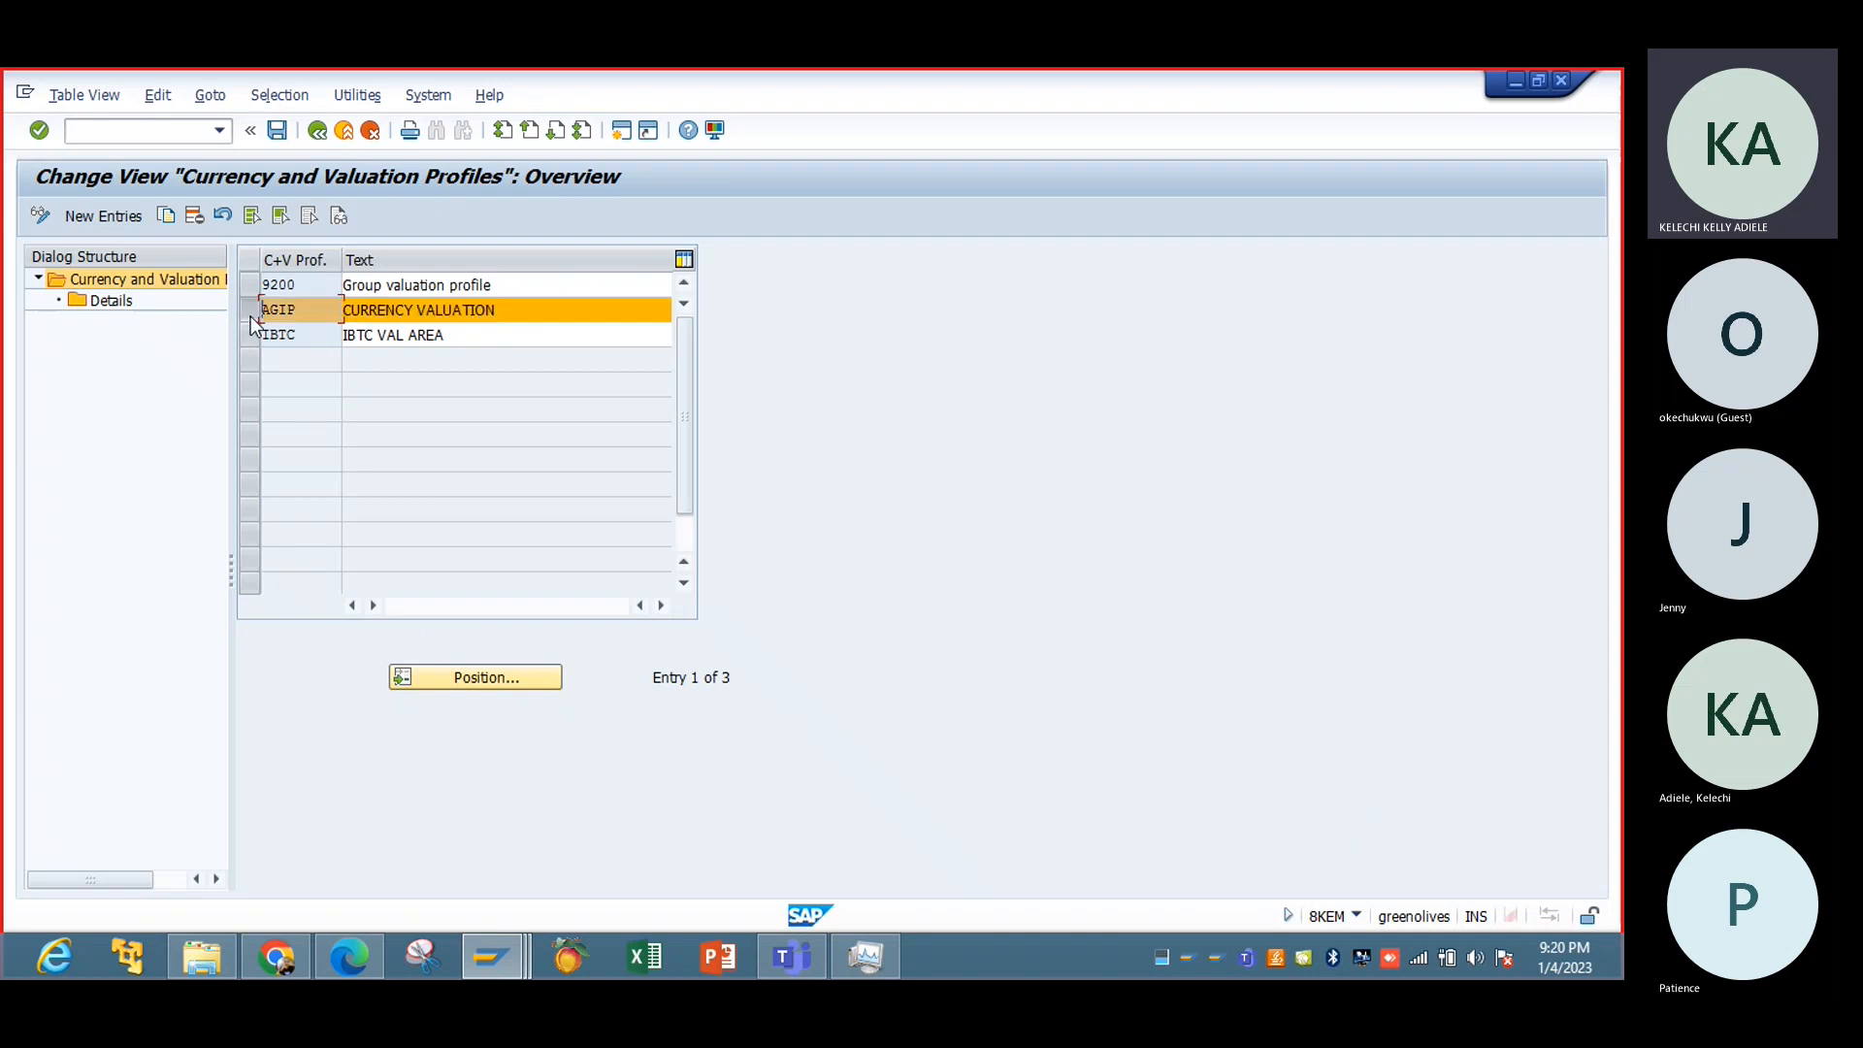
double_click(117, 307)
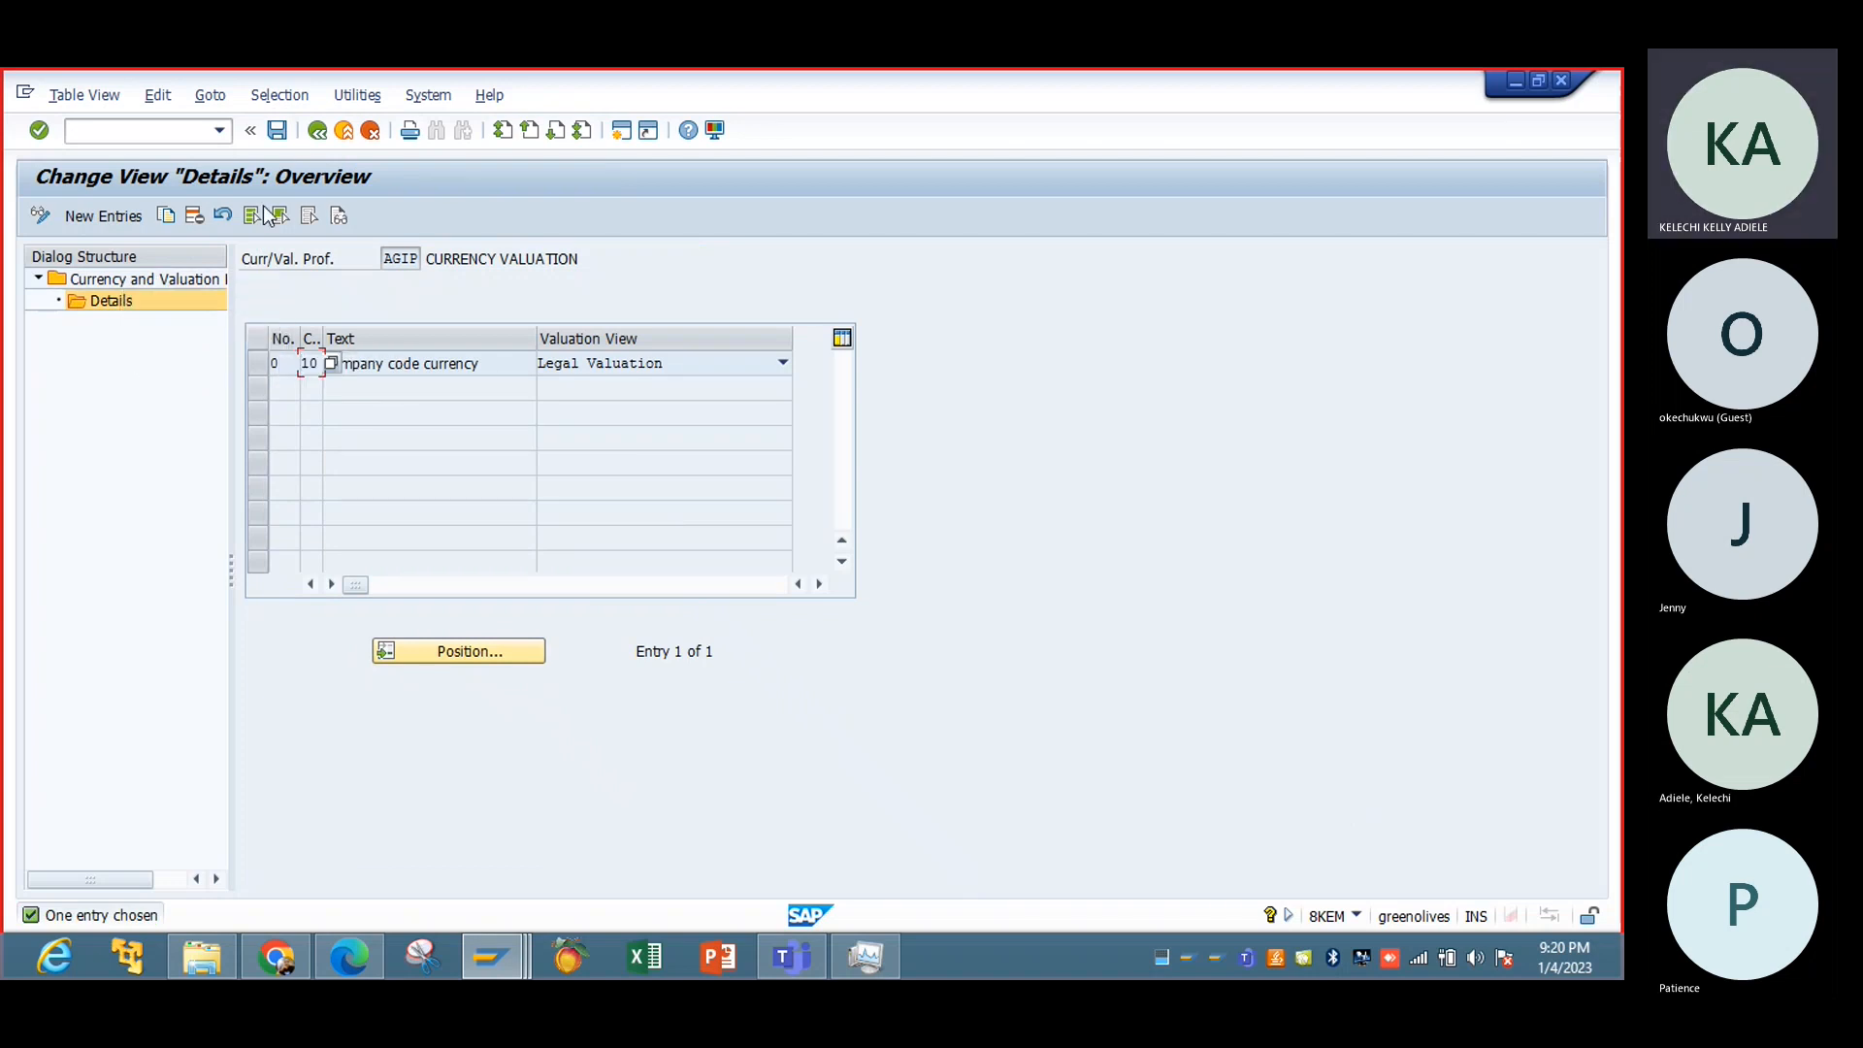
double_click(175, 280)
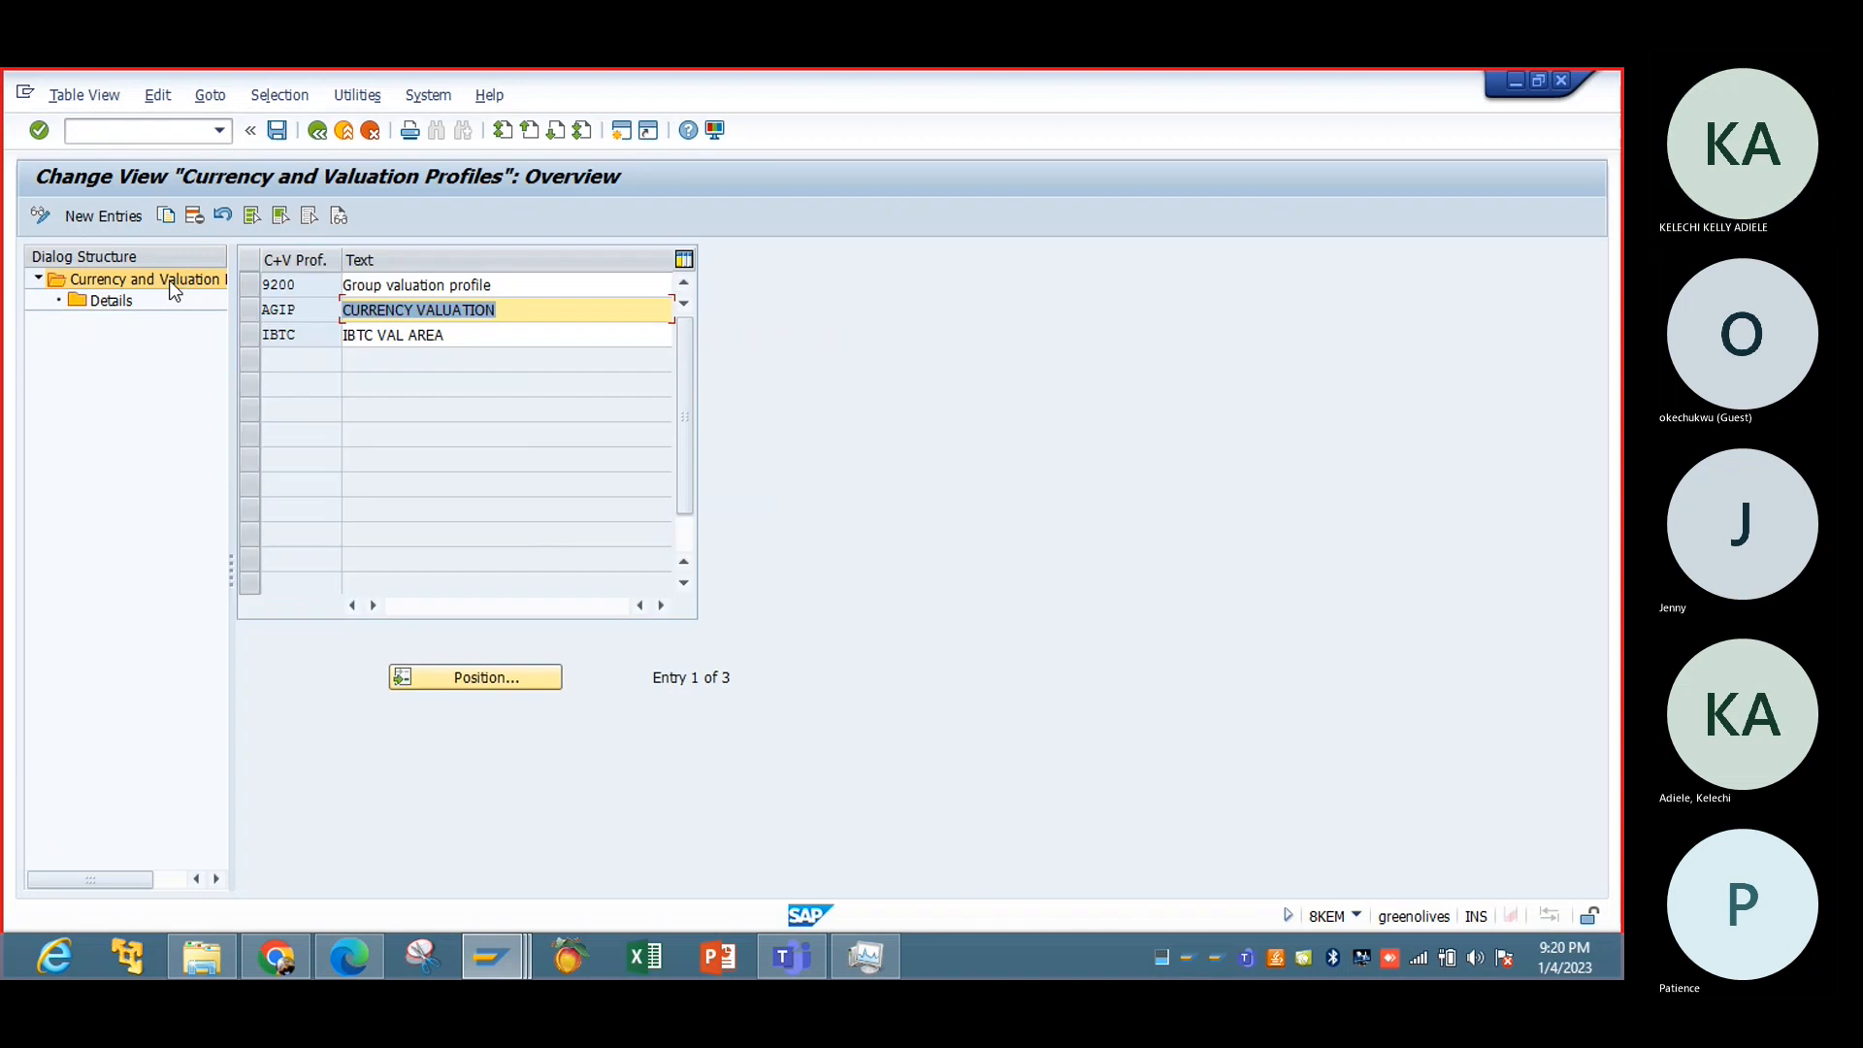
Step: In the details of the IBTC valuation profile, set the currency type to 10 with Legal Valuation and save
click(251, 336)
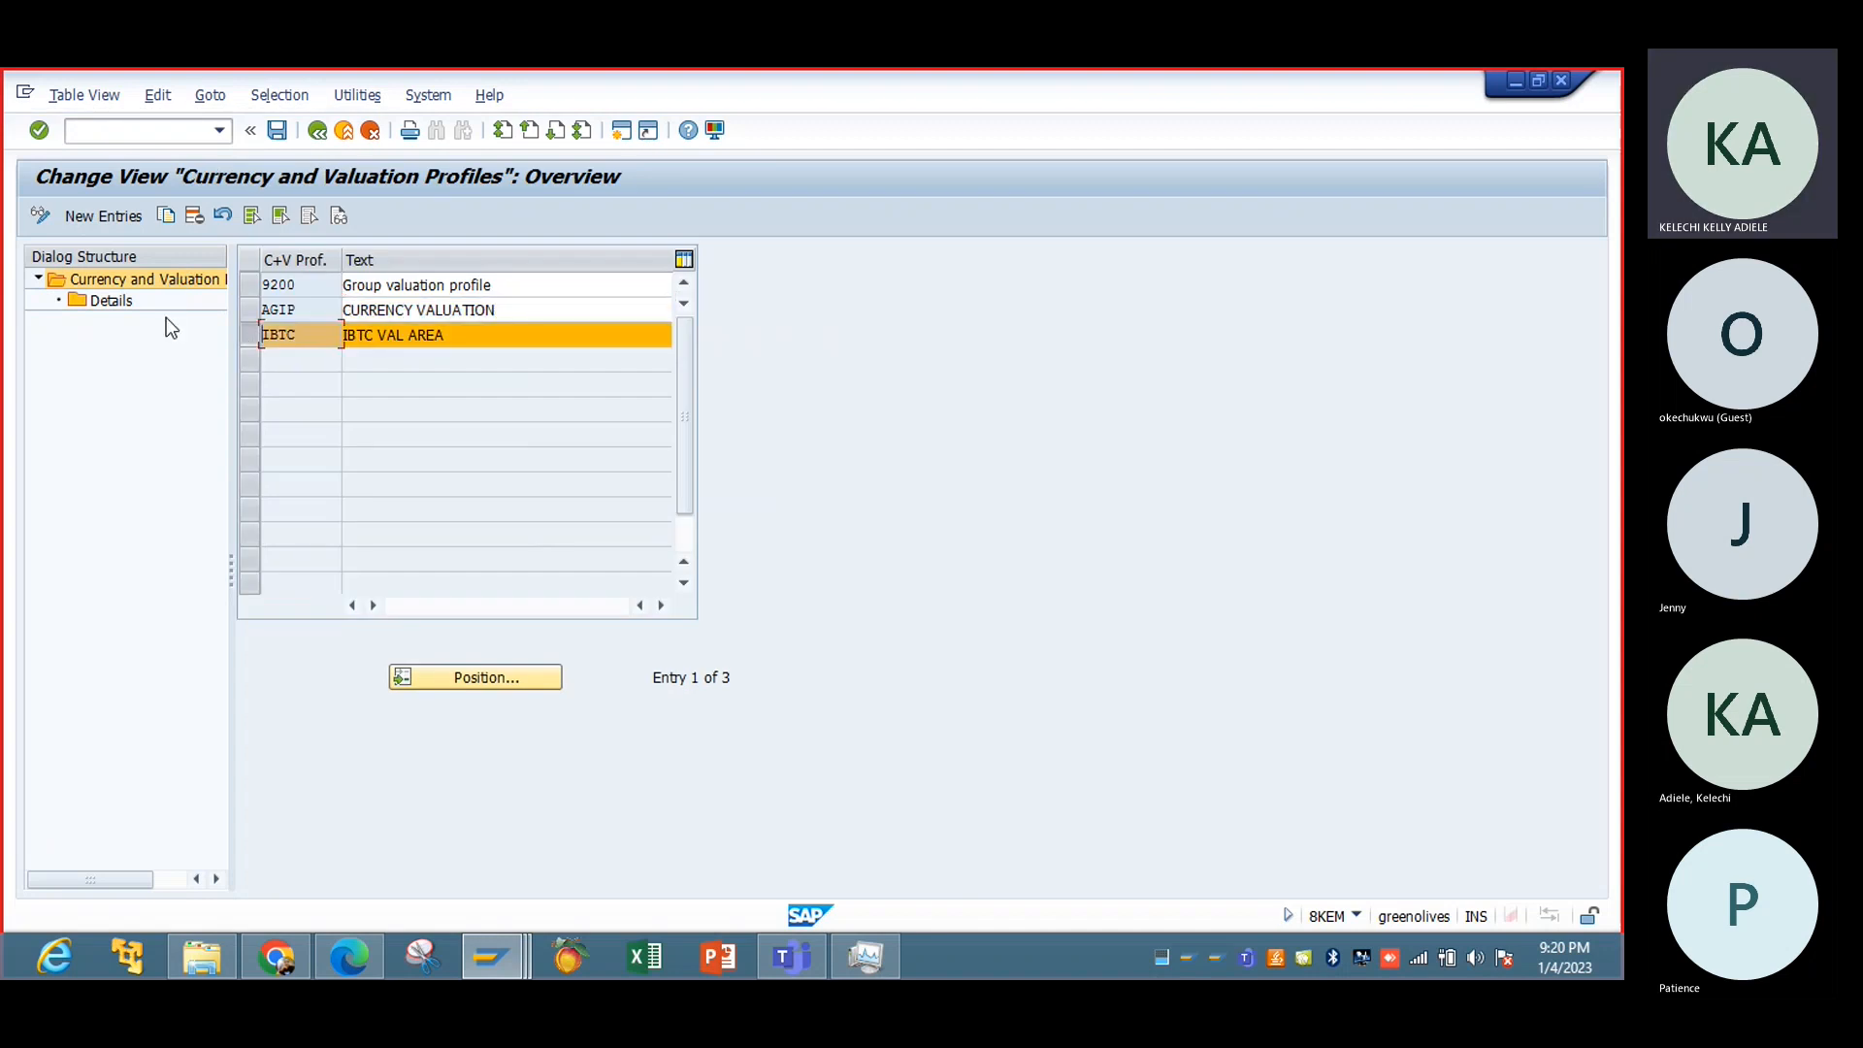
double_click(110, 300)
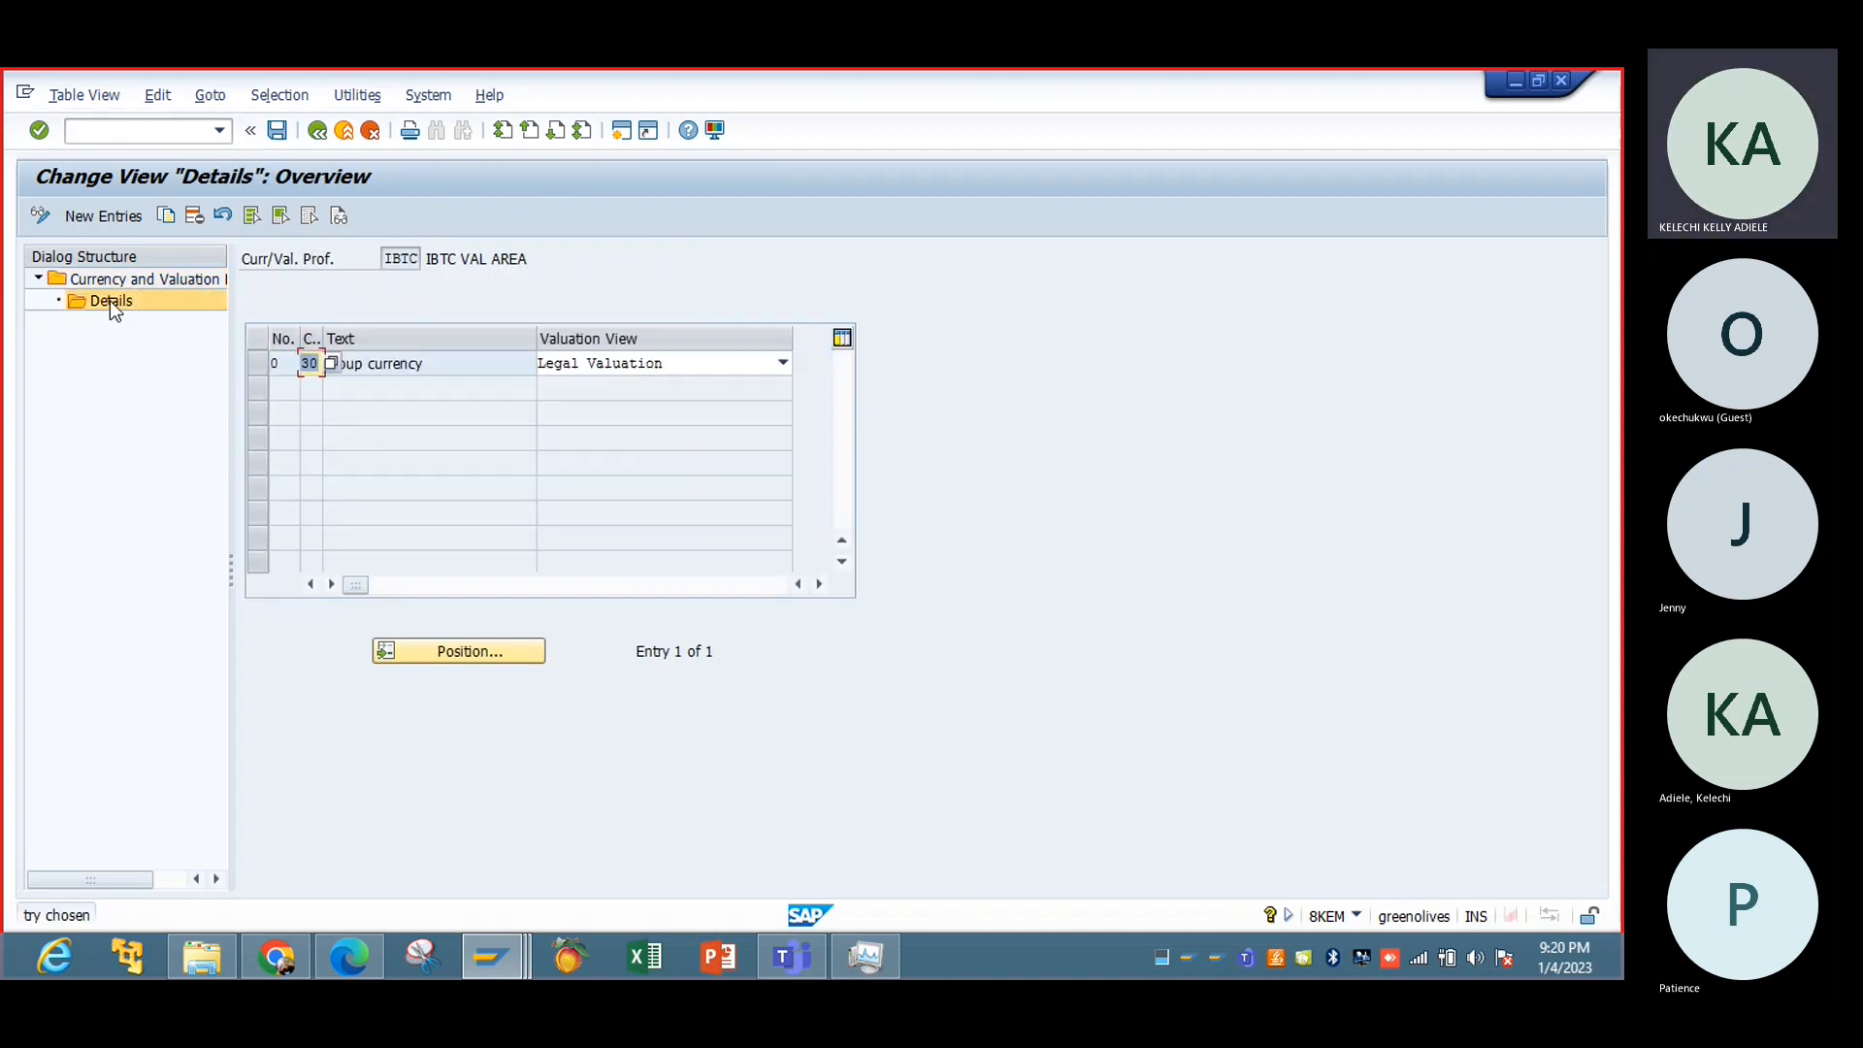
click(332, 366)
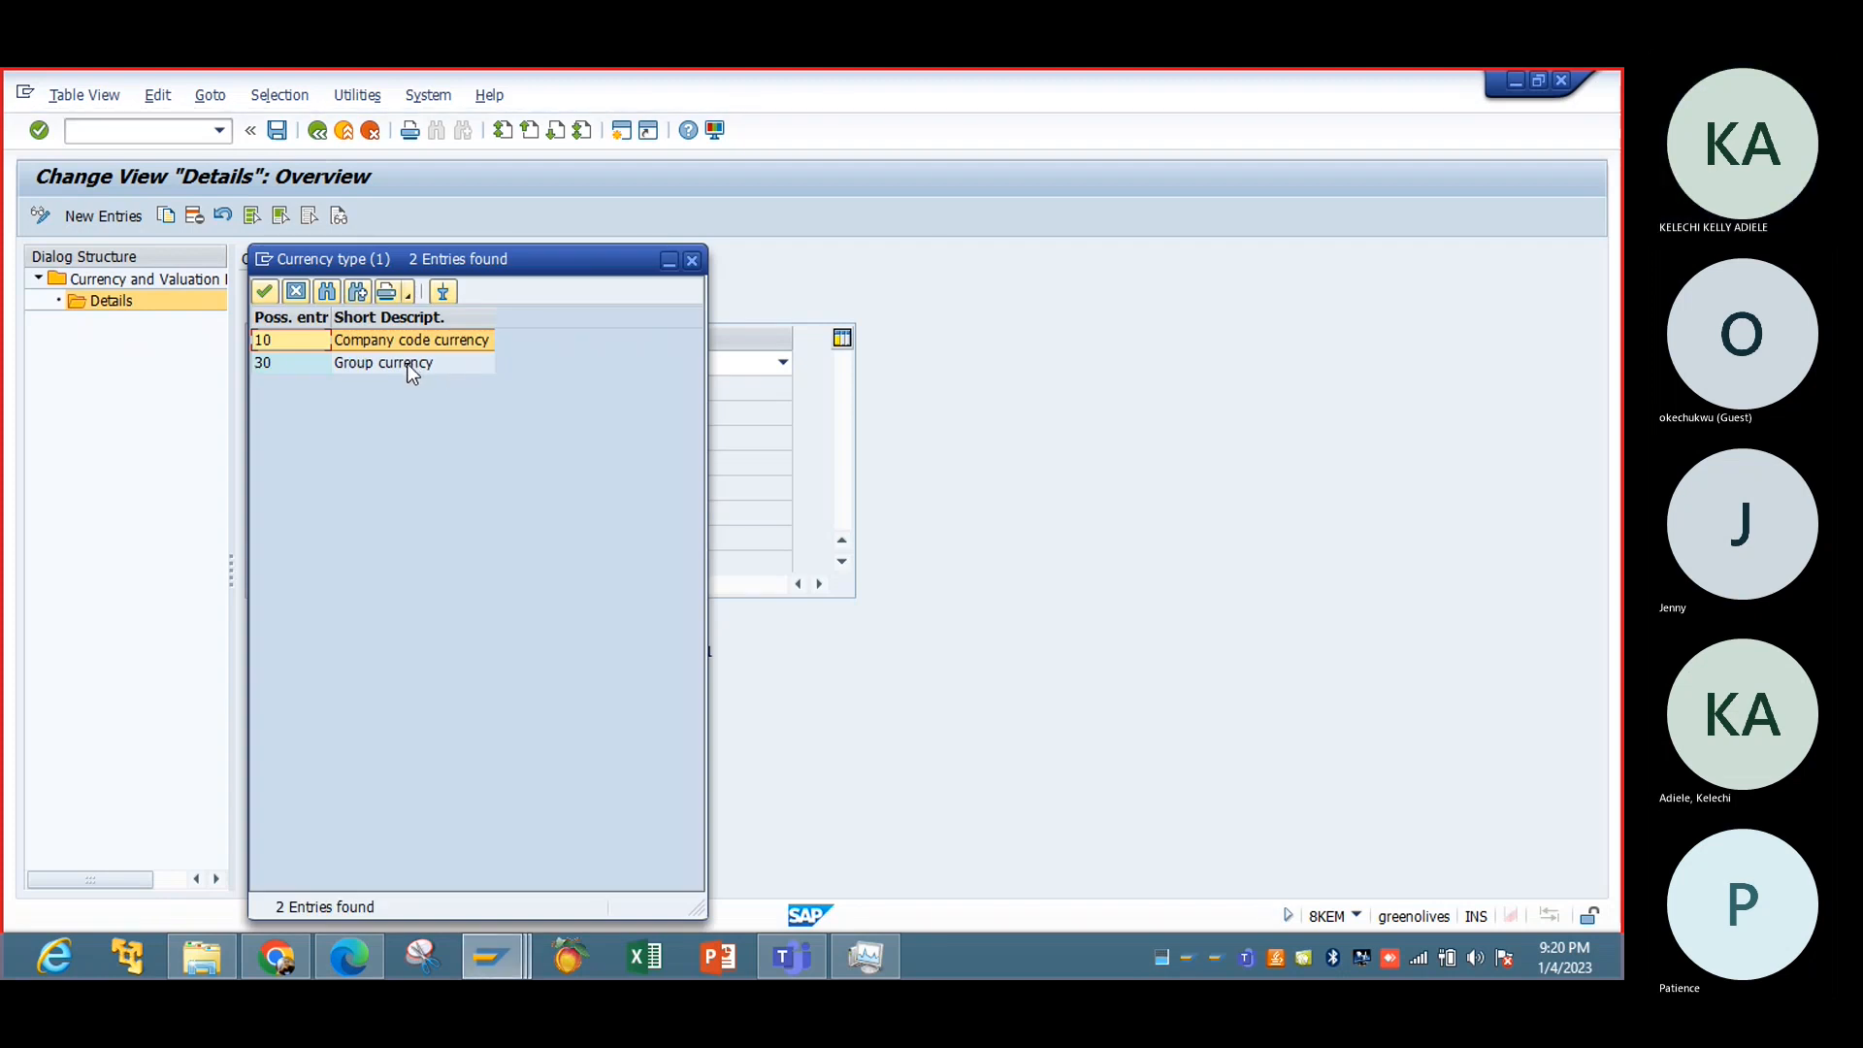
double_click(409, 341)
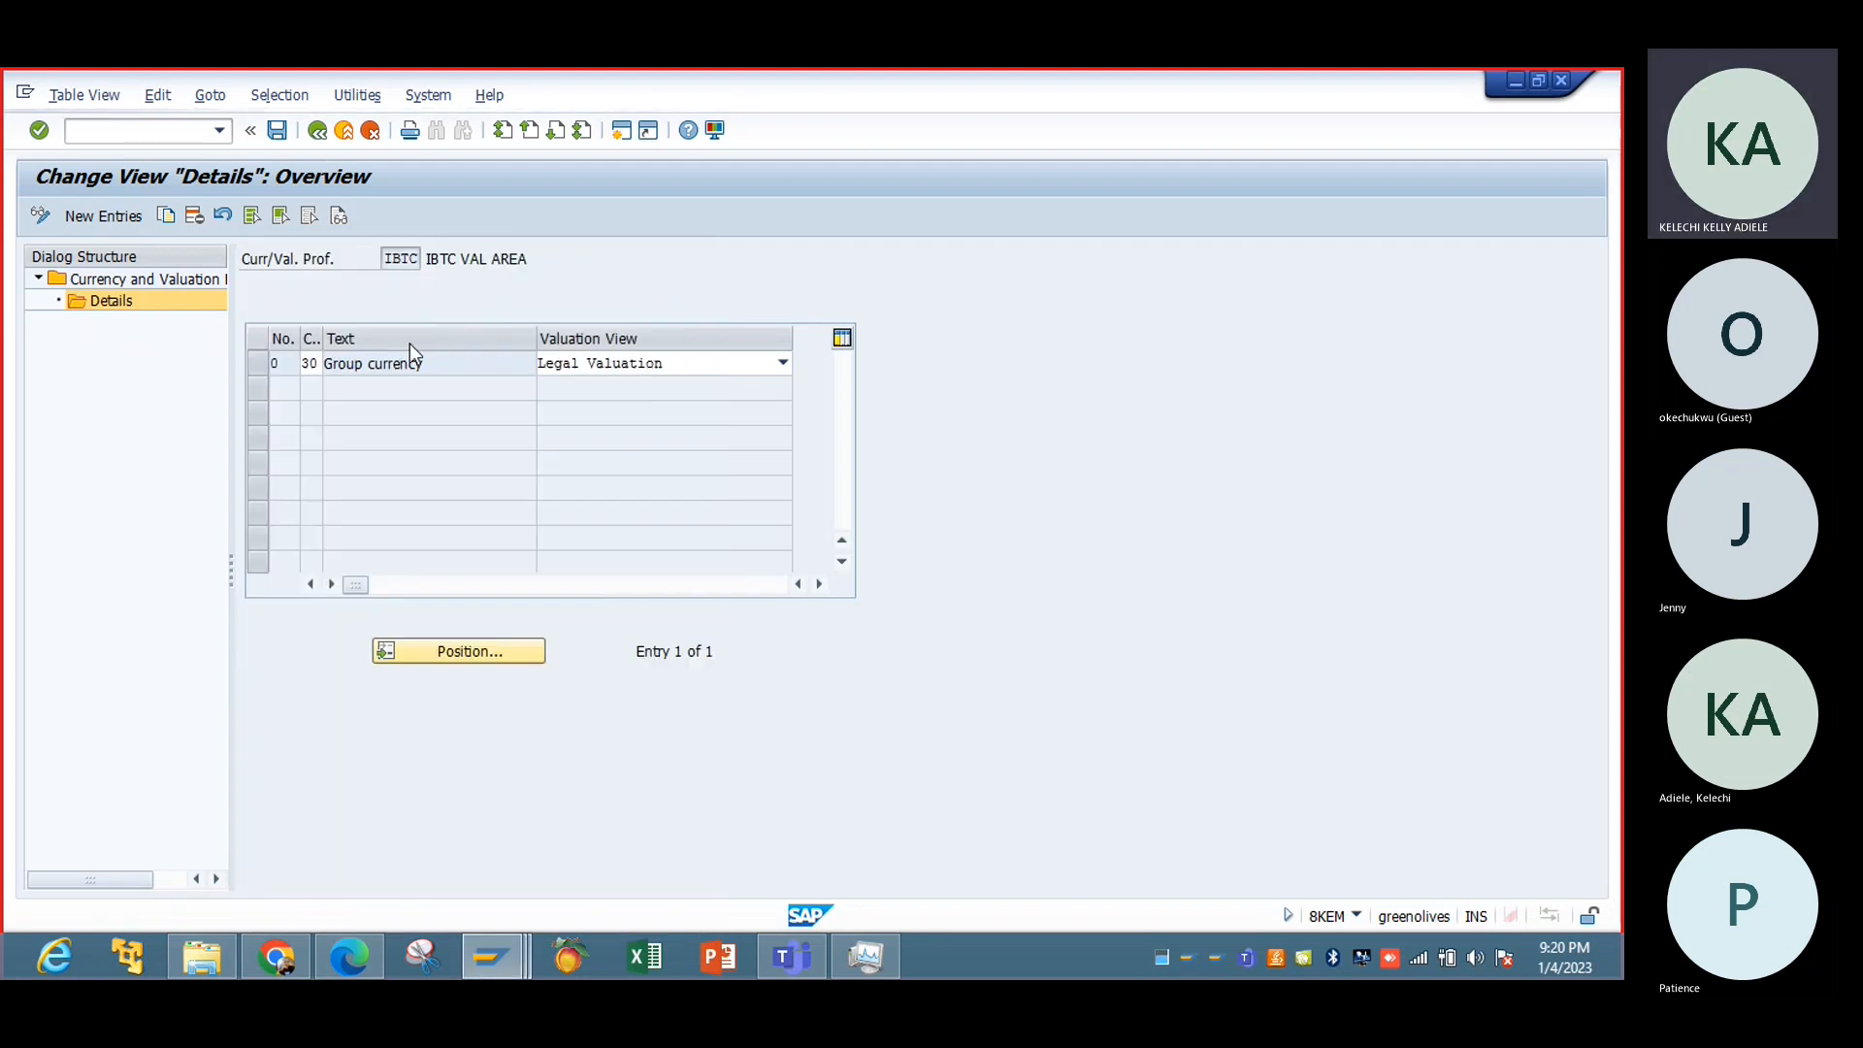
click(781, 369)
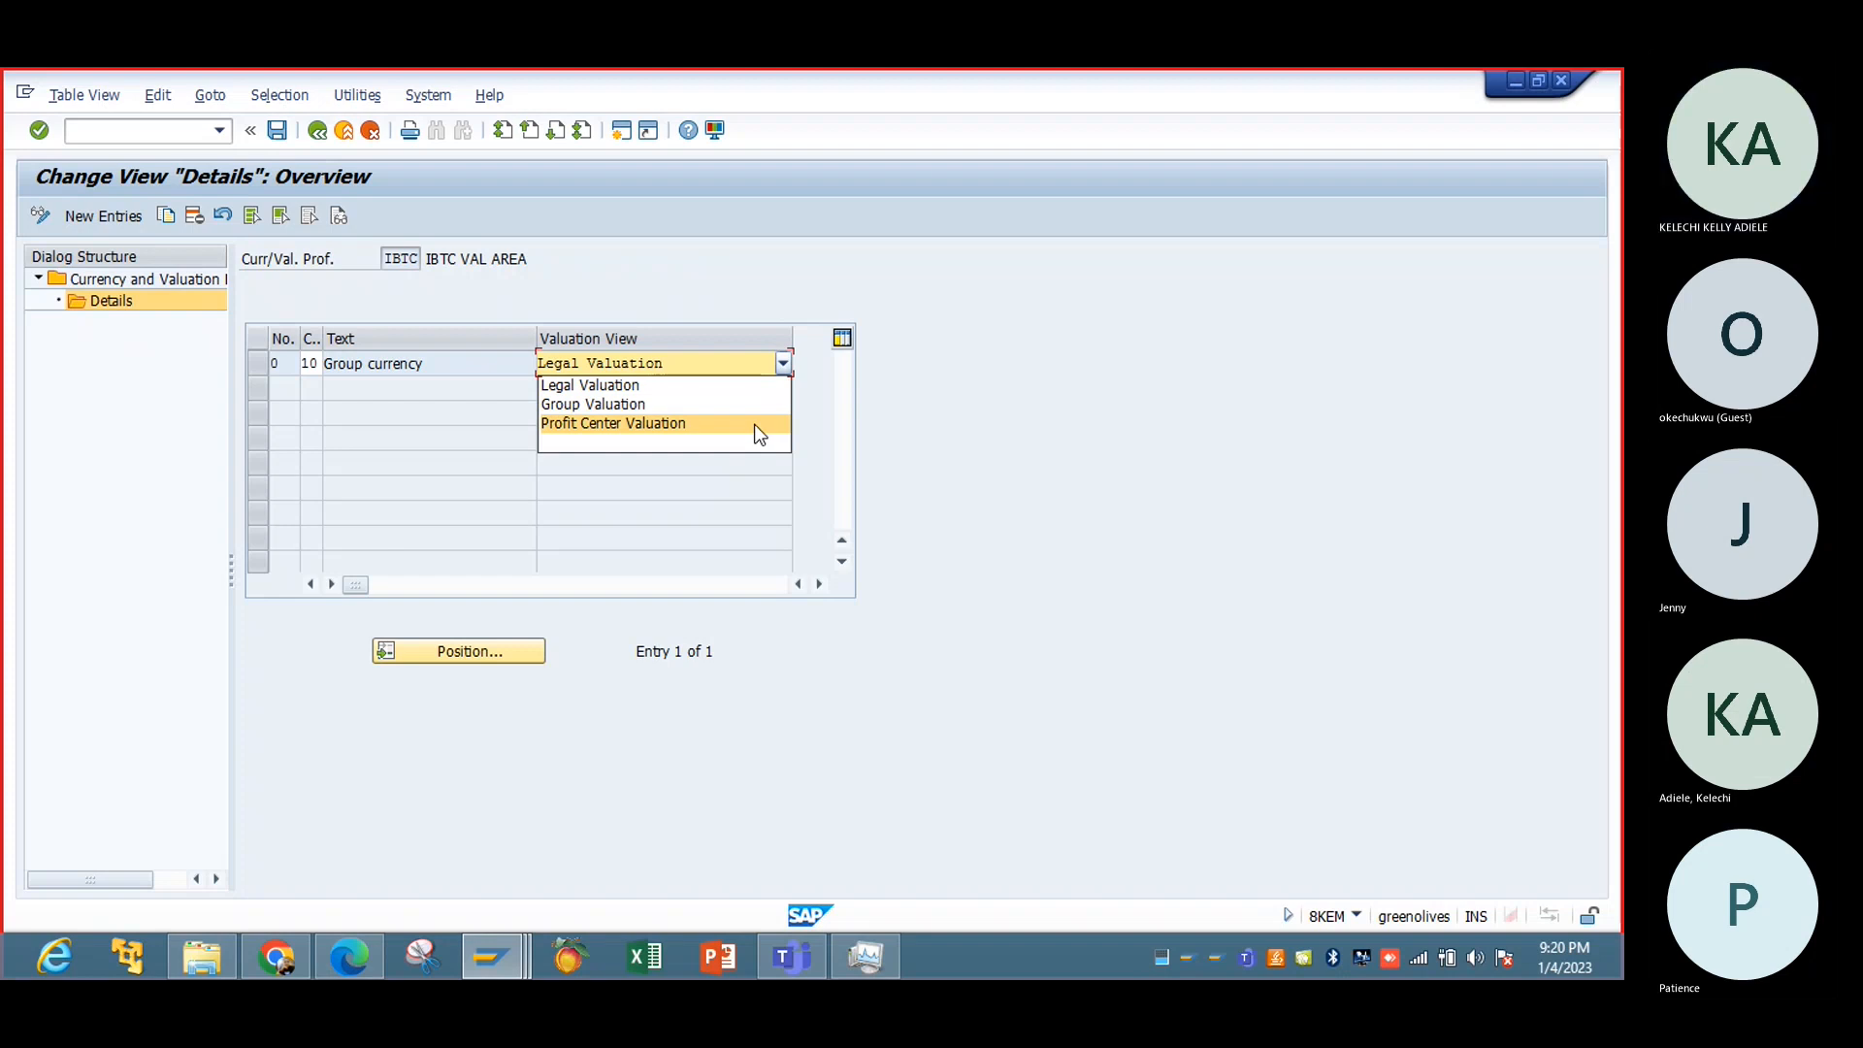
click(648, 357)
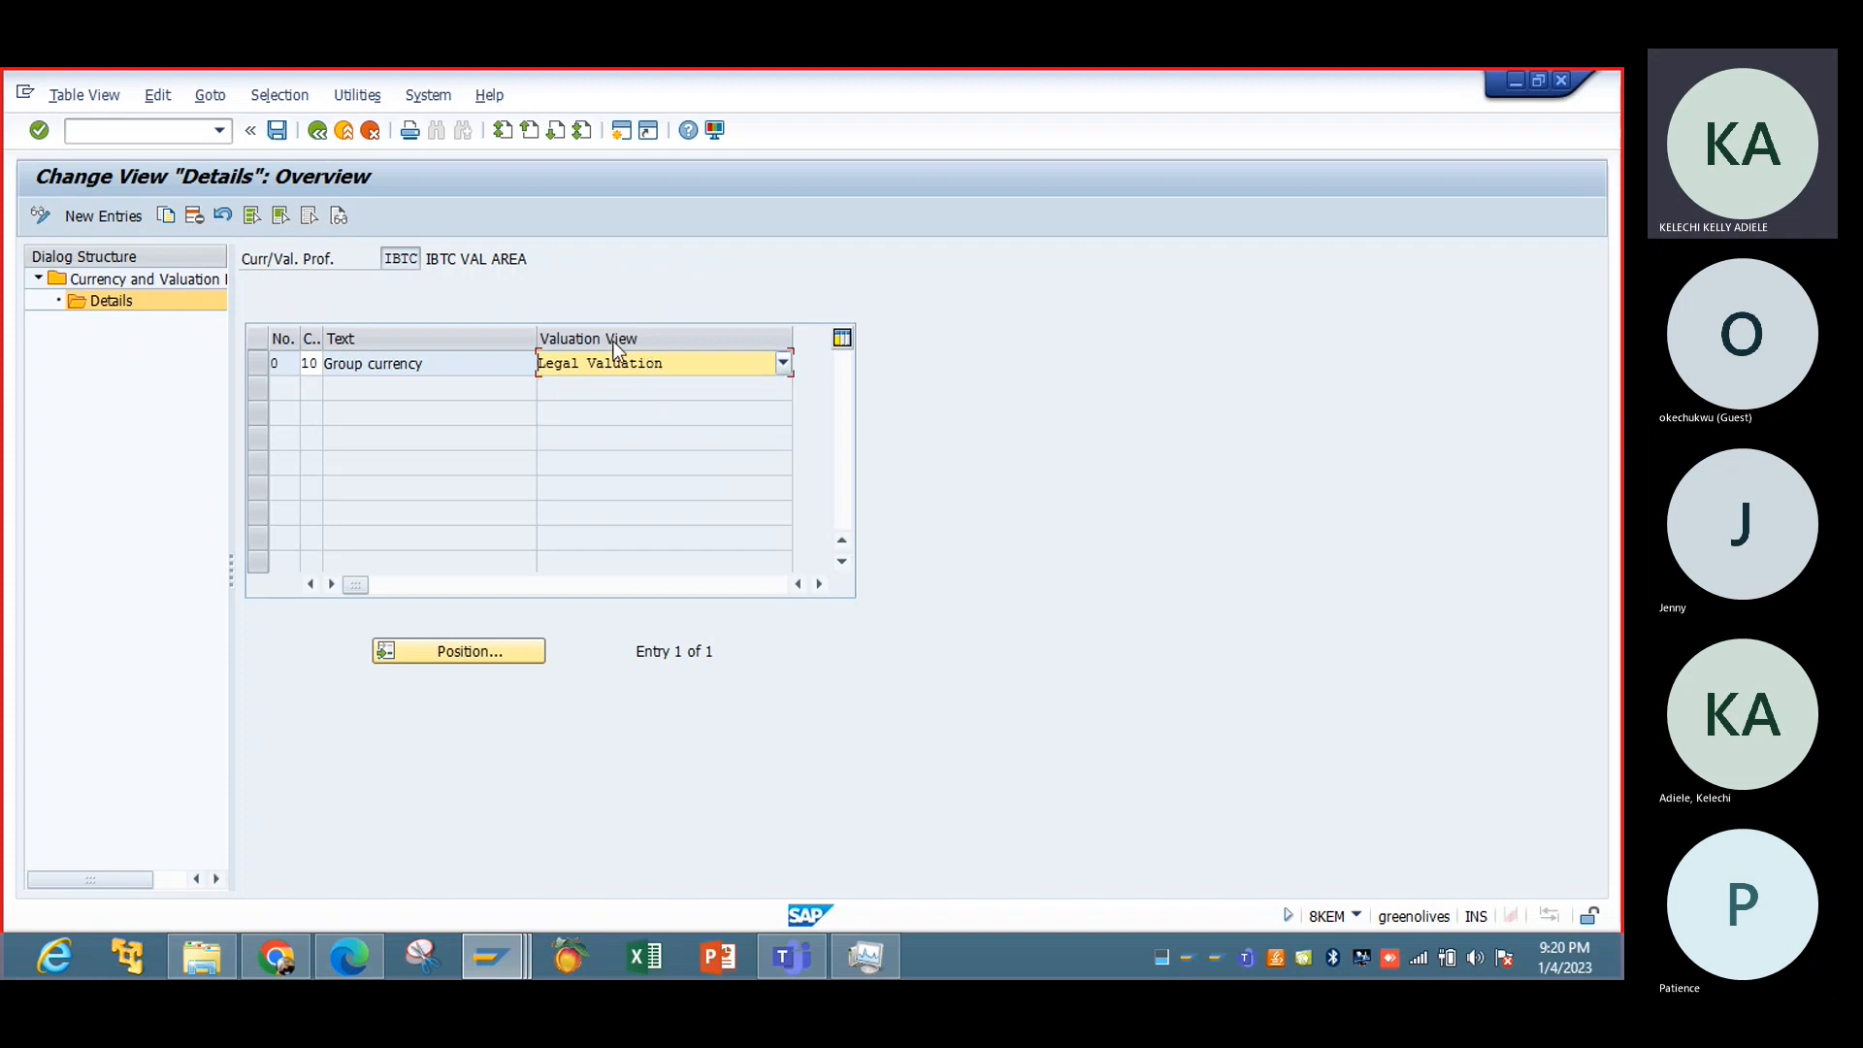
click(280, 133)
click(353, 470)
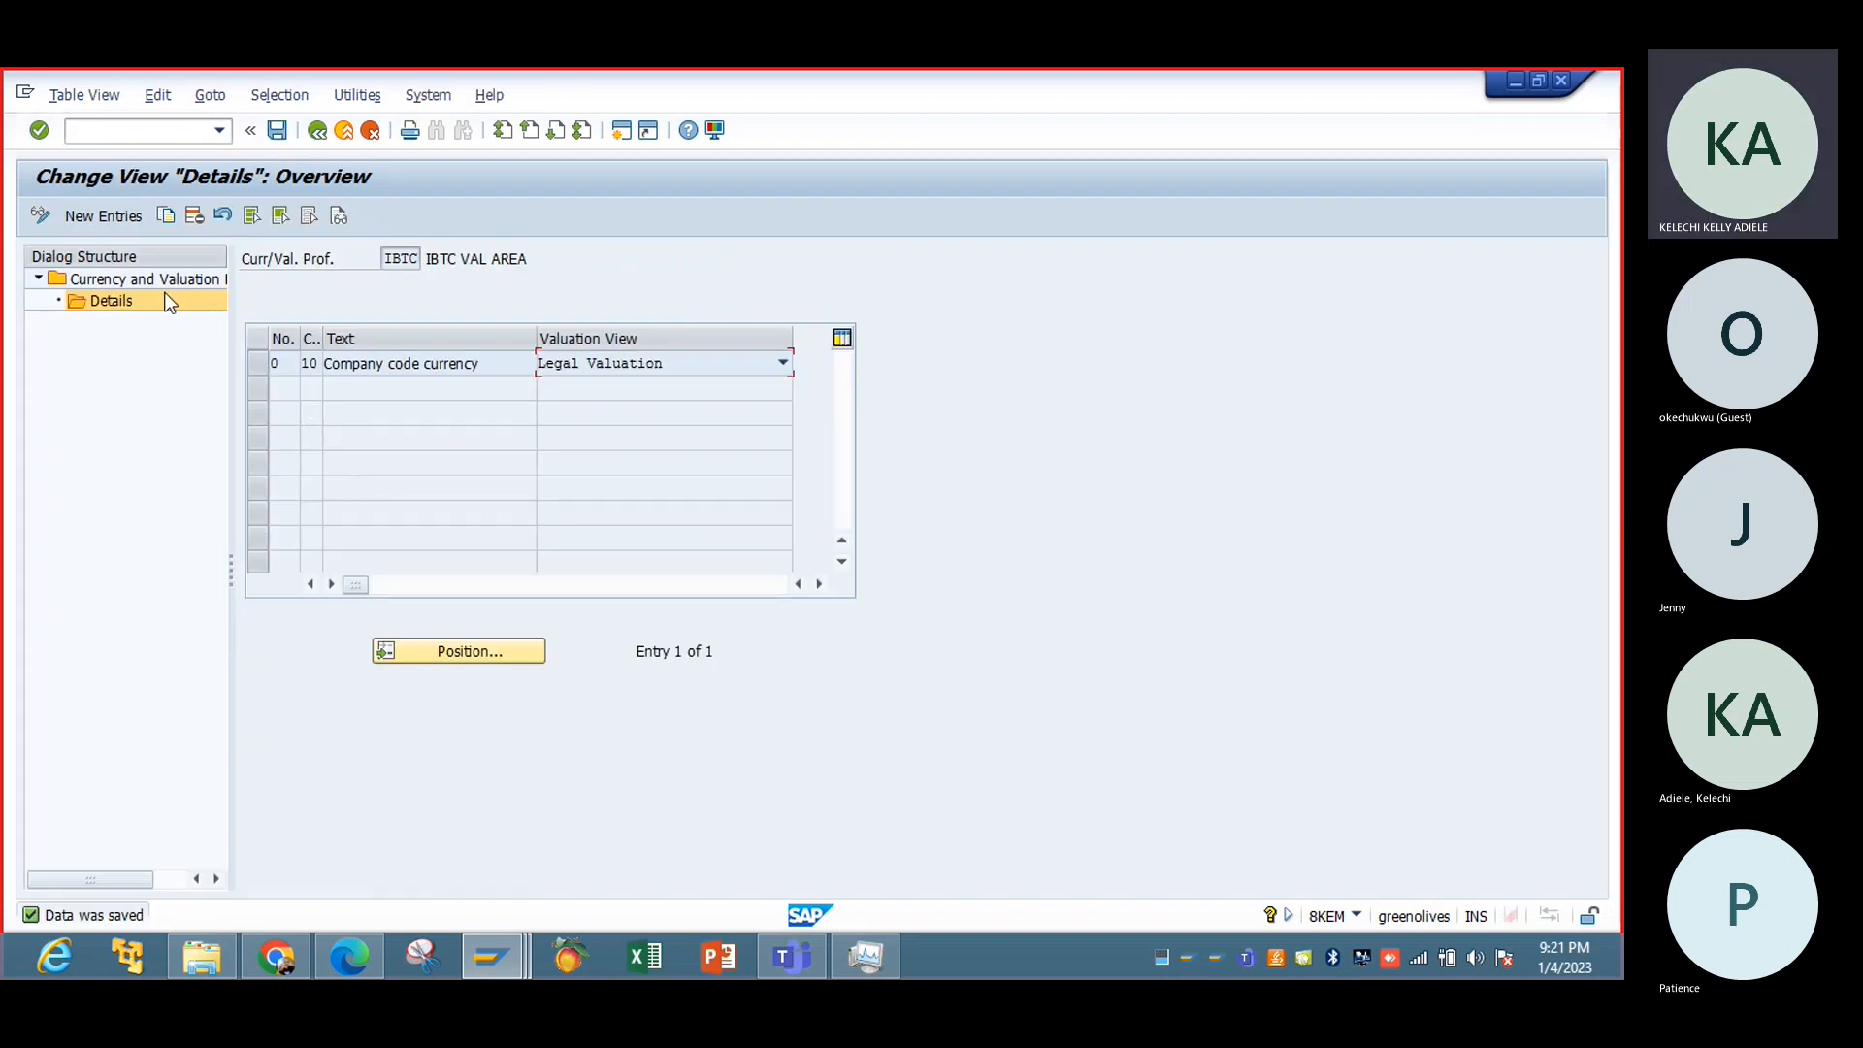
Step: Look up the transaction code of the currency and valuation profile maintenance, and return to the controlling area settings
click(1357, 916)
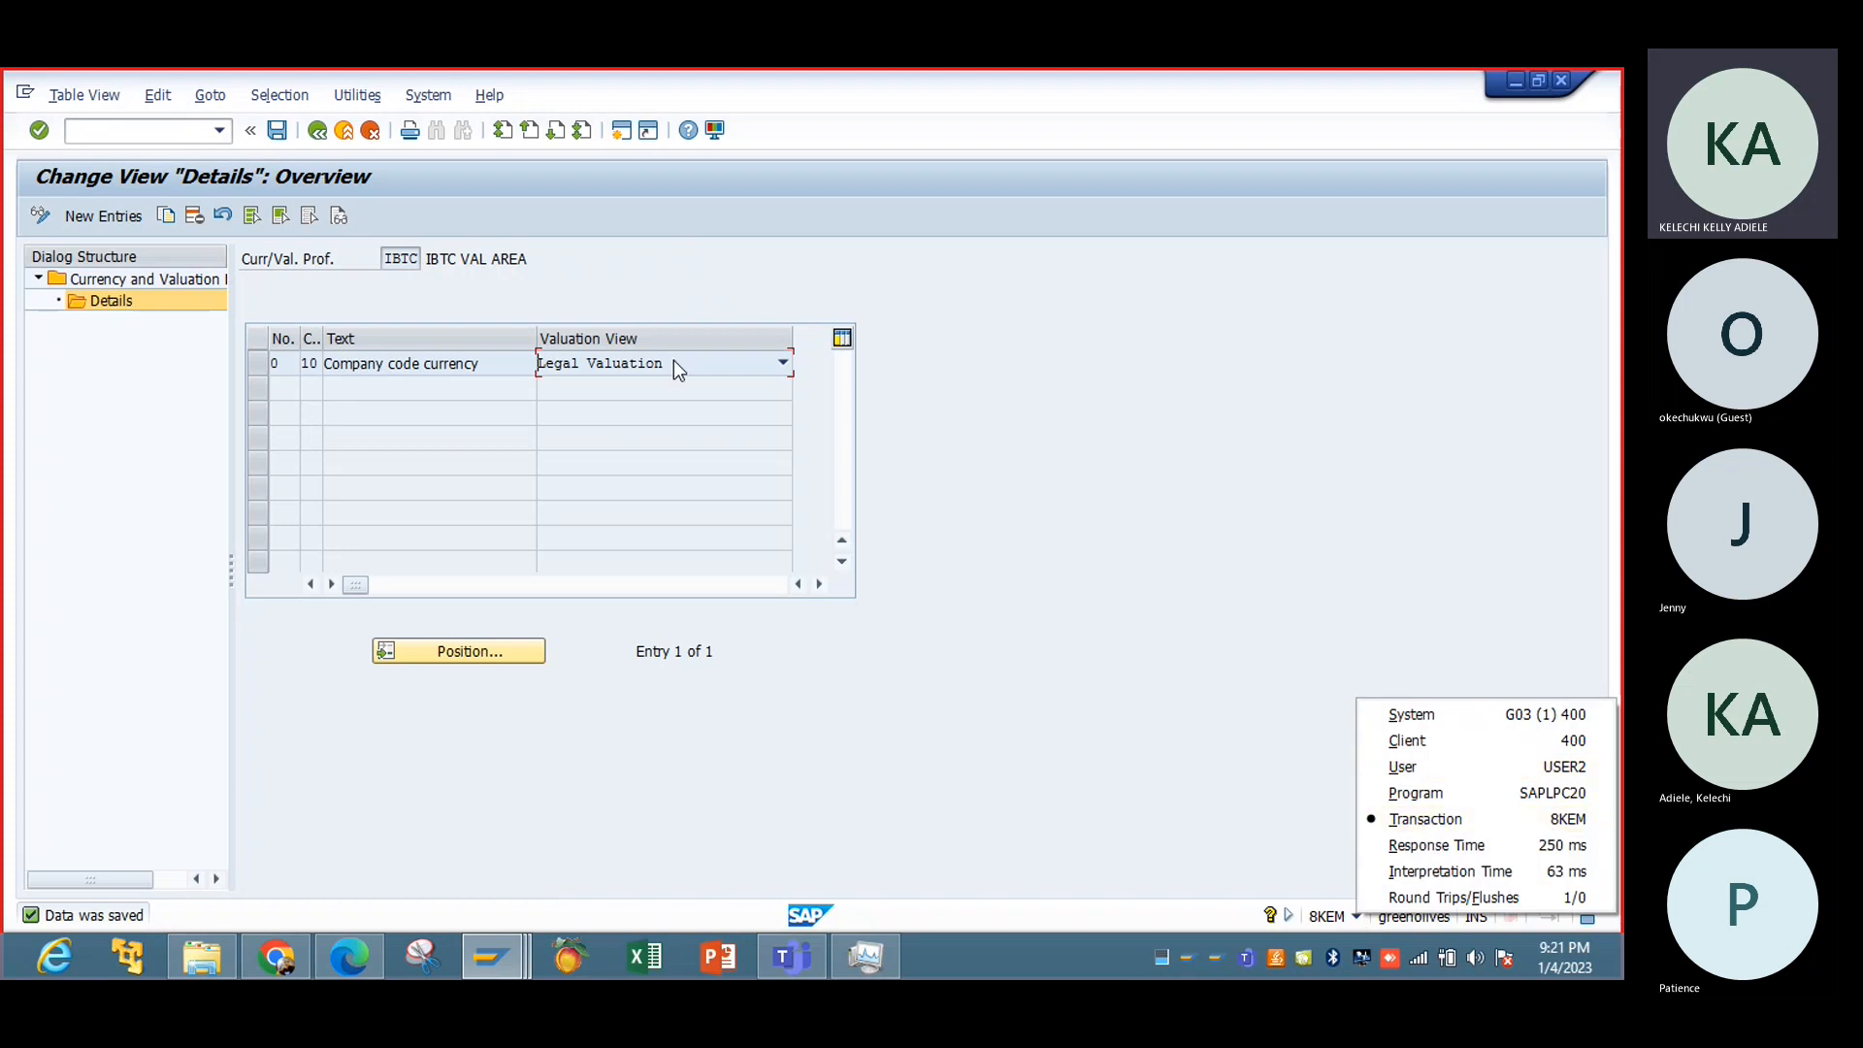
click(318, 131)
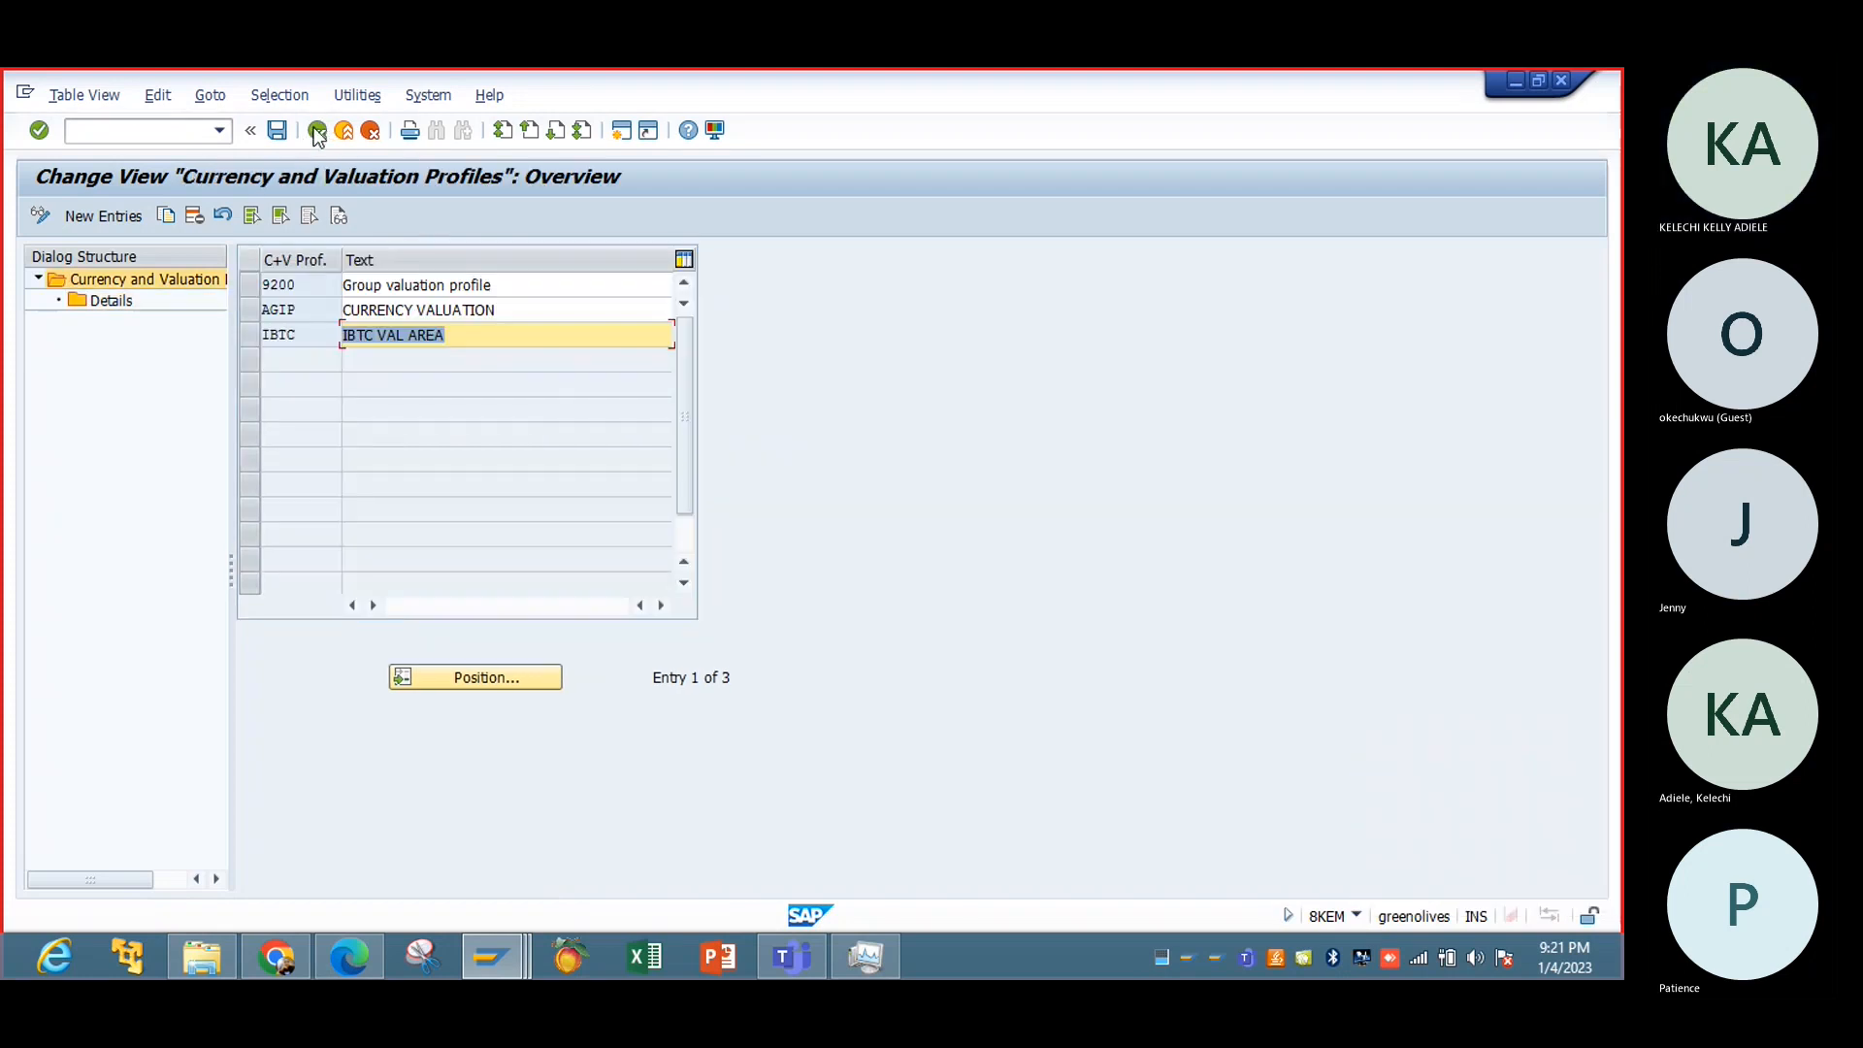
click(318, 131)
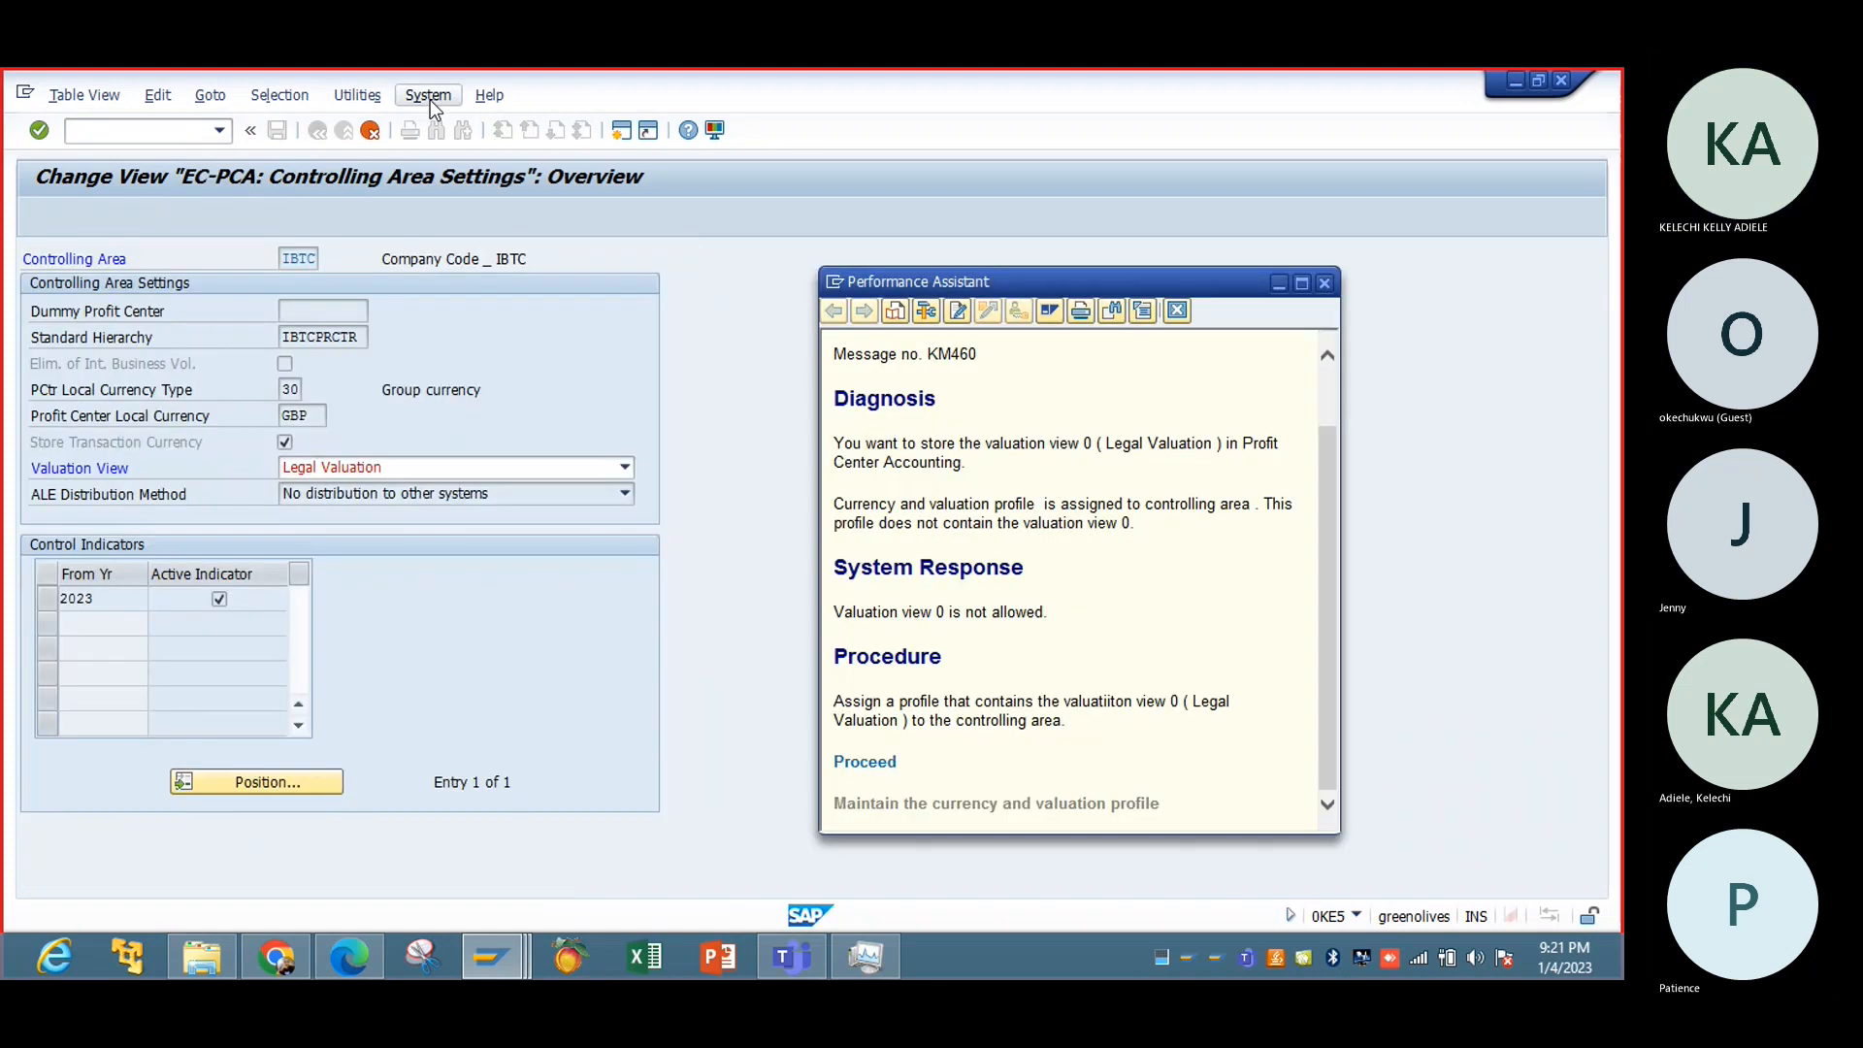
Step: Start transaction 8KEM in a new session, check the details of the IBTC valuation profile, and return to the profile list
click(432, 102)
click(472, 124)
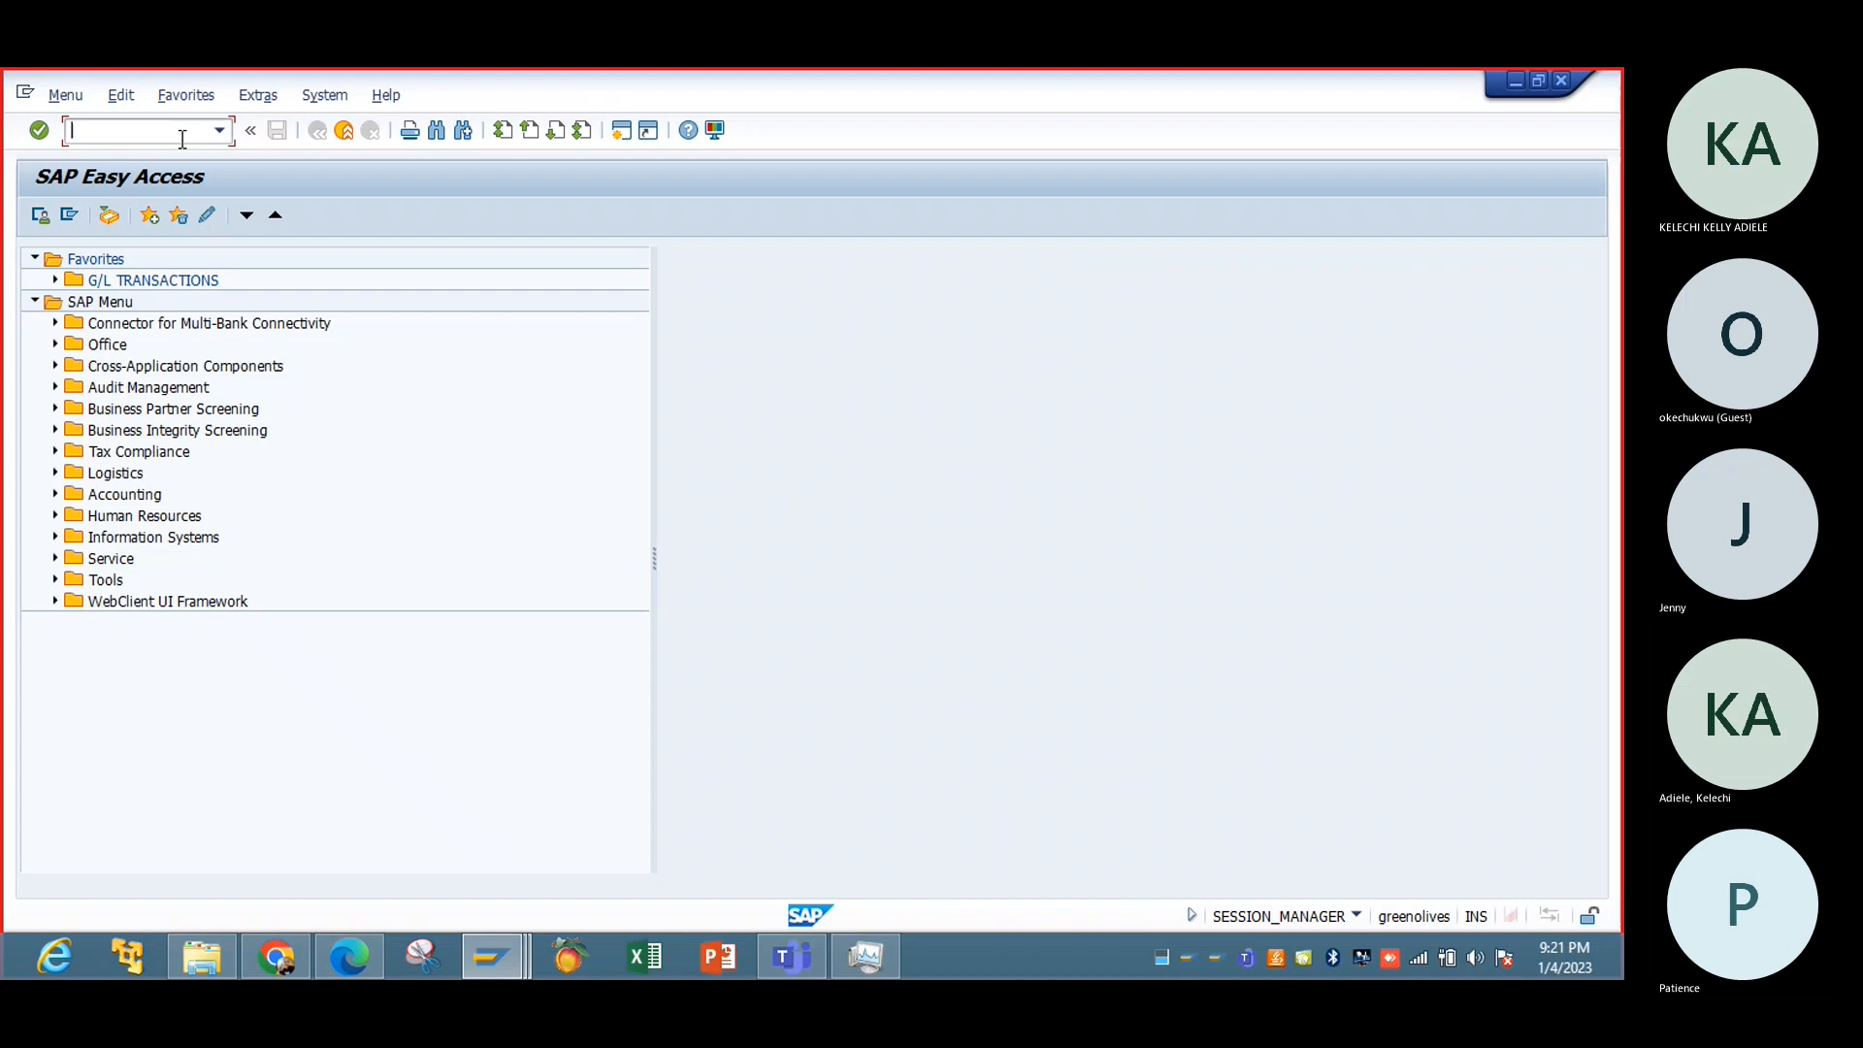
text(8)
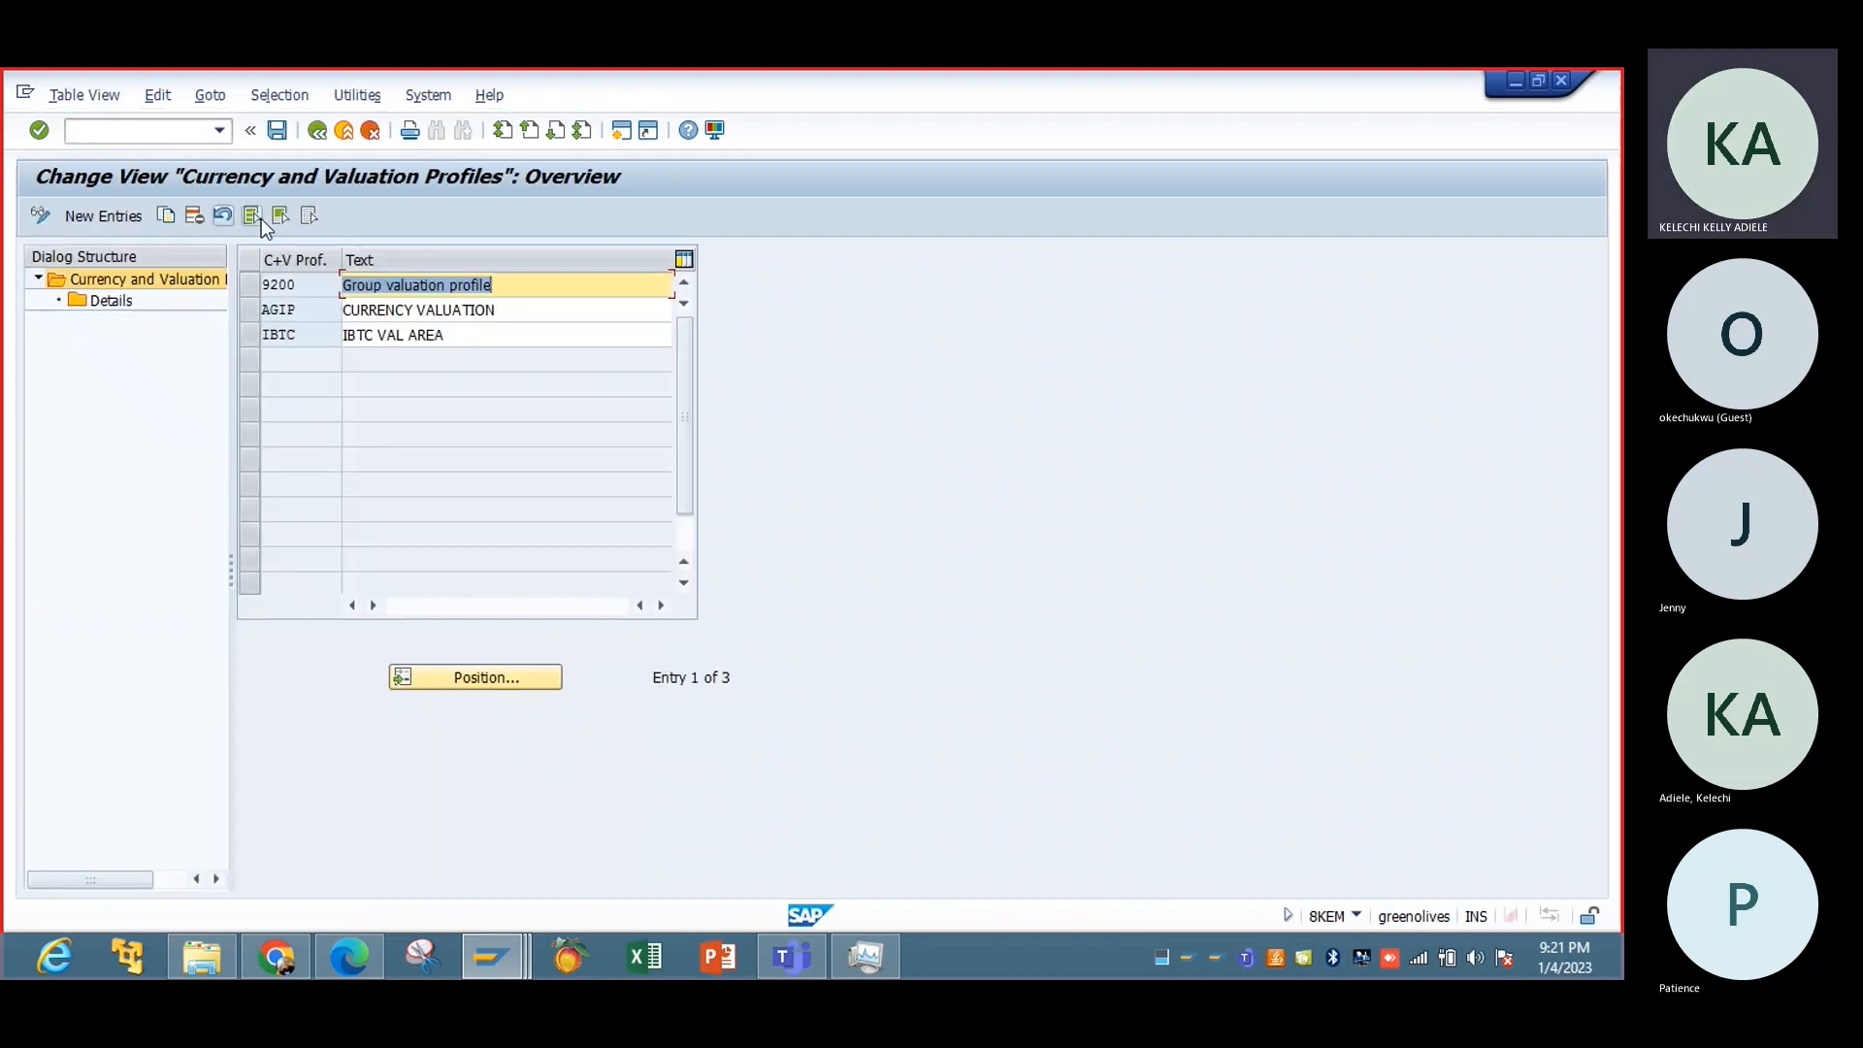
click(250, 335)
double_click(134, 302)
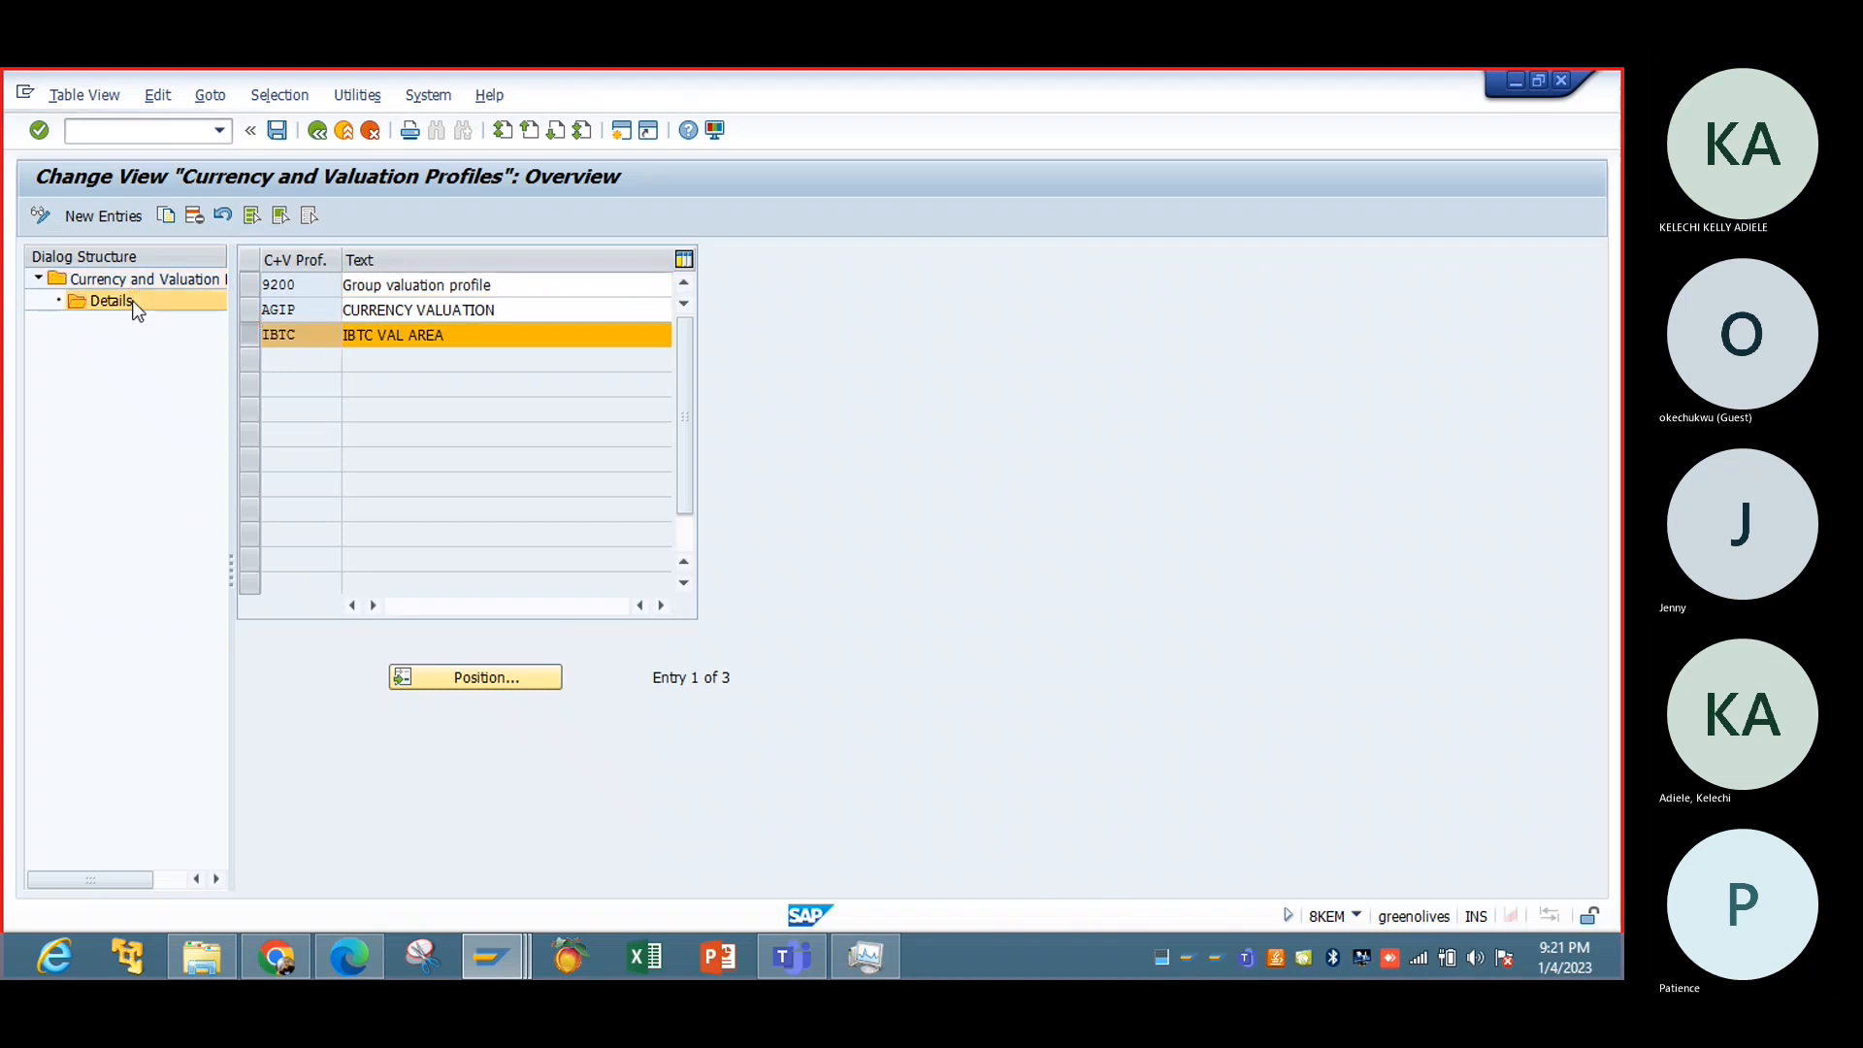
click(281, 139)
click(317, 130)
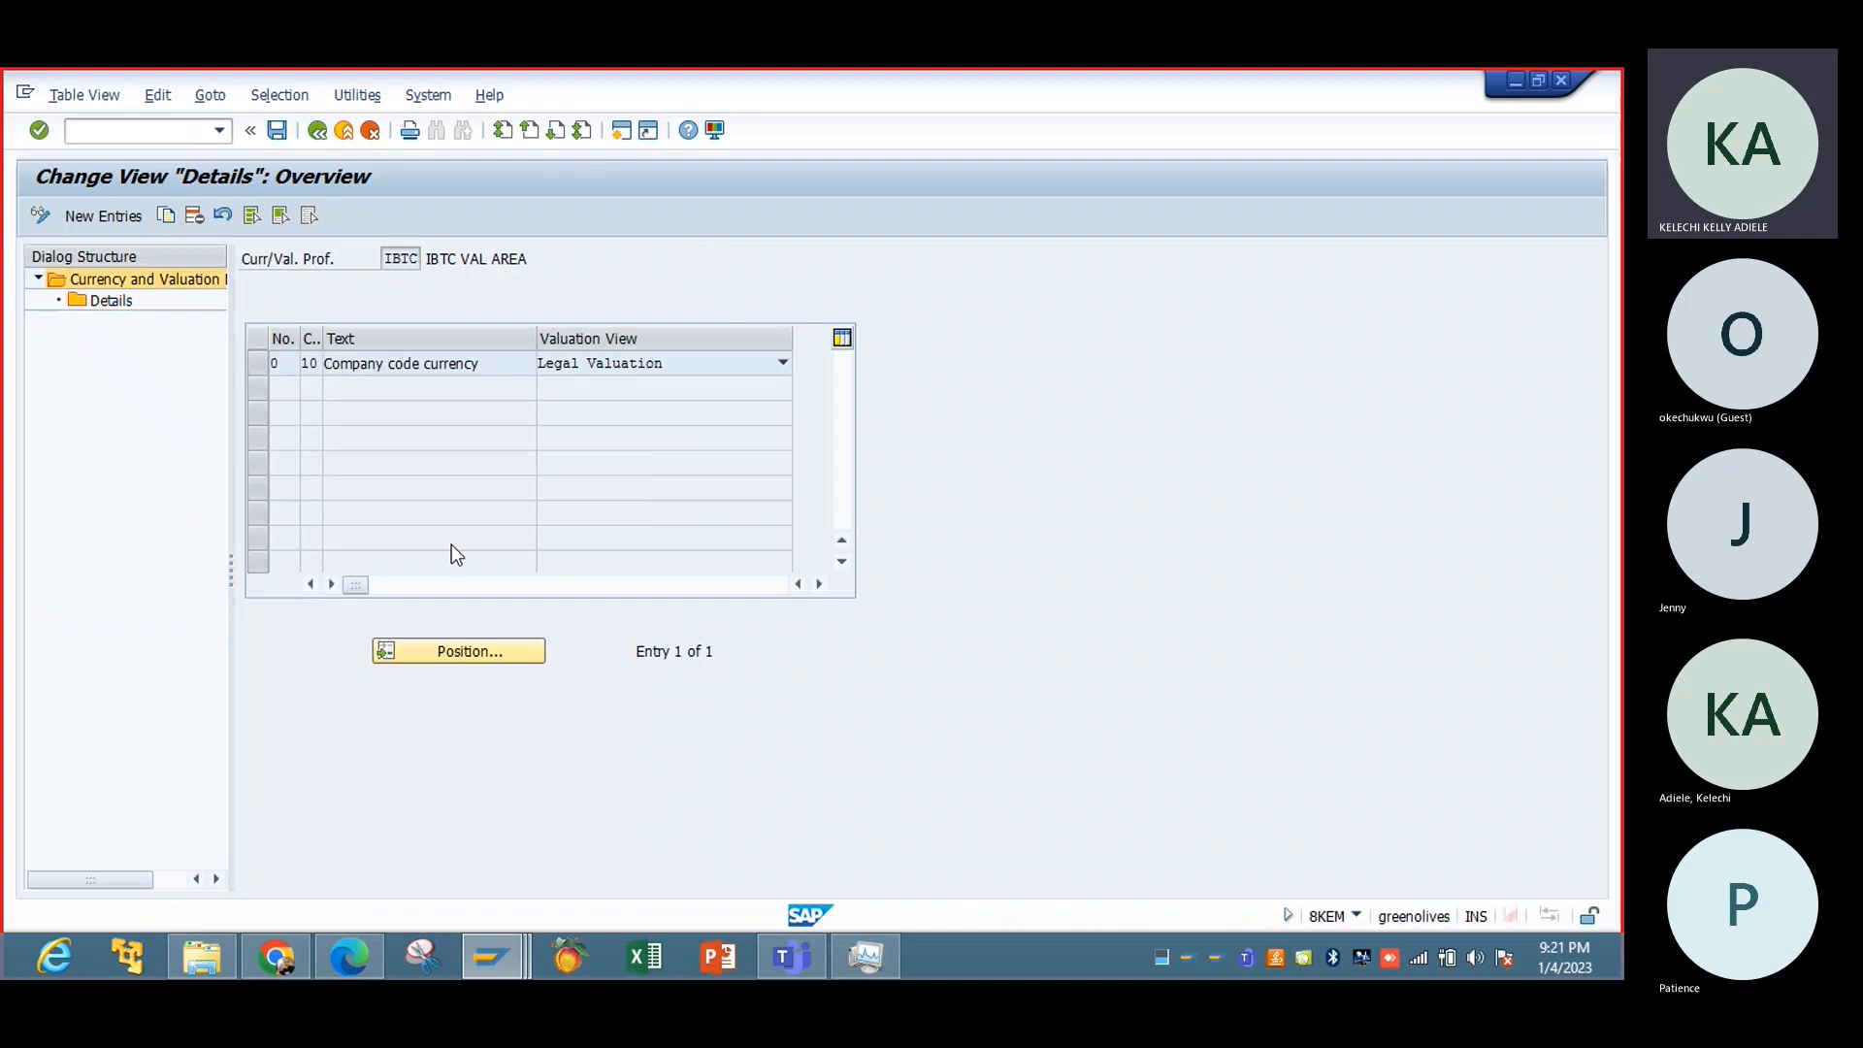
Step: Close the currency and valuation profiles session and the error's help window, and return to the controlling area settings
mouse_move(493, 956)
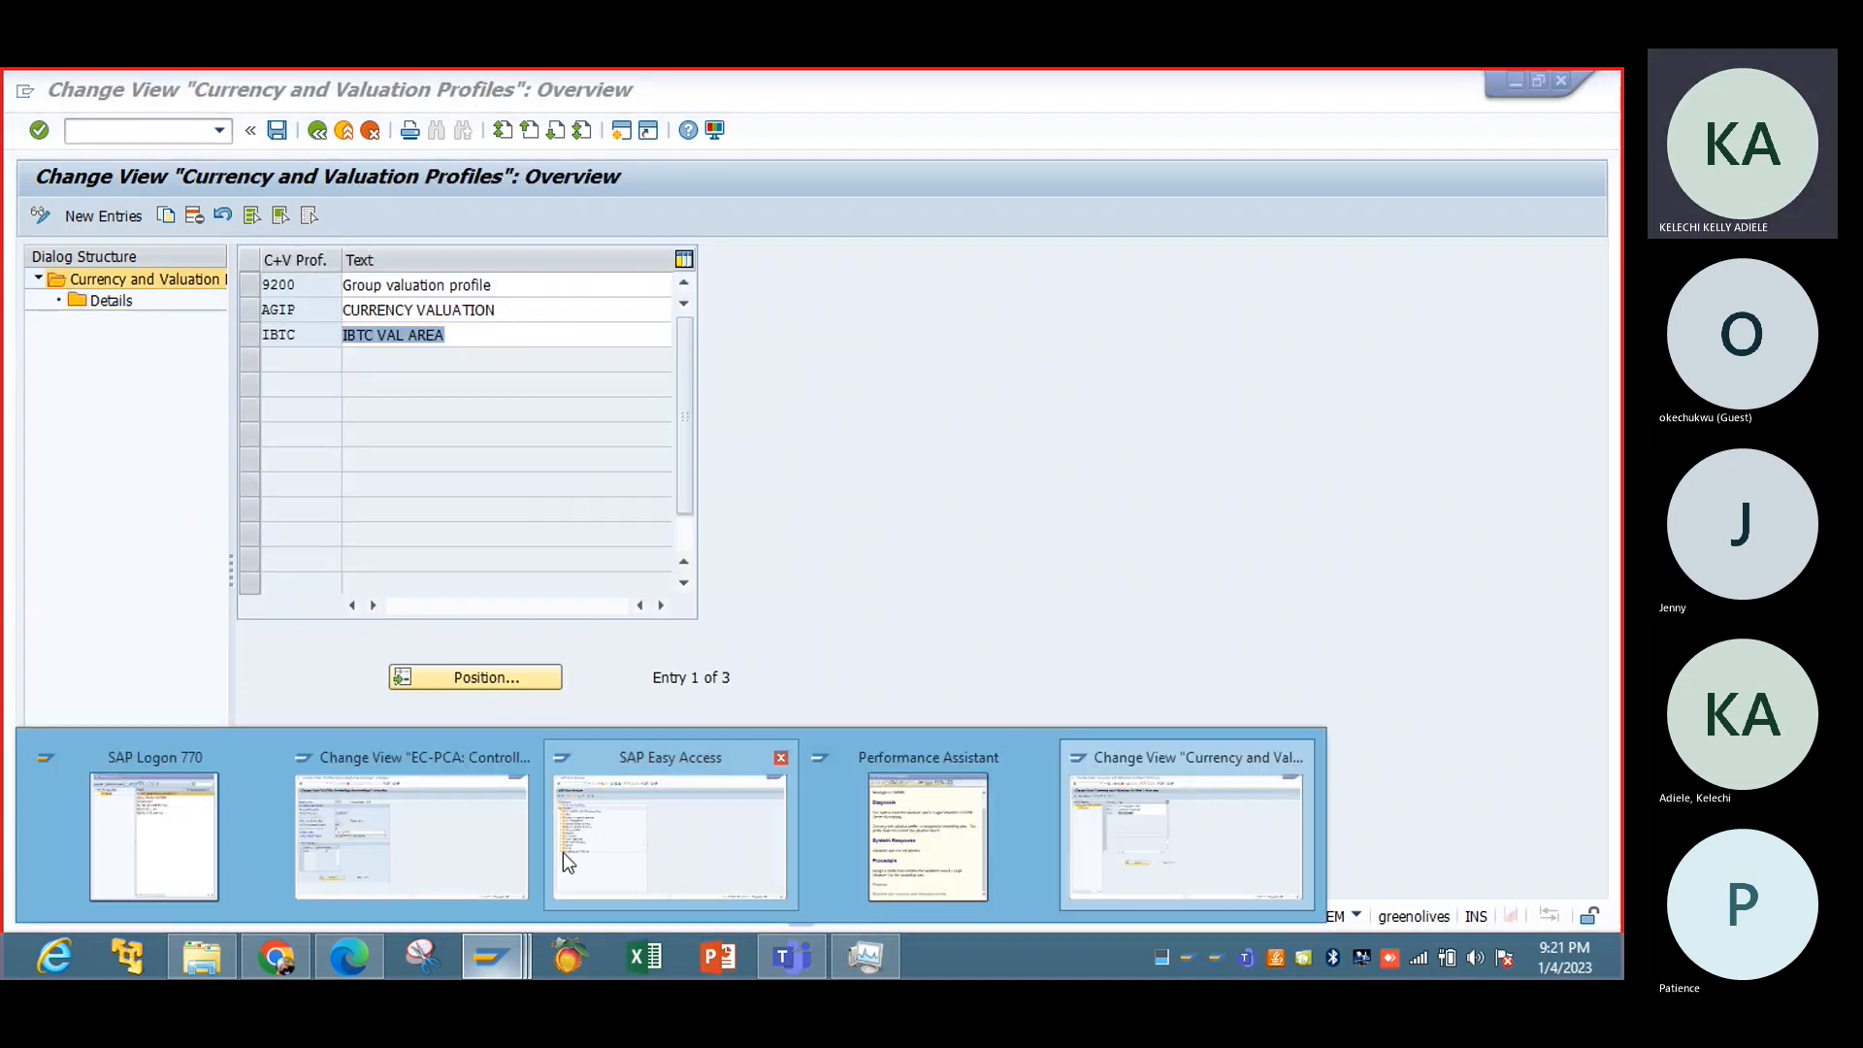
click(433, 856)
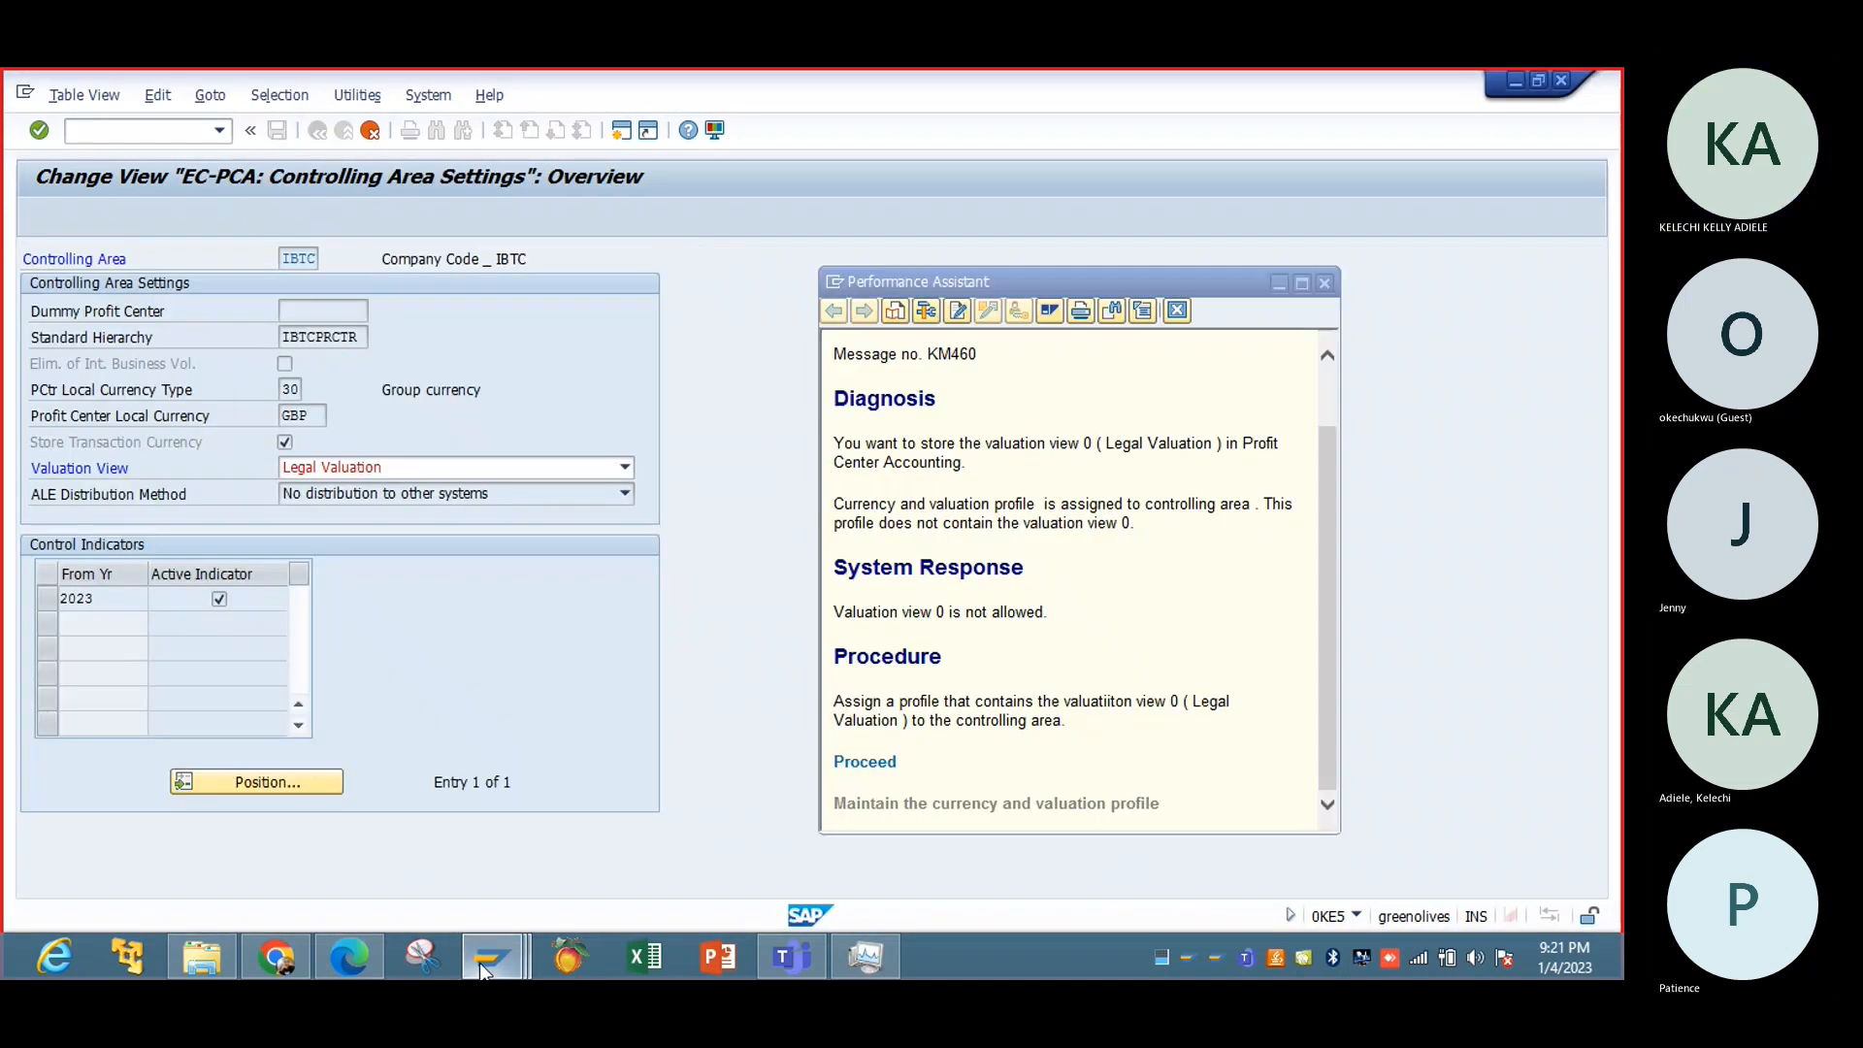
mouse_move(492, 957)
click(1296, 758)
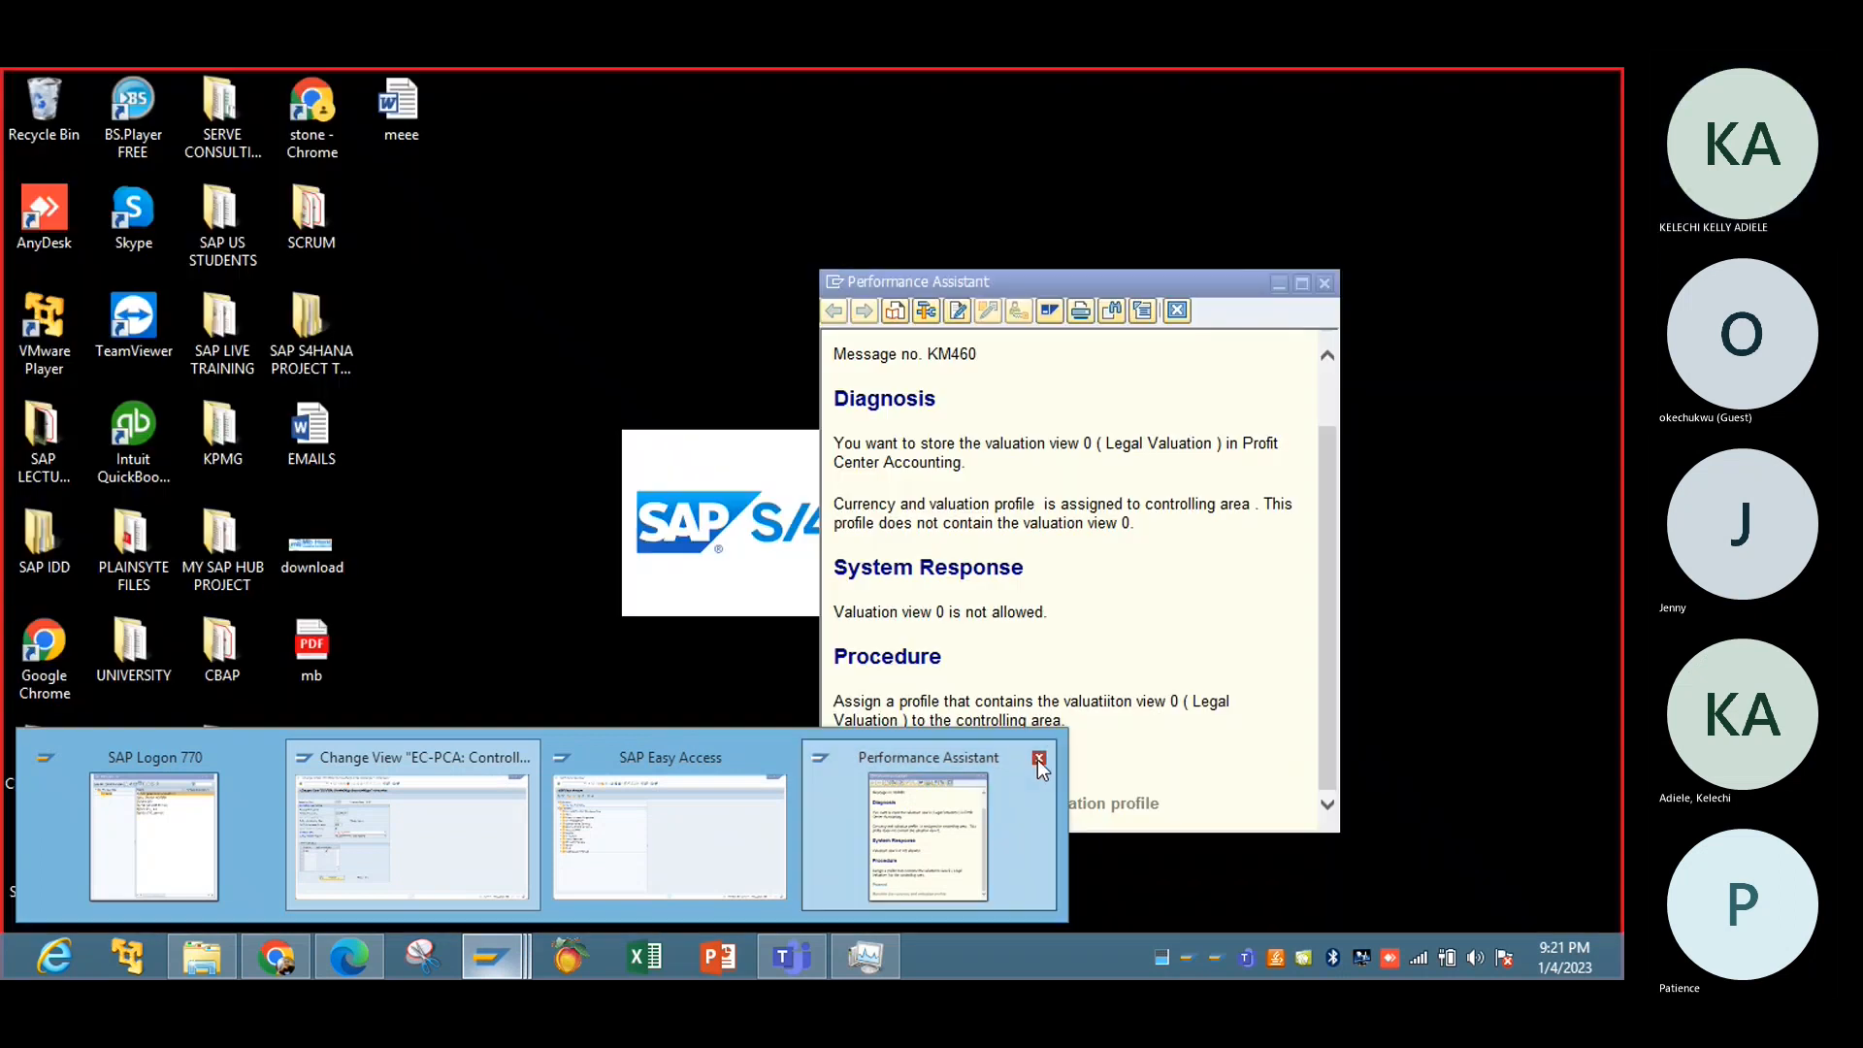
click(1039, 759)
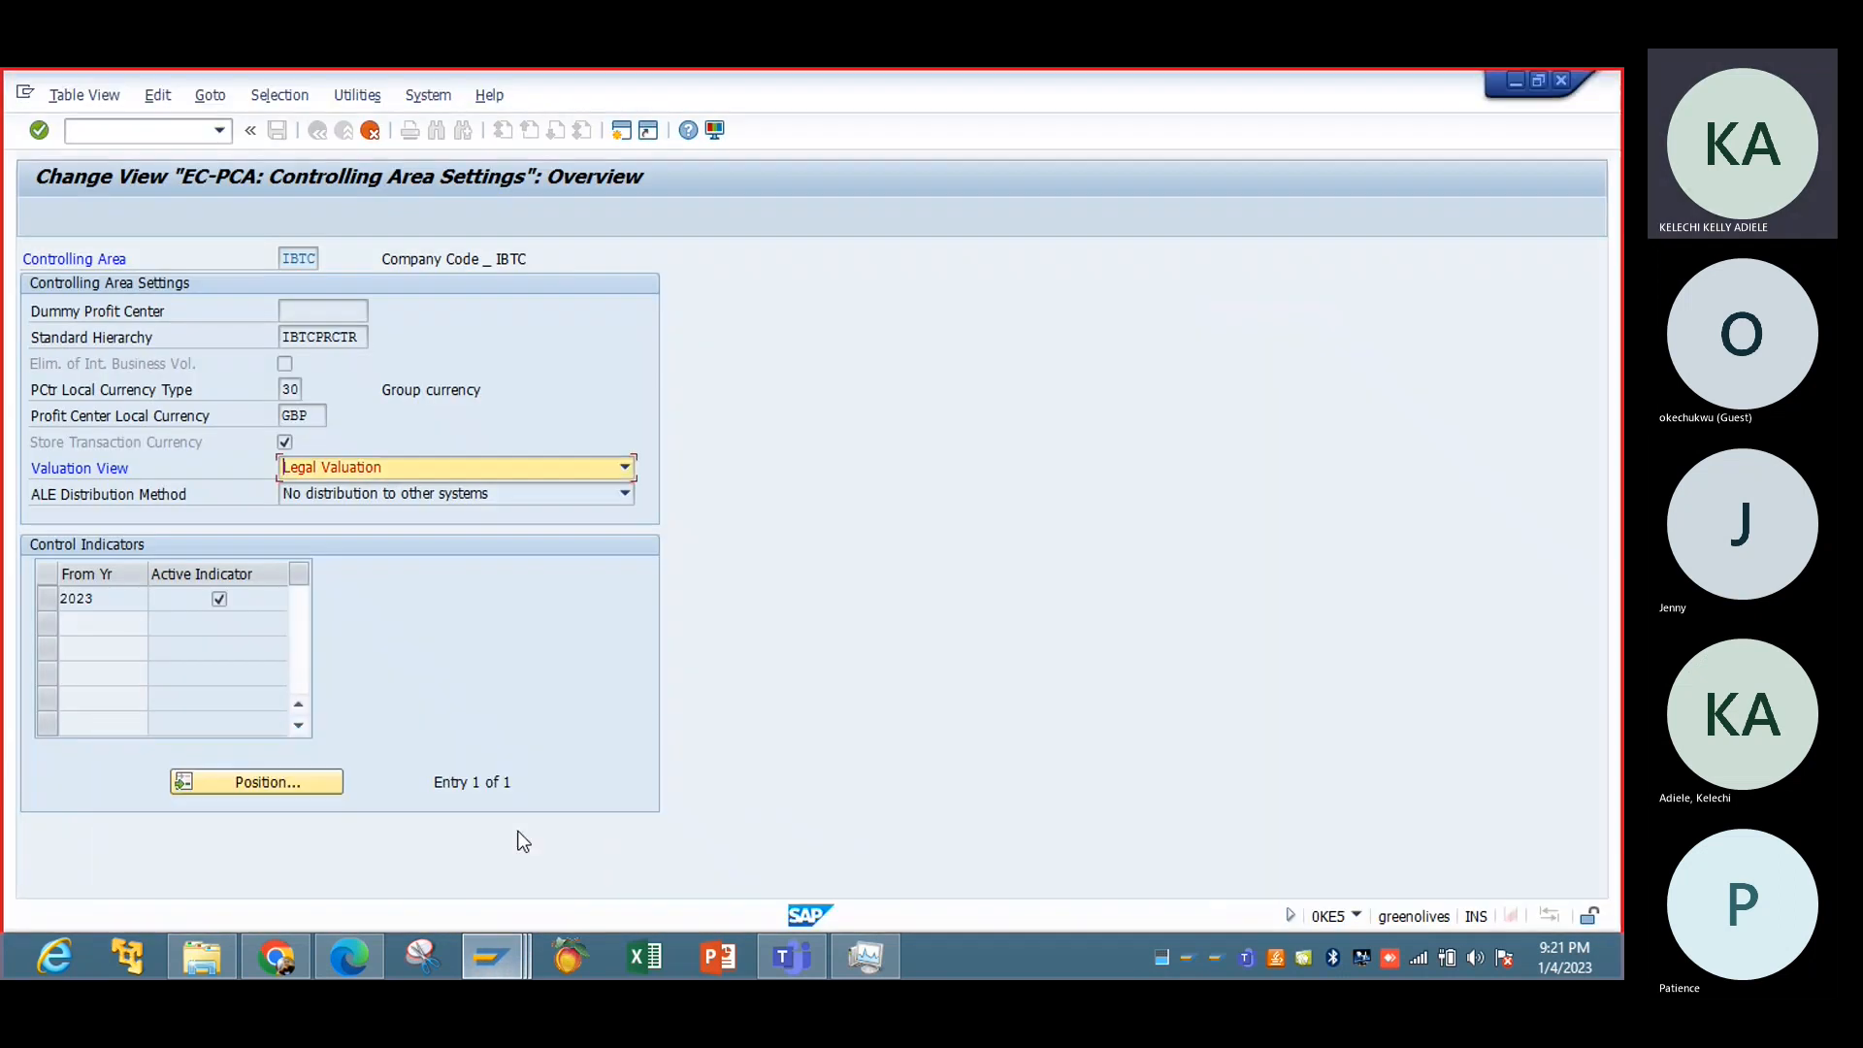
Step: Recheck the IBTC controlling area settings with Legal Valuation, and discard the unsaved changes
key(Return)
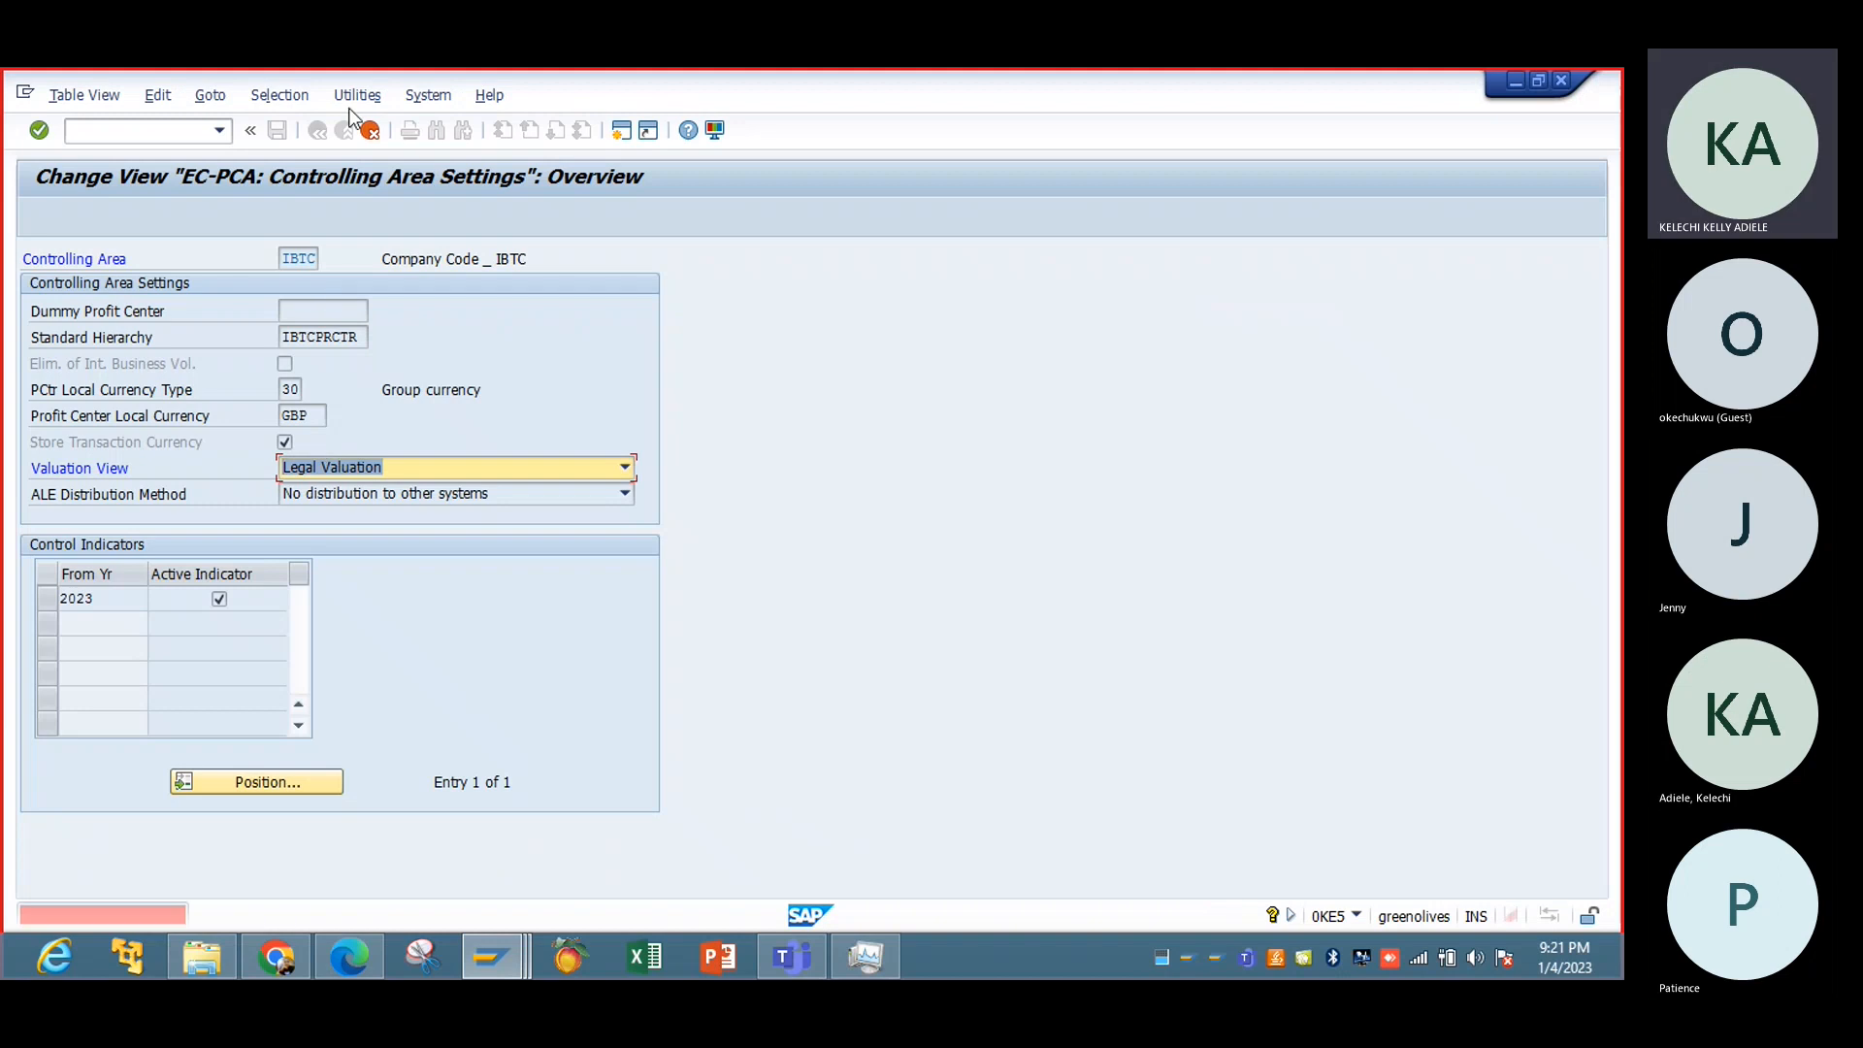
click(373, 130)
click(346, 507)
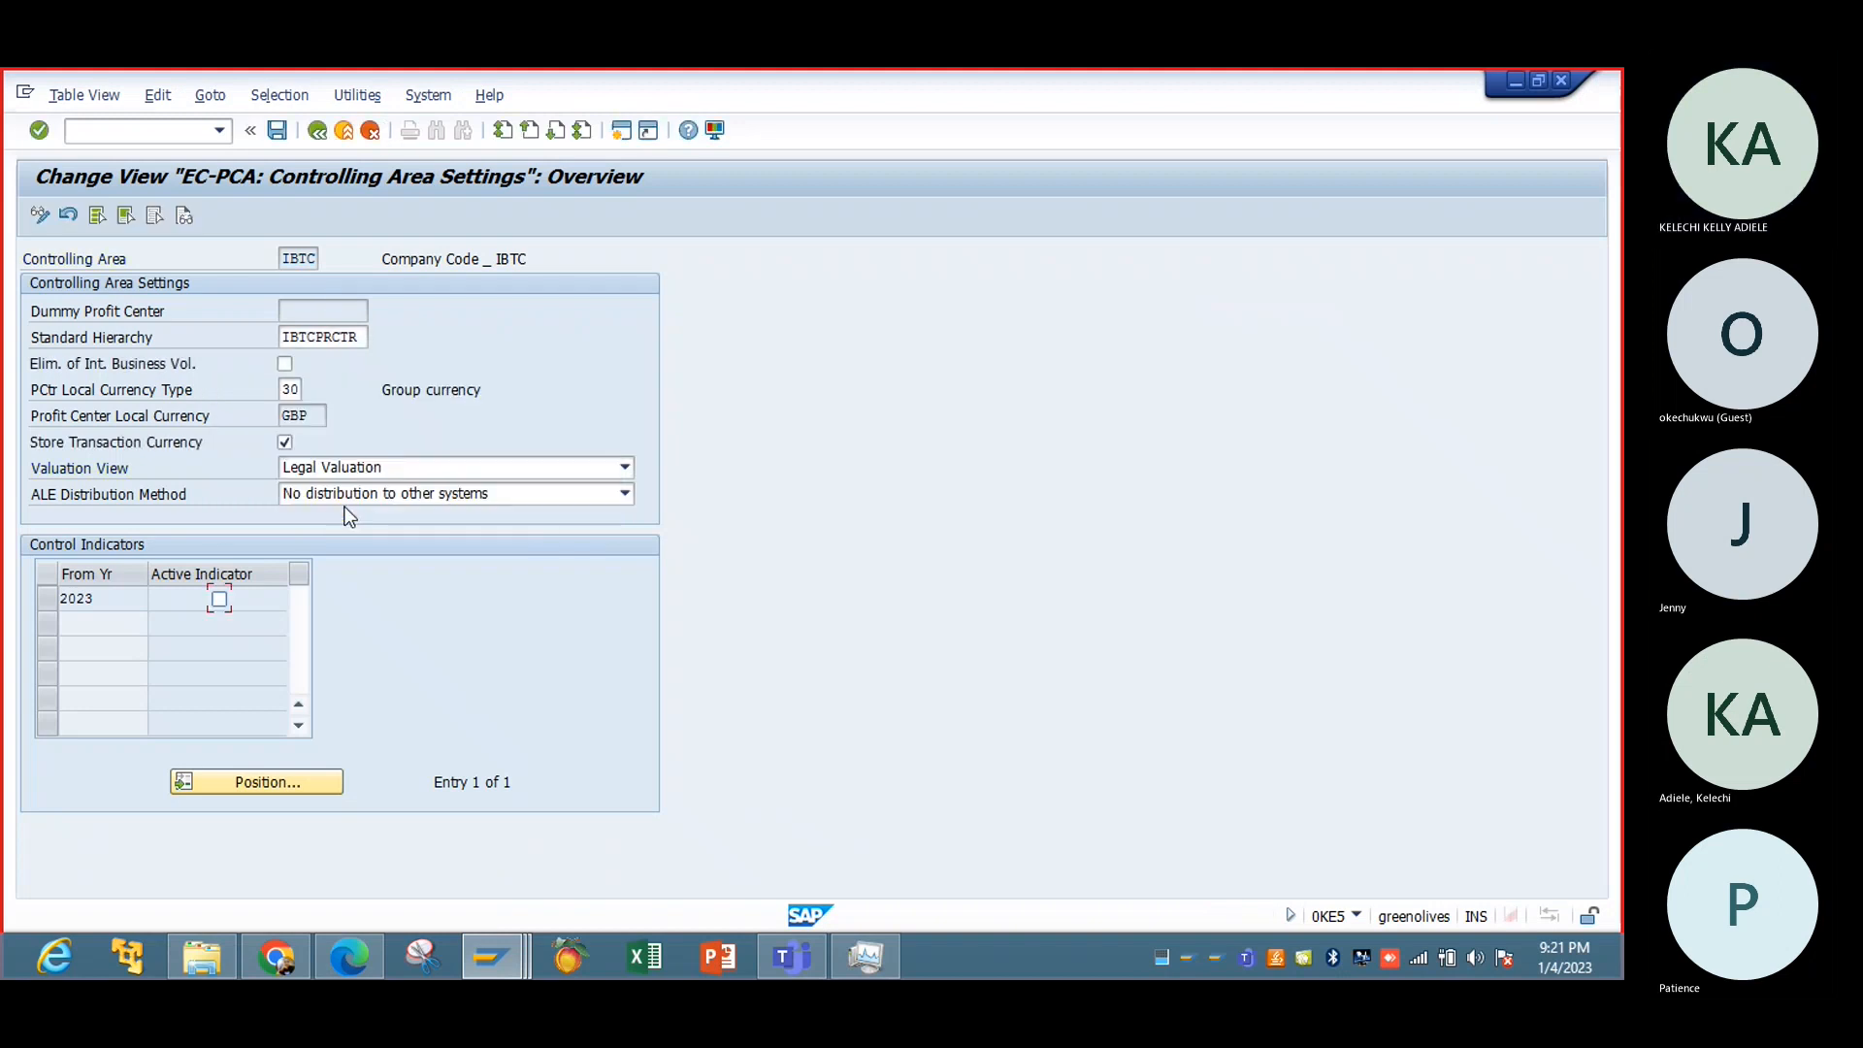
Step: Set the profit center local currency type to 20 (Controlling area currency), and cancel editing of the rejected entry
click(300, 389)
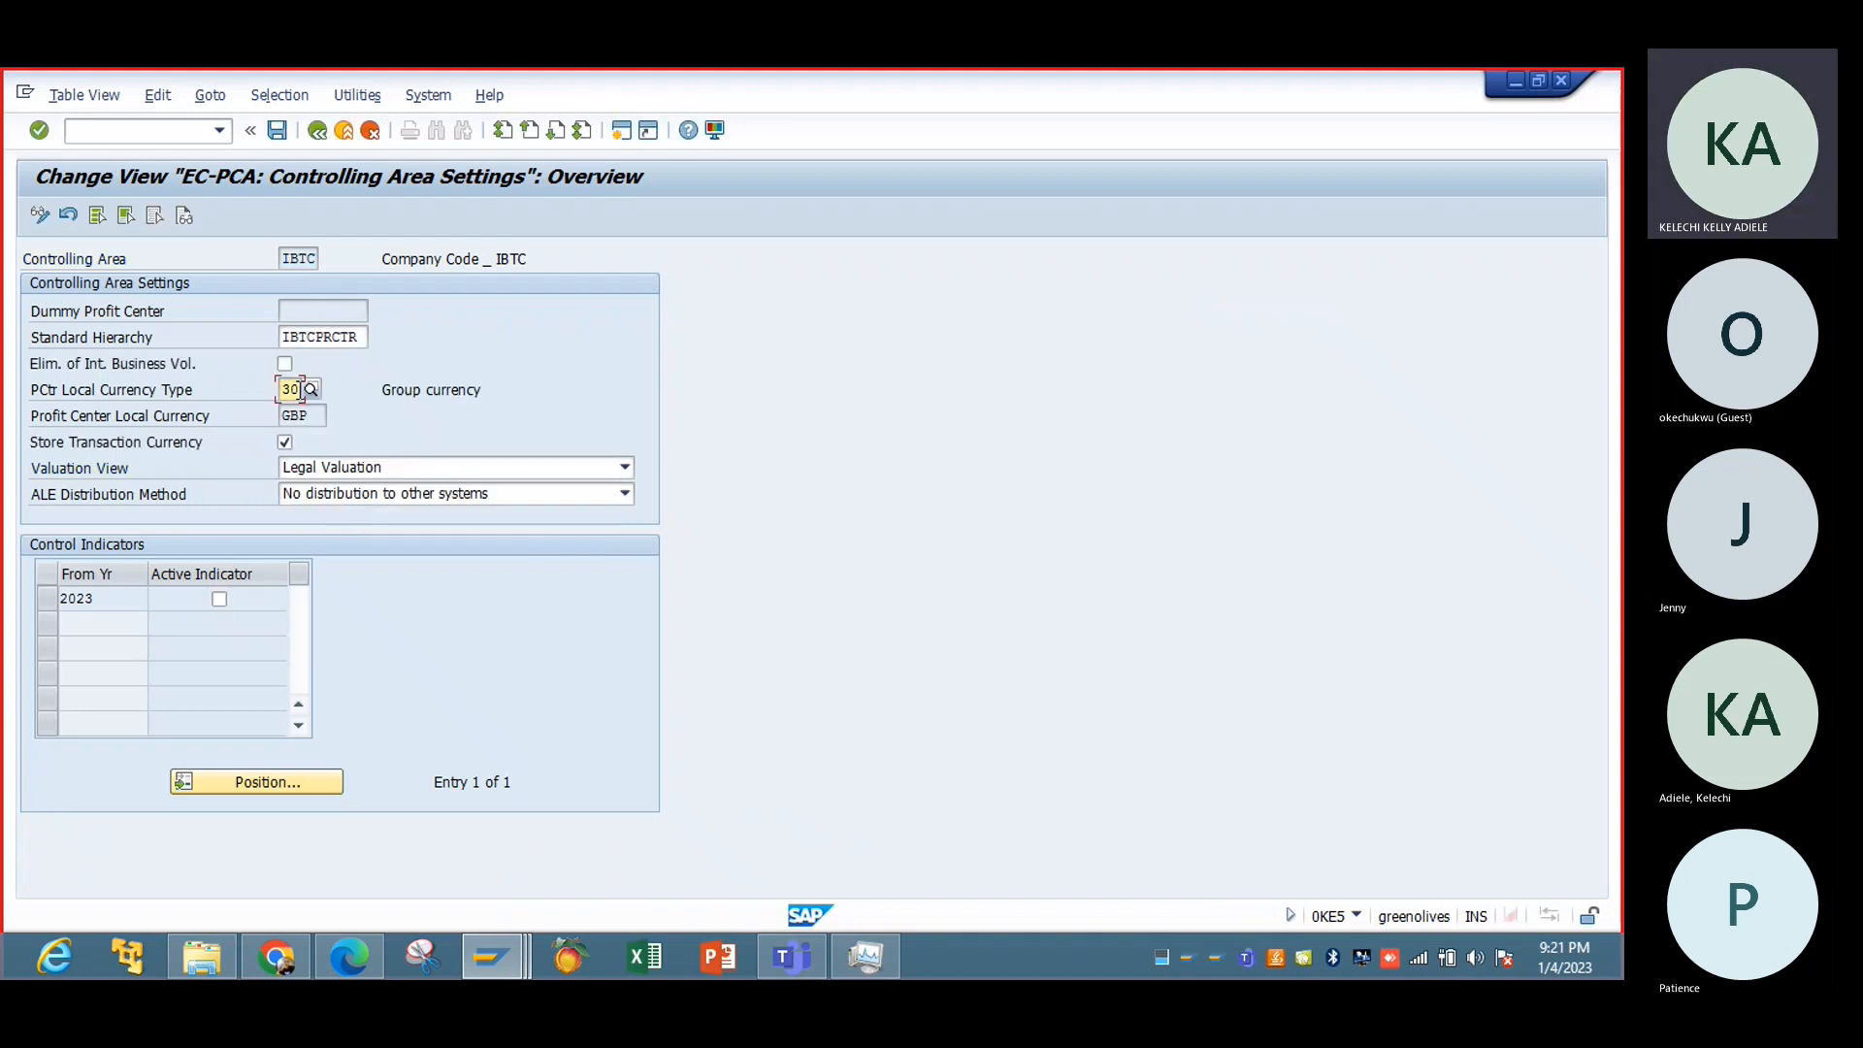
click(309, 390)
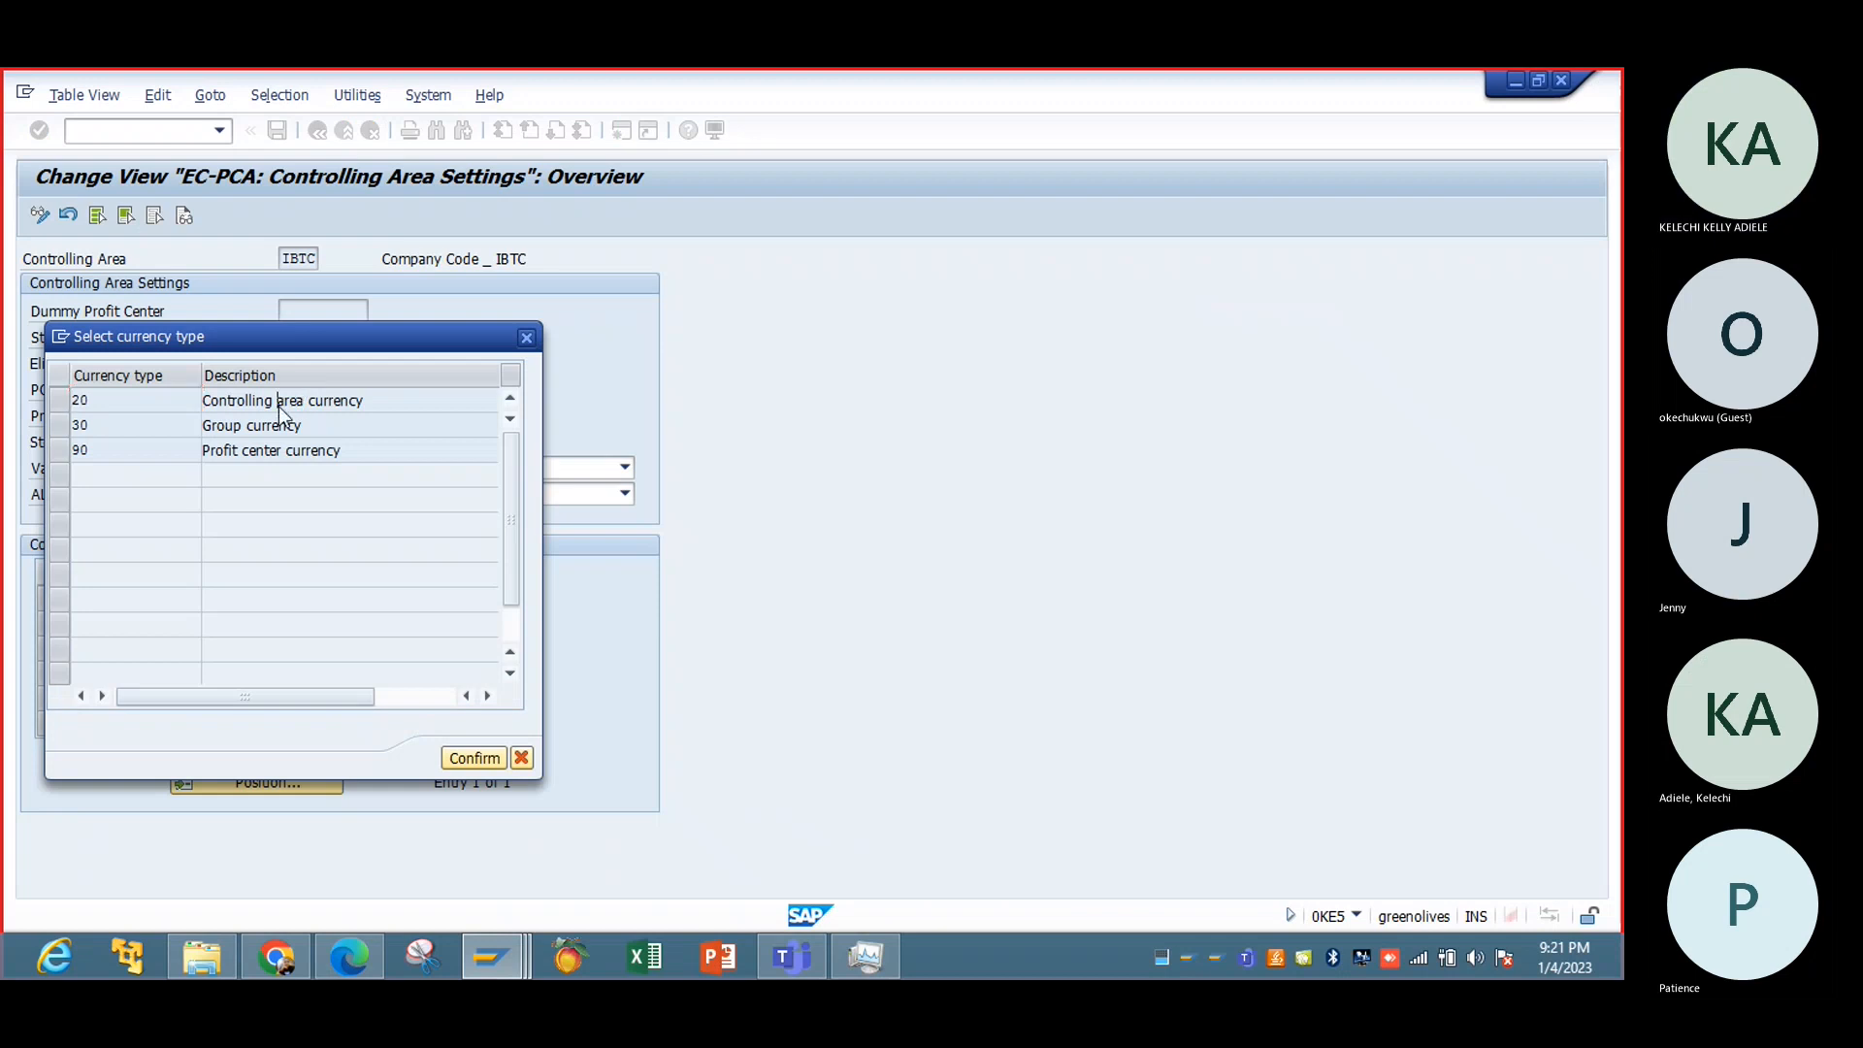
click(279, 405)
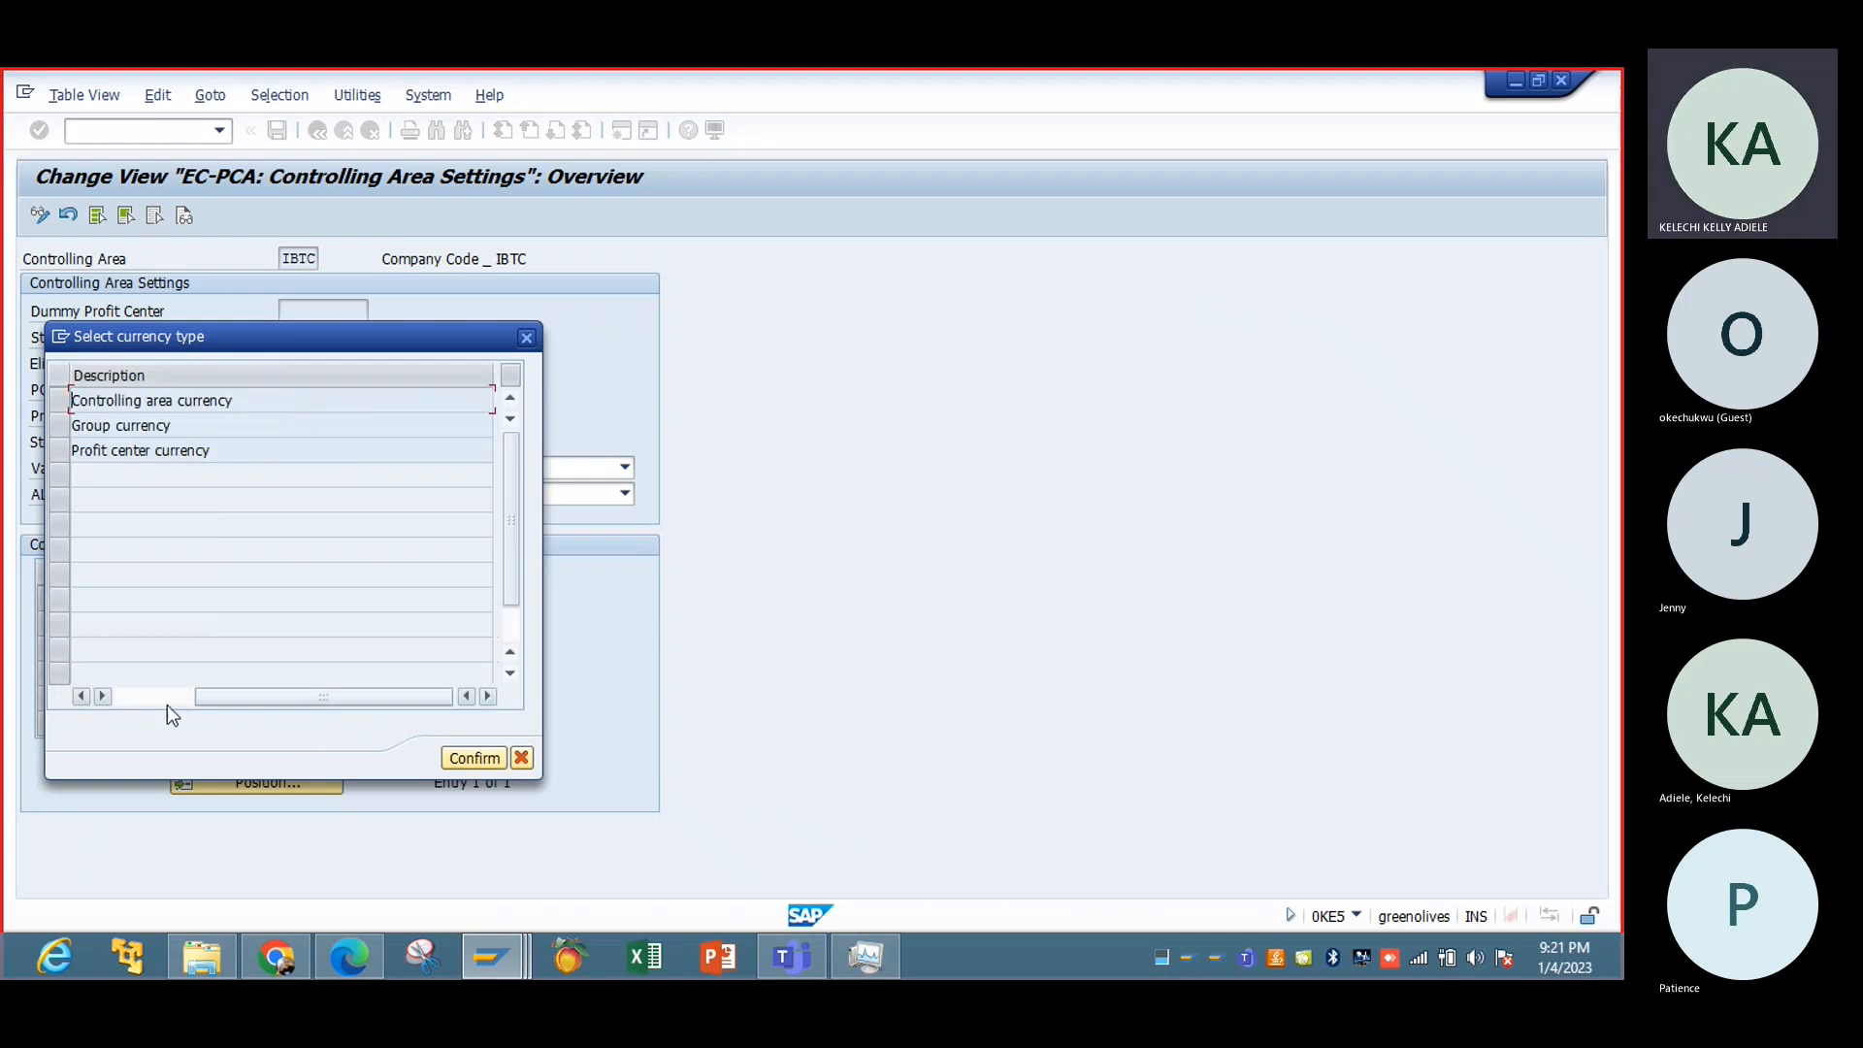
click(80, 697)
click(525, 336)
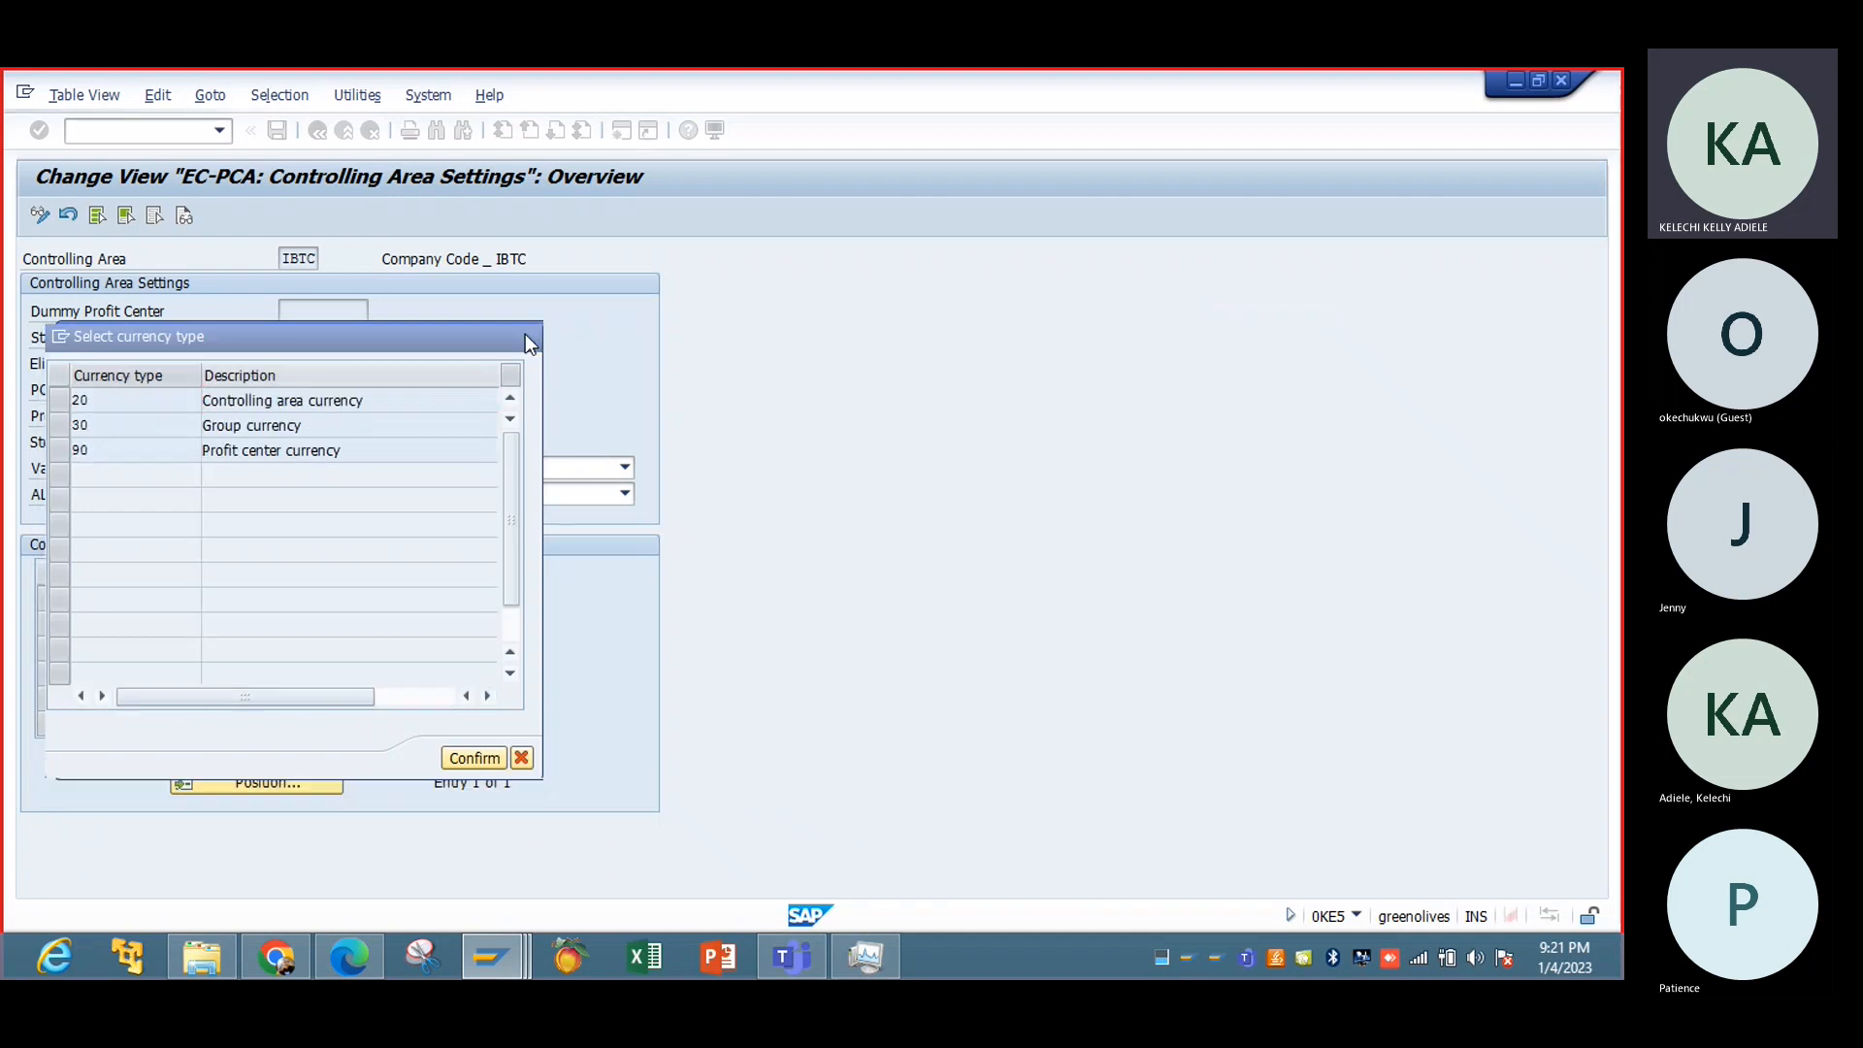
text(20)
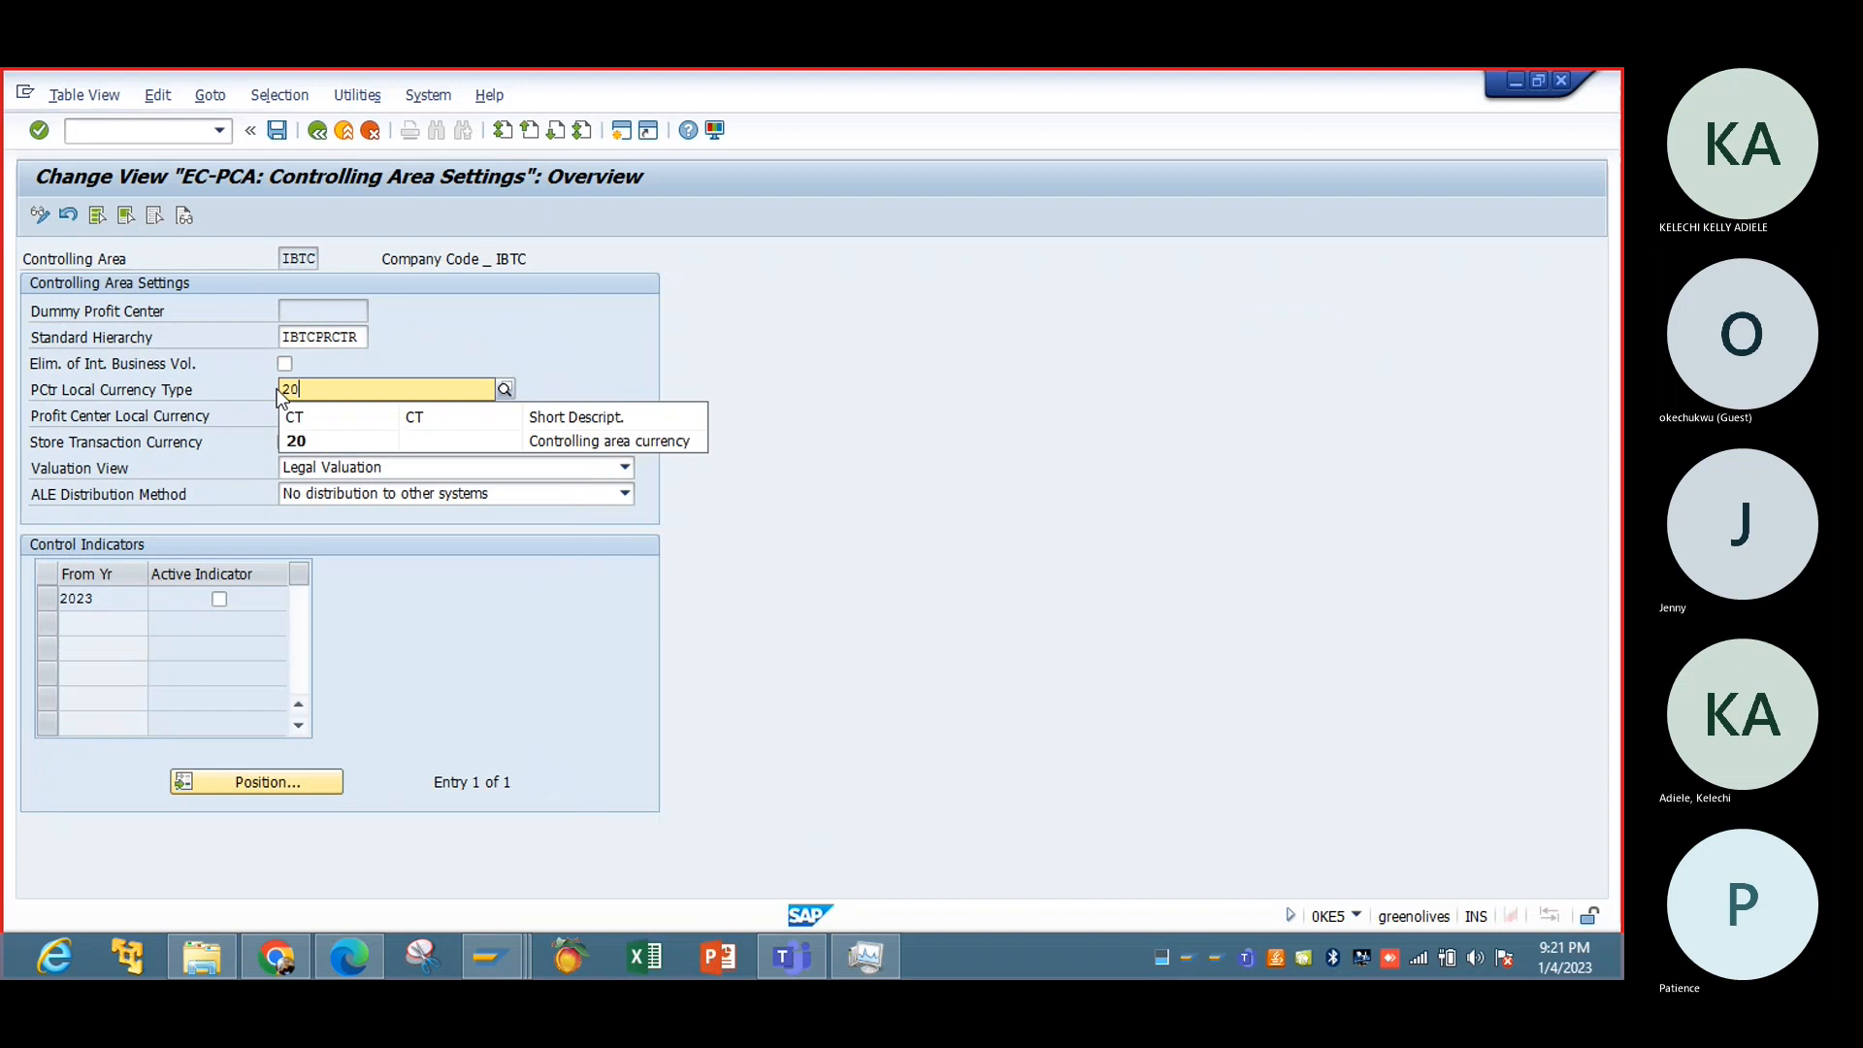
key(Return)
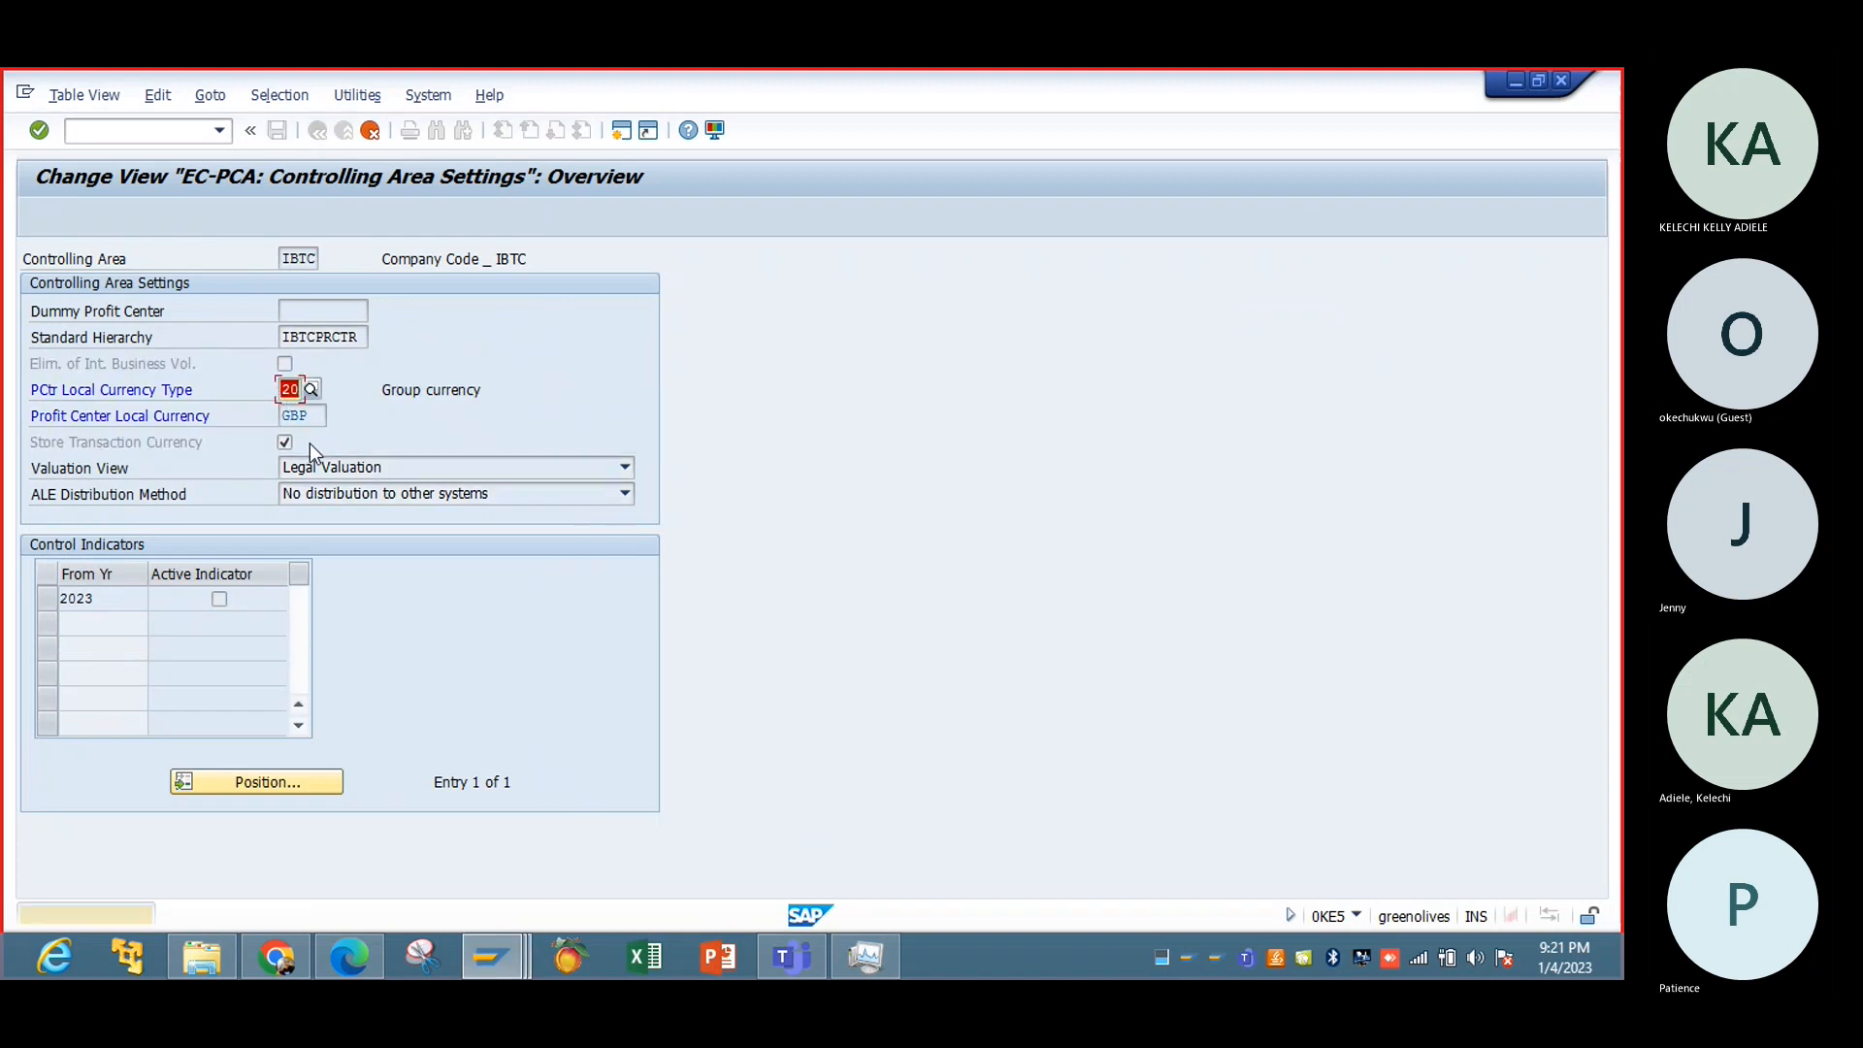
key(Return)
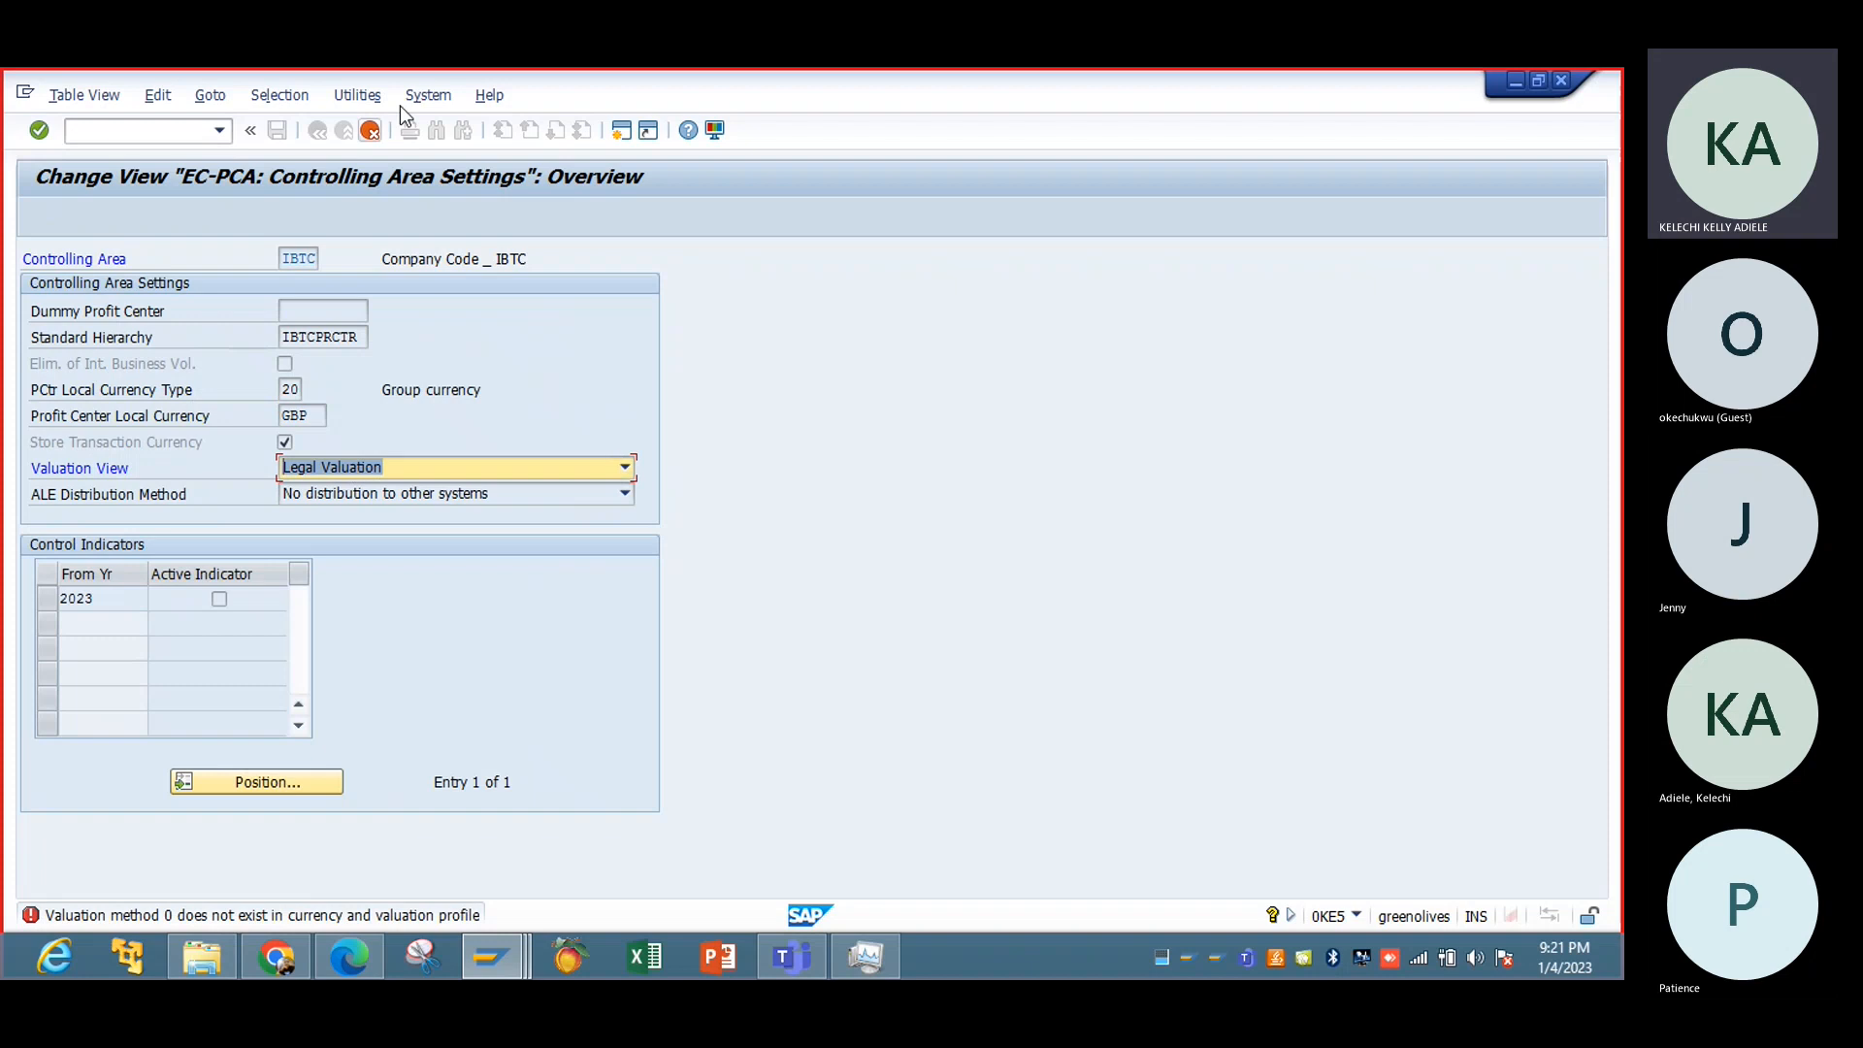
click(370, 130)
click(323, 504)
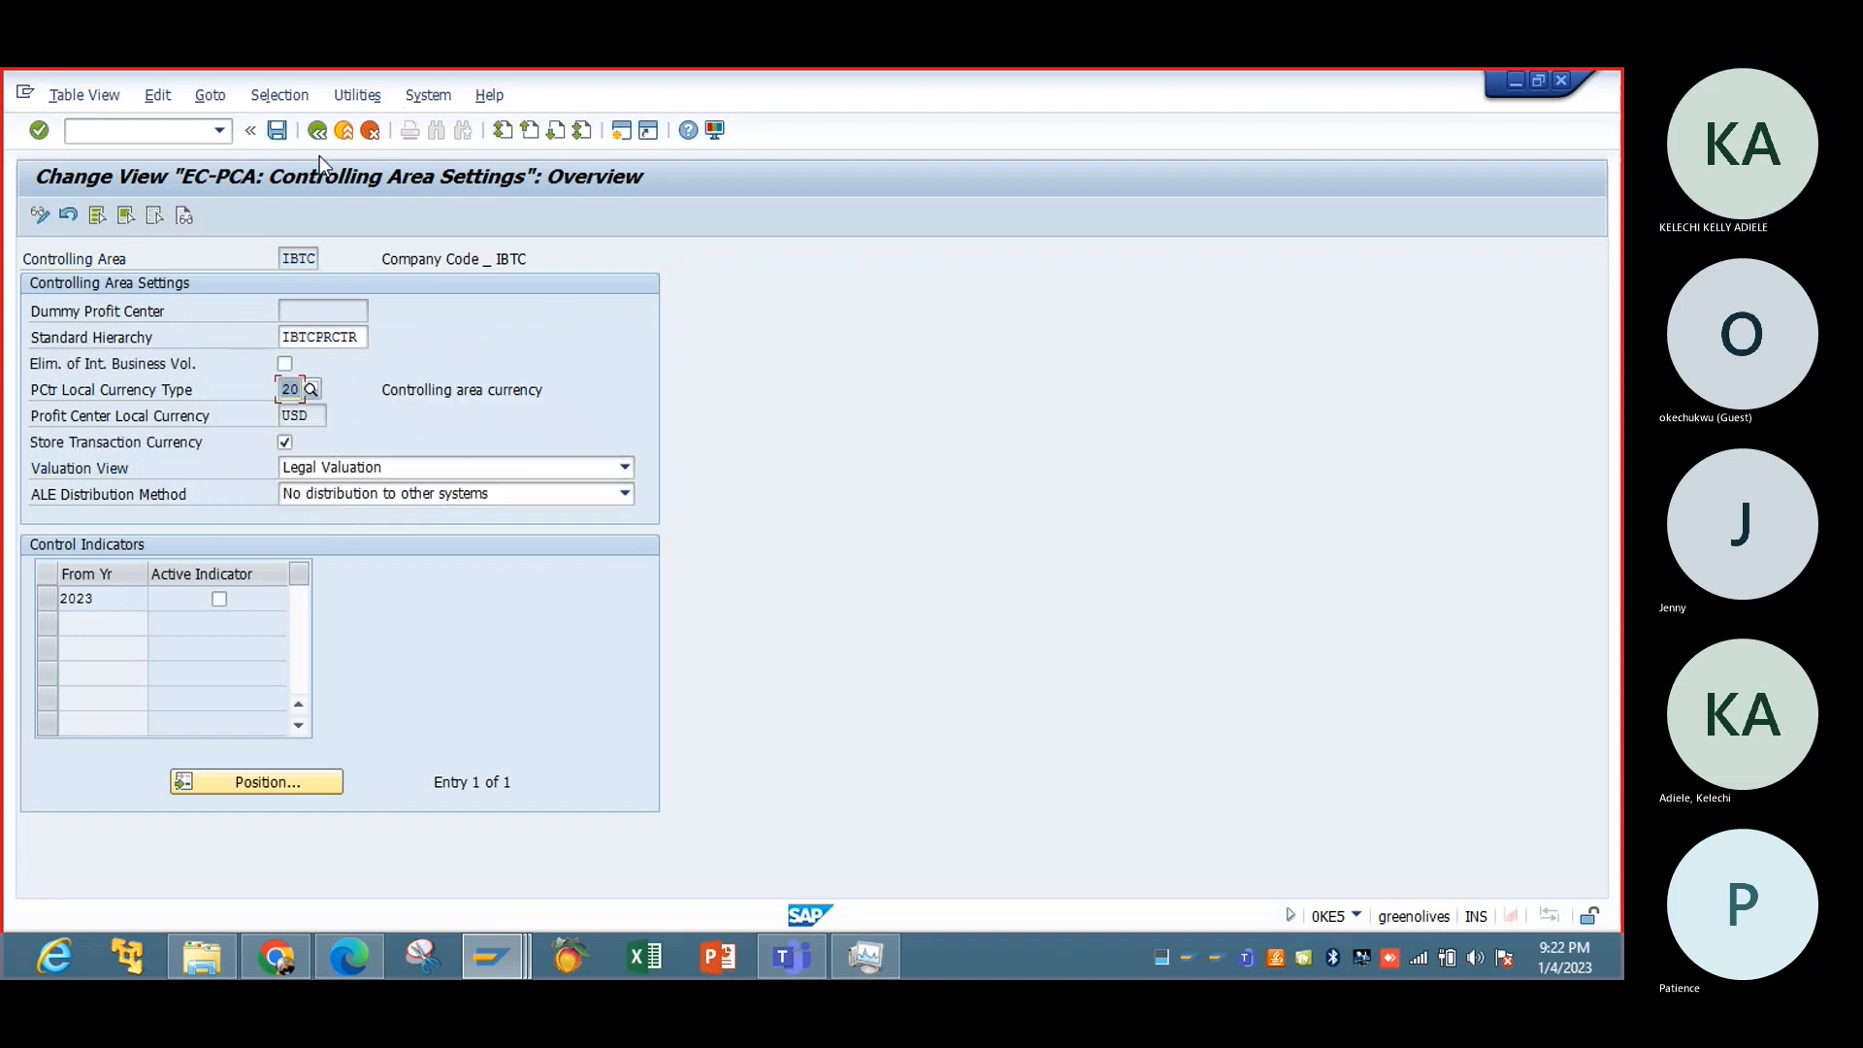
Step: Try a blank valuation view and Profit Center Valuation for controlling area IBTC
click(627, 468)
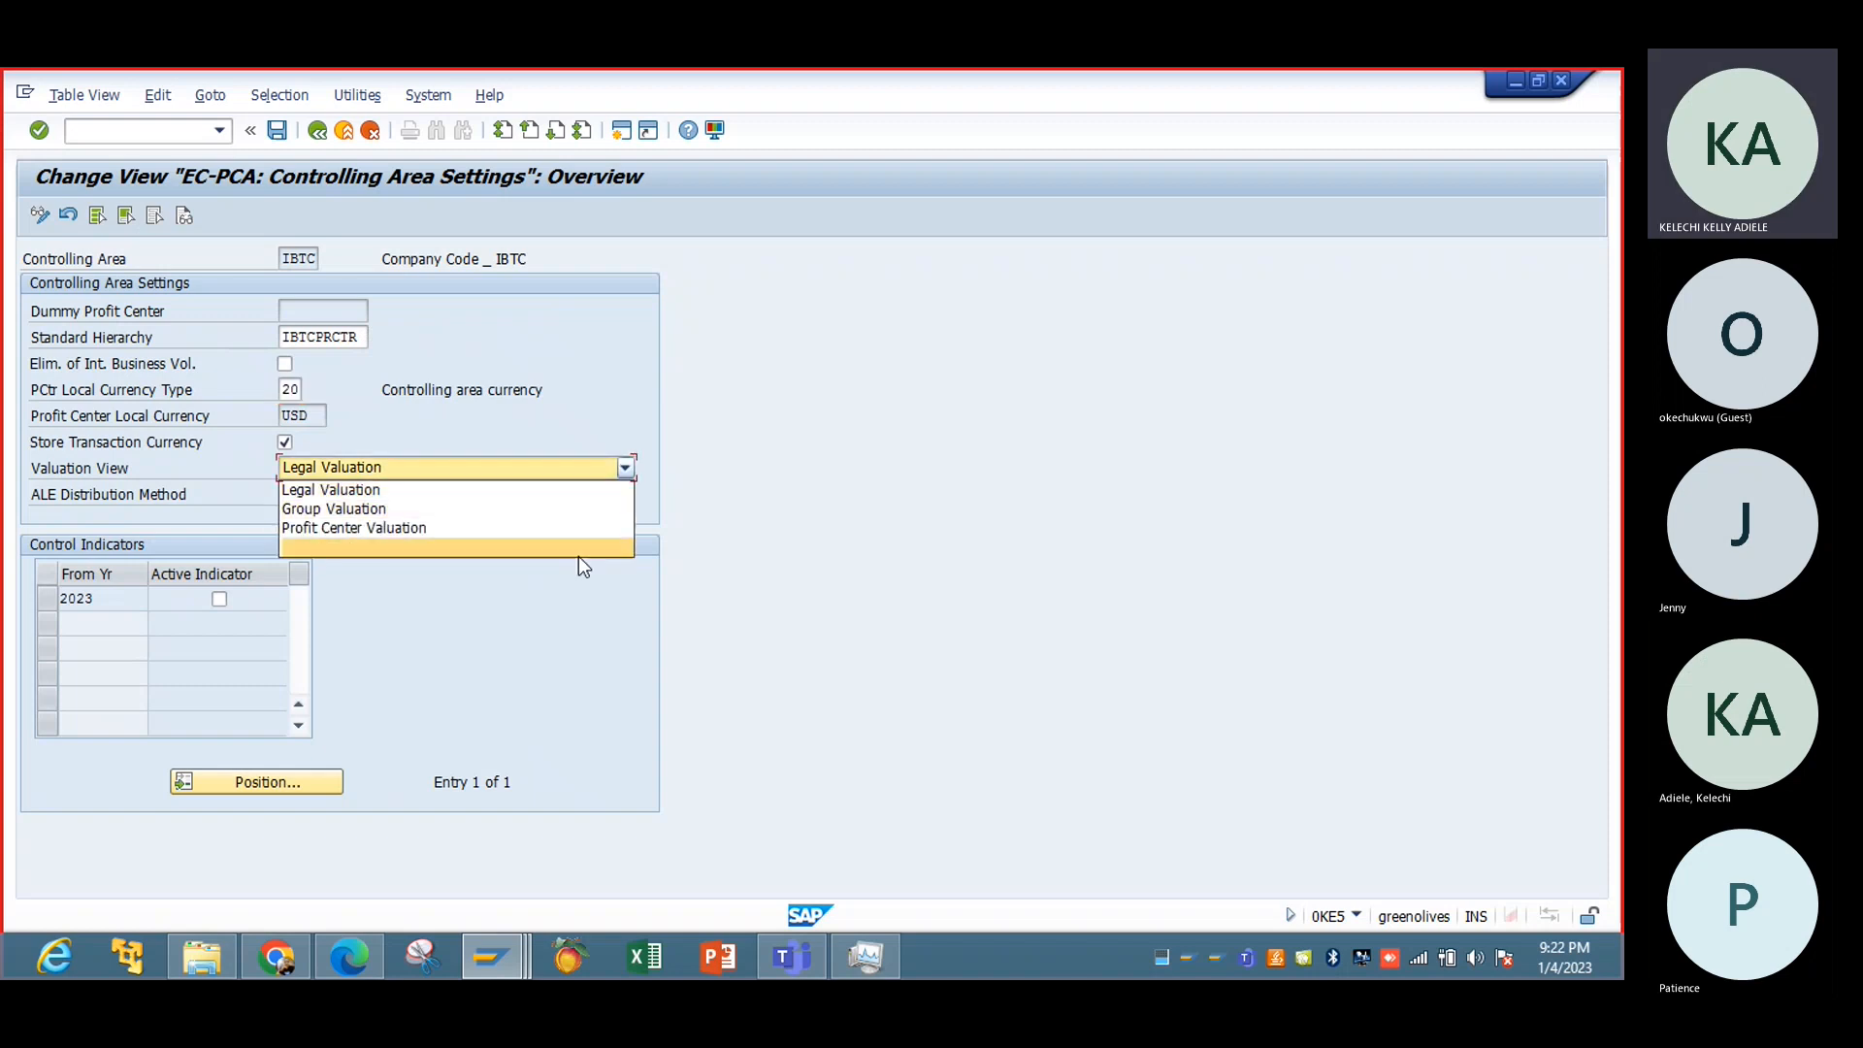
click(578, 556)
click(621, 470)
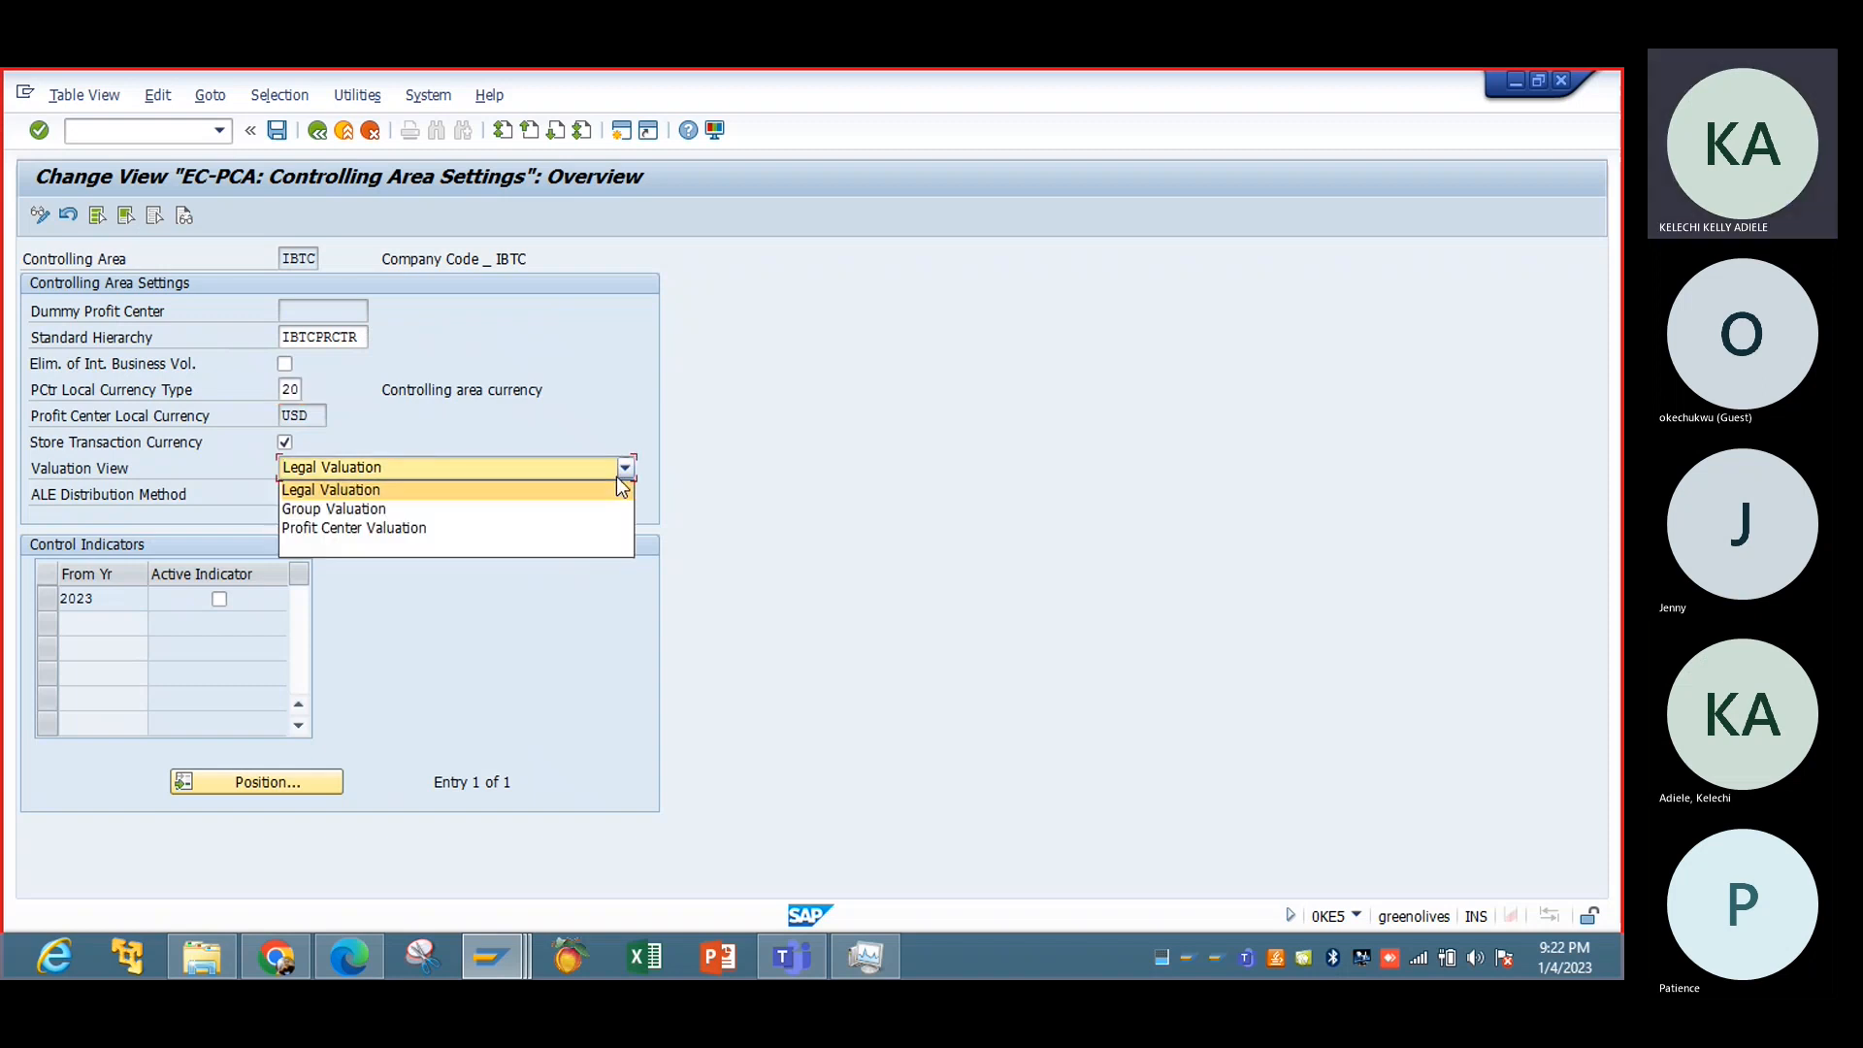
click(540, 553)
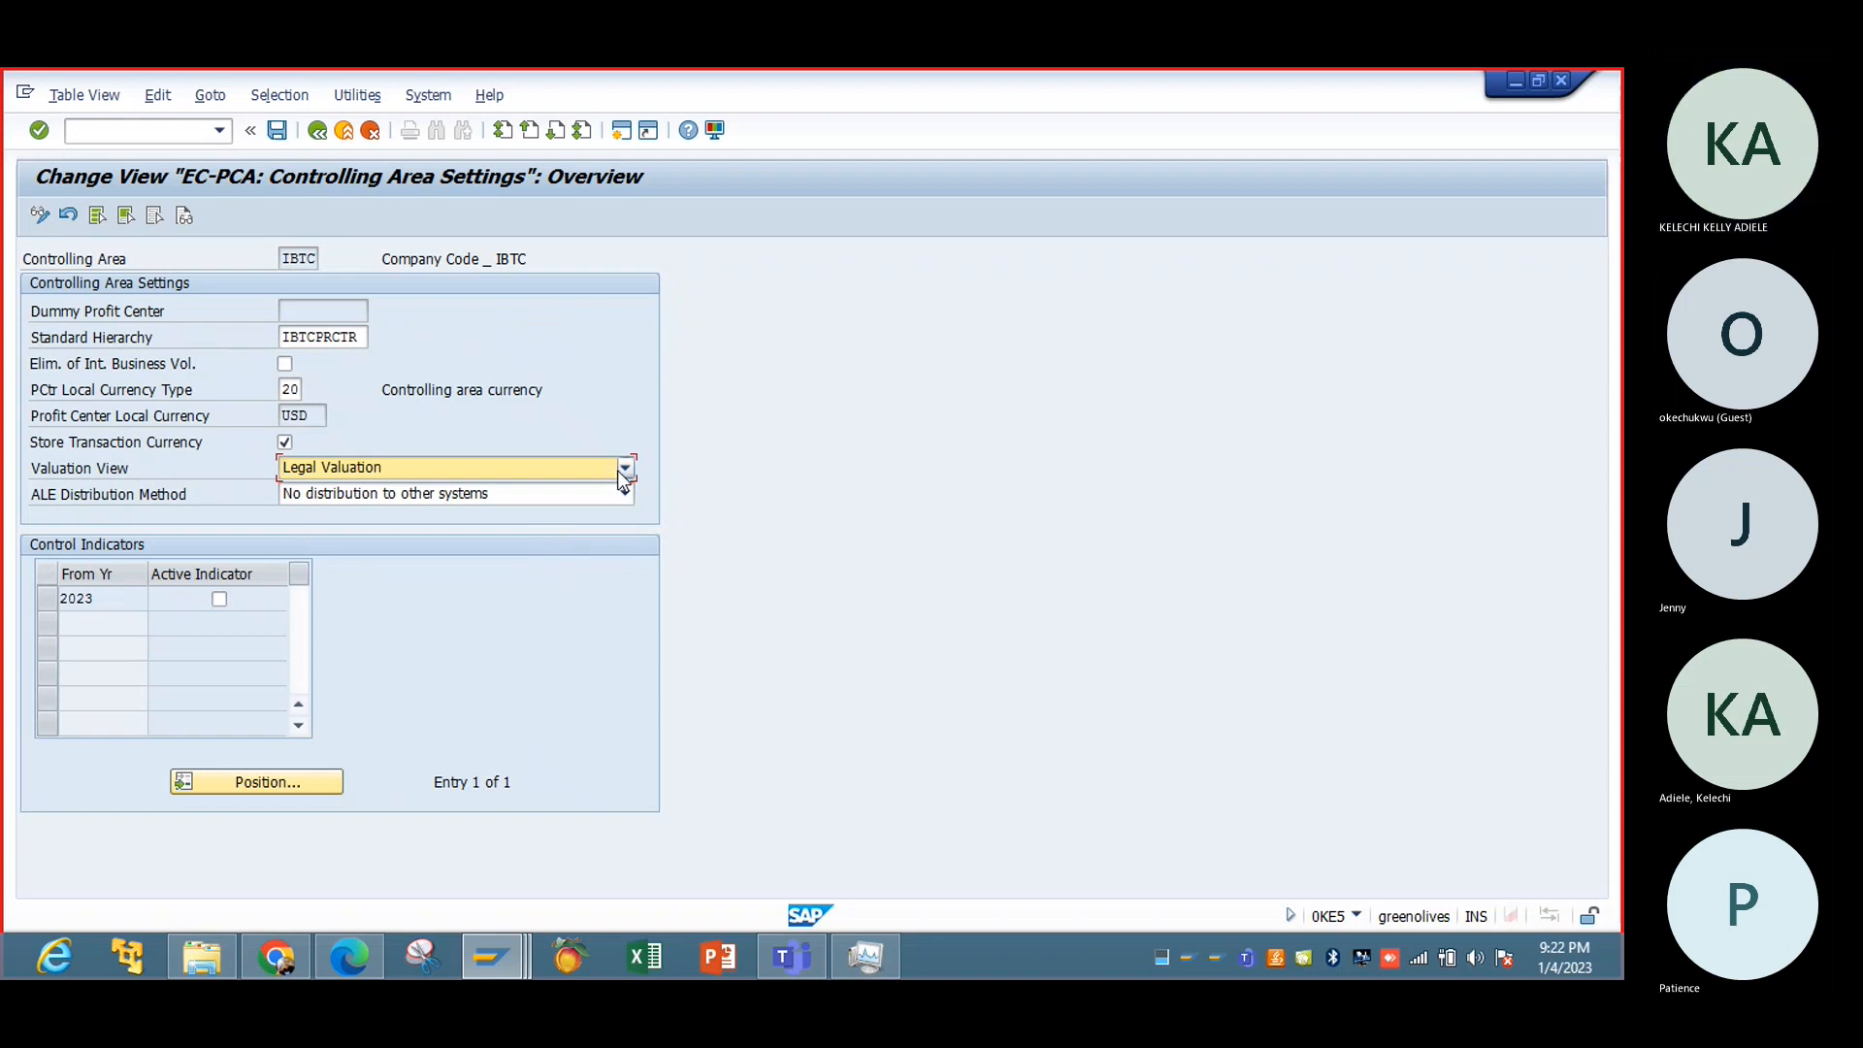
click(619, 472)
click(562, 526)
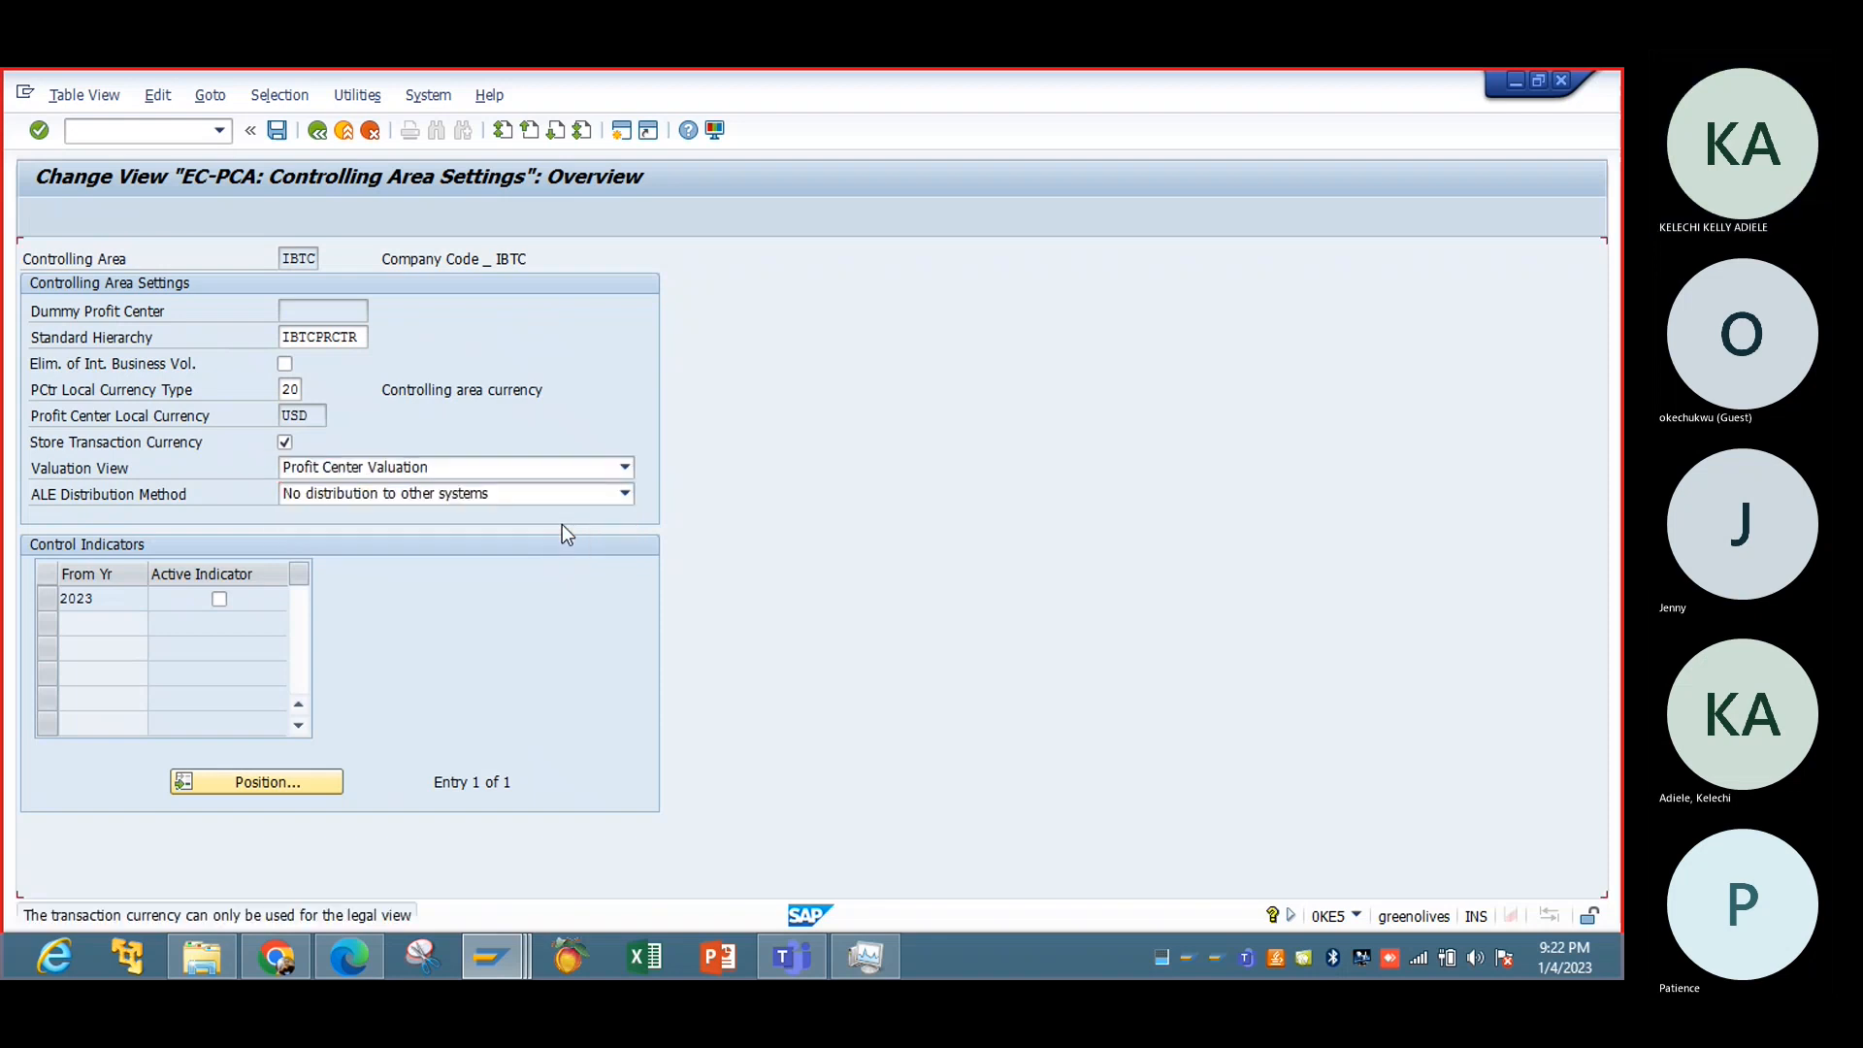
key(Return)
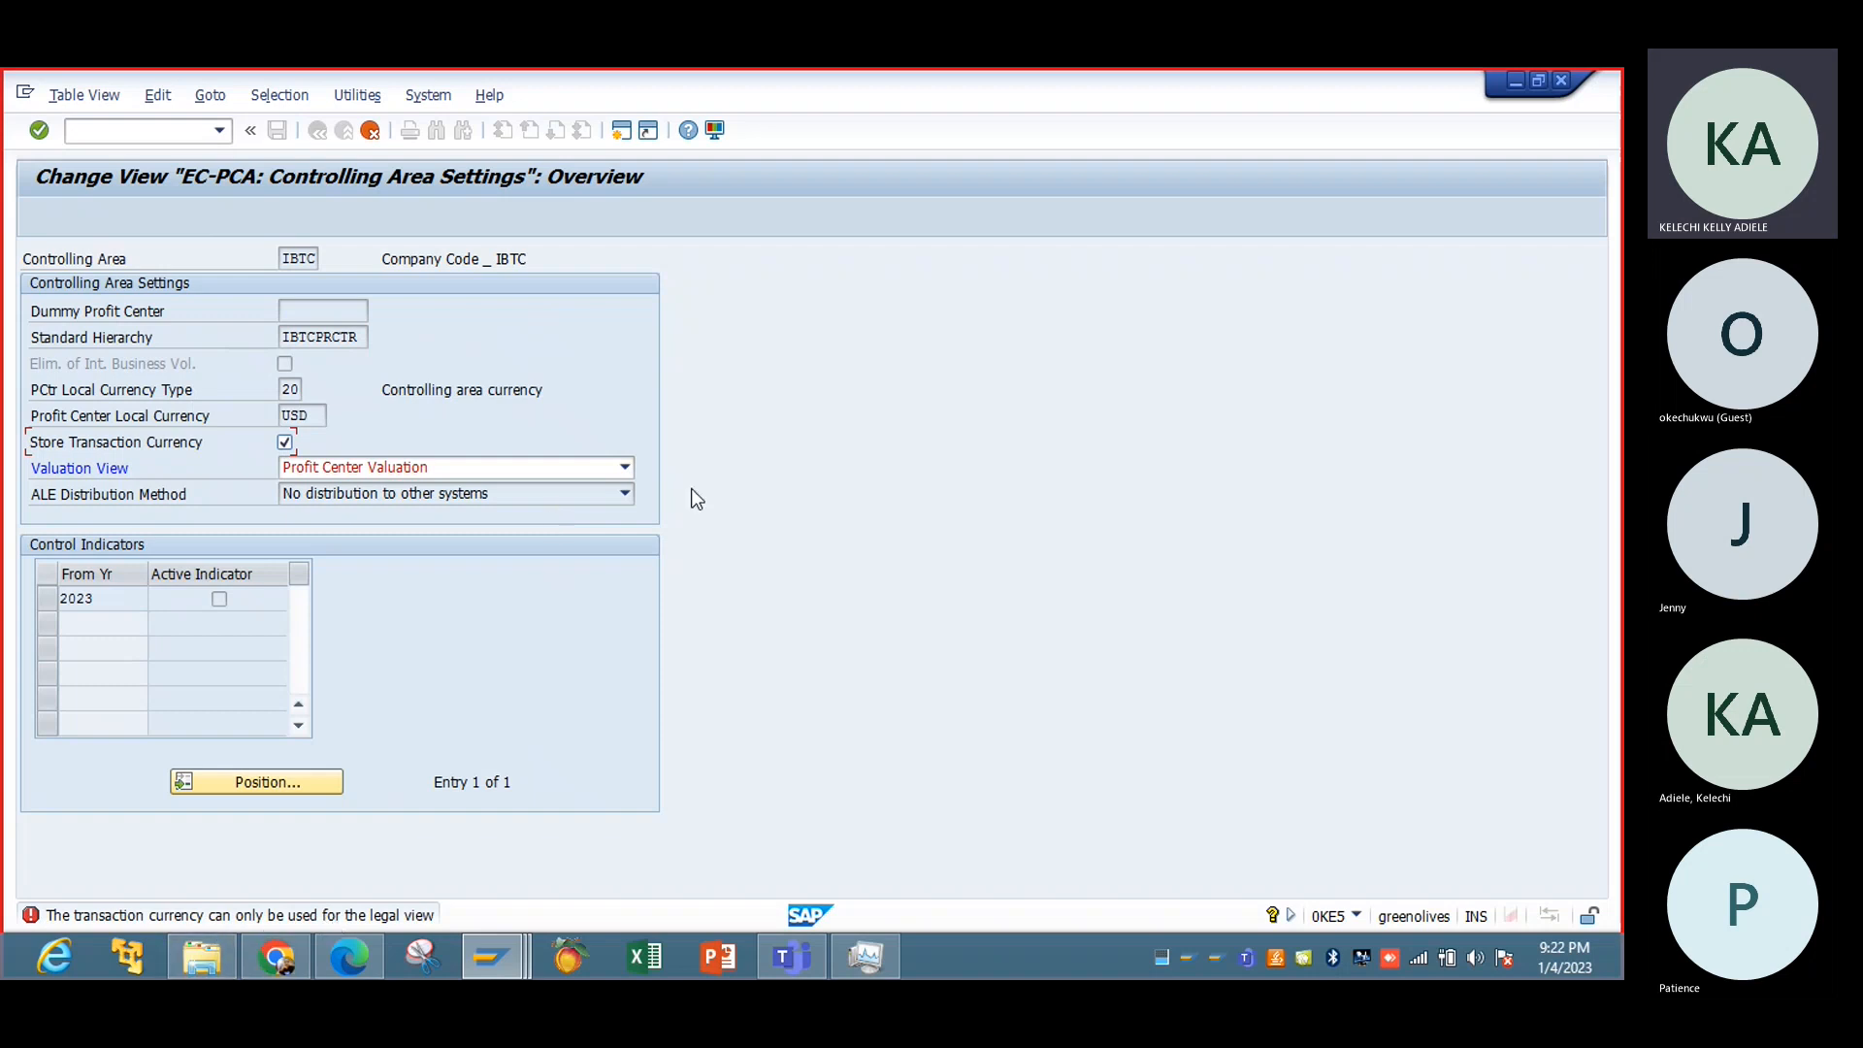
Step: Set the valuation view back to Legal Valuation and discard the pending changes to the controlling area settings
click(626, 467)
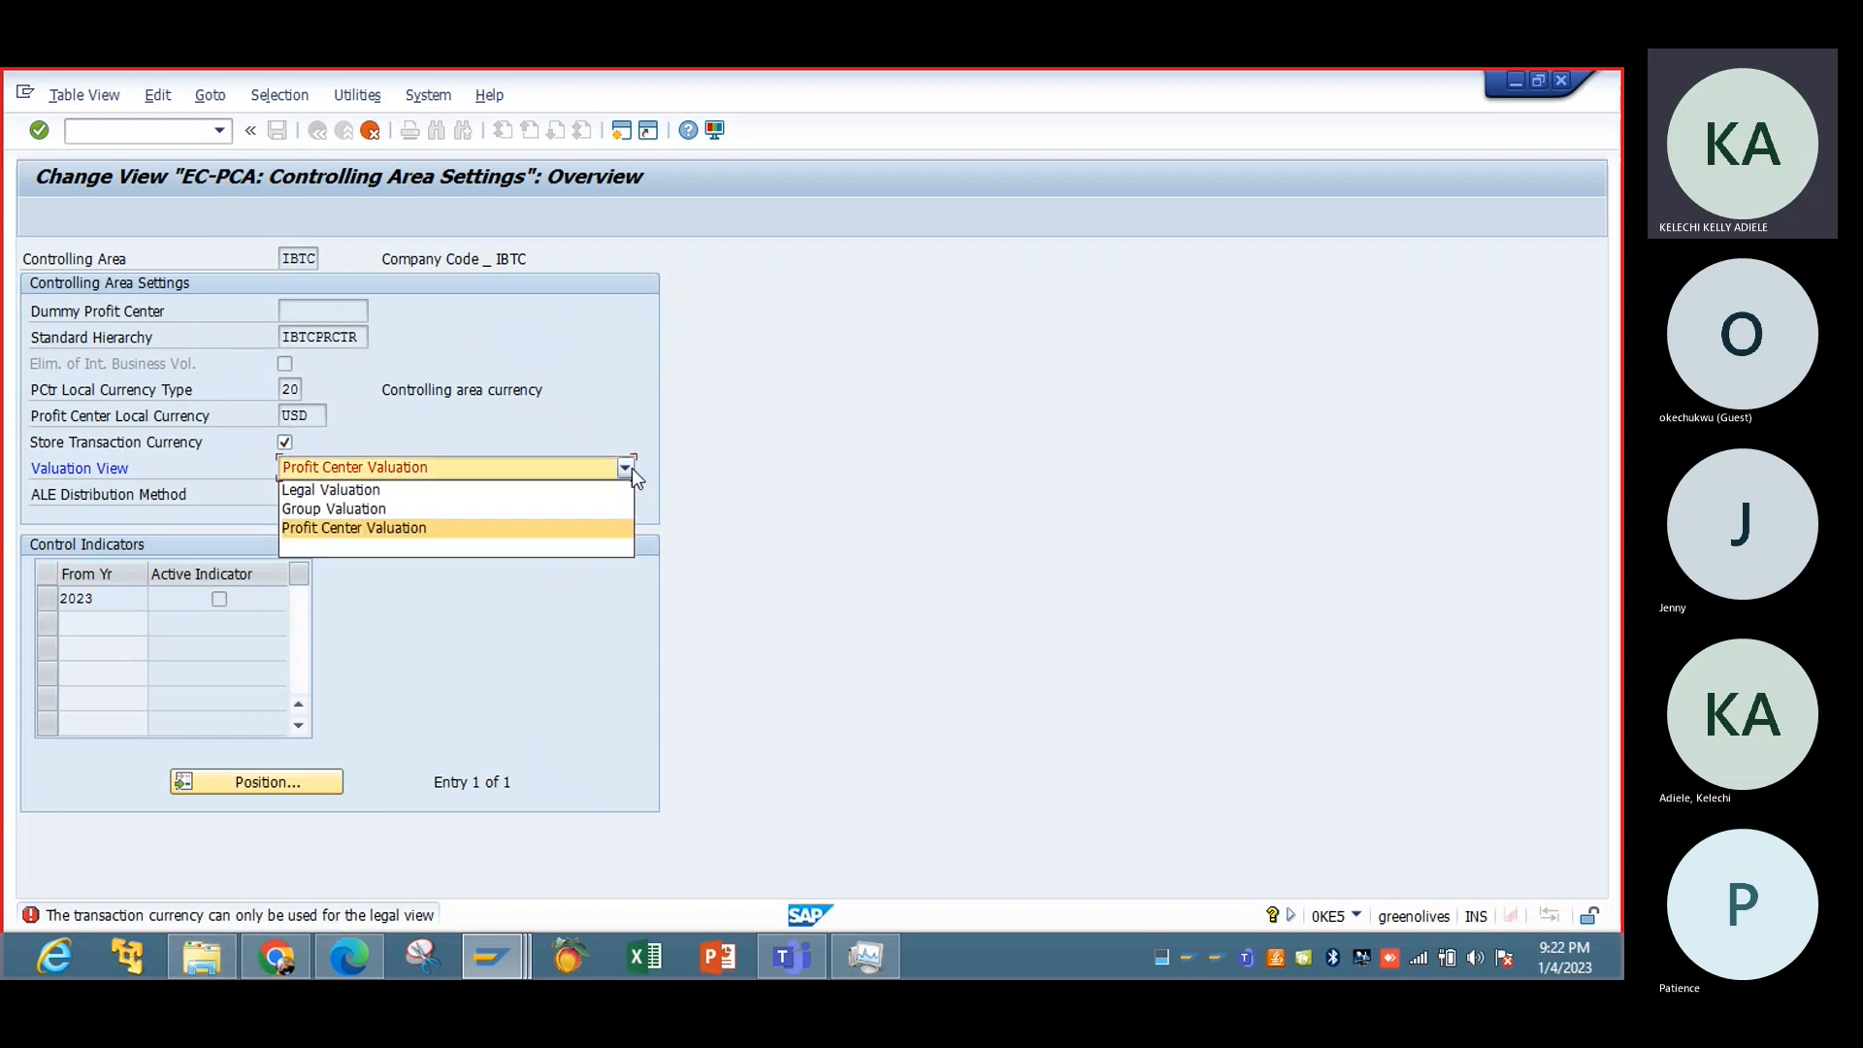
click(568, 489)
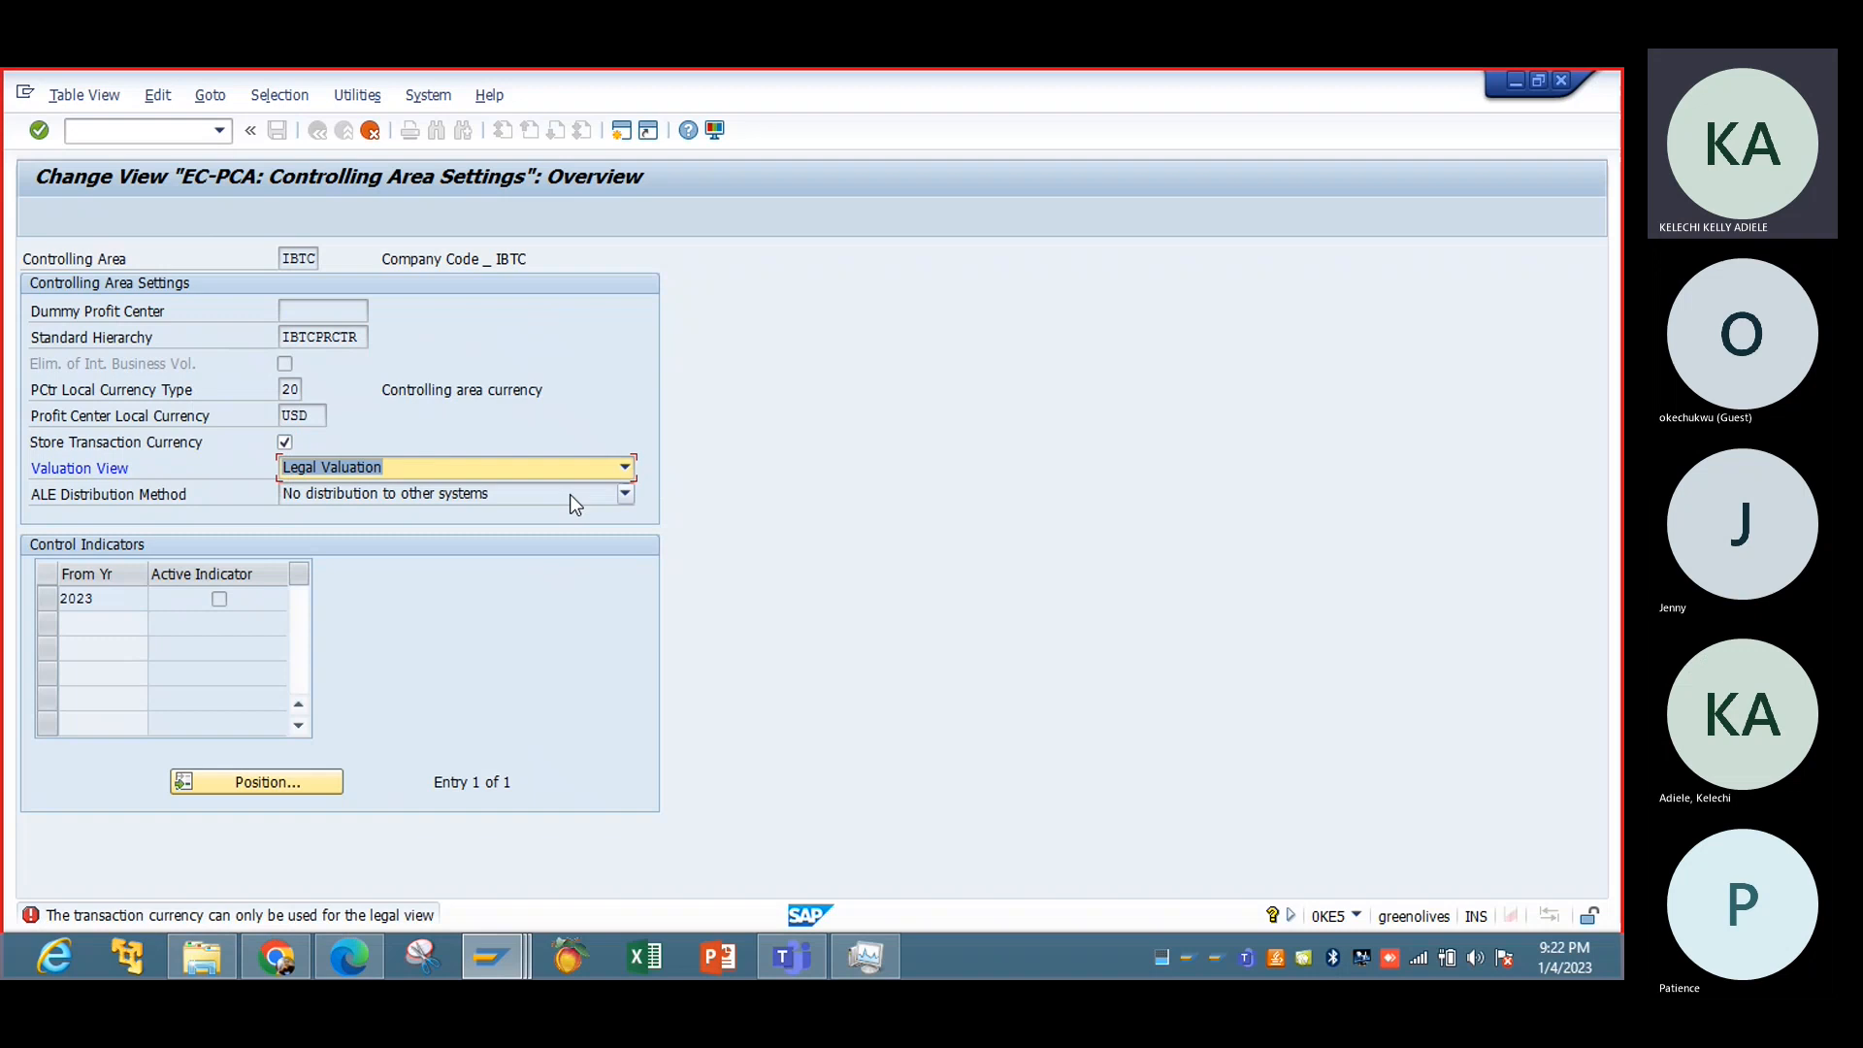
click(370, 130)
click(390, 503)
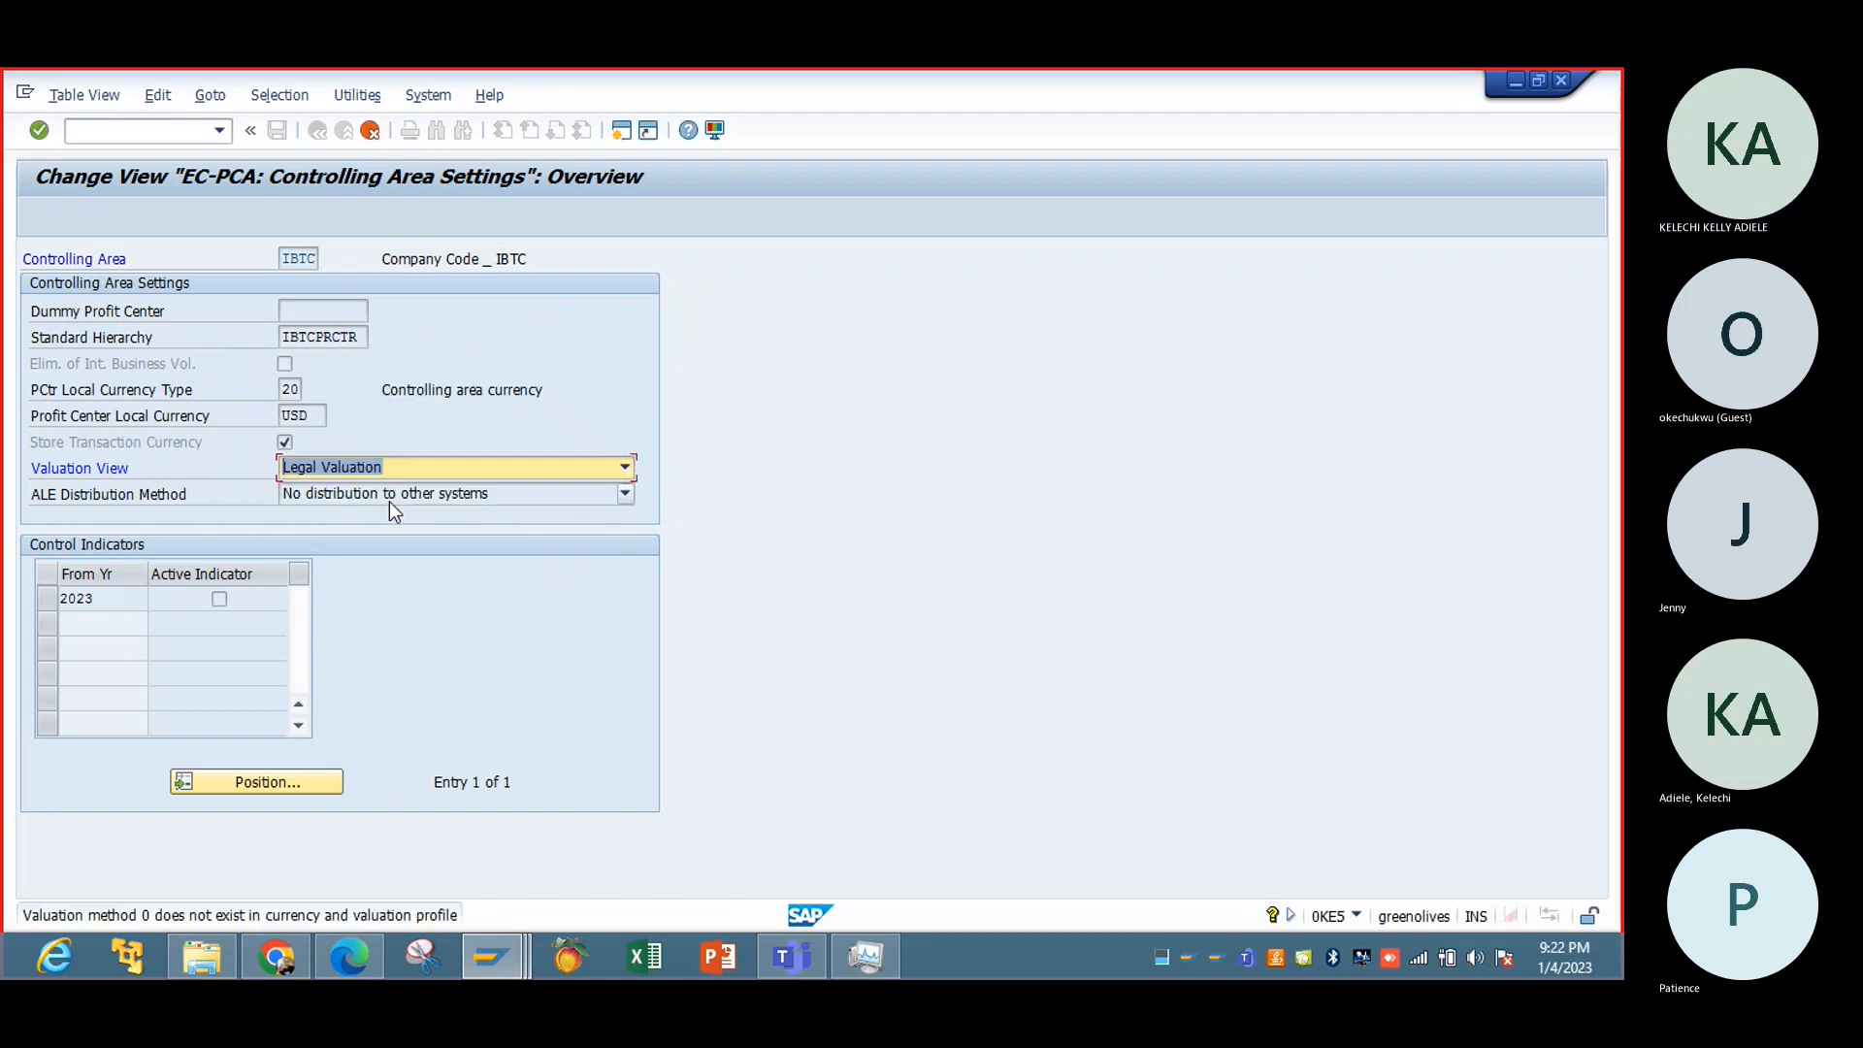
click(369, 130)
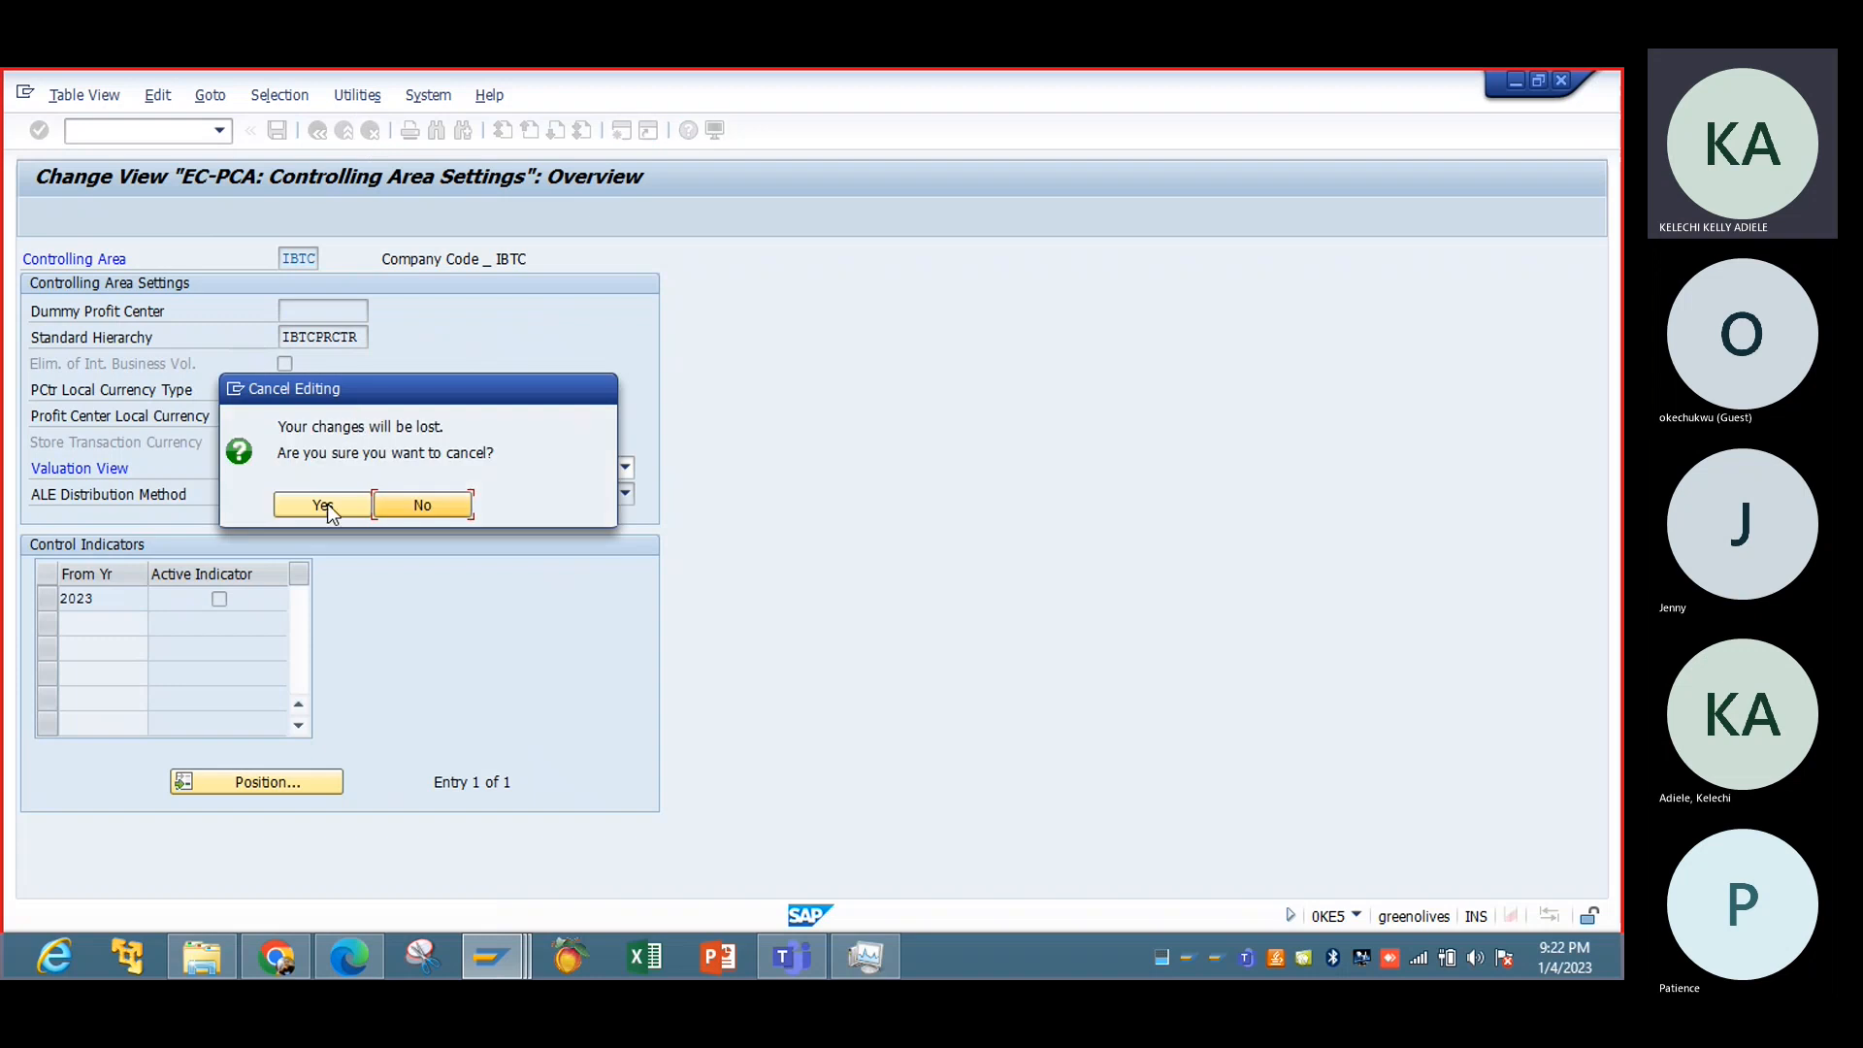
click(324, 514)
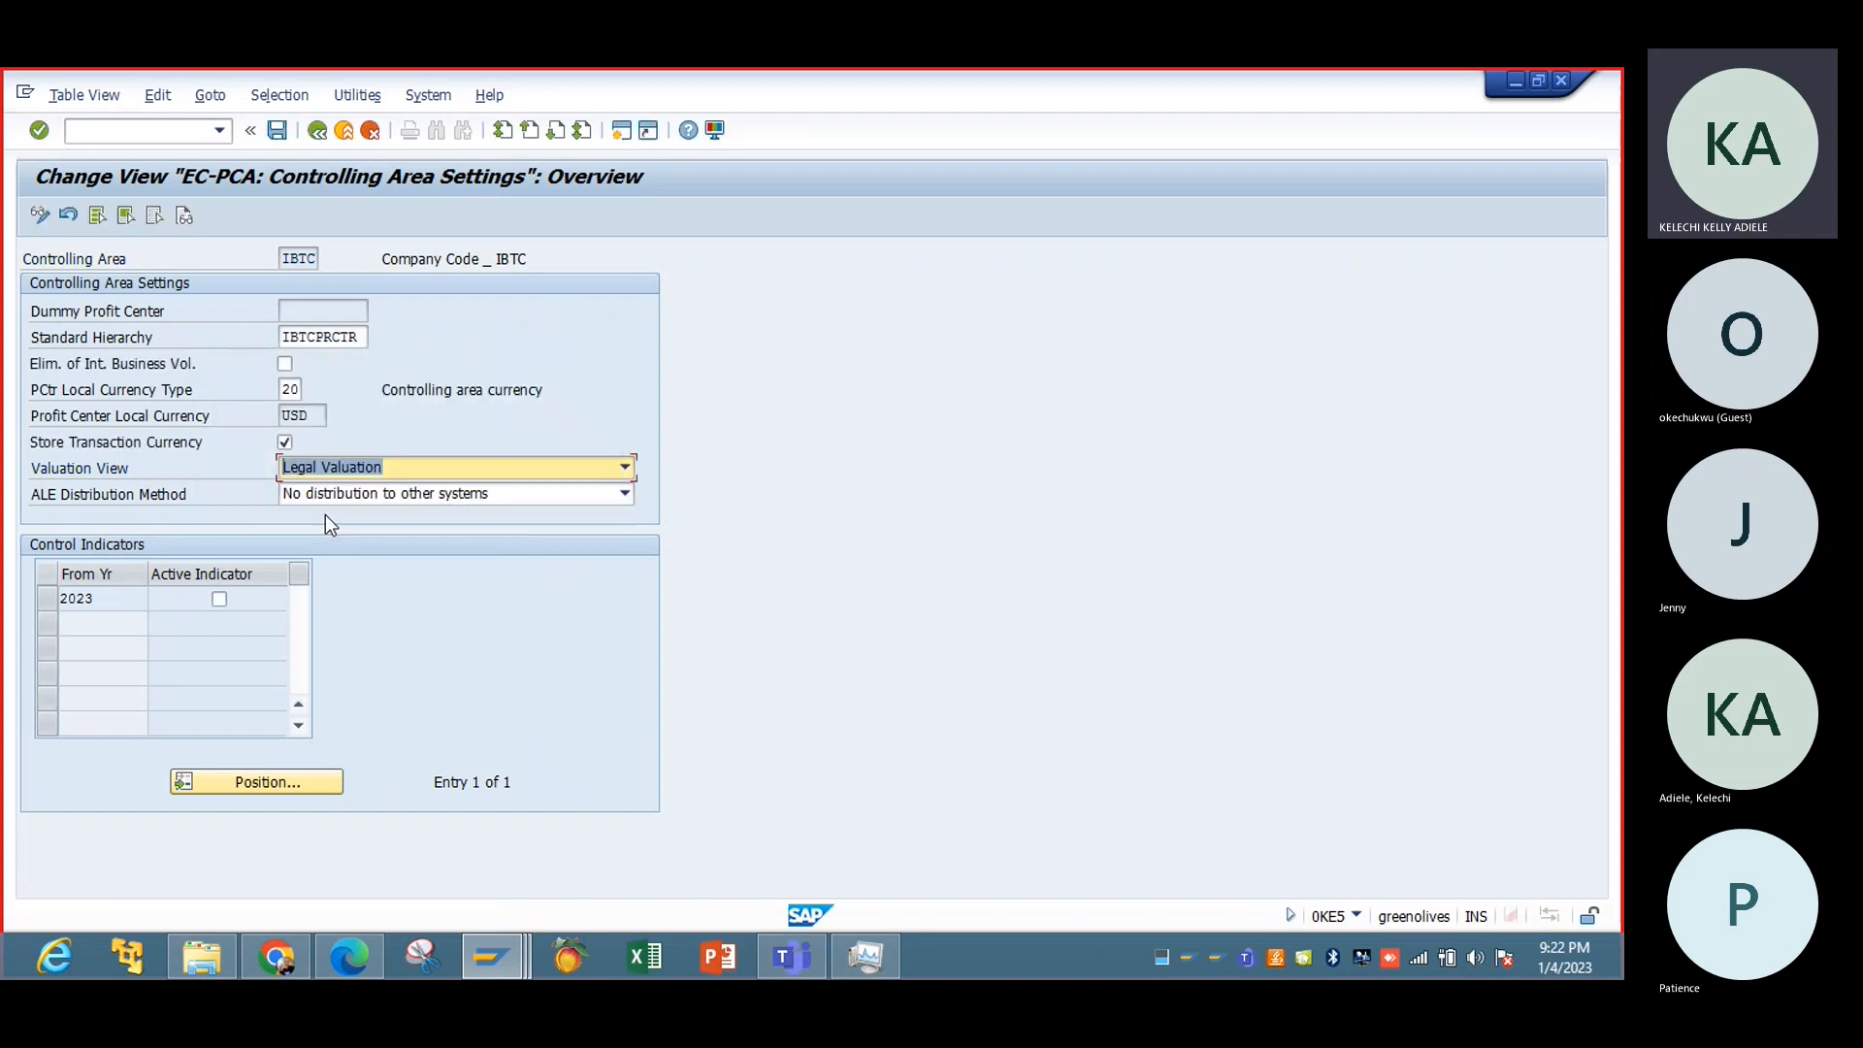
Step: Try to activate profit center accounting from 2023 with the active indicator, and discard the change
click(217, 599)
click(102, 599)
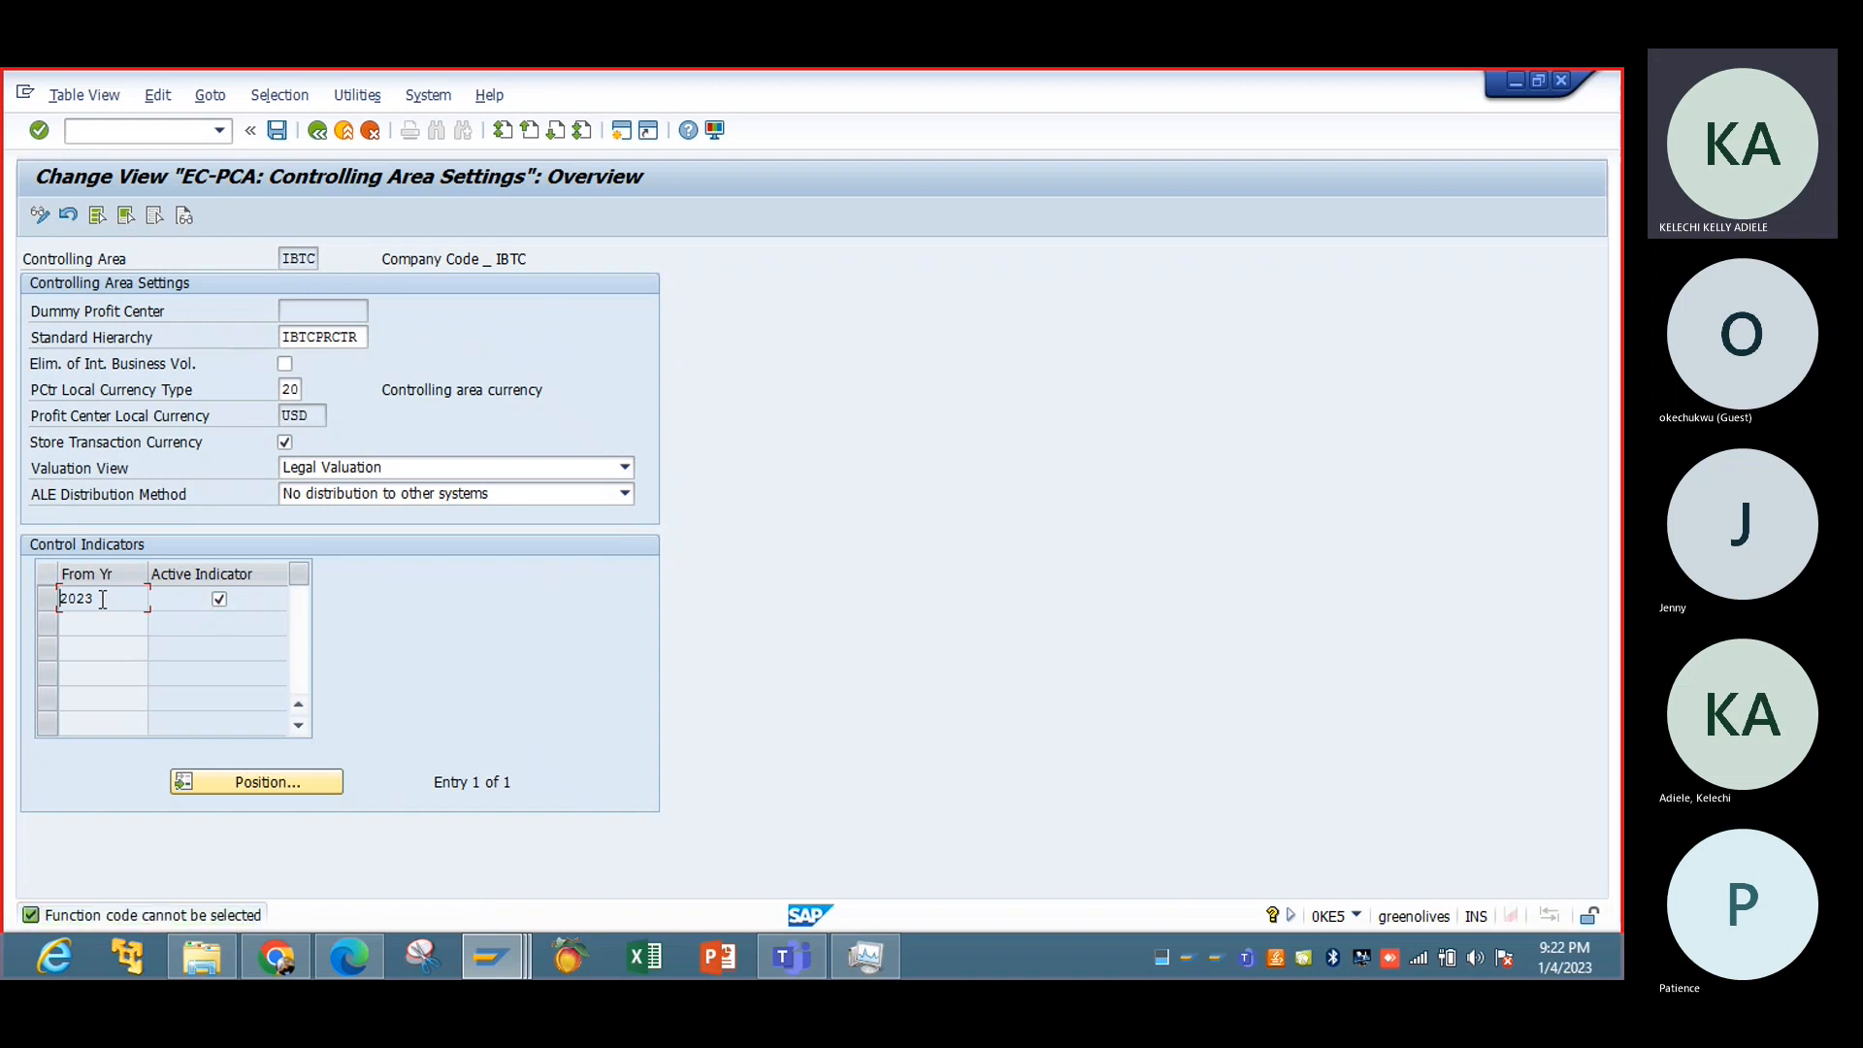
key(Return)
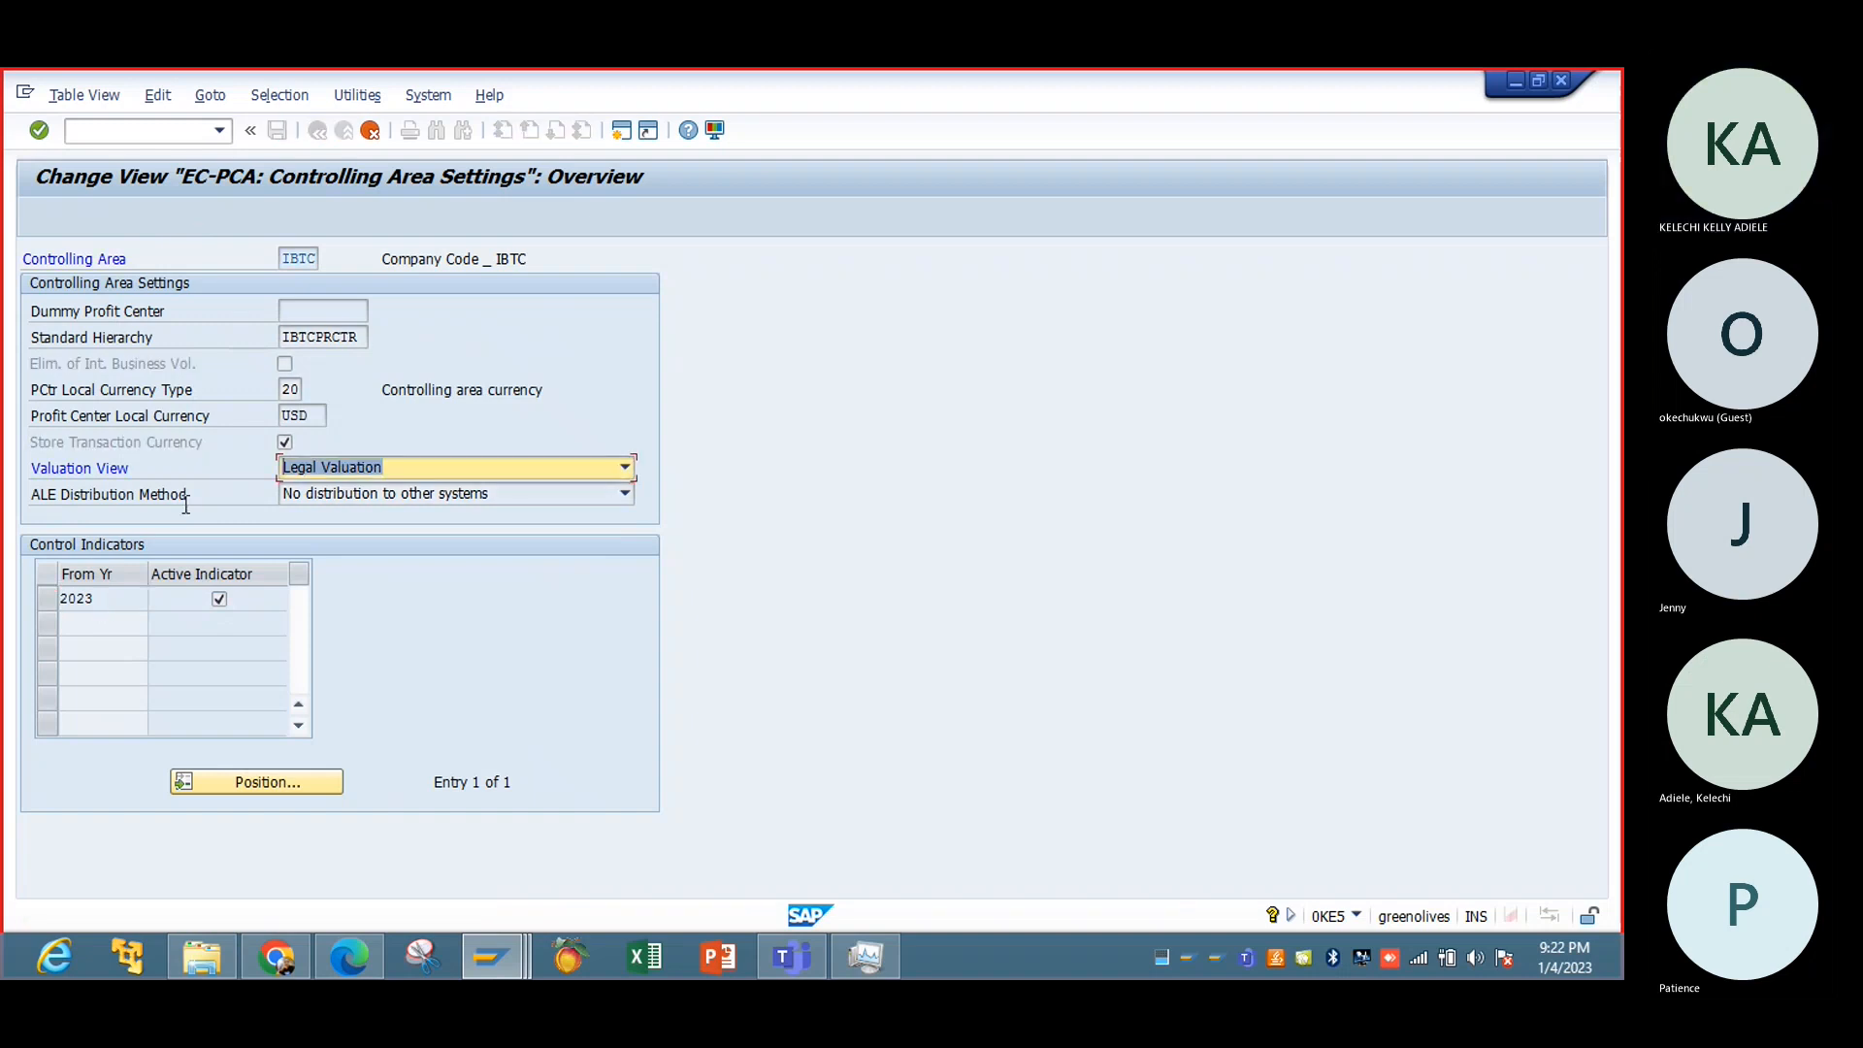
click(369, 130)
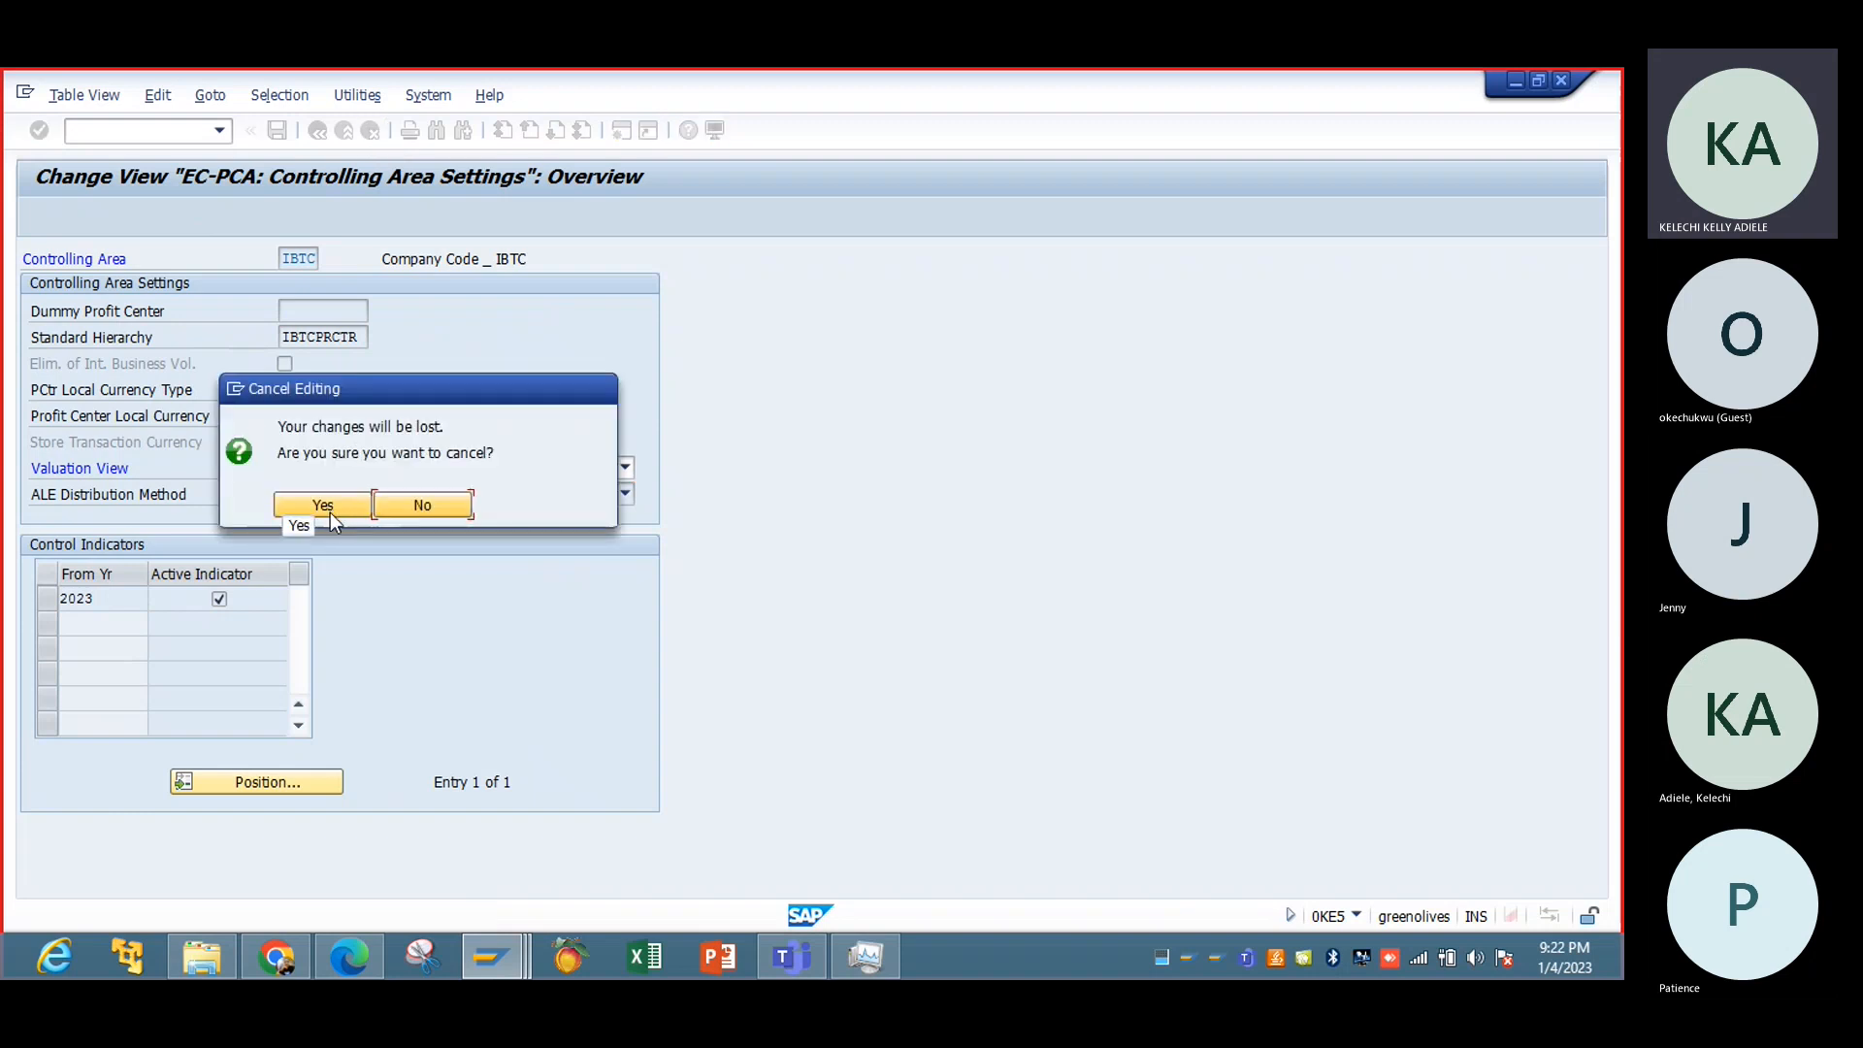
click(324, 506)
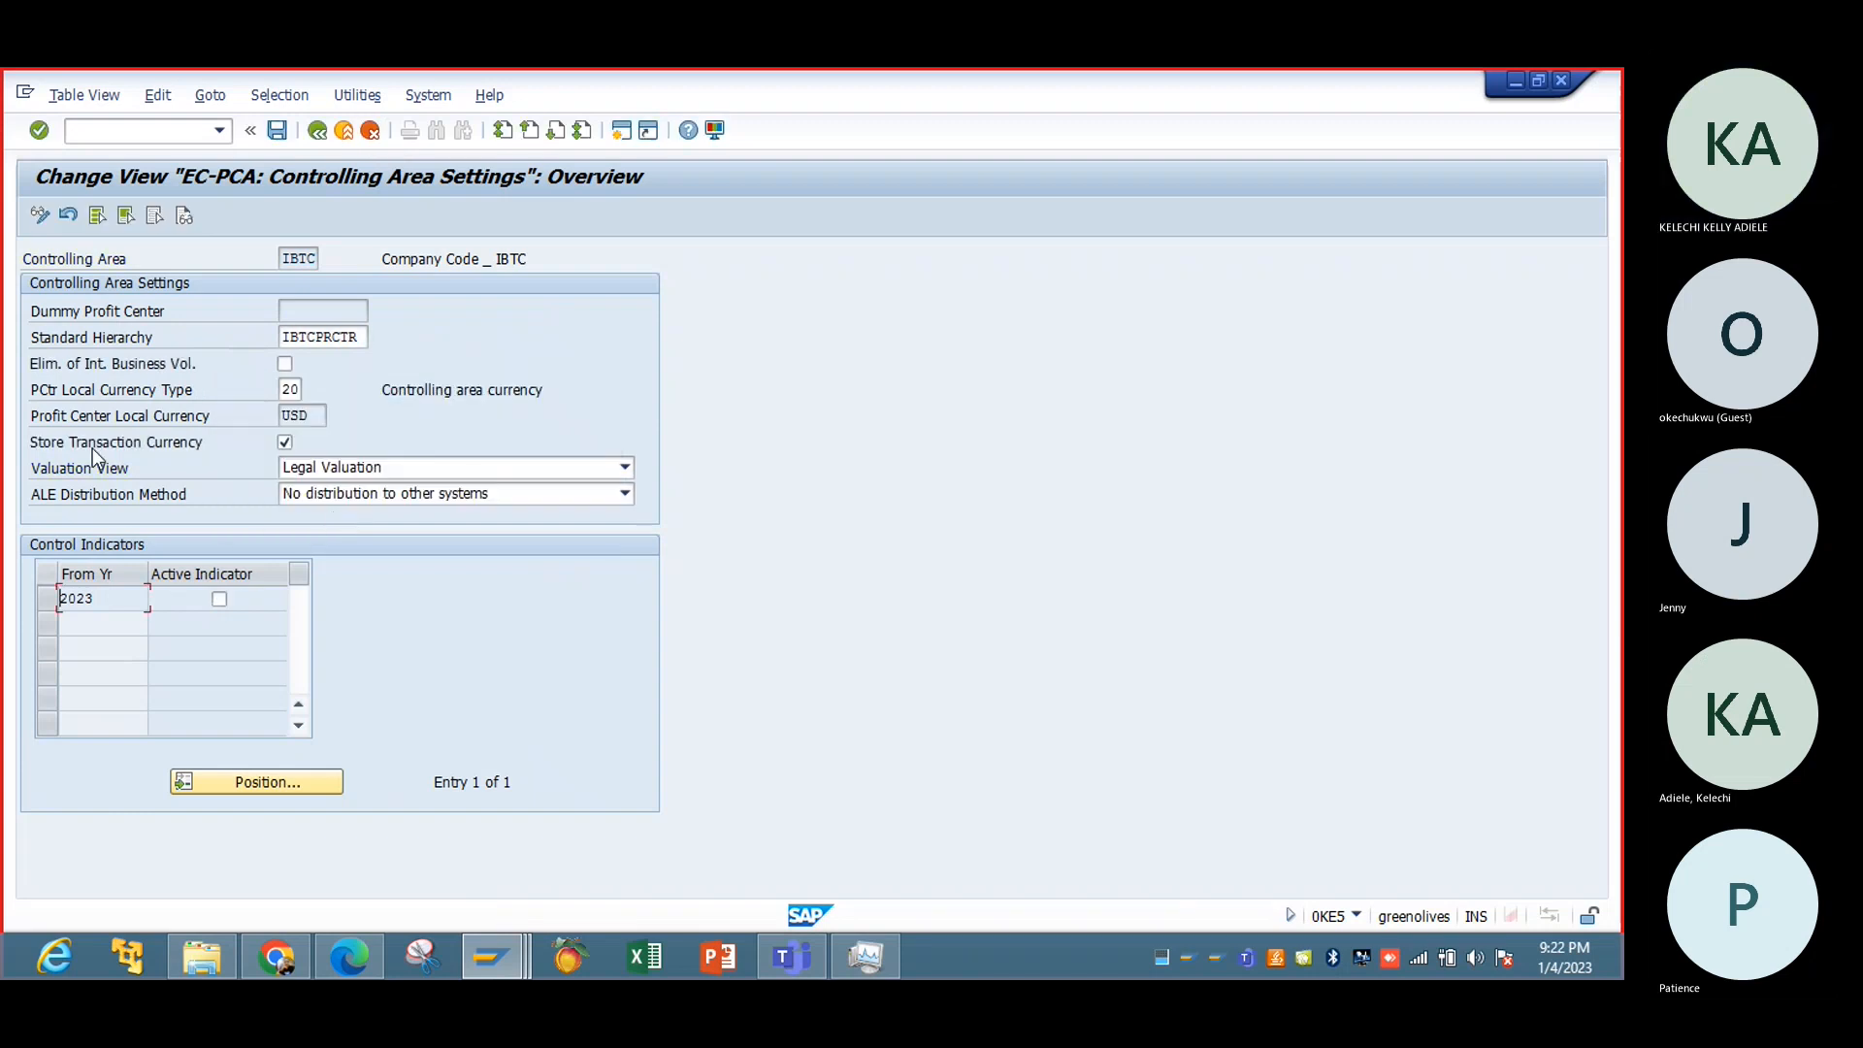
Step: Keep Legal Valuation as the valuation view and try to save the controlling area settings for IBTC
click(624, 467)
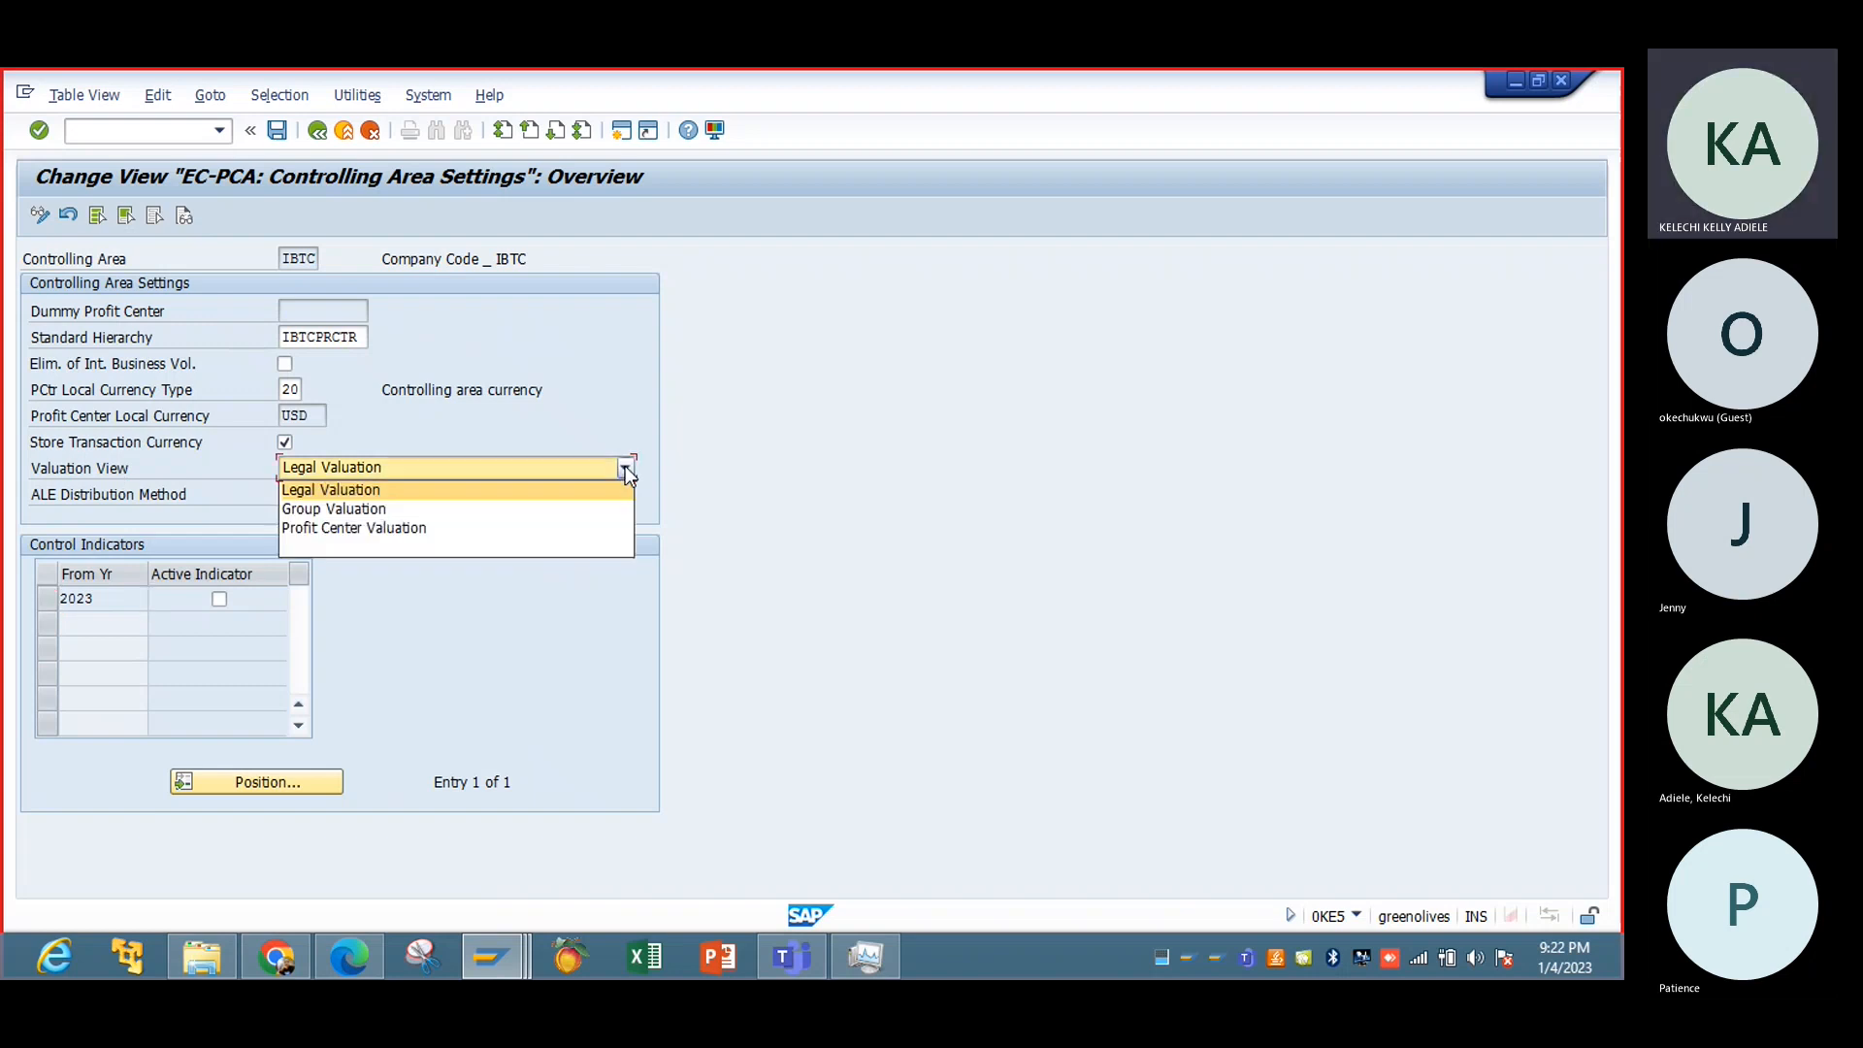
click(625, 467)
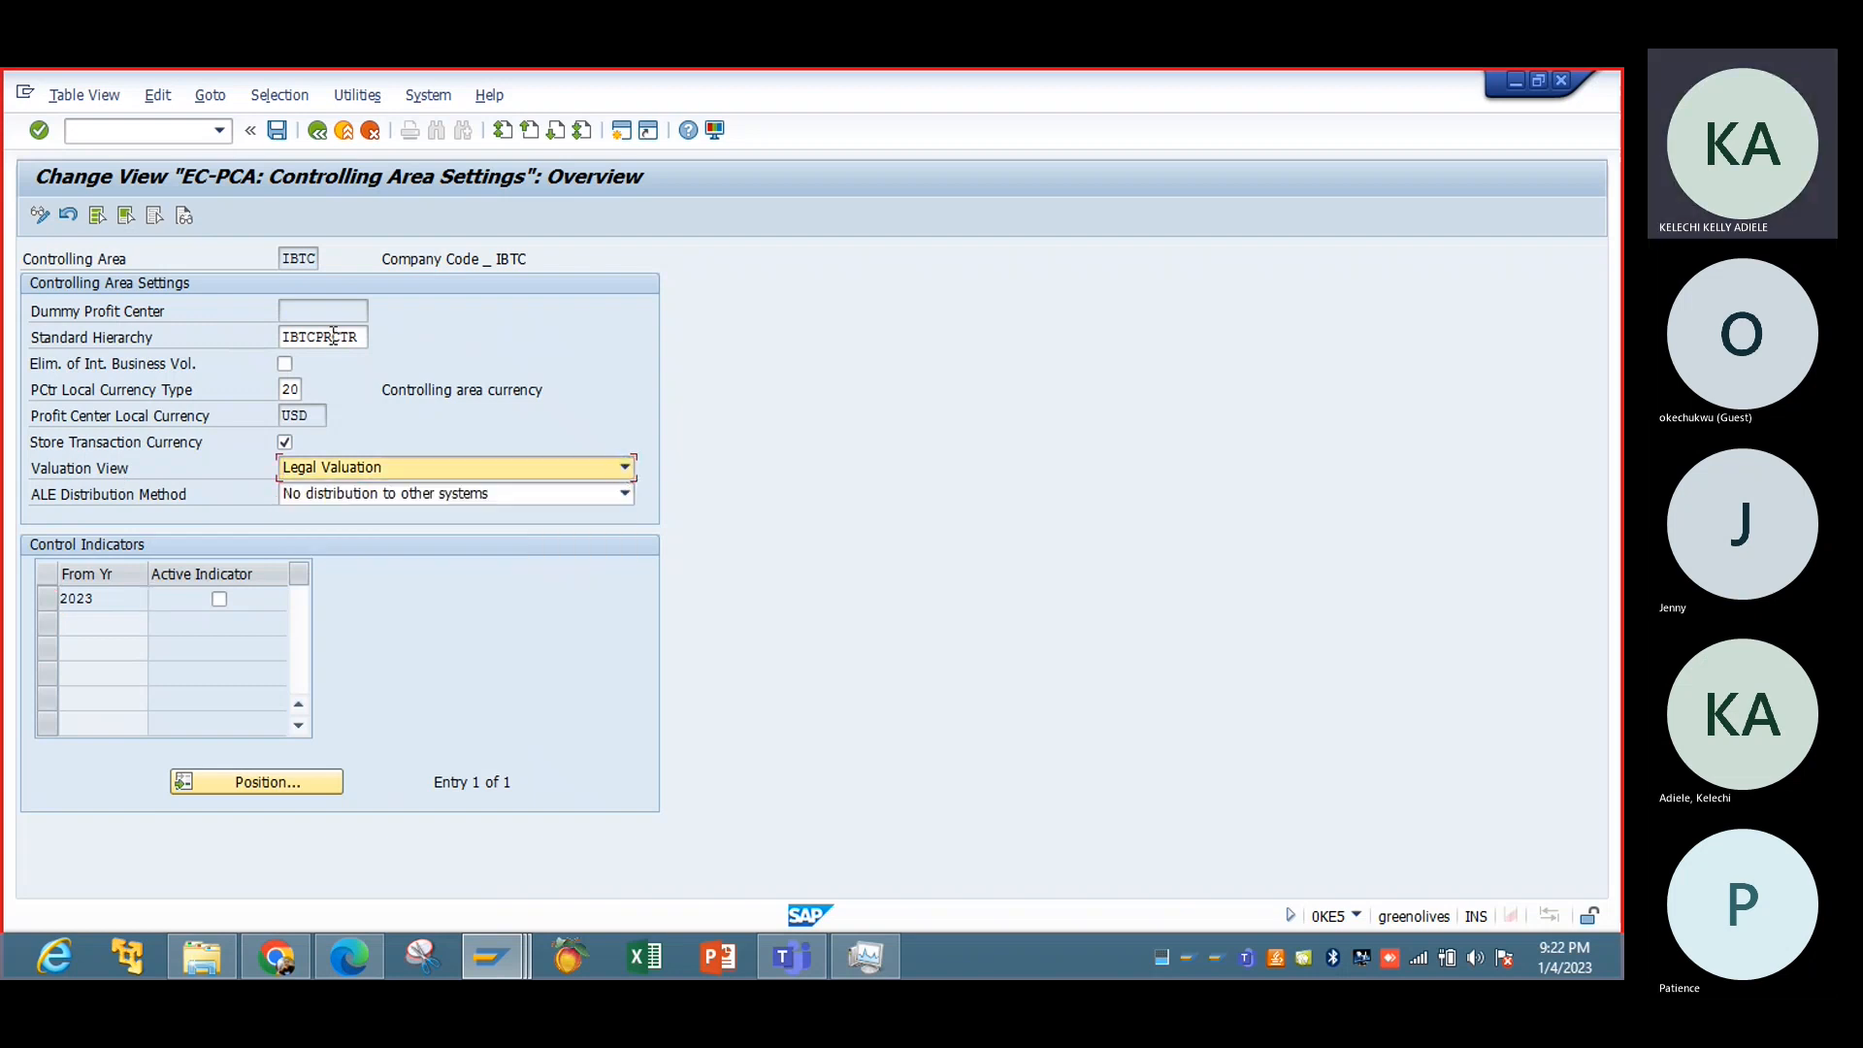
click(276, 130)
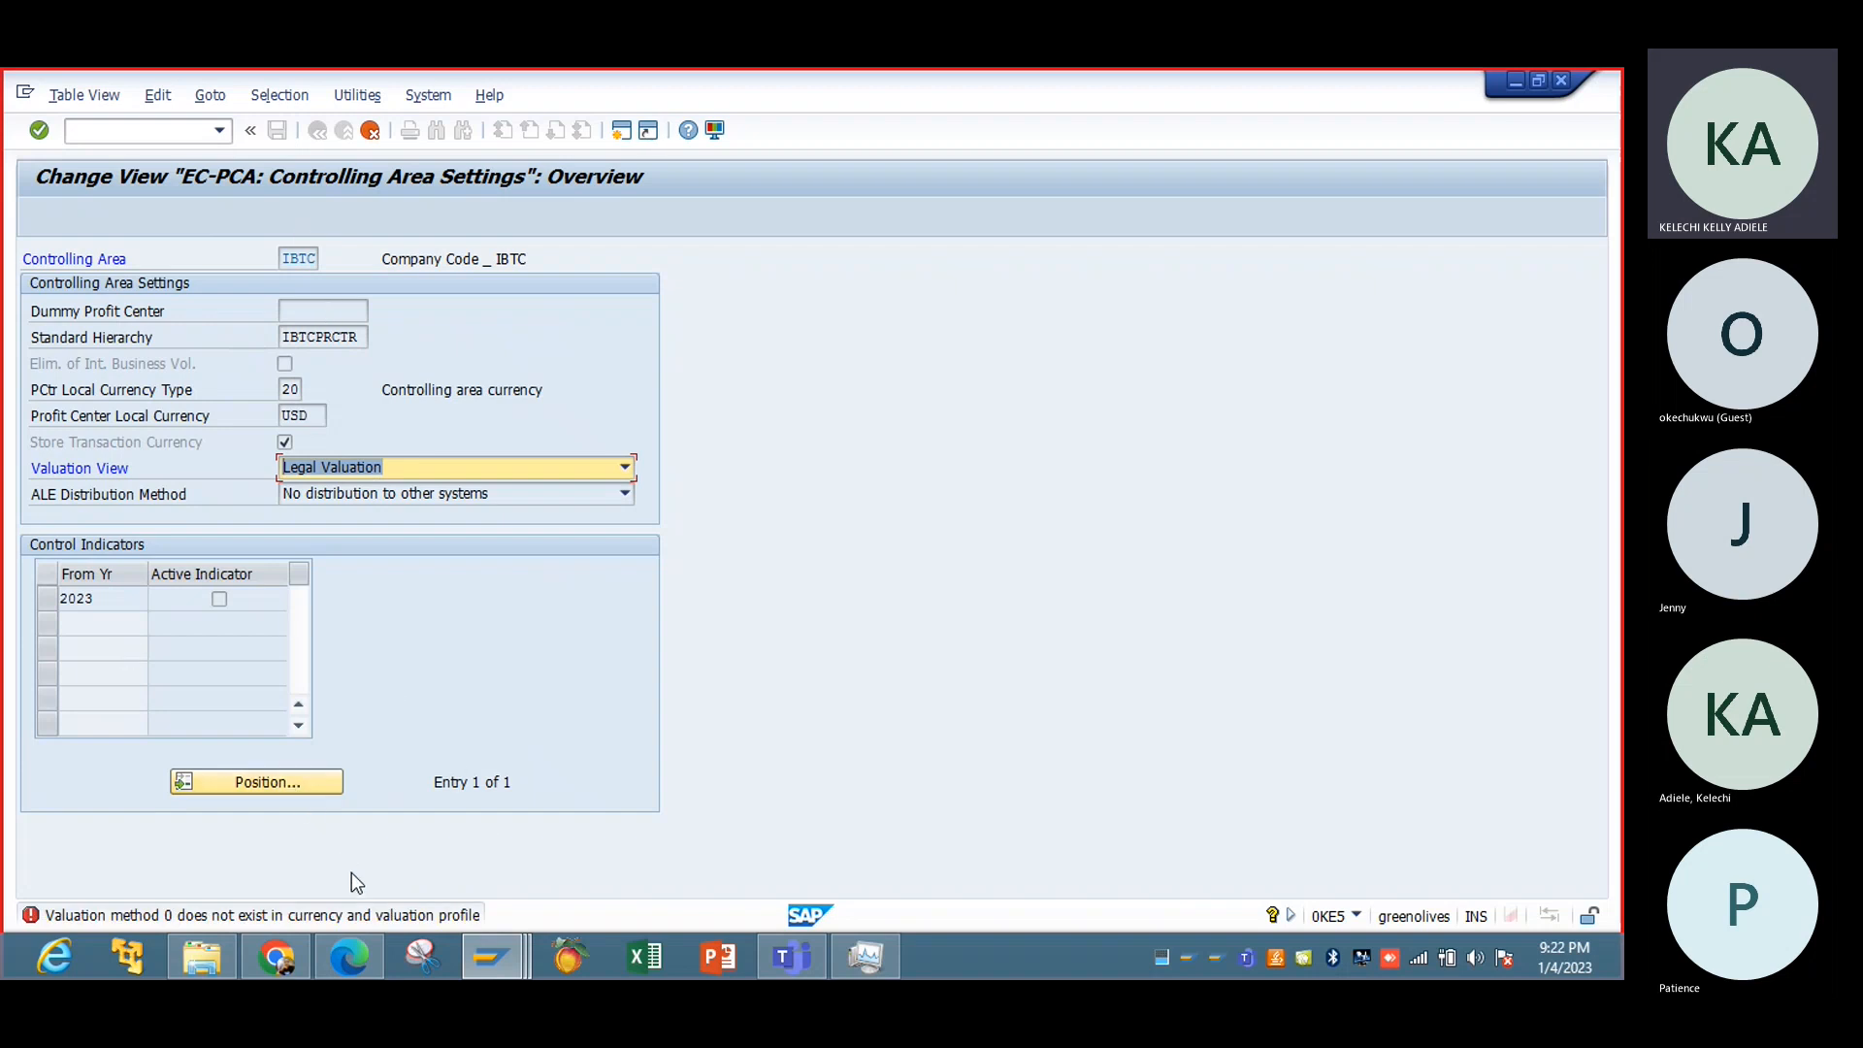
Step: Open the detailed explanation of the valuation method error and copy its full text
double_click(425, 920)
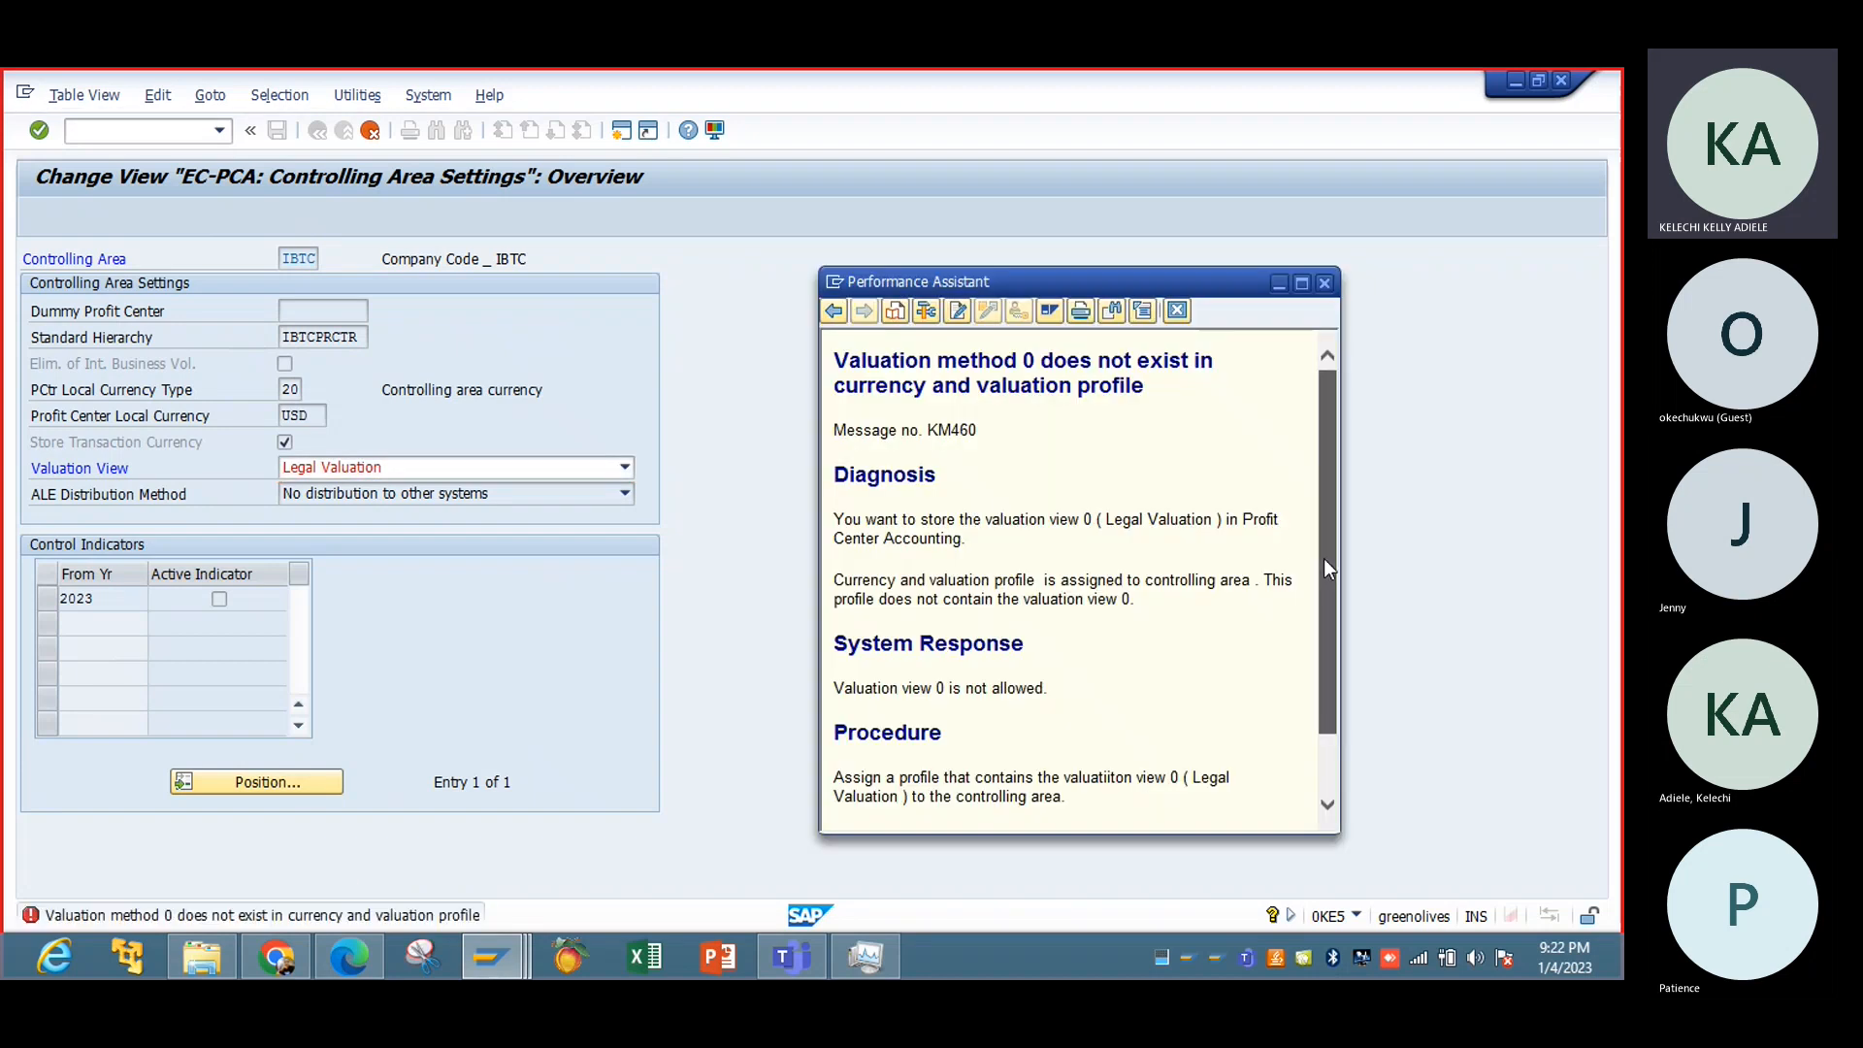
mouse_move(1324, 560)
mouse_down()
mouse_move(1335, 686)
mouse_move(1328, 526)
mouse_up()
drag(836, 348, 1172, 972)
key(ctrl+c)
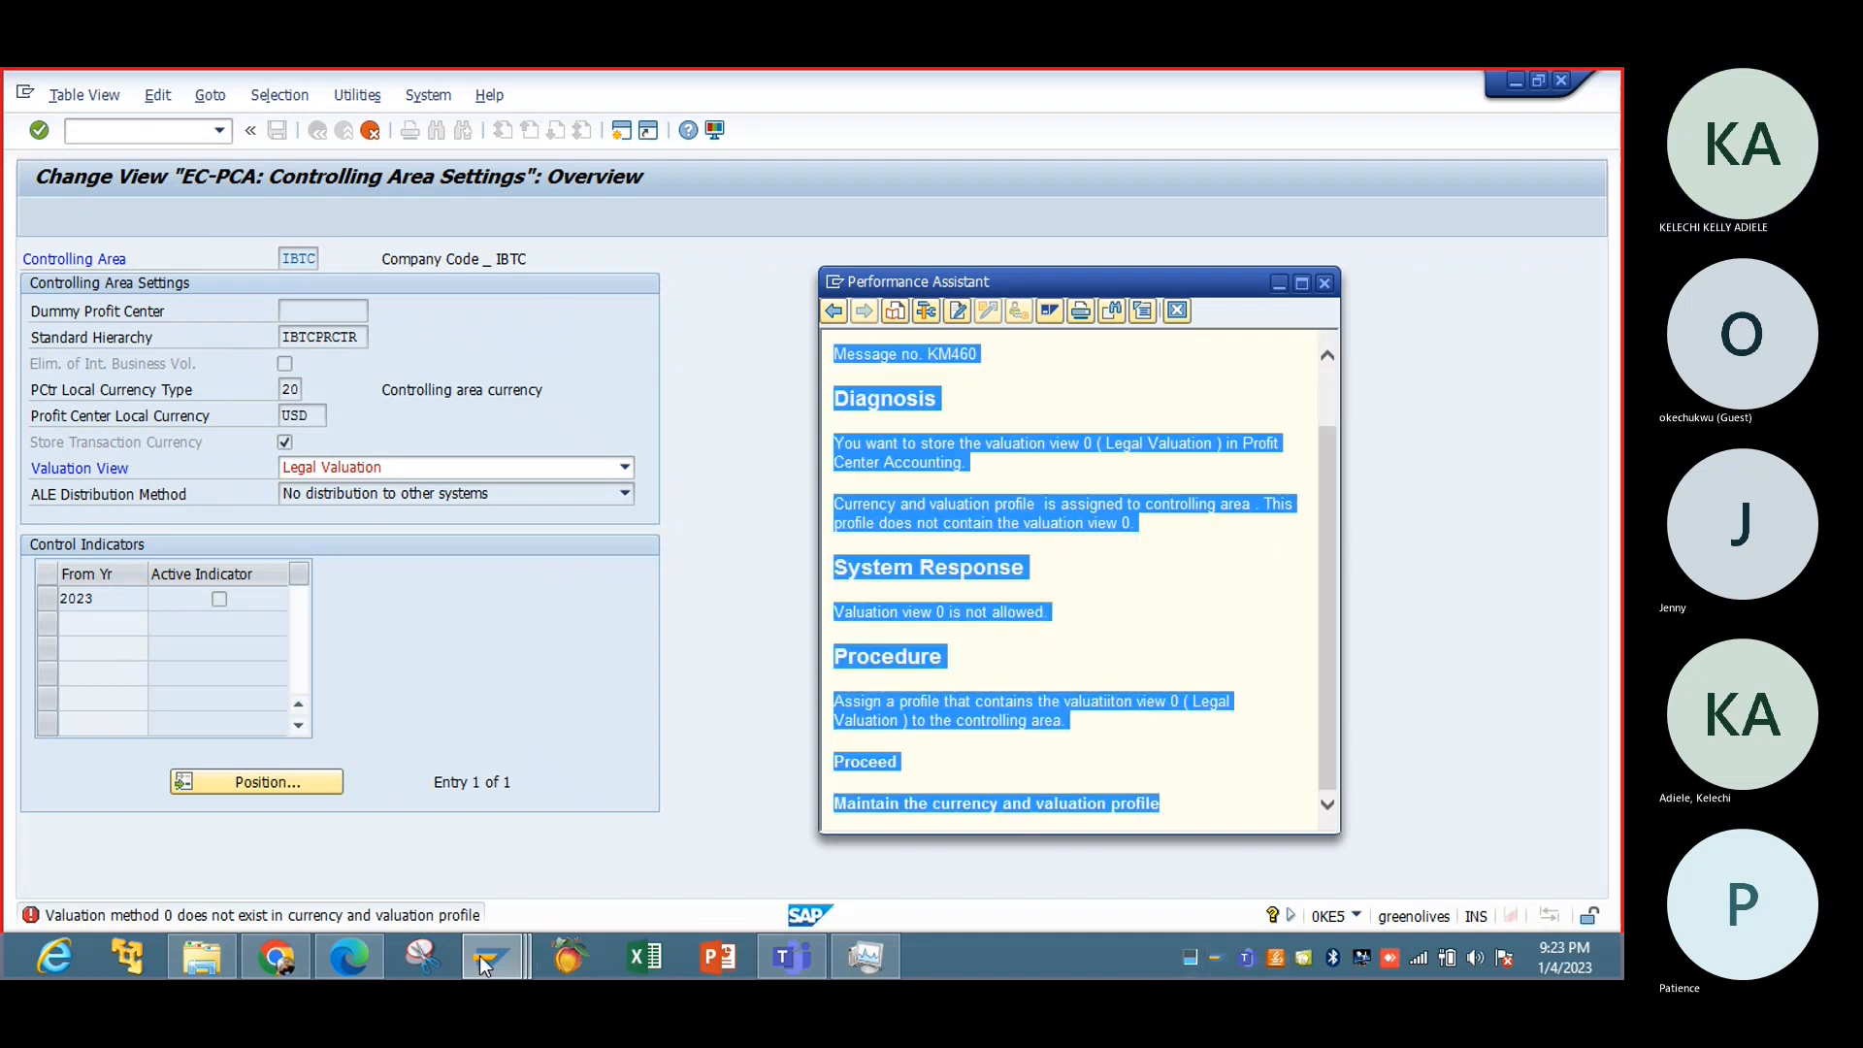
Step: Find and launch Word 2016 and create a blank document
click(206, 954)
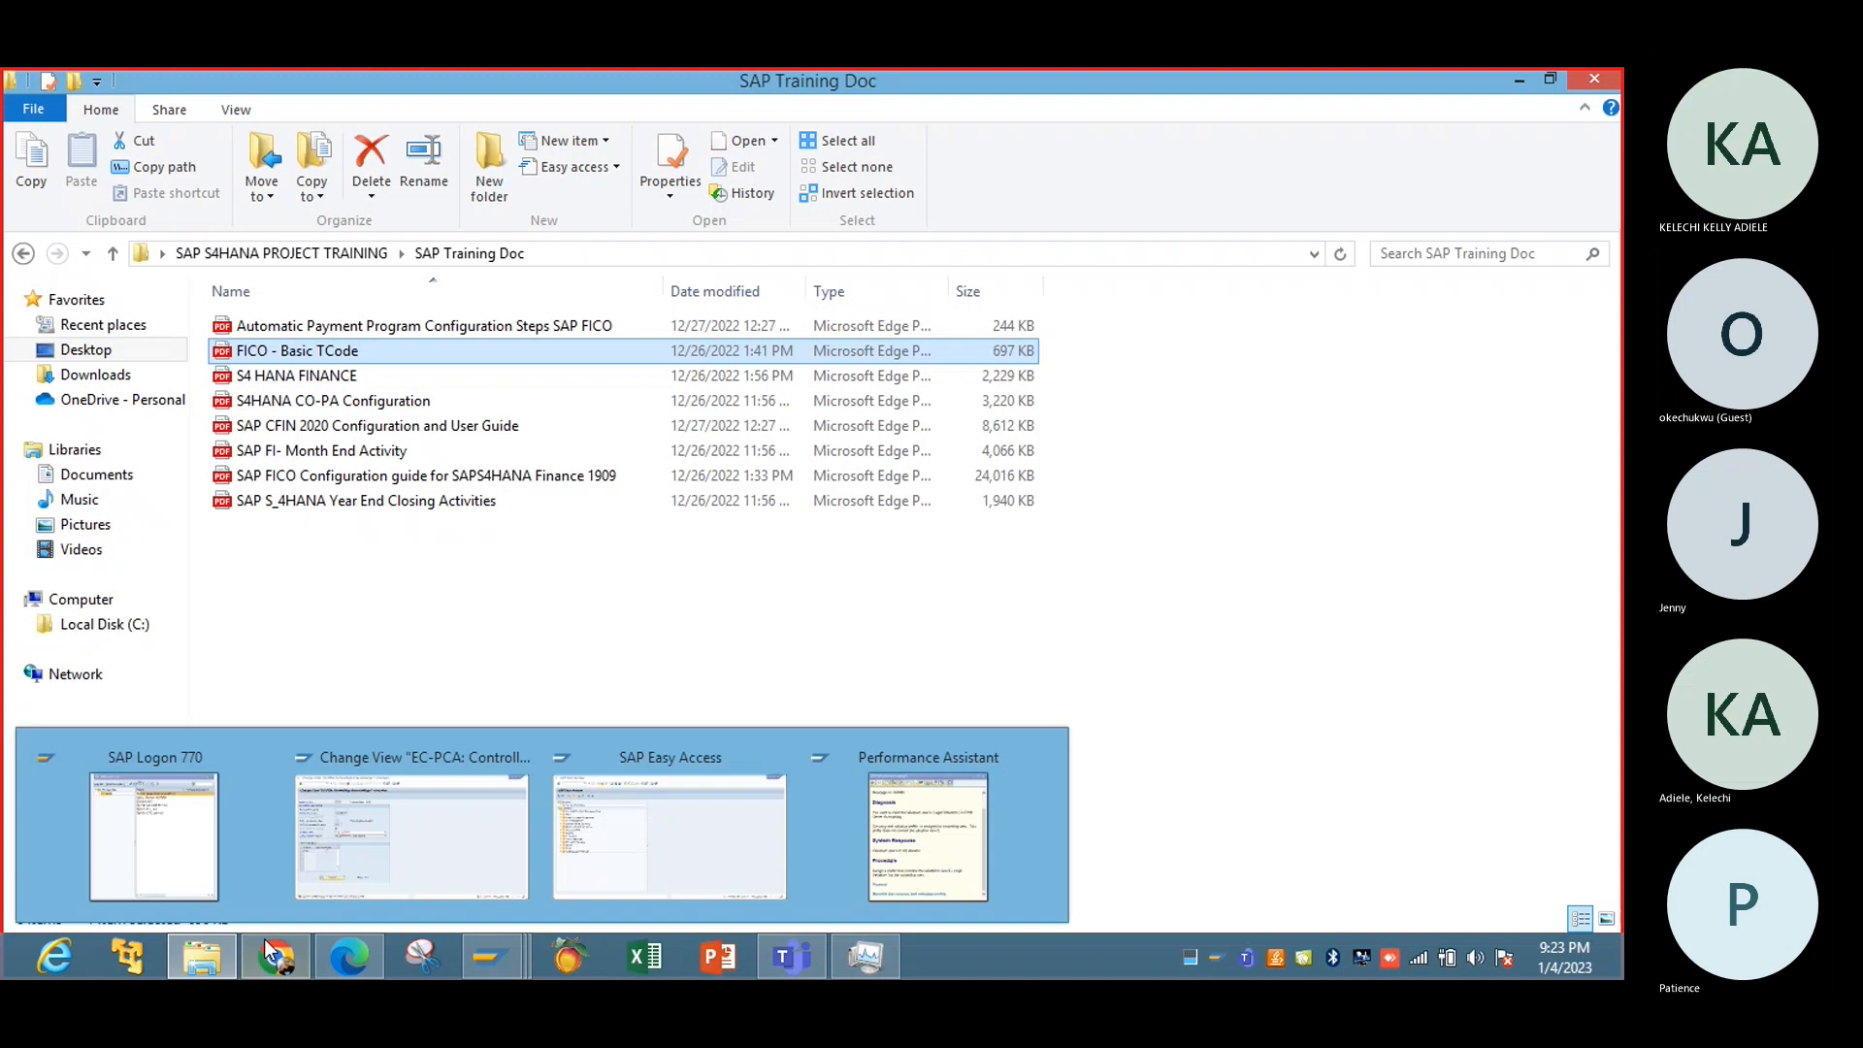
mouse_move(1620, 70)
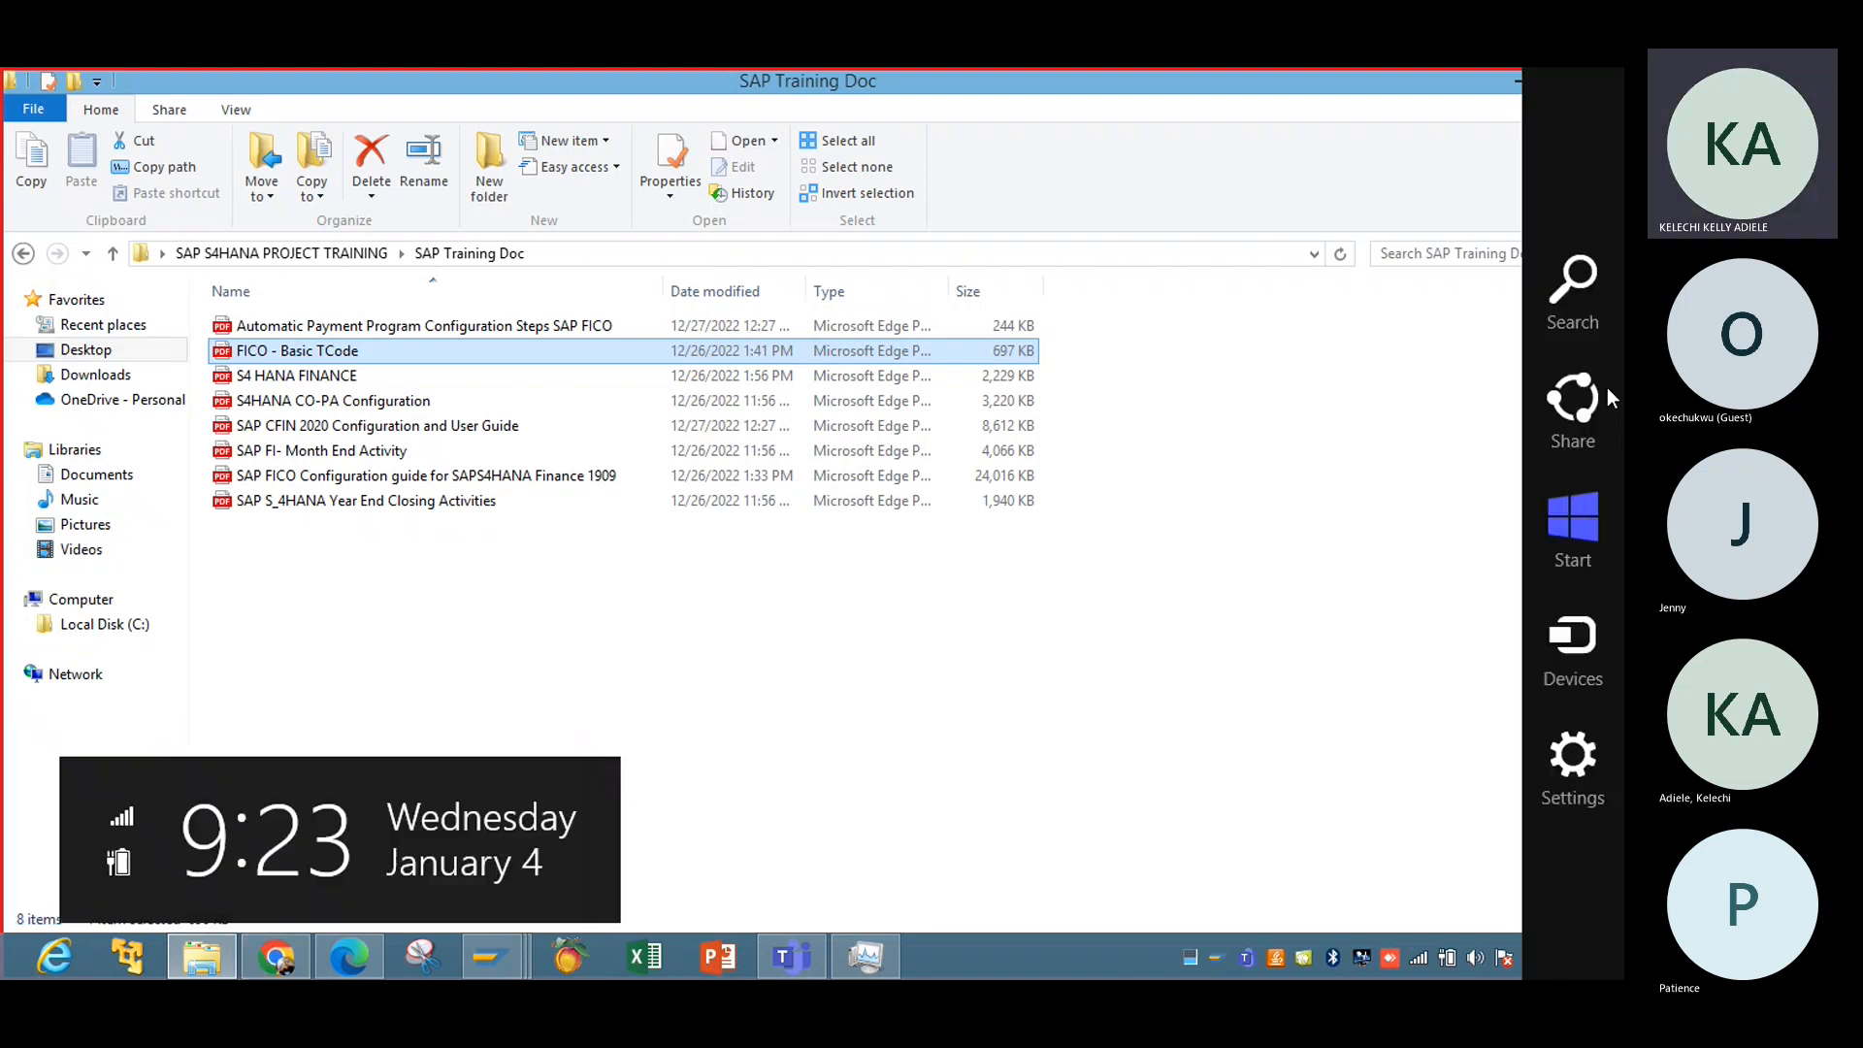
click(1576, 276)
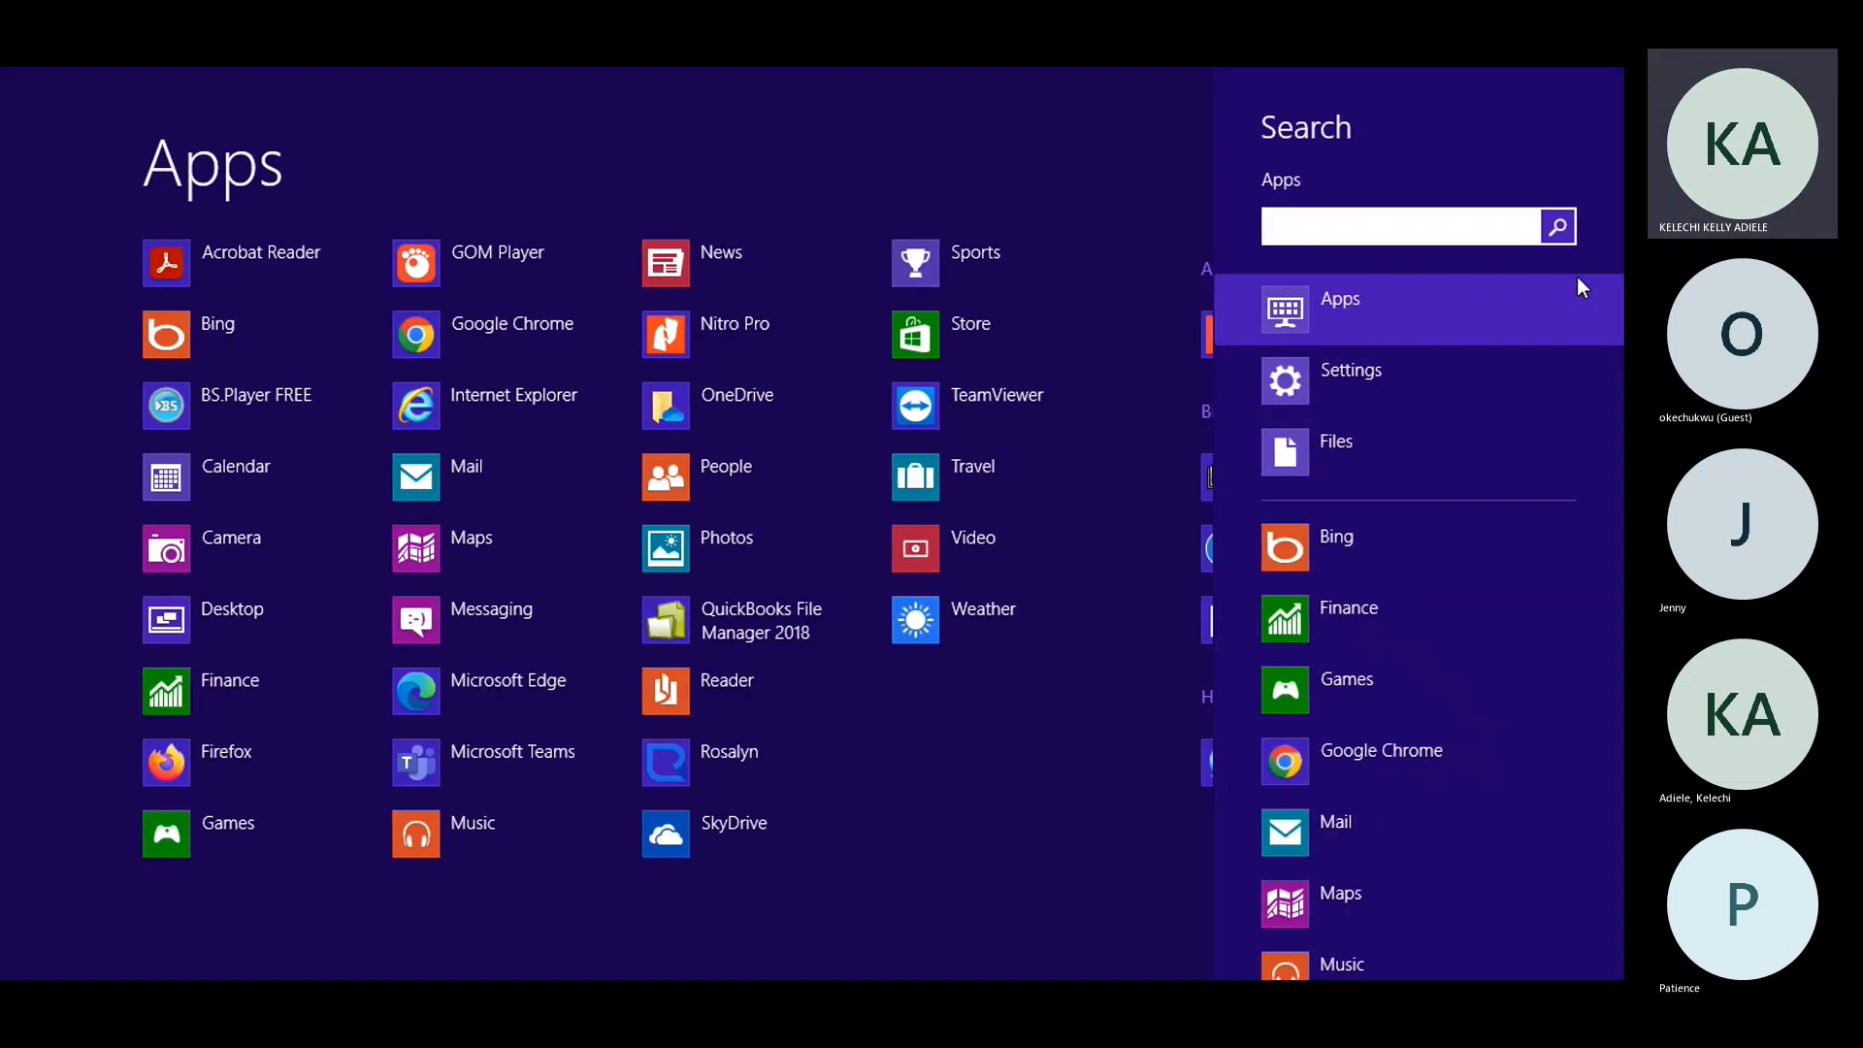
text(WORD)
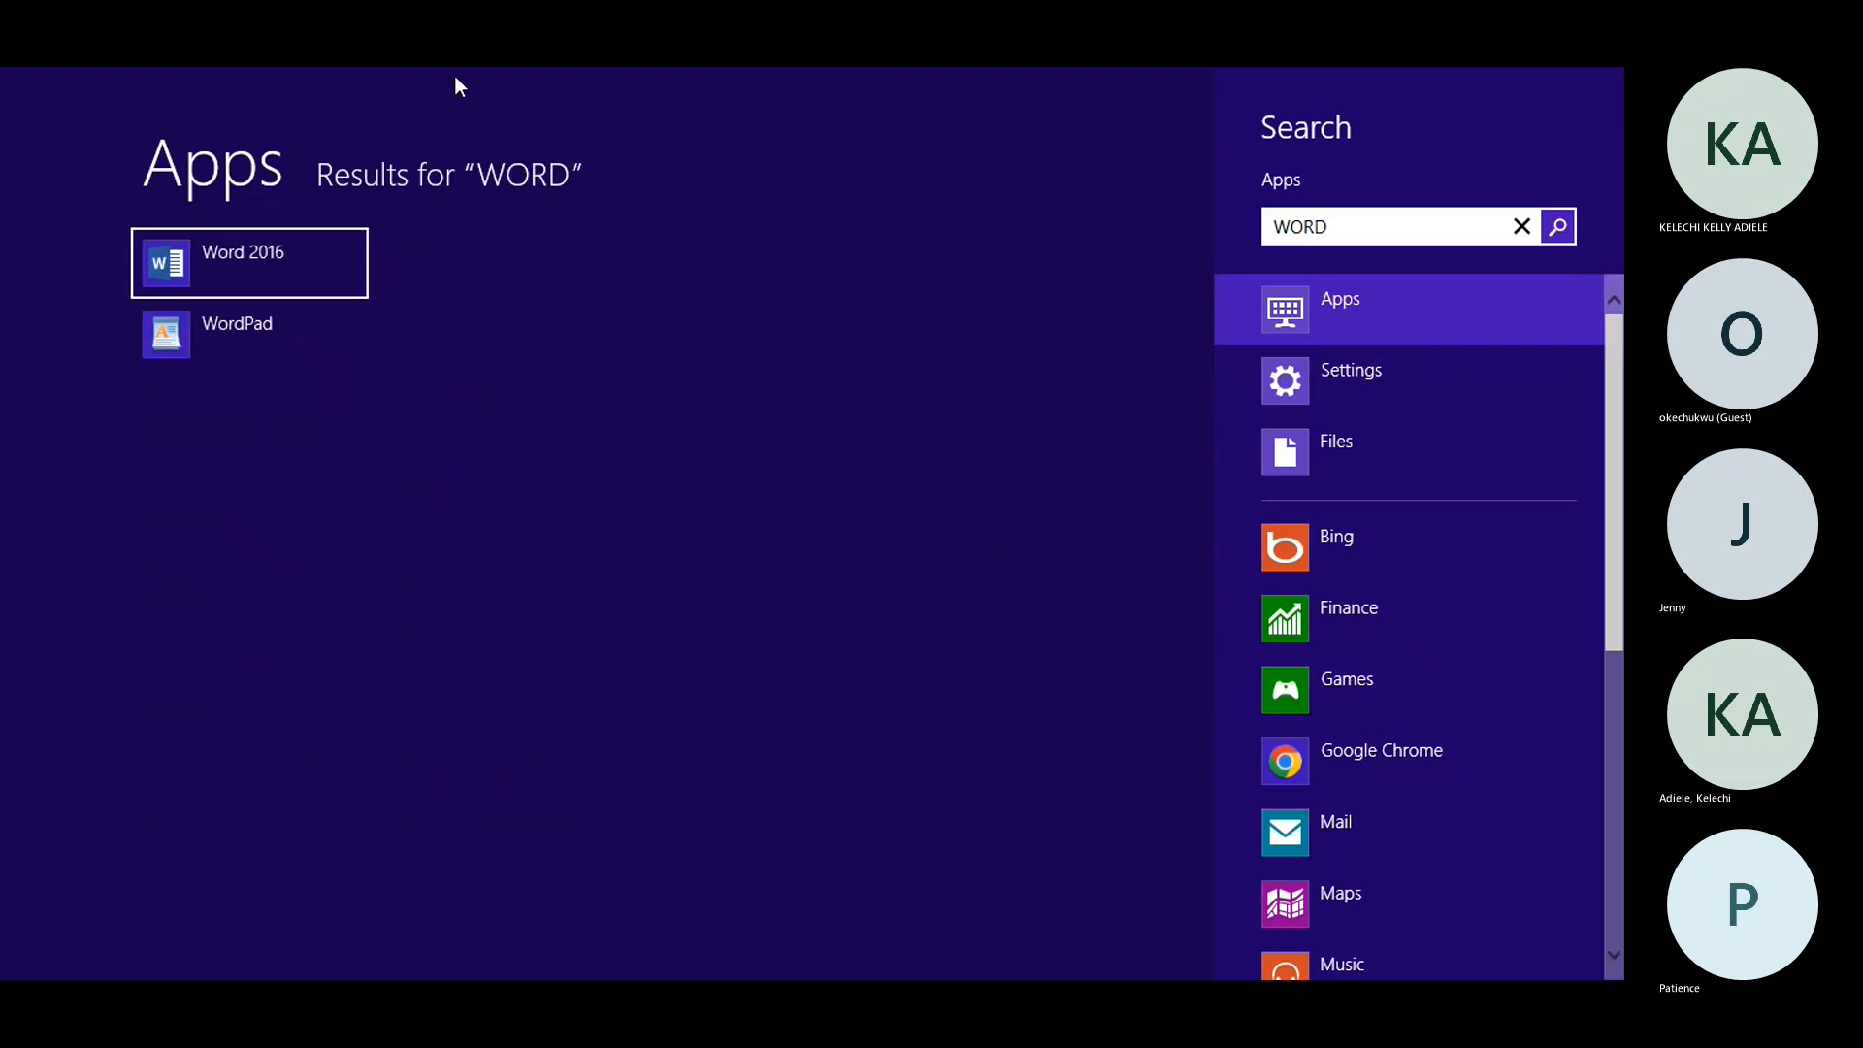
click(276, 285)
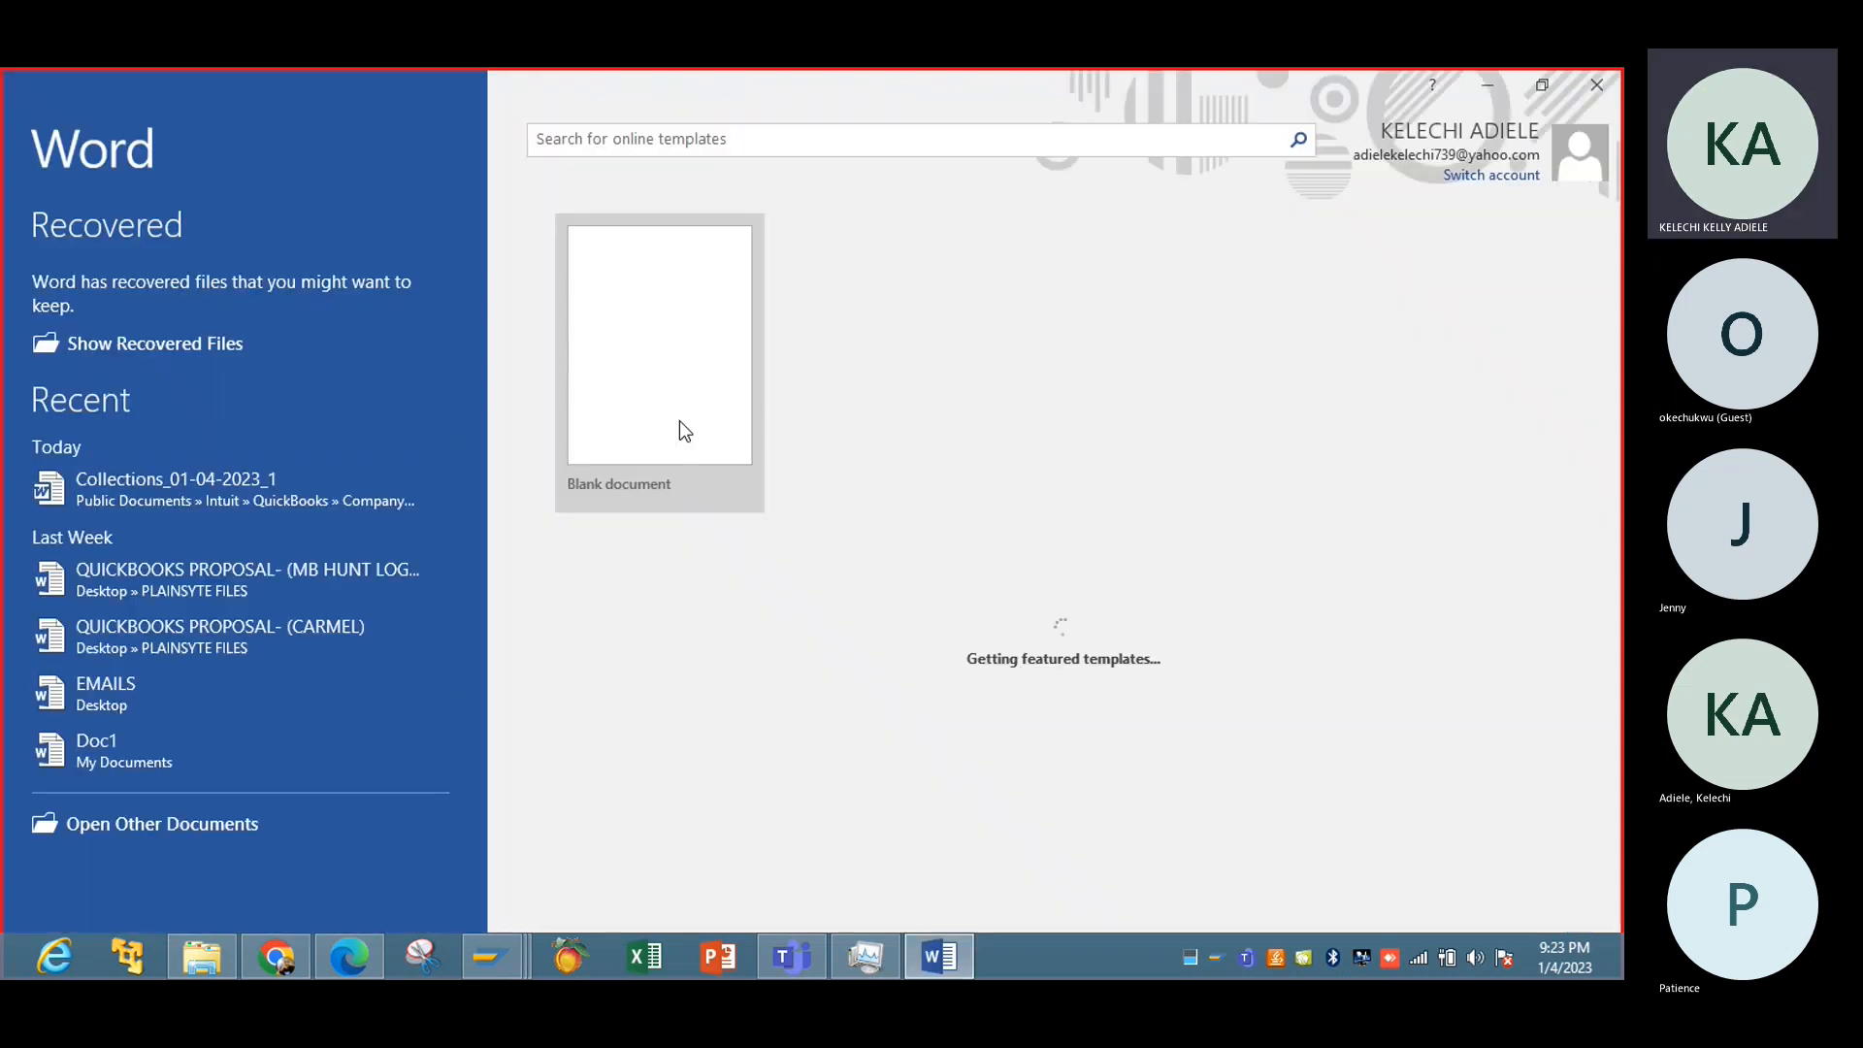
click(679, 421)
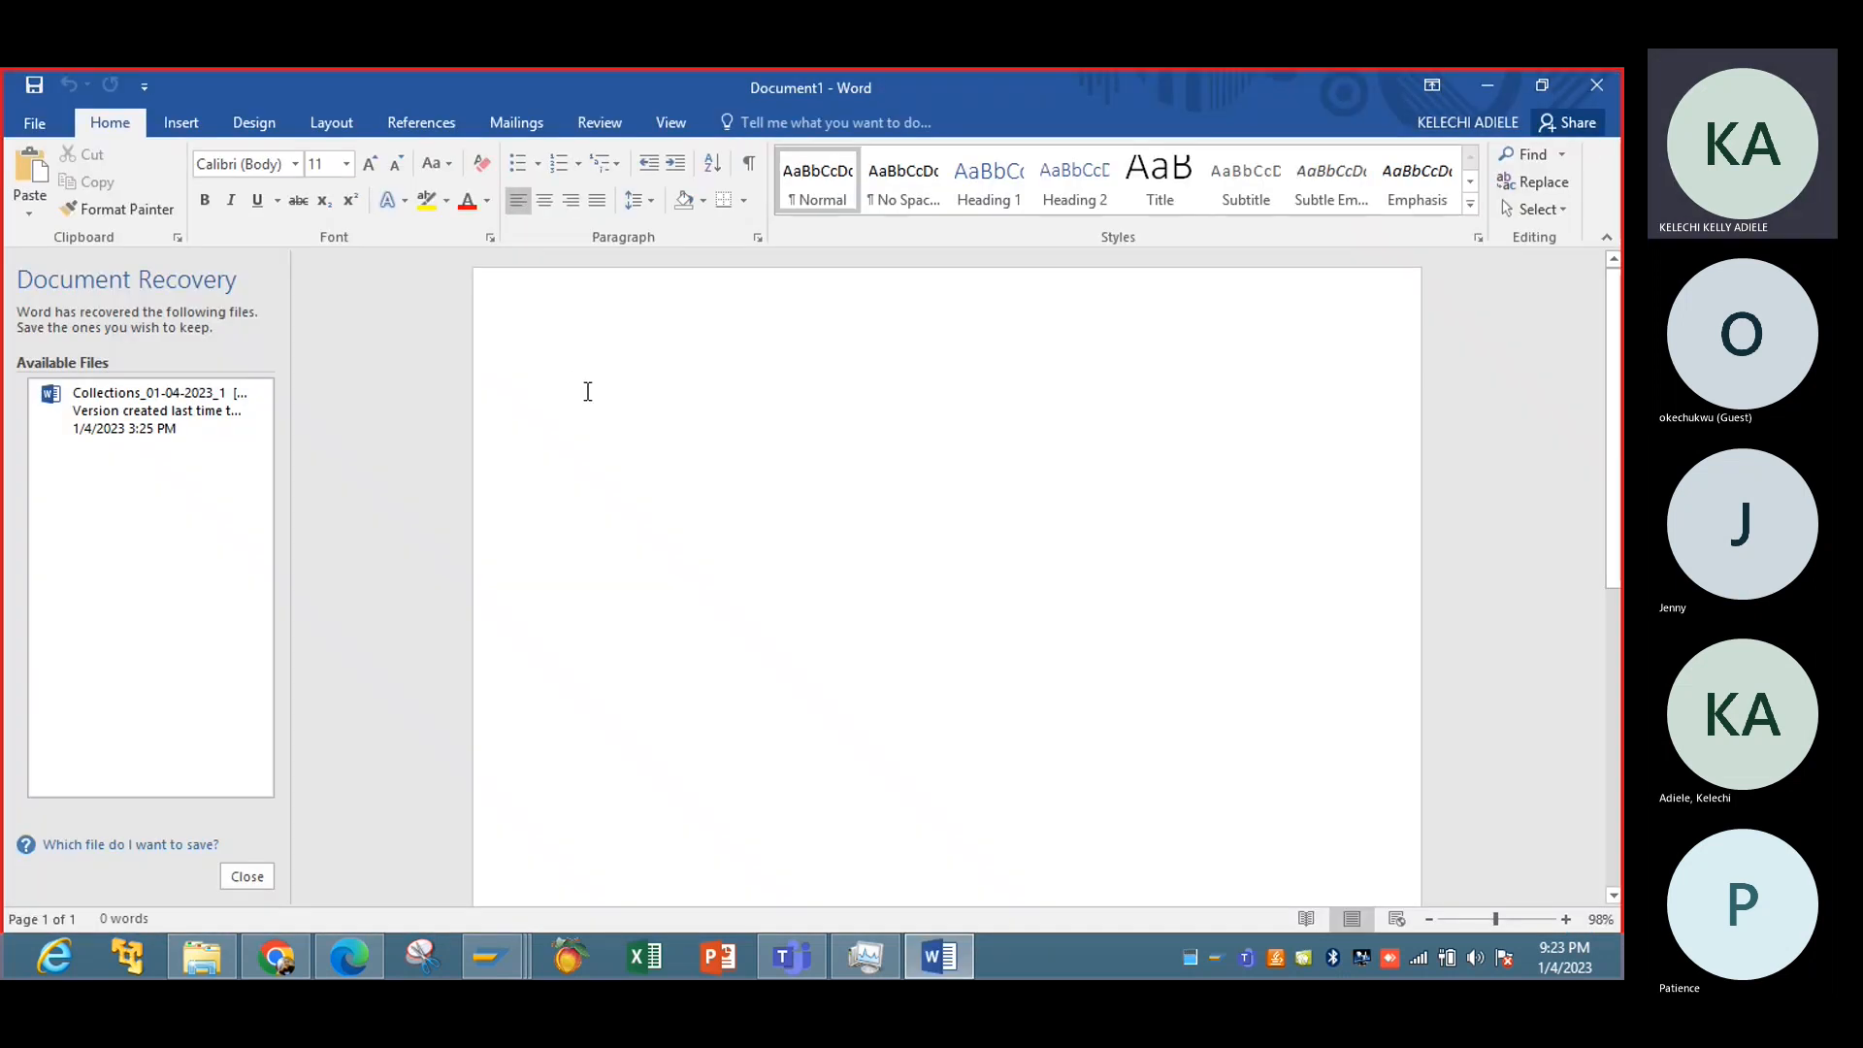
Step: Paste the copied error explanation into the blank document as text only and dismiss the list of recovered files
right_click(586, 391)
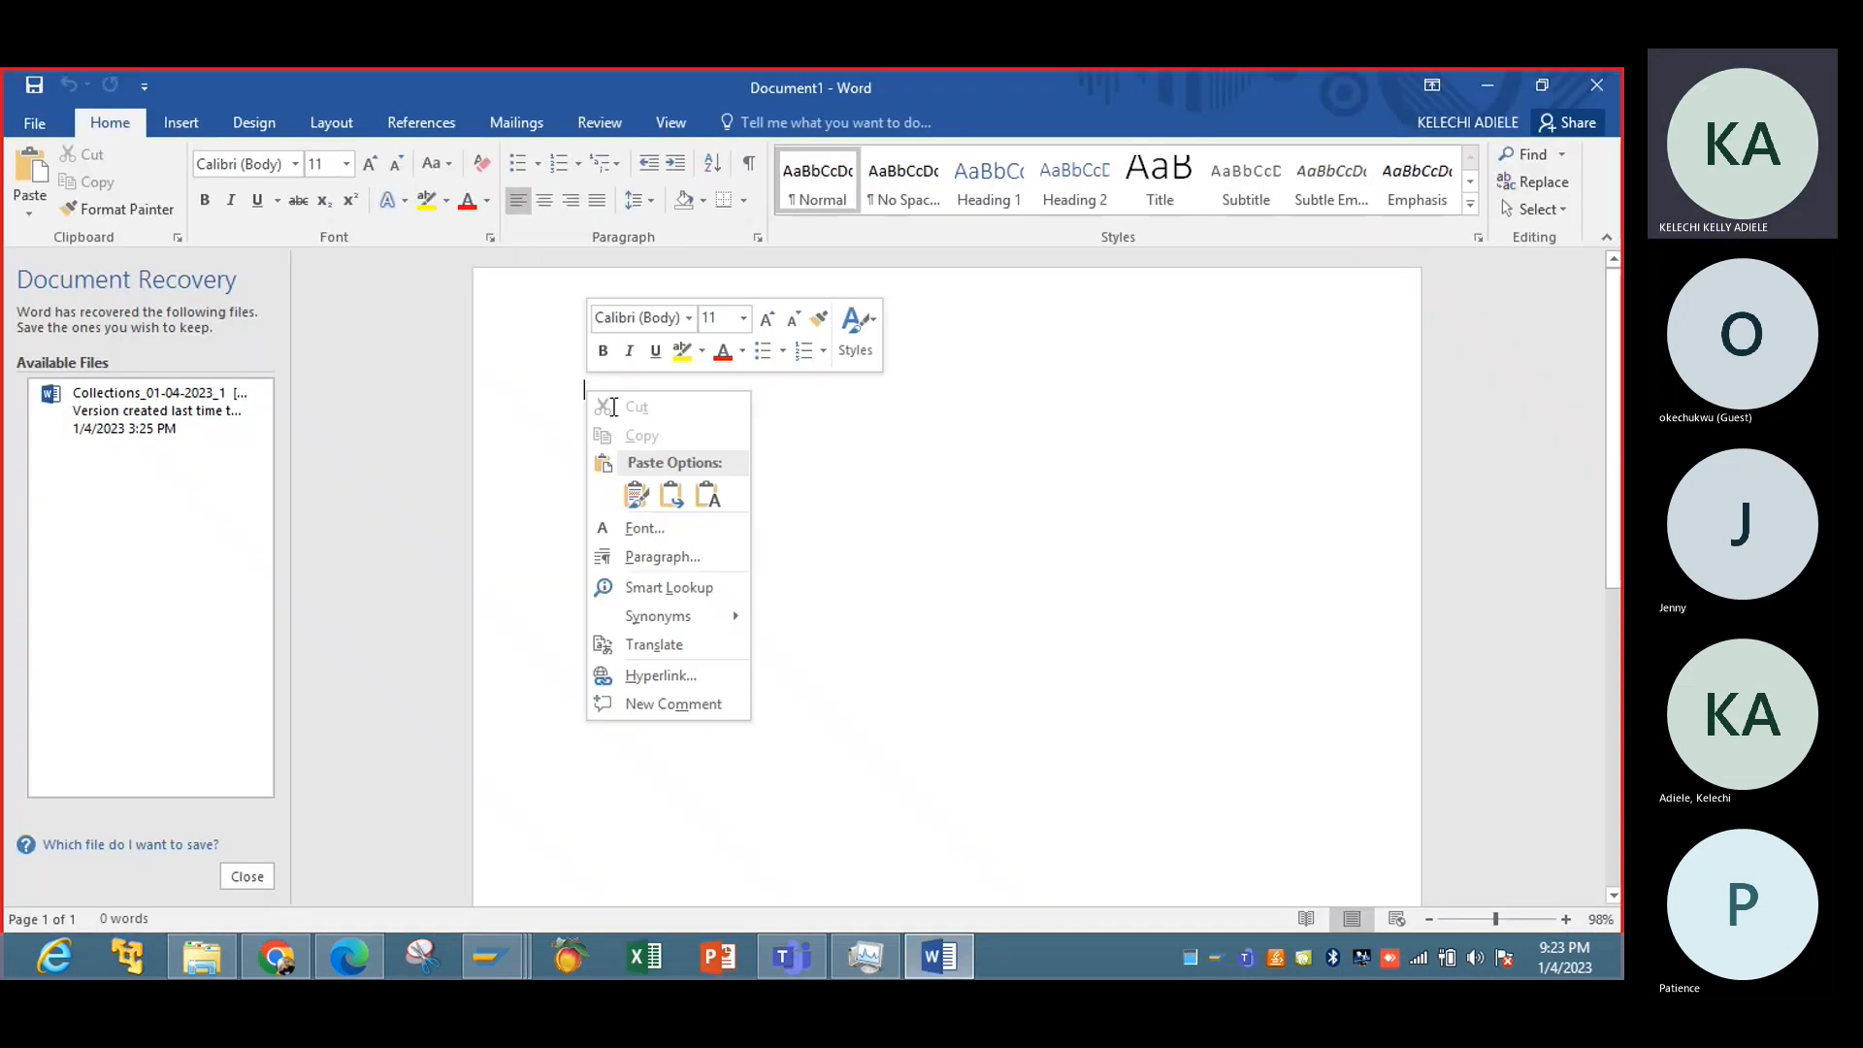
click(708, 494)
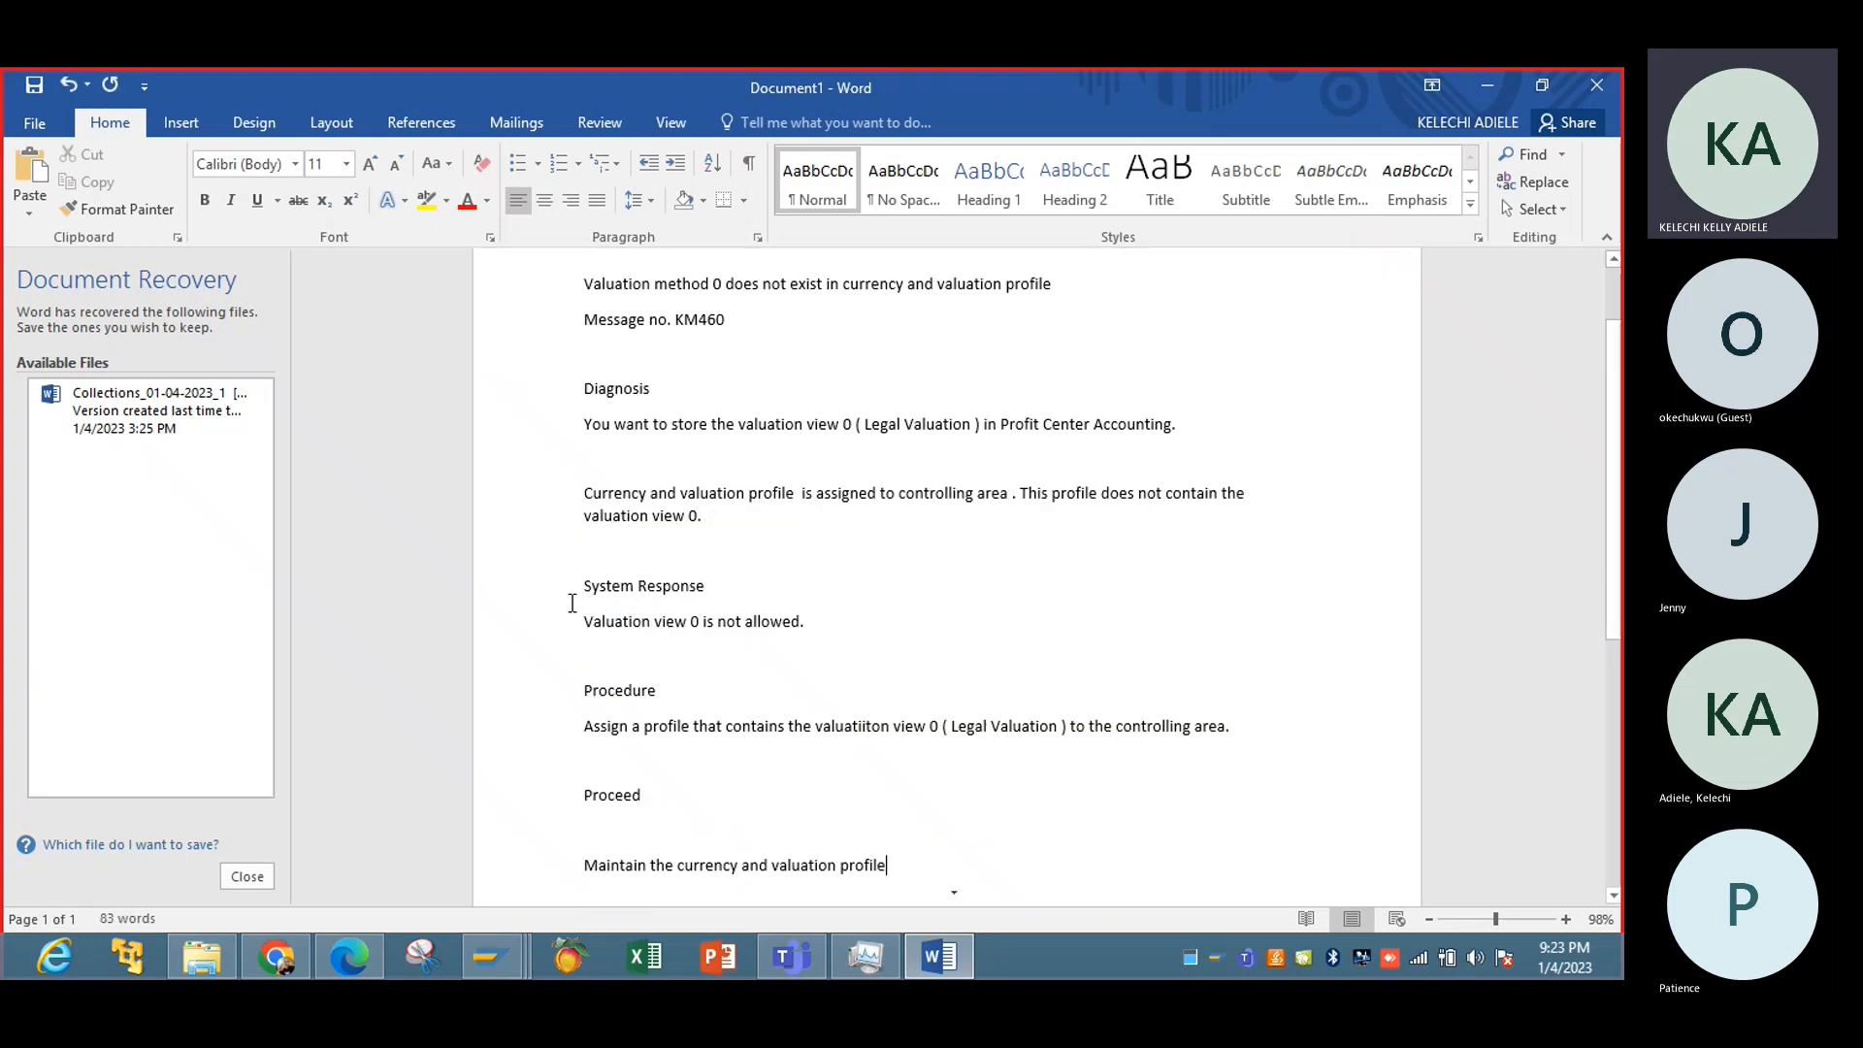
click(247, 876)
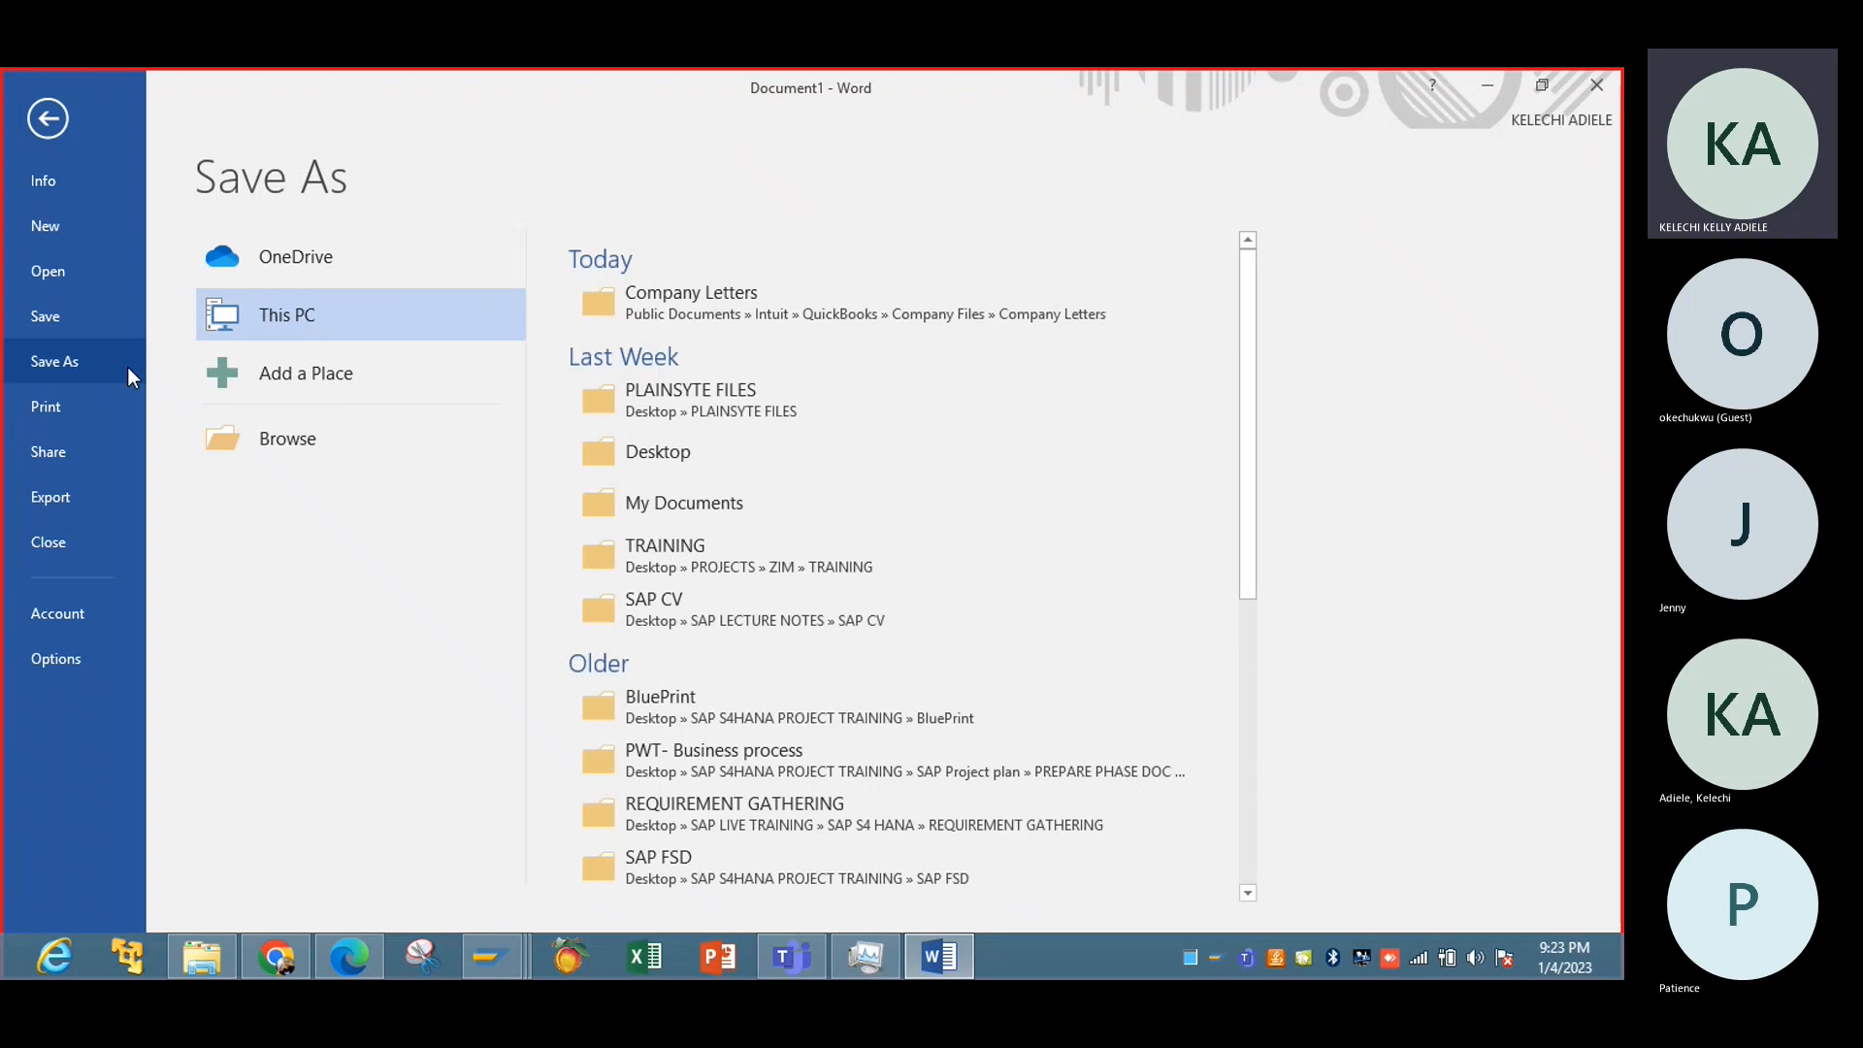
Step: Save the document to the Desktop as "Valuation method 0 does not exist in currency and valuation profile" and close Word
click(276, 437)
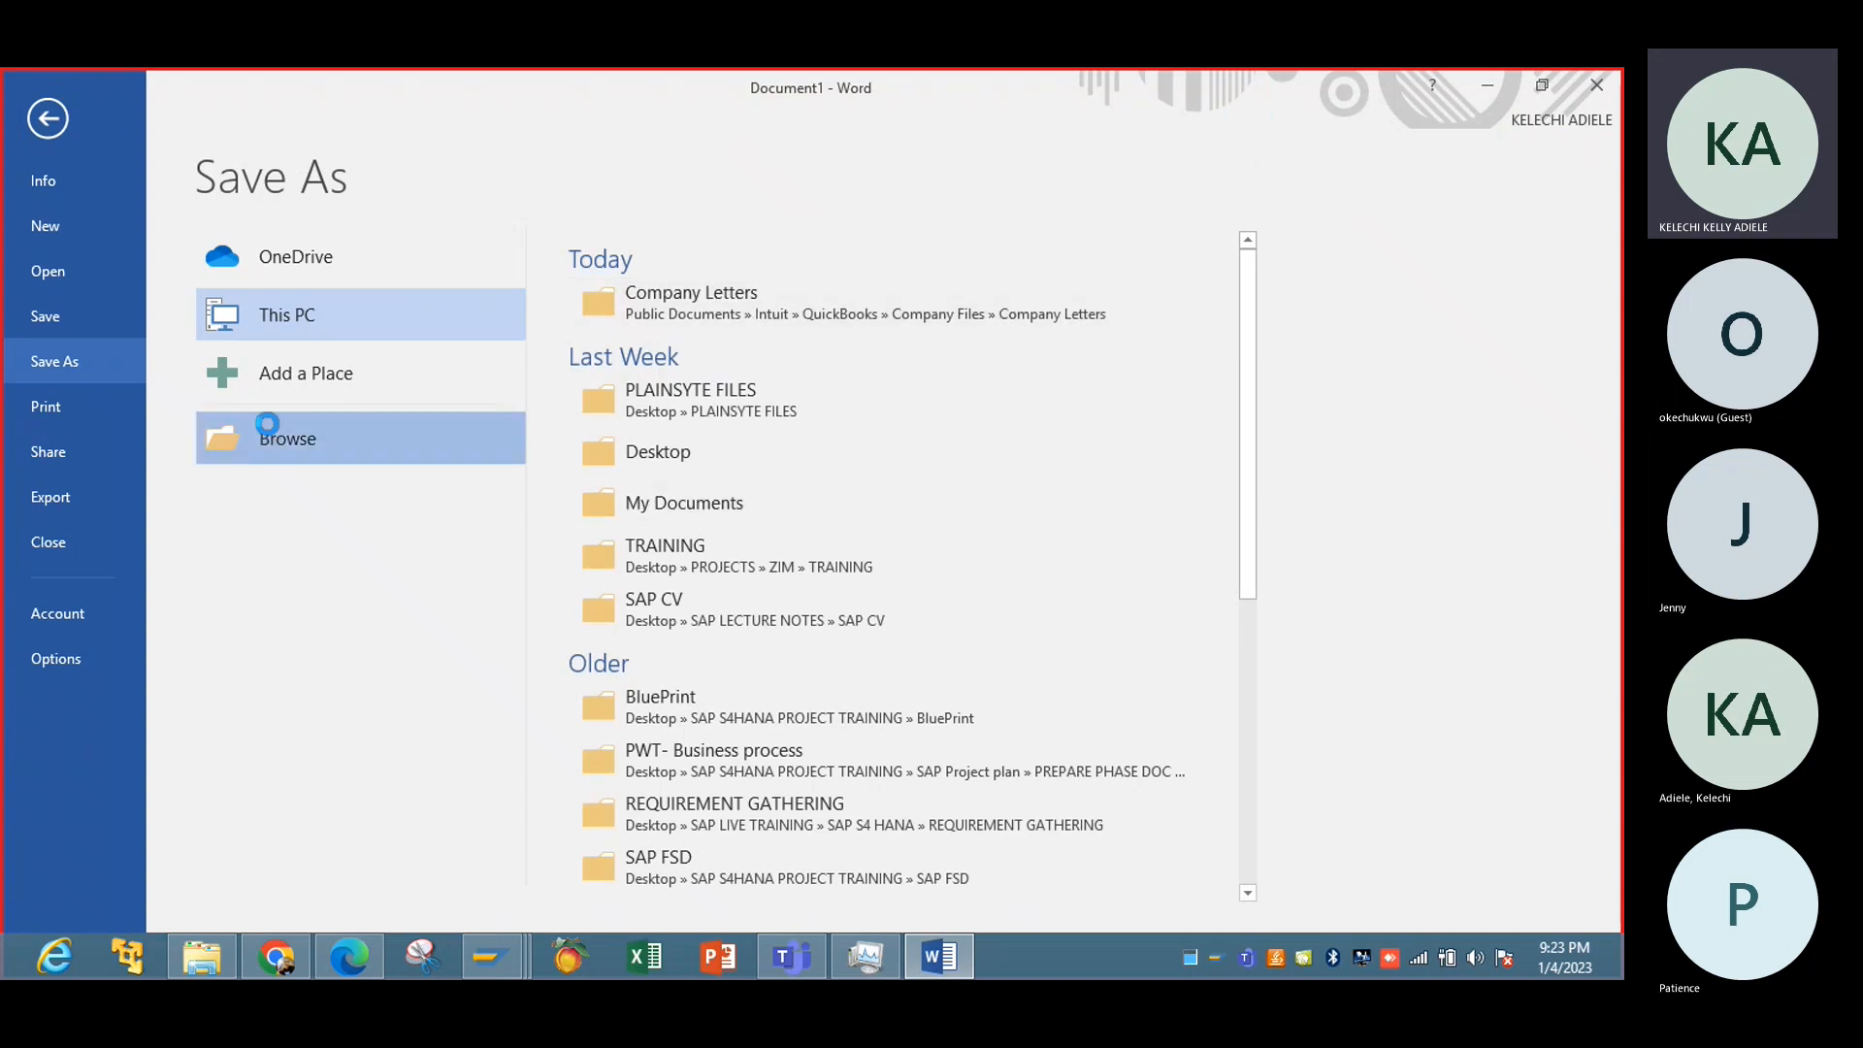
click(264, 415)
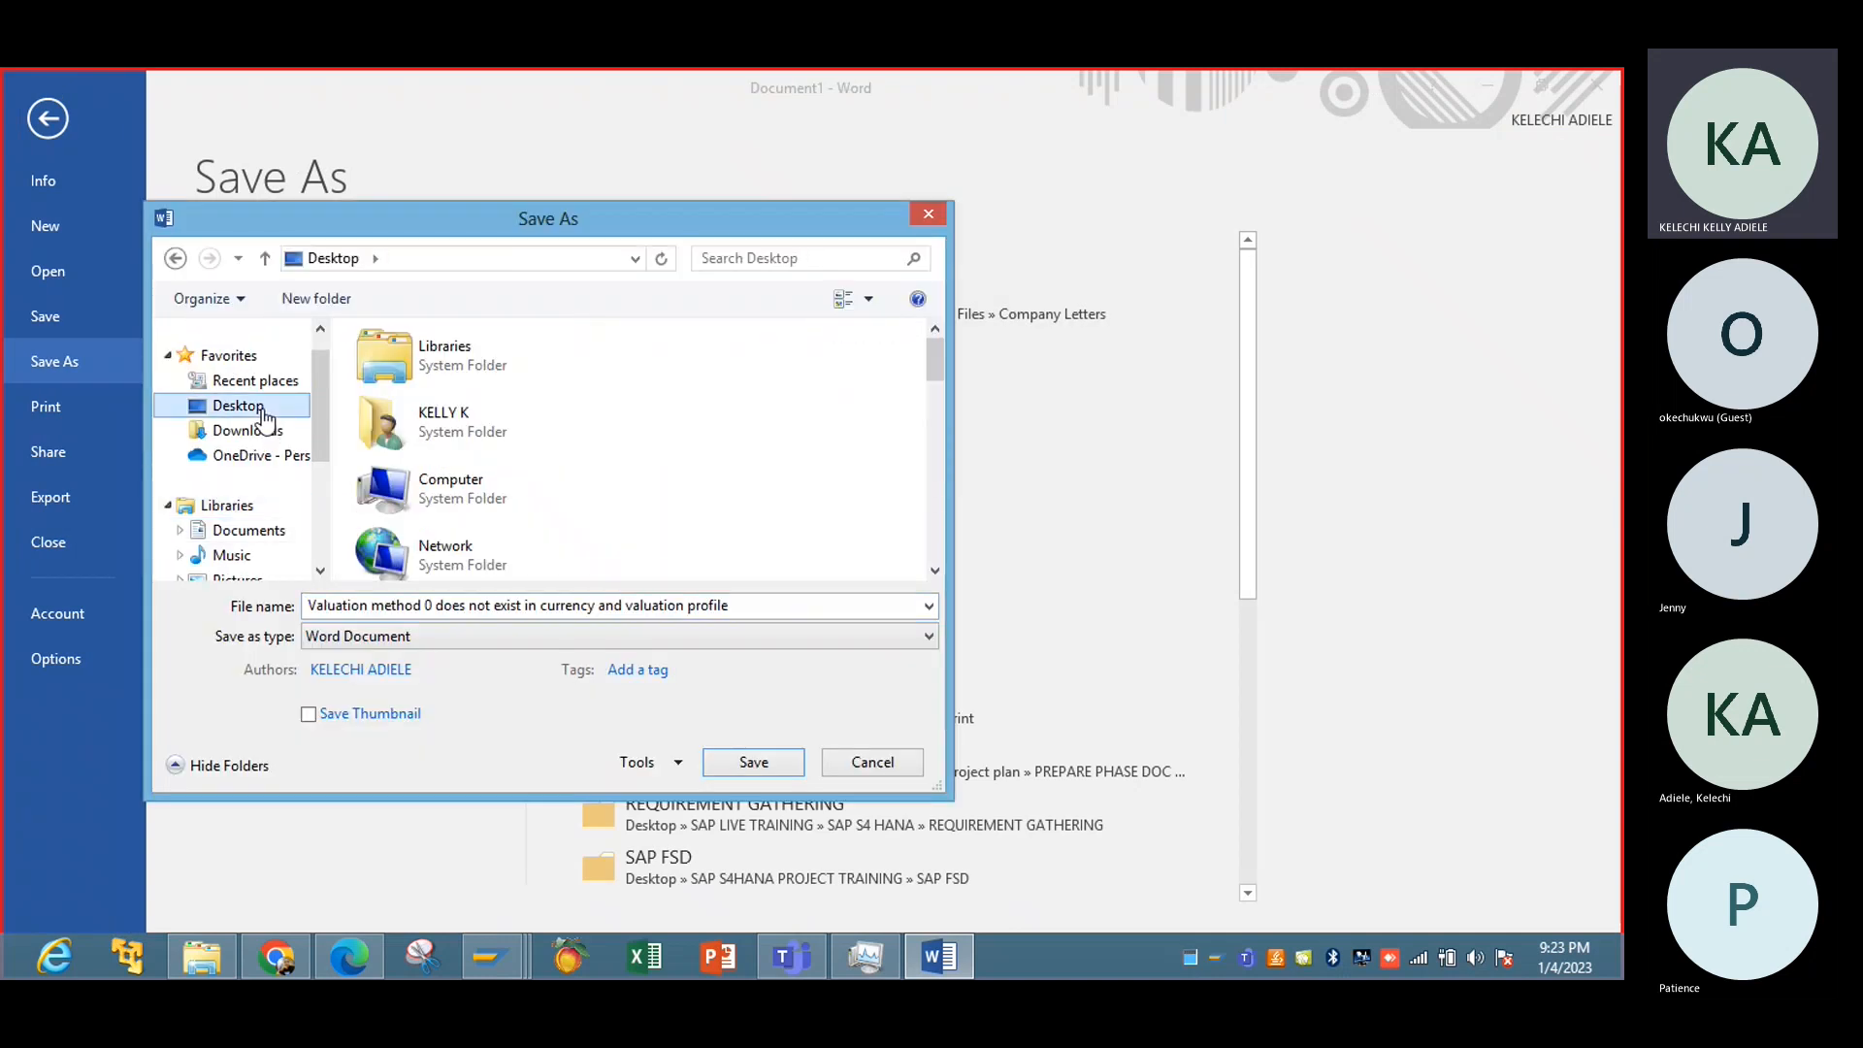
click(770, 764)
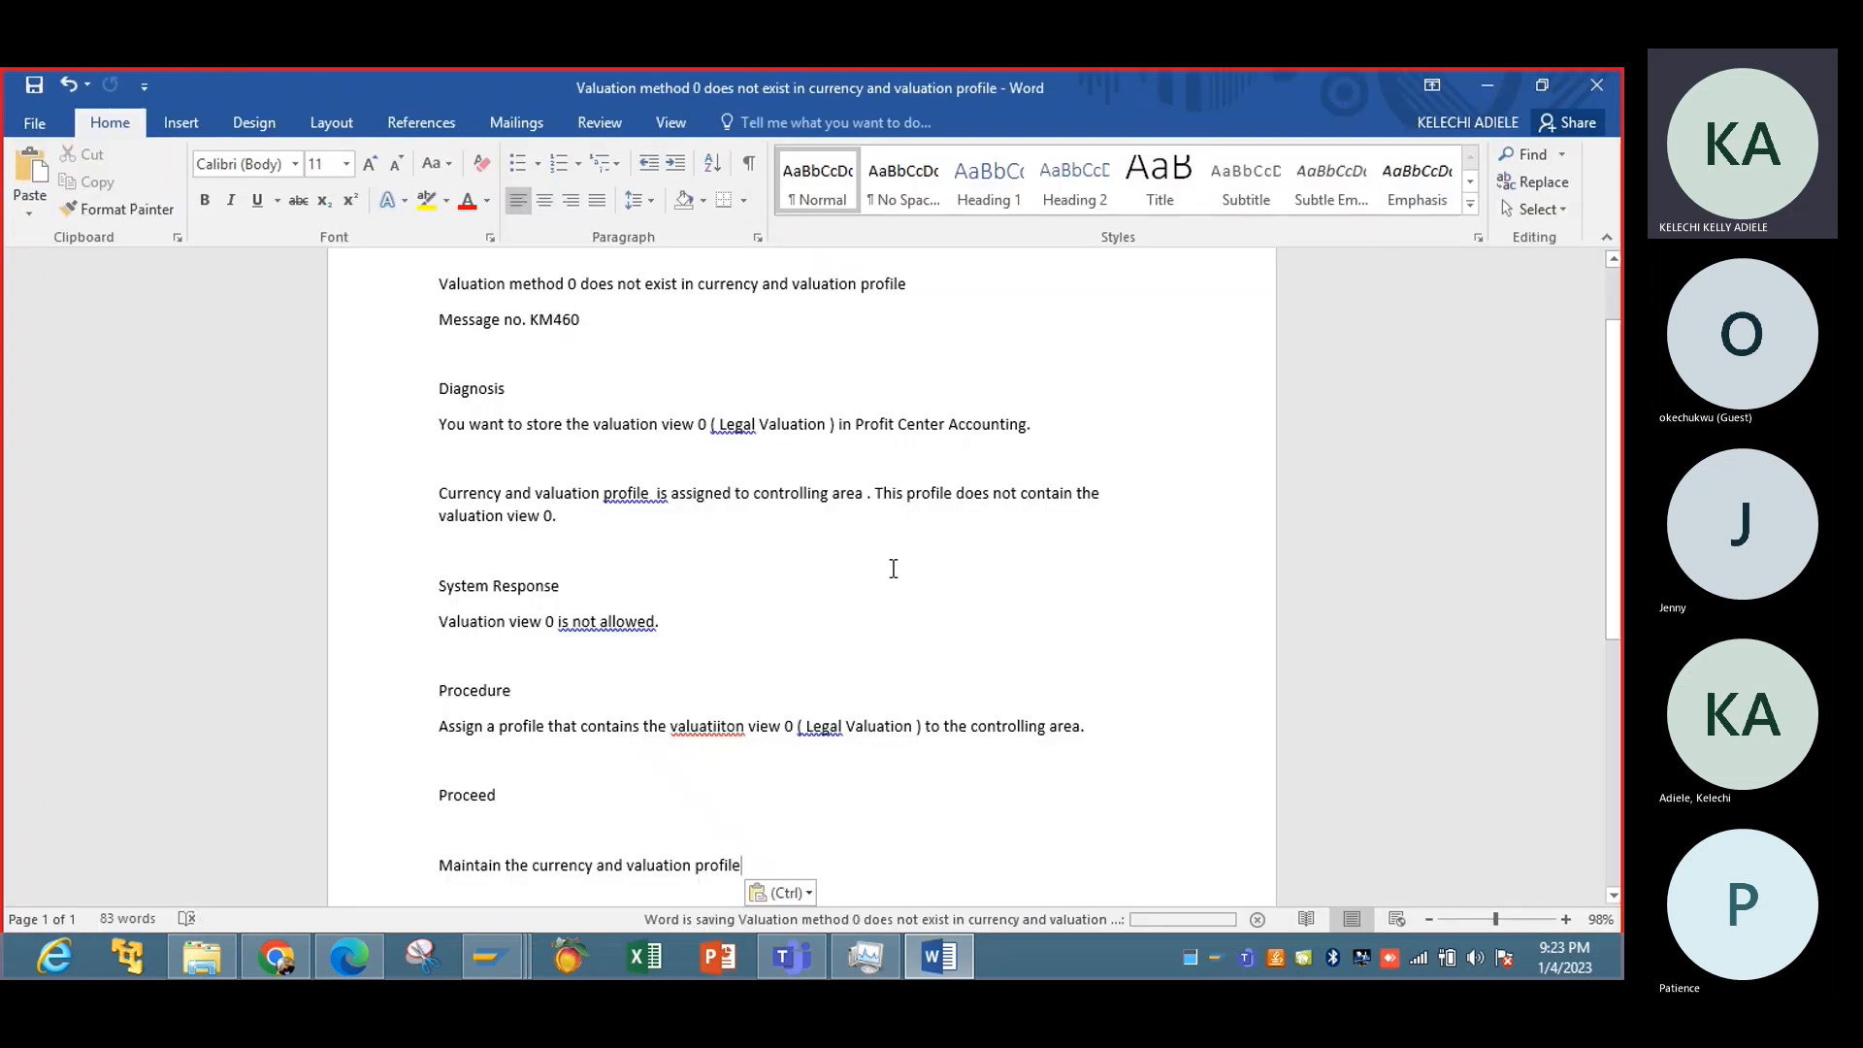
click(1592, 88)
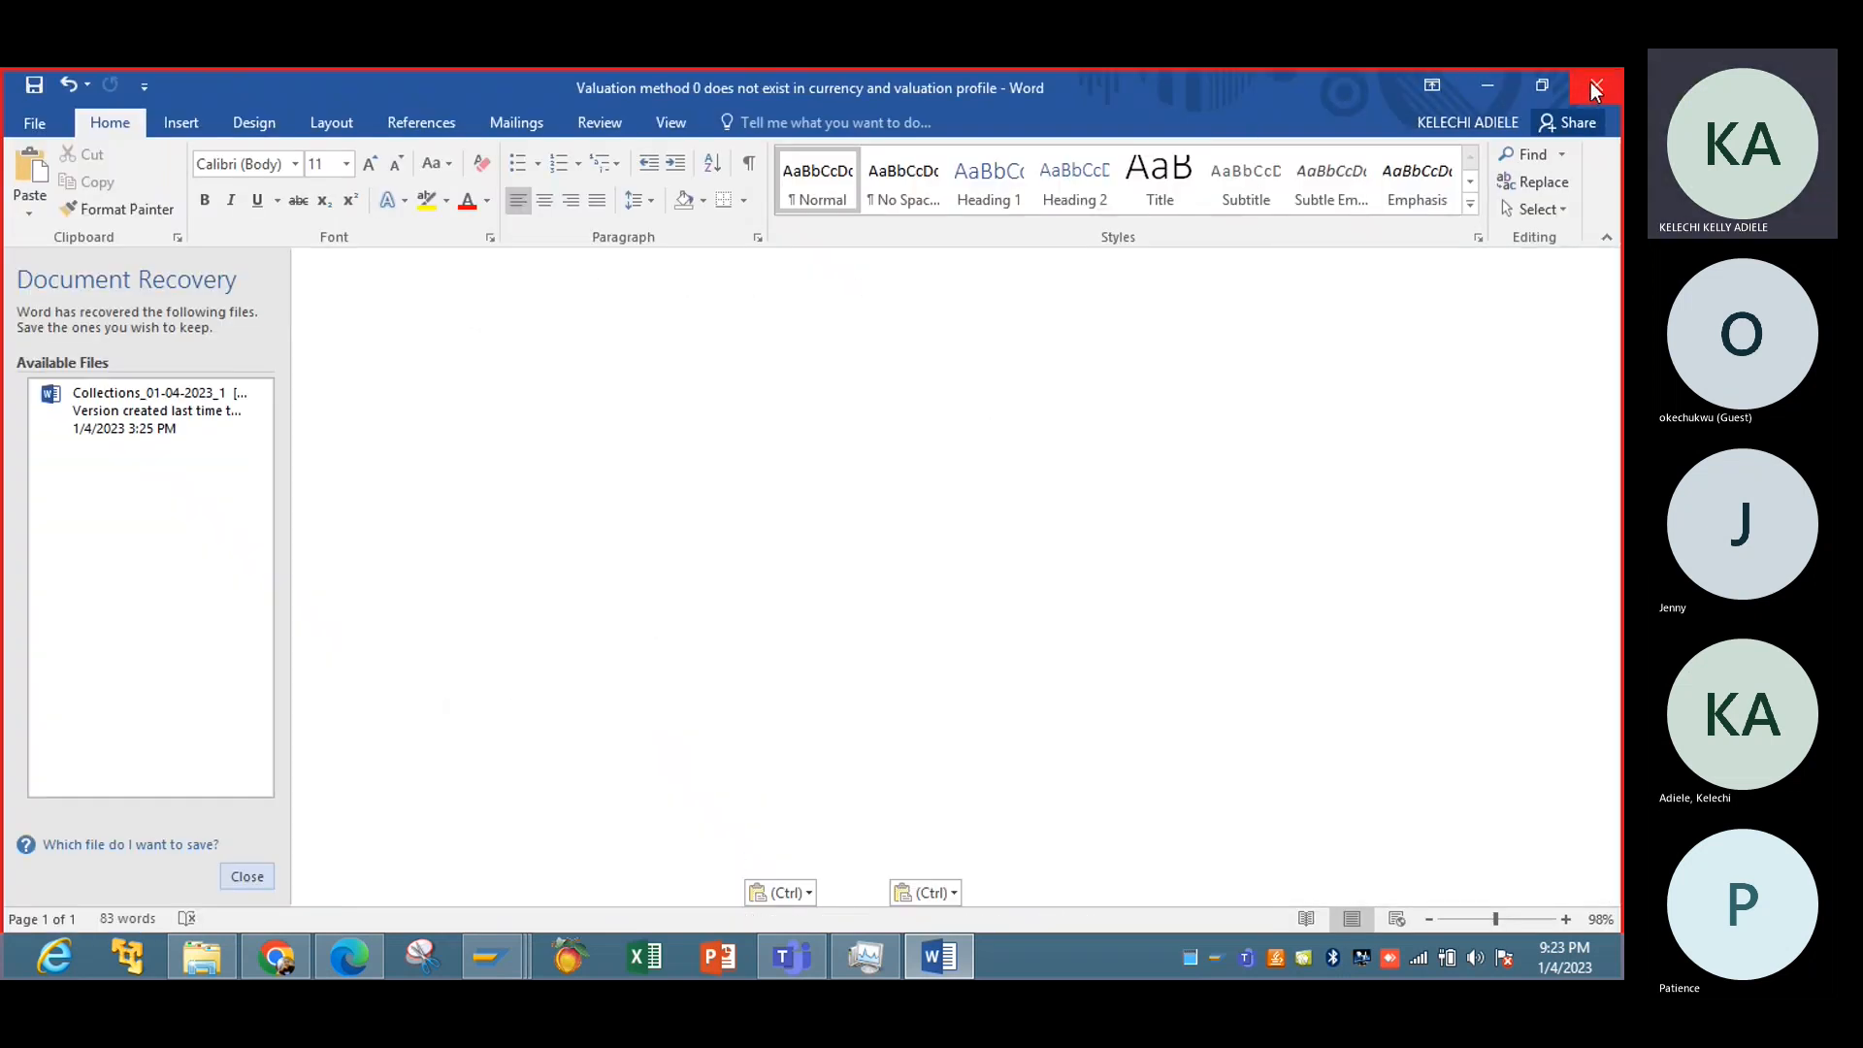
click(1592, 88)
Step: Switch back to the SAP controlling area settings and go from the error explanation to maintaining the currency and valuation profile
mouse_move(492, 956)
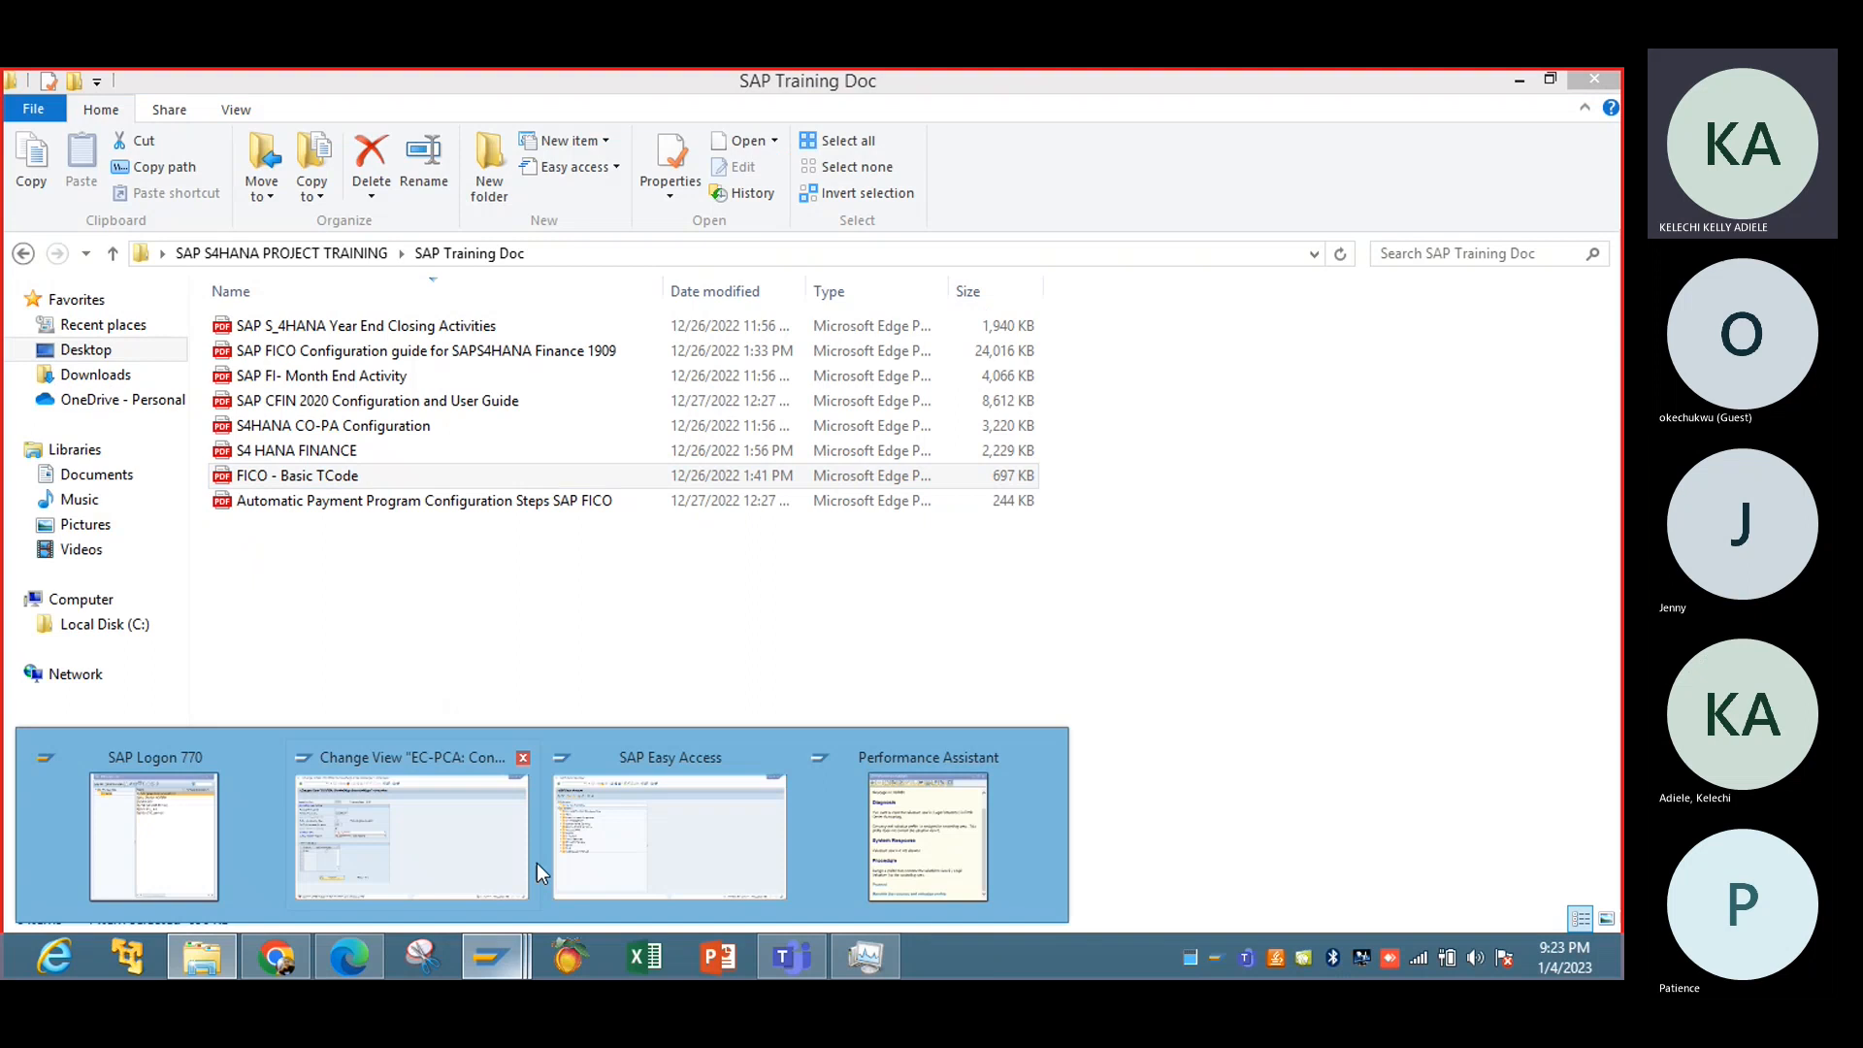
click(342, 860)
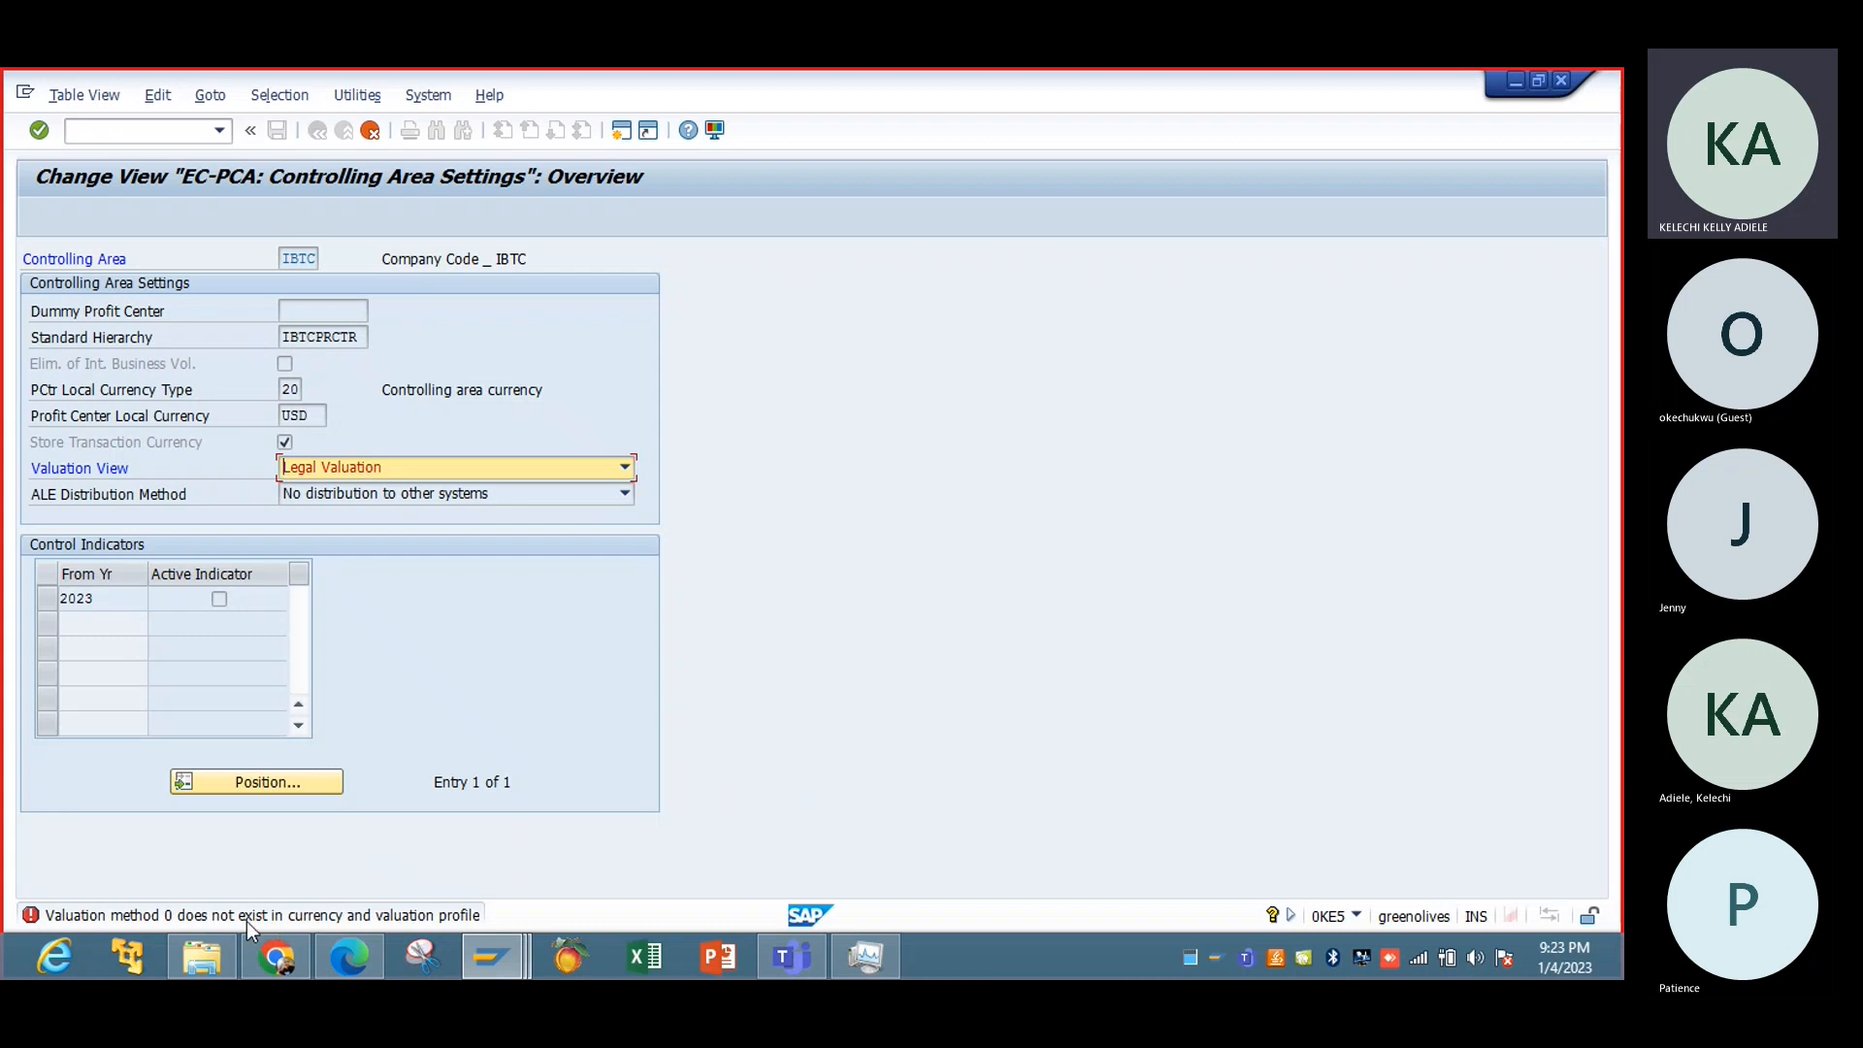
key(Return)
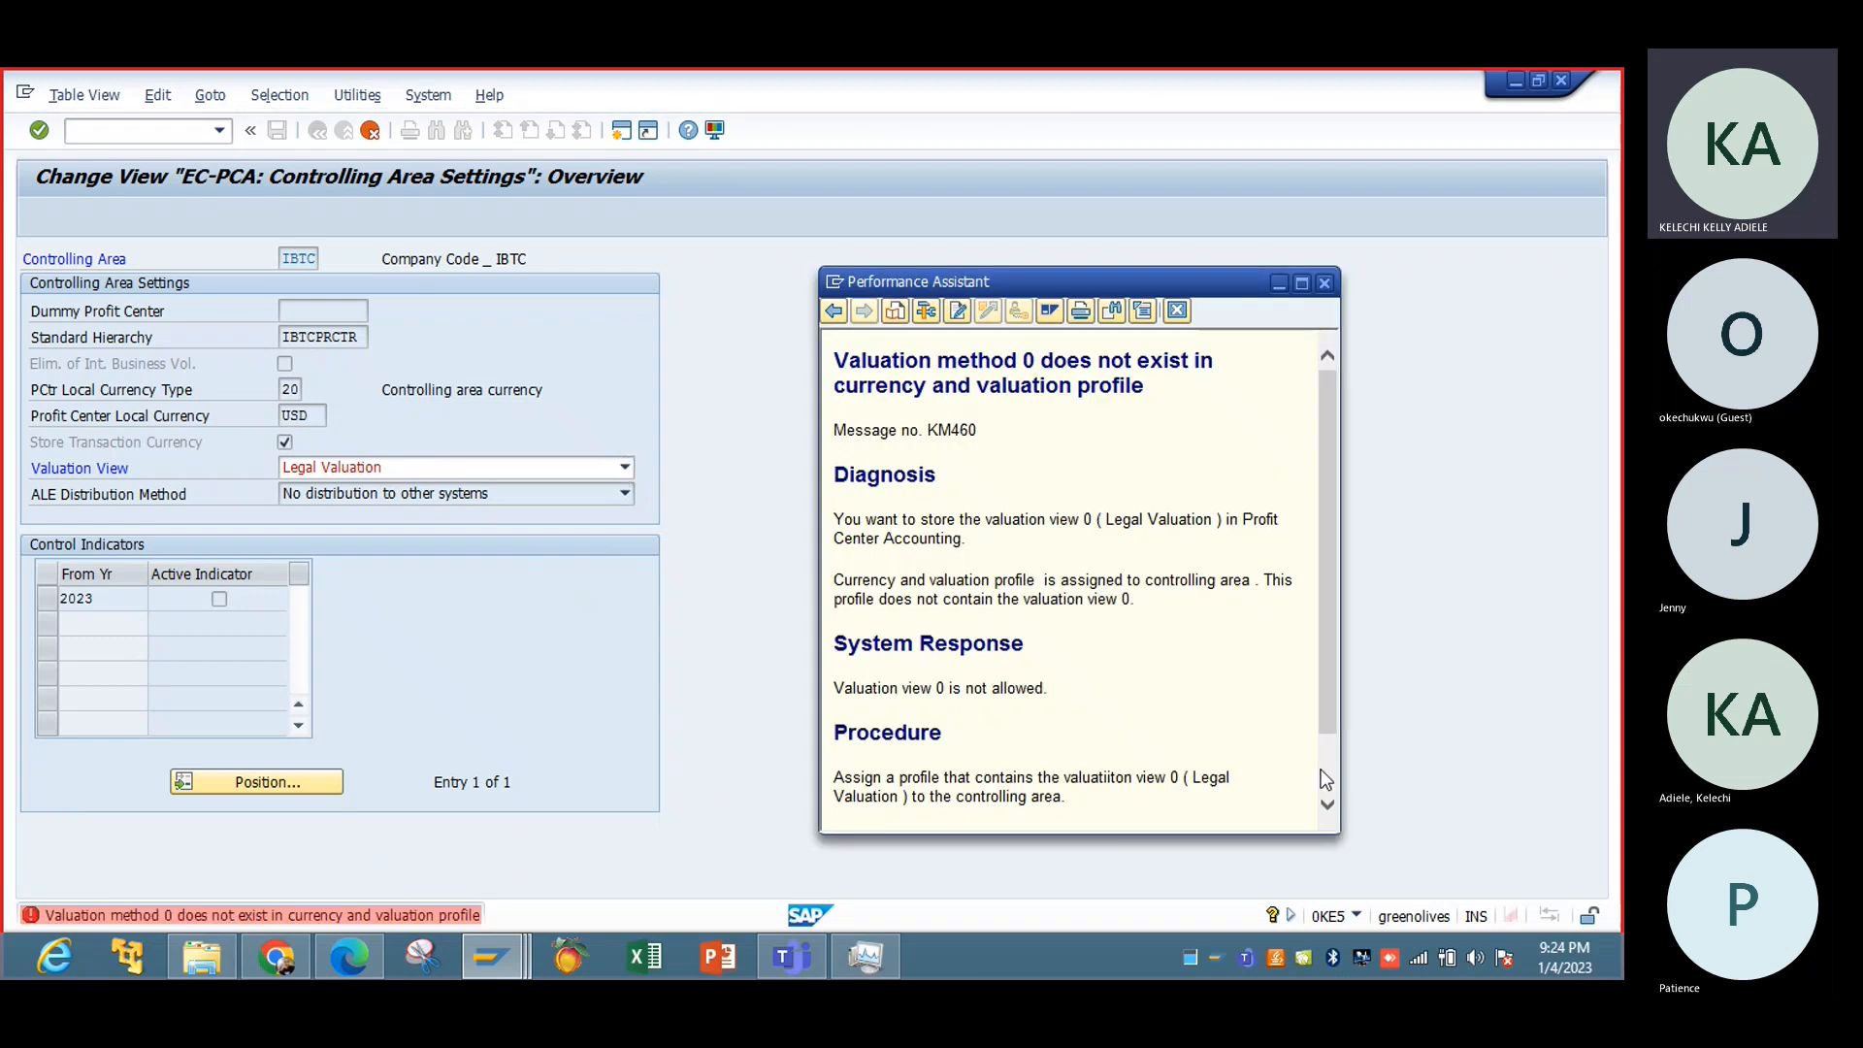
scroll(1319, 771, down, 2)
click(1083, 804)
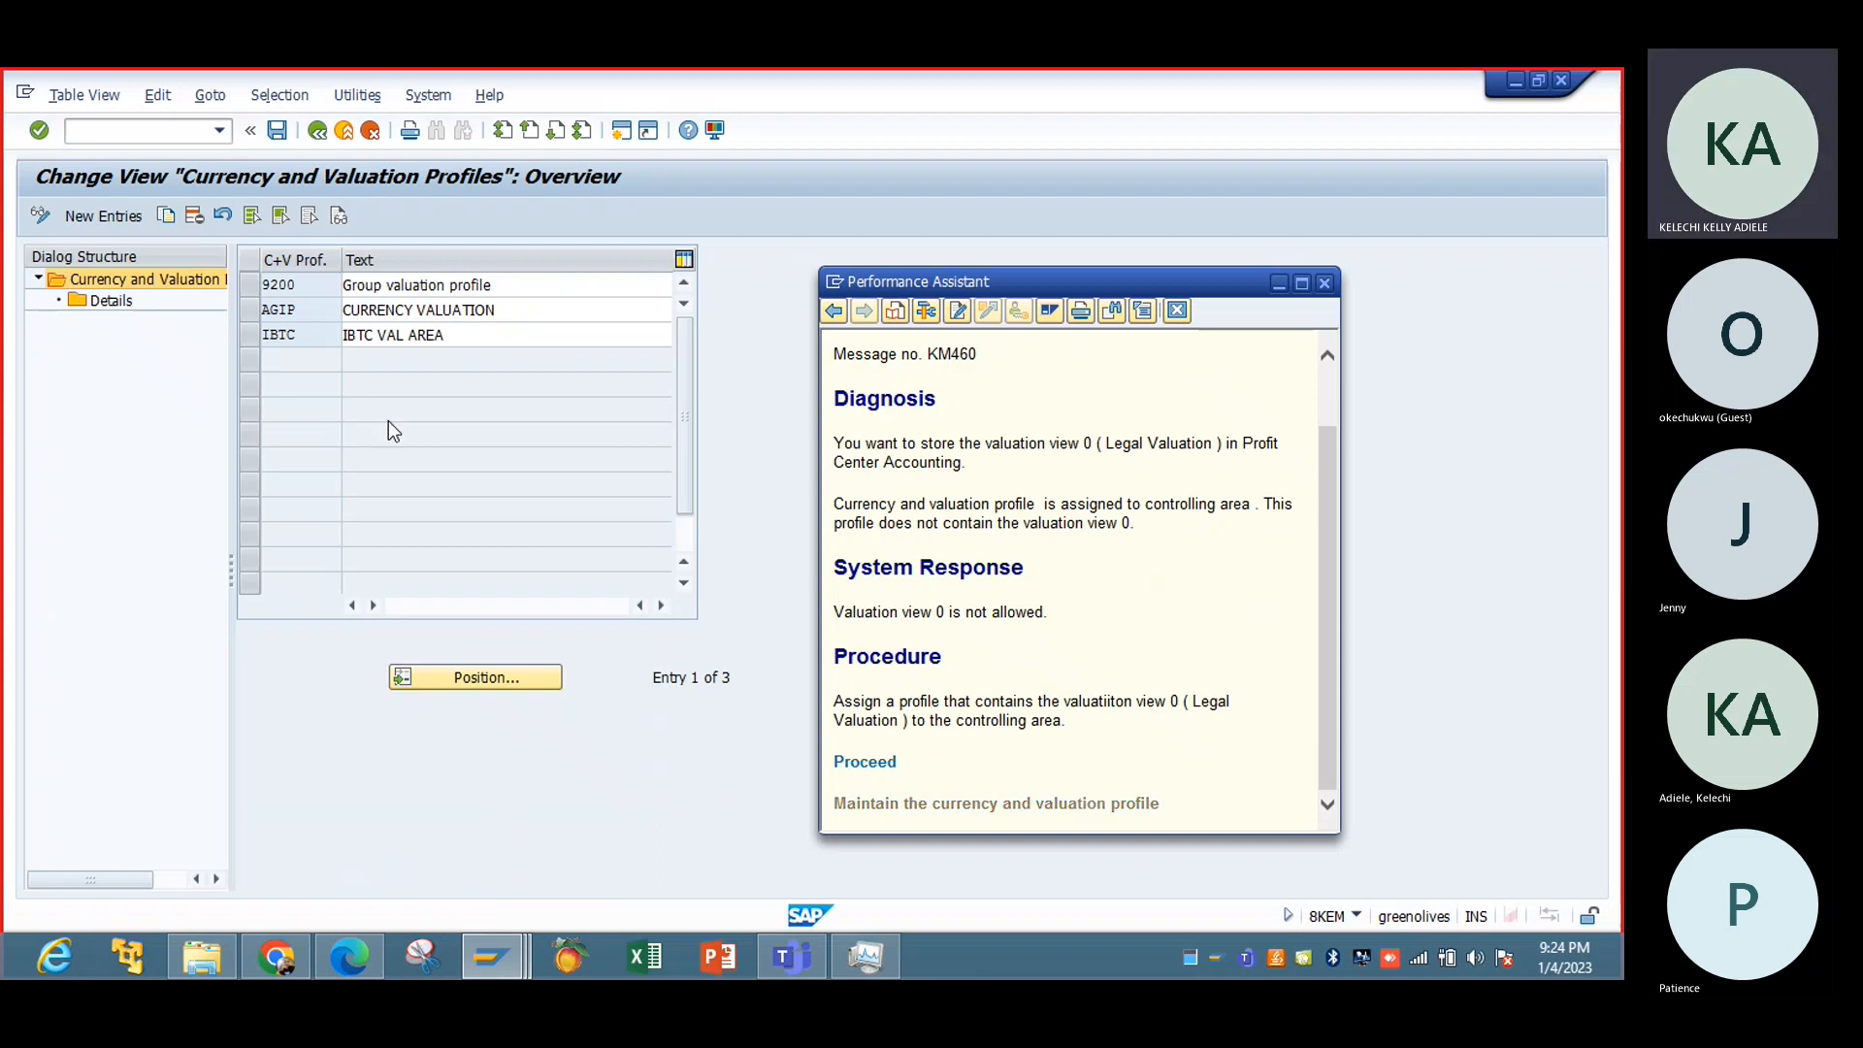
Step: Select the IBTC currency and valuation profile and open its details
click(248, 338)
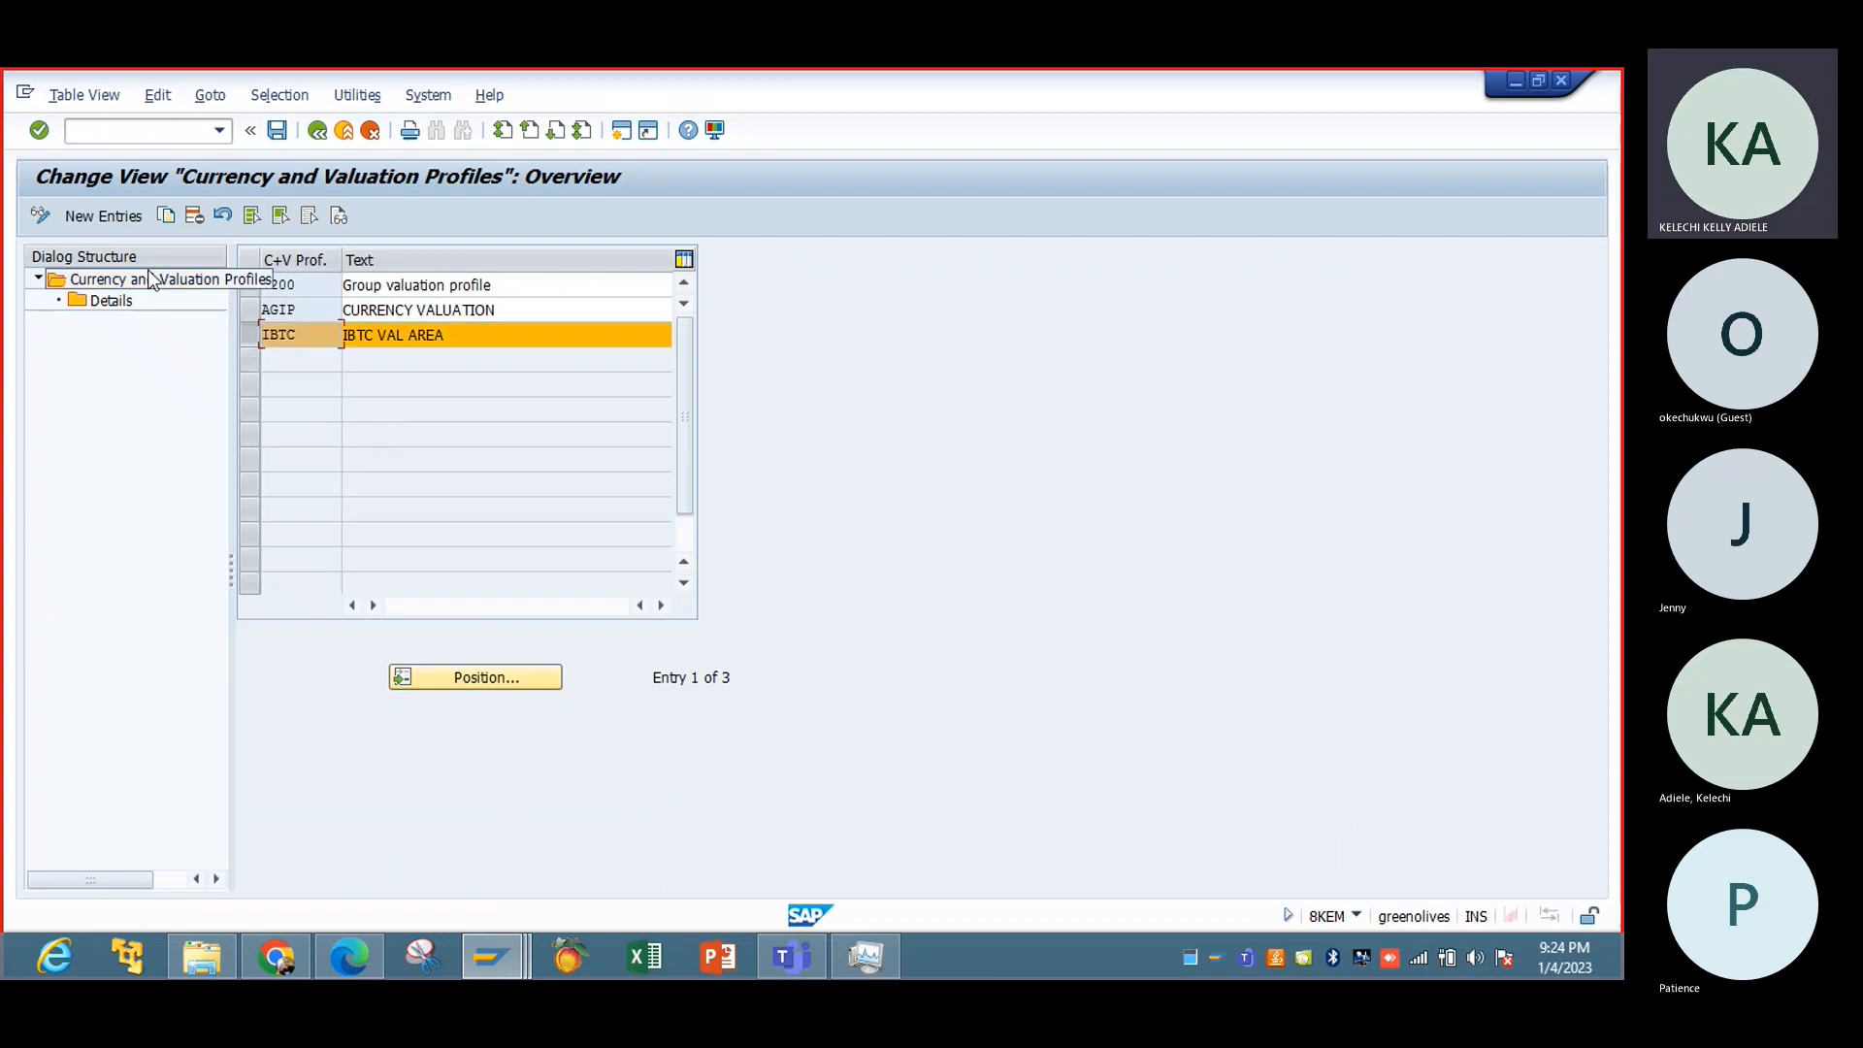
click(151, 278)
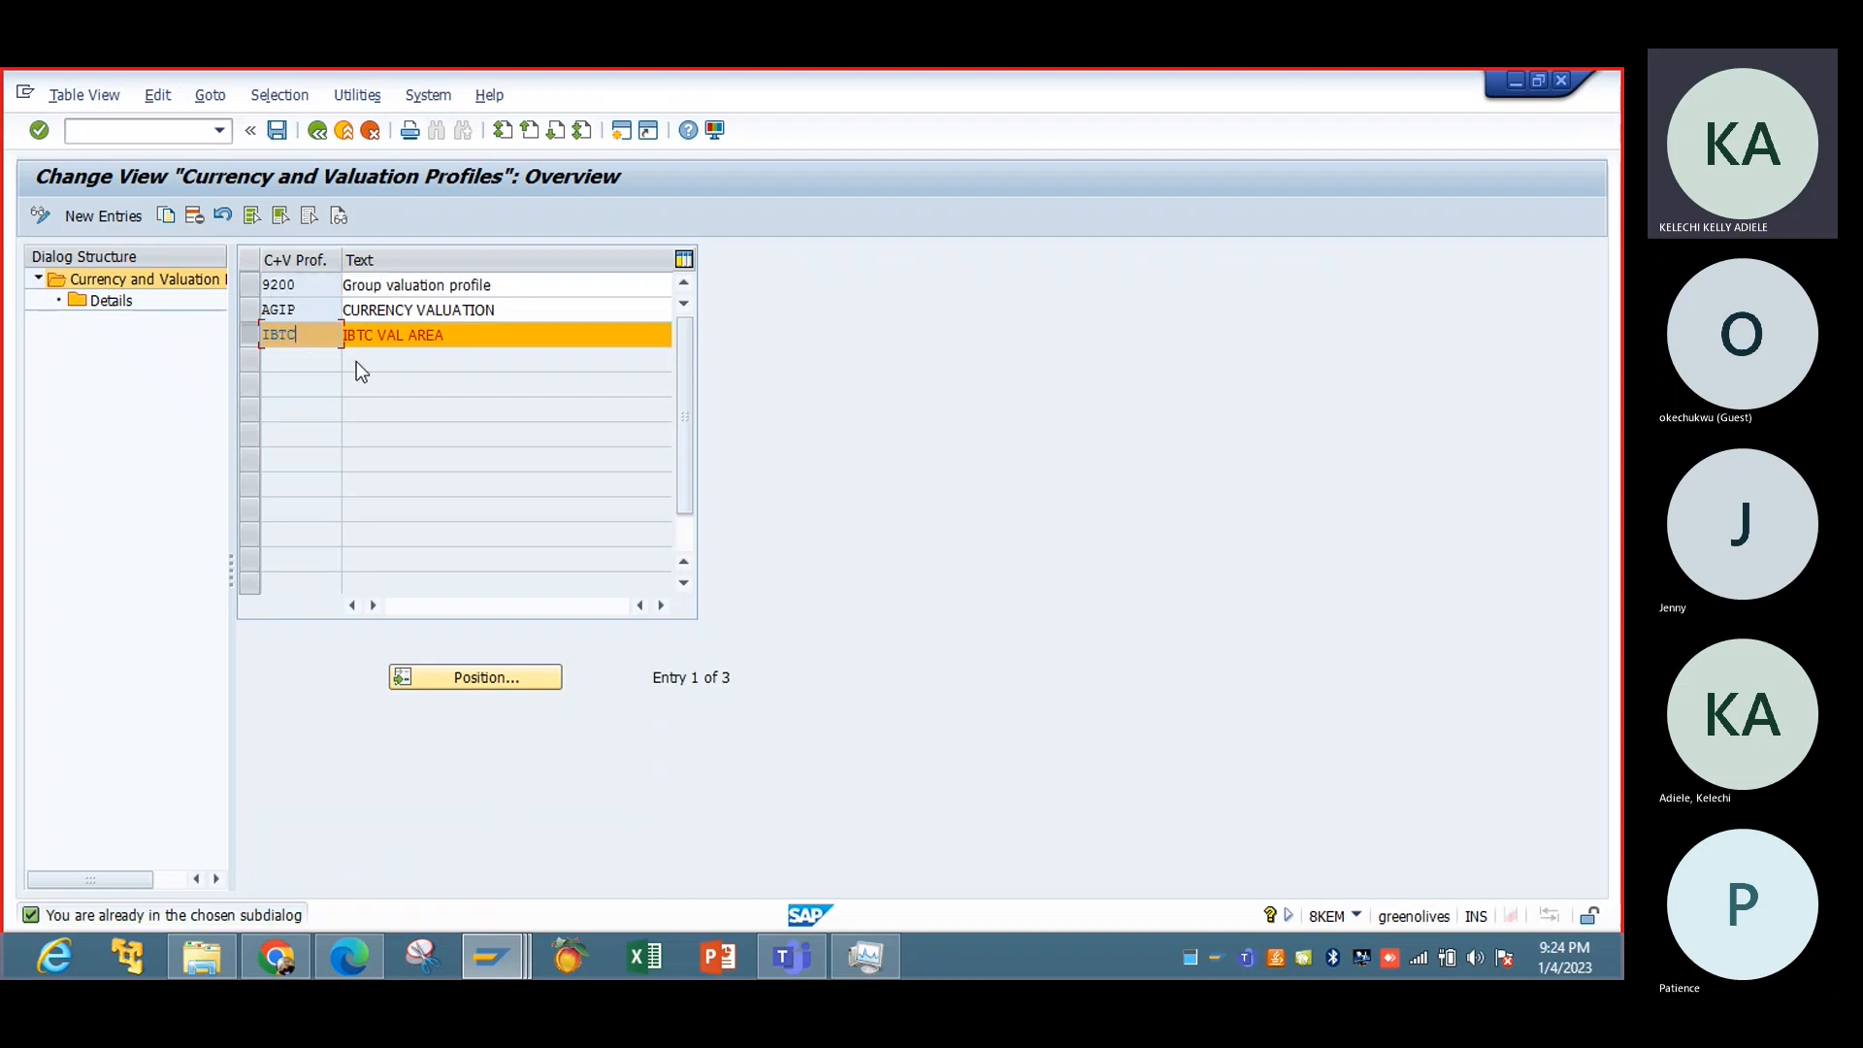
click(249, 334)
click(248, 333)
double_click(94, 303)
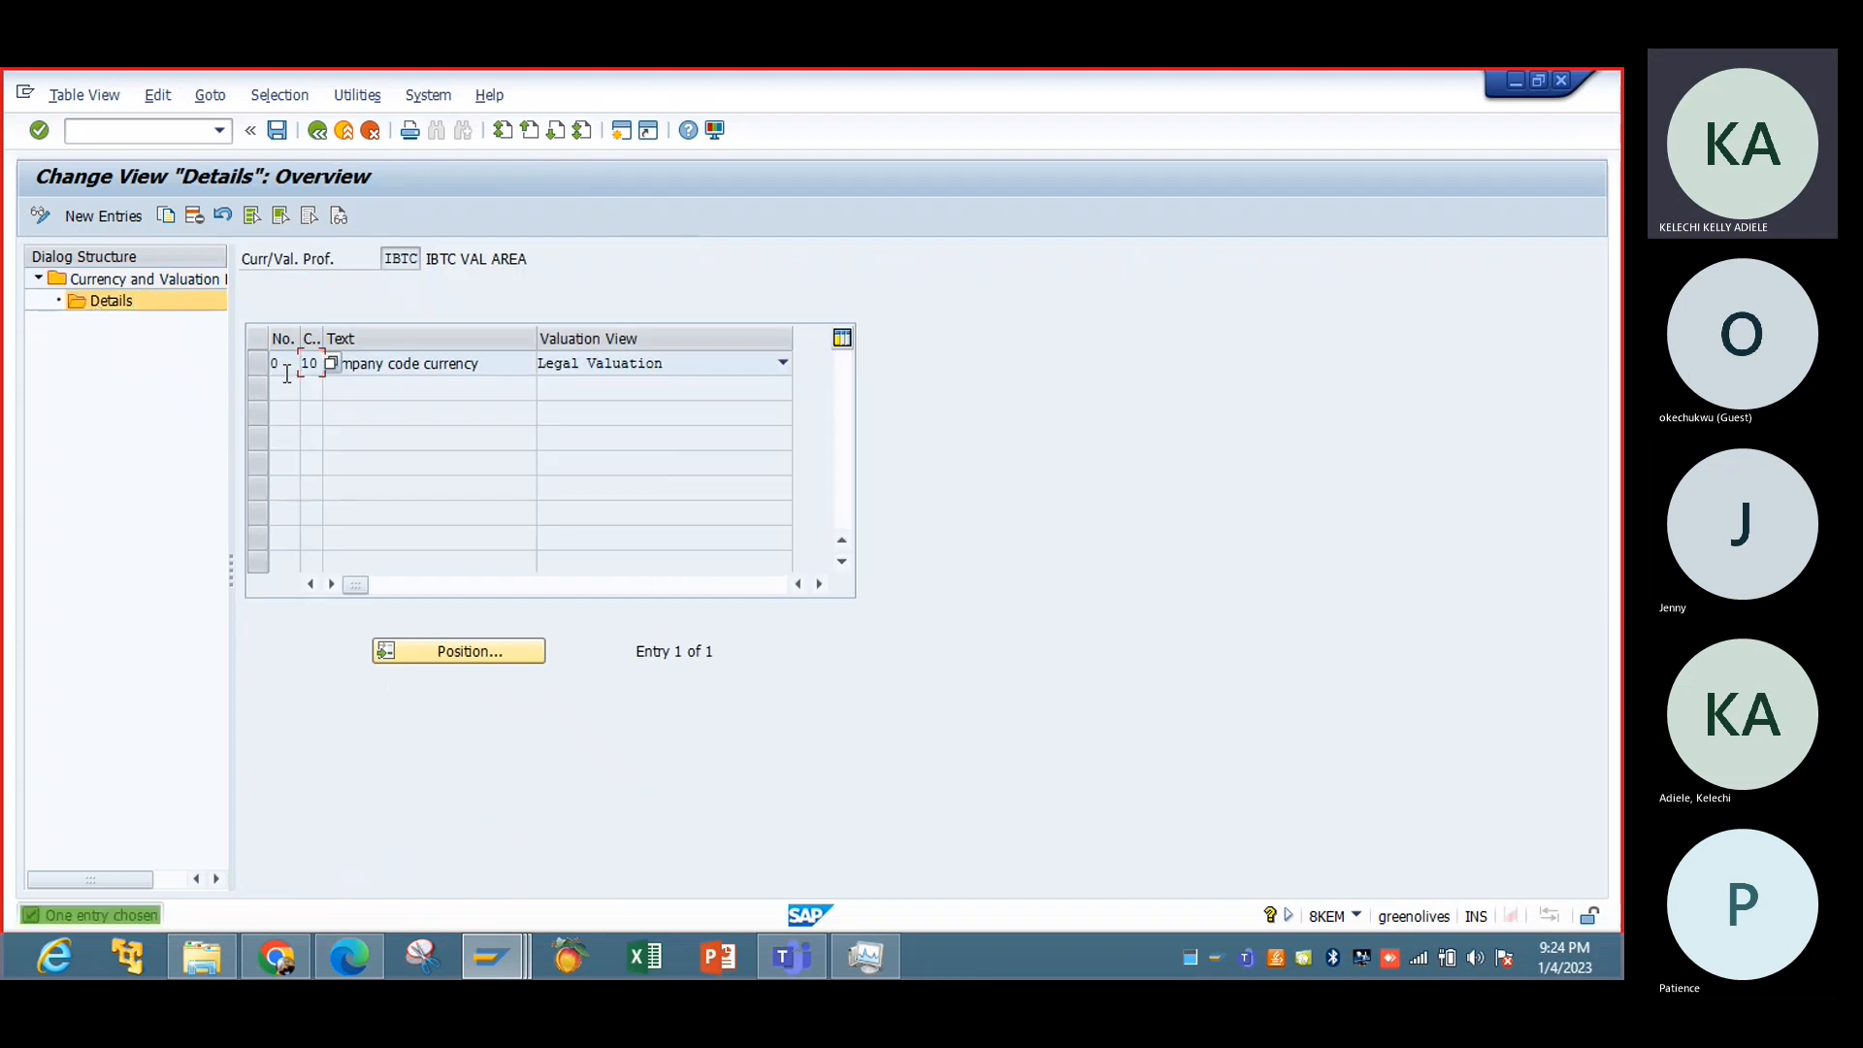
Step: Start a new detail entry numbered 0 for profile IBTC with currency type 30 (Group currency) and Legal Valuation
click(107, 215)
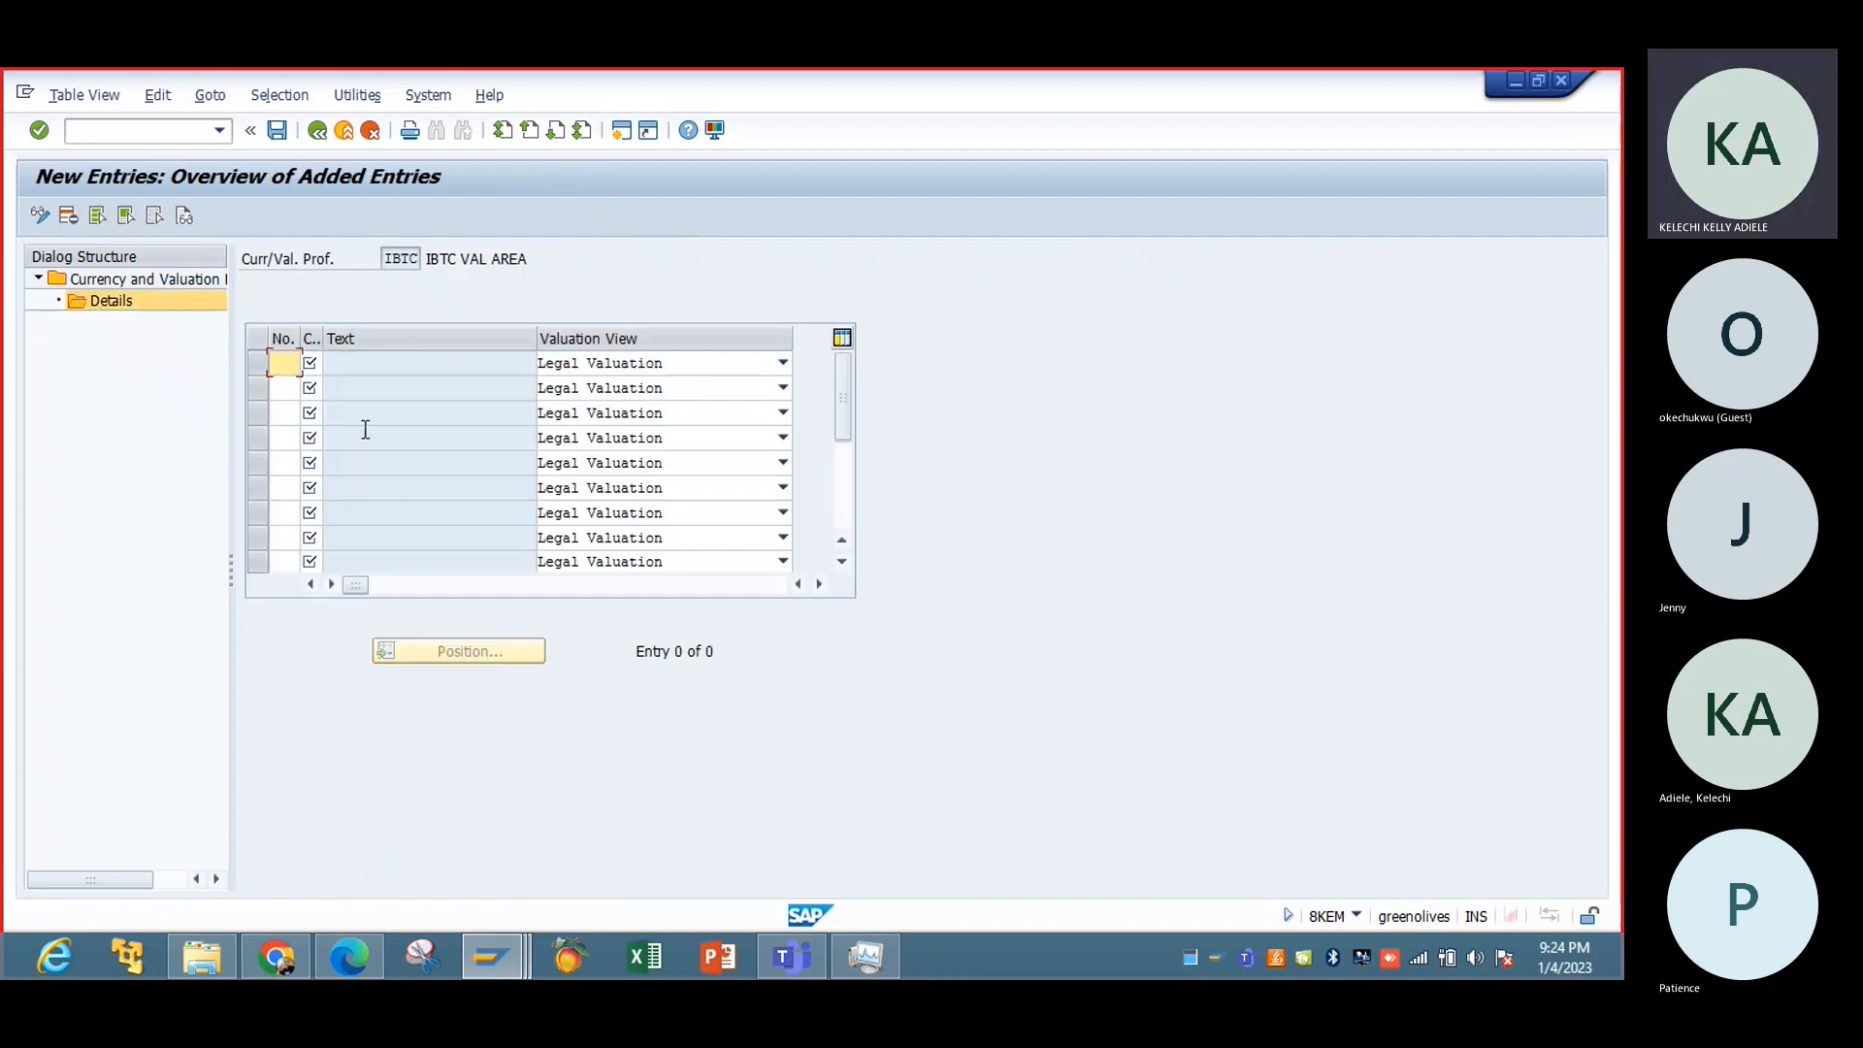
click(308, 364)
click(330, 363)
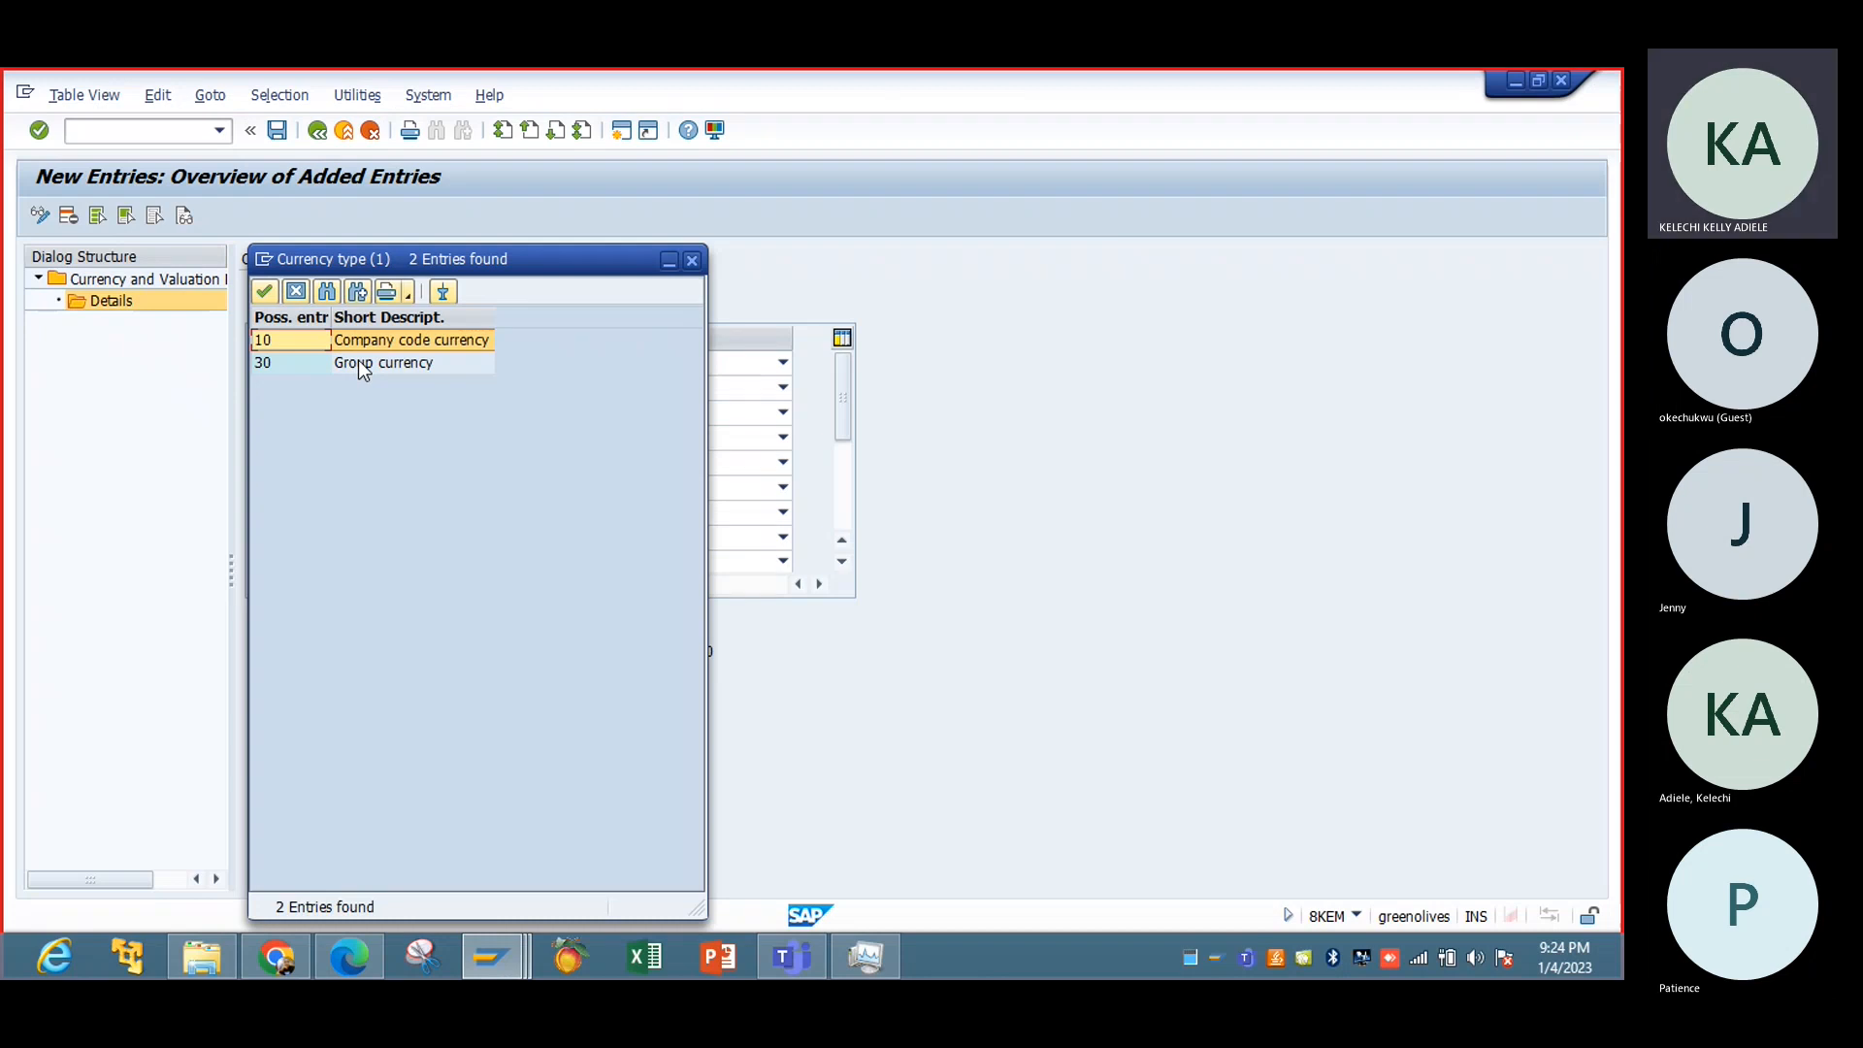
double_click(359, 364)
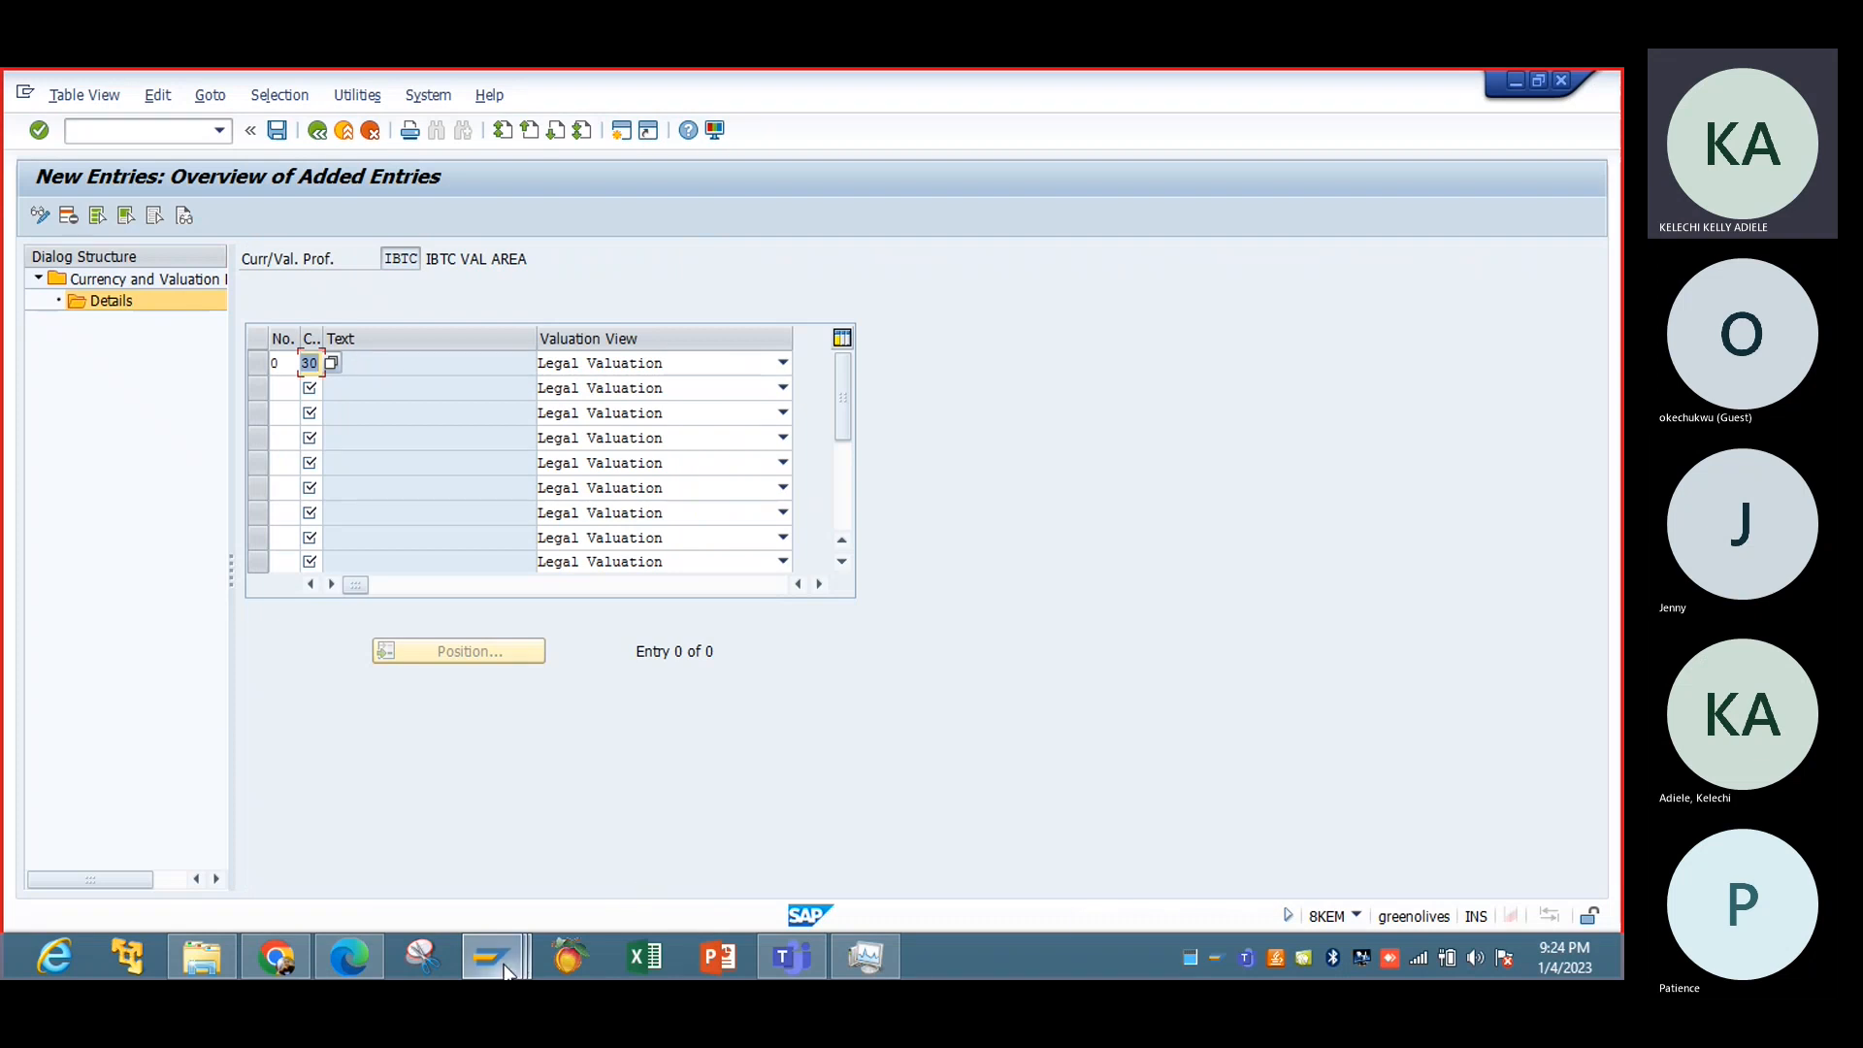
click(783, 363)
click(784, 365)
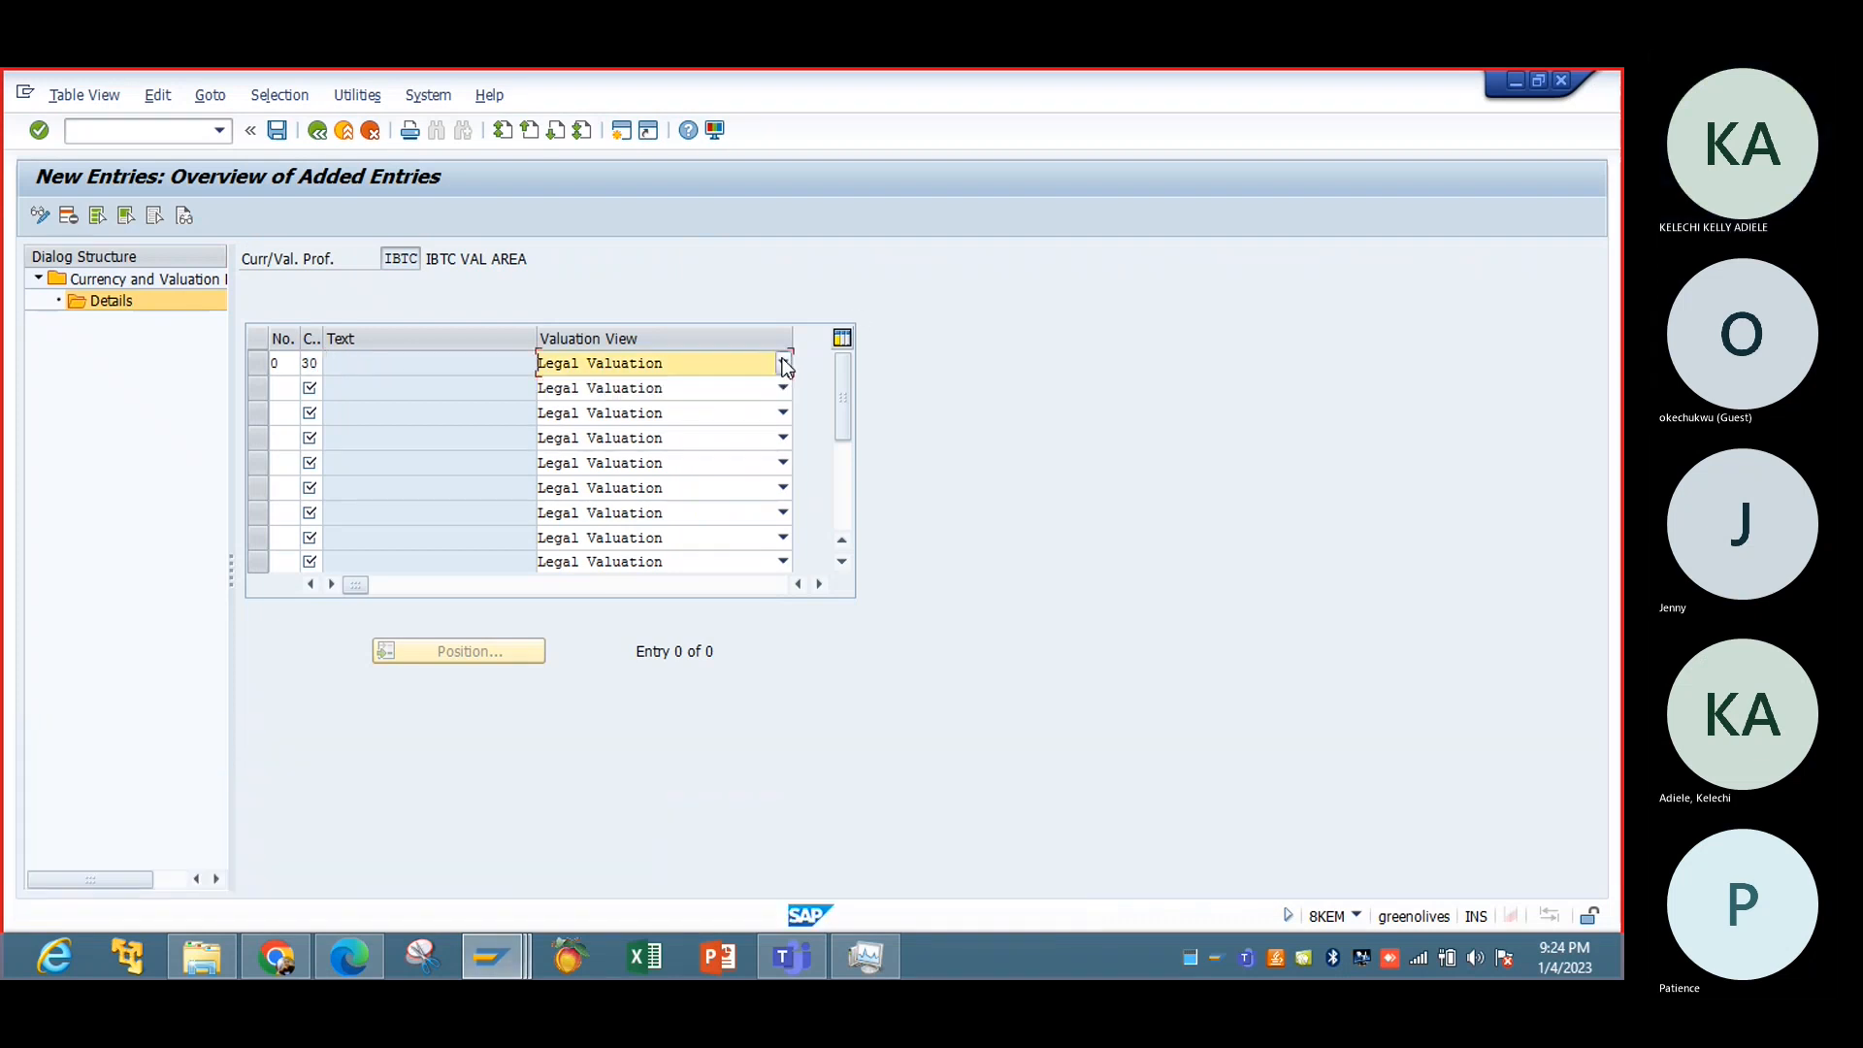
Step: Review the currency types available for the new IBTC entry, close the list unchanged, and go back from the new entries
click(317, 367)
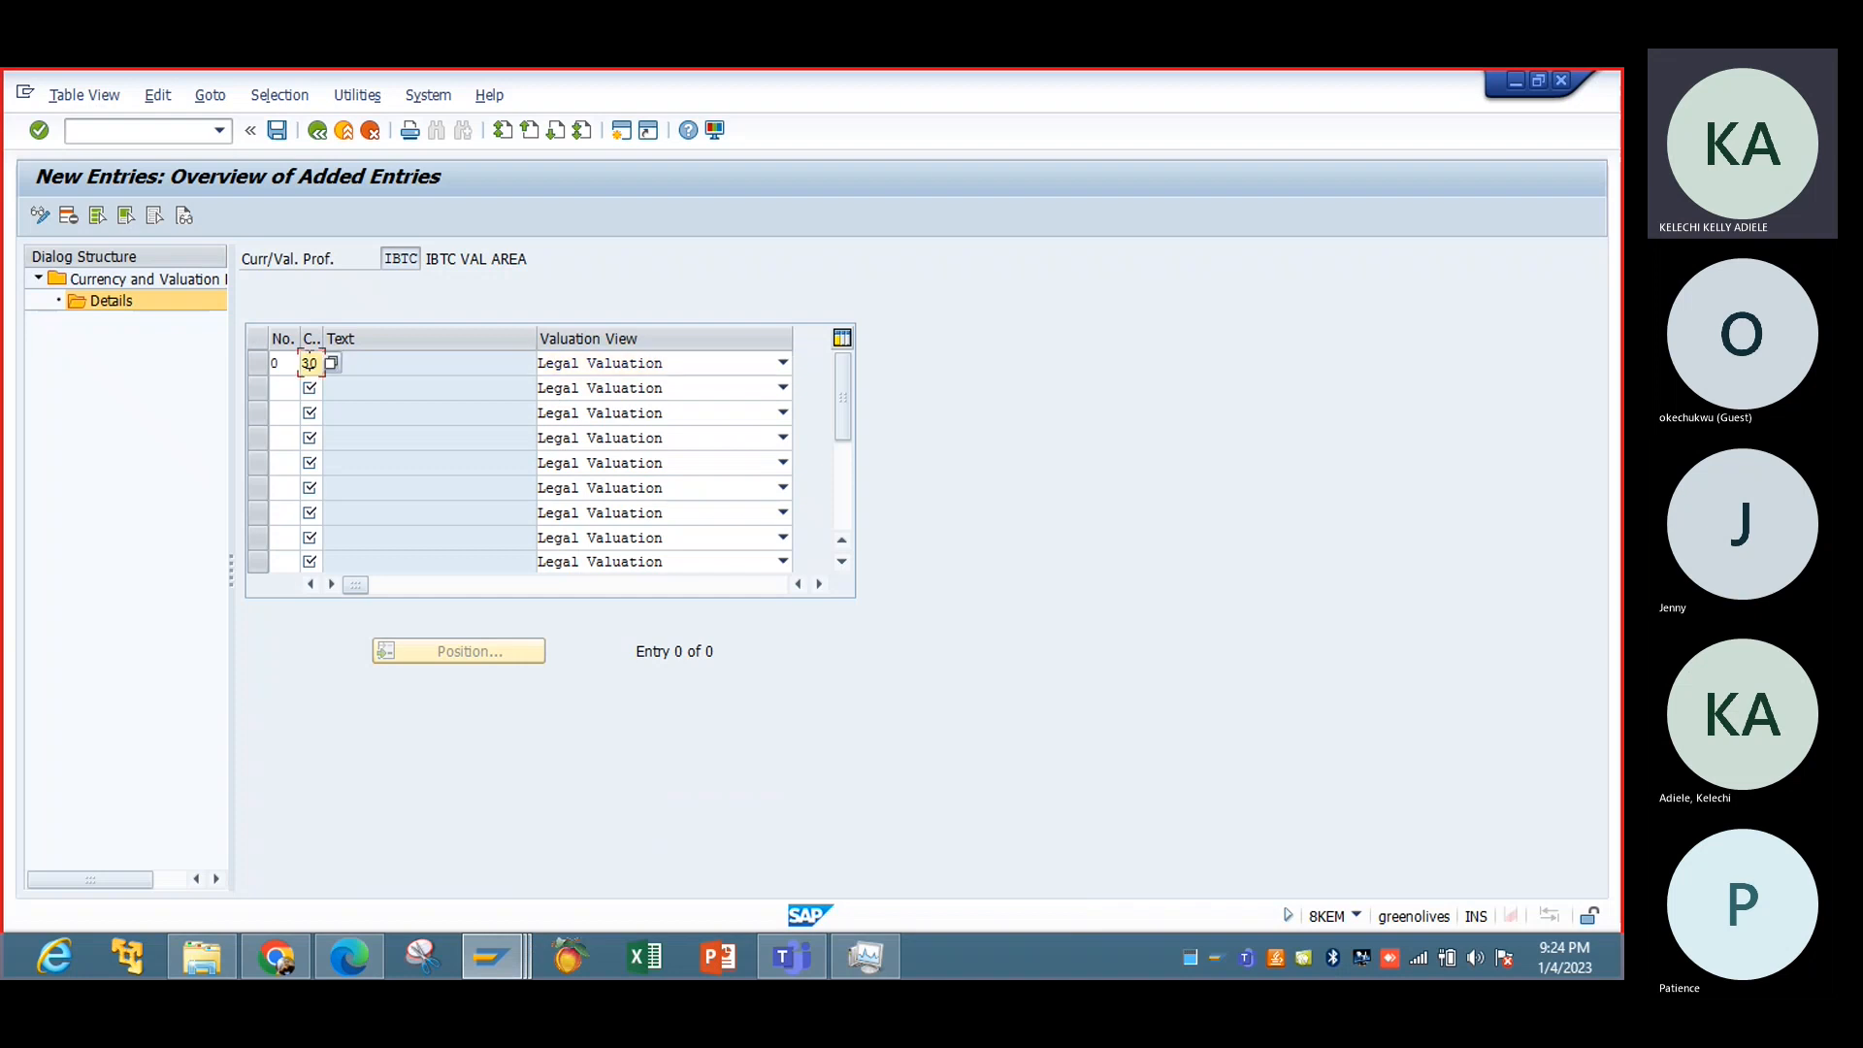
click(330, 363)
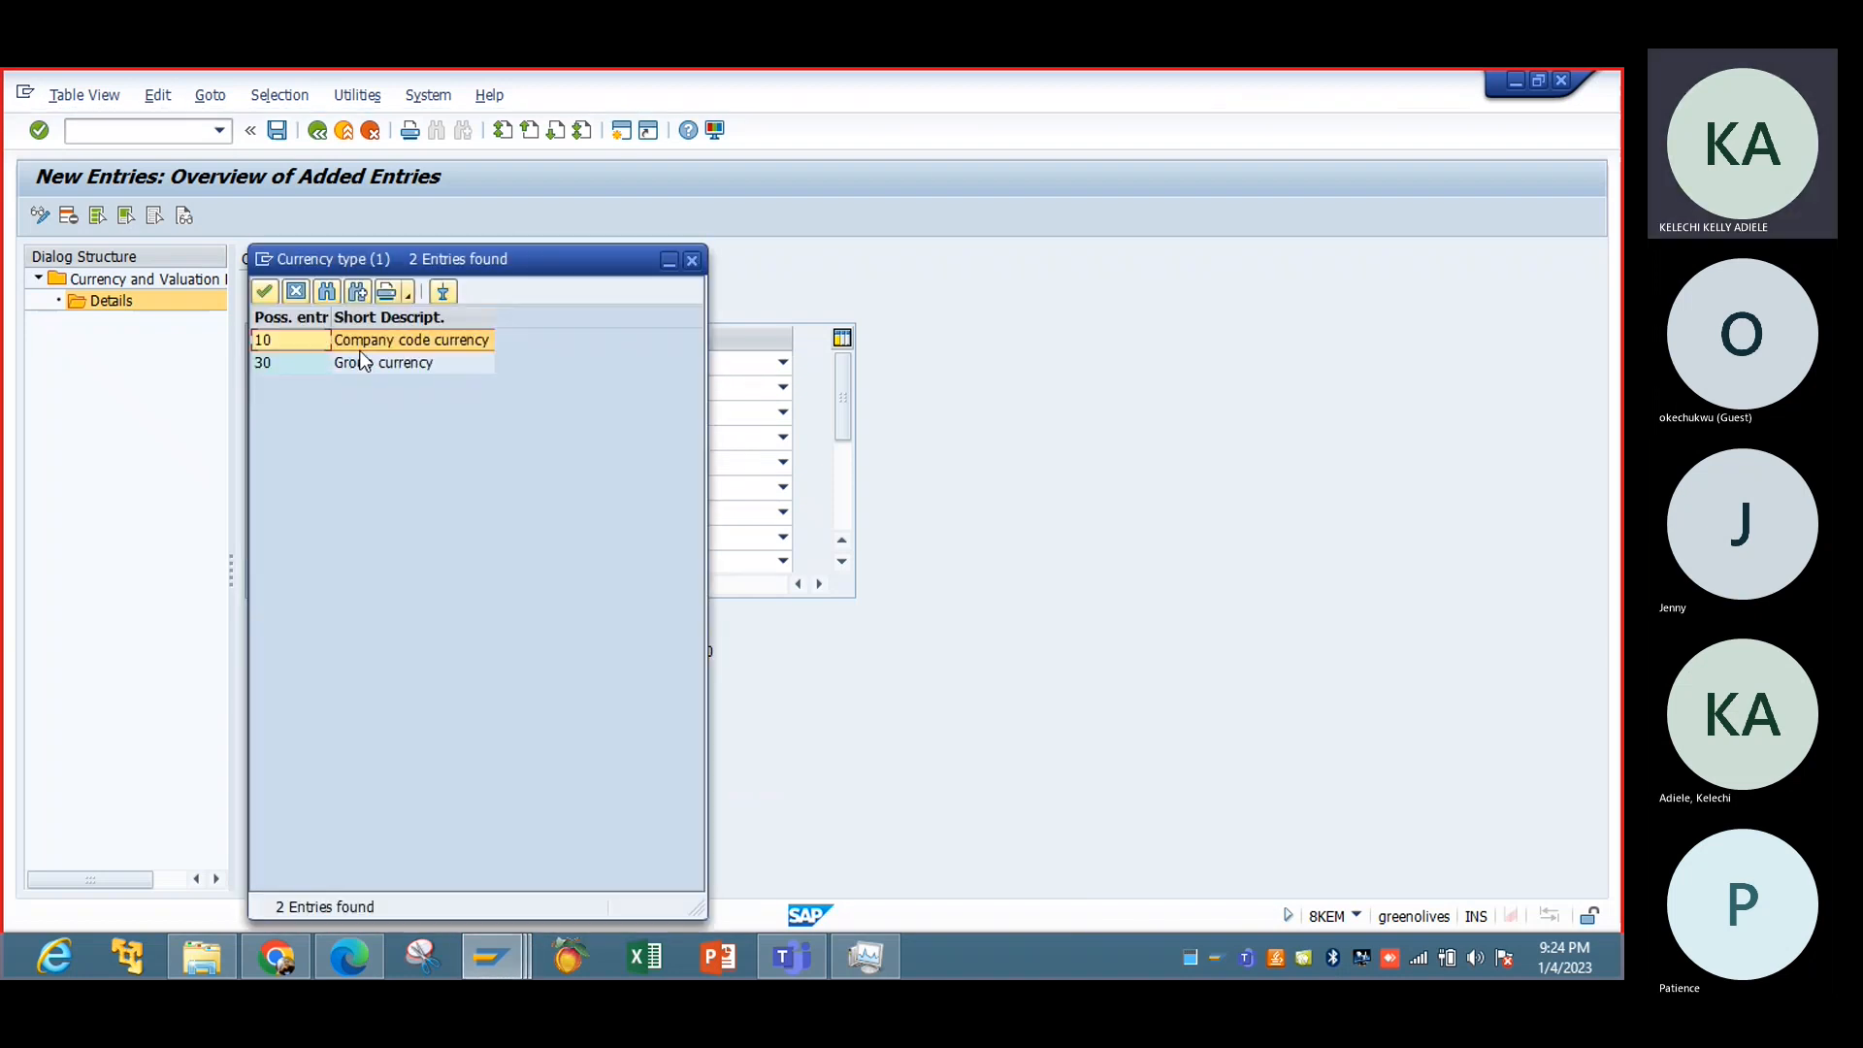
drag(458, 256, 986, 212)
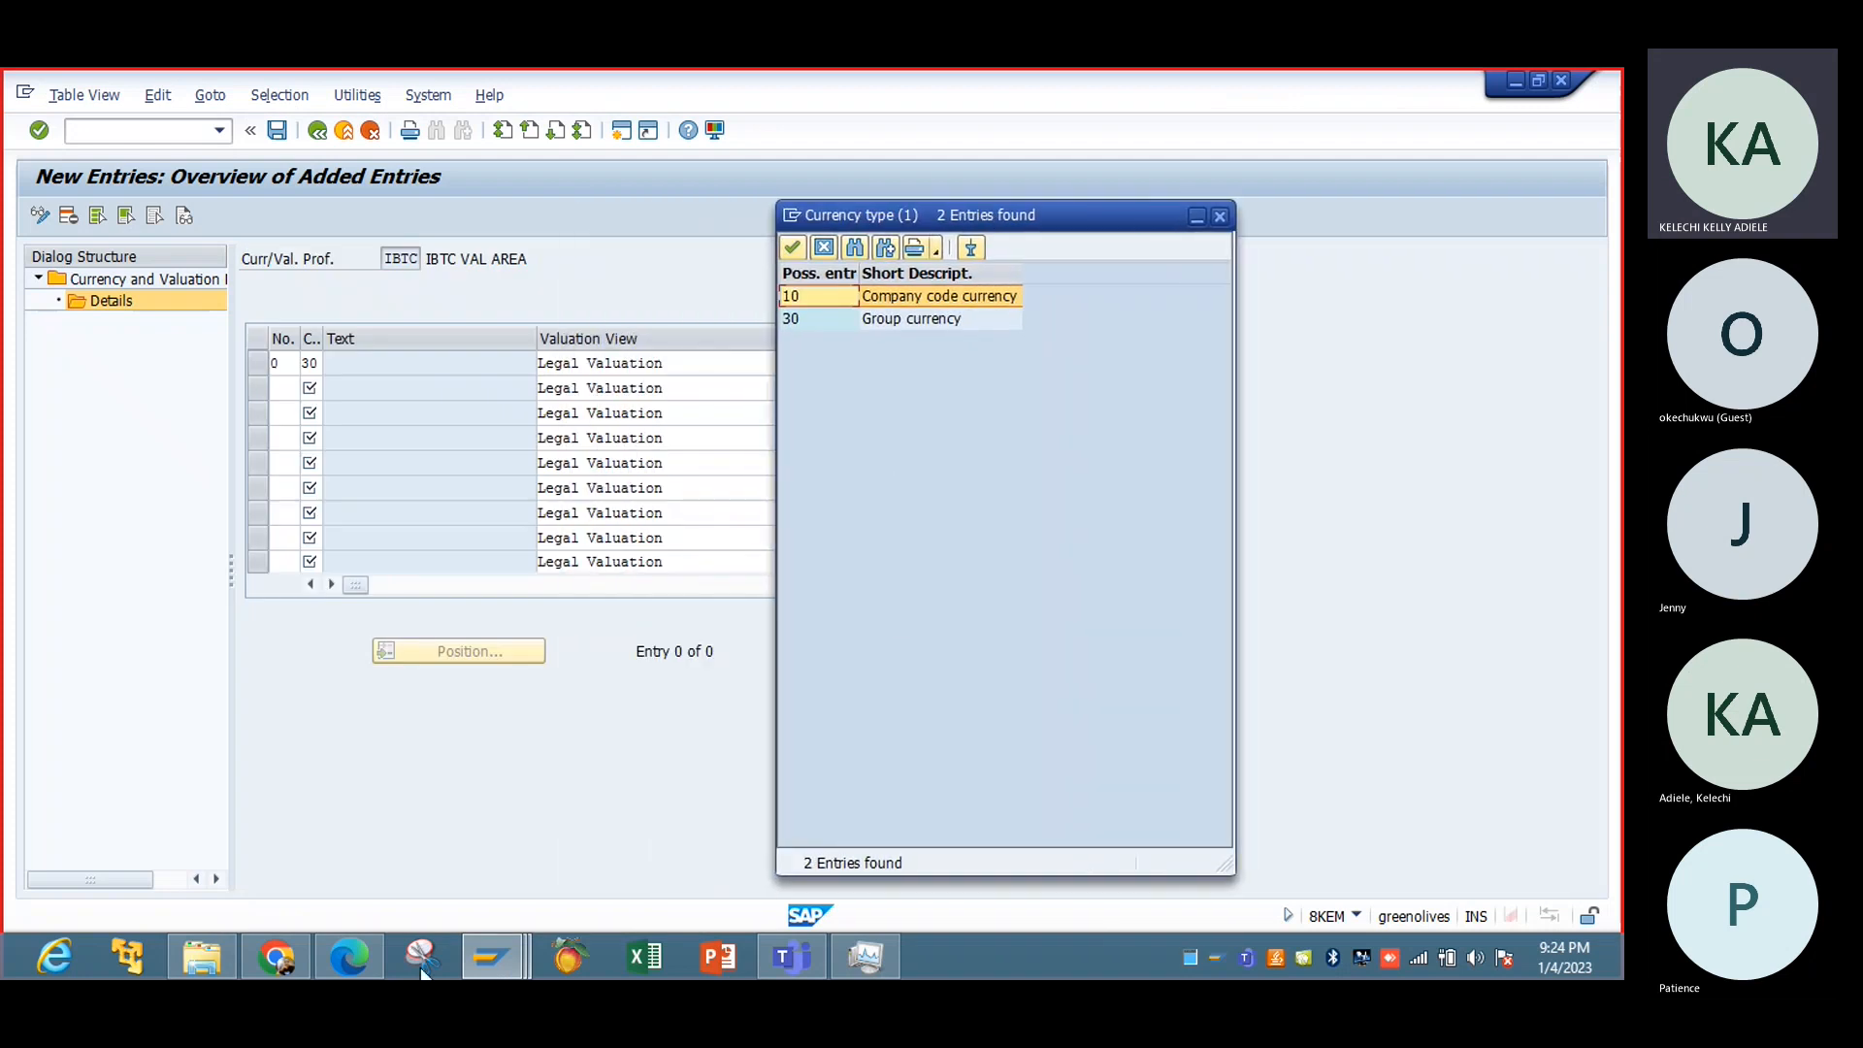
click(491, 958)
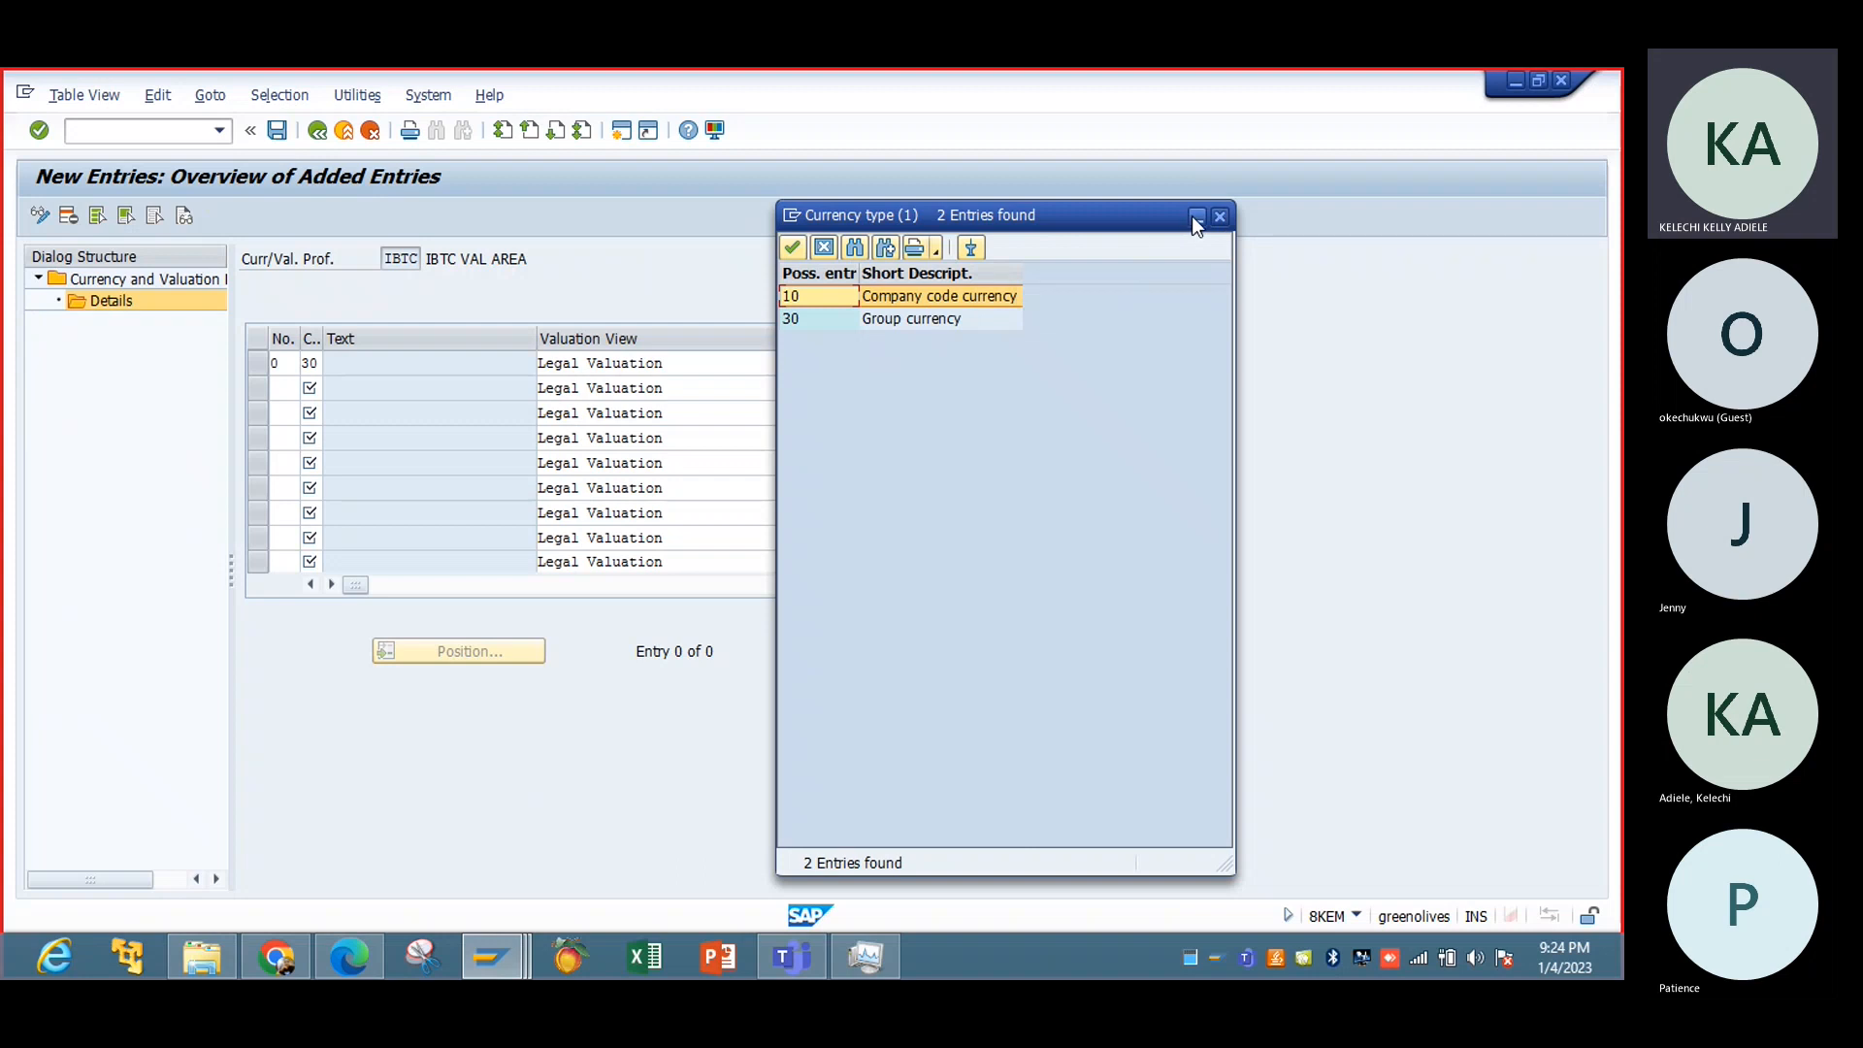
click(1220, 216)
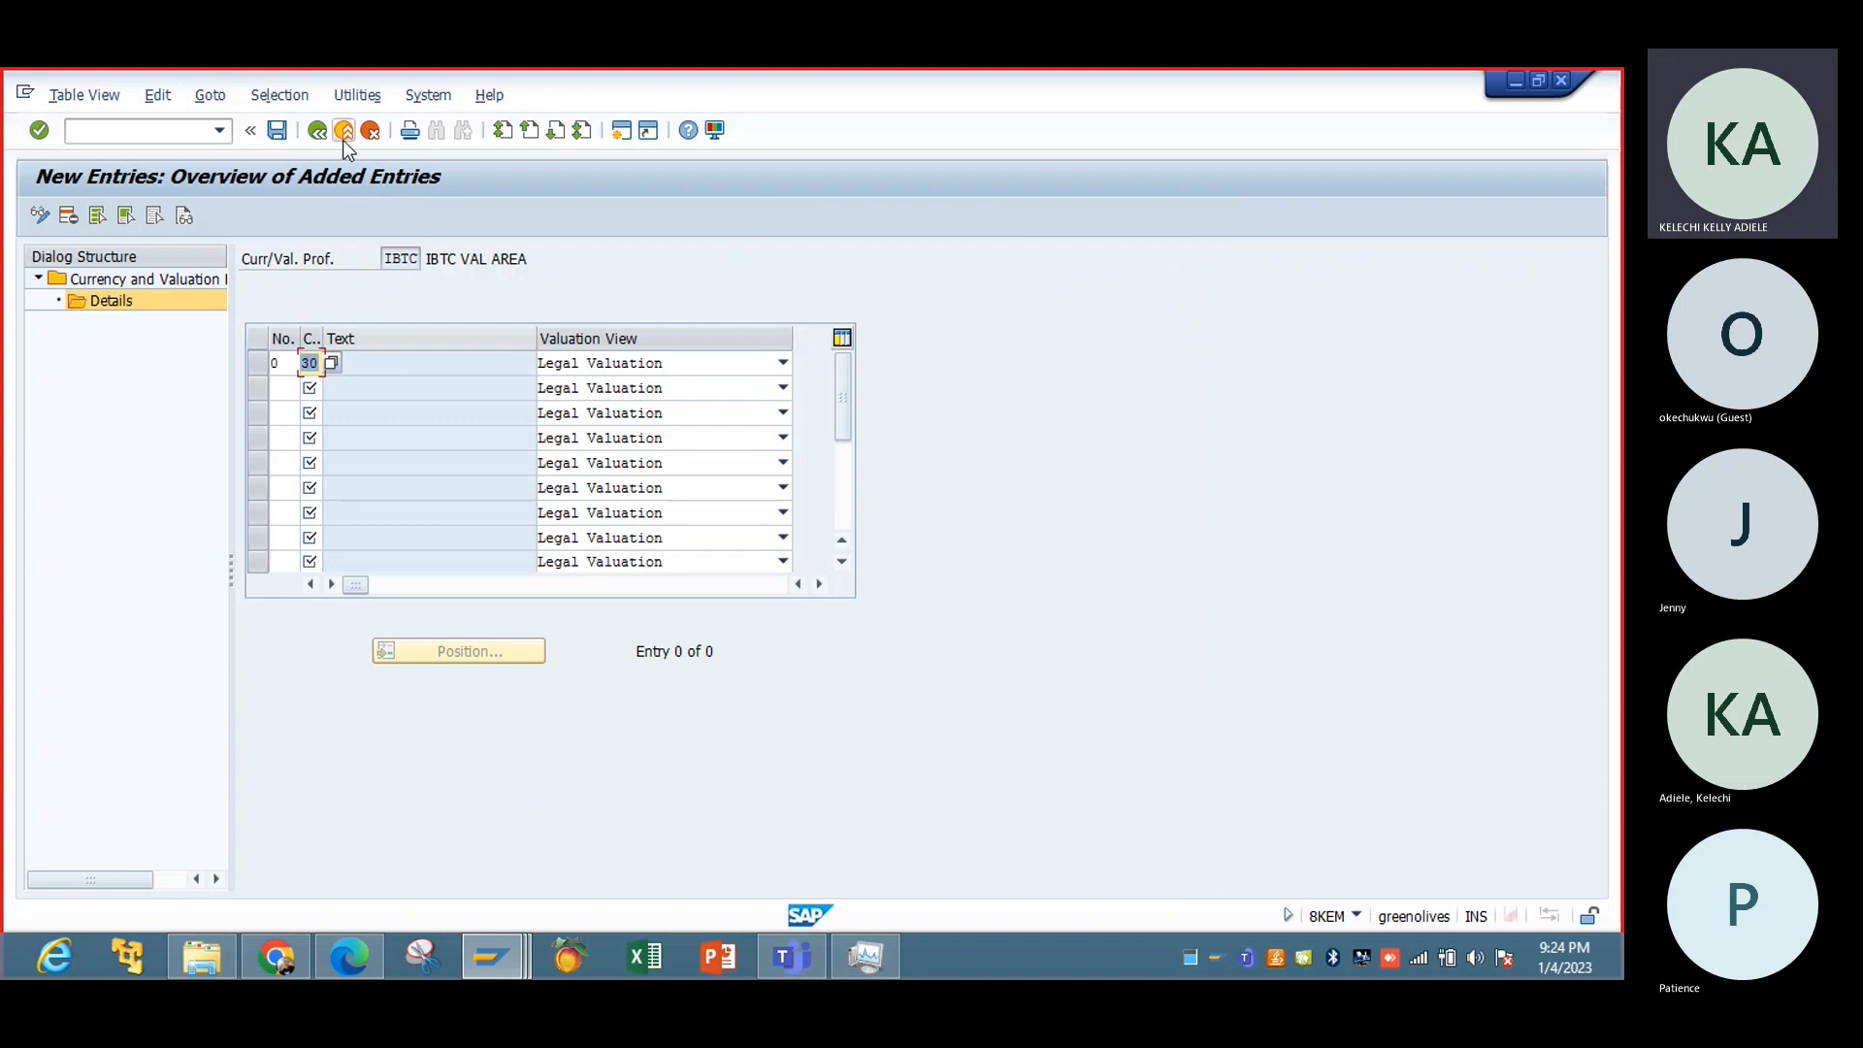
click(317, 130)
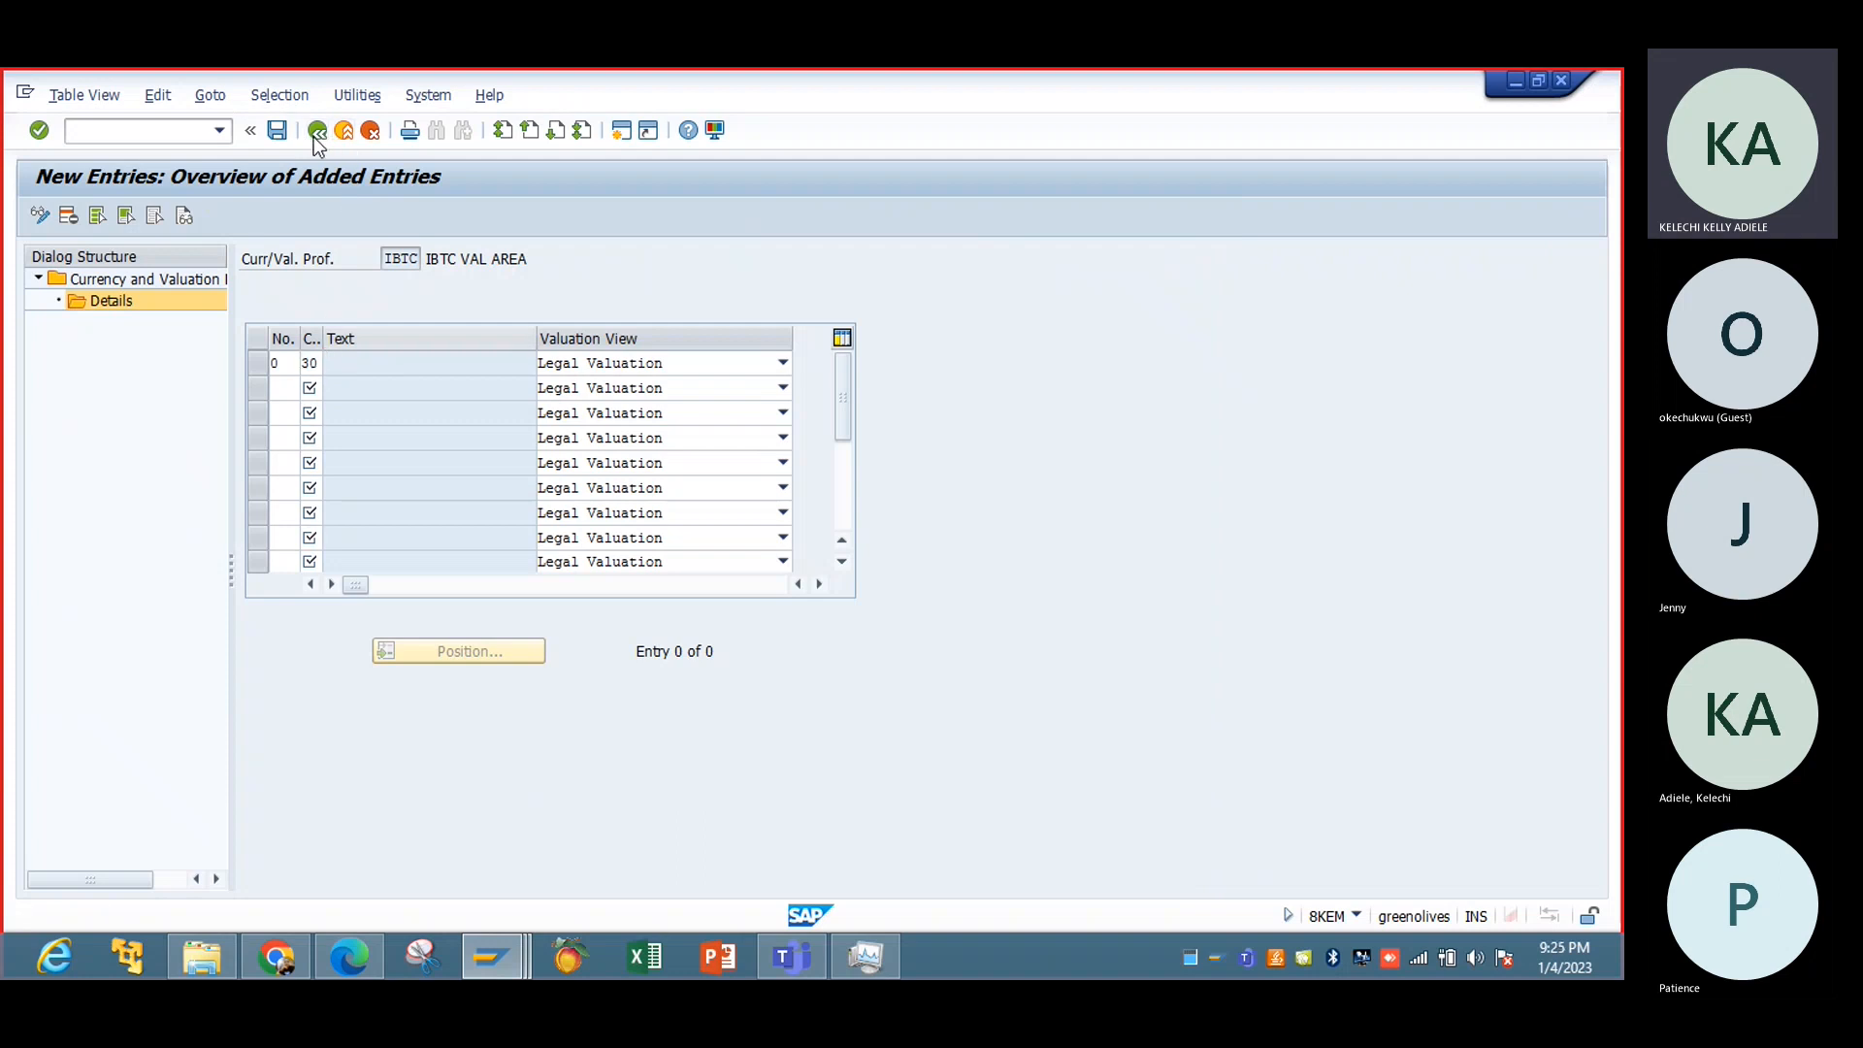
Step: Leave the new detail entries of profile IBTC and discard the unsaved changes
click(368, 139)
click(372, 135)
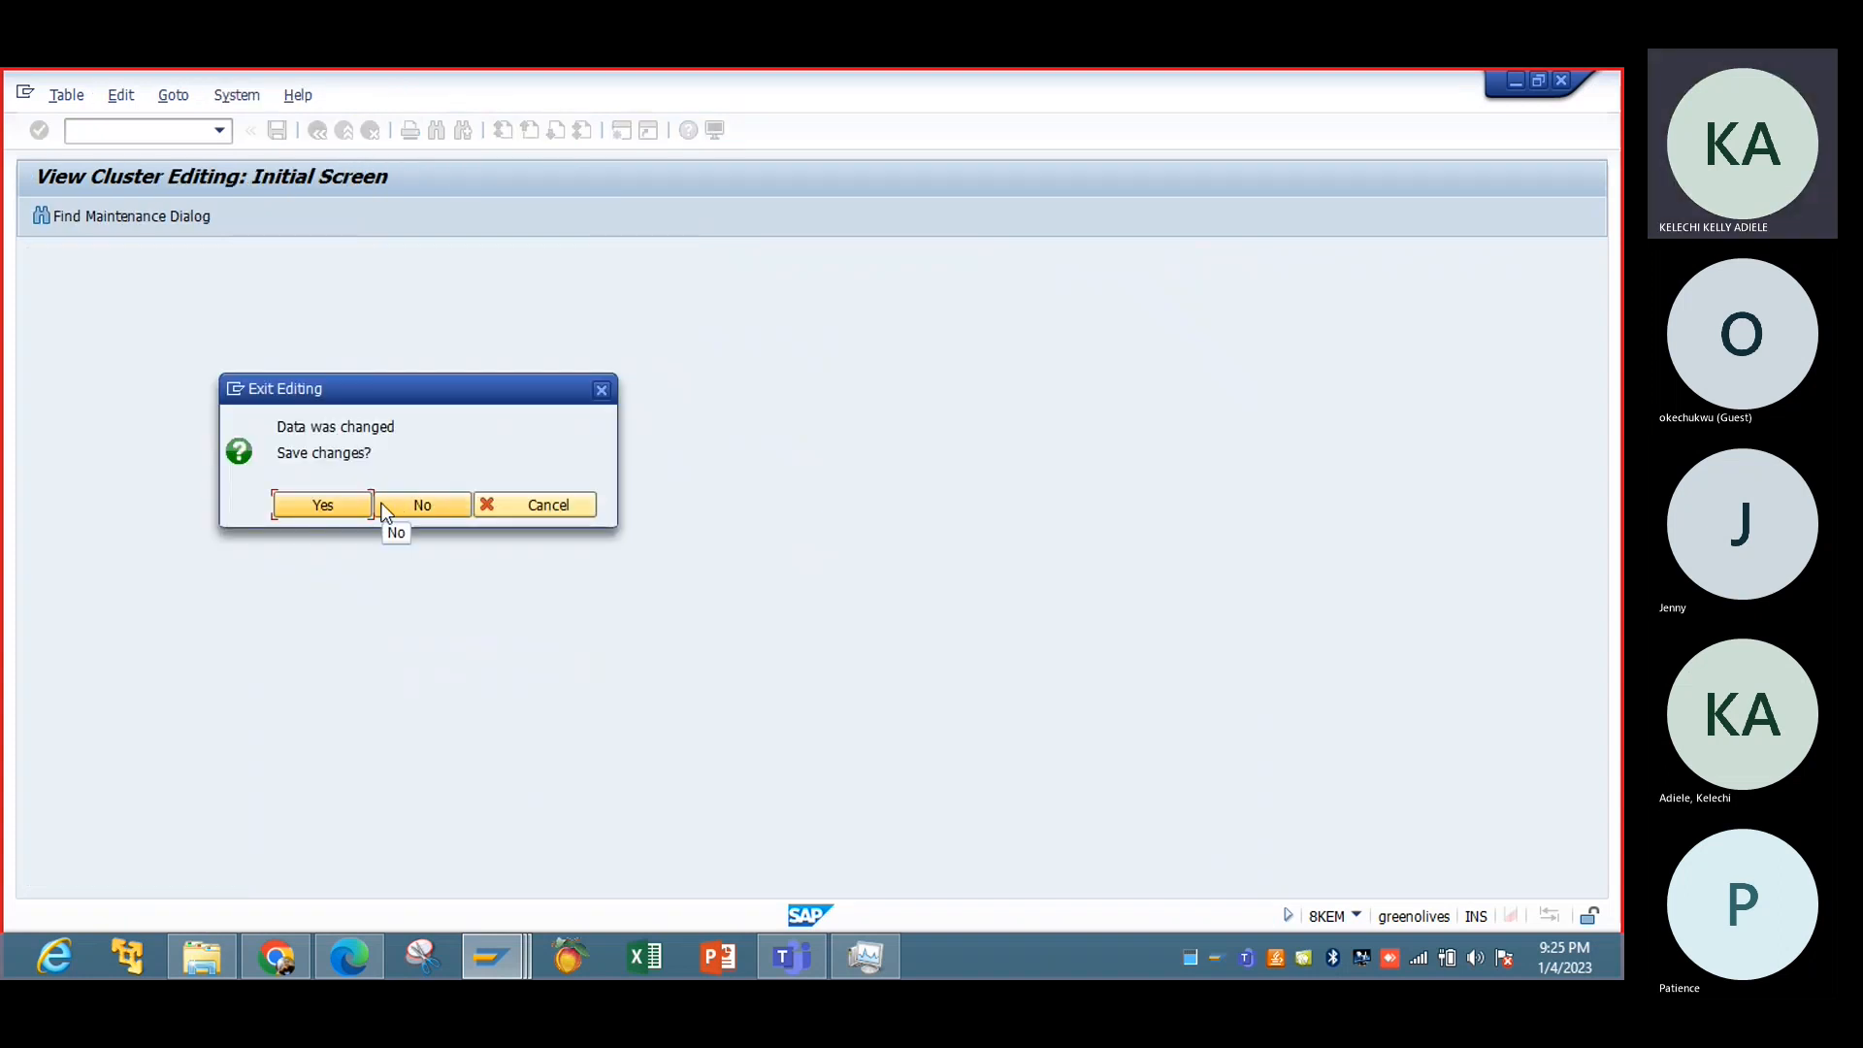
click(394, 505)
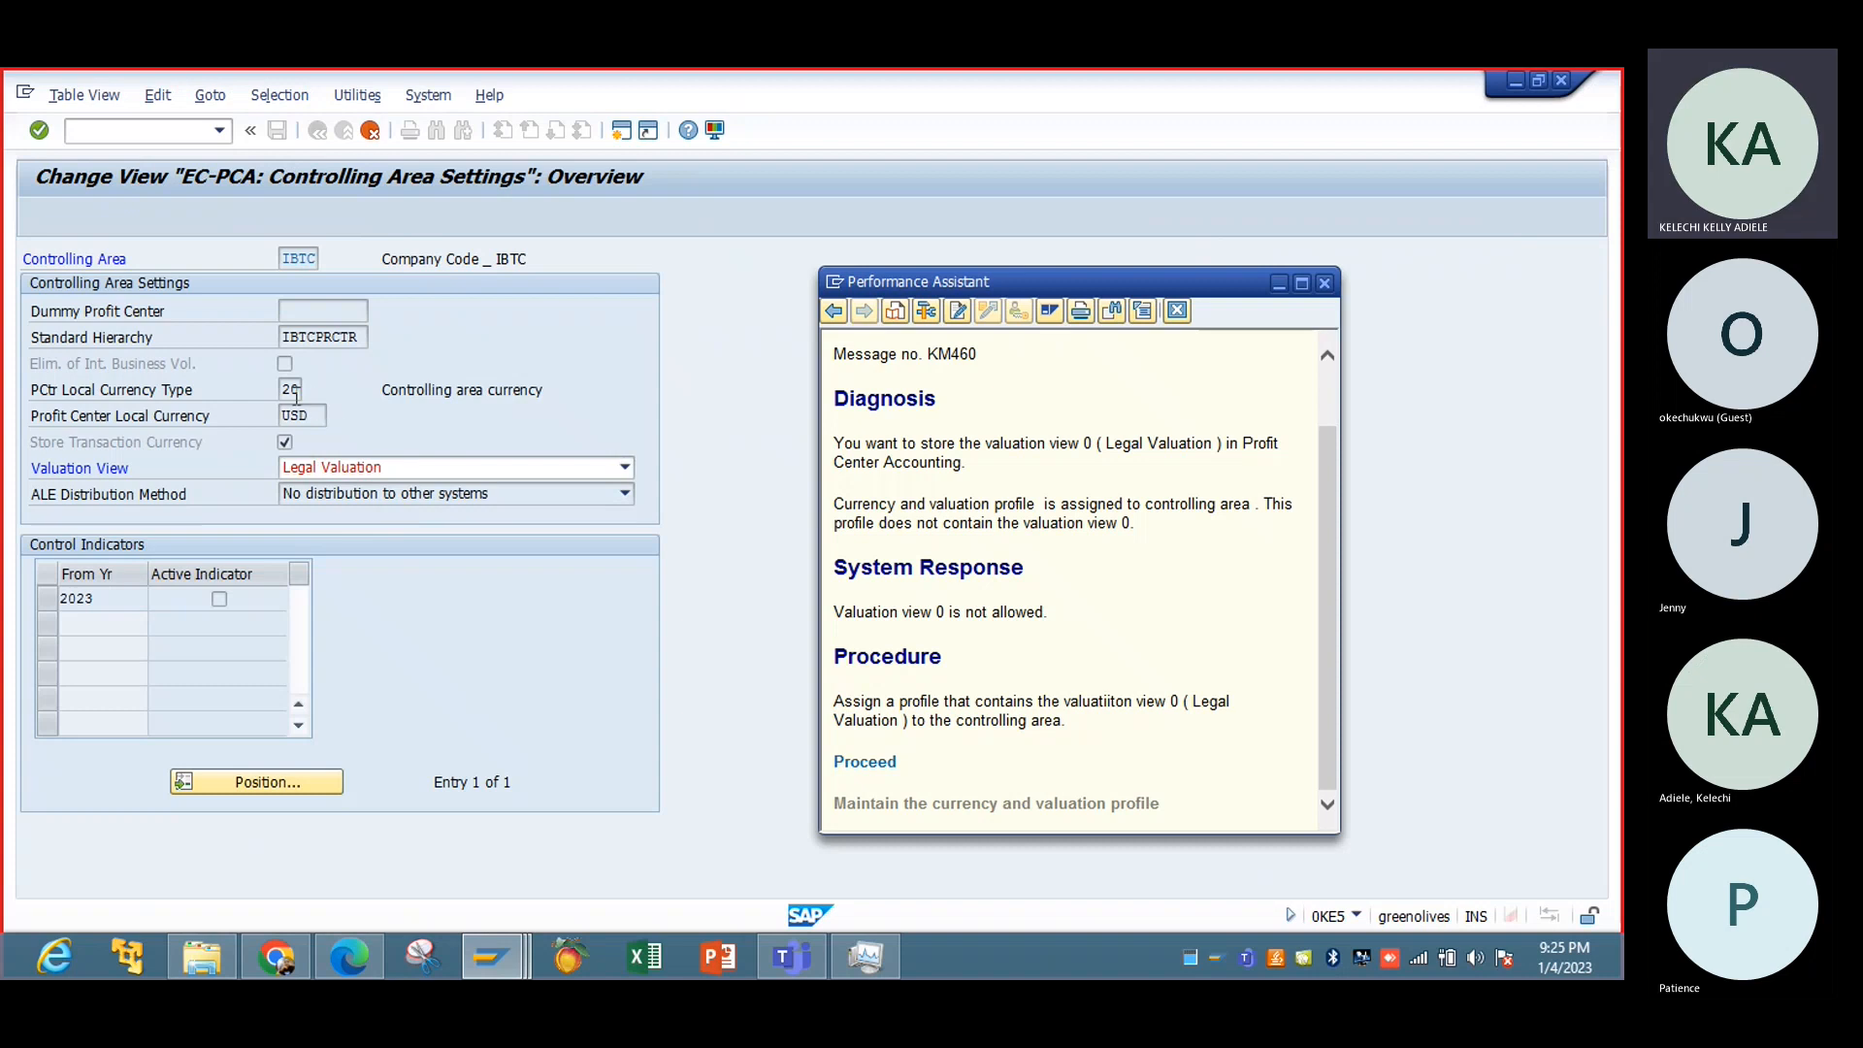
Step: Close the error explanation, leave the controlling area settings without saving, and reopen Maintain Controlling Area Settings for IBTC
click(1325, 282)
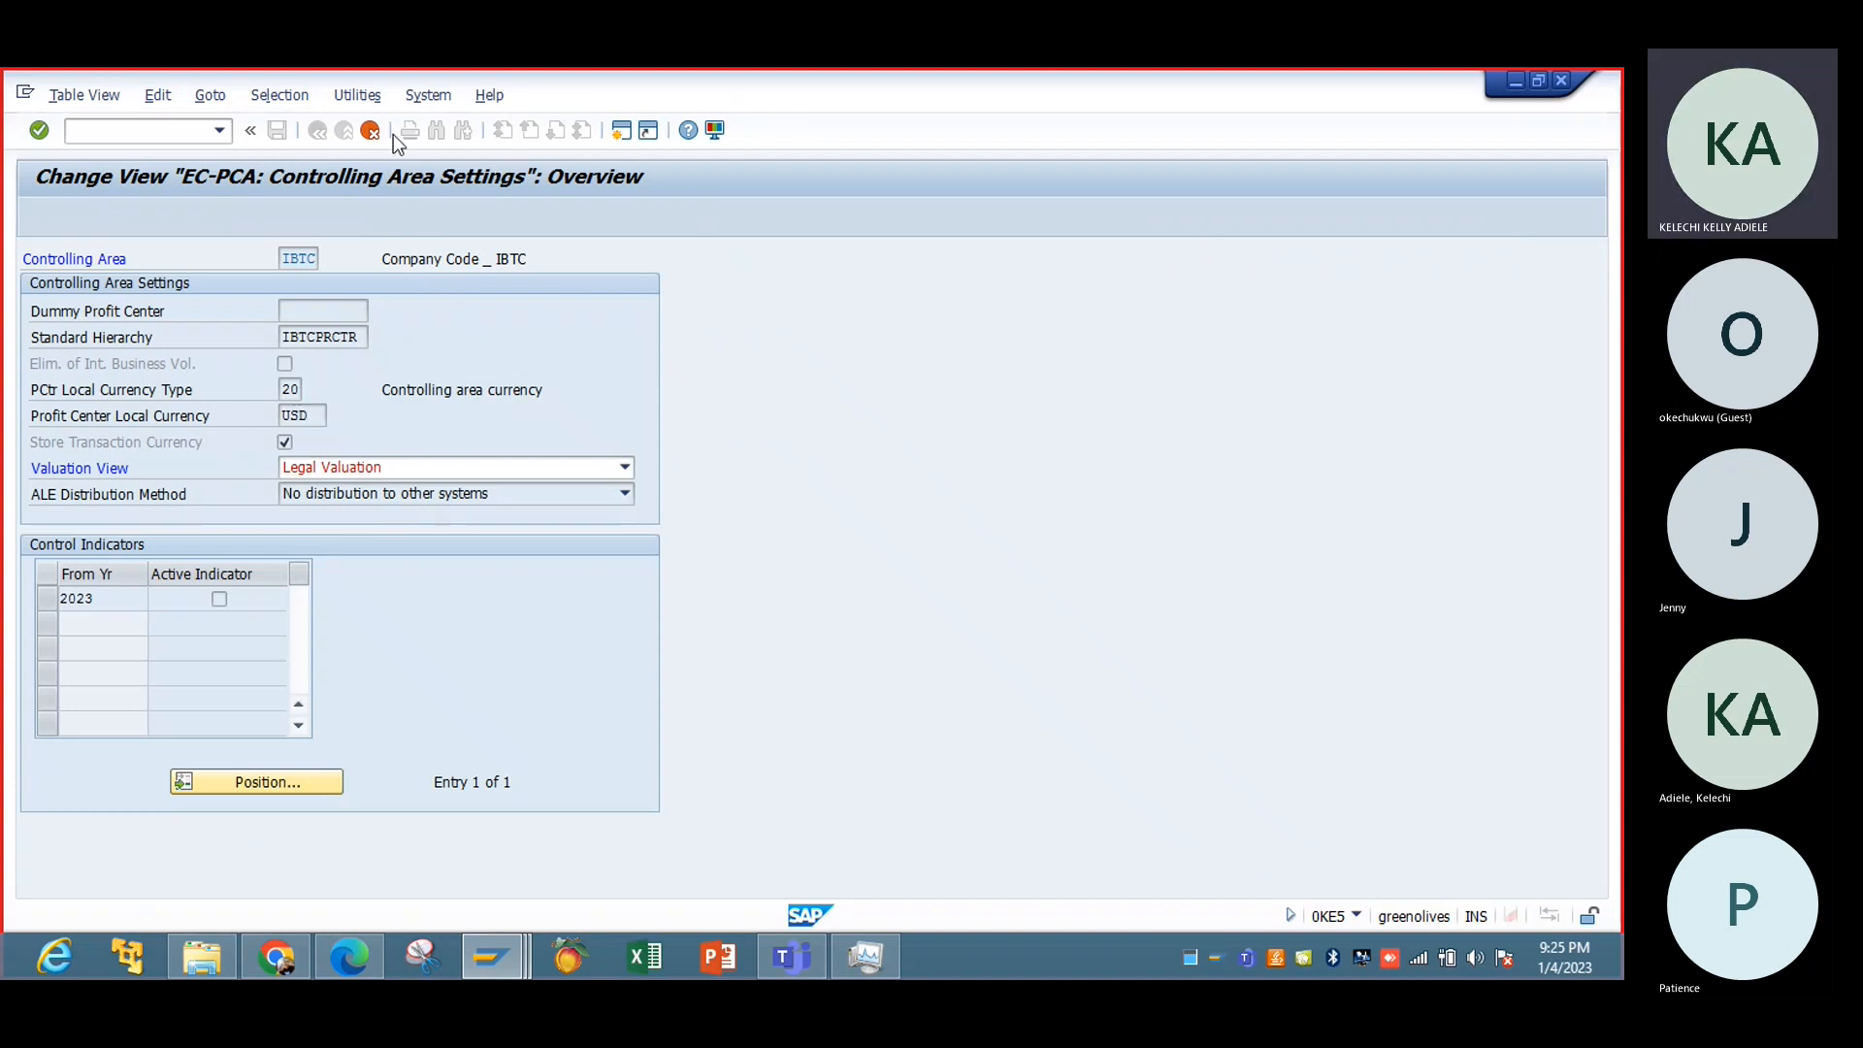
click(369, 131)
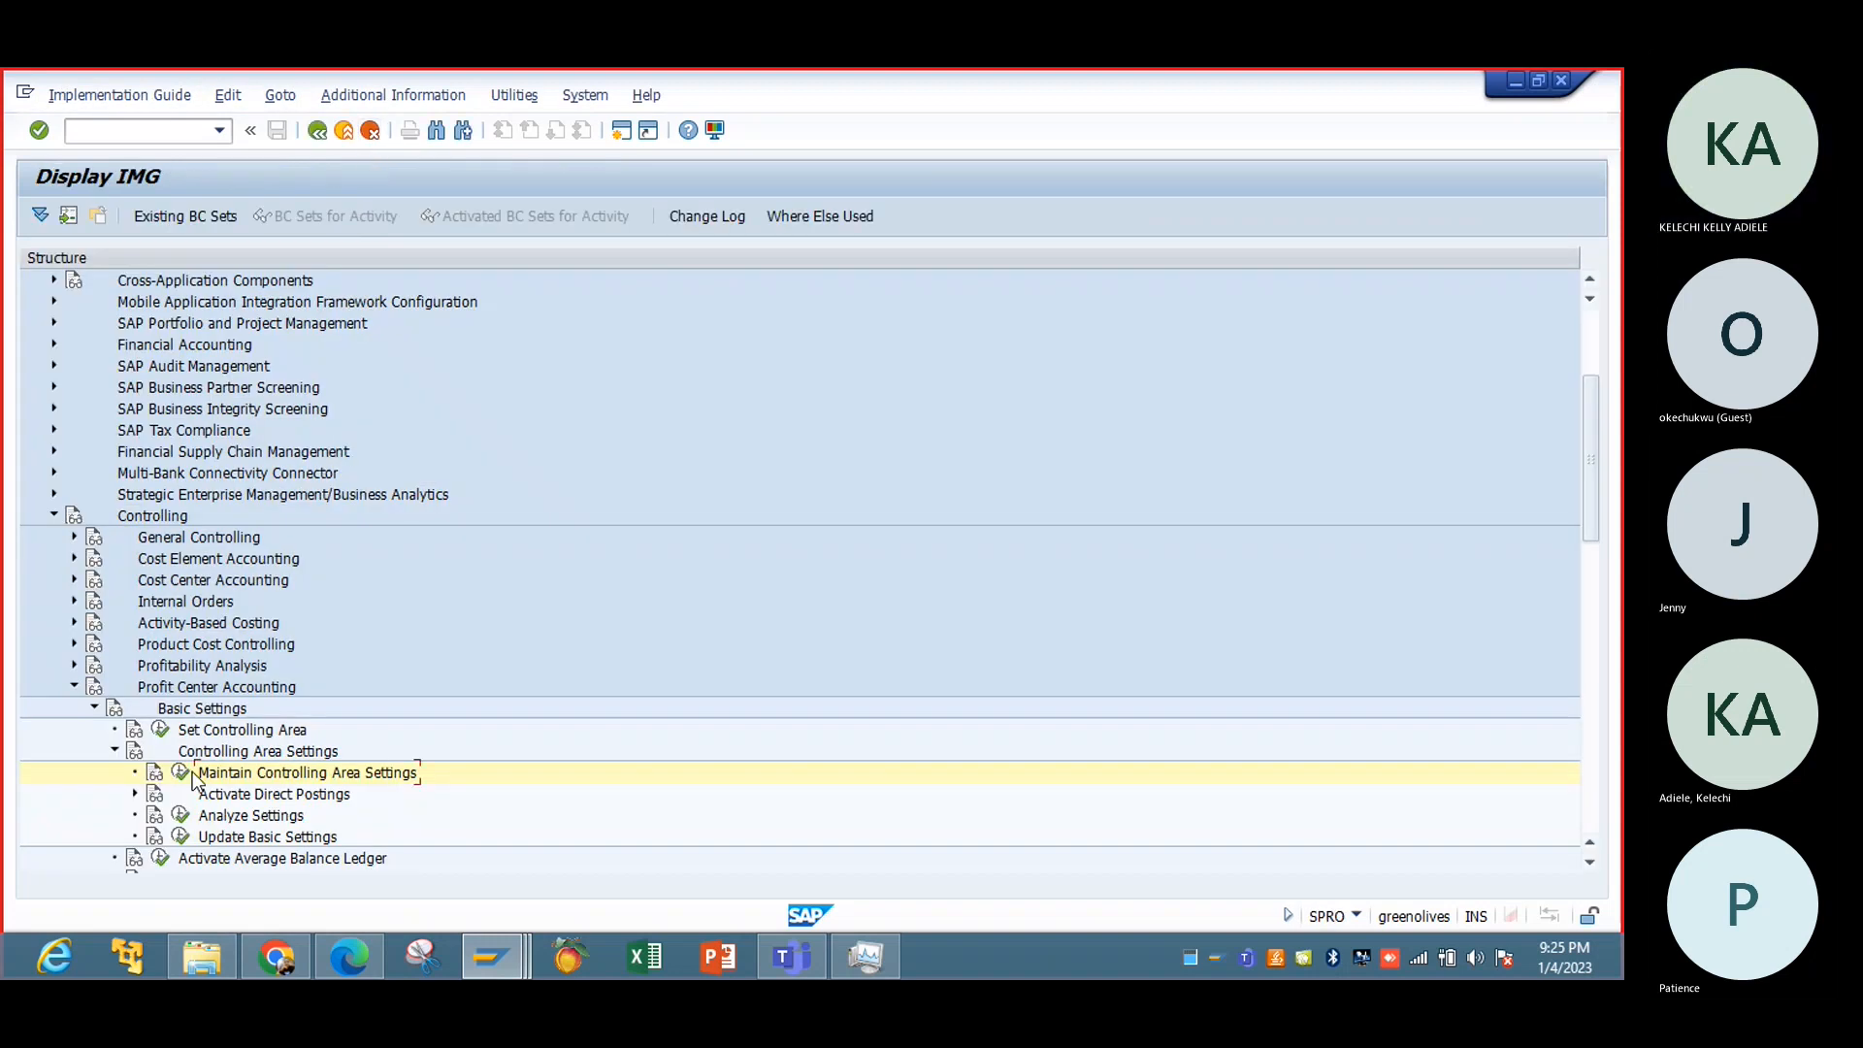
click(184, 772)
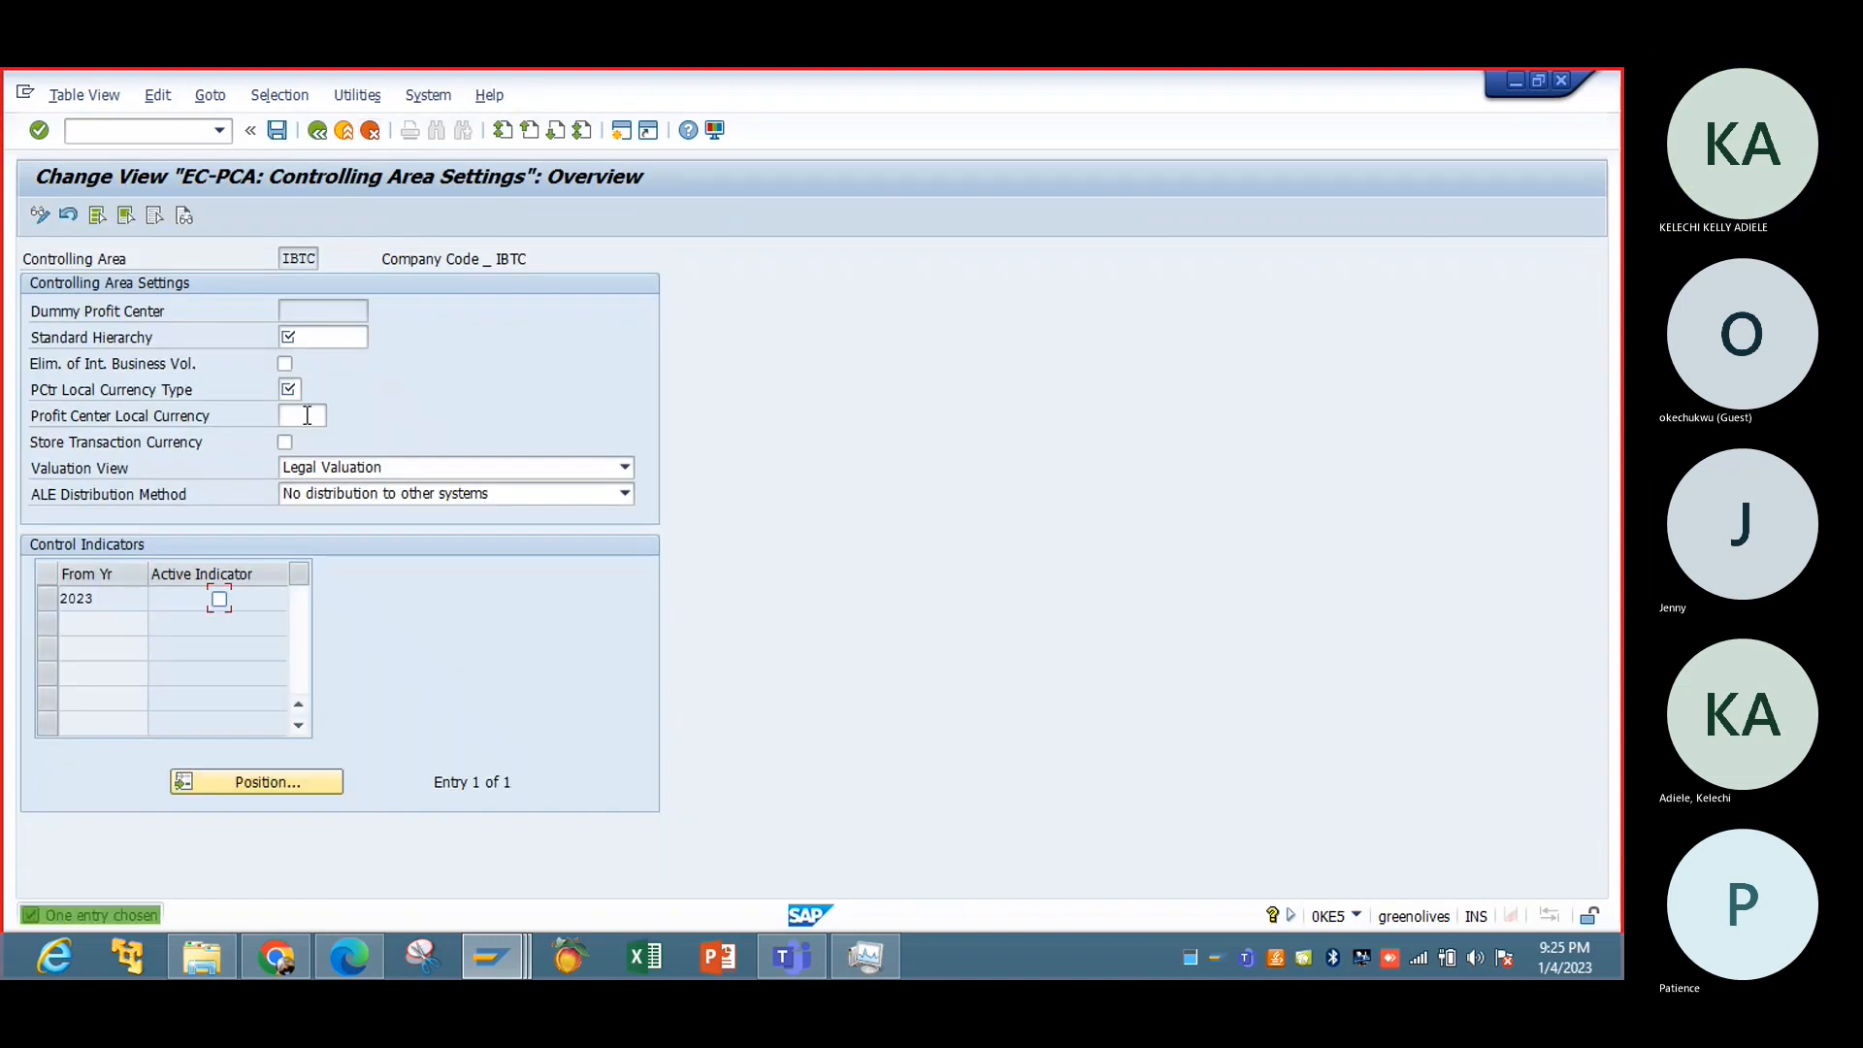
Step: Review the selectable profit center local currencies and local currency types for IBTC, closing both lists without choosing a value
click(307, 416)
click(334, 416)
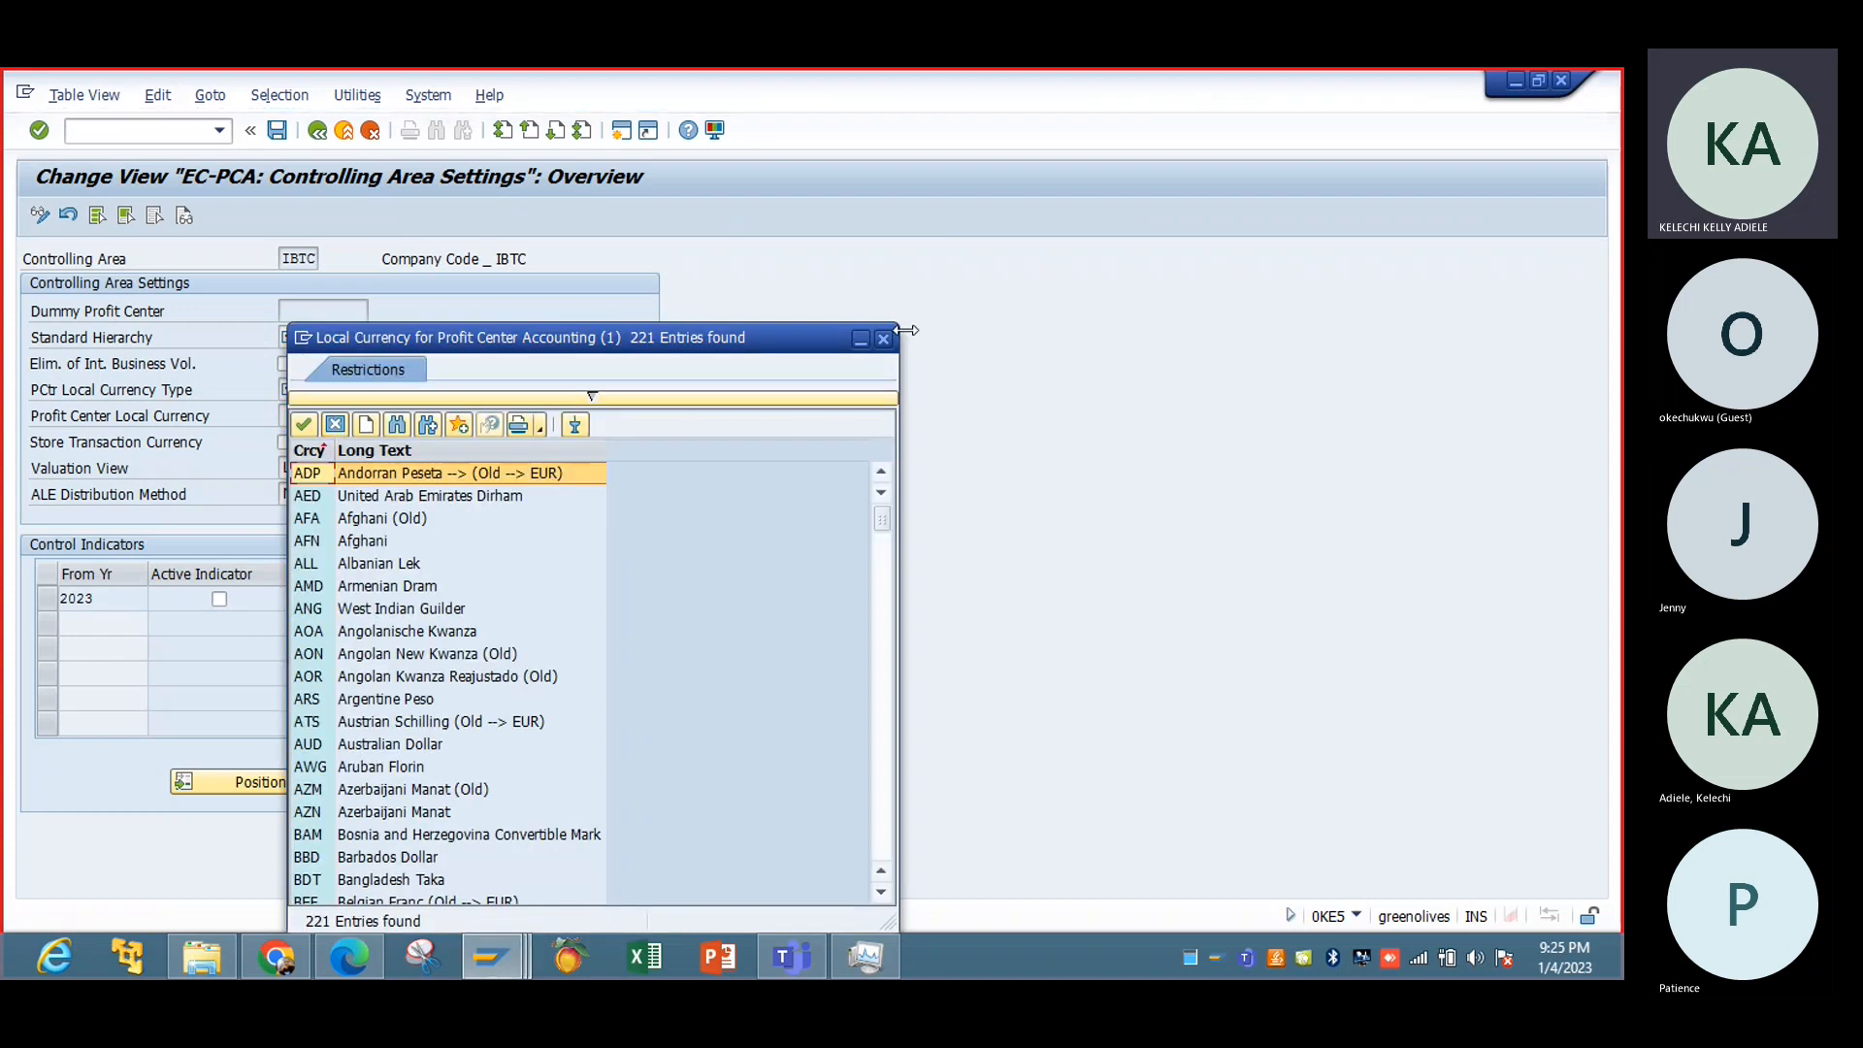
click(885, 338)
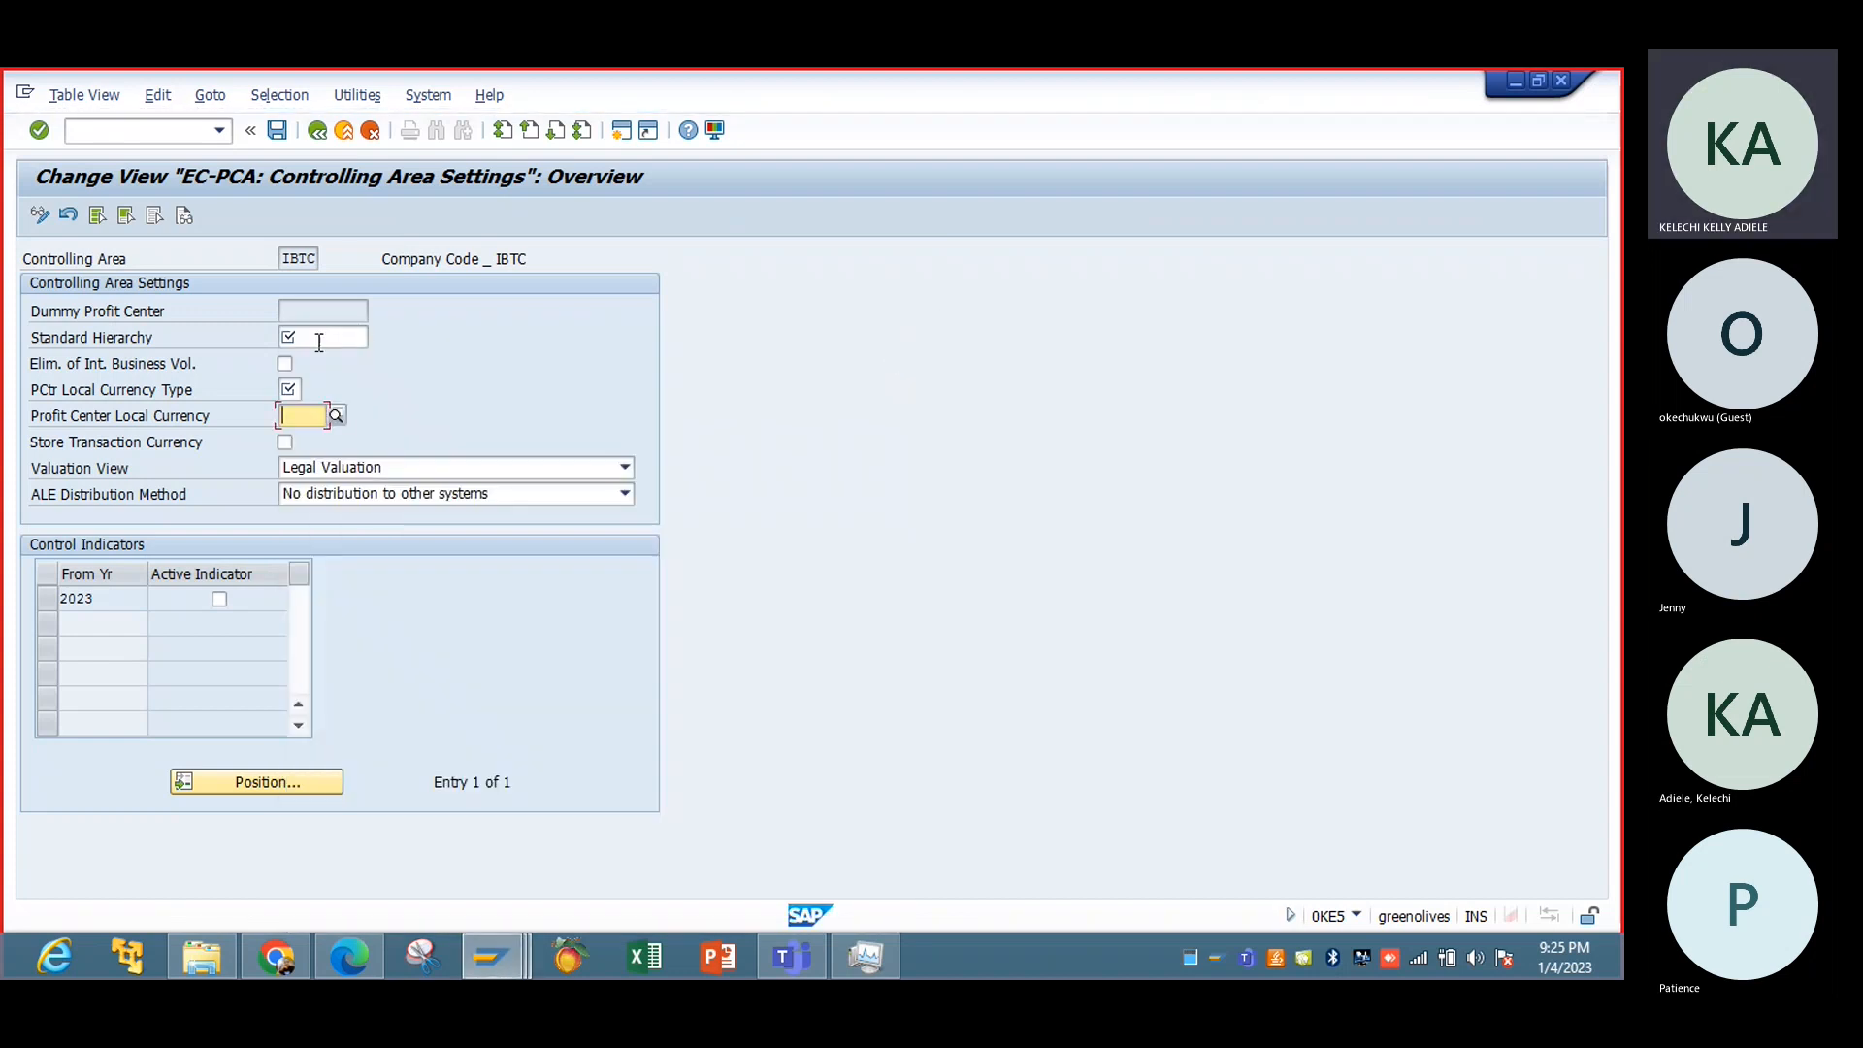
click(297, 384)
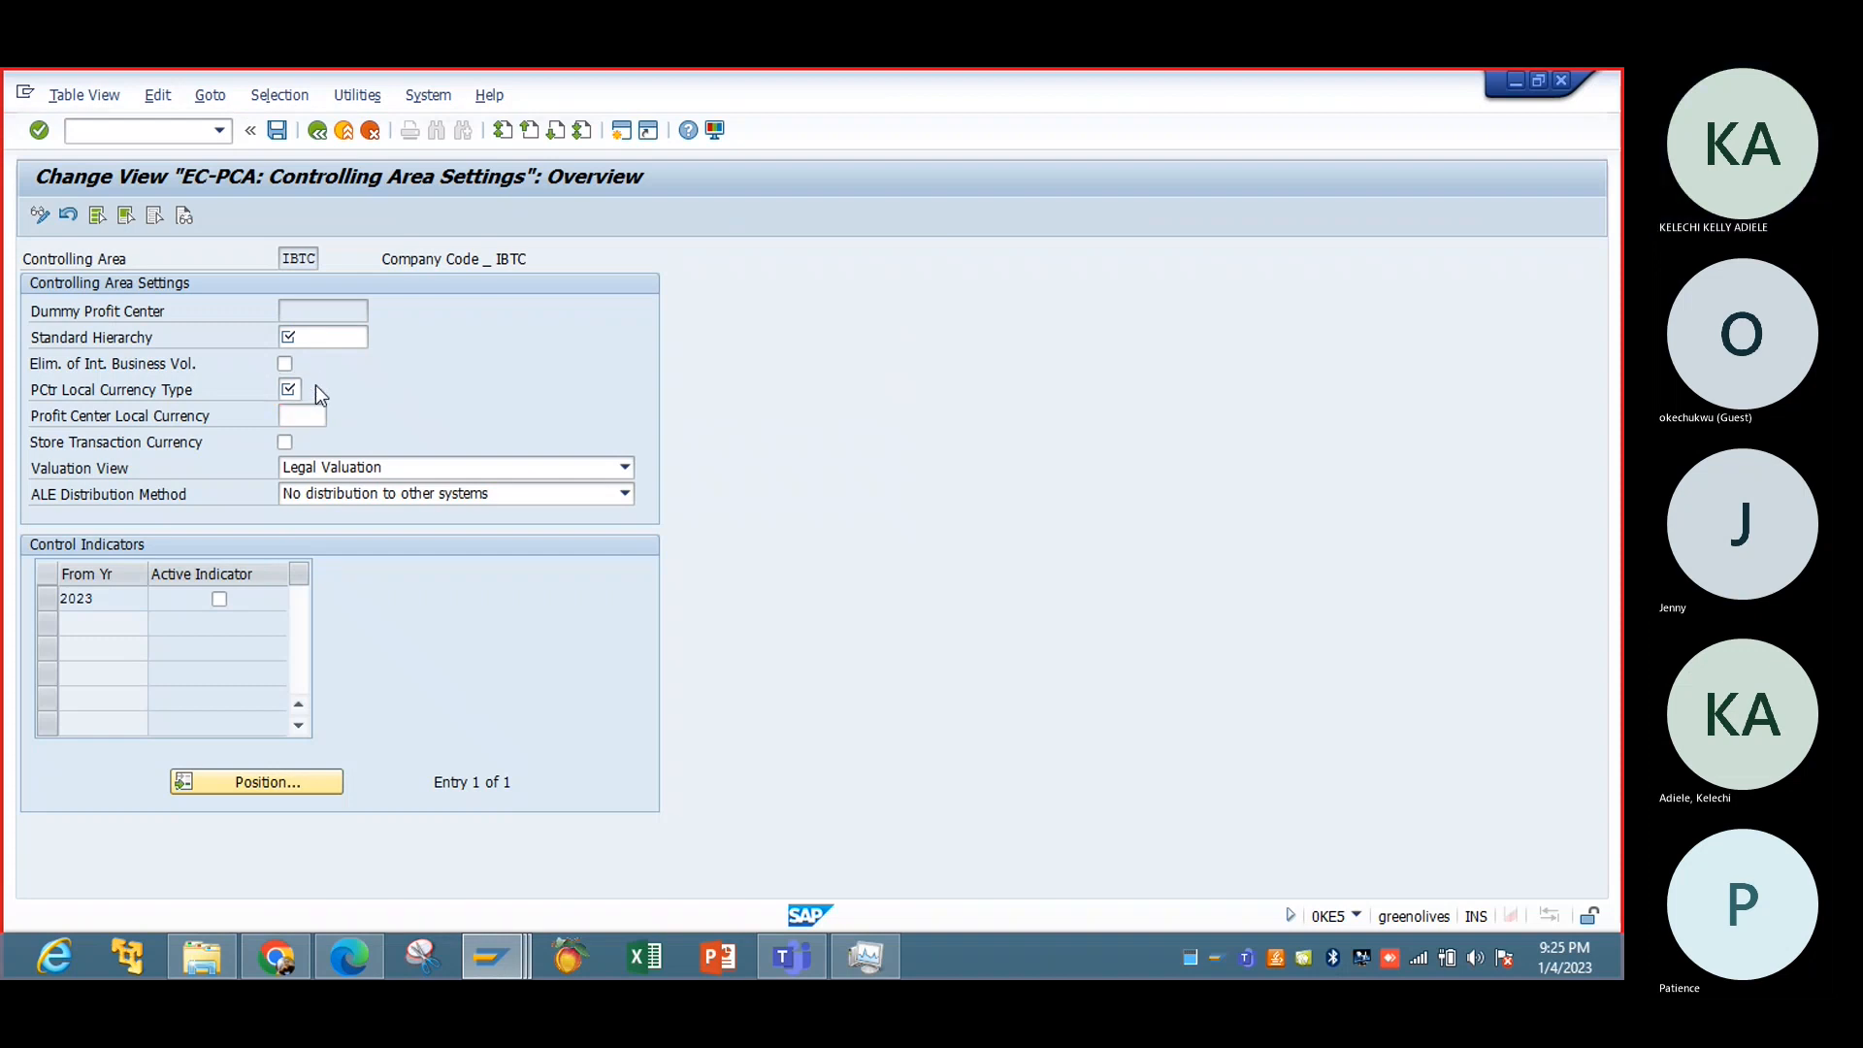
click(316, 384)
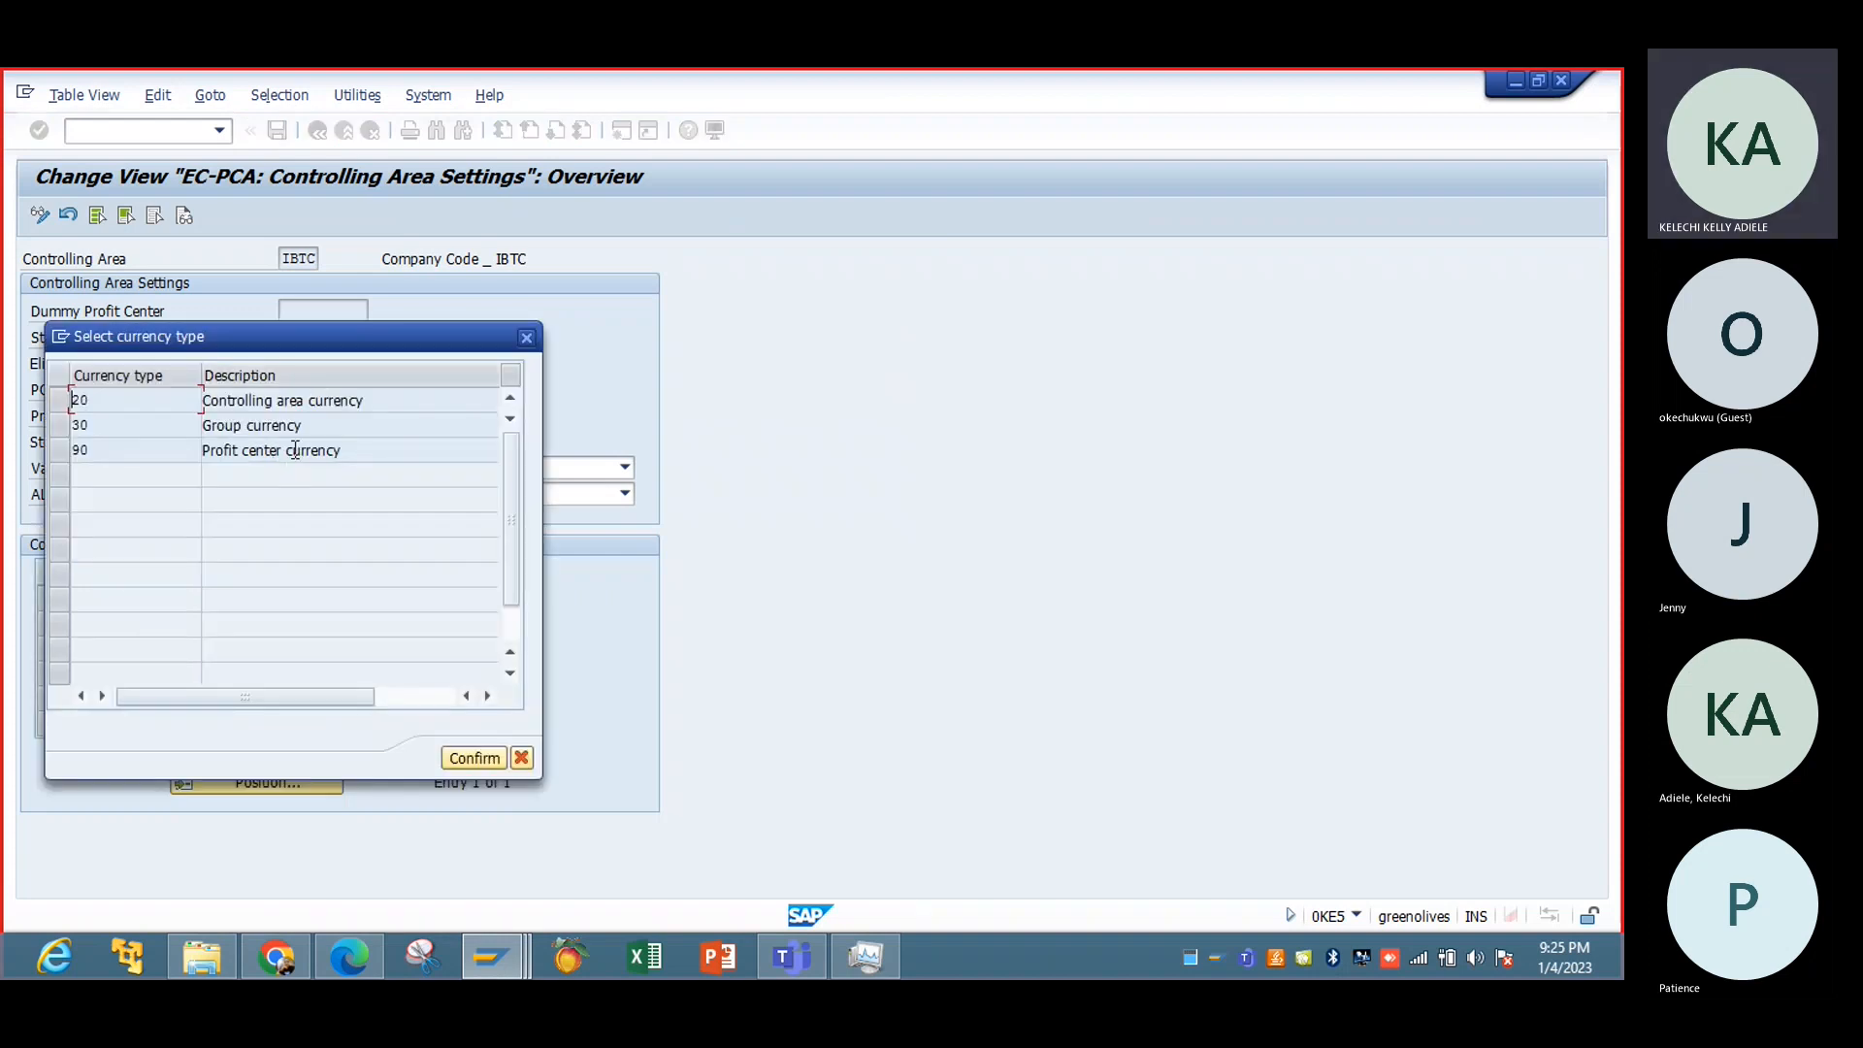
drag(316, 343, 903, 346)
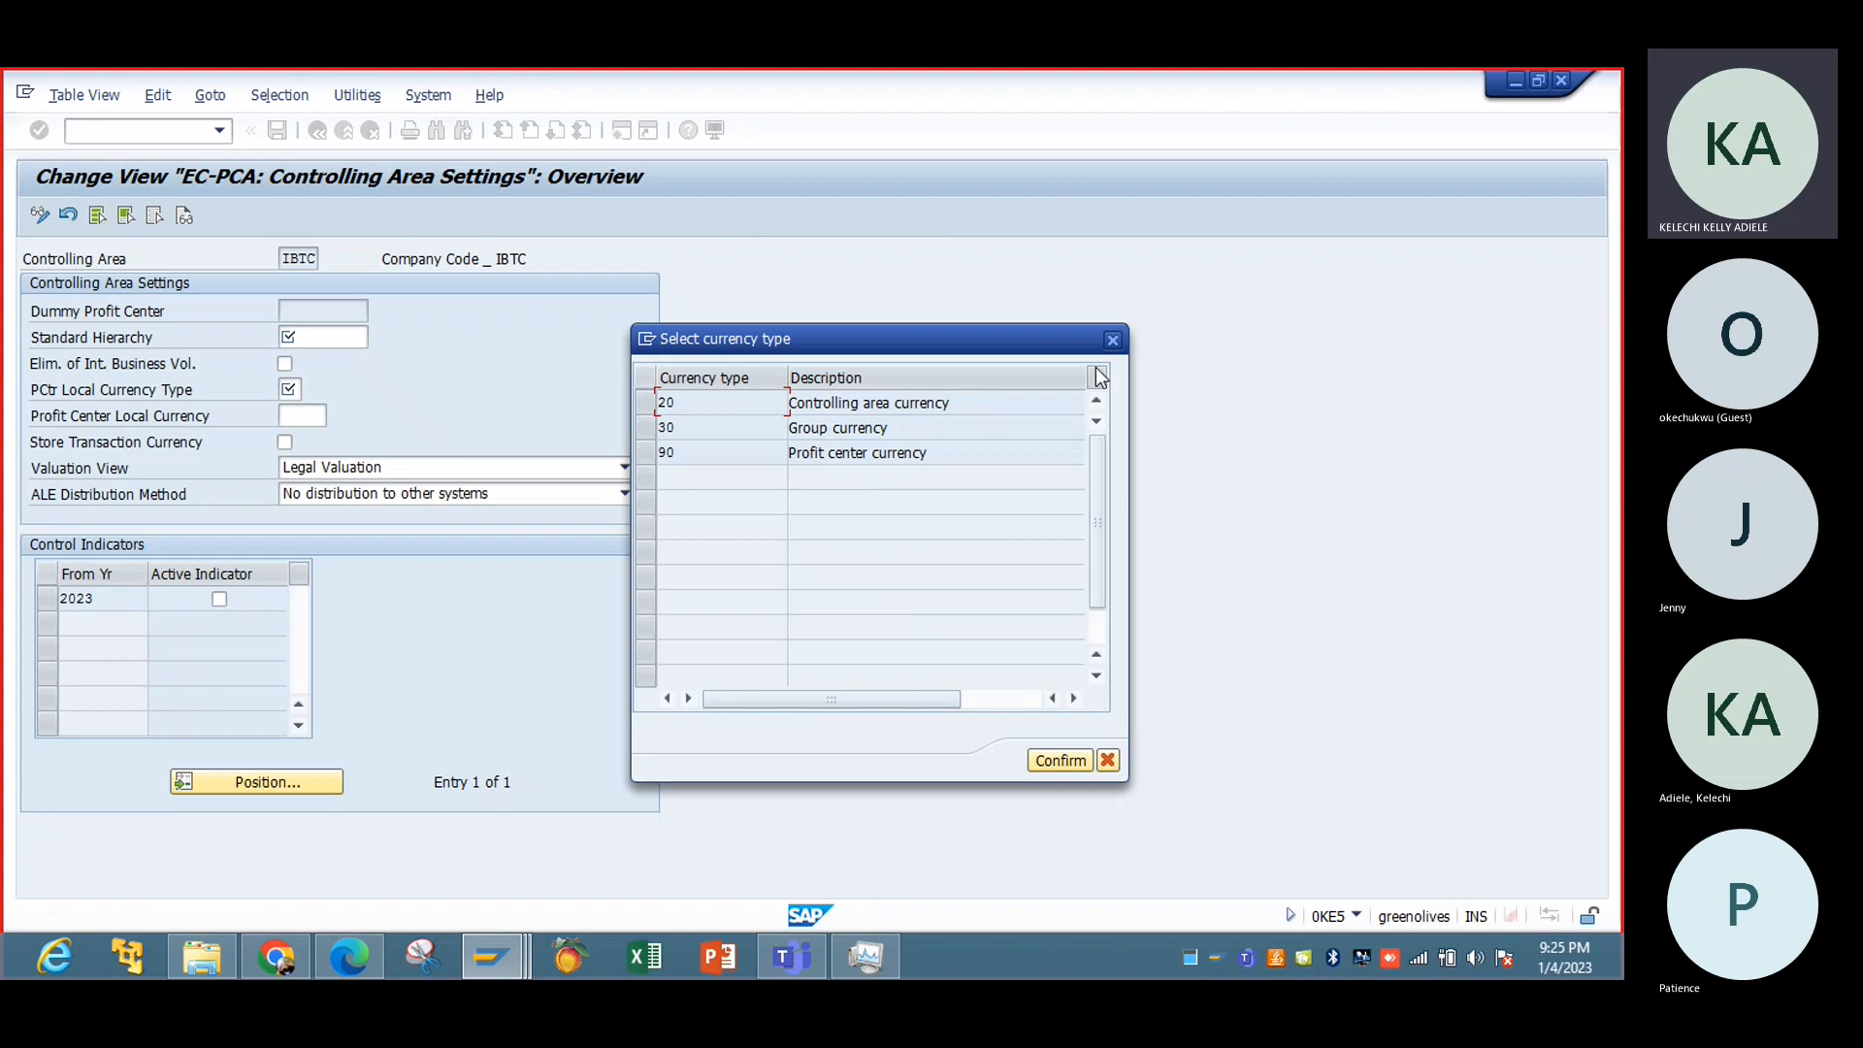
click(1112, 340)
Step: Open an additional SAP session, start transaction 8KEM, and display the details of the IBTC currency and valuation profile
click(428, 96)
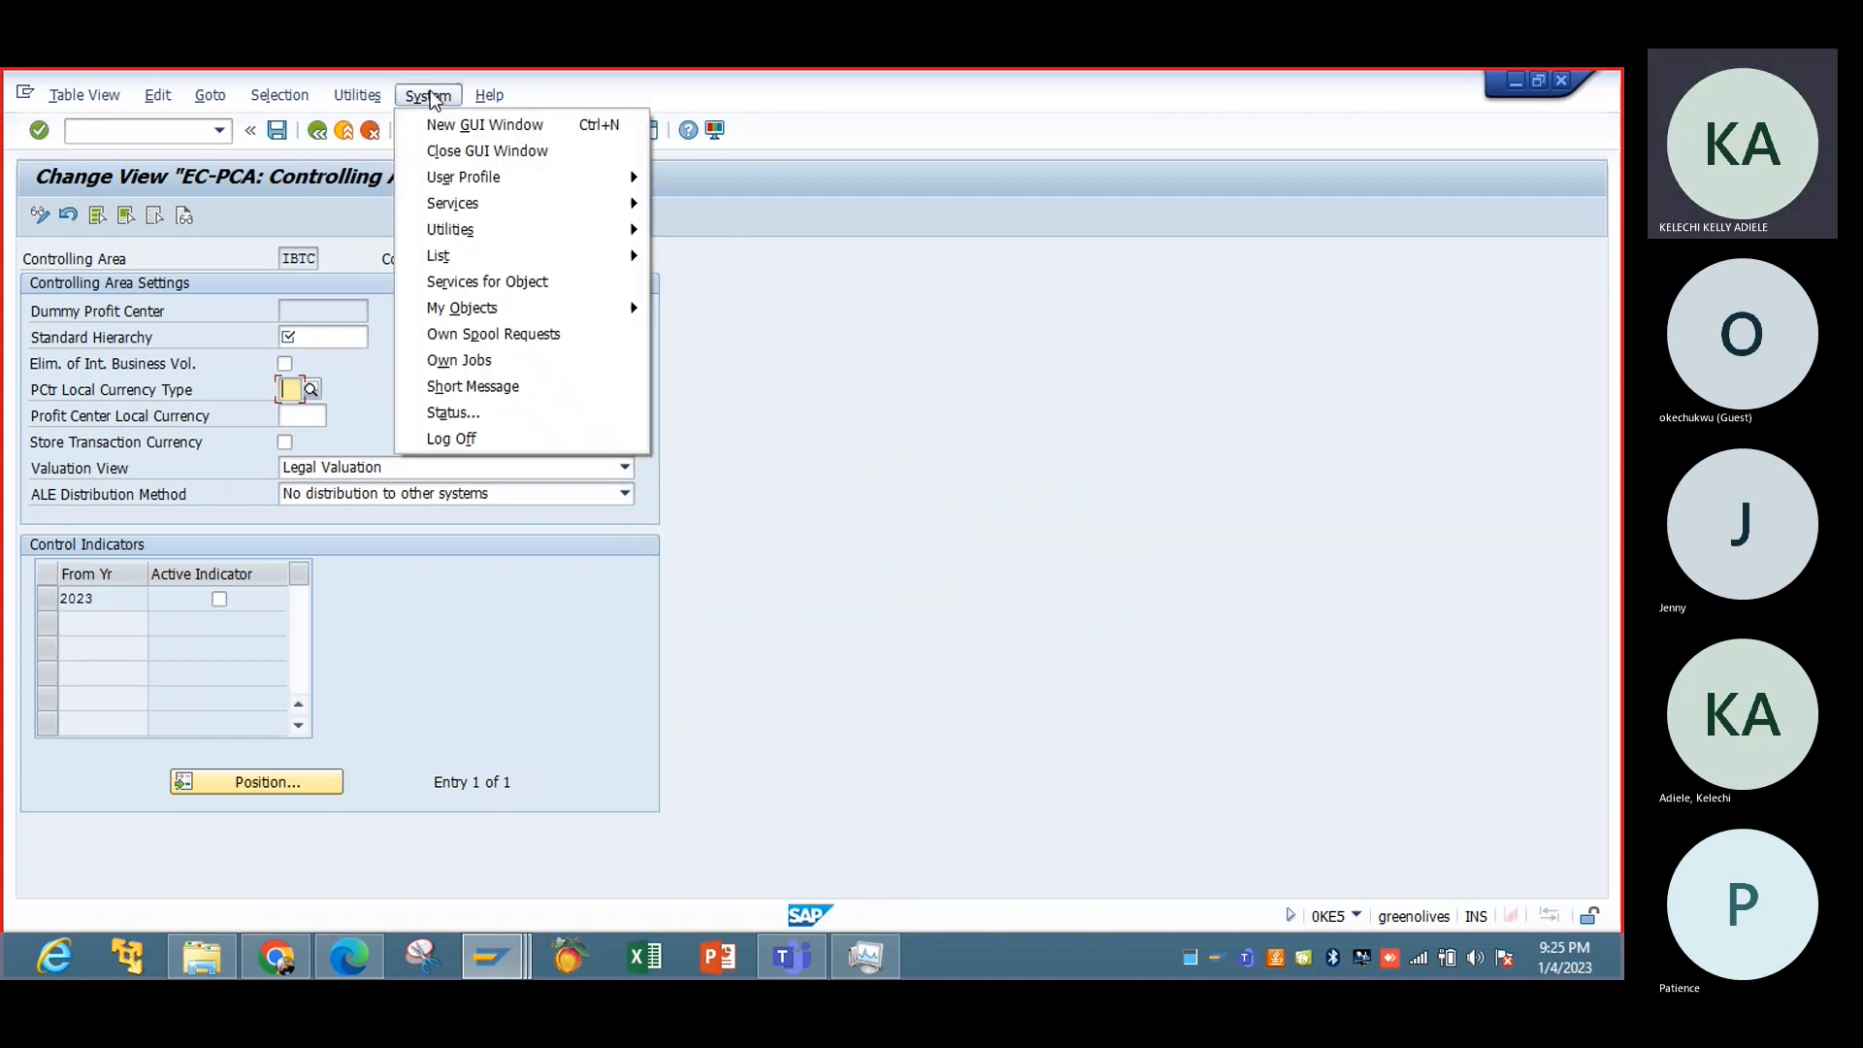
click(436, 125)
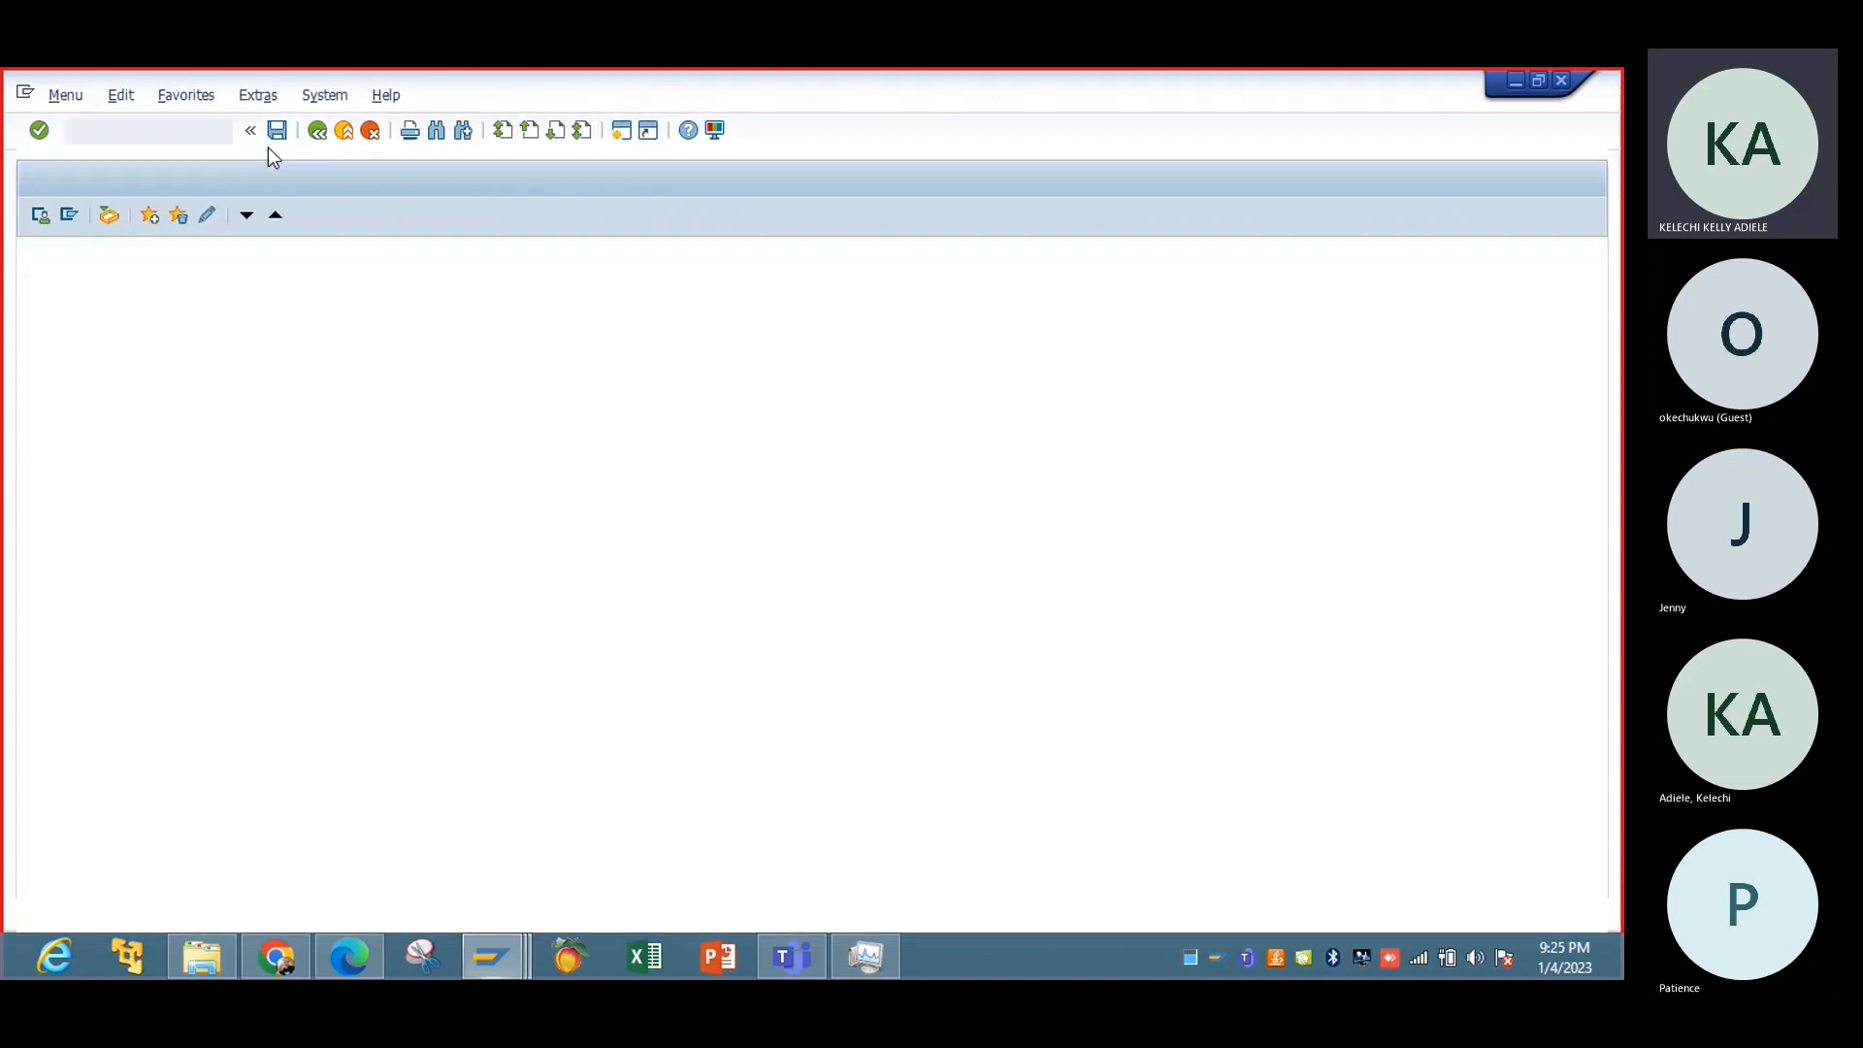
click(219, 130)
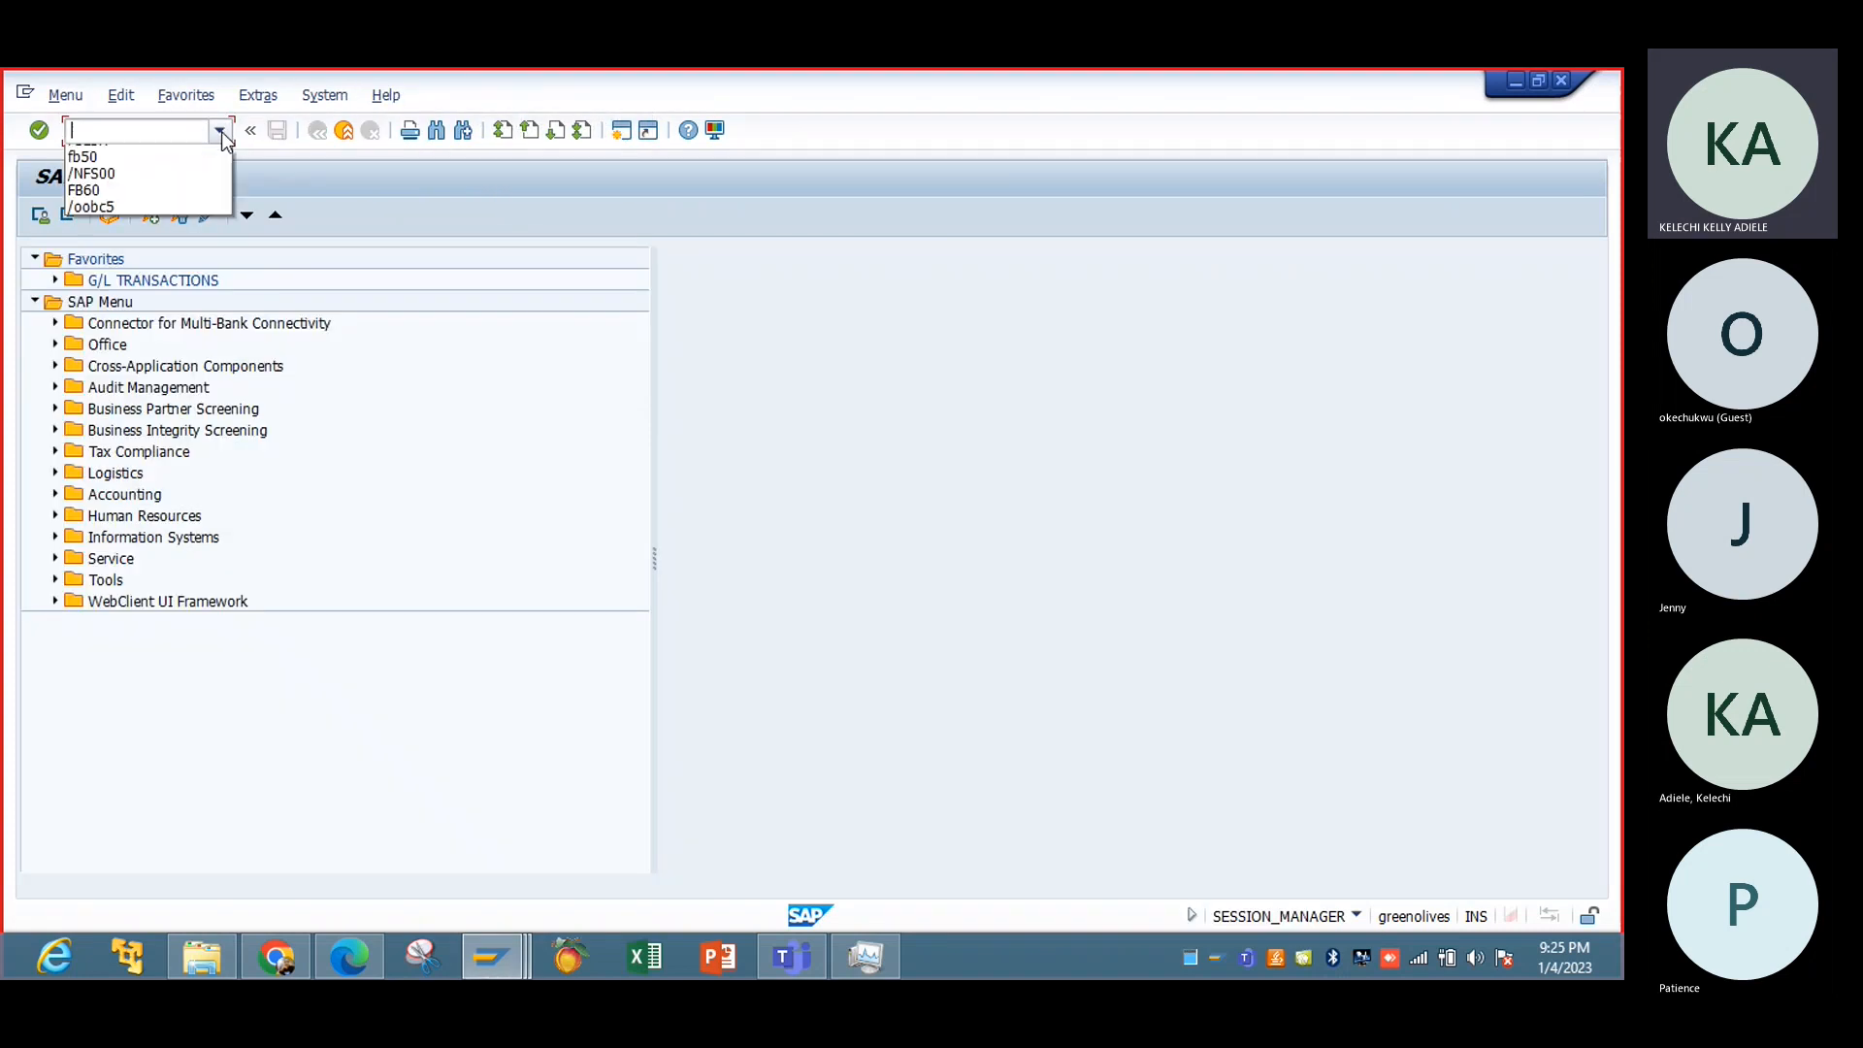
click(190, 158)
key(Return)
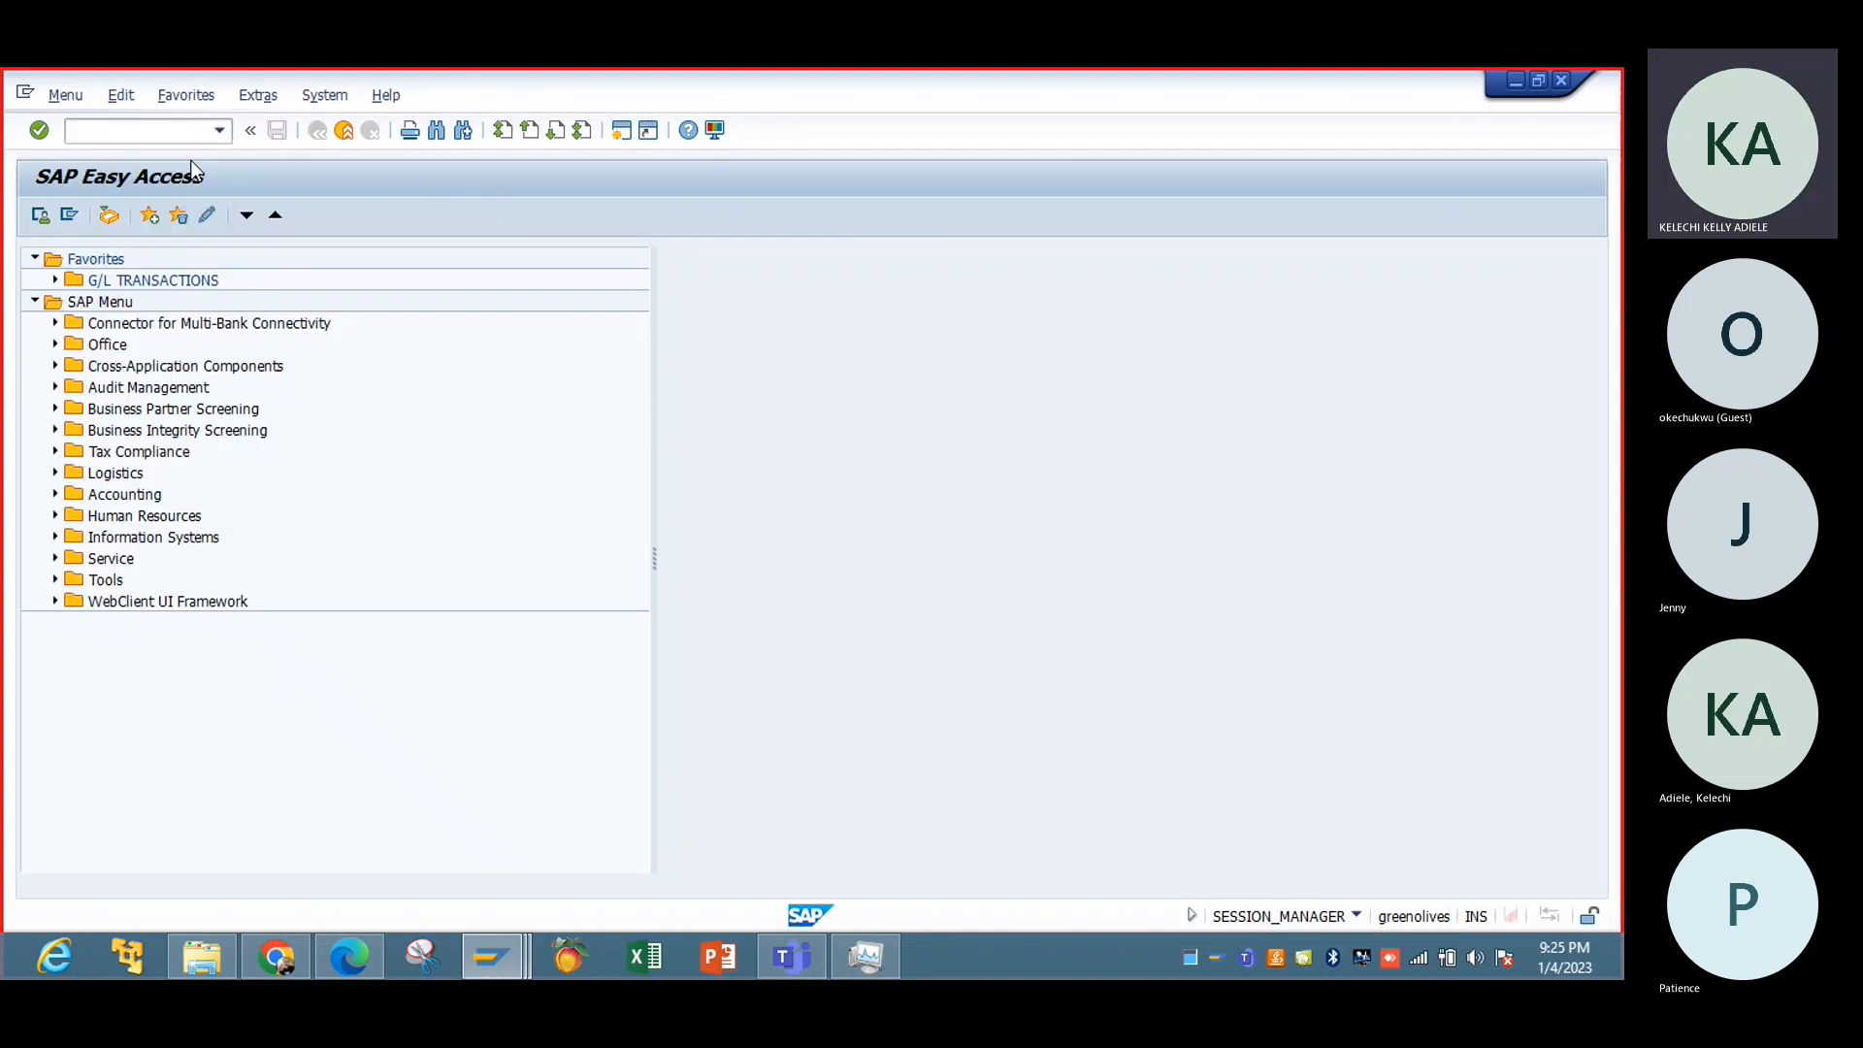
click(252, 336)
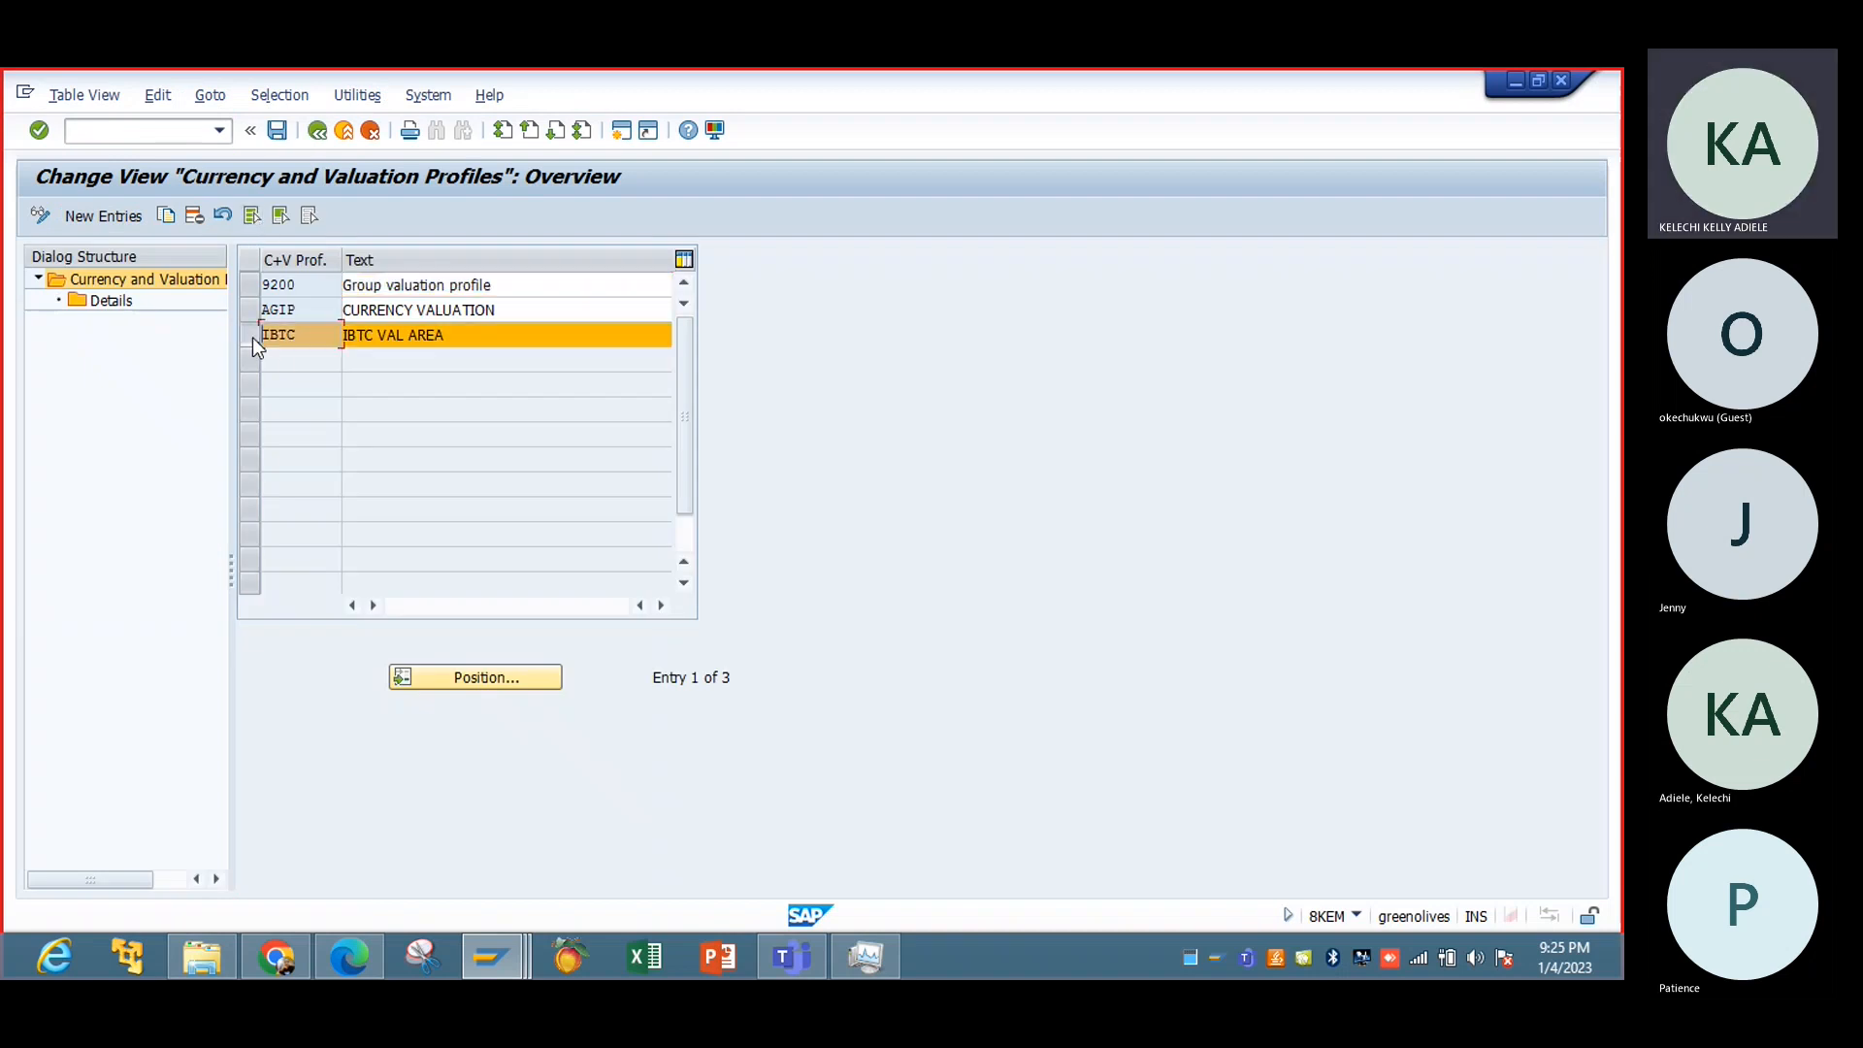
double_click(131, 301)
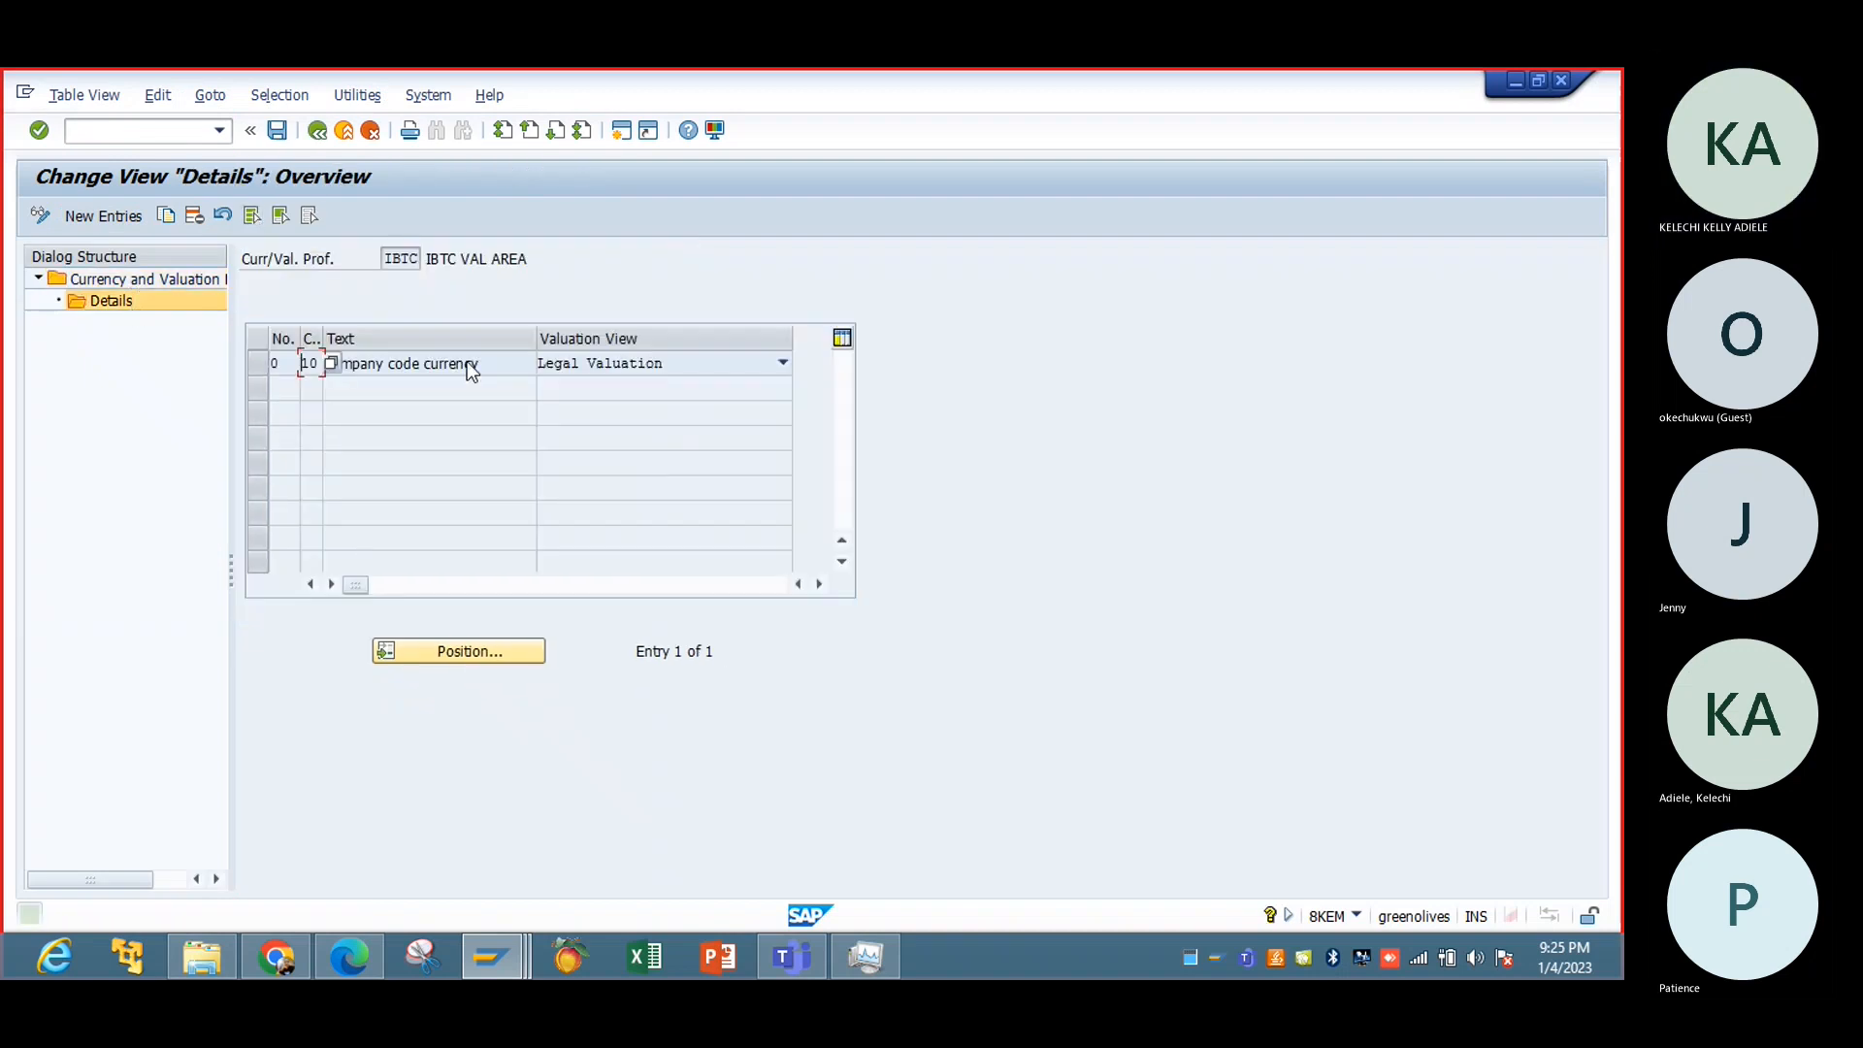
Step: Examine the valuation views and currency types offered for the IBTC profile's detail entry
click(783, 362)
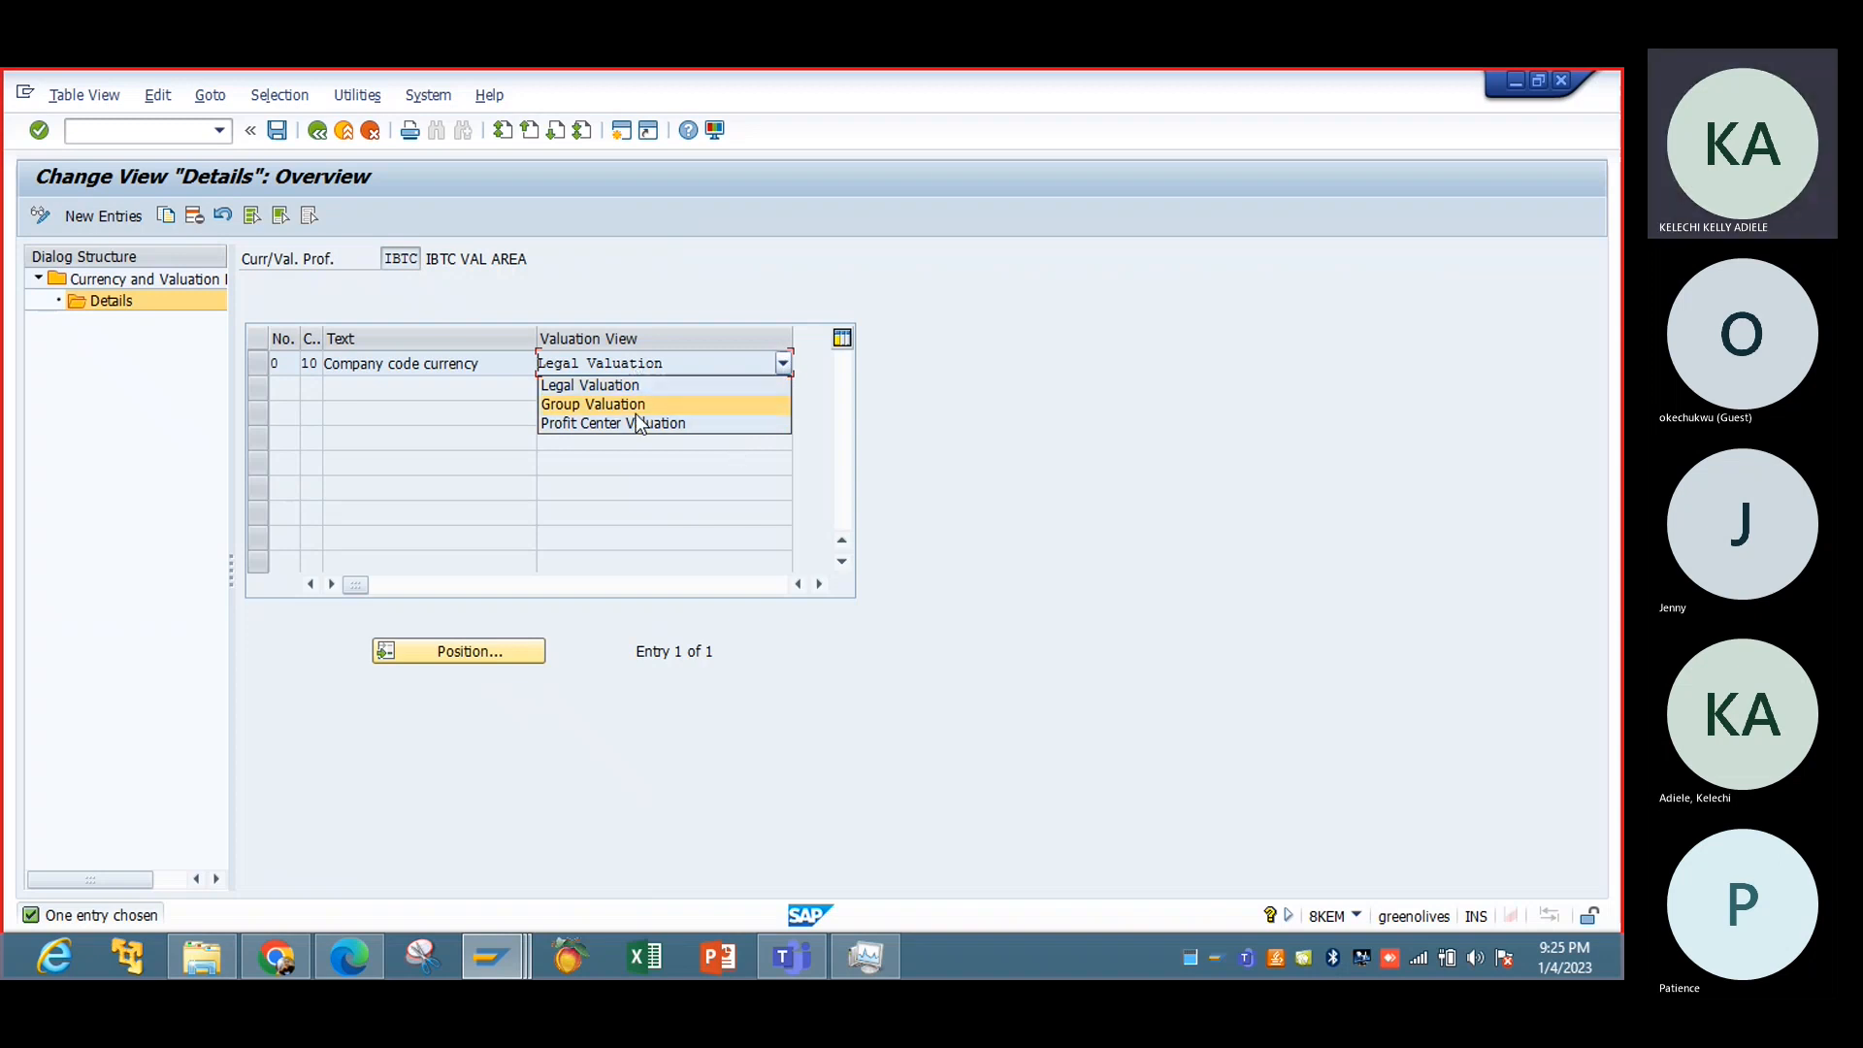
click(312, 364)
click(330, 361)
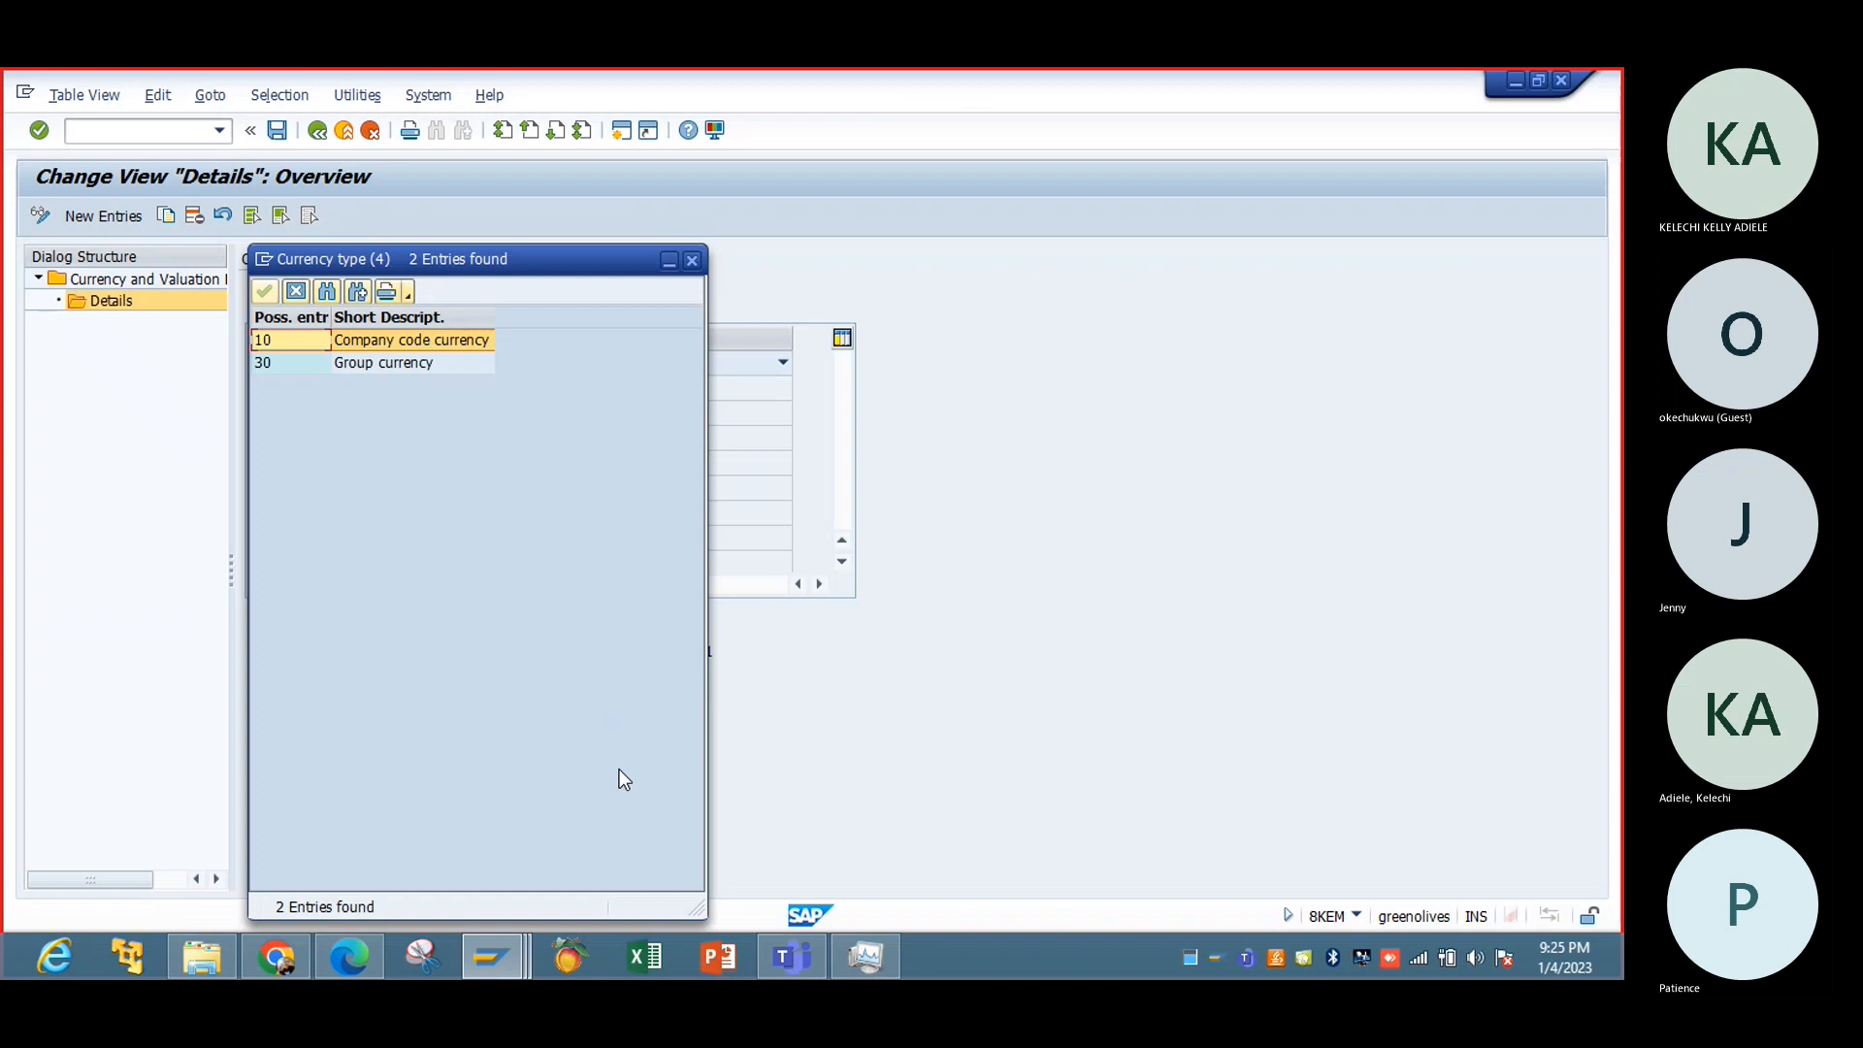
Step: Switch to the controlling area settings window and examine the currency types offered for the PCtr local currency type
mouse_move(514, 960)
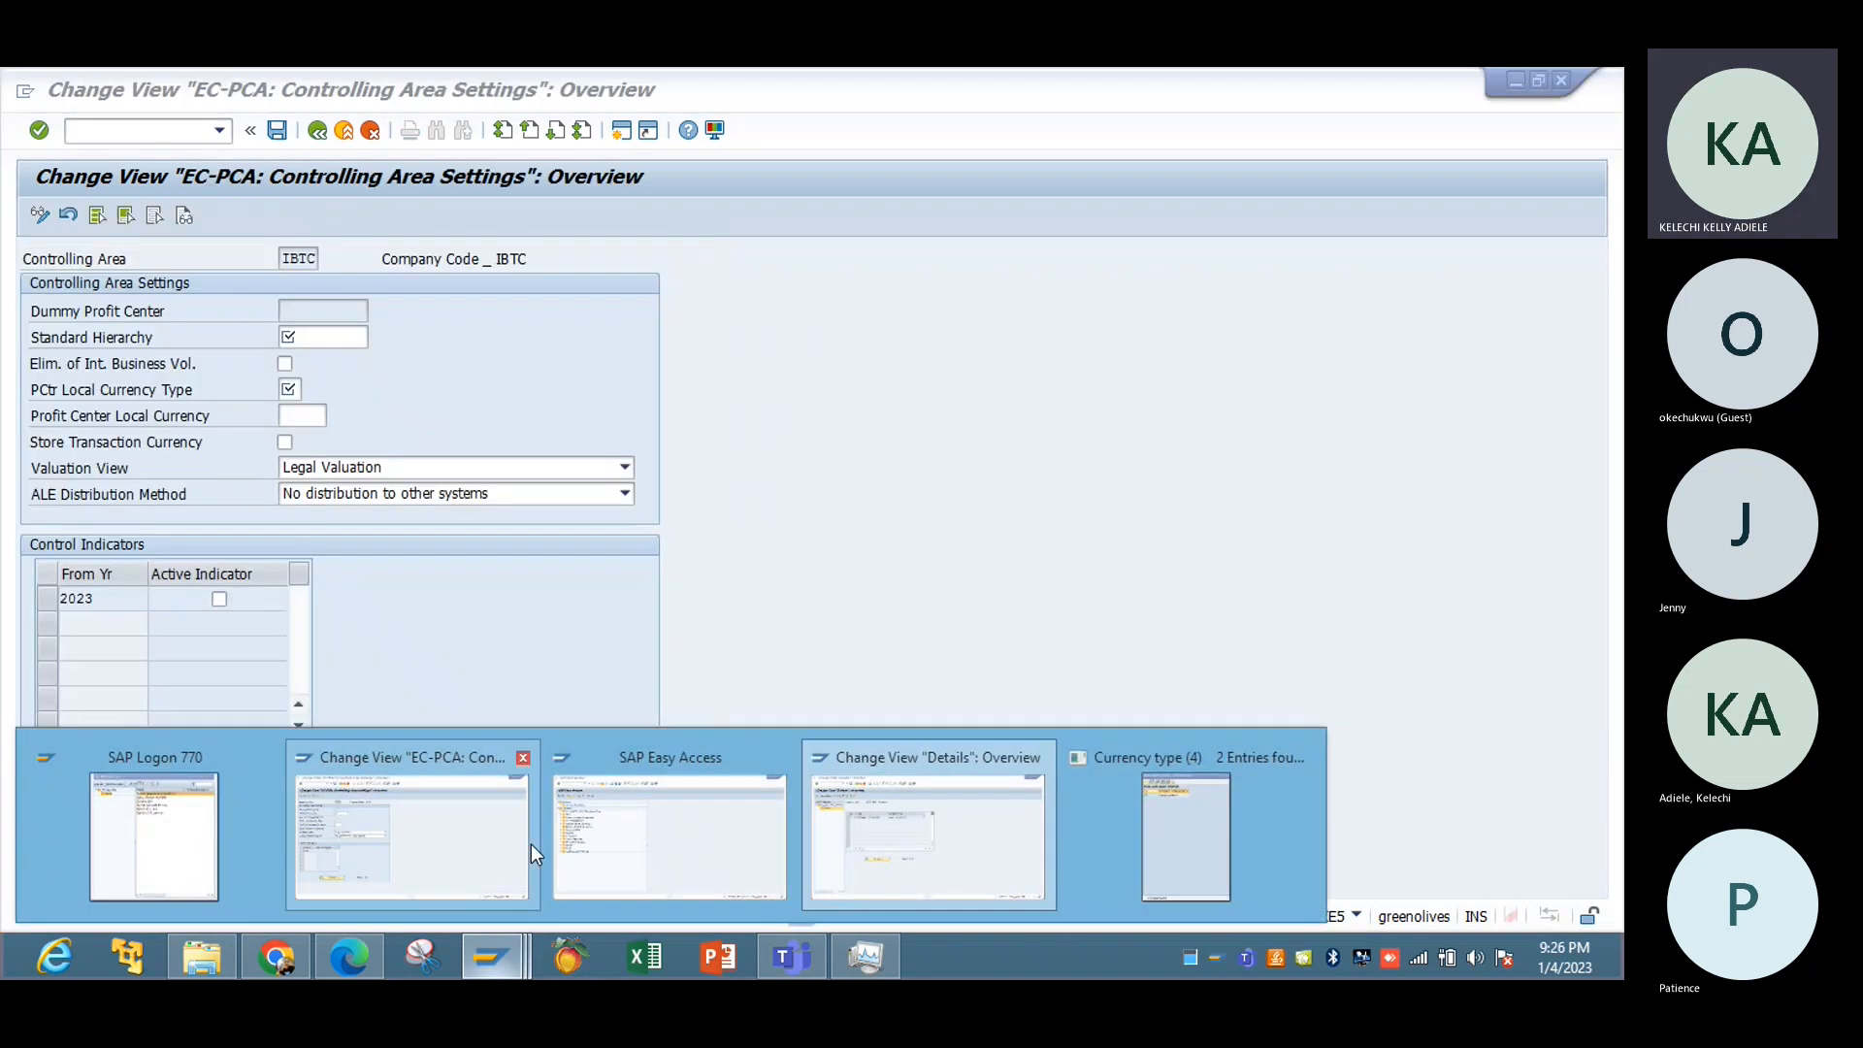
click(445, 862)
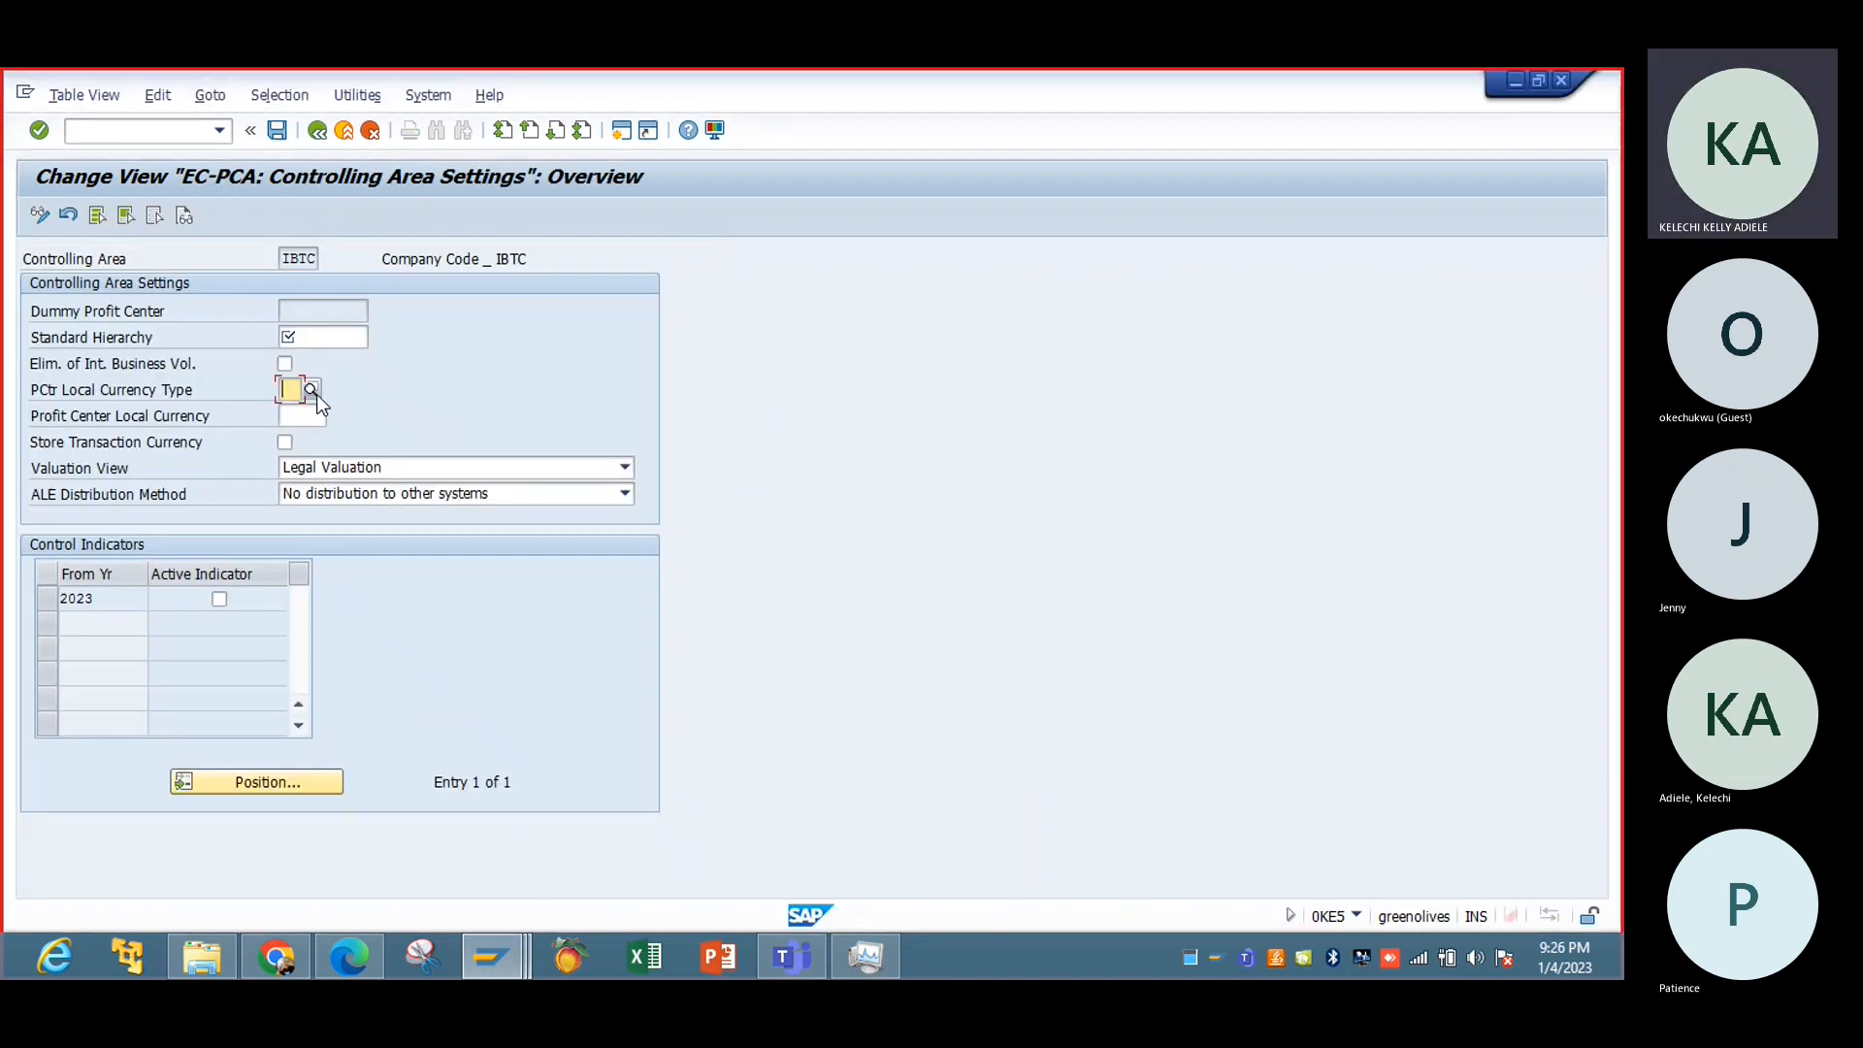
click(317, 394)
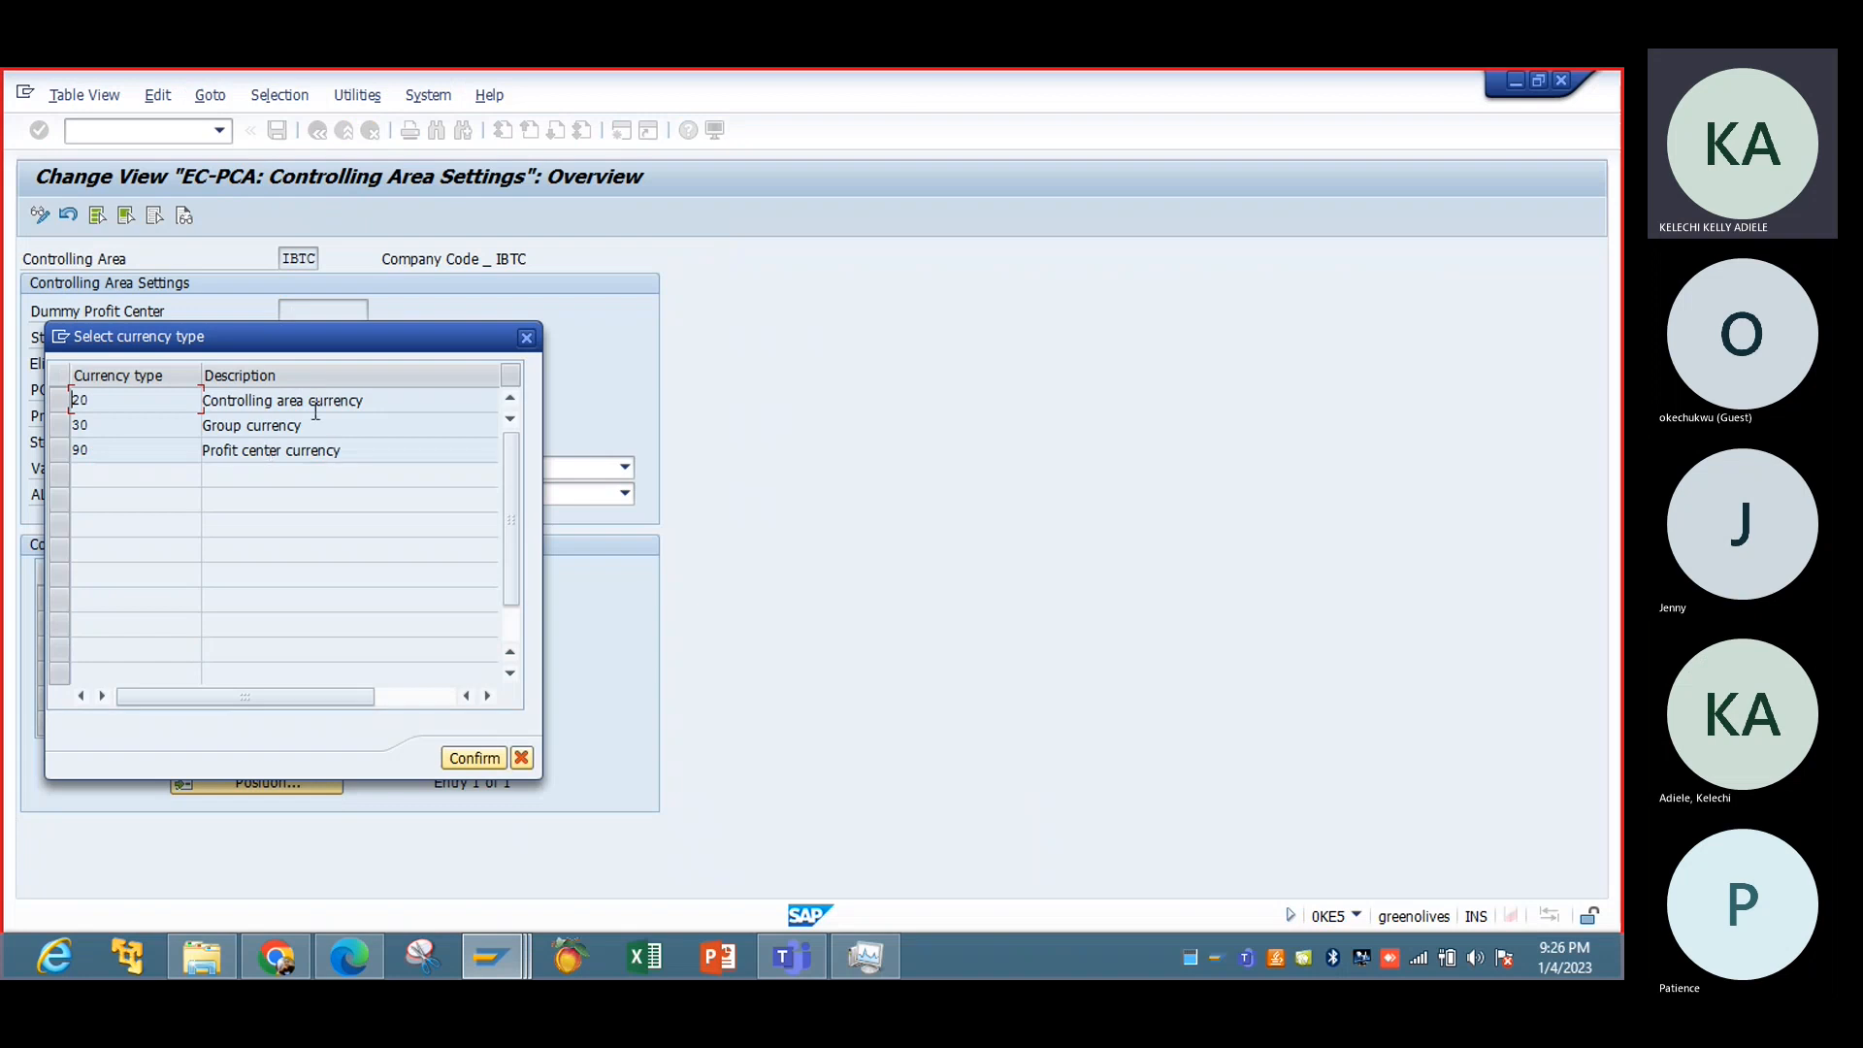
drag(324, 348, 775, 231)
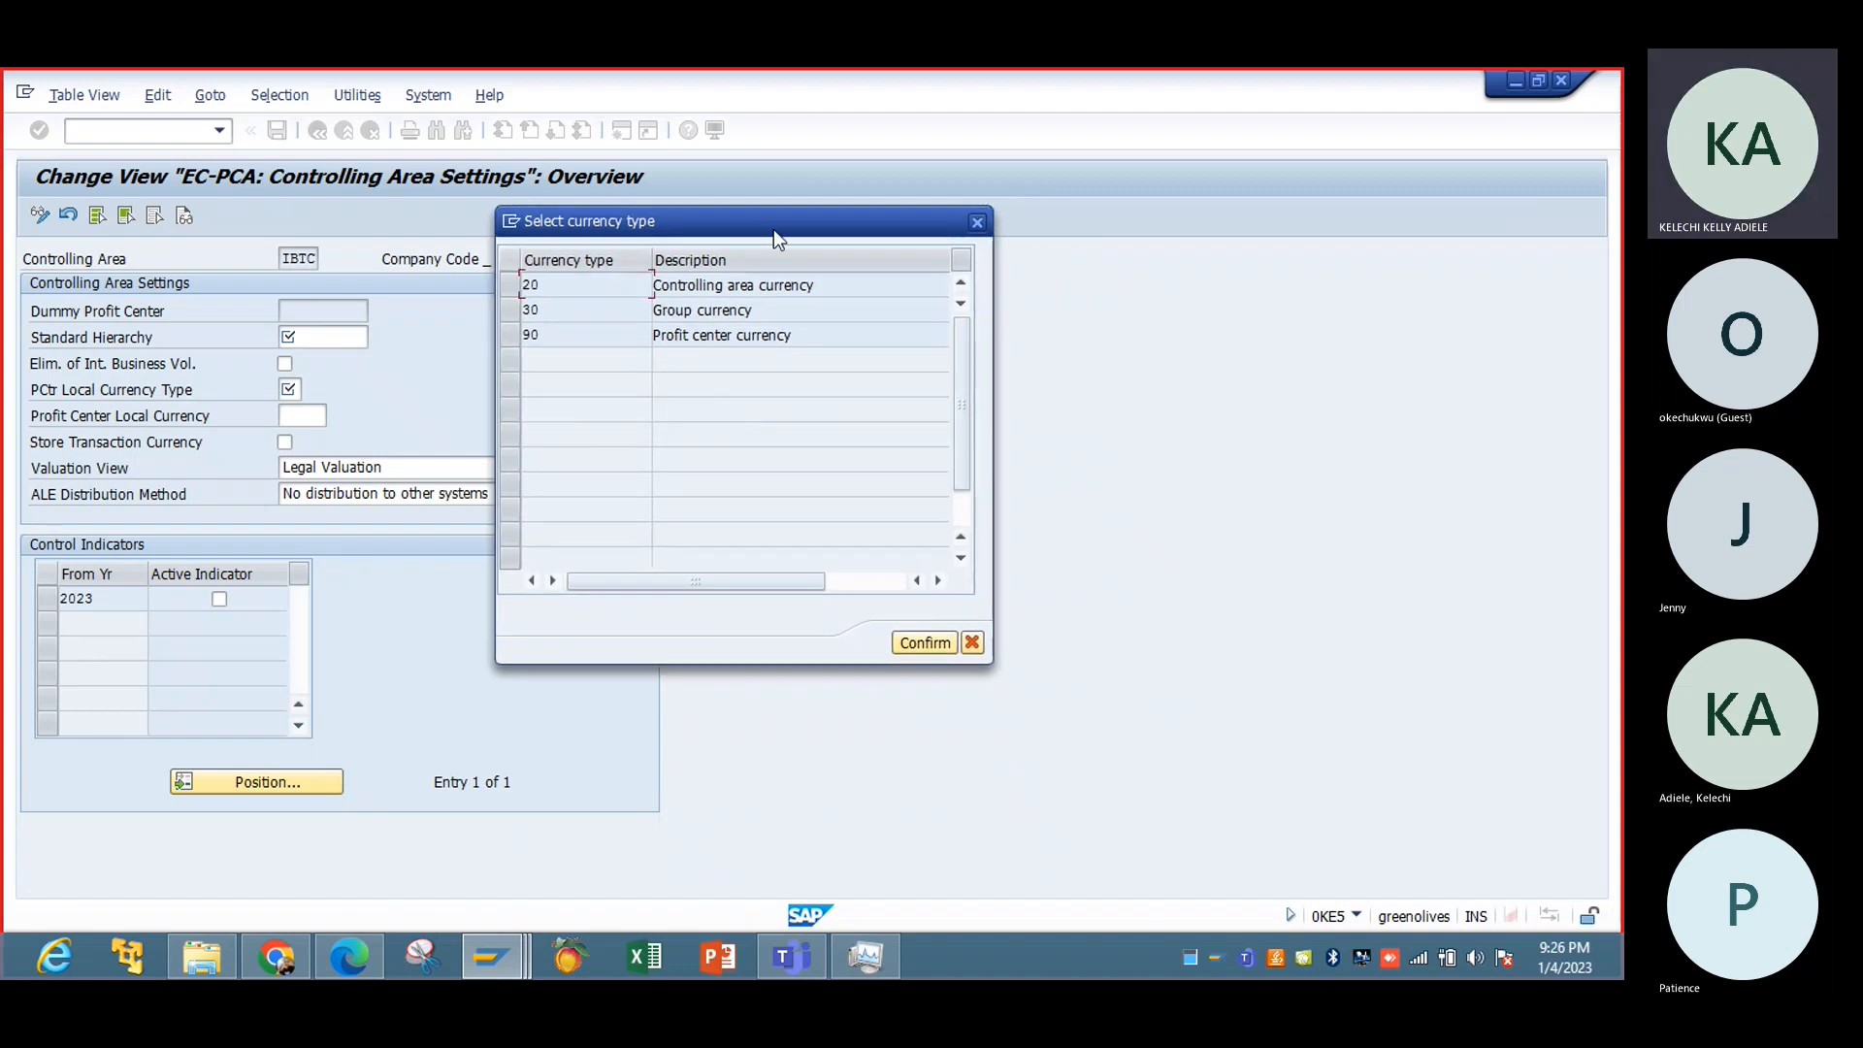
Step: Return to the IBTC profile details, compare its currency type list with the entry, and close the list unchanged
click(491, 956)
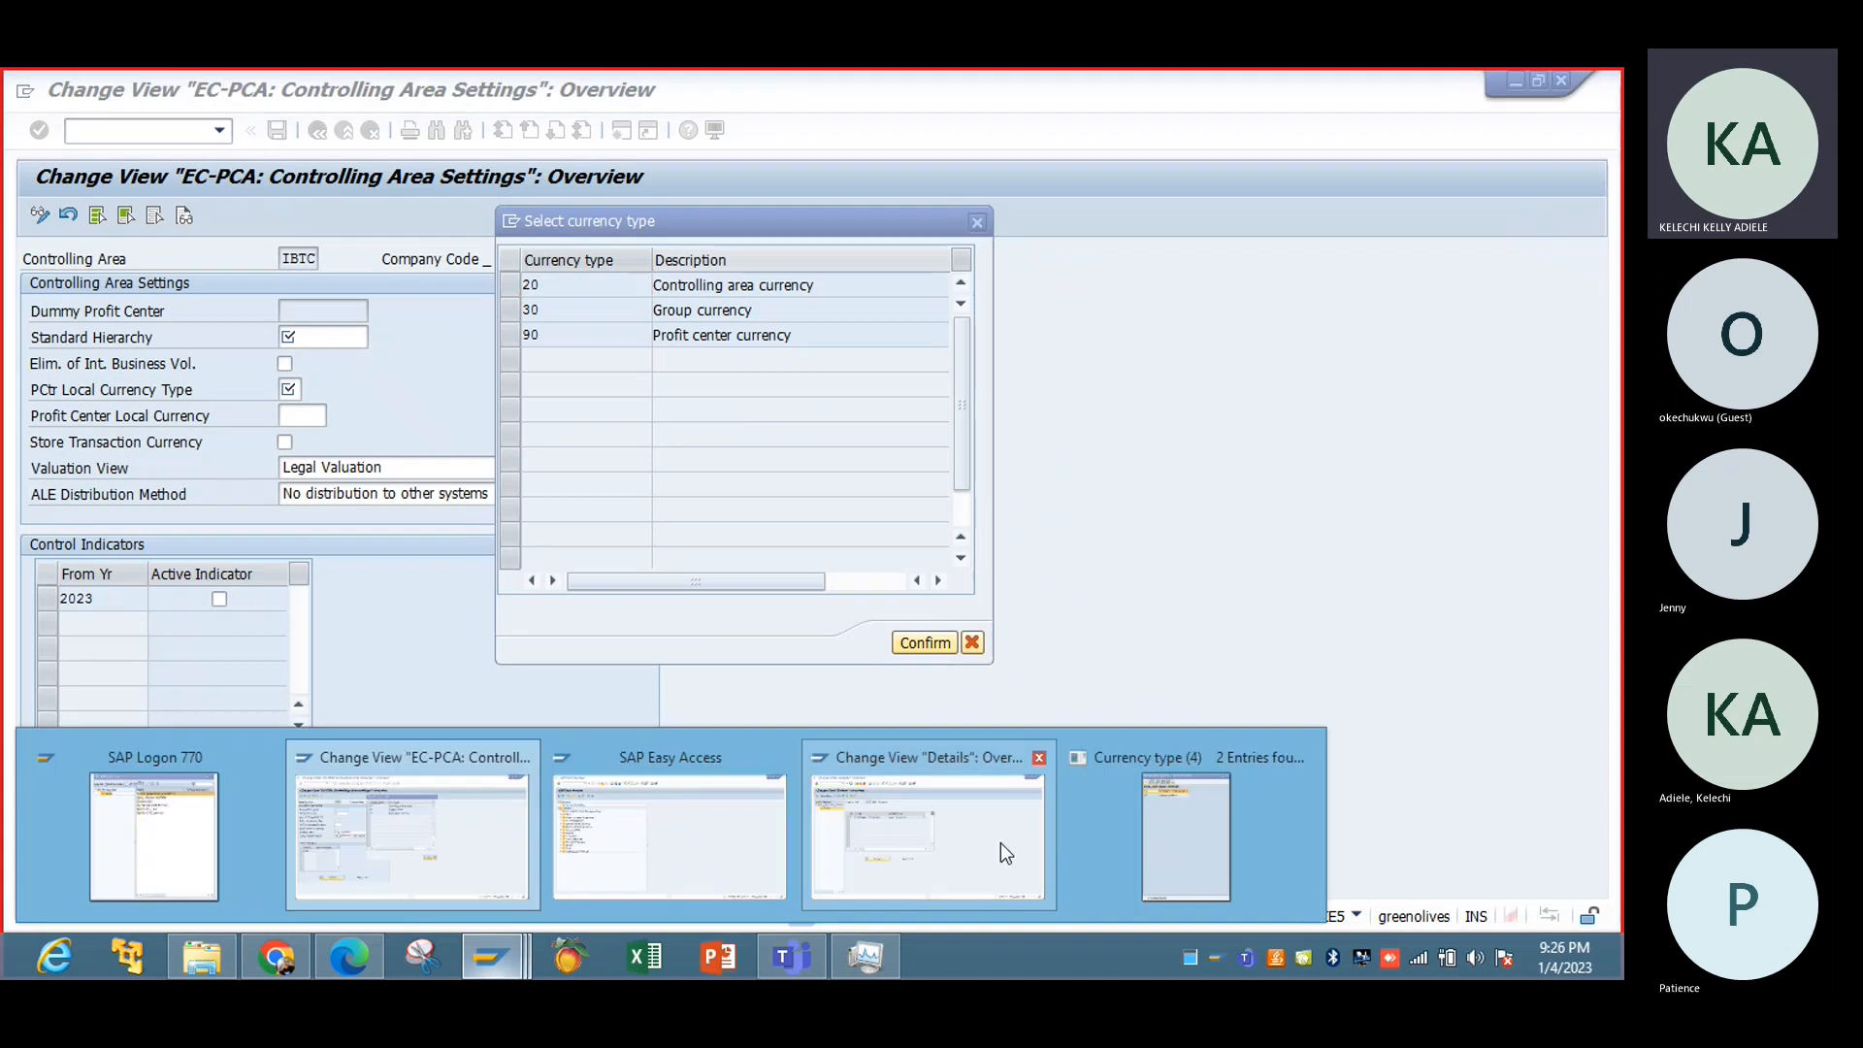
click(998, 842)
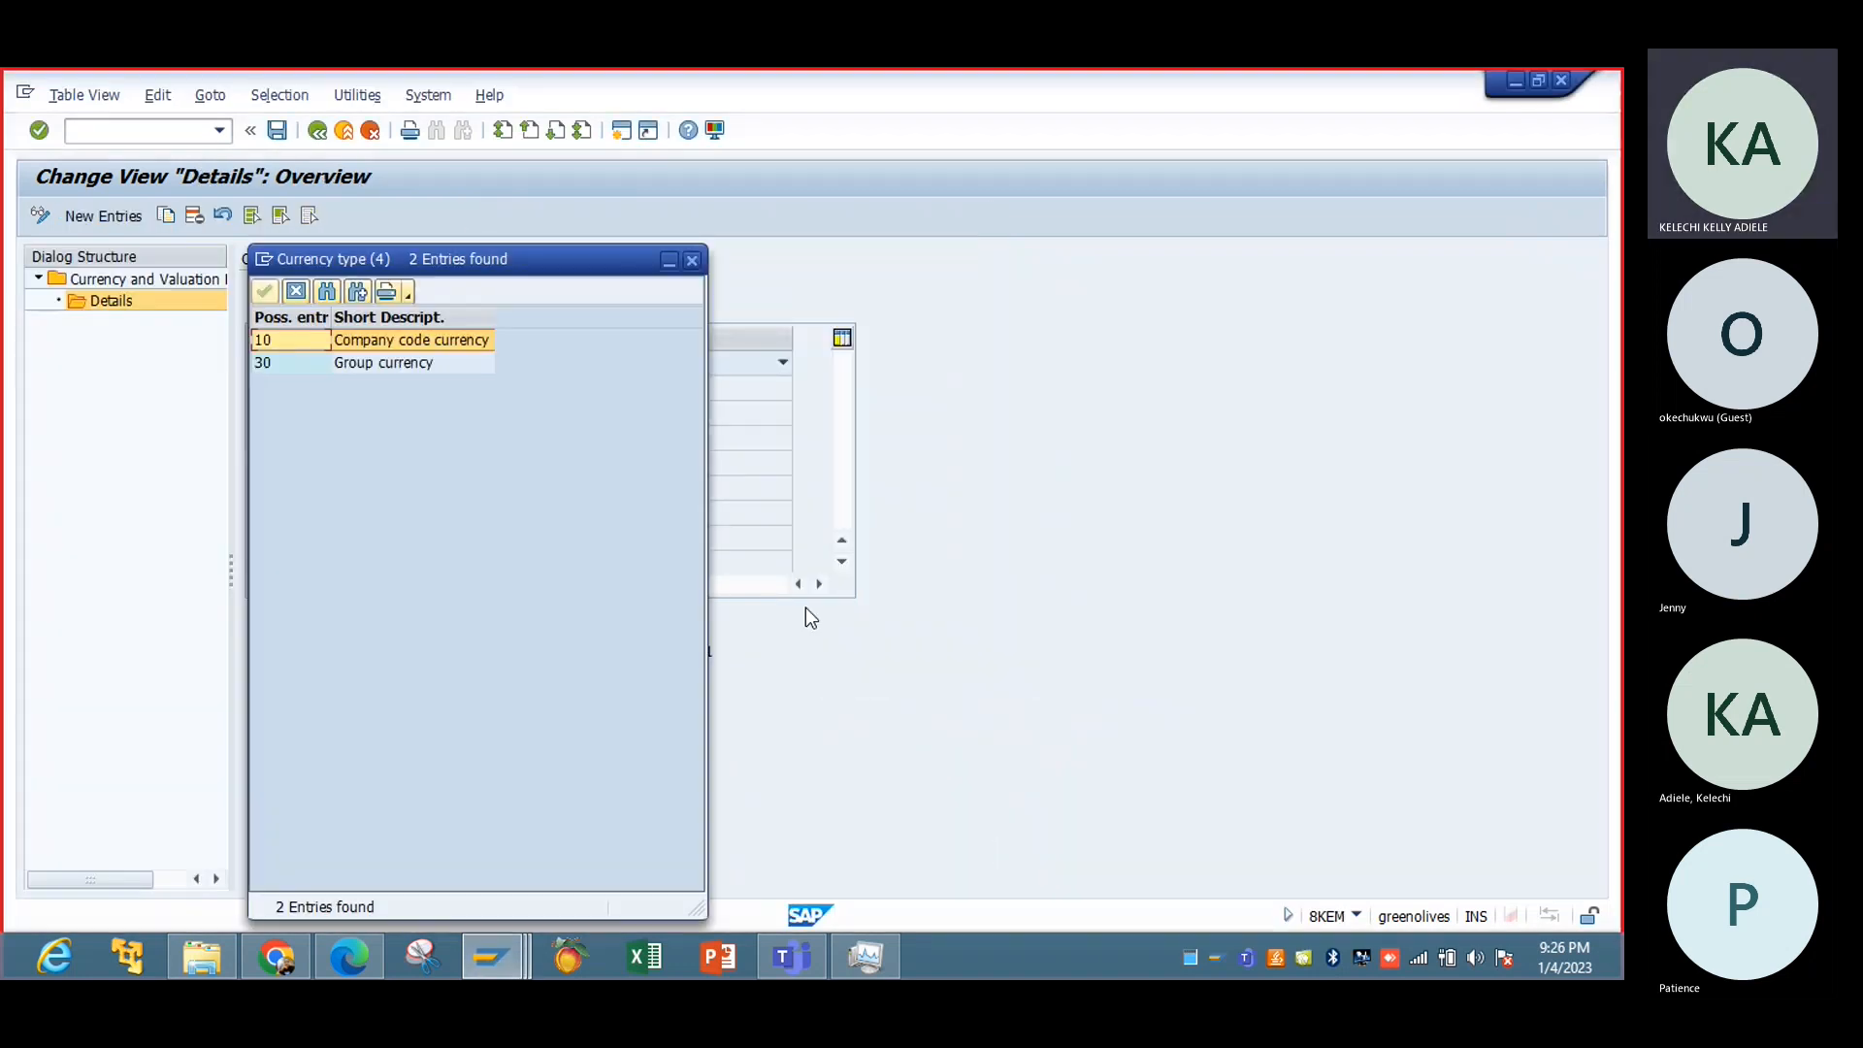
drag(451, 254, 1094, 204)
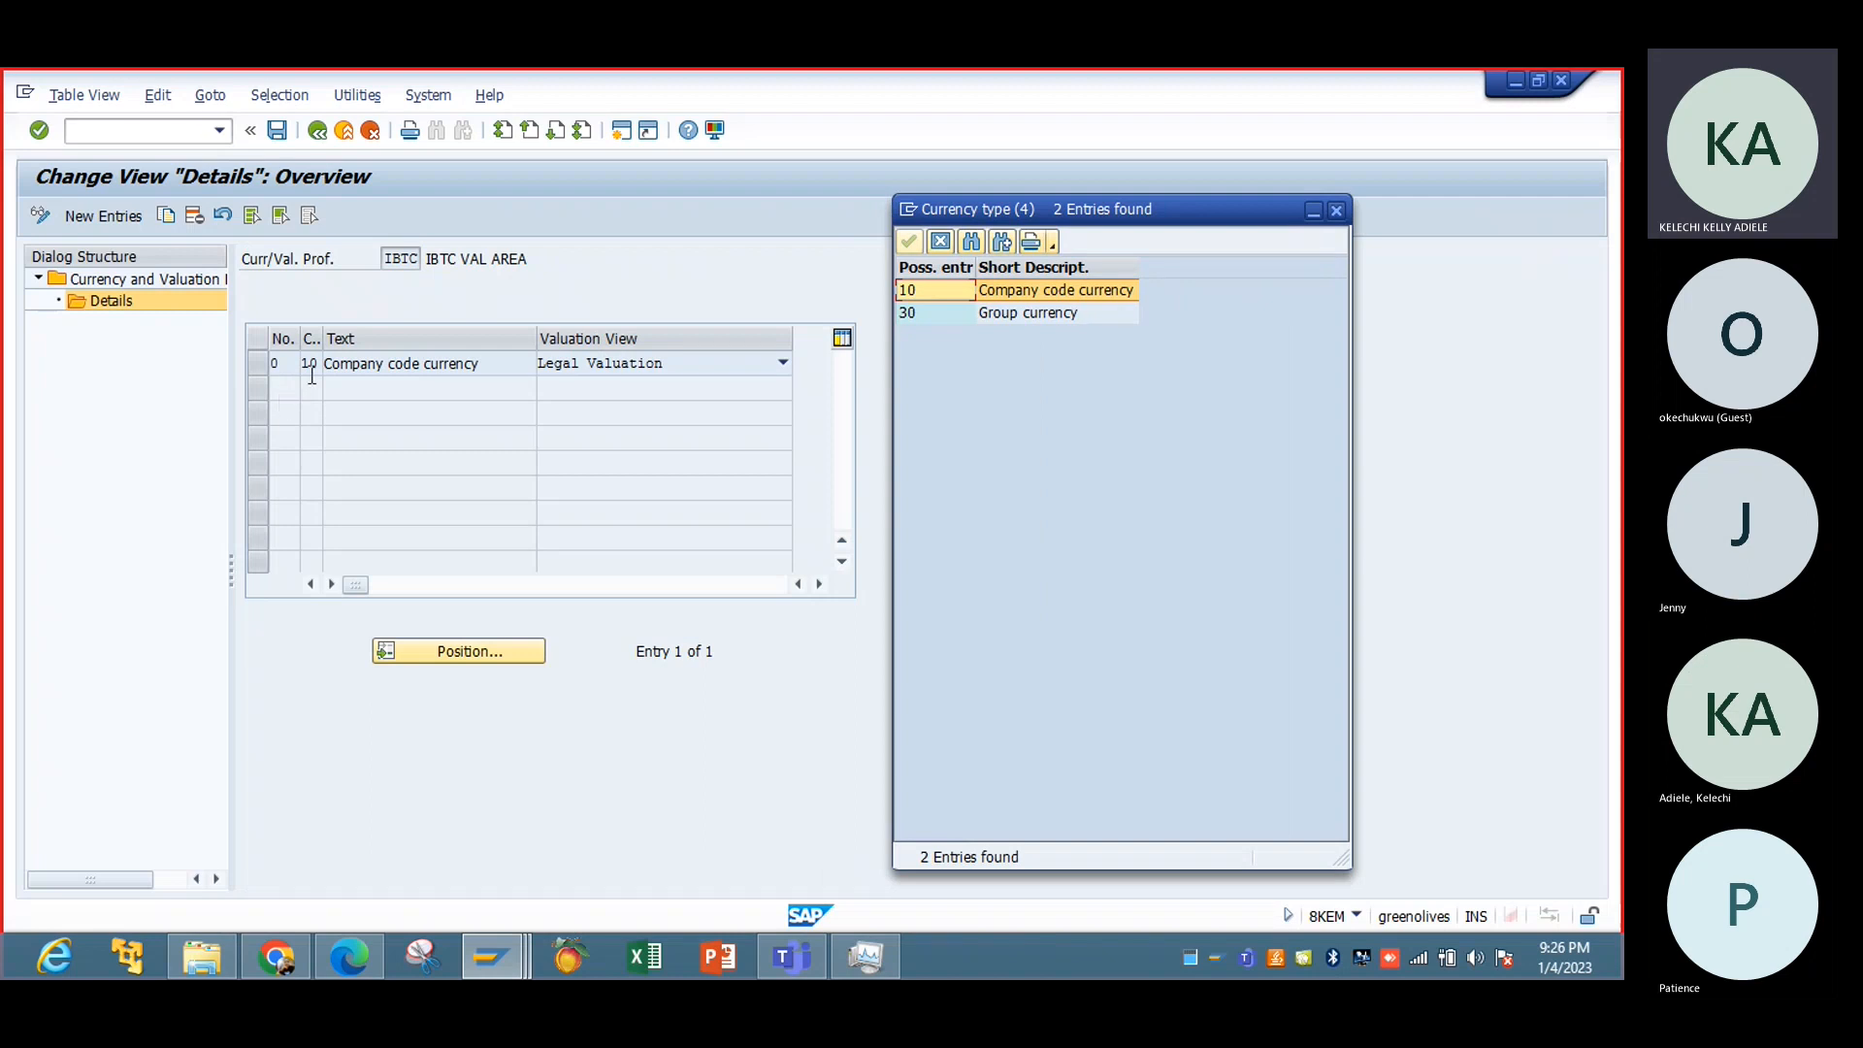
click(1336, 210)
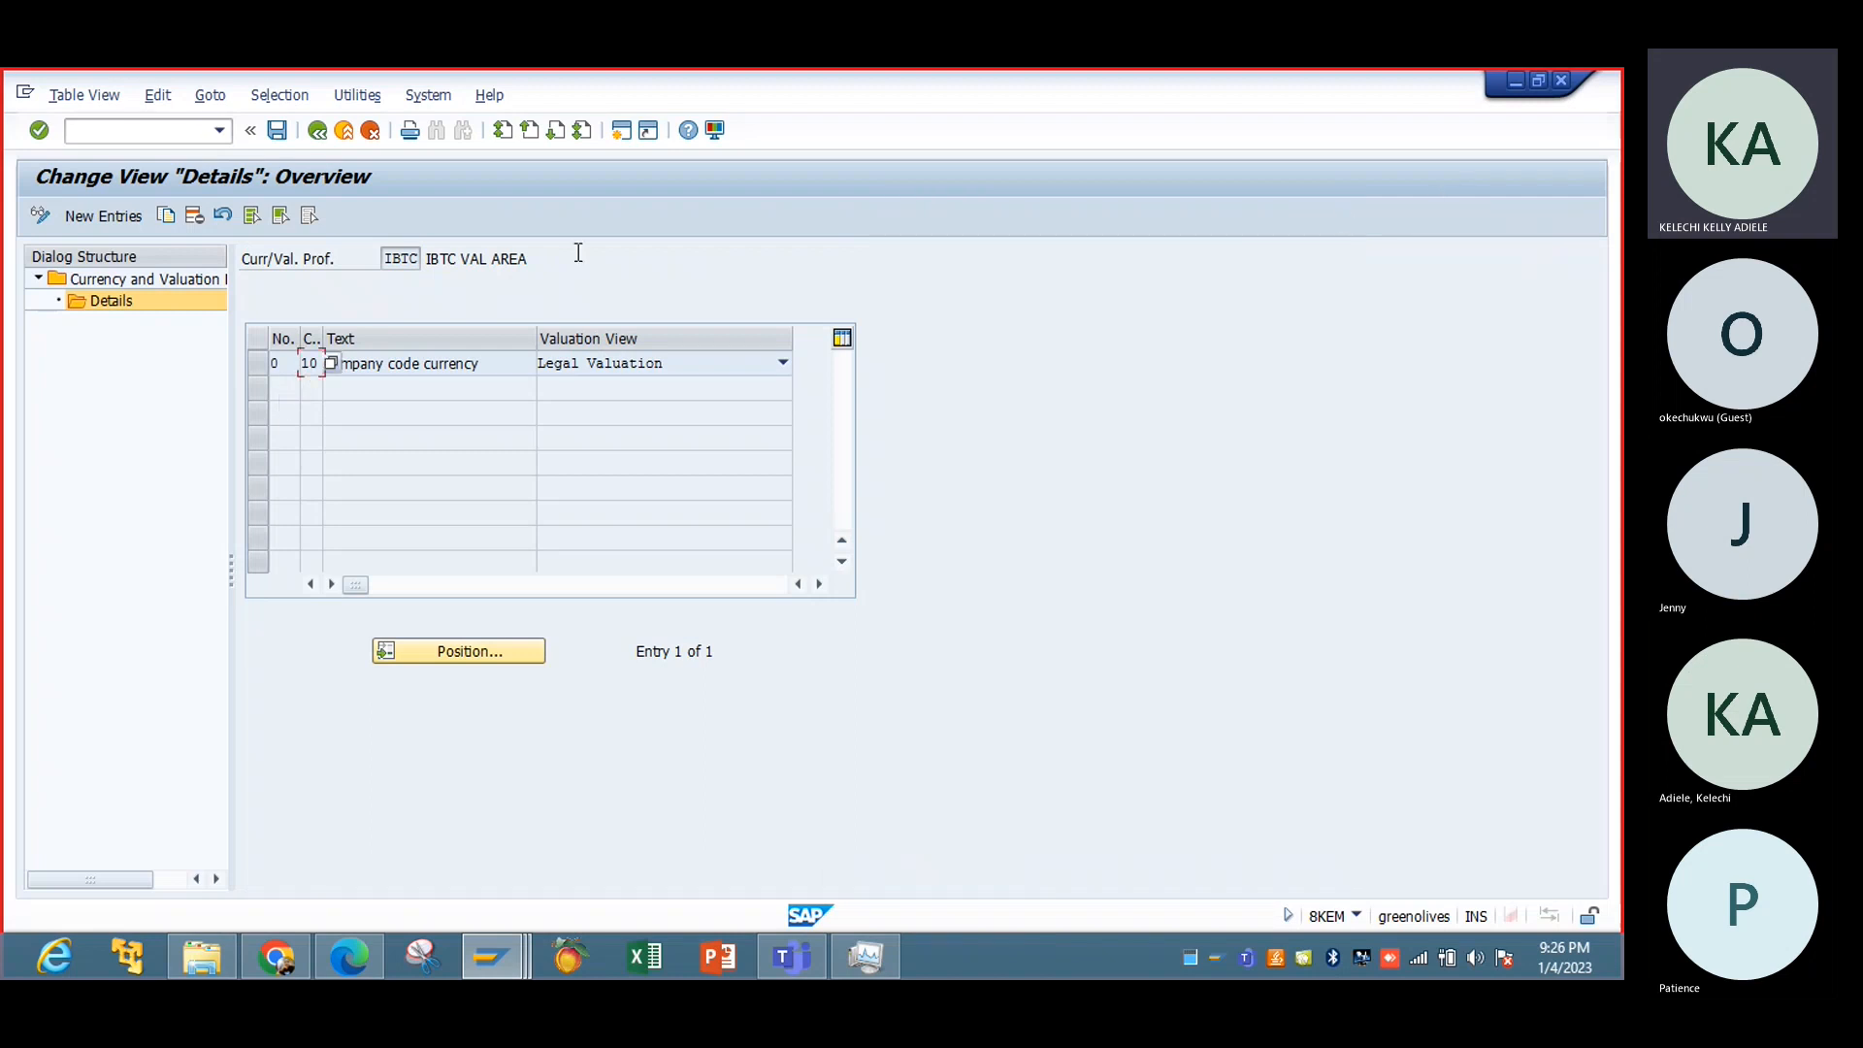
Step: Check the details of the AGIP currency and valuation profile, then return to the profile overview
click(318, 136)
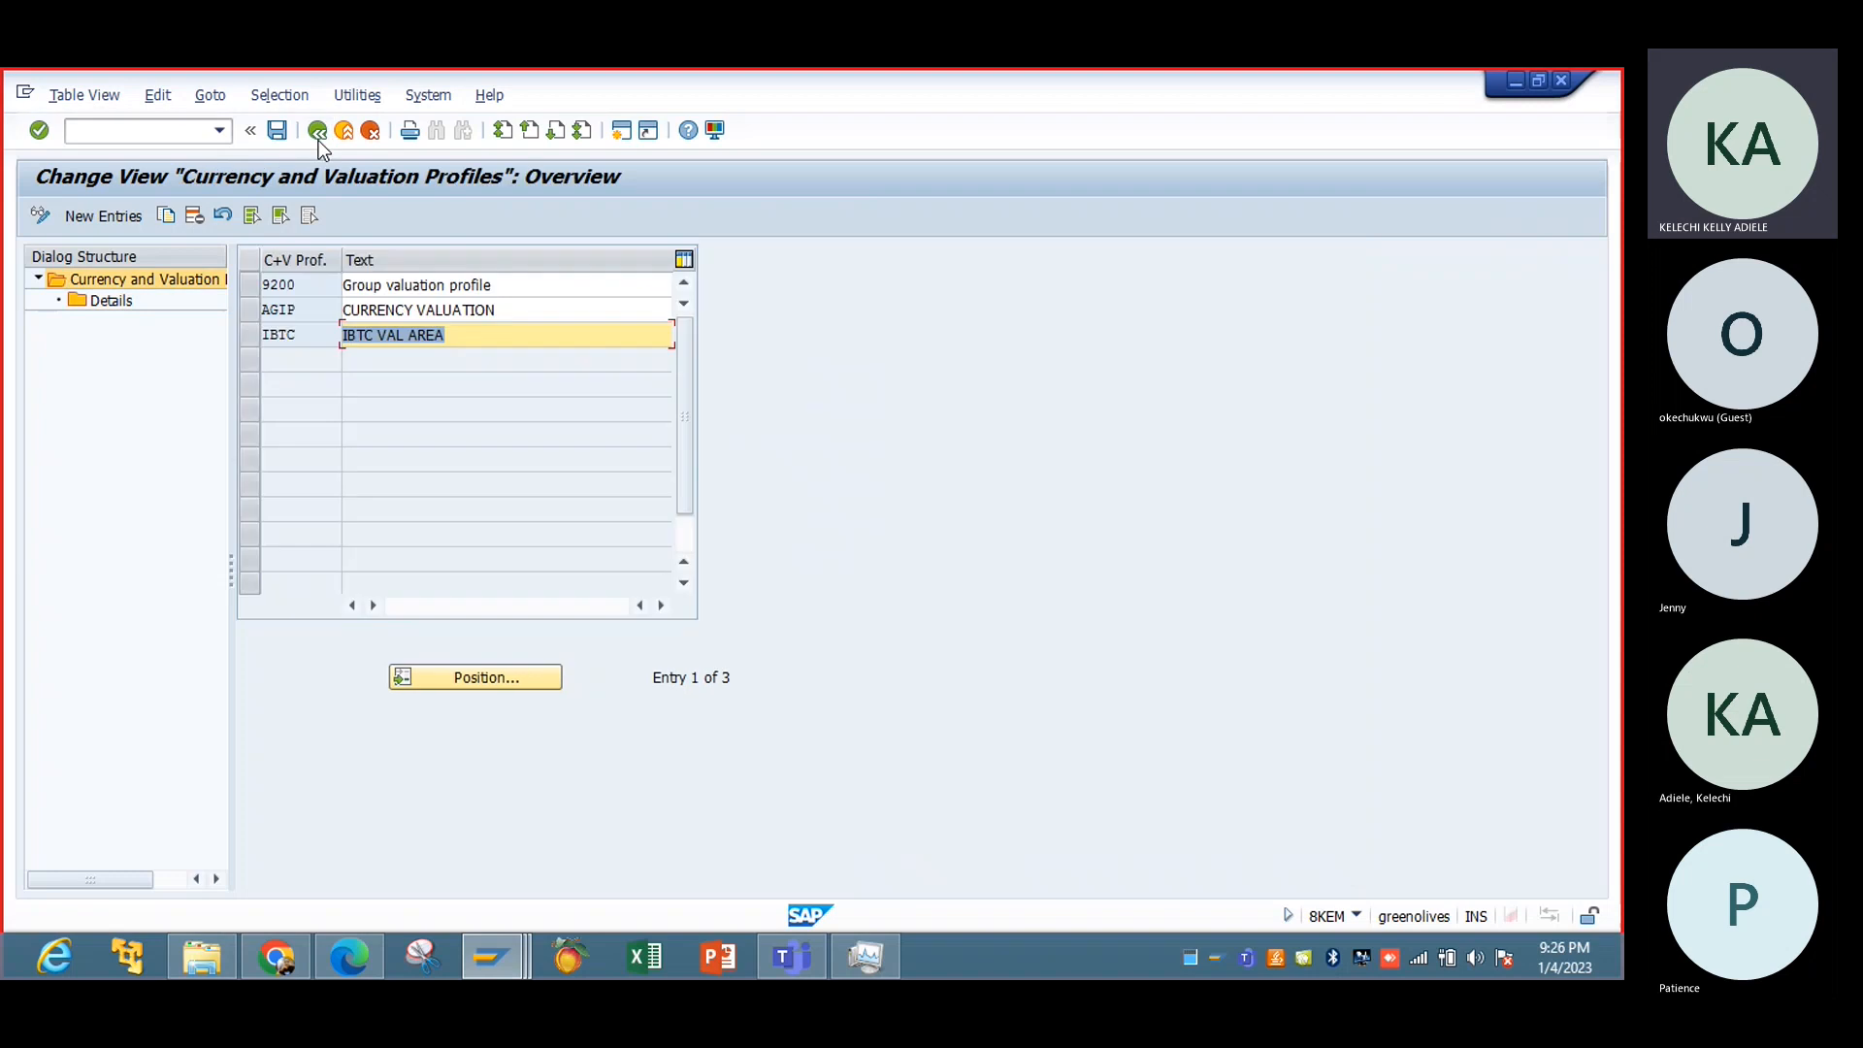
click(249, 308)
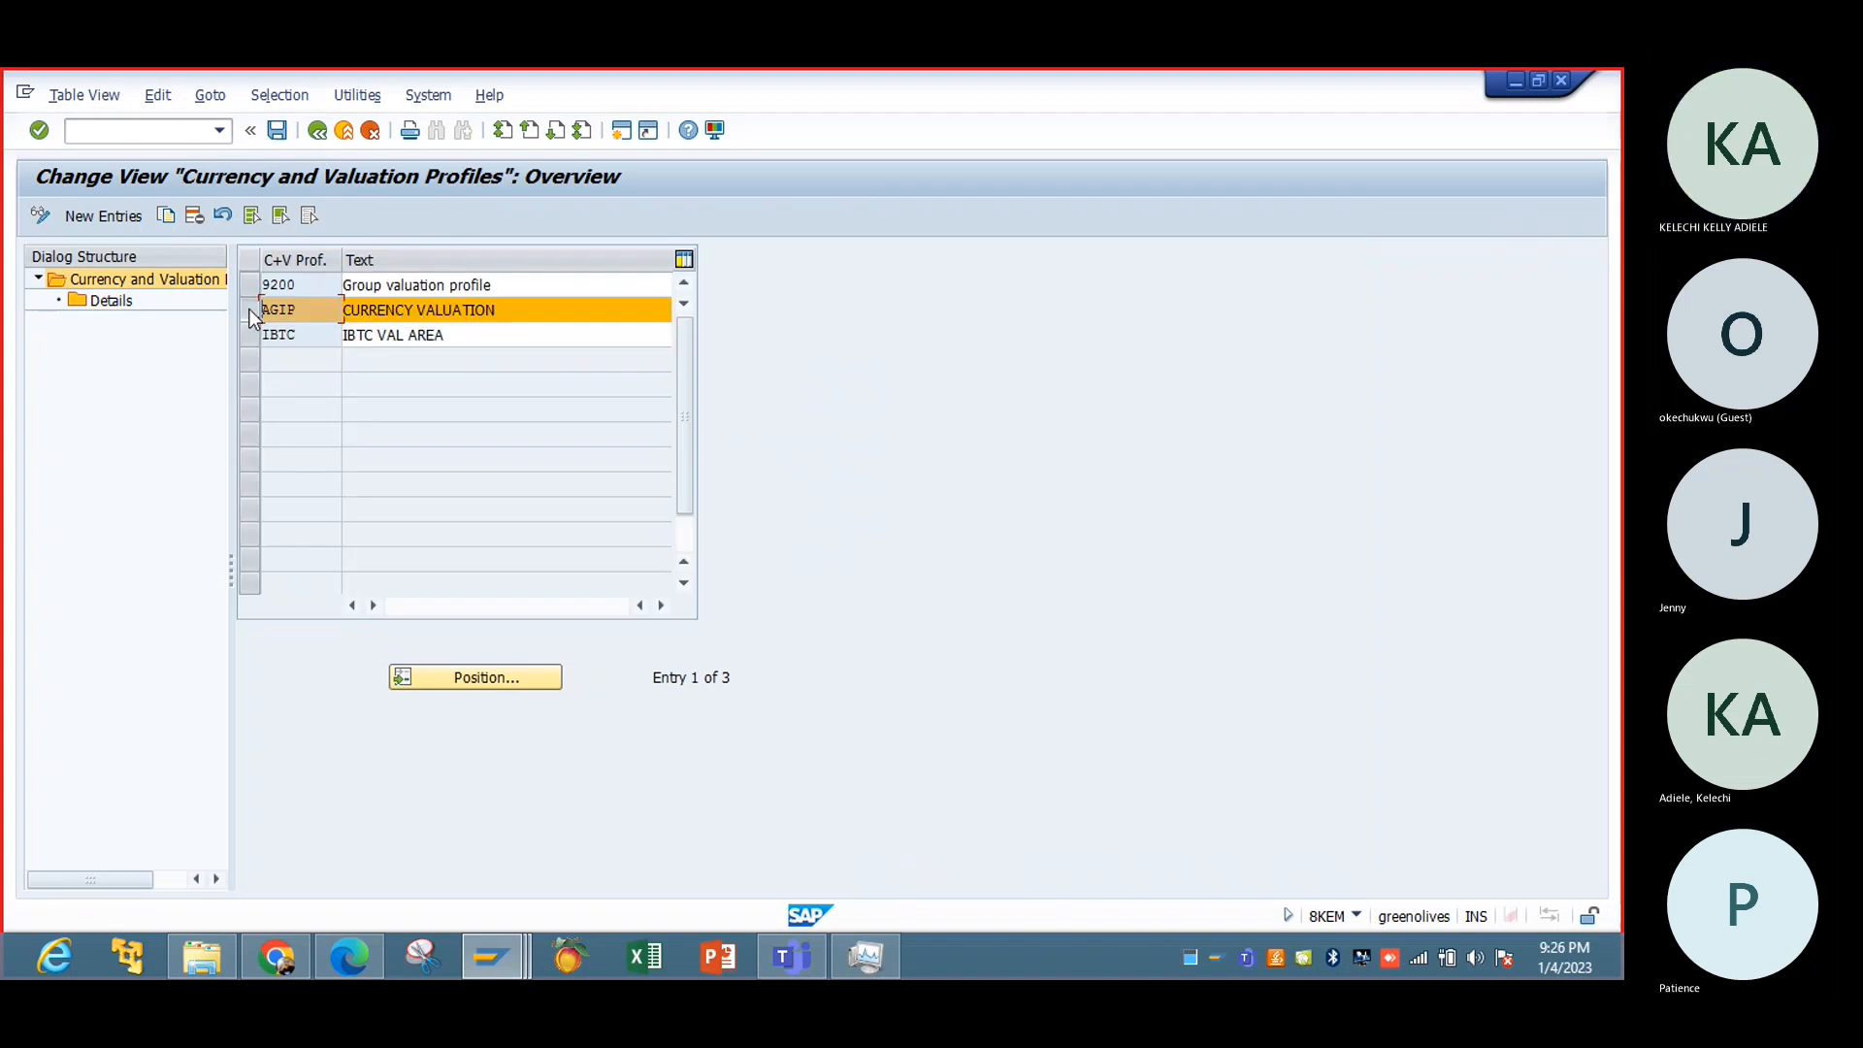
click(145, 309)
double_click(109, 300)
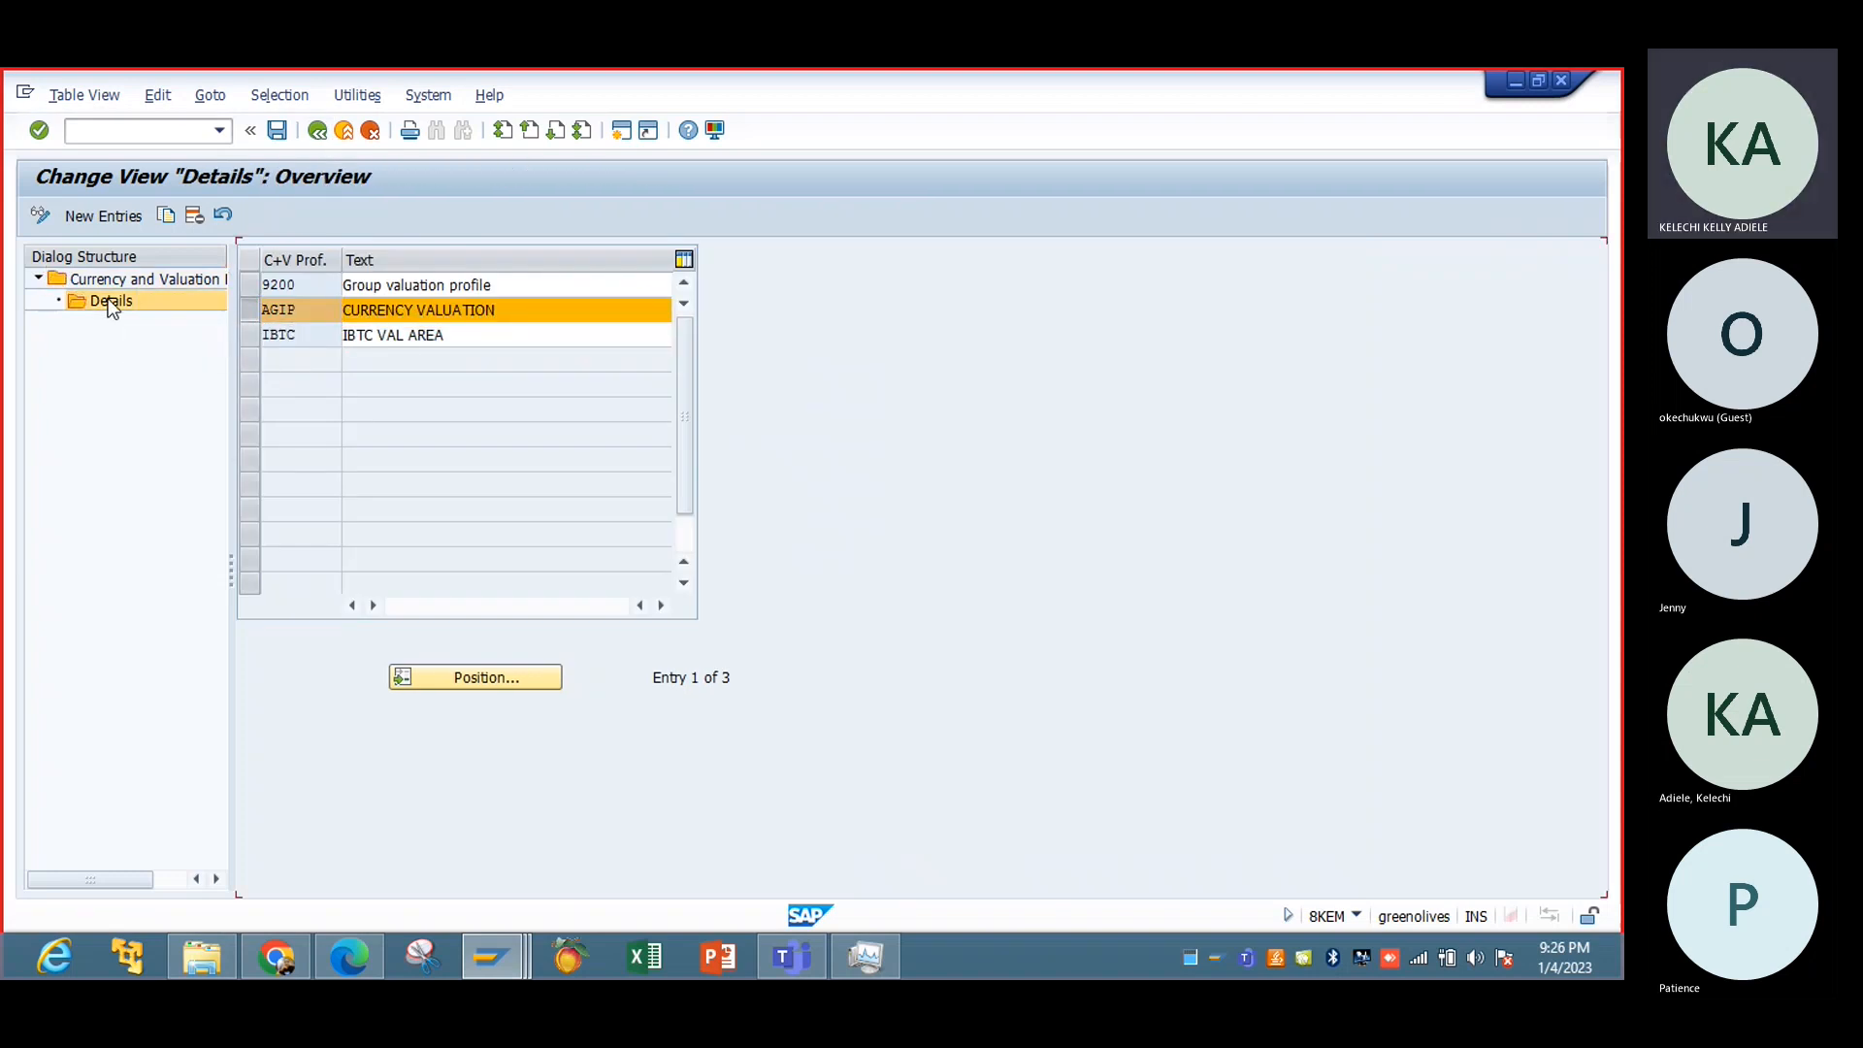
click(318, 131)
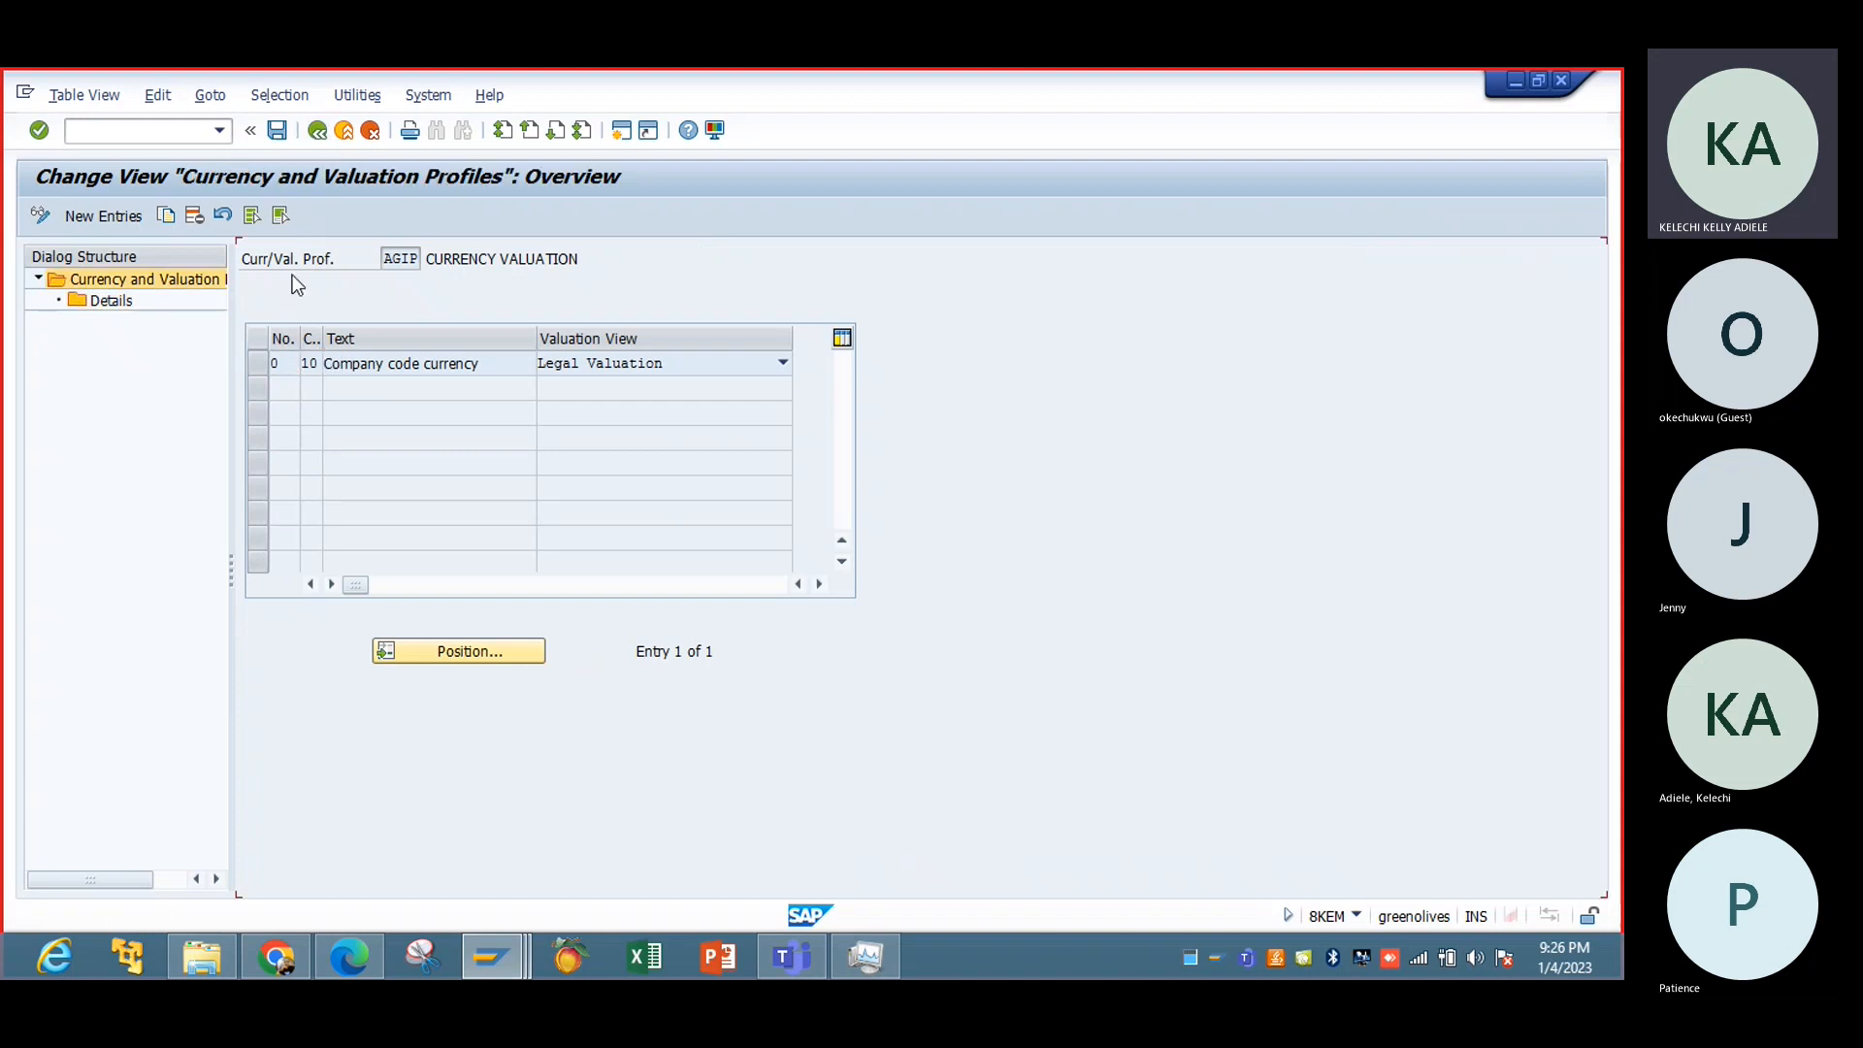
Step: Open the details of the 9200 group valuation profile, examine the currency types offered for its entry, and close the list unchanged
click(254, 291)
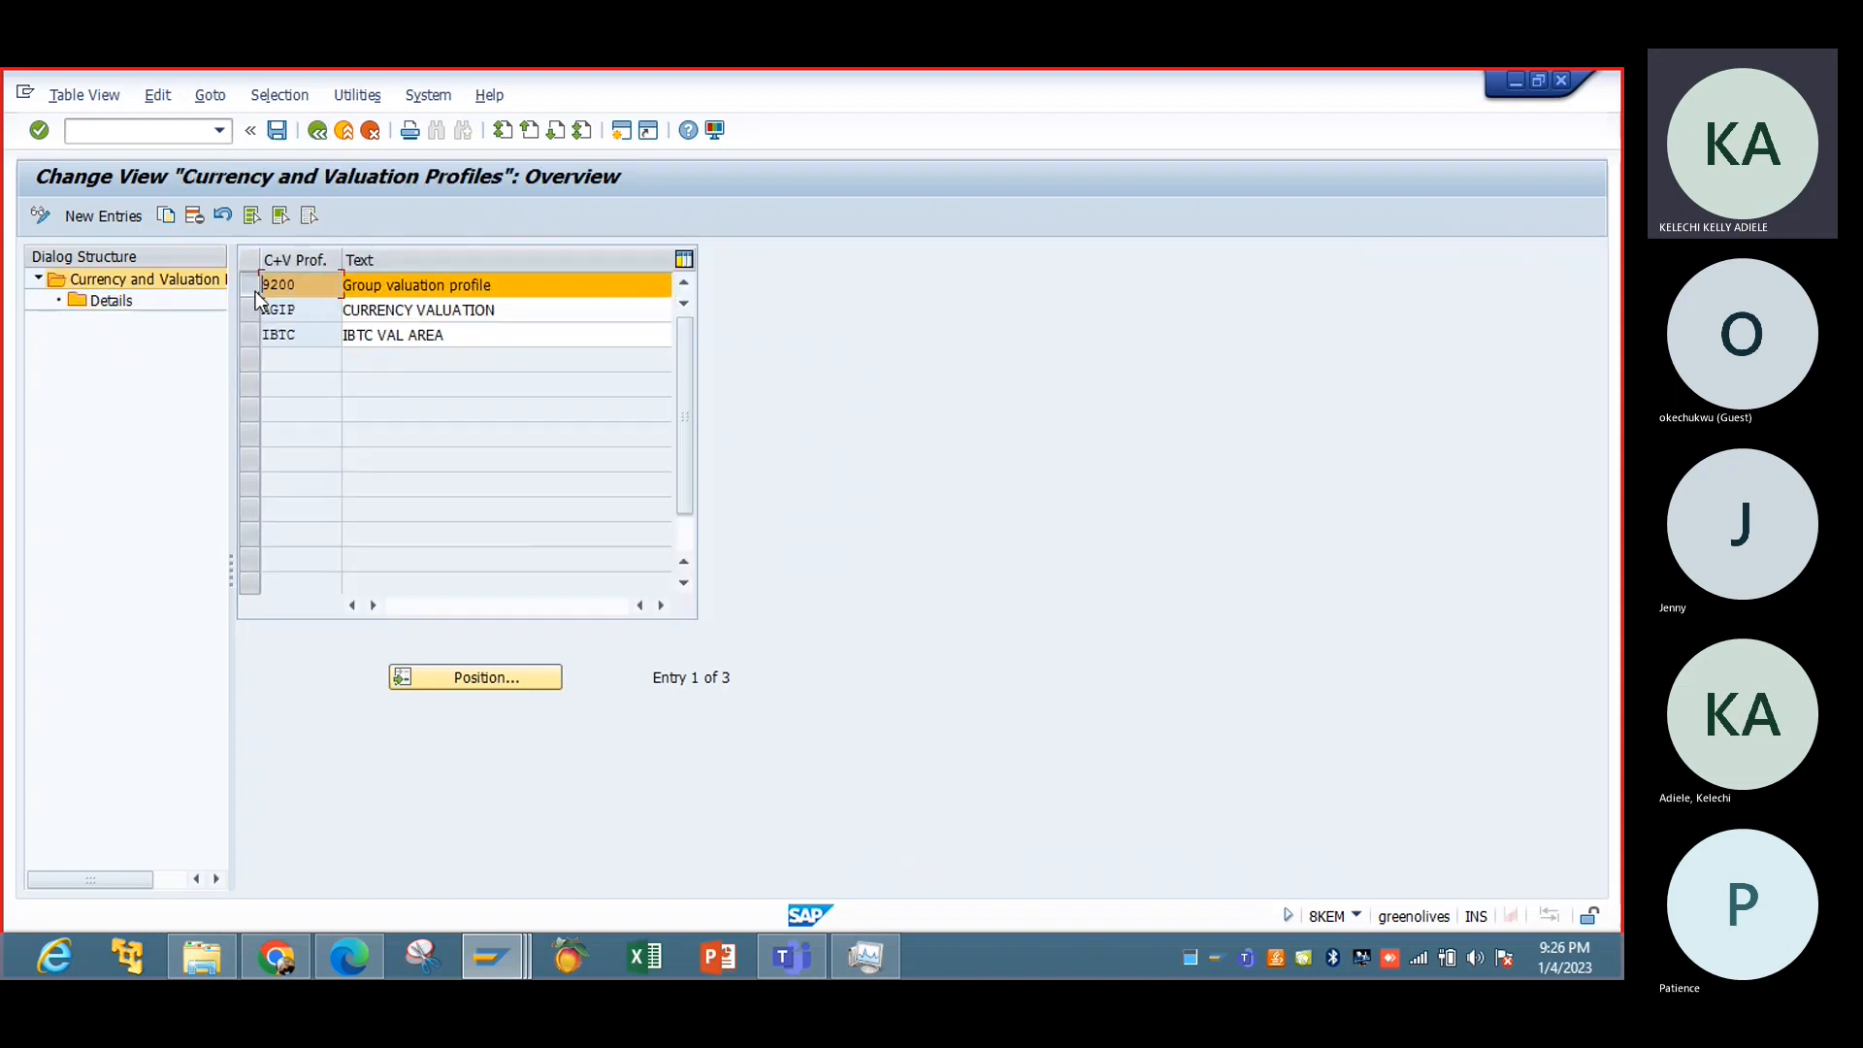
double_click(114, 300)
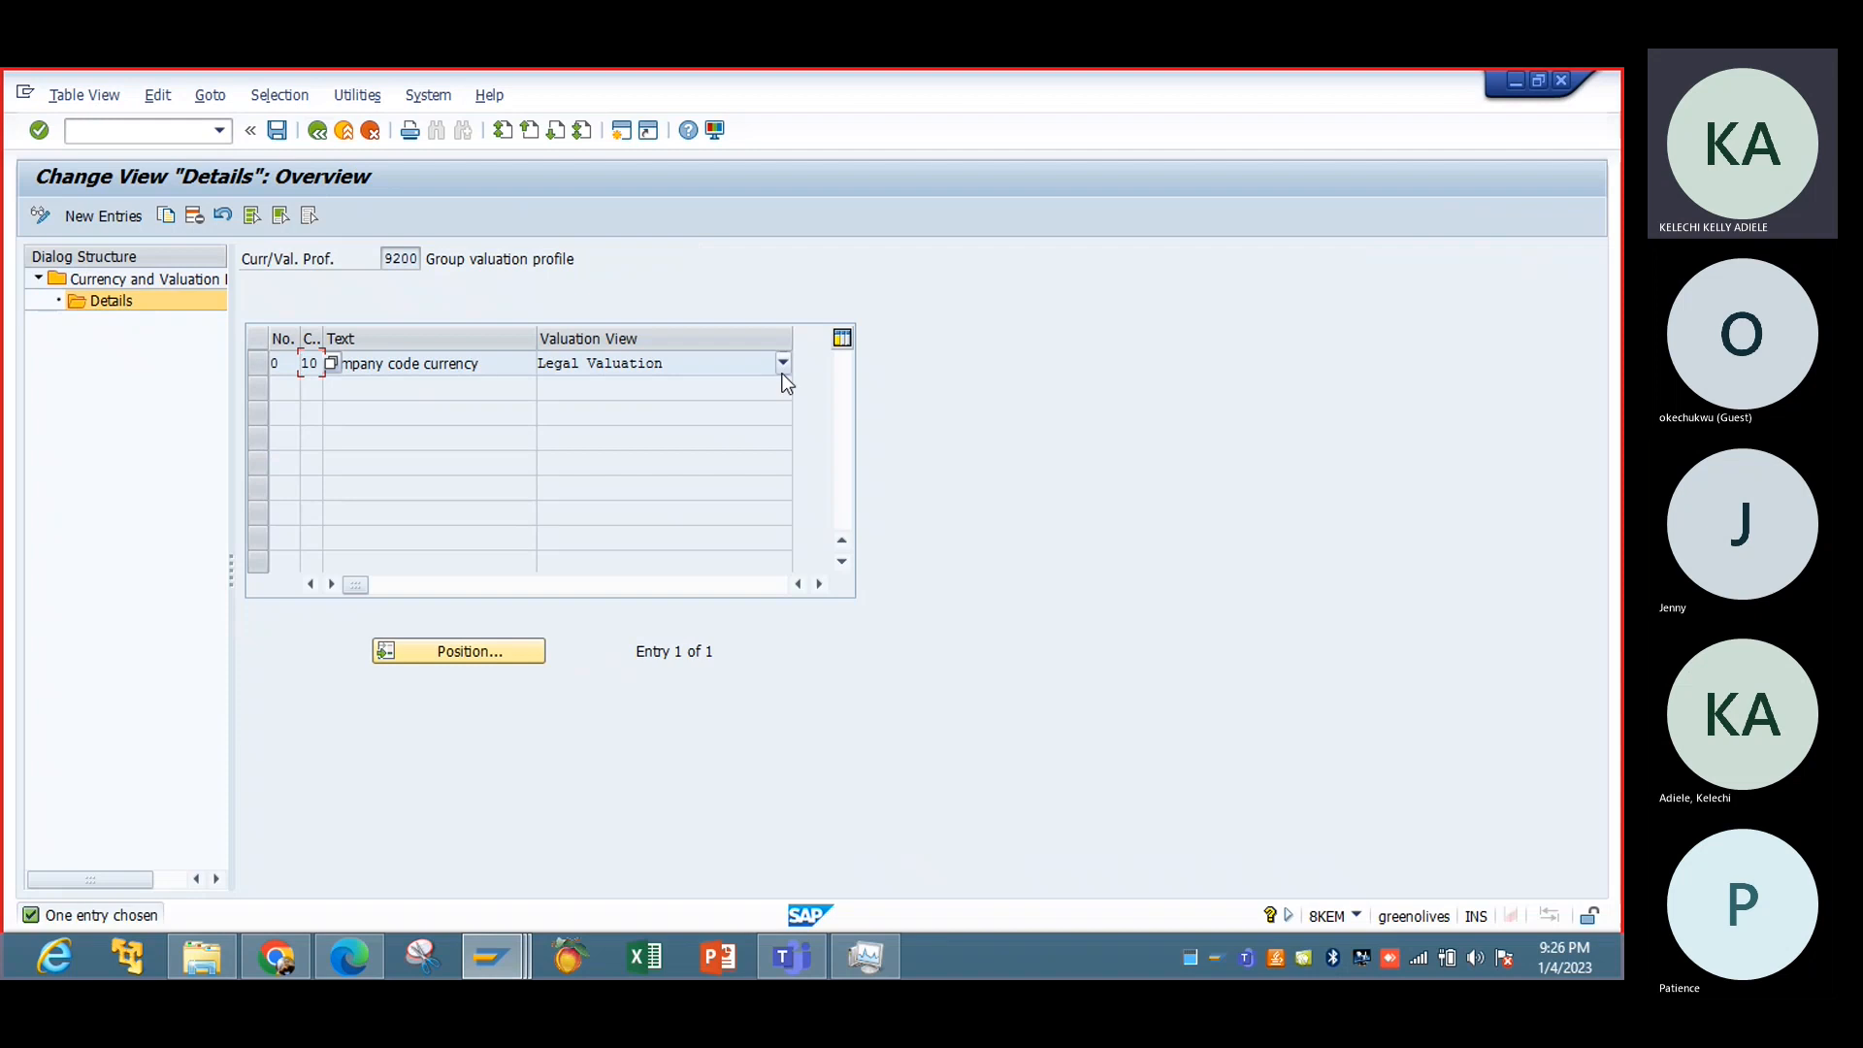
click(782, 364)
click(782, 364)
click(318, 372)
click(330, 368)
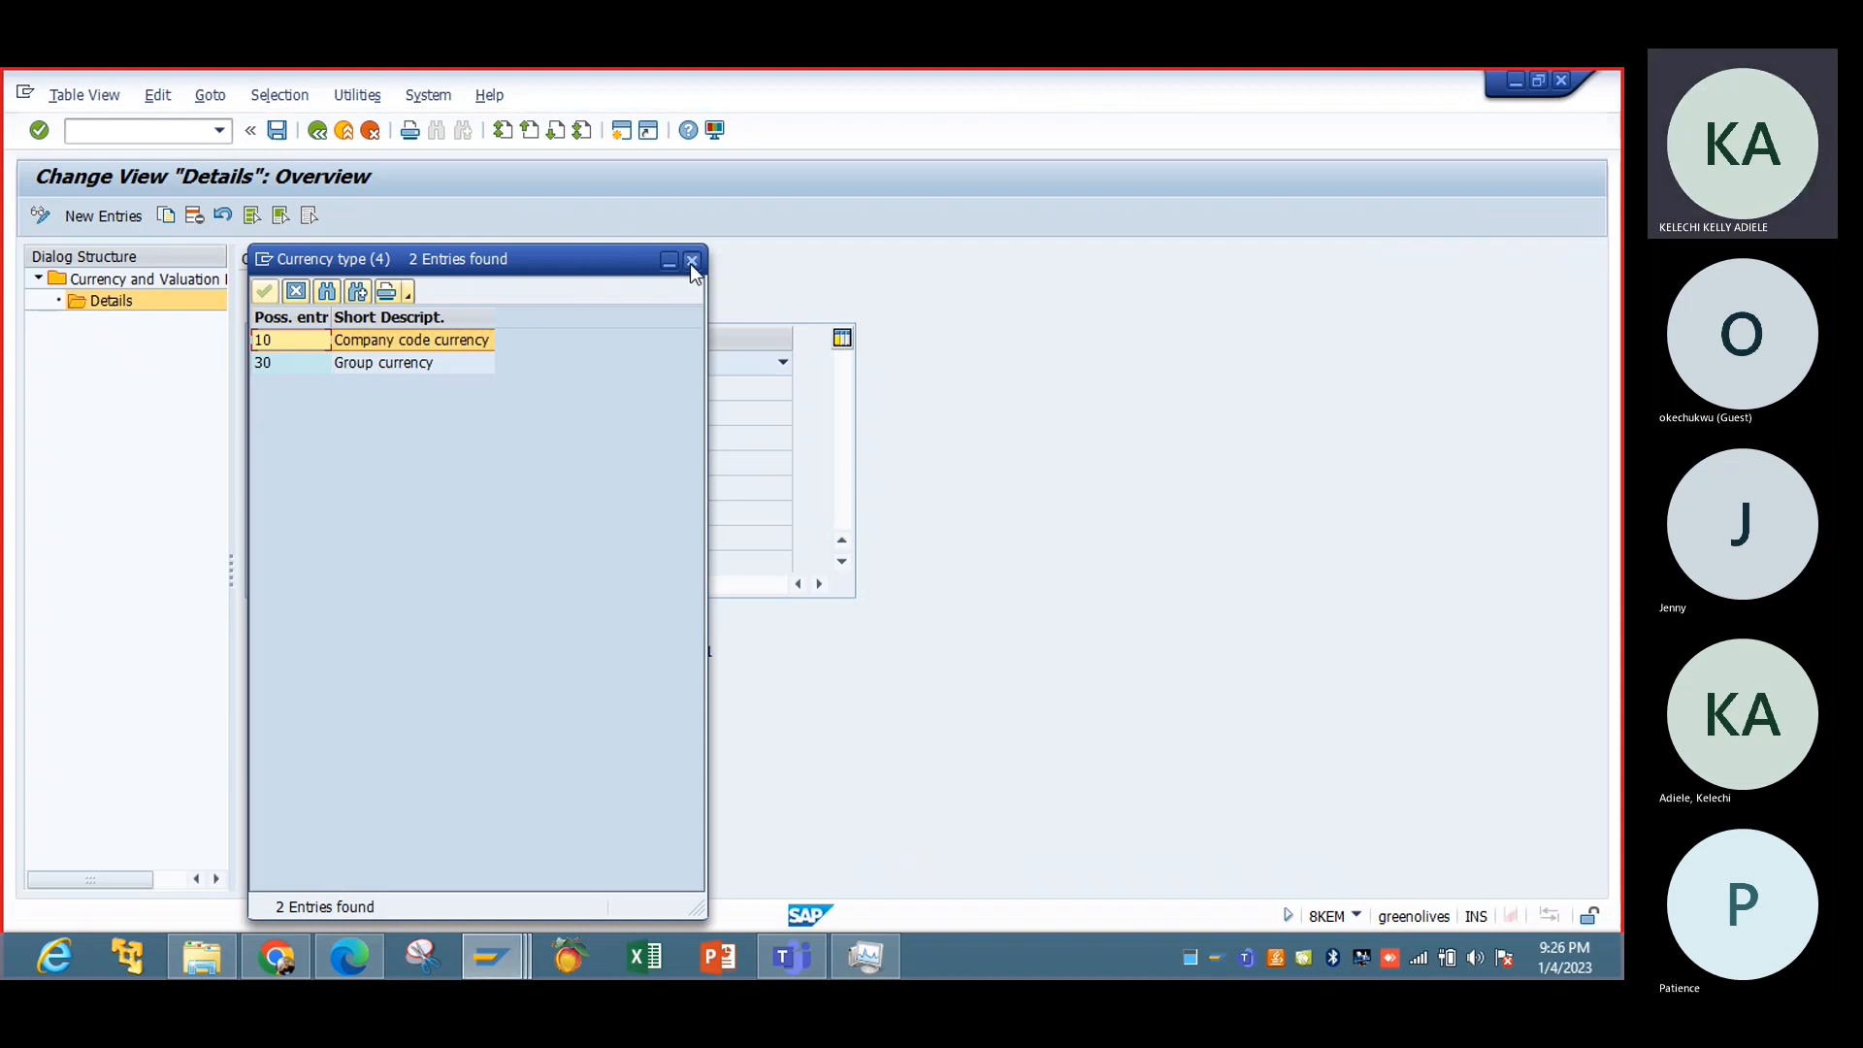
click(690, 261)
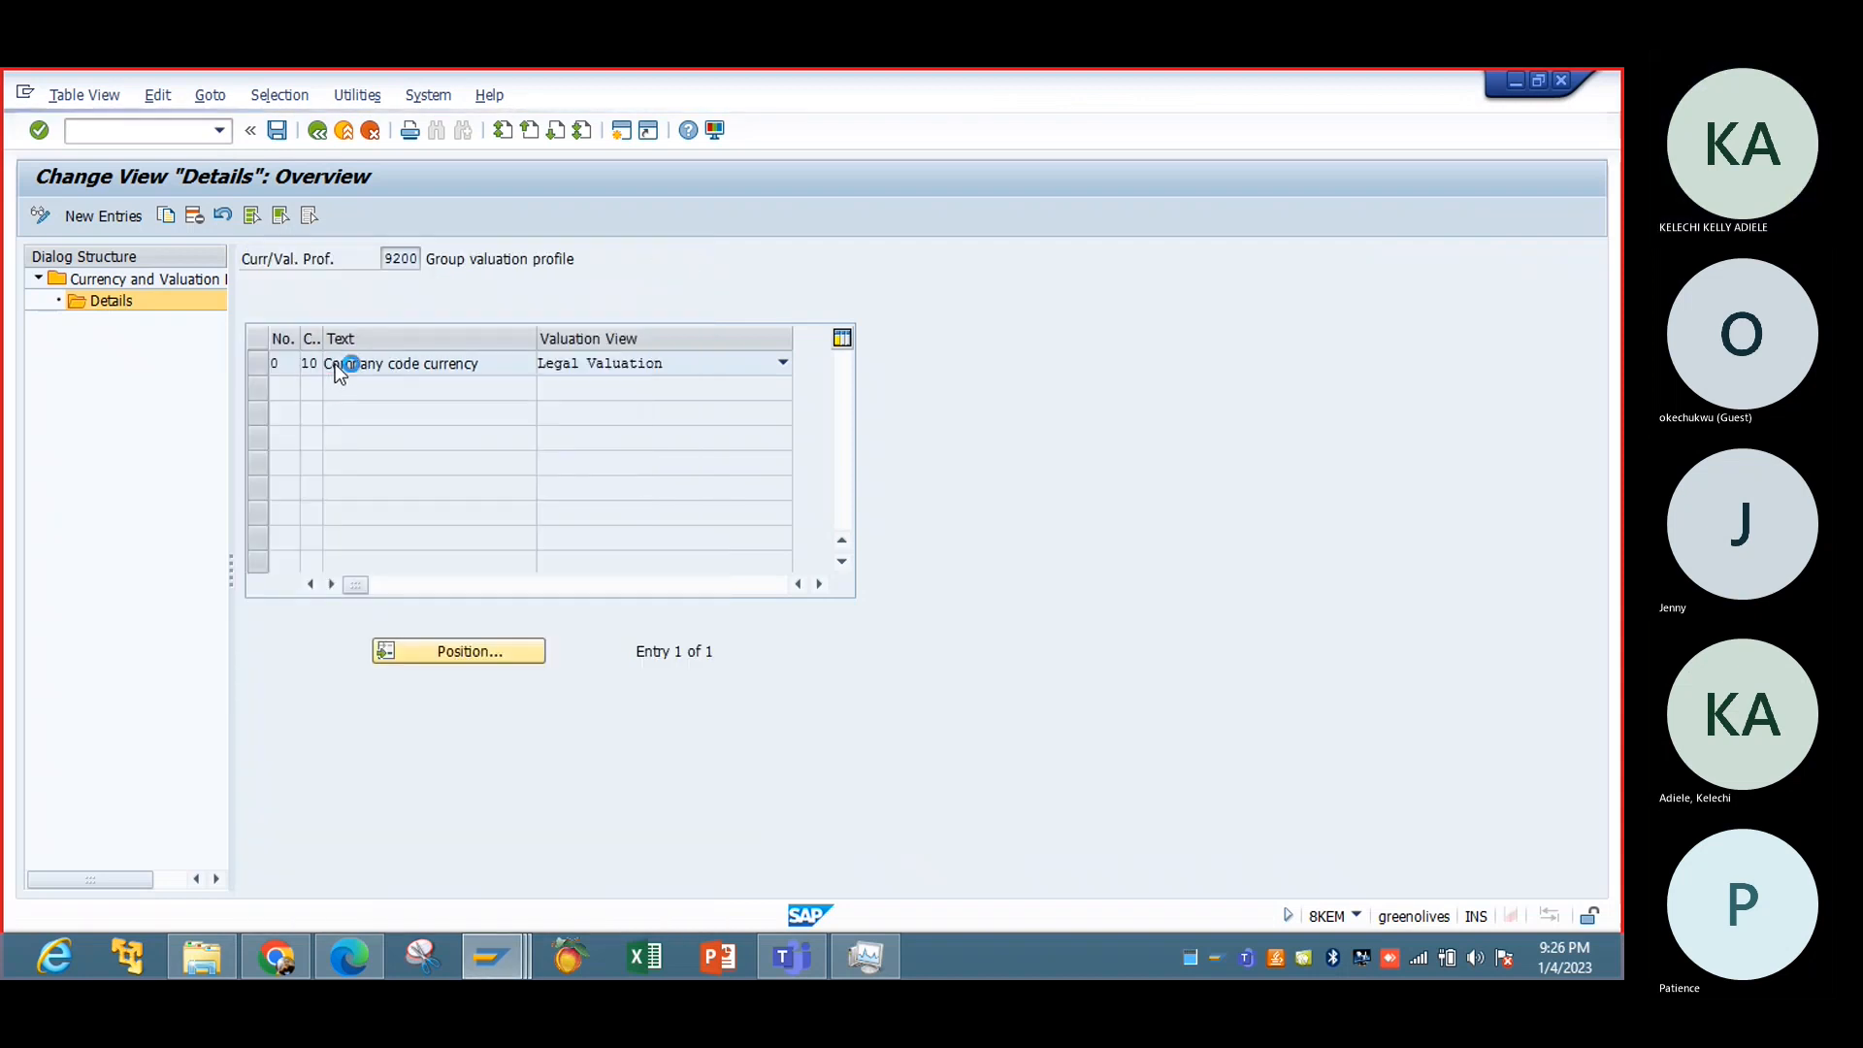
click(333, 364)
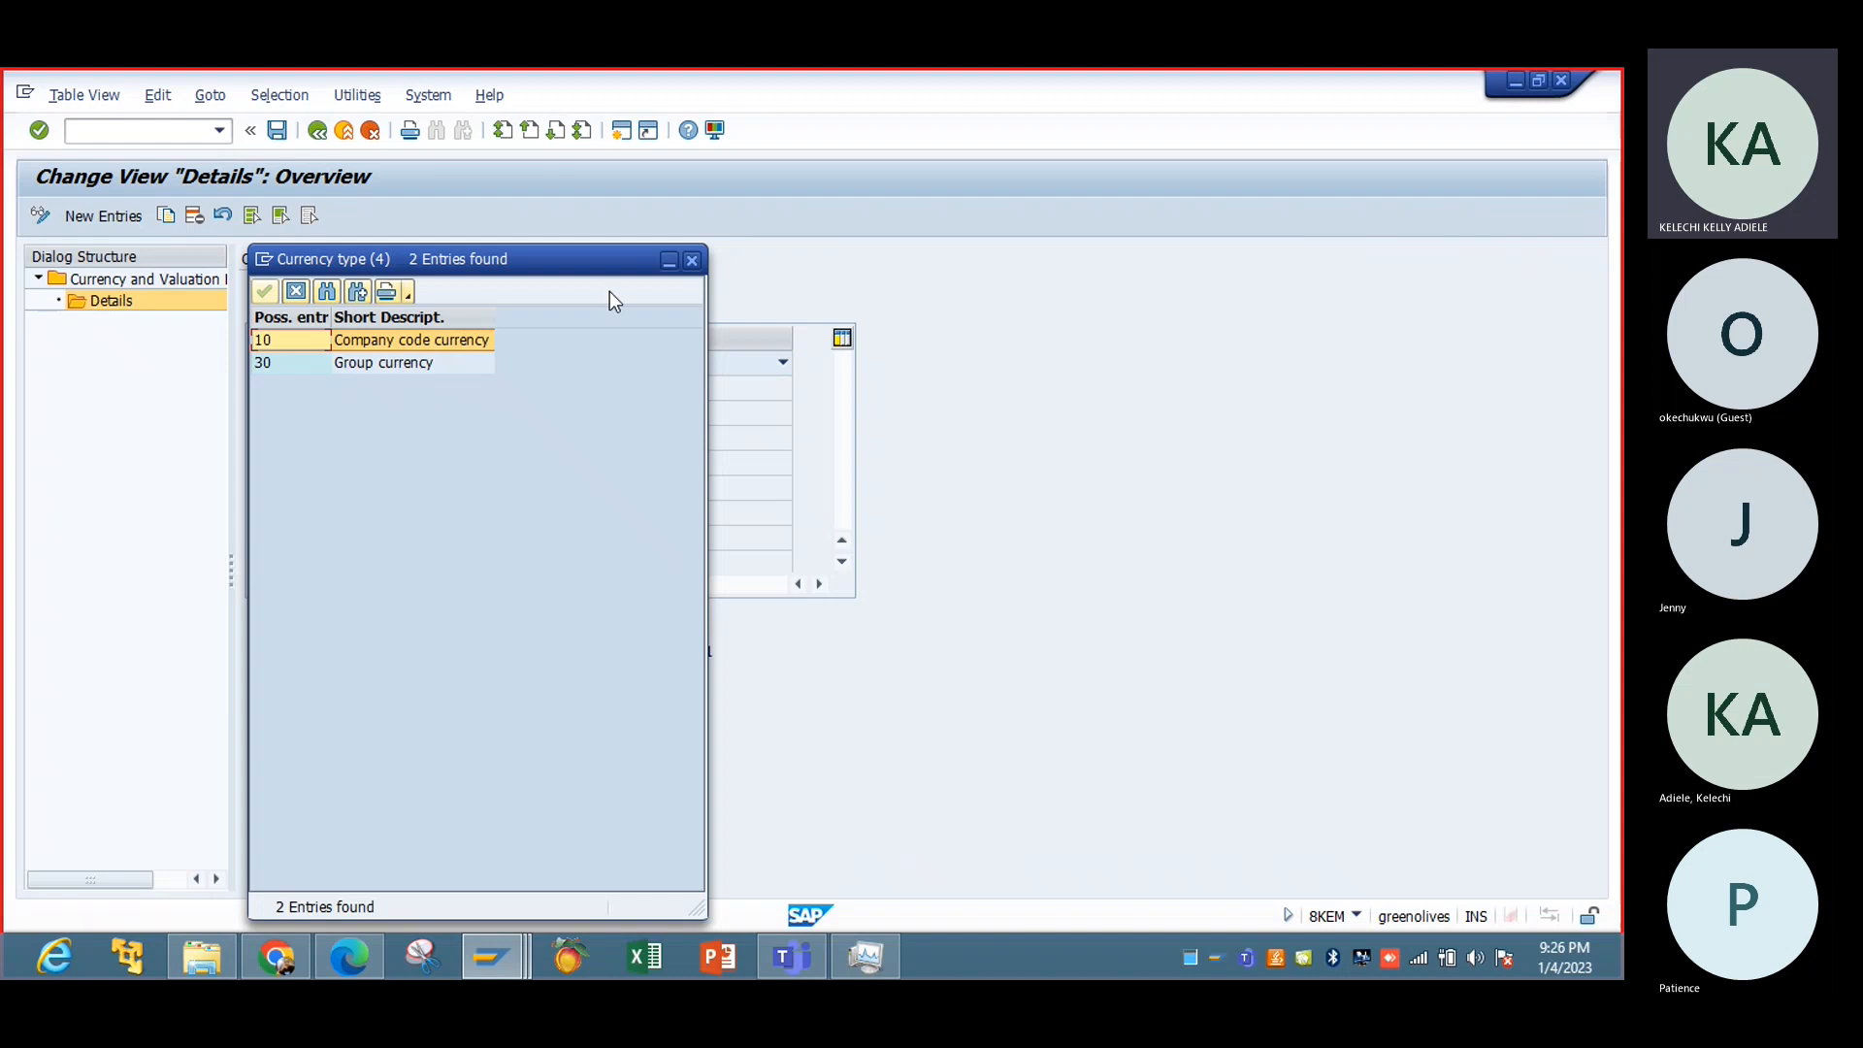
click(691, 260)
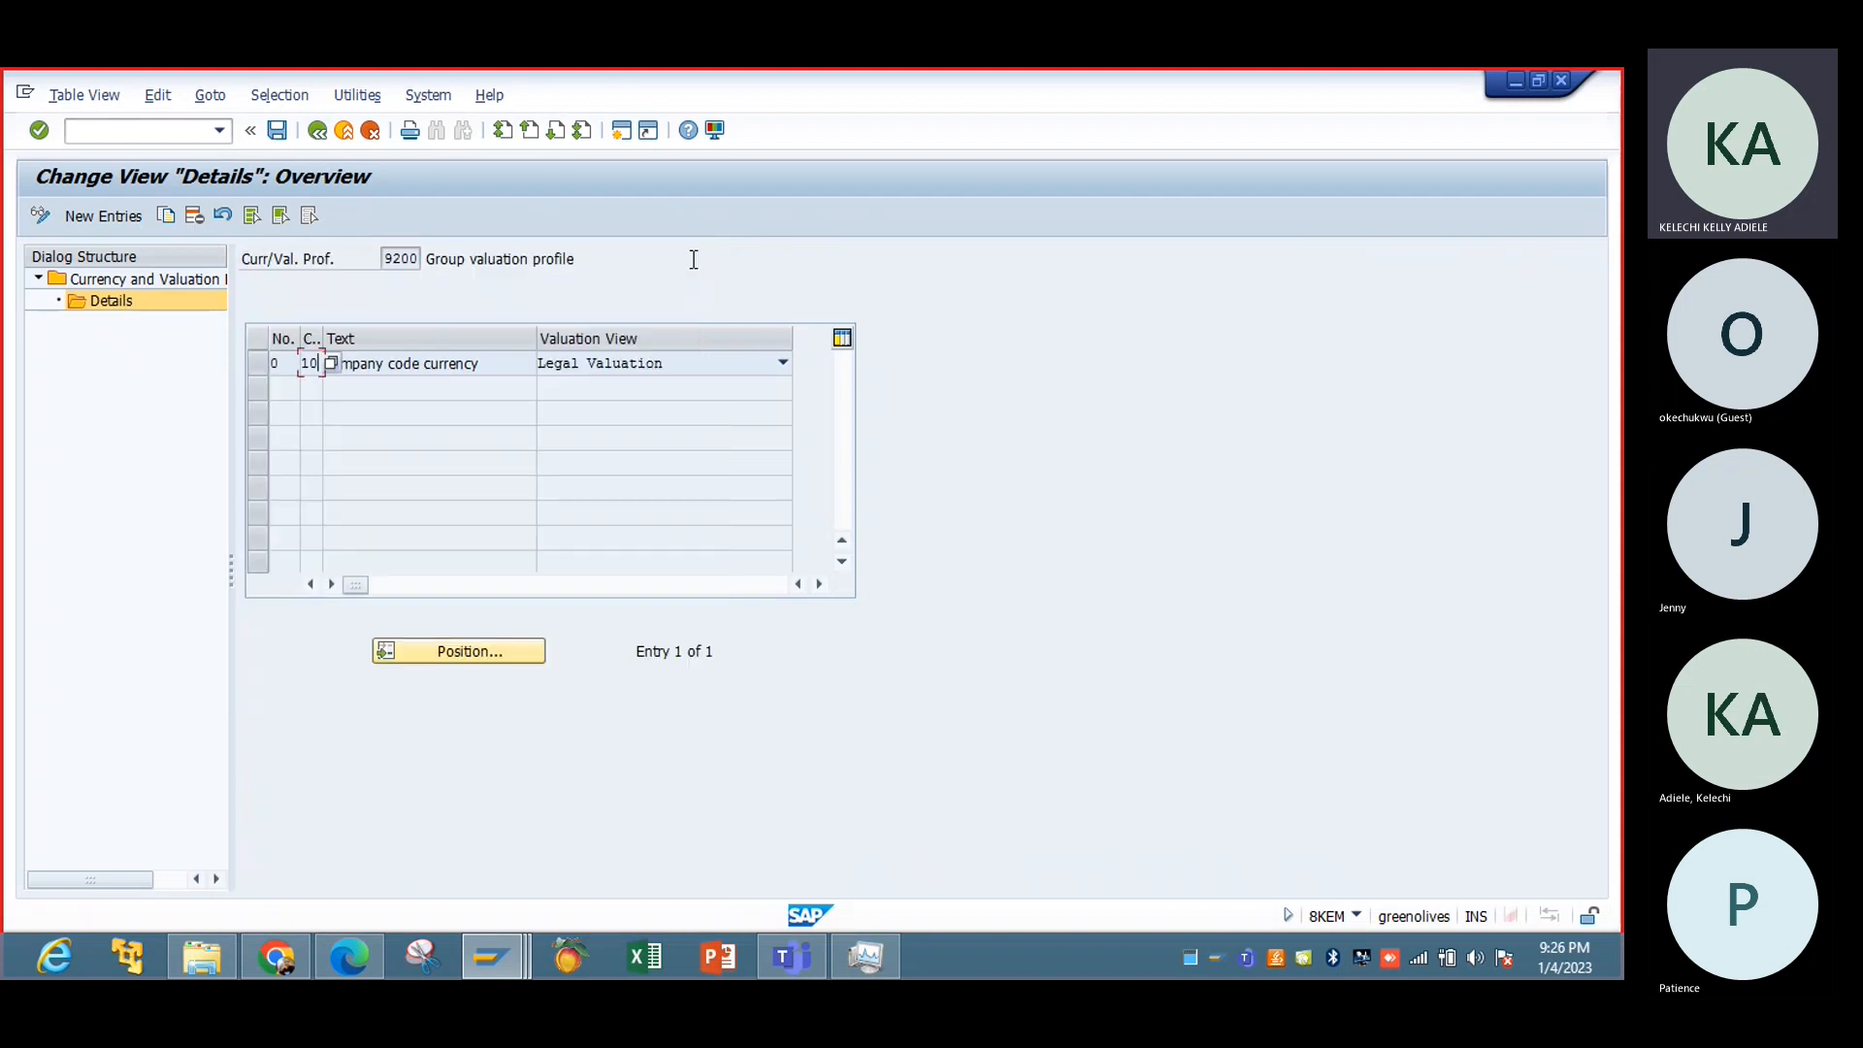
Step: Switch to the IBTC controlling area settings, dismiss the currency type selection, and examine the available valuation views without changing the choice
mouse_move(498, 951)
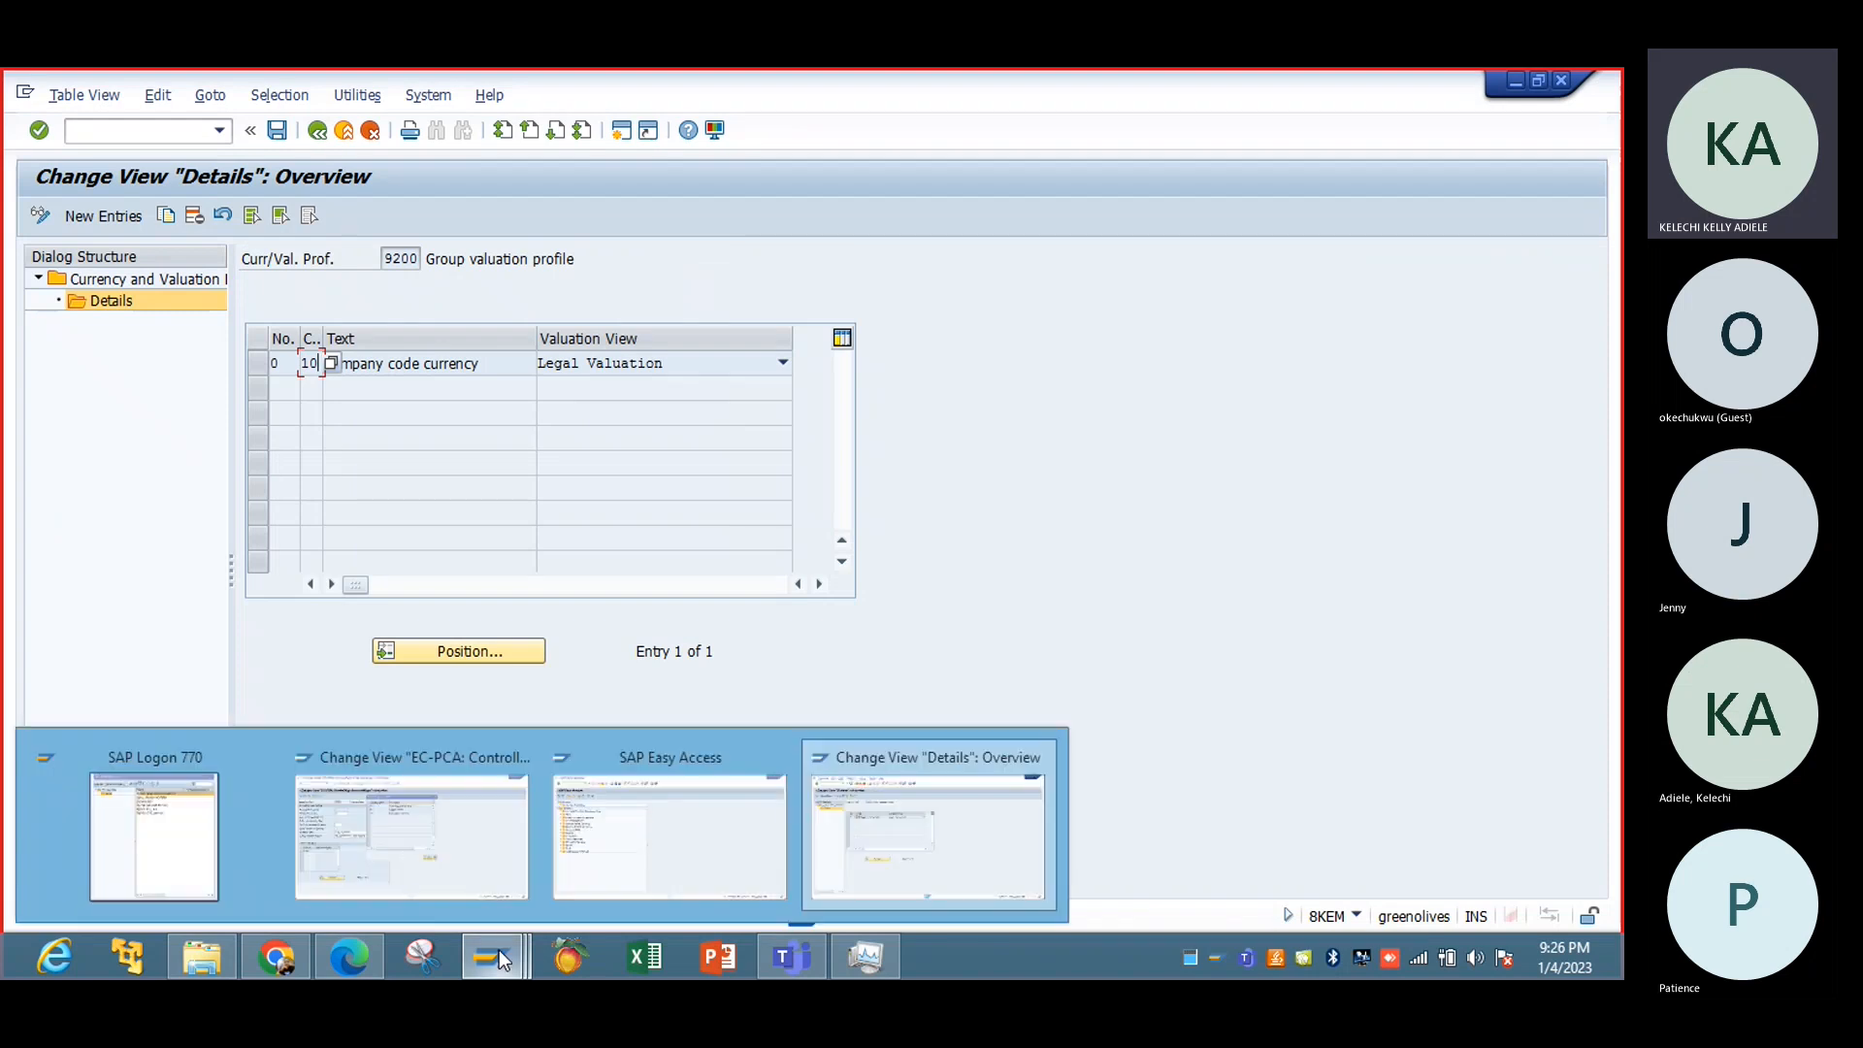
click(388, 888)
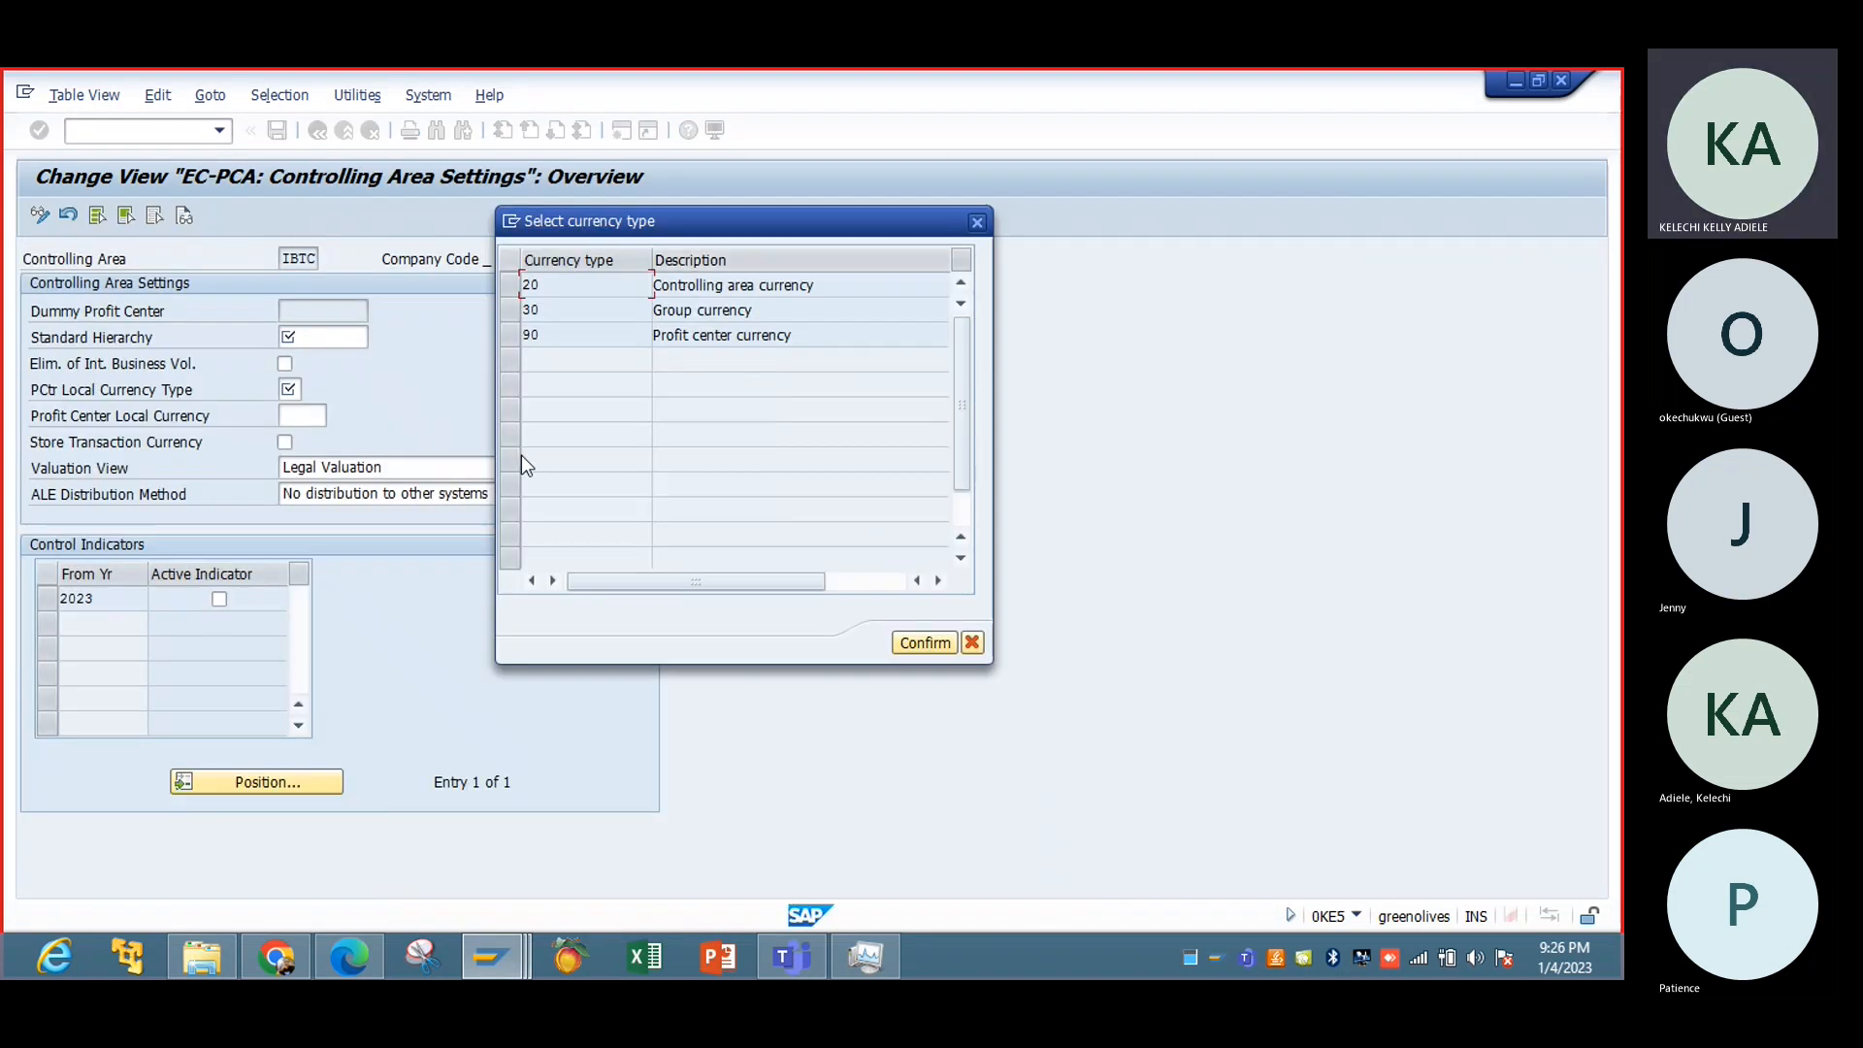
click(977, 222)
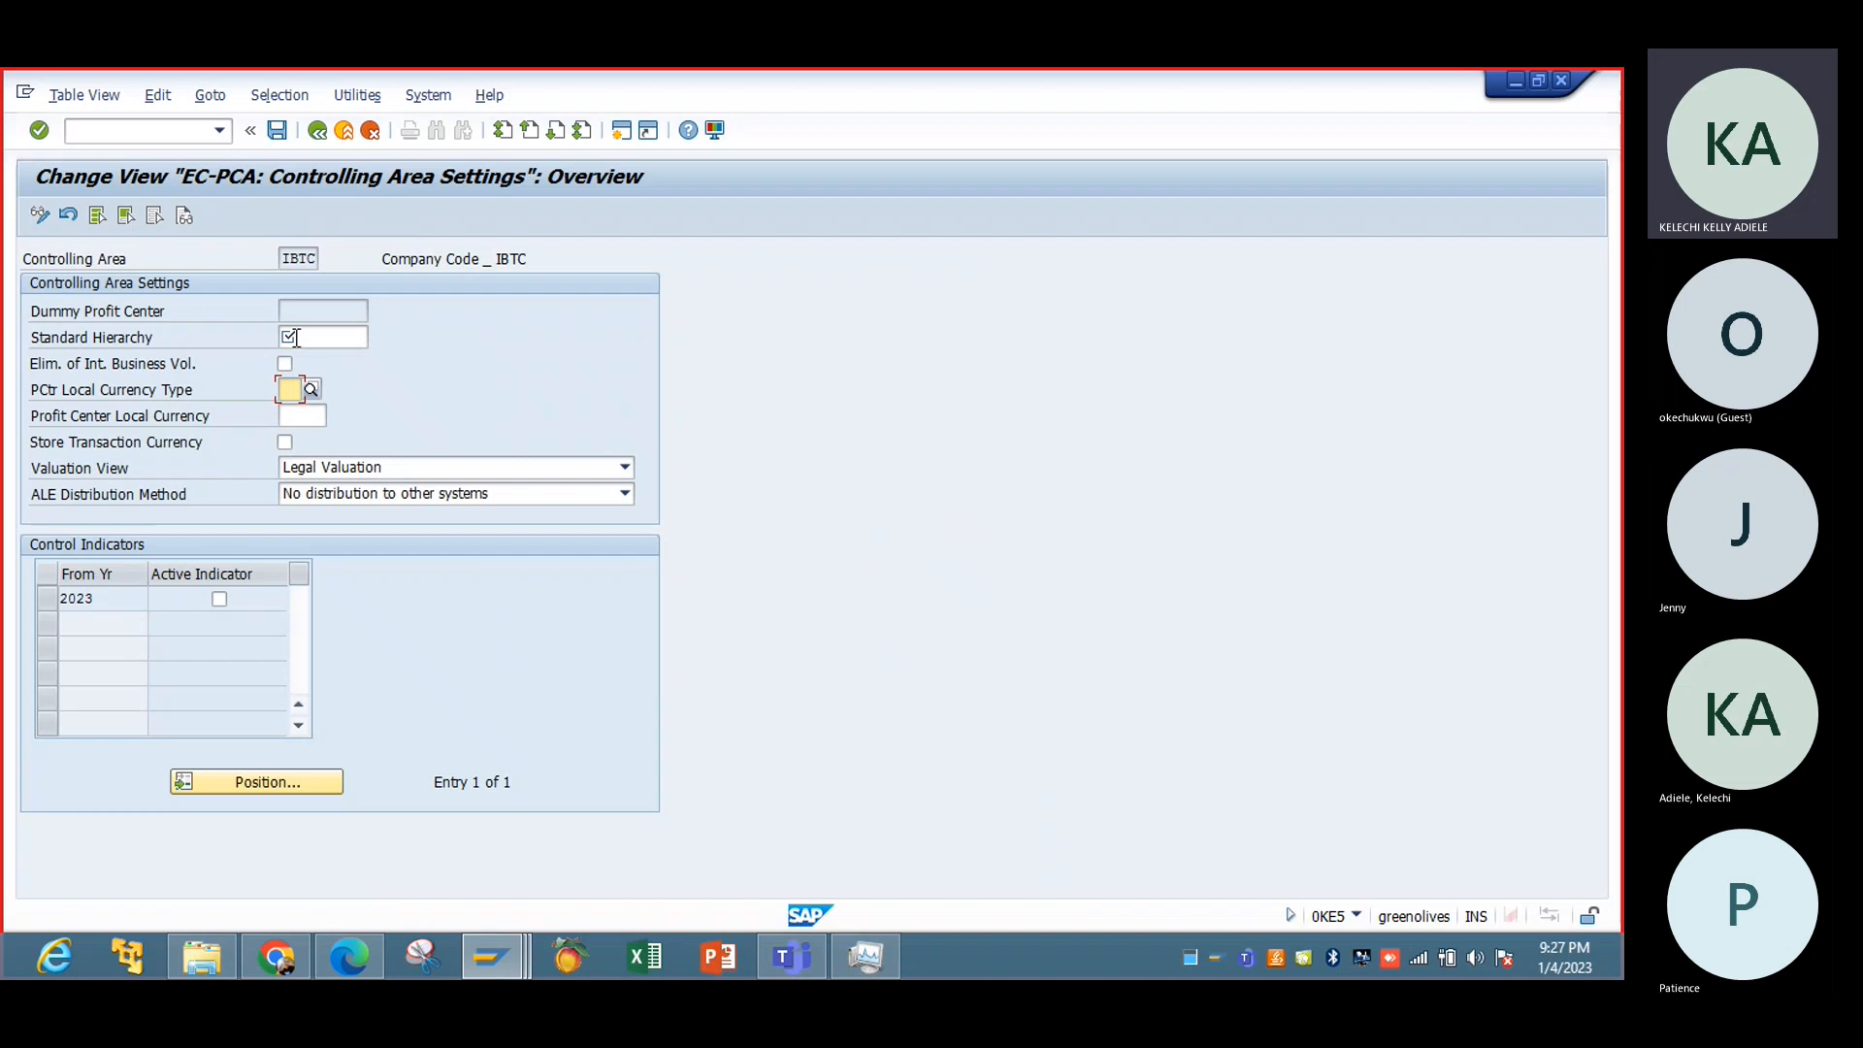
click(625, 468)
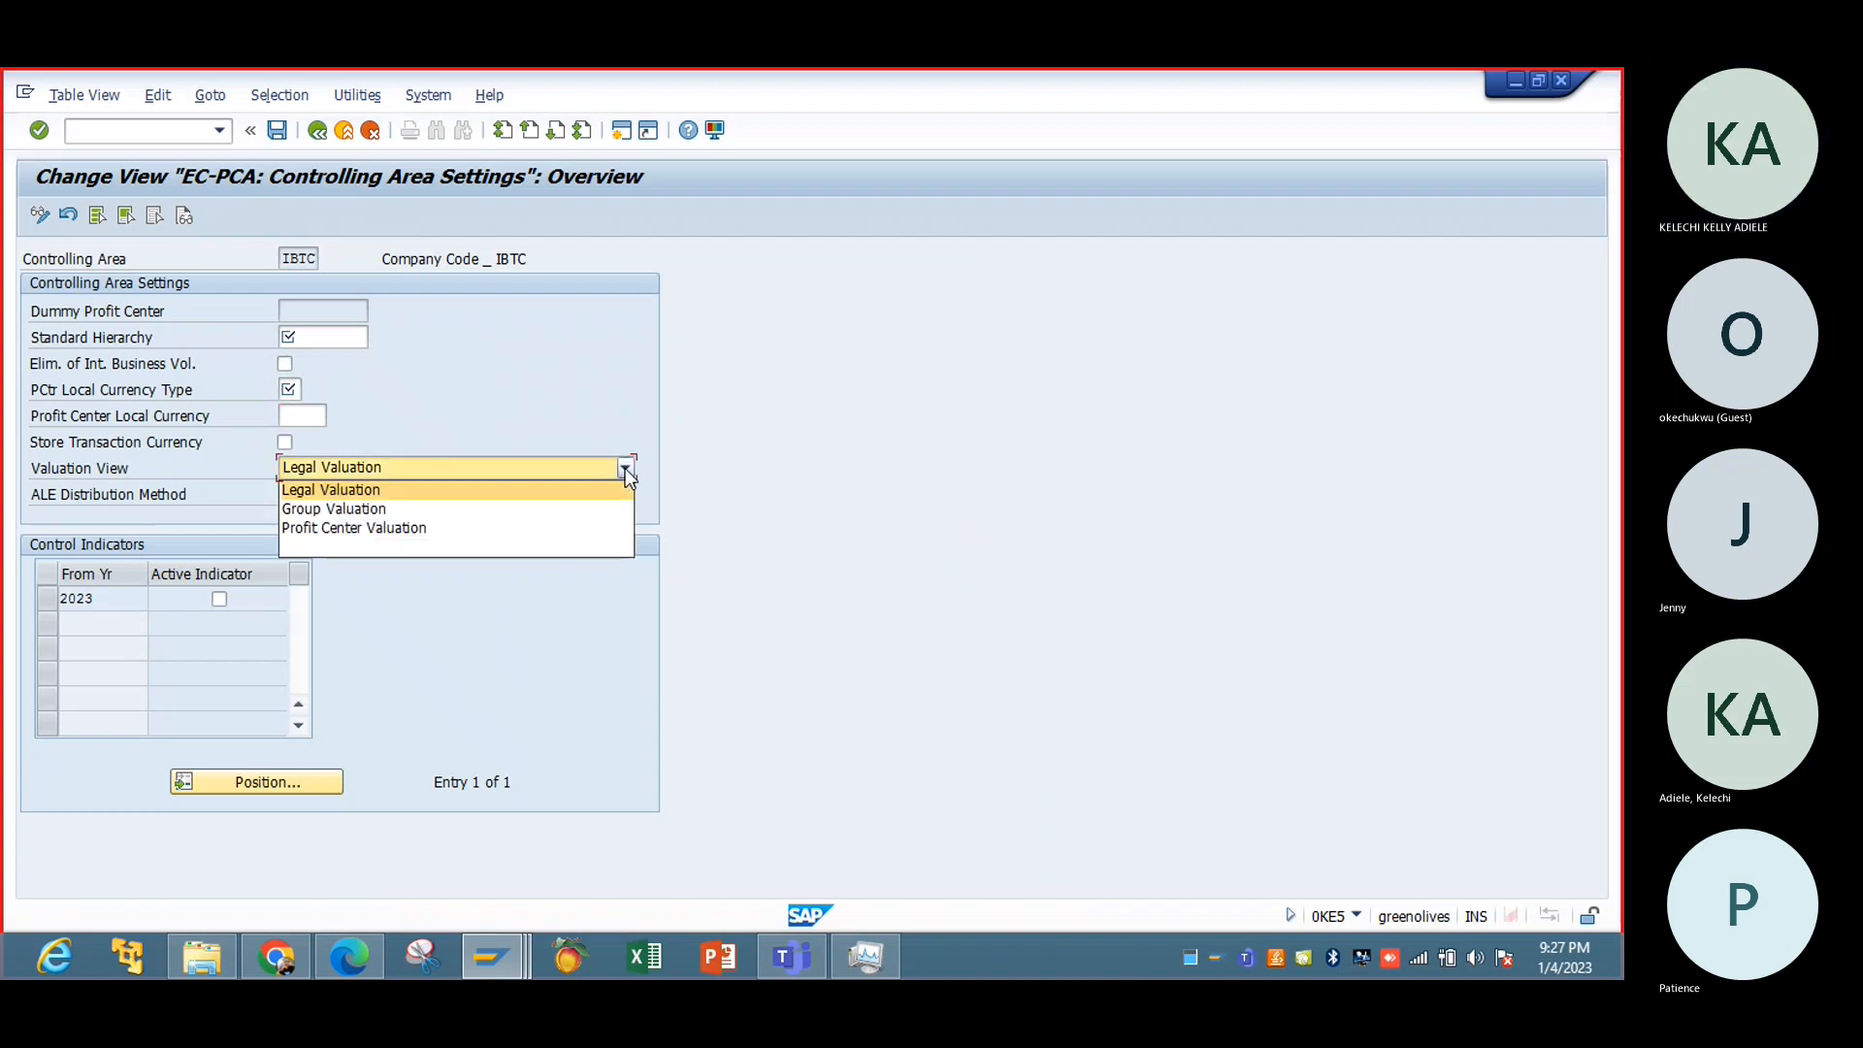
click(505, 557)
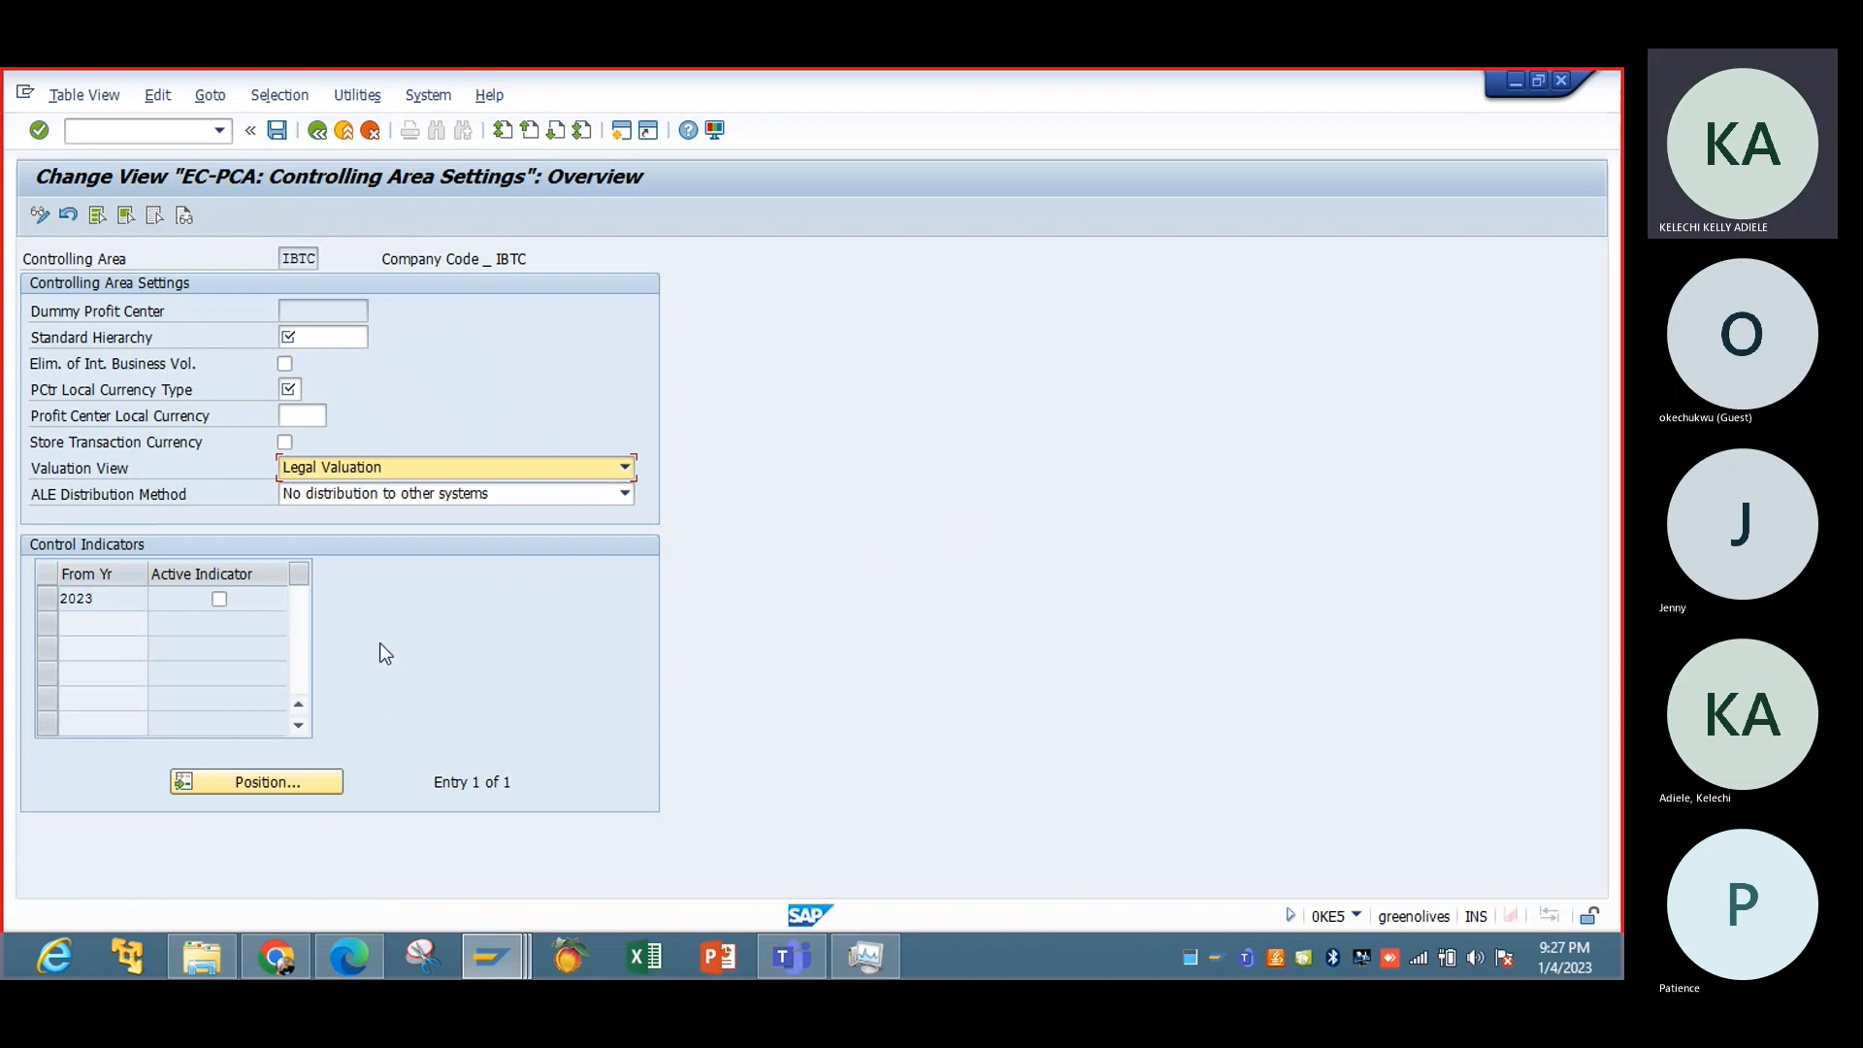
Step: Try to leave the IBTC controlling area settings without filling in the required fields
click(344, 130)
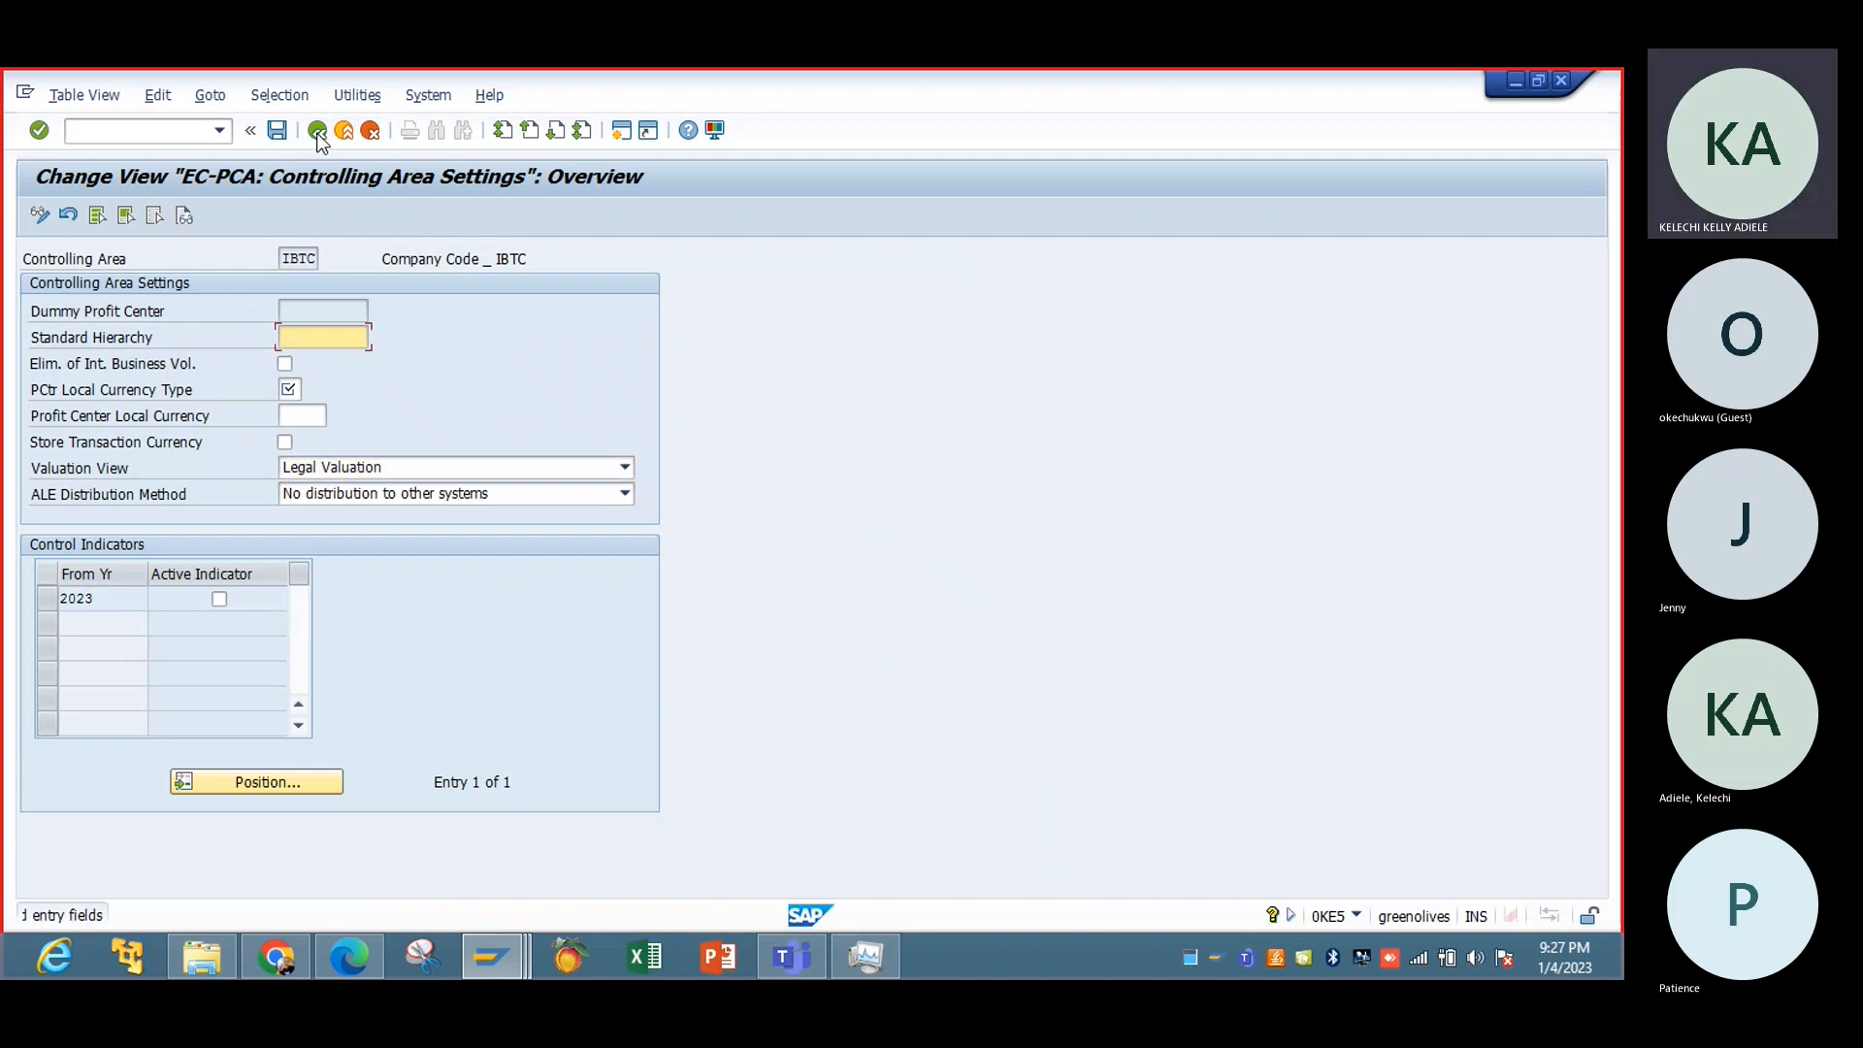
click(370, 130)
click(345, 509)
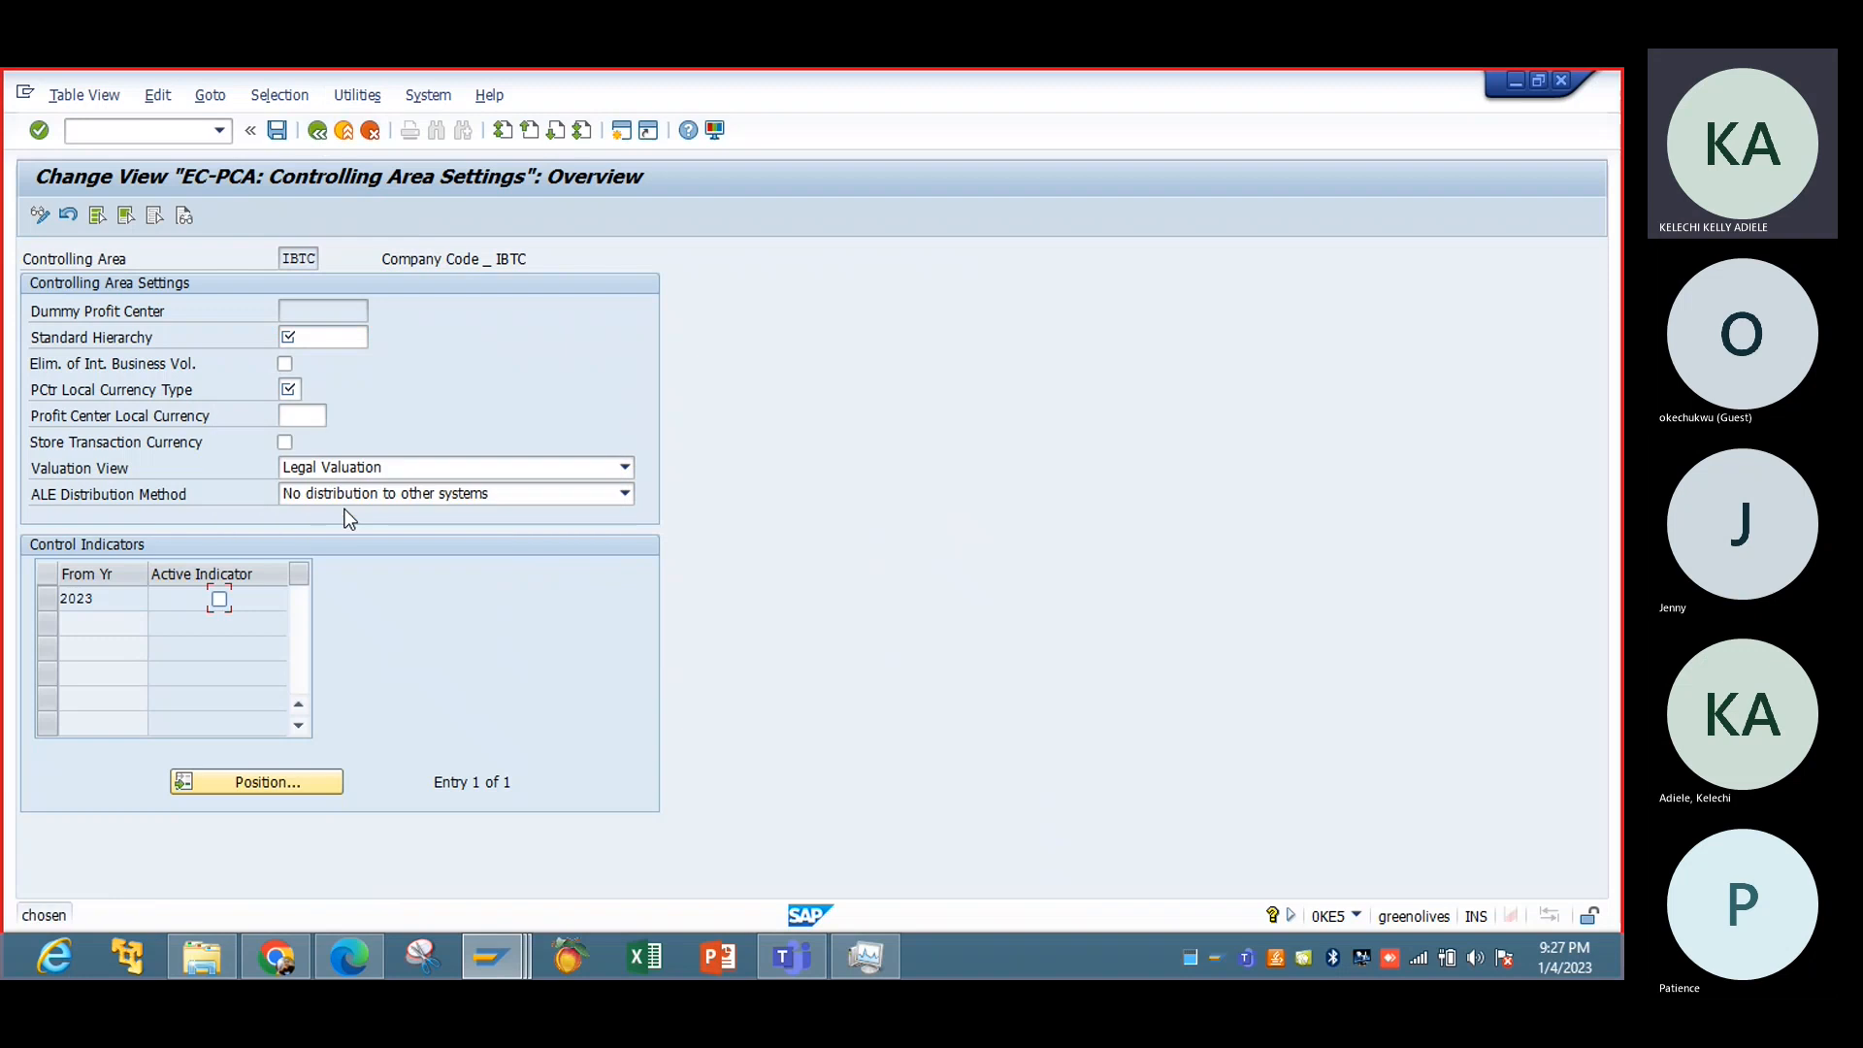
click(338, 134)
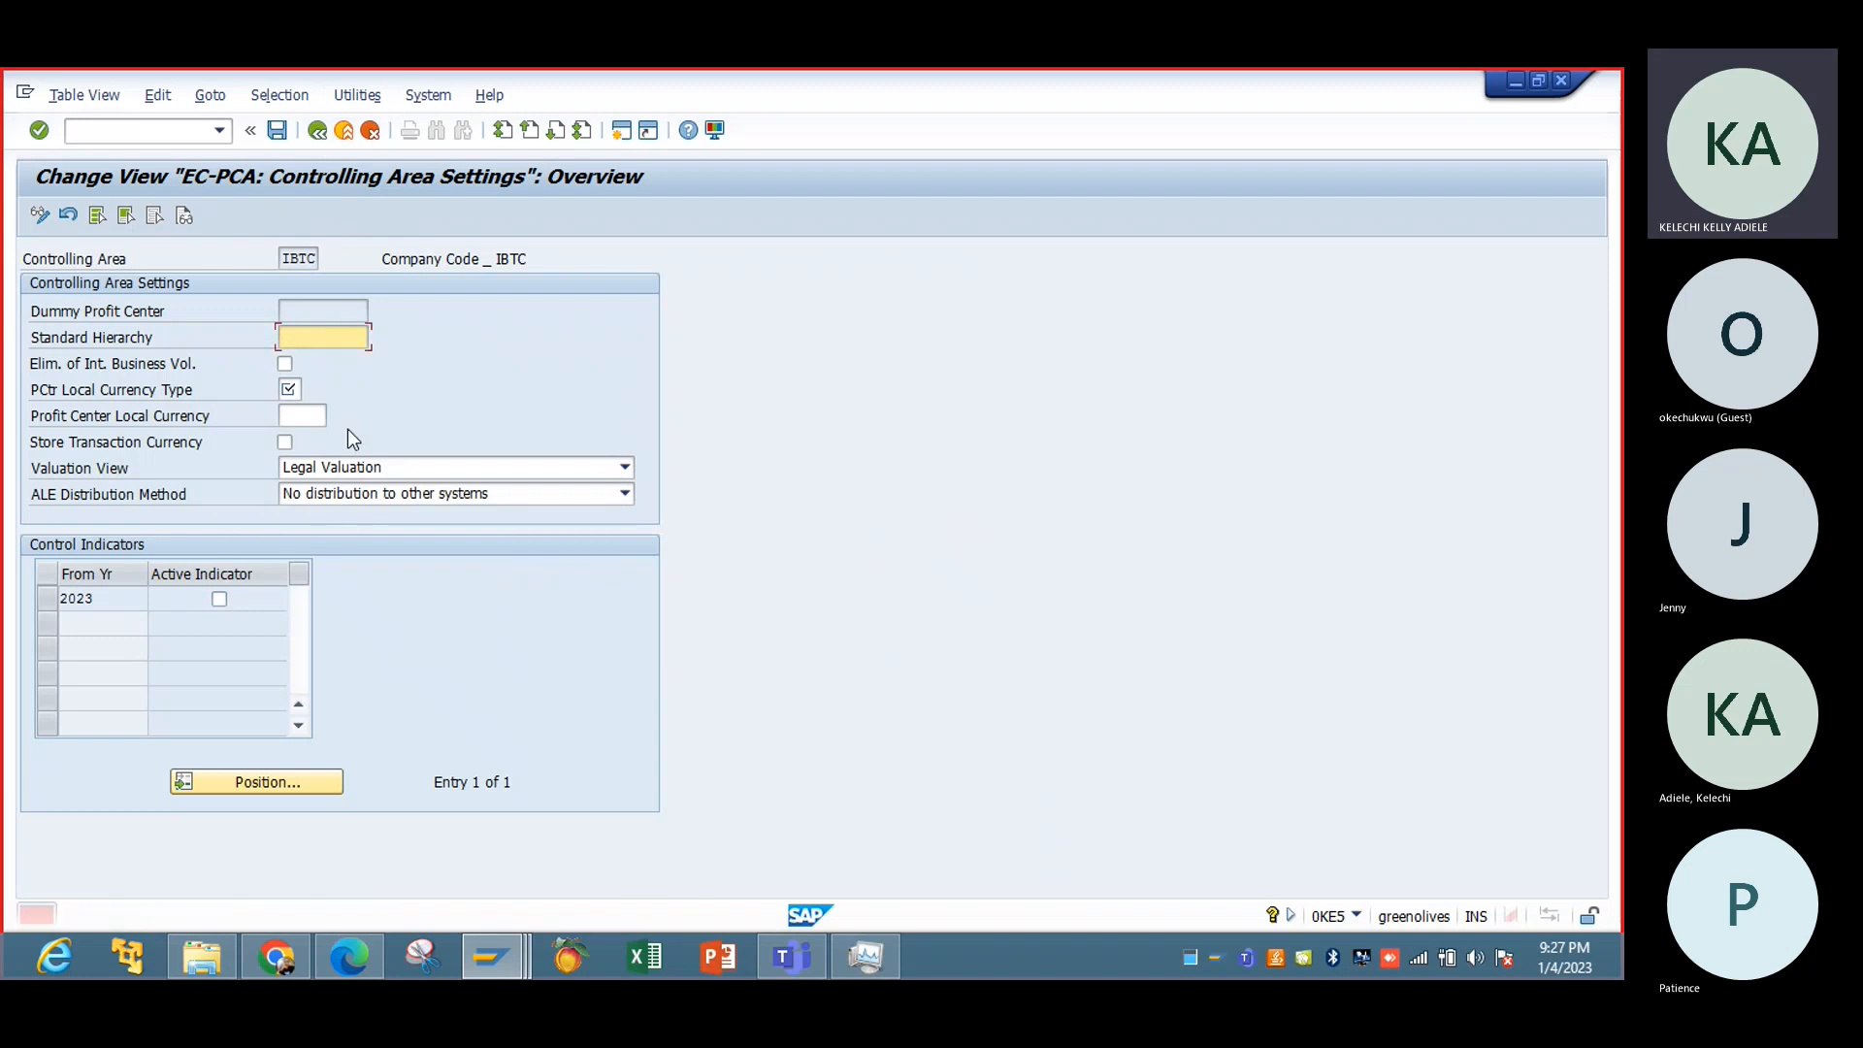
click(371, 132)
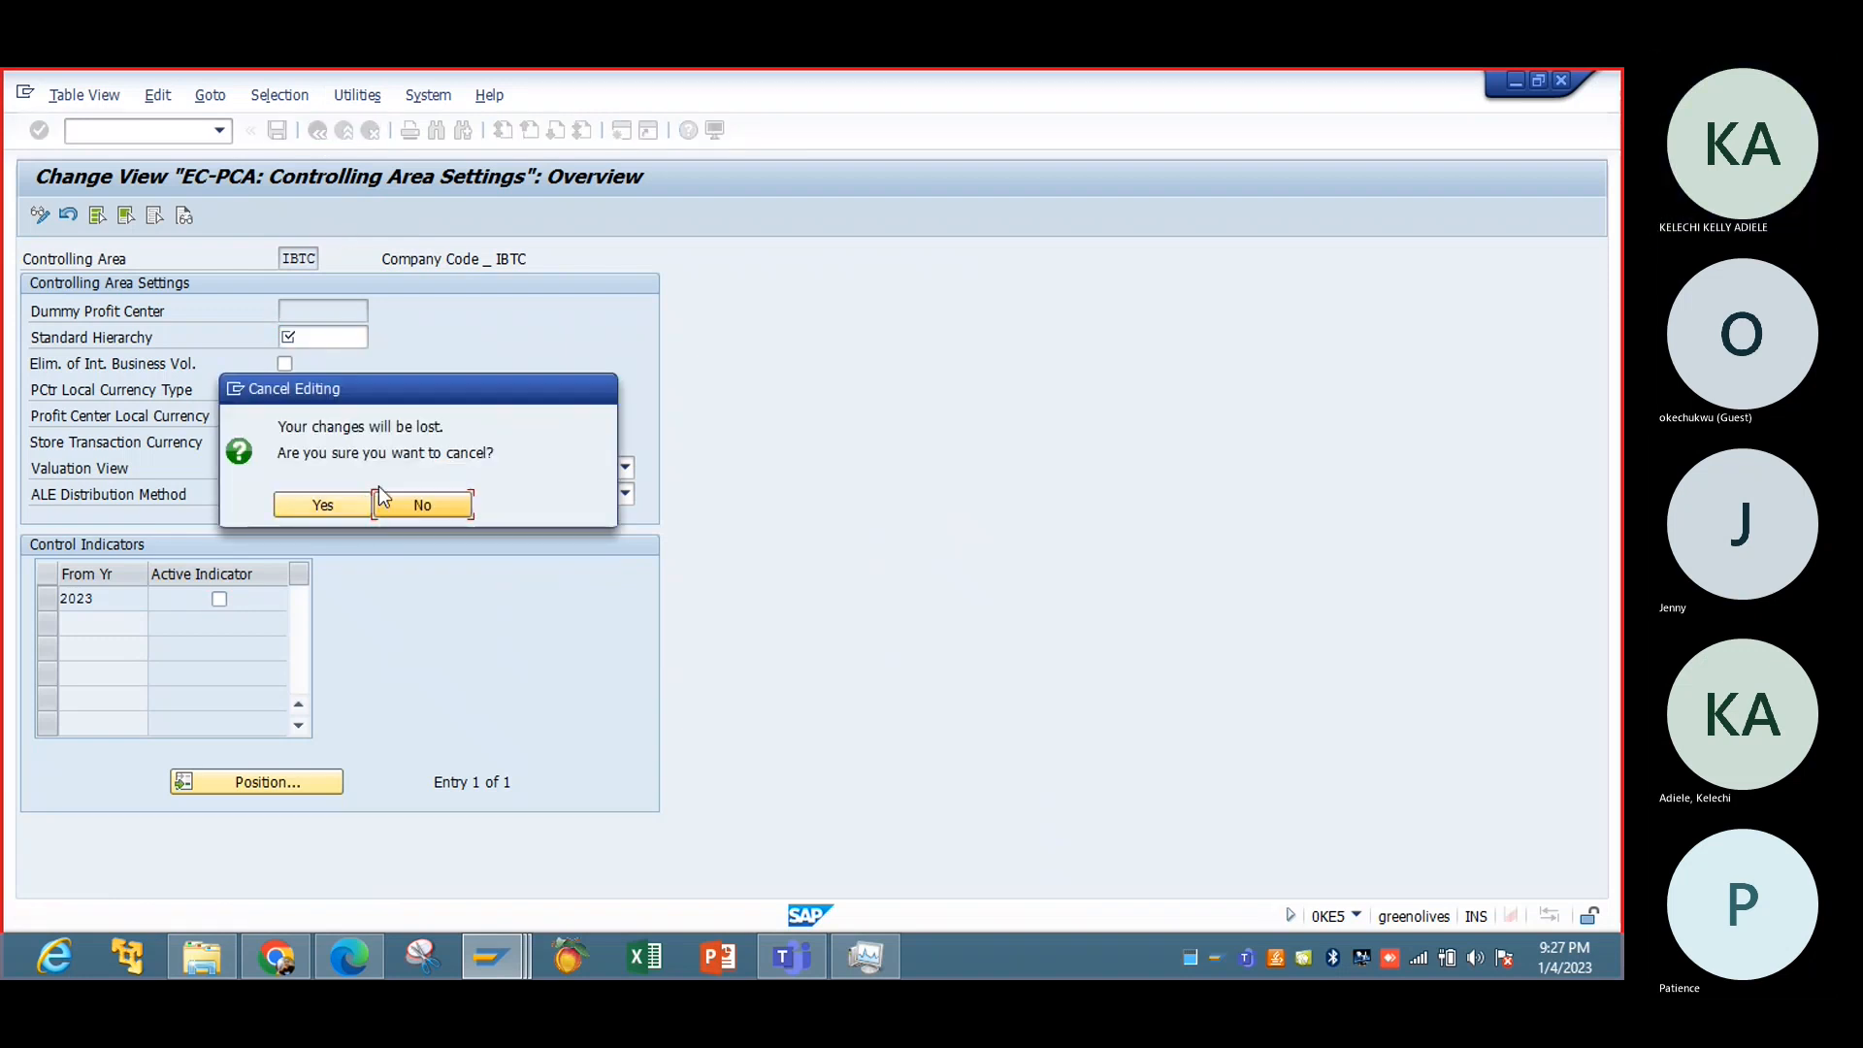
click(353, 495)
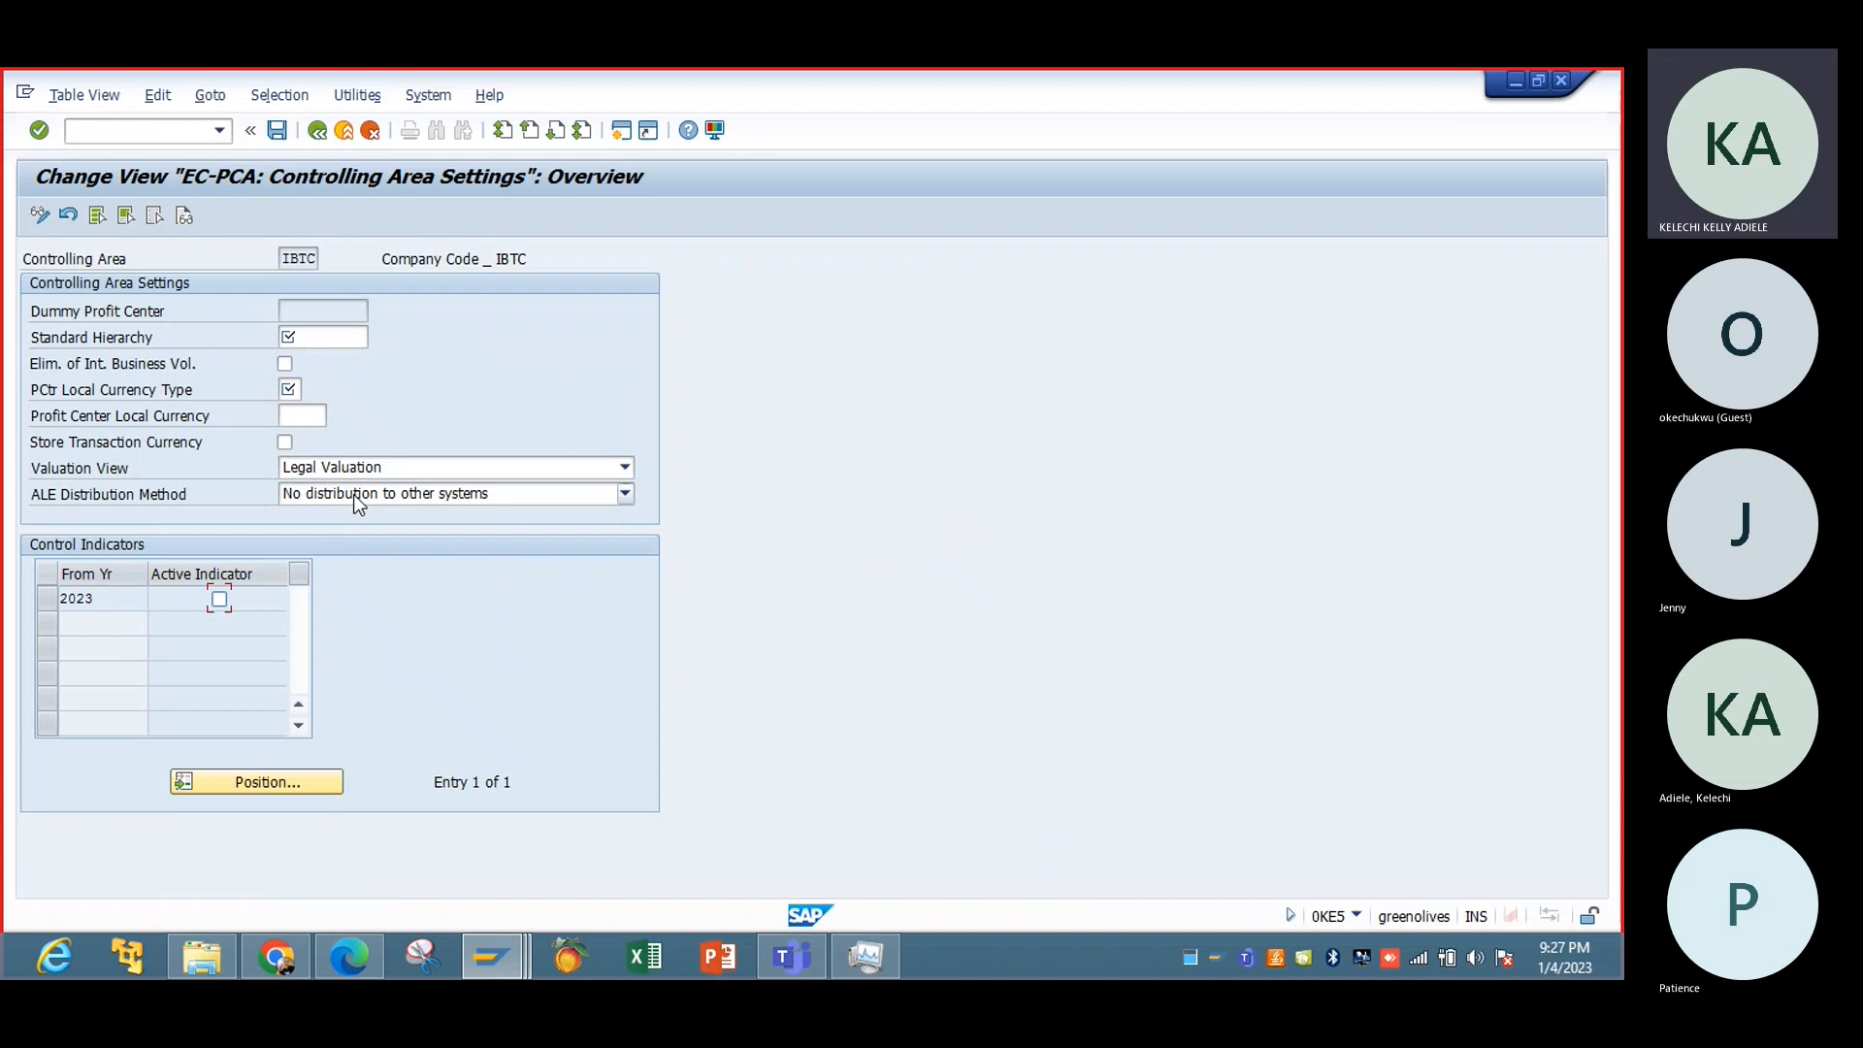
click(343, 134)
click(371, 131)
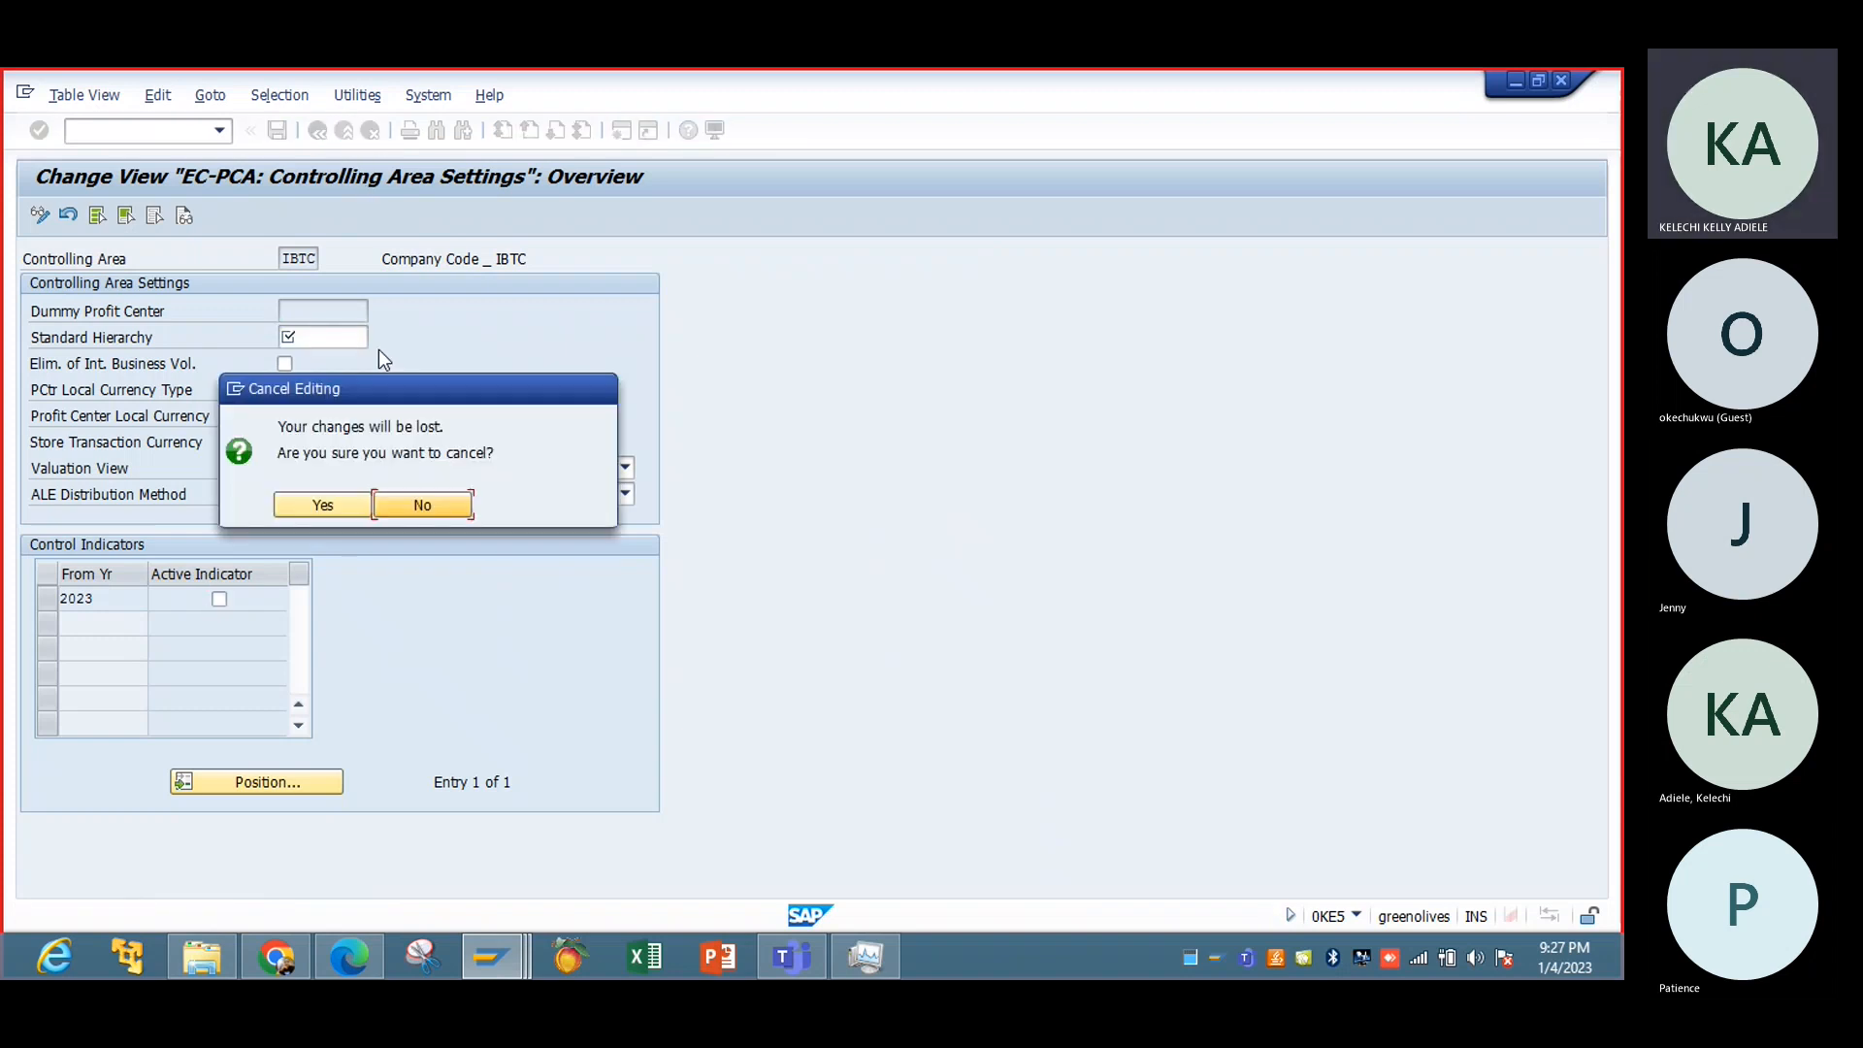
click(421, 499)
click(372, 131)
click(346, 506)
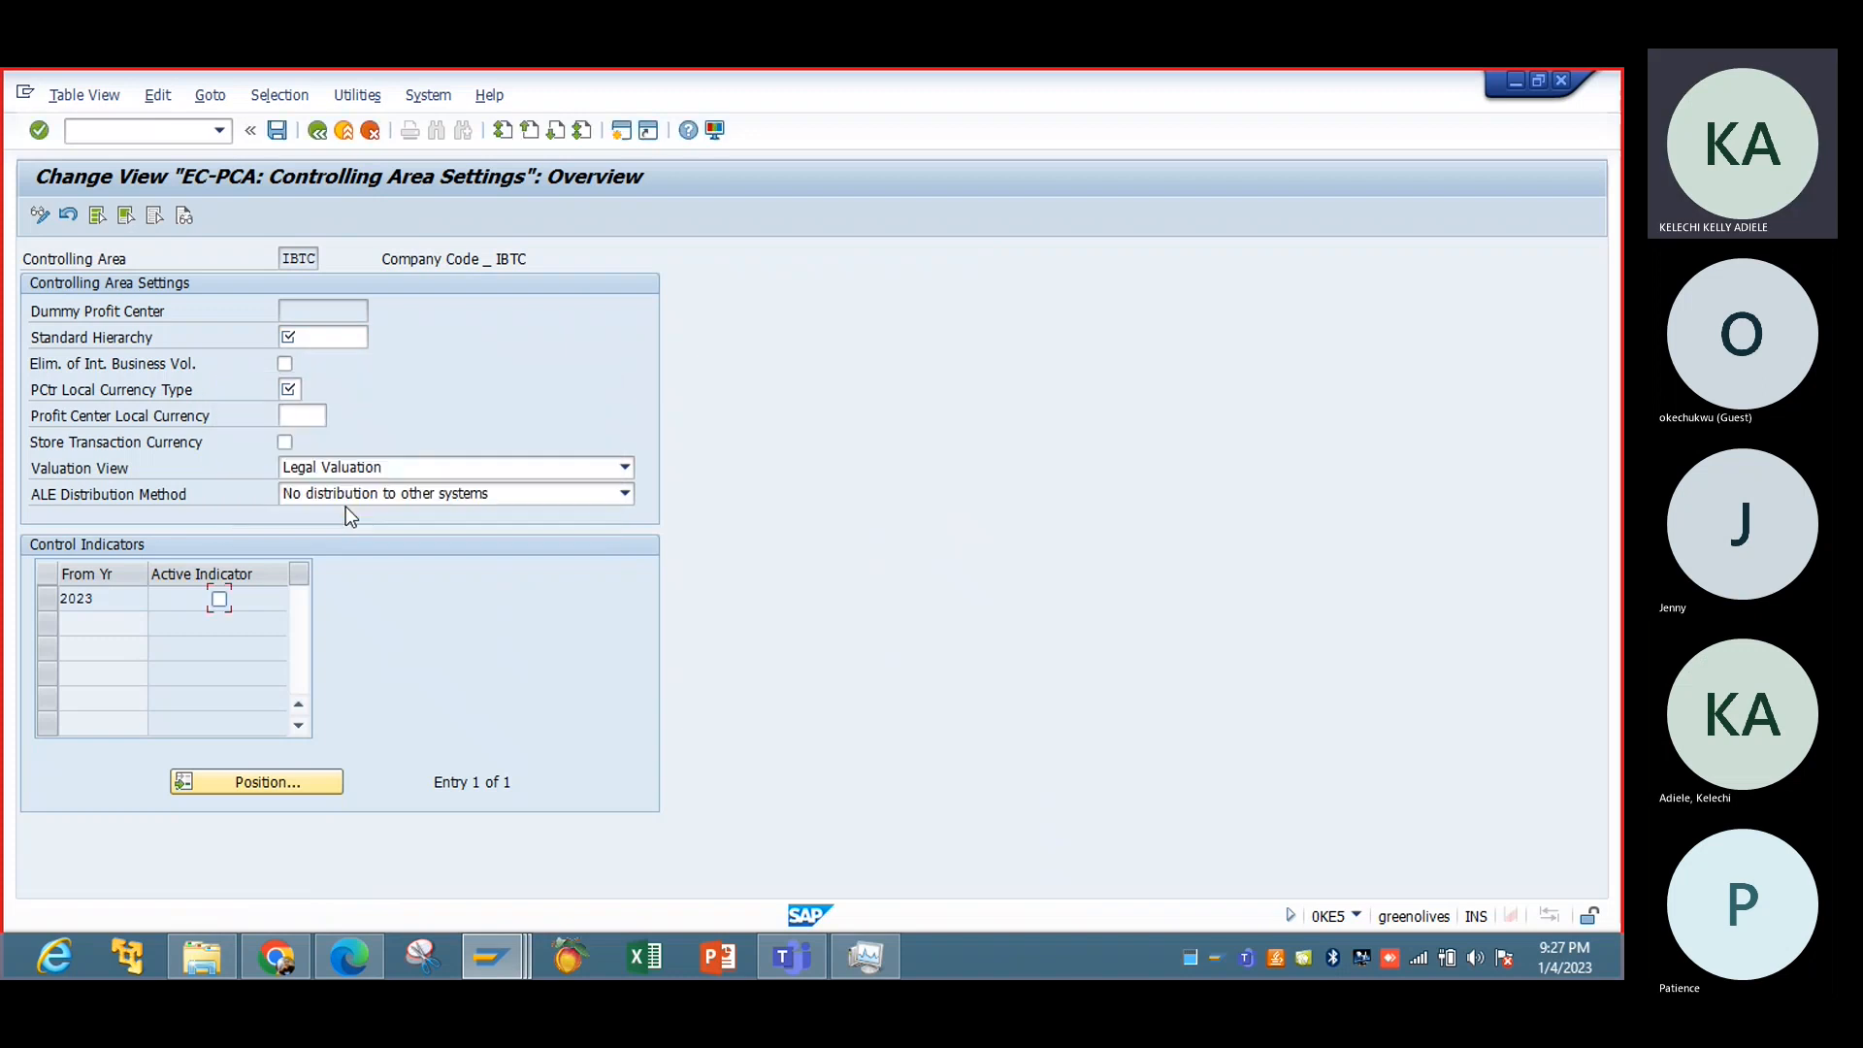
click(317, 130)
click(347, 133)
click(346, 133)
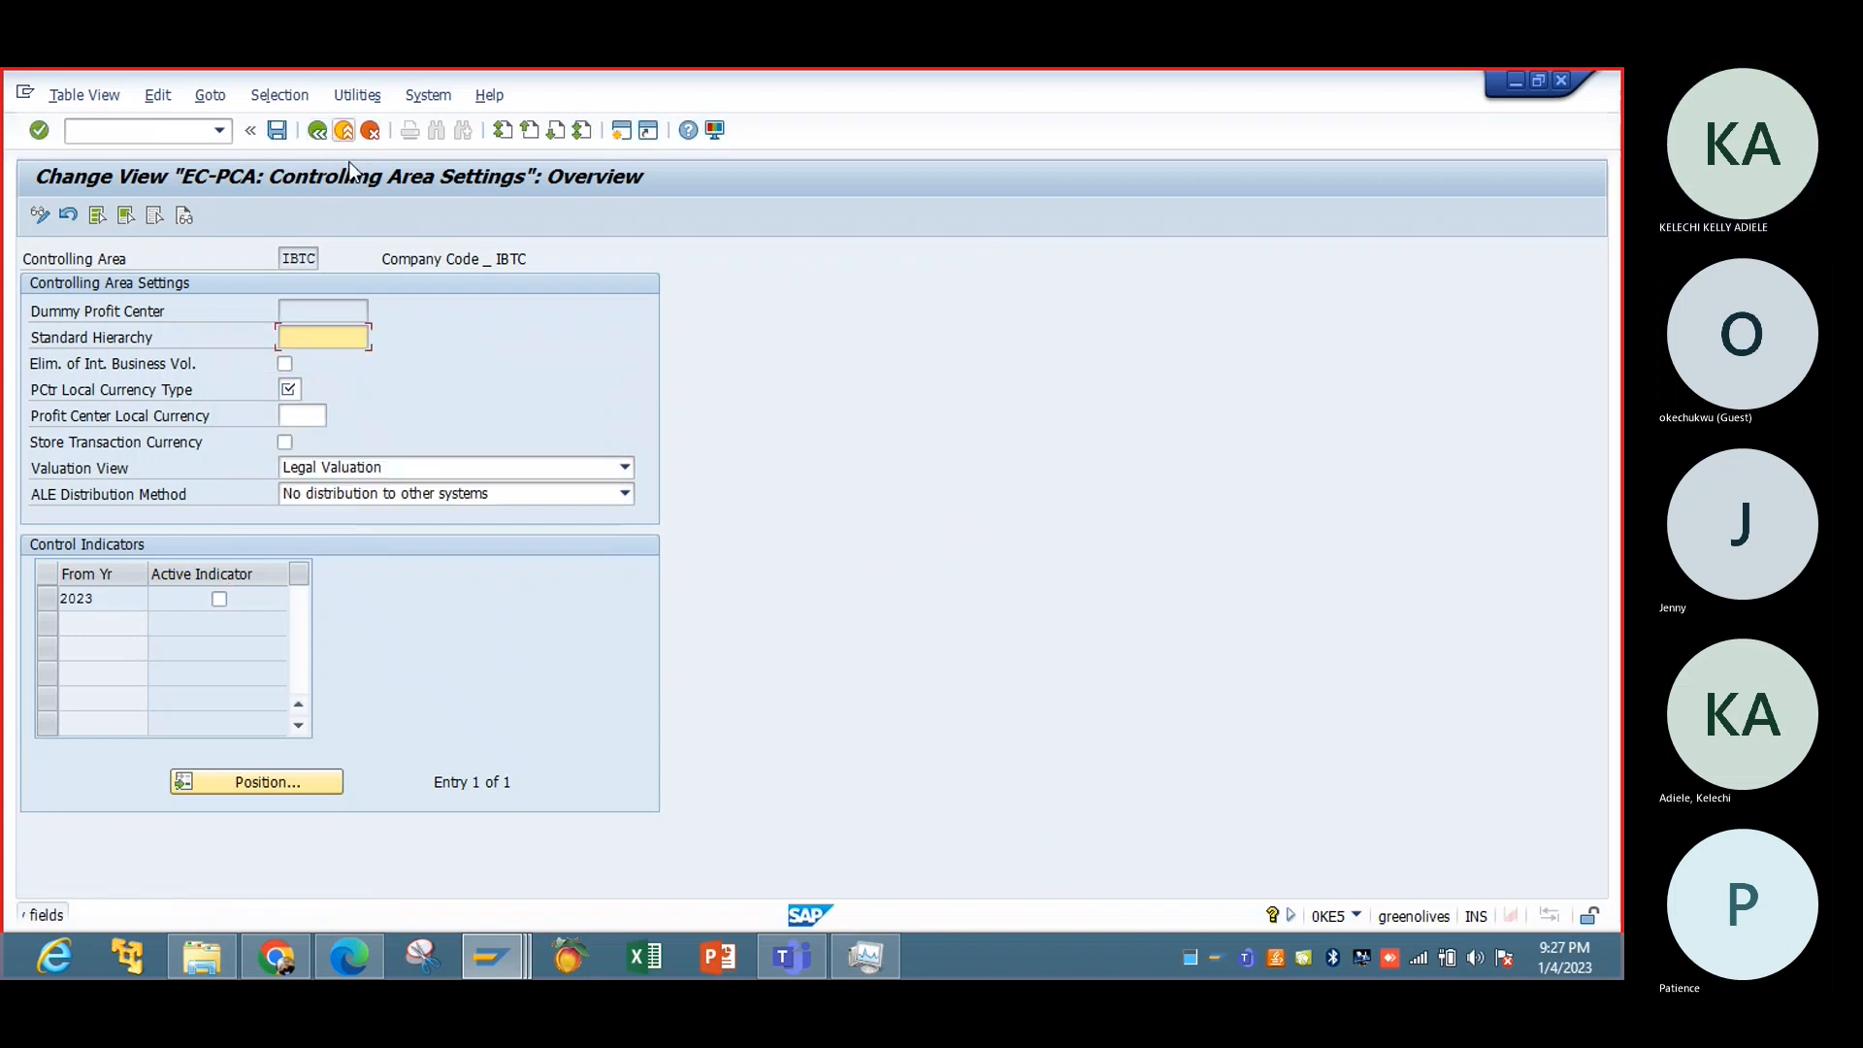
Step: Try to apply standard hierarchy IBTCPRCTR, PCtr local currency type 90 and profit center local currency GBP to the IBTC settings
click(351, 338)
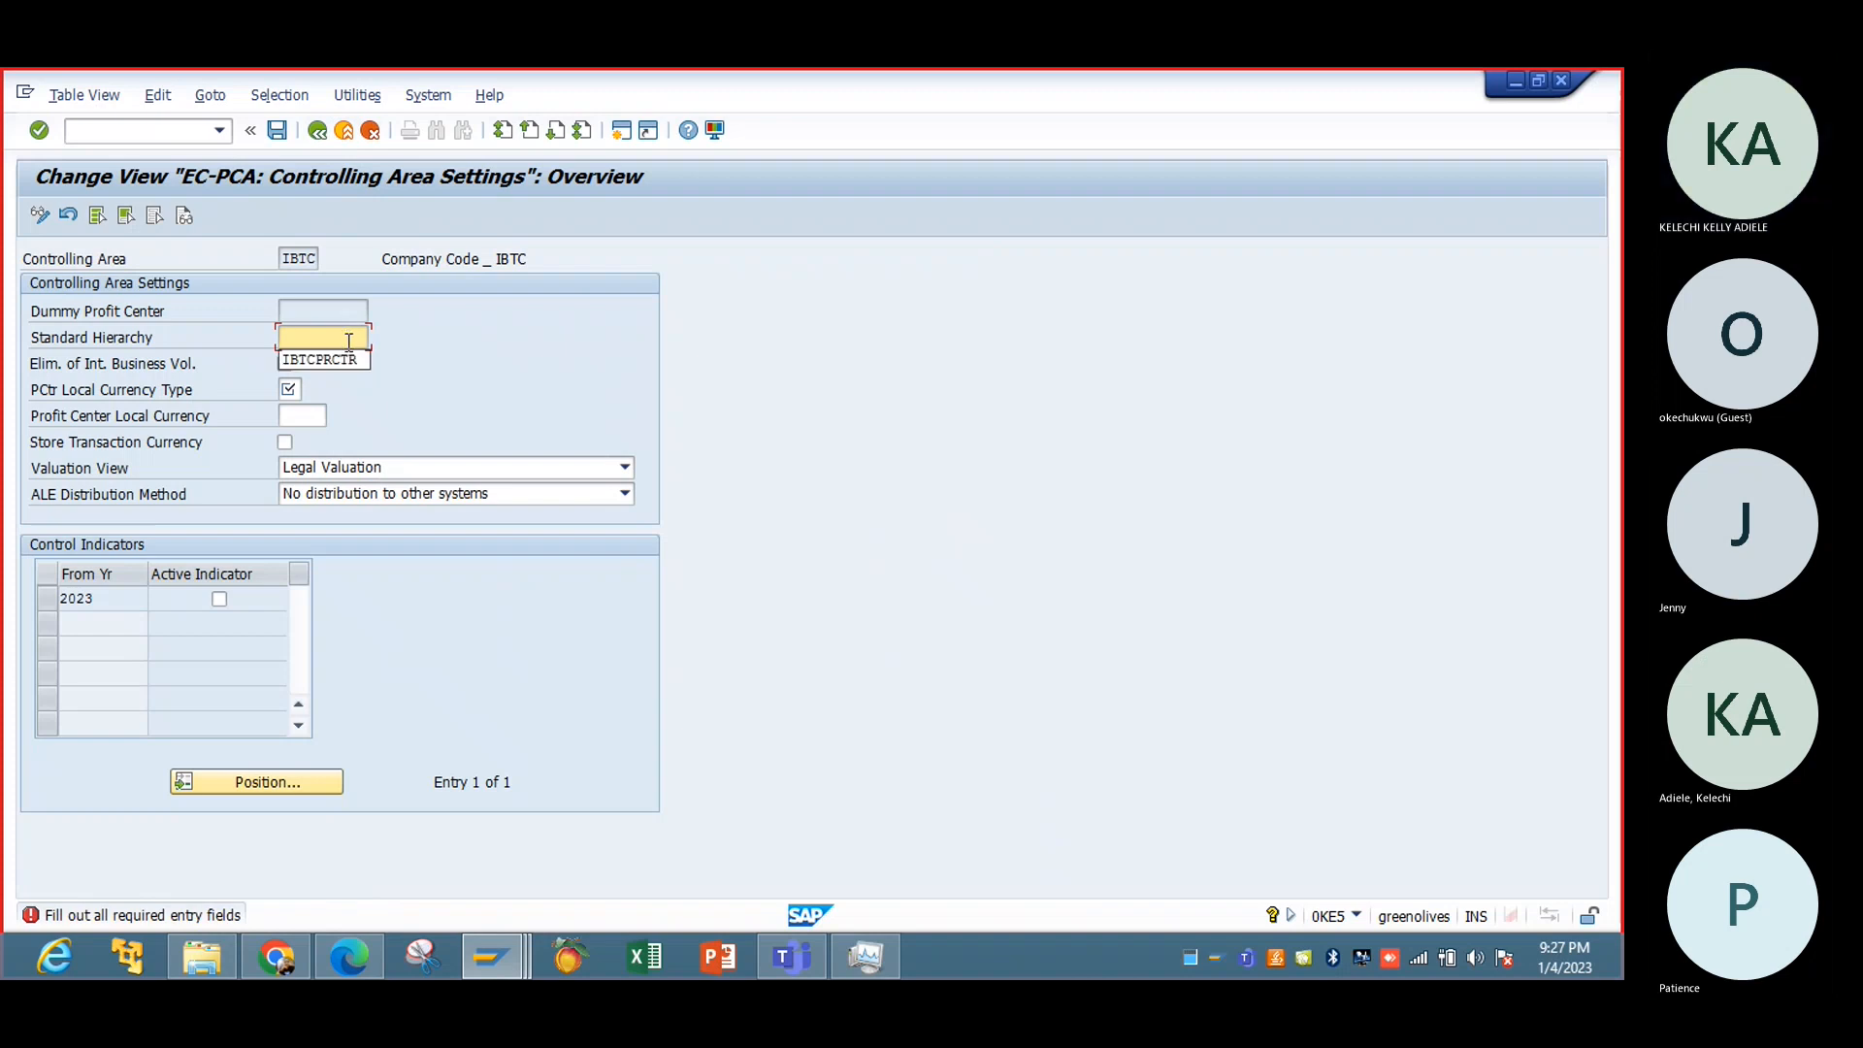
click(288, 389)
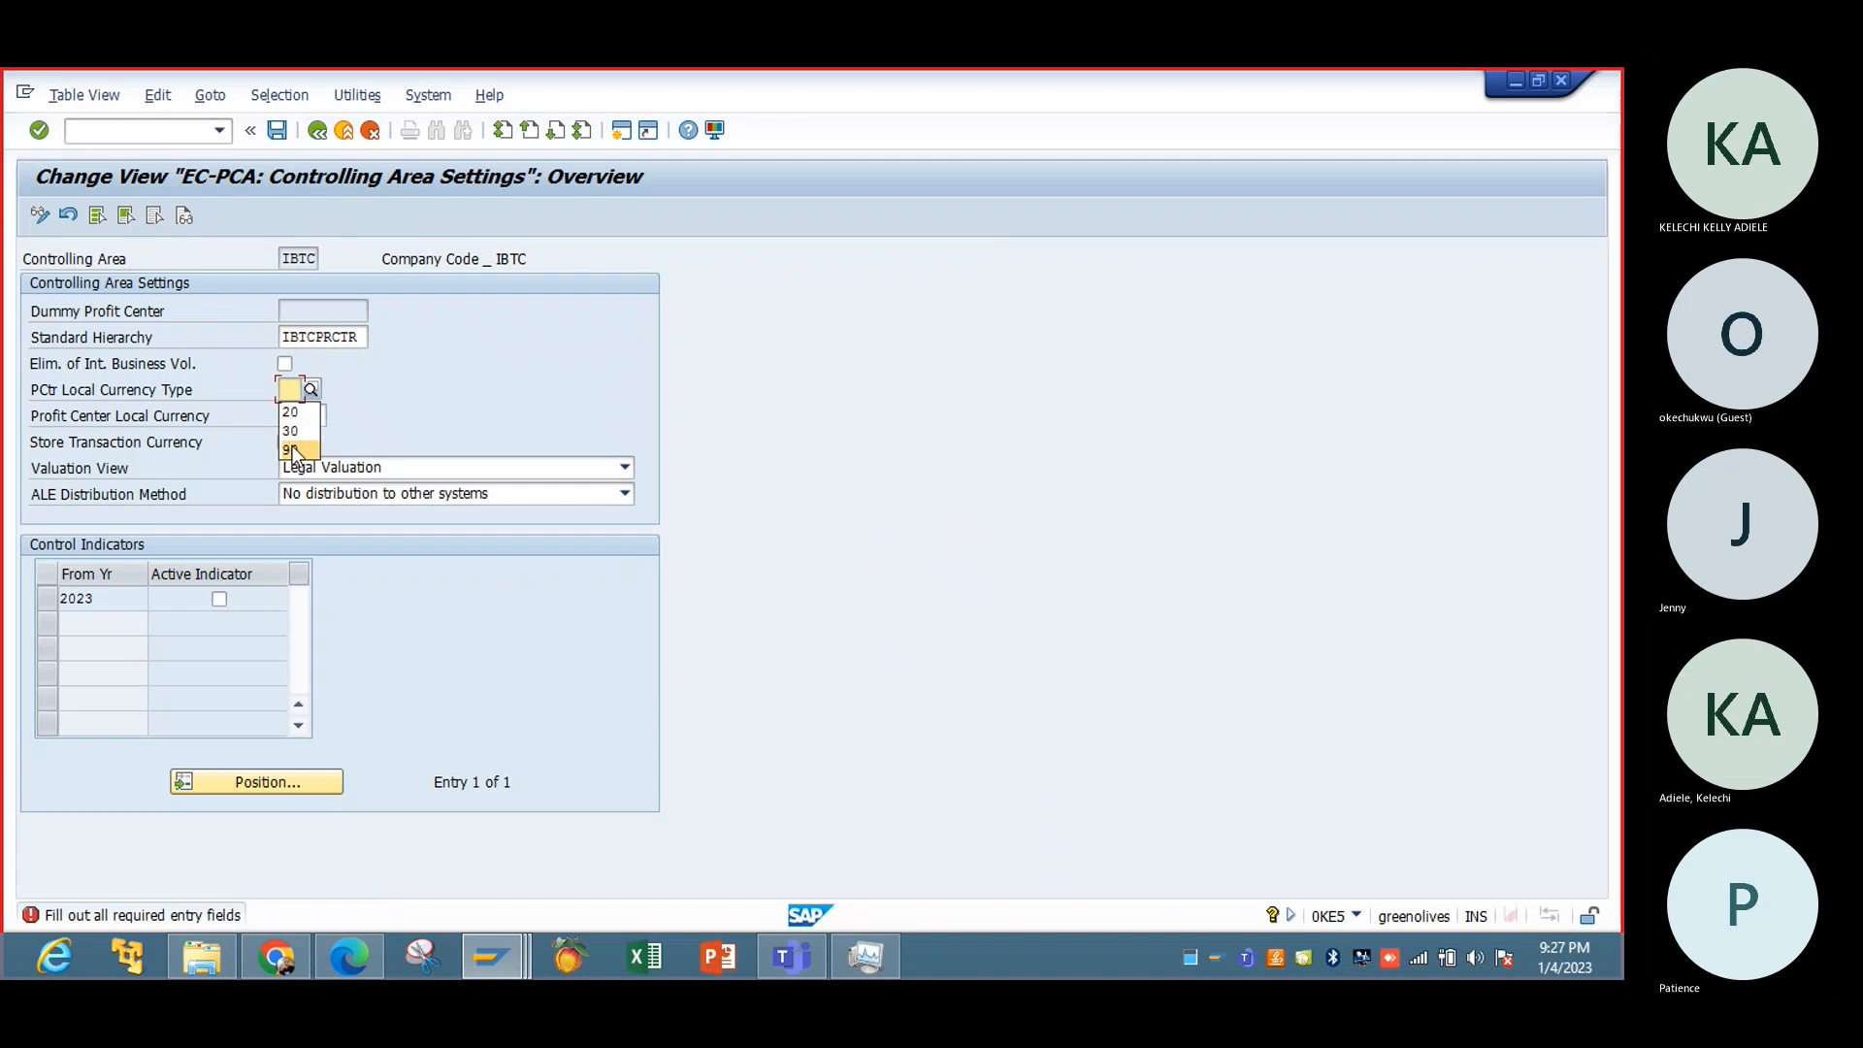
click(290, 450)
click(301, 415)
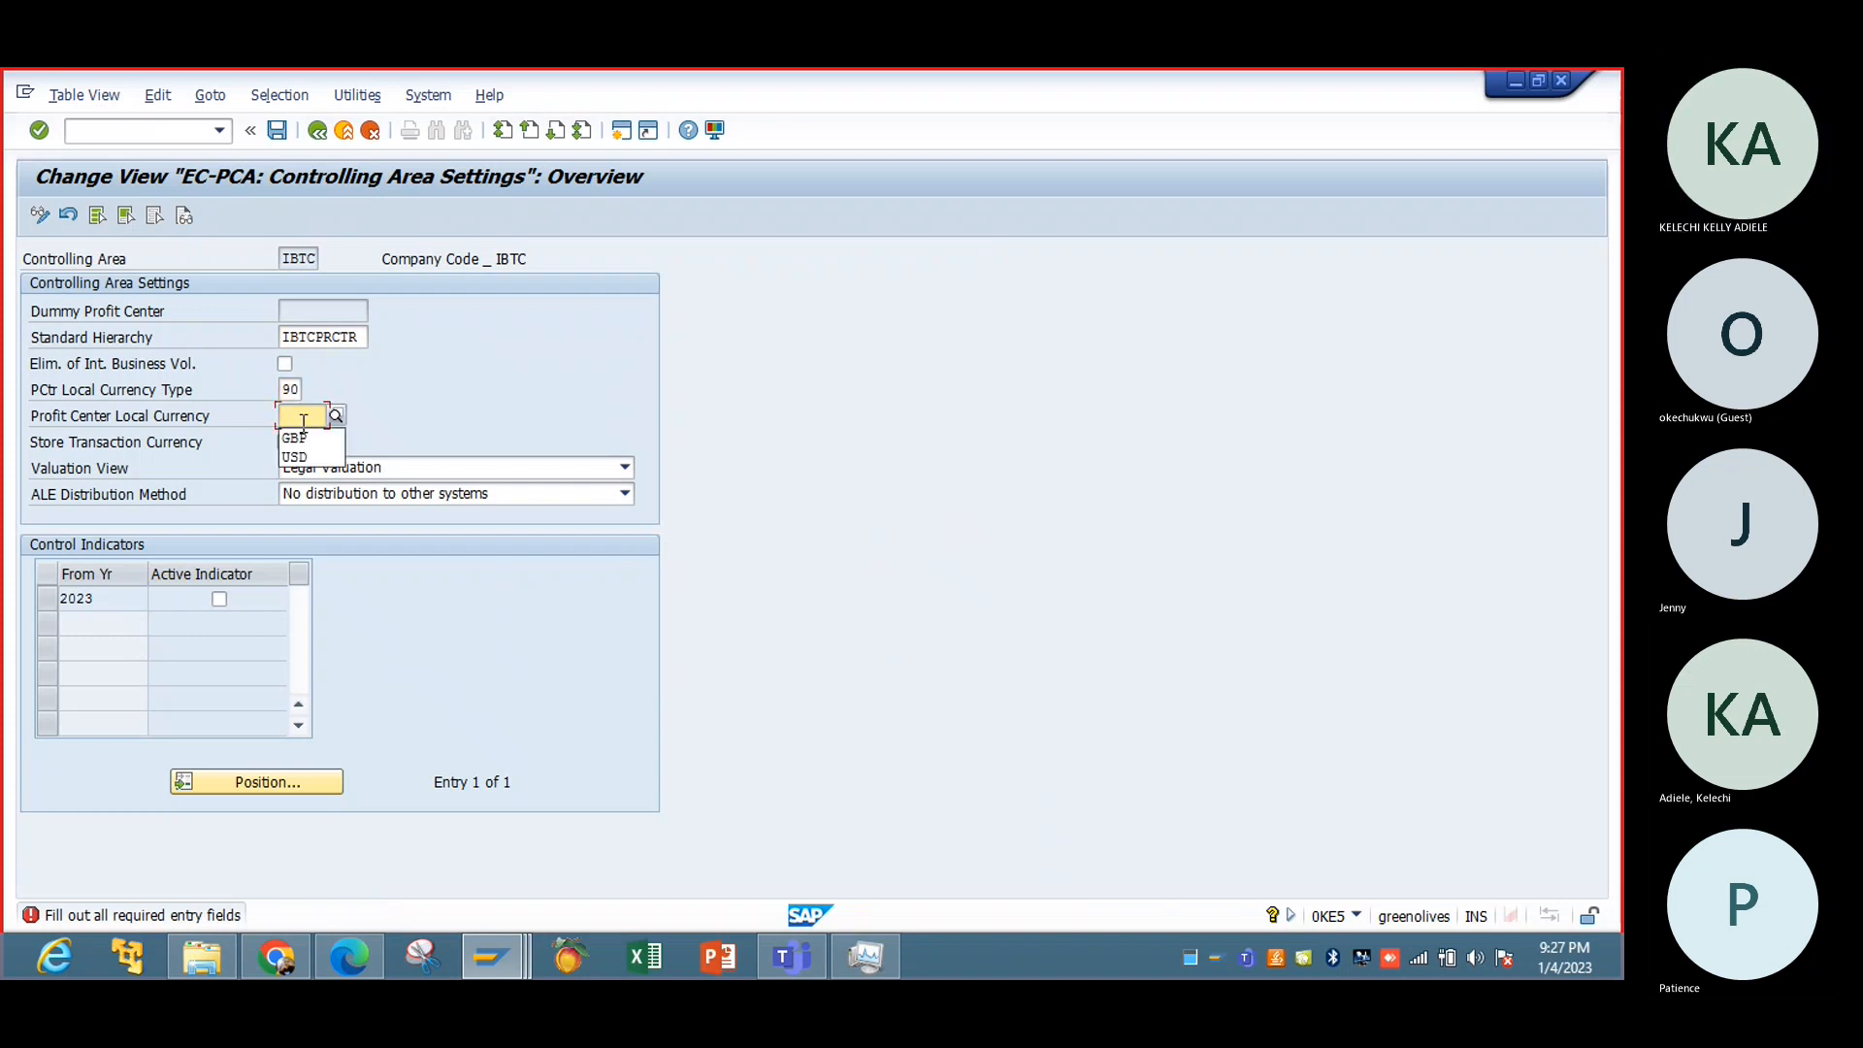
click(310, 439)
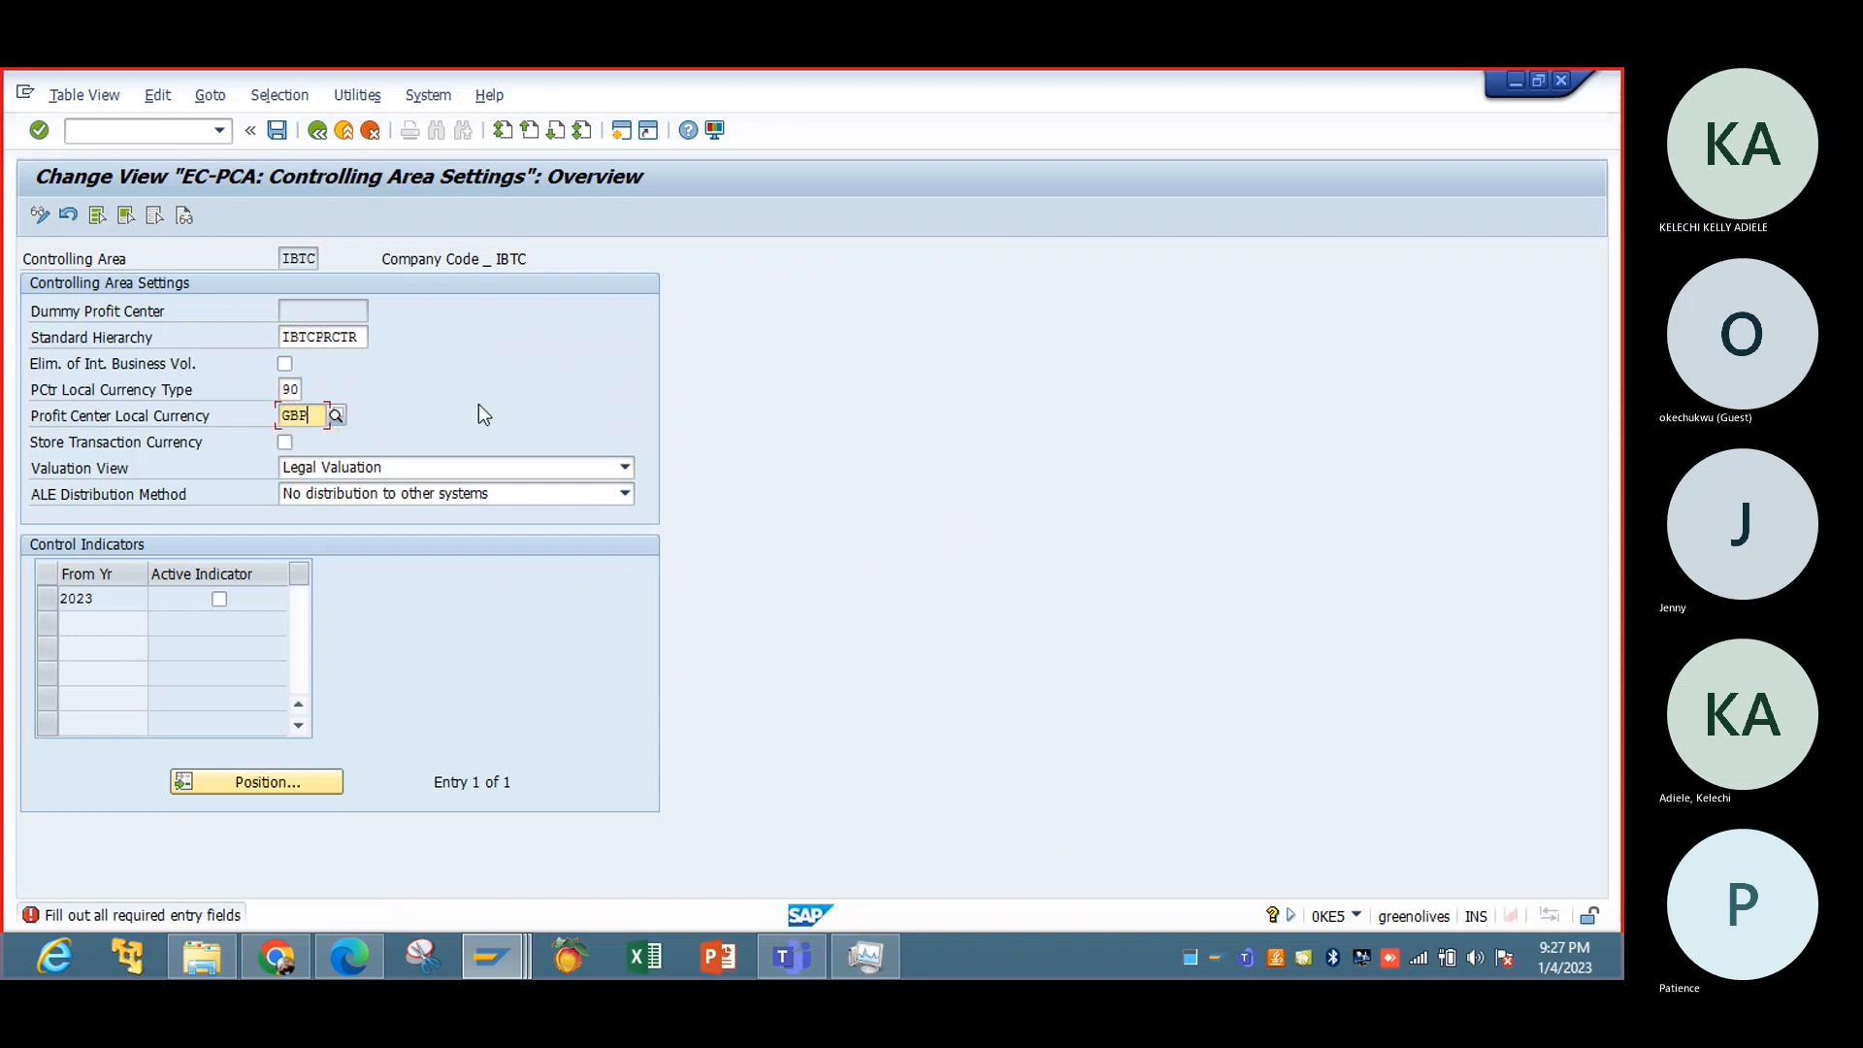
key(Return)
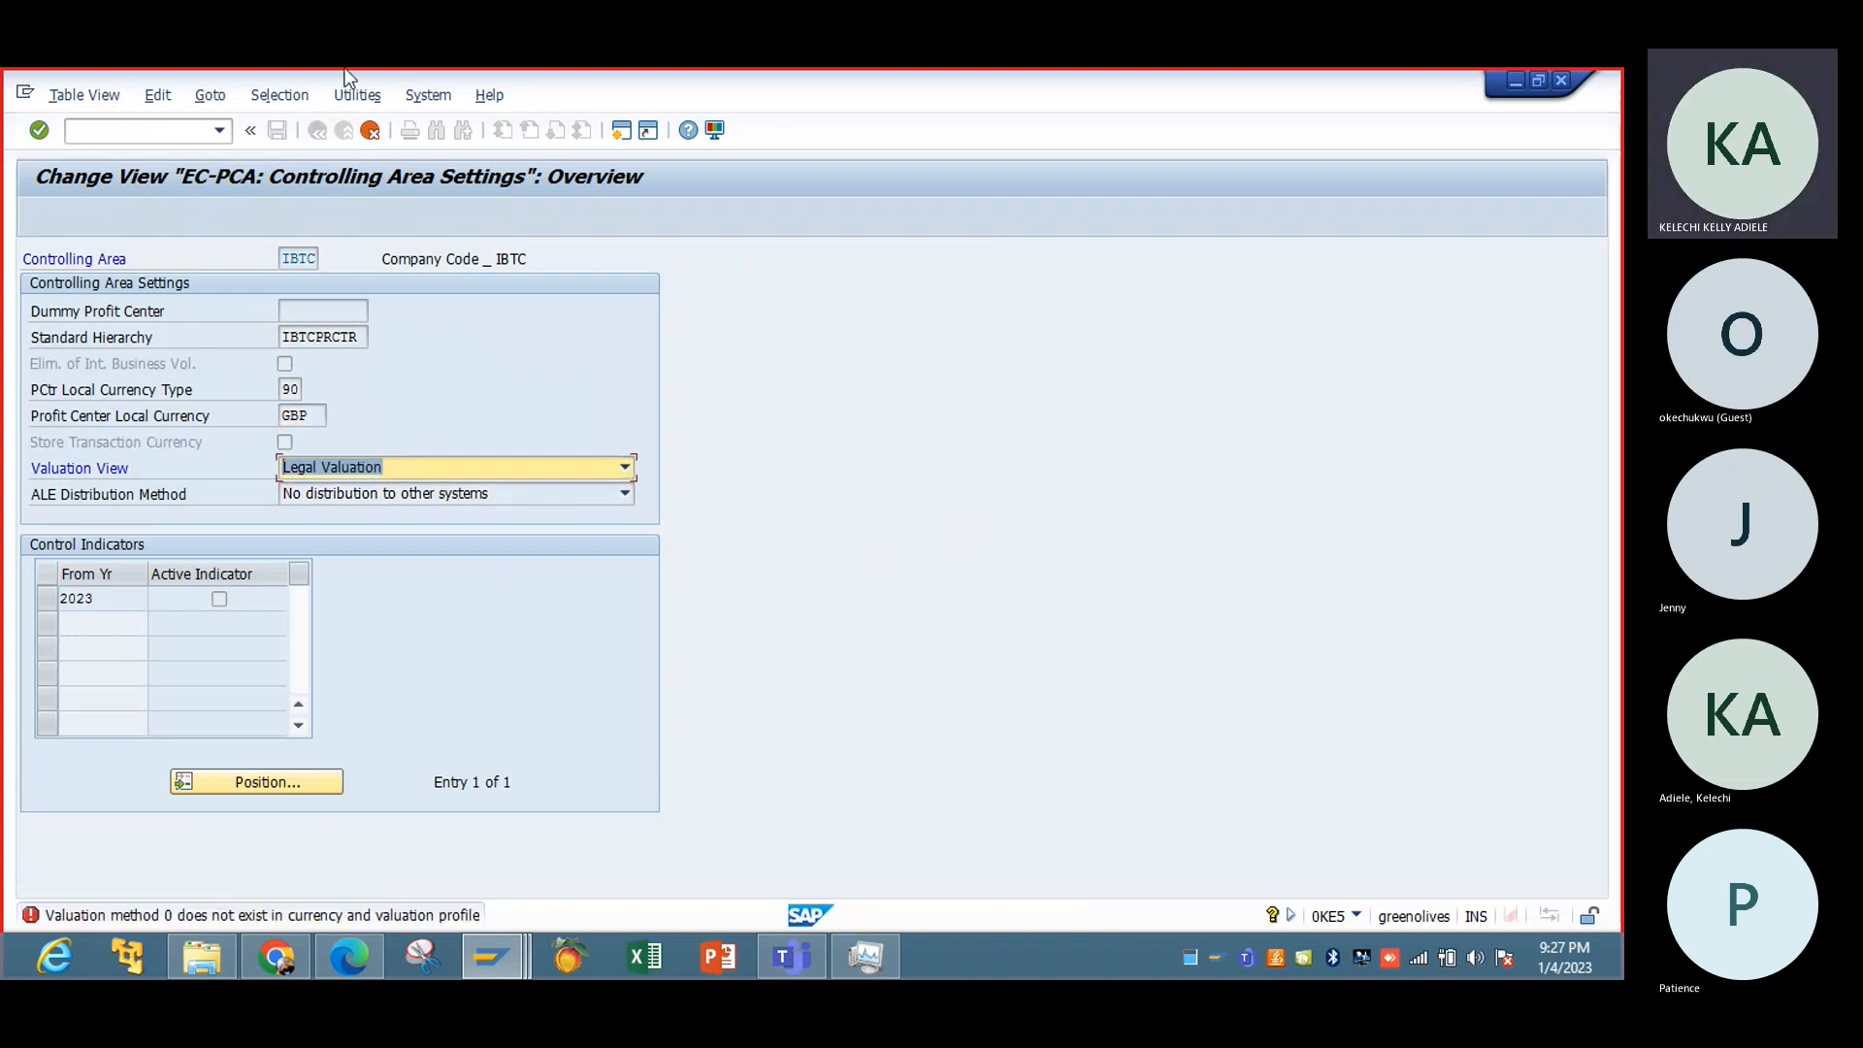
Step: Cancel editing of the IBTC controlling area settings and return to the implementation guide
click(372, 132)
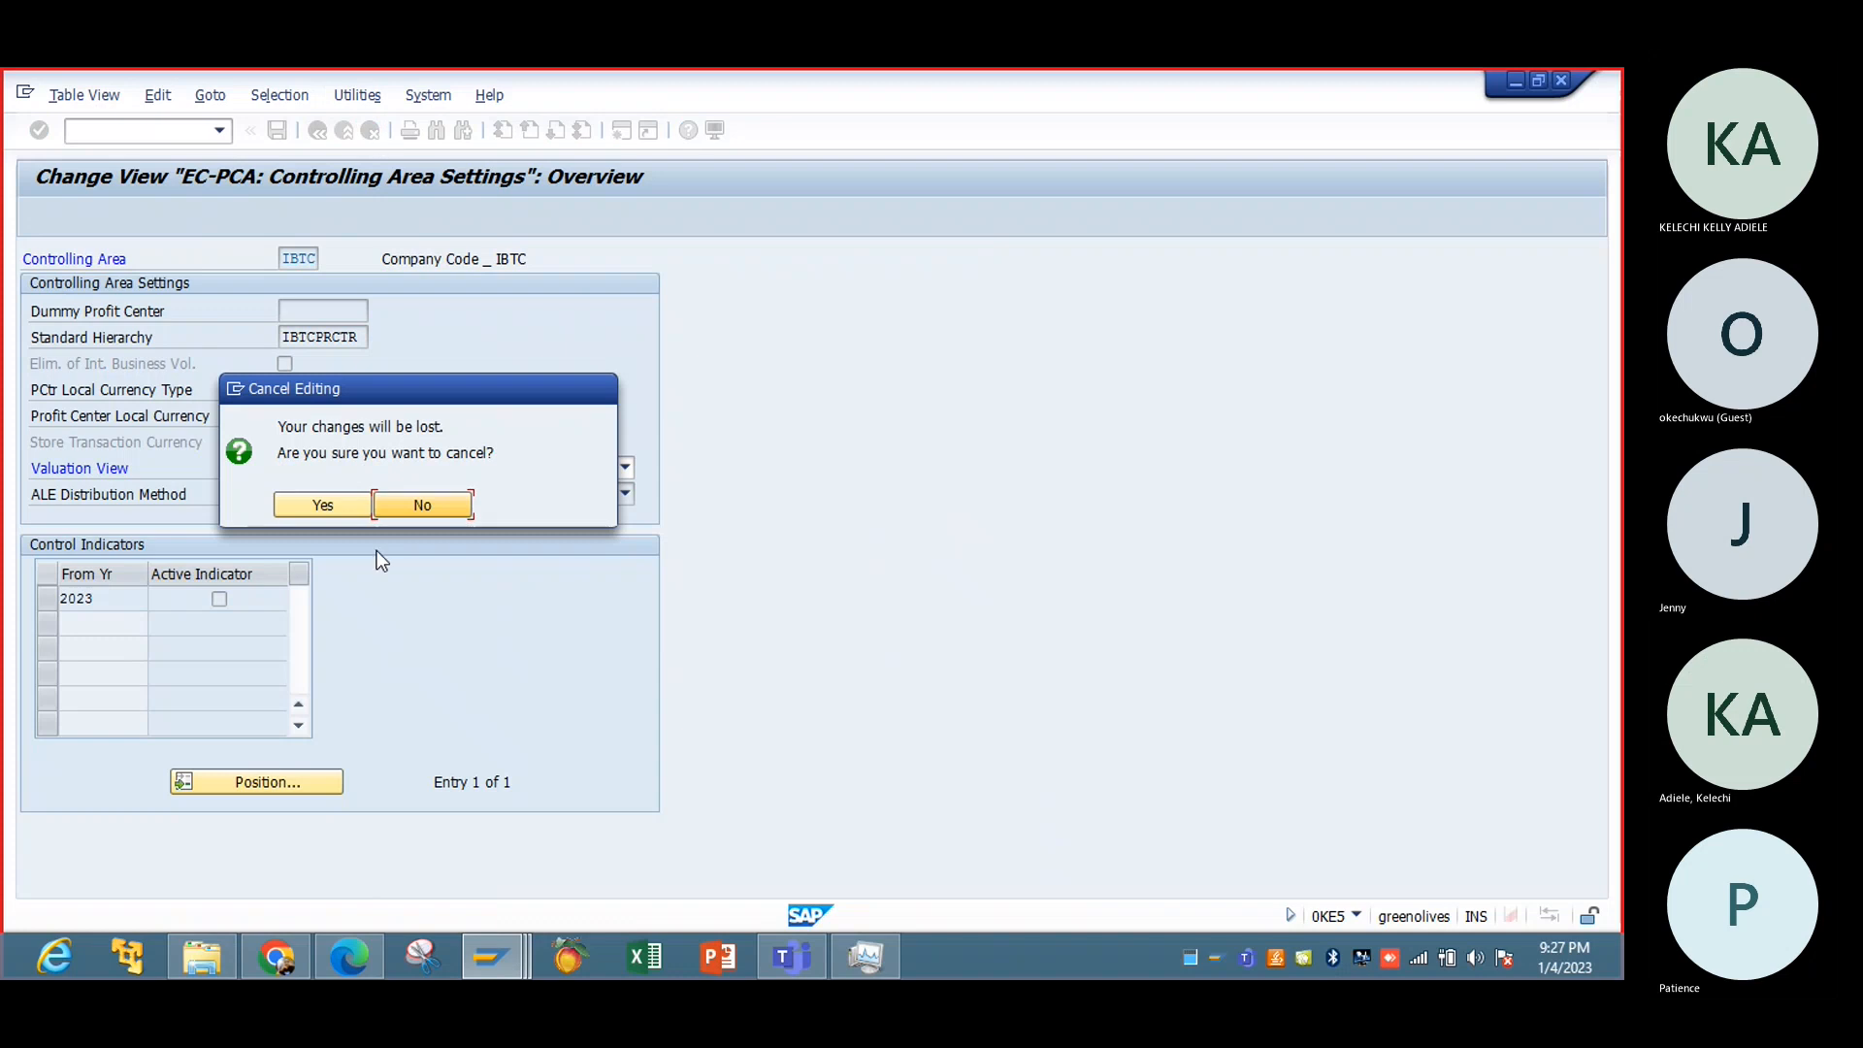
click(415, 509)
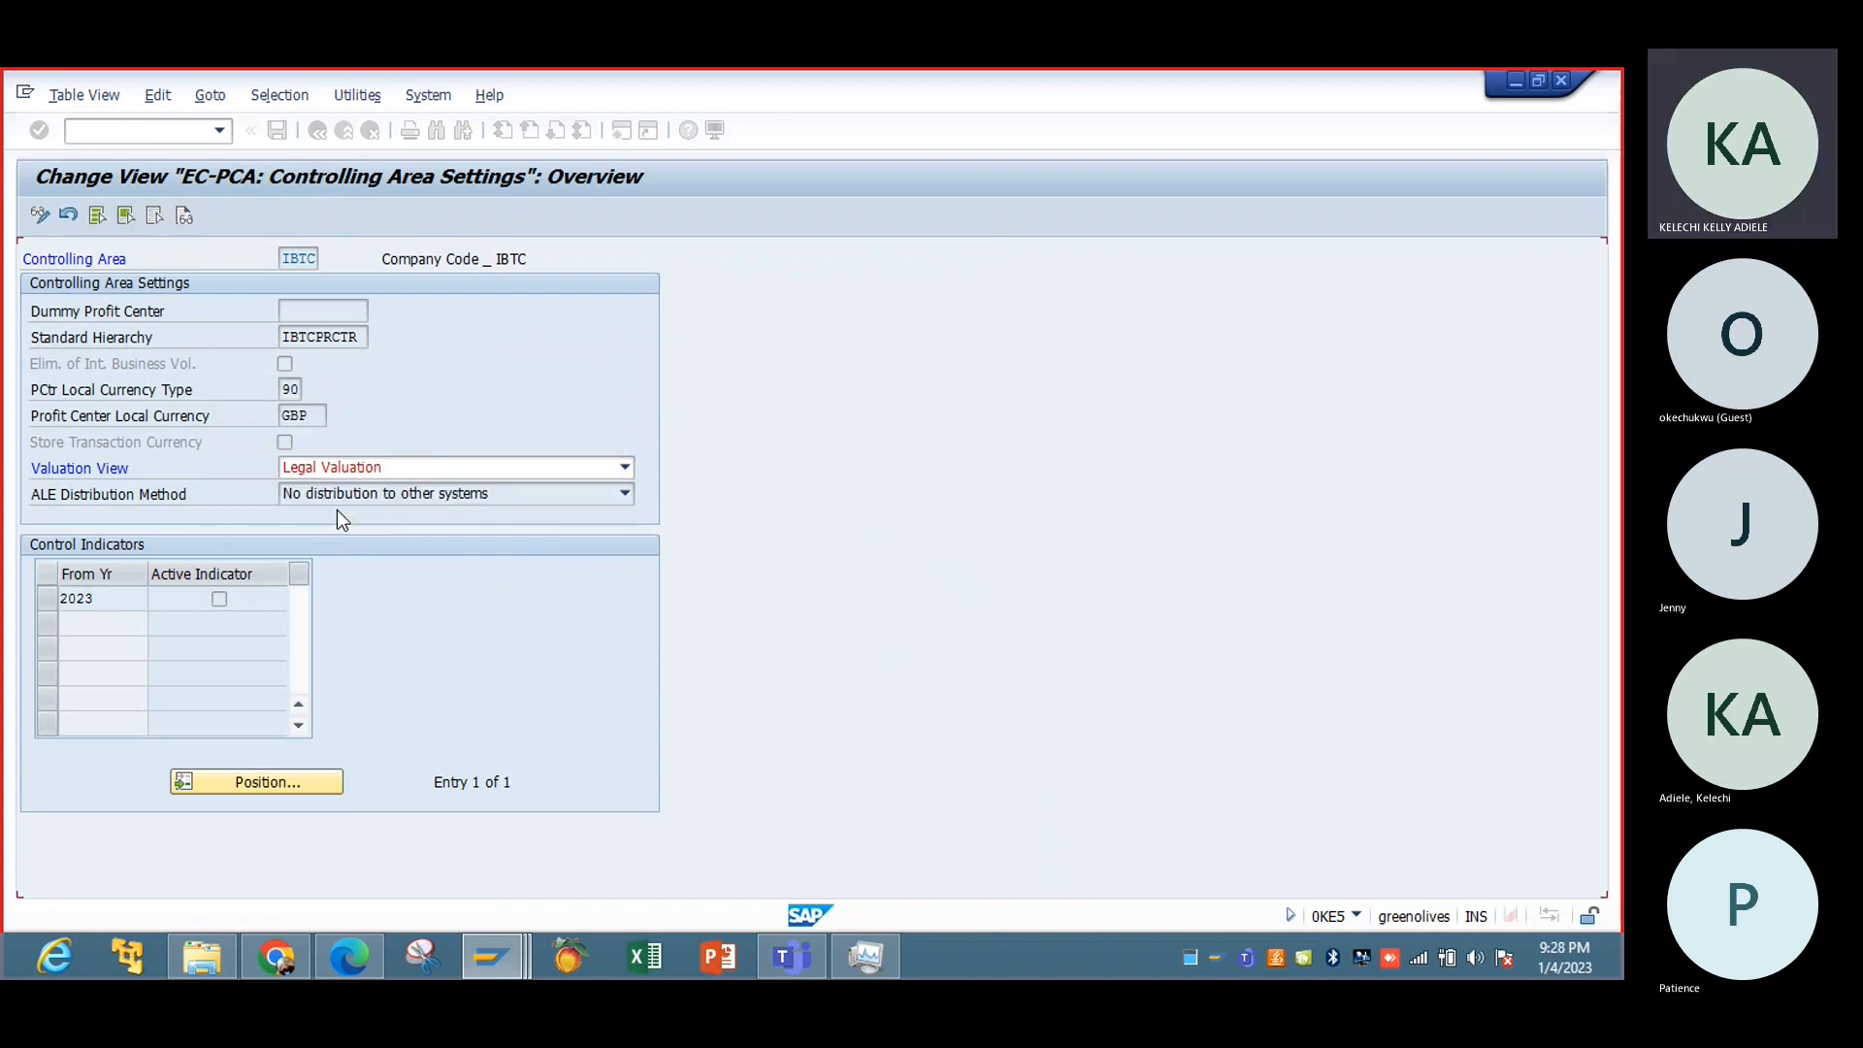
click(315, 132)
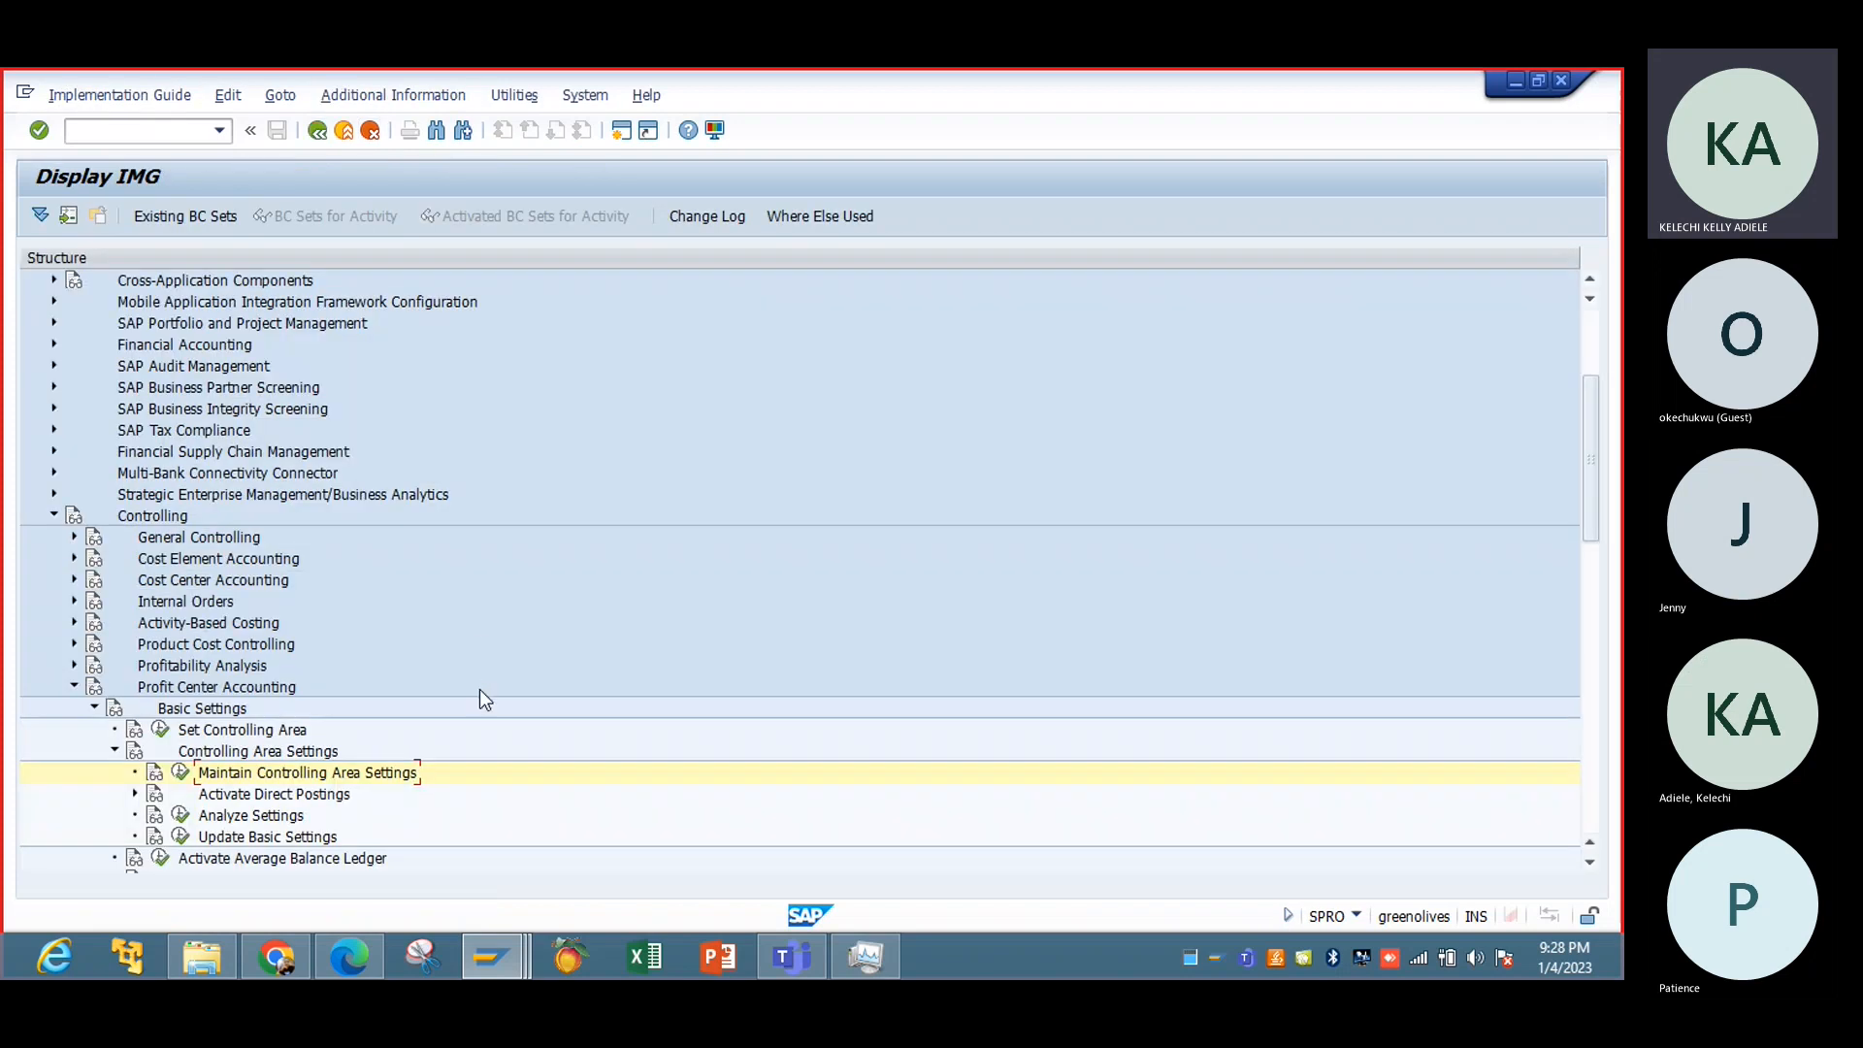
Step: Open Maintain Plan Versions under Activate Direct Postings and examine the profit center accounting settings of version 0 for IBTC
click(134, 793)
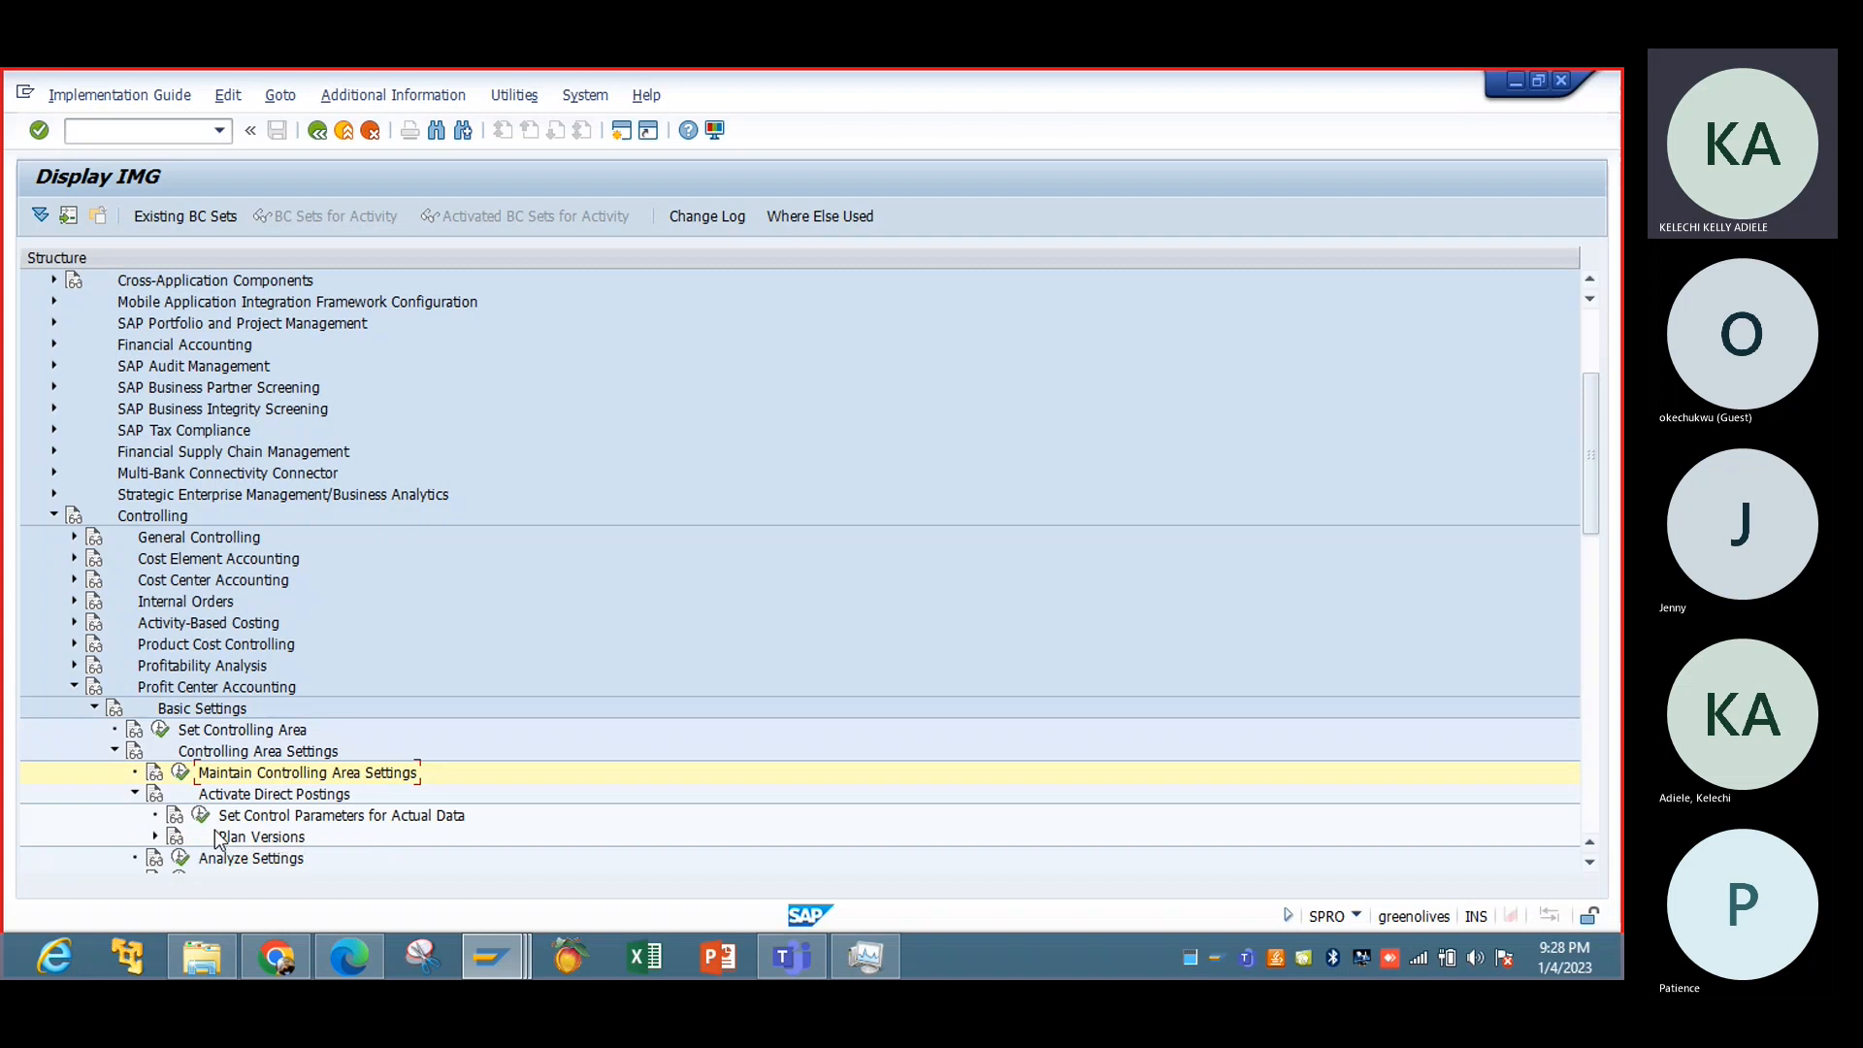
click(154, 839)
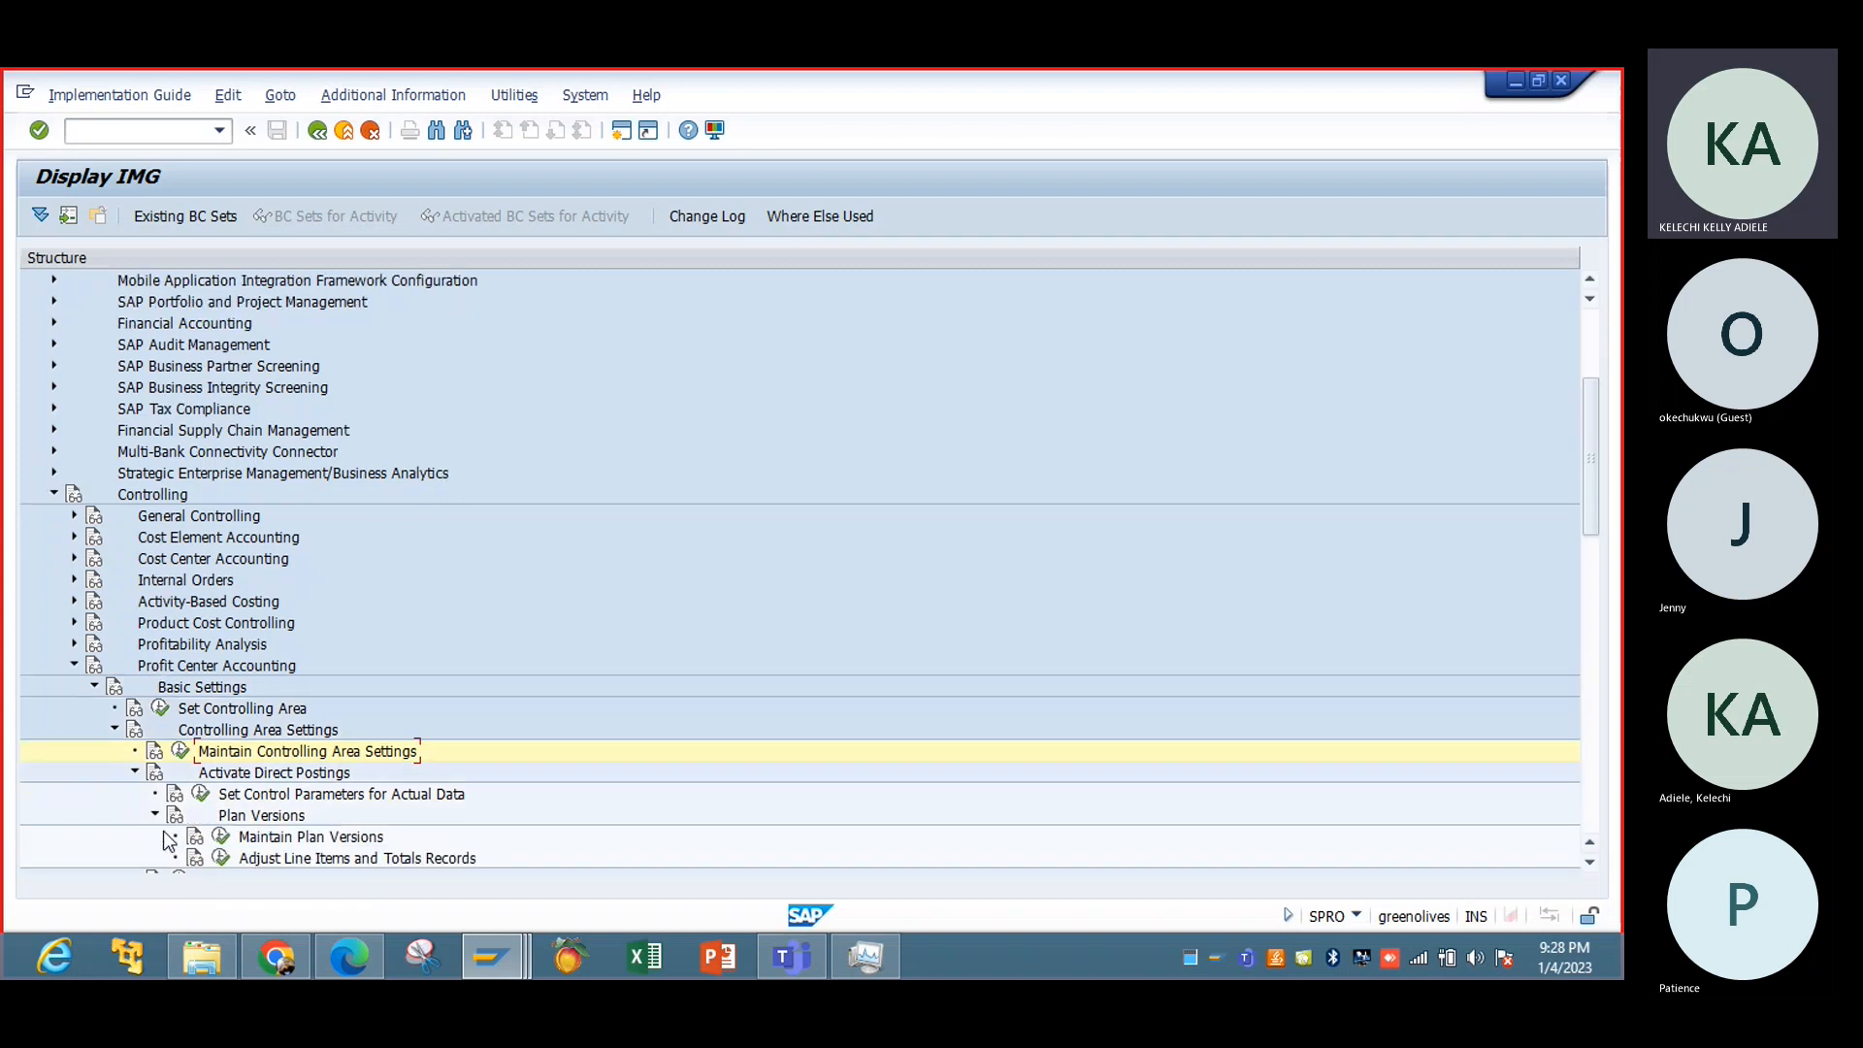
click(218, 832)
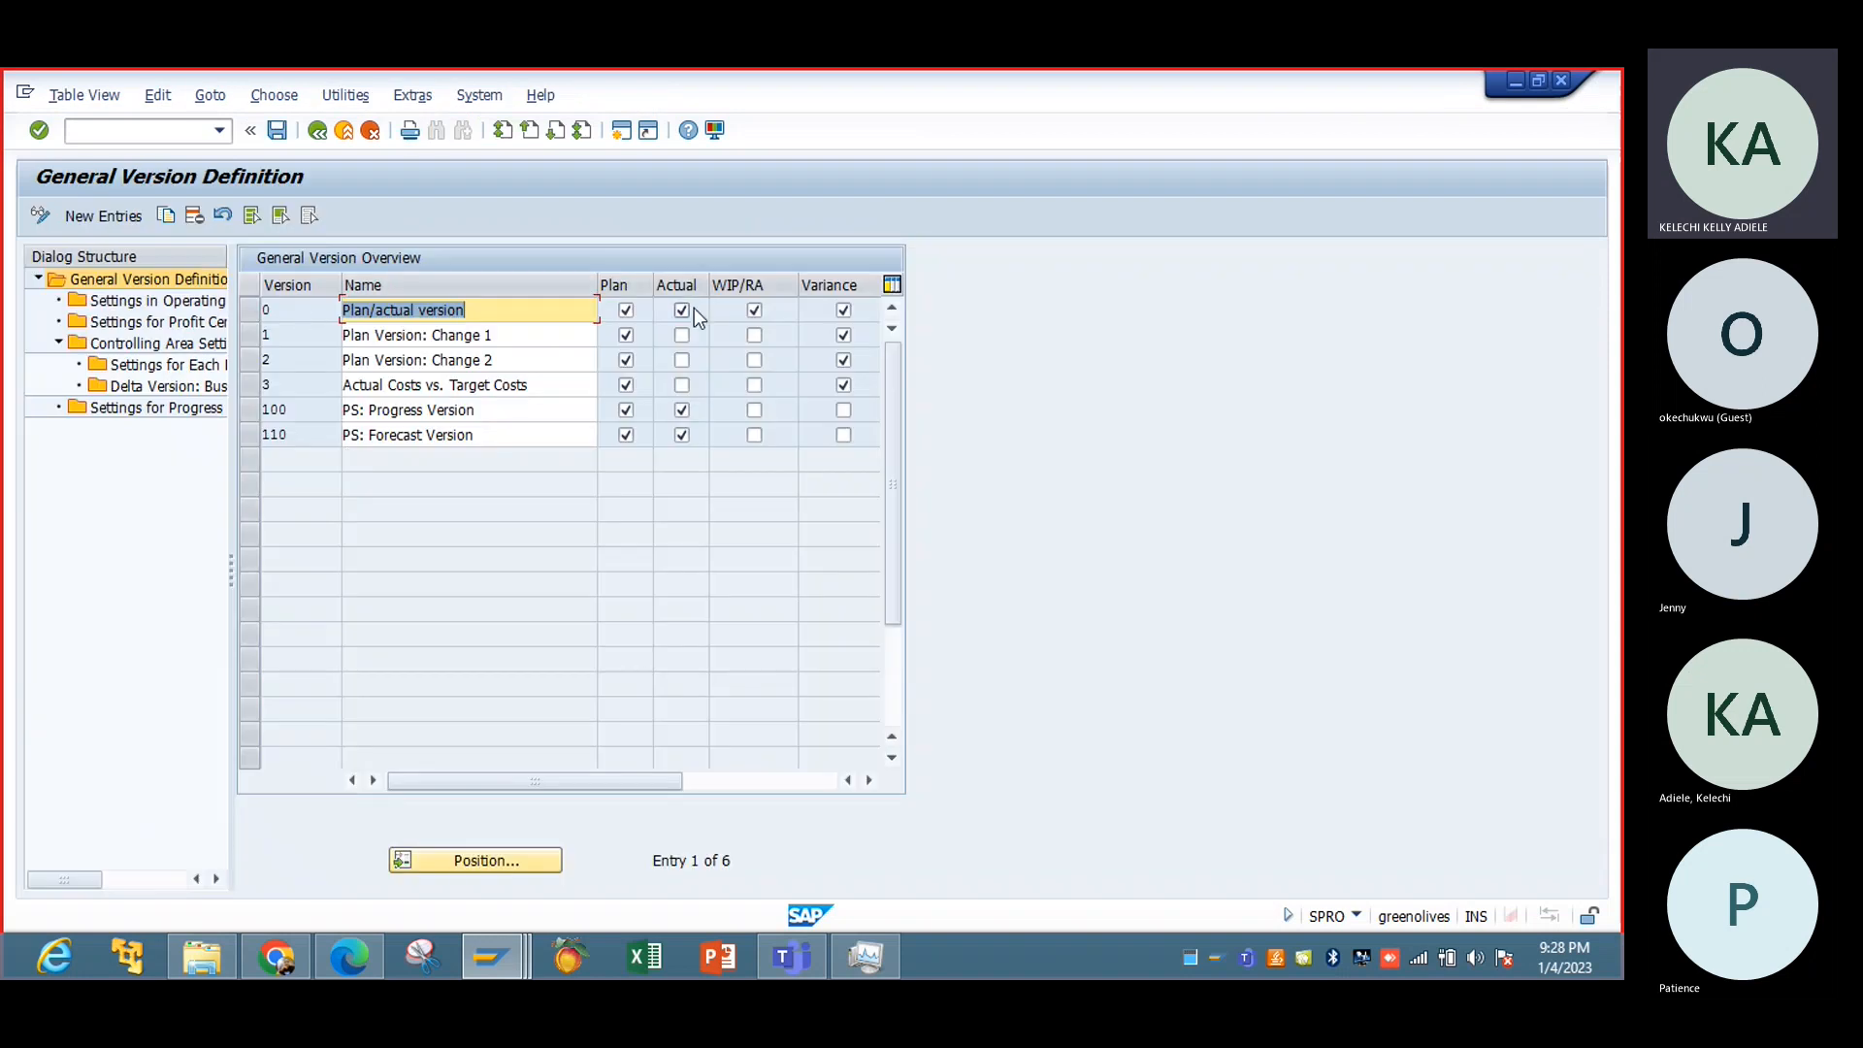
click(246, 312)
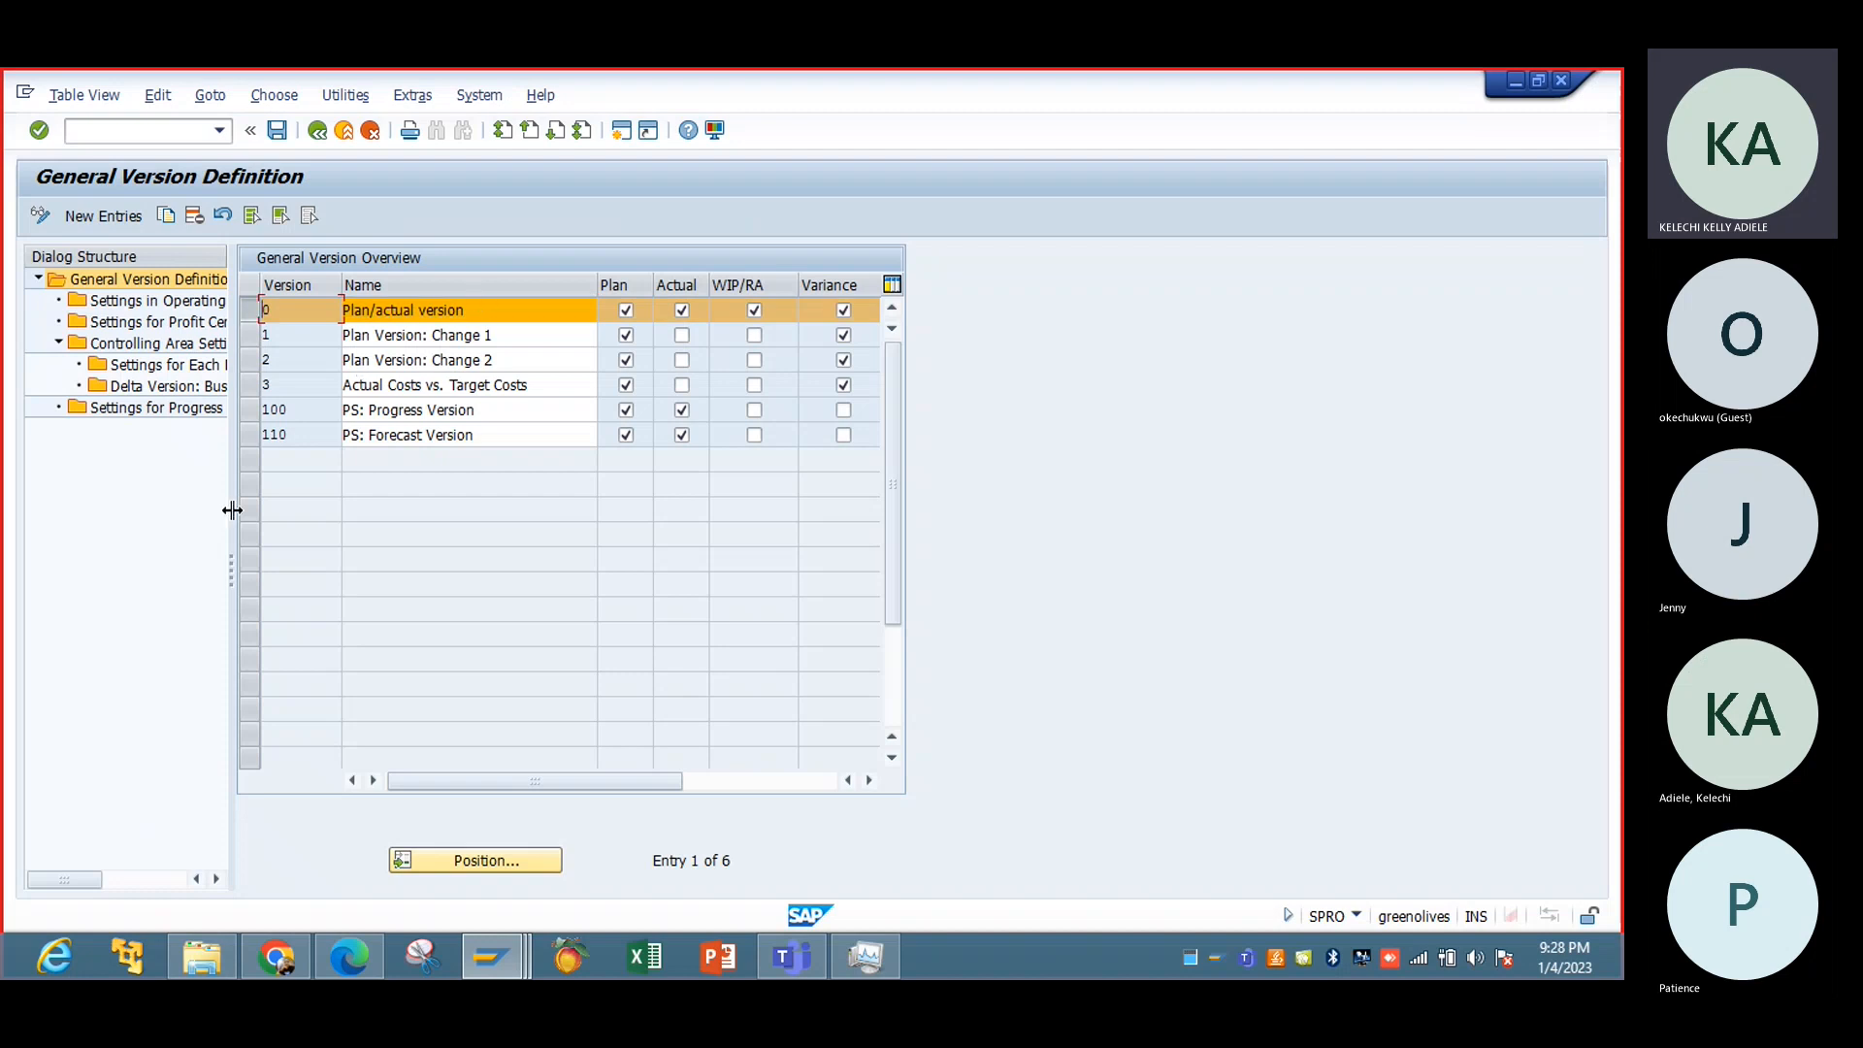
double_click(194, 323)
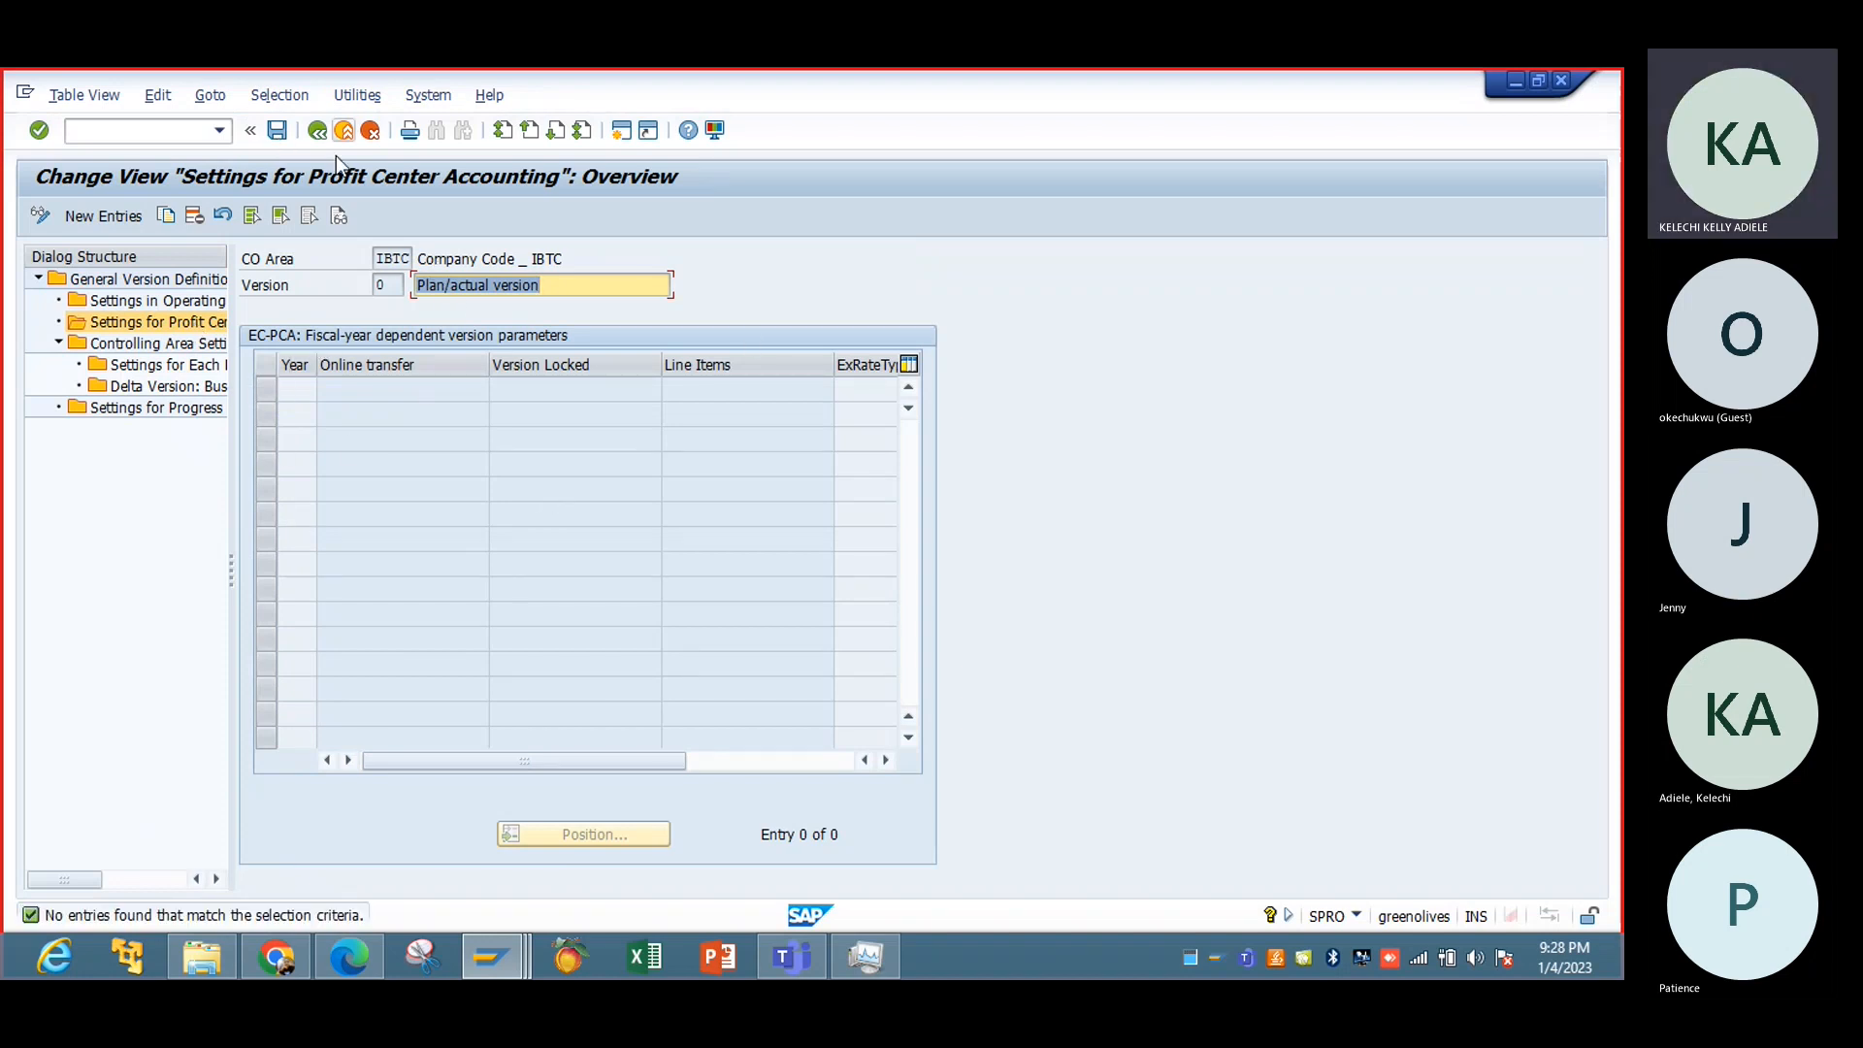
Step: Leave the version settings for the implementation guide and collapse the Activate Direct Postings node
click(316, 139)
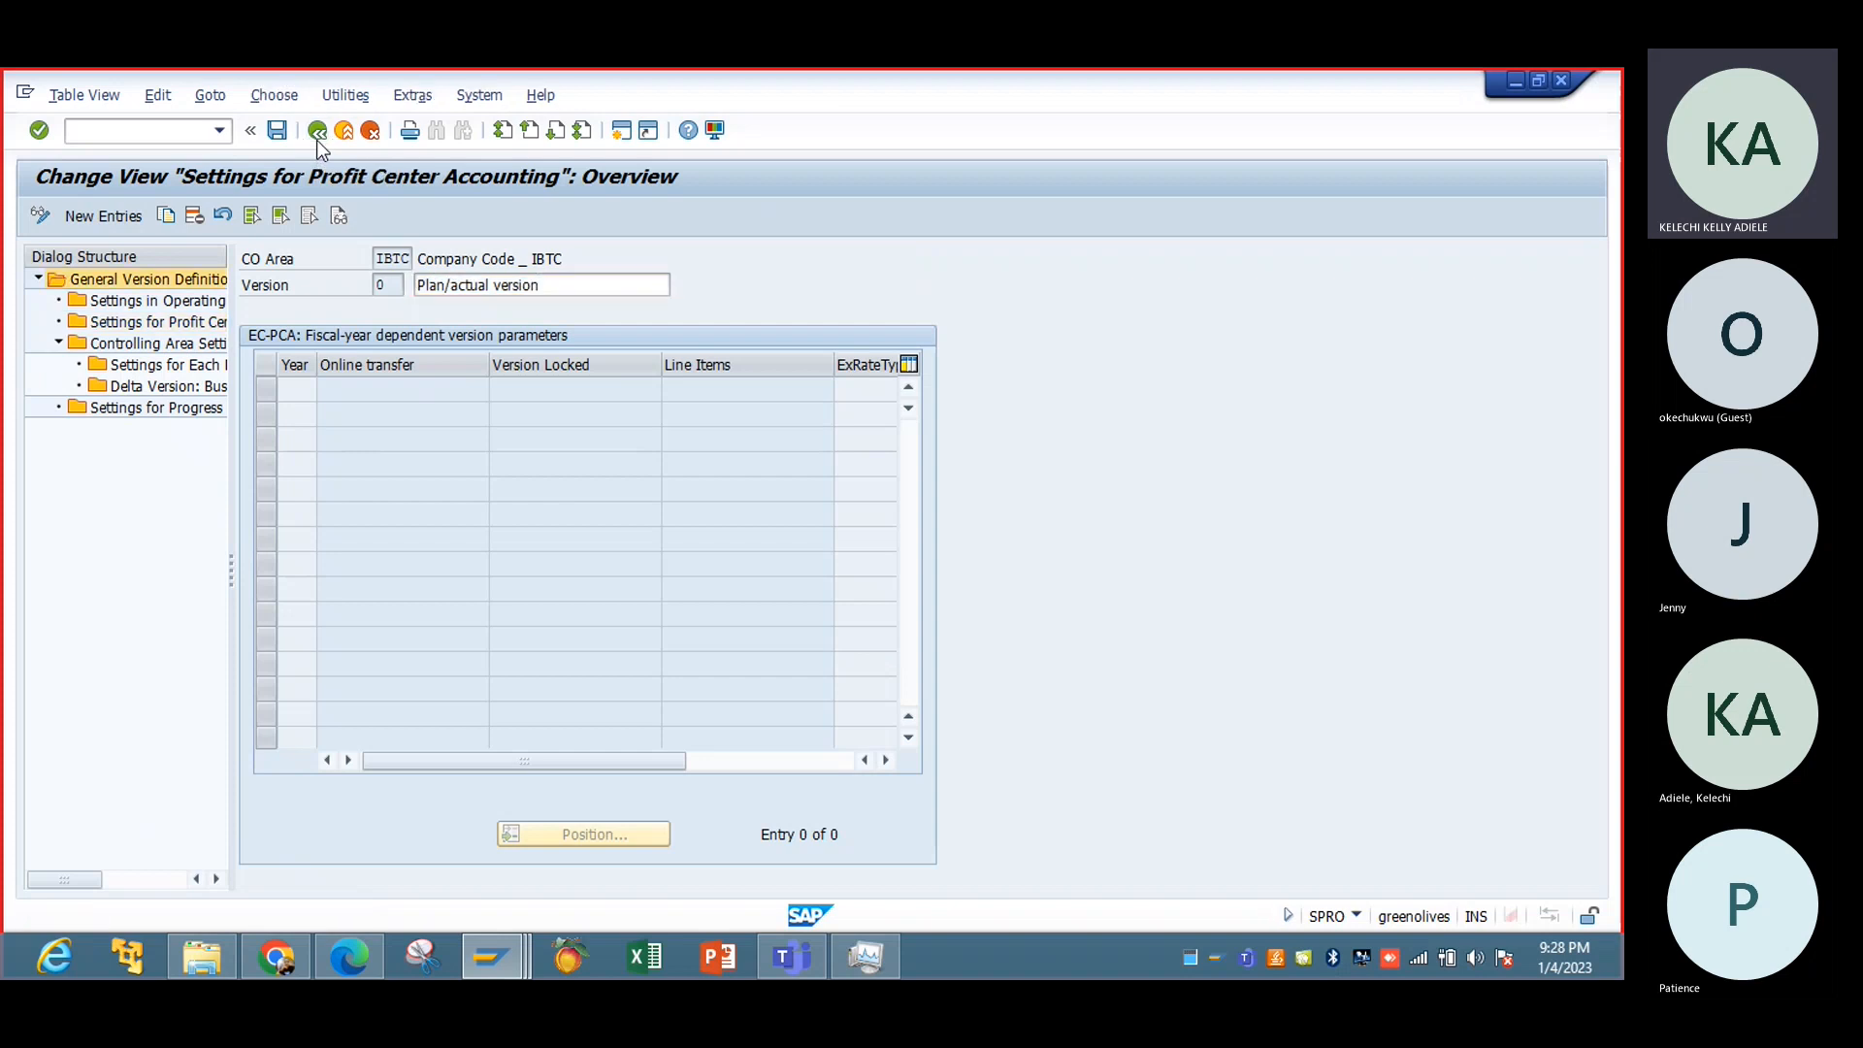
click(316, 139)
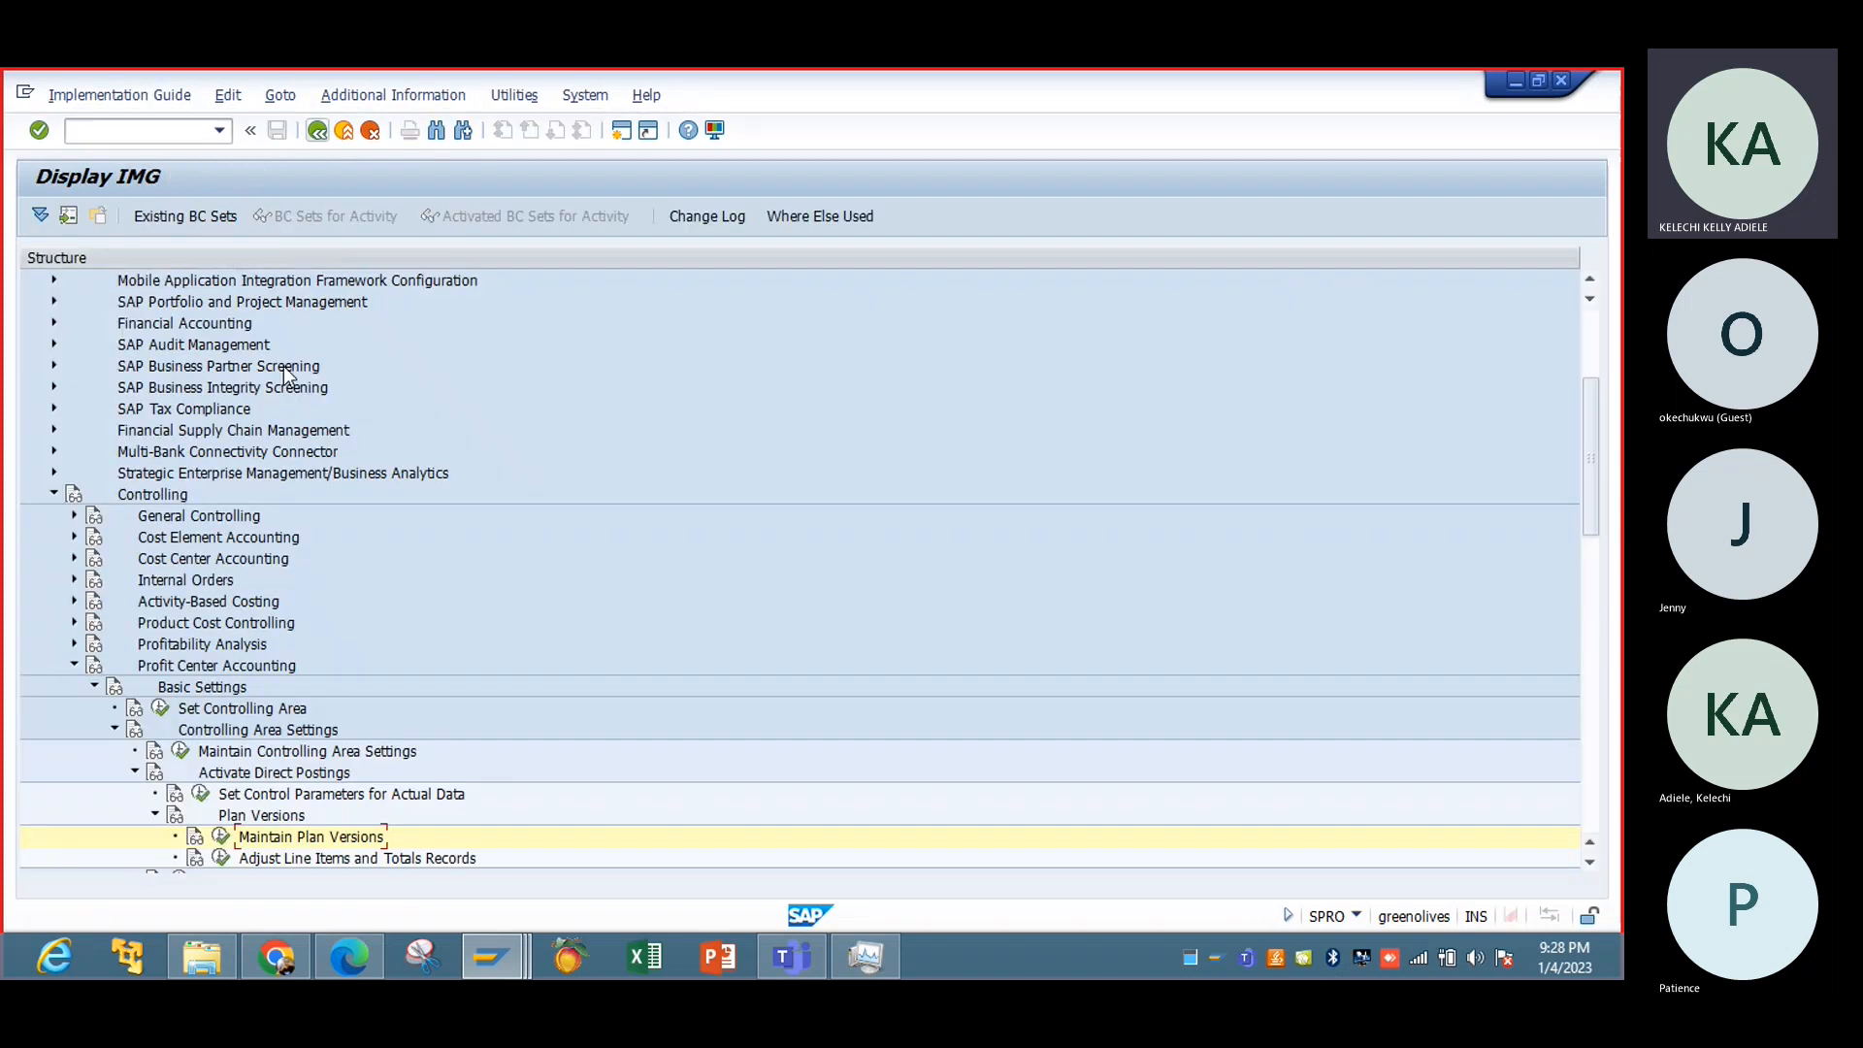
click(134, 774)
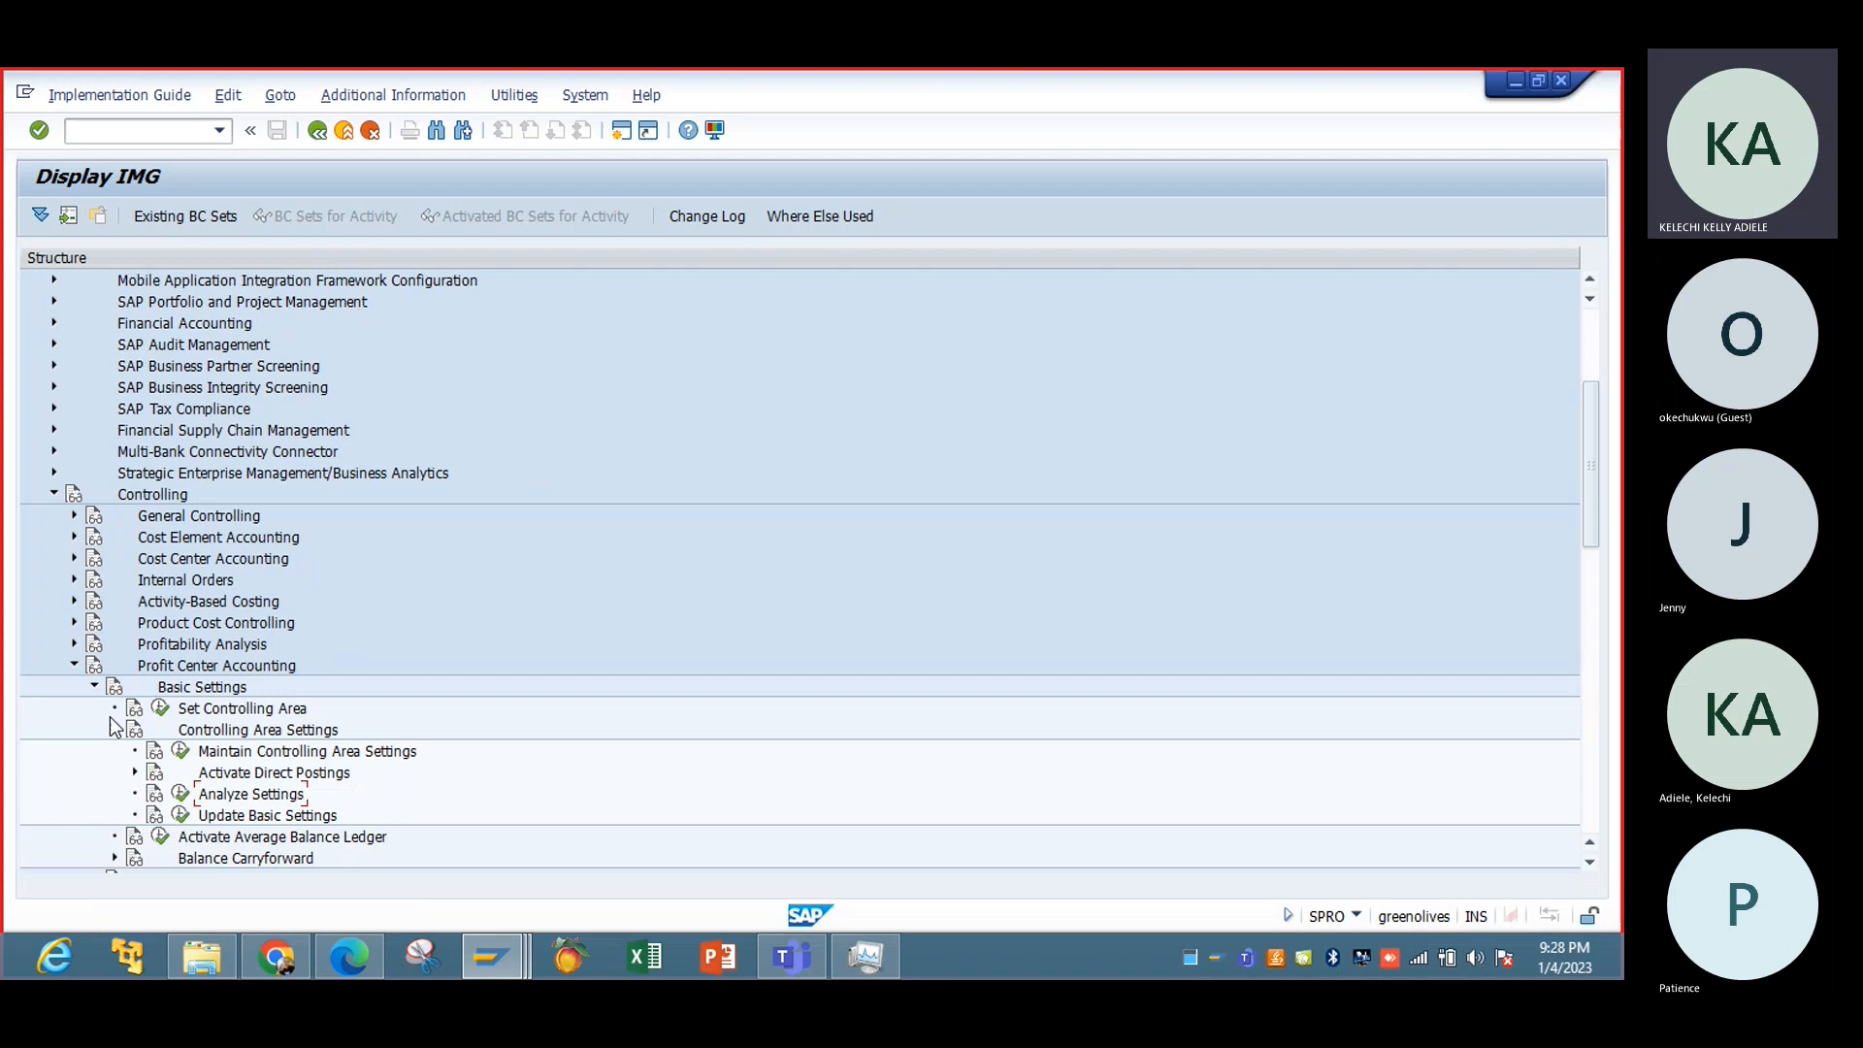
Step: Open Maintain Versions under General Controlling's Organization node and display the profit center accounting settings of version 0 for IBTC
click(73, 515)
click(94, 537)
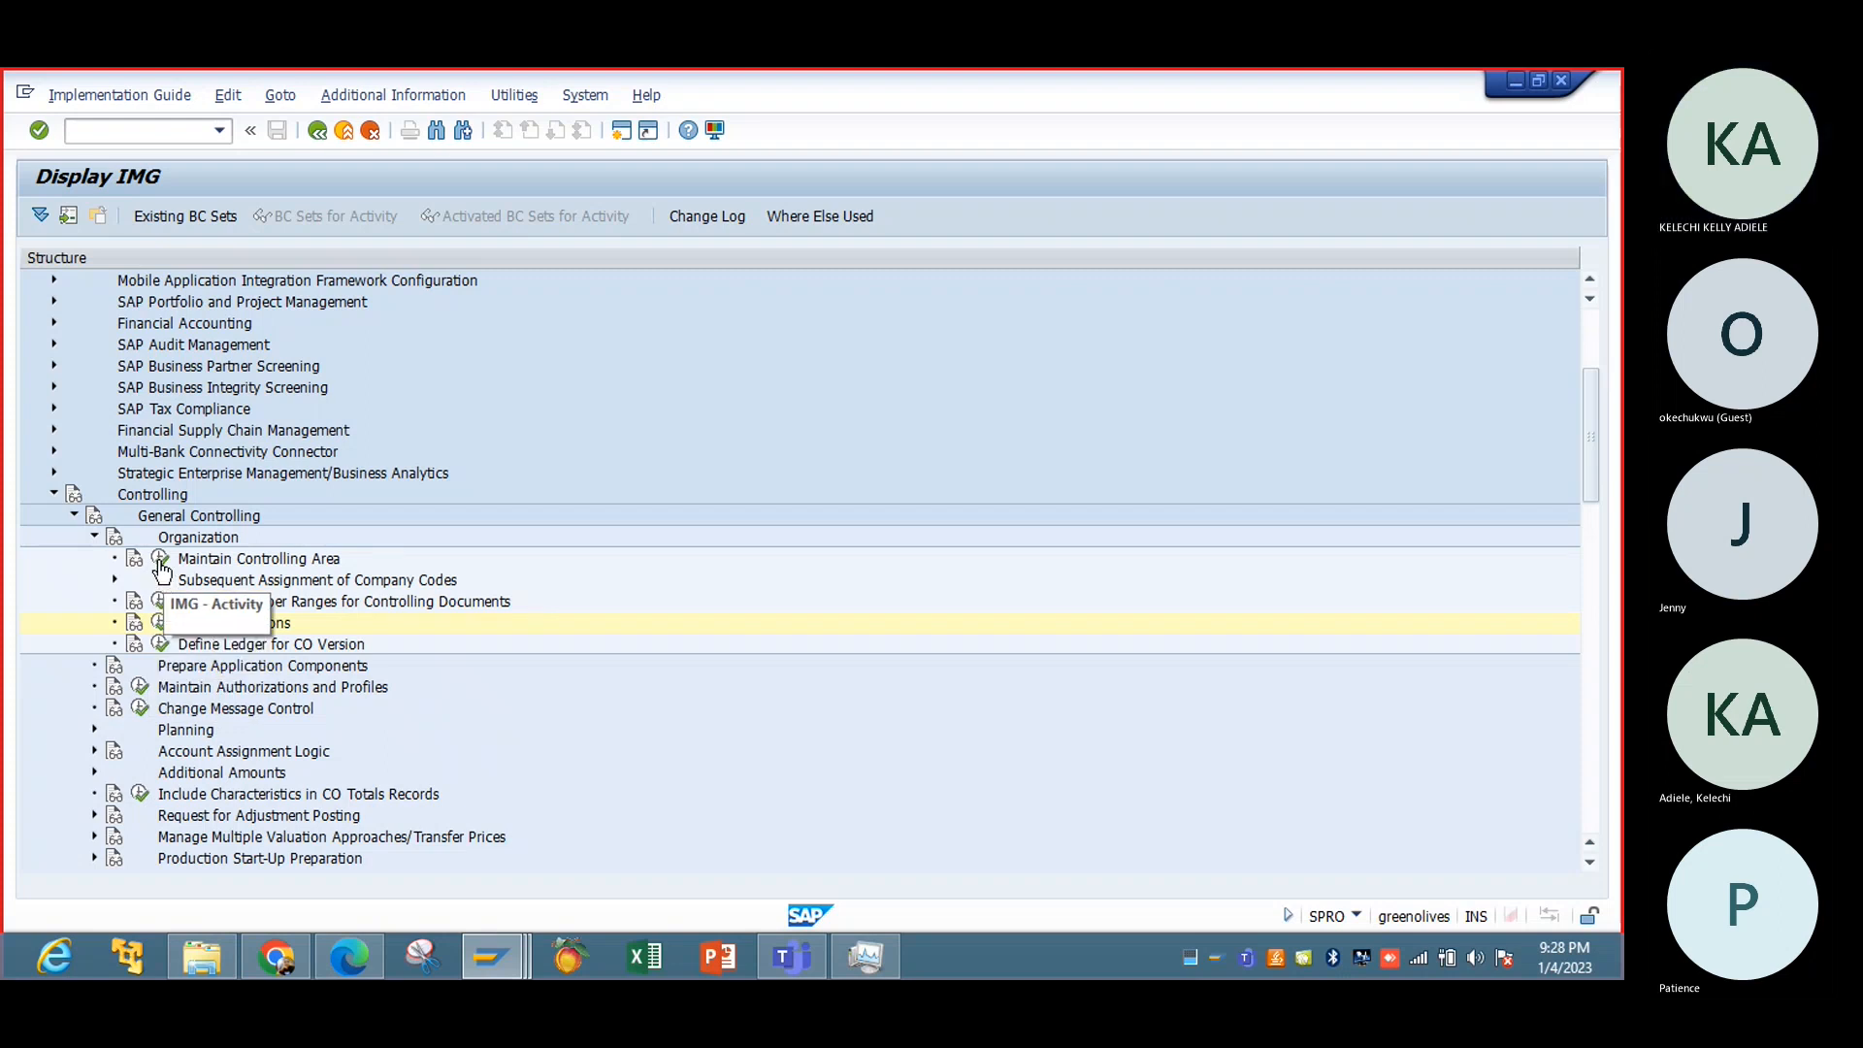
click(162, 623)
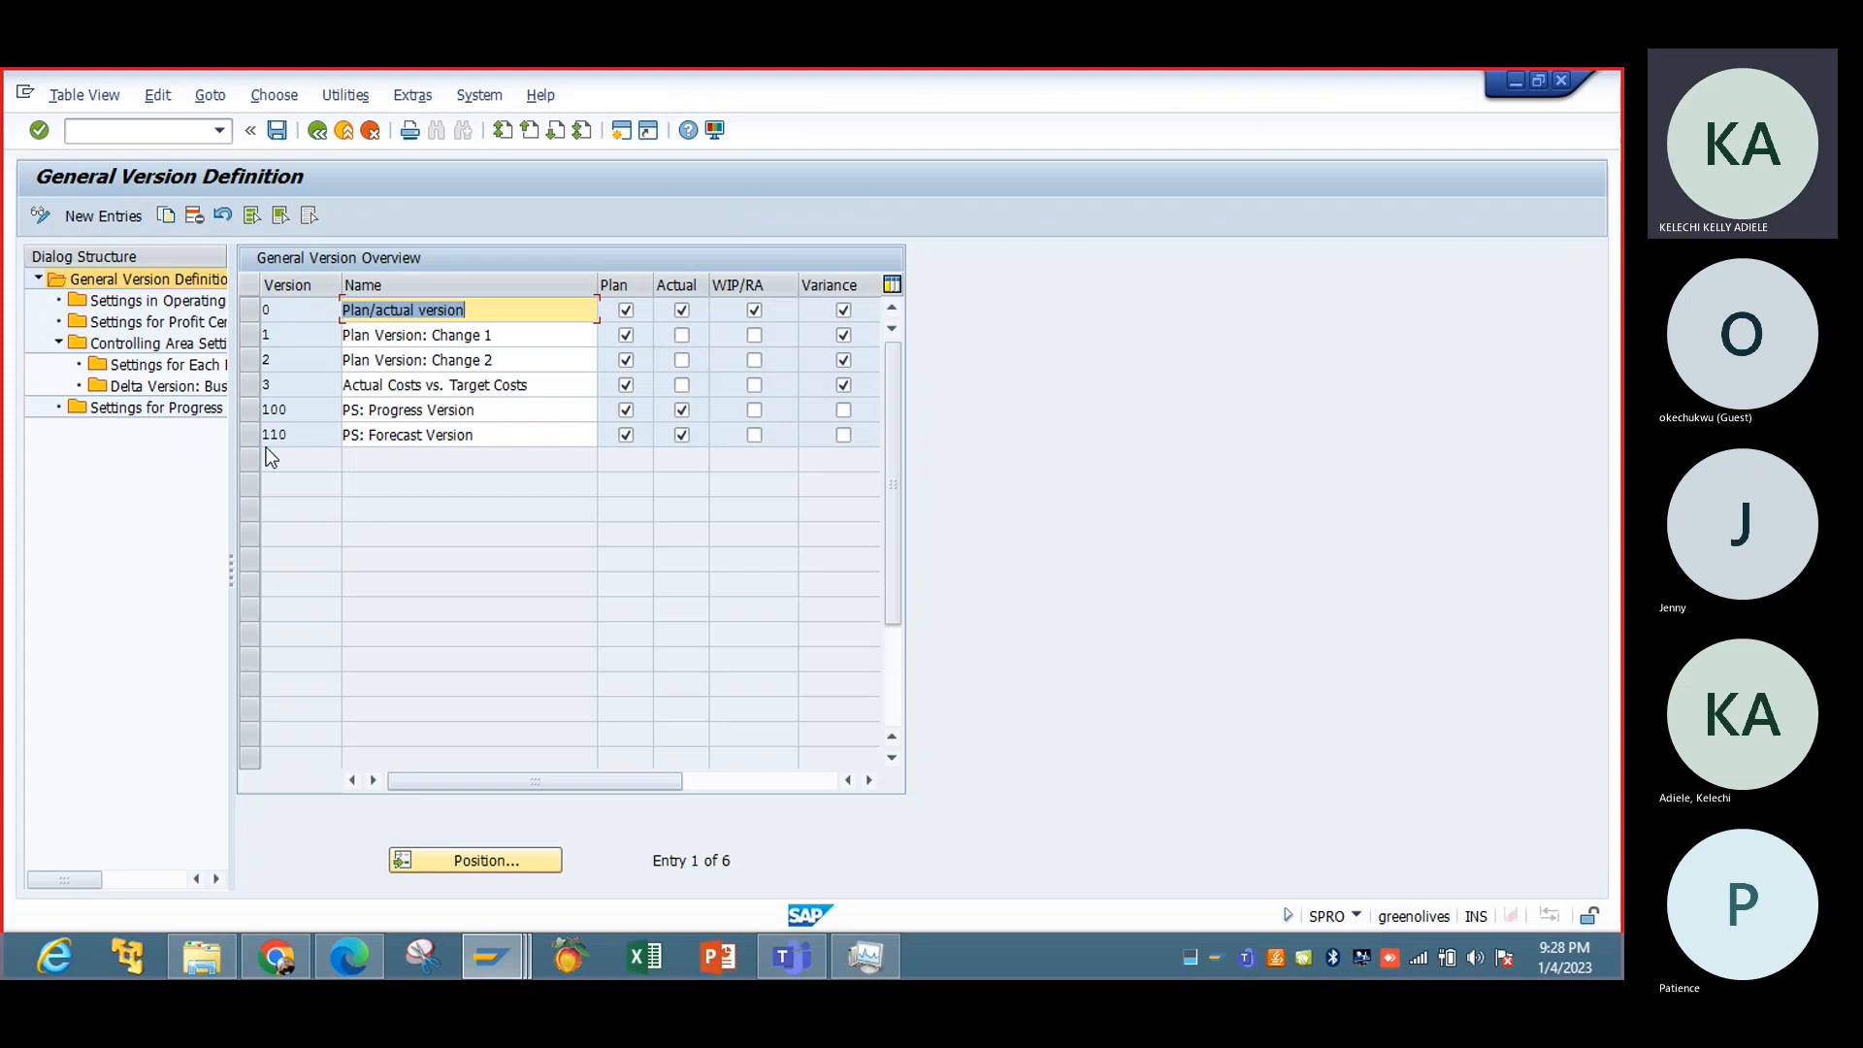
click(250, 311)
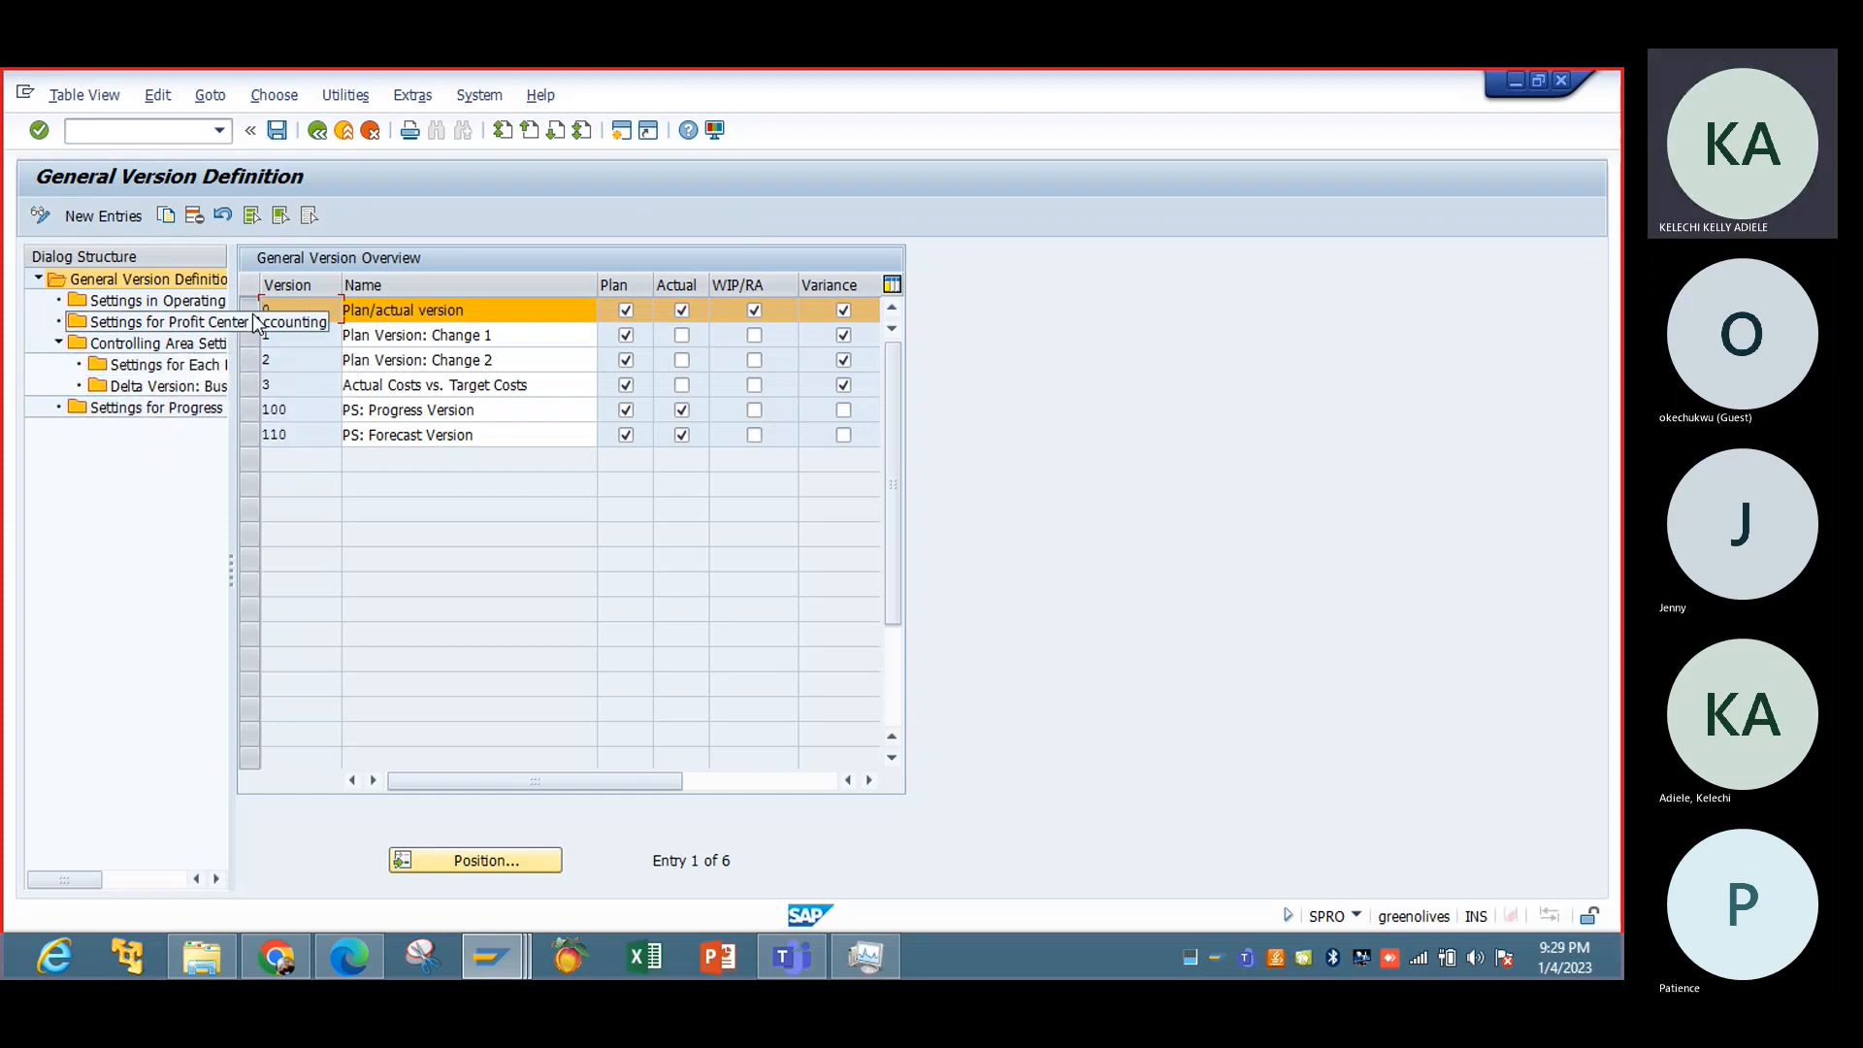
double_click(190, 324)
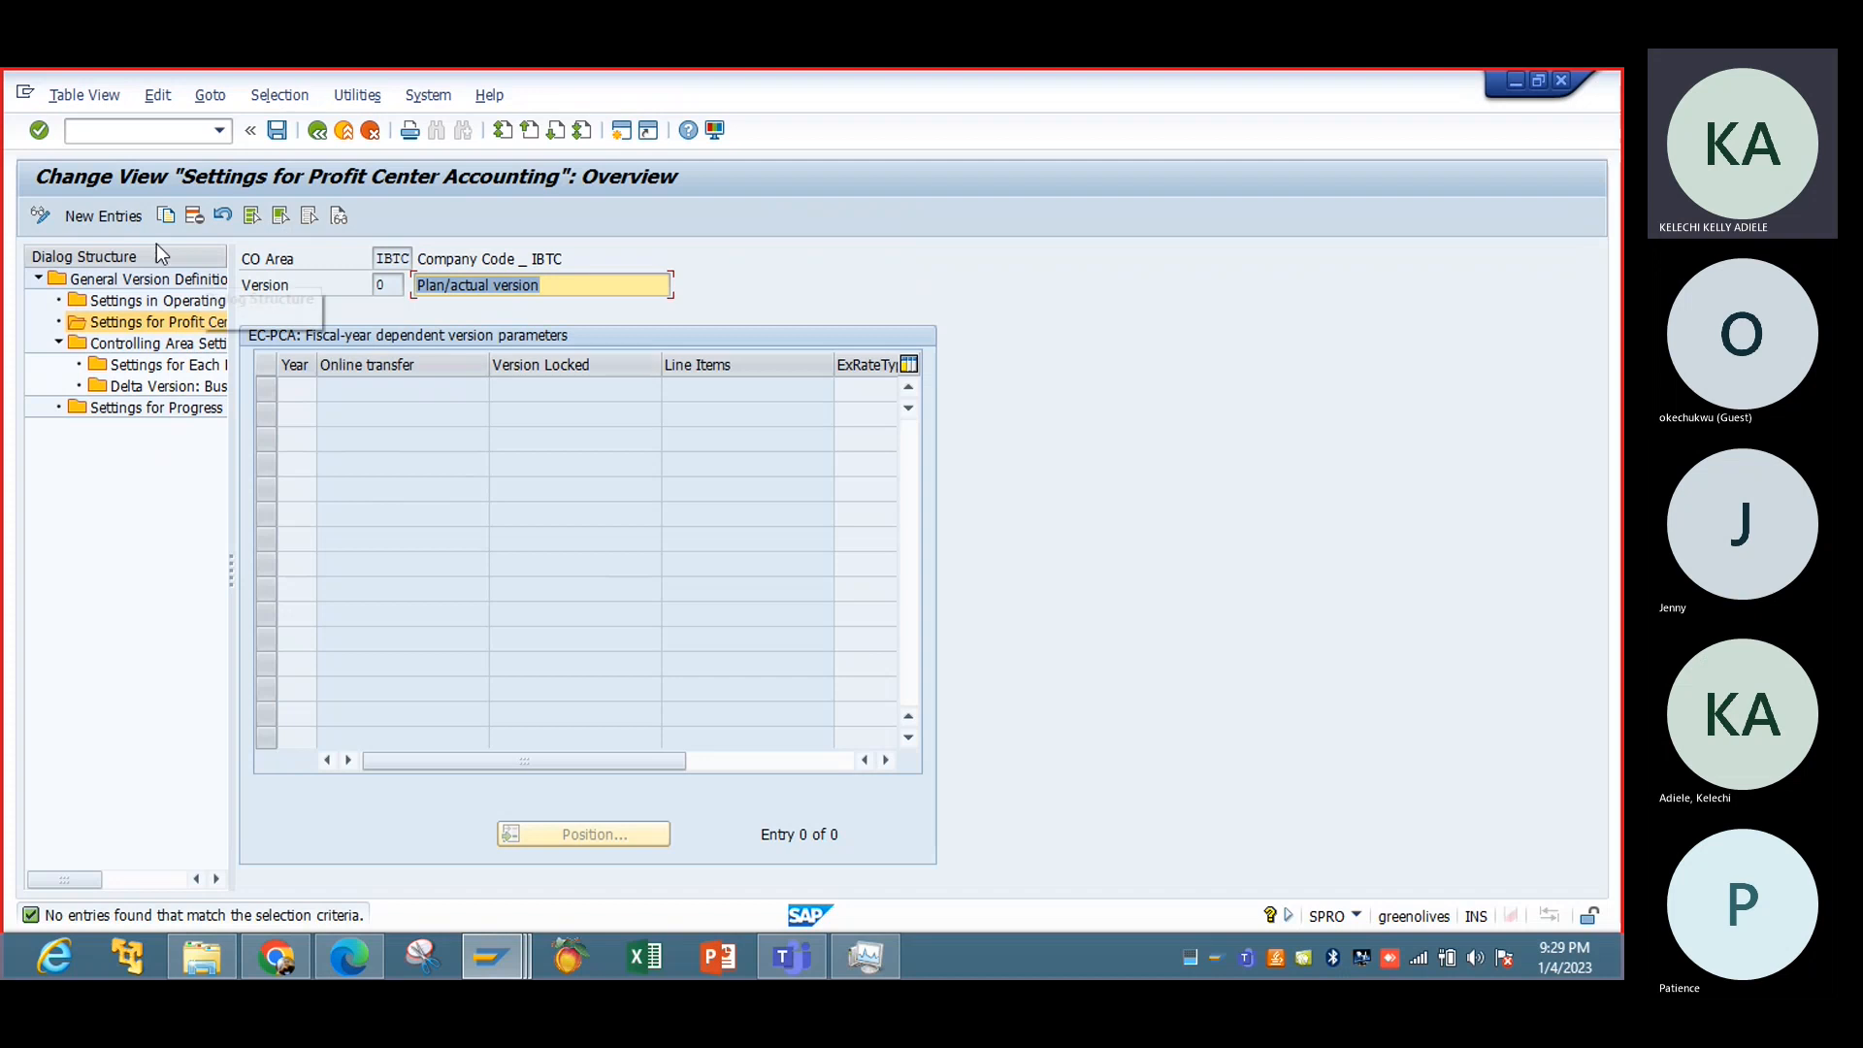
Step: Add a 2023 entry with exchange rate type M to version 0's profit center settings and save it in the CO configuration request
click(78, 212)
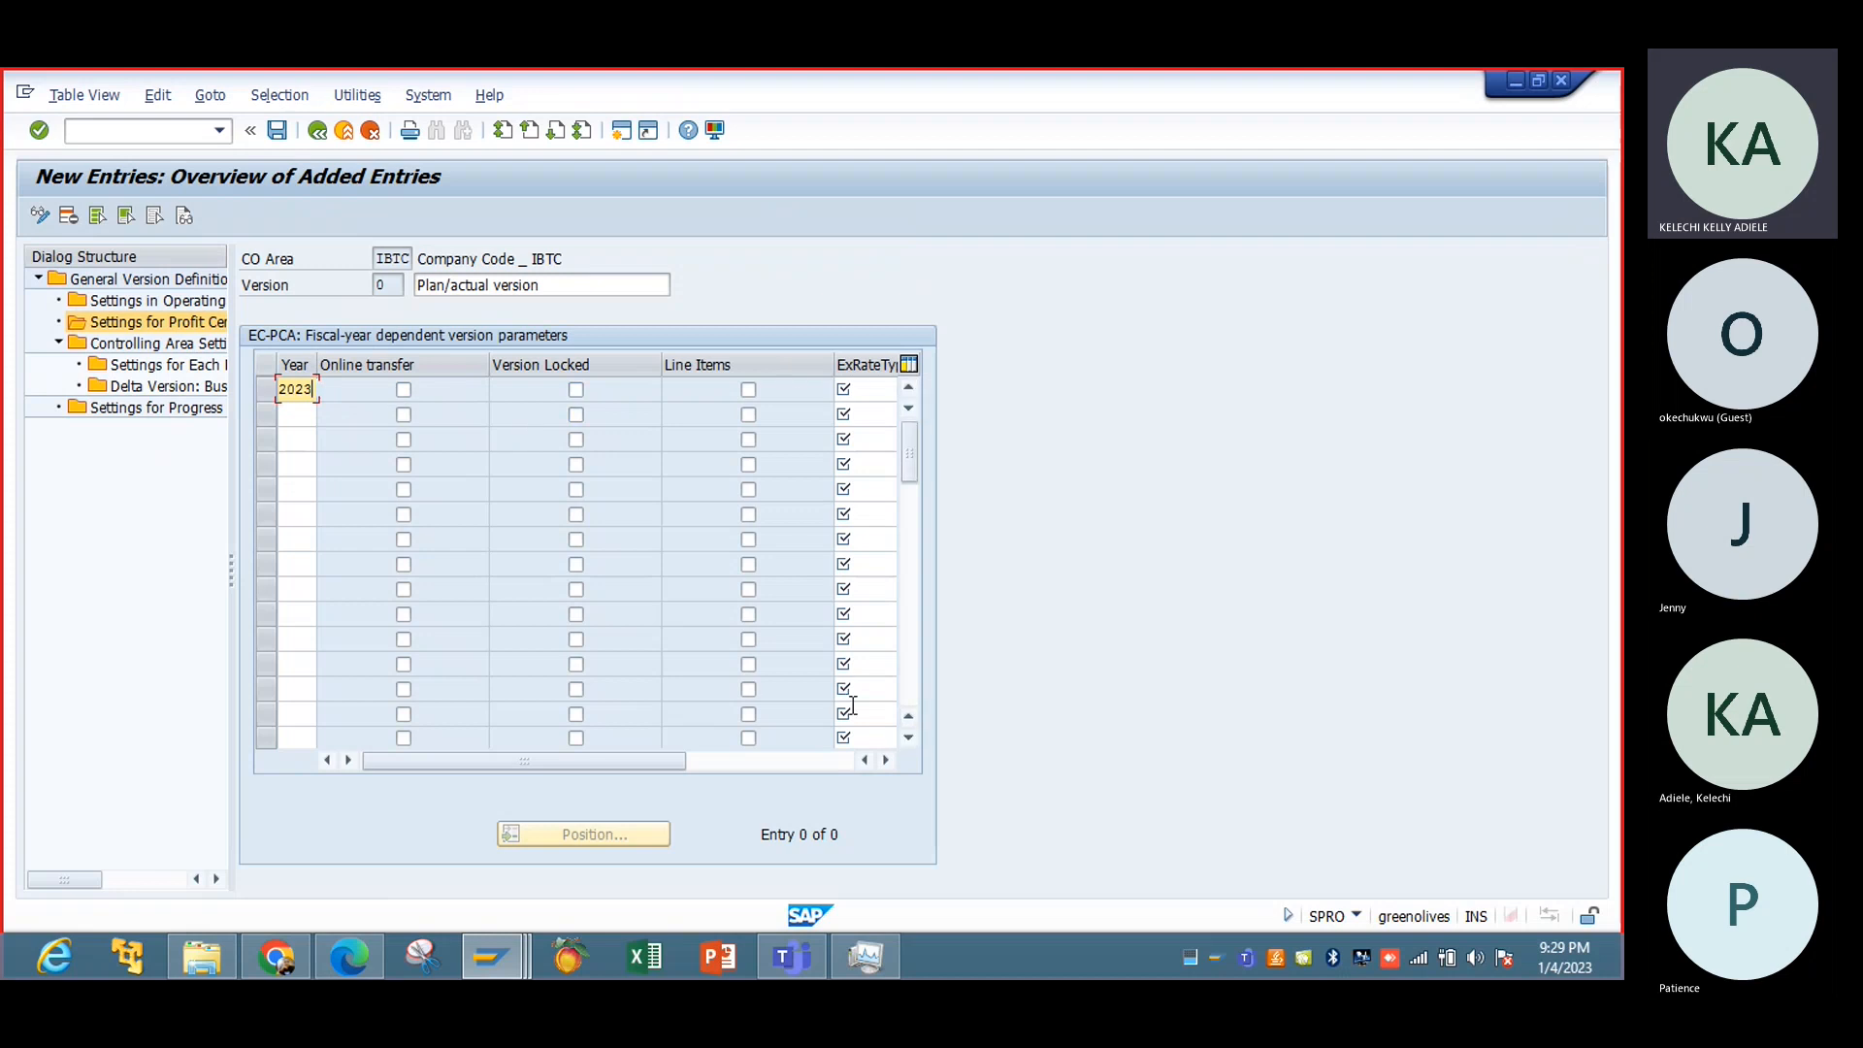
click(885, 759)
click(725, 391)
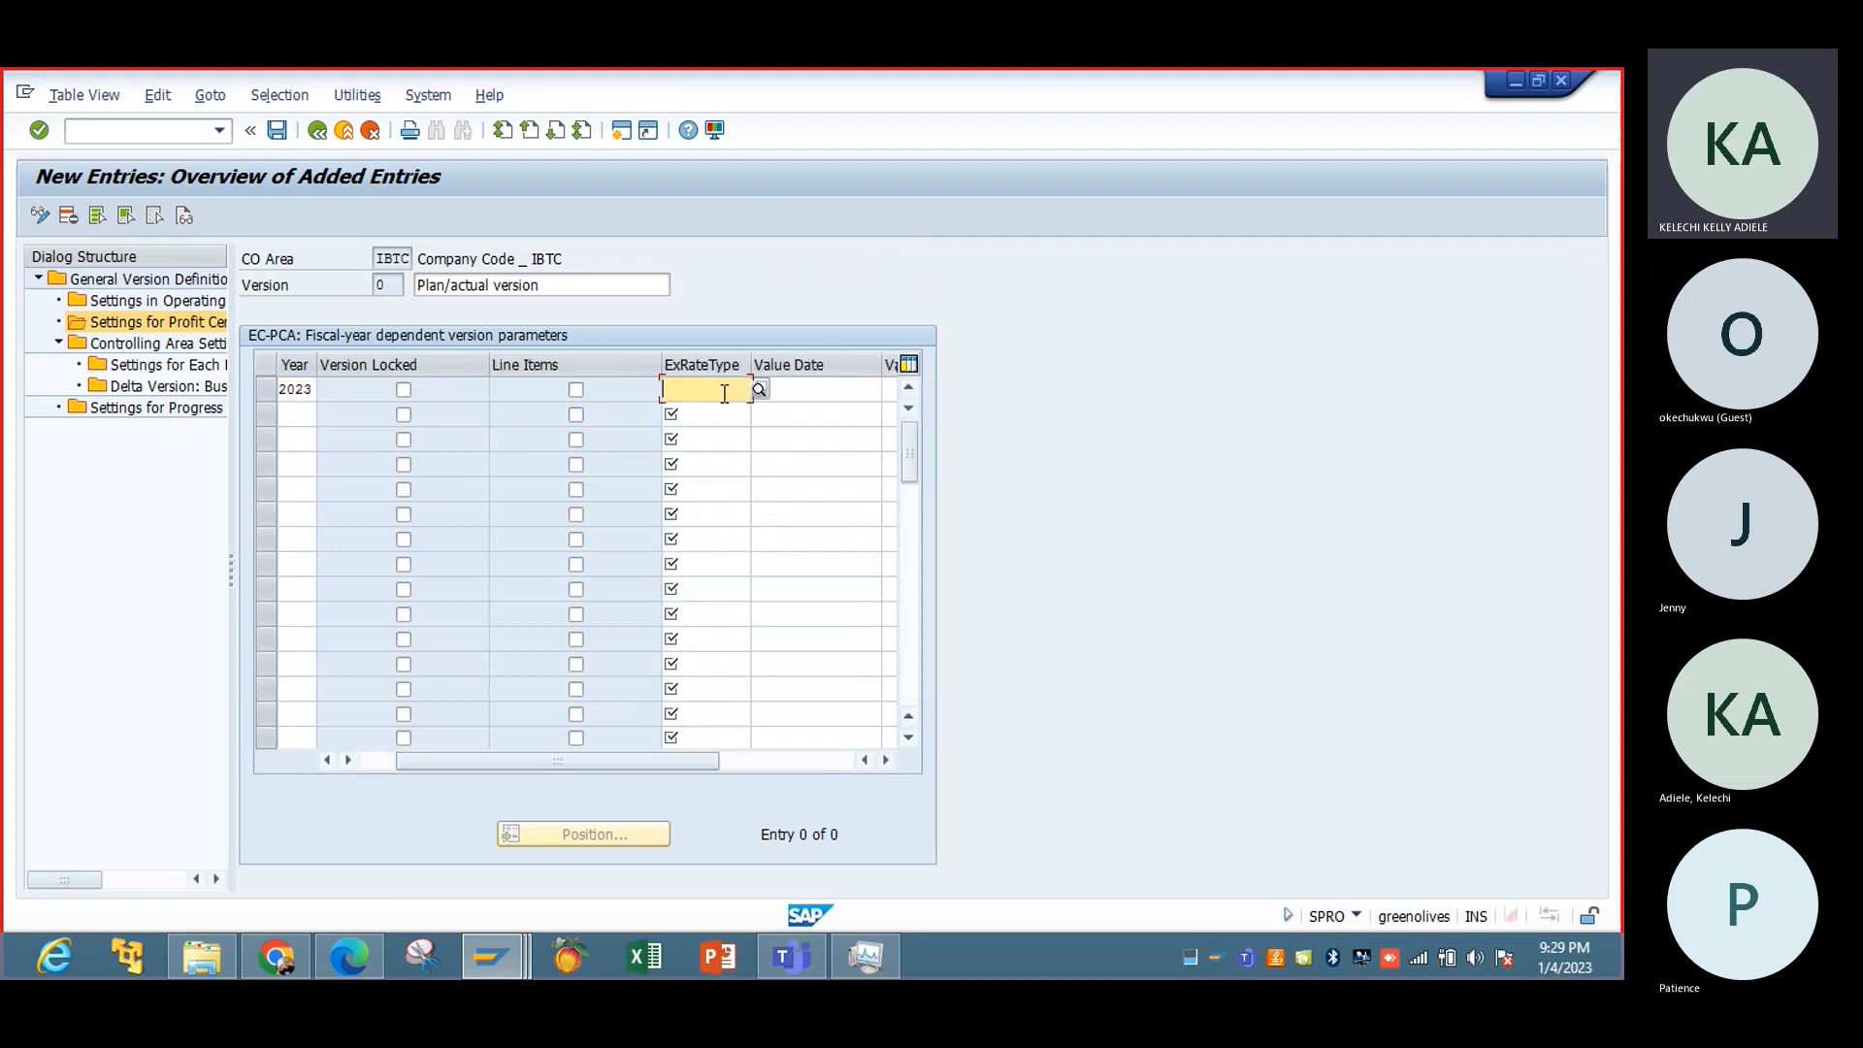
click(758, 390)
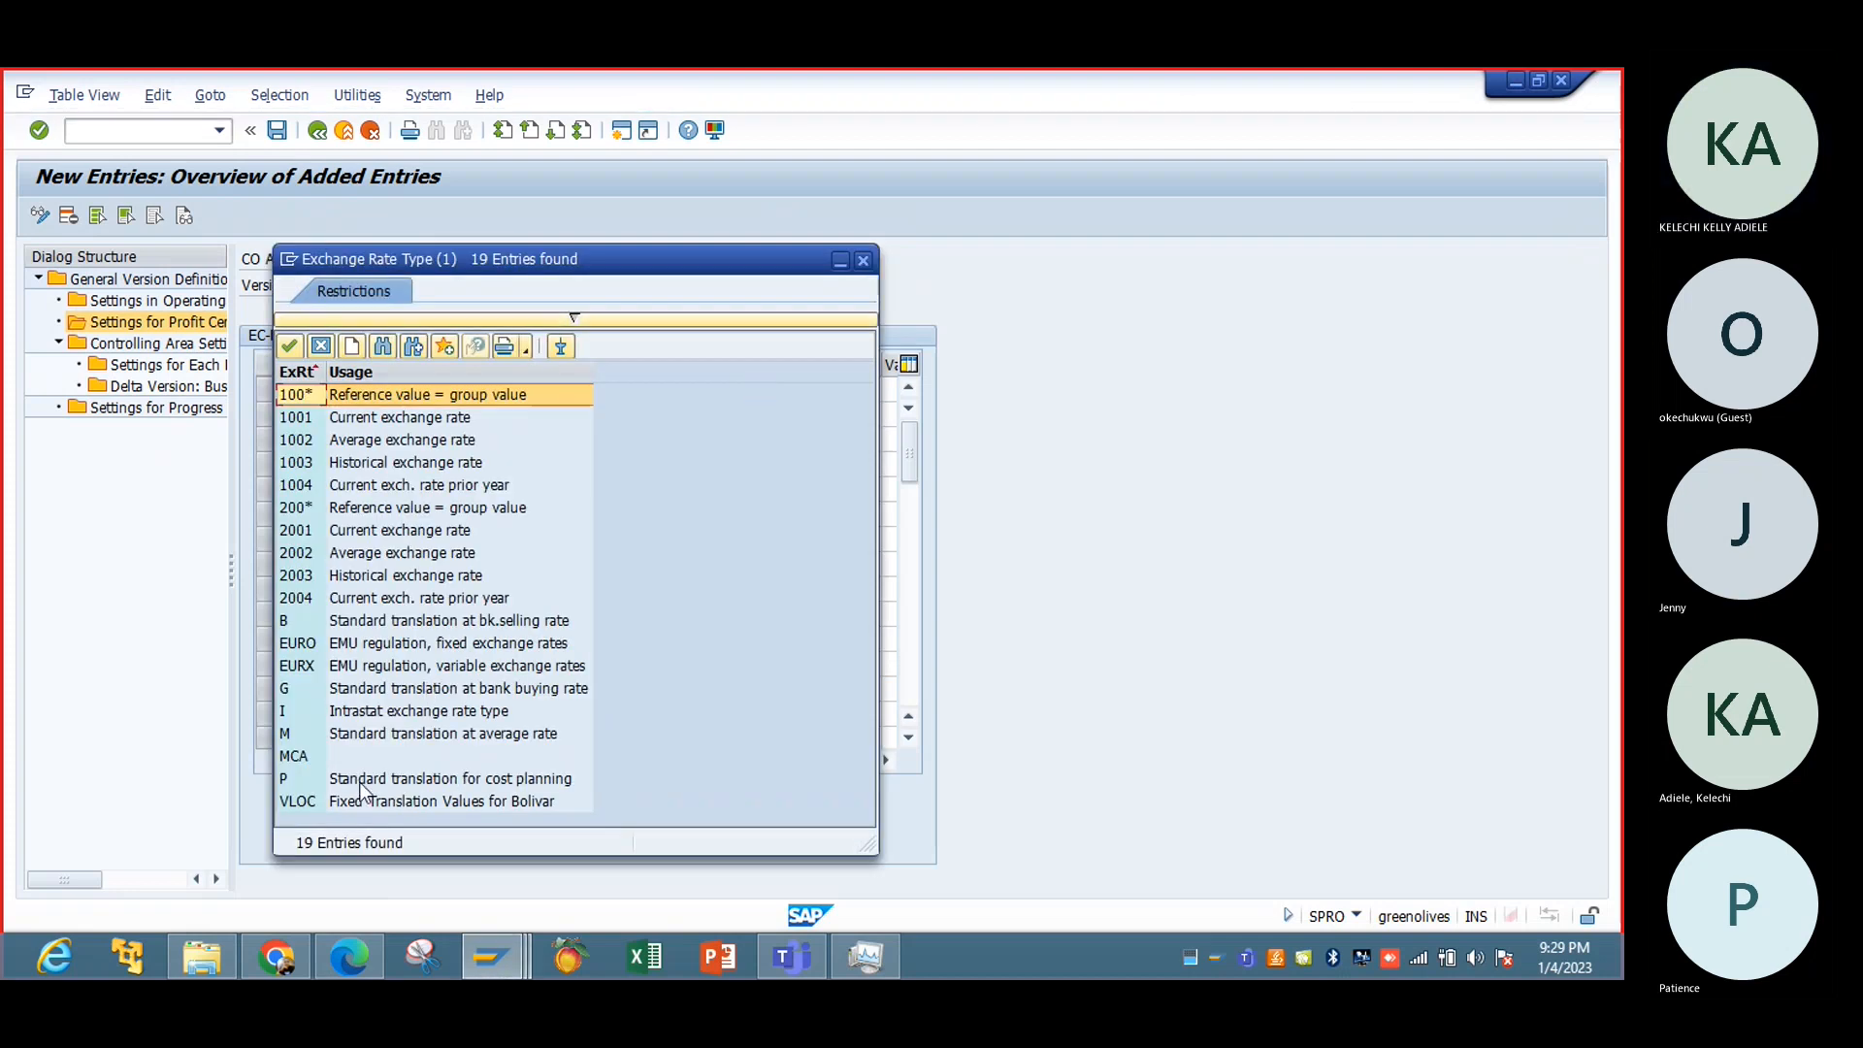
double_click(386, 735)
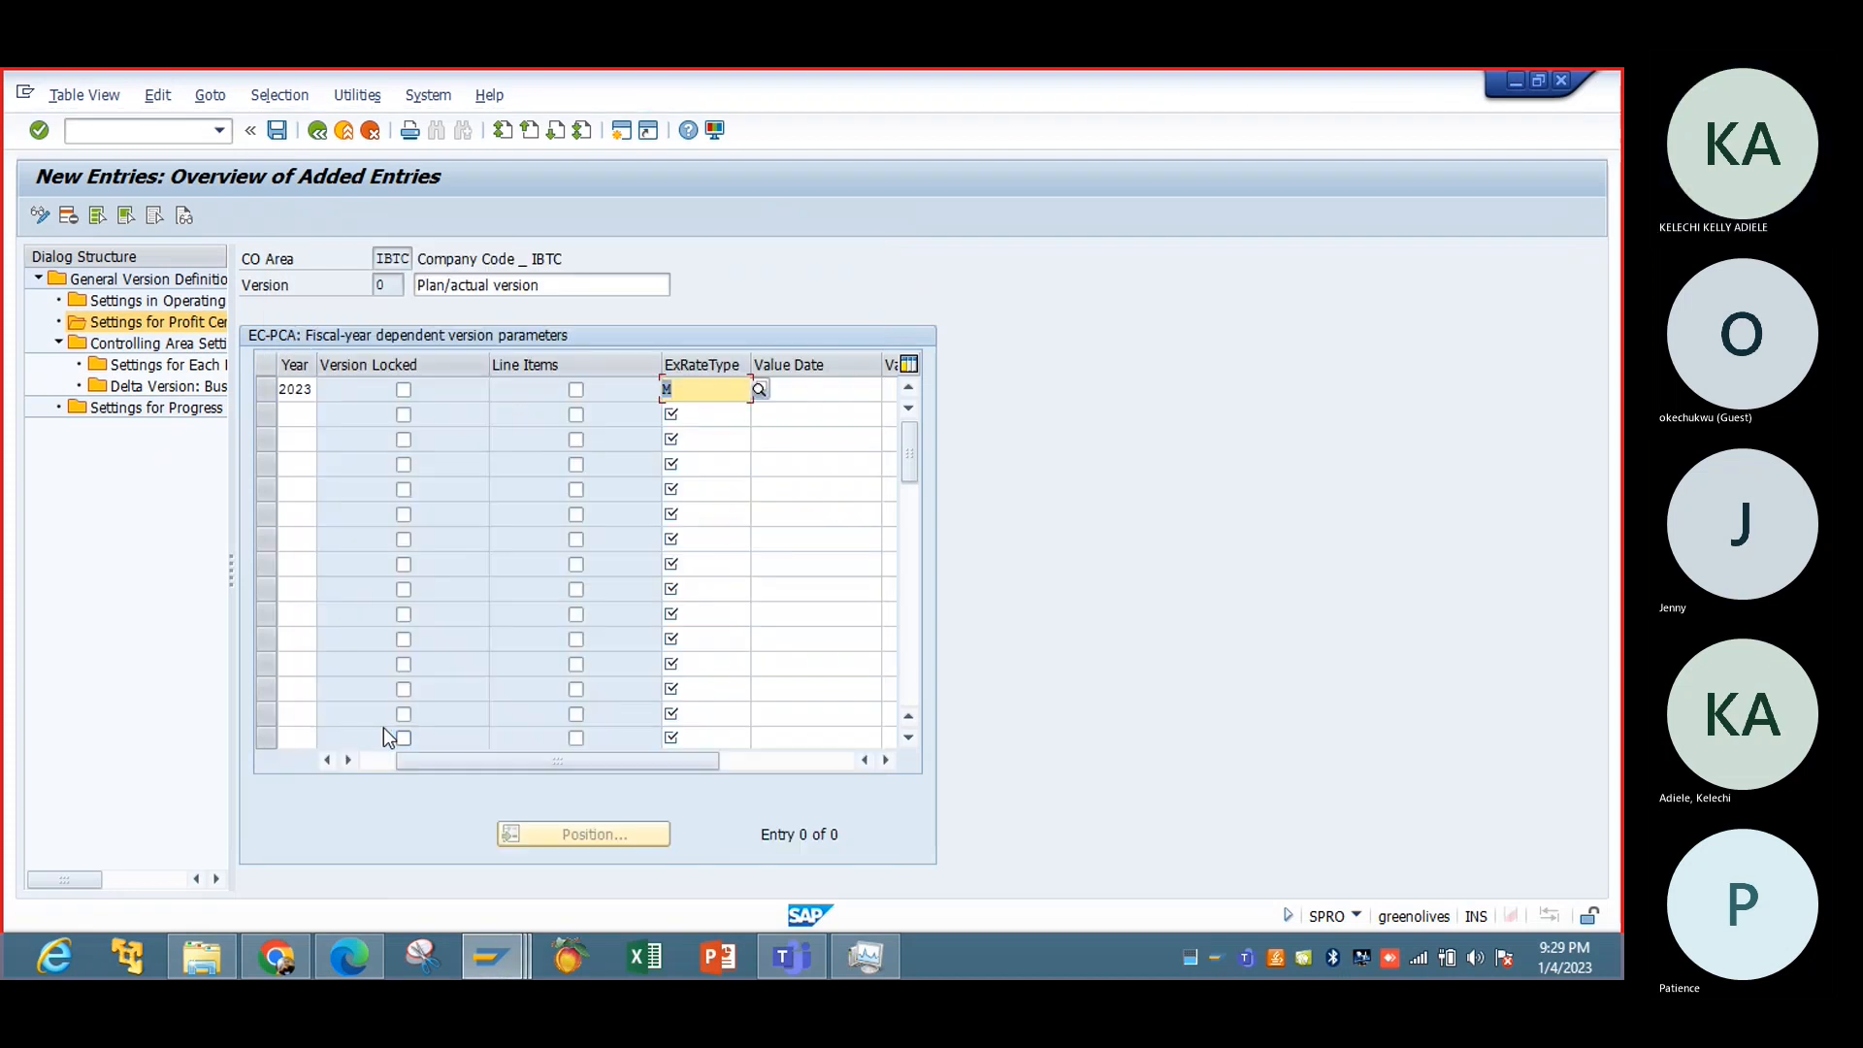
key(Tab)
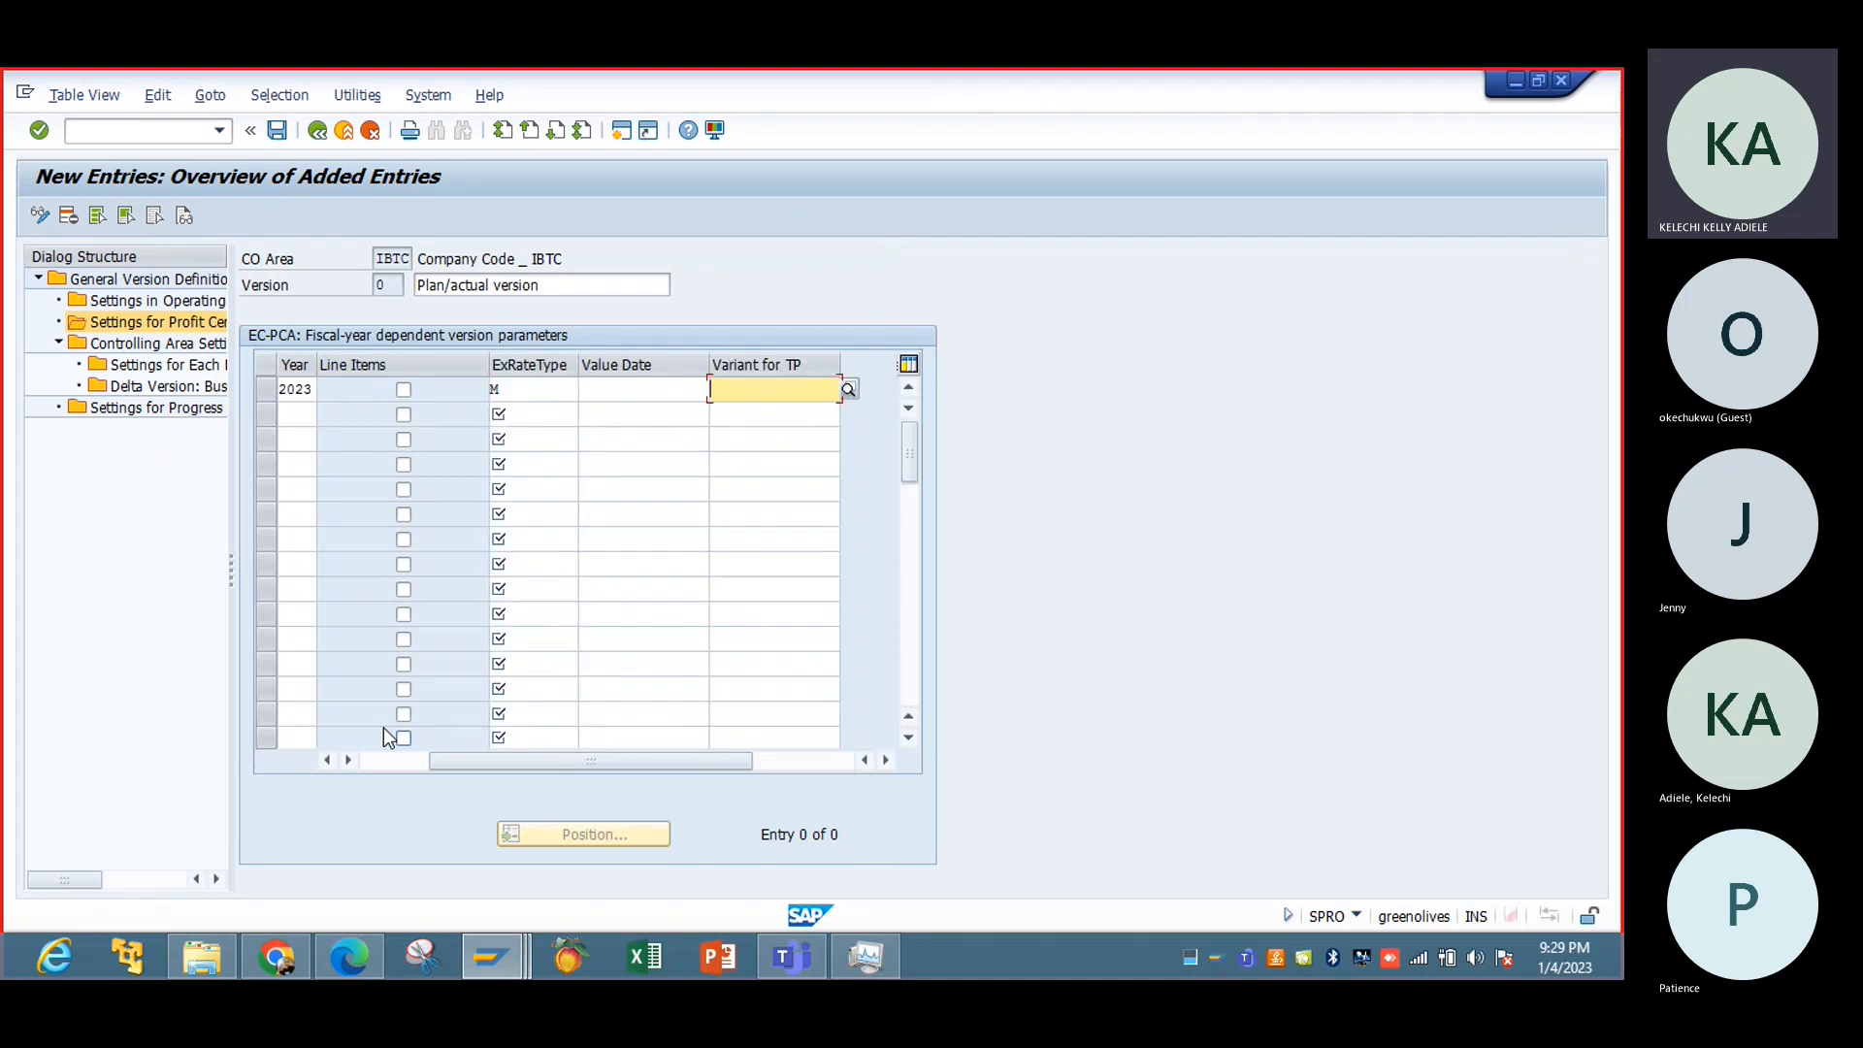
click(277, 131)
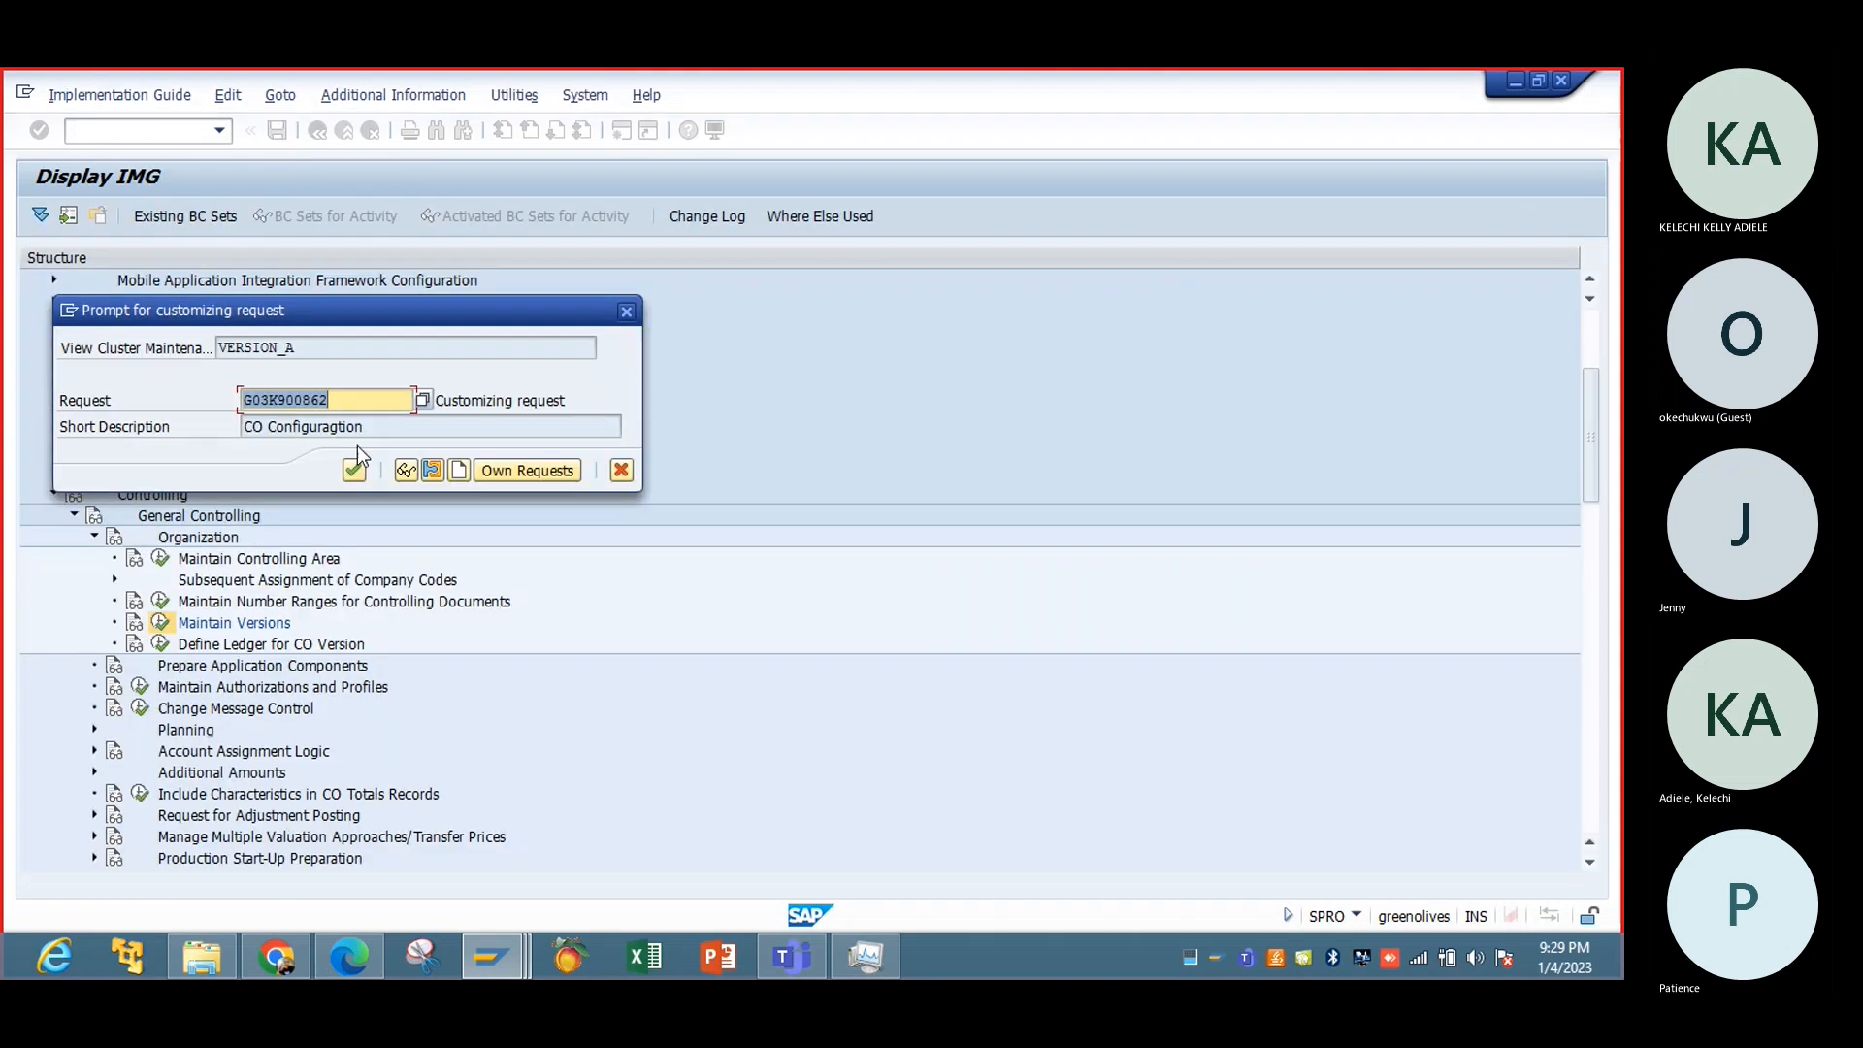
click(354, 470)
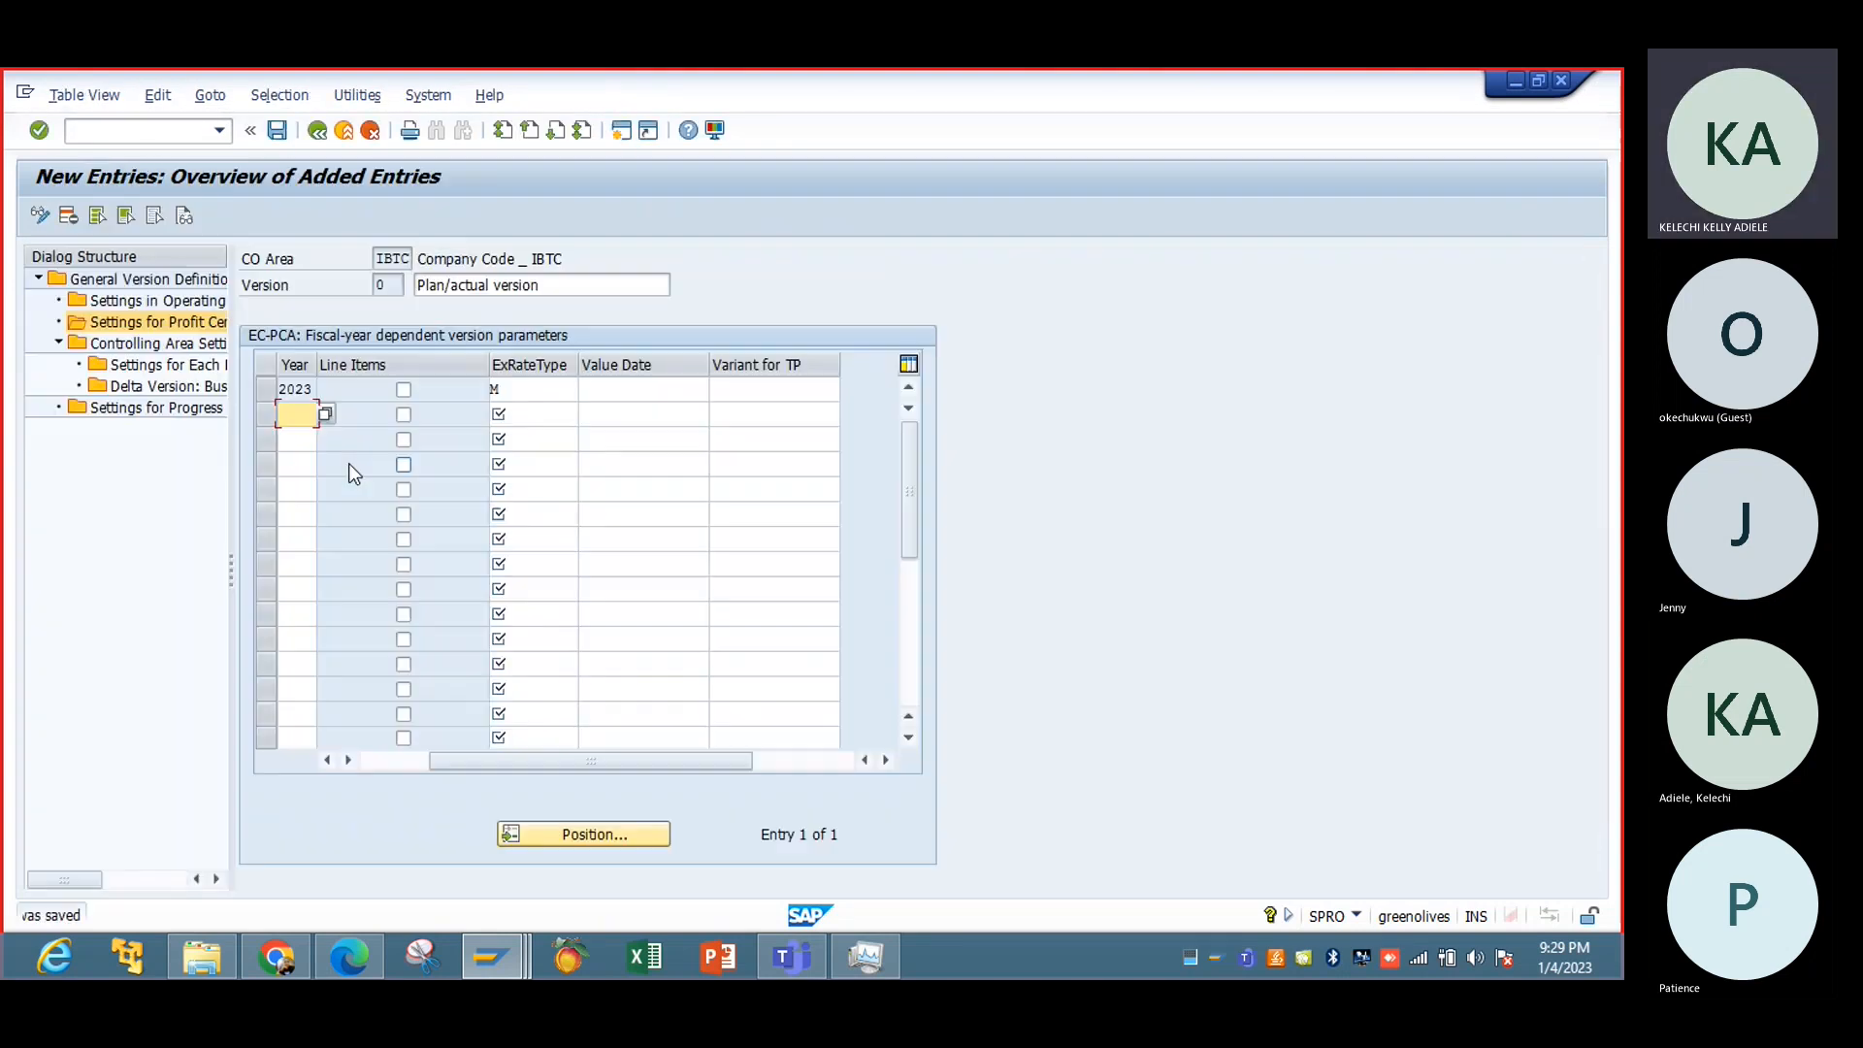
click(276, 130)
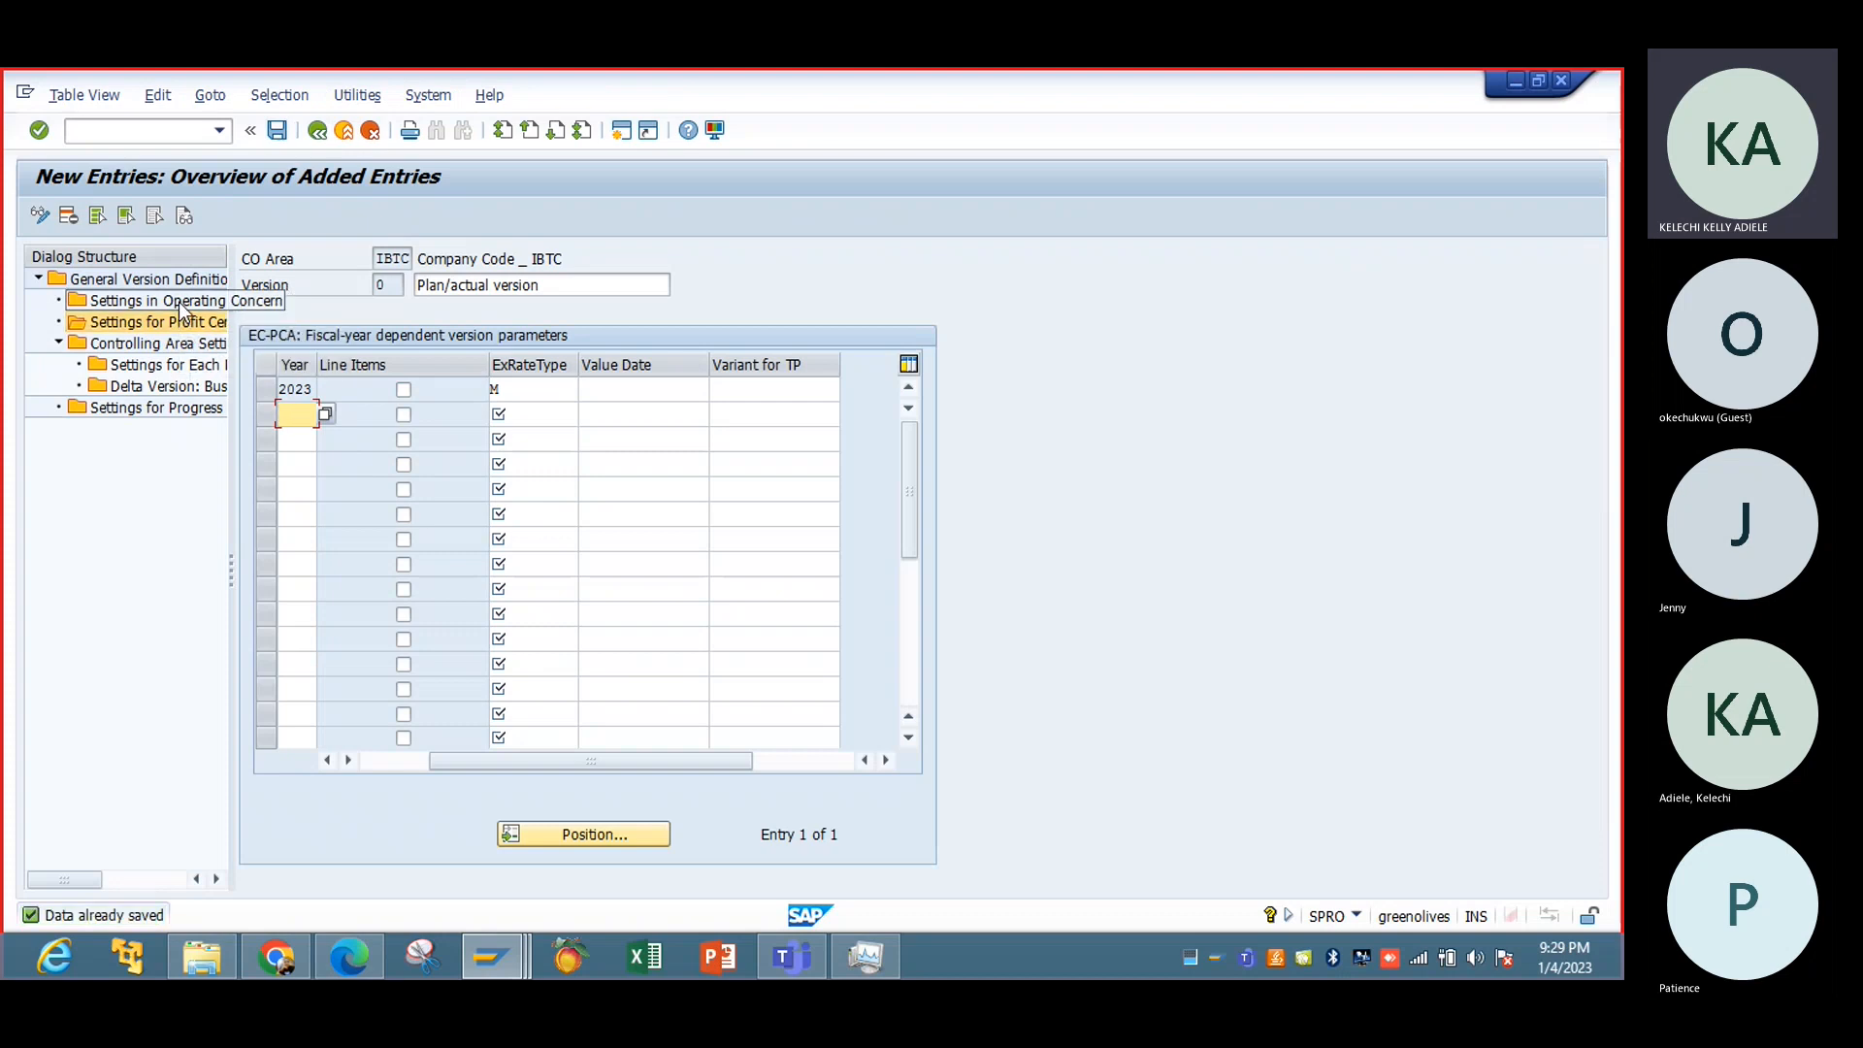
Step: Leave the version settings, briefly recheck the Maintain Versions overview and return to the implementation guide
click(318, 132)
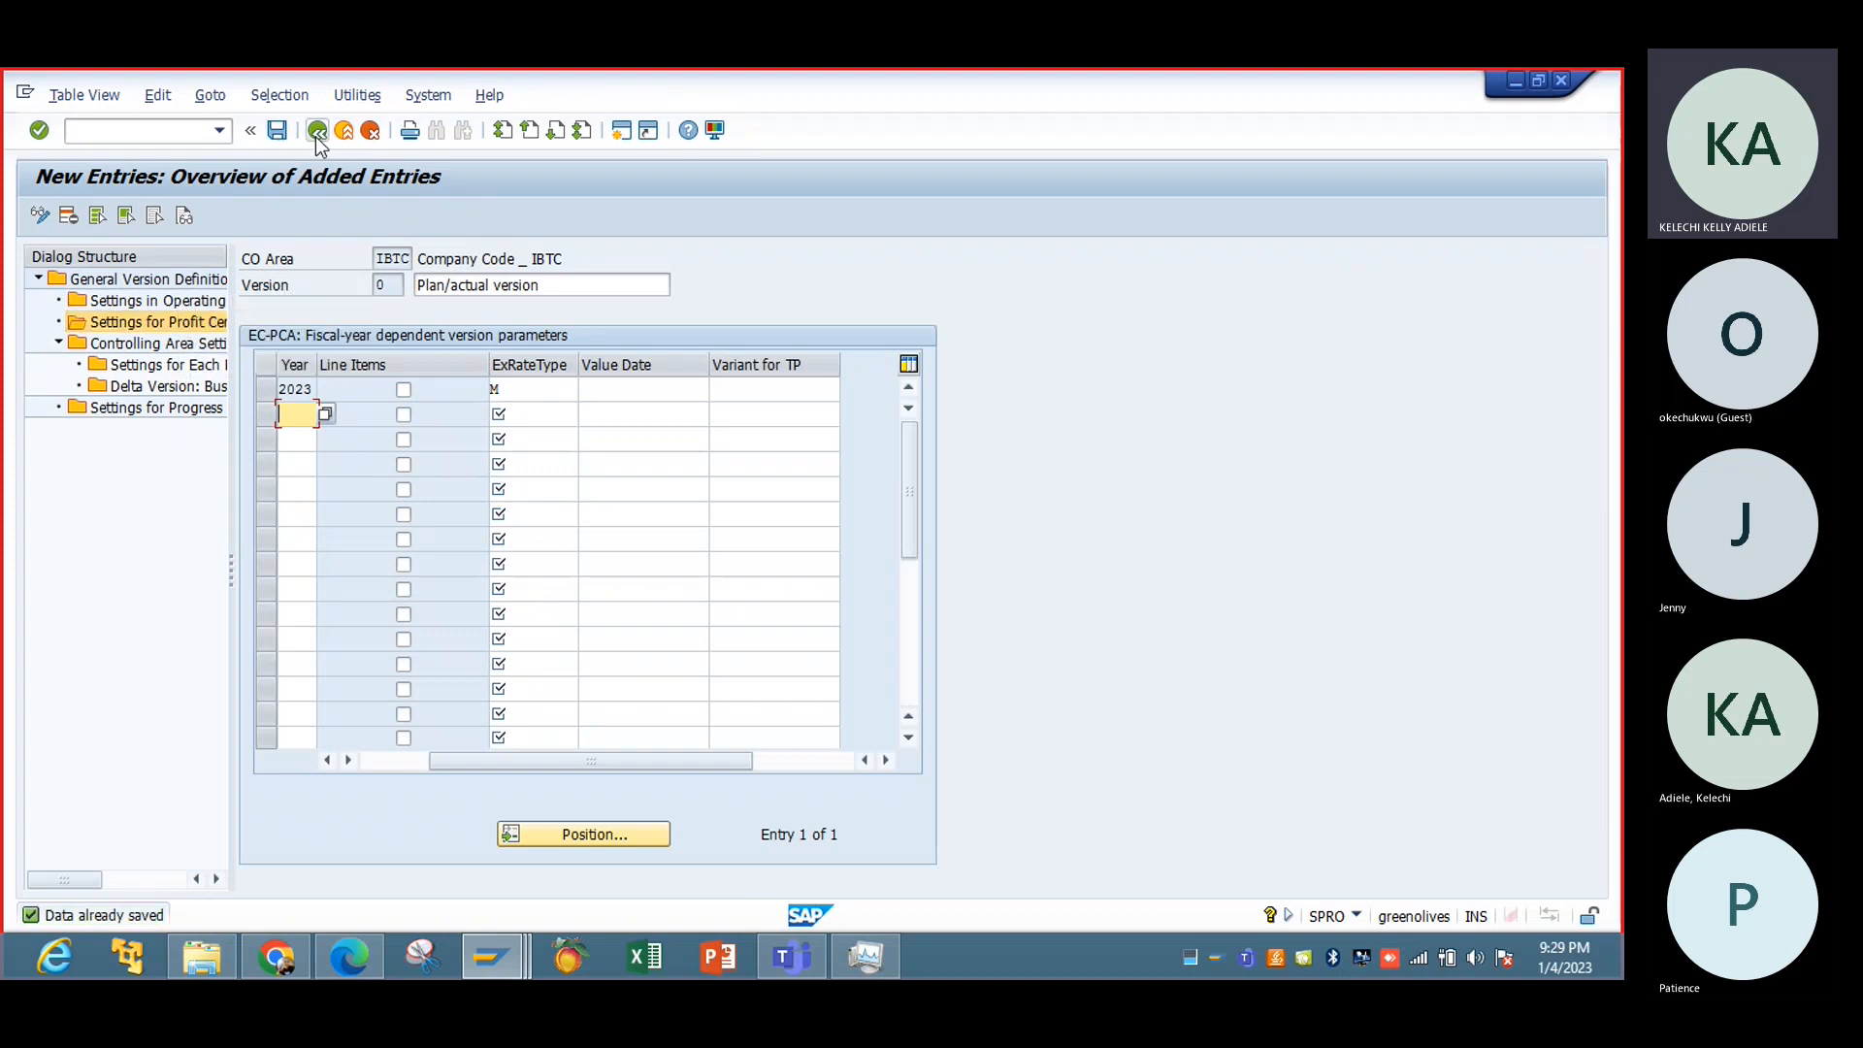
click(317, 132)
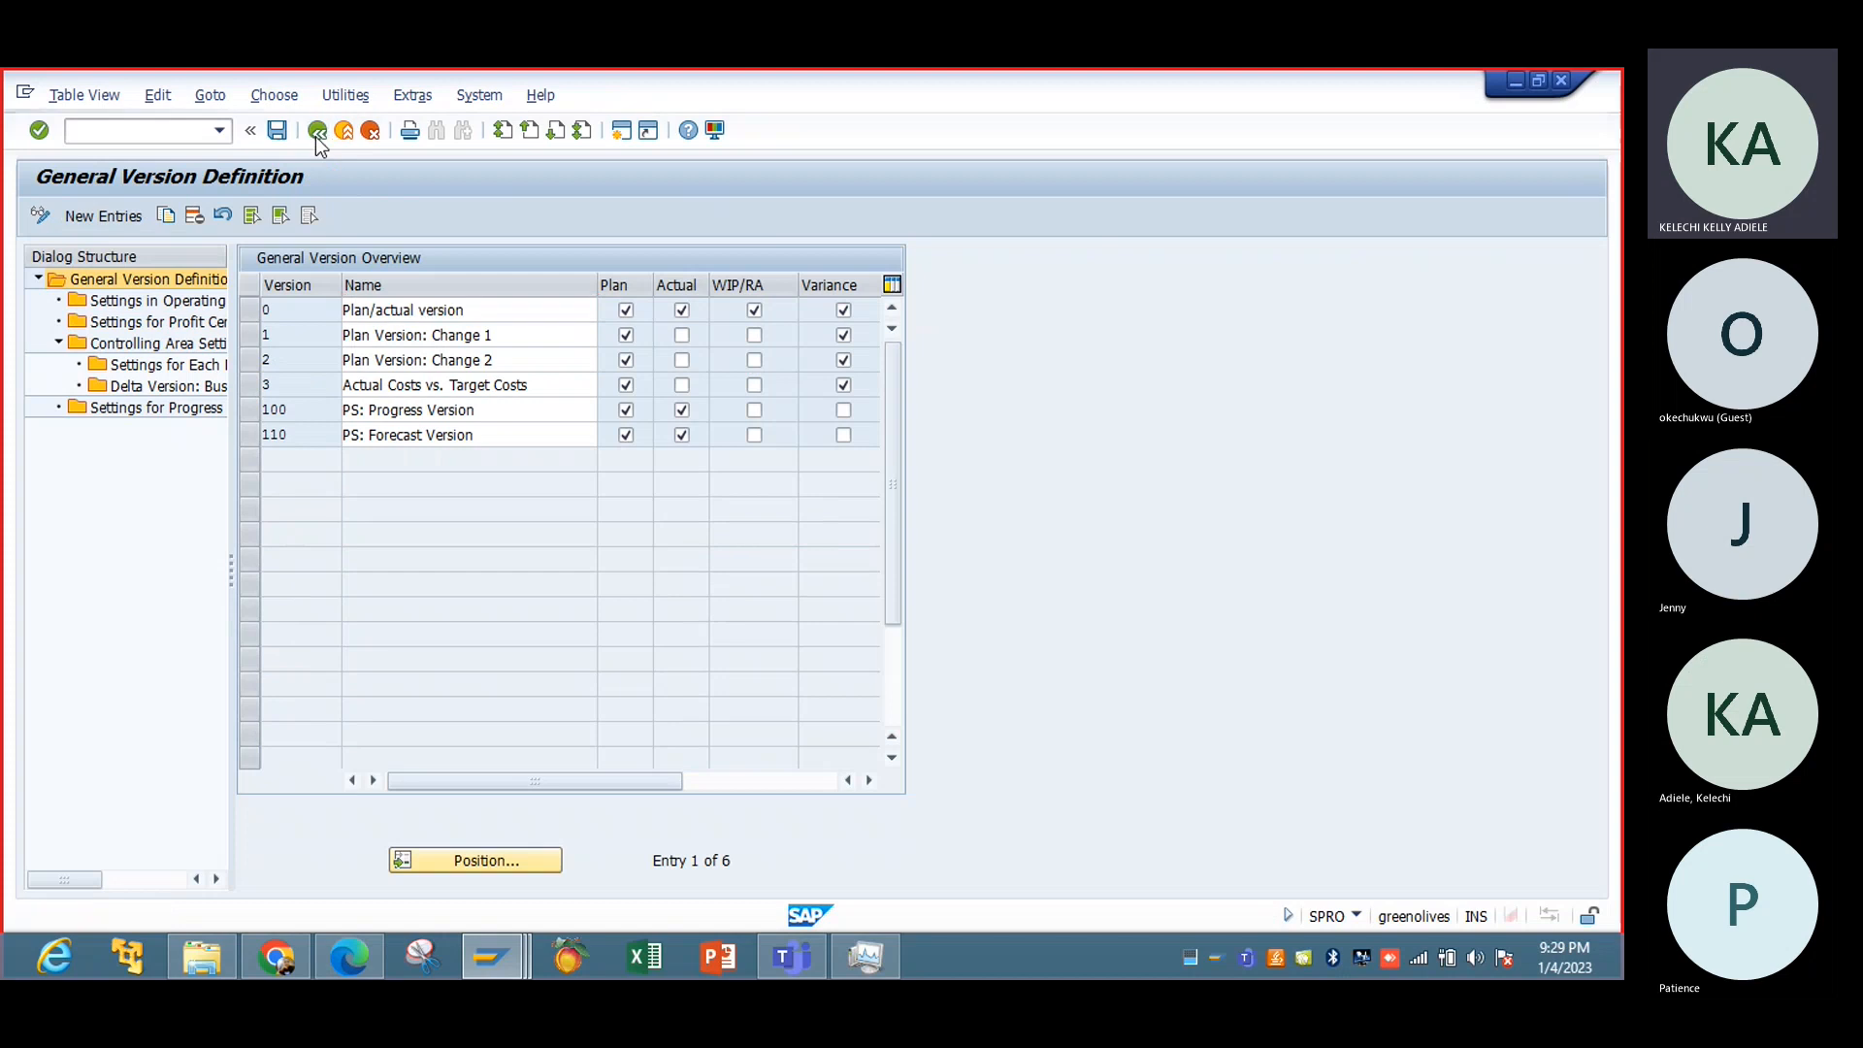
click(317, 132)
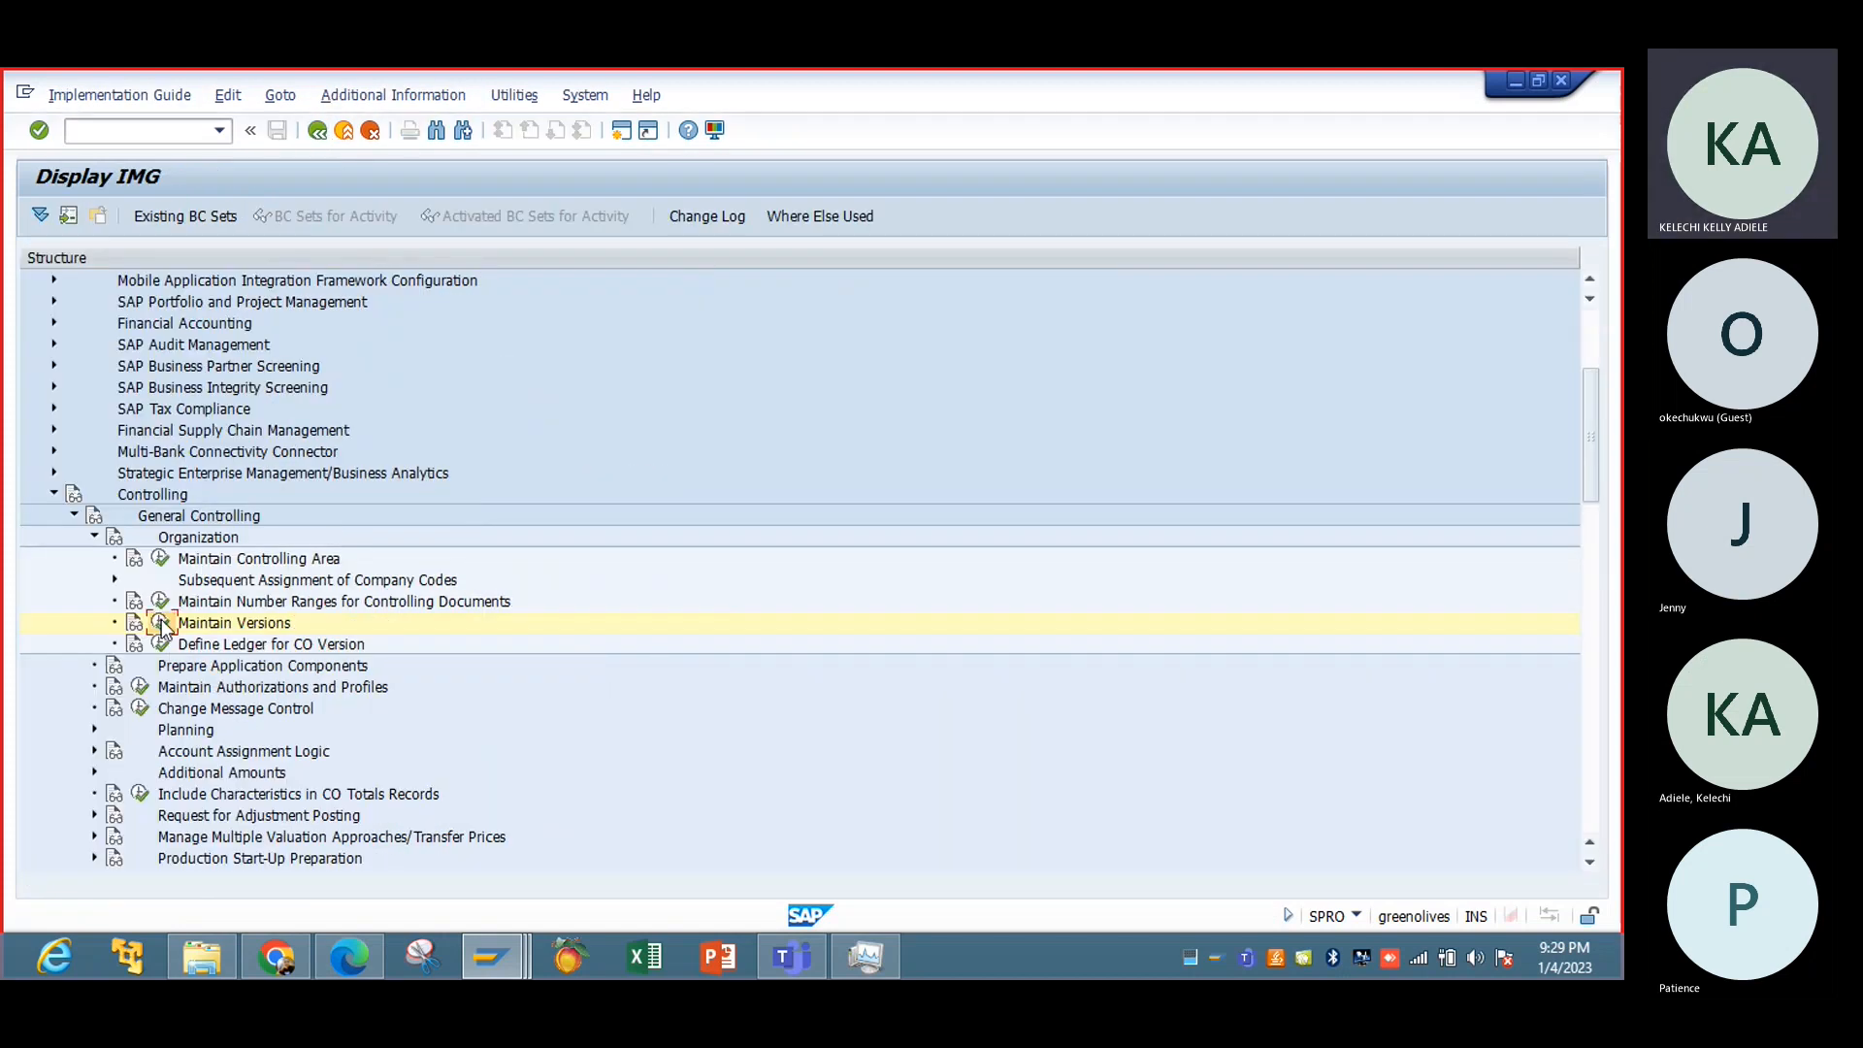
click(161, 624)
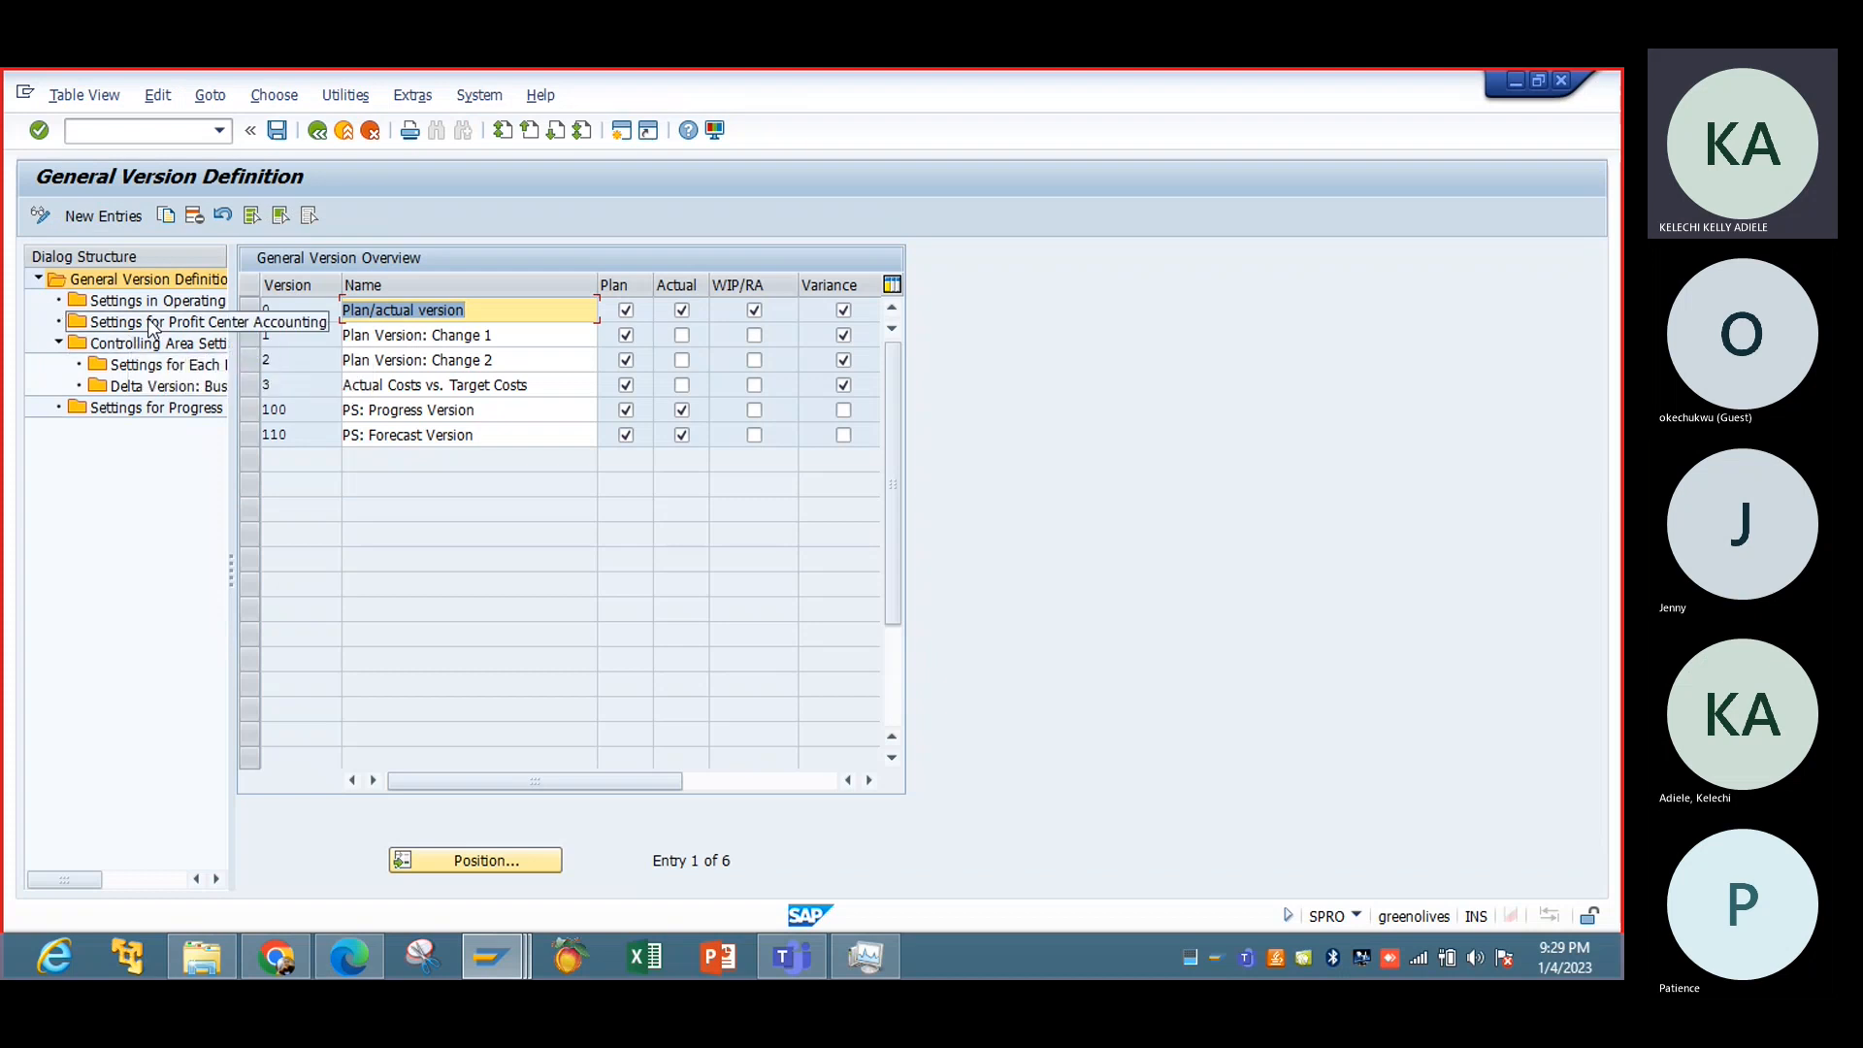
click(325, 134)
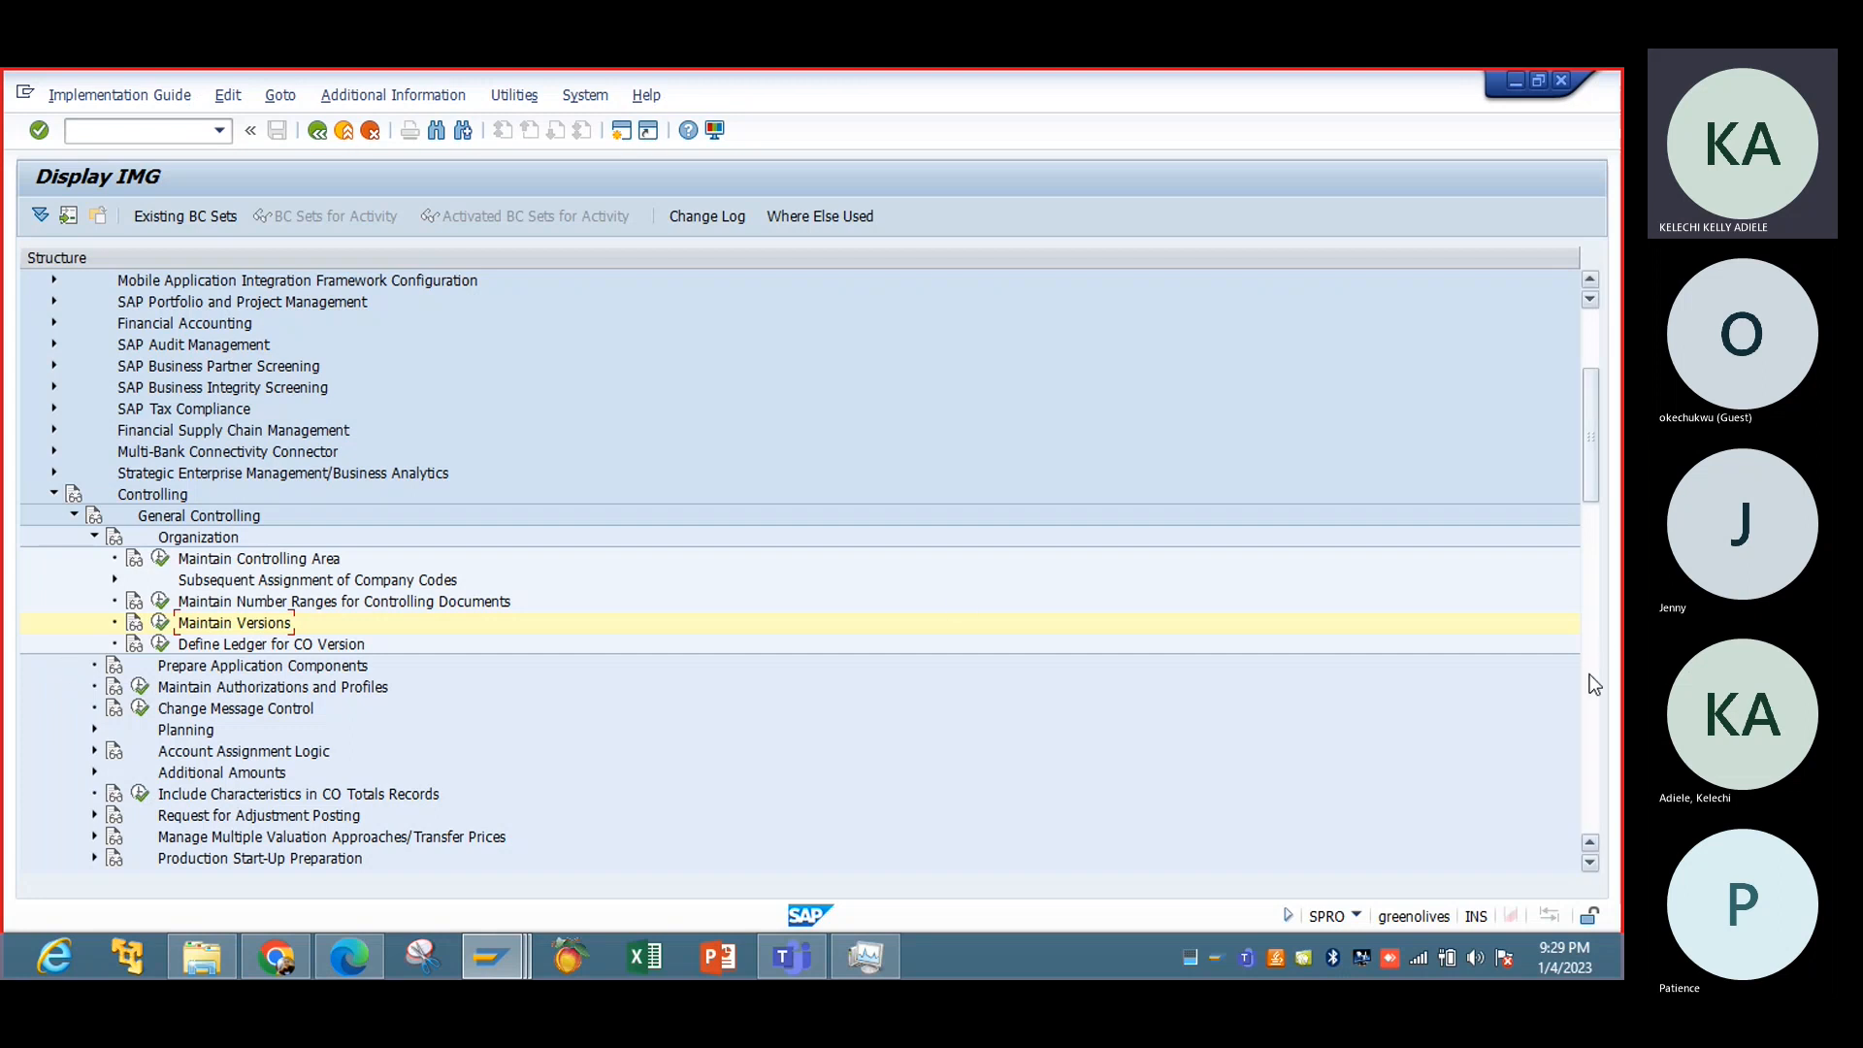
Step: Open the profit center controlling area settings for IBTC and enter standard hierarchy IBTCPRCTR, PCtr local currency type 90 and local currency USD
click(1596, 641)
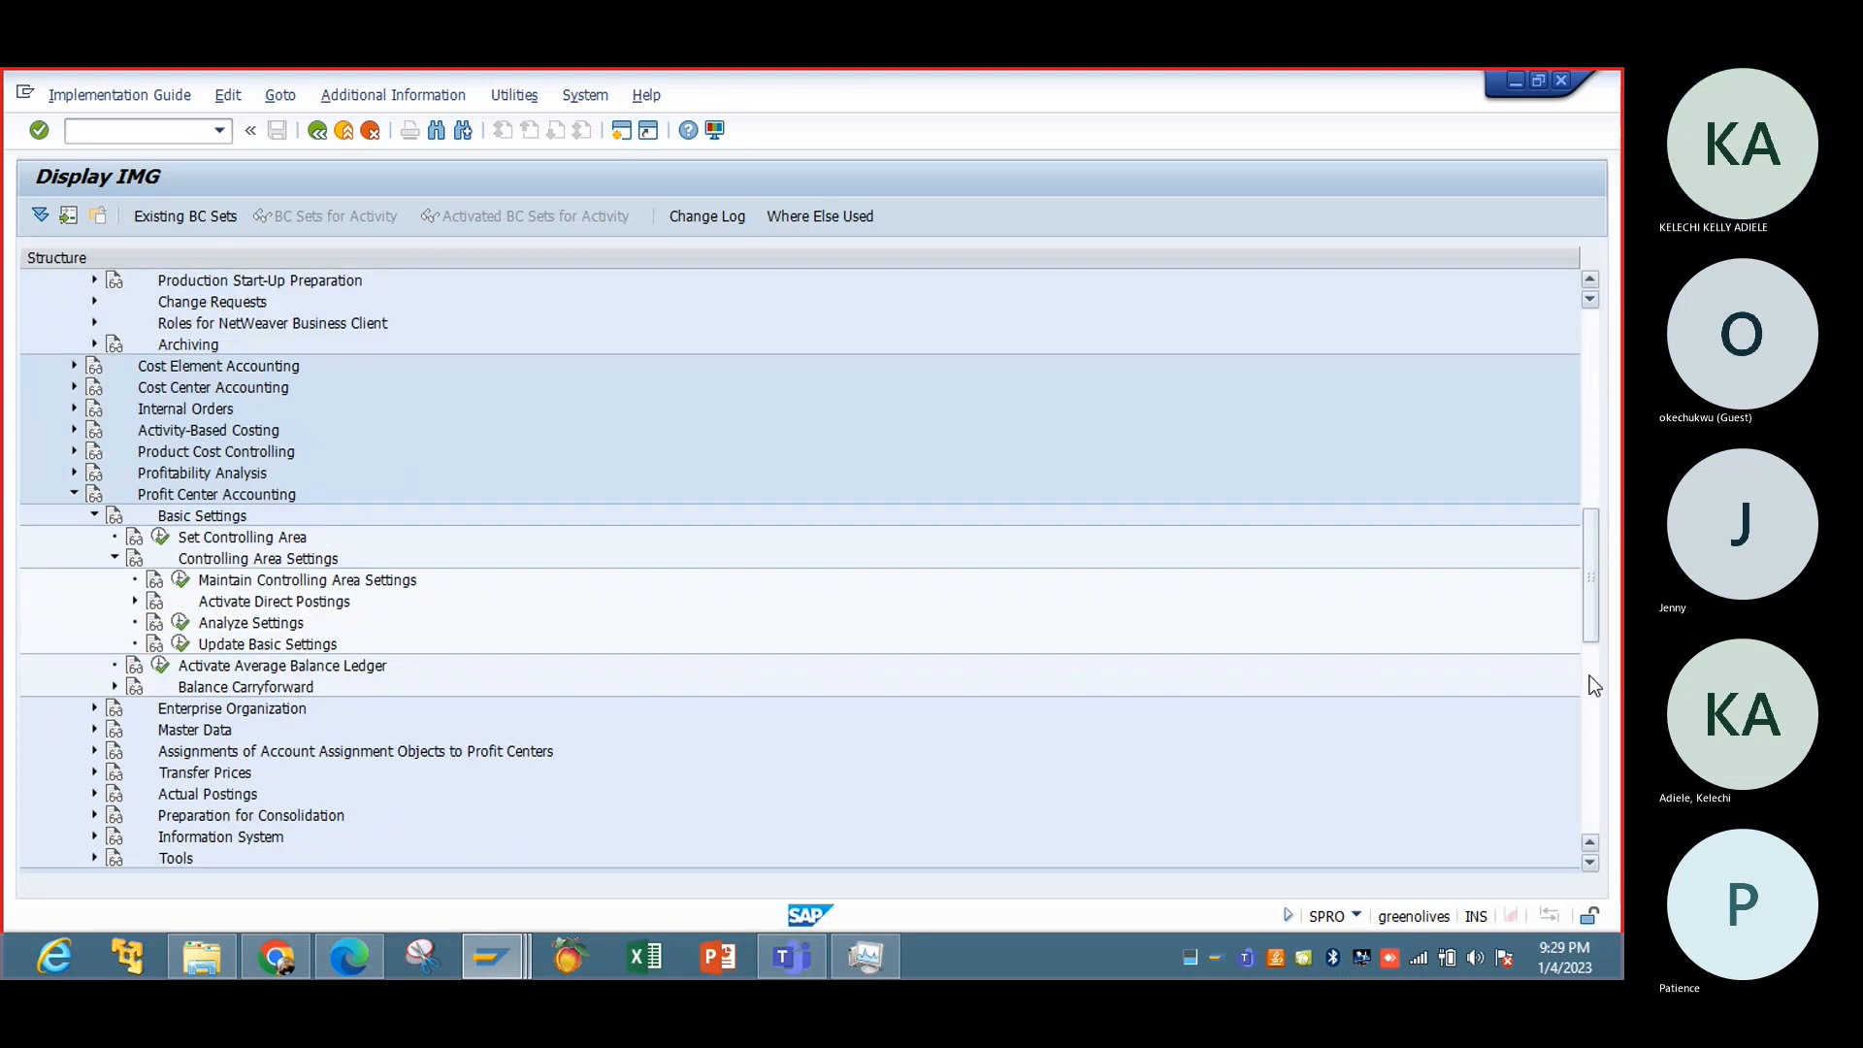
click(184, 581)
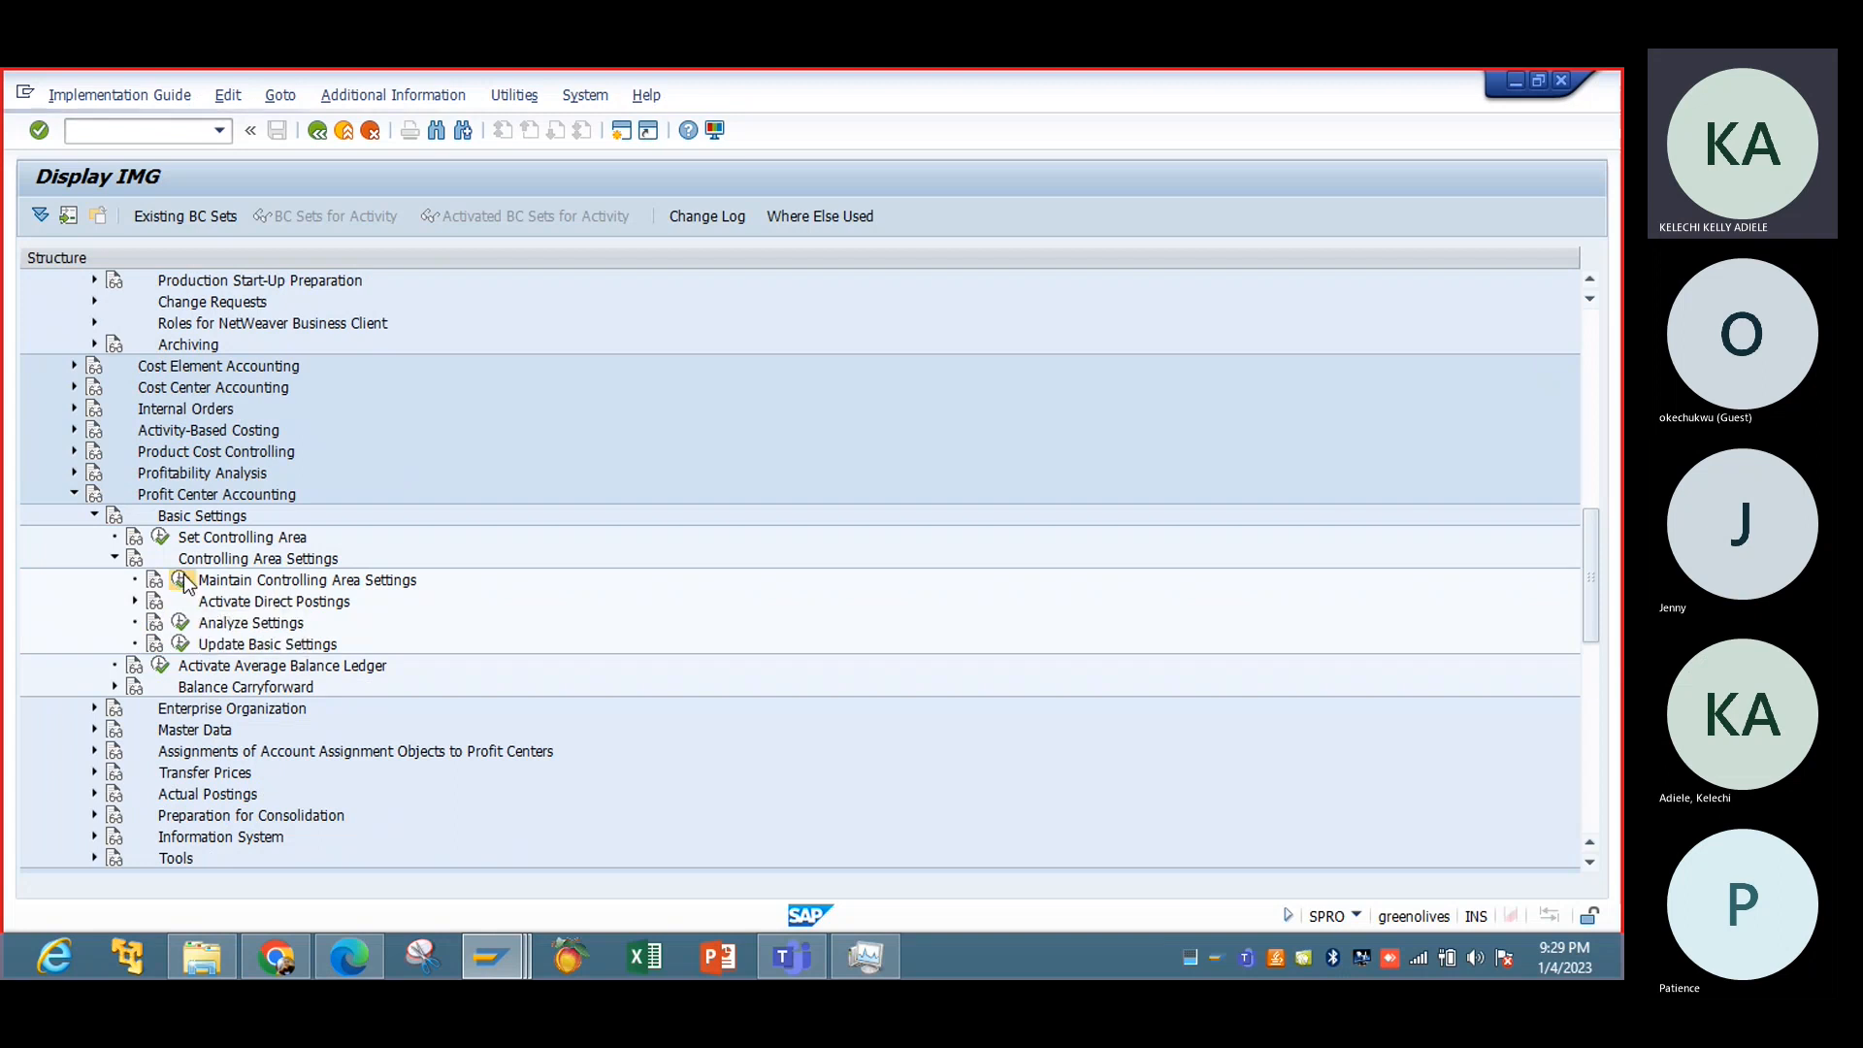
click(314, 337)
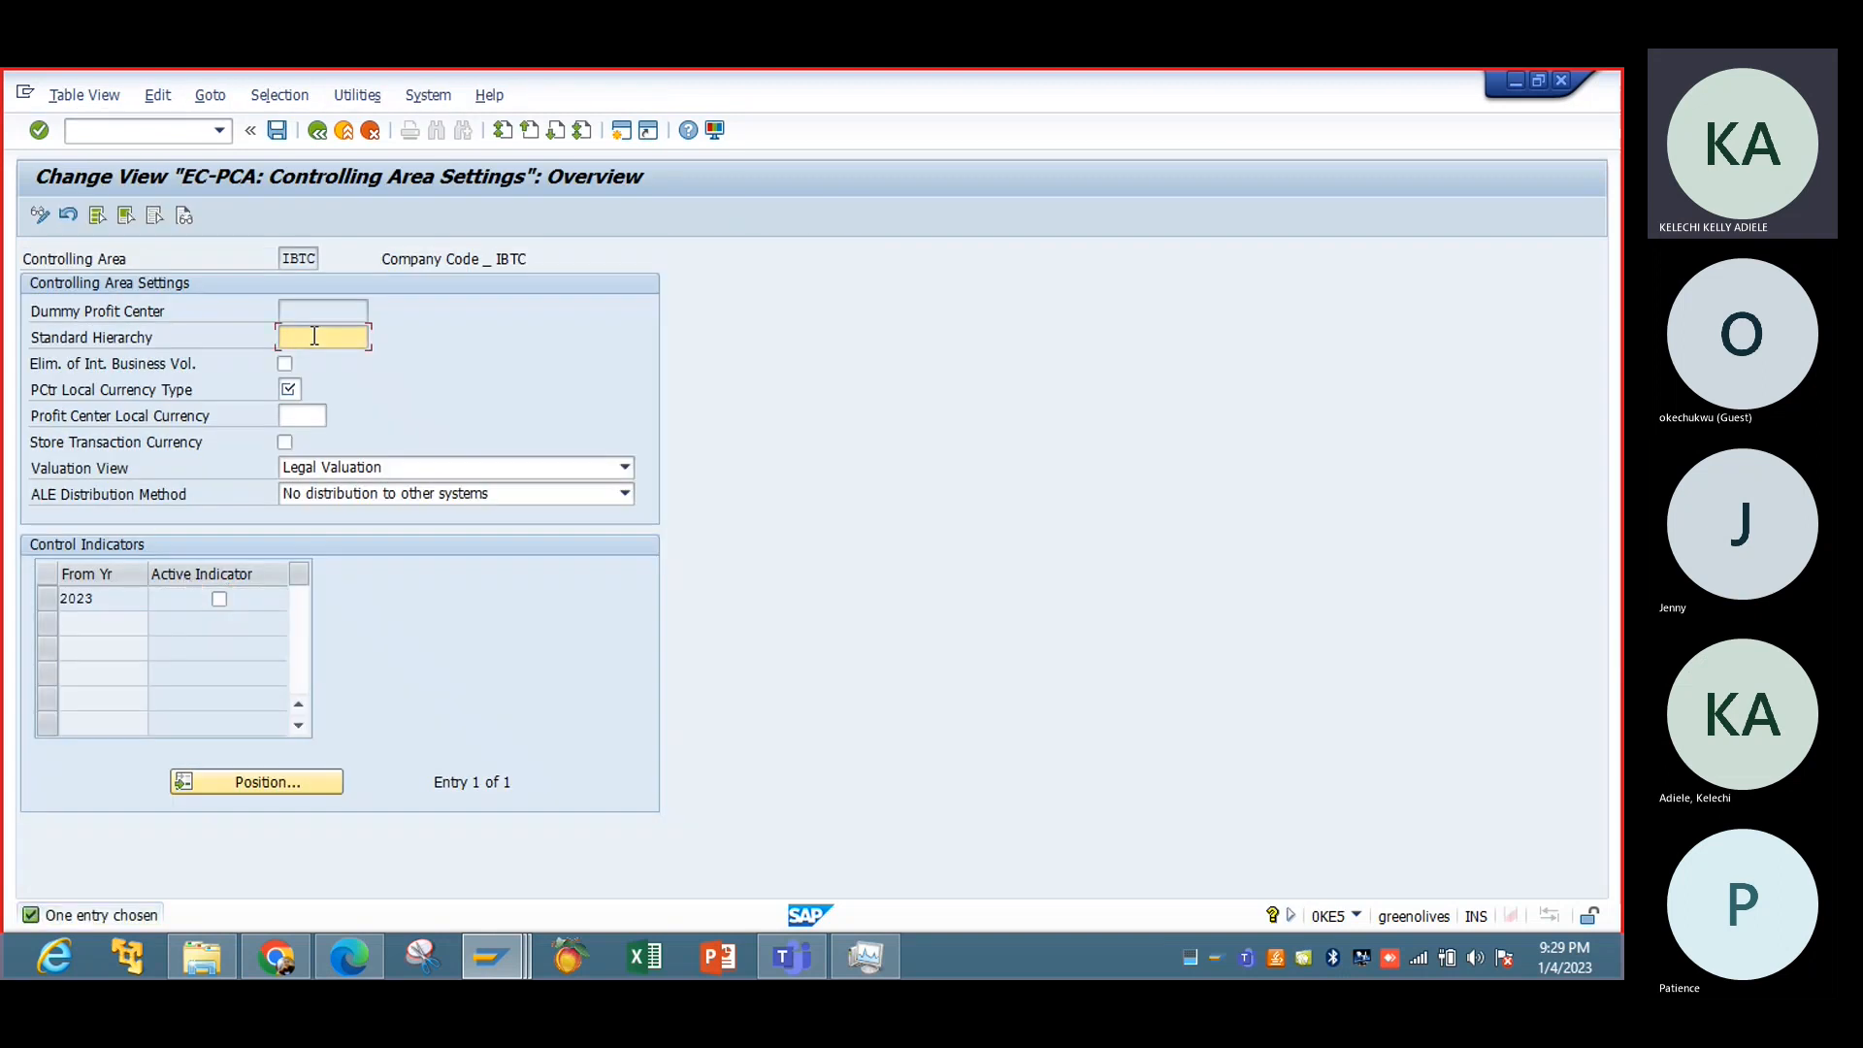
key(space)
click(331, 360)
click(298, 390)
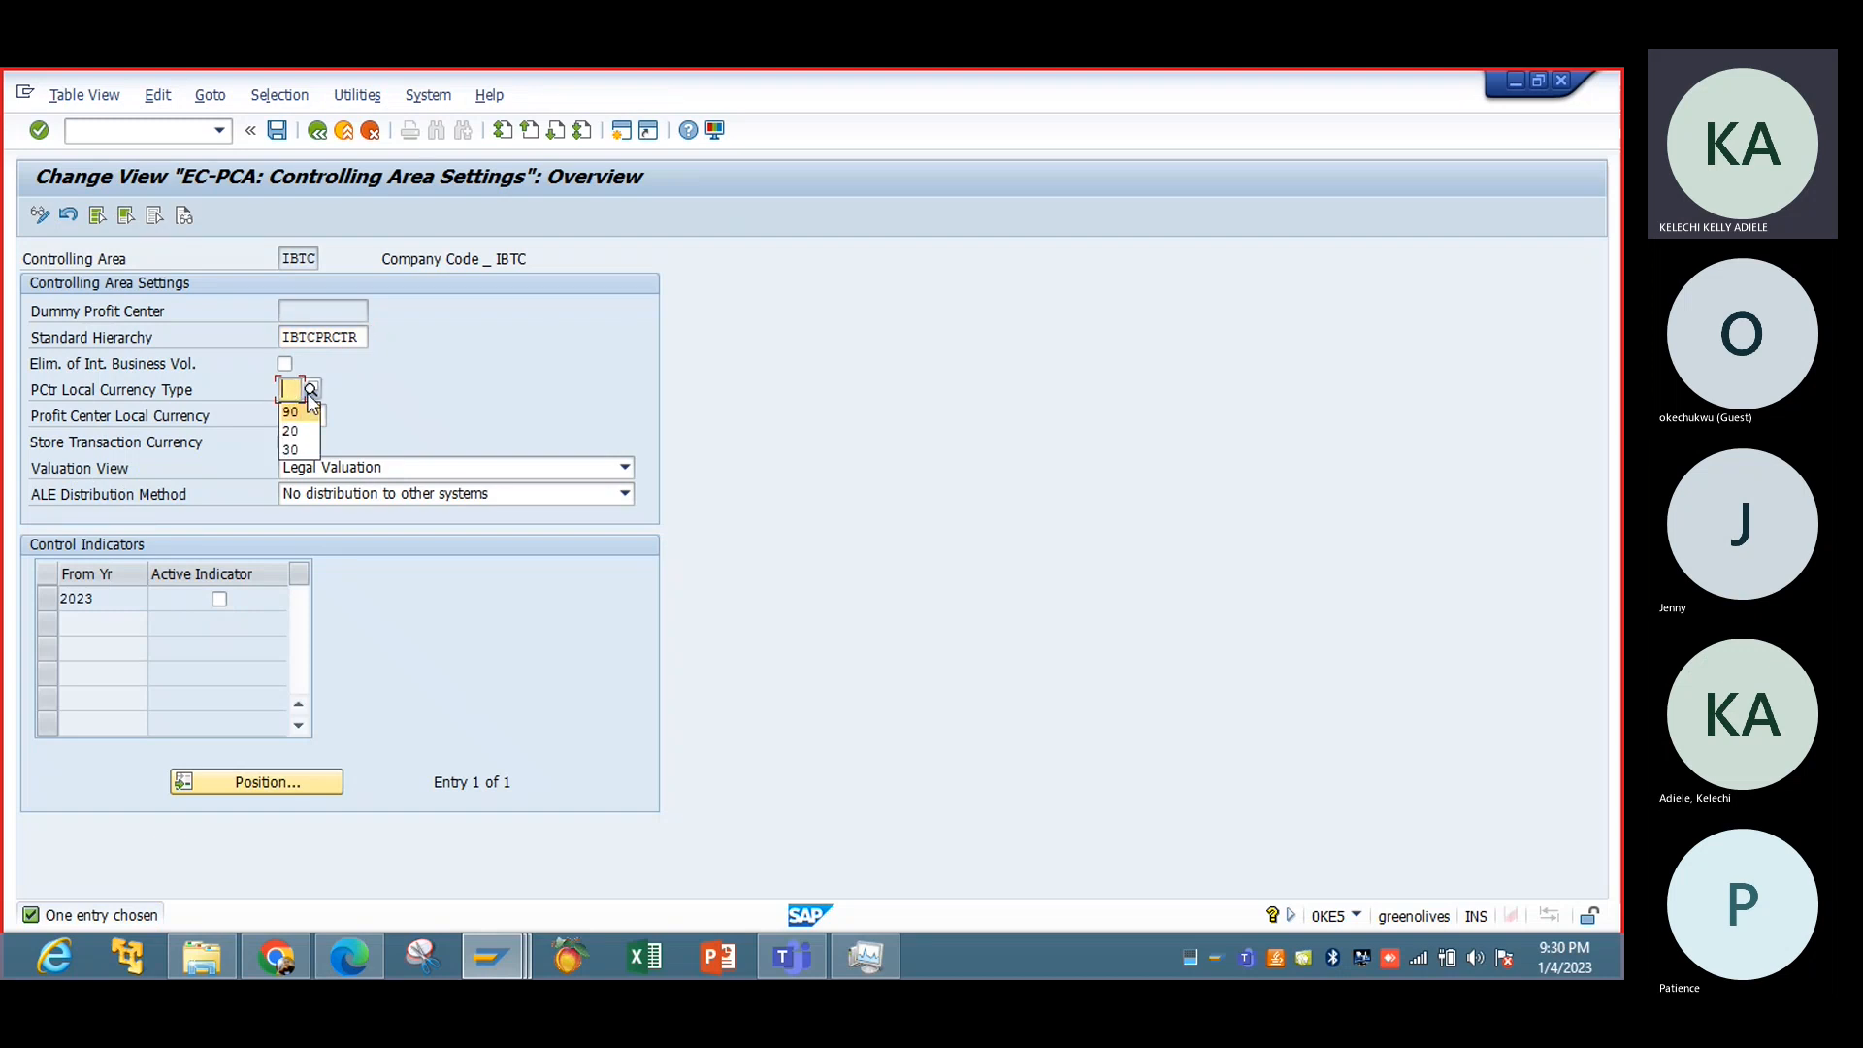
click(311, 390)
click(295, 450)
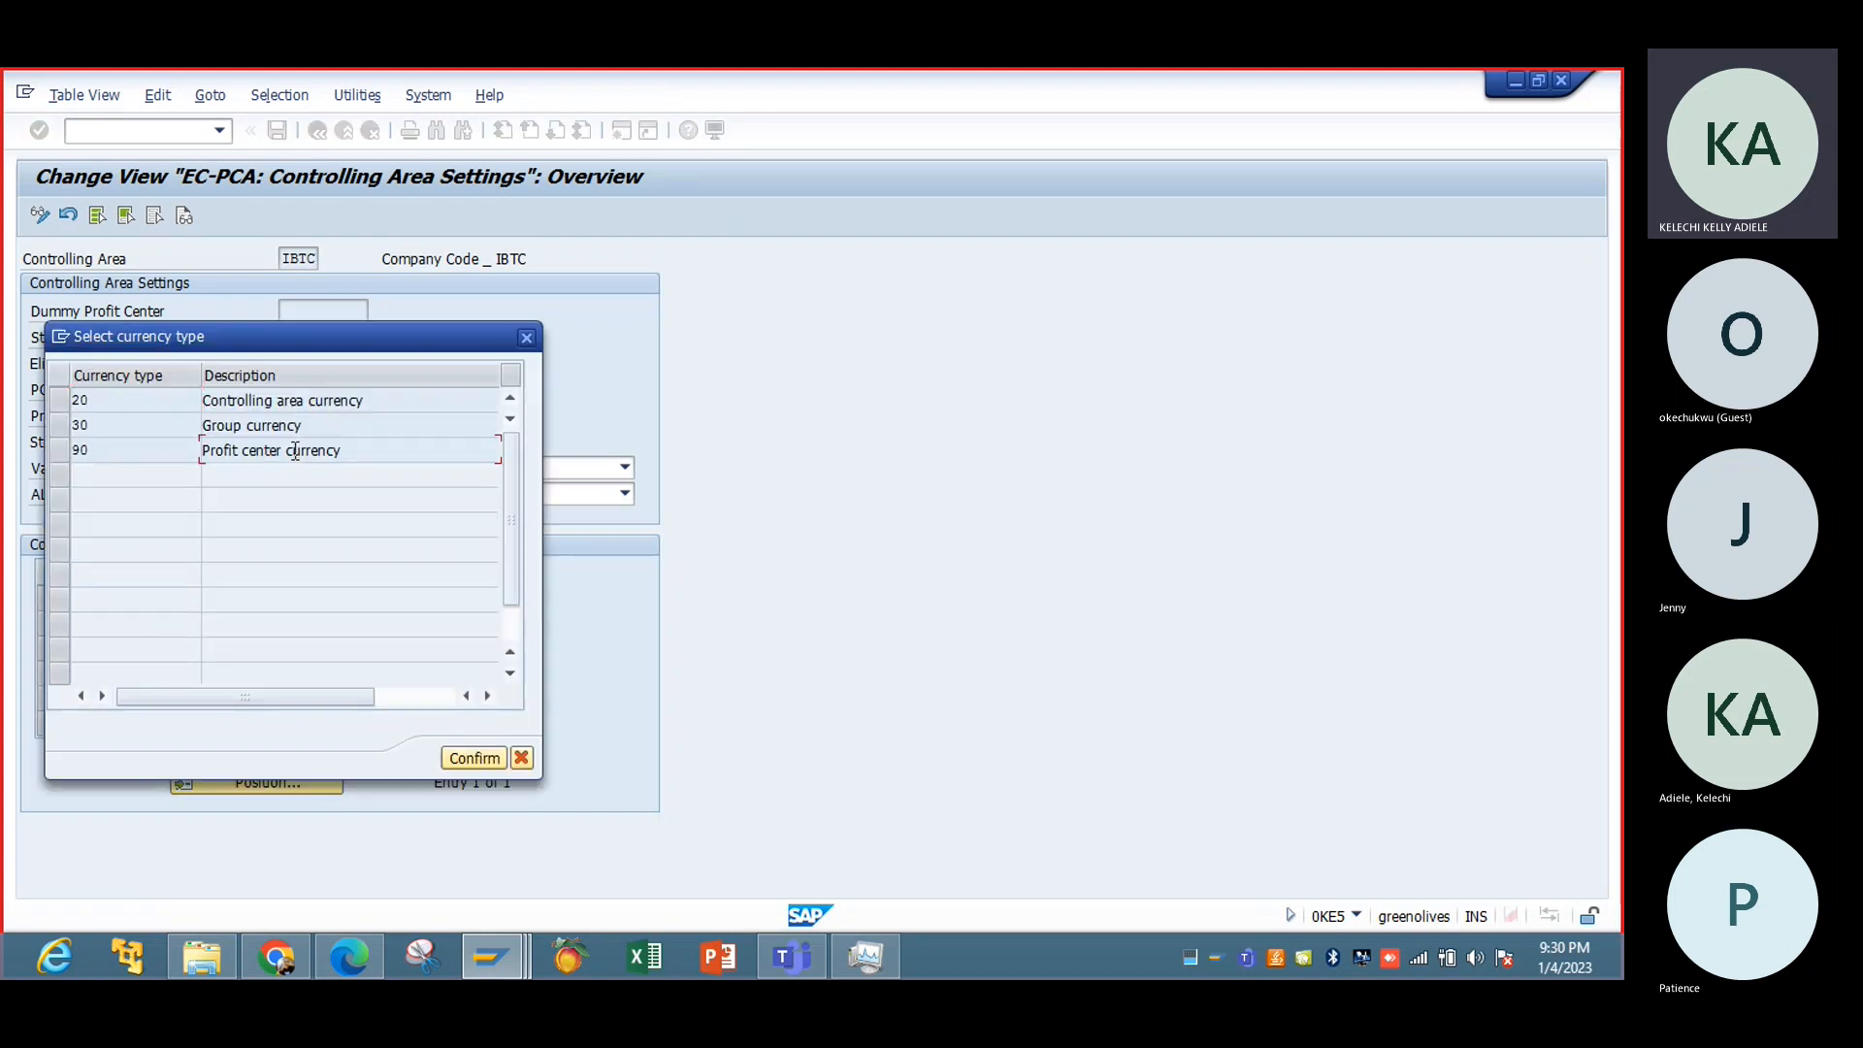
click(526, 337)
click(469, 379)
text(90)
key(Tab)
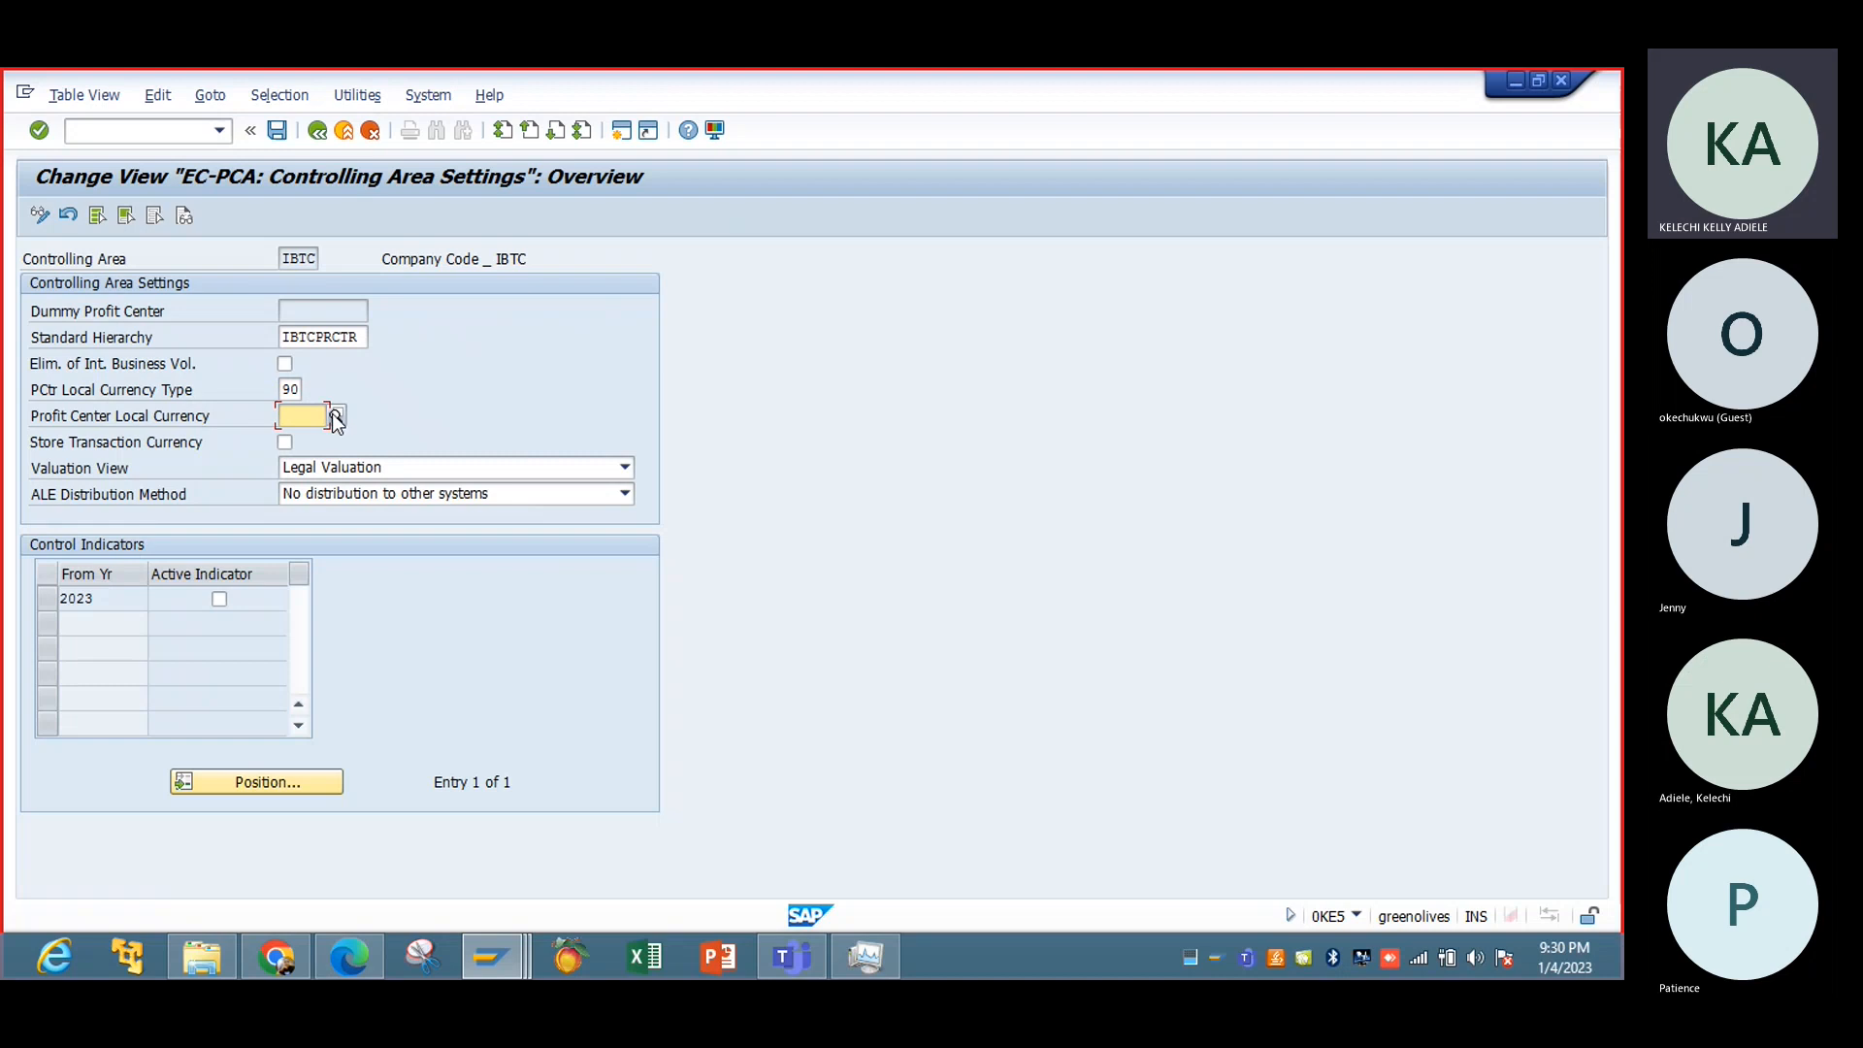
text(USD)
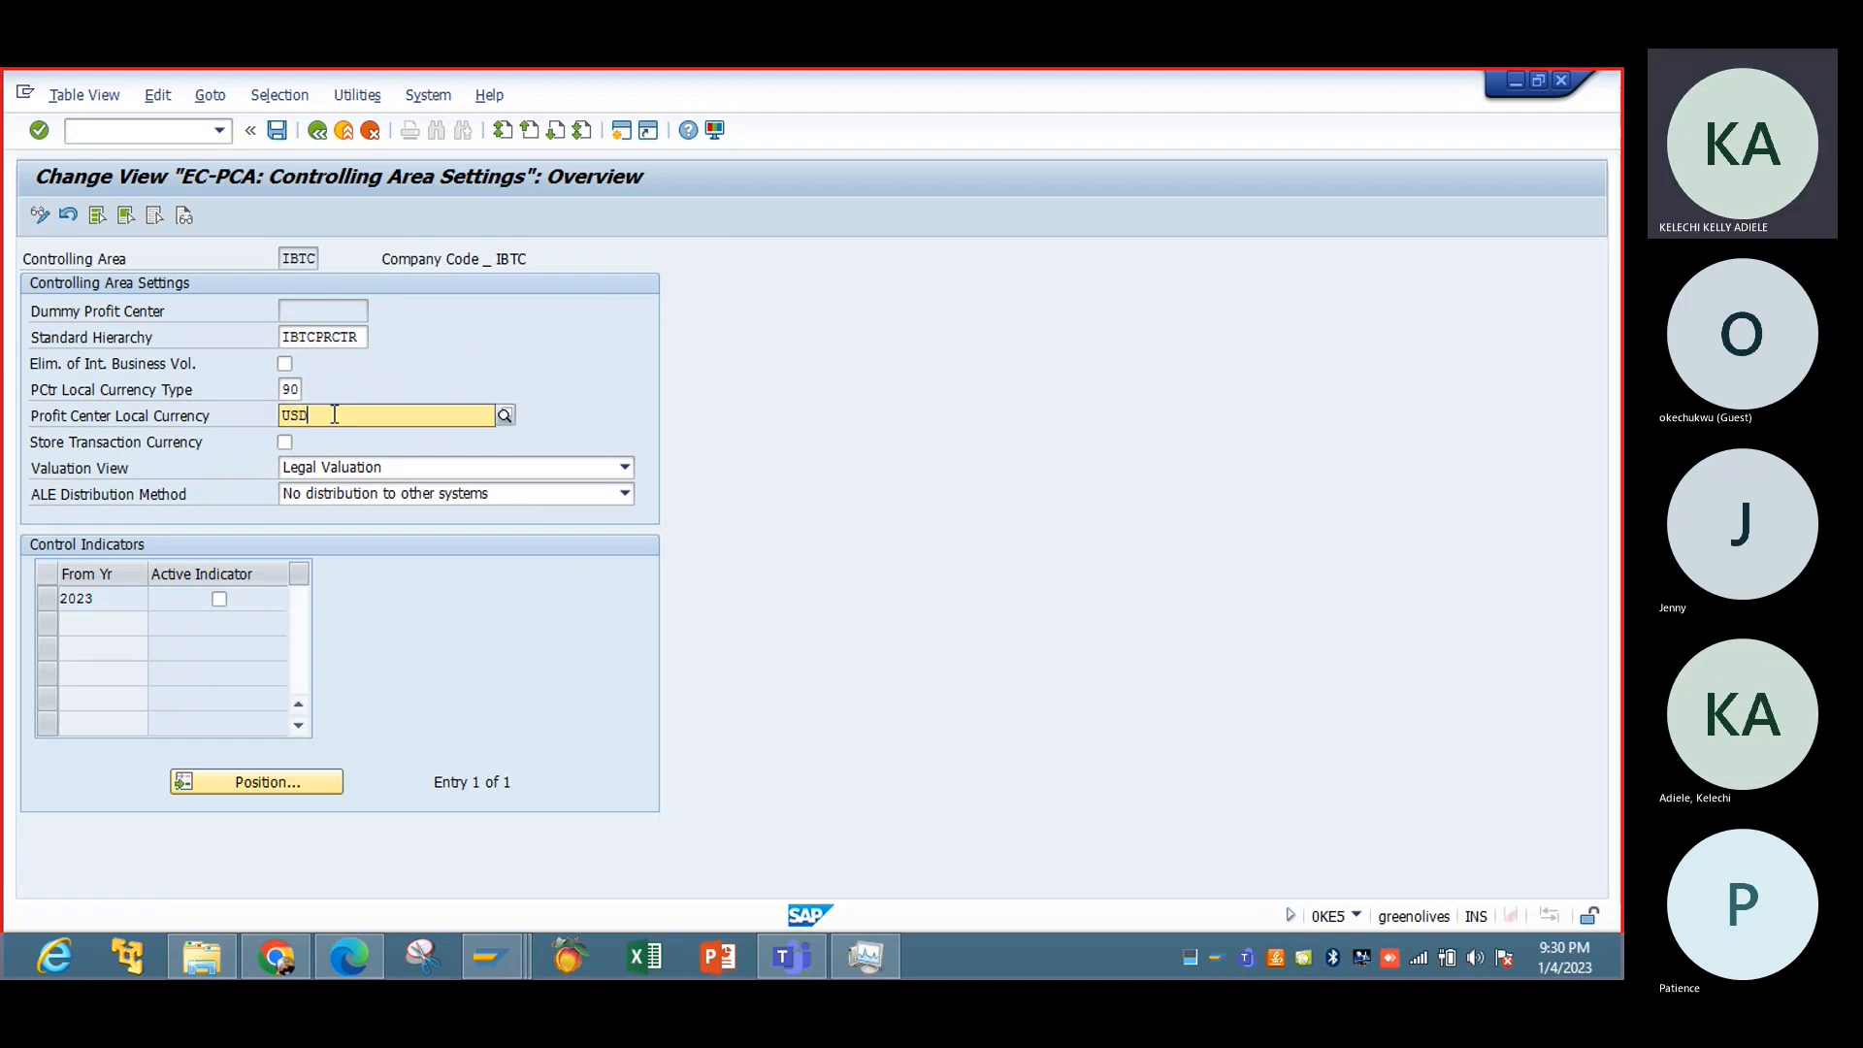
Step: Try to set the active indicator for 2023 while keeping the Legal Valuation view
click(367, 470)
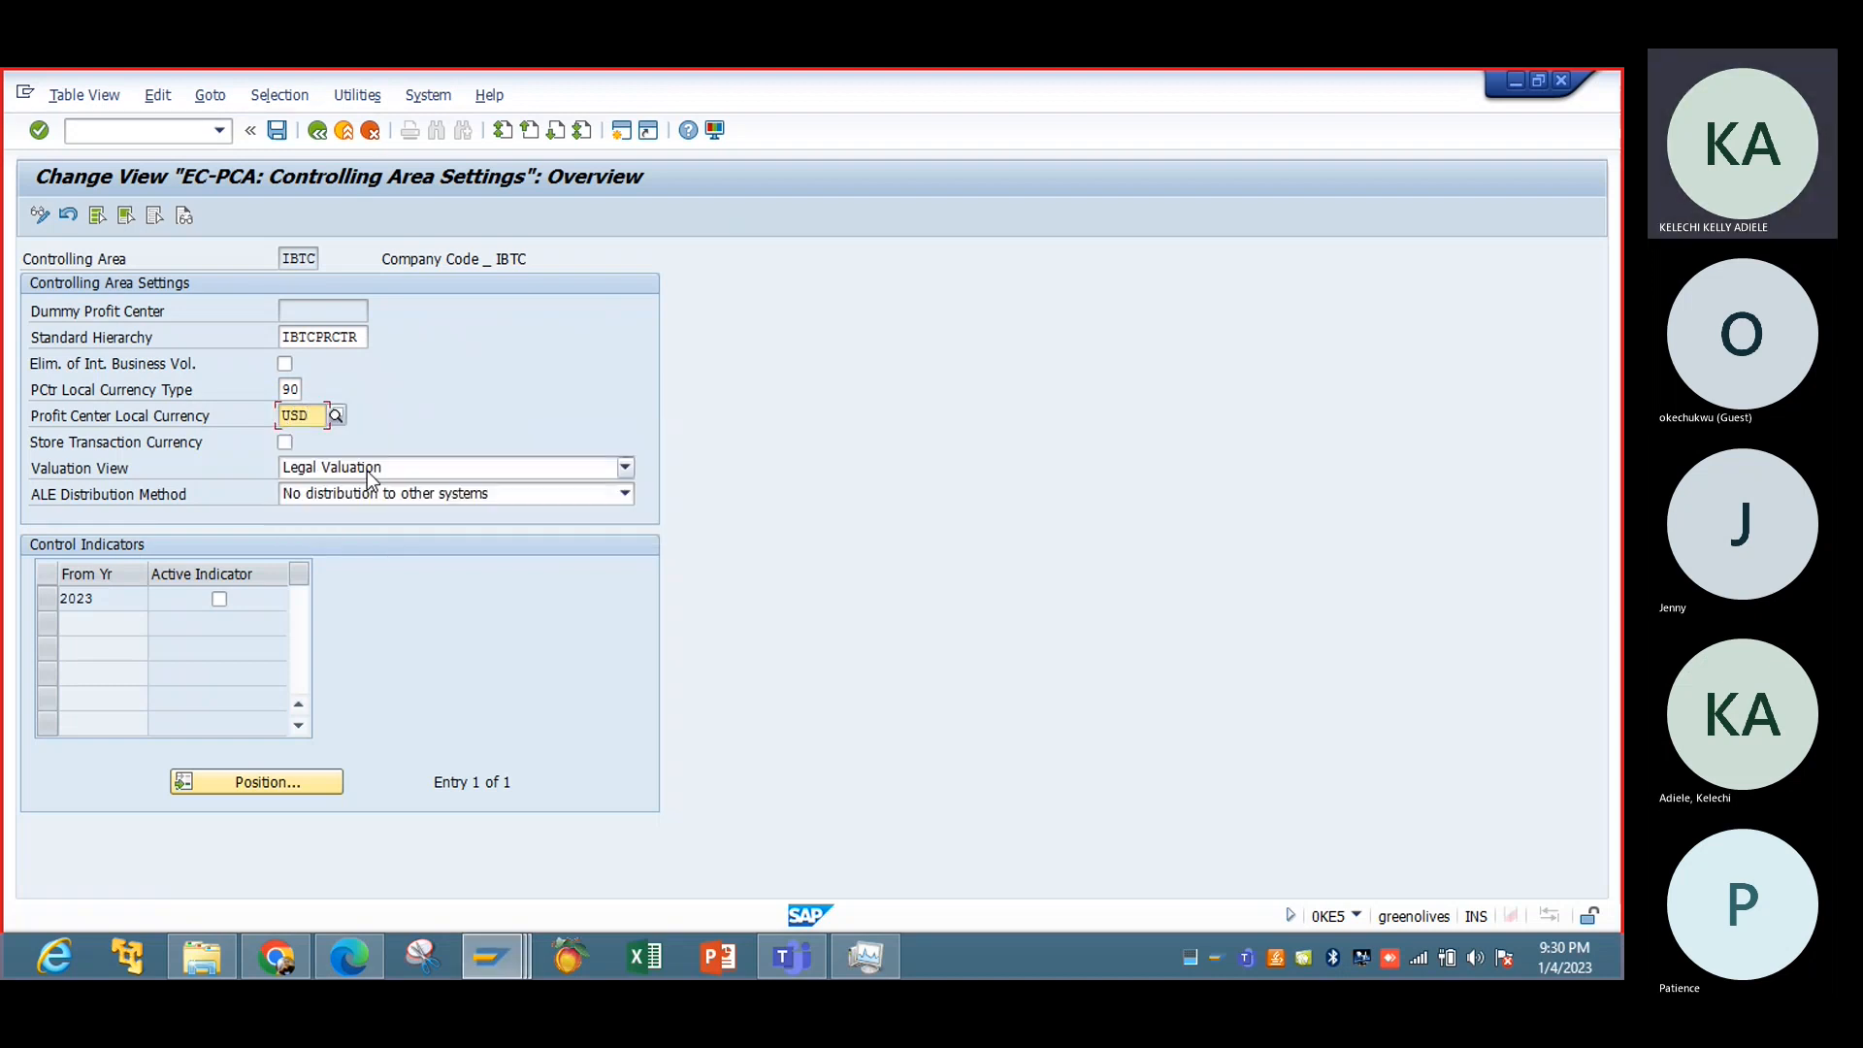
click(220, 598)
key(Return)
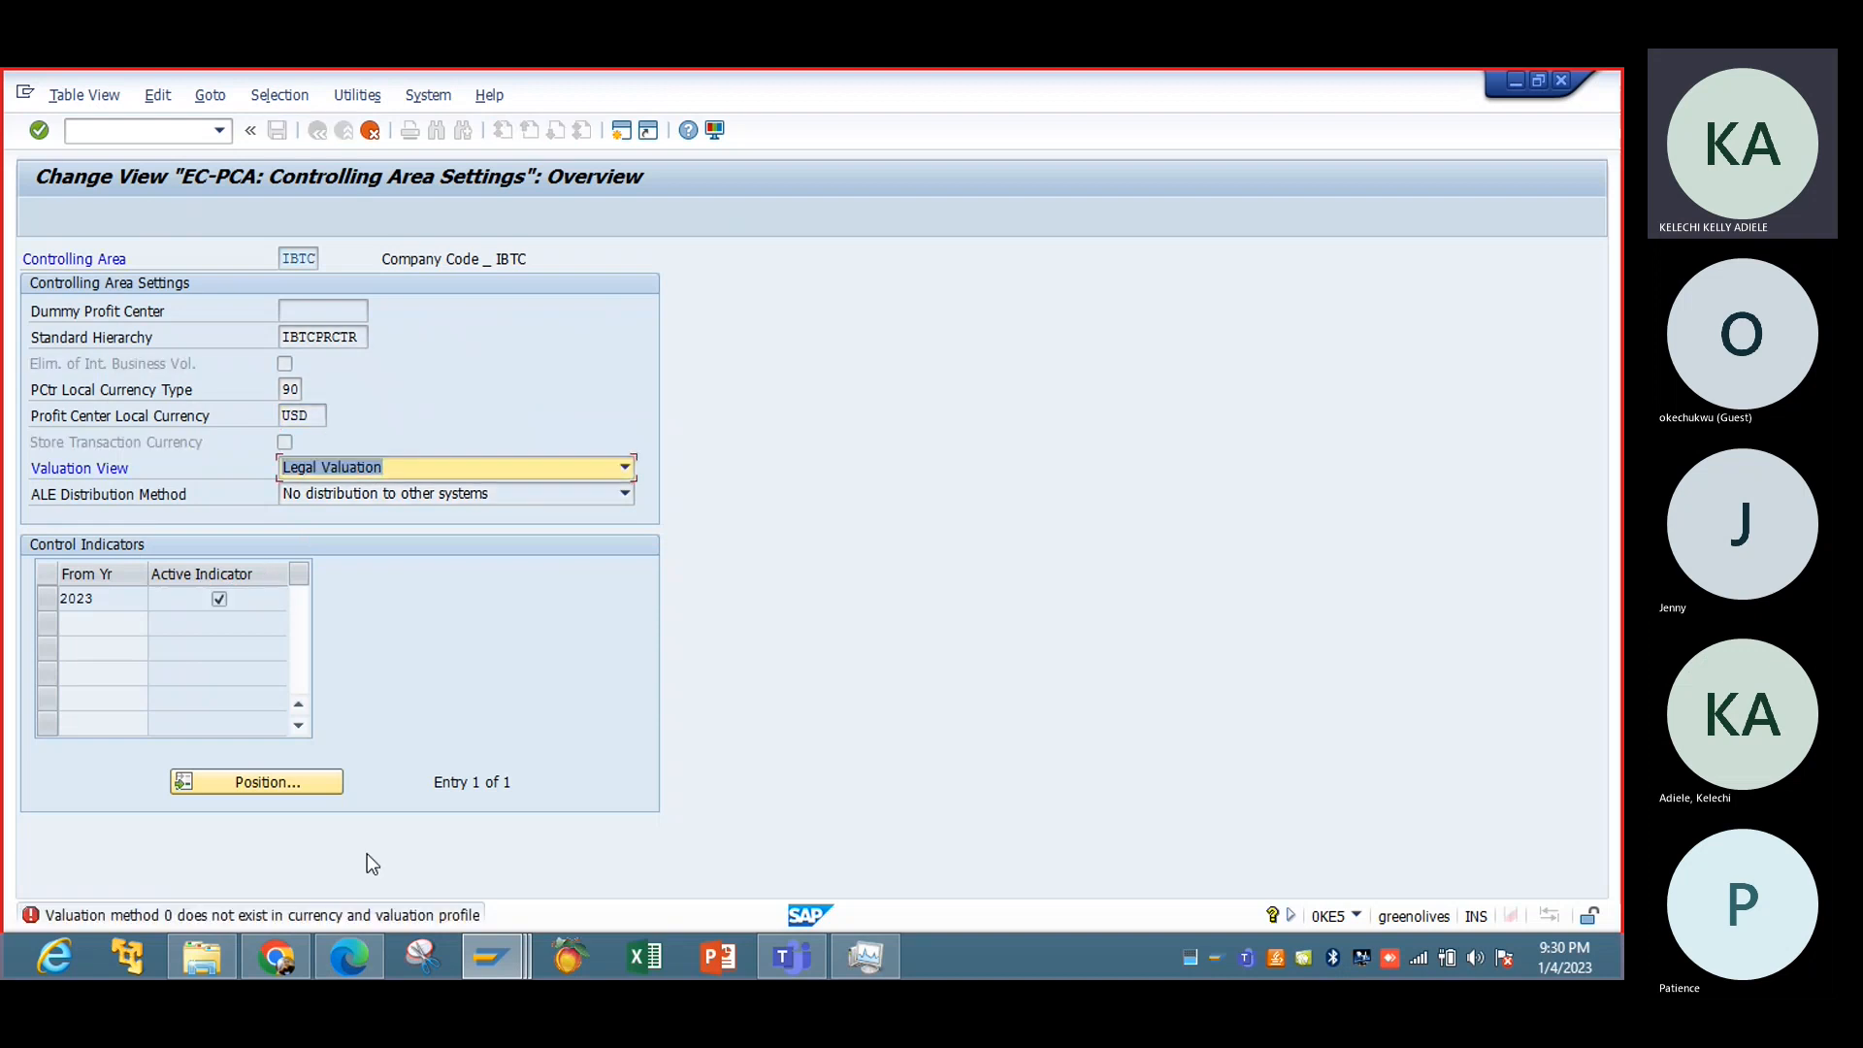
Step: Read the detailed help for the valuation method error, including its diagnosis and procedure, and close it
double_click(396, 916)
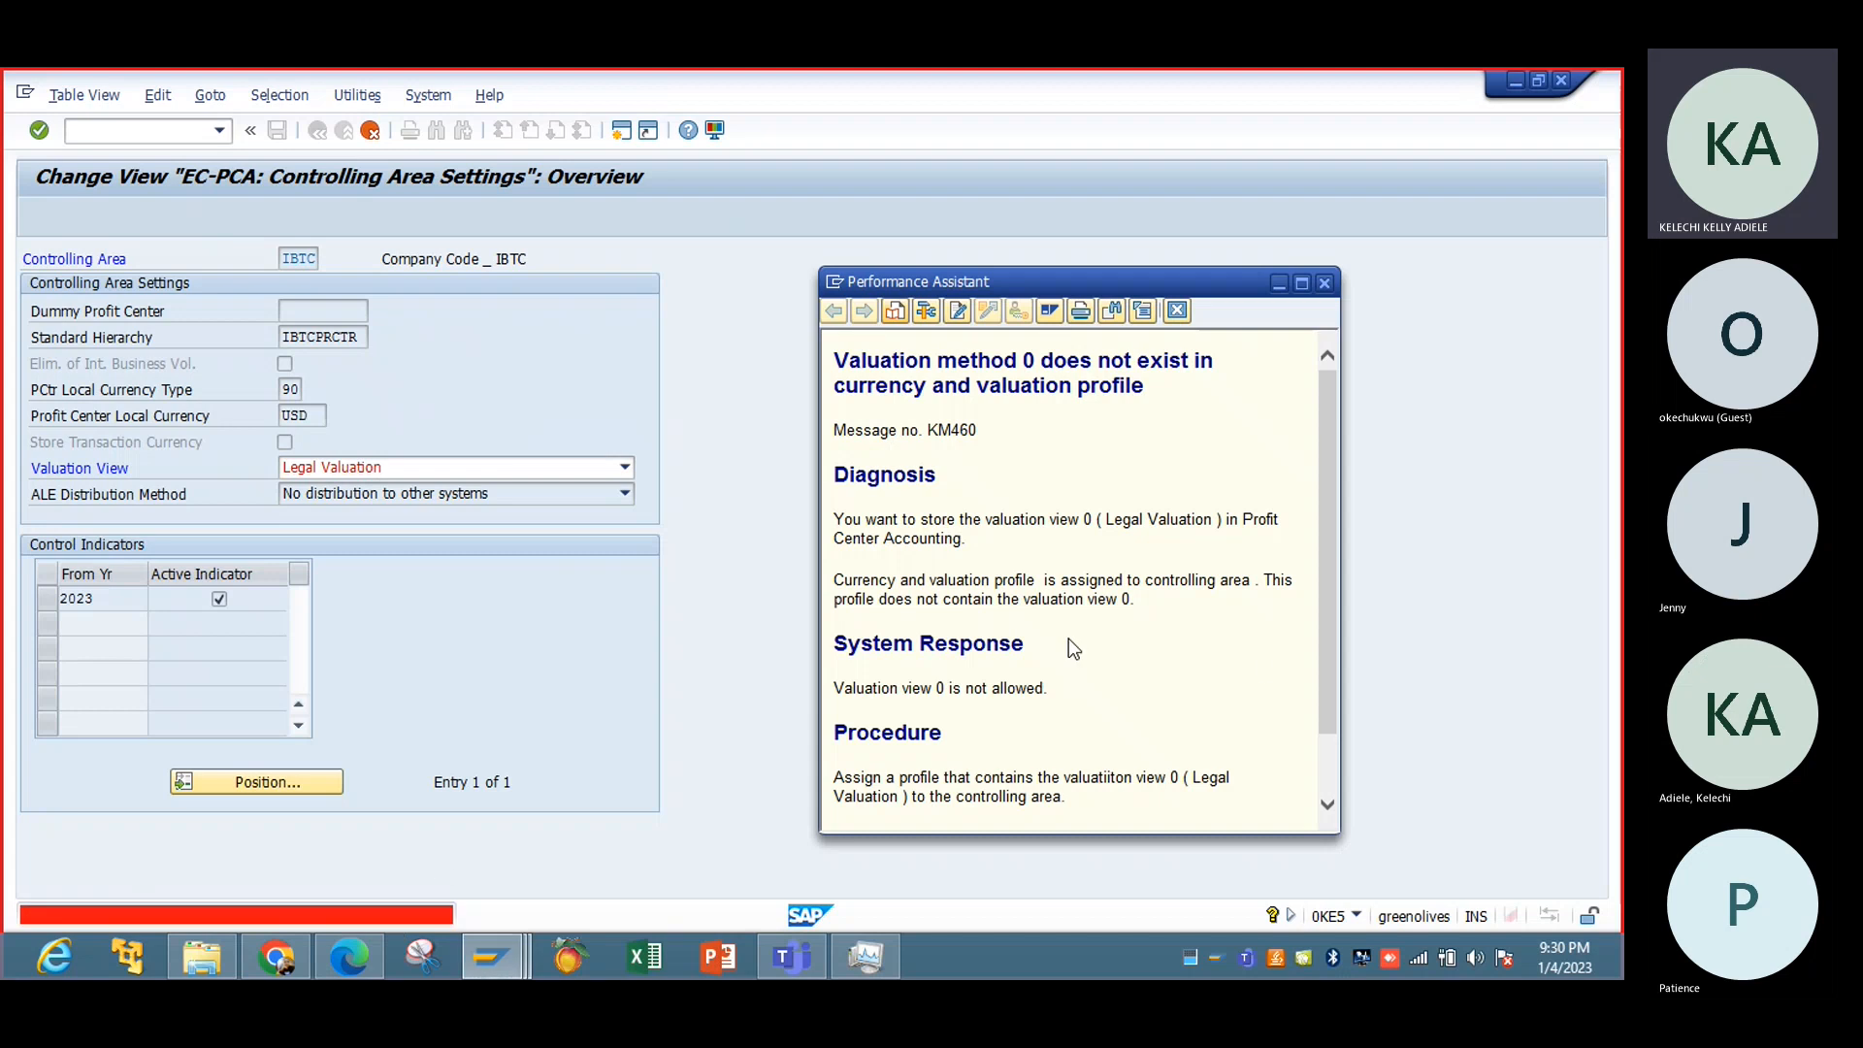
scroll(1319, 773, down, 3)
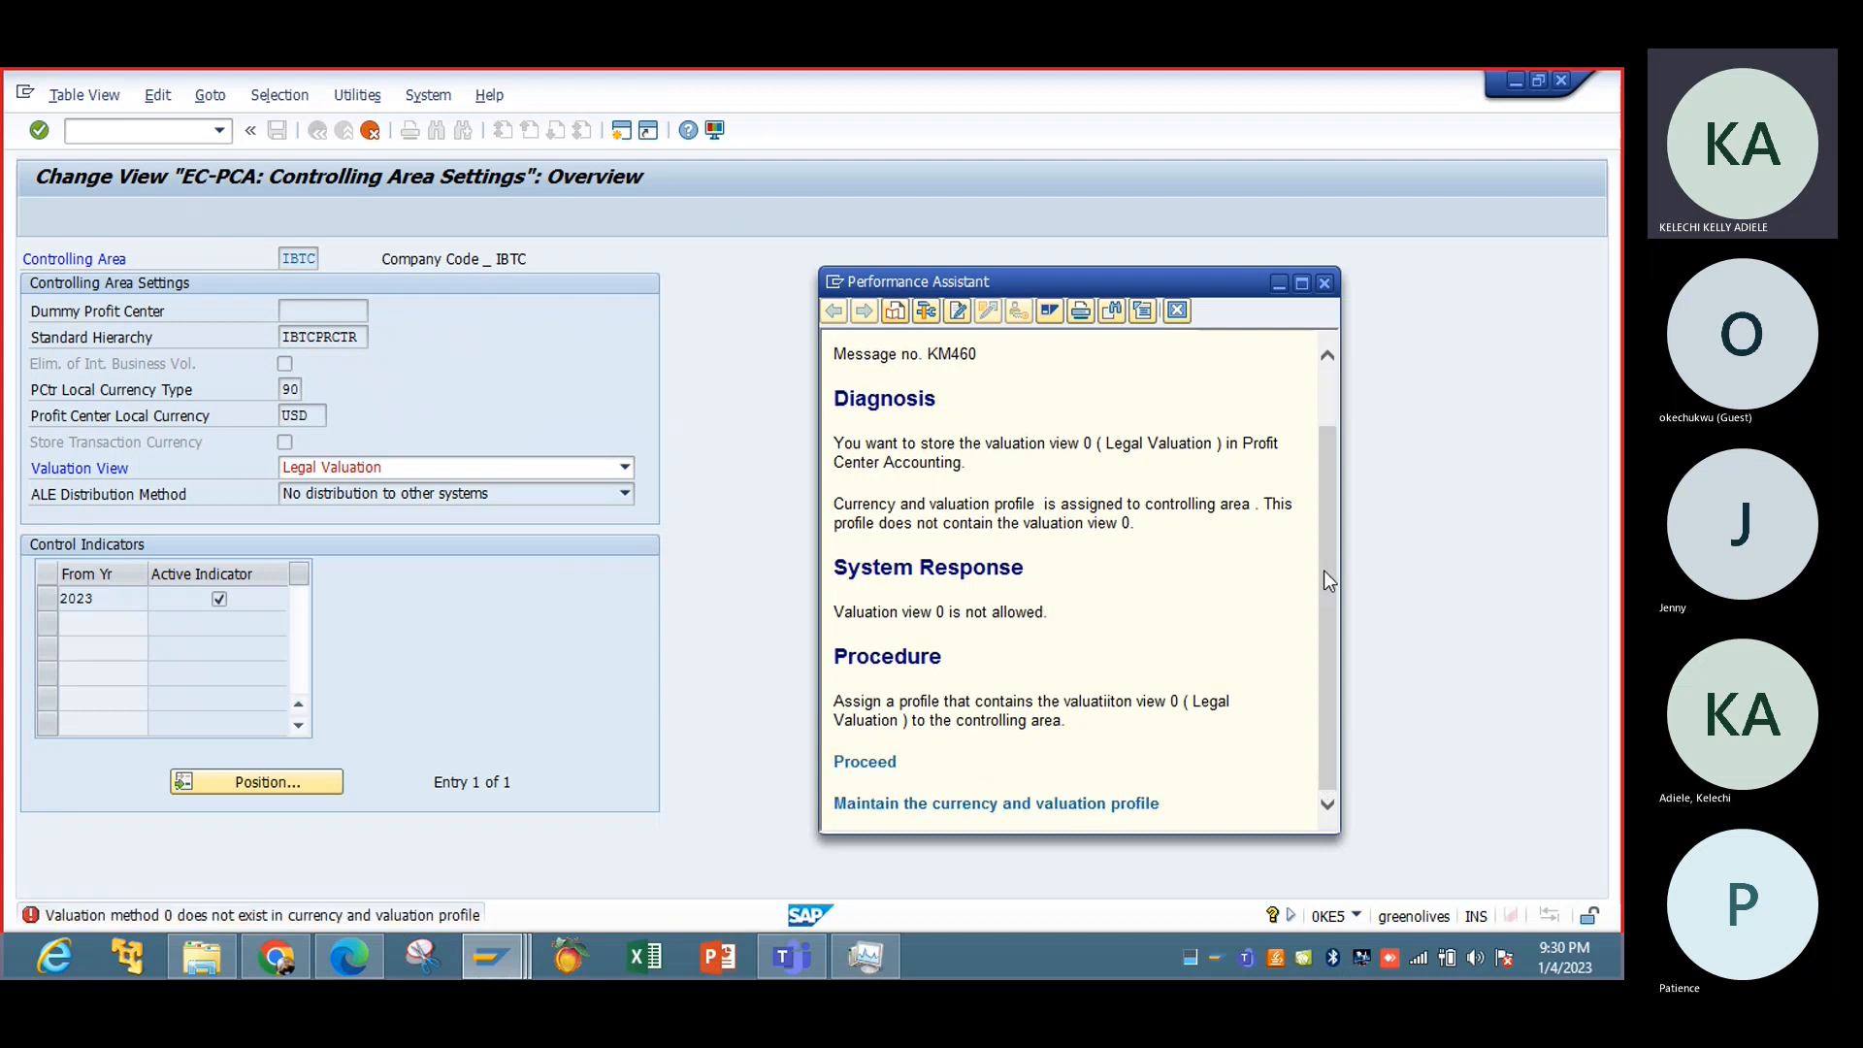
click(1325, 386)
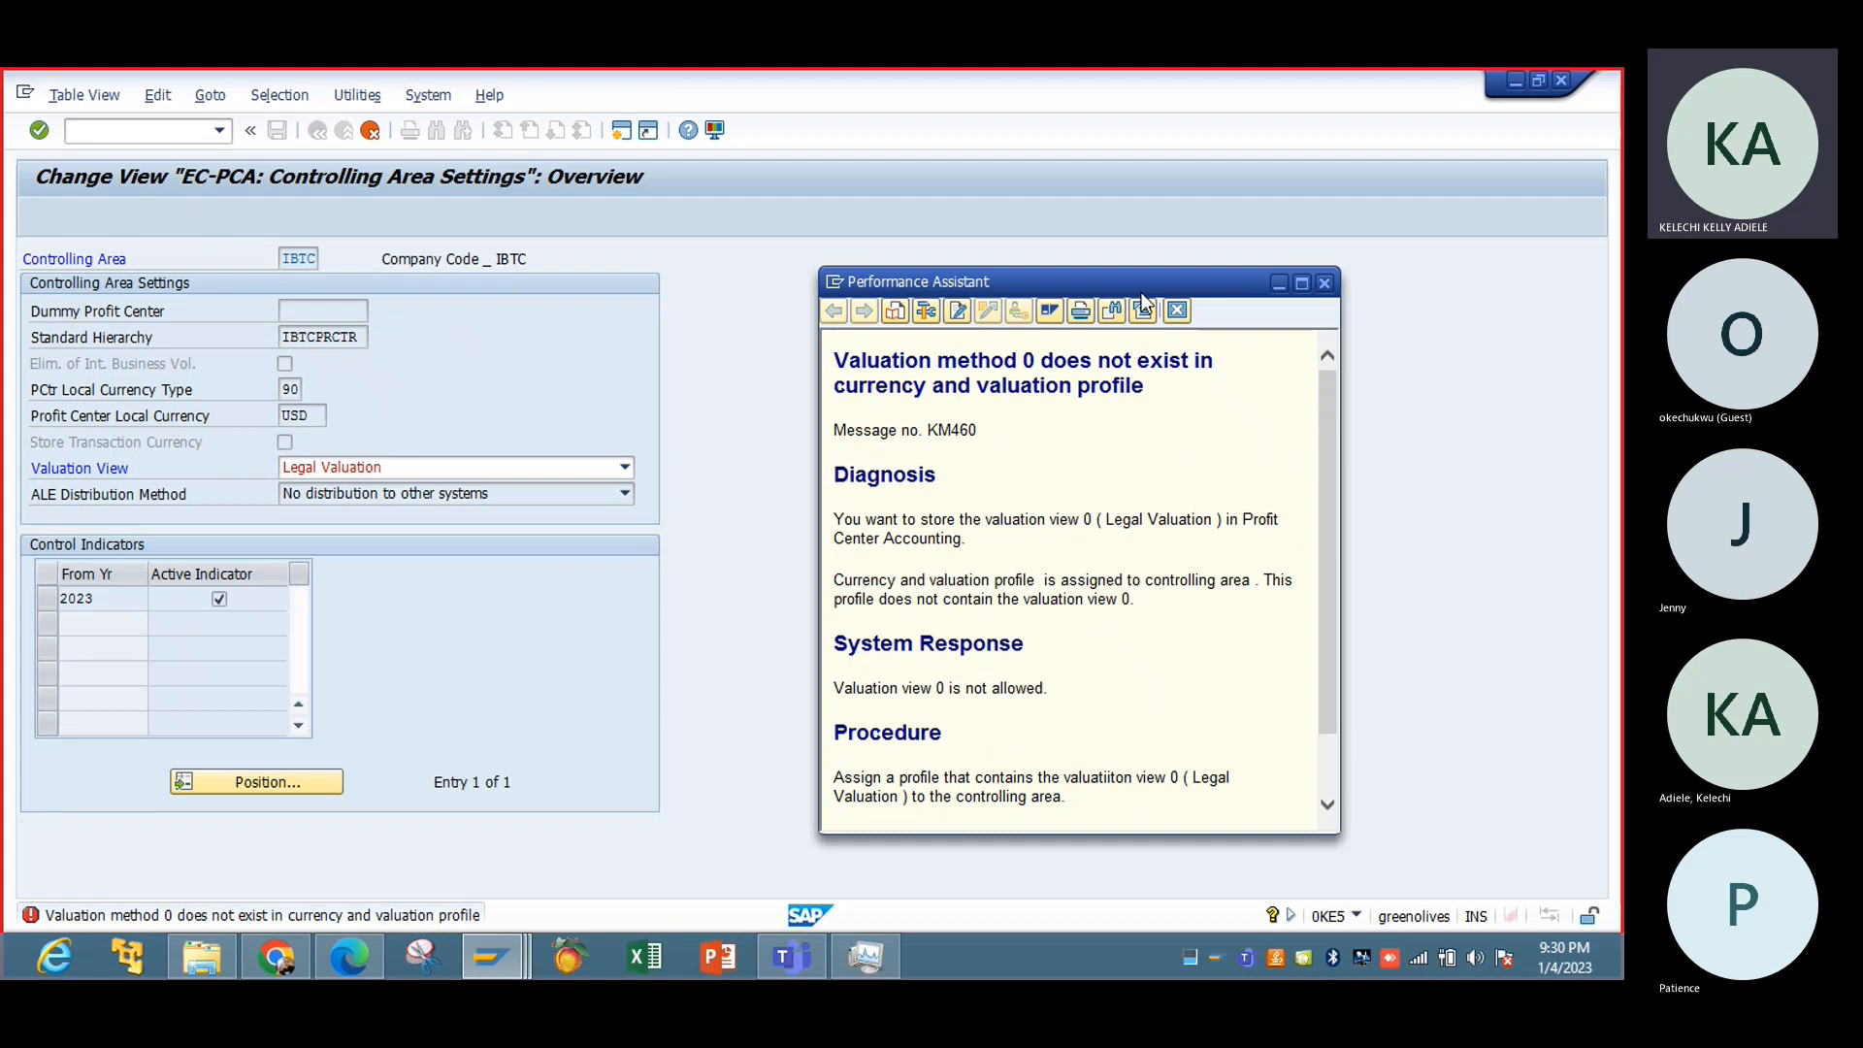
click(1324, 279)
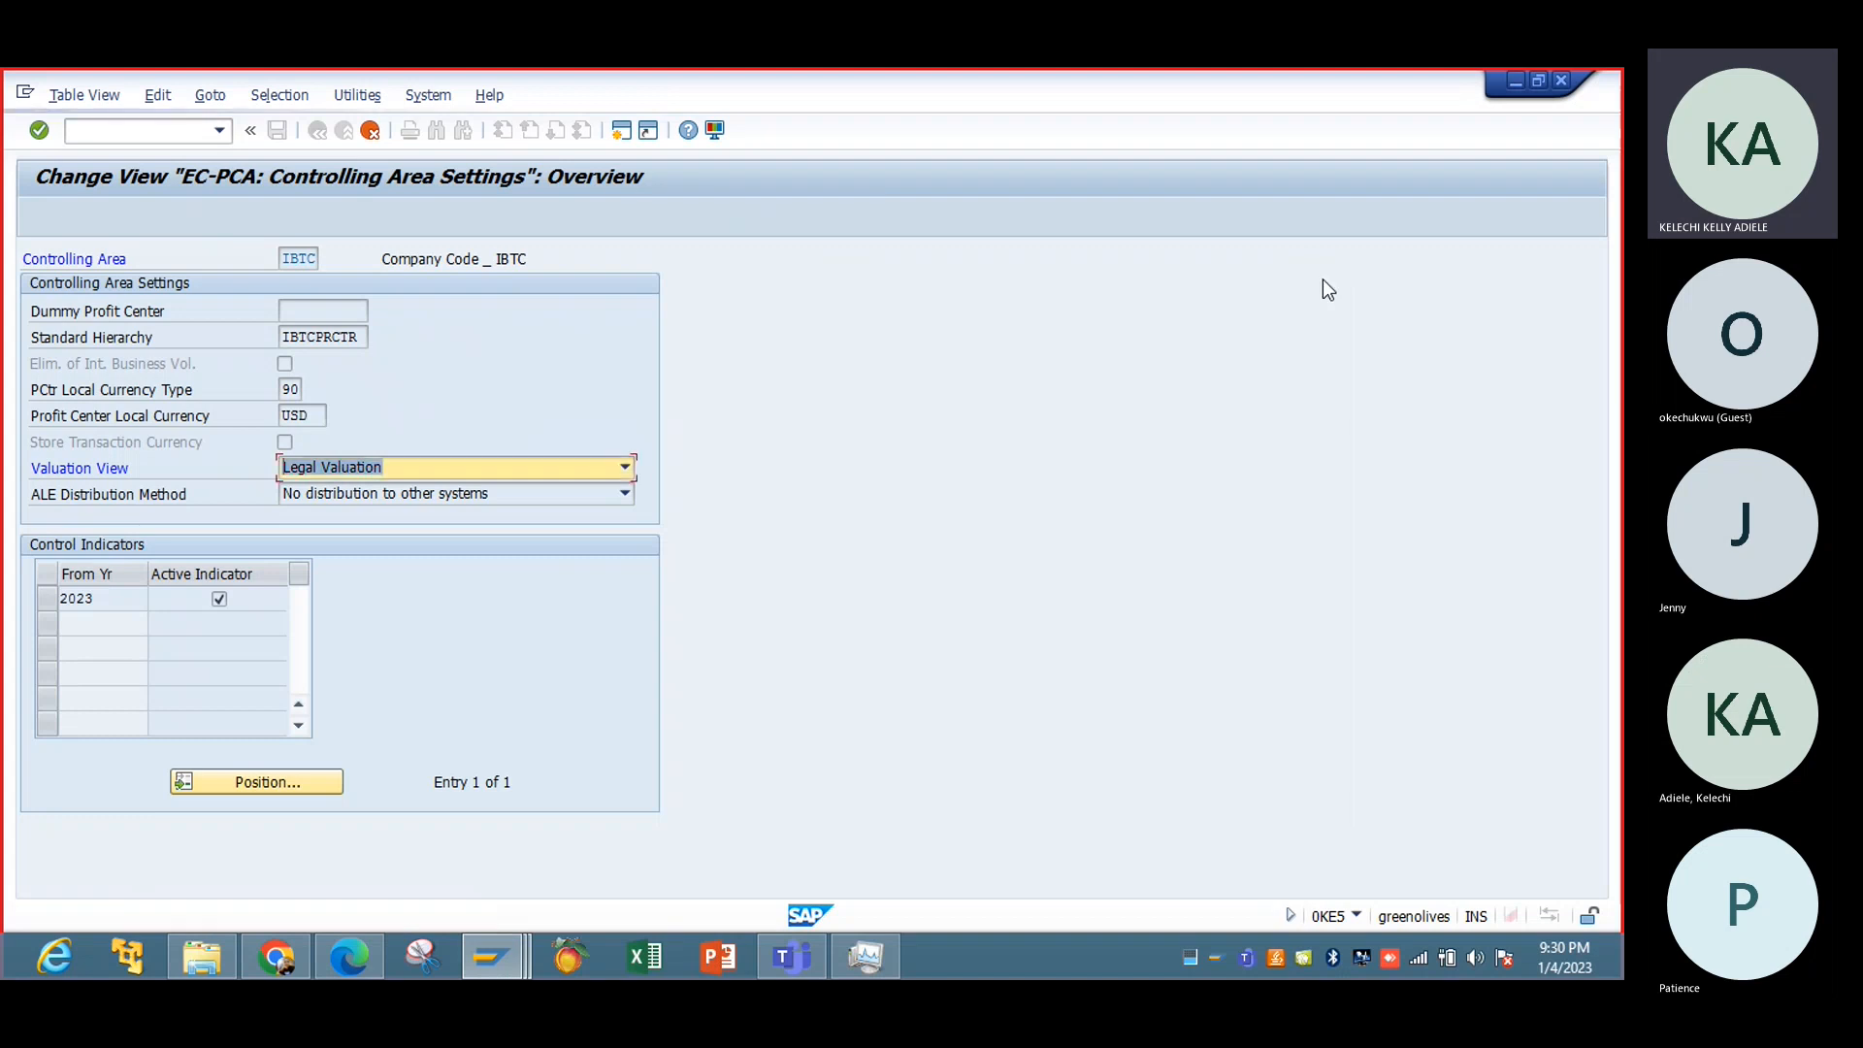
Step: Discard the changes to the IBTC profit center settings and return to the implementation guide
click(372, 132)
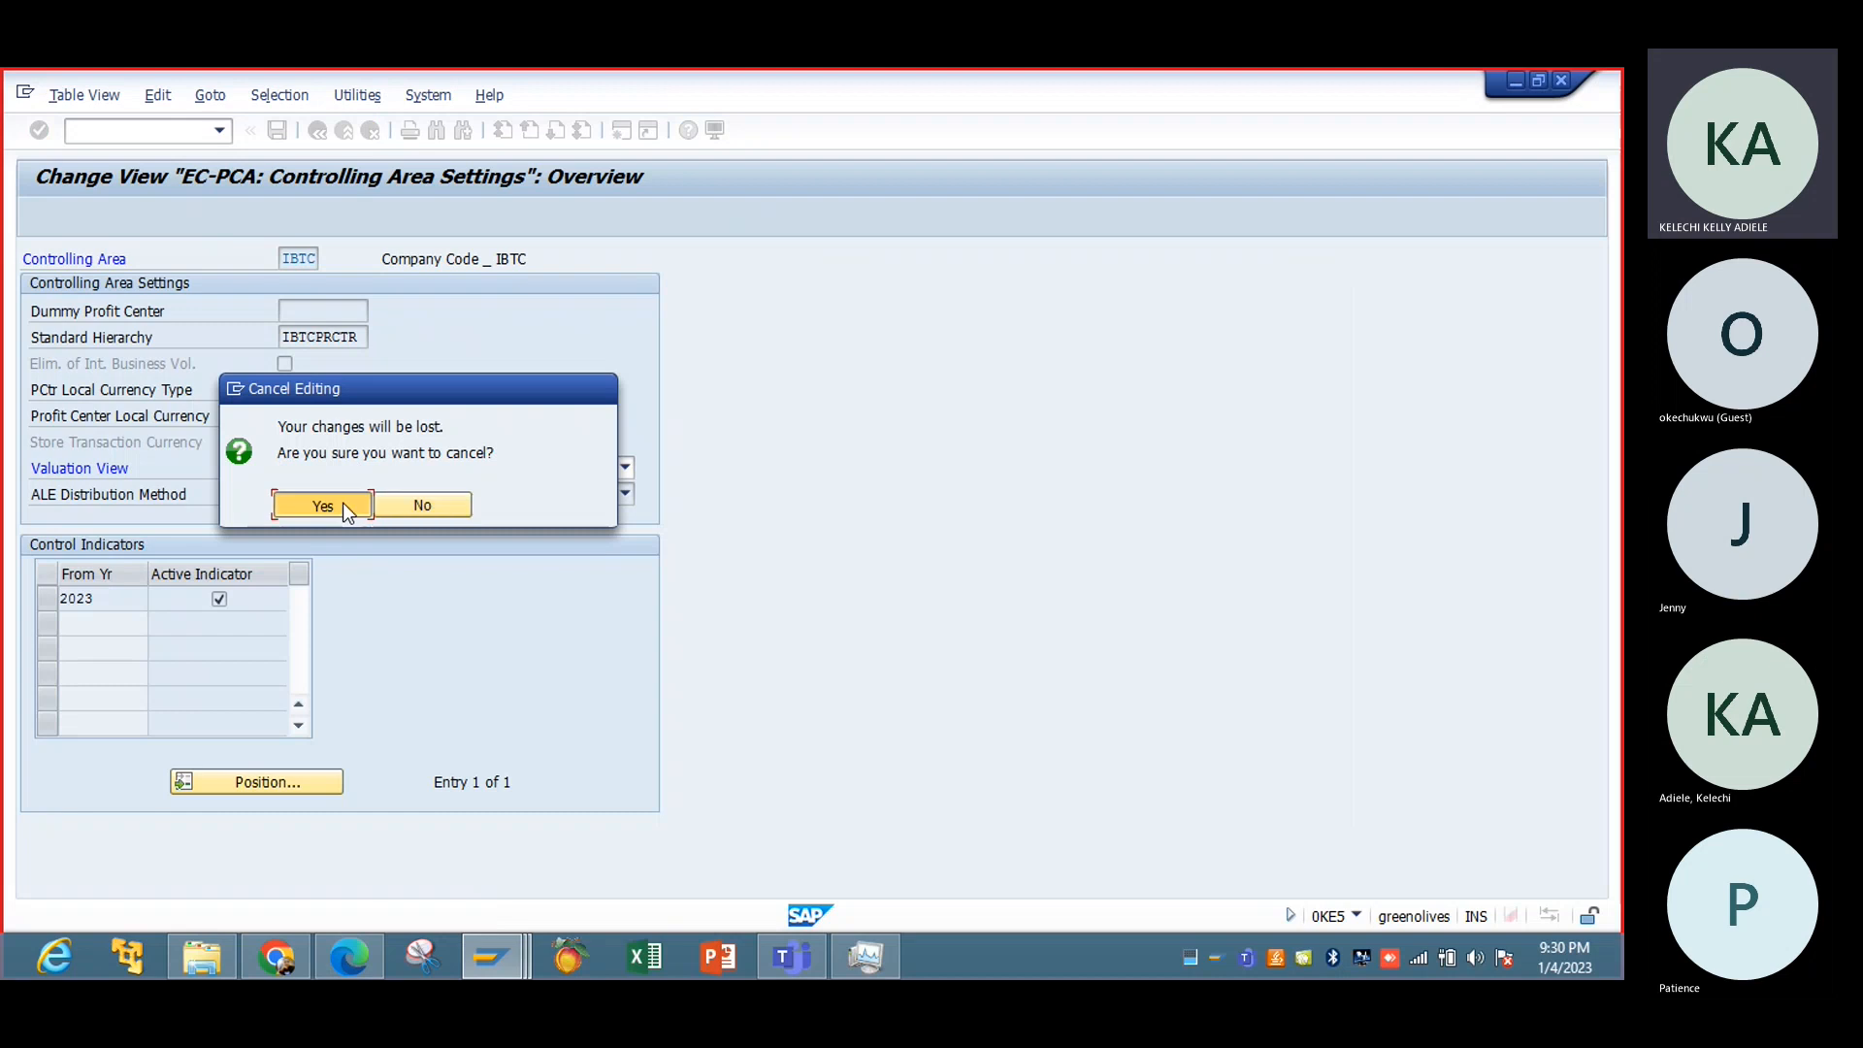
click(341, 503)
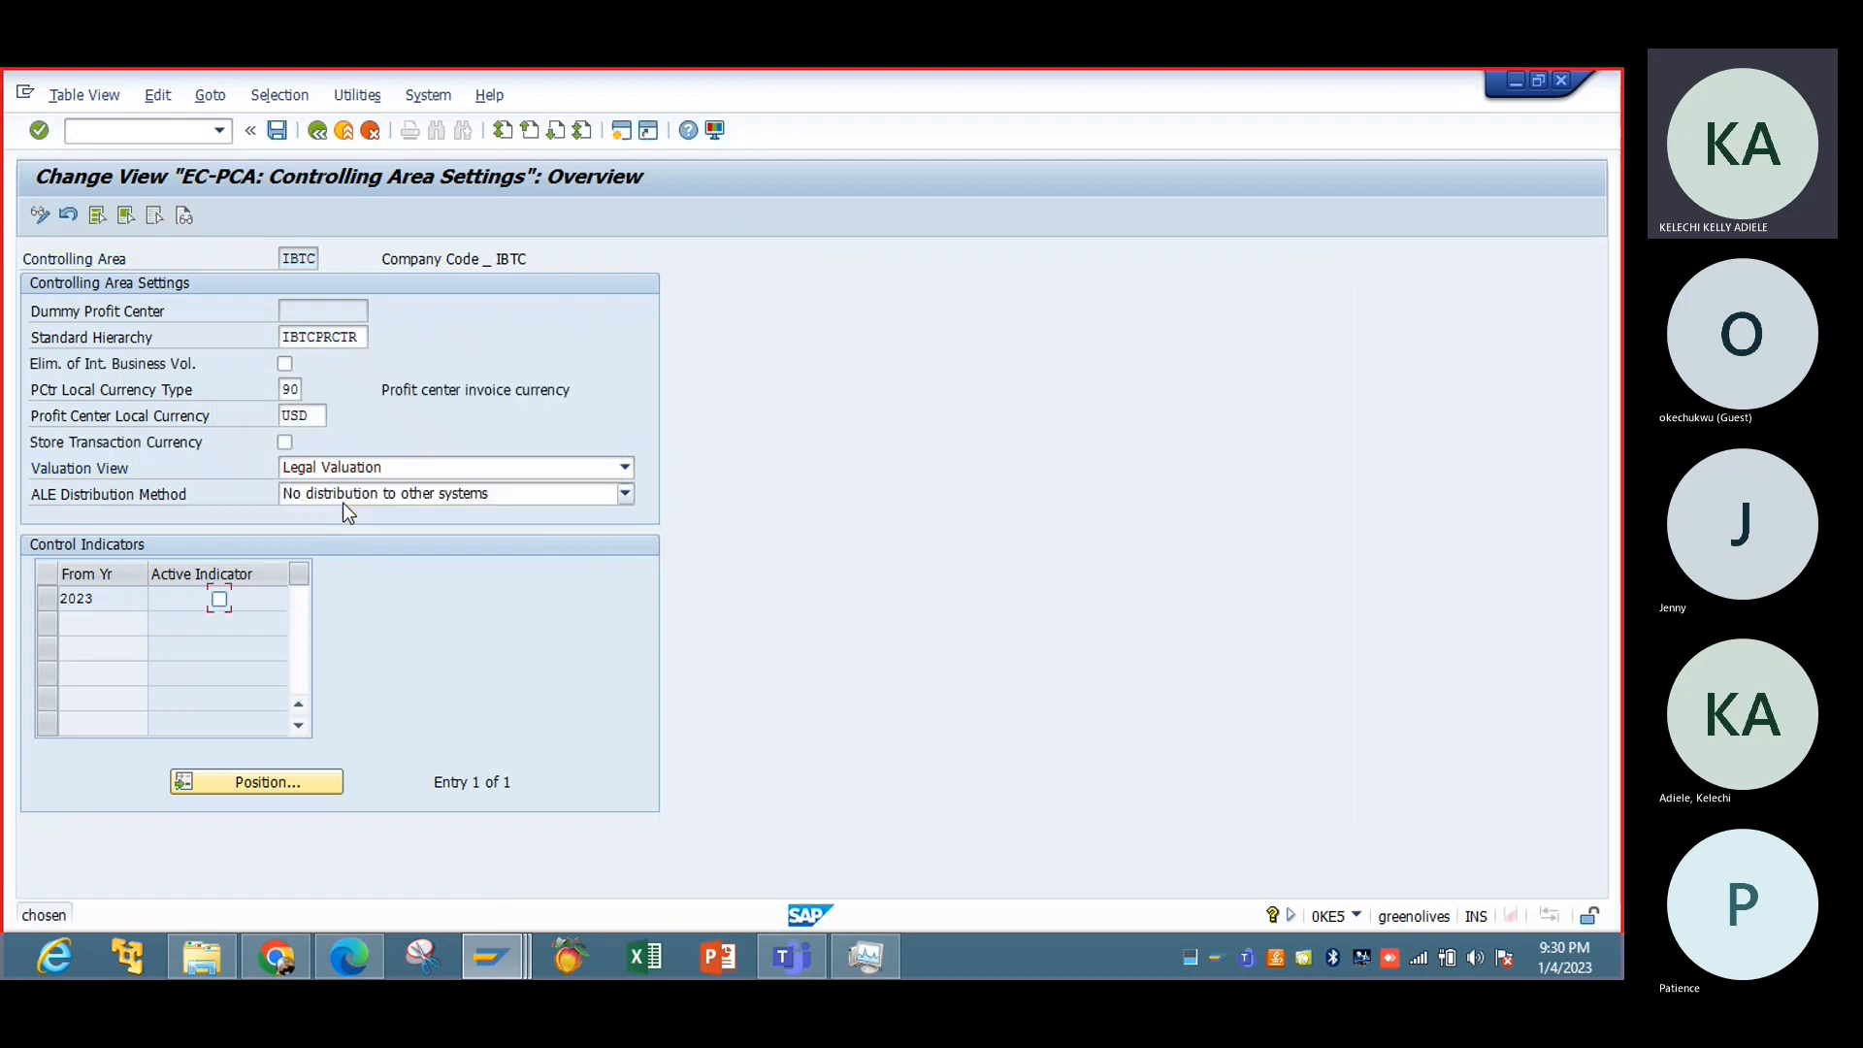
click(319, 134)
click(372, 132)
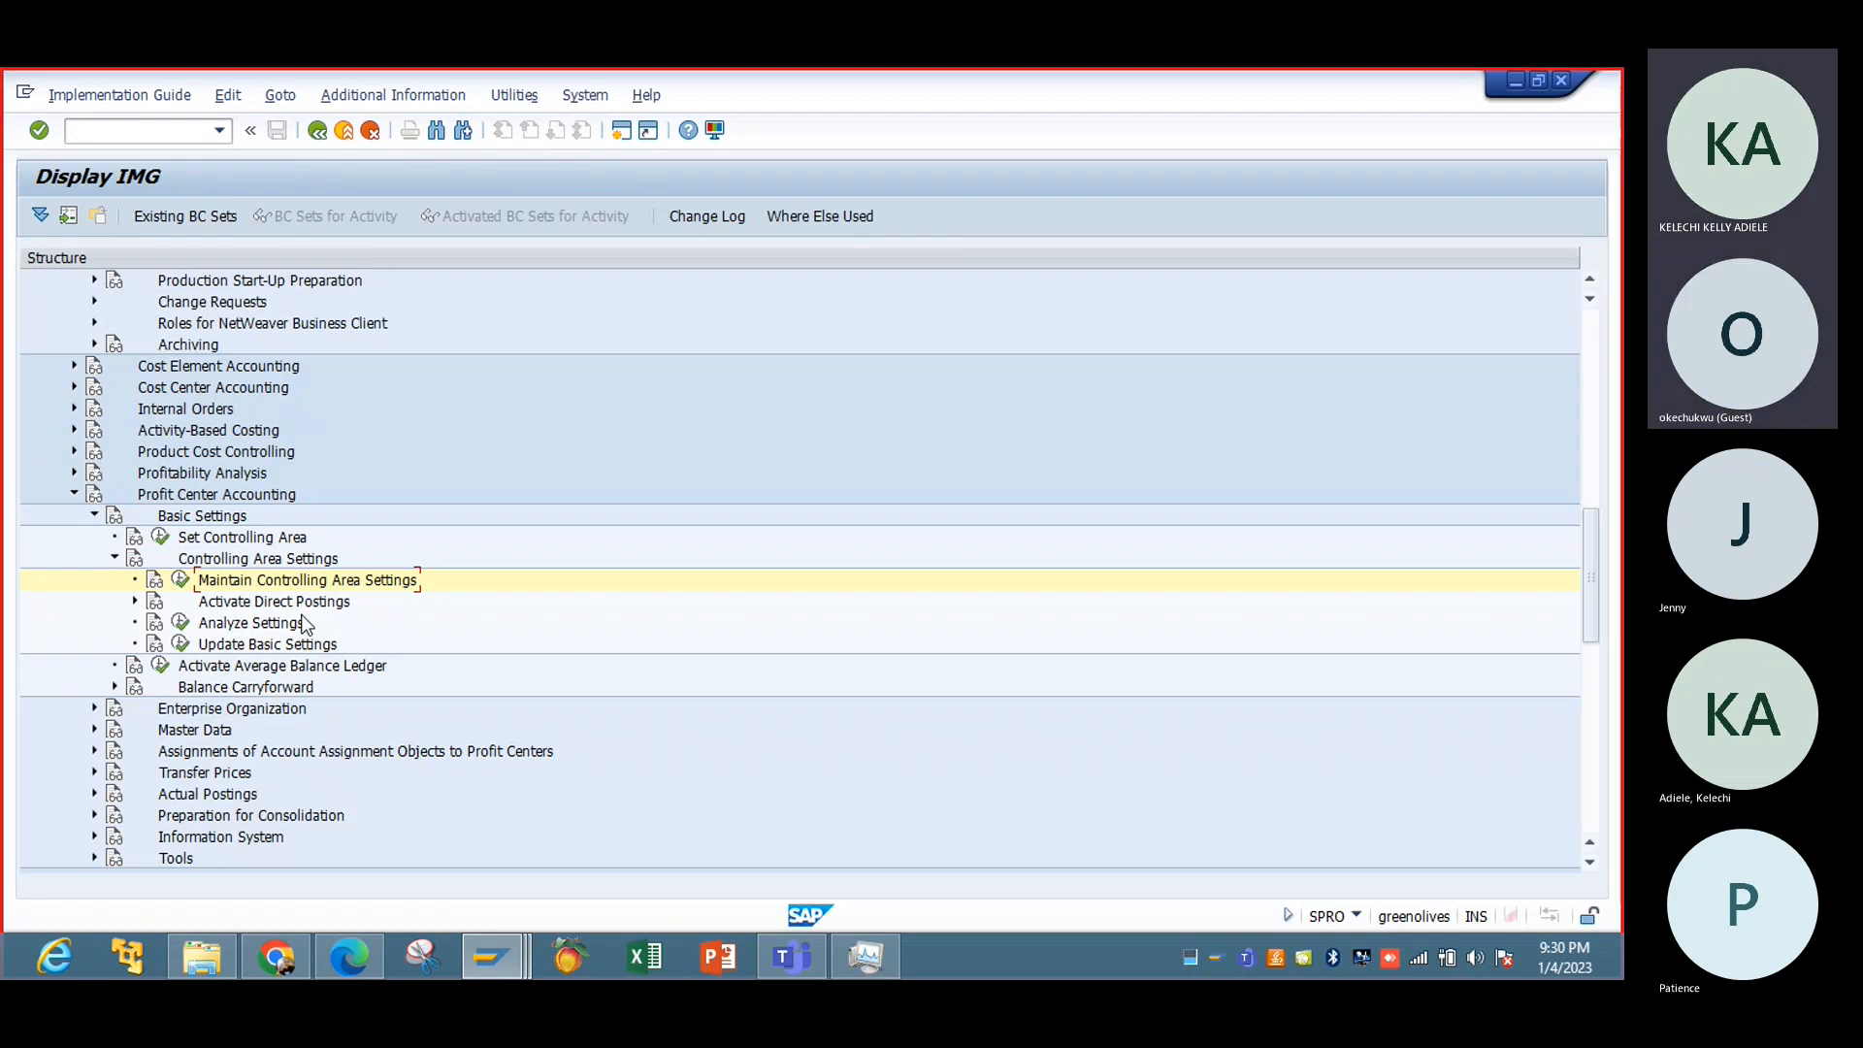
Step: Reopen the controlling area settings for IBTC and enter standard hierarchy IBTCPRCTR and PCtr local currency type 20
click(180, 579)
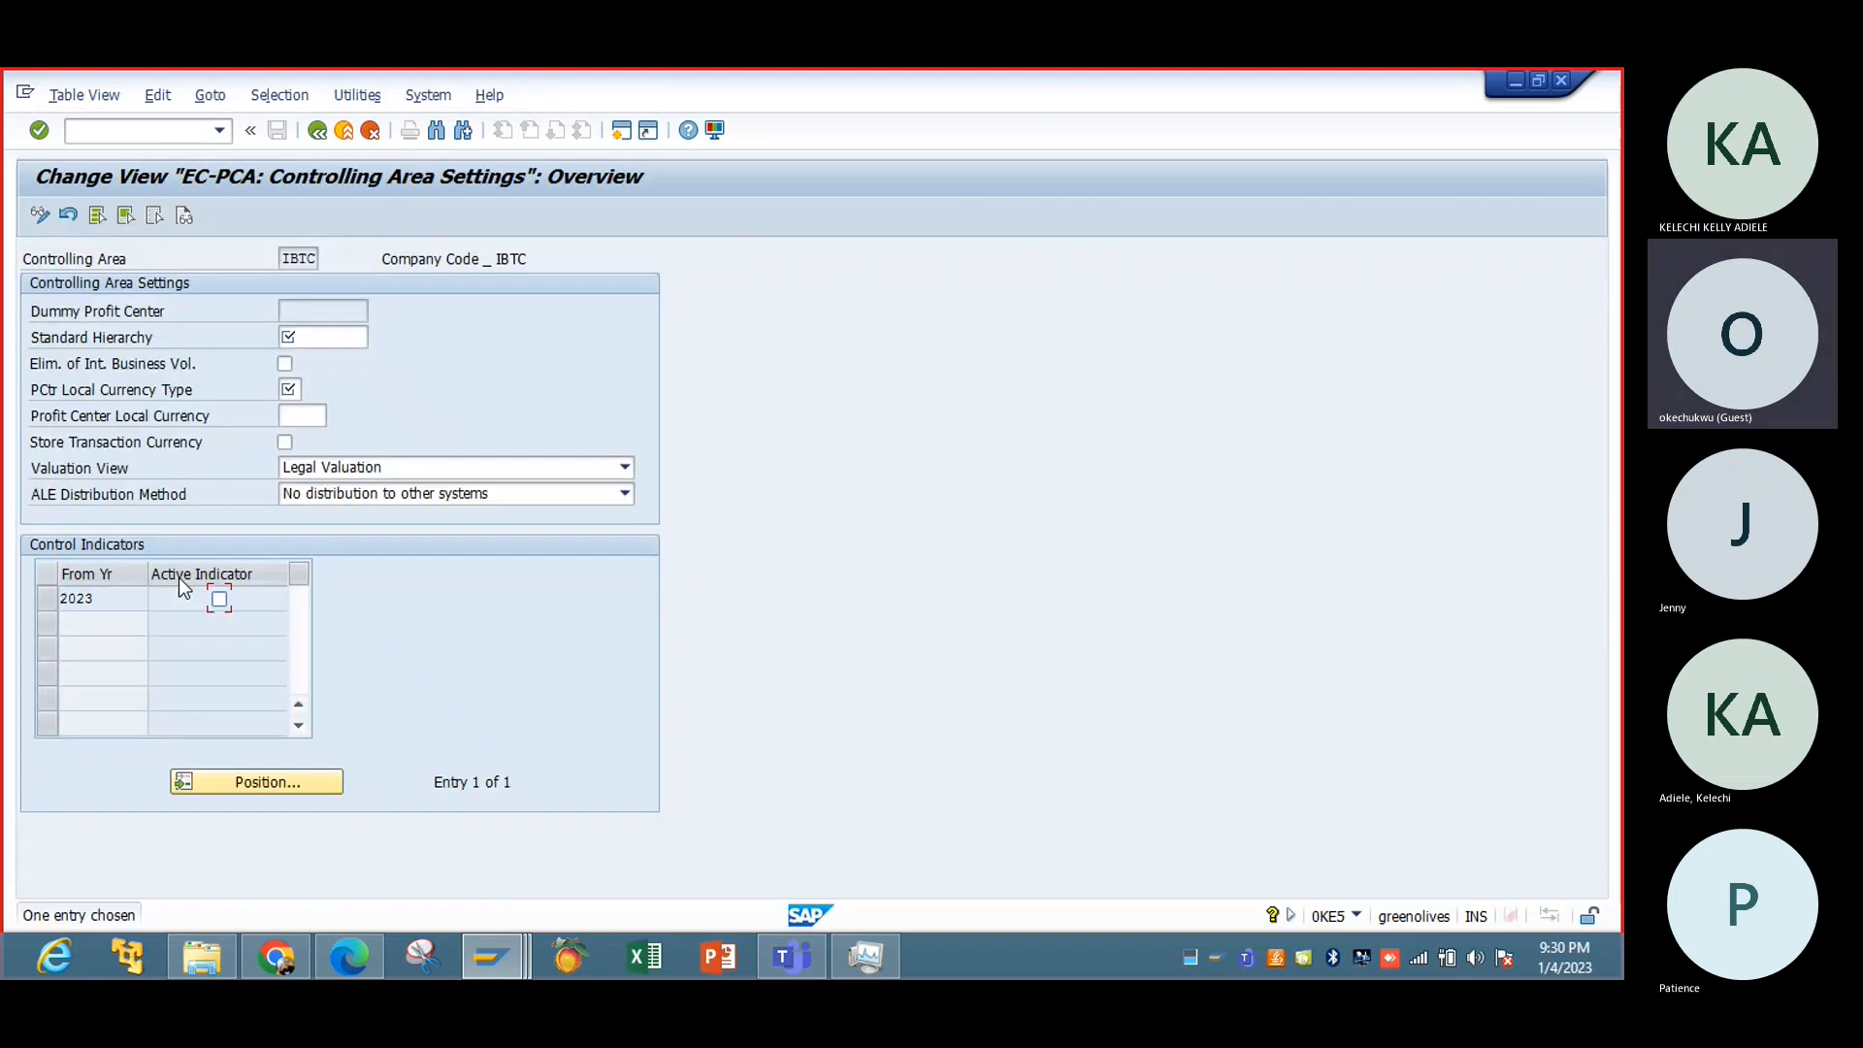
click(320, 337)
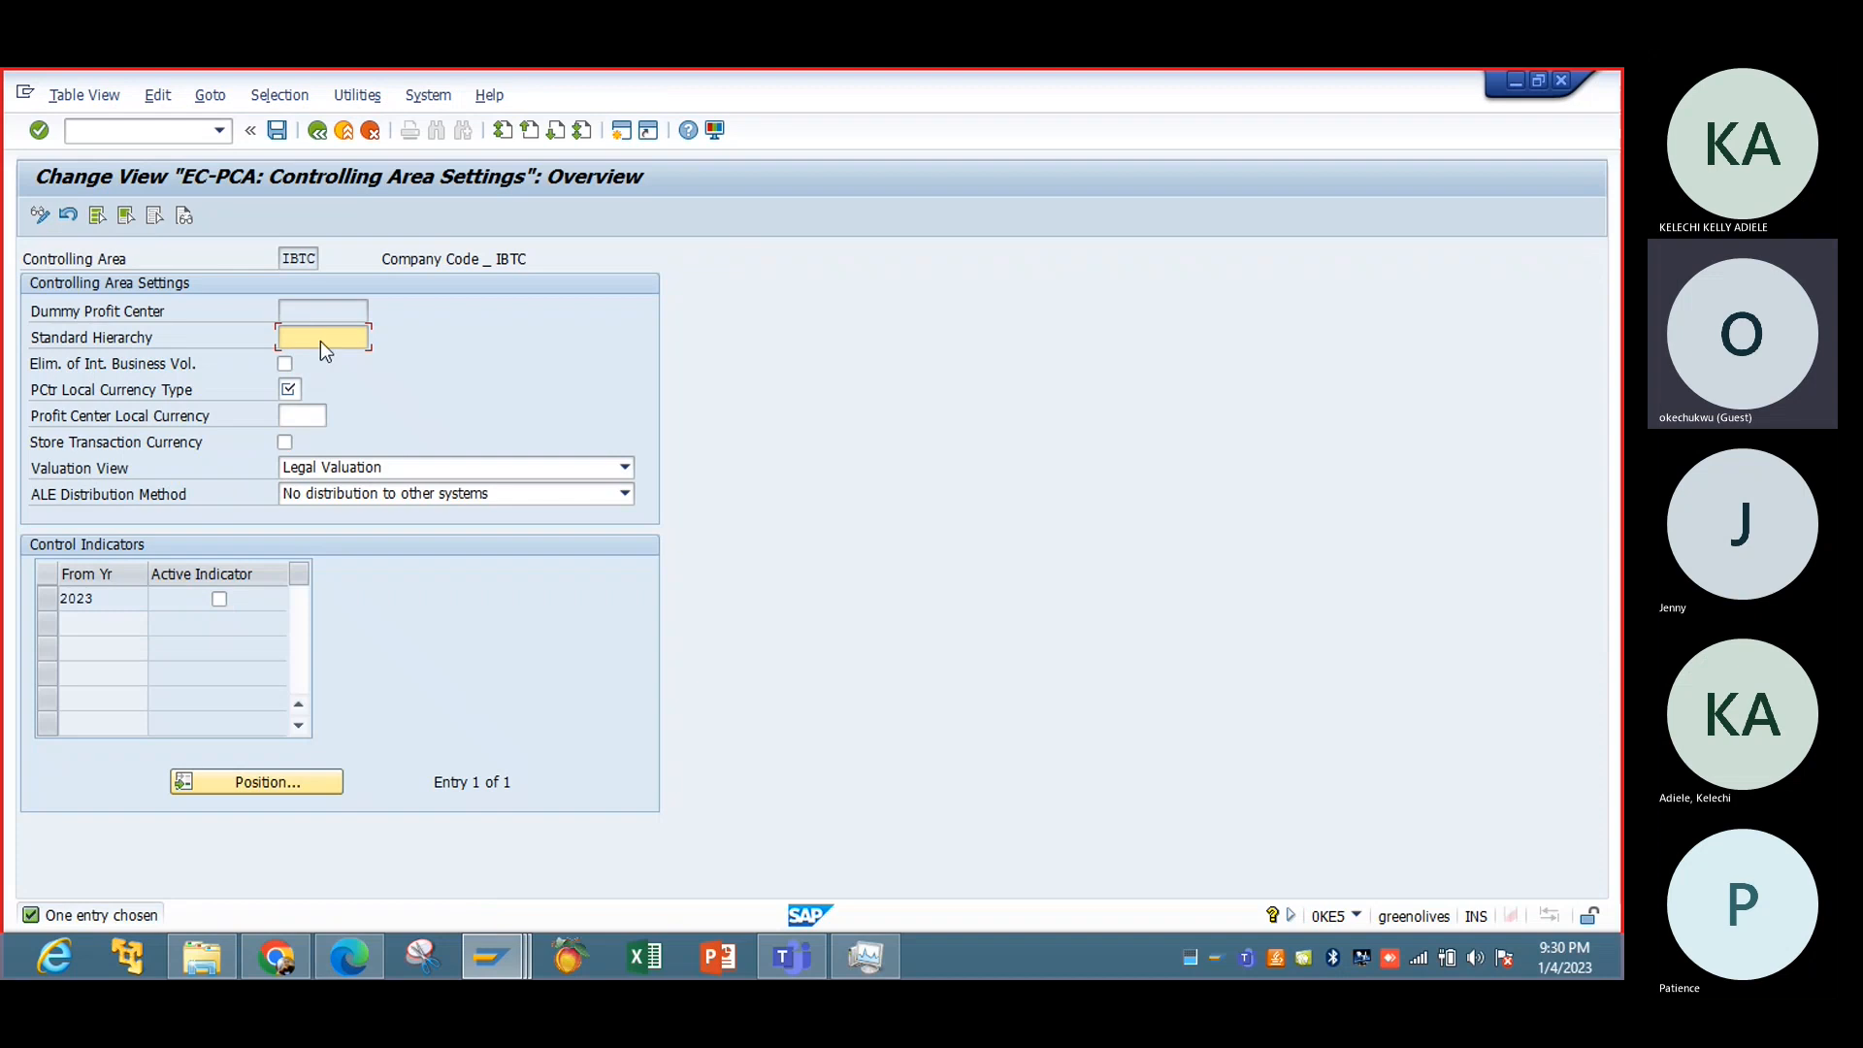
click(291, 389)
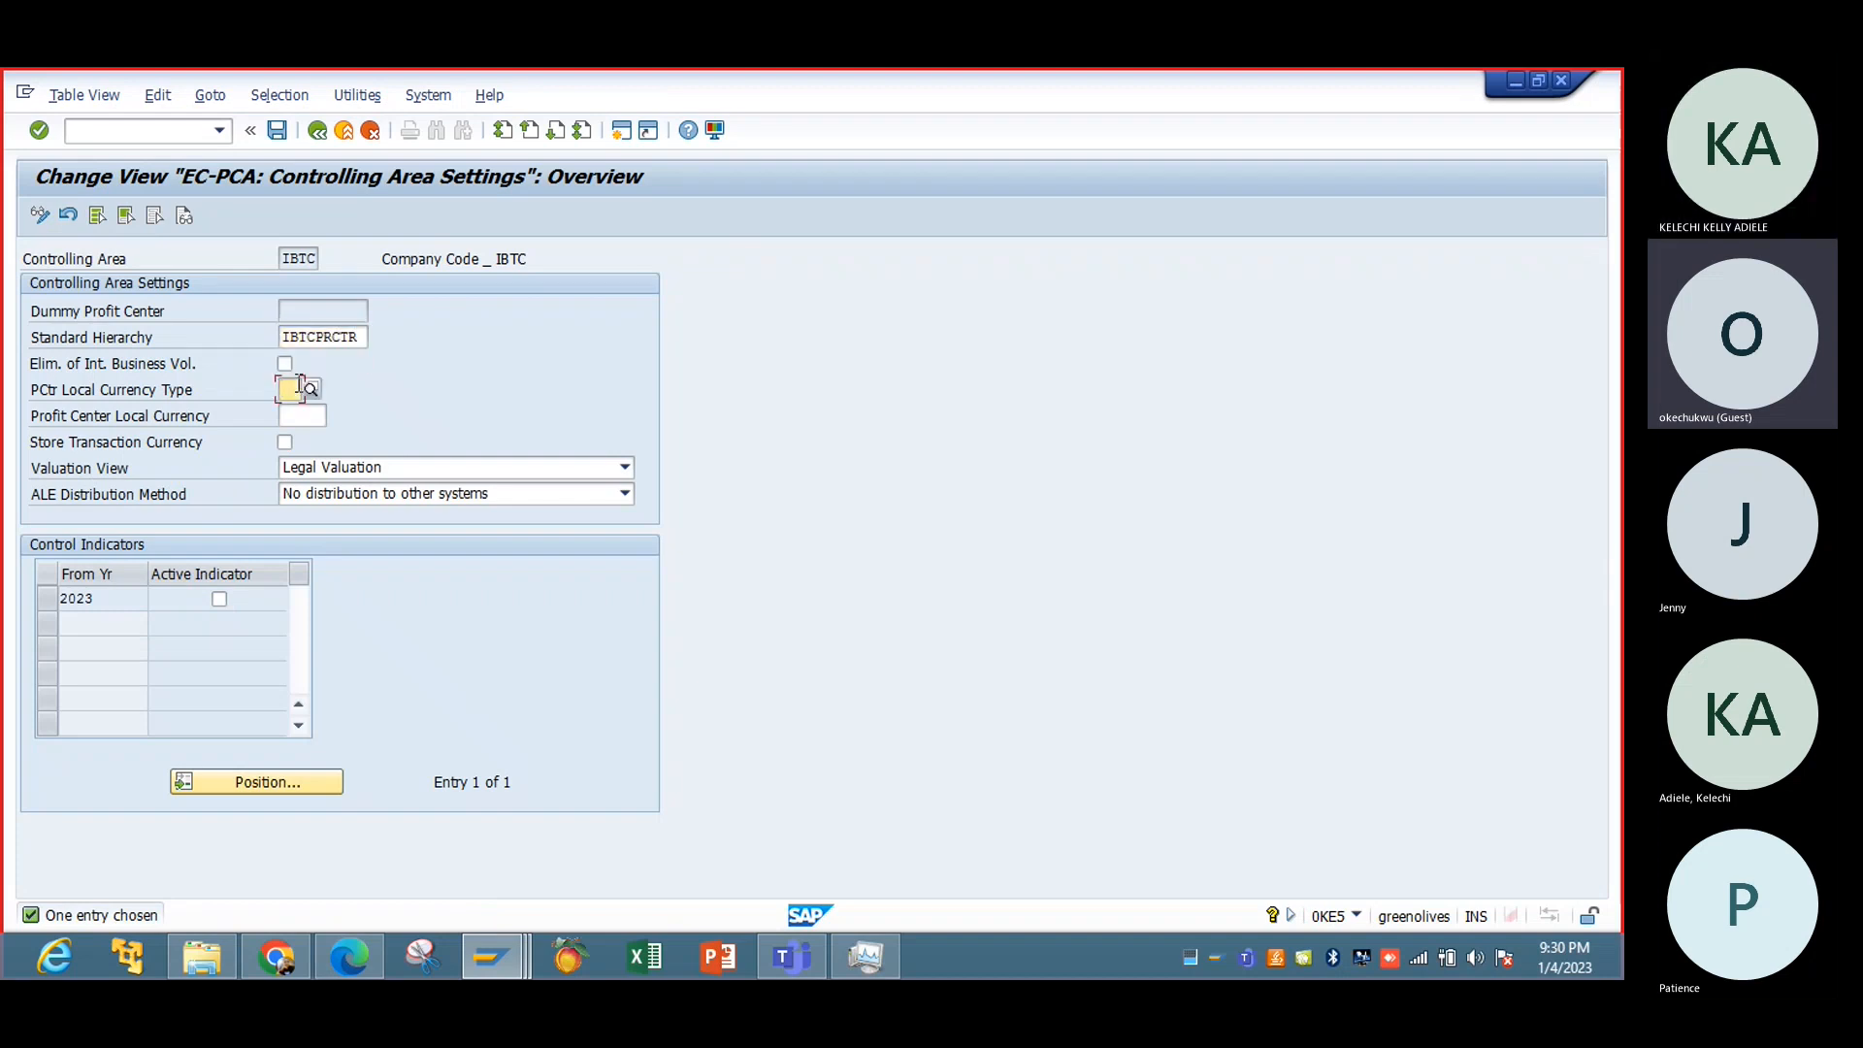
click(310, 389)
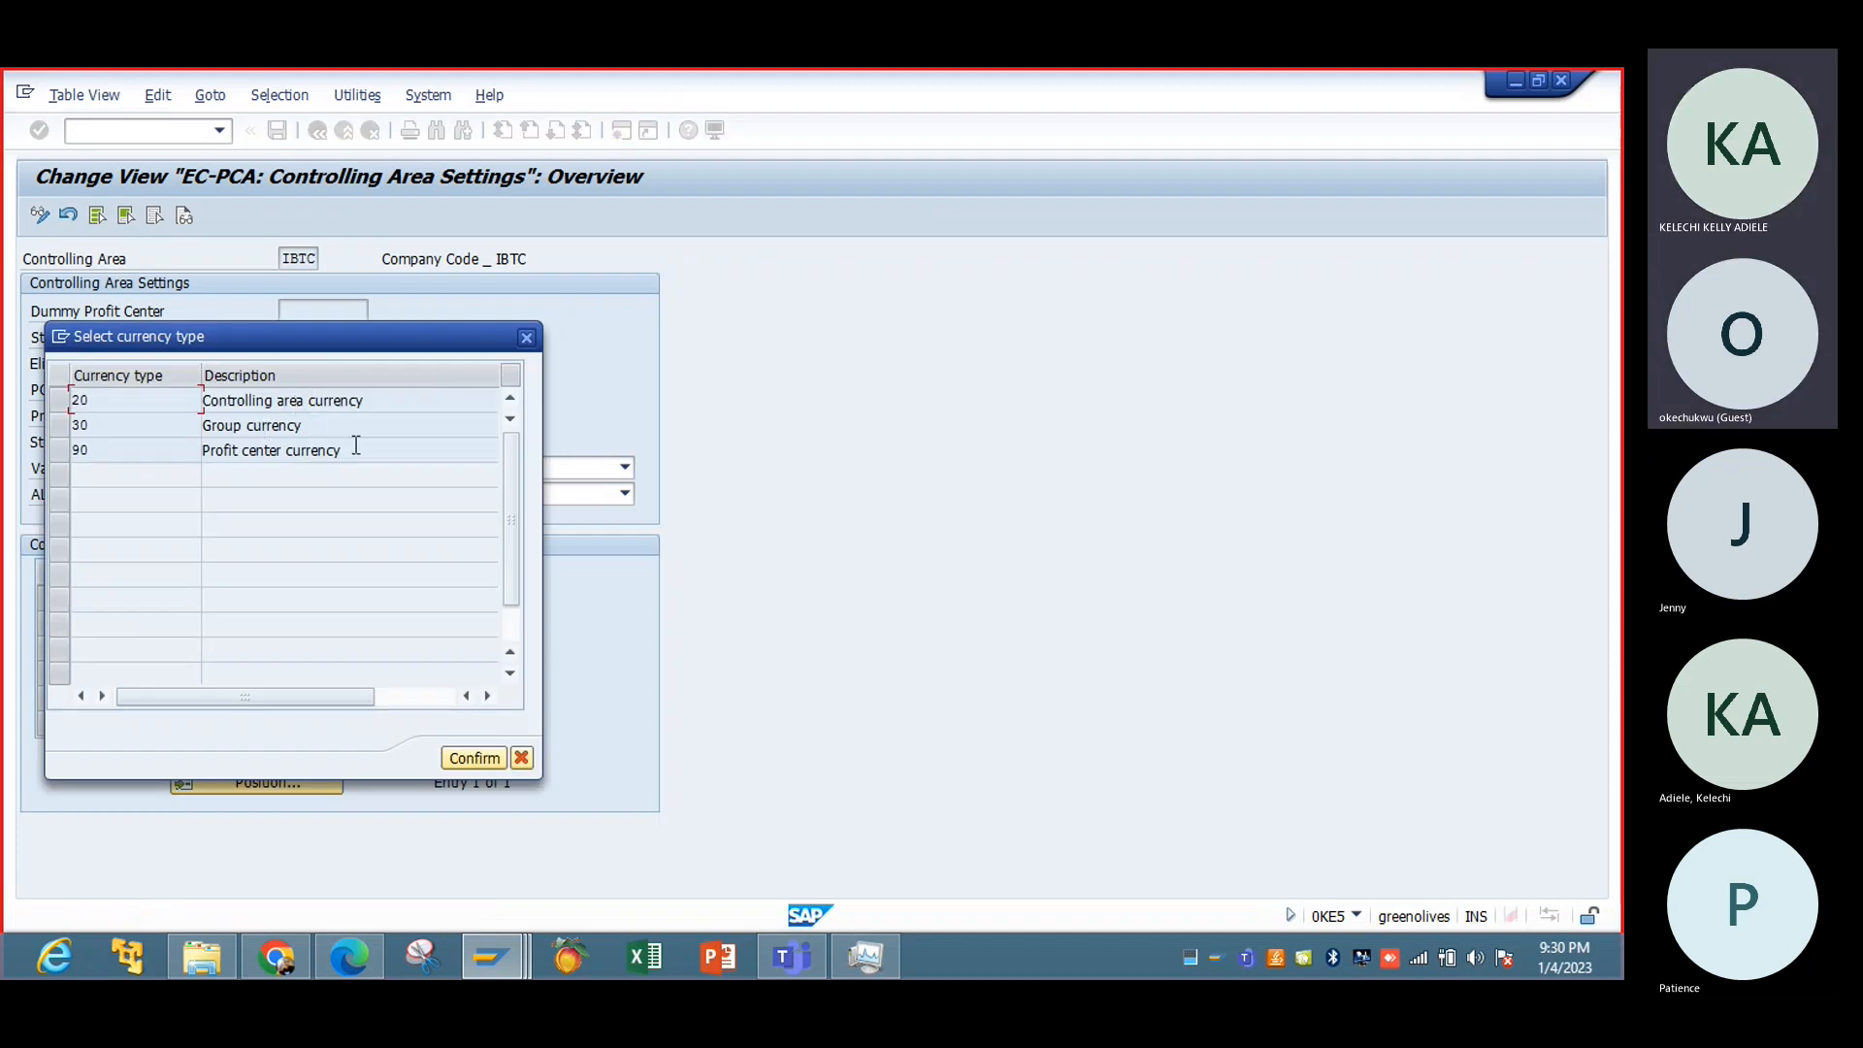
click(528, 336)
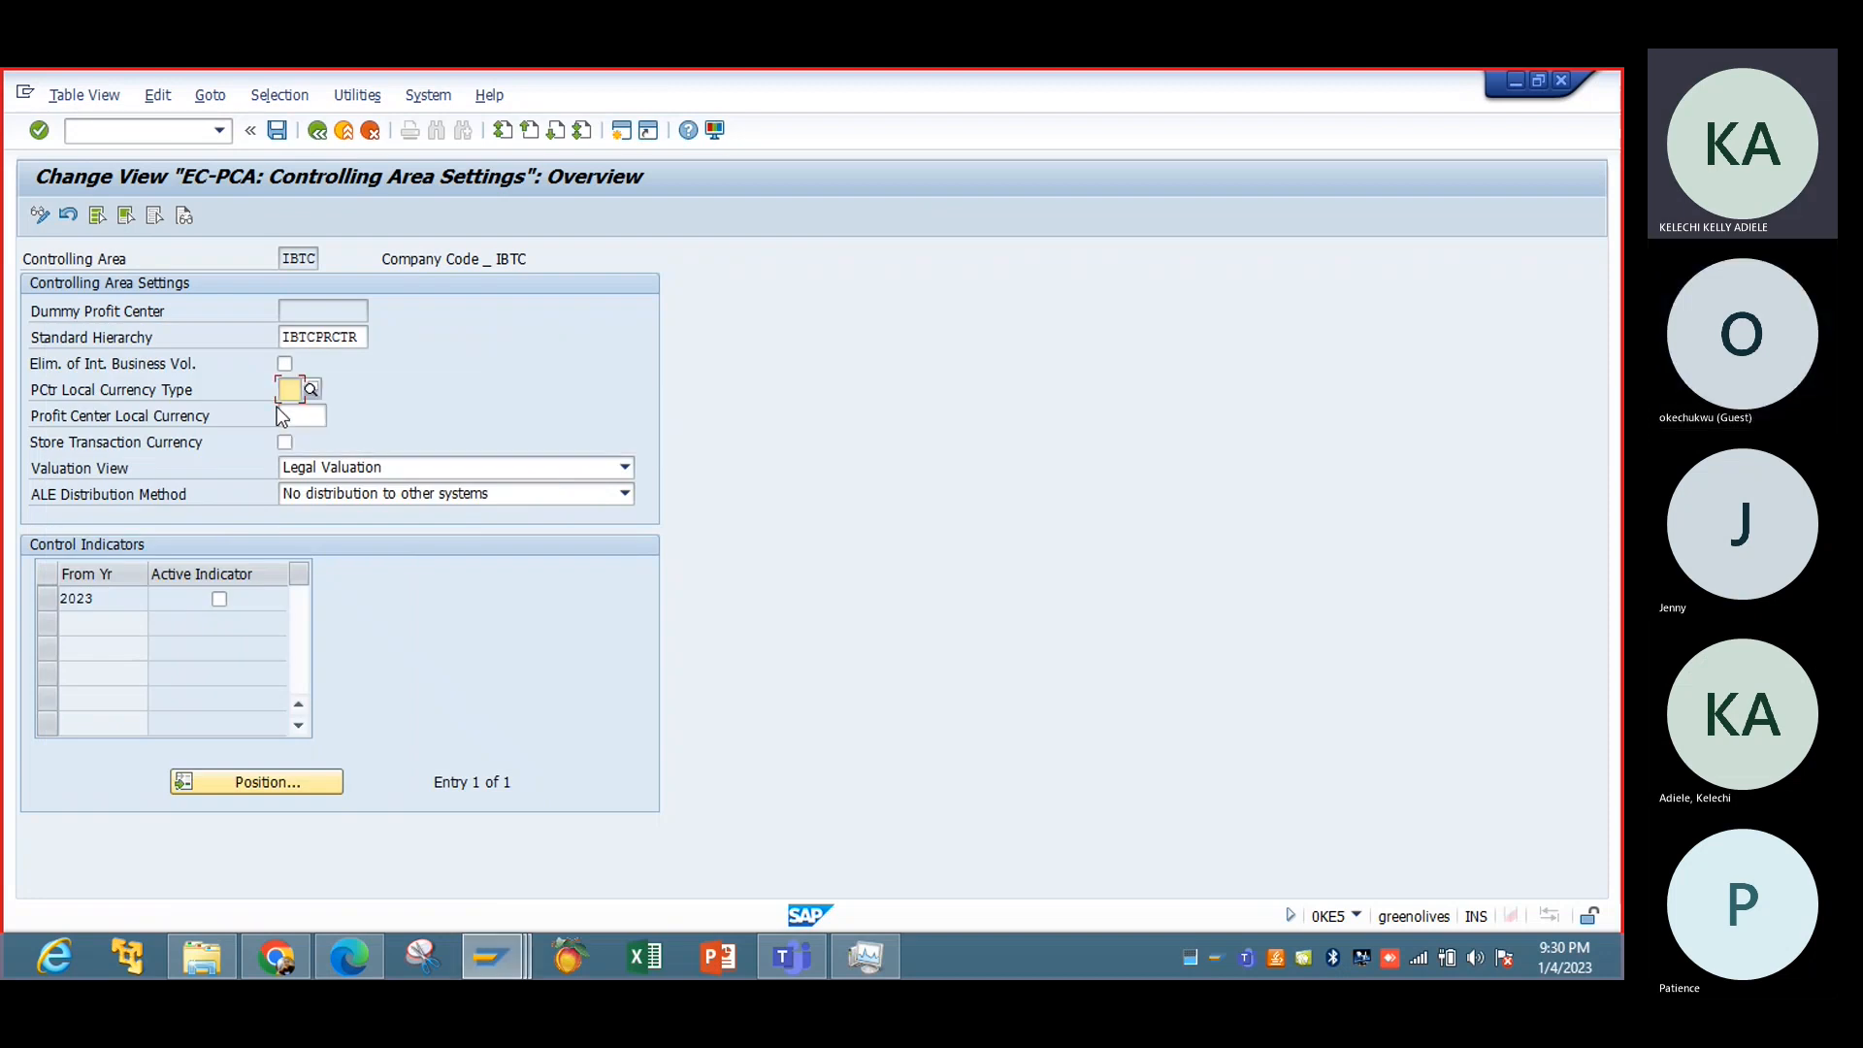
text(20)
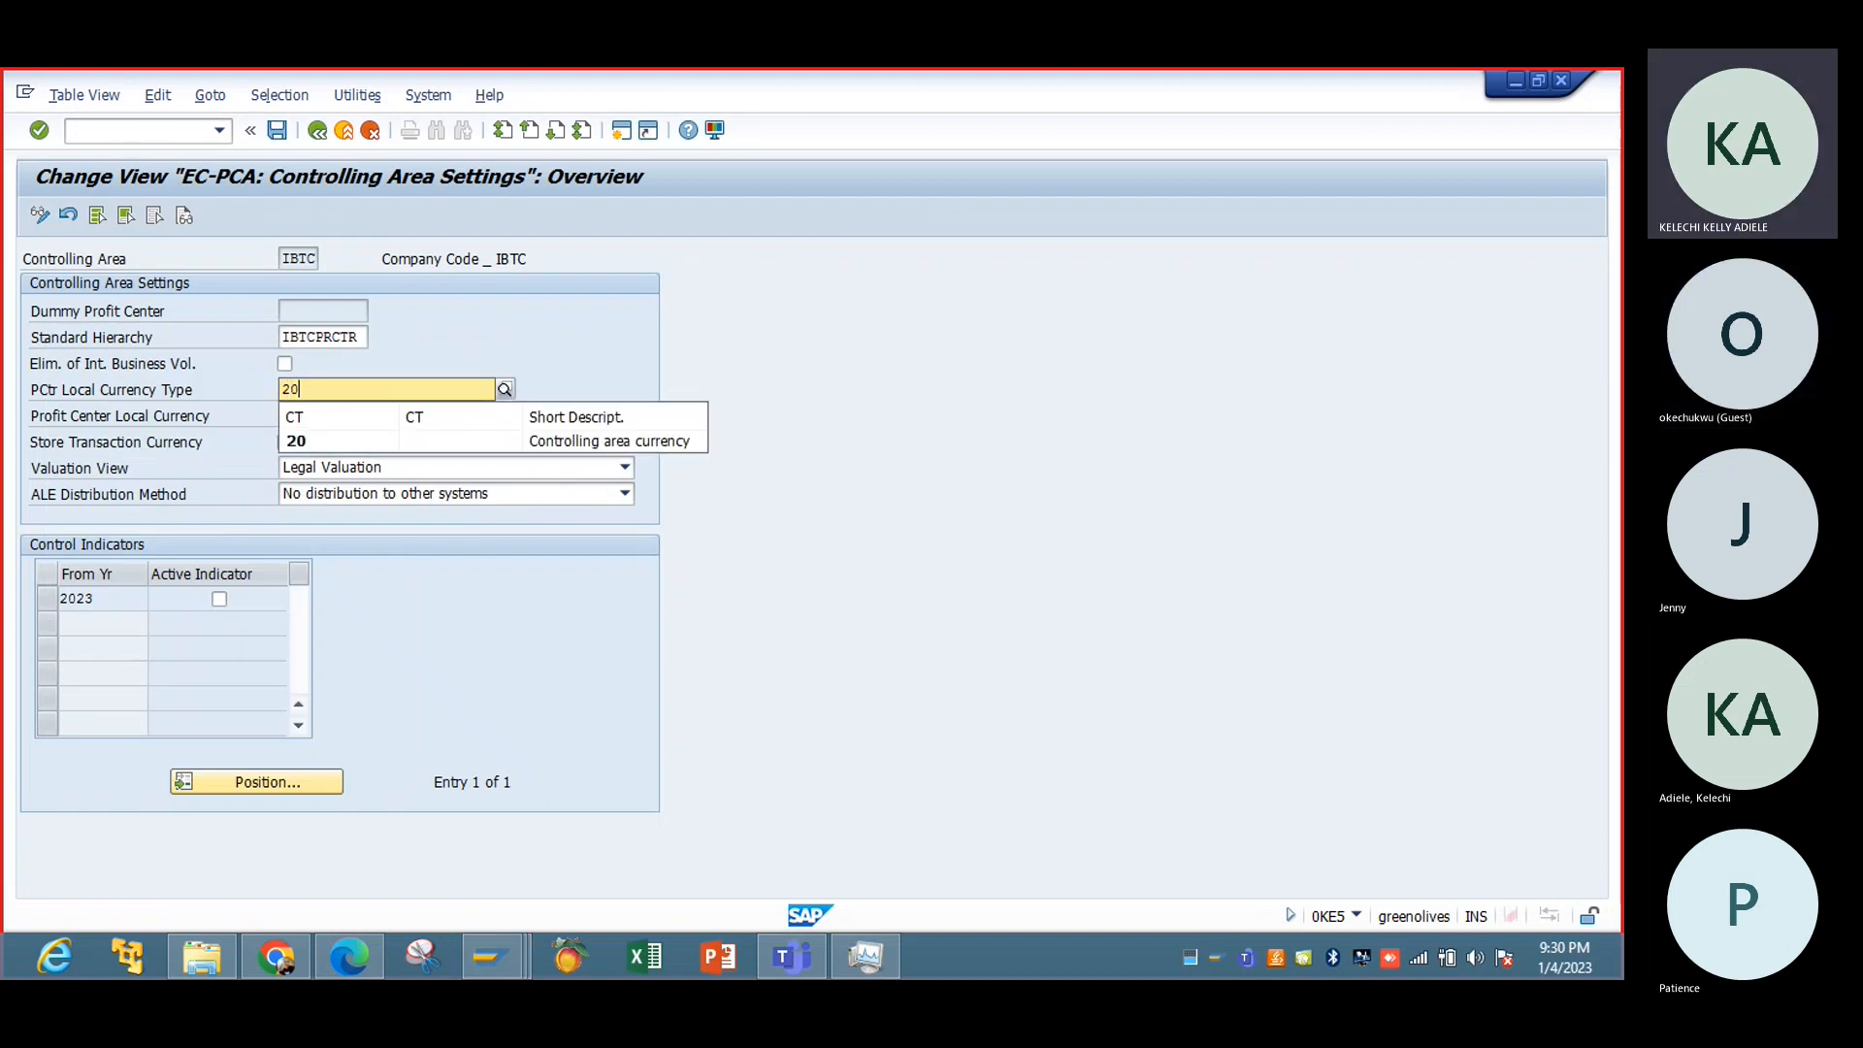
click(323, 437)
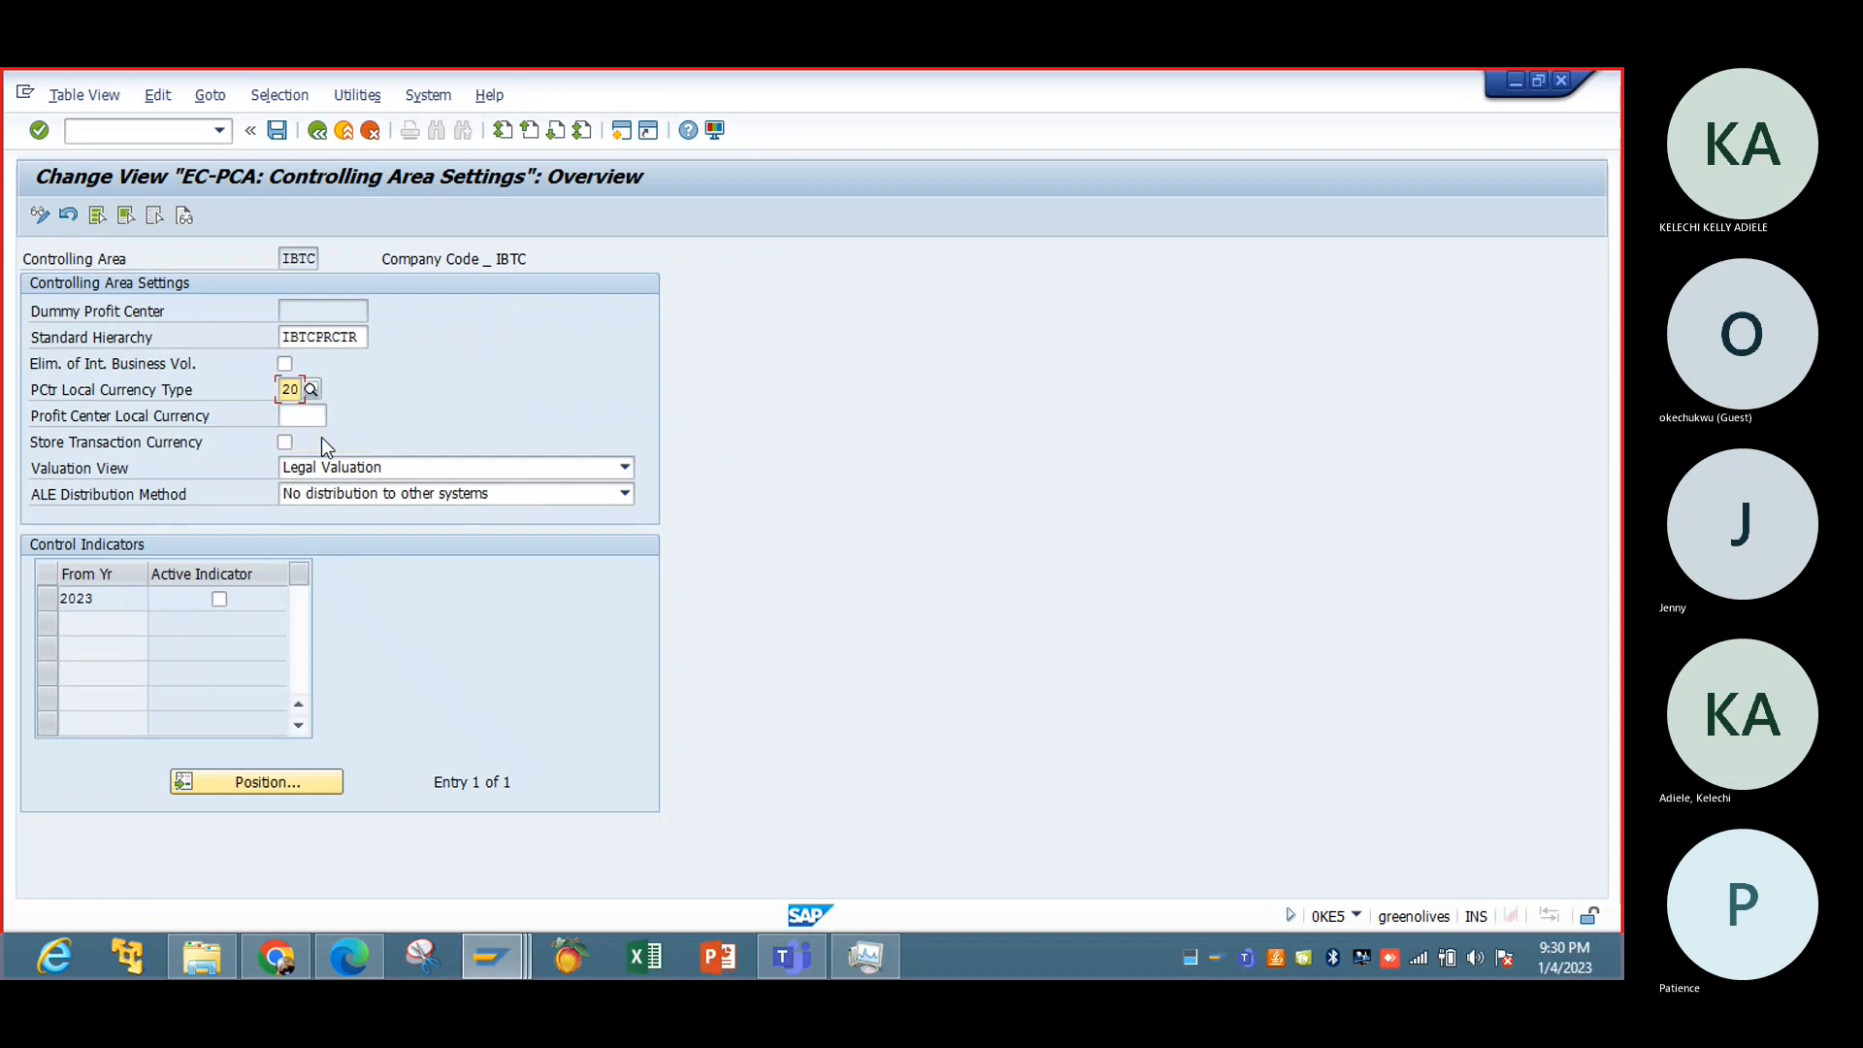
Step: Set the profit center local currency to USD and enable storing of the transaction currency
click(317, 419)
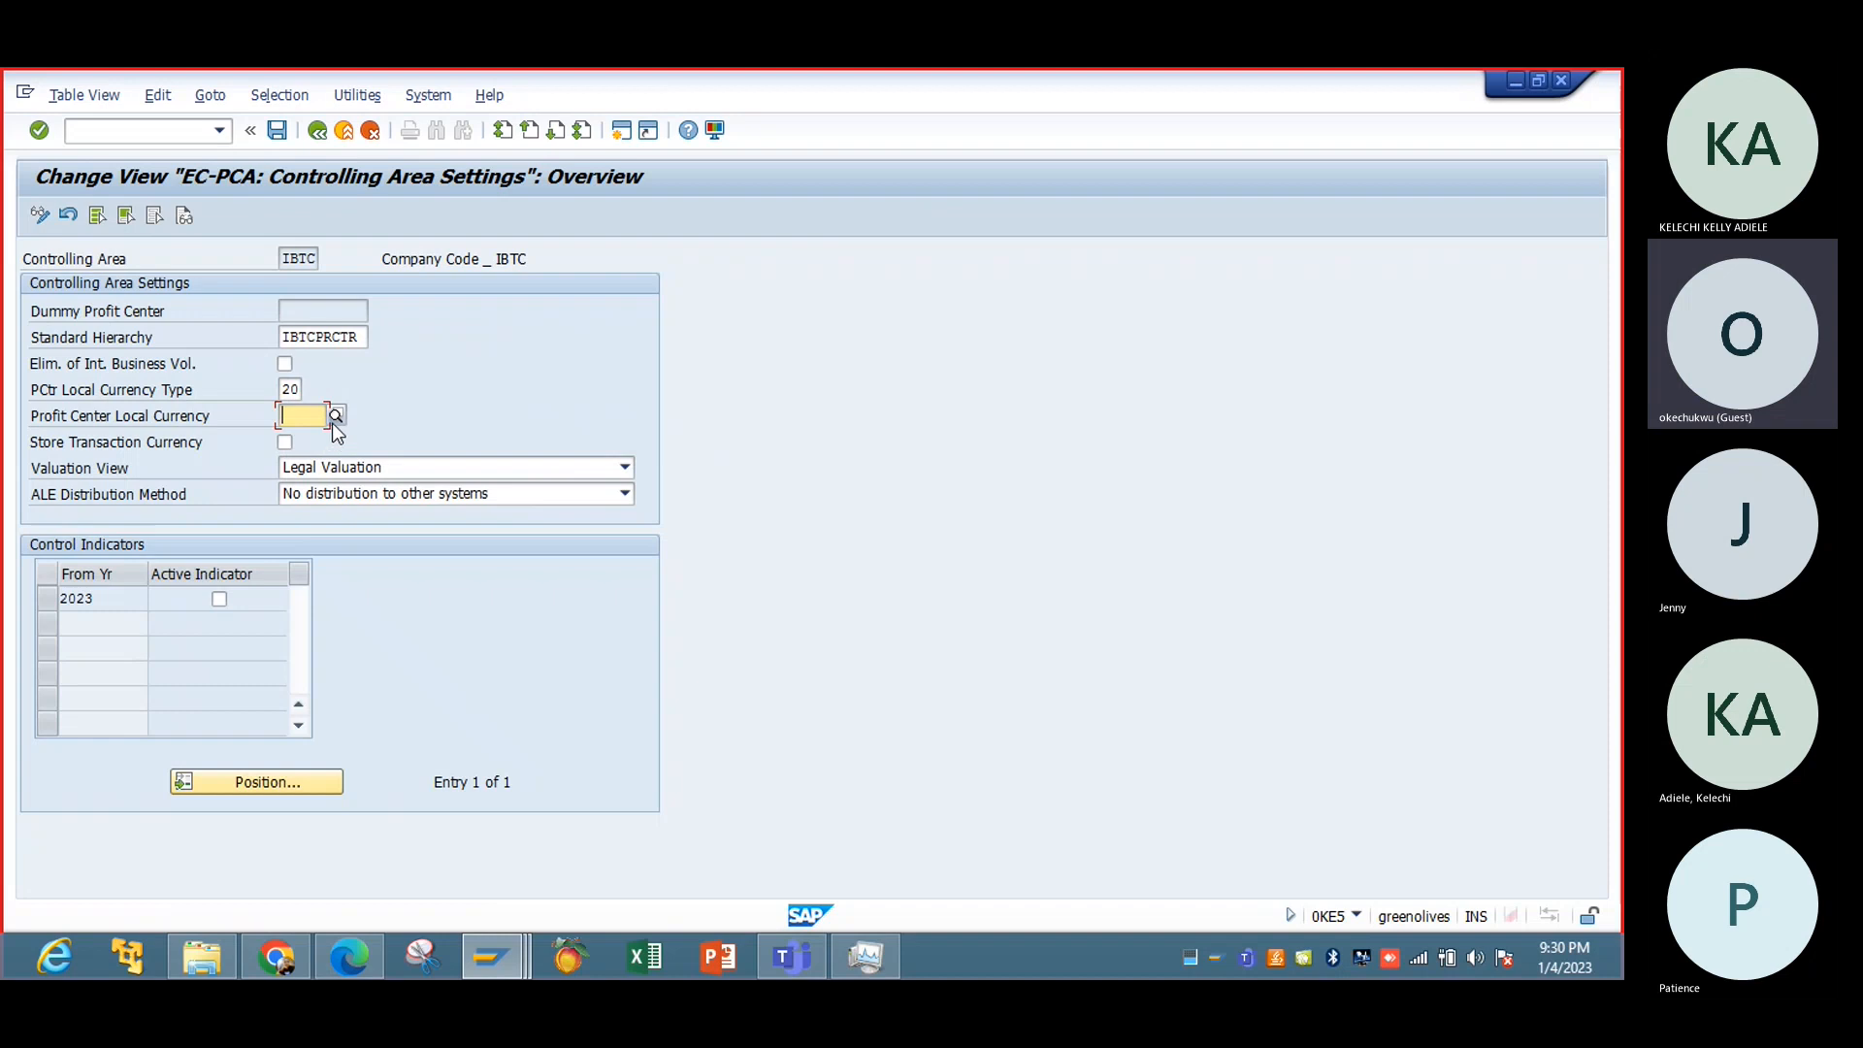
text(U)
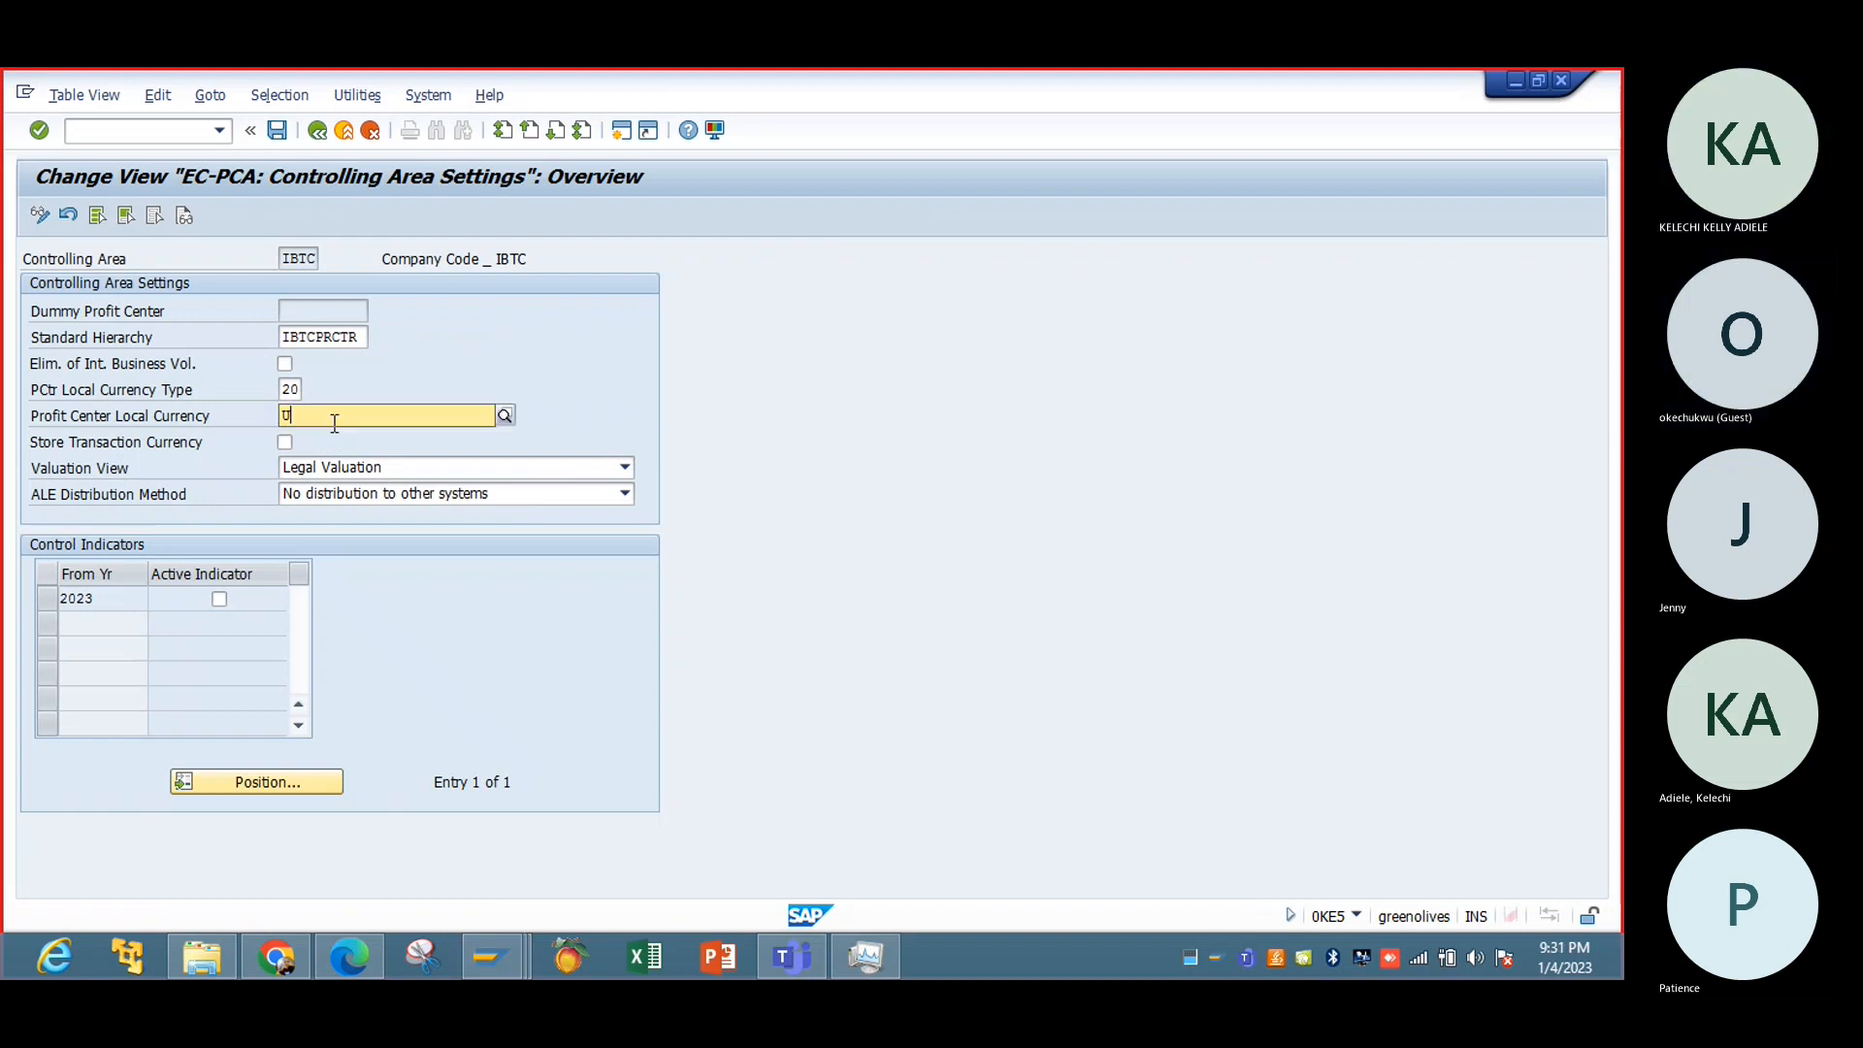
text(SD)
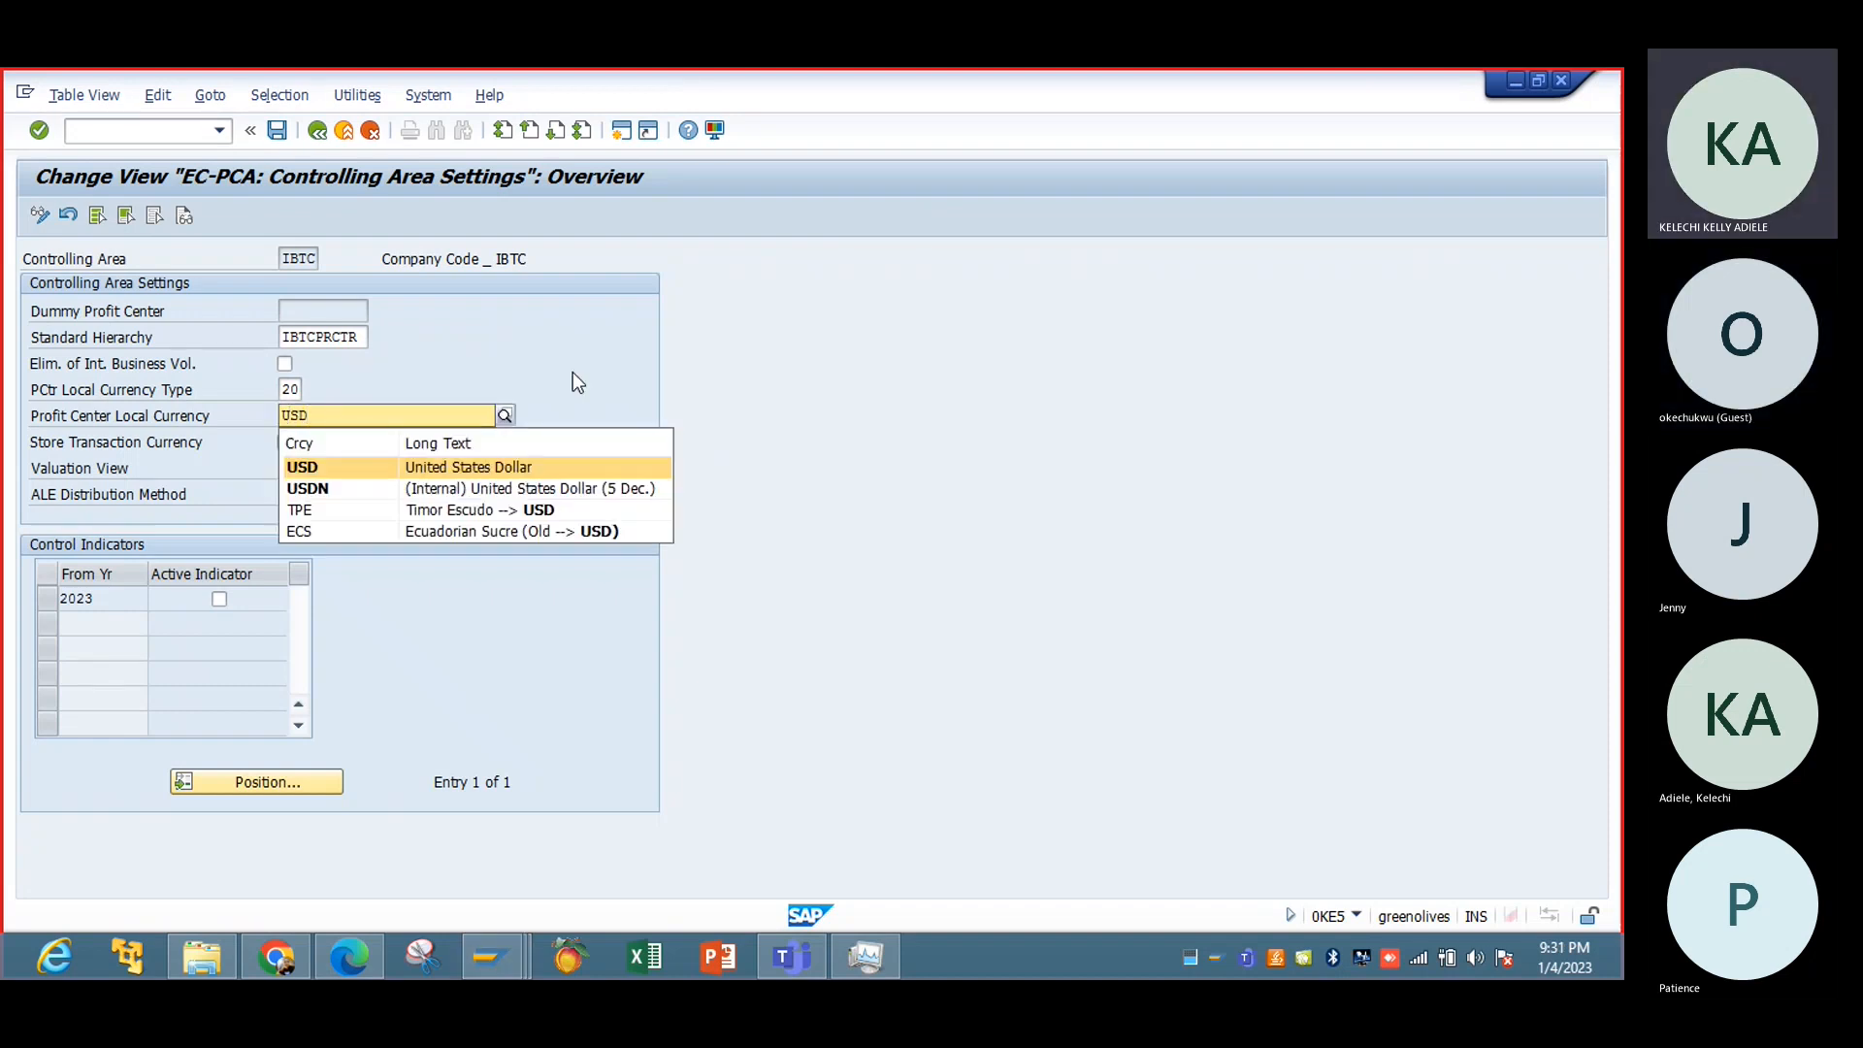
key(Return)
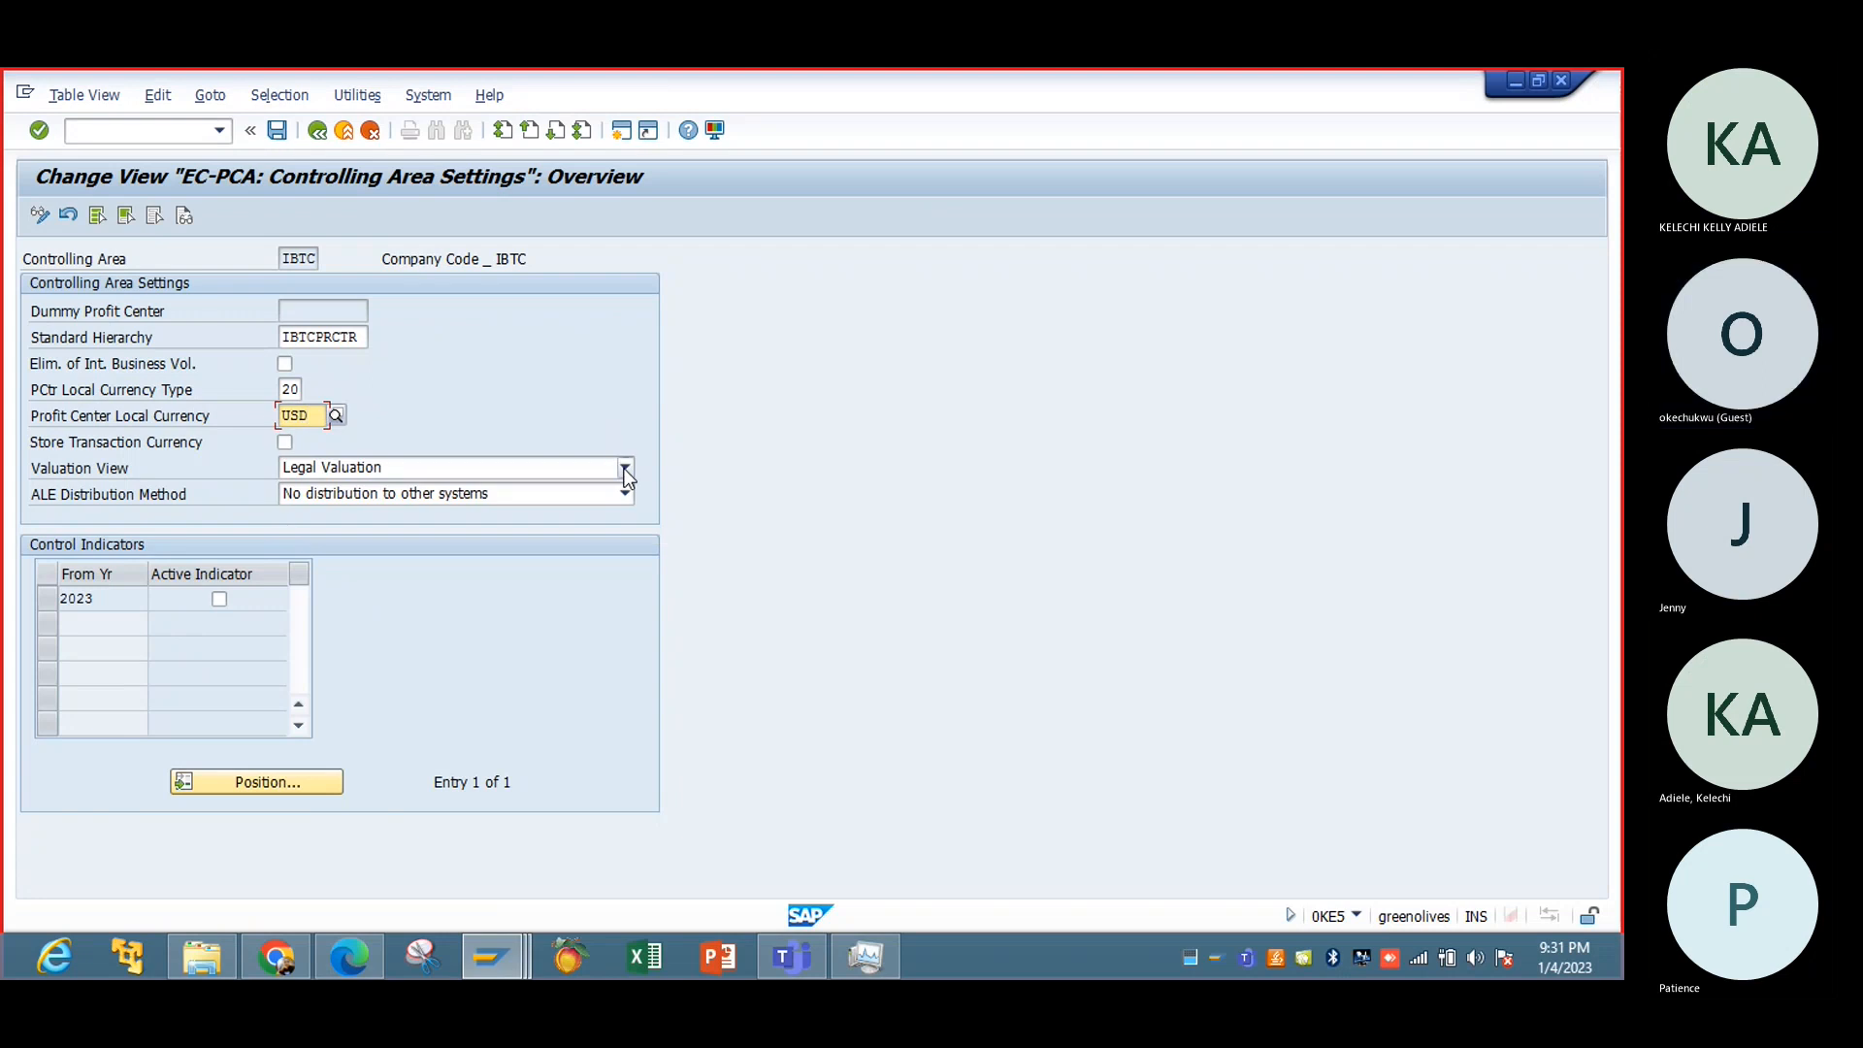
click(626, 470)
click(626, 470)
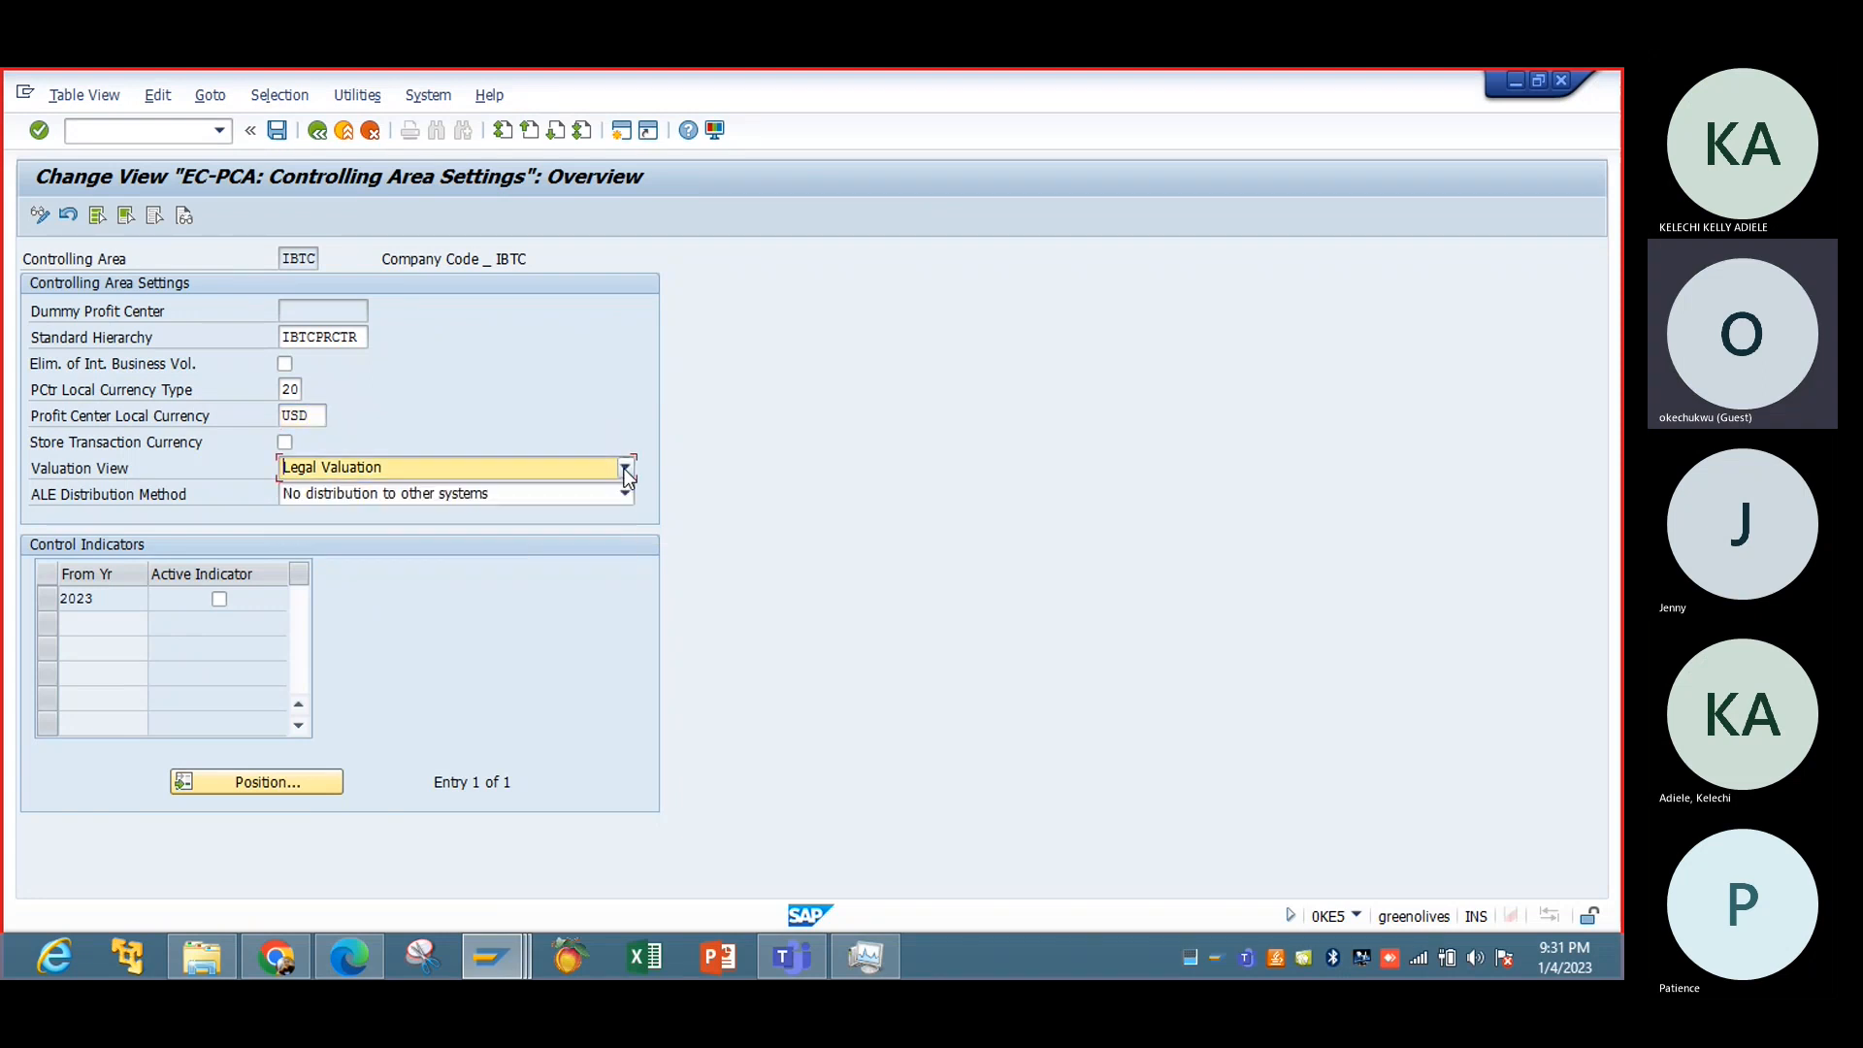
click(287, 444)
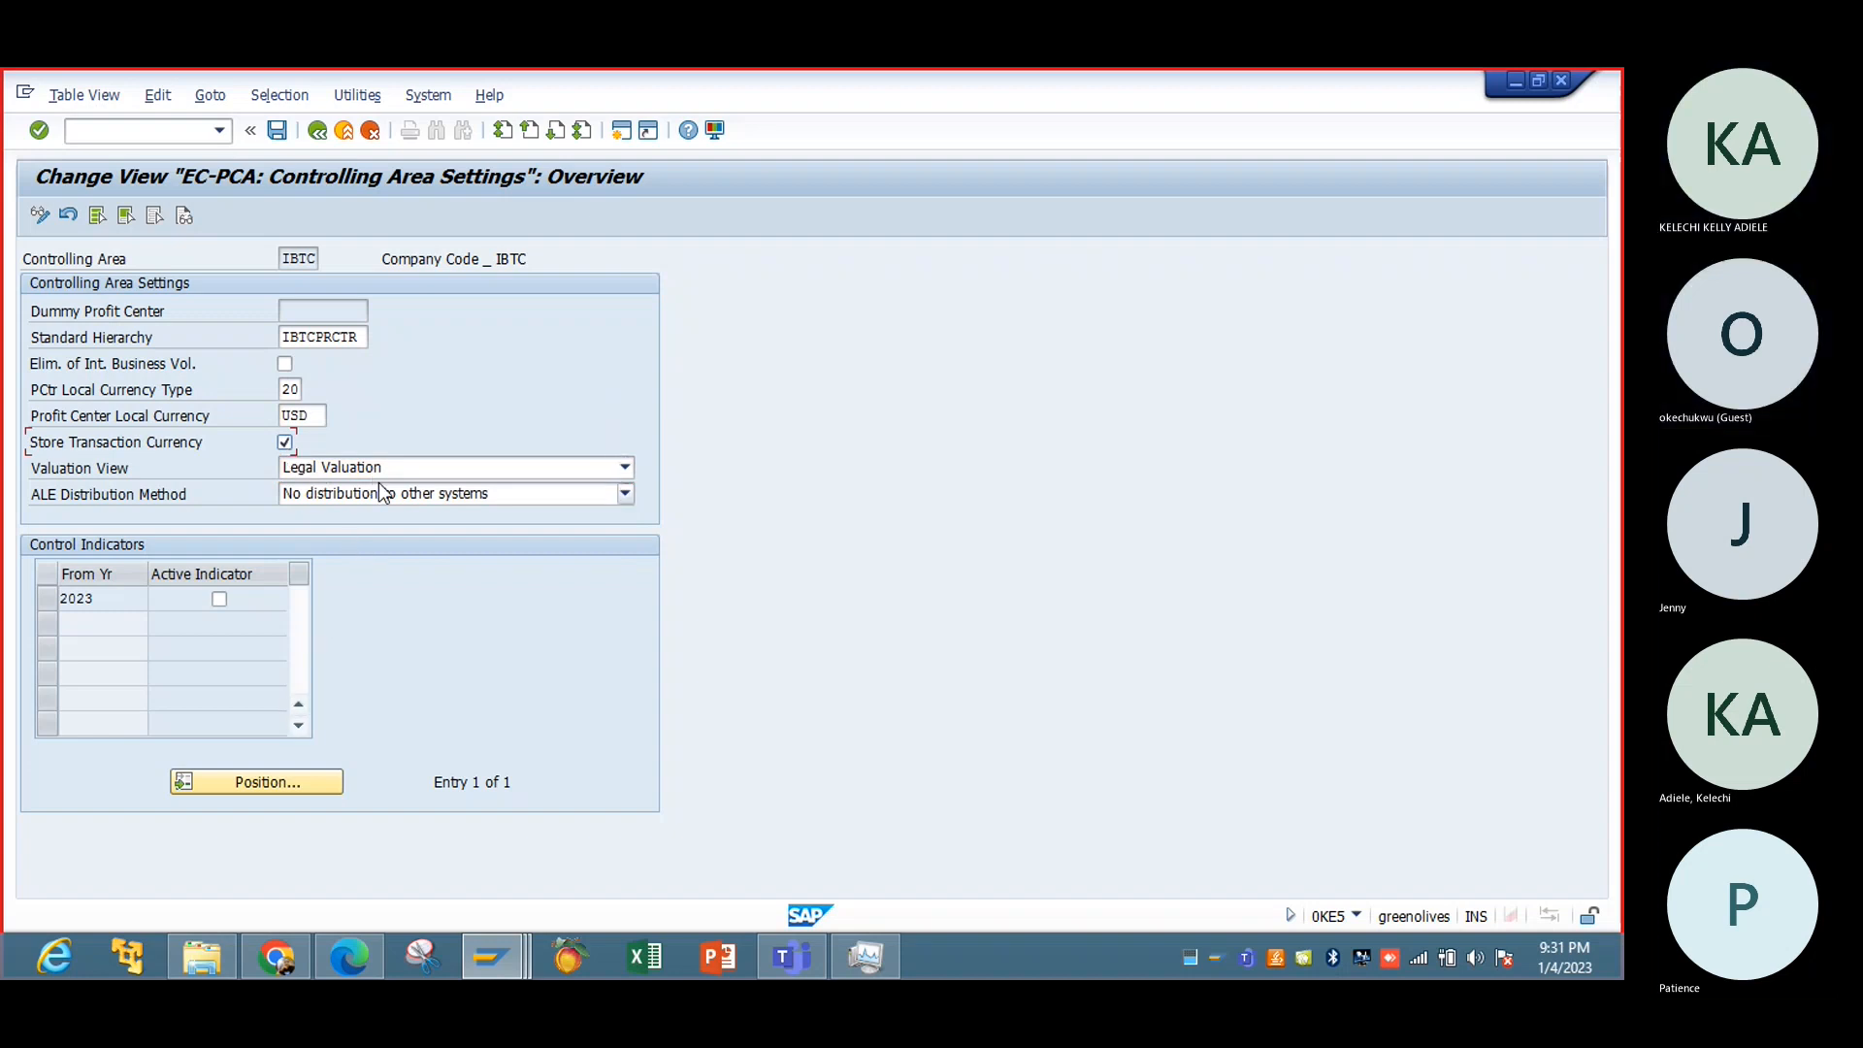
Step: Try Profit Center Valuation as the valuation view
click(624, 465)
click(569, 550)
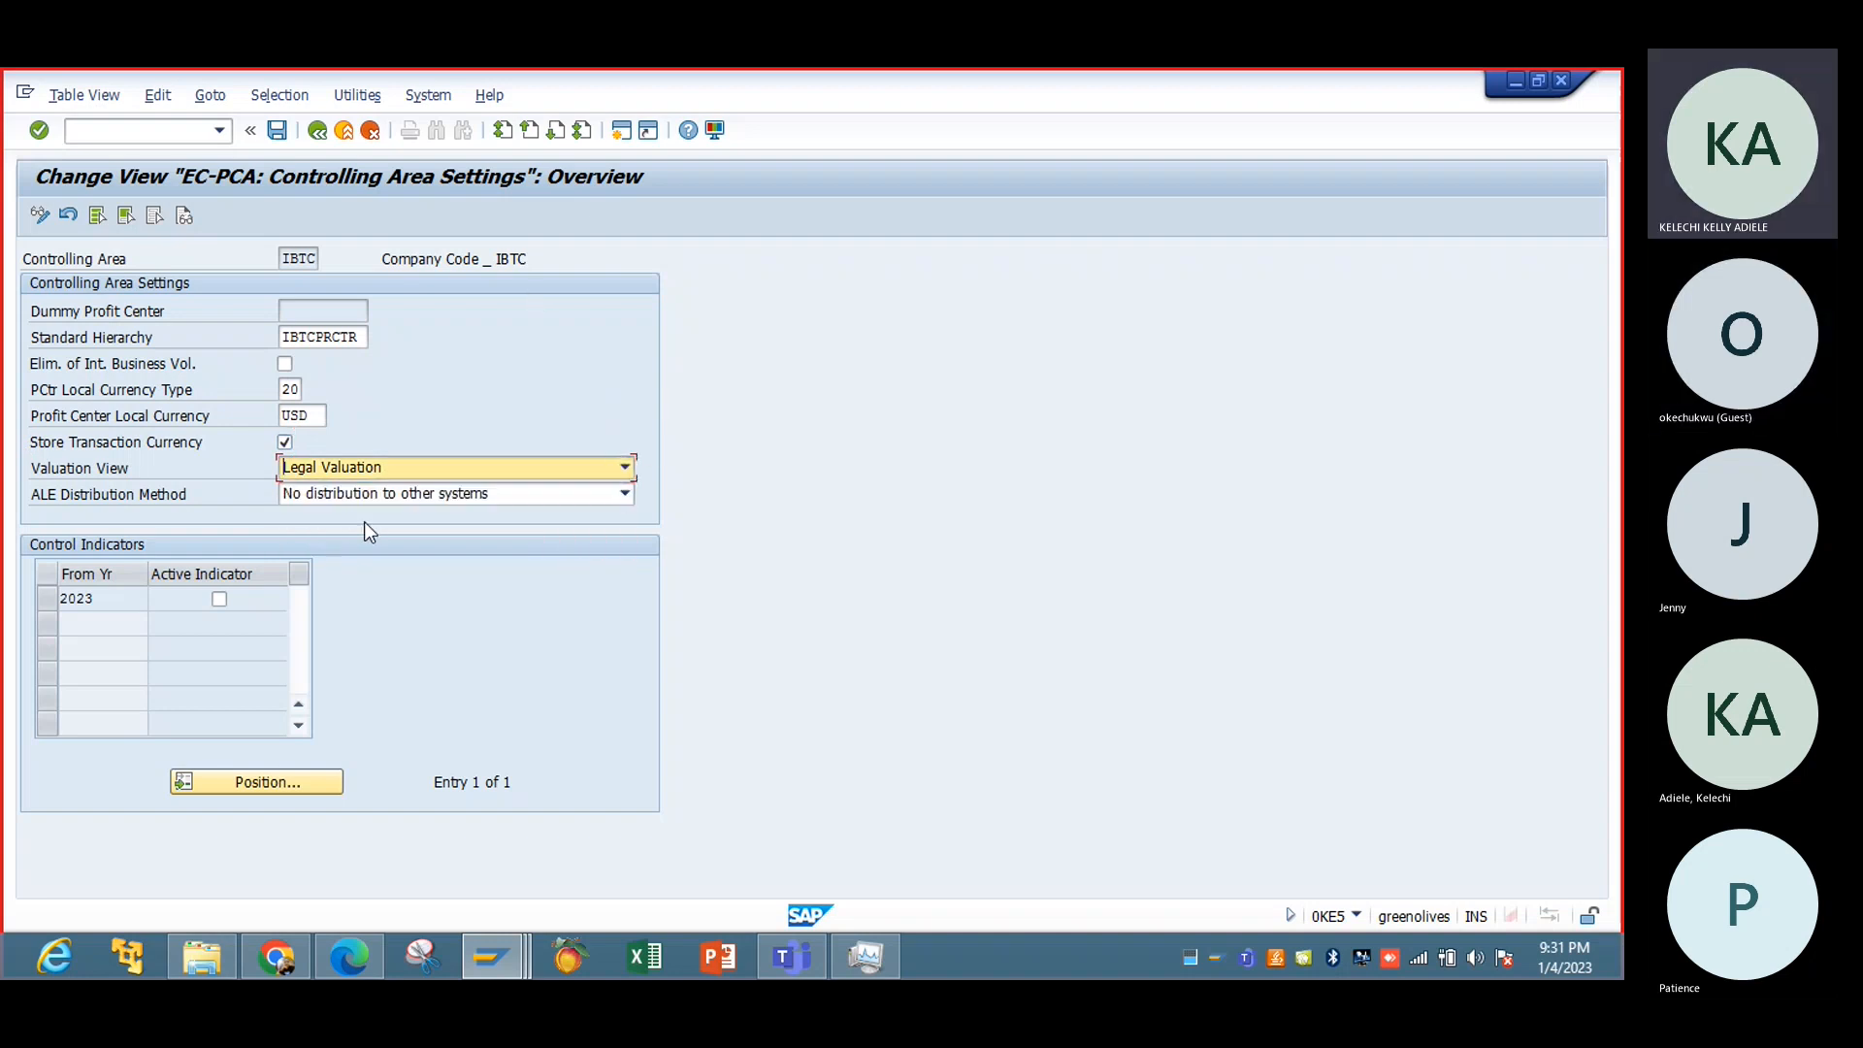
click(626, 466)
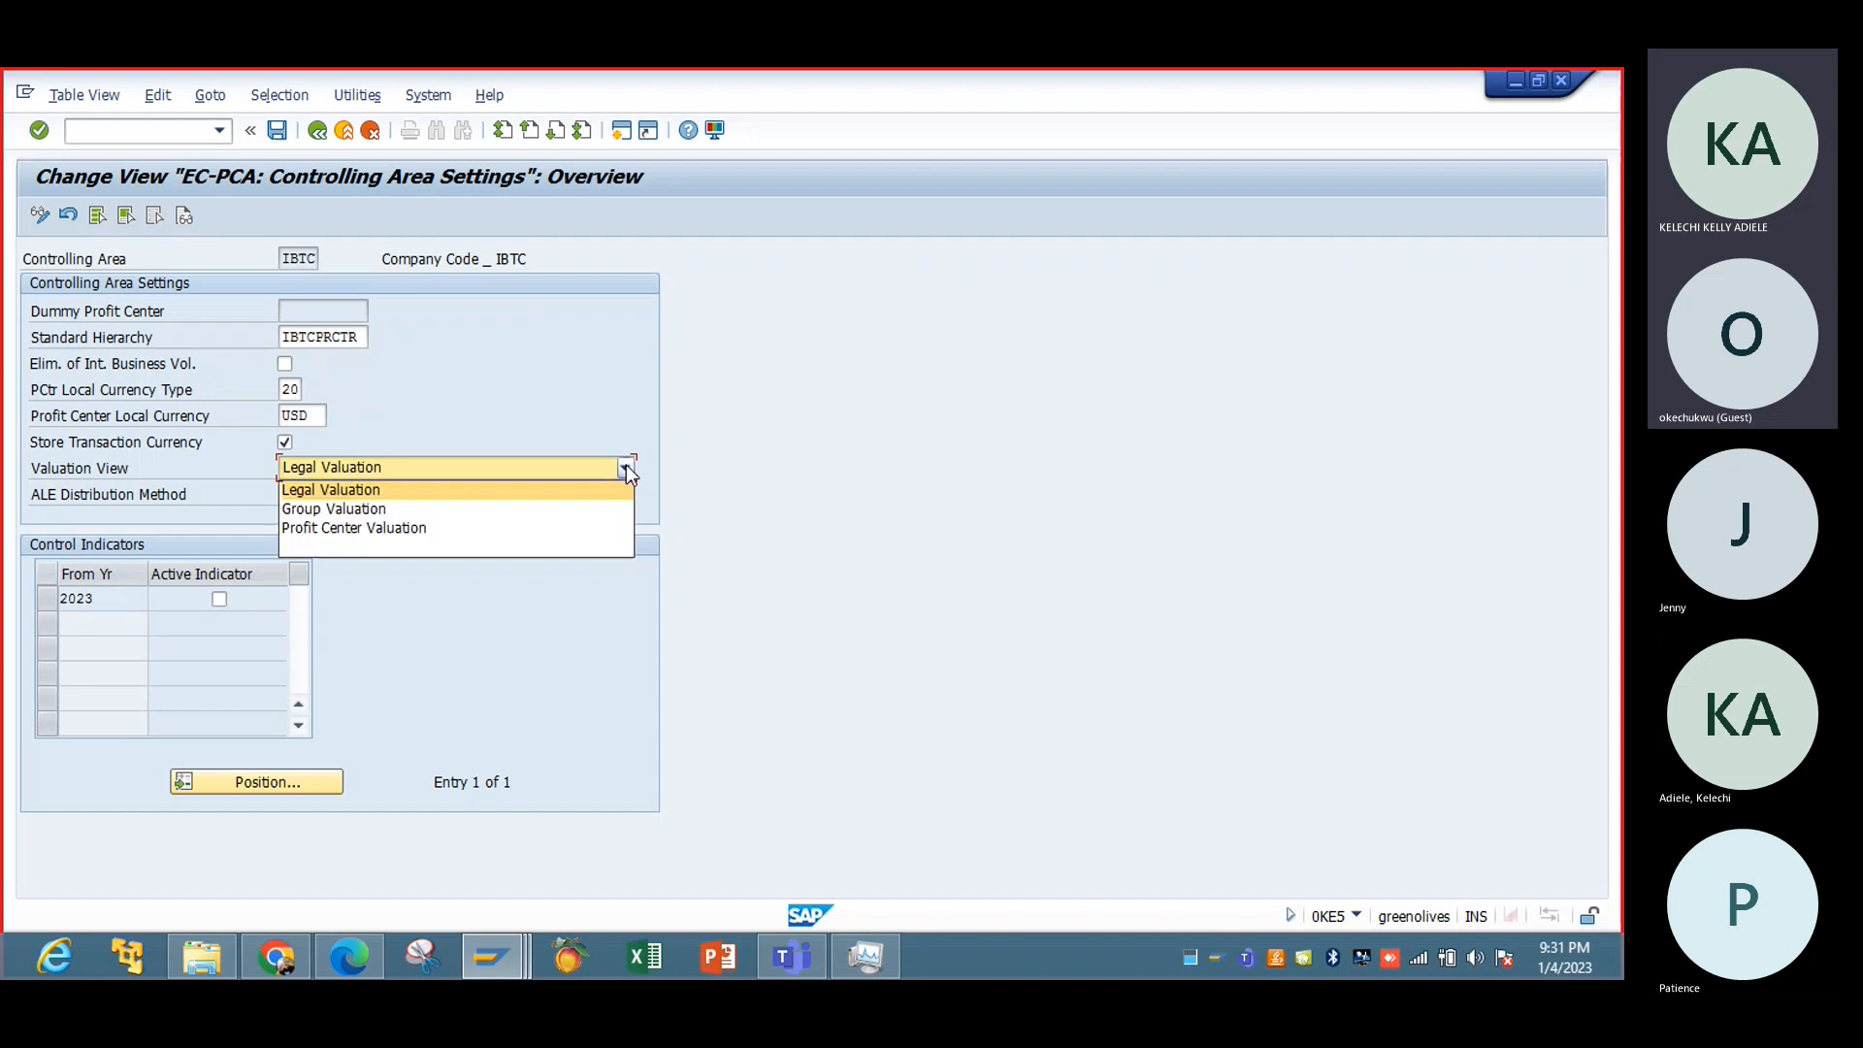
click(551, 526)
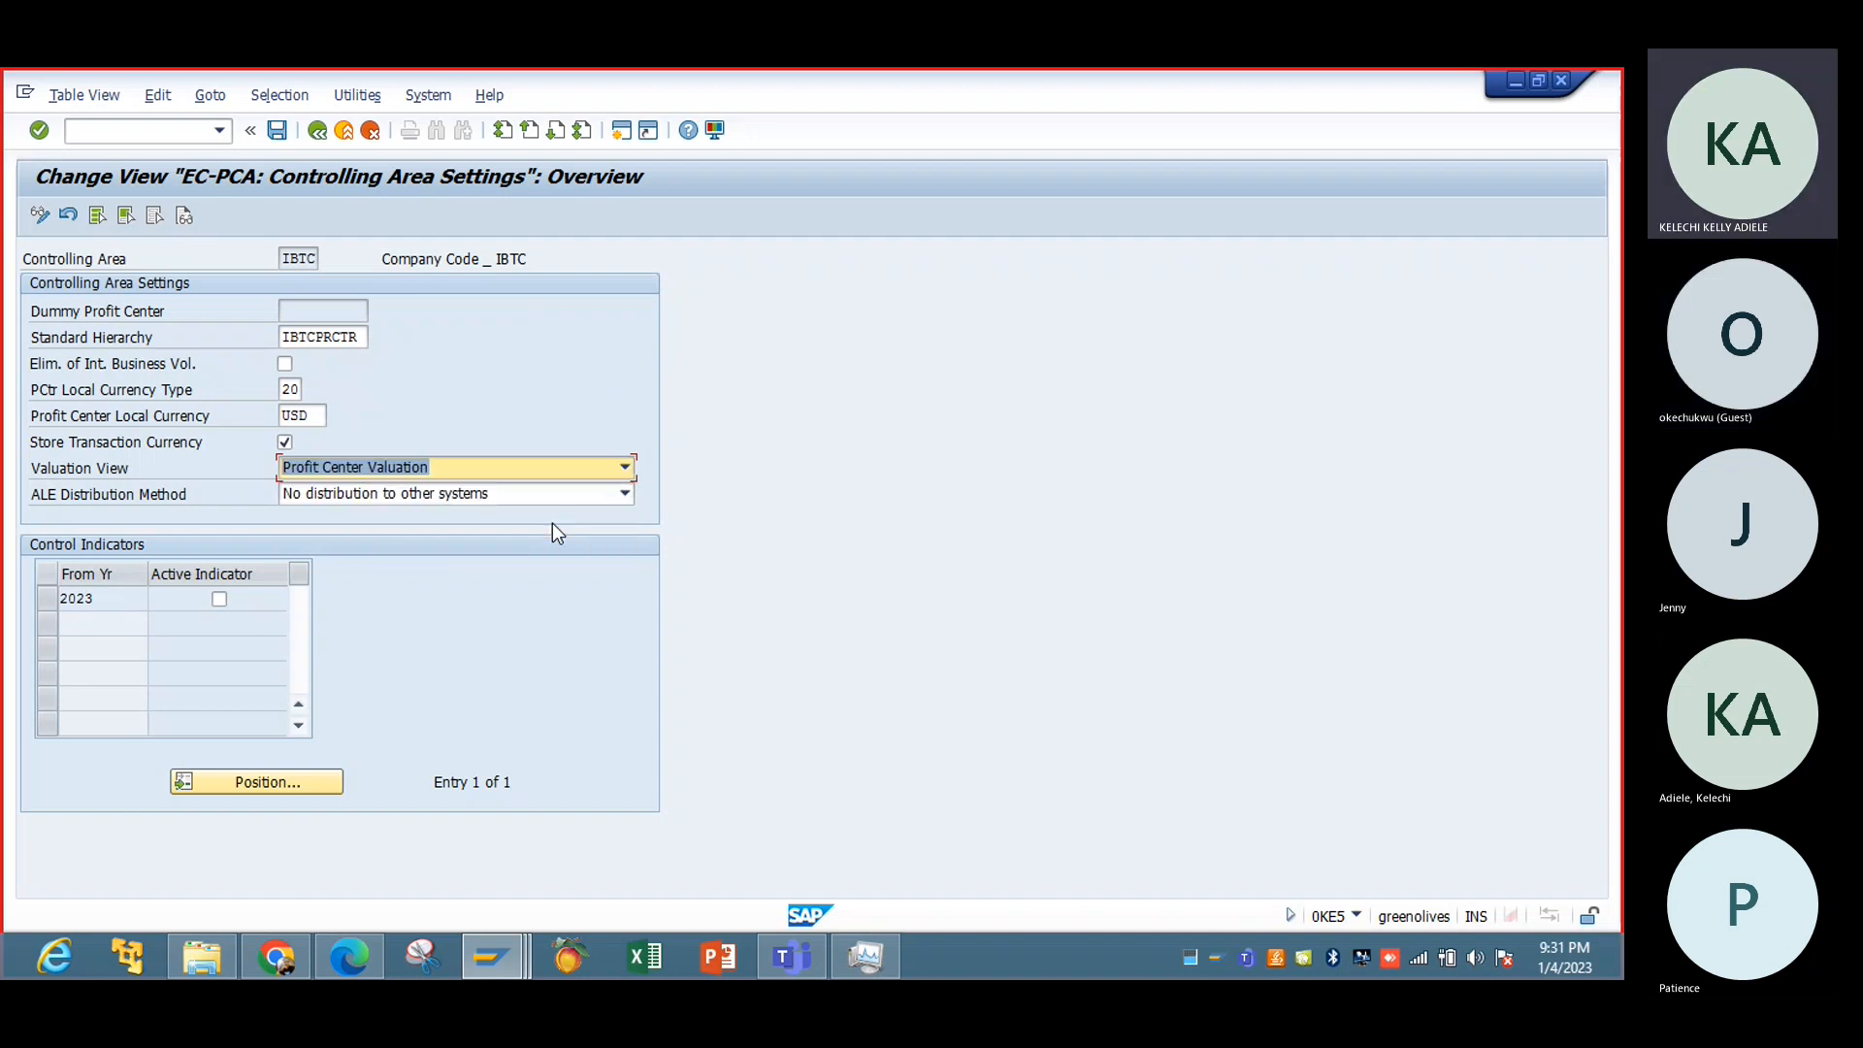
Step: Set the active indicator for 2023 and change the valuation view back to Legal Valuation
click(219, 600)
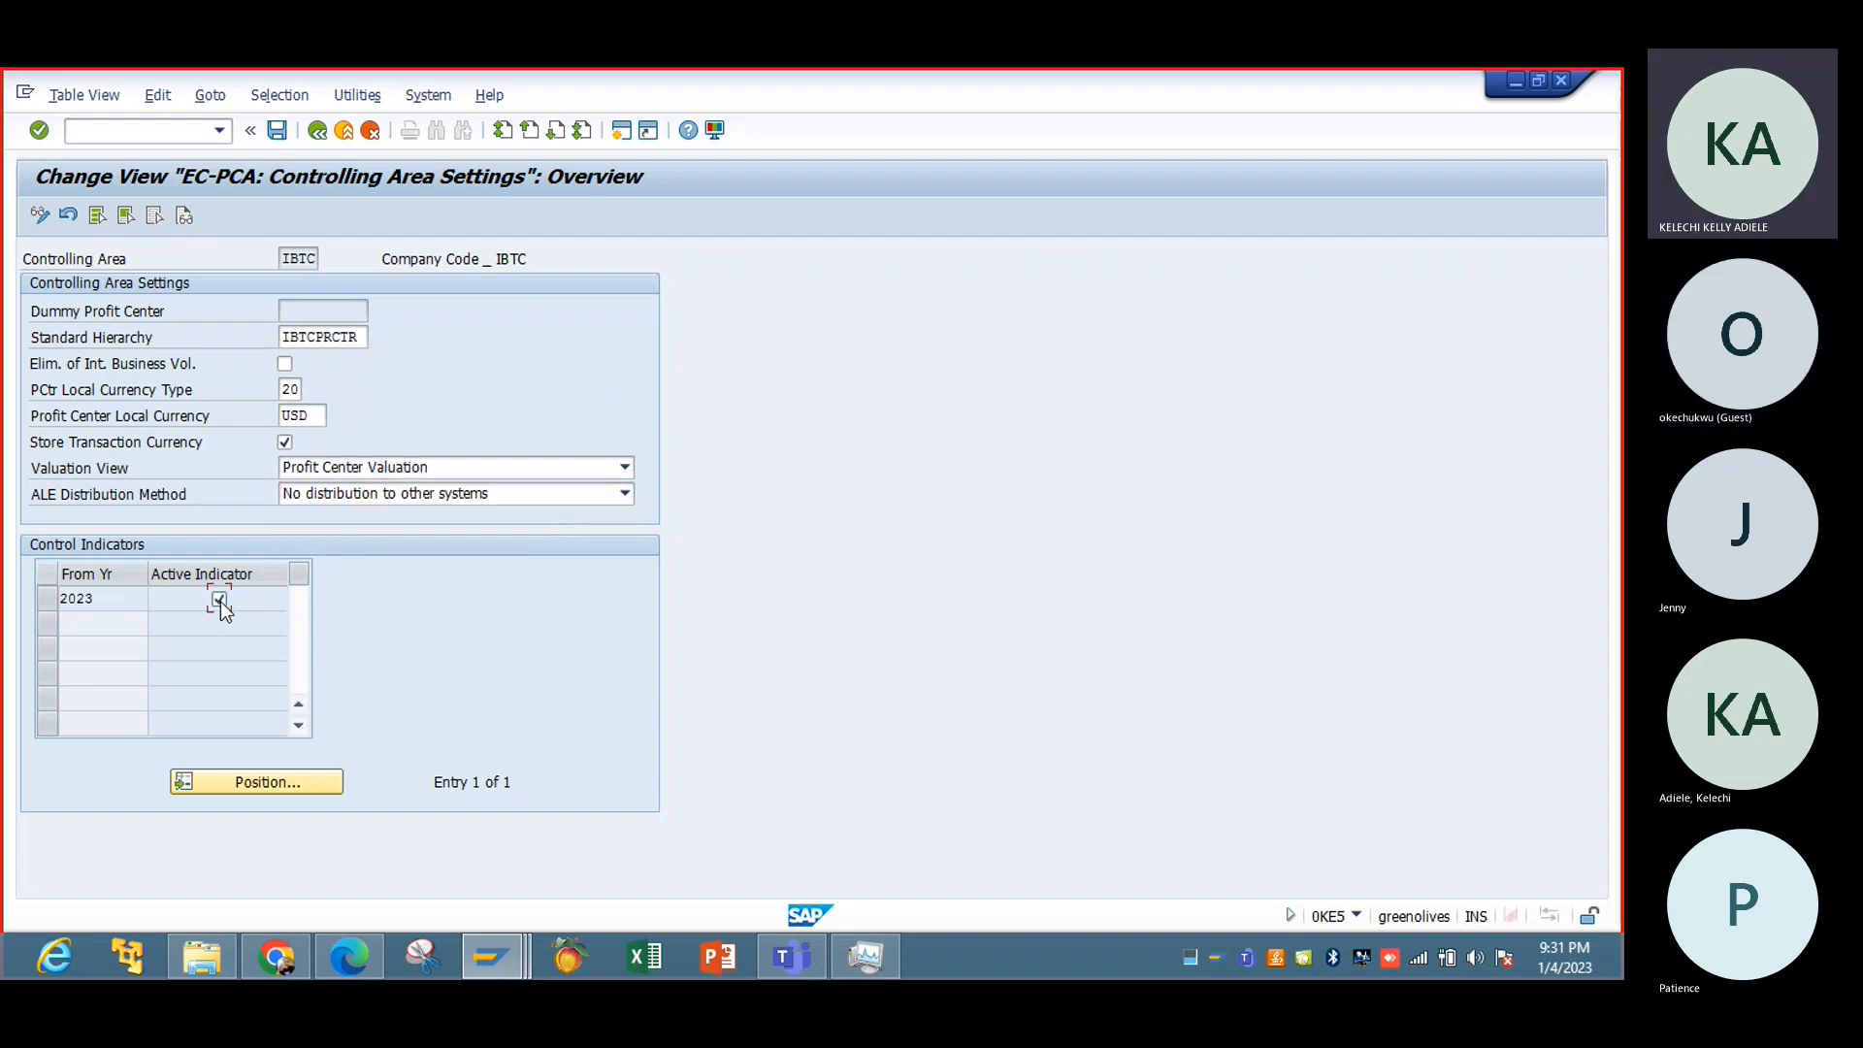
key(Return)
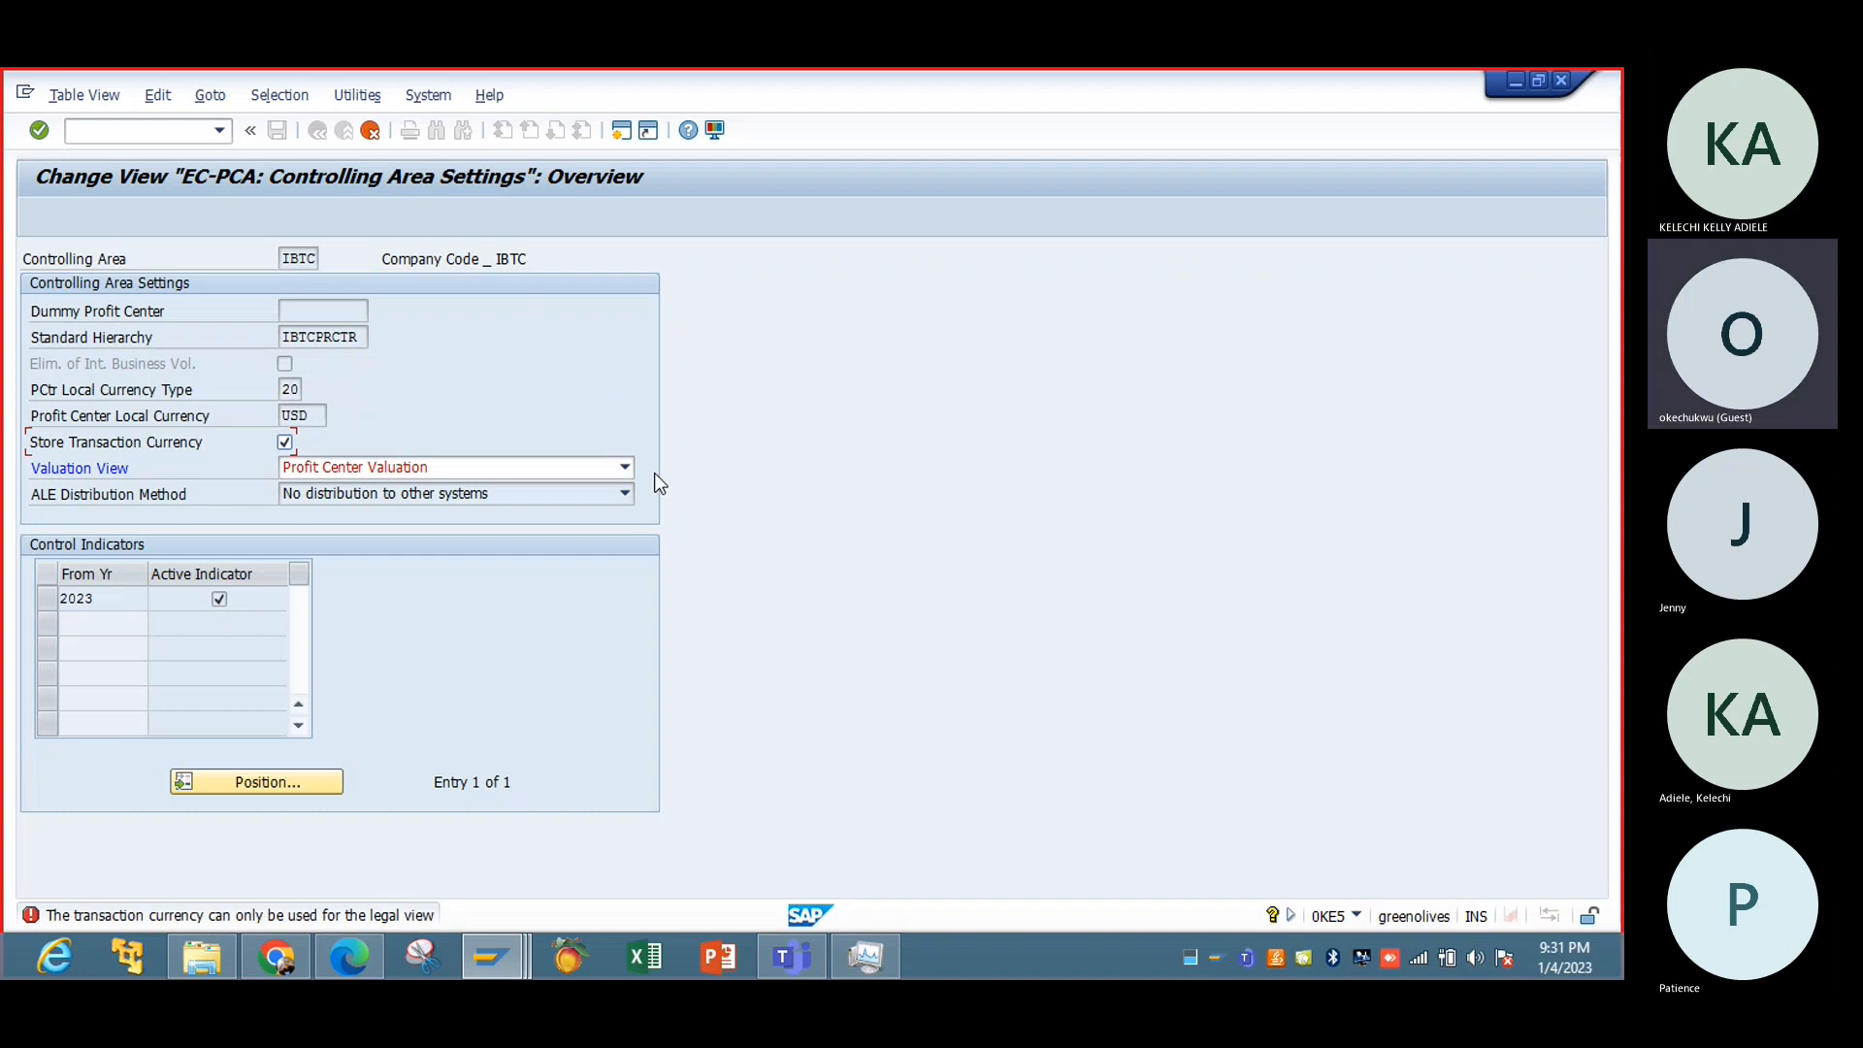
click(627, 466)
click(522, 490)
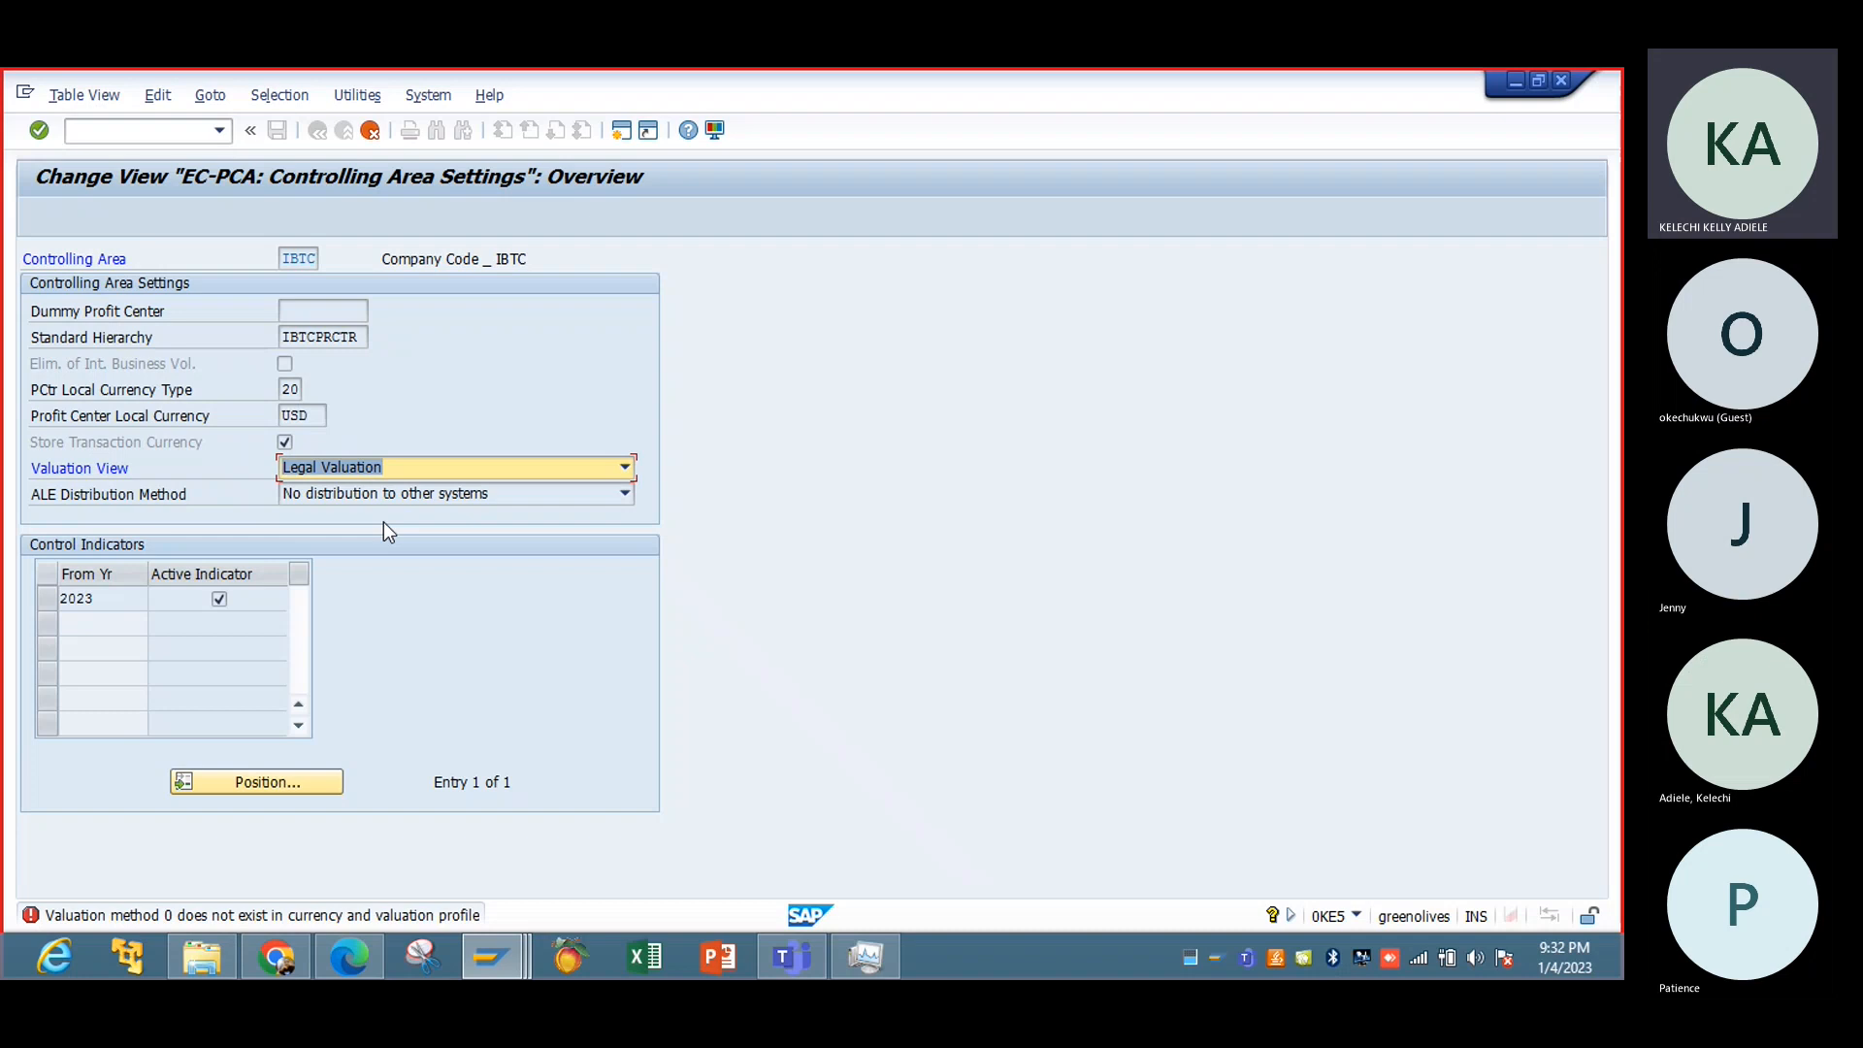
Step: Switch to Chrome and open the LinkedIn notifications page in a new tab
click(276, 956)
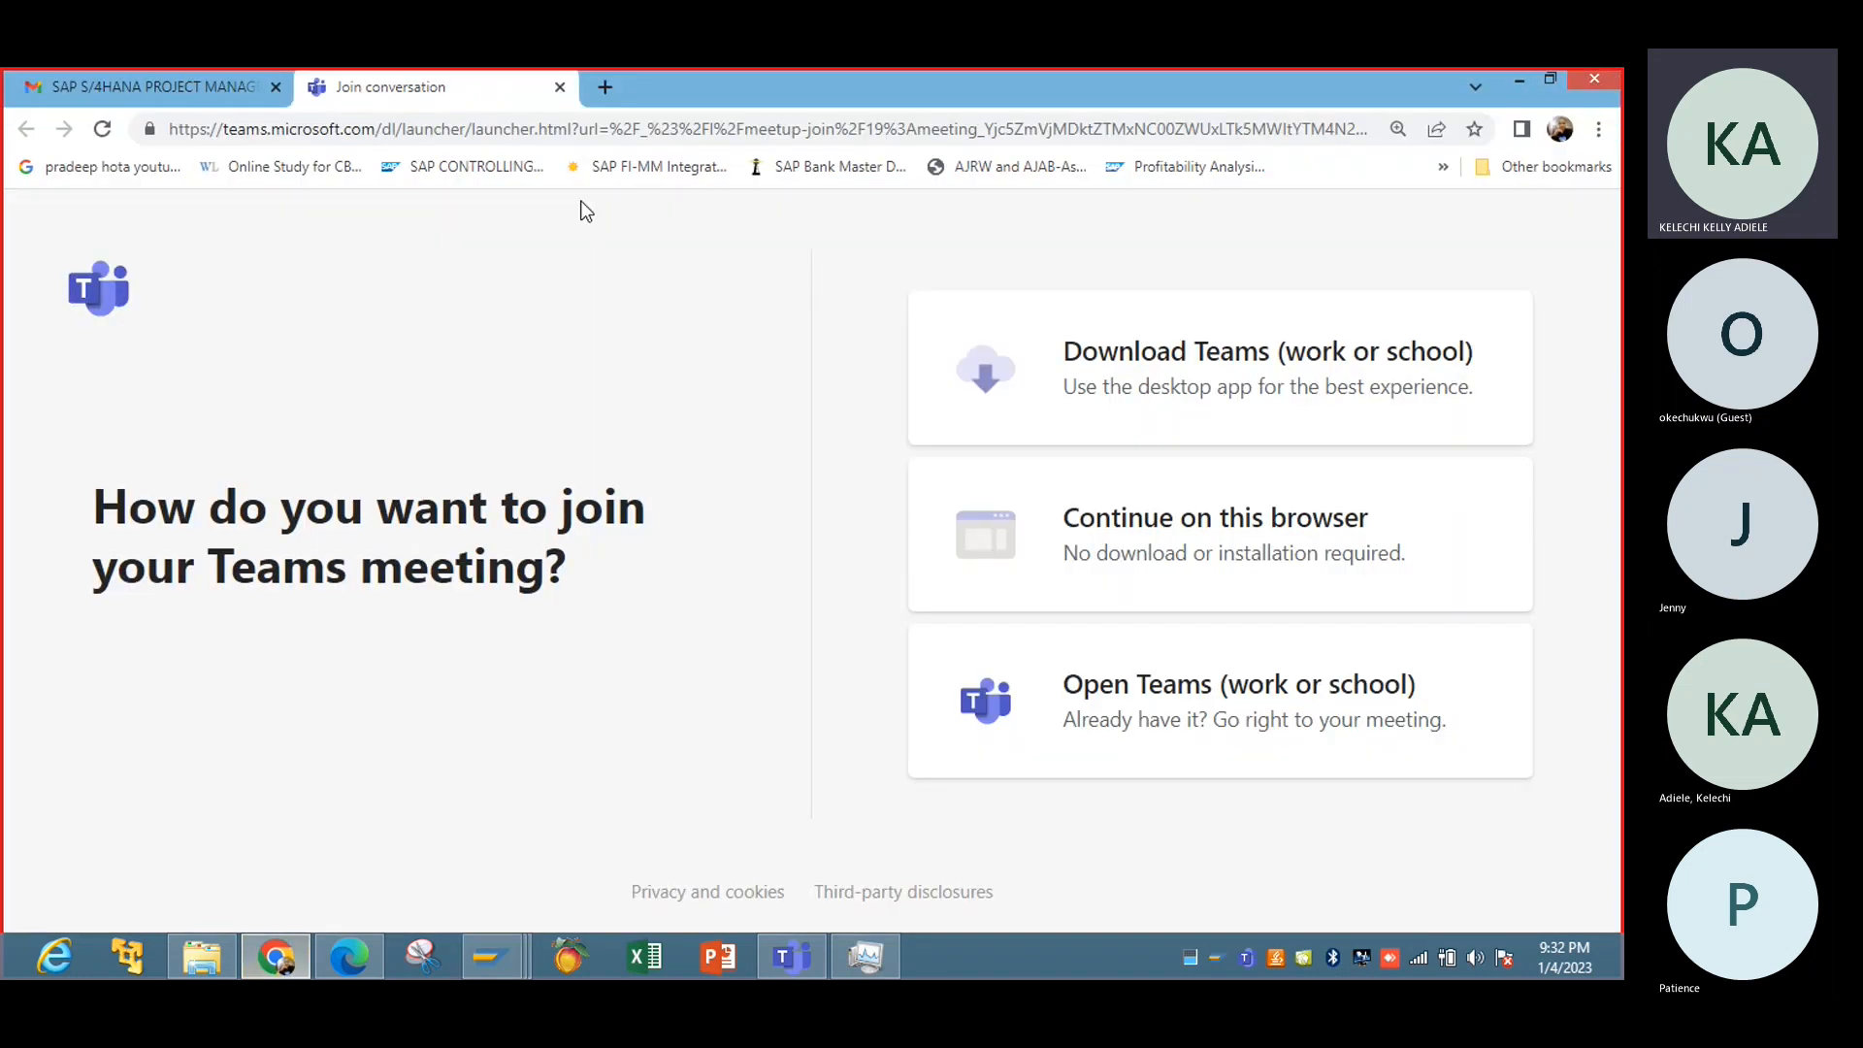
double_click(605, 89)
click(529, 129)
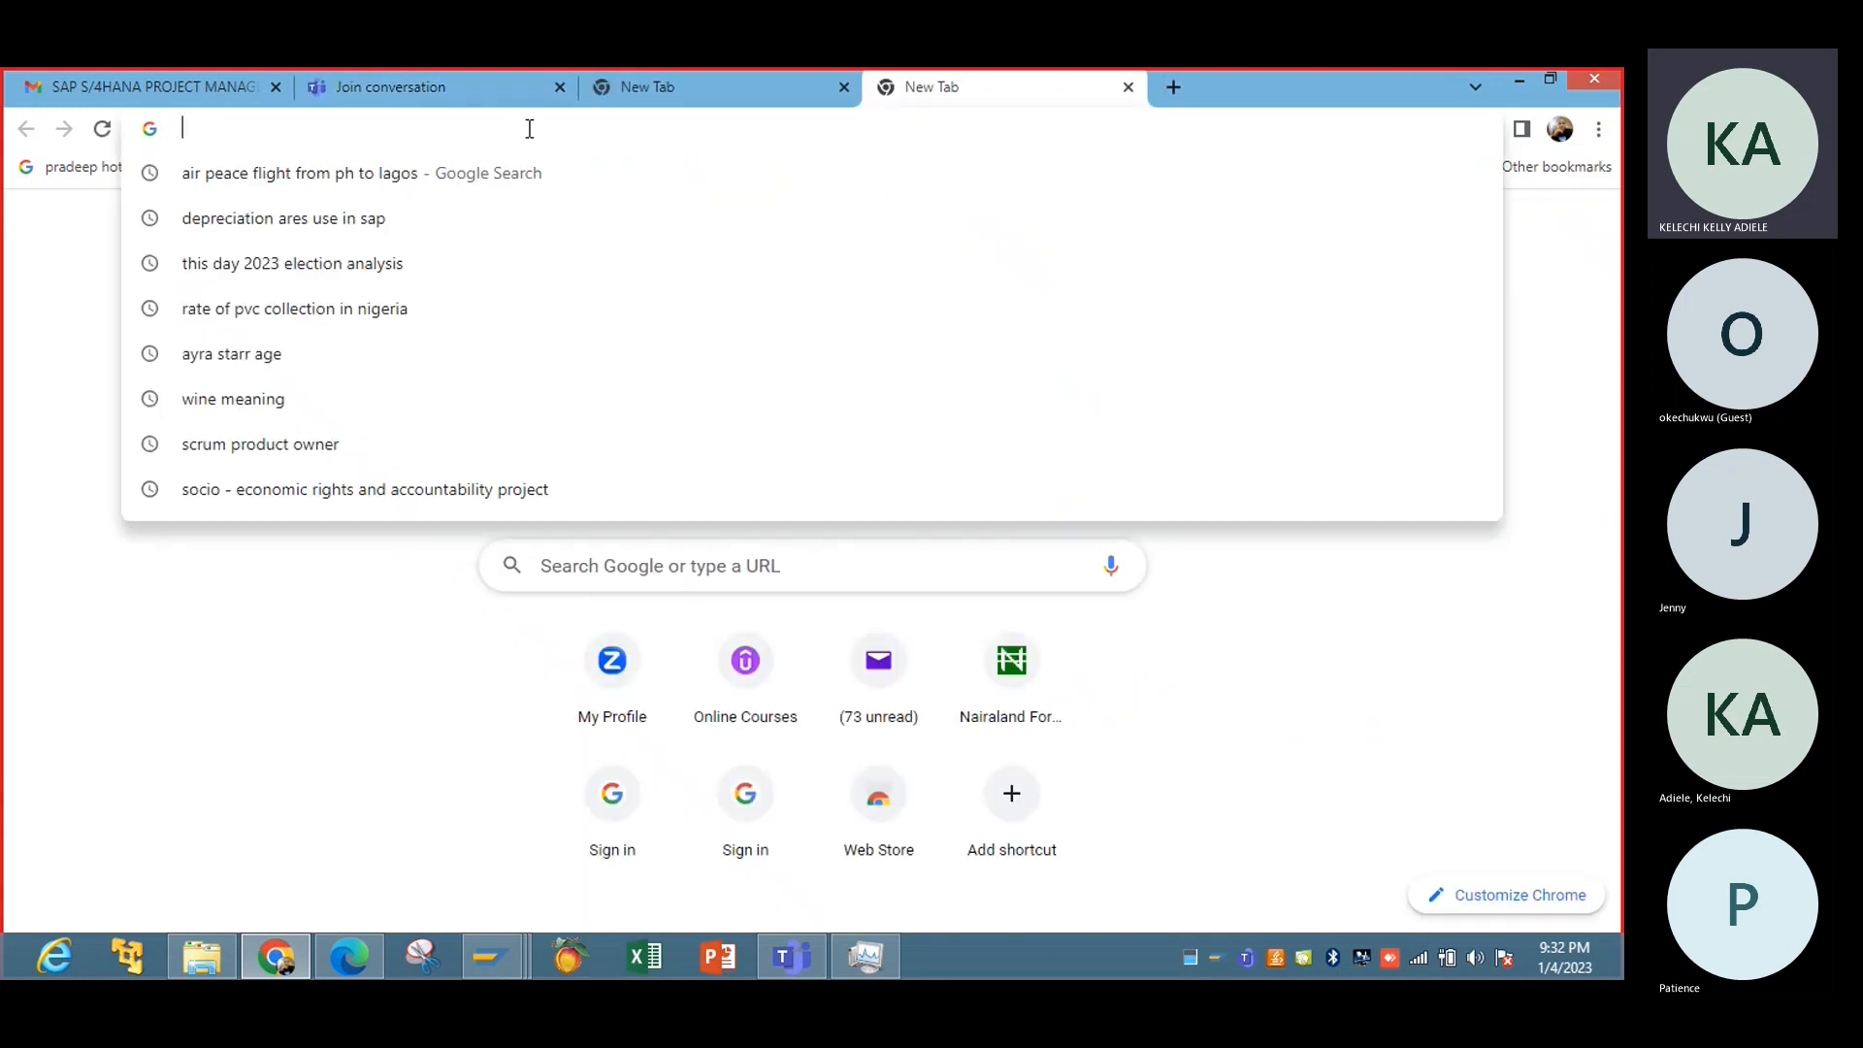
text(li)
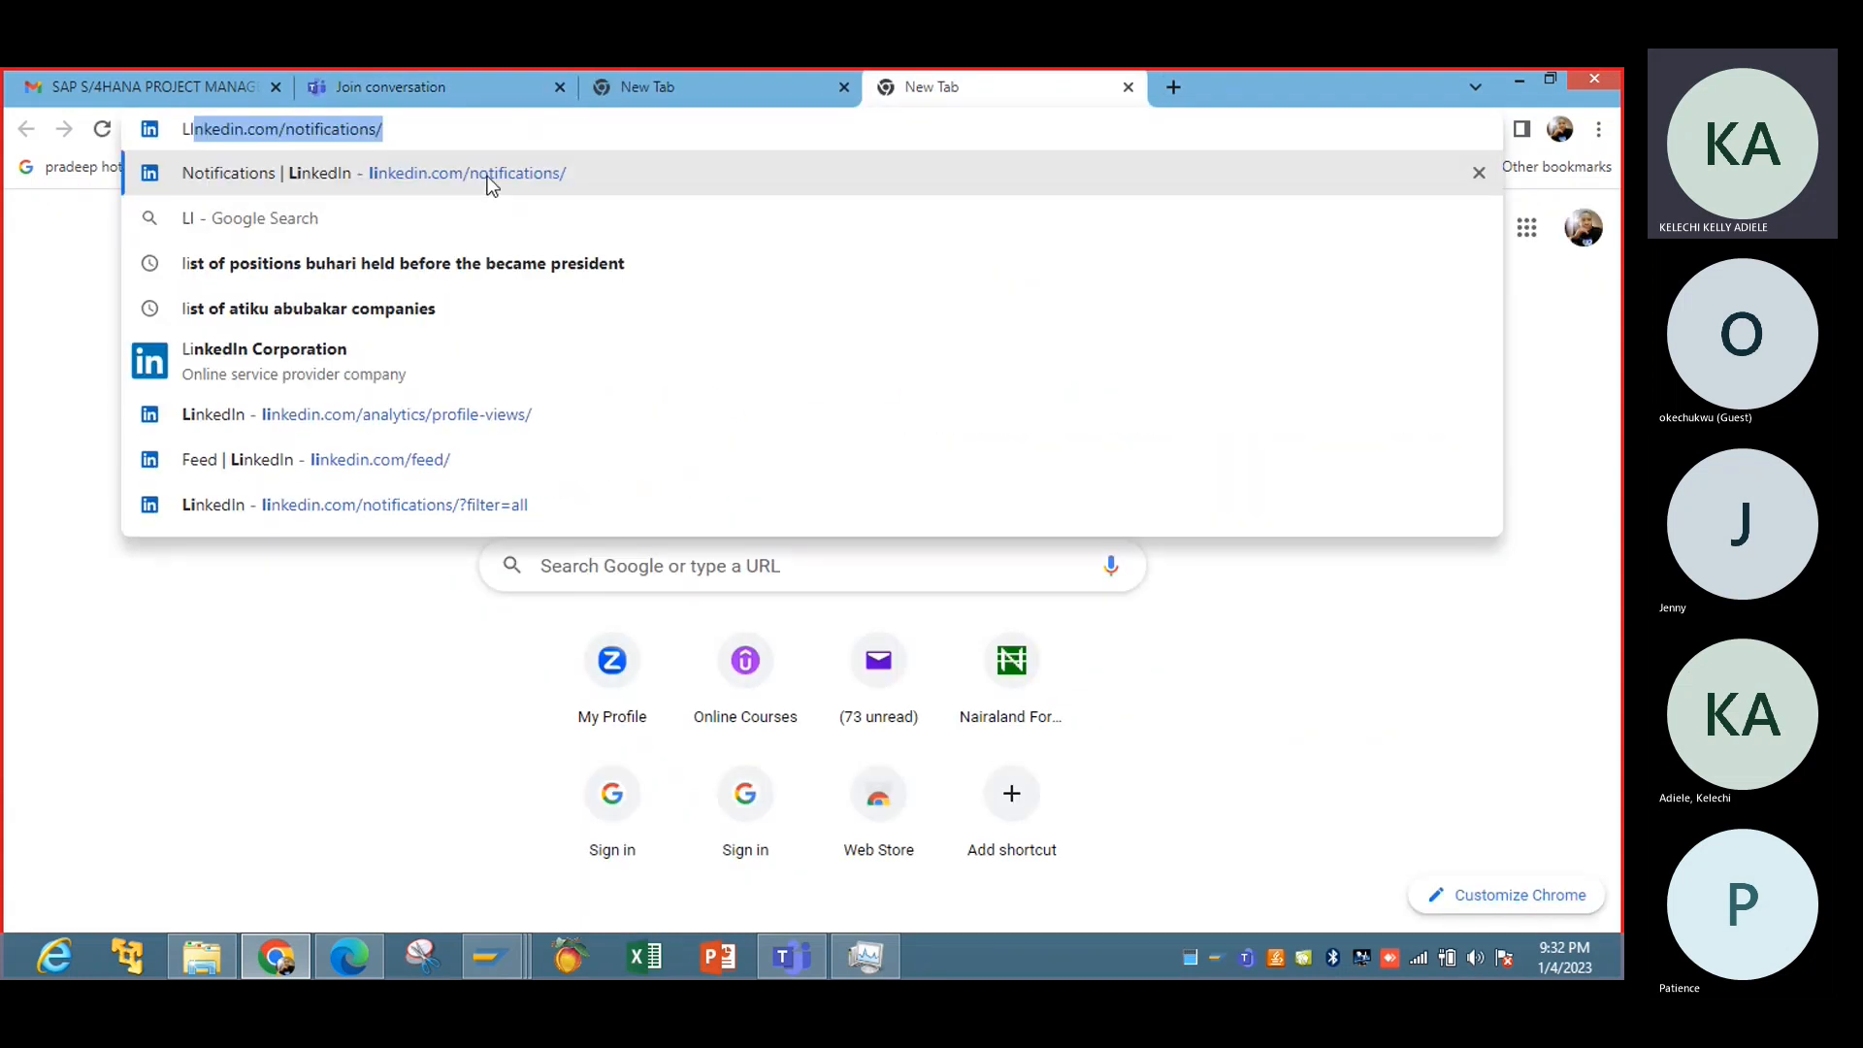
key(Return)
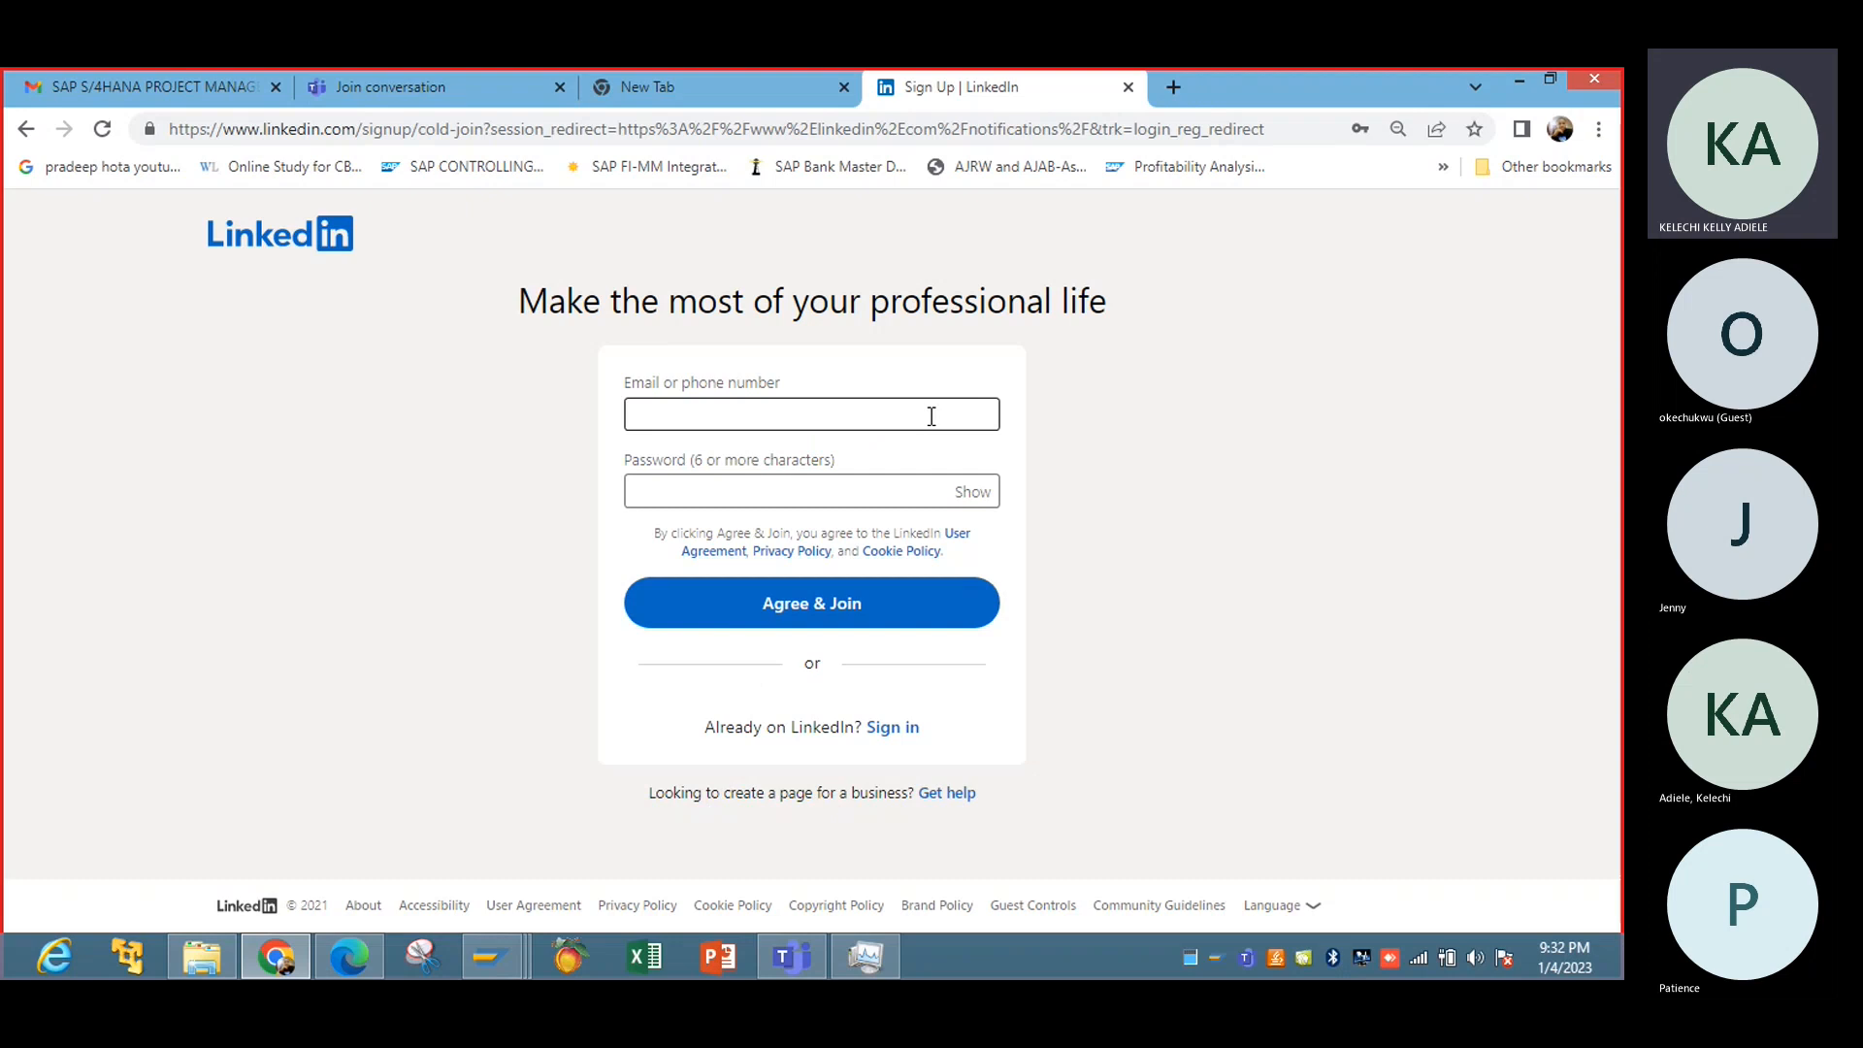
click(279, 957)
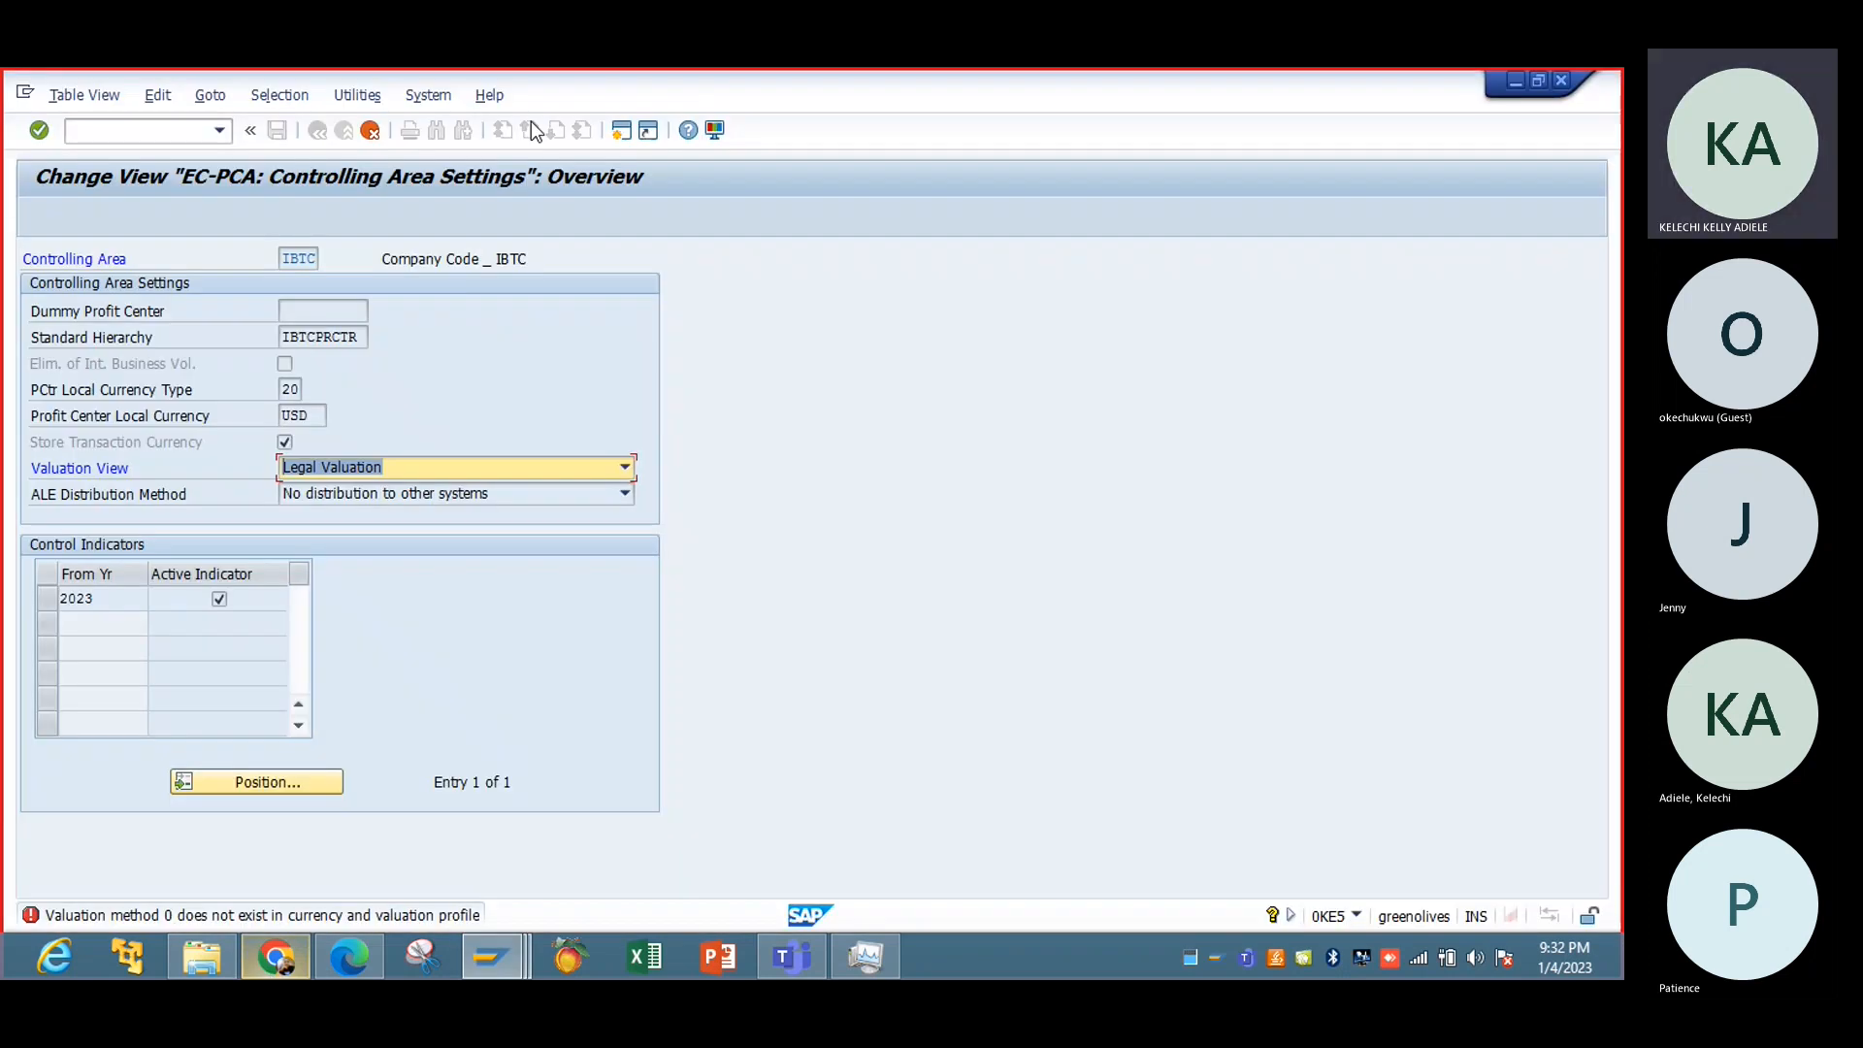
click(279, 956)
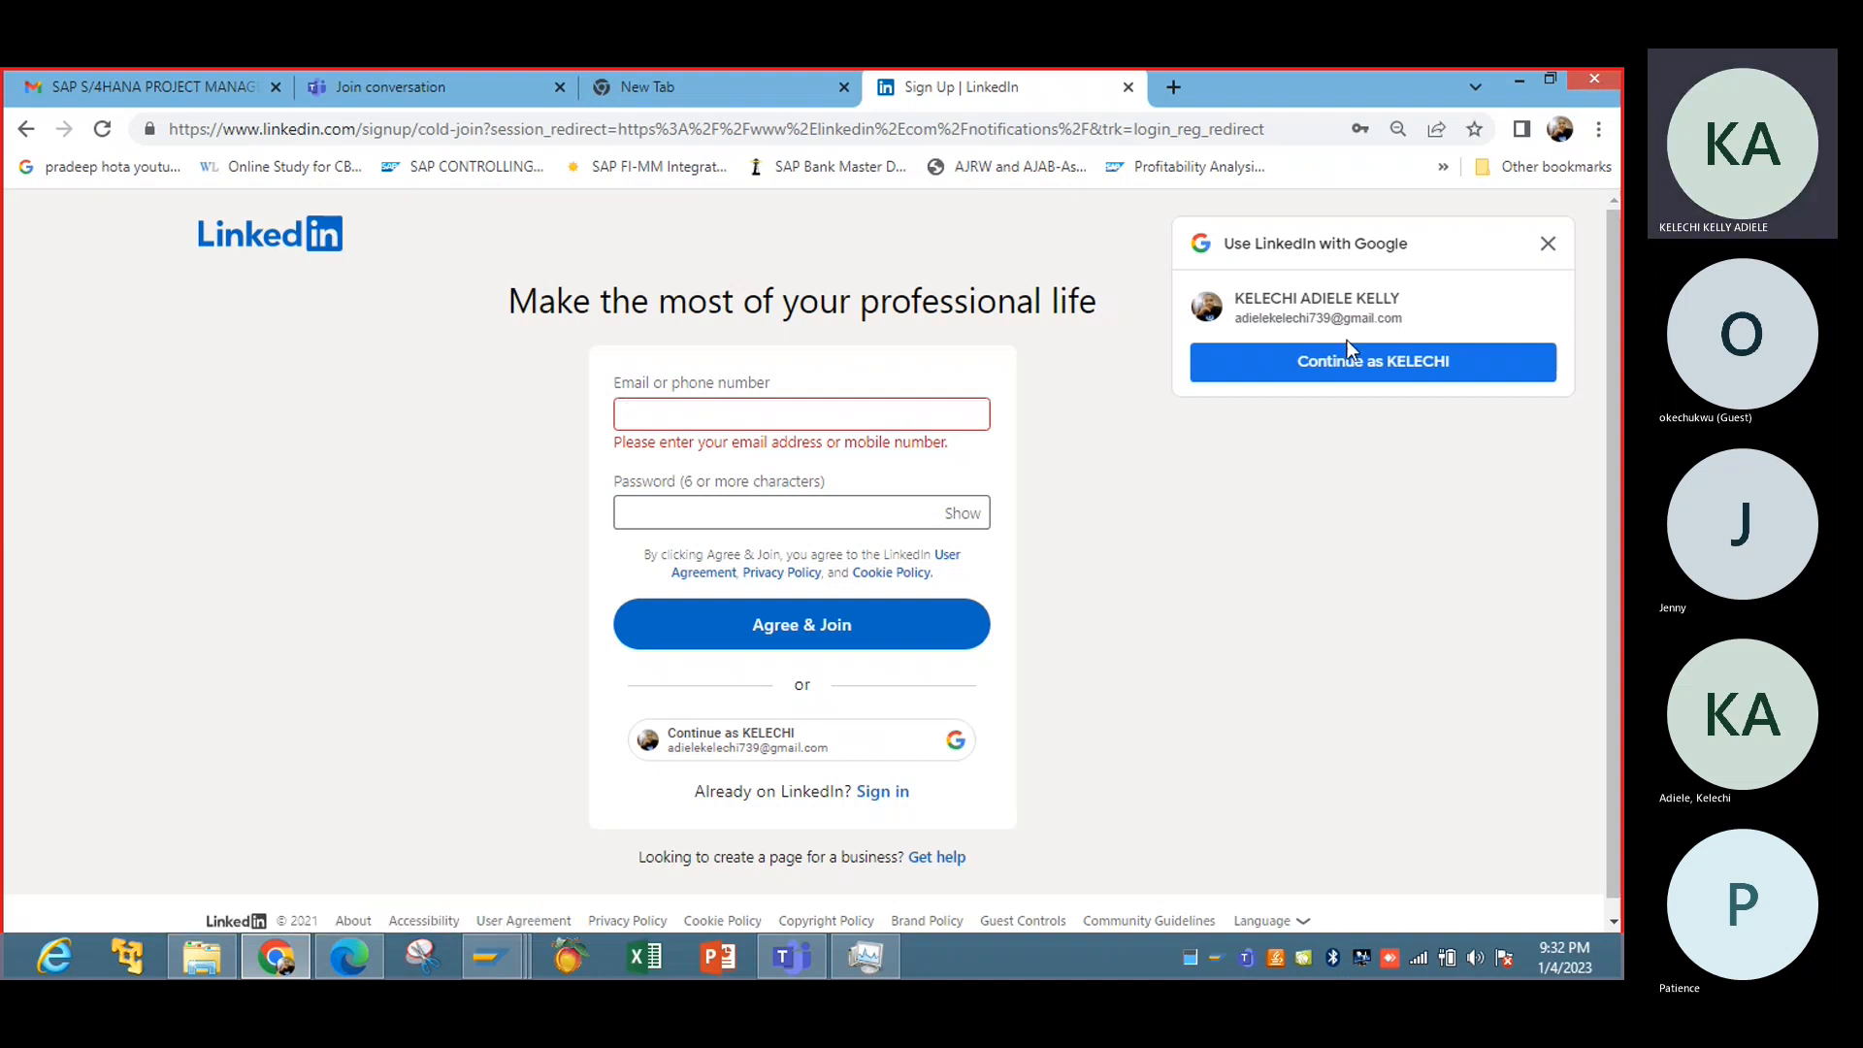
Step: Submit the LinkedIn sign-up form with the saved e-mail and account password, and close that page
click(702, 424)
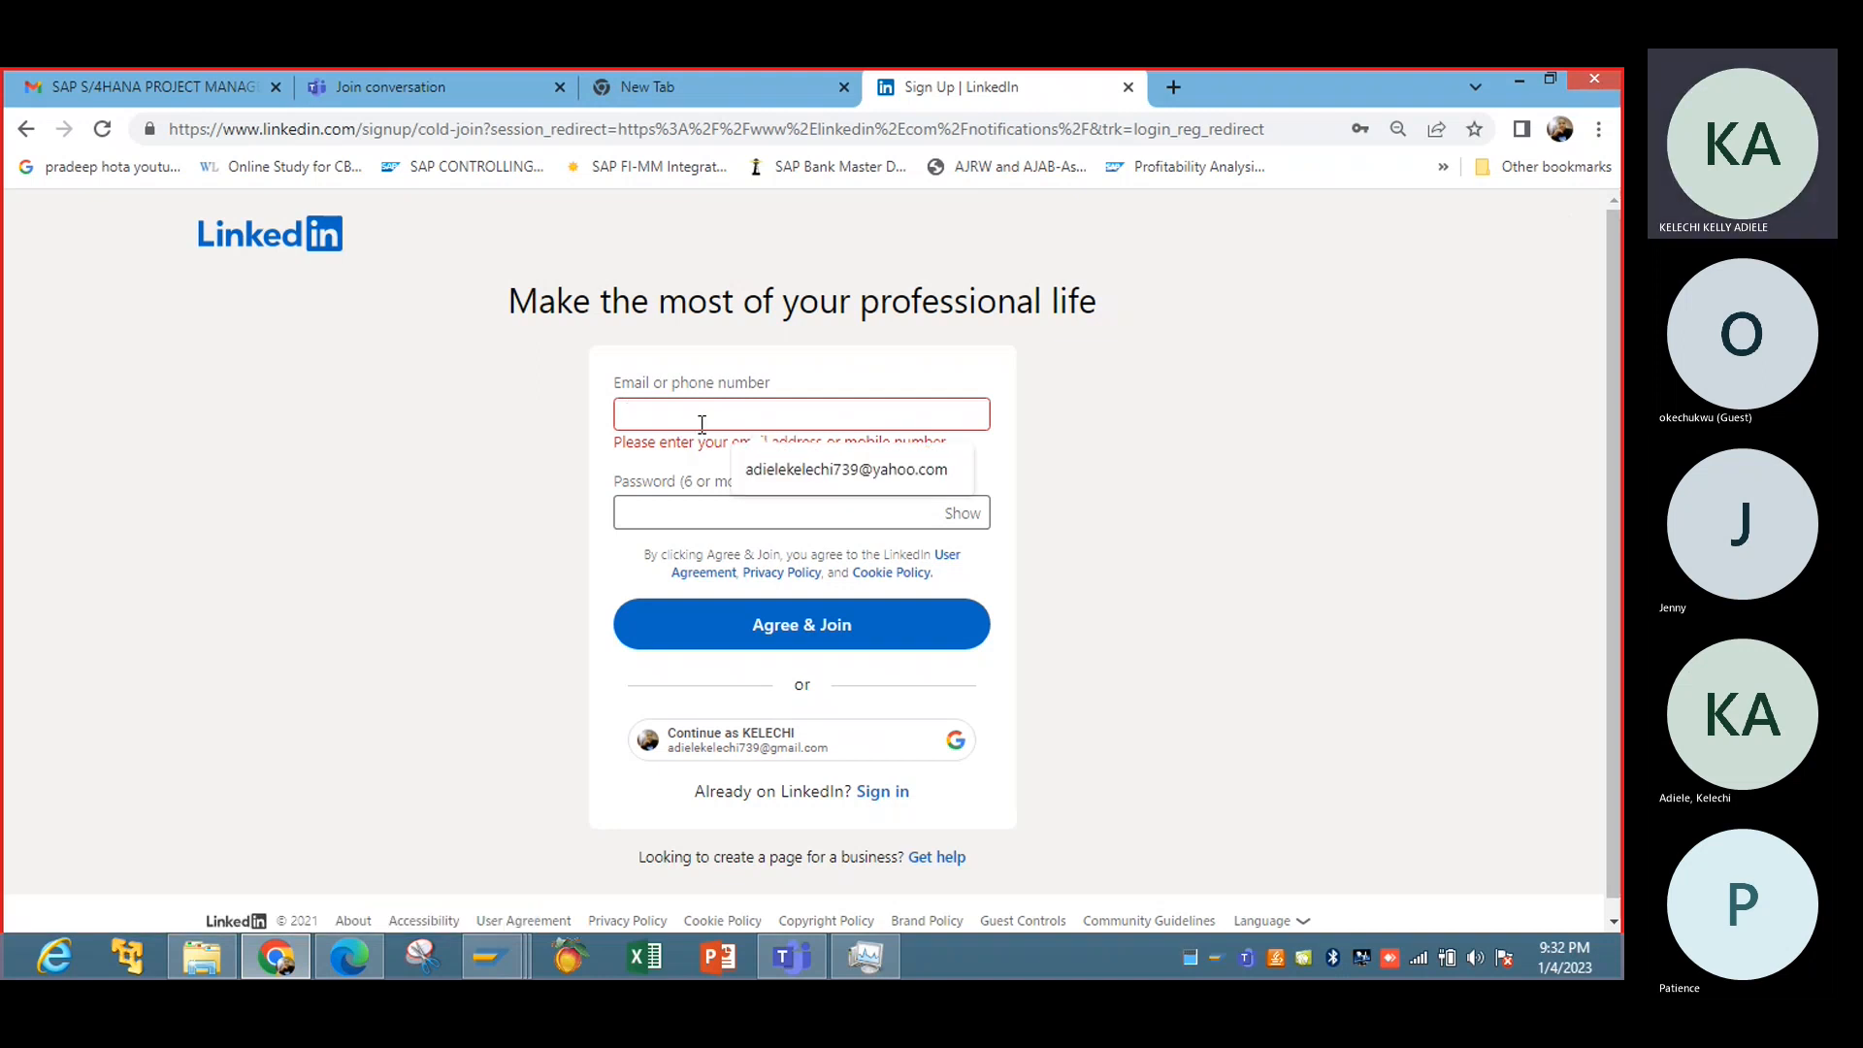
click(852, 468)
click(847, 488)
click(847, 532)
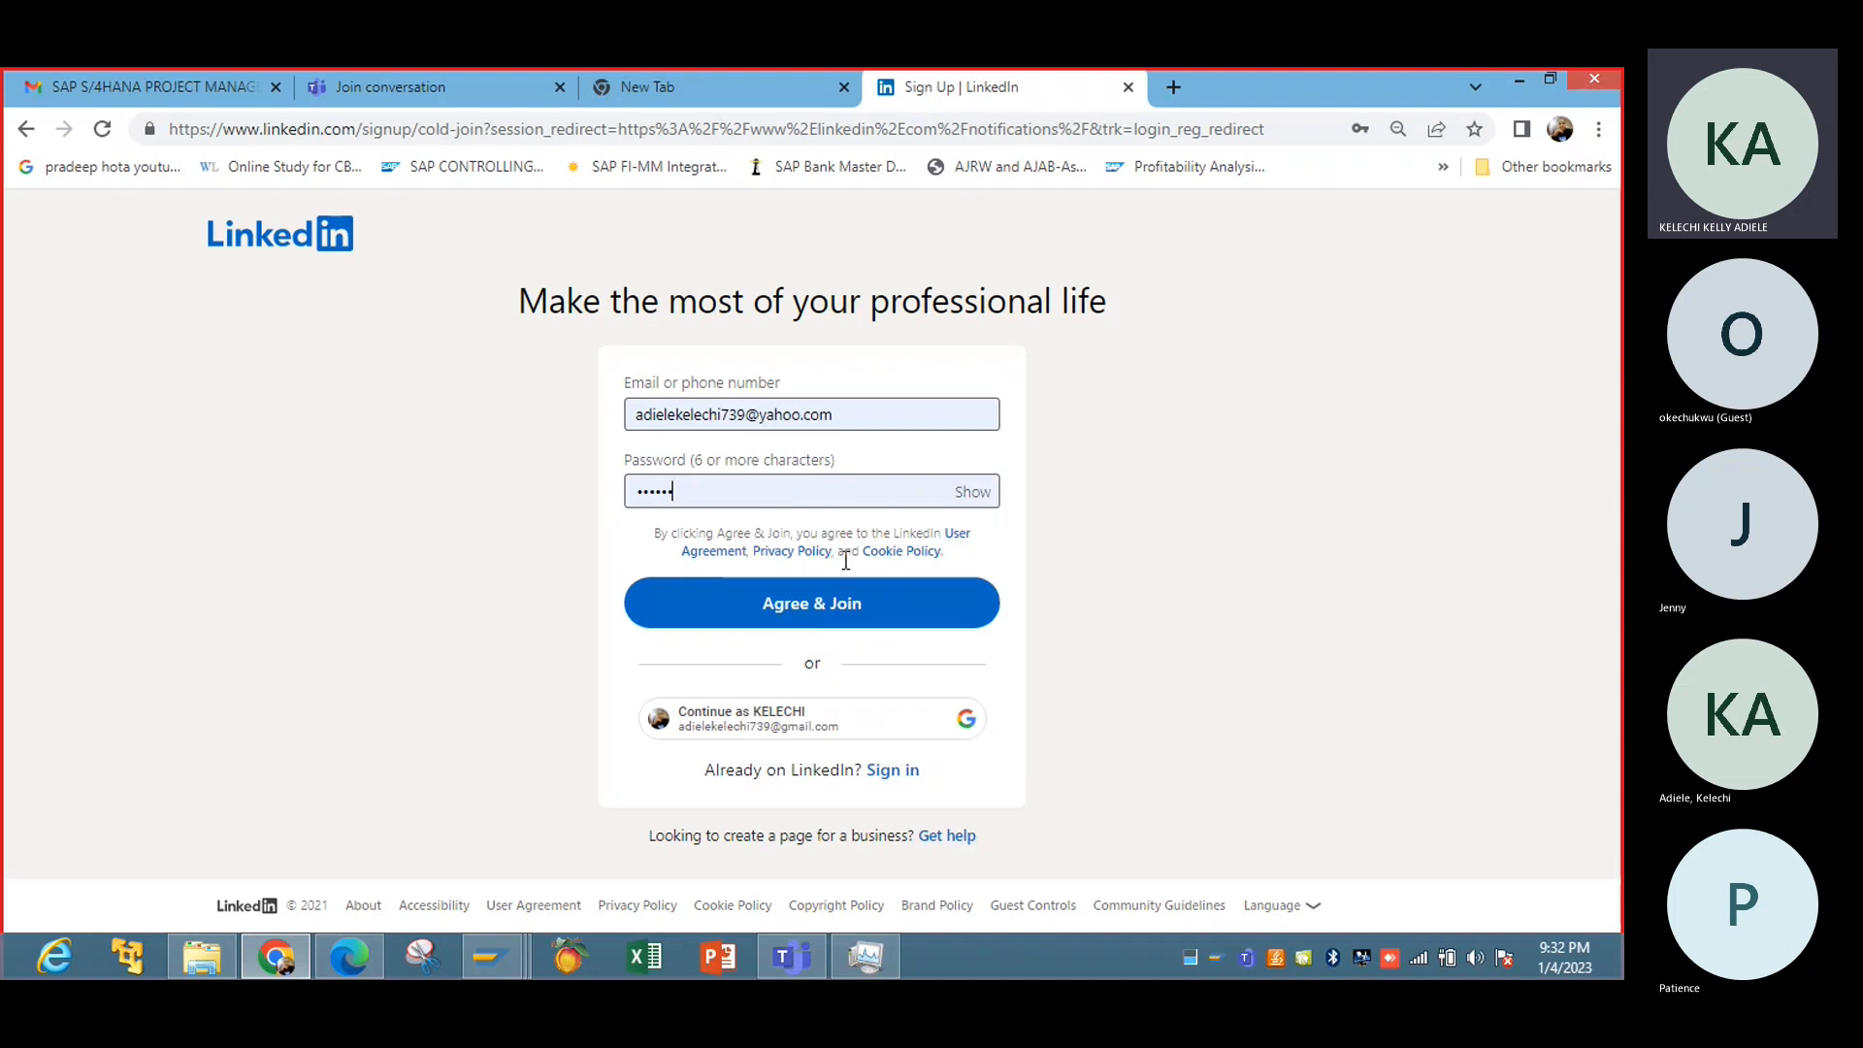
click(794, 611)
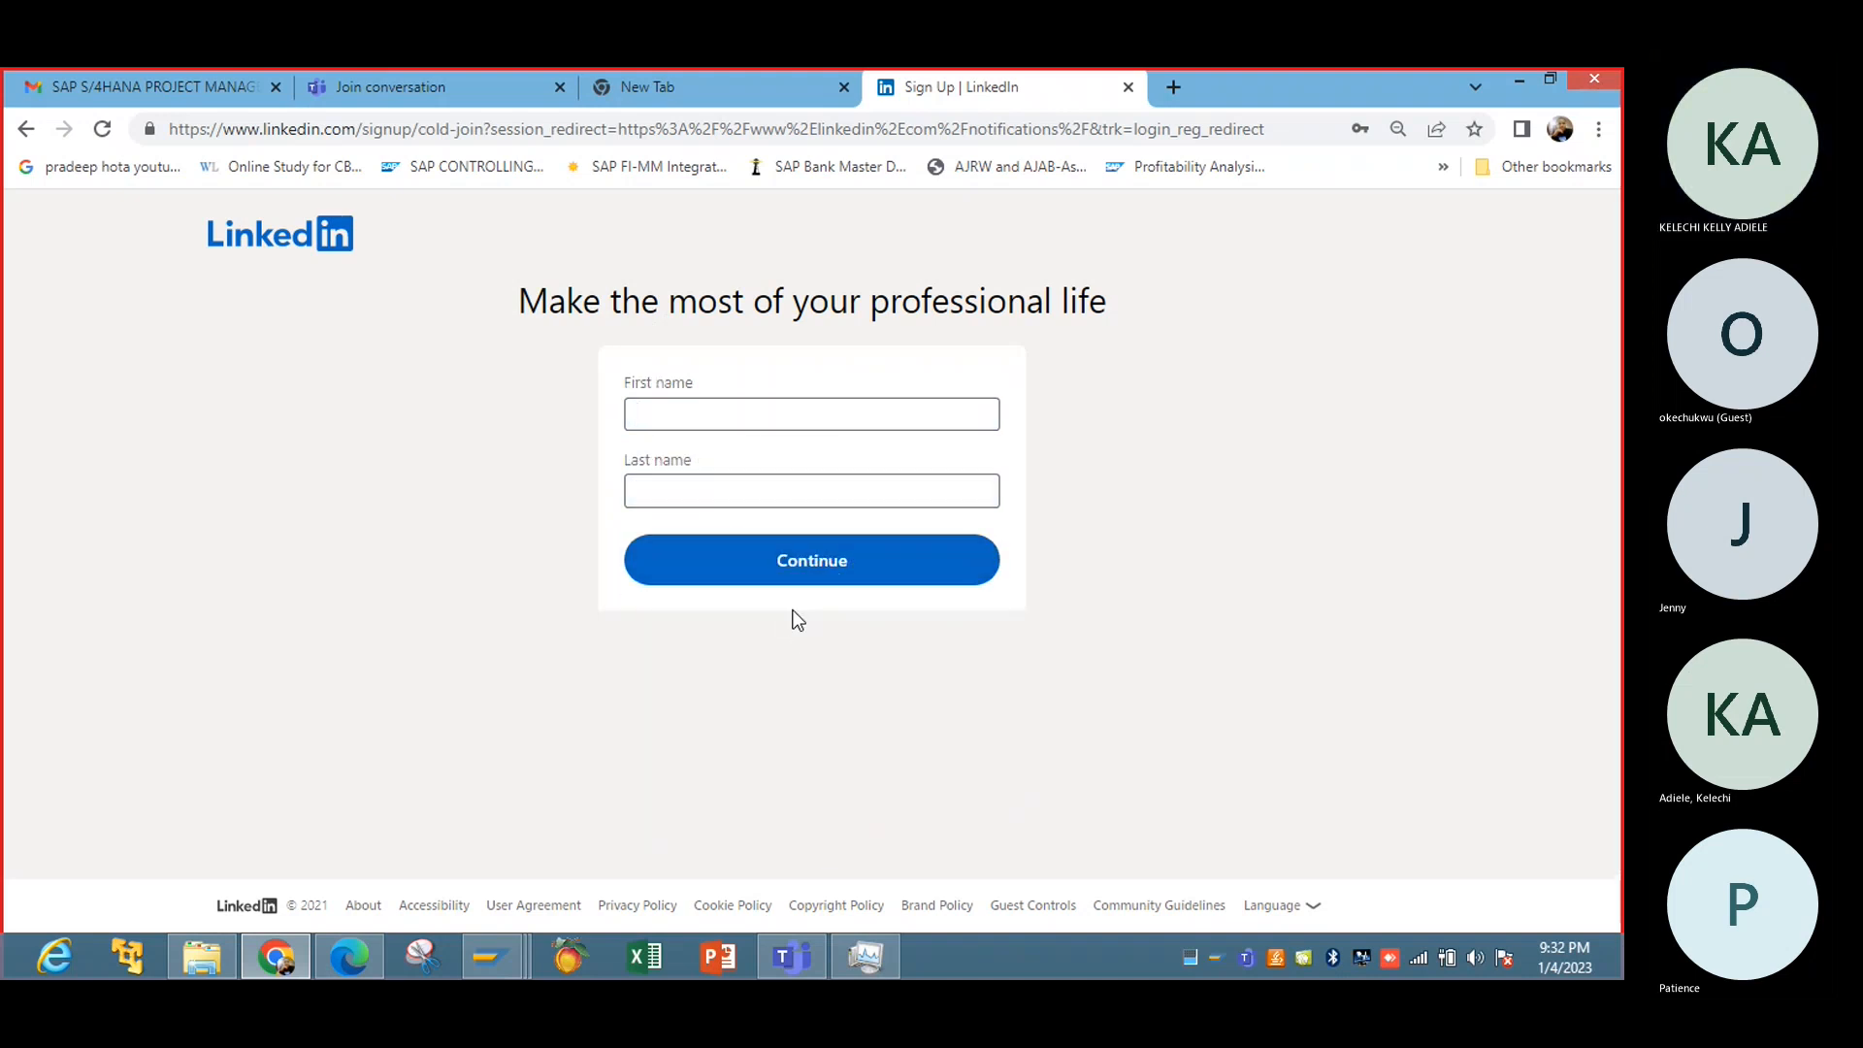
click(1128, 87)
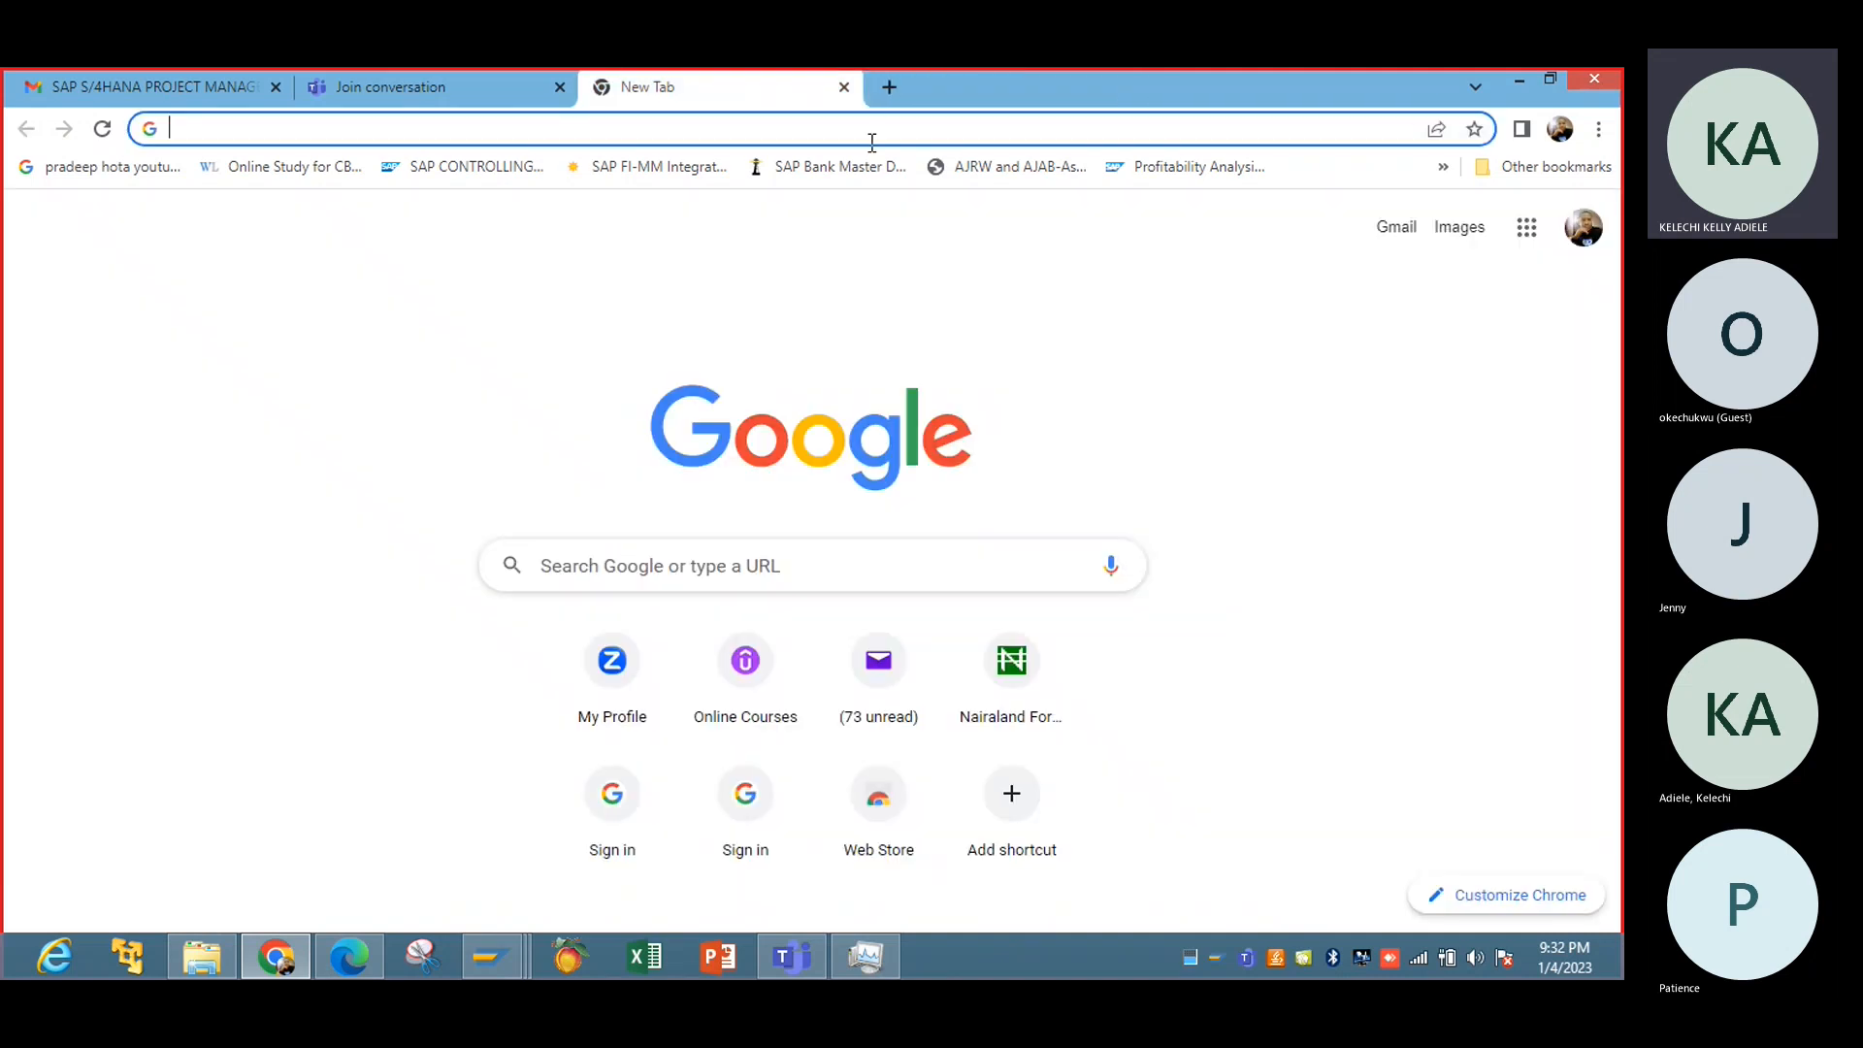
Step: Open the LinkedIn feed page in the remaining empty browser tab
click(853, 125)
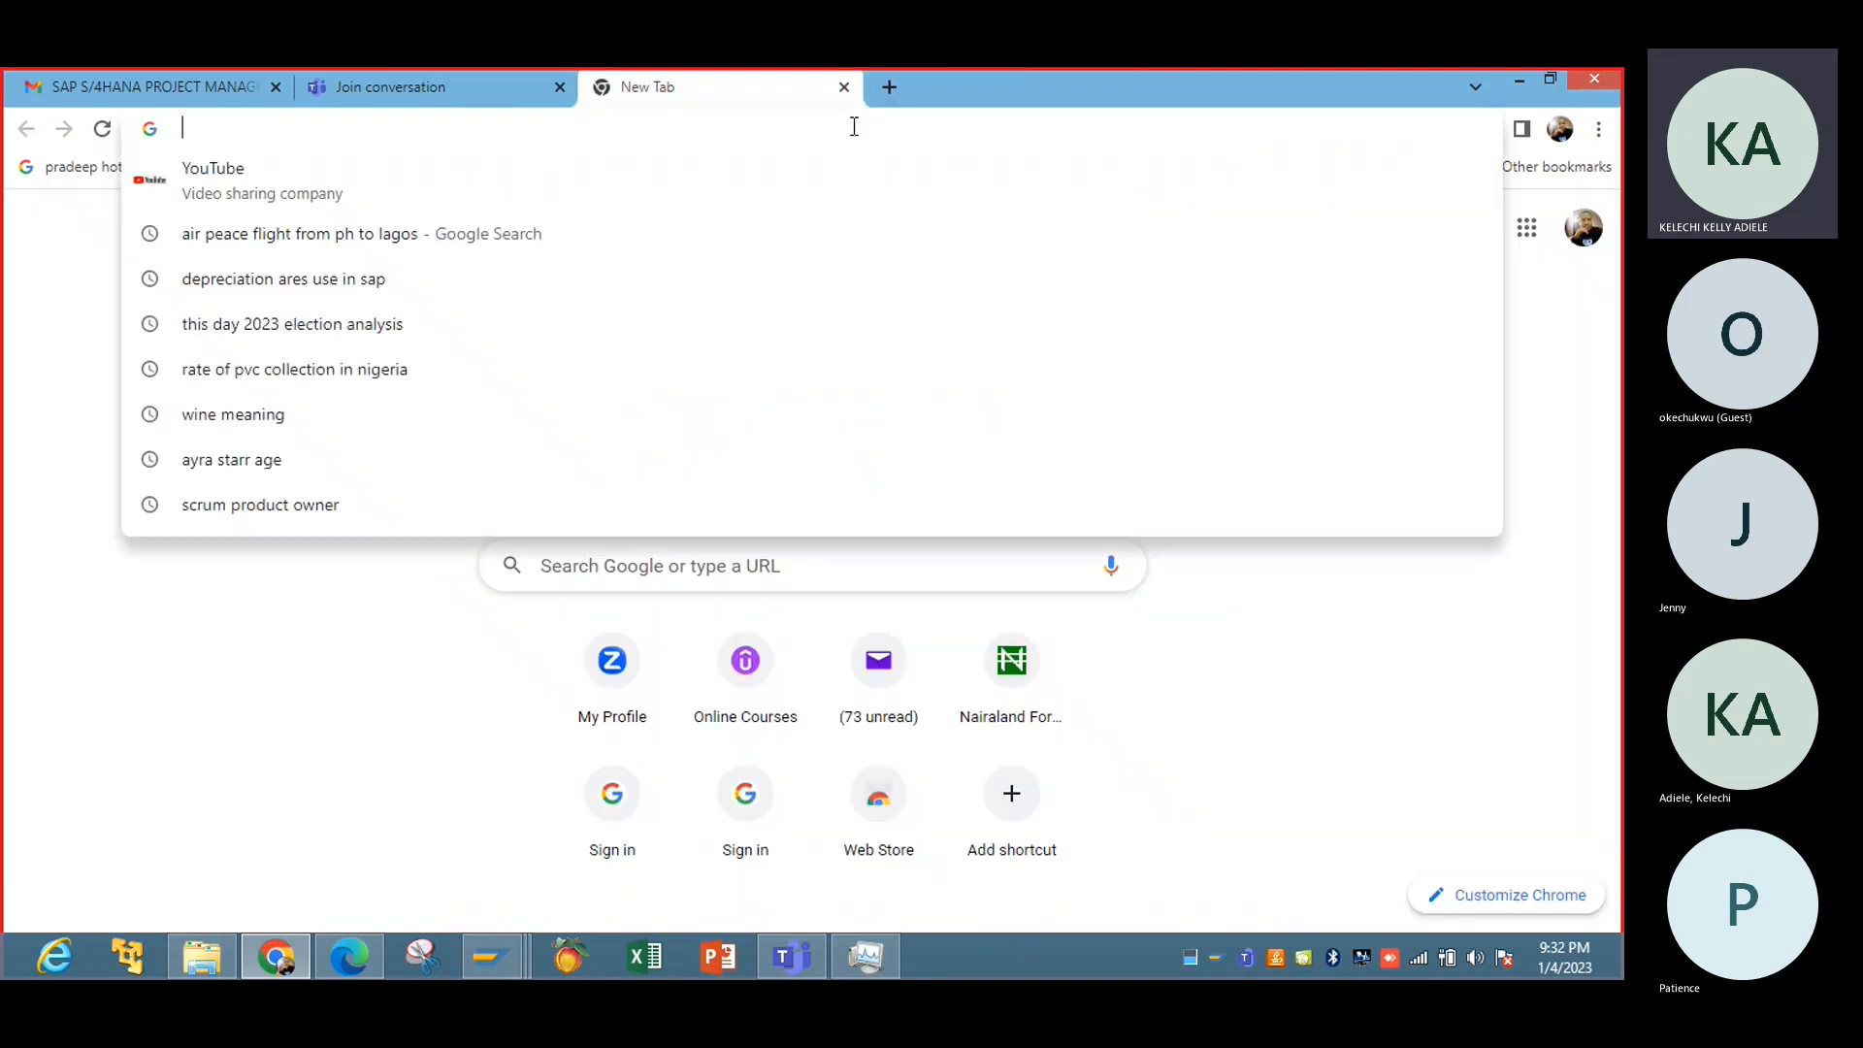
text(Linkedin.com/notifications/)
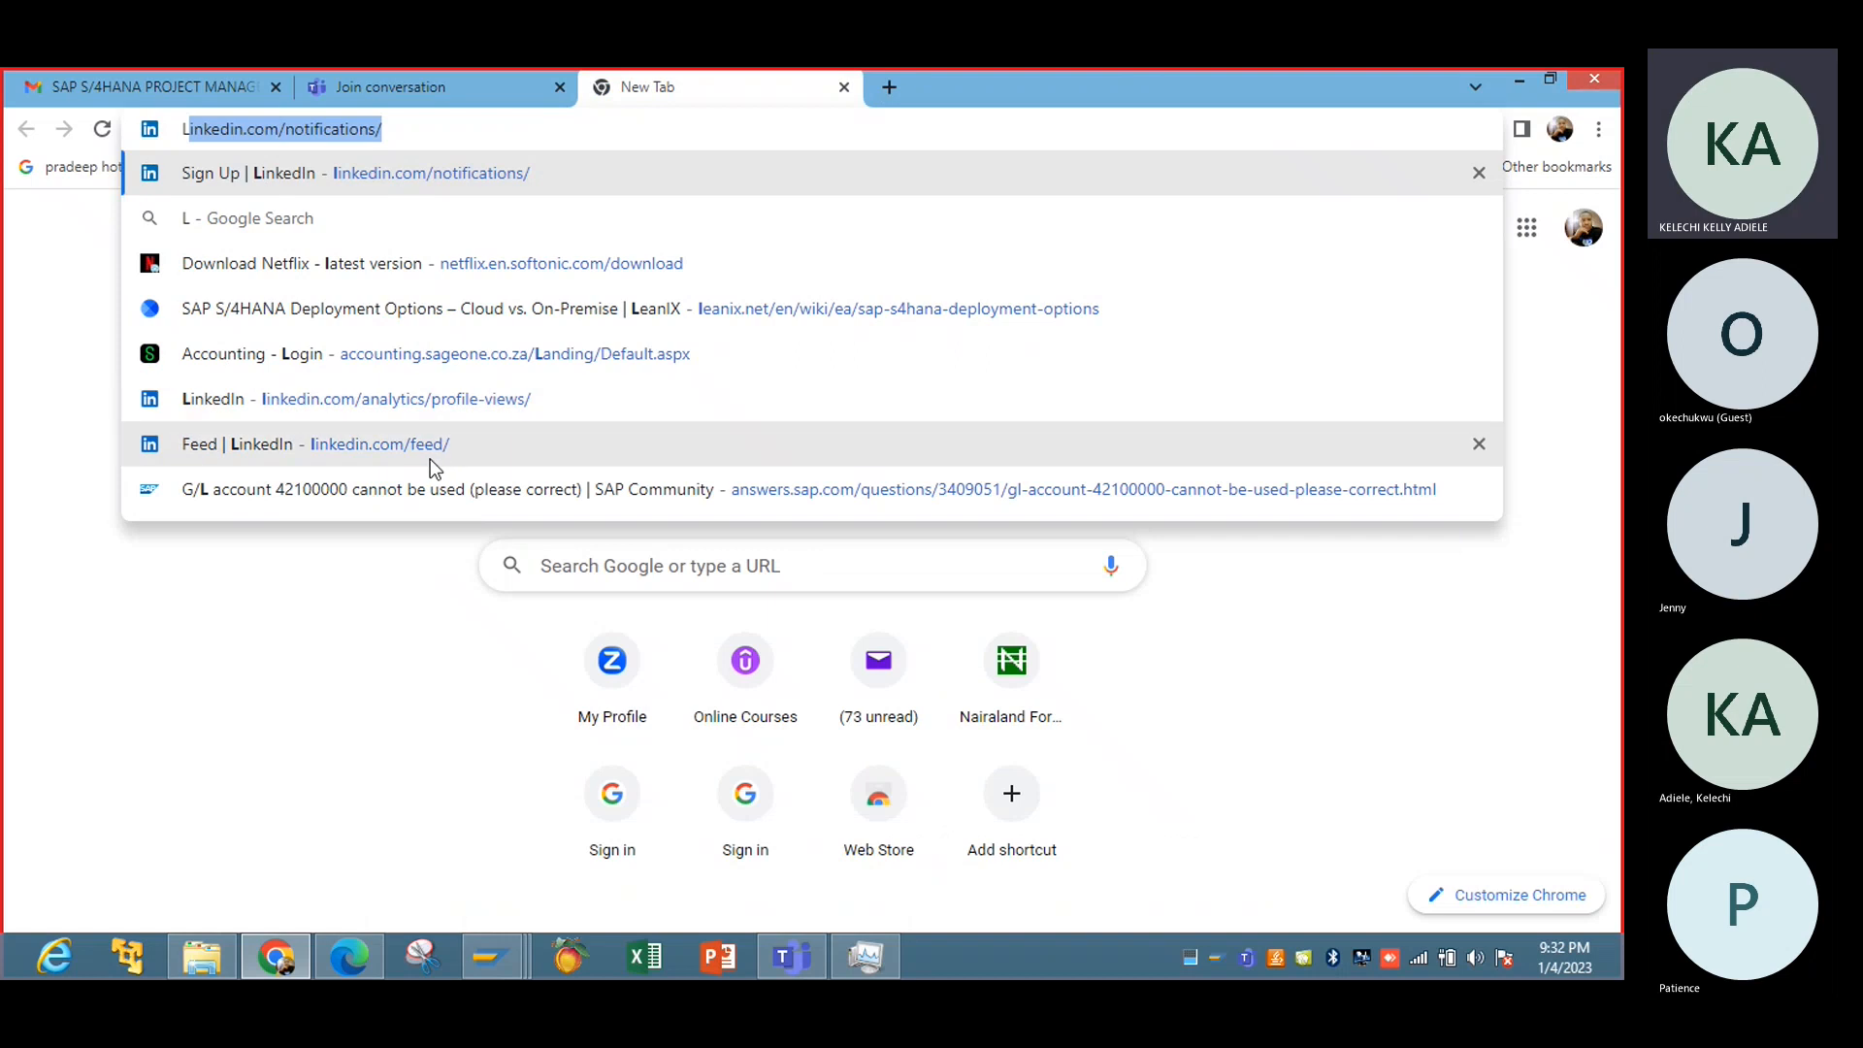
click(433, 469)
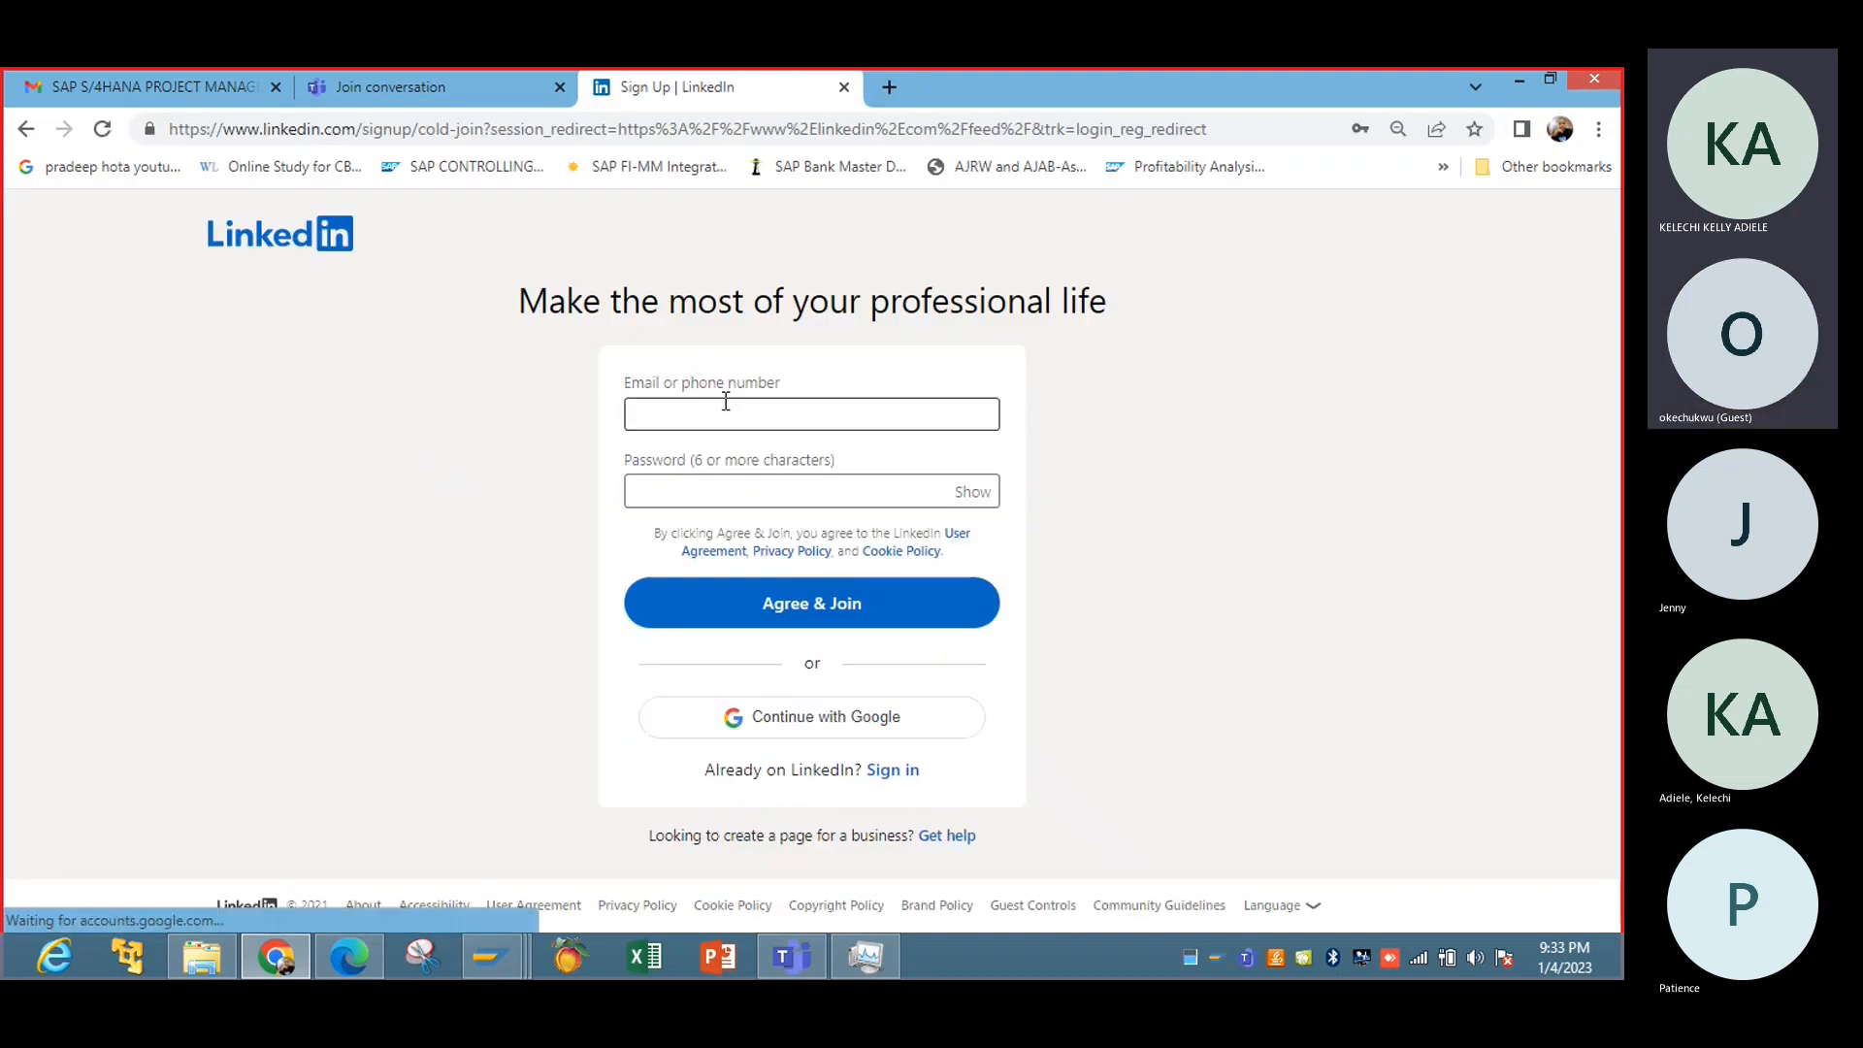
Step: Try to fill in the LinkedIn sign-up form with the saved e-mail and account password
click(726, 401)
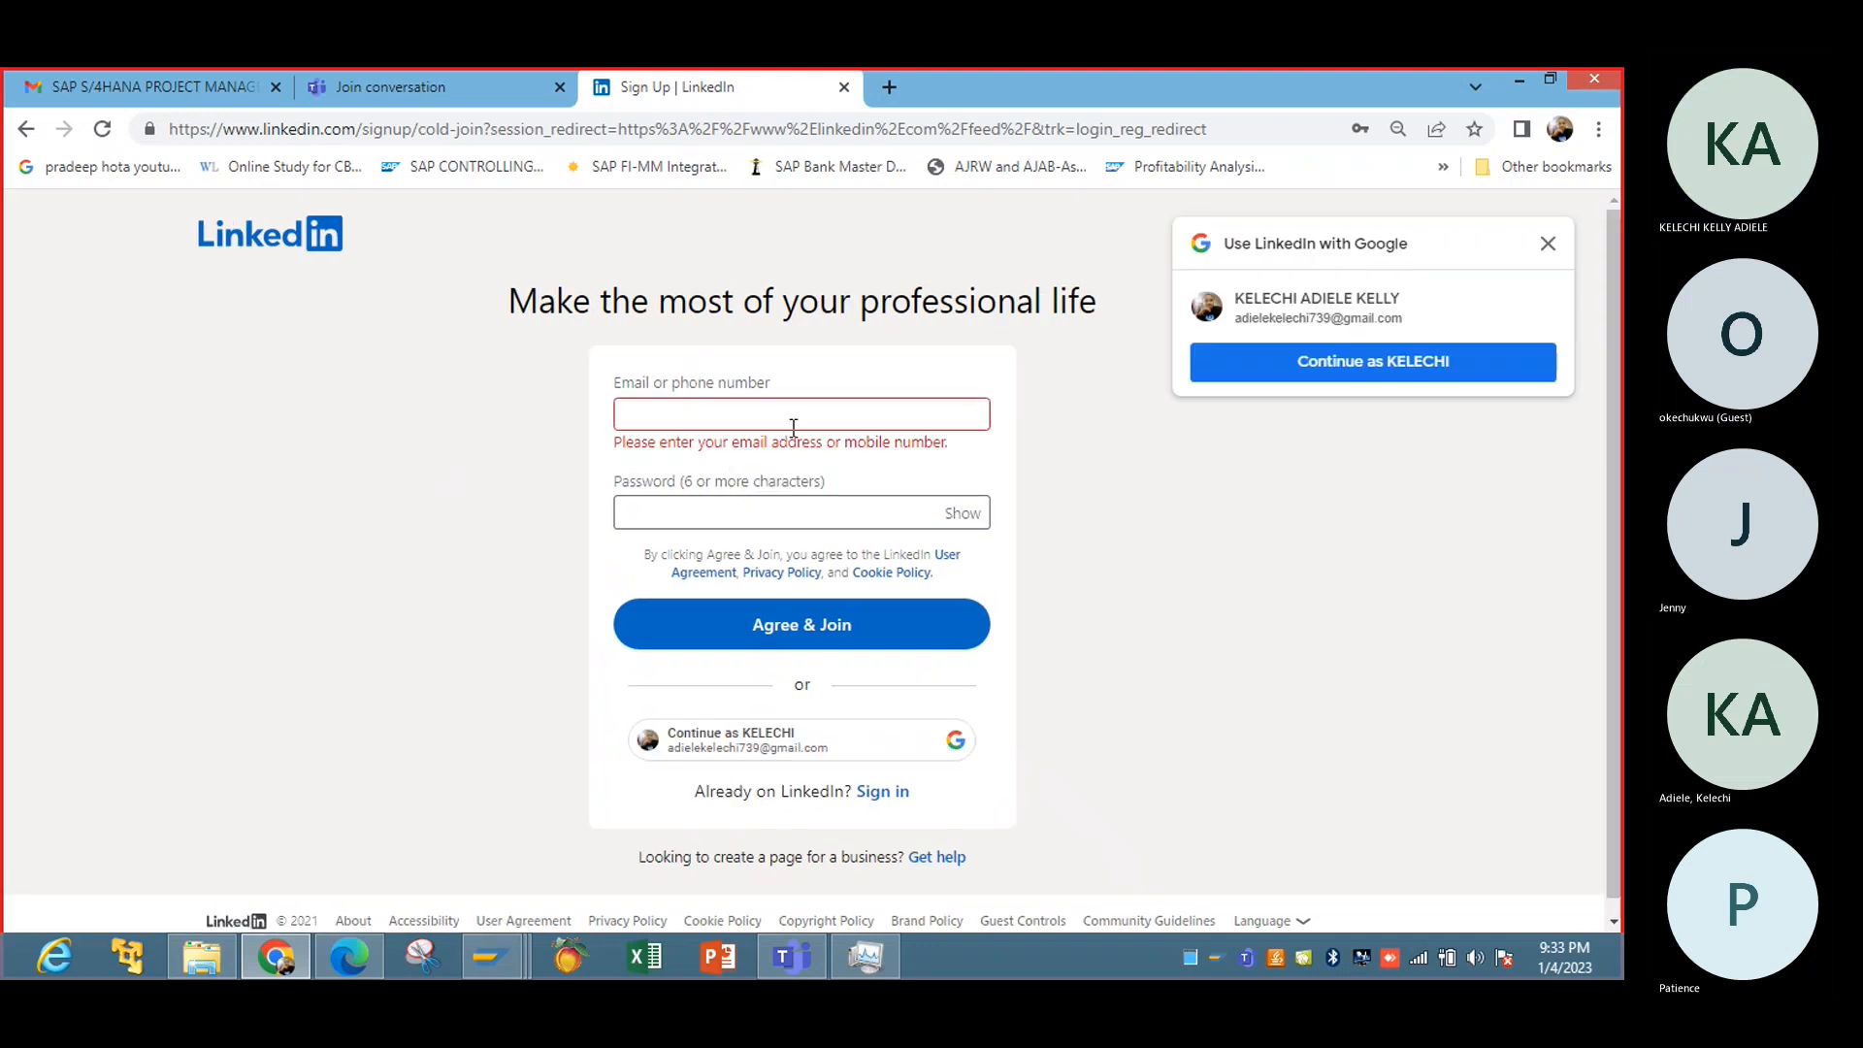
click(793, 417)
click(823, 462)
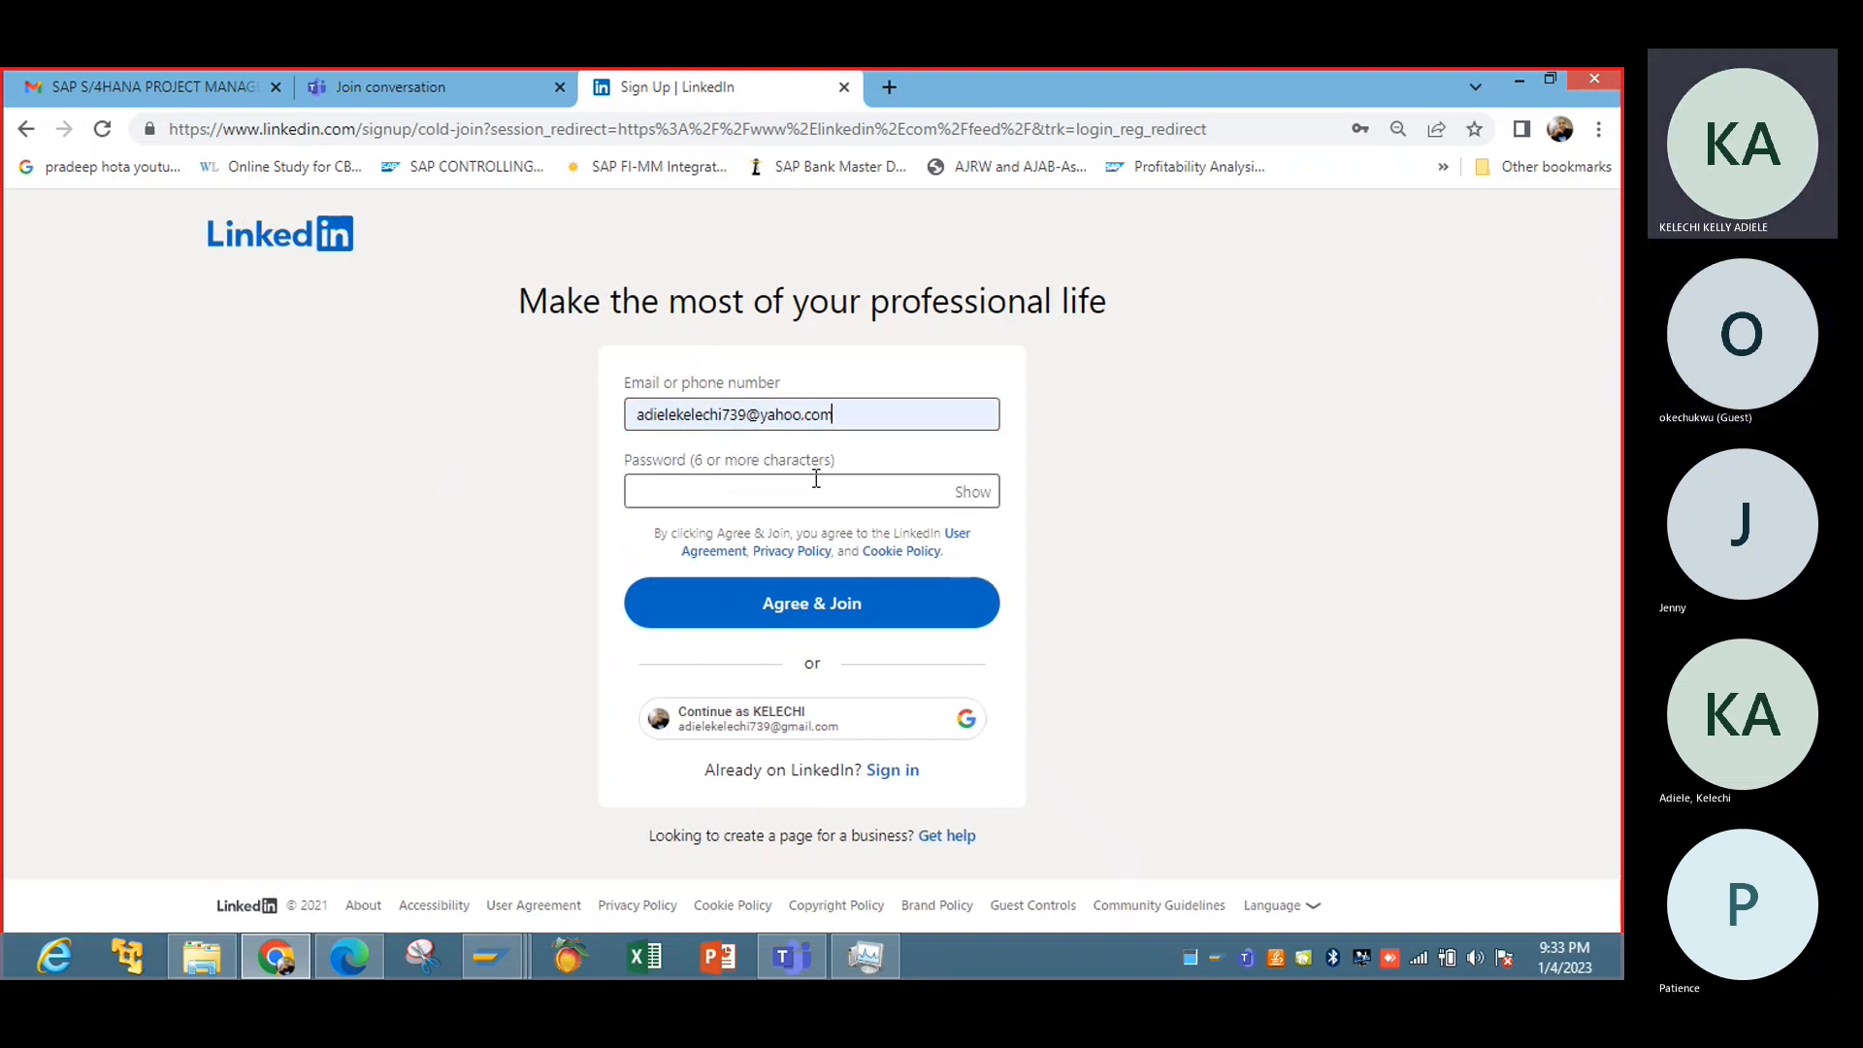
click(810, 485)
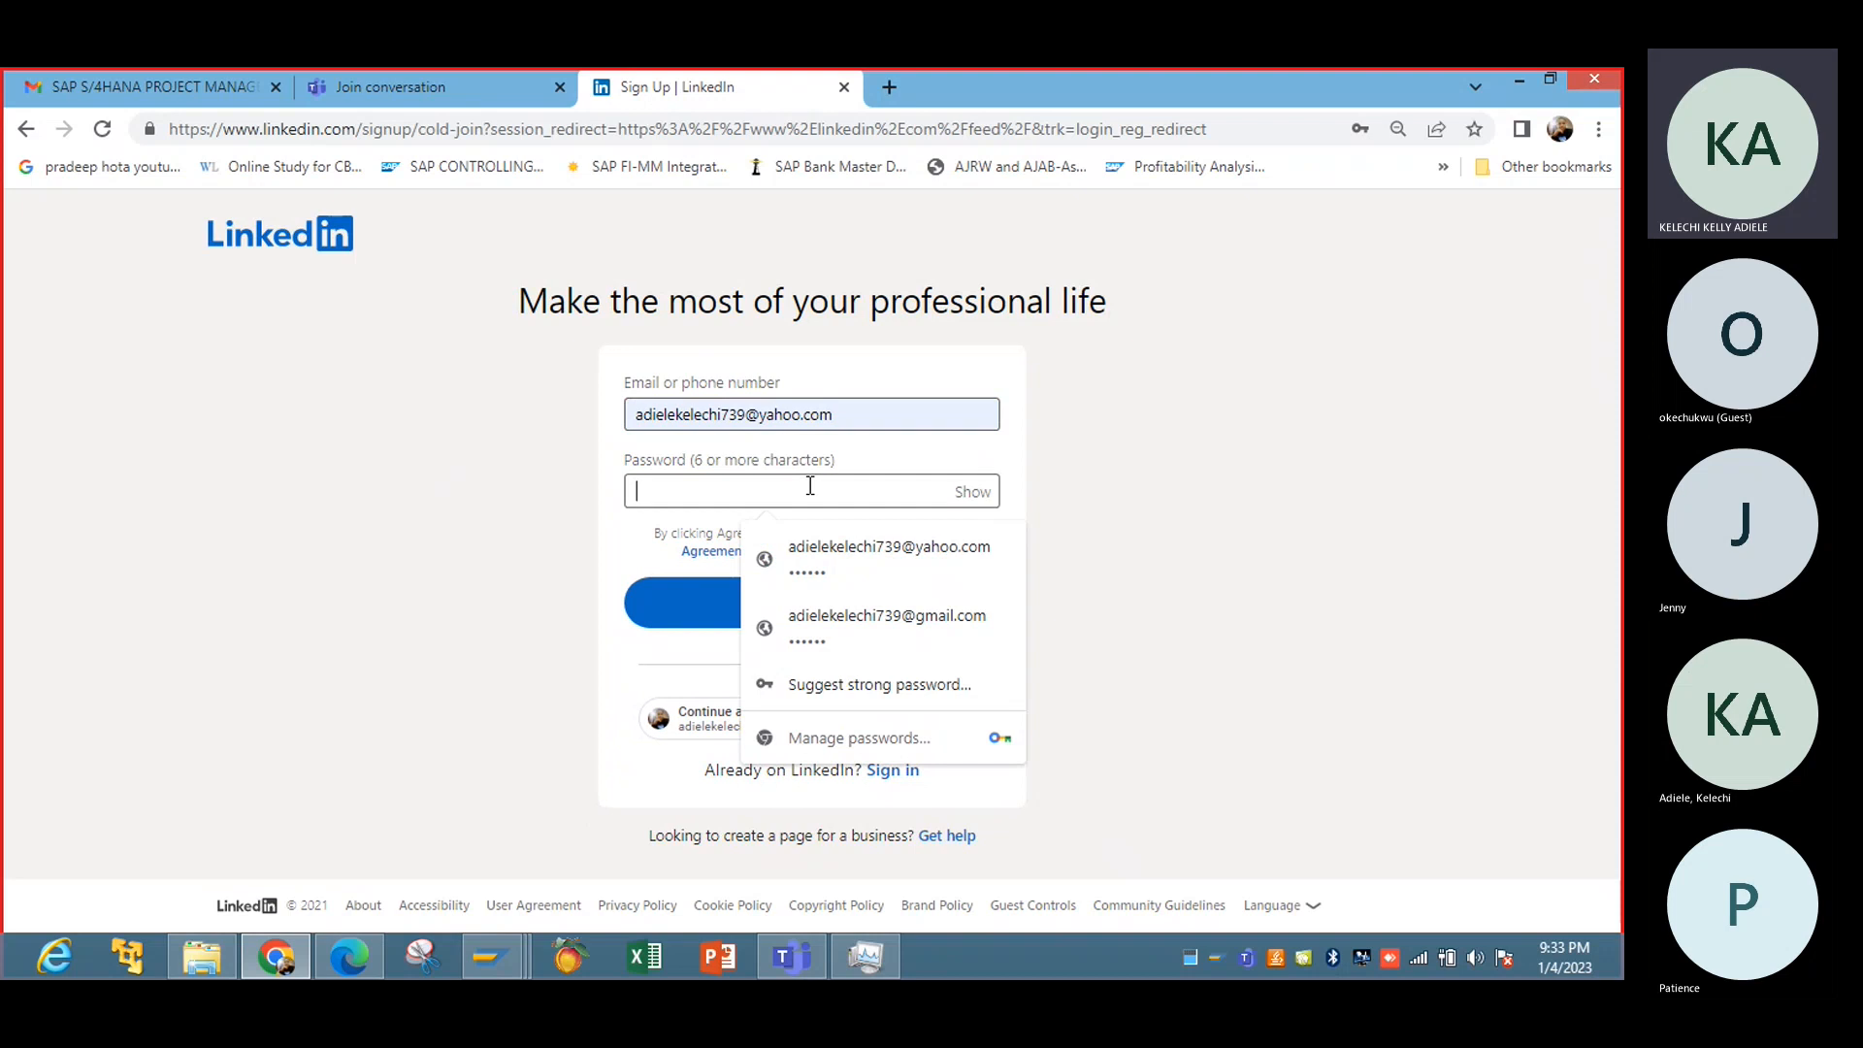
text(••••••)
click(345, 660)
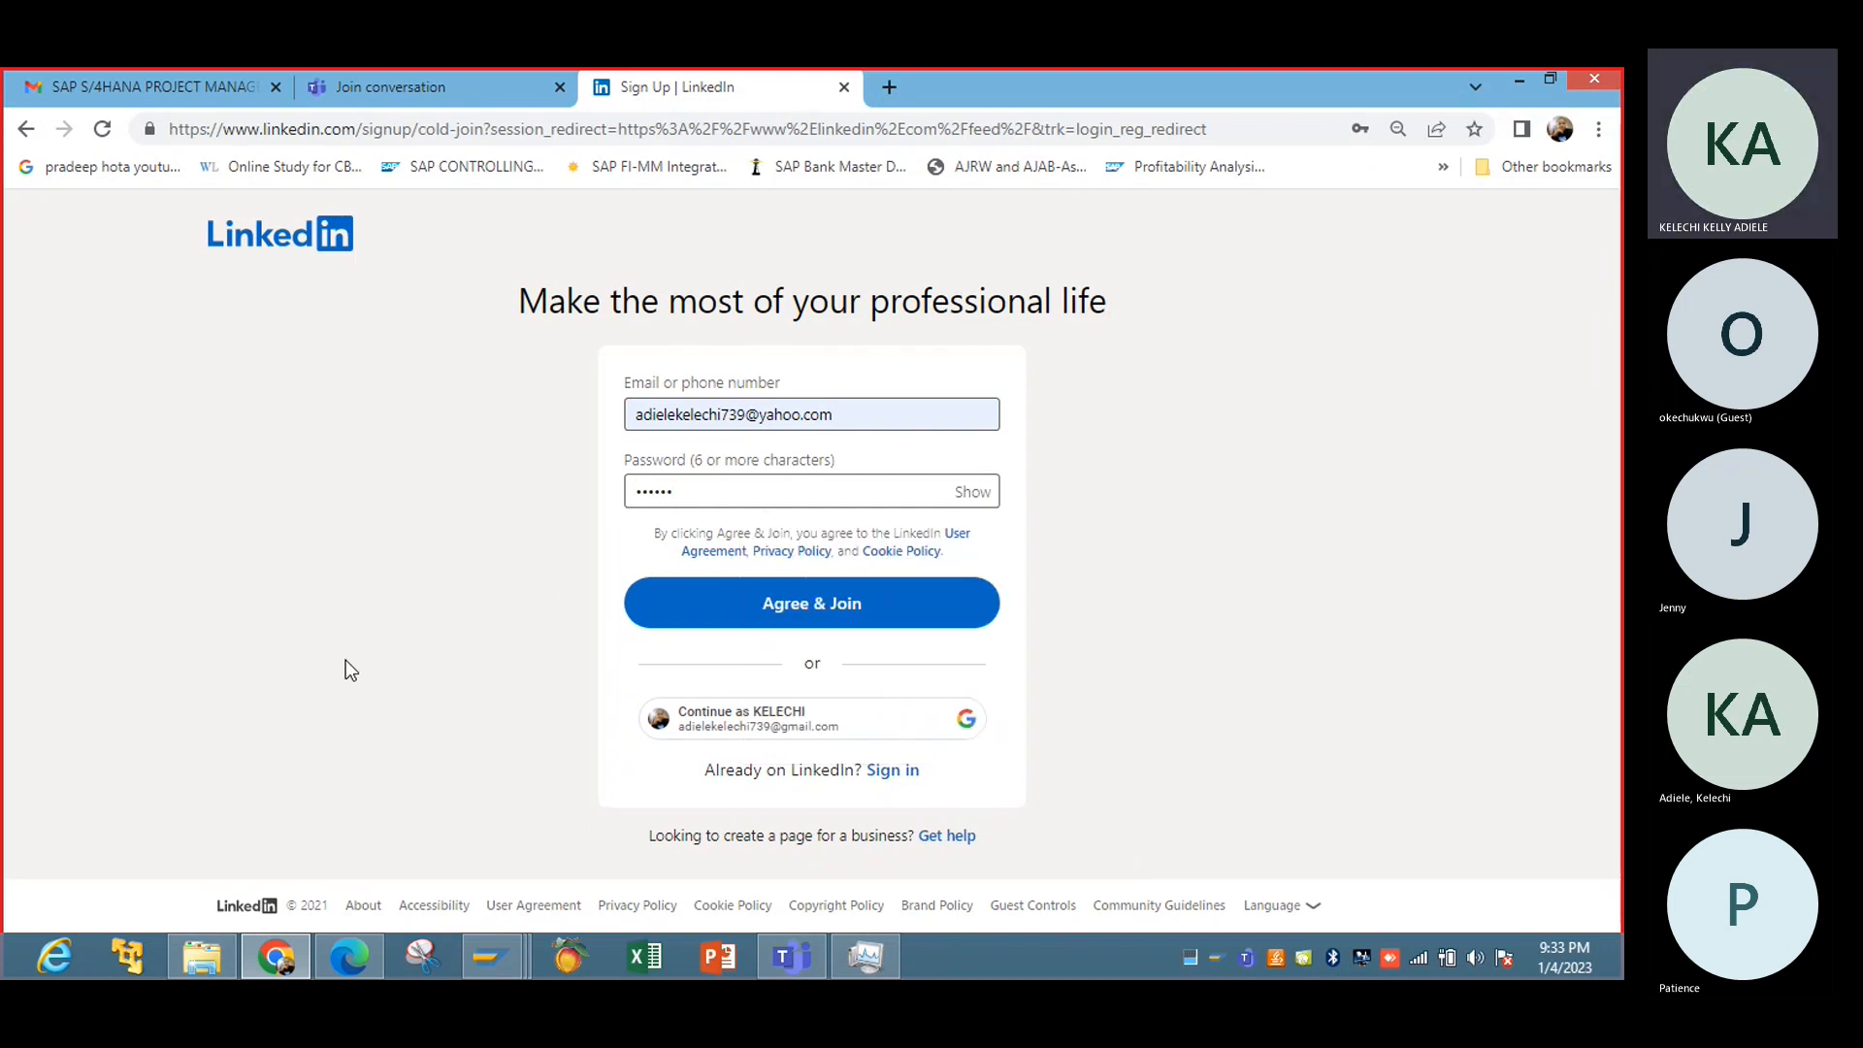
Step: Switch to the existing-member sign-in page and sign in with the saved e-mail and account password
click(905, 777)
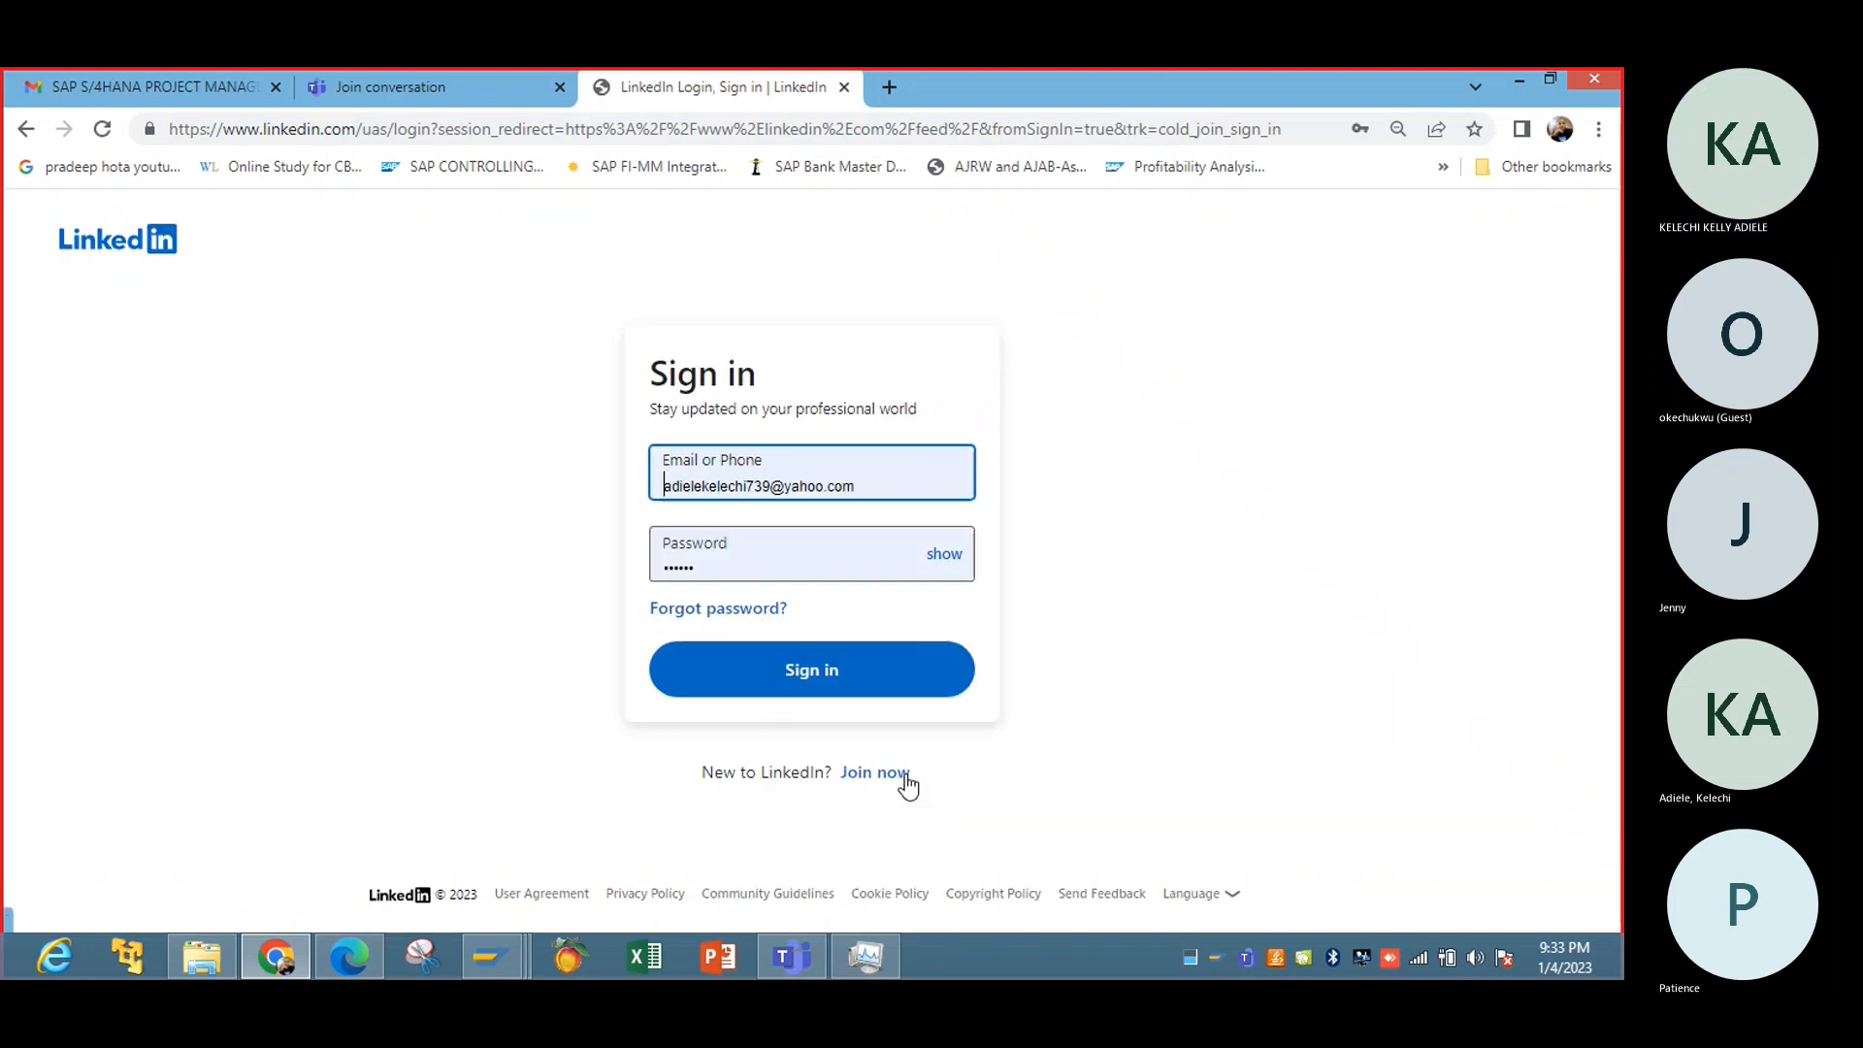
click(852, 621)
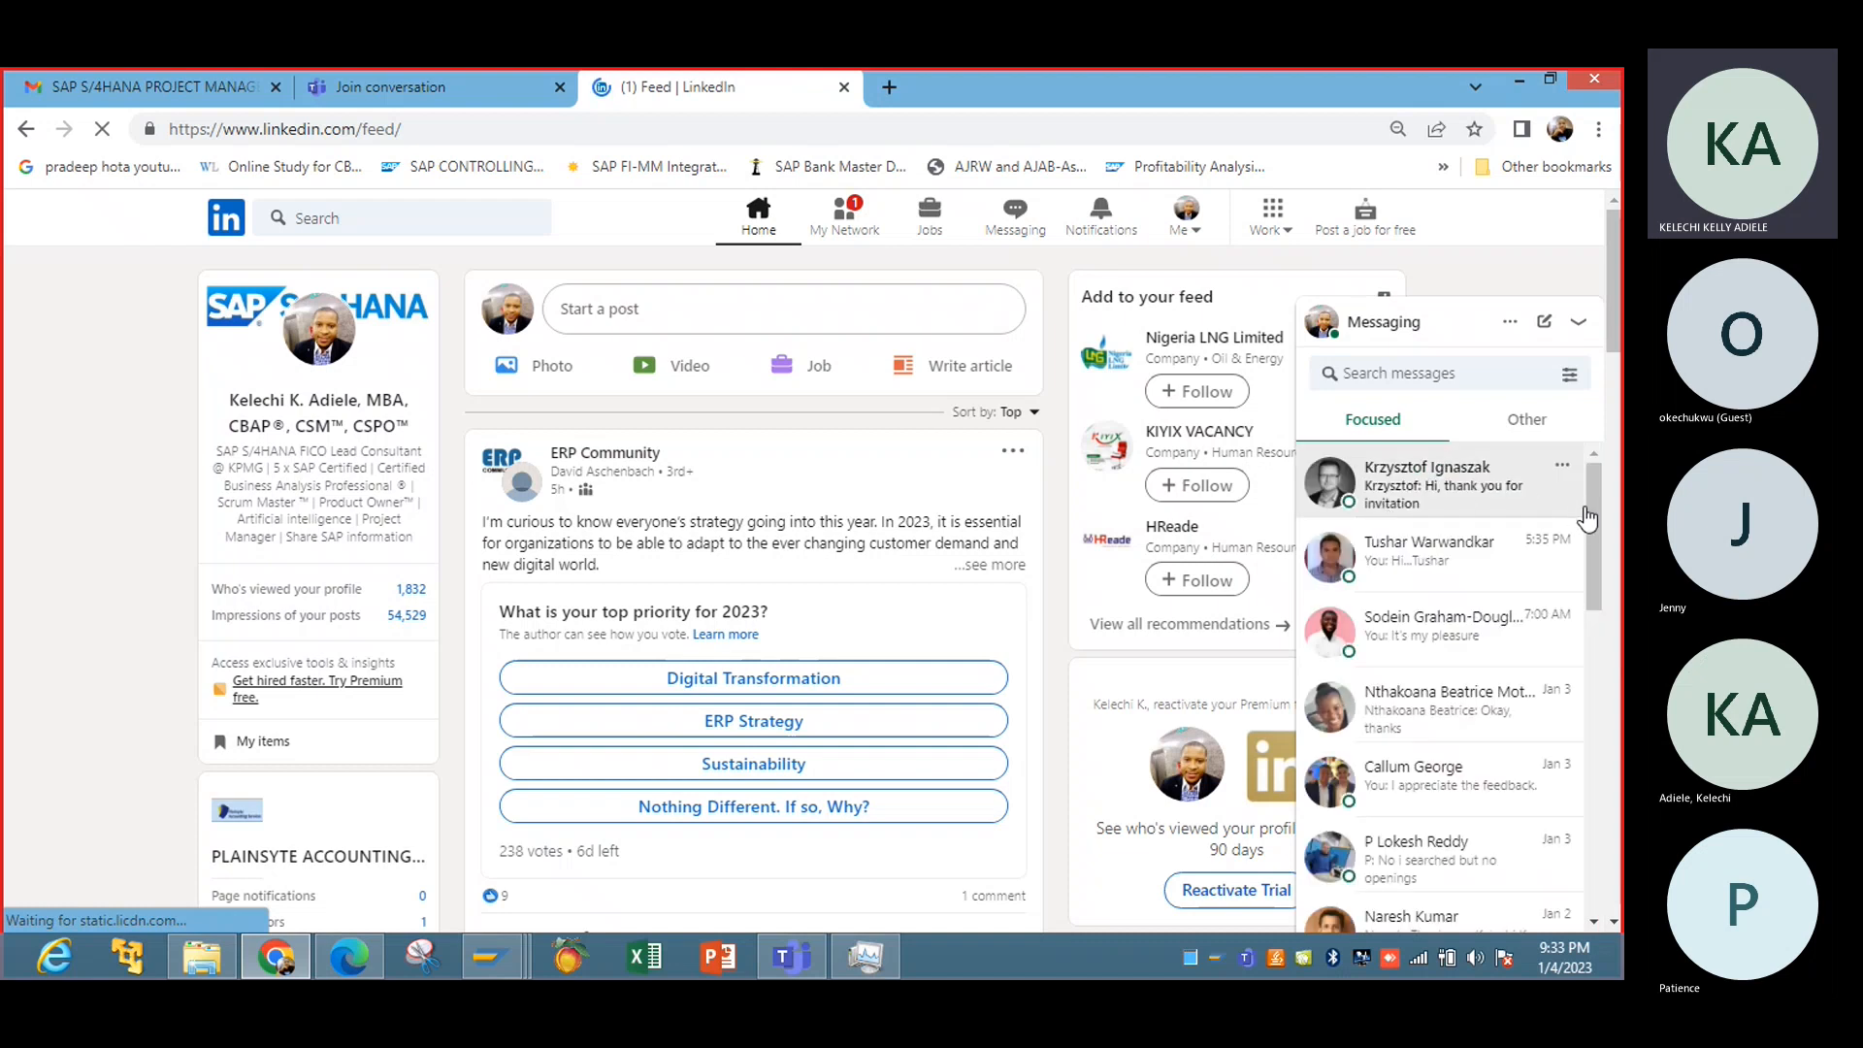
Step: Open LinkedIn messaging, dismiss the saved-password check, and open the conversation dated Dec 30, 2022
drag(1588, 528, 1587, 540)
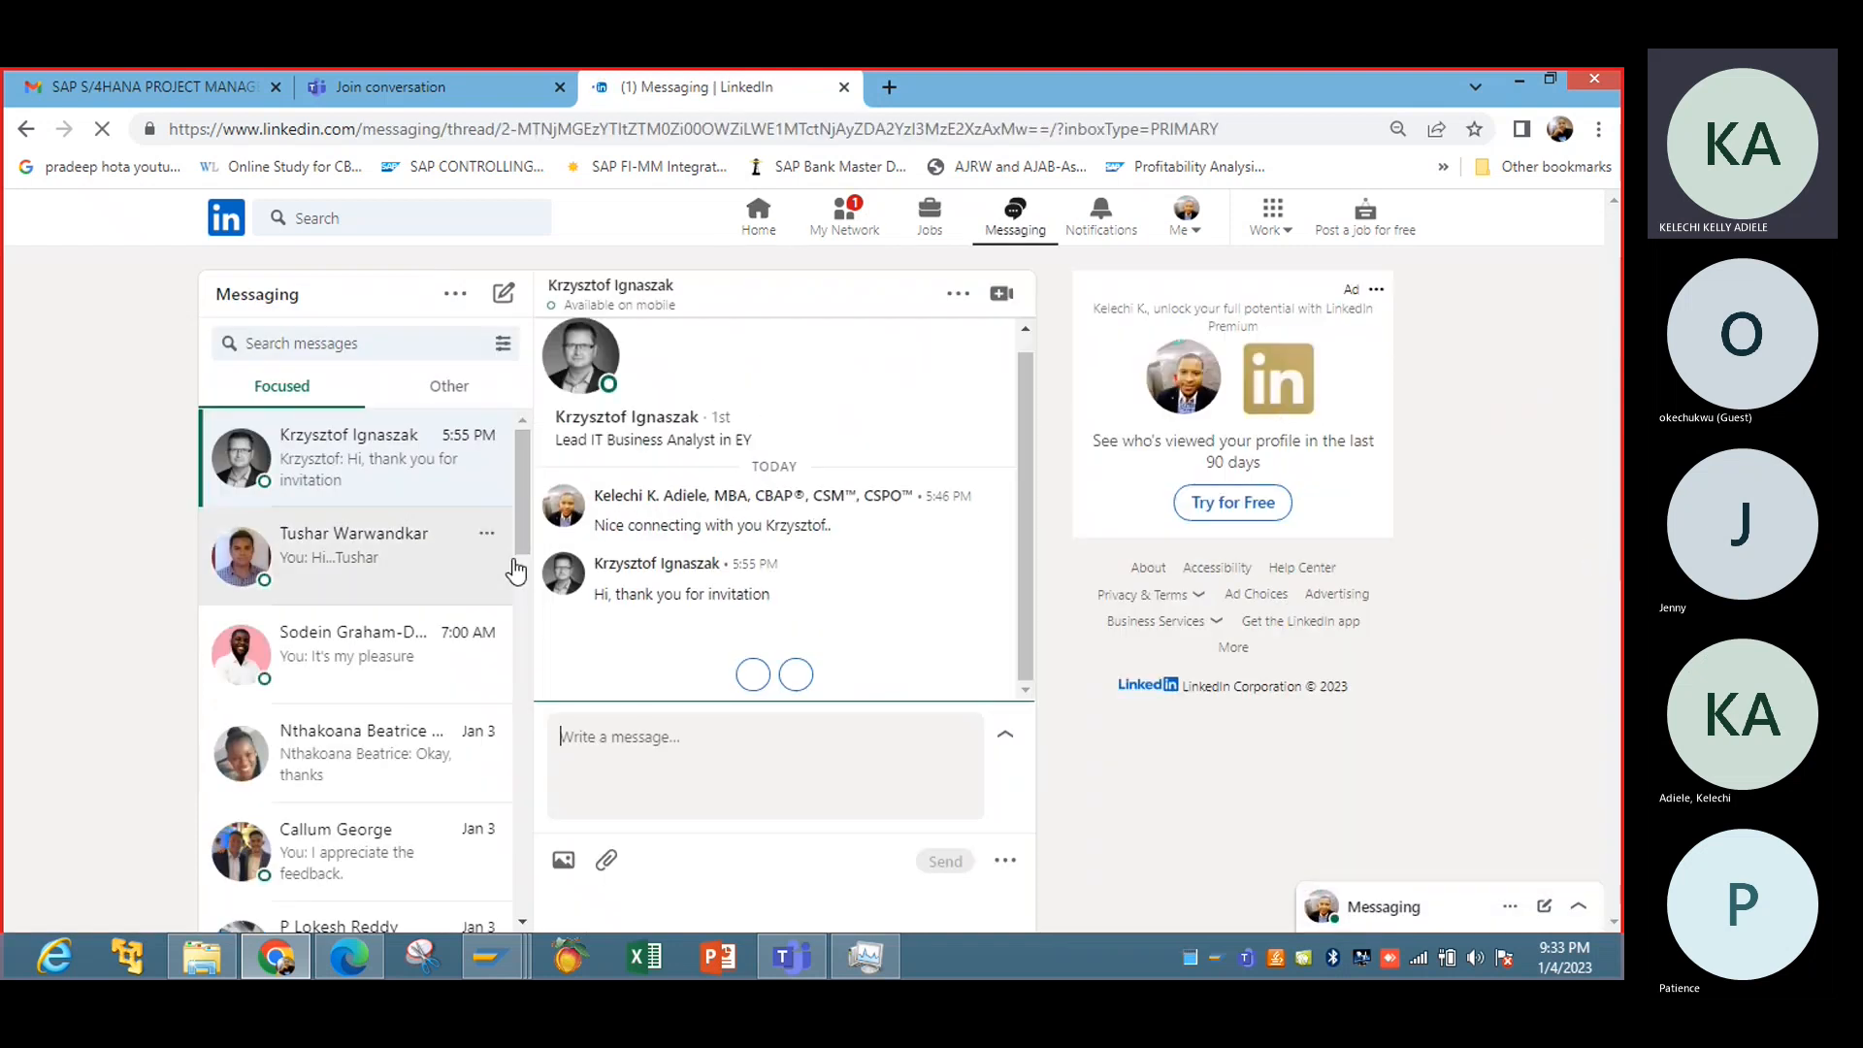
drag(522, 541, 536, 659)
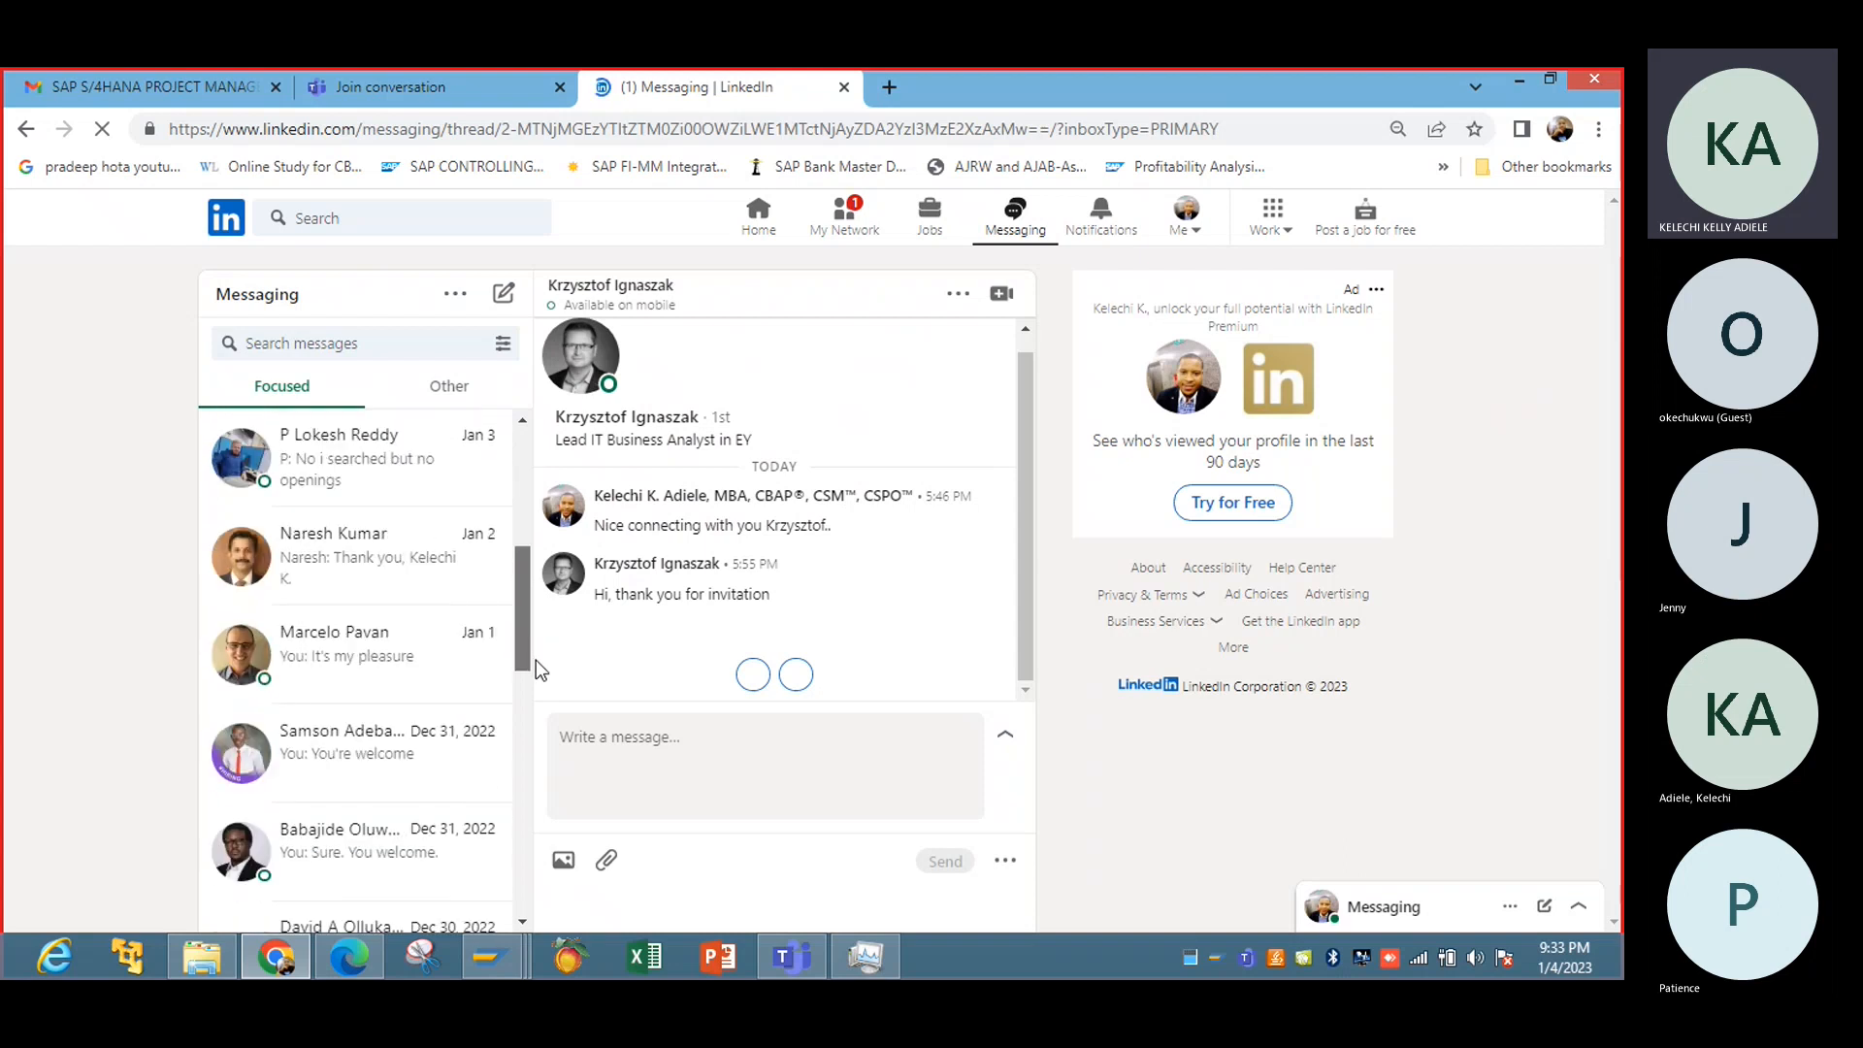
click(401, 679)
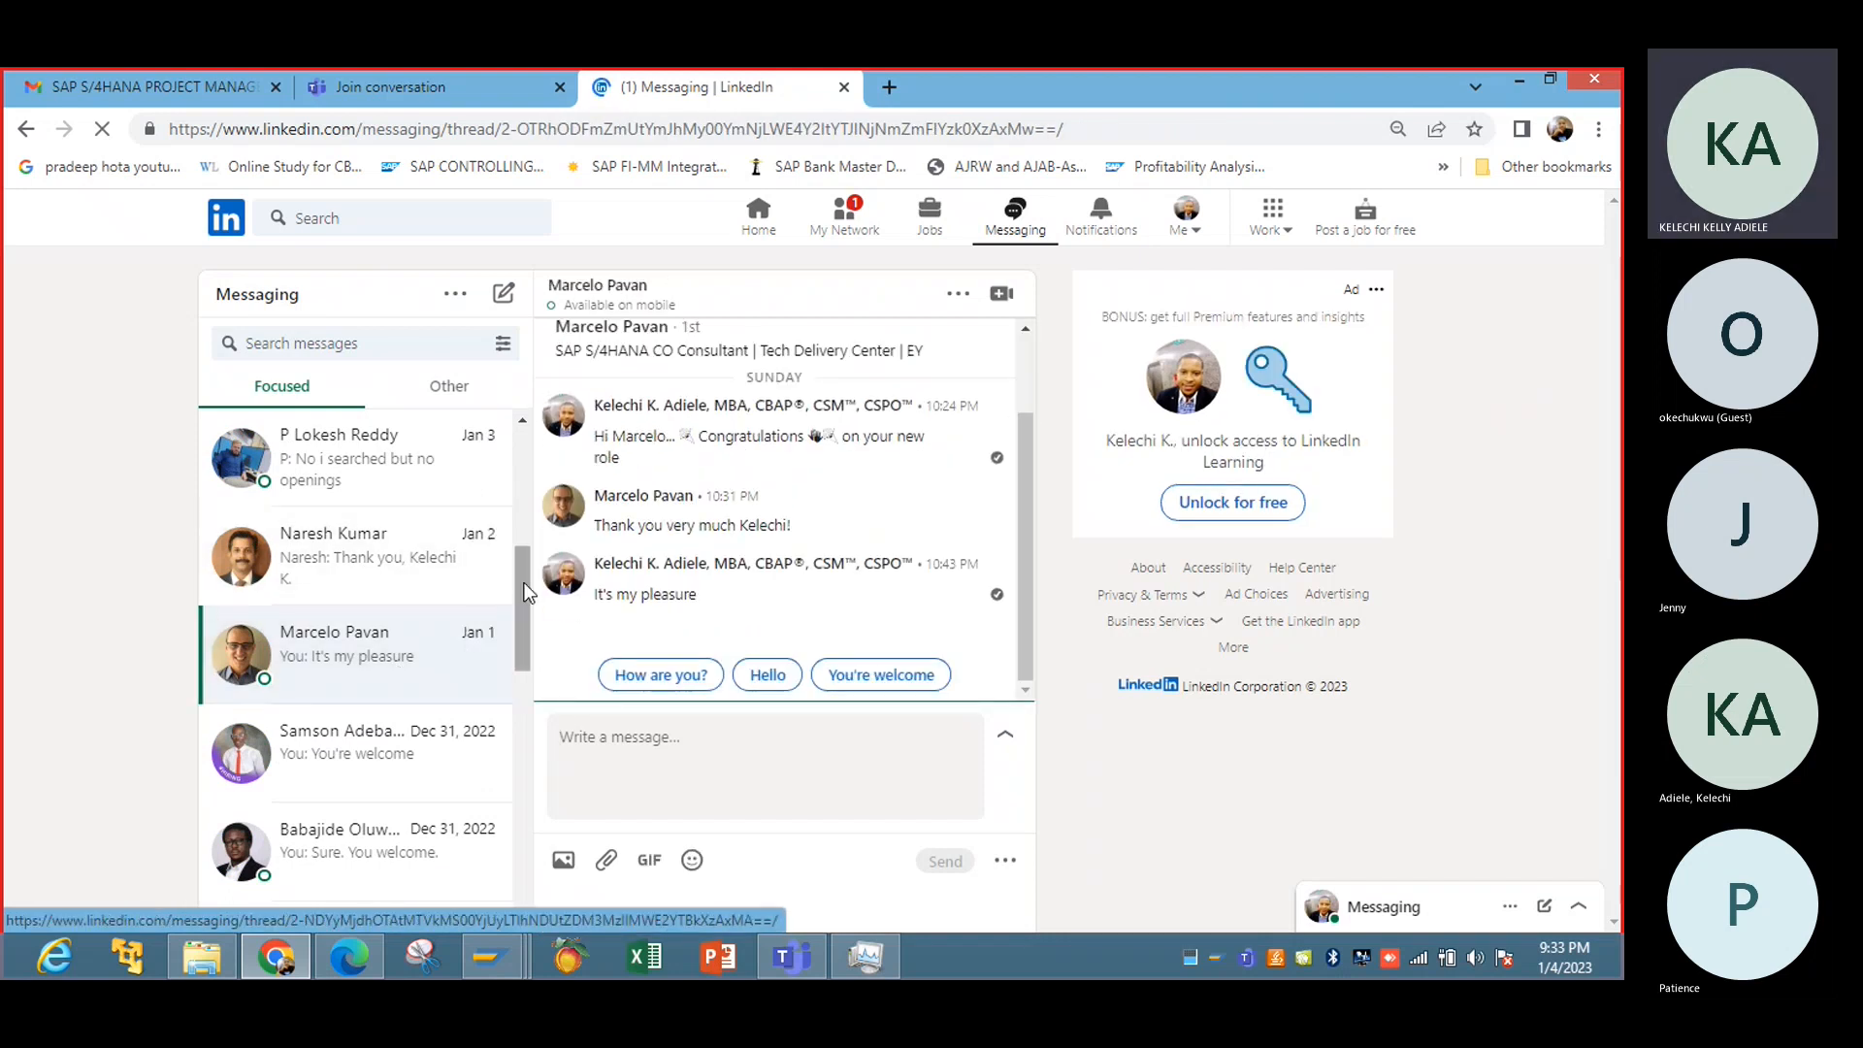
drag(524, 584, 524, 640)
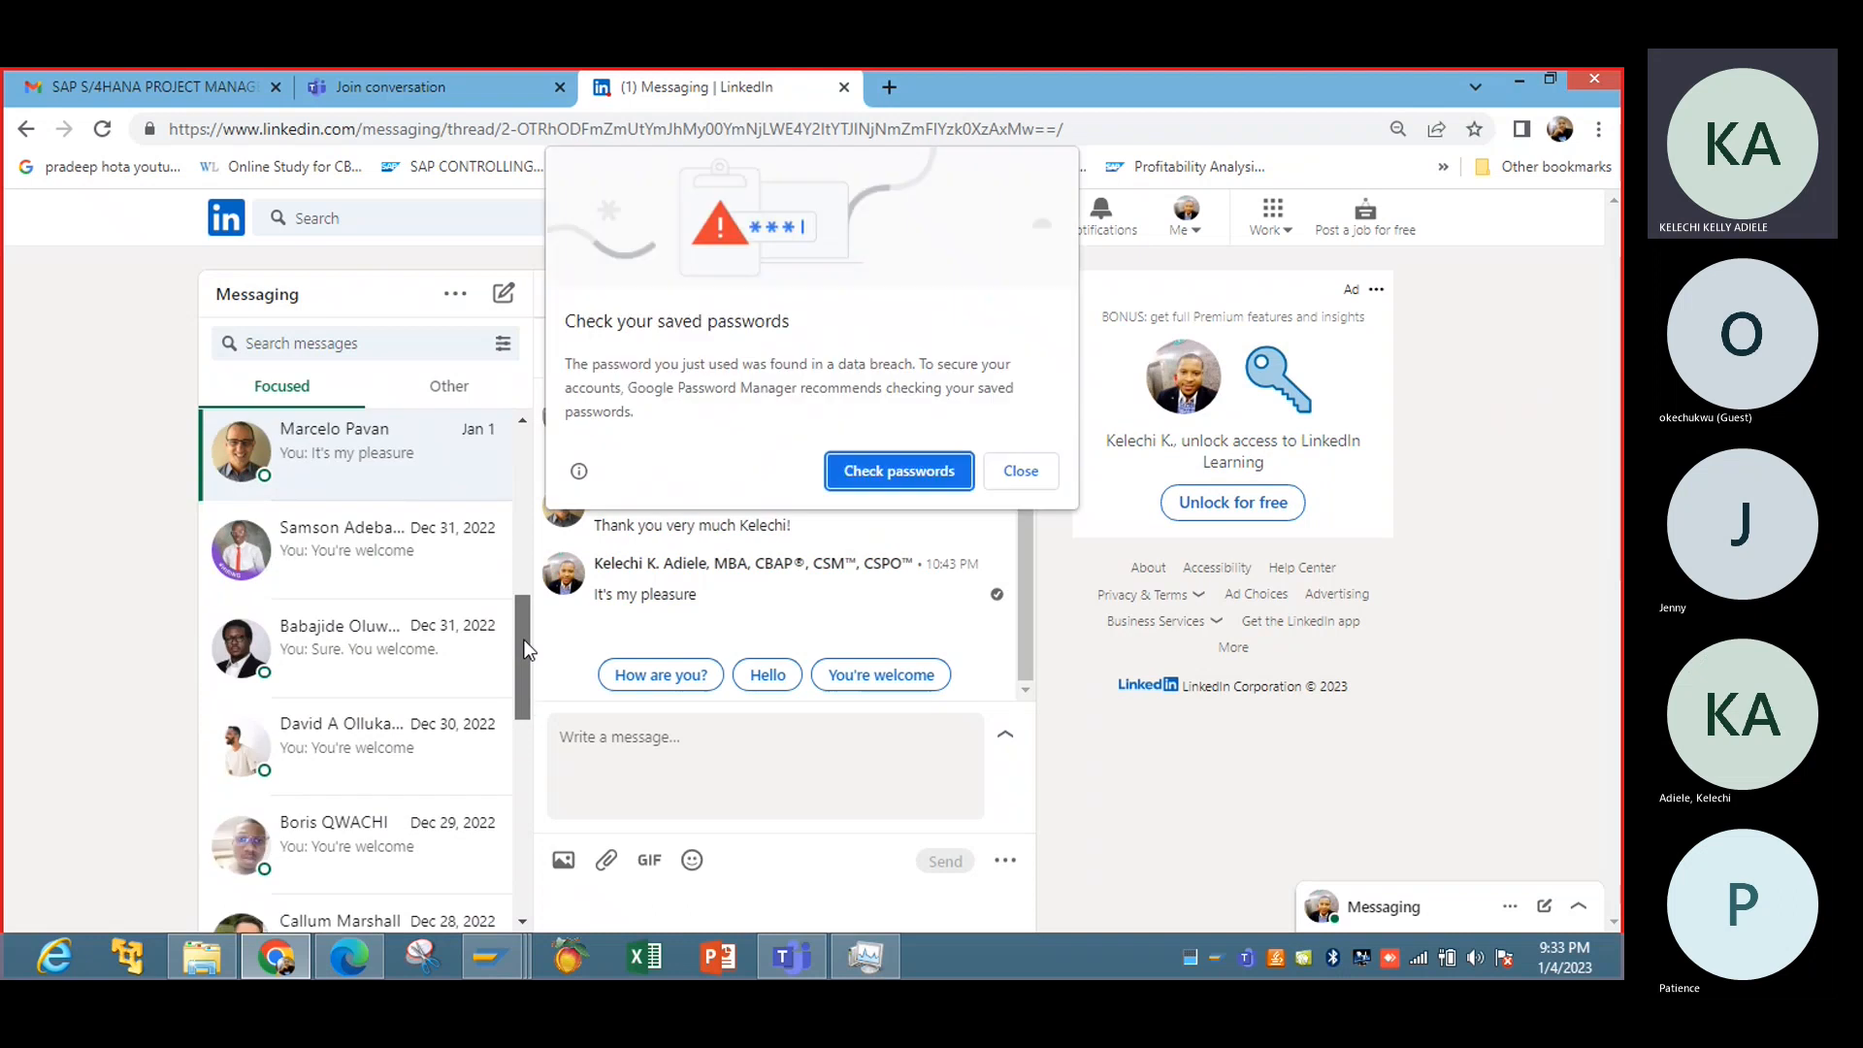
click(1020, 470)
click(419, 757)
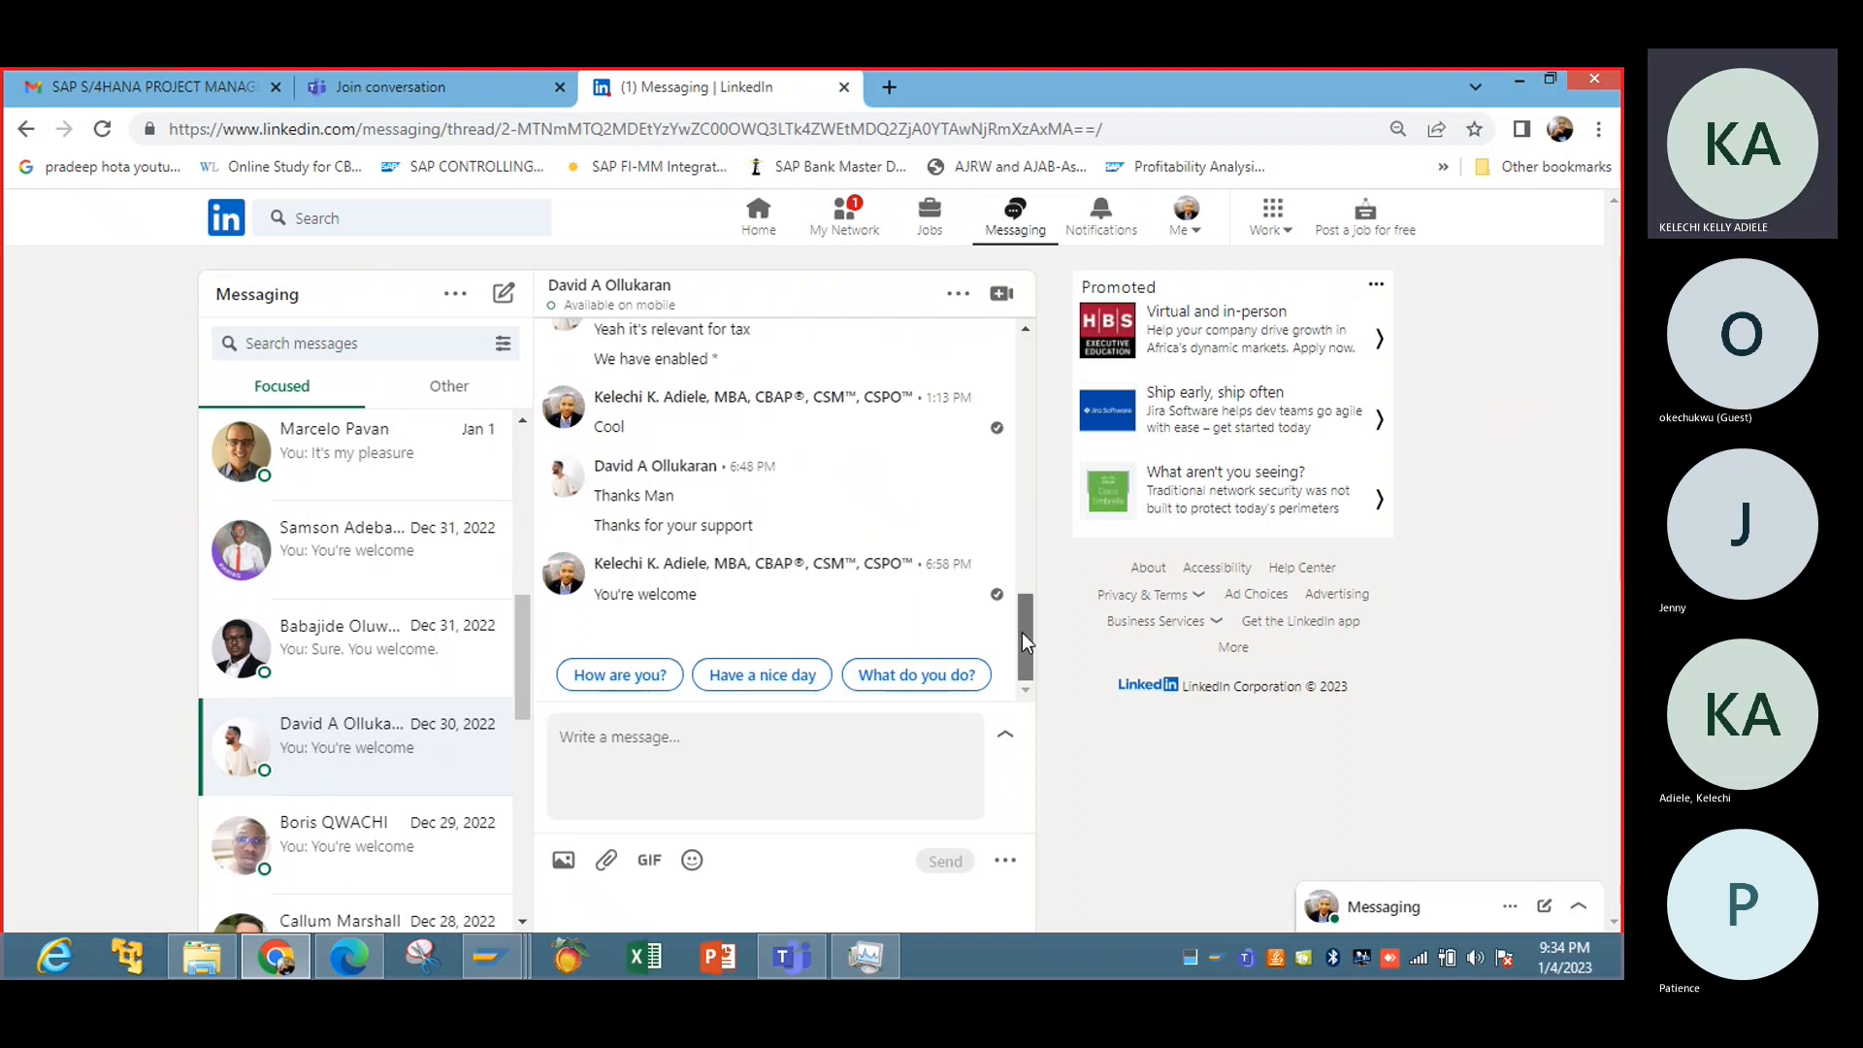
Step: Review the conversation from its early messages about SAP errors through to the screenshots about the tax calculation option
drag(1021, 631, 1043, 417)
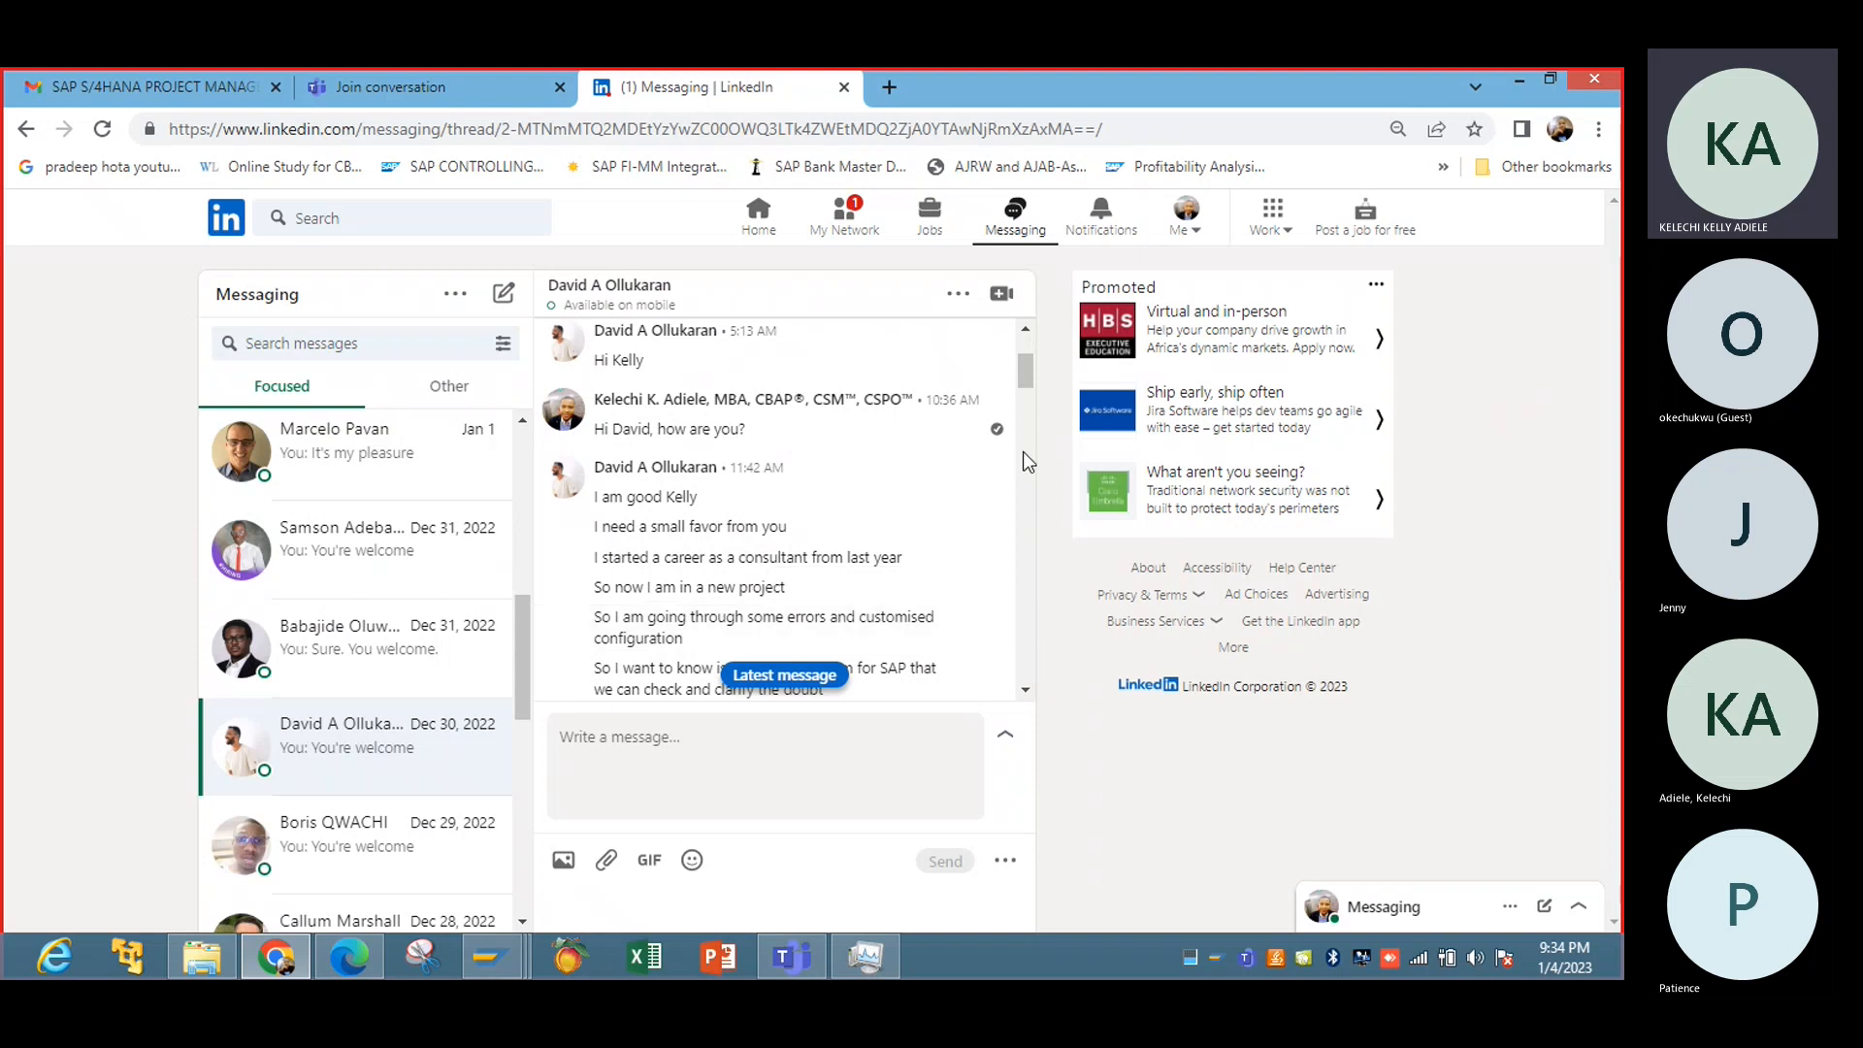
drag(1031, 376, 1031, 393)
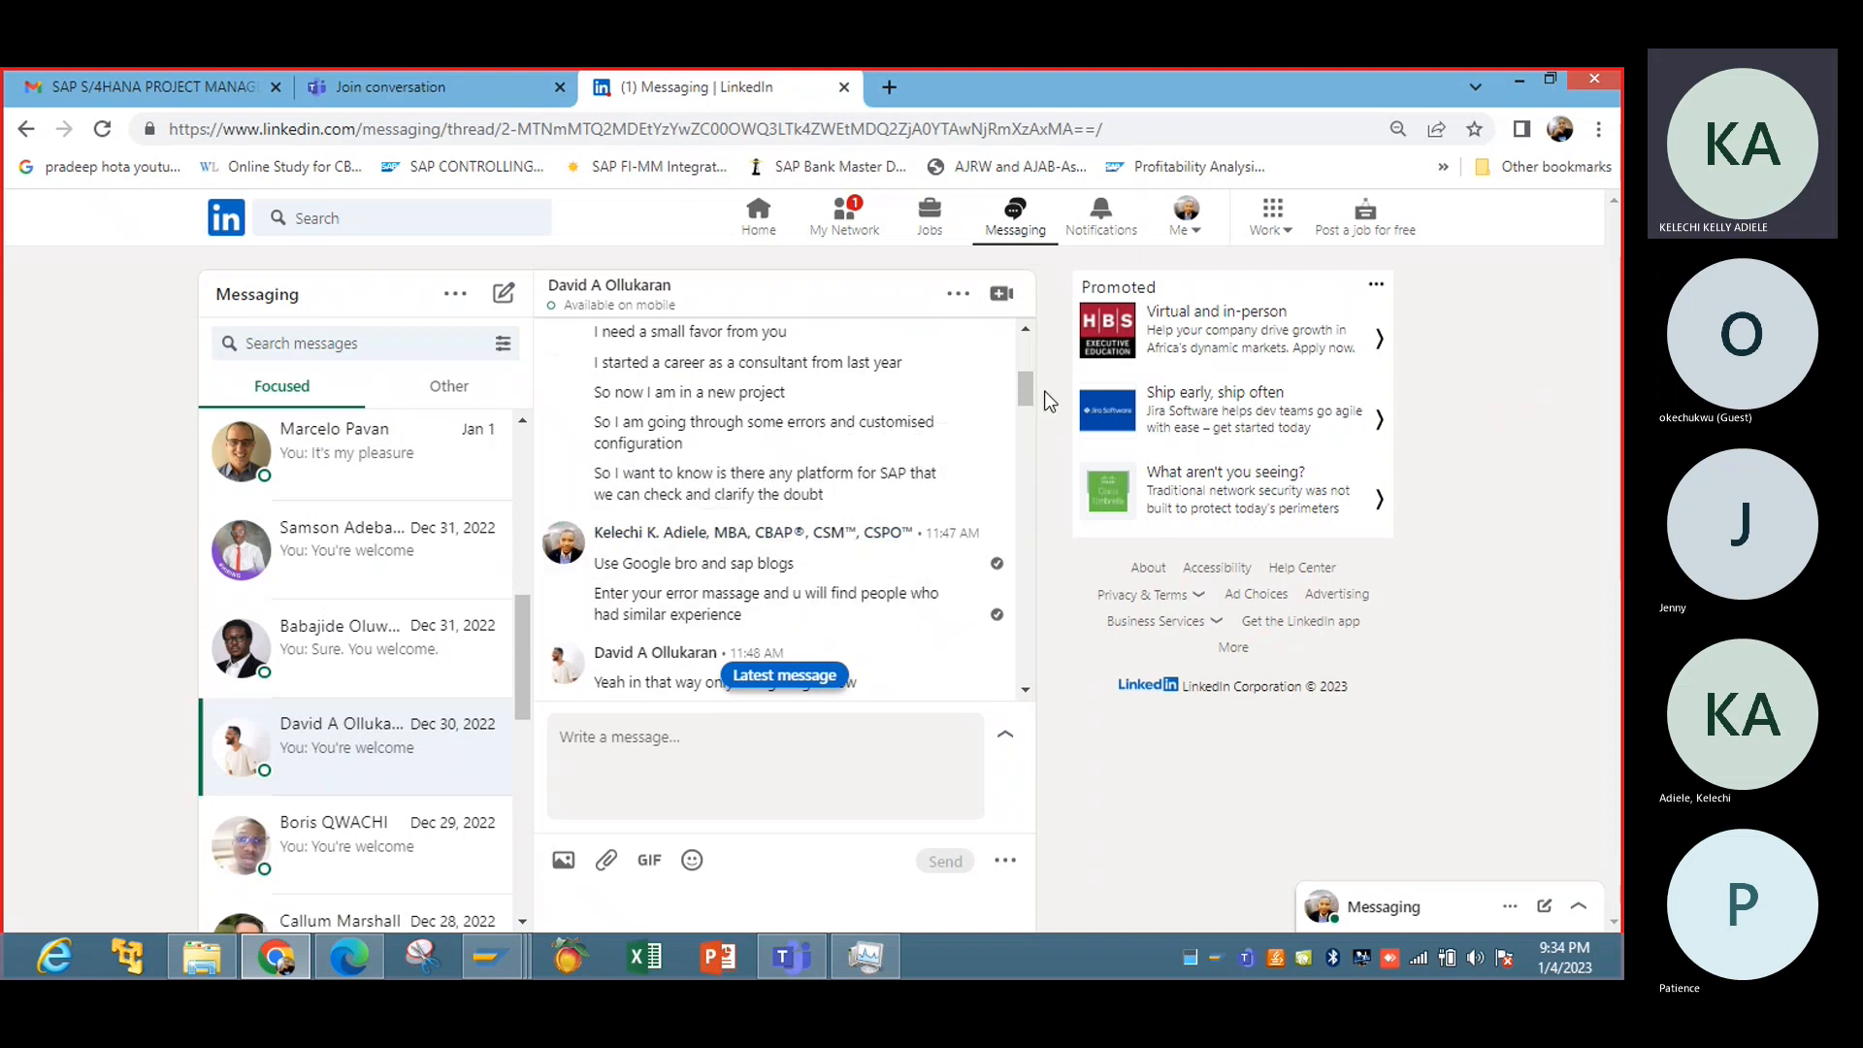
drag(1031, 391, 1038, 419)
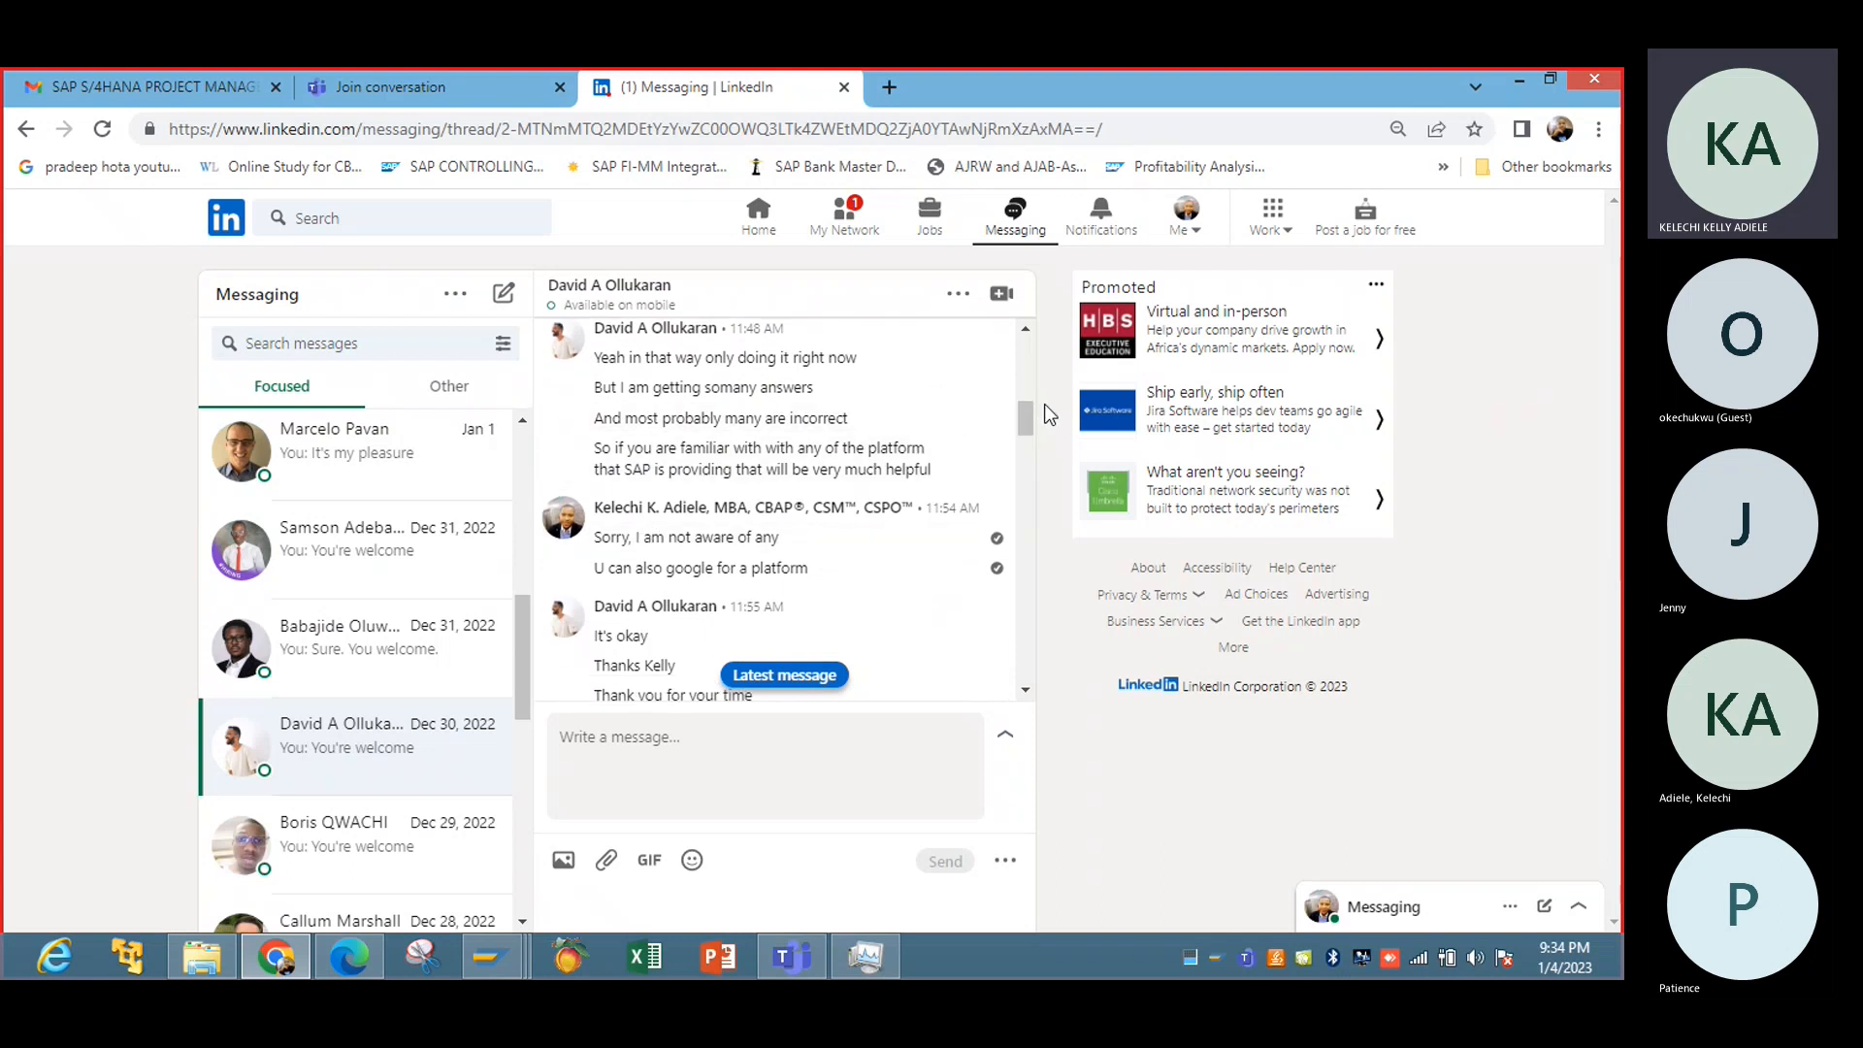
drag(1028, 431, 1064, 550)
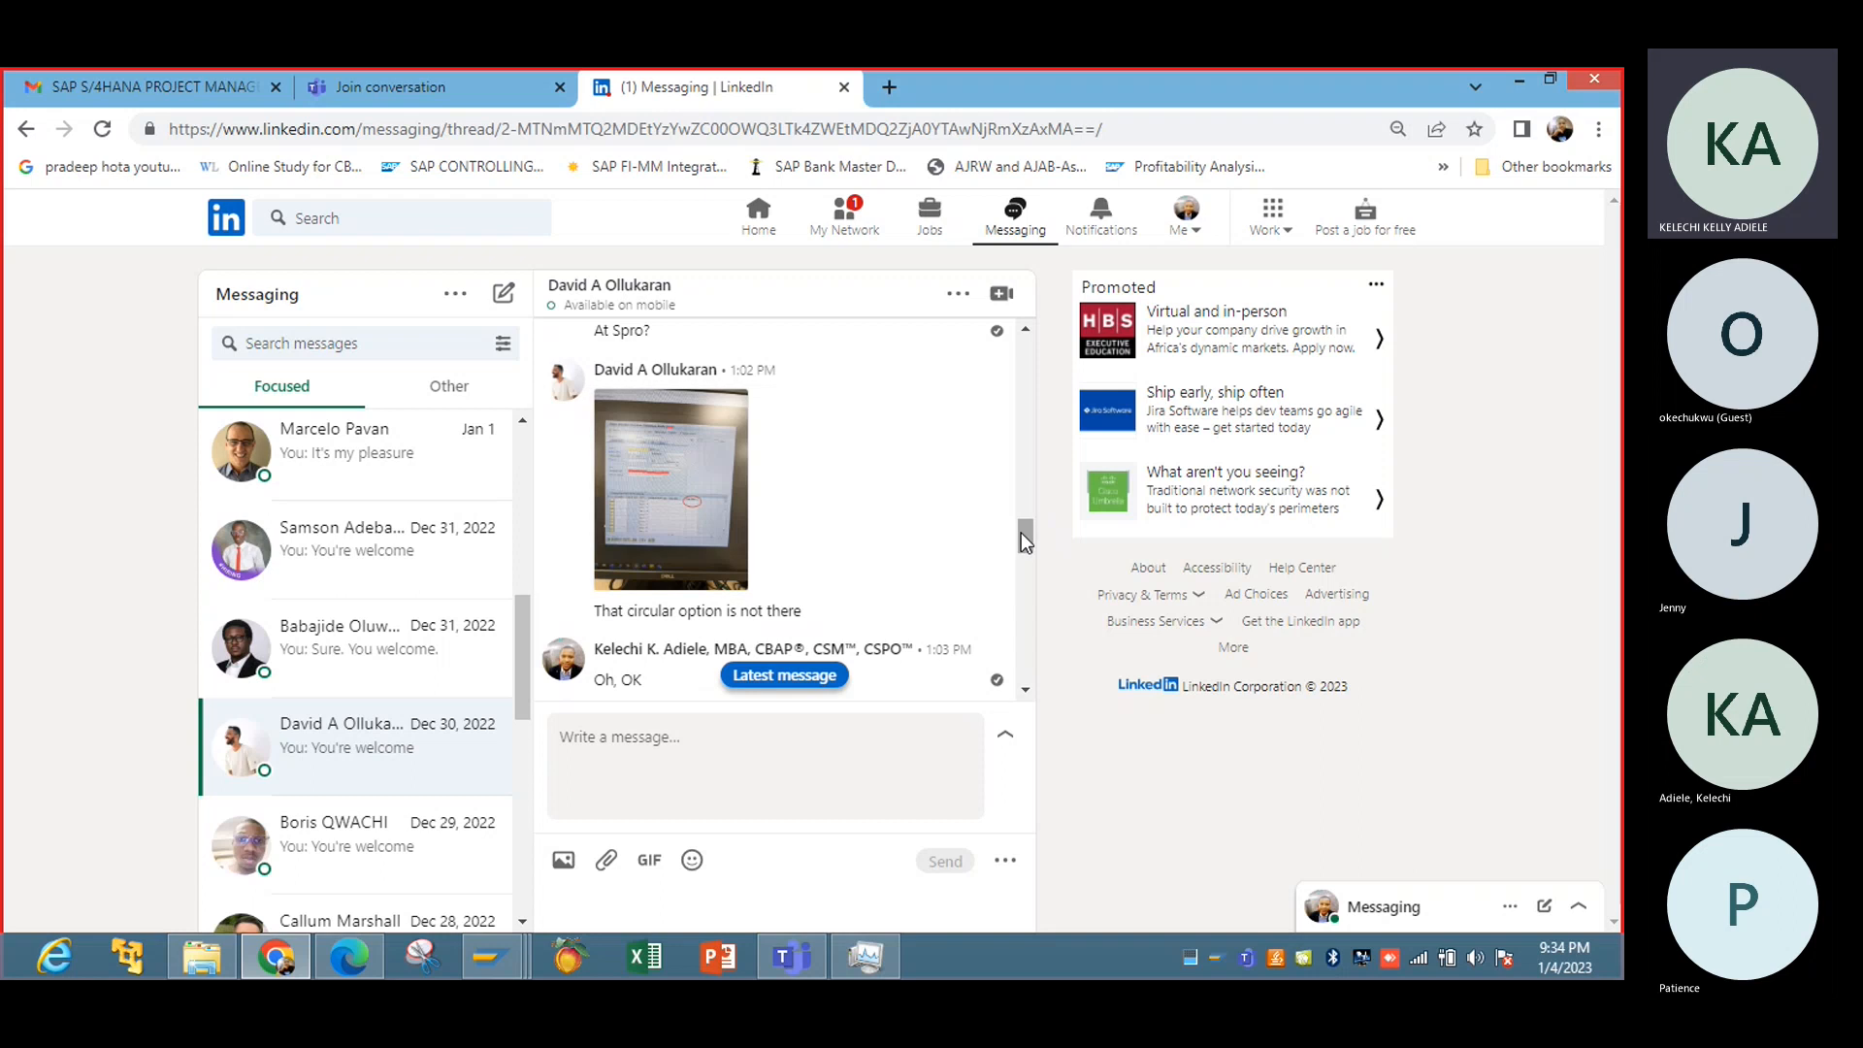
drag(1021, 533, 1024, 582)
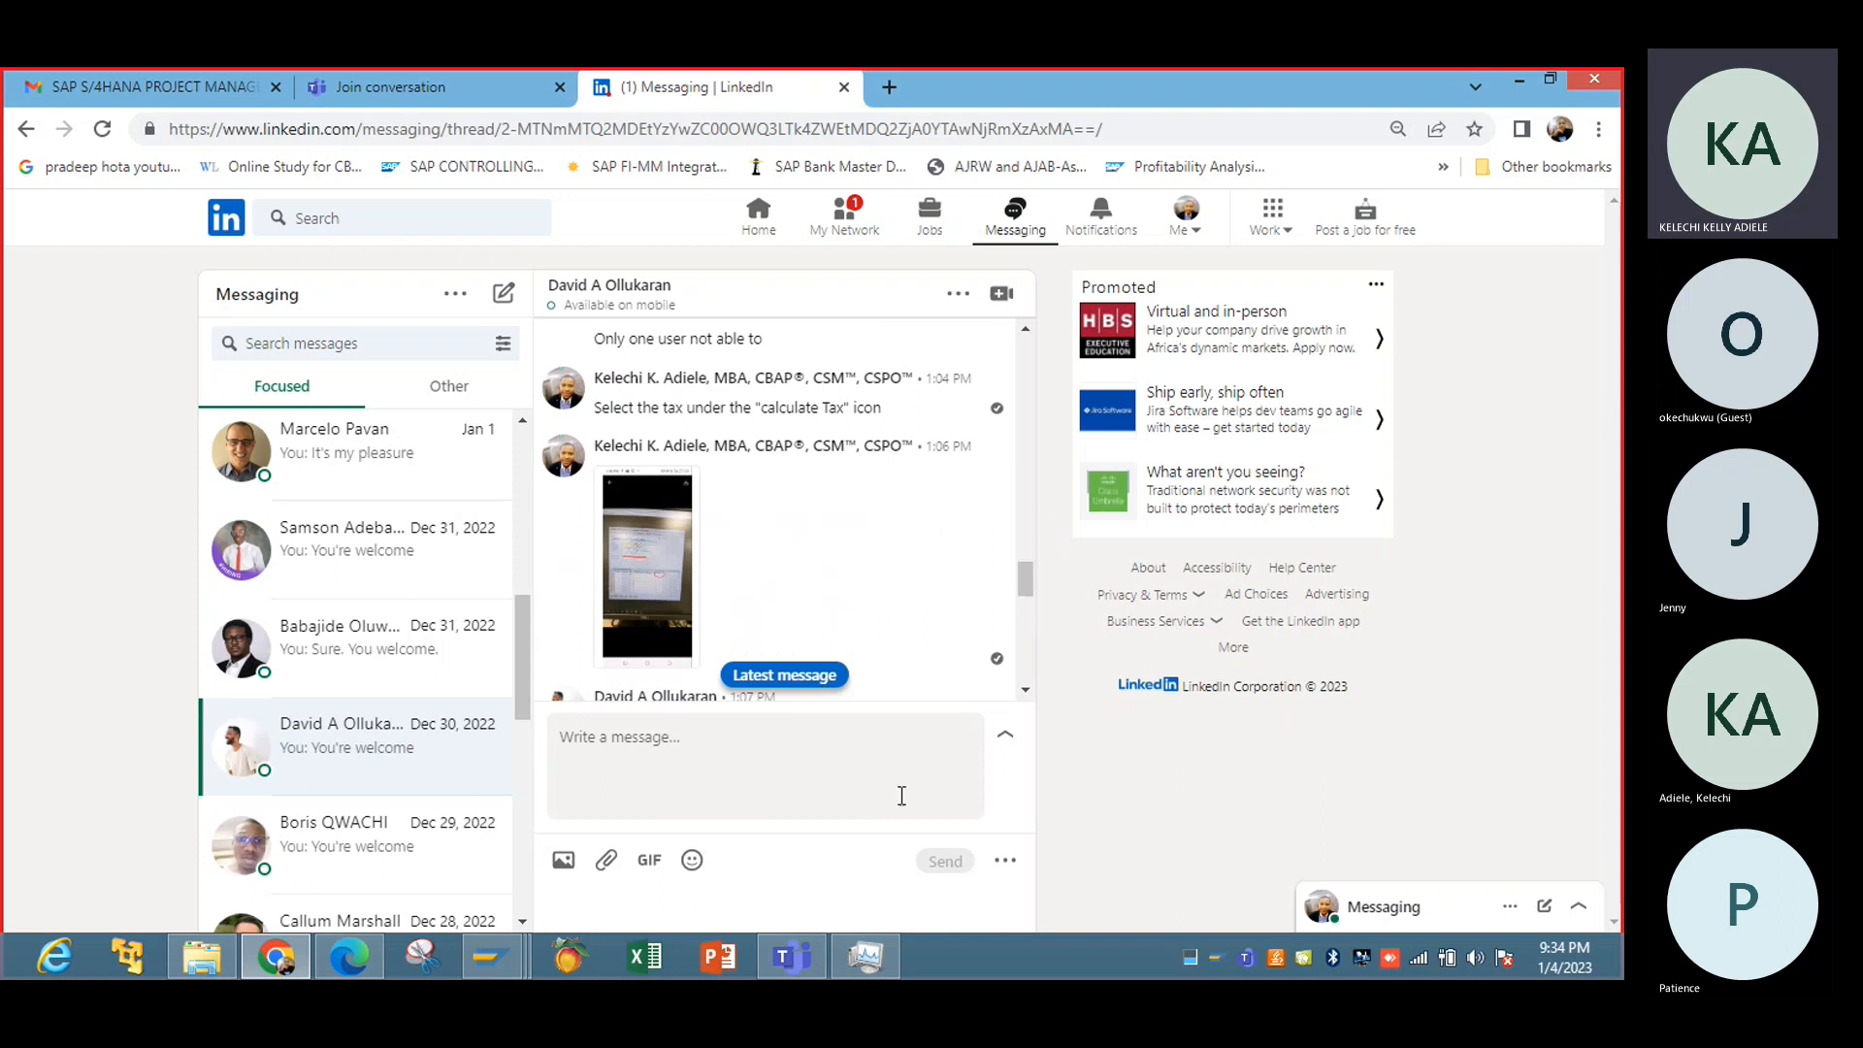
Step: Switch to the SAP controlling area settings for IBTC, cancel the pending changes, and return to the IMG structure
click(507, 959)
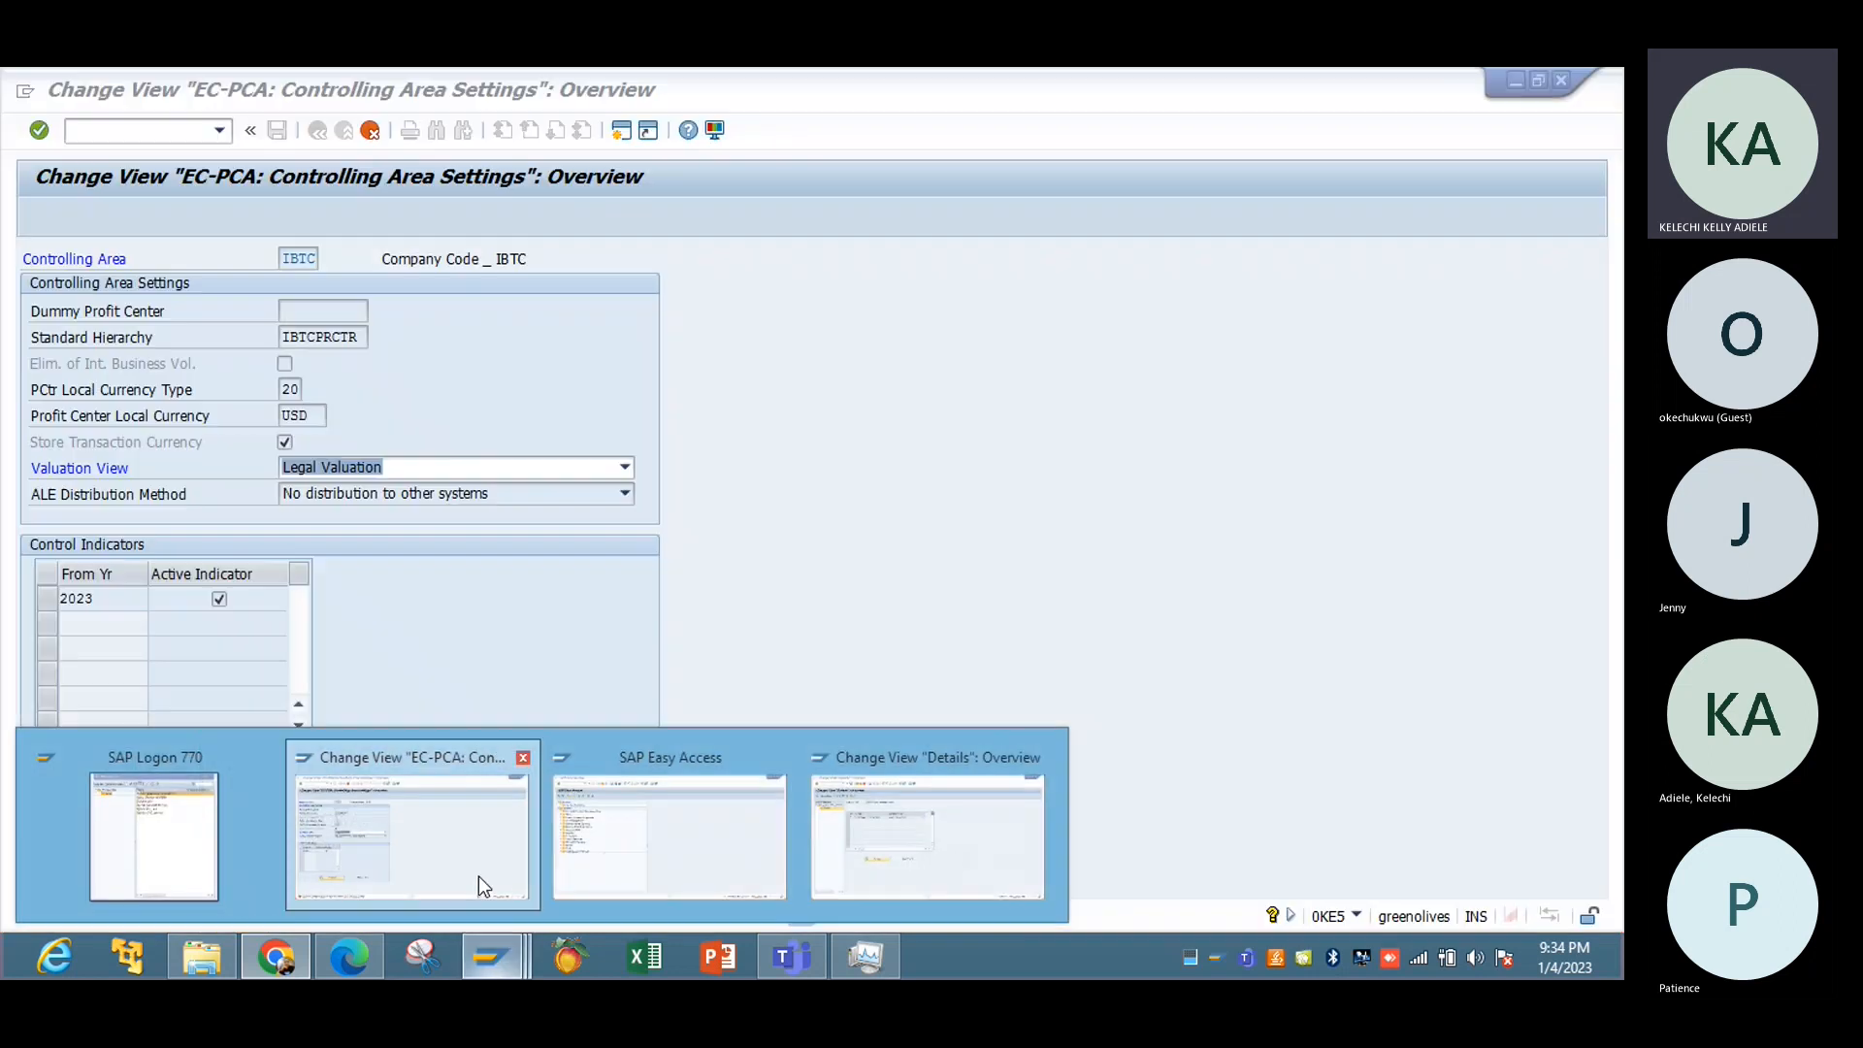
click(480, 876)
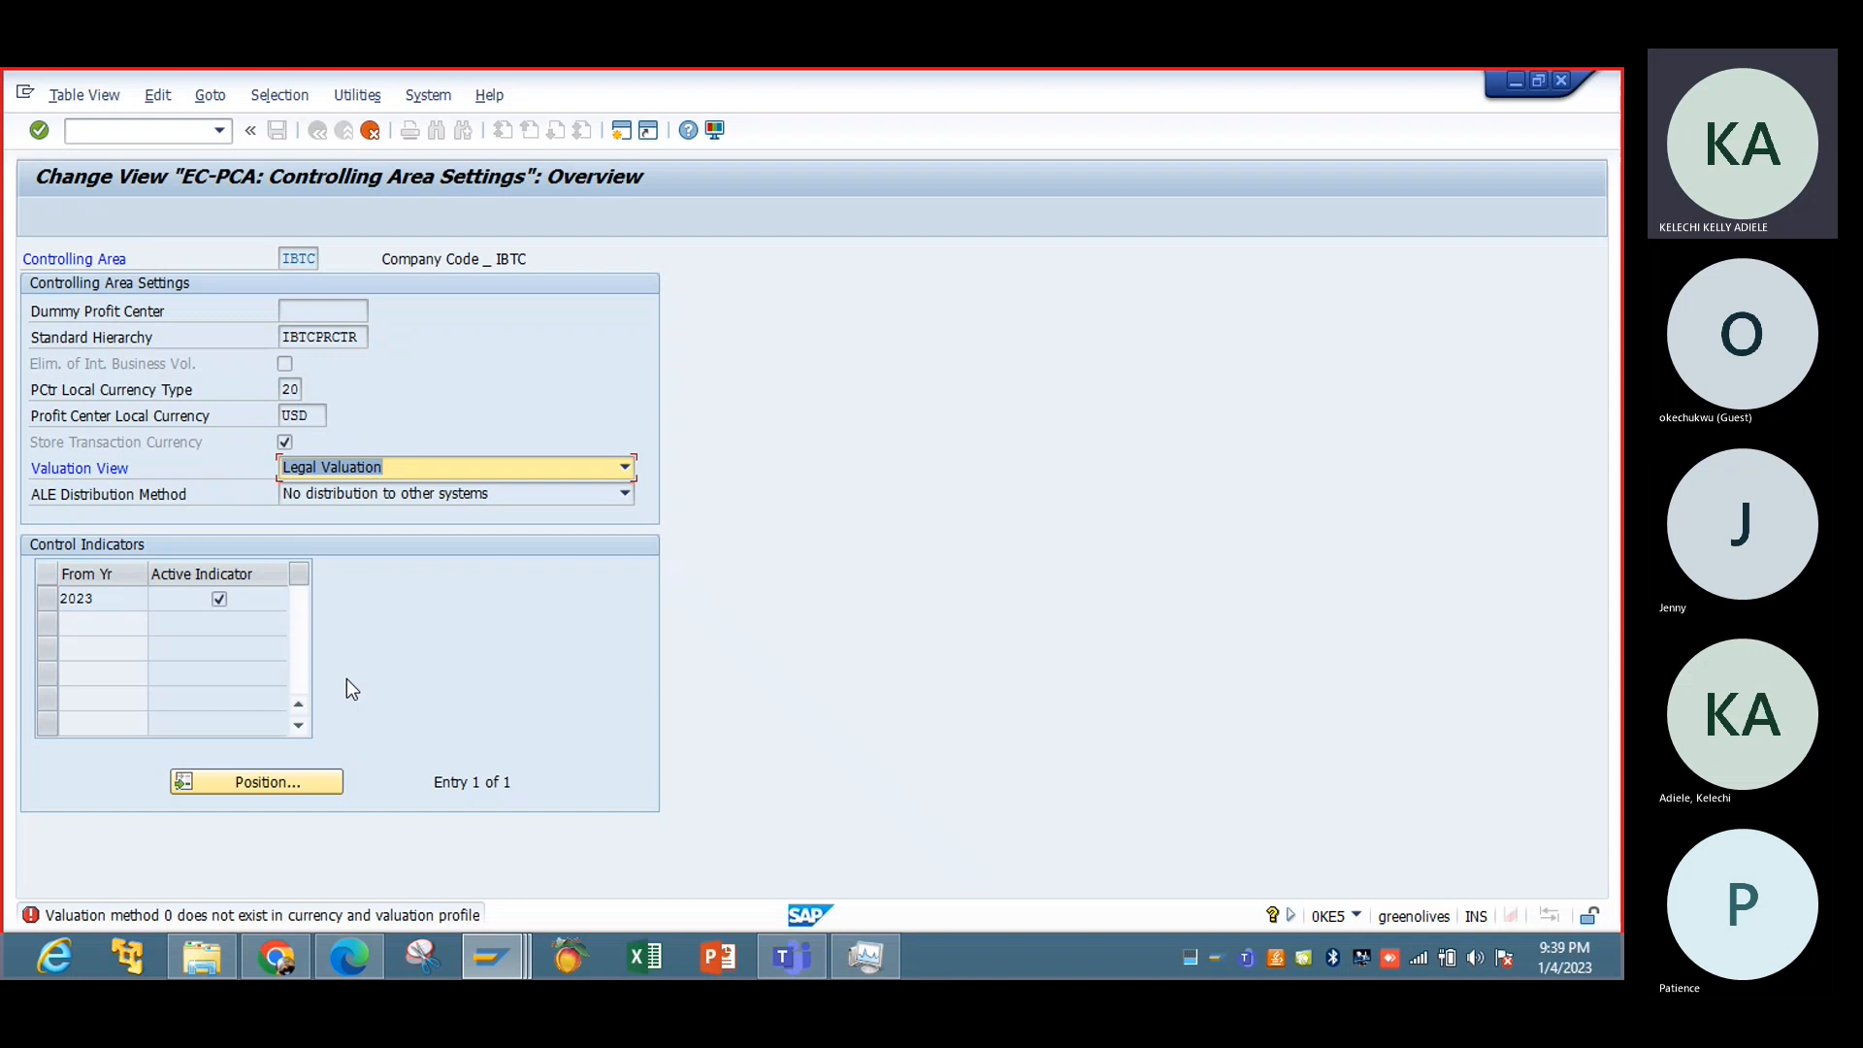
click(371, 136)
click(351, 506)
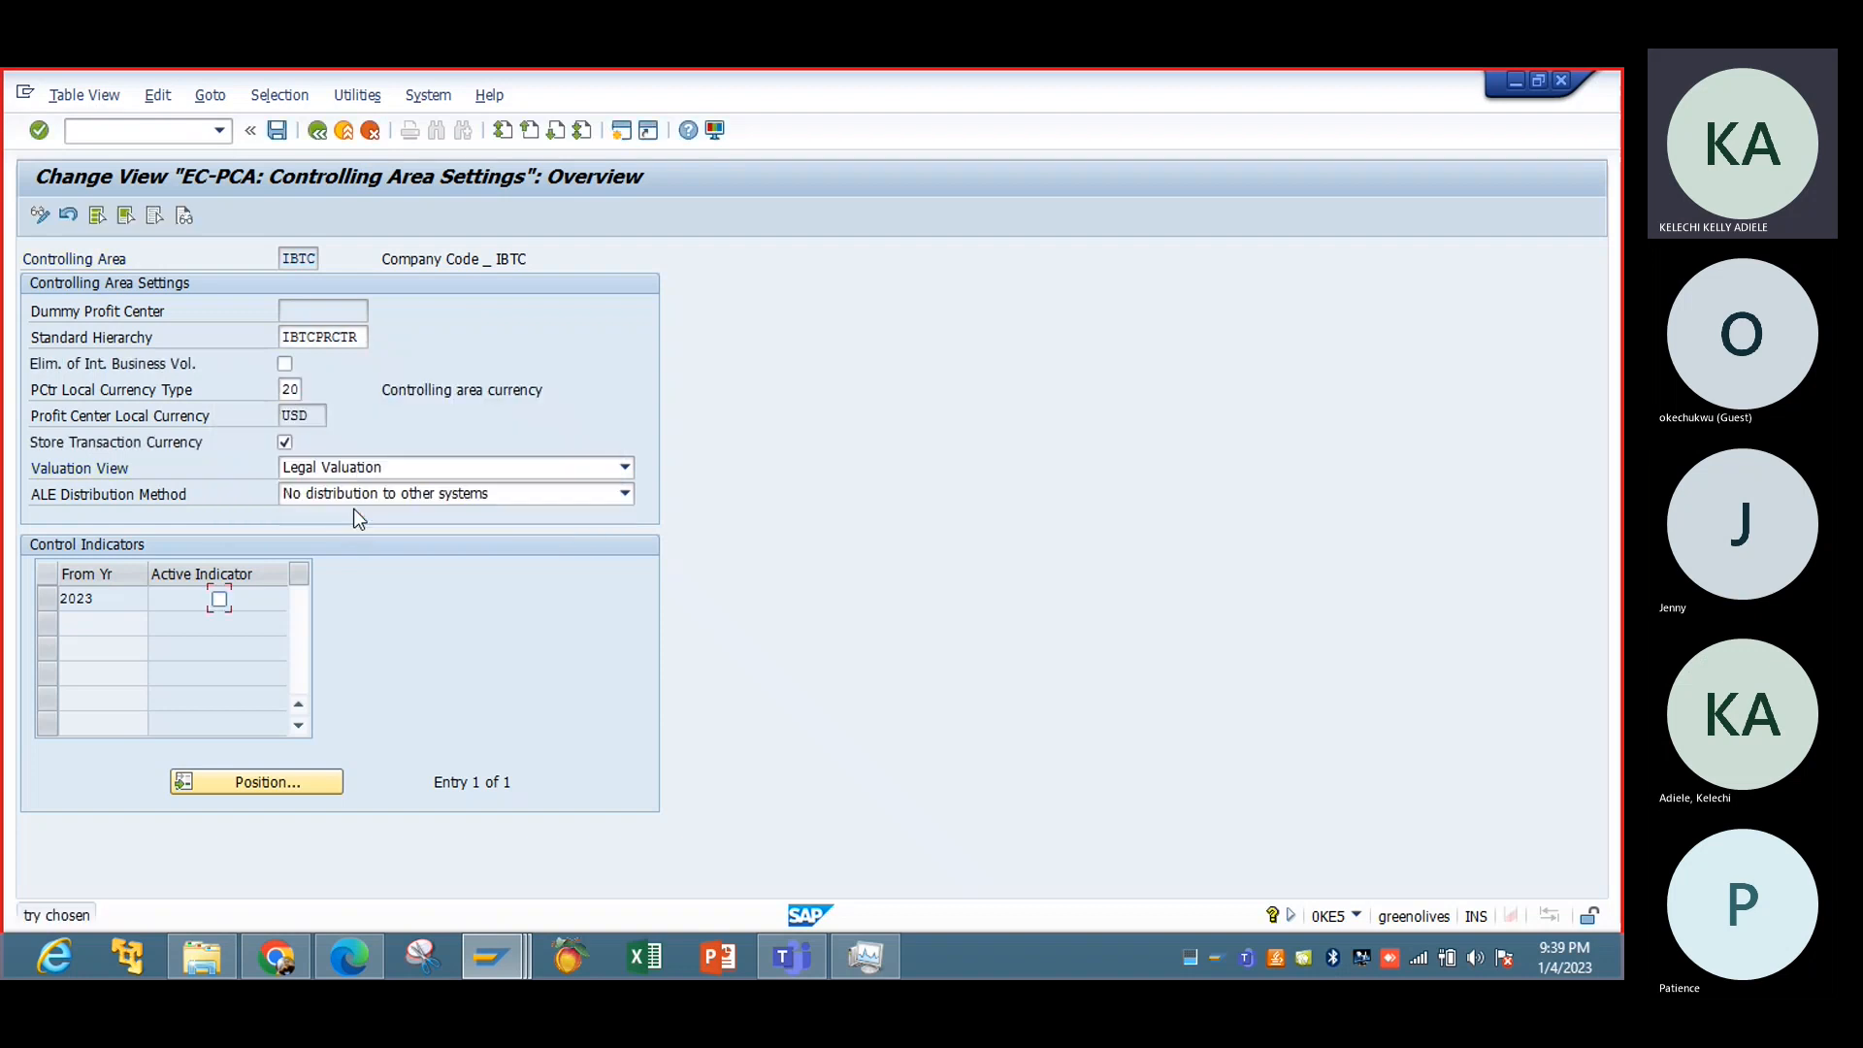
click(318, 130)
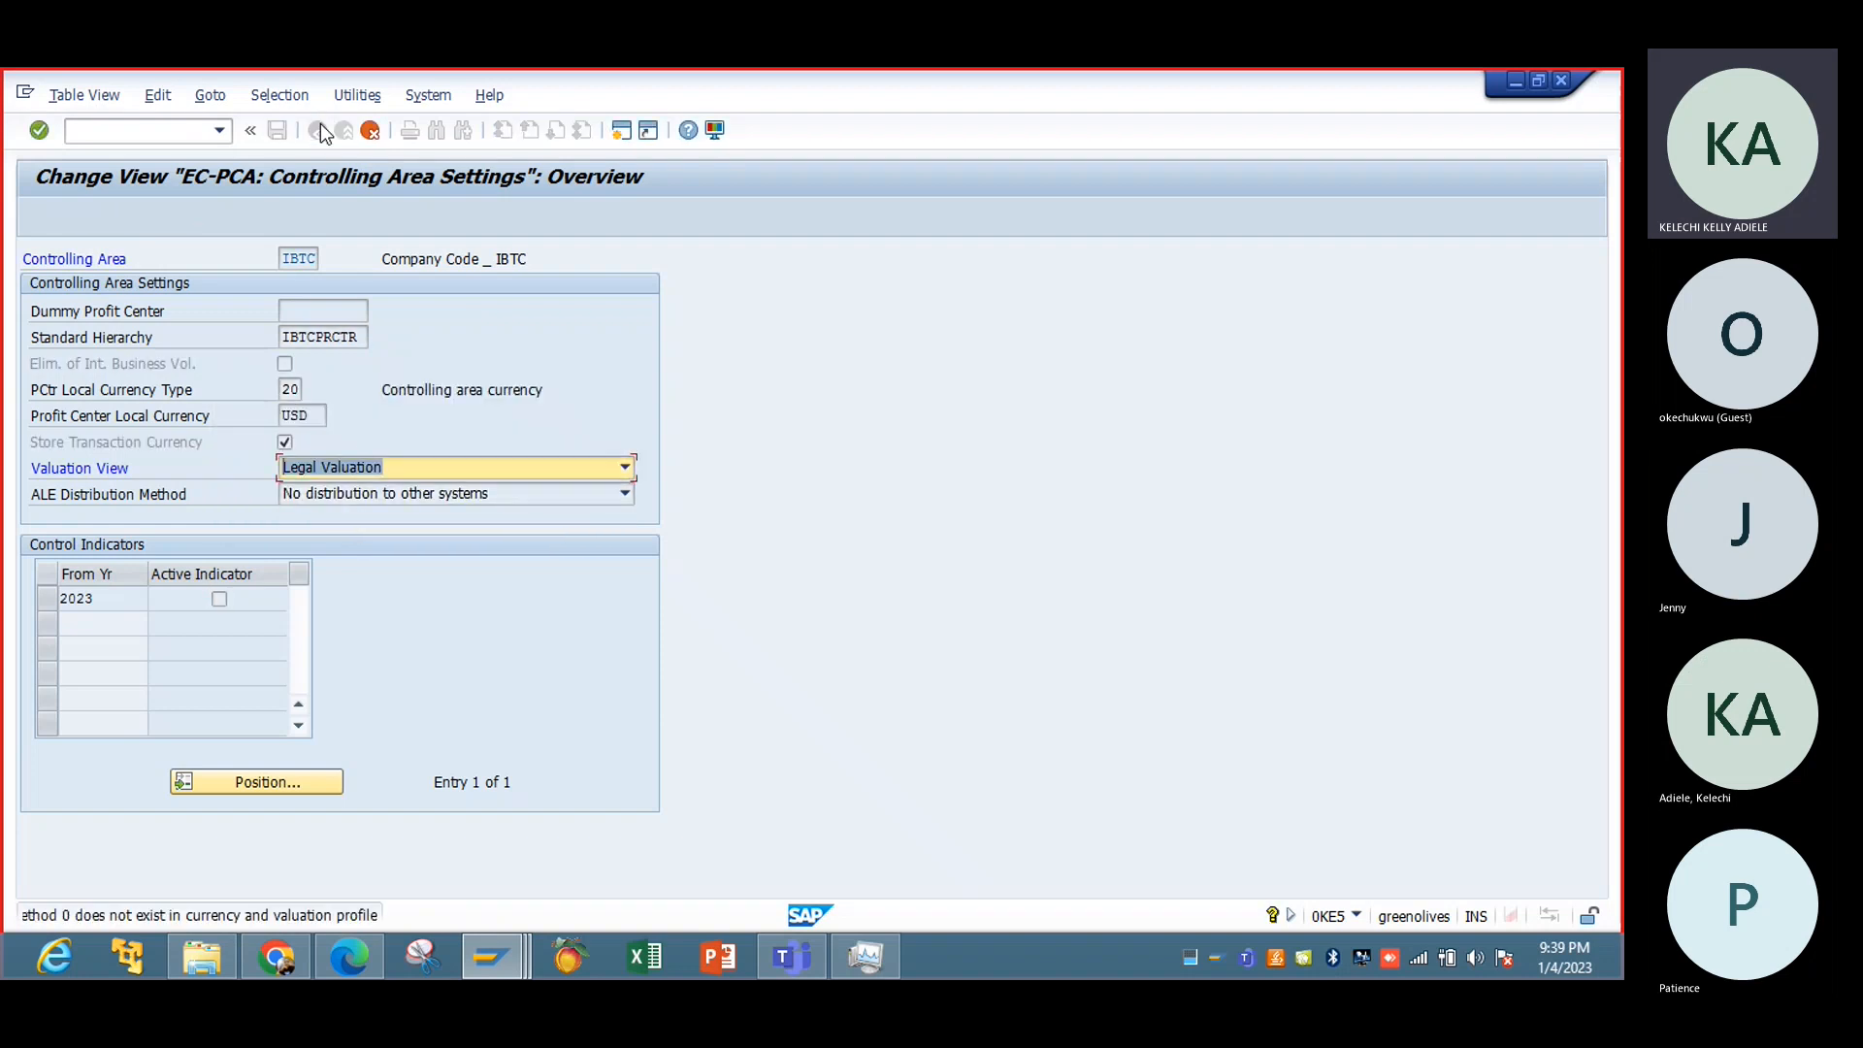
click(370, 134)
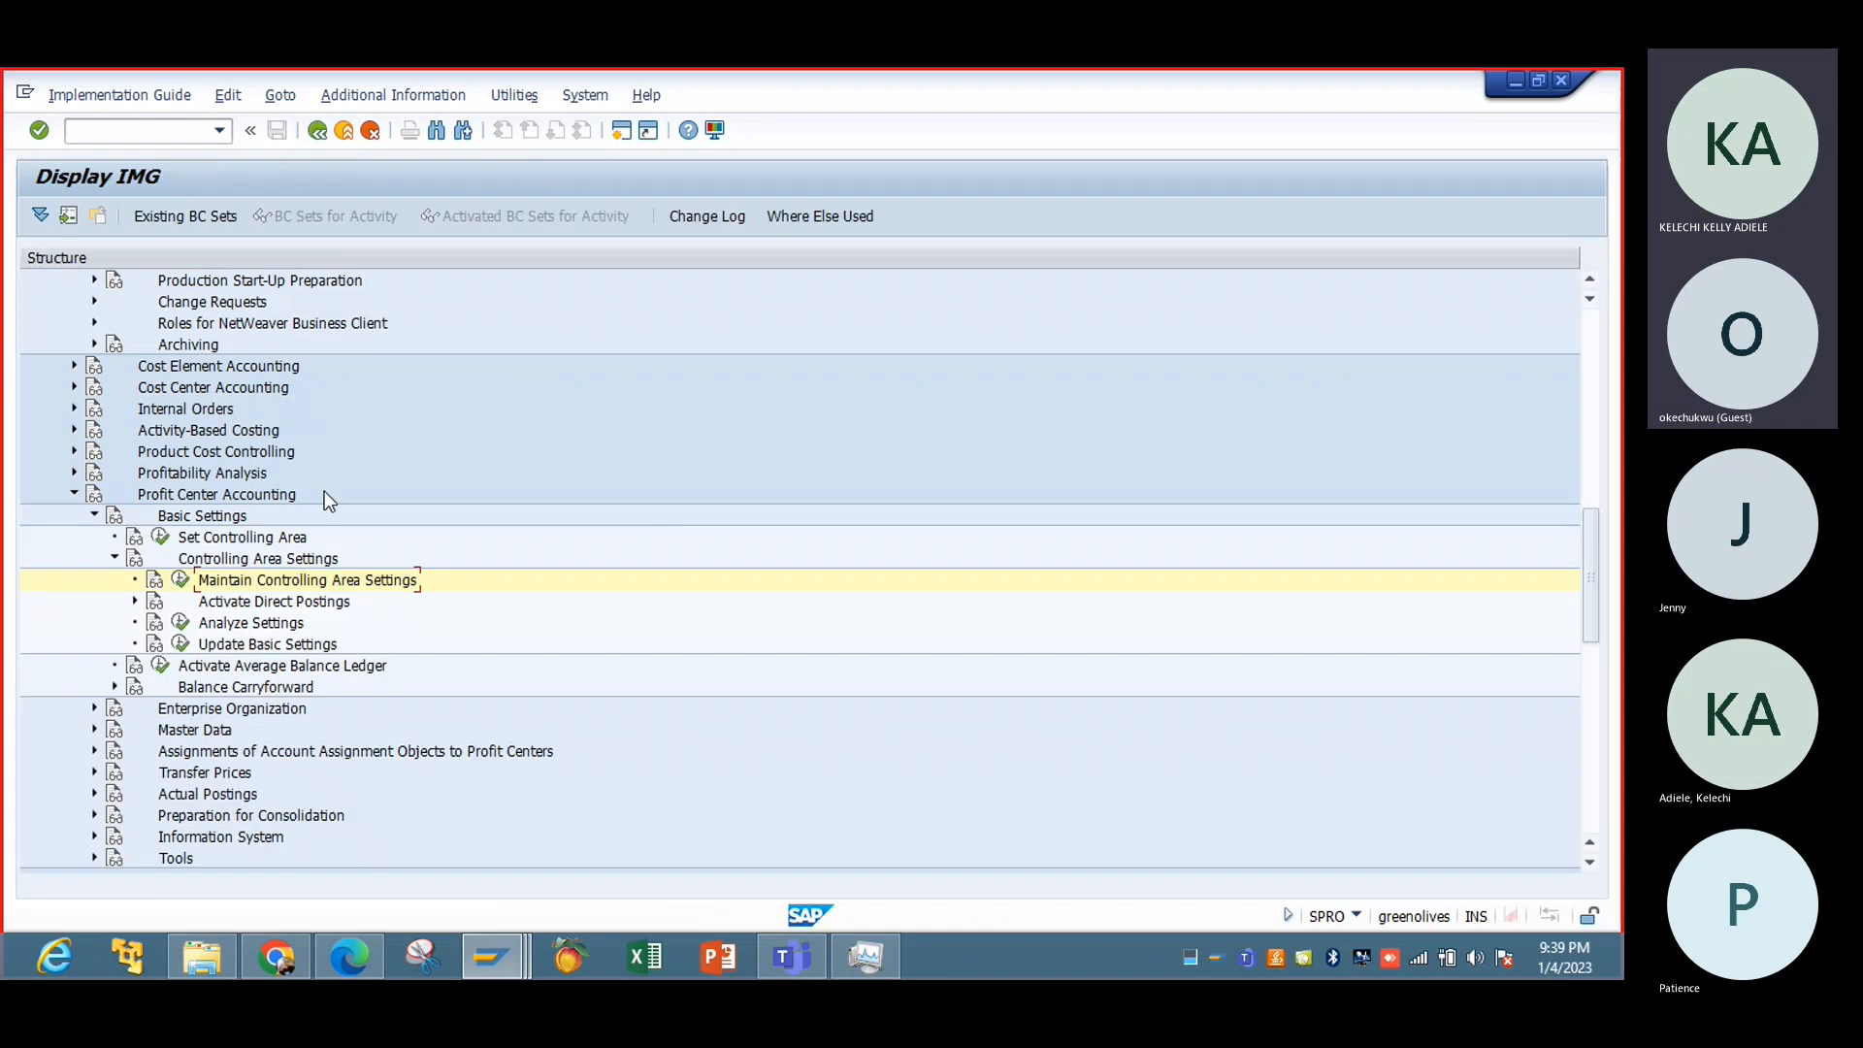